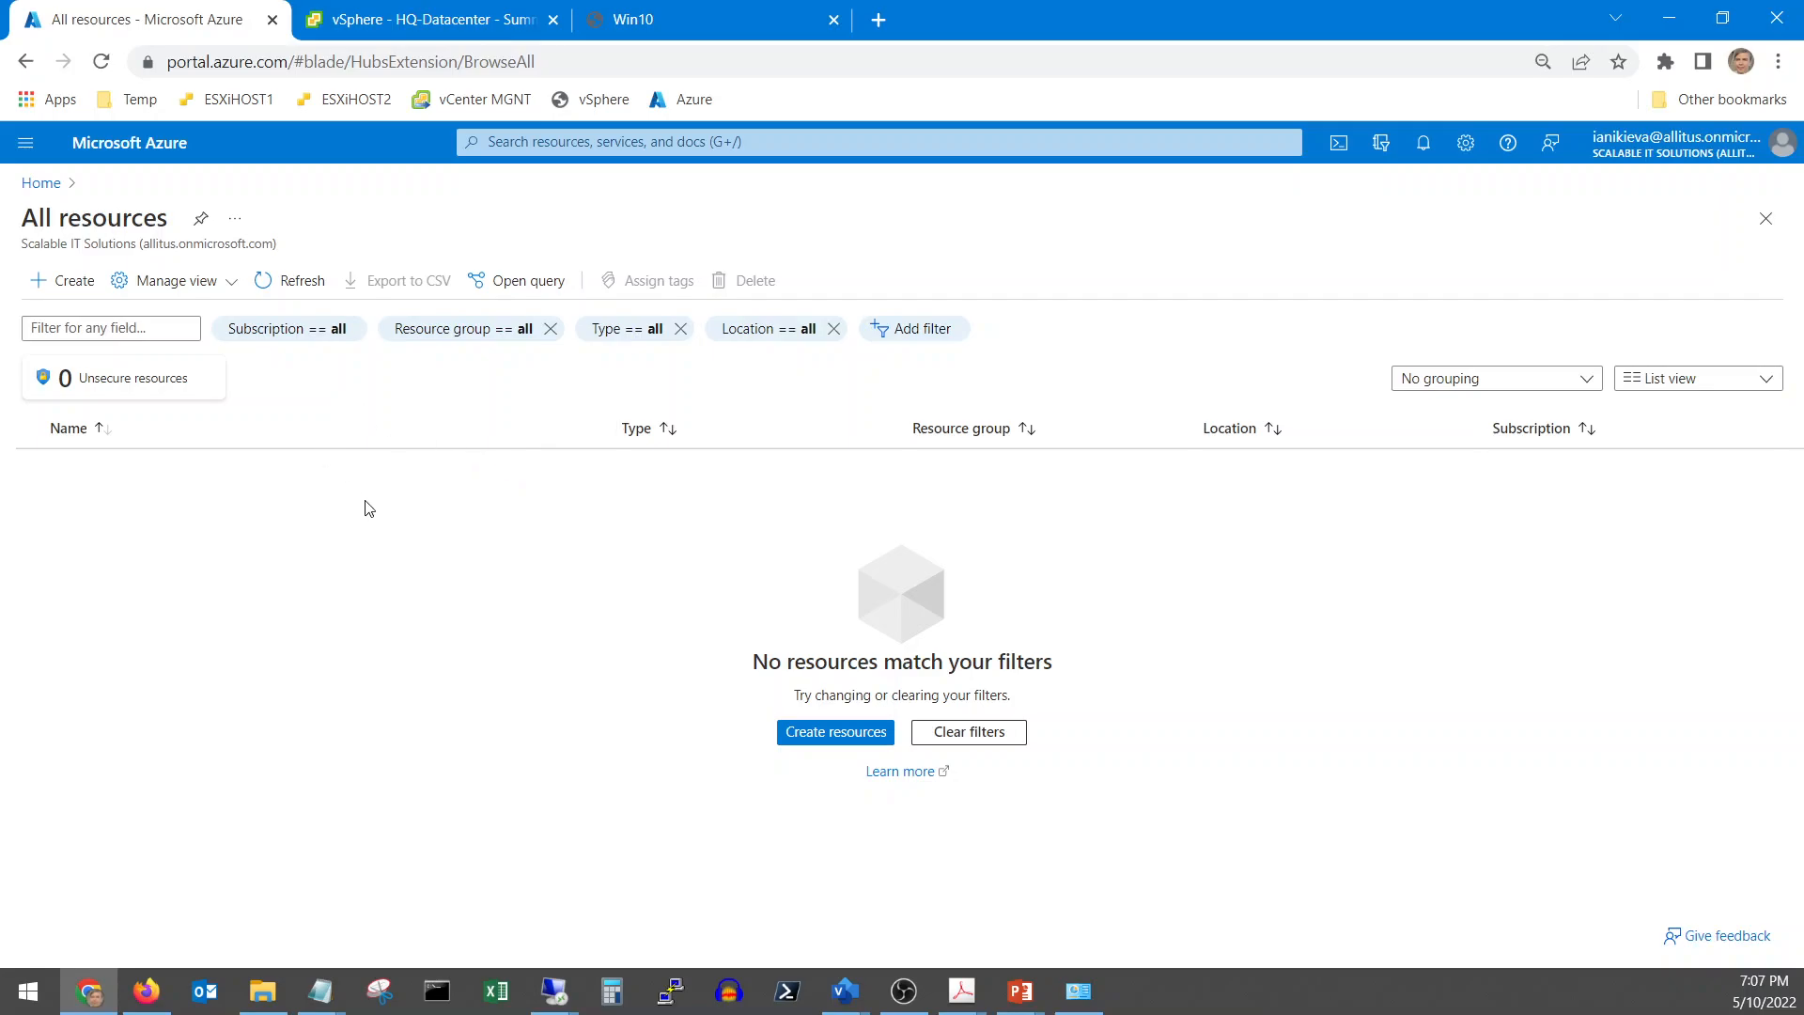
Switch to the vSphere Client summary for HQ-Datacenter, with 2 hosts and 5 VMs
{"action": "left_click", "coordinate": [414, 32]}
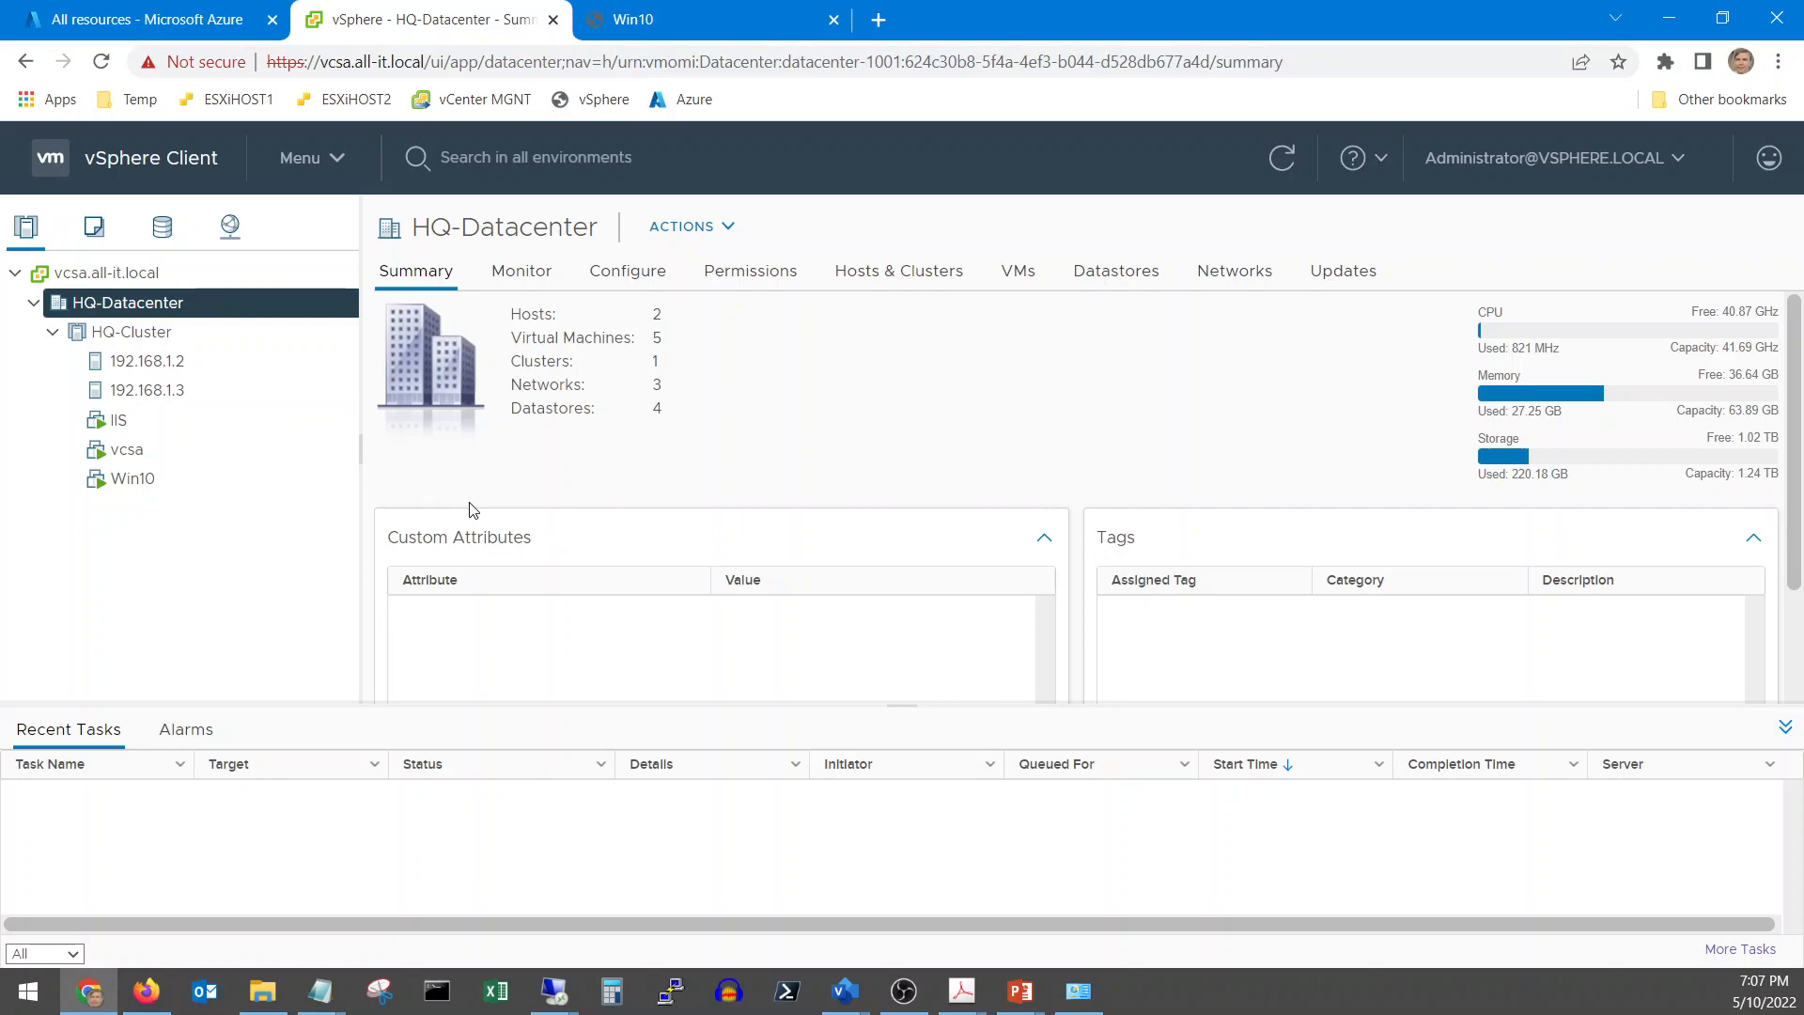
Review the HQ-Cluster summary and the VMs on hosts 192.168.1.2 and 192.168.1.3
{"action": "left_click", "coordinate": [160, 334]}
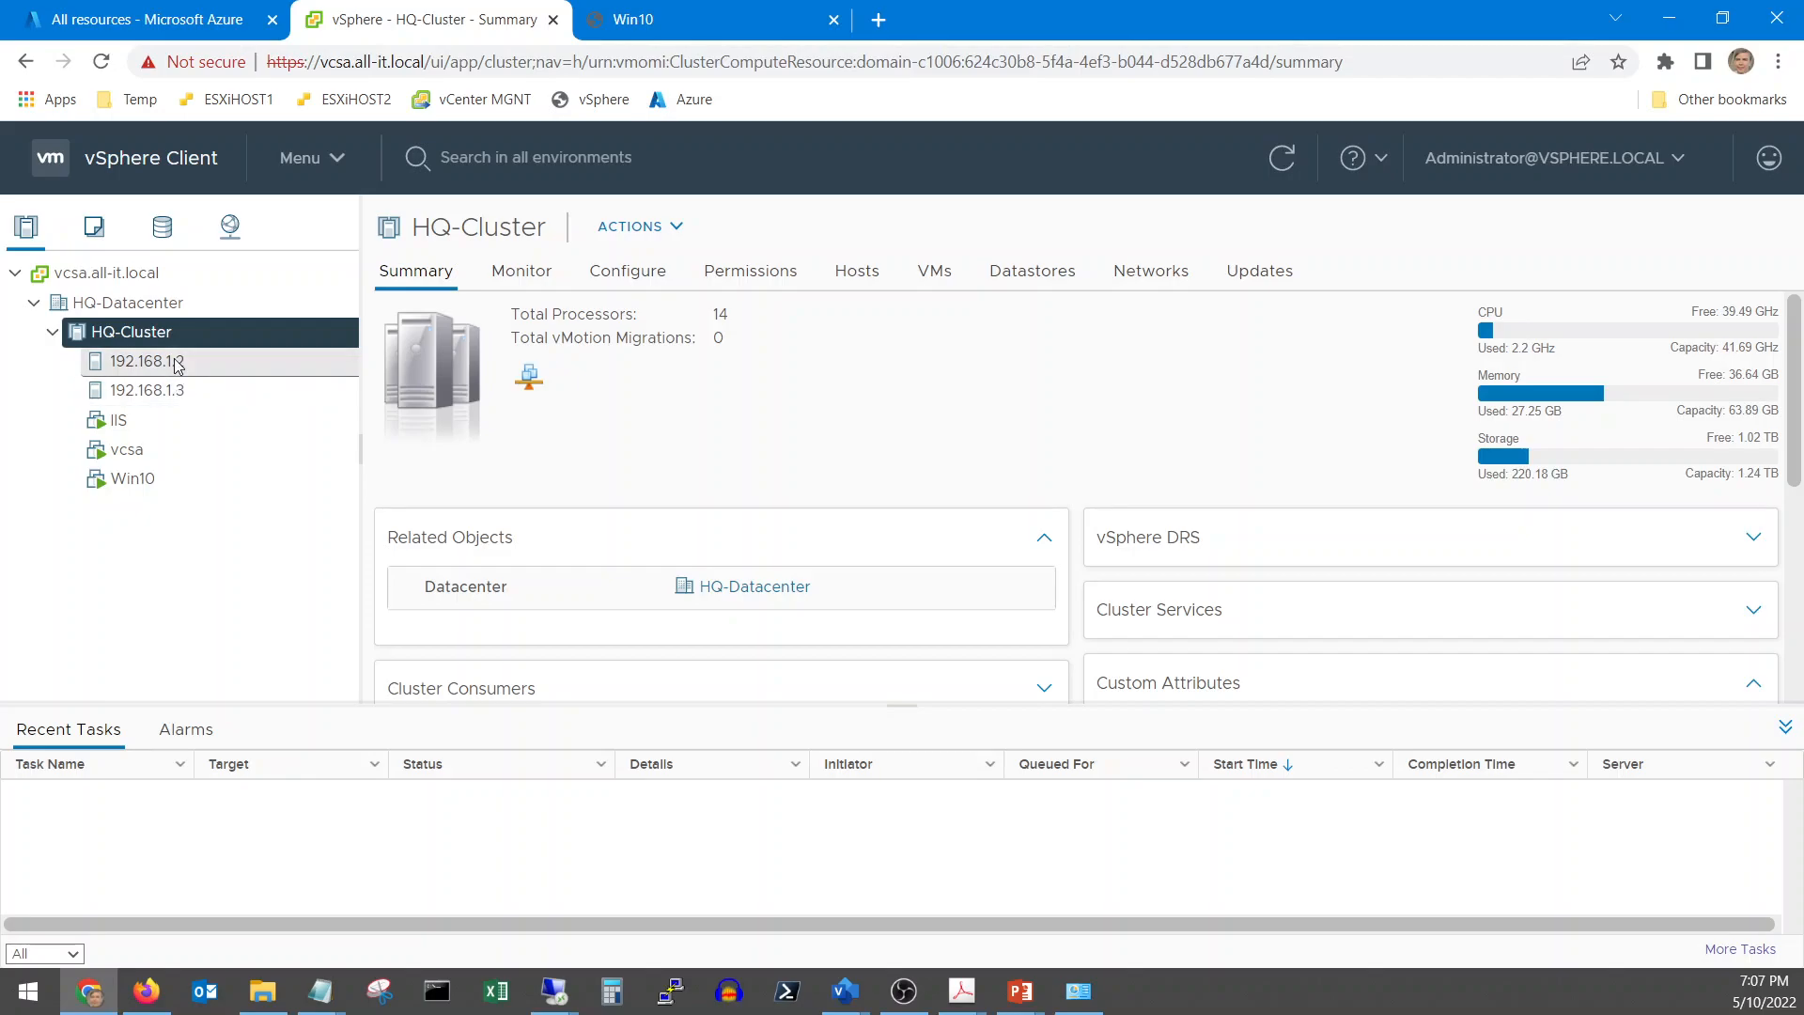
{"action": "left_click", "coordinate": [178, 364]}
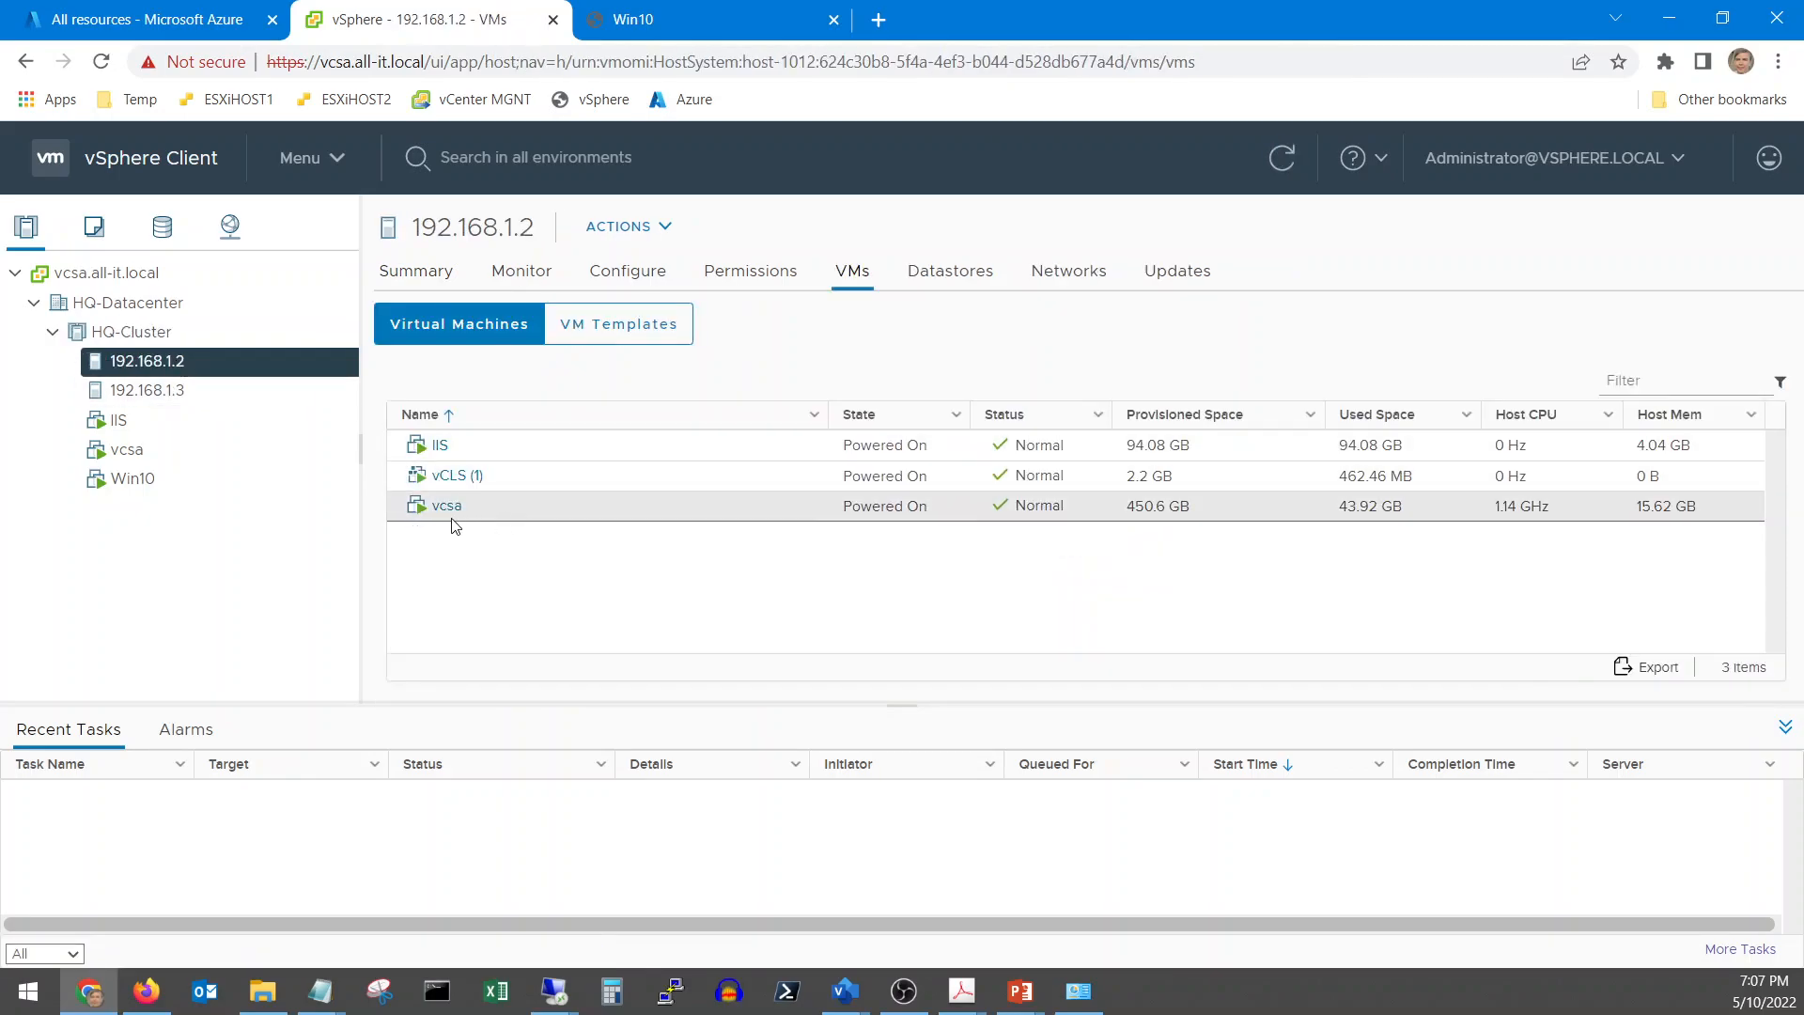
{"action": "left_click", "coordinate": [197, 390]}
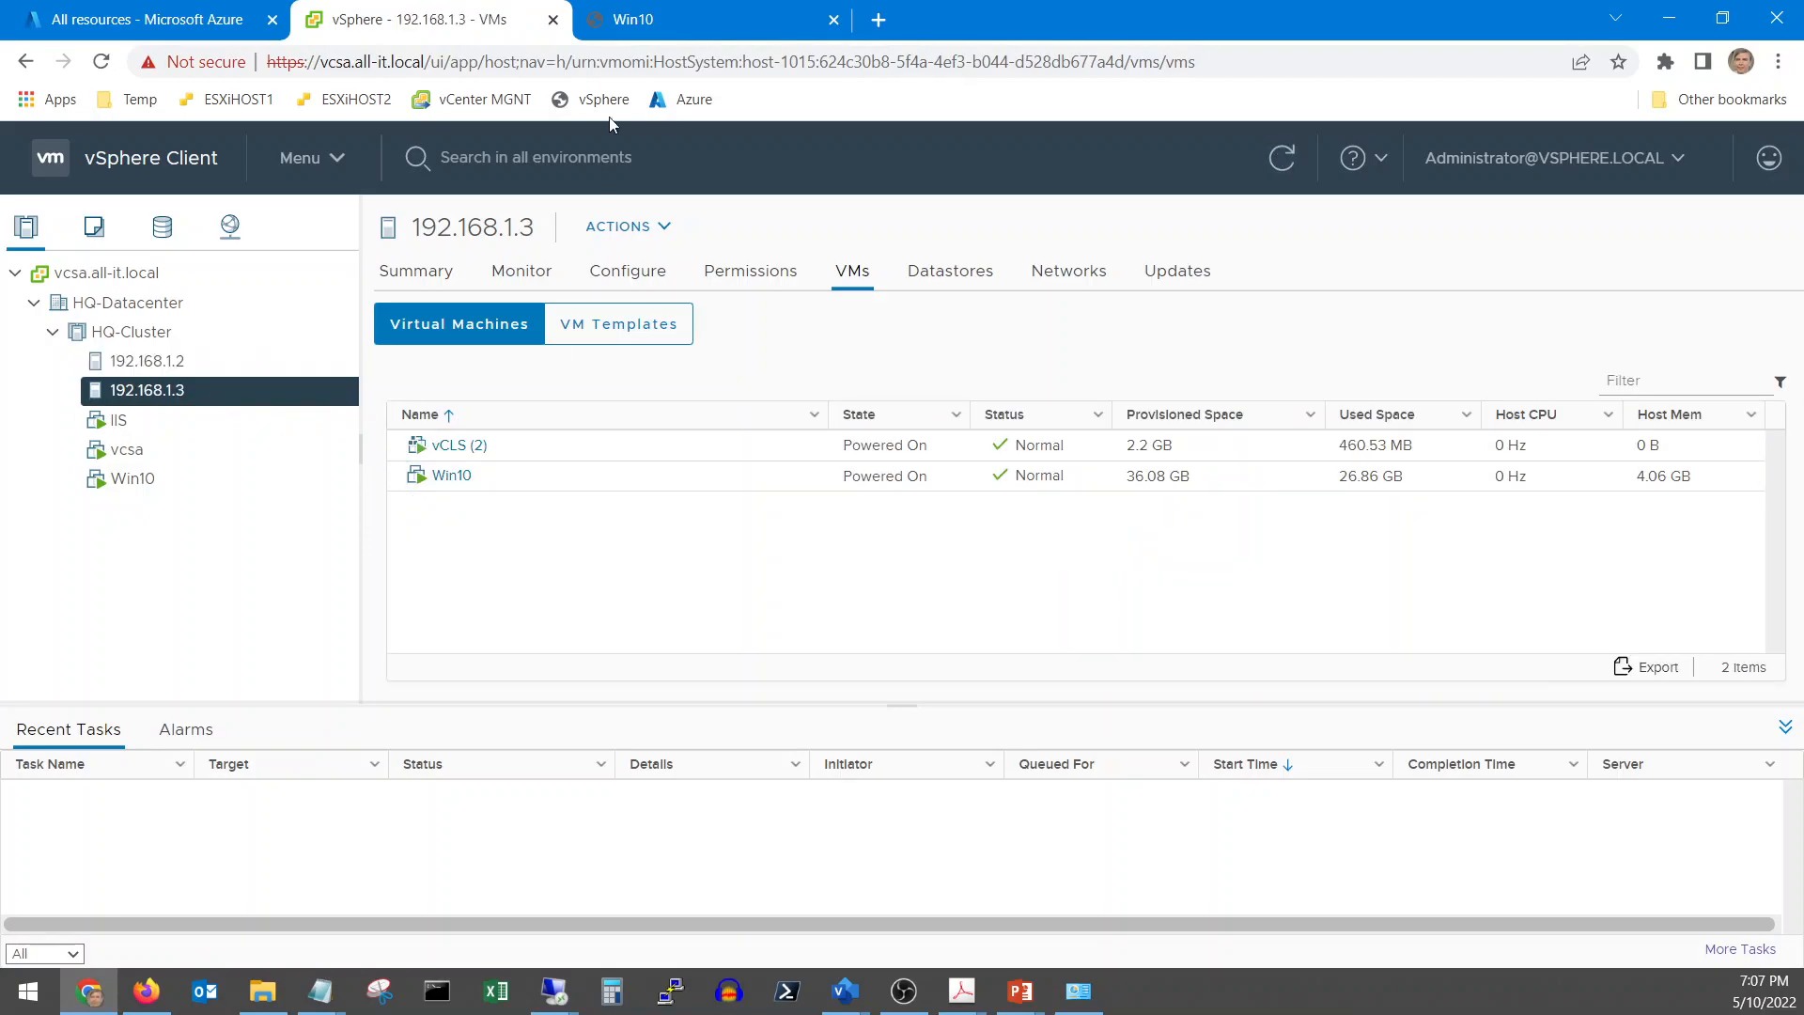
Relaunch the Test Page in the Win10 console to confirm all-it.us loads, then return to Azure
{"action": "left_click", "coordinate": [672, 26]}
{"action": "left_click", "coordinate": [658, 562]}
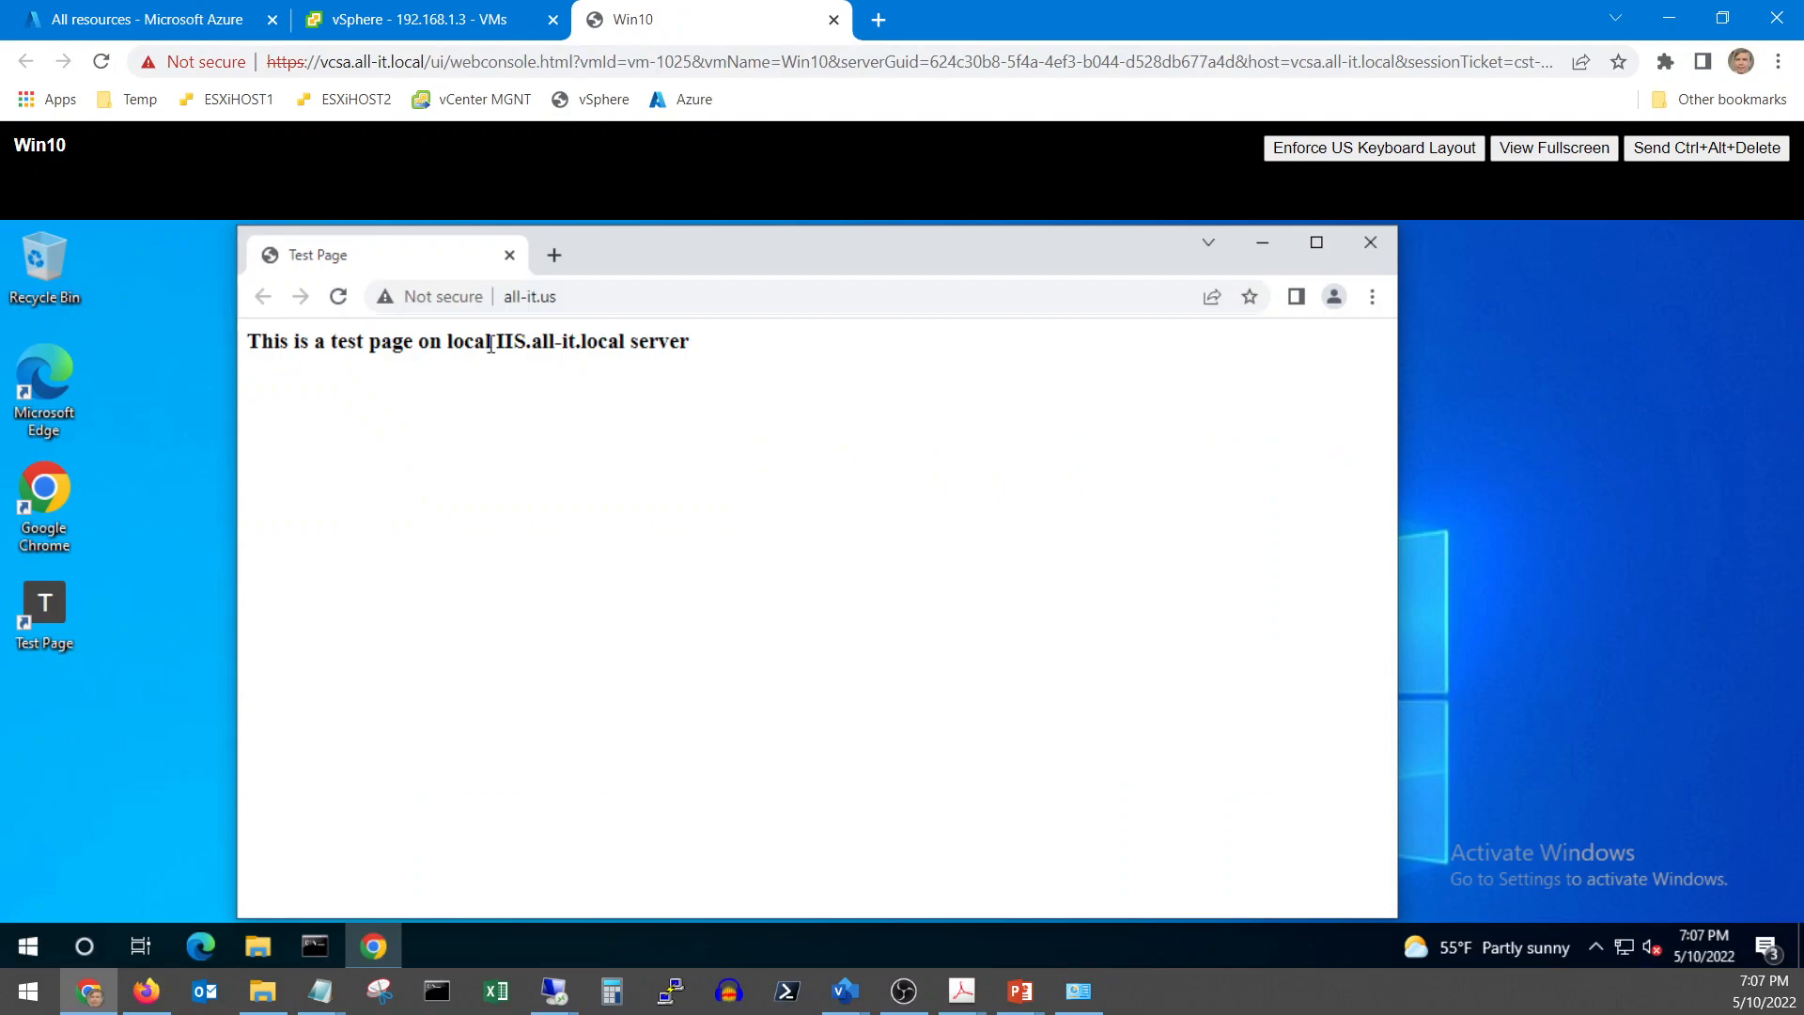
{"action": "left_click", "coordinate": [583, 298]}
{"action": "left_click", "coordinate": [538, 401]}
{"action": "left_click", "coordinate": [1370, 246]}
{"action": "double_click", "coordinate": [65, 607]}
{"action": "left_click", "coordinate": [148, 26]}
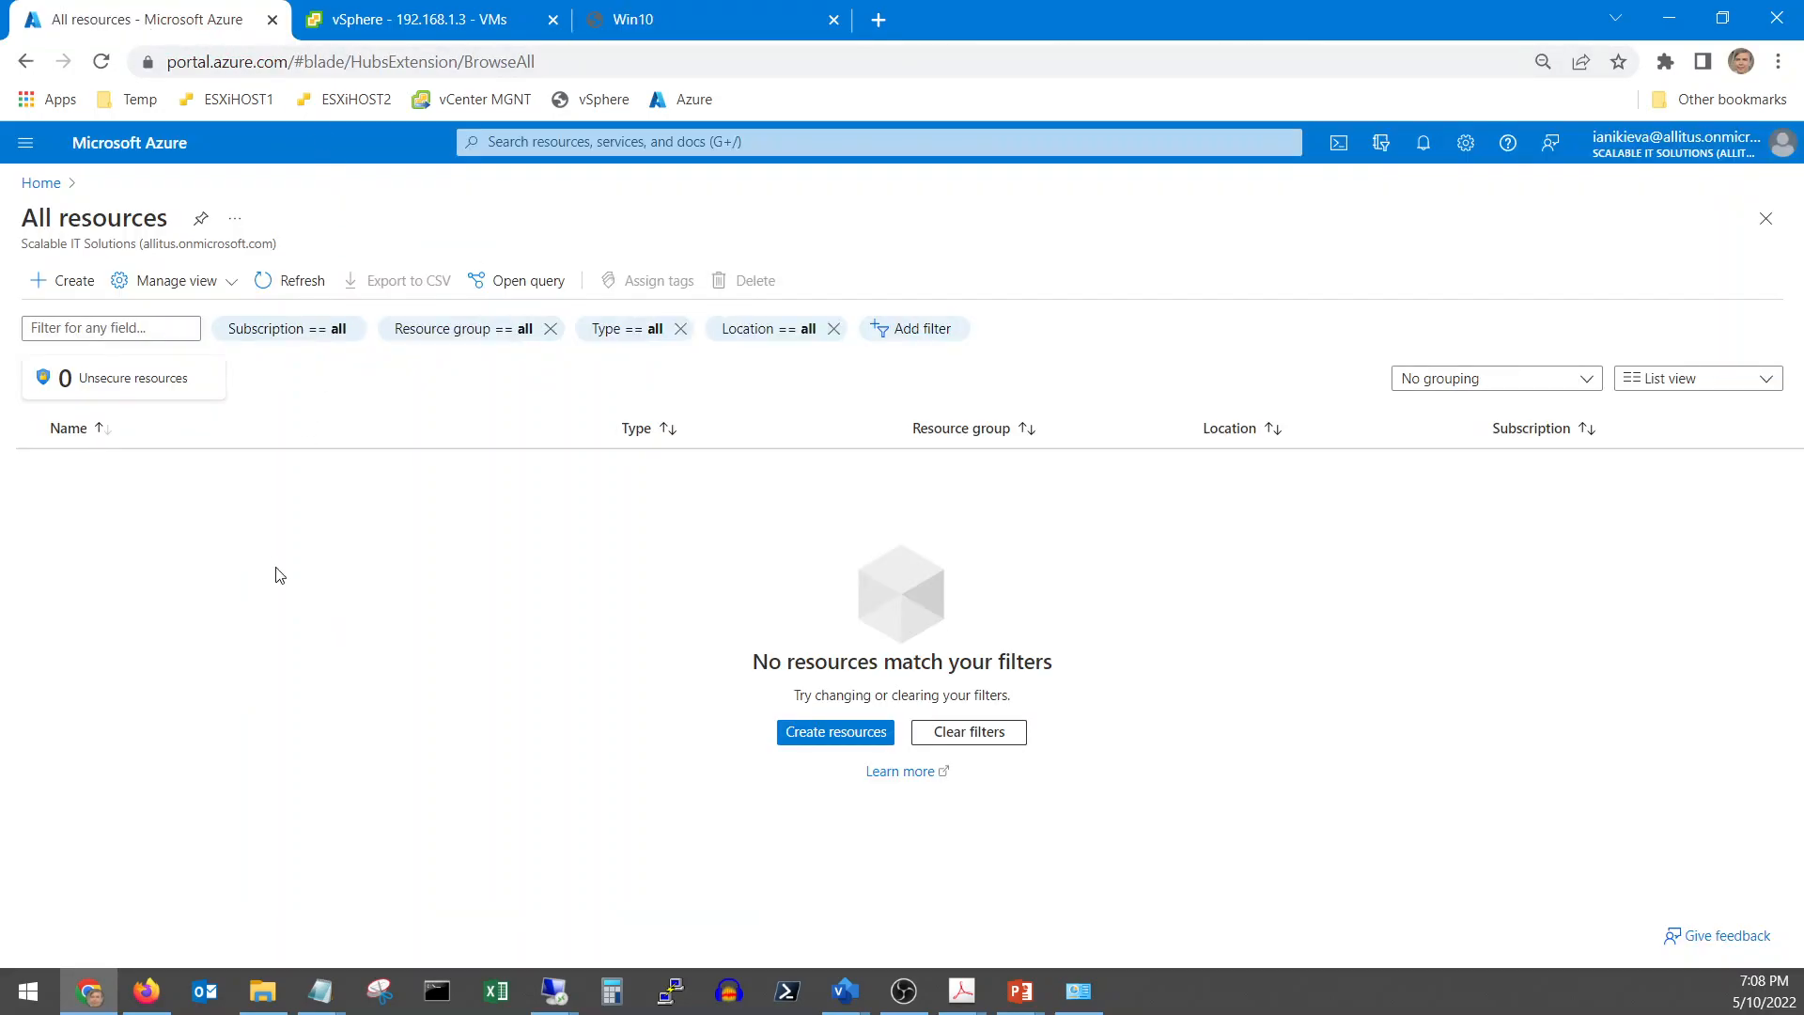
Start a new resource group and enter the name Migrate-Test-RG
{"action": "left_click", "coordinate": [797, 731]}
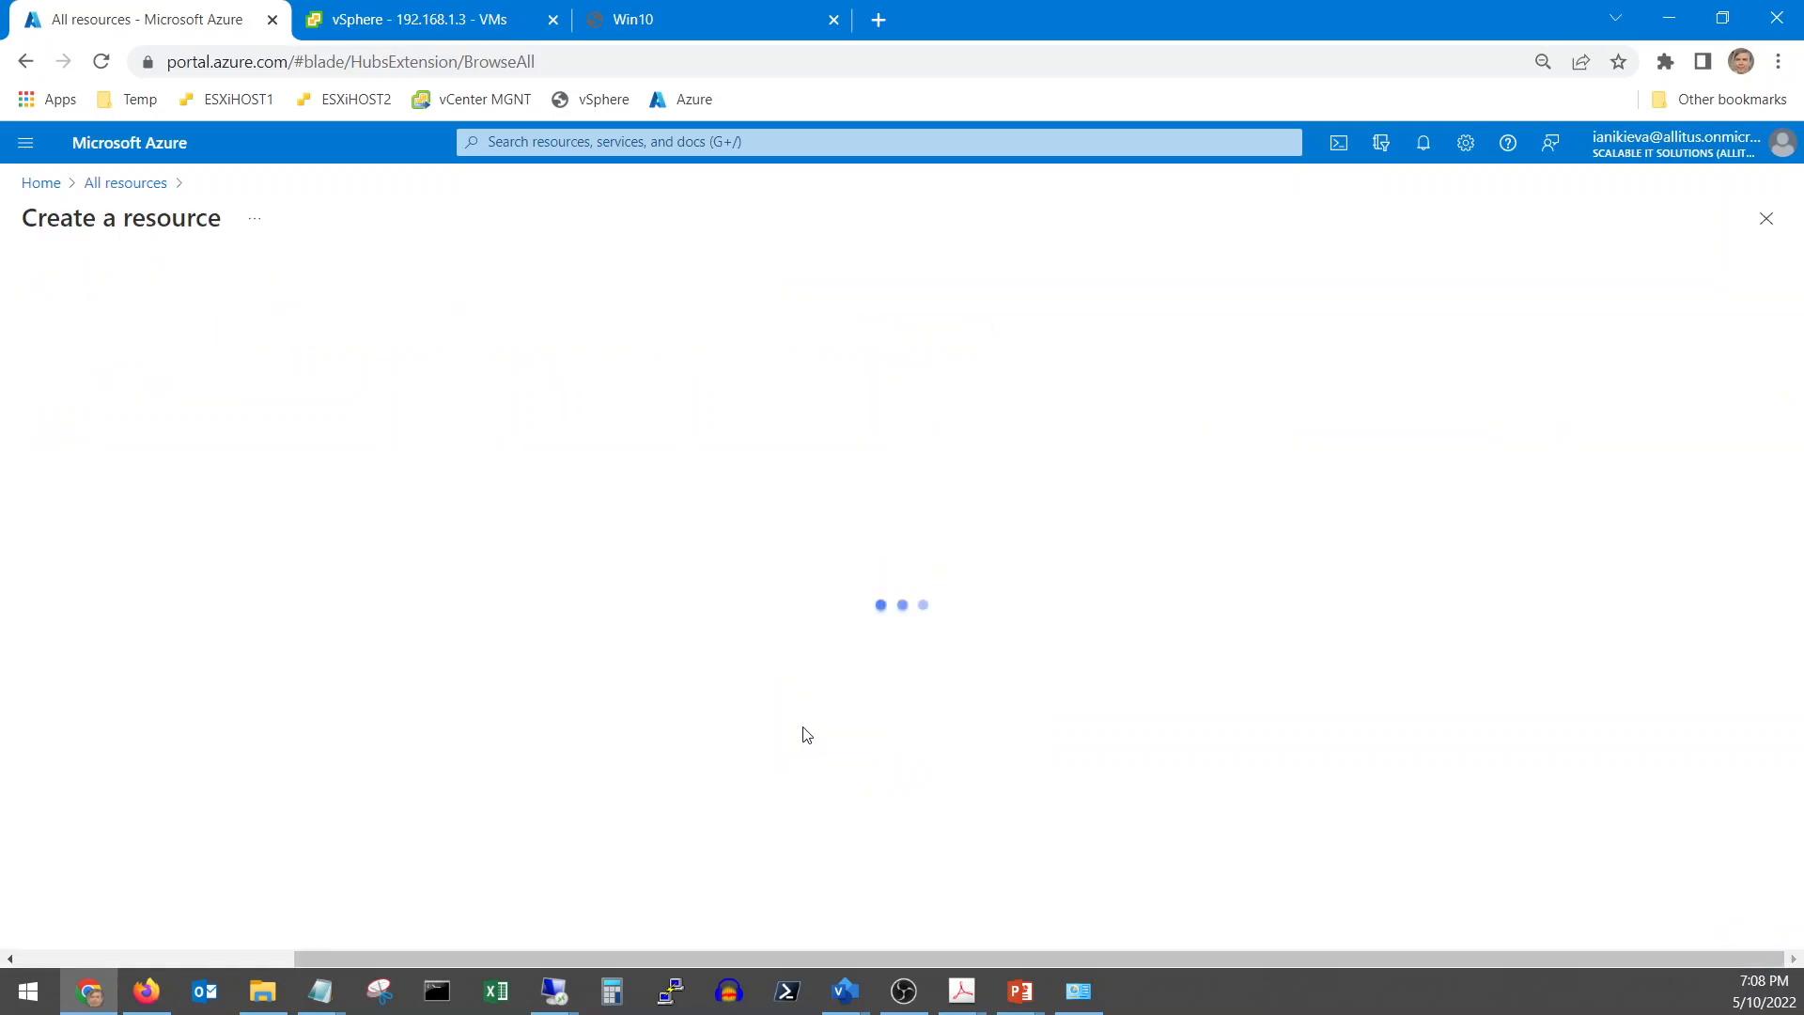
{"action": "left_click", "coordinate": [27, 145]}
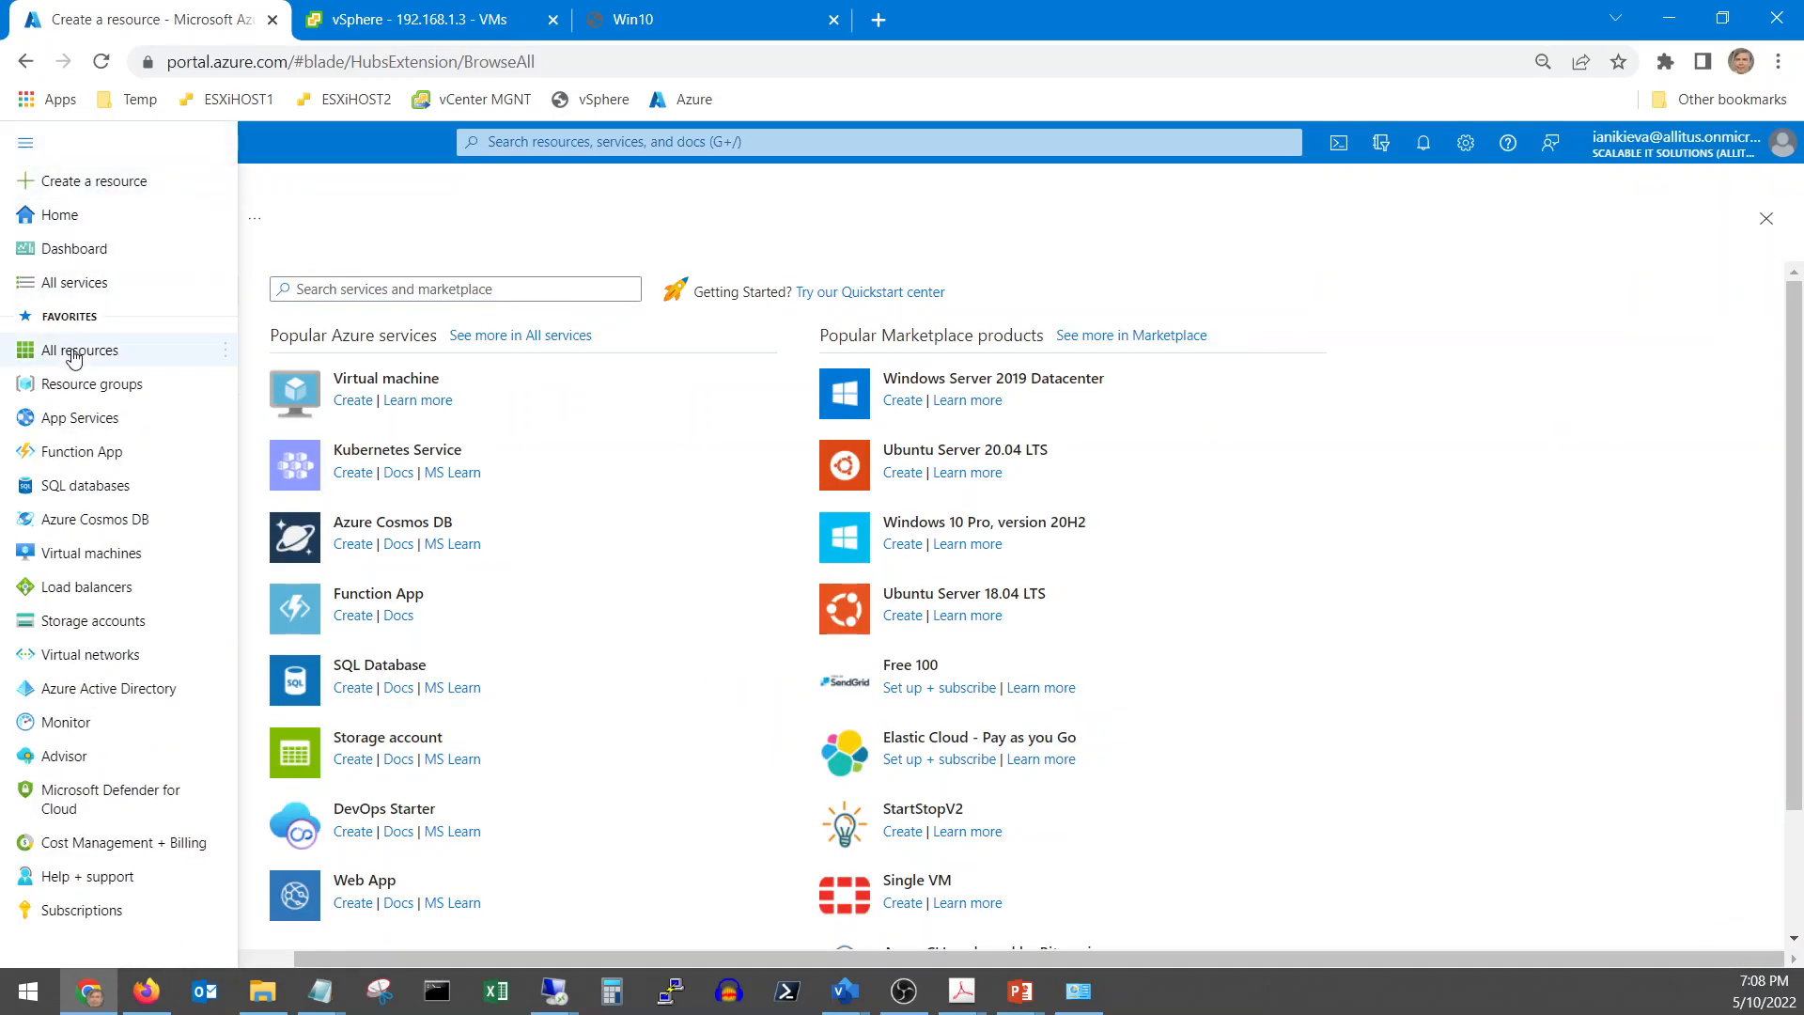
{"action": "left_click", "coordinate": [86, 399]}
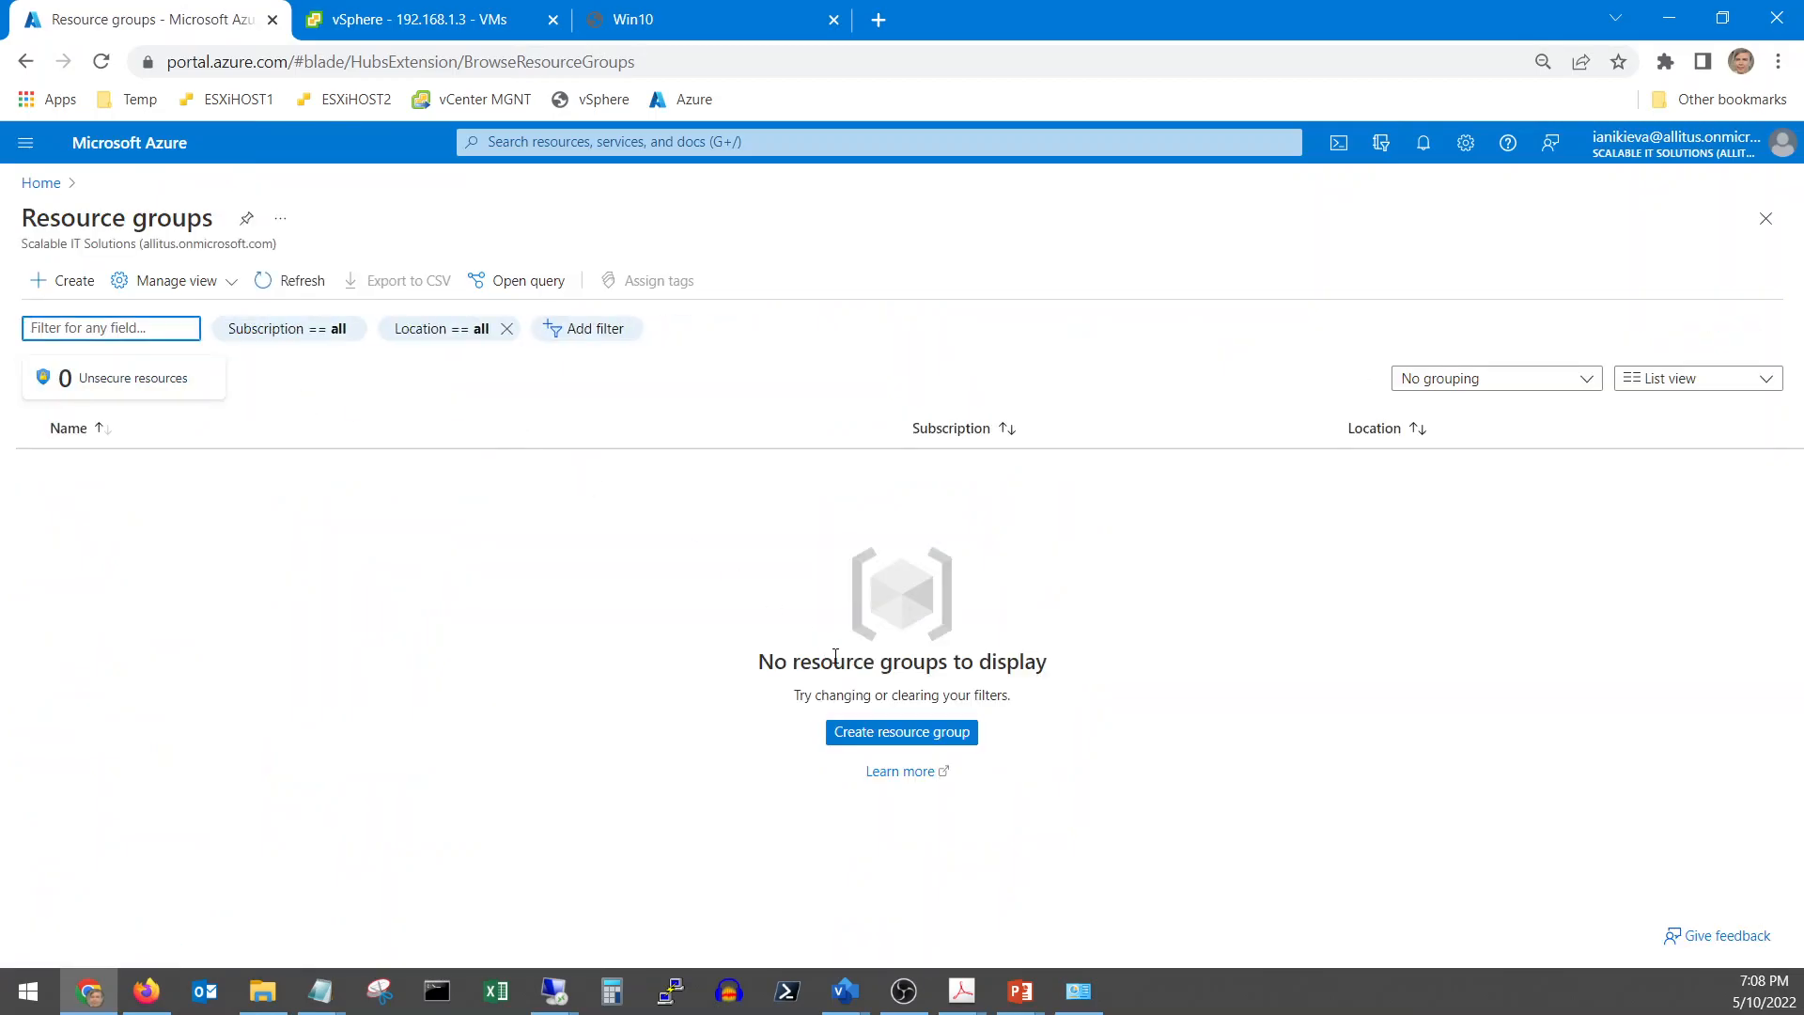
{"action": "left_click", "coordinate": [881, 731]}
{"action": "left_click", "coordinate": [379, 491]}
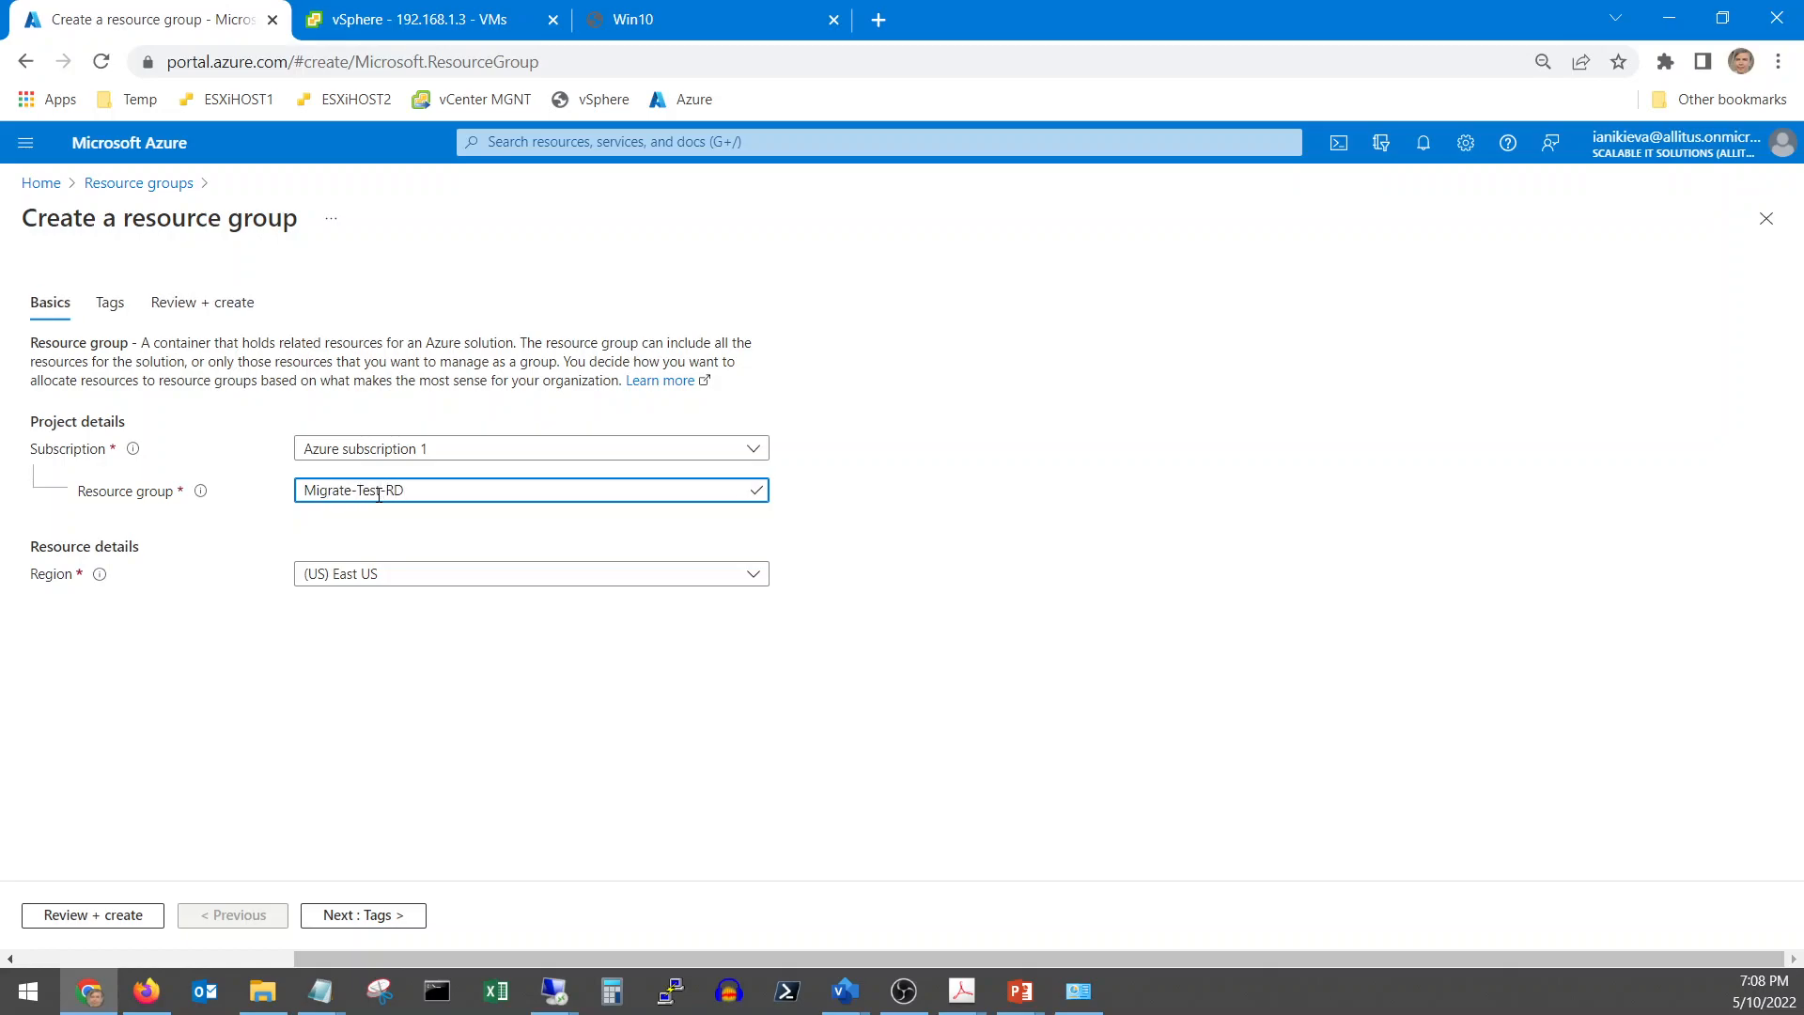
Set the region to (US) West US, validate, and create the resource group
{"action": "left_click", "coordinate": [386, 576]}
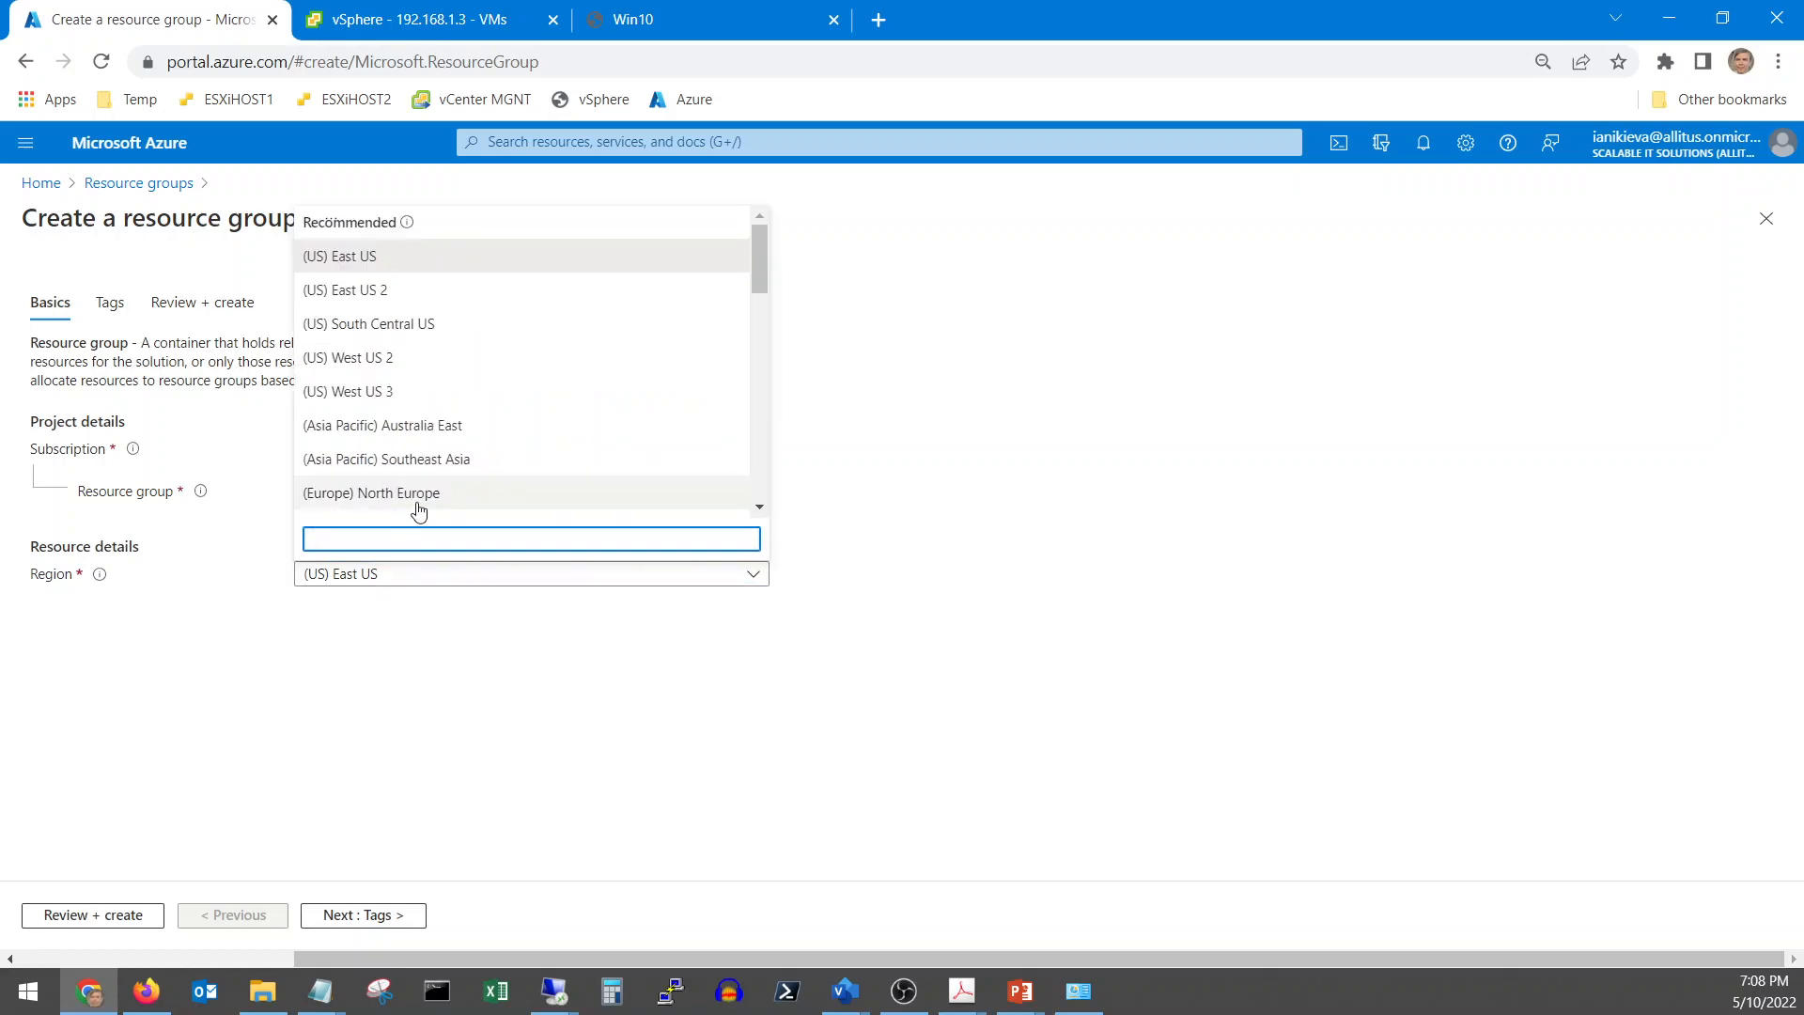
{"action": "scroll", "coordinate": [414, 507], "scroll_direction": "down", "scroll_amount": 3}
{"action": "scroll", "coordinate": [419, 510], "scroll_direction": "down", "scroll_amount": 1}
{"action": "scroll", "coordinate": [419, 510], "scroll_direction": "down", "scroll_amount": 5}
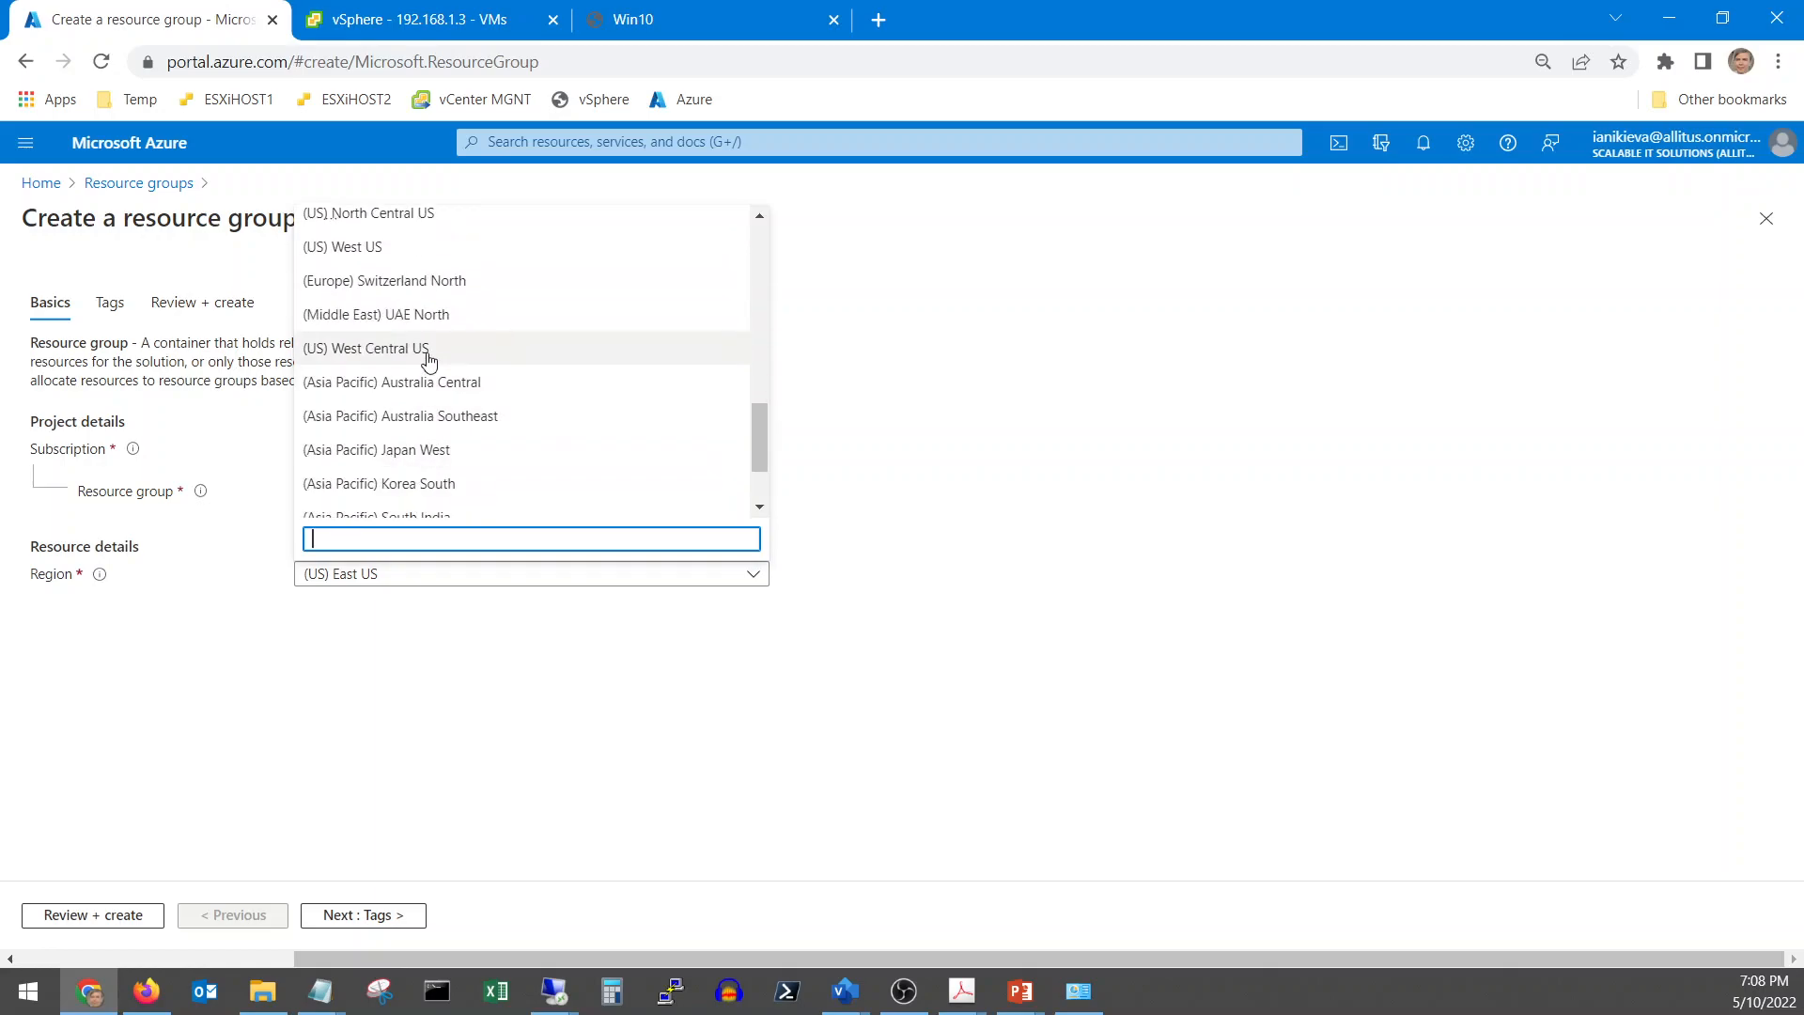
{"action": "left_click", "coordinate": [381, 248]}
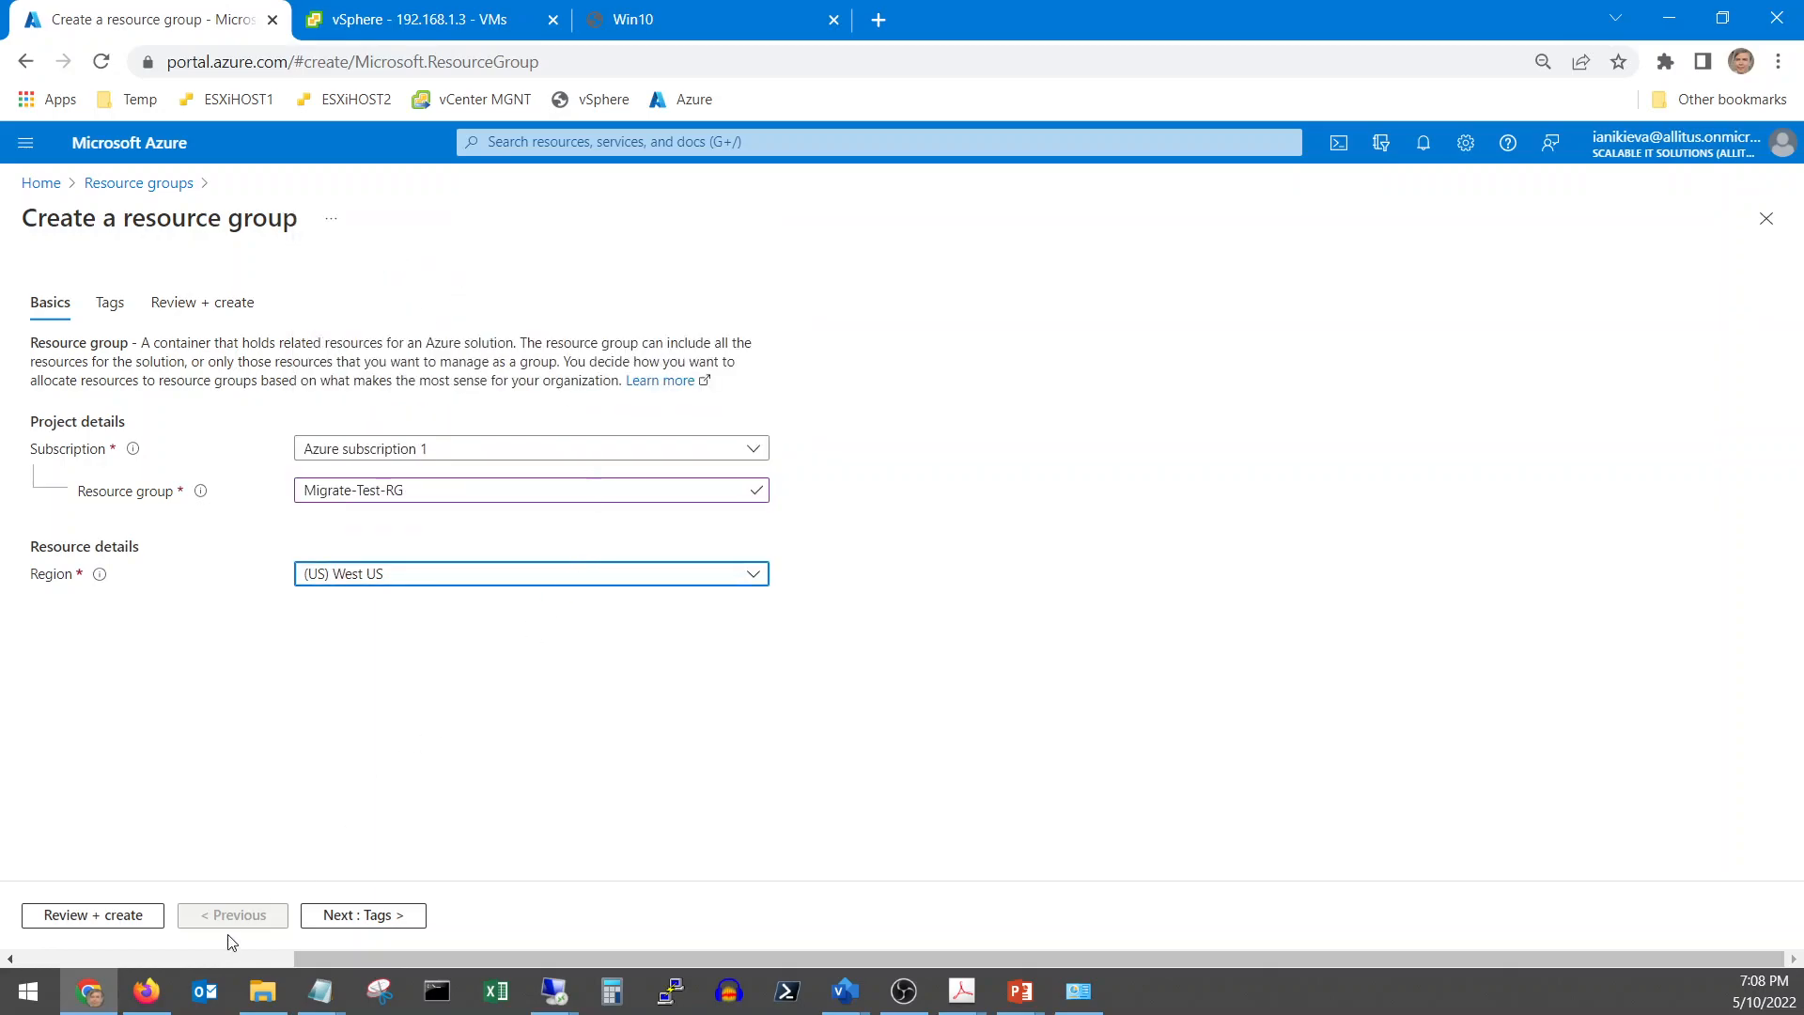
{"action": "left_click", "coordinate": [82, 915]}
{"action": "left_click", "coordinate": [83, 915]}
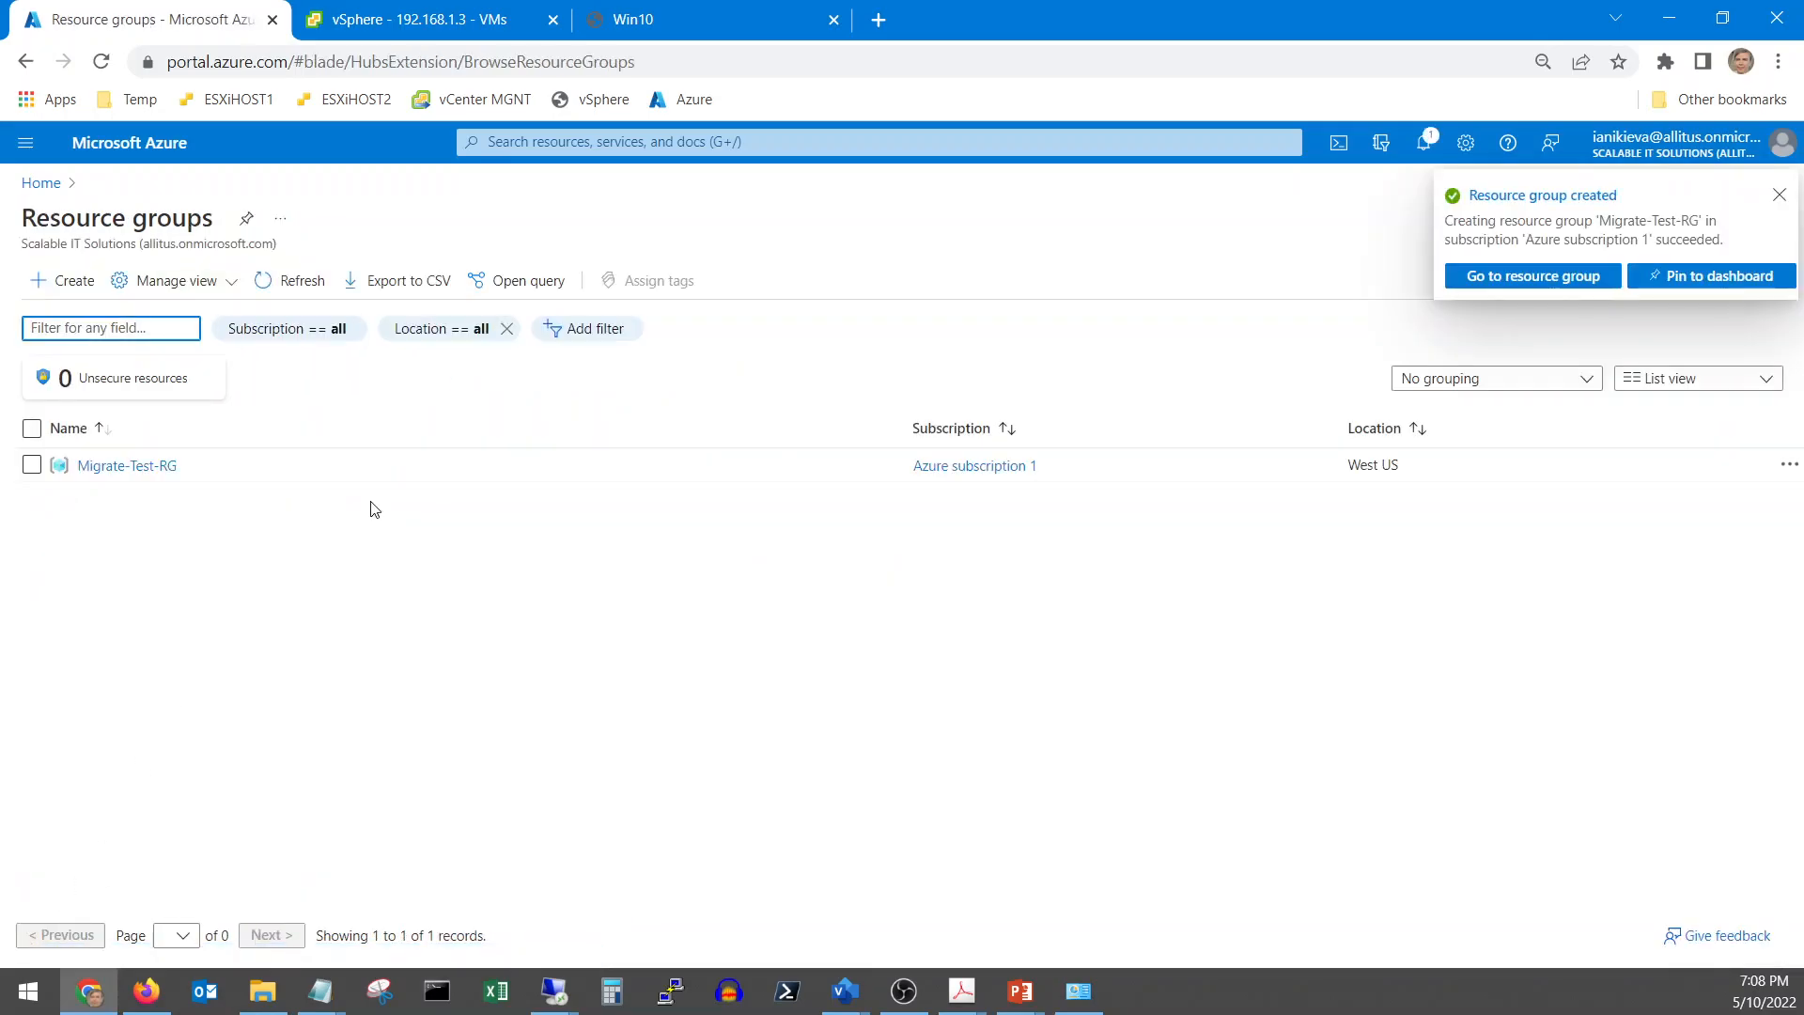
From Migrate-Test-RG, search the marketplace for 'vnet' and open Virtual network
{"action": "left_click", "coordinate": [131, 468]}
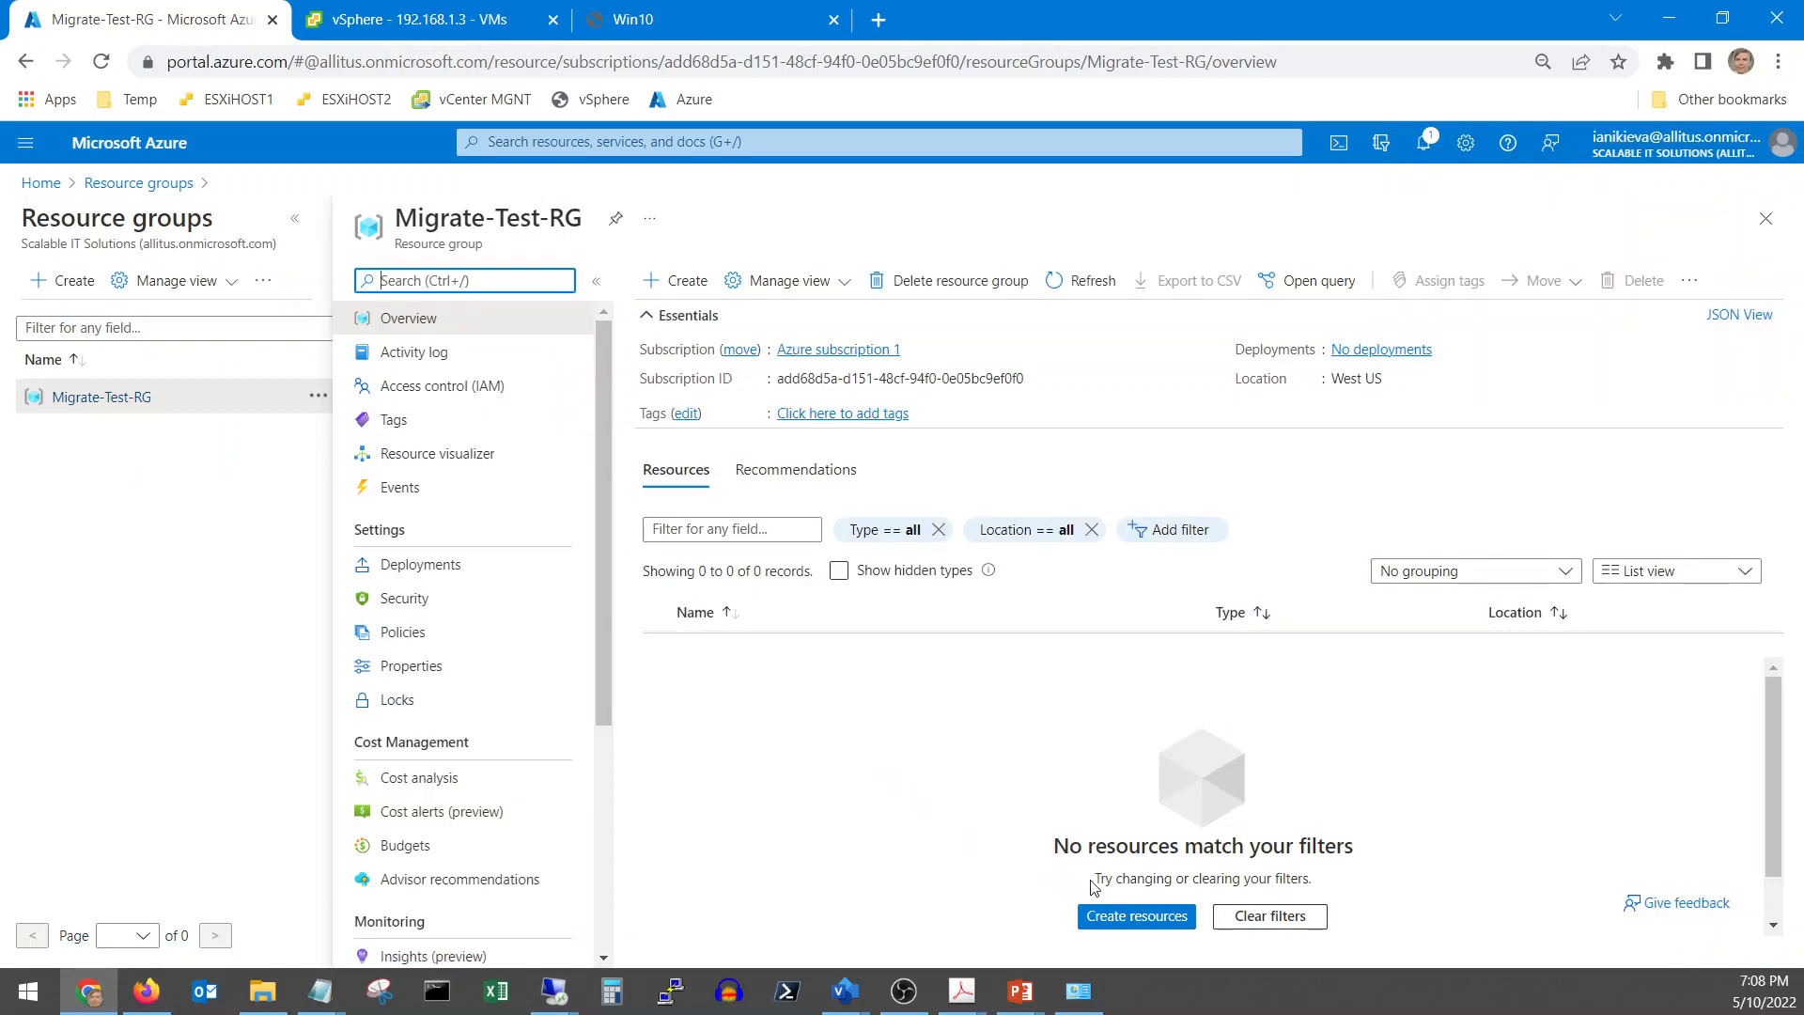
{"action": "left_click", "coordinate": [1137, 916]}
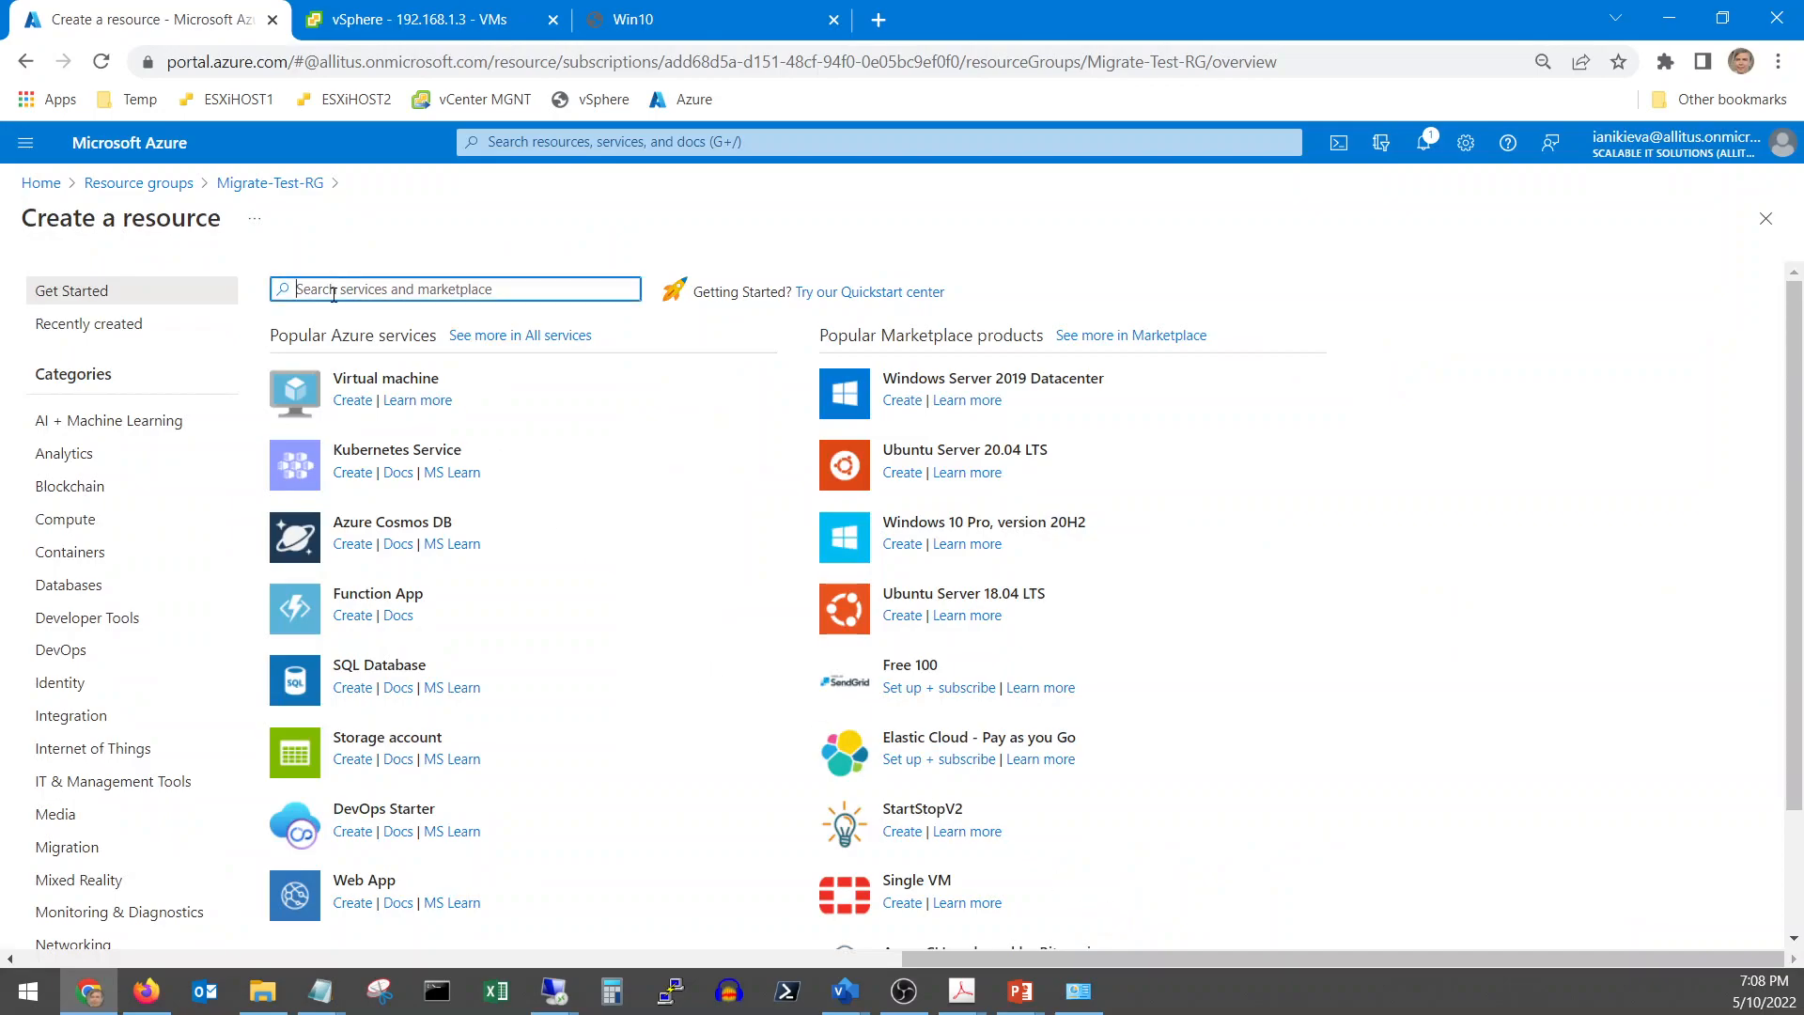
{"action": "type", "text": "vnet"}
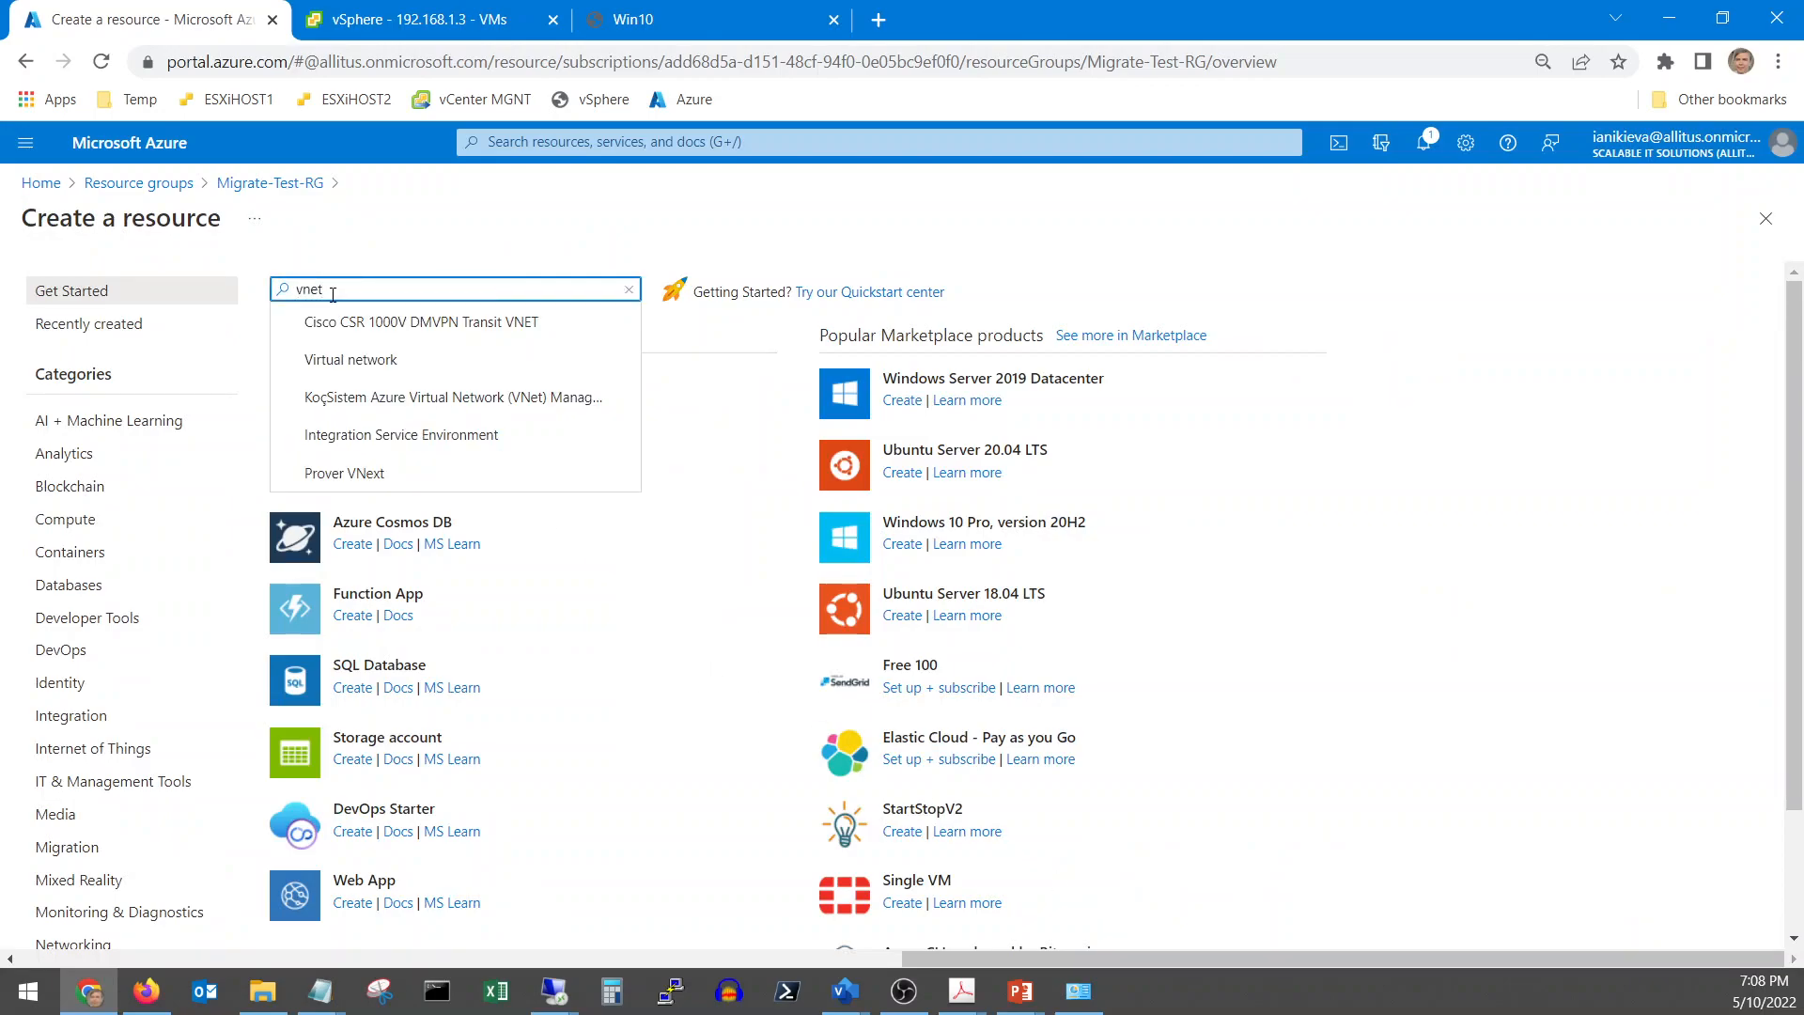
{"action": "left_click", "coordinate": [365, 361]}
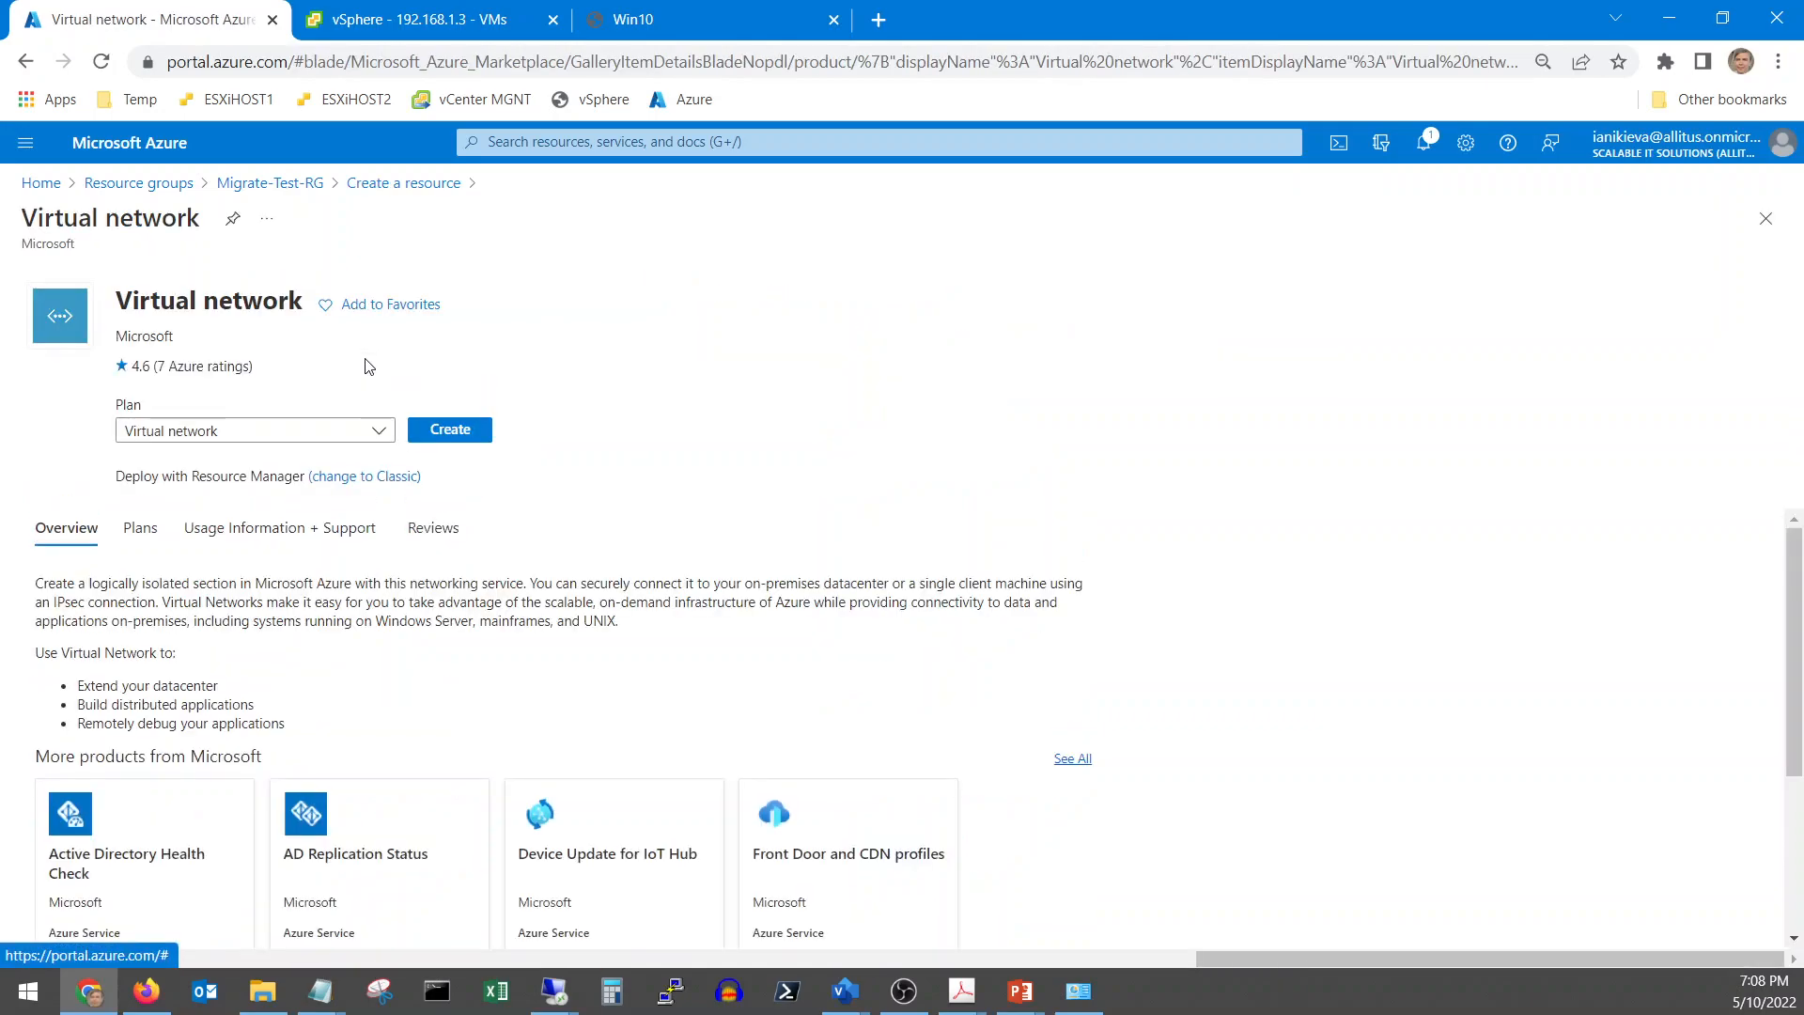
Name the new virtual network Migrate-Test-VLAN and proceed to its 10.0.0.0/16 address space
{"action": "left_click", "coordinate": [459, 425]}
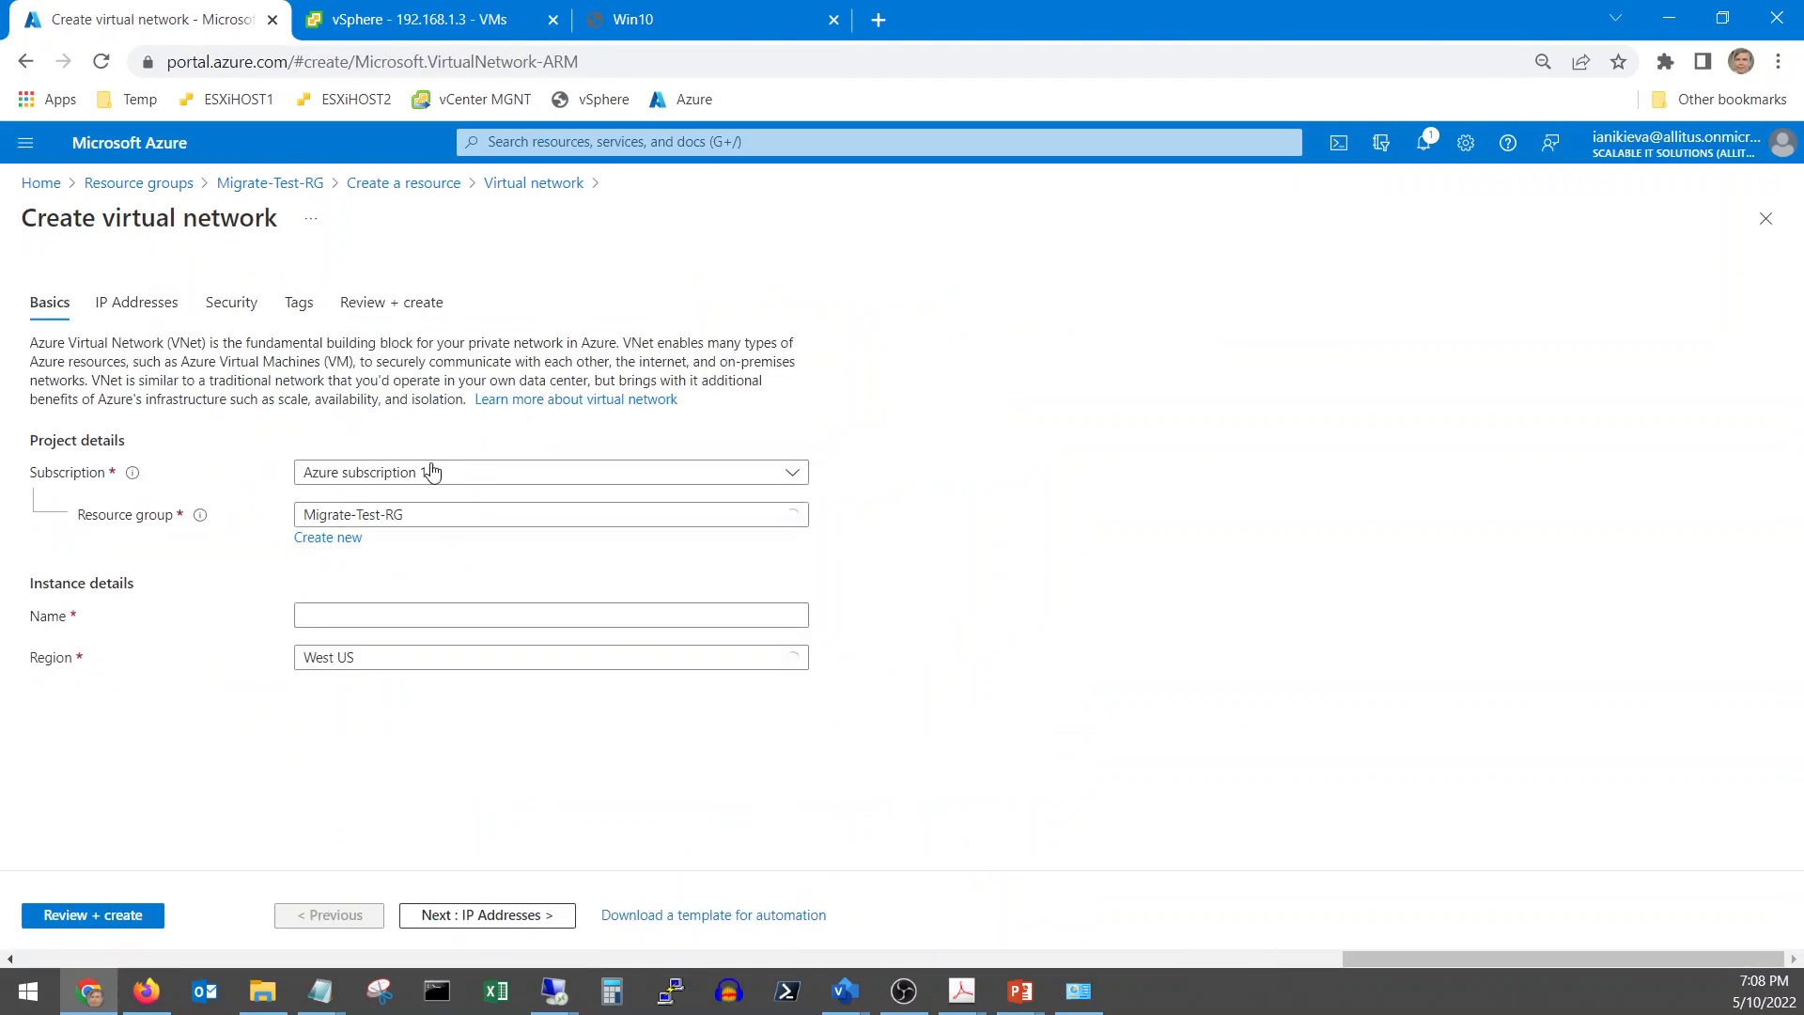
{"action": "left_click", "coordinate": [348, 619]}
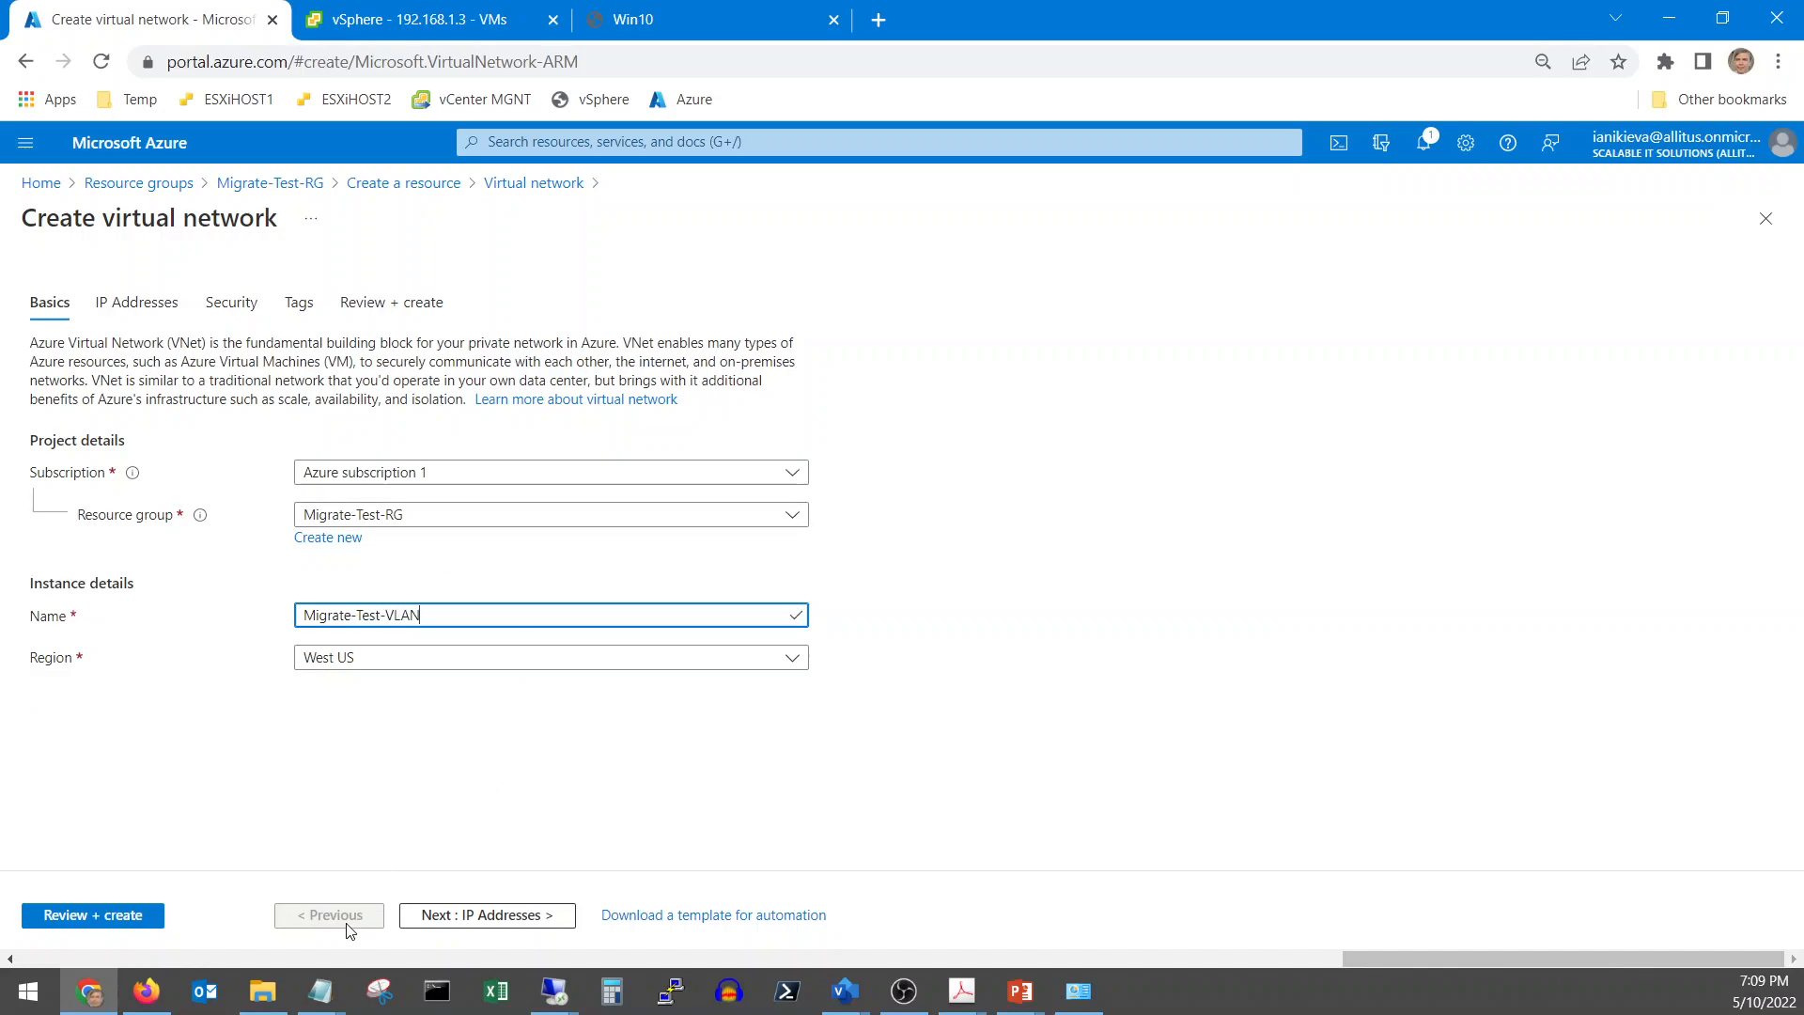
{"action": "left_click", "coordinate": [437, 917]}
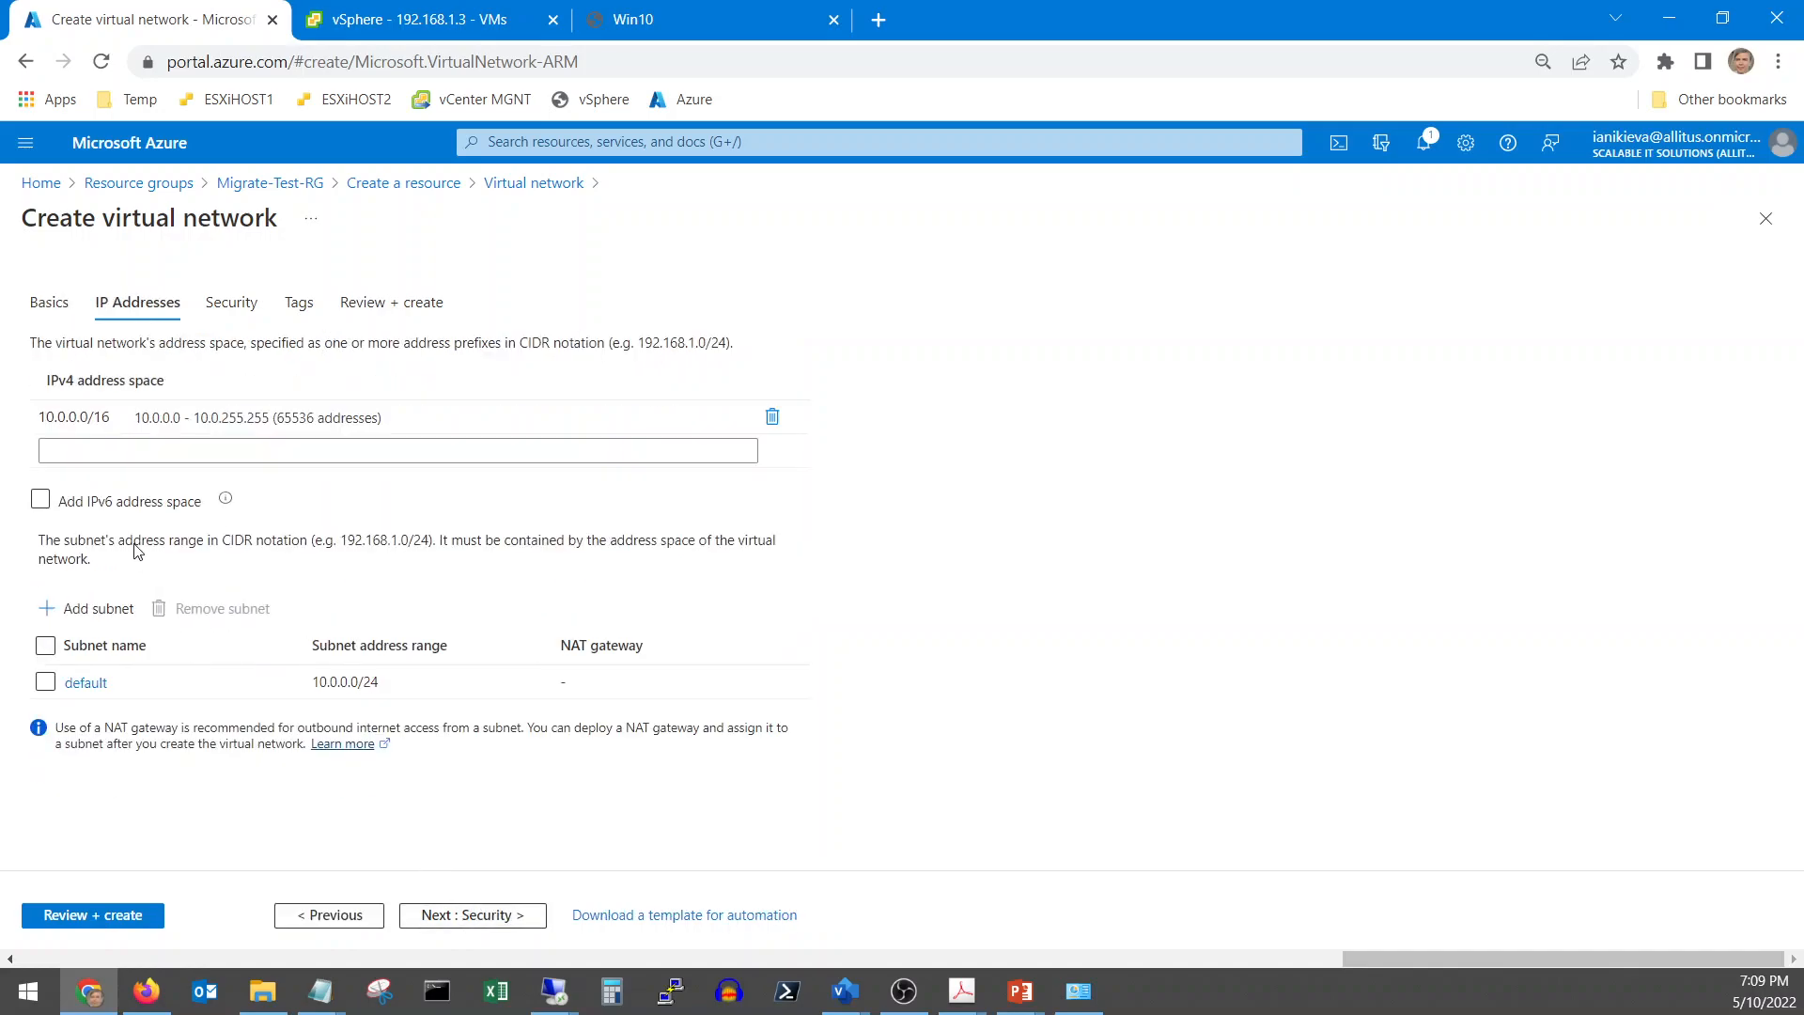
Rename the default subnet (10.0.0.0/24) to FrontWeb0 and save it
{"action": "left_click", "coordinate": [85, 683]}
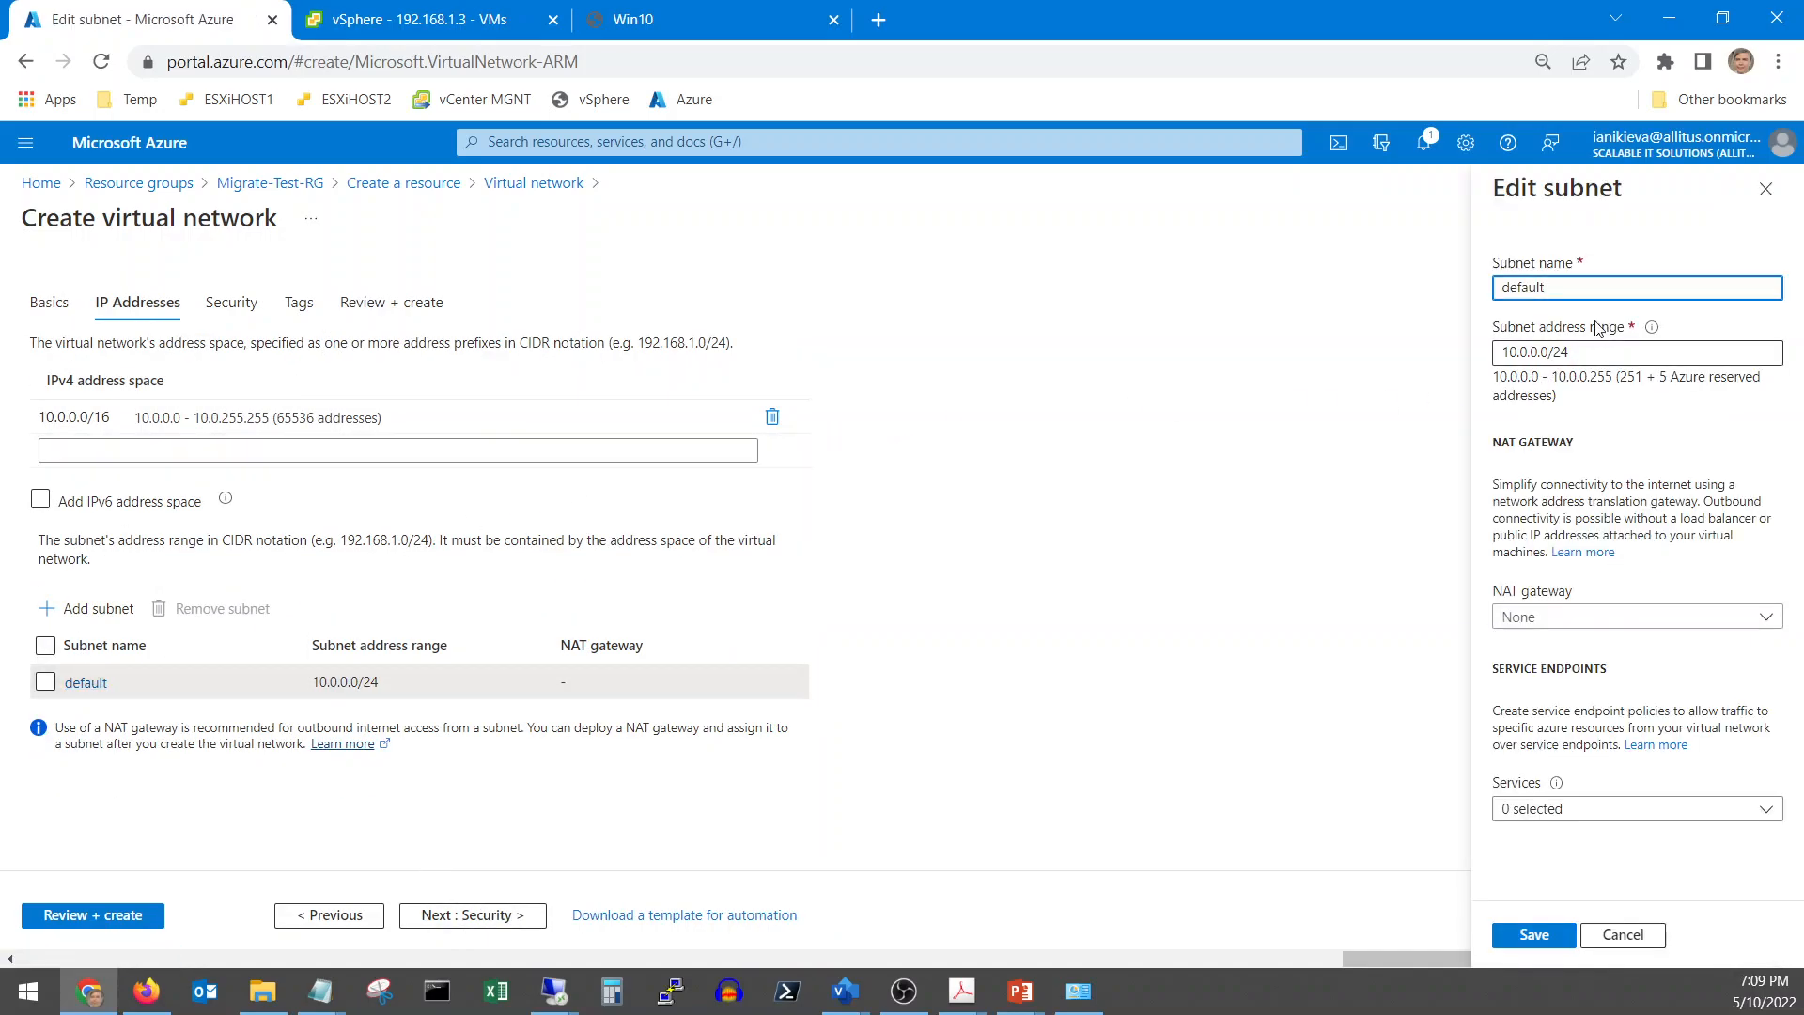
{"action": "left_click_drag", "start_coordinate": [1566, 288], "coordinate": [1408, 285]}
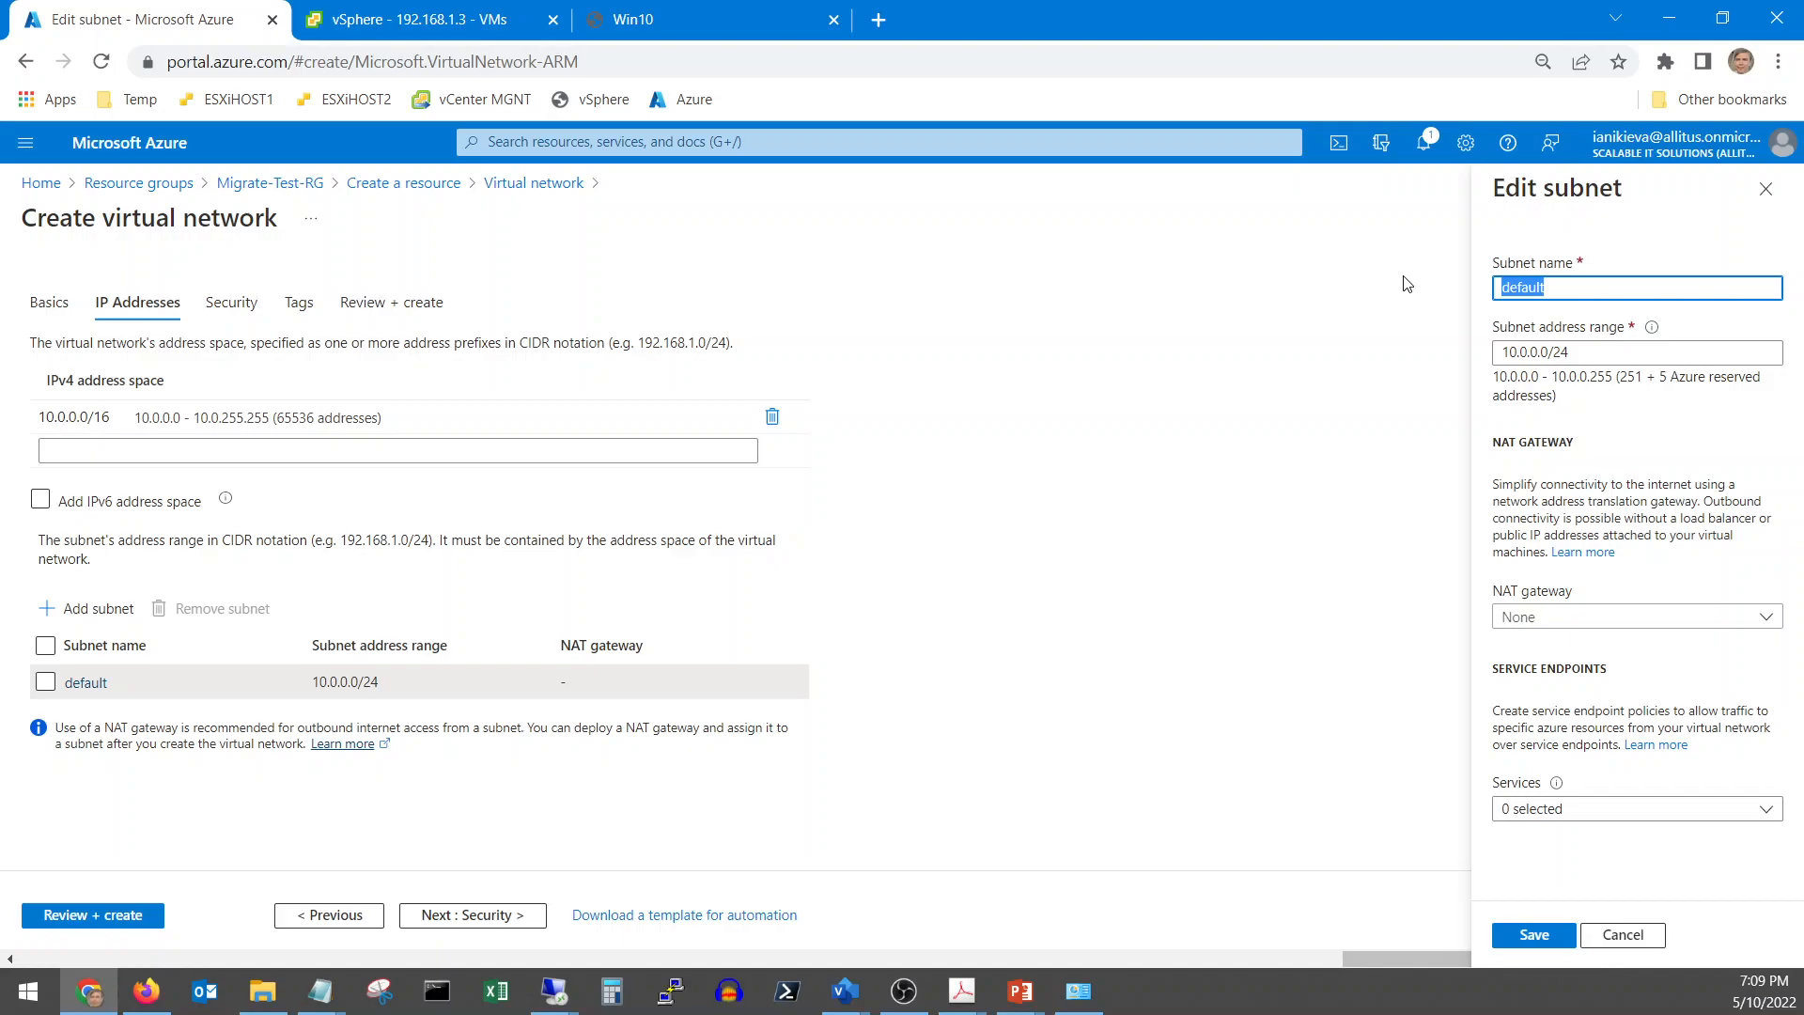
{"action": "type", "text": "FrontWeb0"}
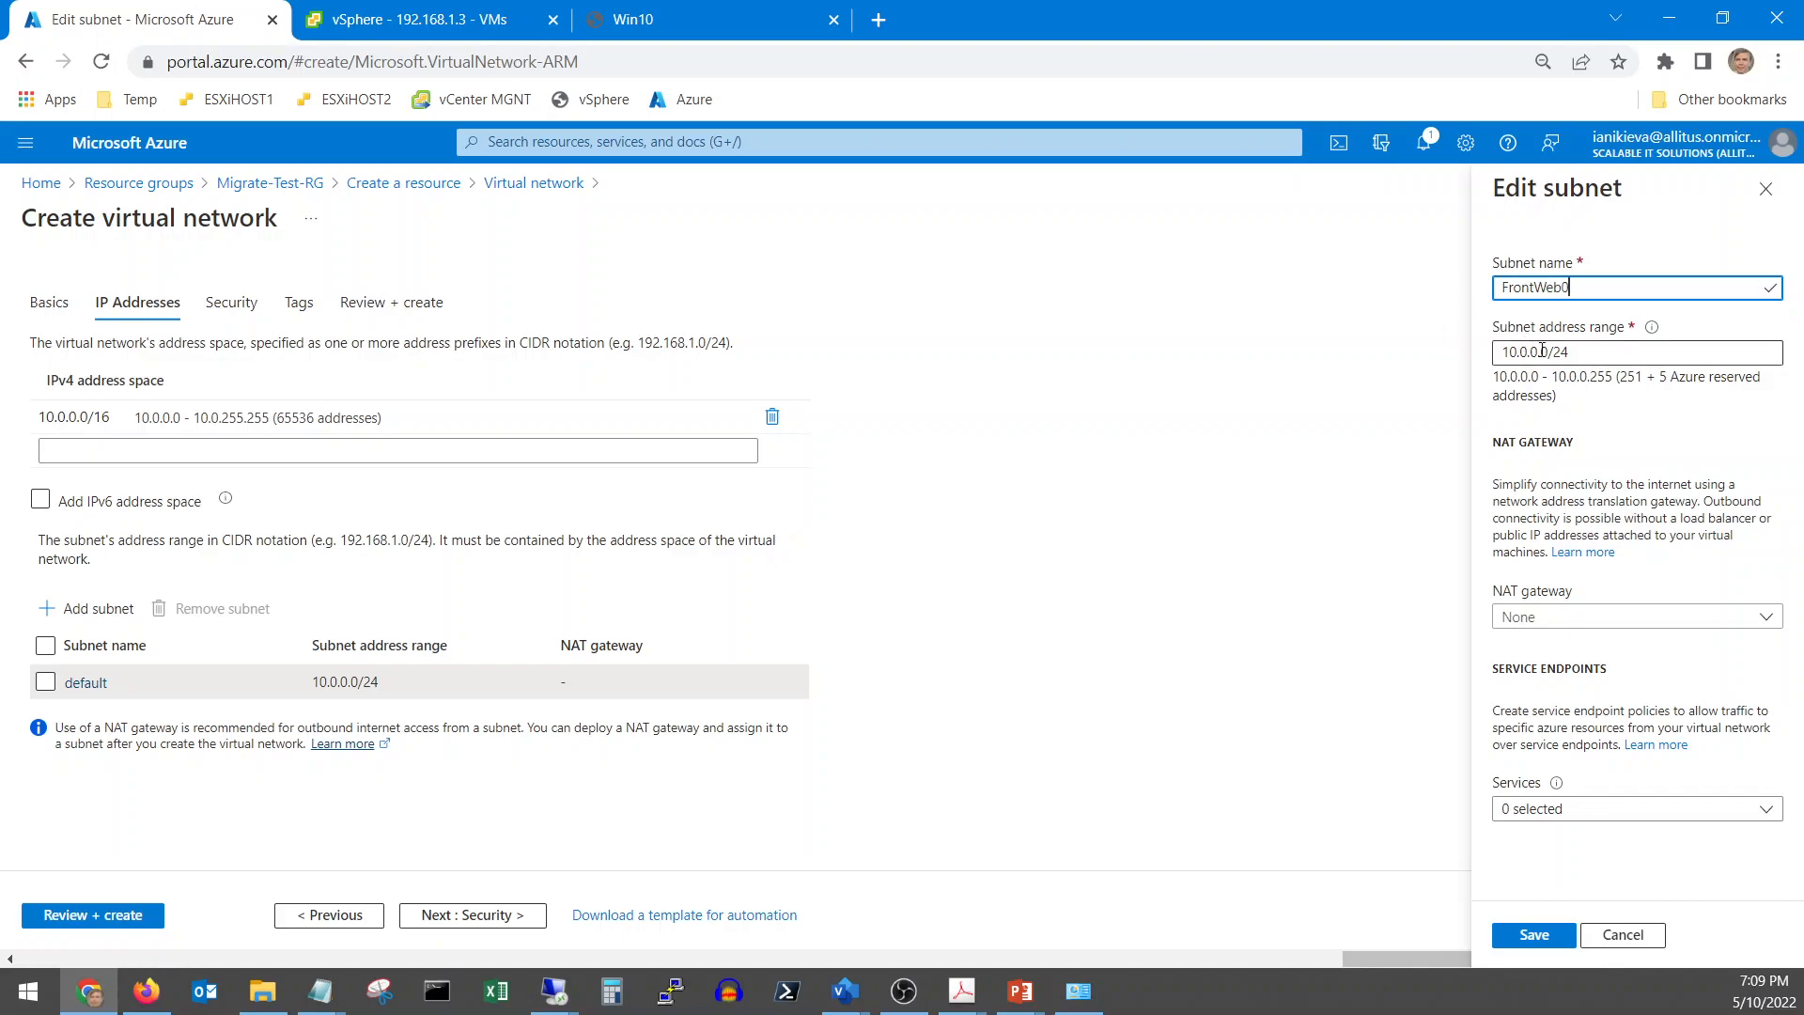
{"action": "left_click", "coordinate": [1532, 936]}
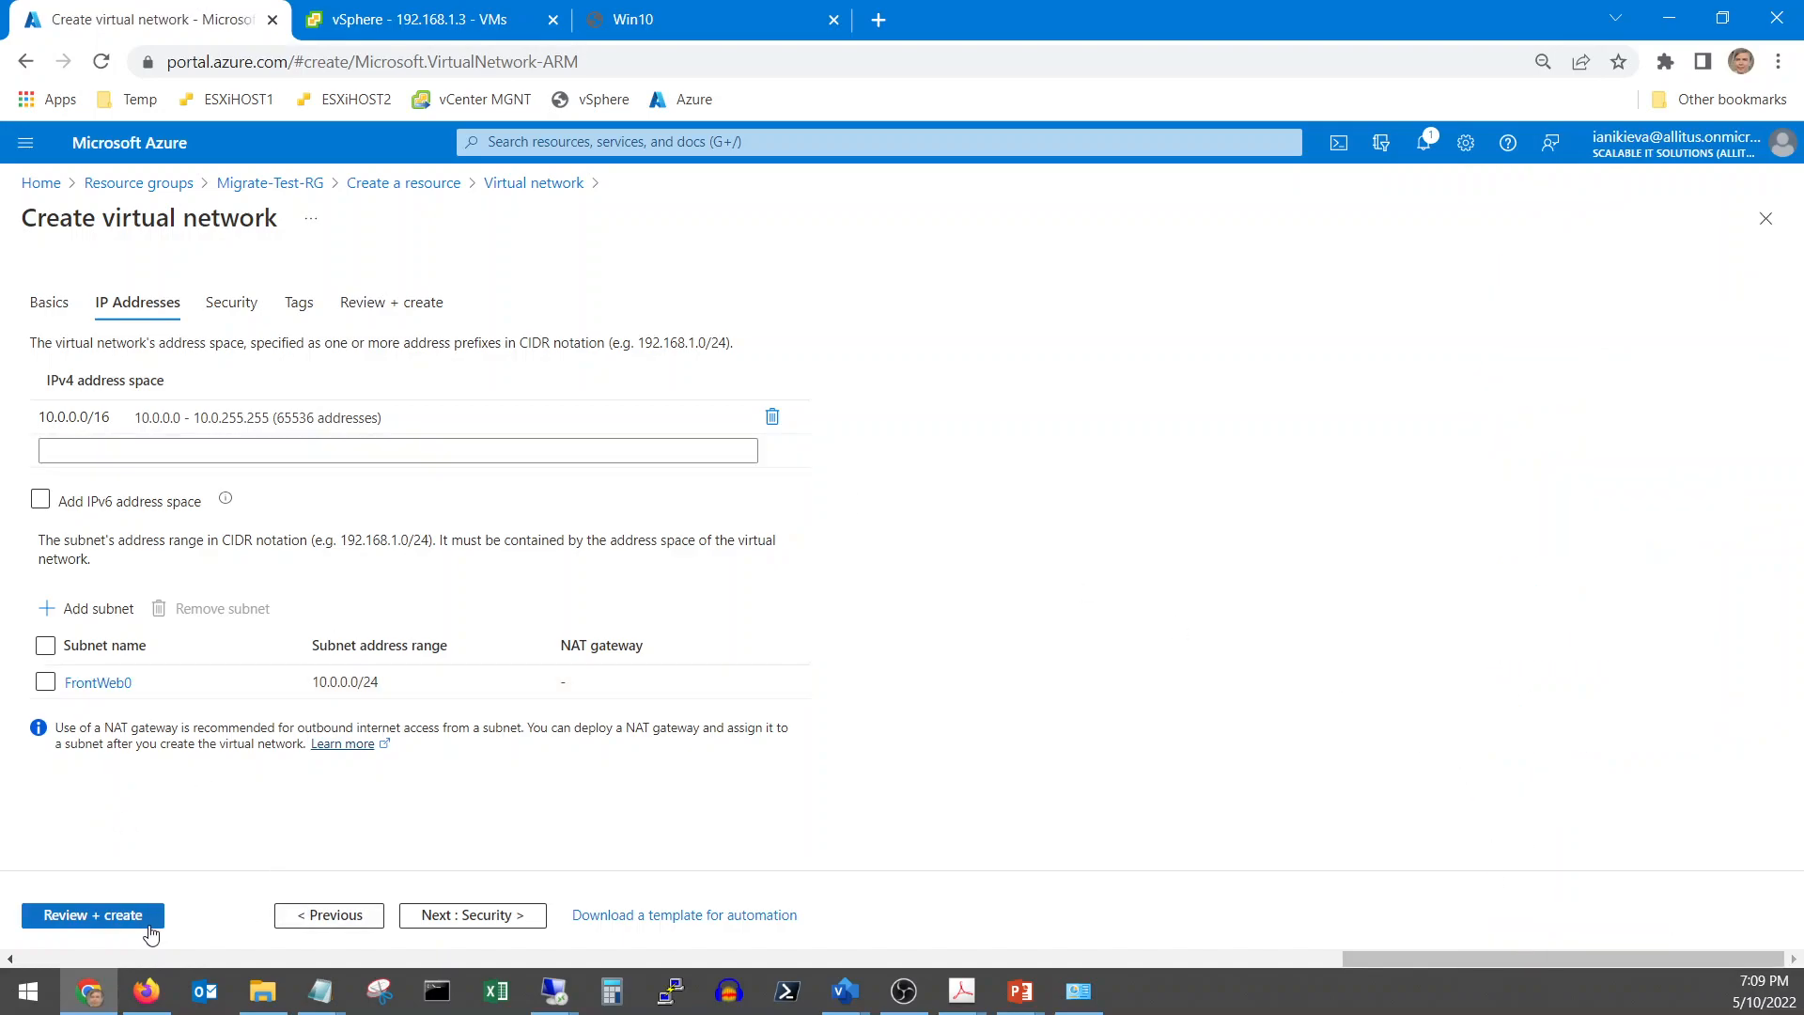
Pass validation and create the Migrate-Test-VLAN virtual network
{"action": "left_click", "coordinate": [439, 923]}
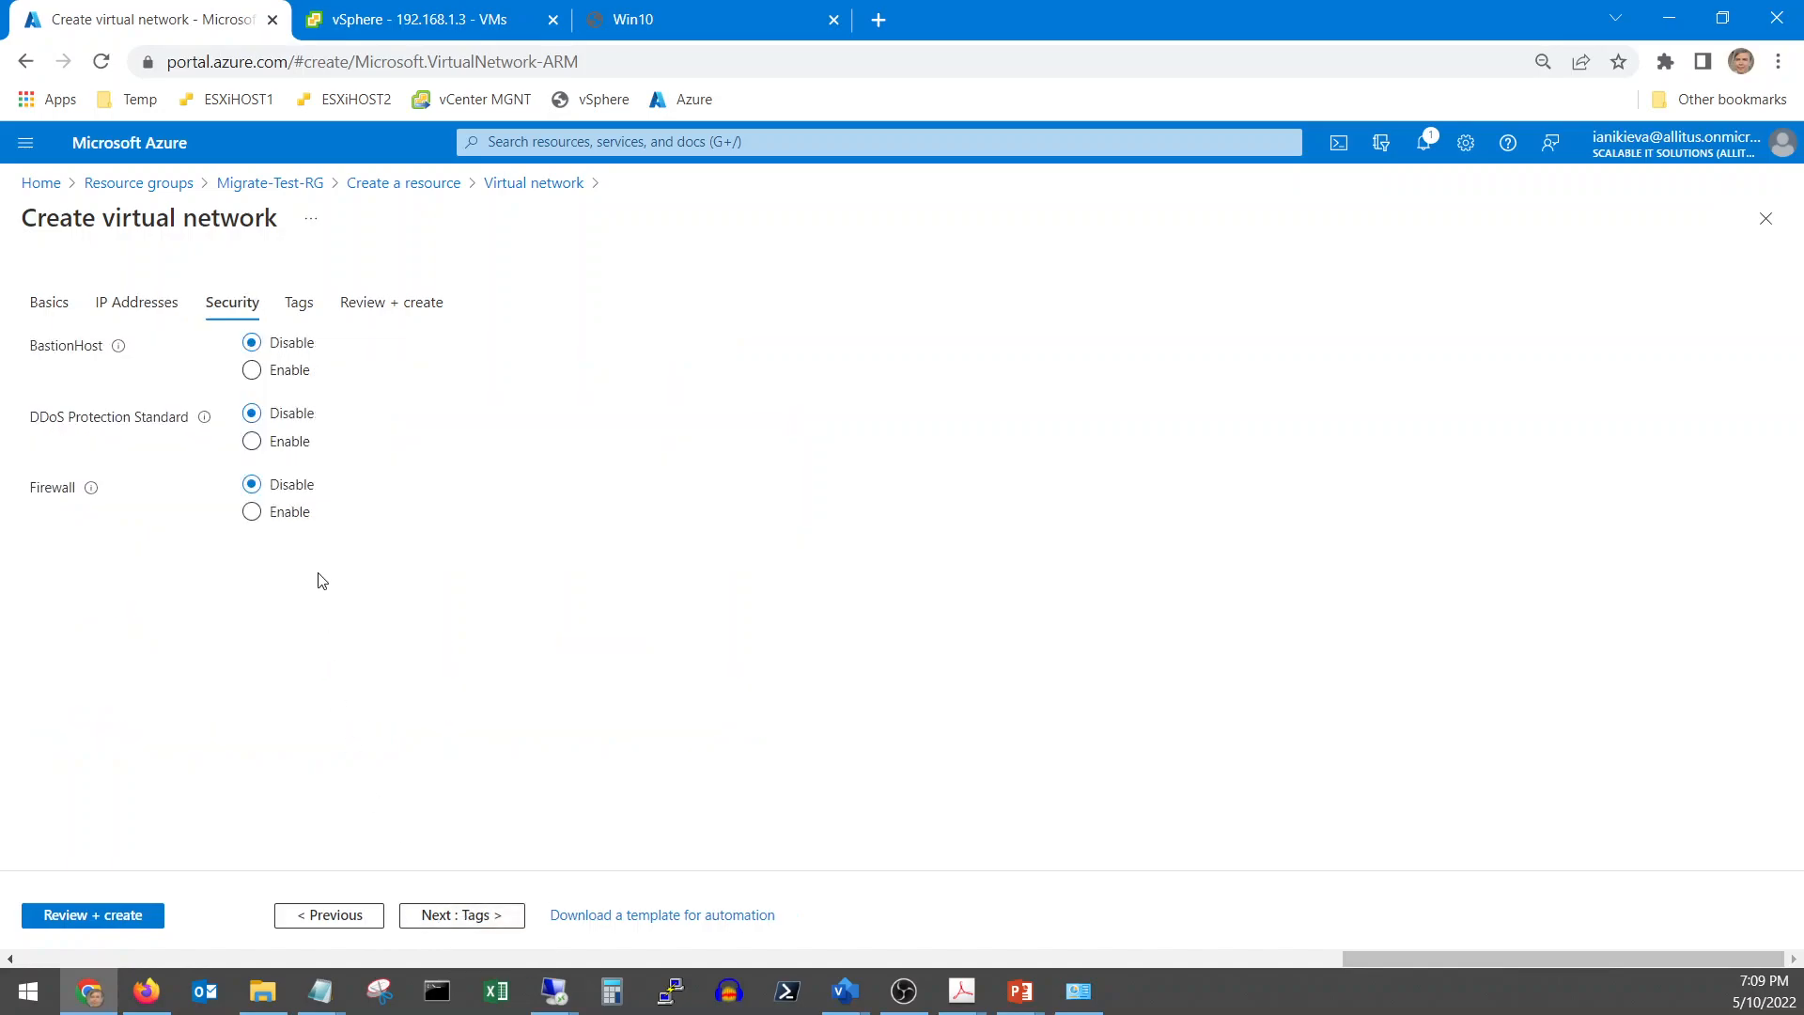
{"action": "left_click", "coordinate": [123, 915]}
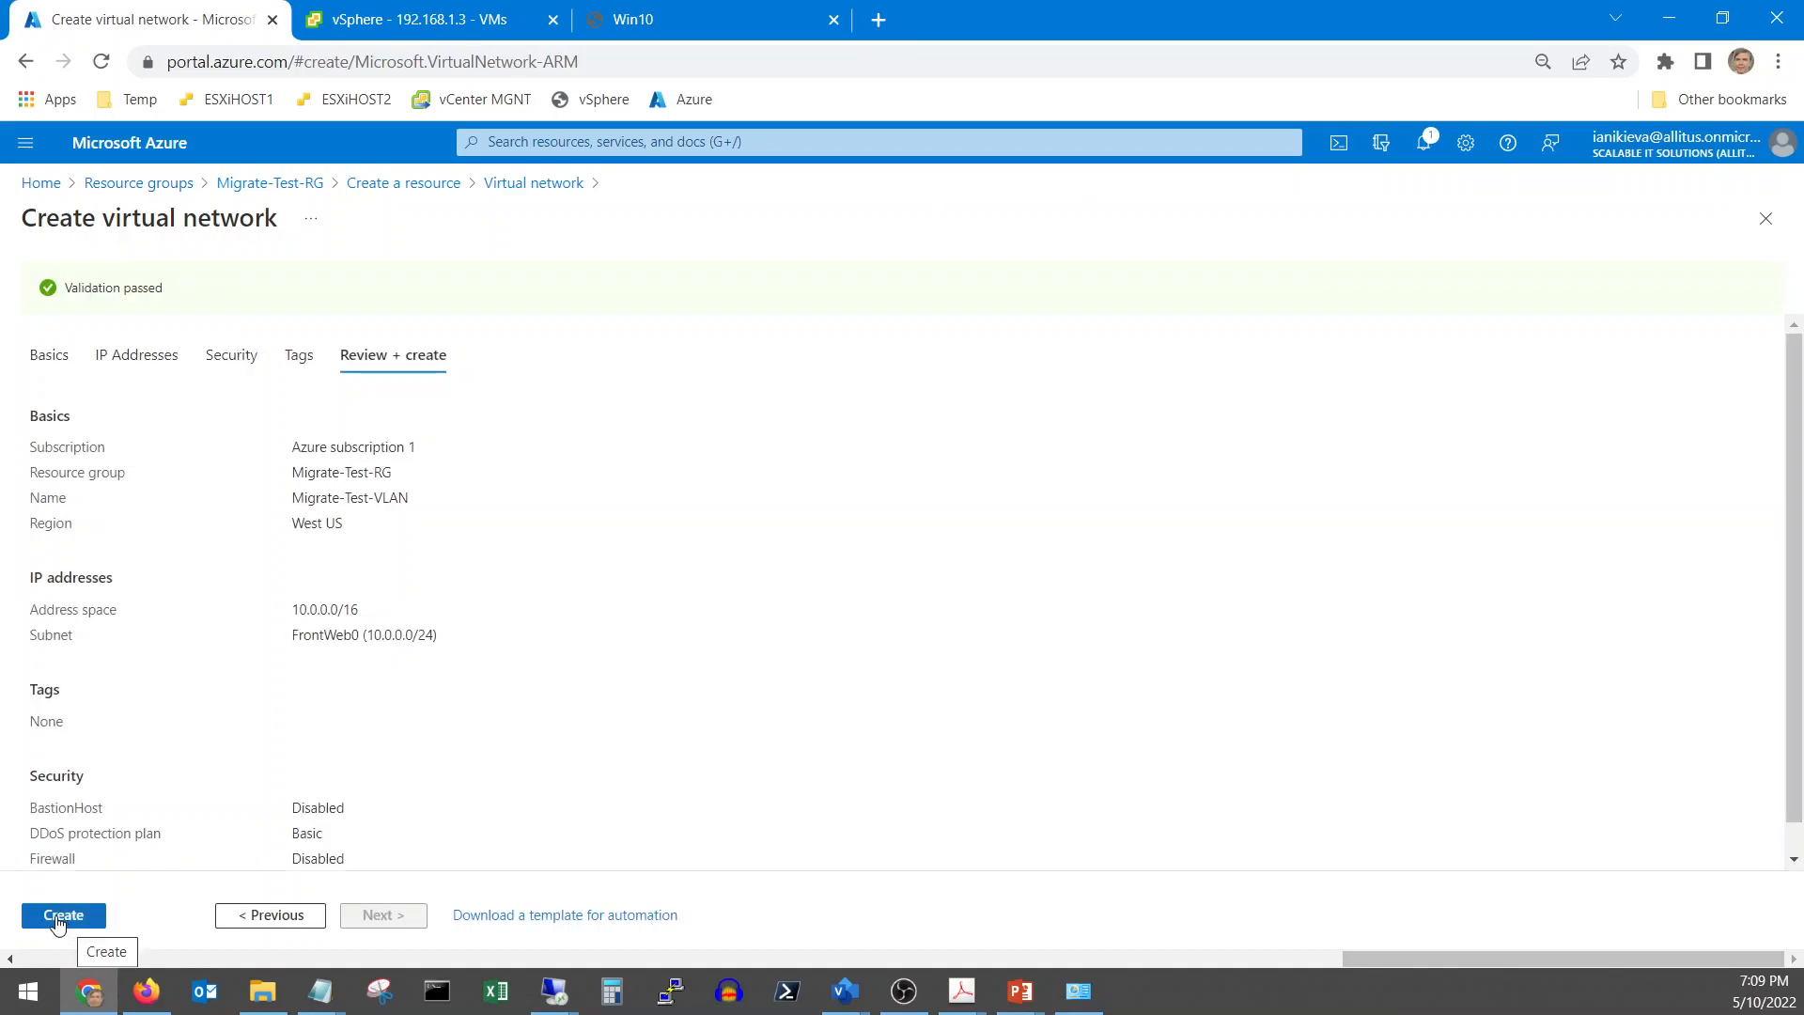
{"action": "left_click", "coordinate": [67, 925]}
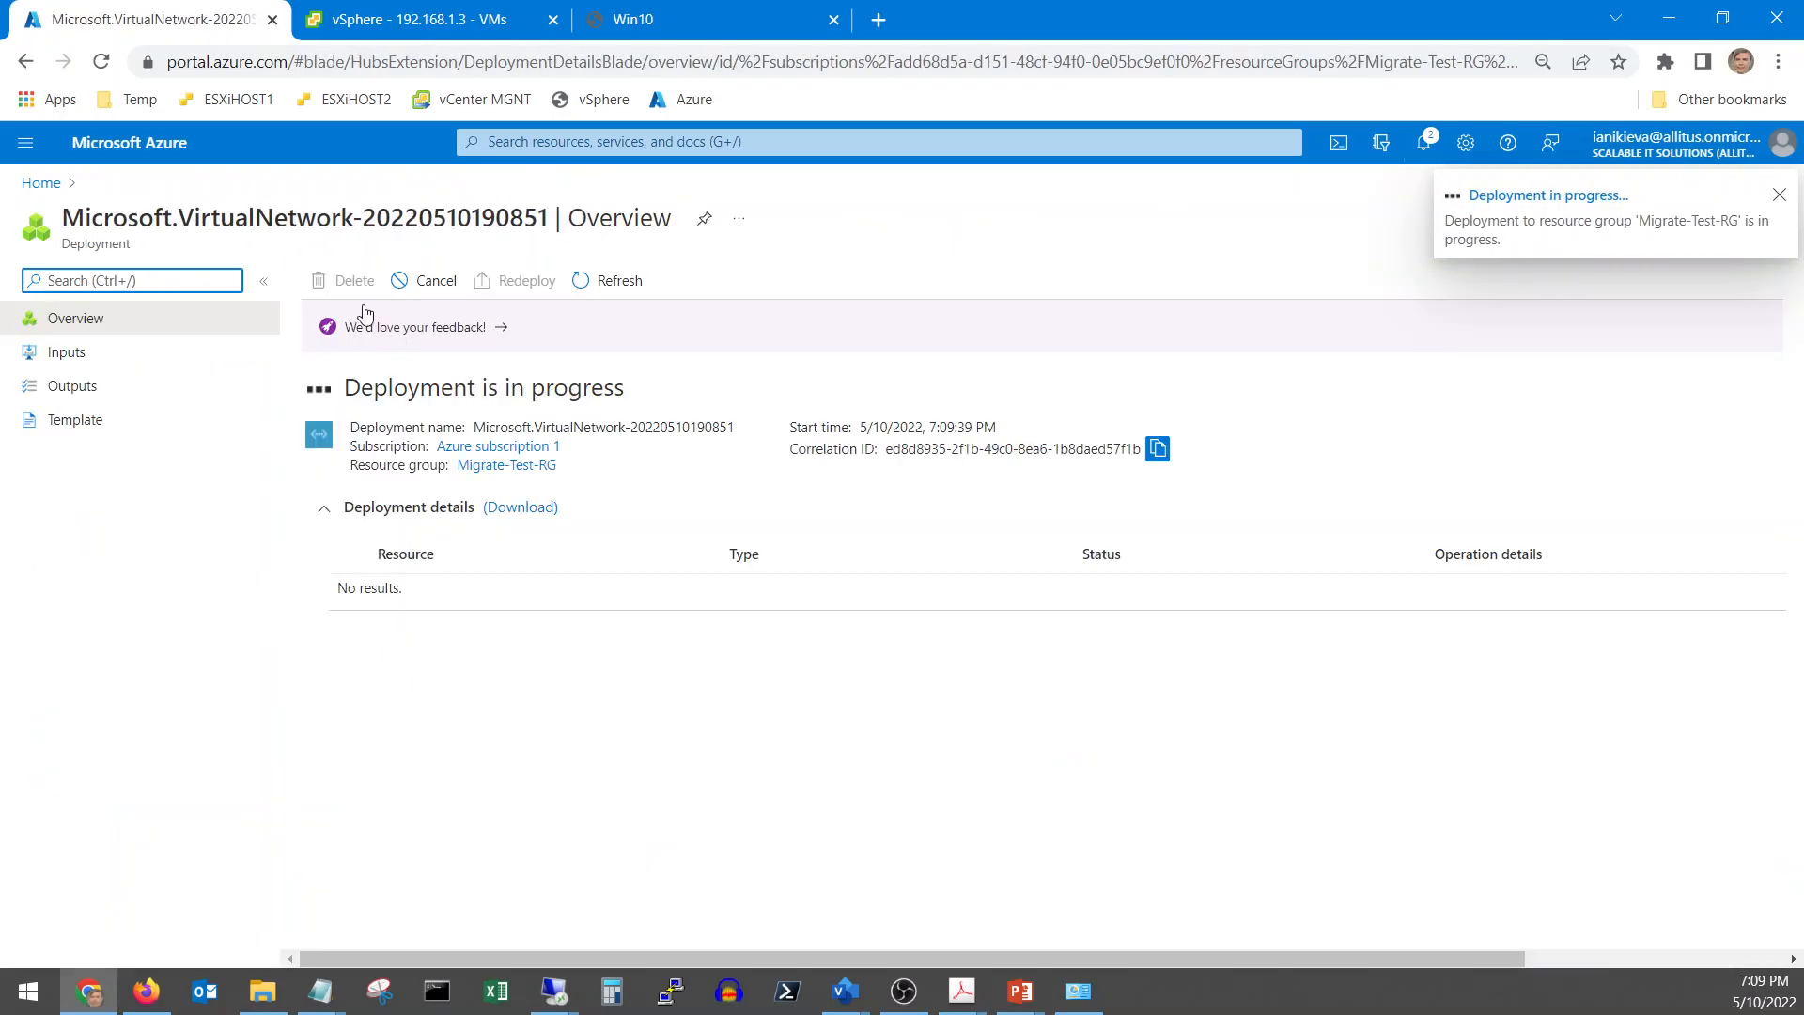
Go from Home to Azure Migrate's servers, databases and web apps page to start a project
{"action": "left_click", "coordinate": [37, 184]}
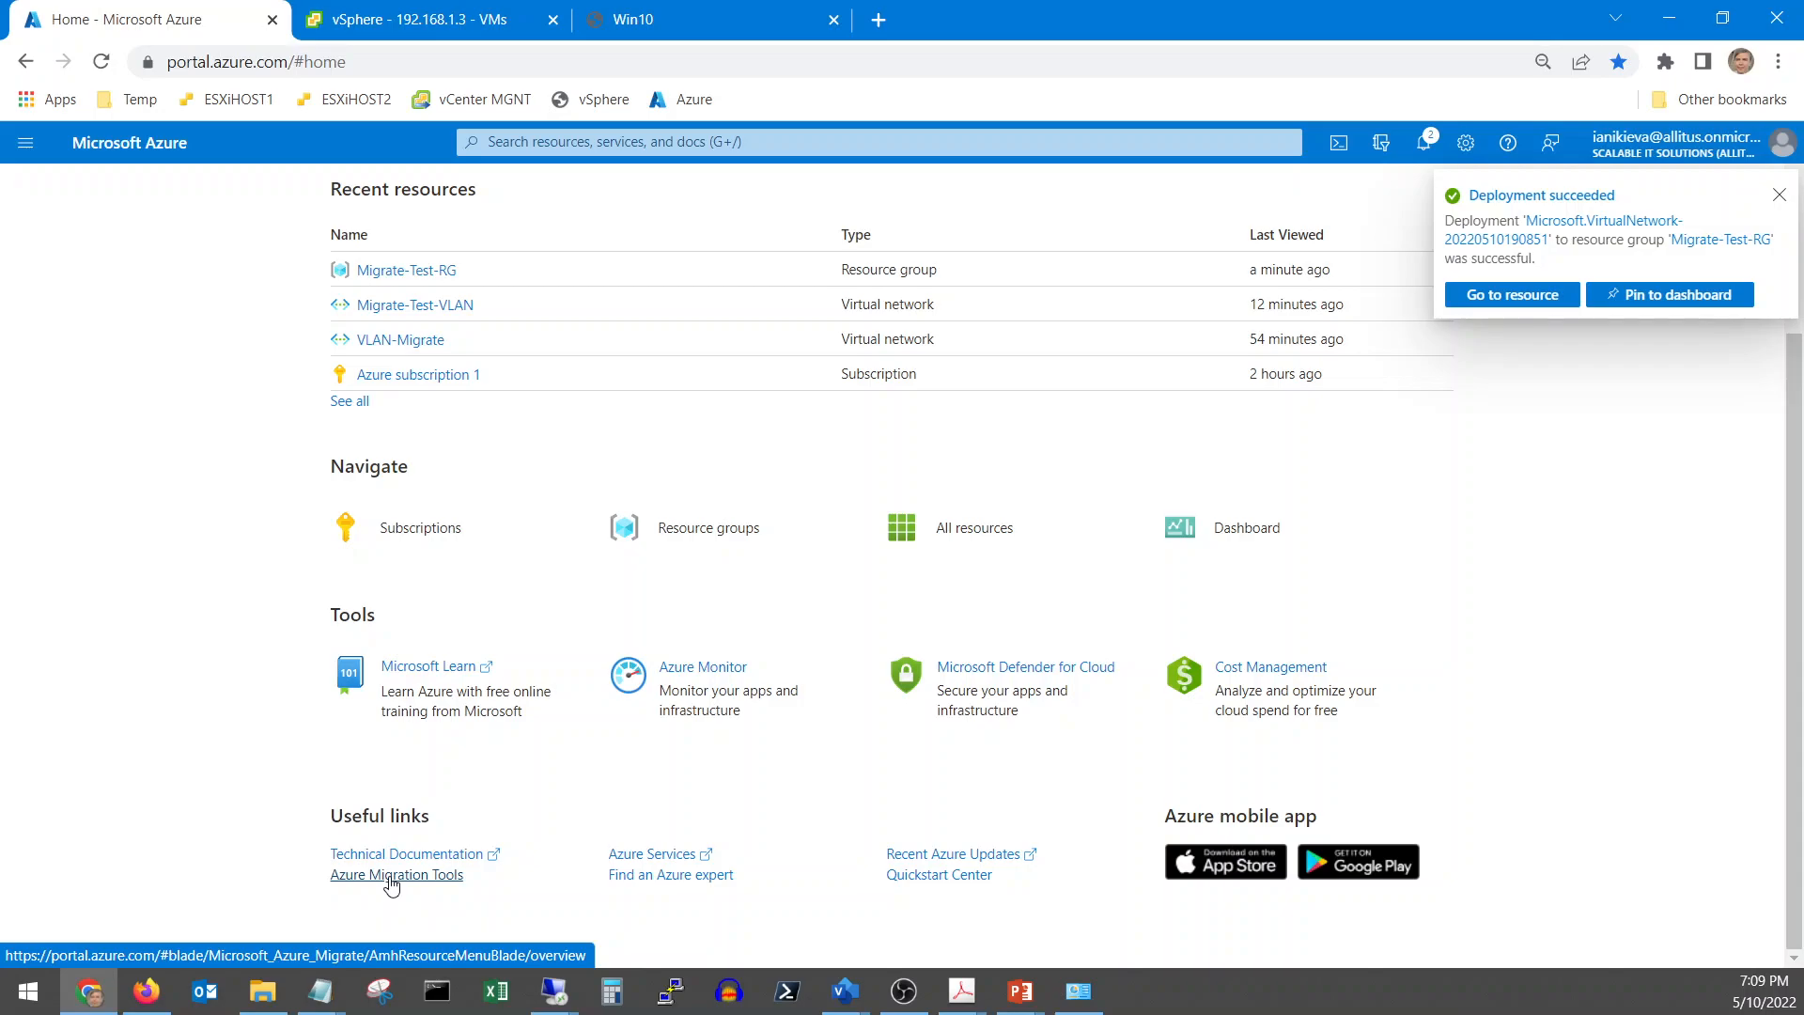
{"action": "left_click", "coordinate": [391, 879]}
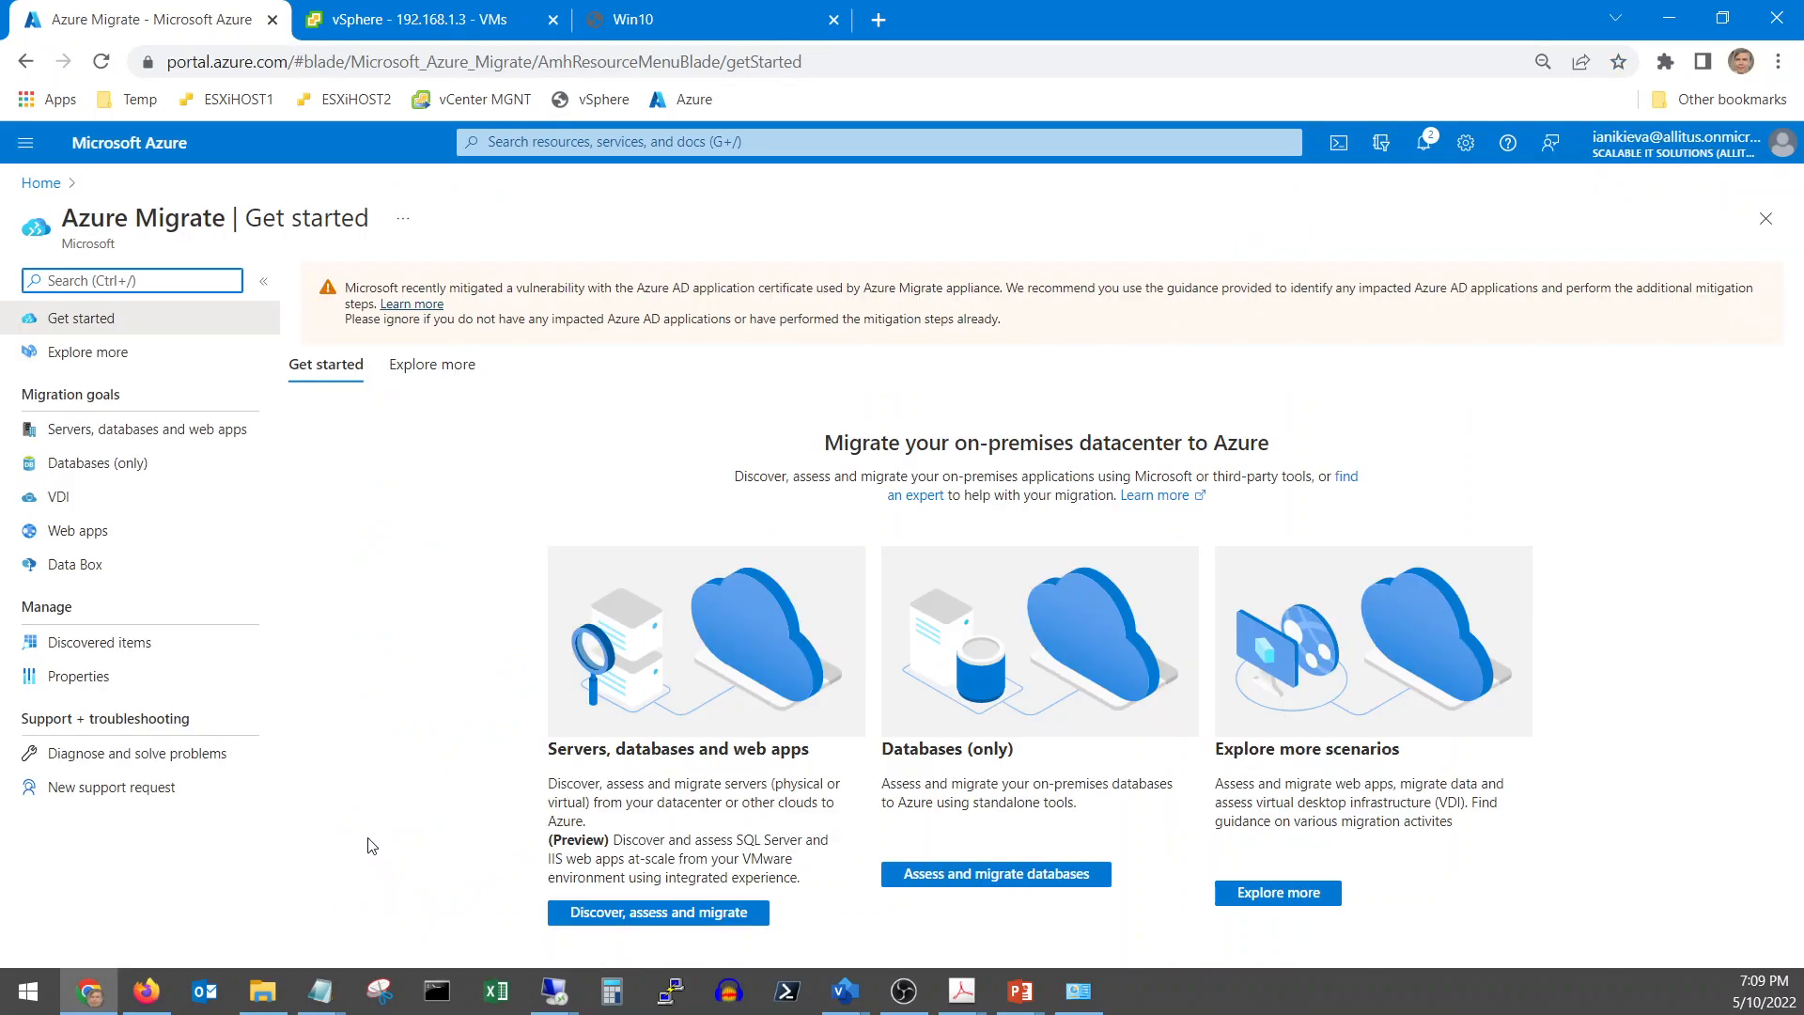
{"action": "left_click", "coordinate": [645, 914]}
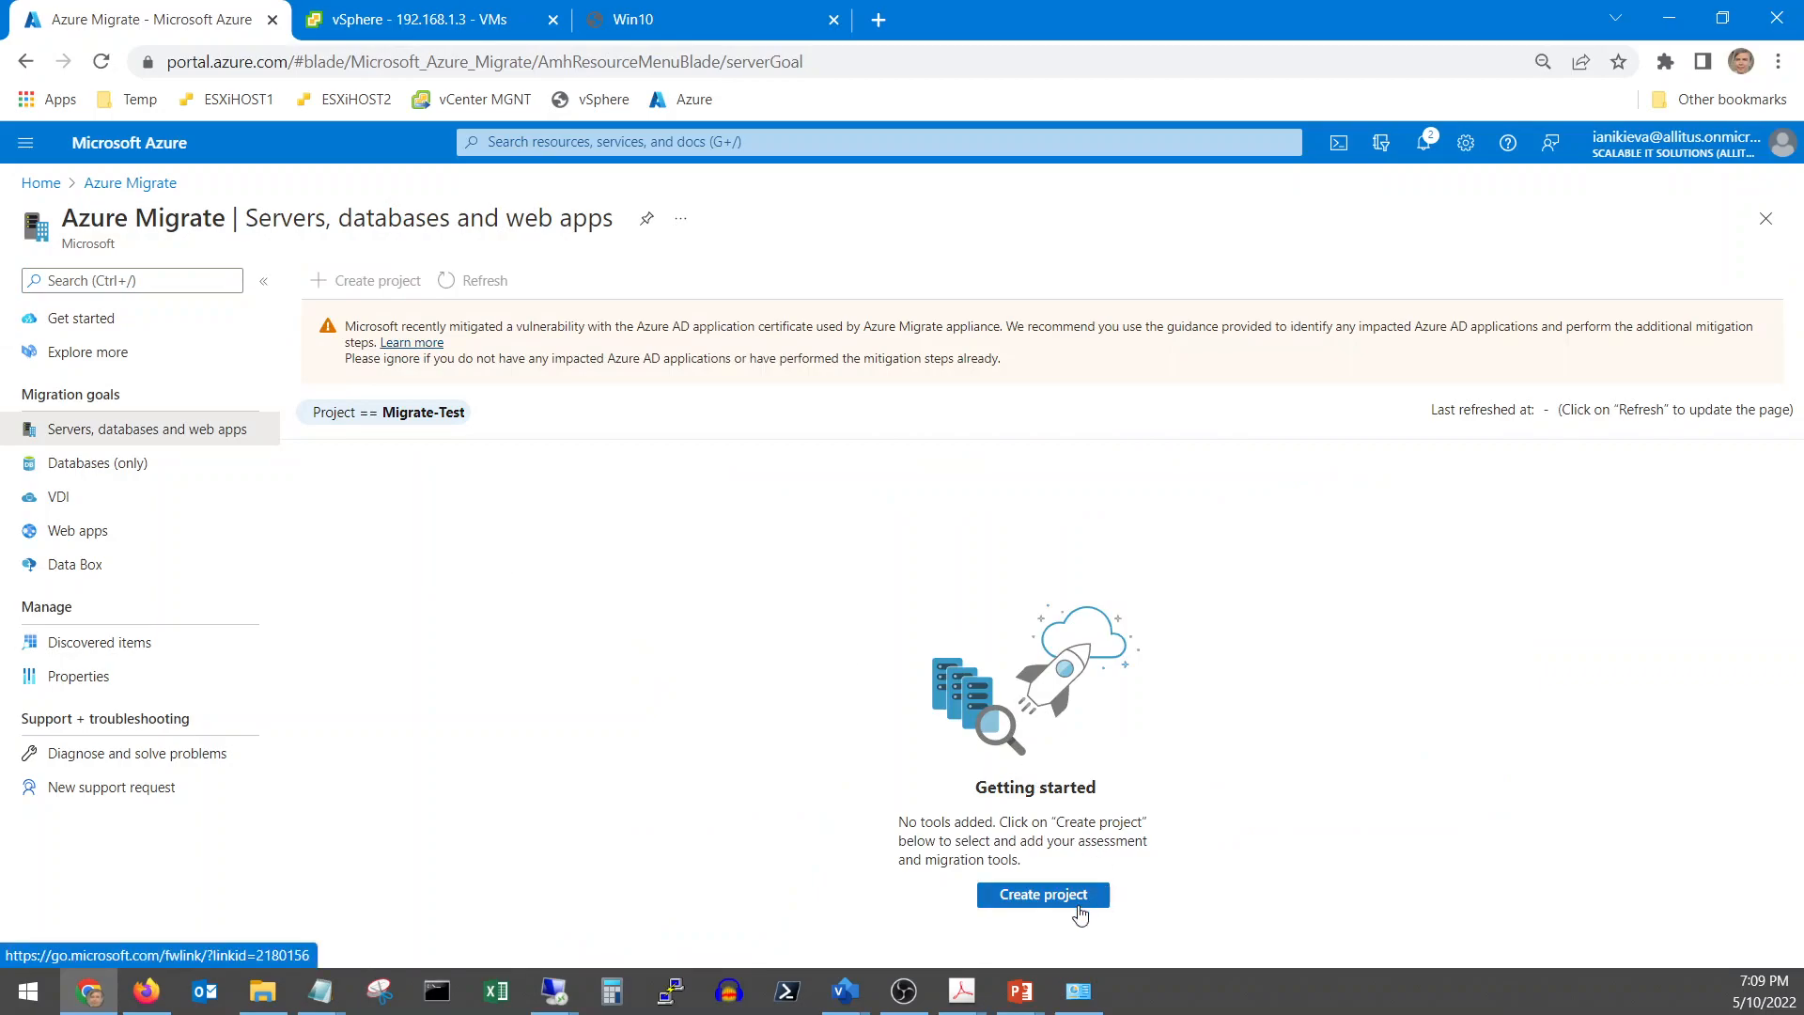
{"action": "left_click", "coordinate": [1046, 901]}
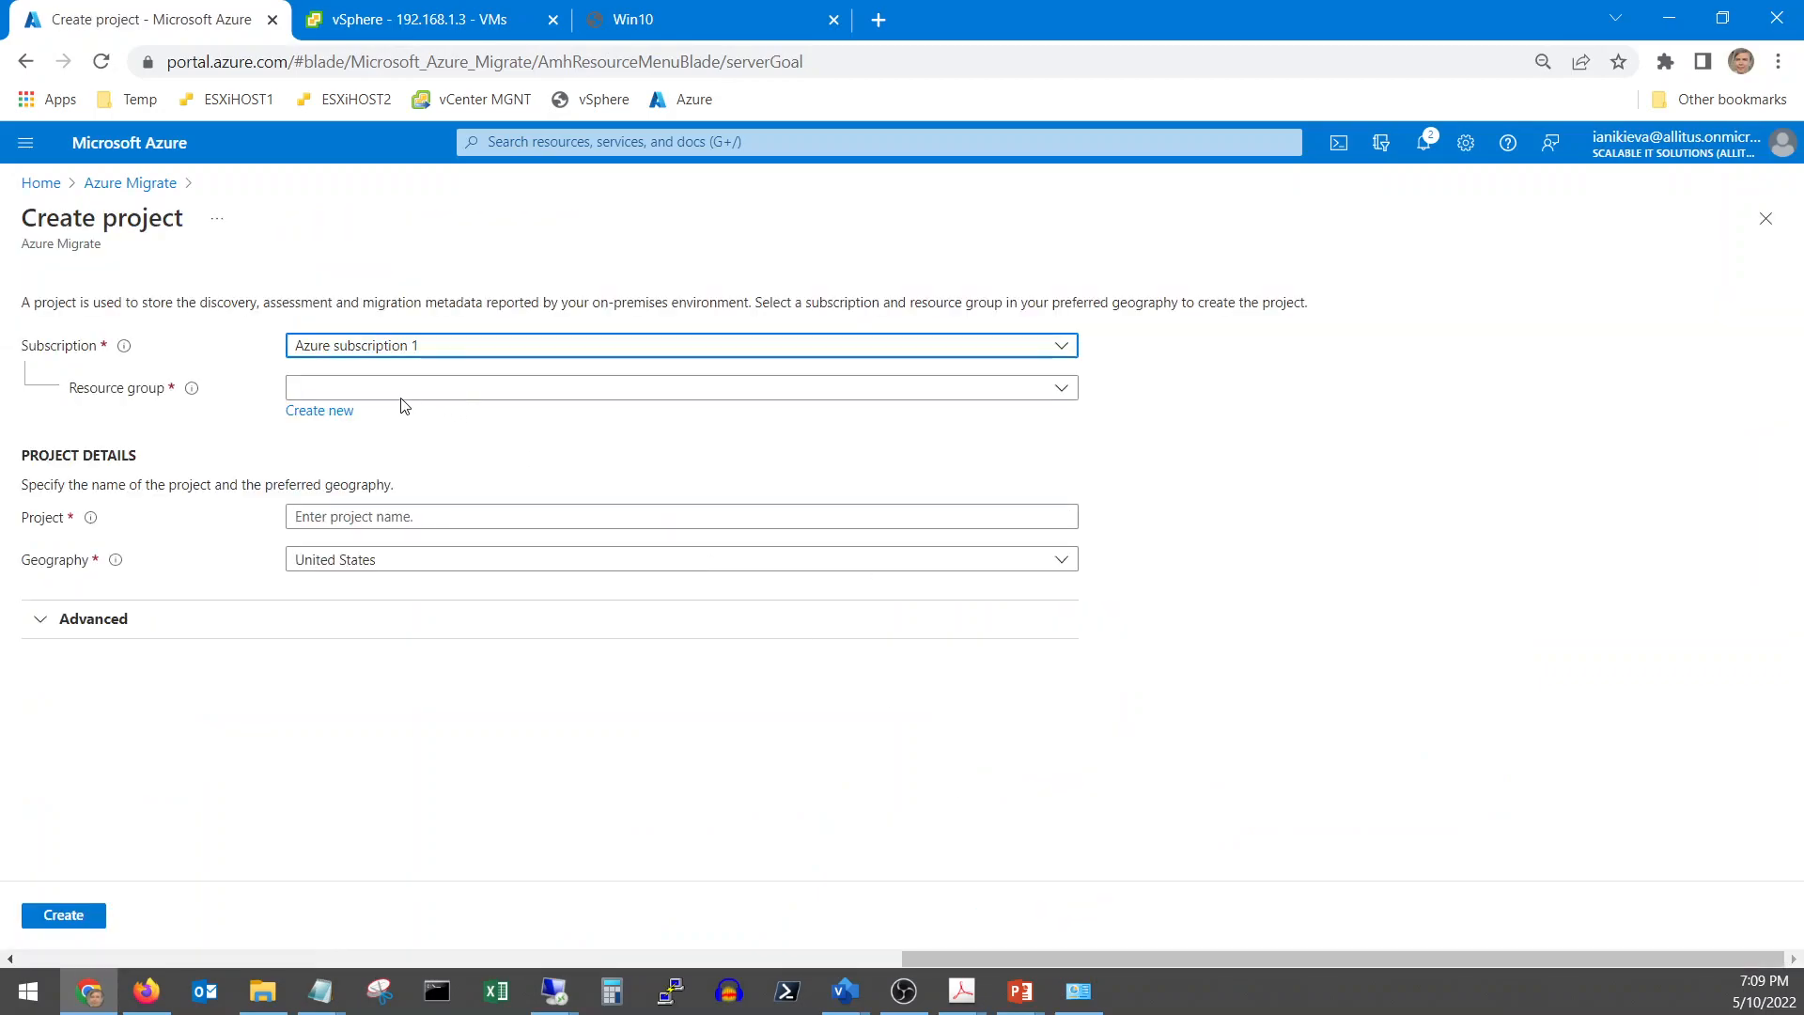
Create the Migrate-Test project in resource group Migrate-Test-RG
{"action": "left_click", "coordinate": [348, 391]}
{"action": "left_click", "coordinate": [377, 456]}
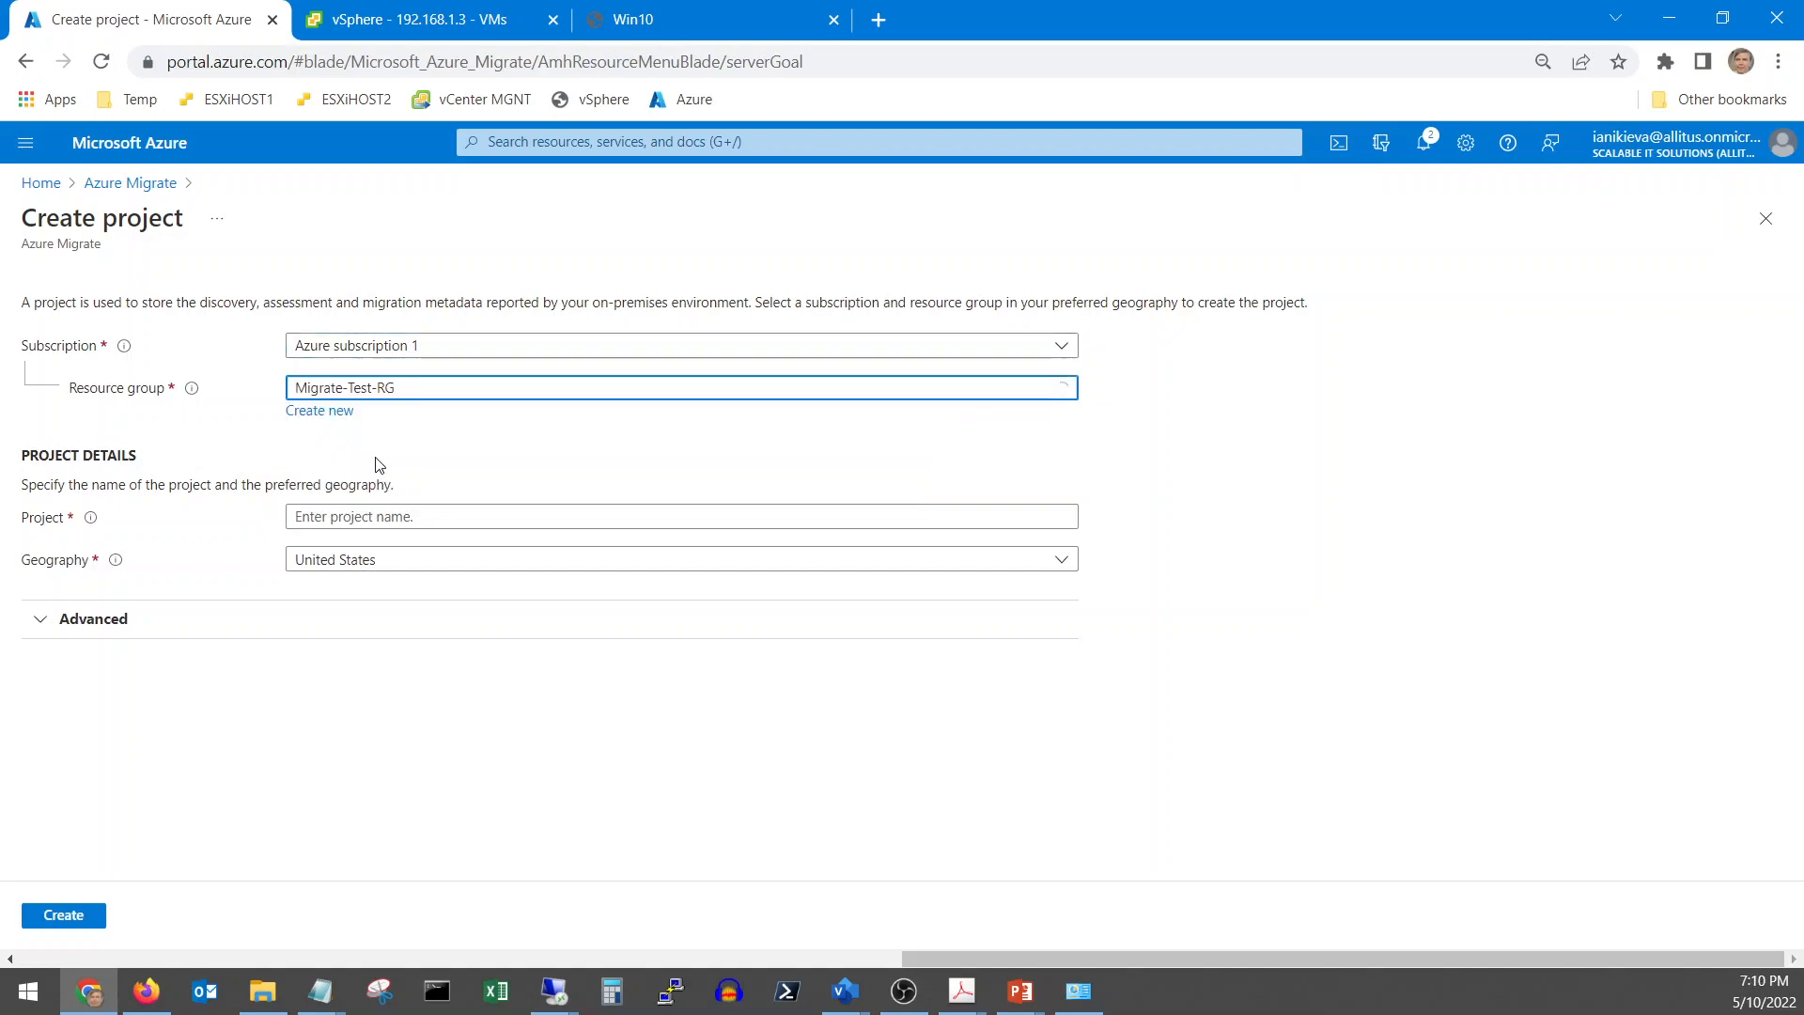
{"action": "left_click", "coordinate": [373, 516]}
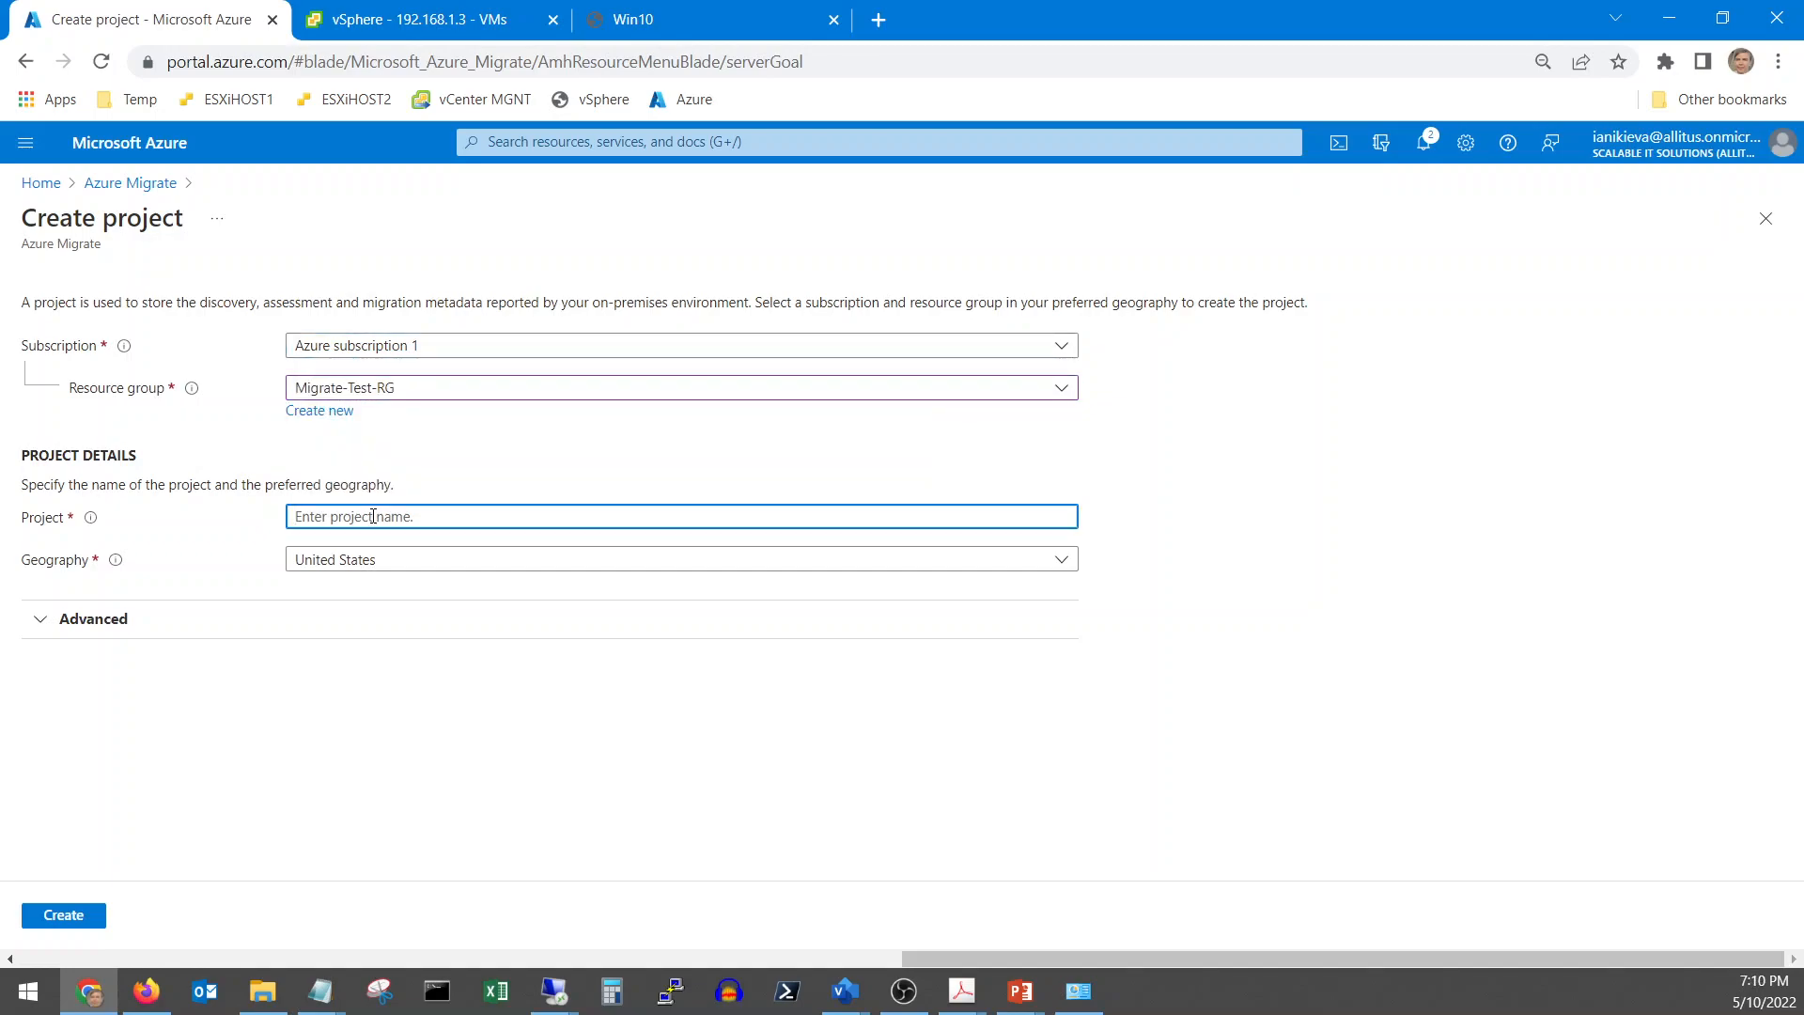
{"action": "type", "text": "Migrate-Test"}
{"action": "left_click", "coordinate": [81, 926]}
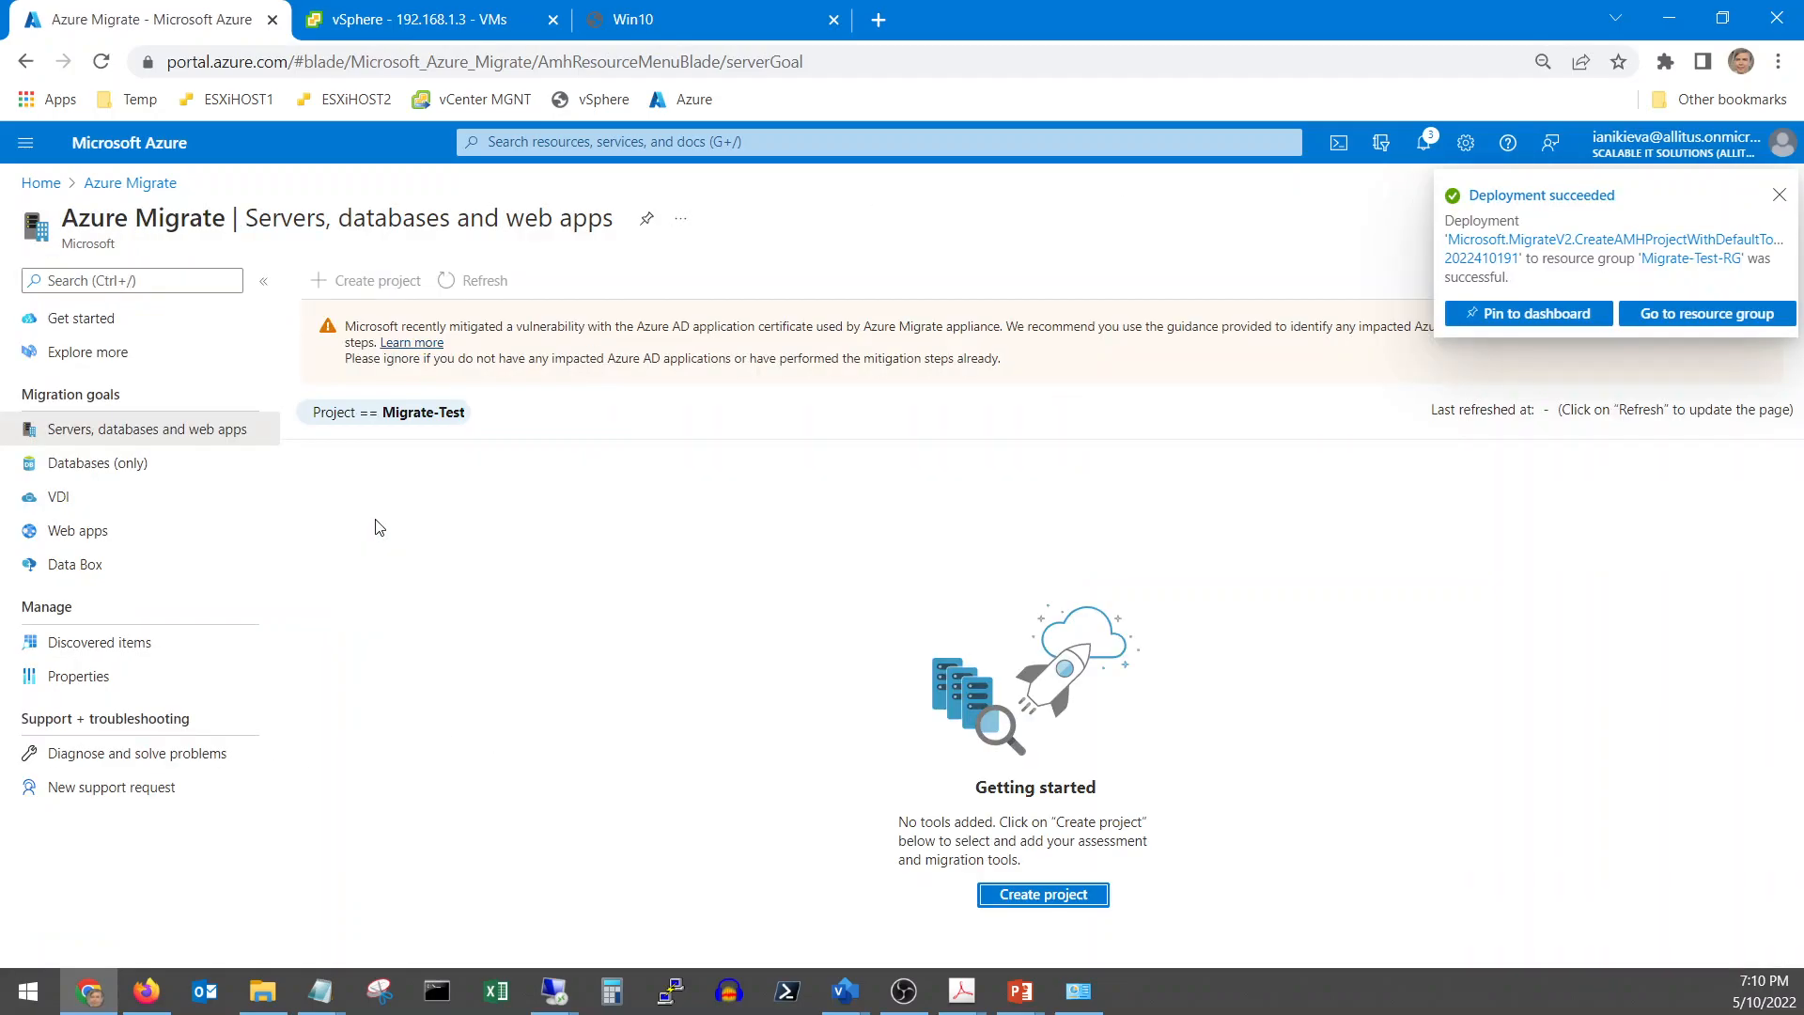
Confirm Migrate-Test-VLAN is listed in Migrate-Test-RG after refreshing, then reopen Azure Migrate's servers page
{"action": "left_click", "coordinate": [1692, 314]}
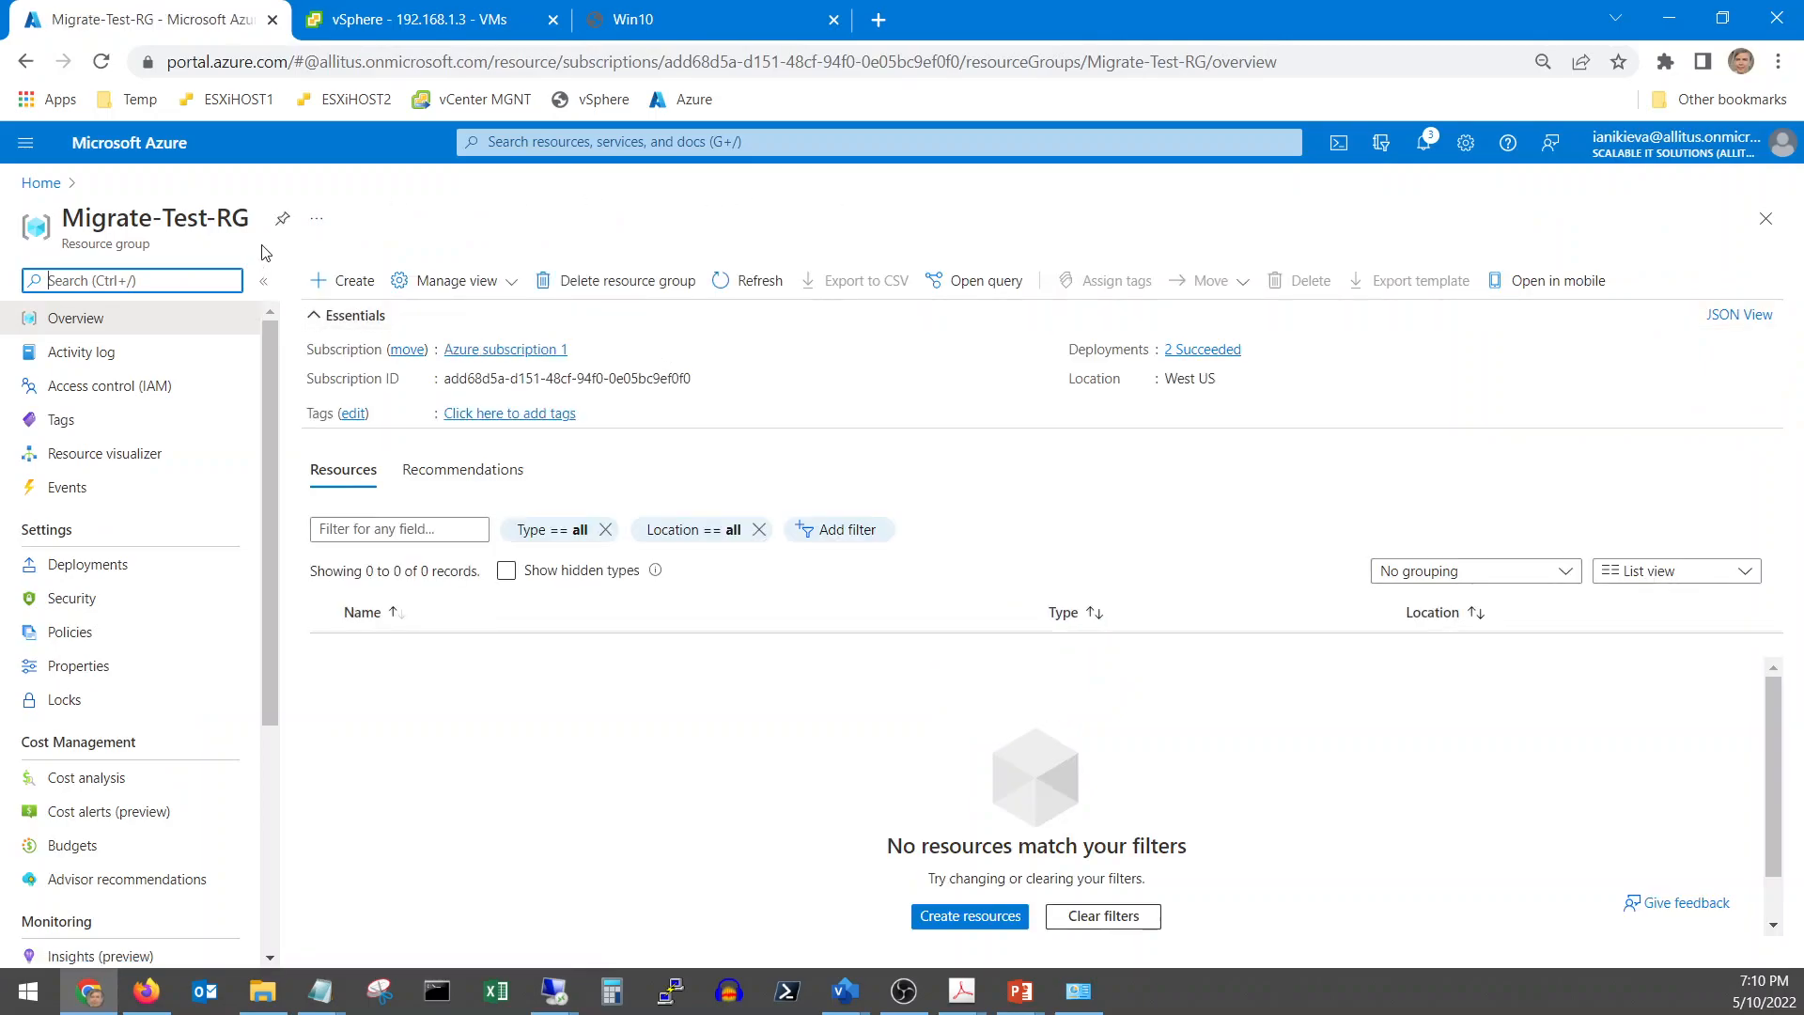
{"action": "left_click", "coordinate": [775, 286]}
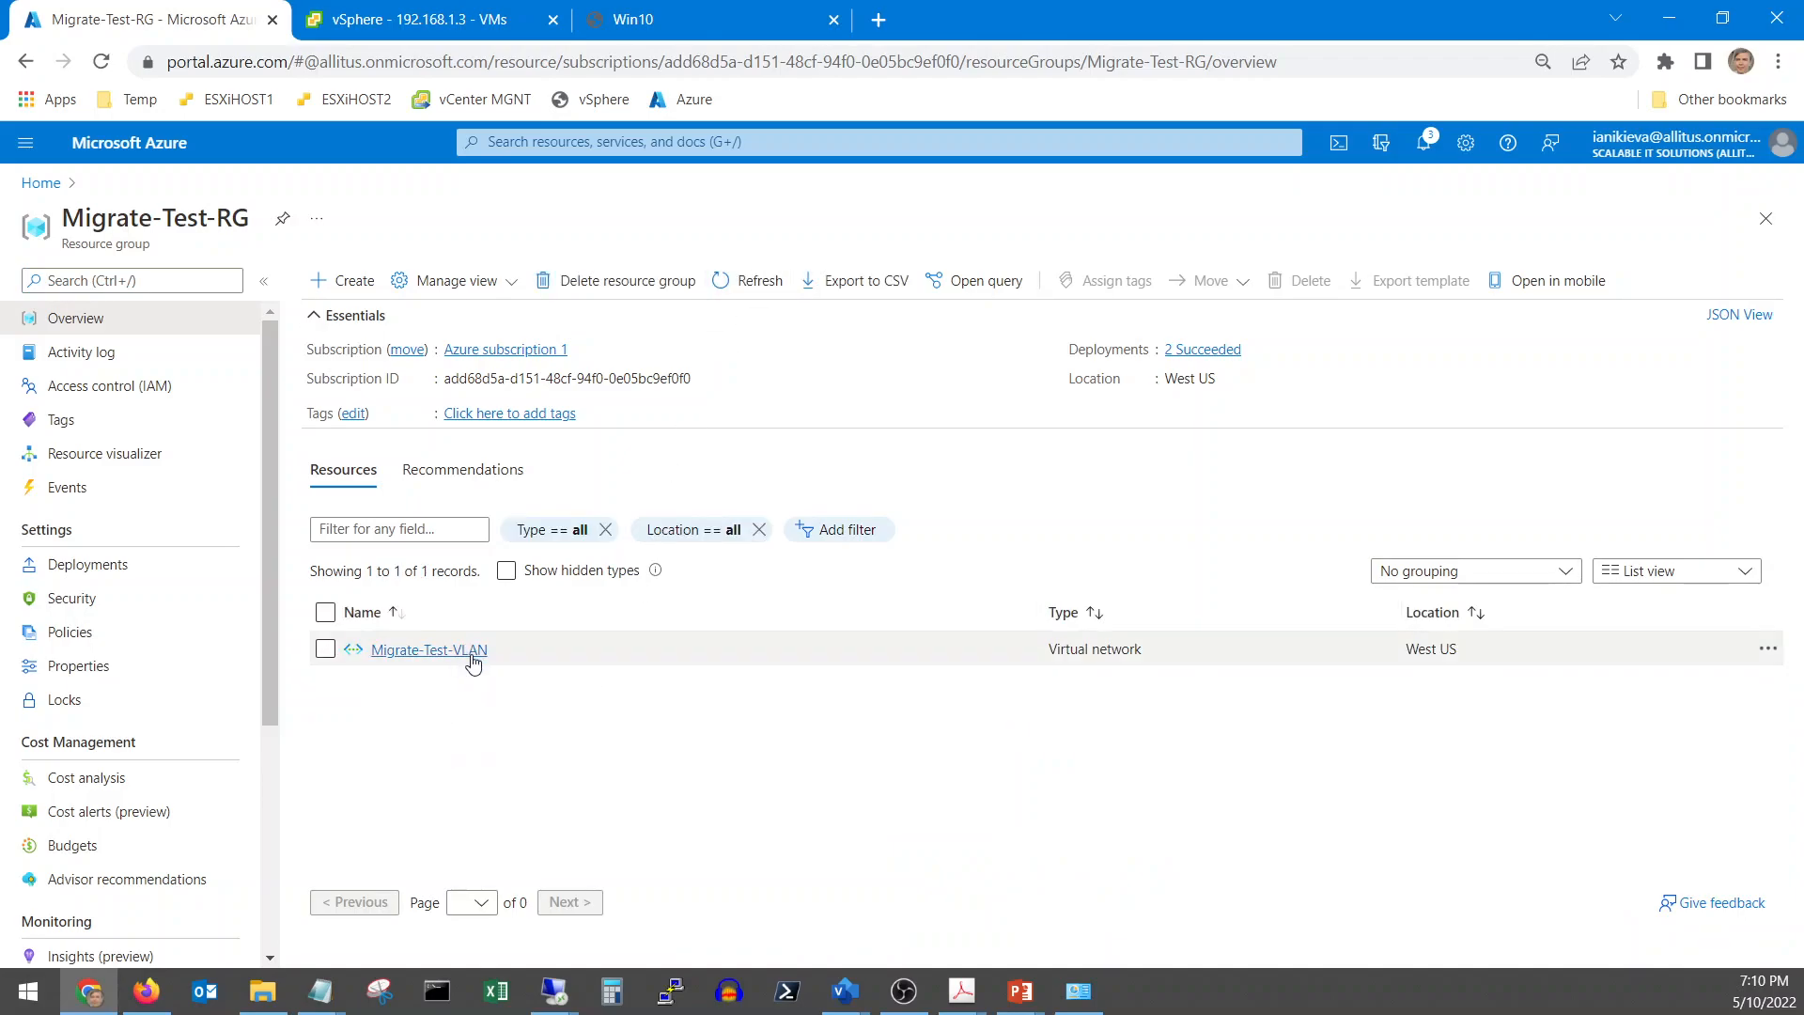
{"action": "left_click", "coordinate": [42, 184]}
{"action": "left_click", "coordinate": [409, 877]}
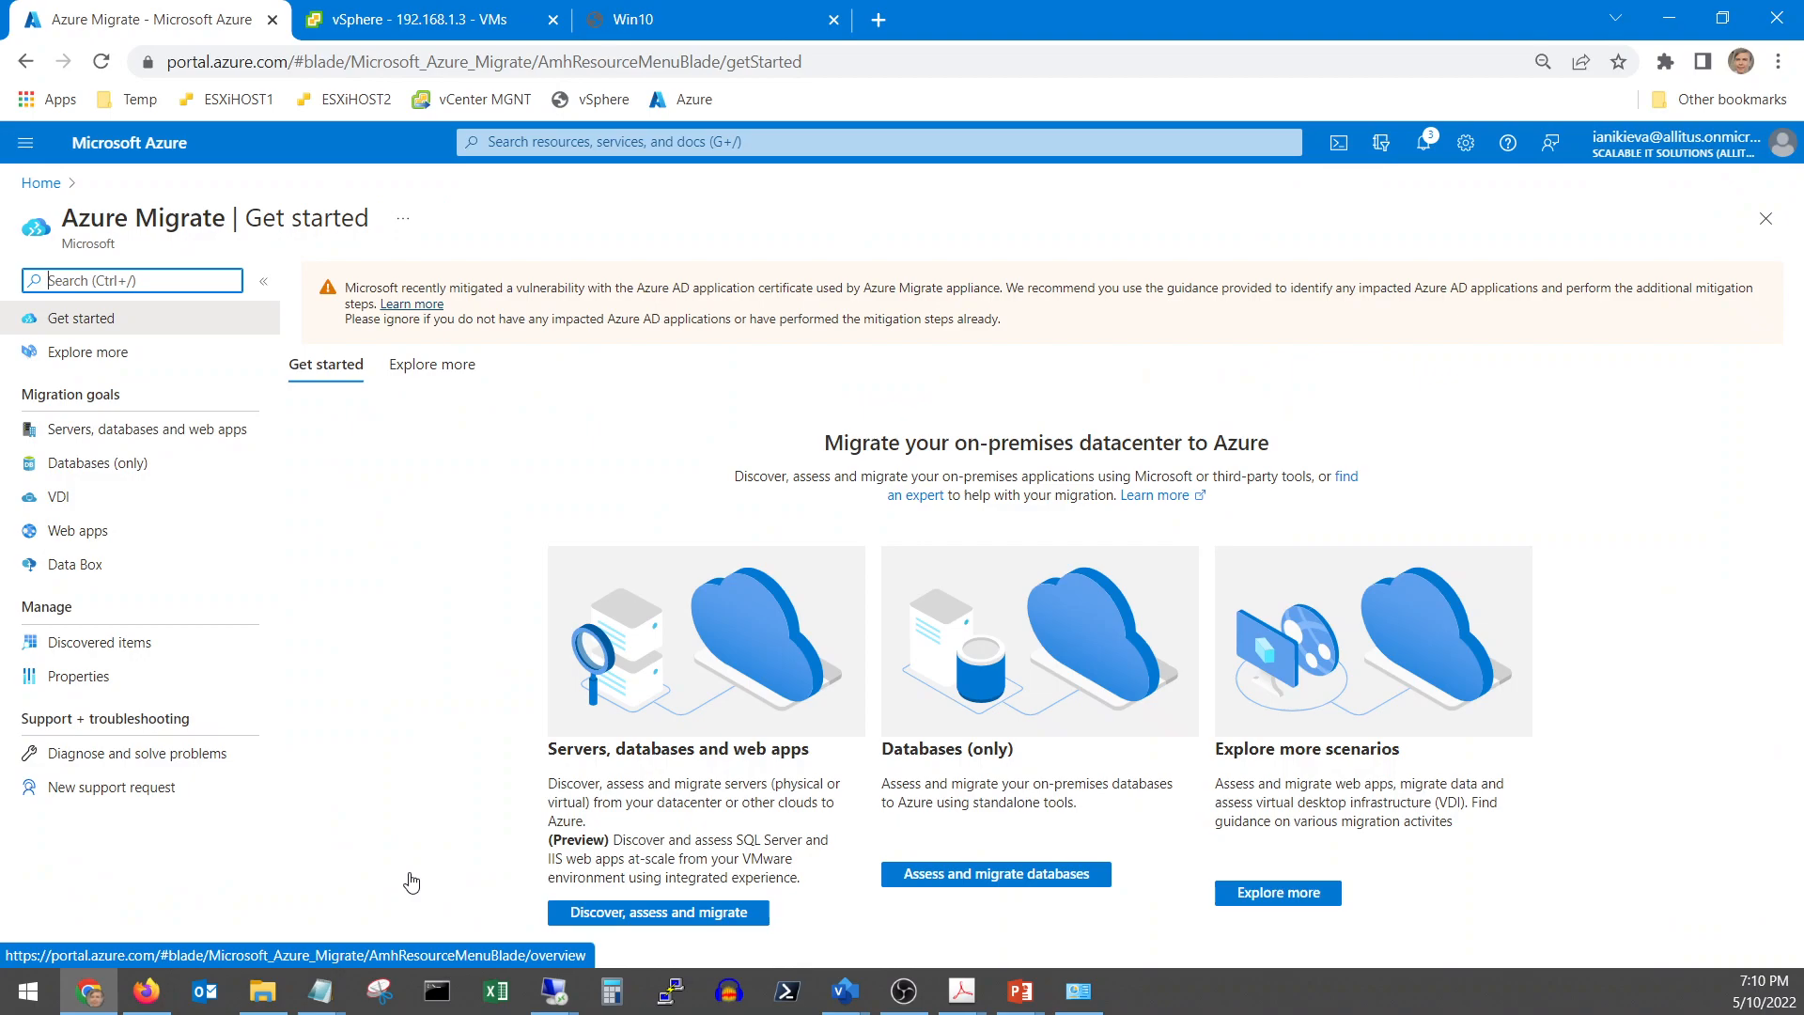
{"action": "left_click", "coordinate": [604, 914]}
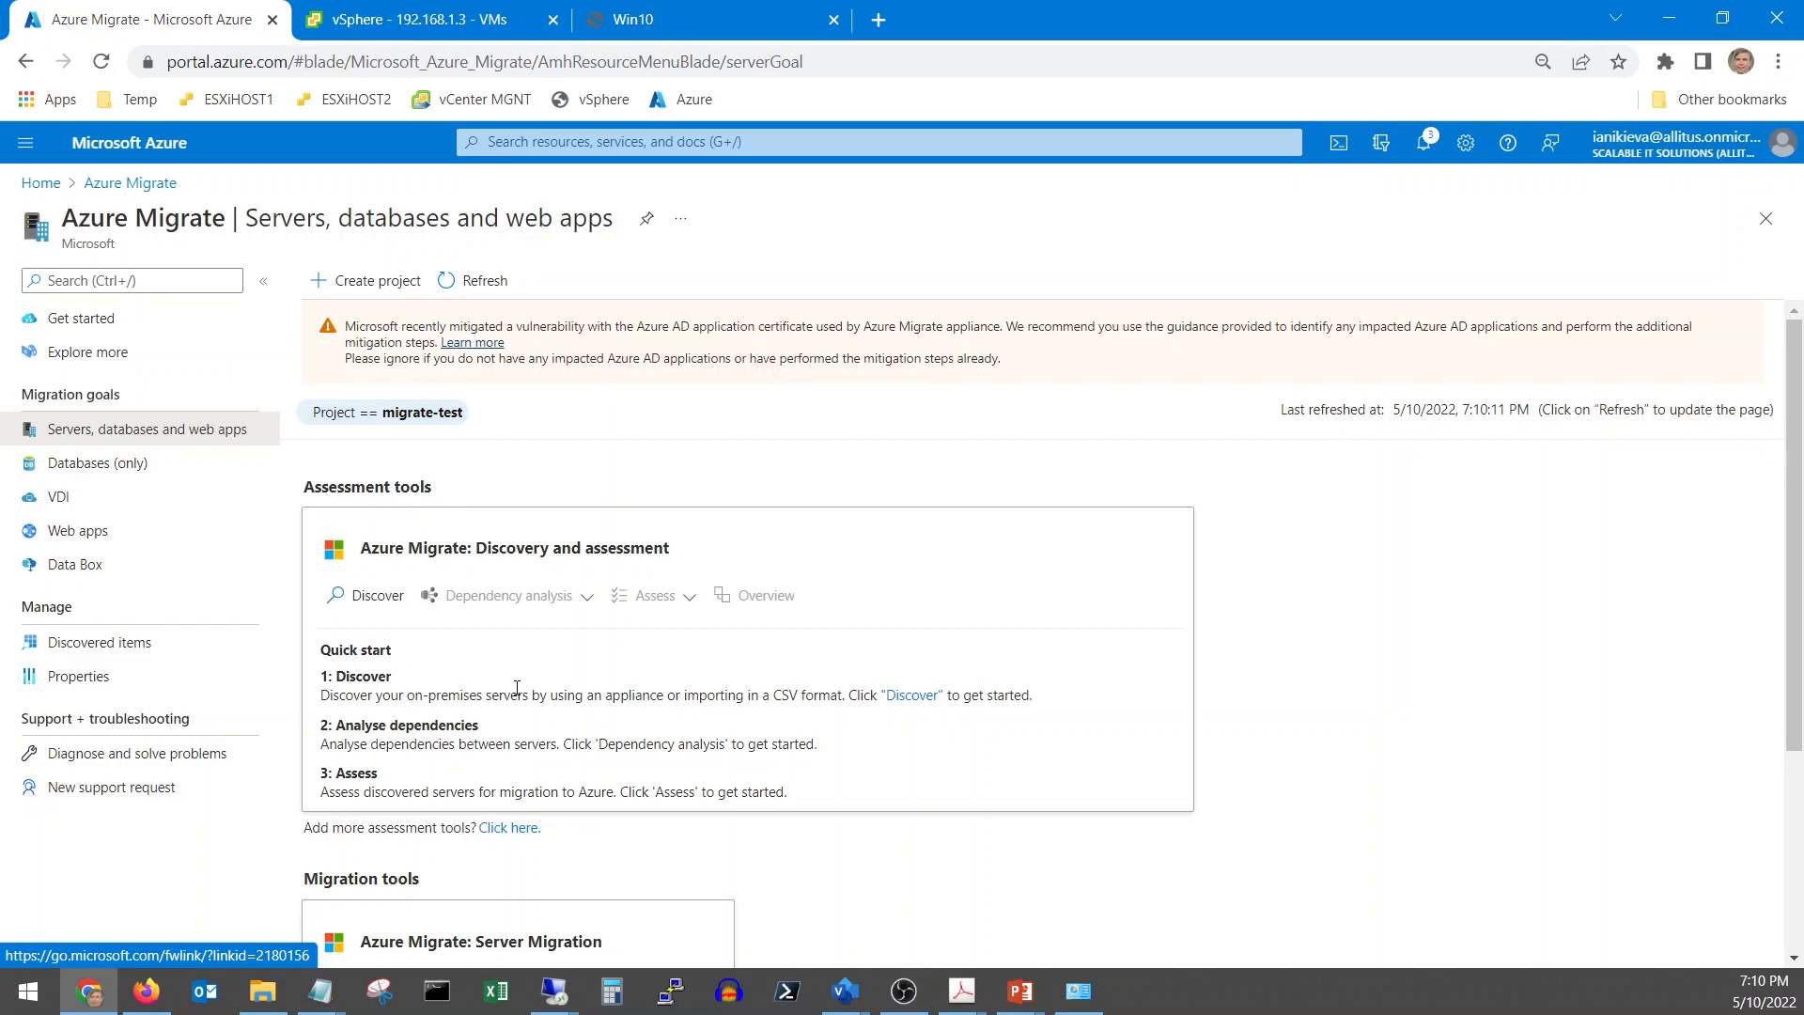
Start discovery and select VMware vSphere Hypervisor as the virtualization type
{"action": "left_click", "coordinate": [368, 602]}
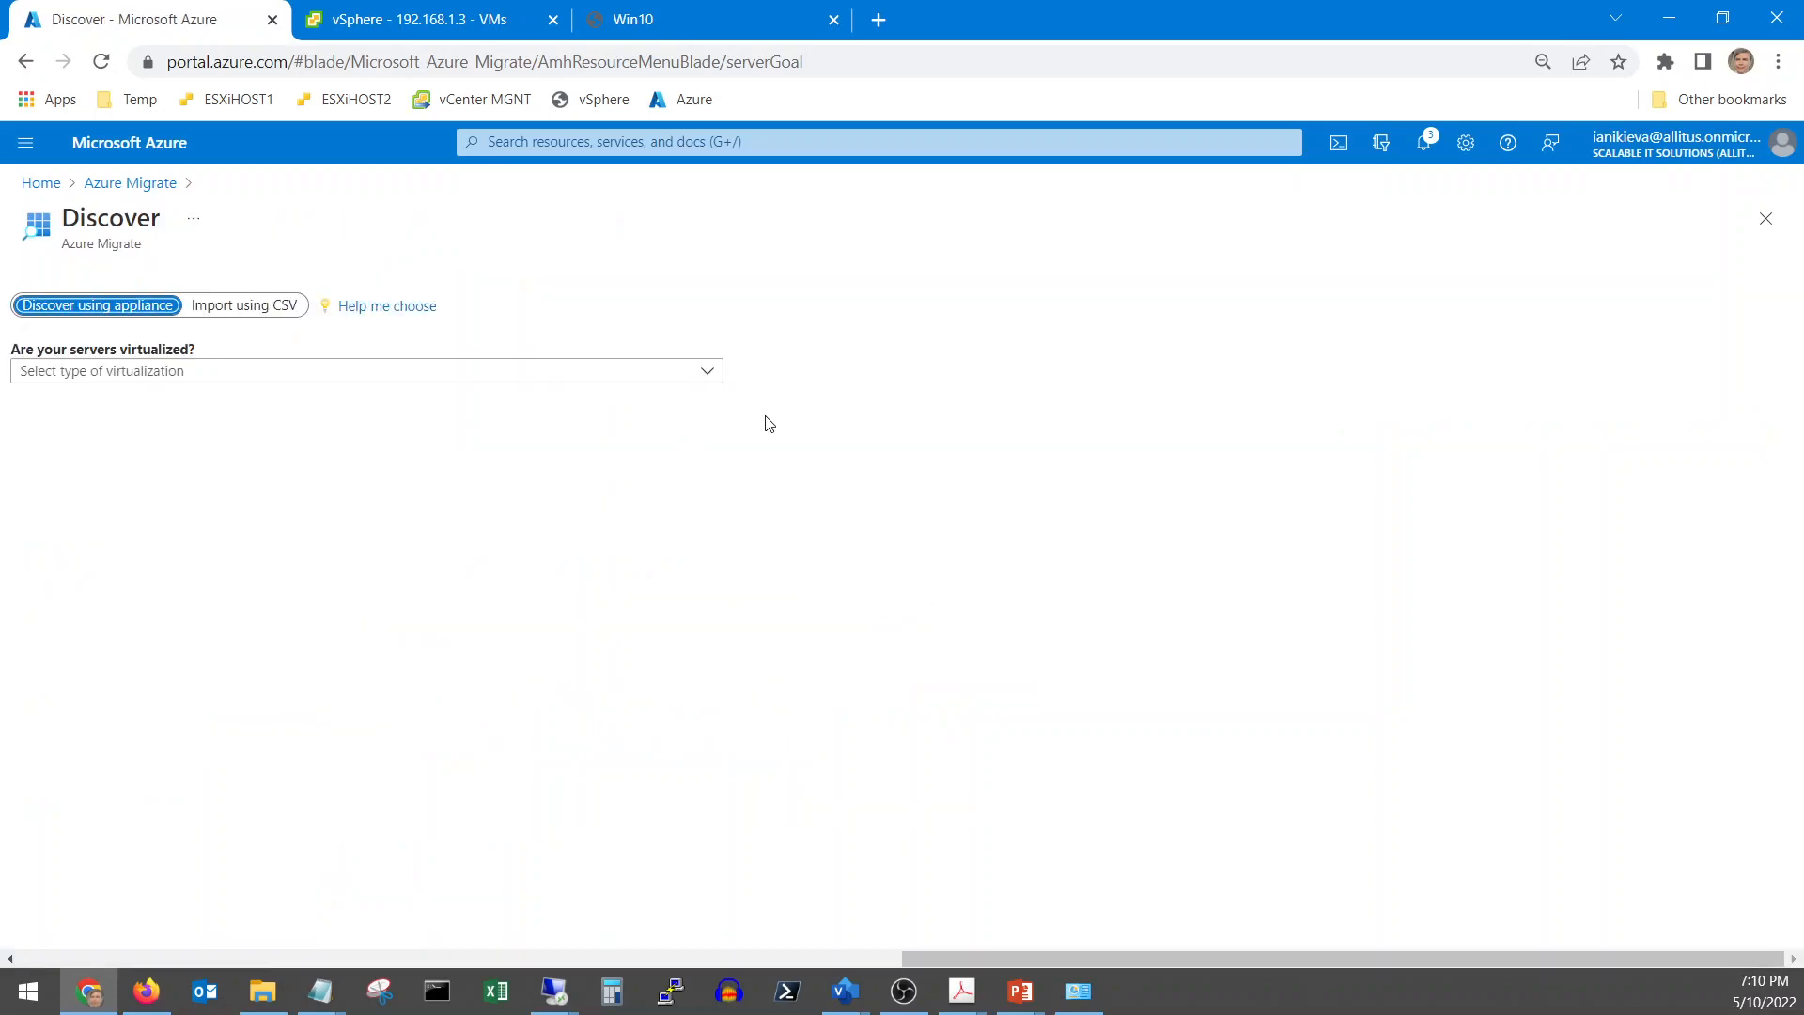
{"action": "left_click", "coordinate": [195, 376]}
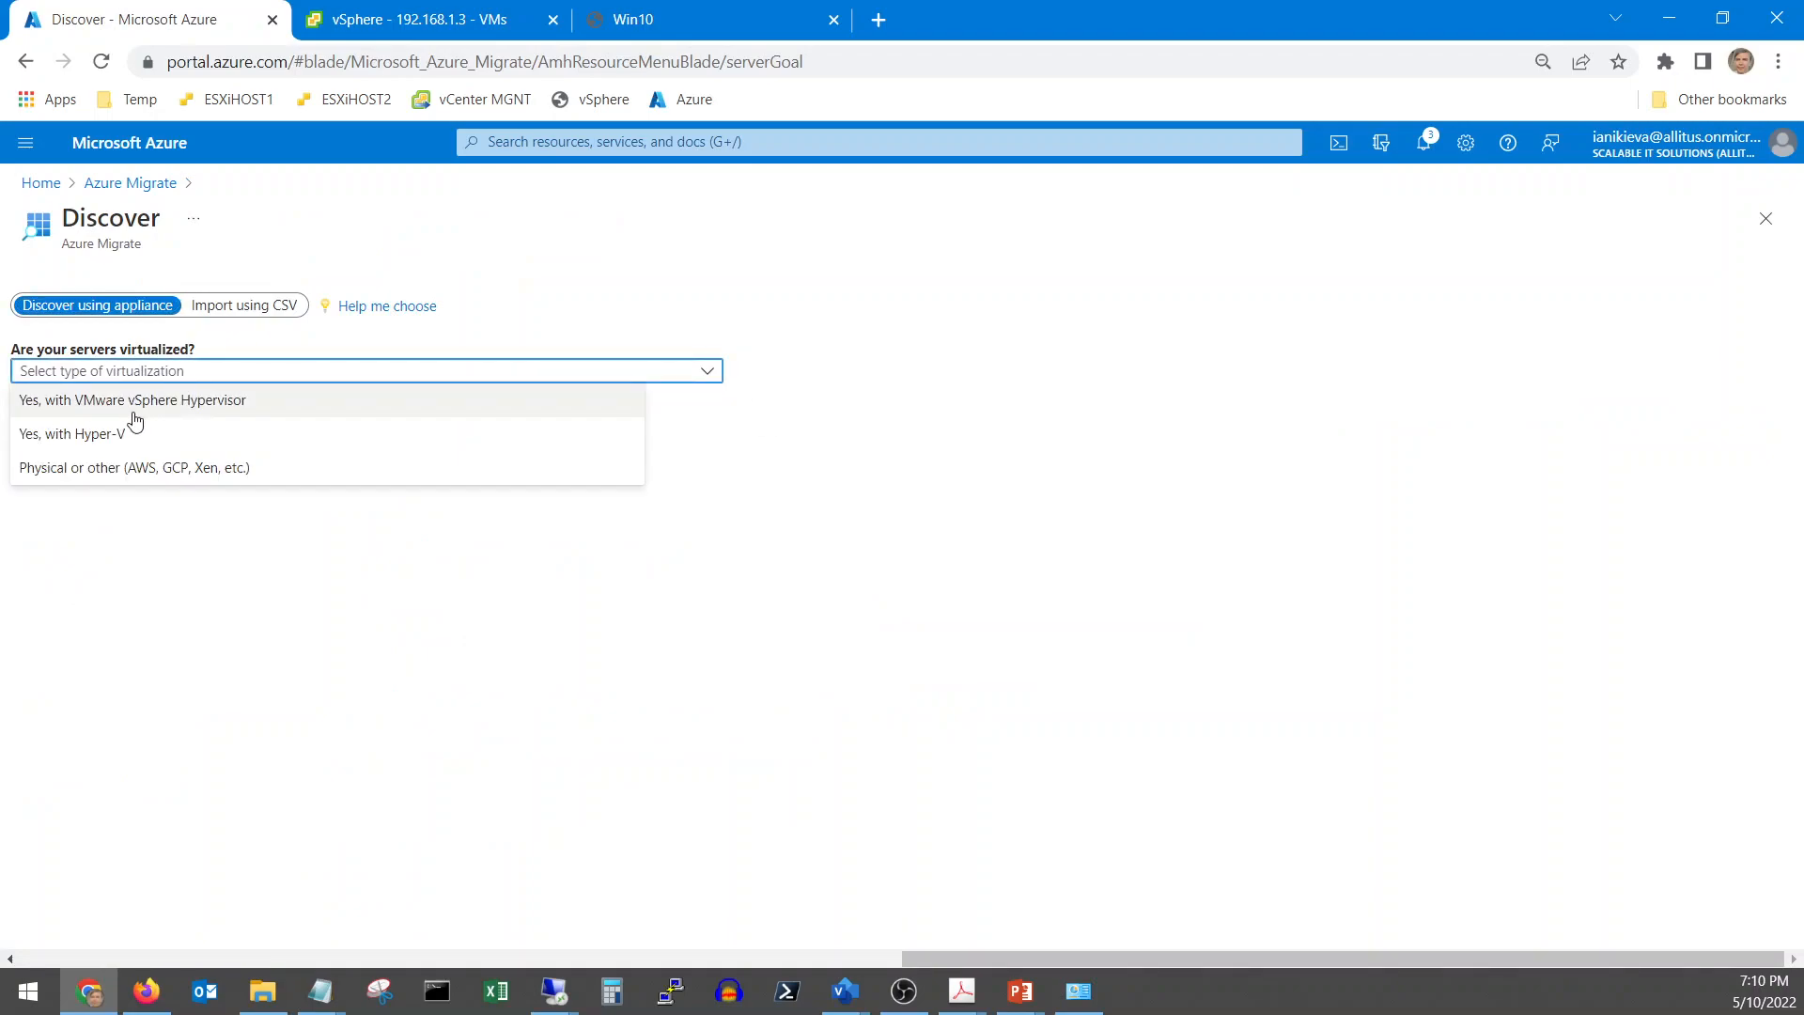
{"action": "left_click", "coordinate": [192, 415]}
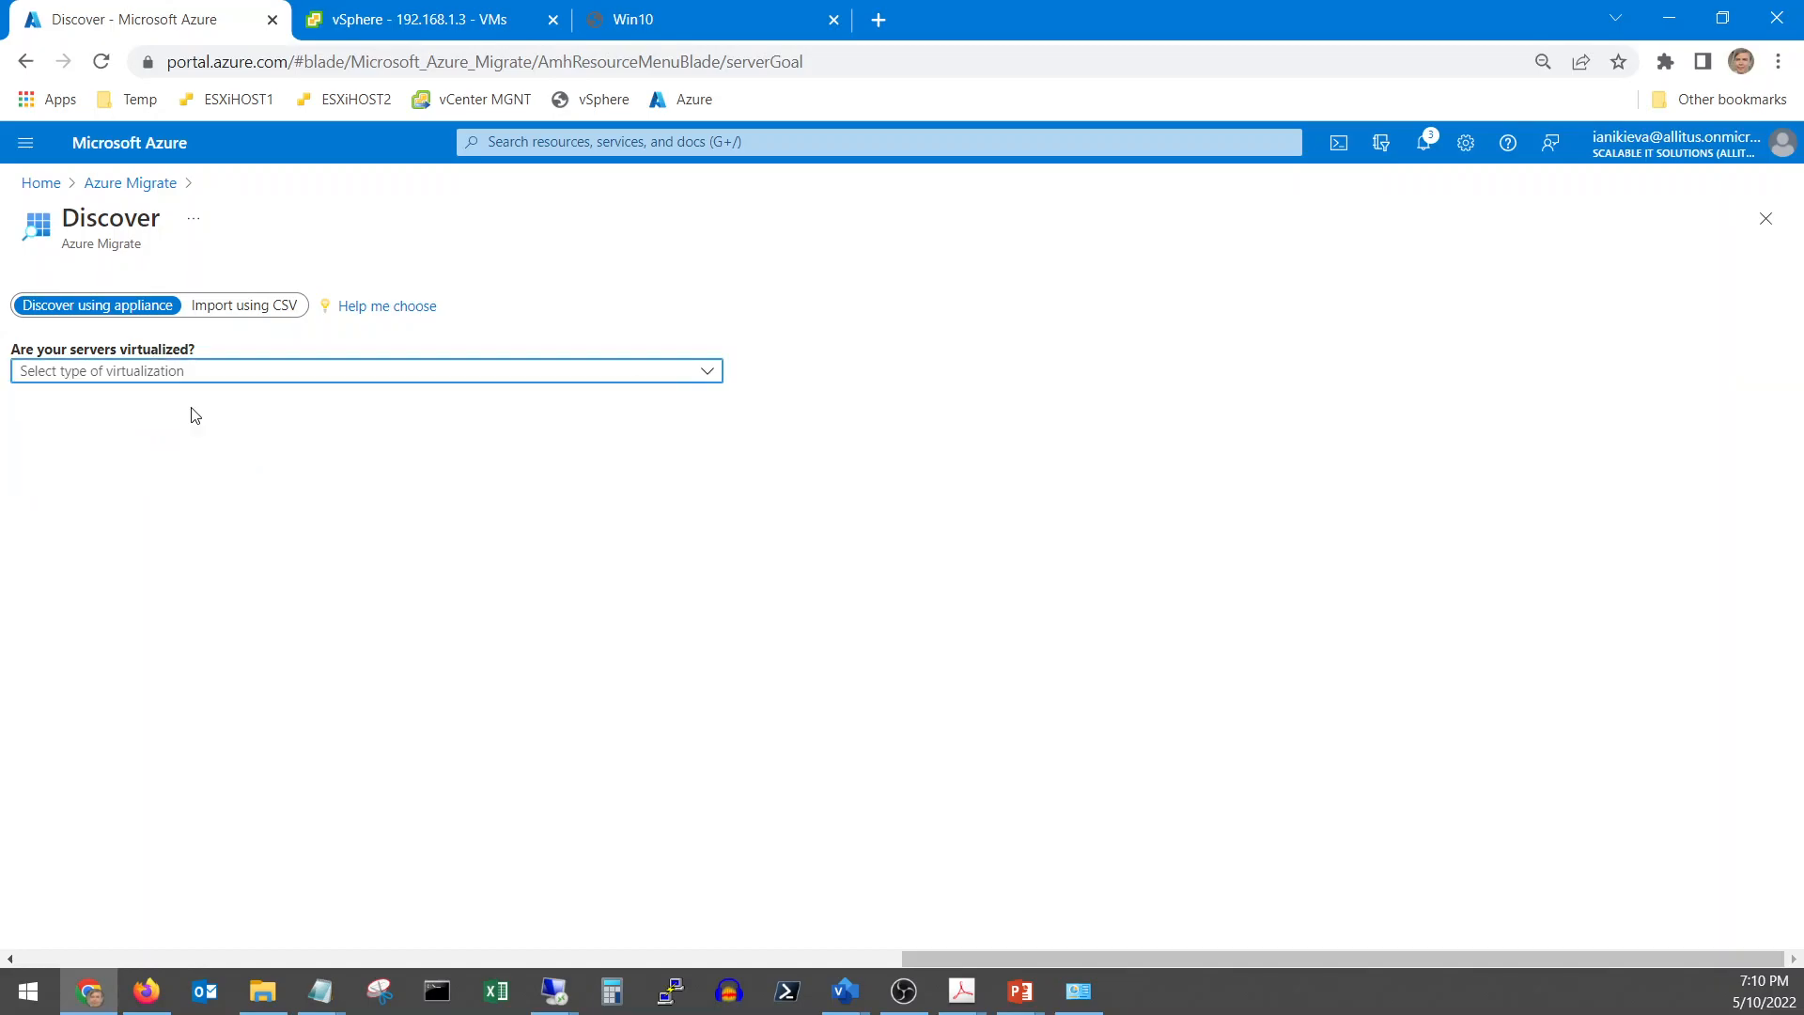
Name the appliance vcsa-migrate, generate its project key, and check the downloaded MicrosoftAzureMigration.ova
{"action": "left_click", "coordinate": [301, 560]}
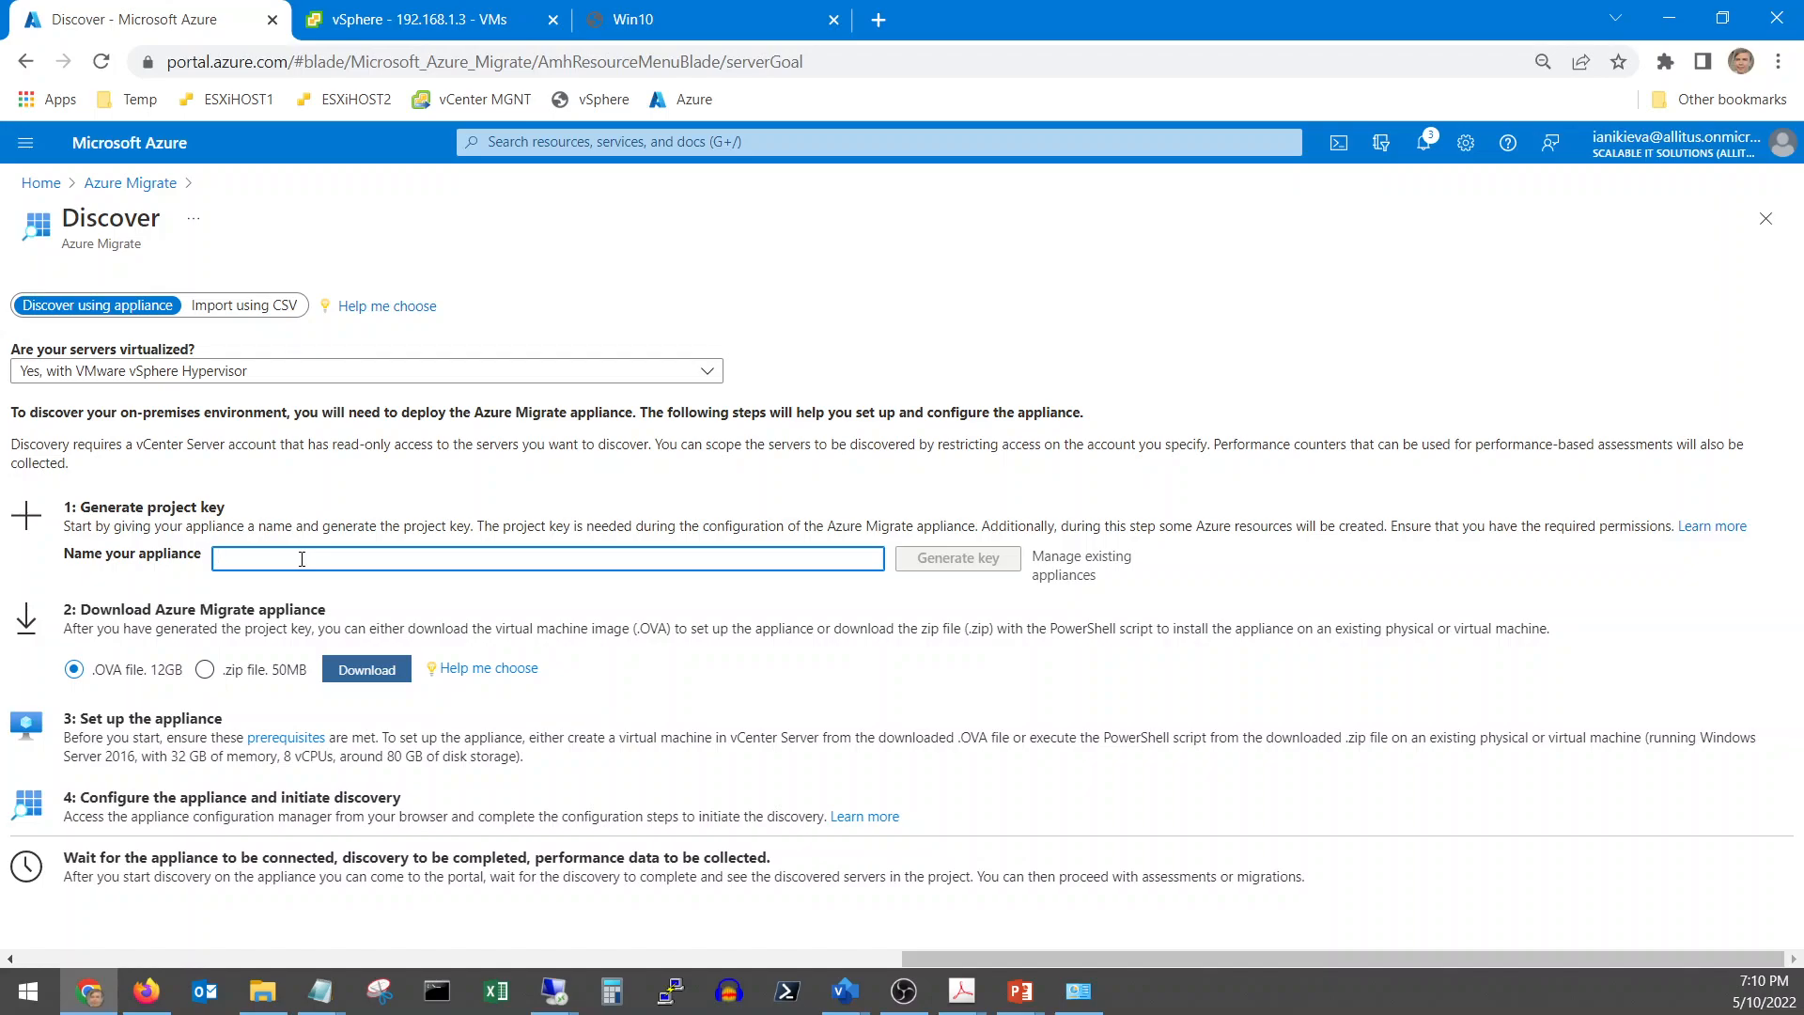
{"action": "type", "text": "vcsa-migrate"}
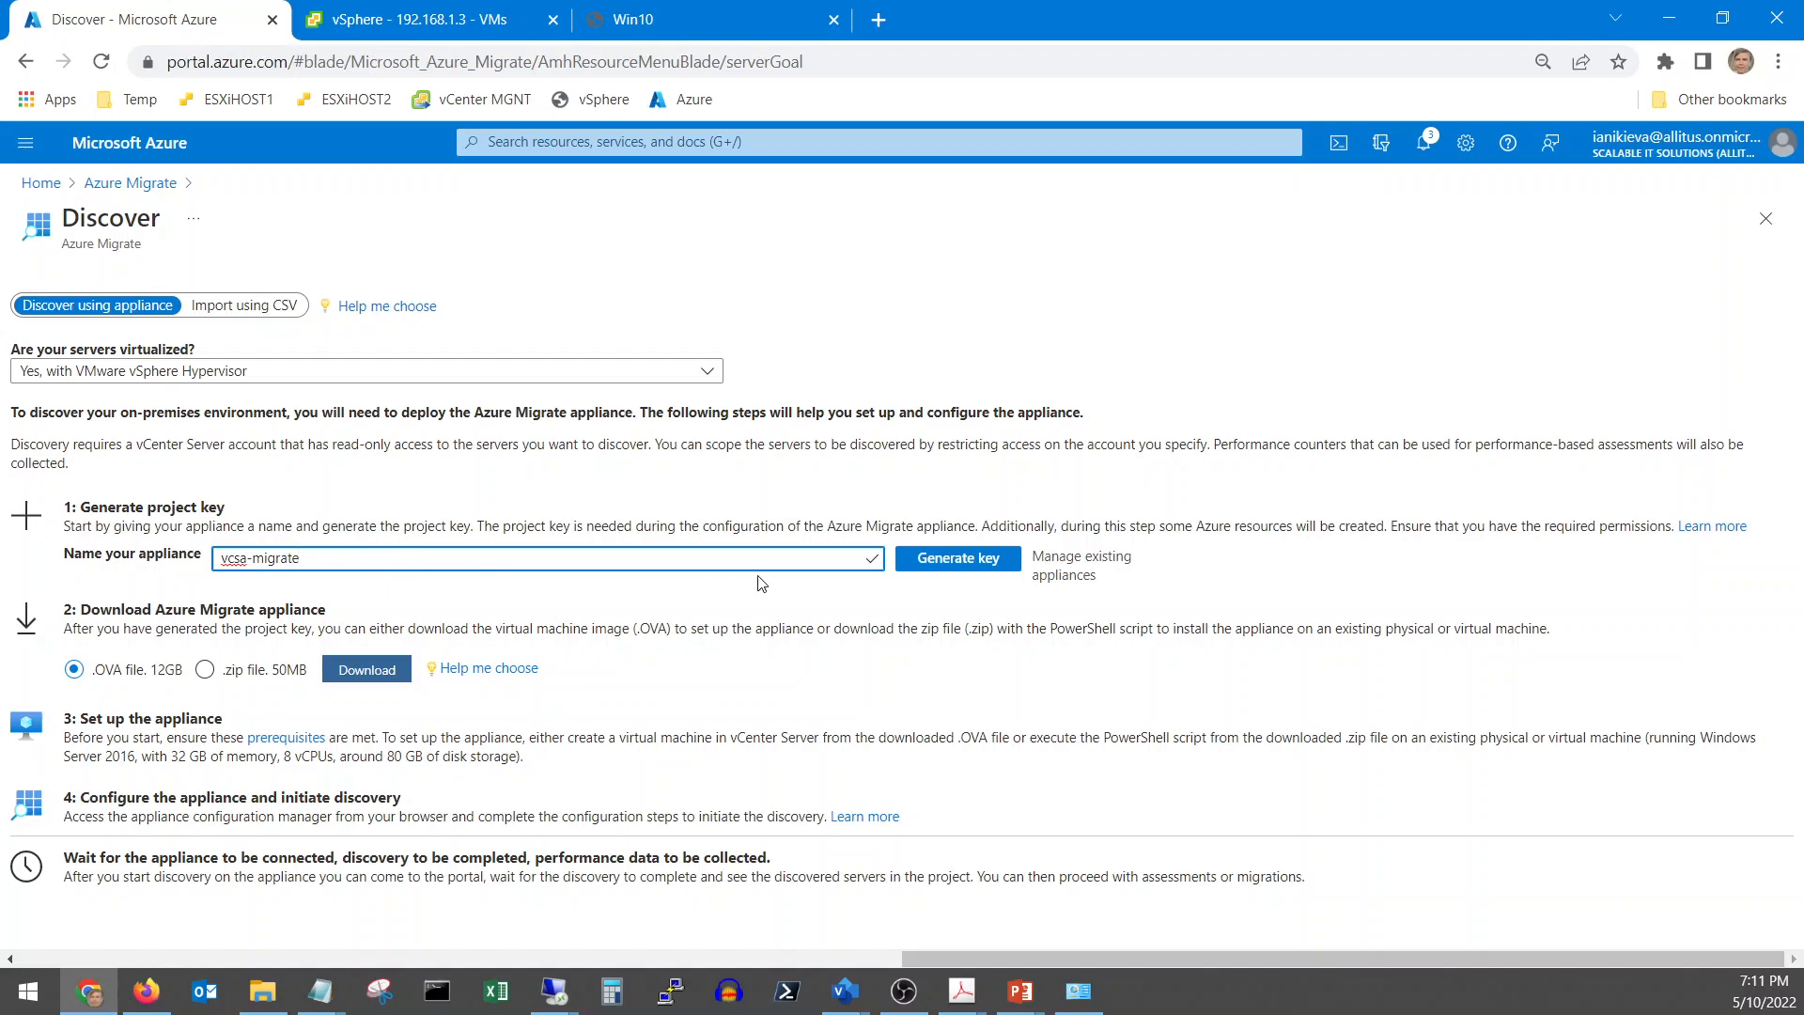
{"action": "left_click", "coordinate": [972, 562]}
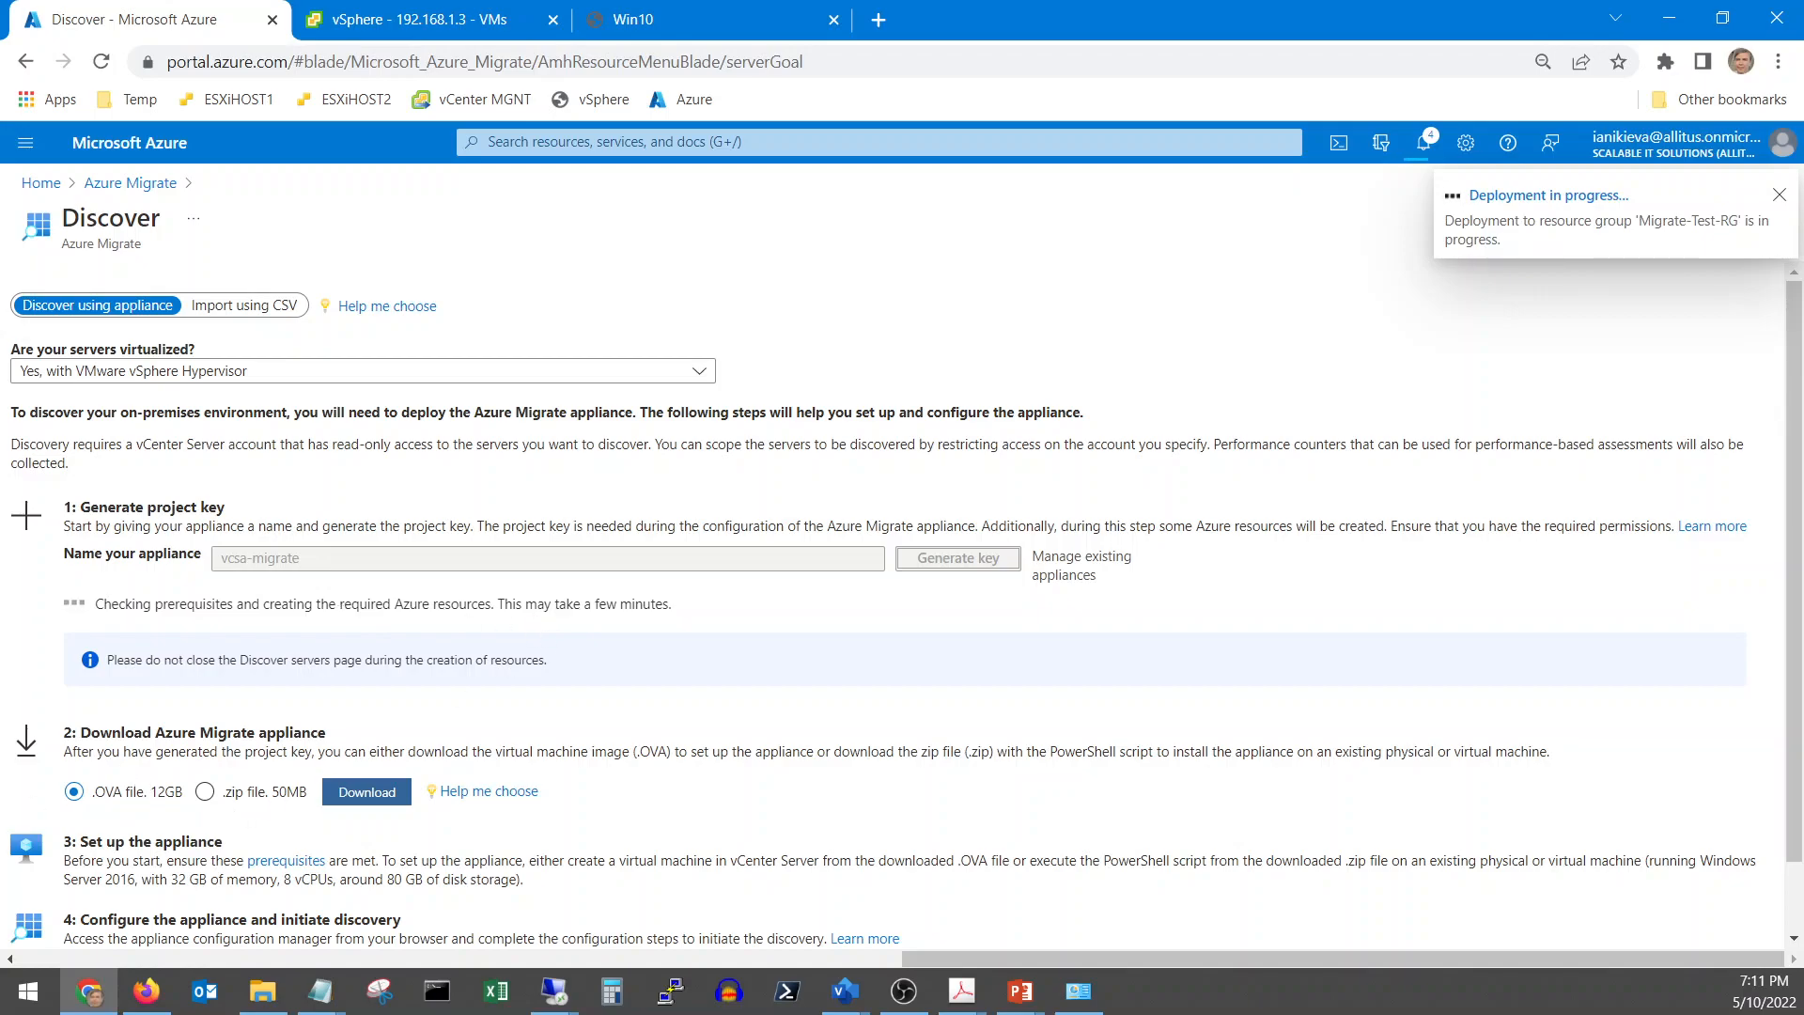
{"action": "left_click_drag", "start_coordinate": [0, 235], "coordinate": [563, 216]}
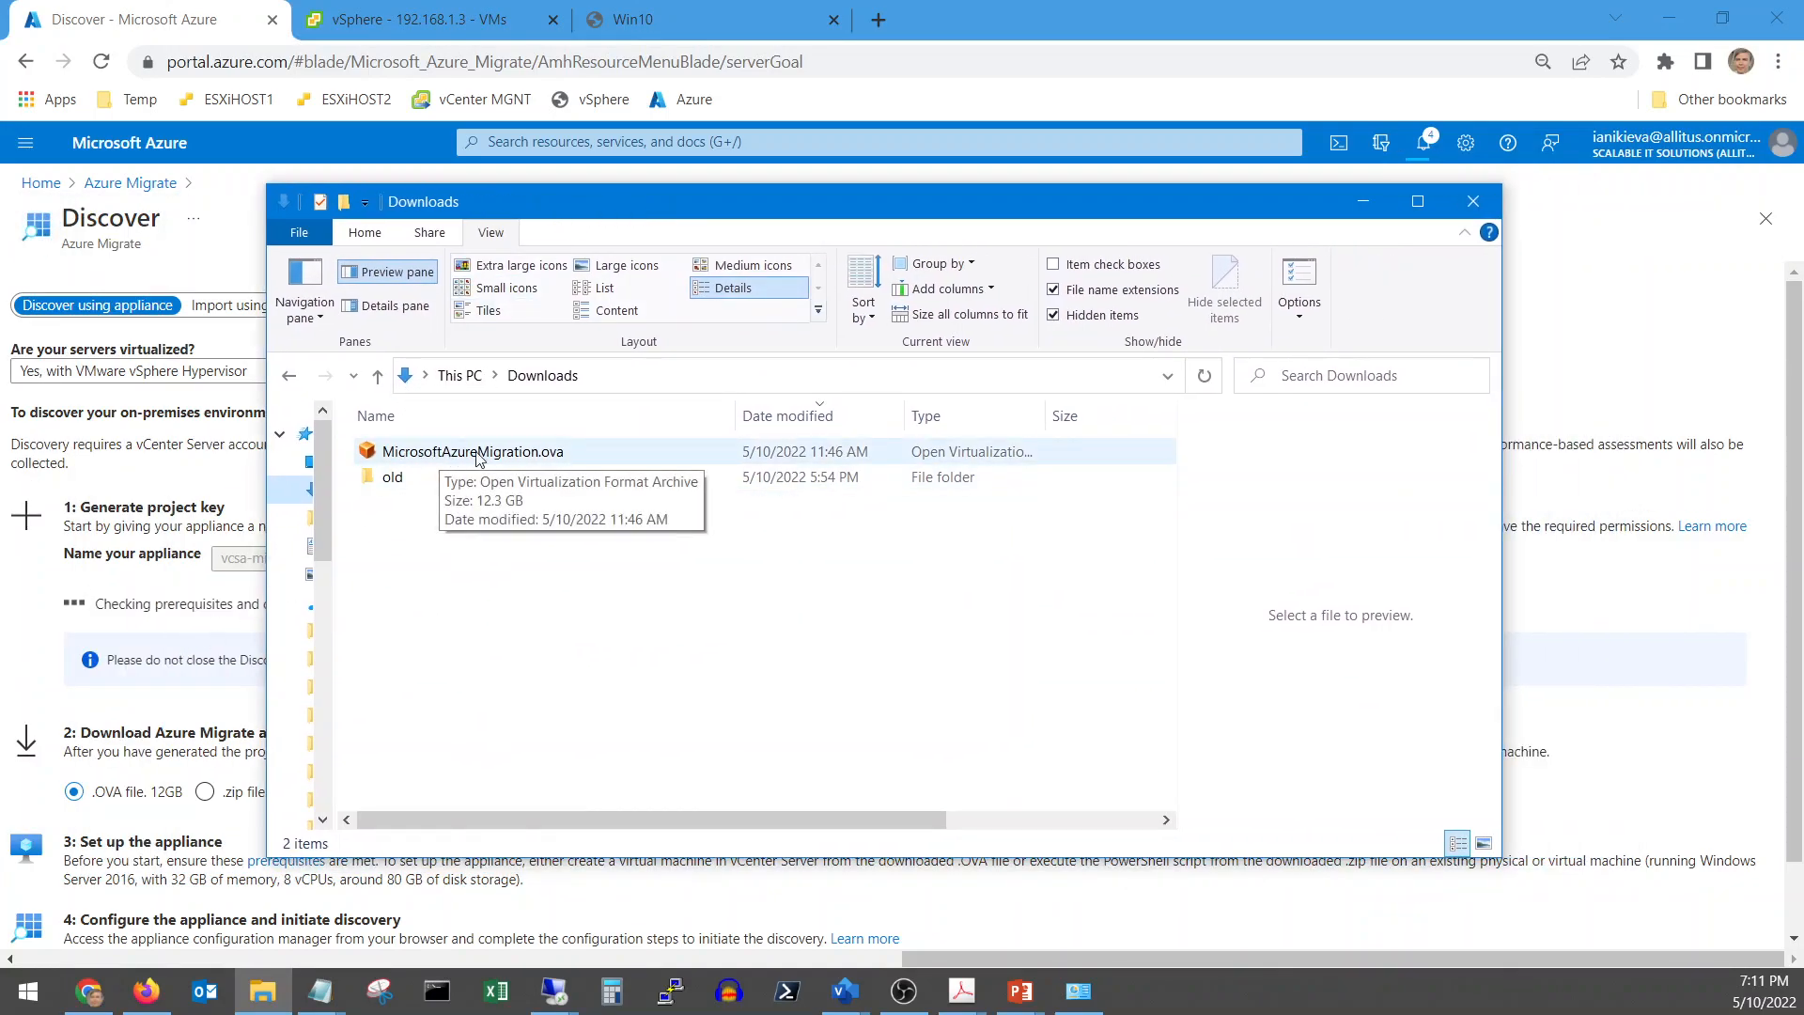
{"action": "left_click", "coordinate": [435, 26]}
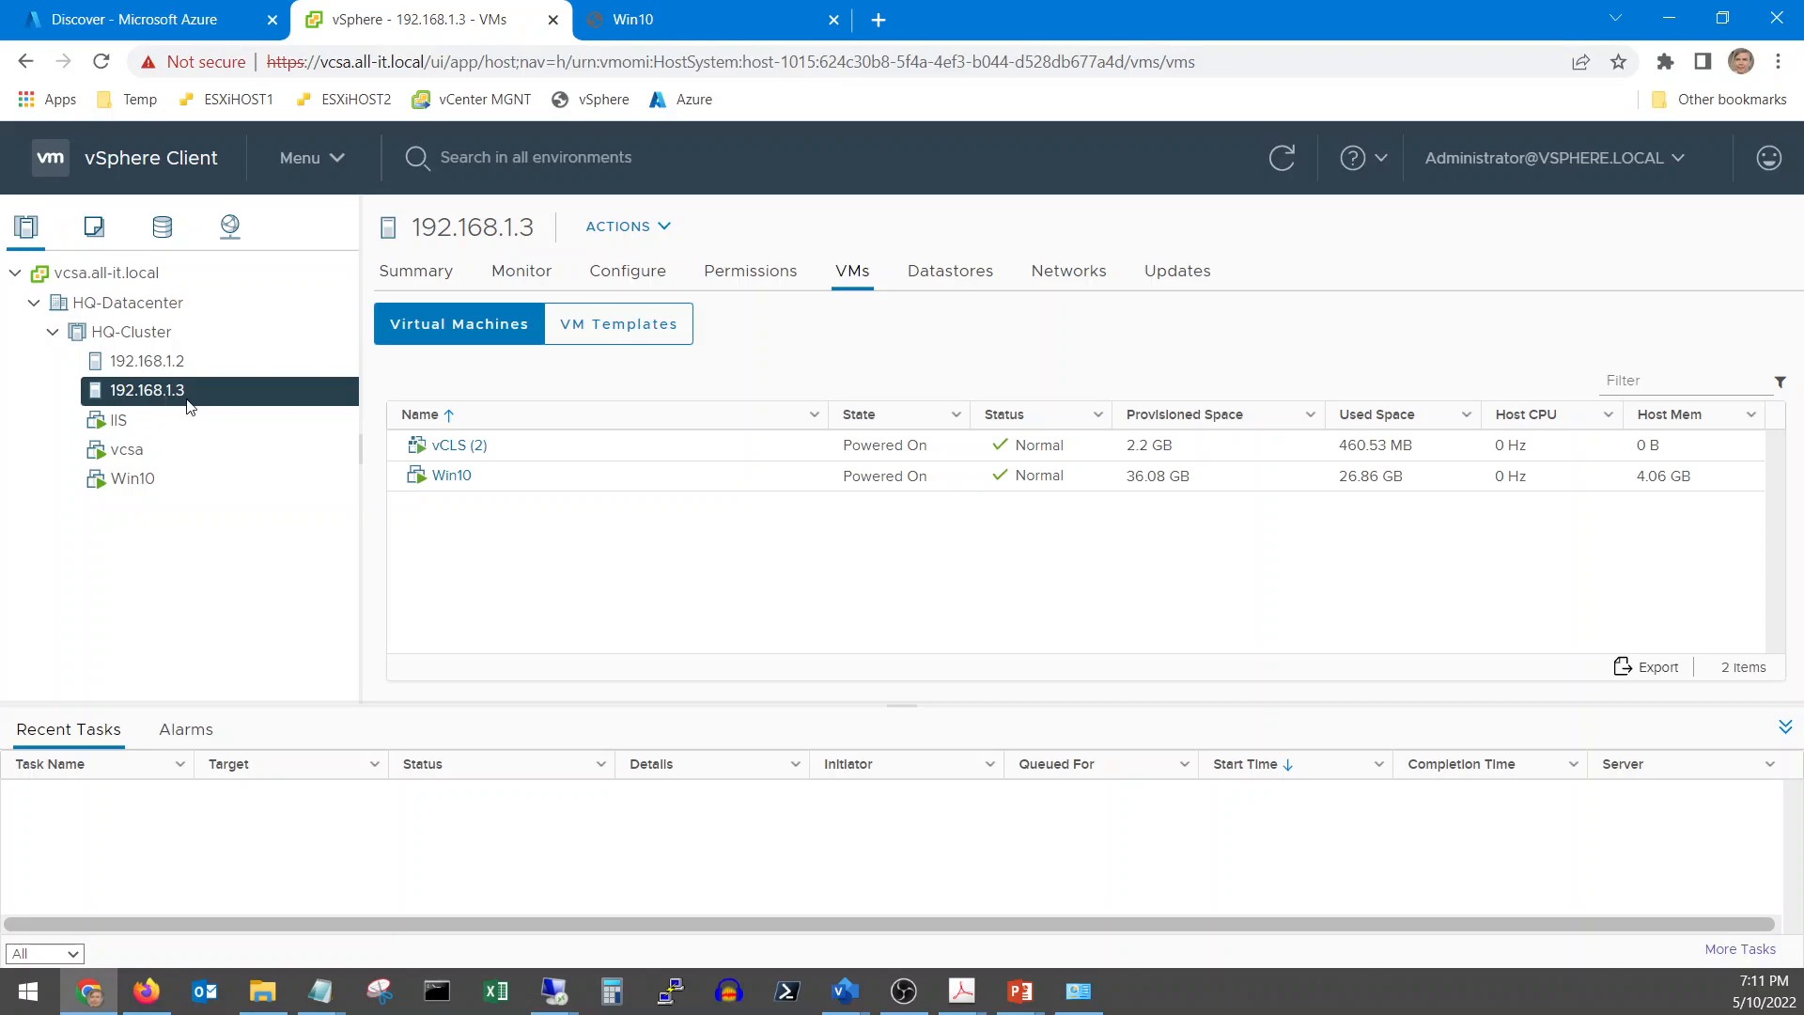
Deploy an OVF template on host 192.168.1.3 from local file MicrosoftAzureMigration.ova
{"action": "left_click", "coordinate": [635, 226]}
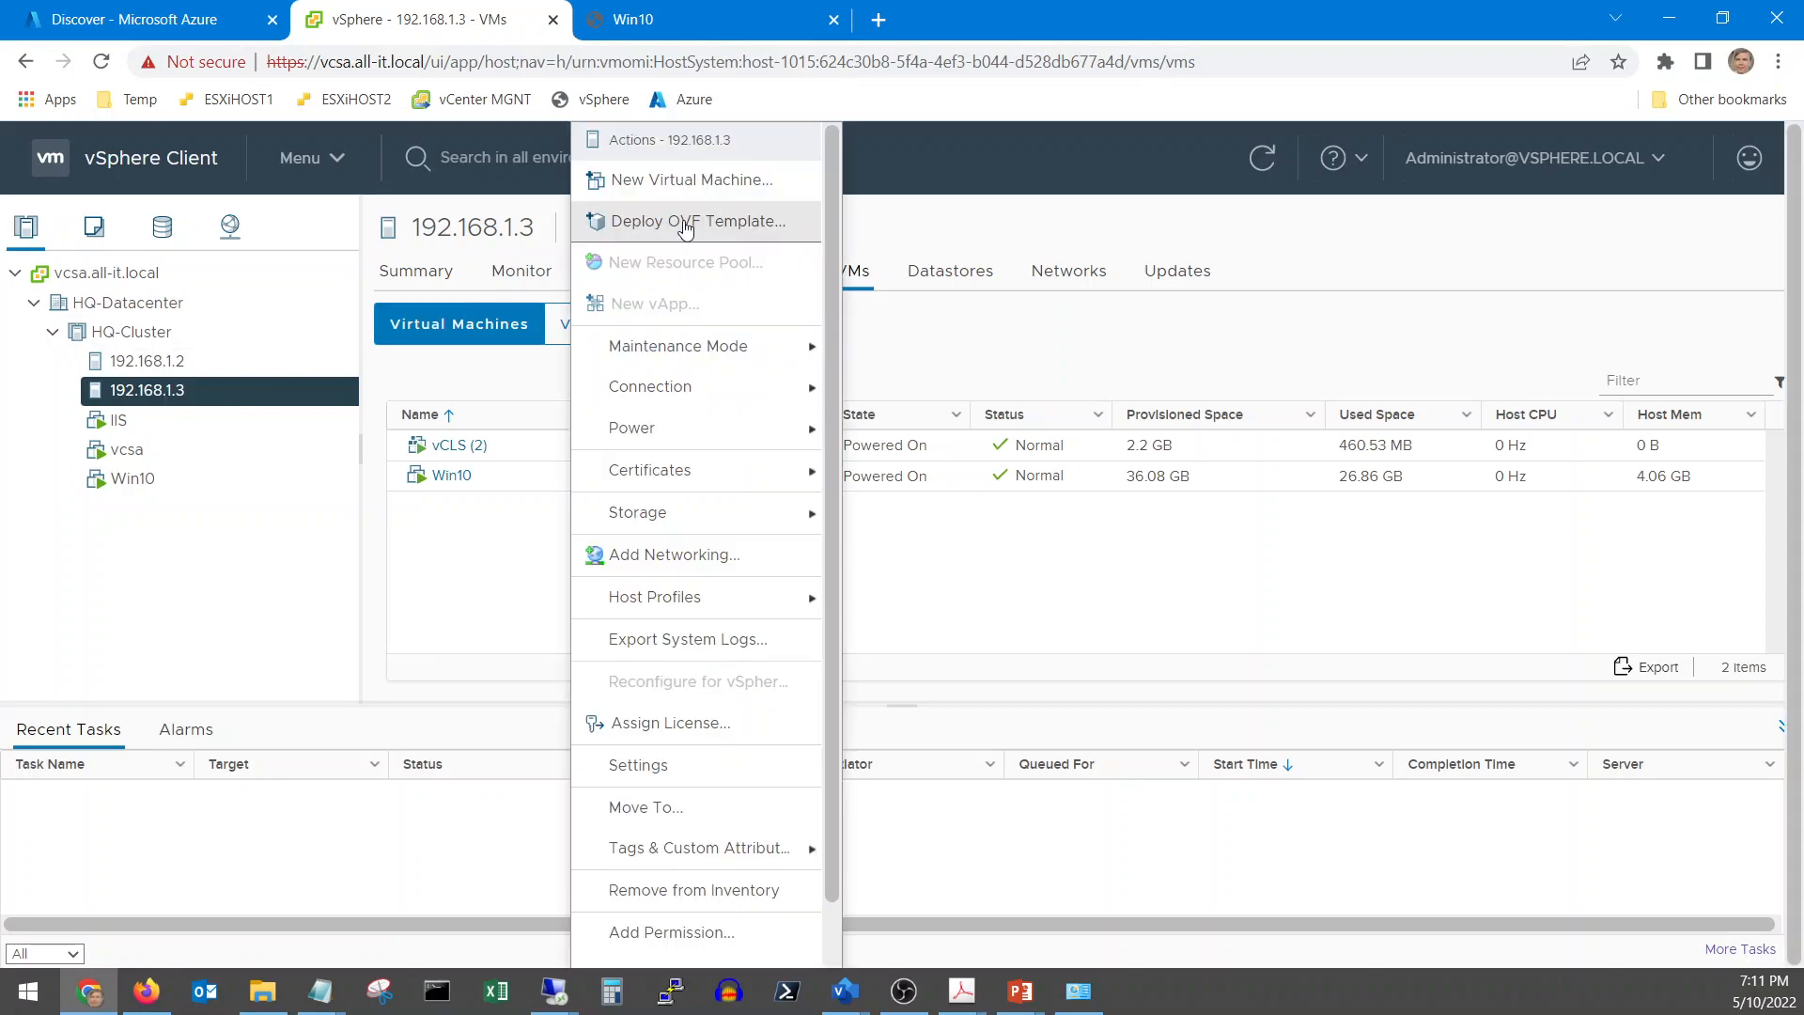
{"action": "left_click", "coordinate": [637, 224]}
{"action": "left_click", "coordinate": [630, 496]}
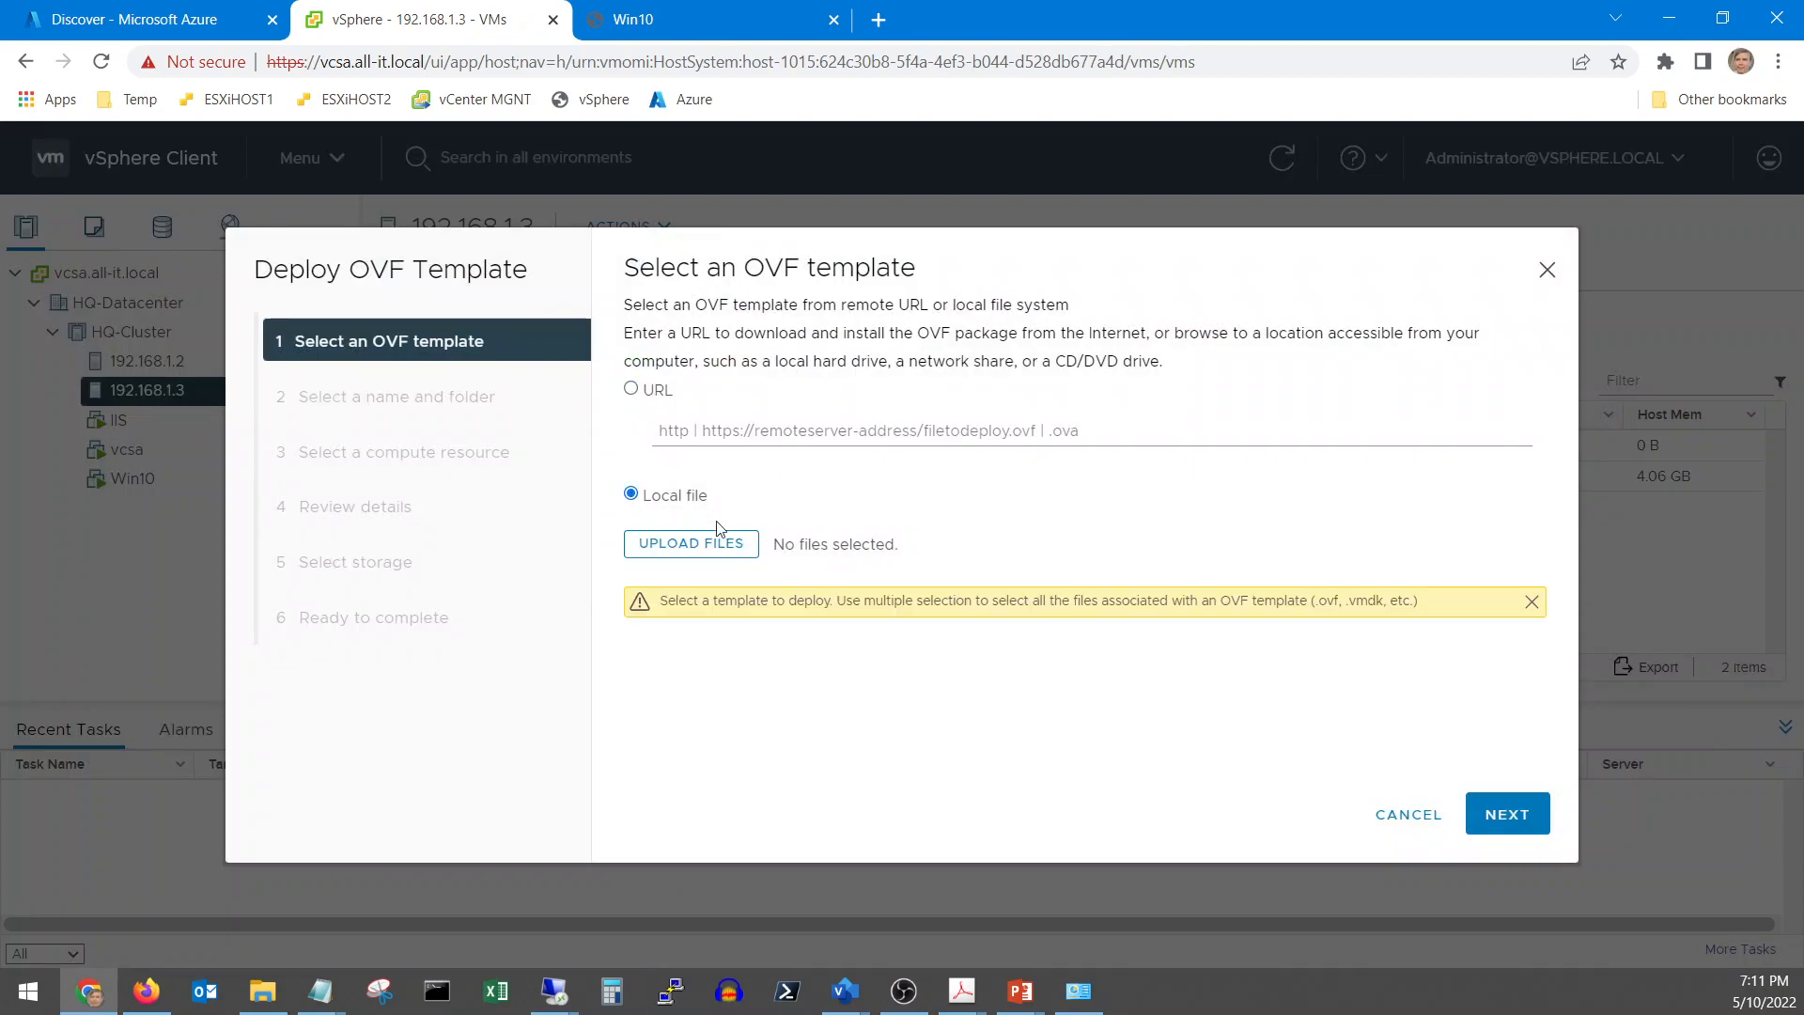
{"action": "left_click", "coordinate": [704, 556]}
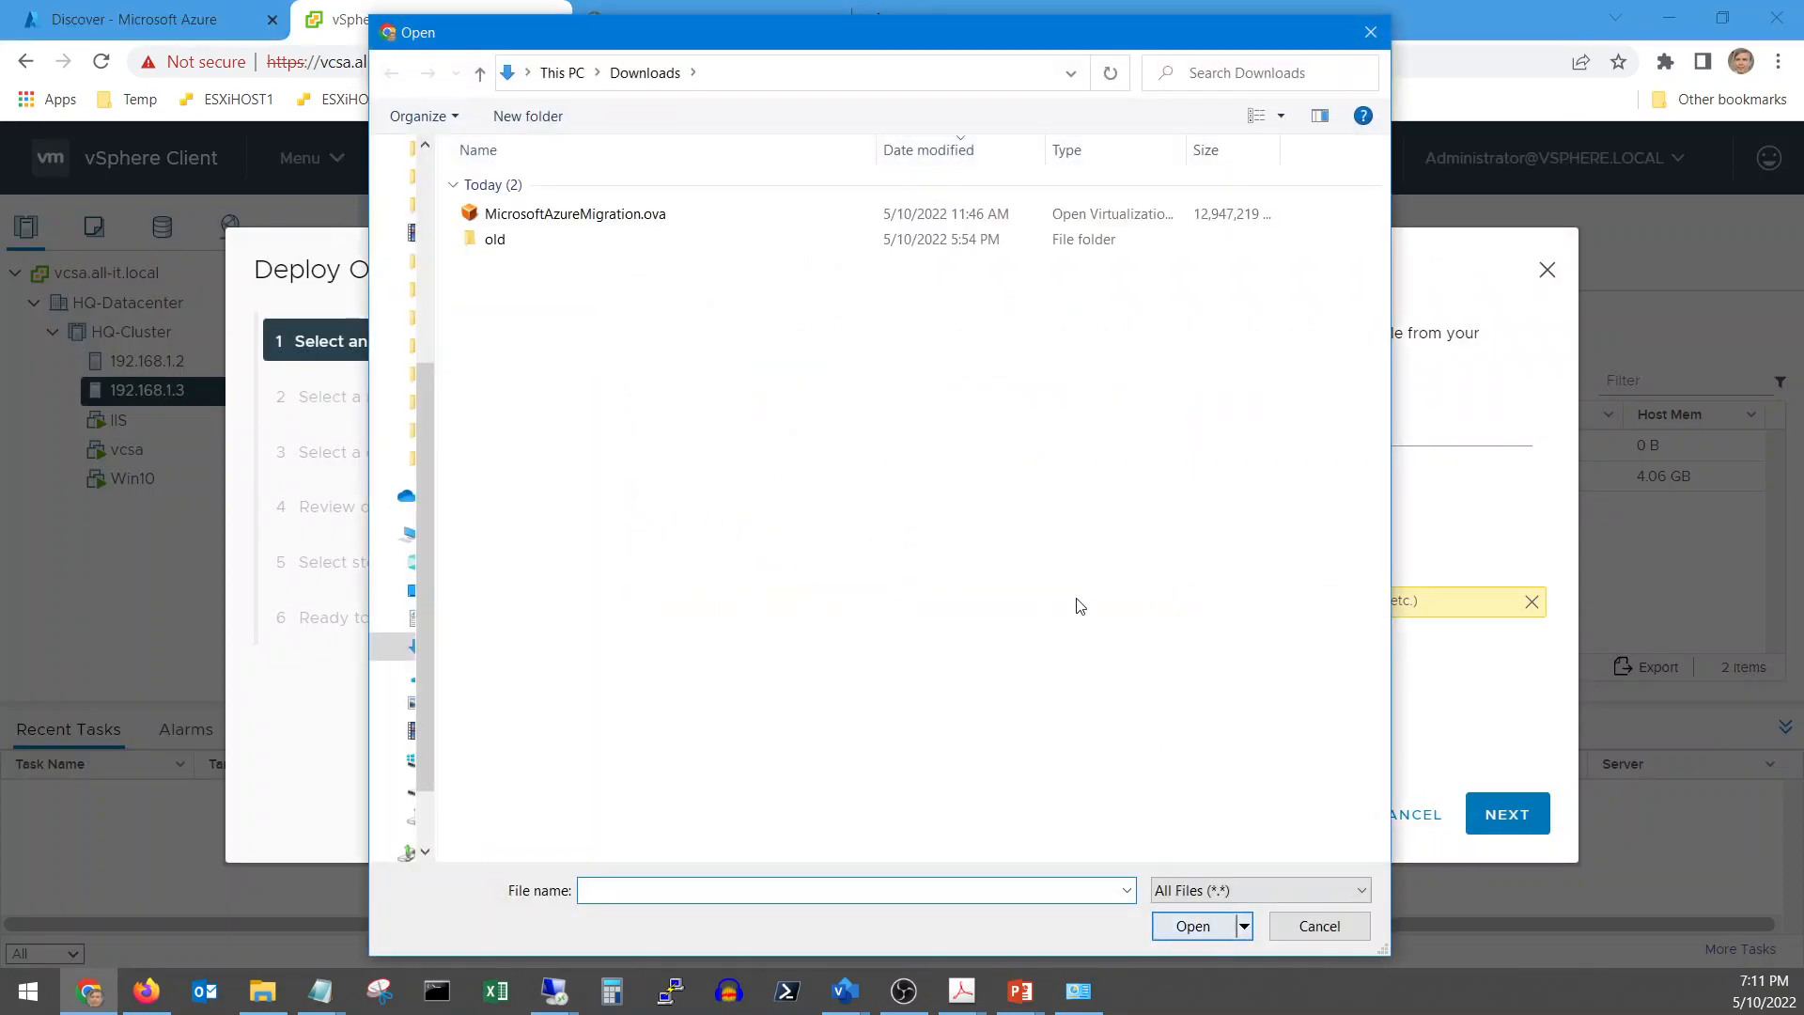
{"action": "left_click", "coordinate": [564, 214]}
{"action": "left_click", "coordinate": [1182, 934]}
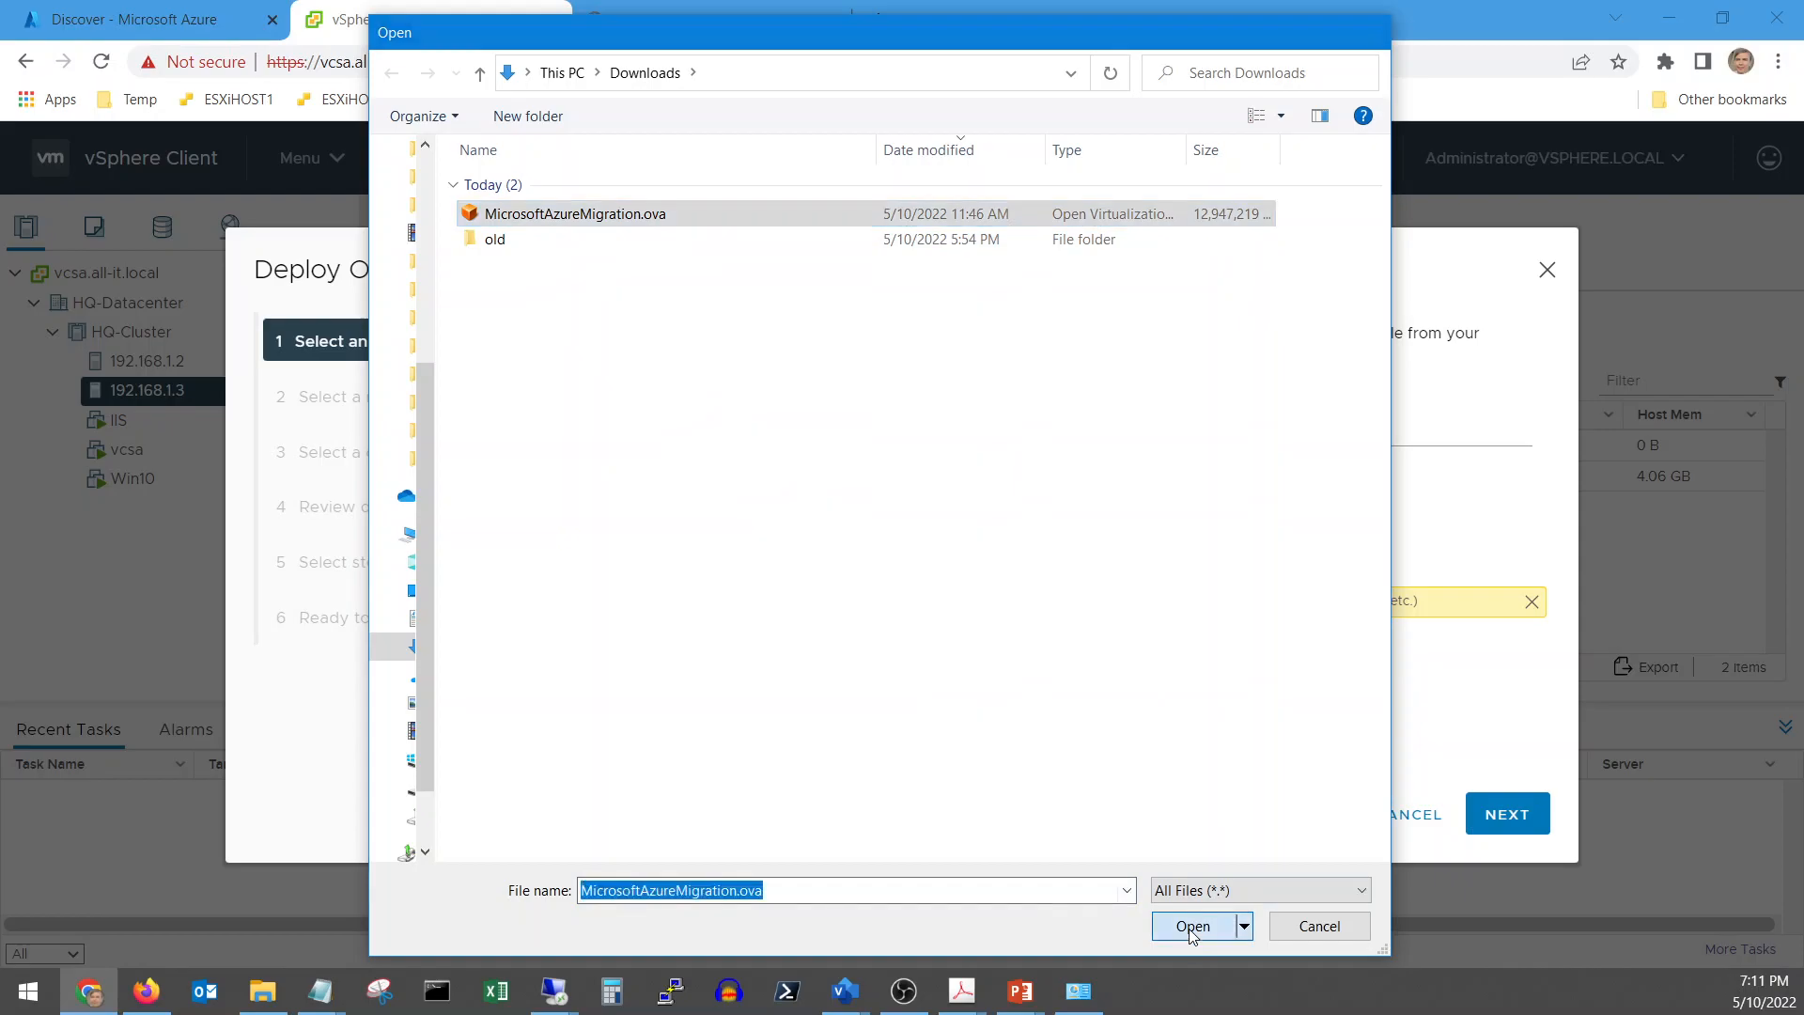
Name the VM AzureMigration and keep host 192.168.1.3 as its compute resource
{"action": "left_click", "coordinate": [1483, 822]}
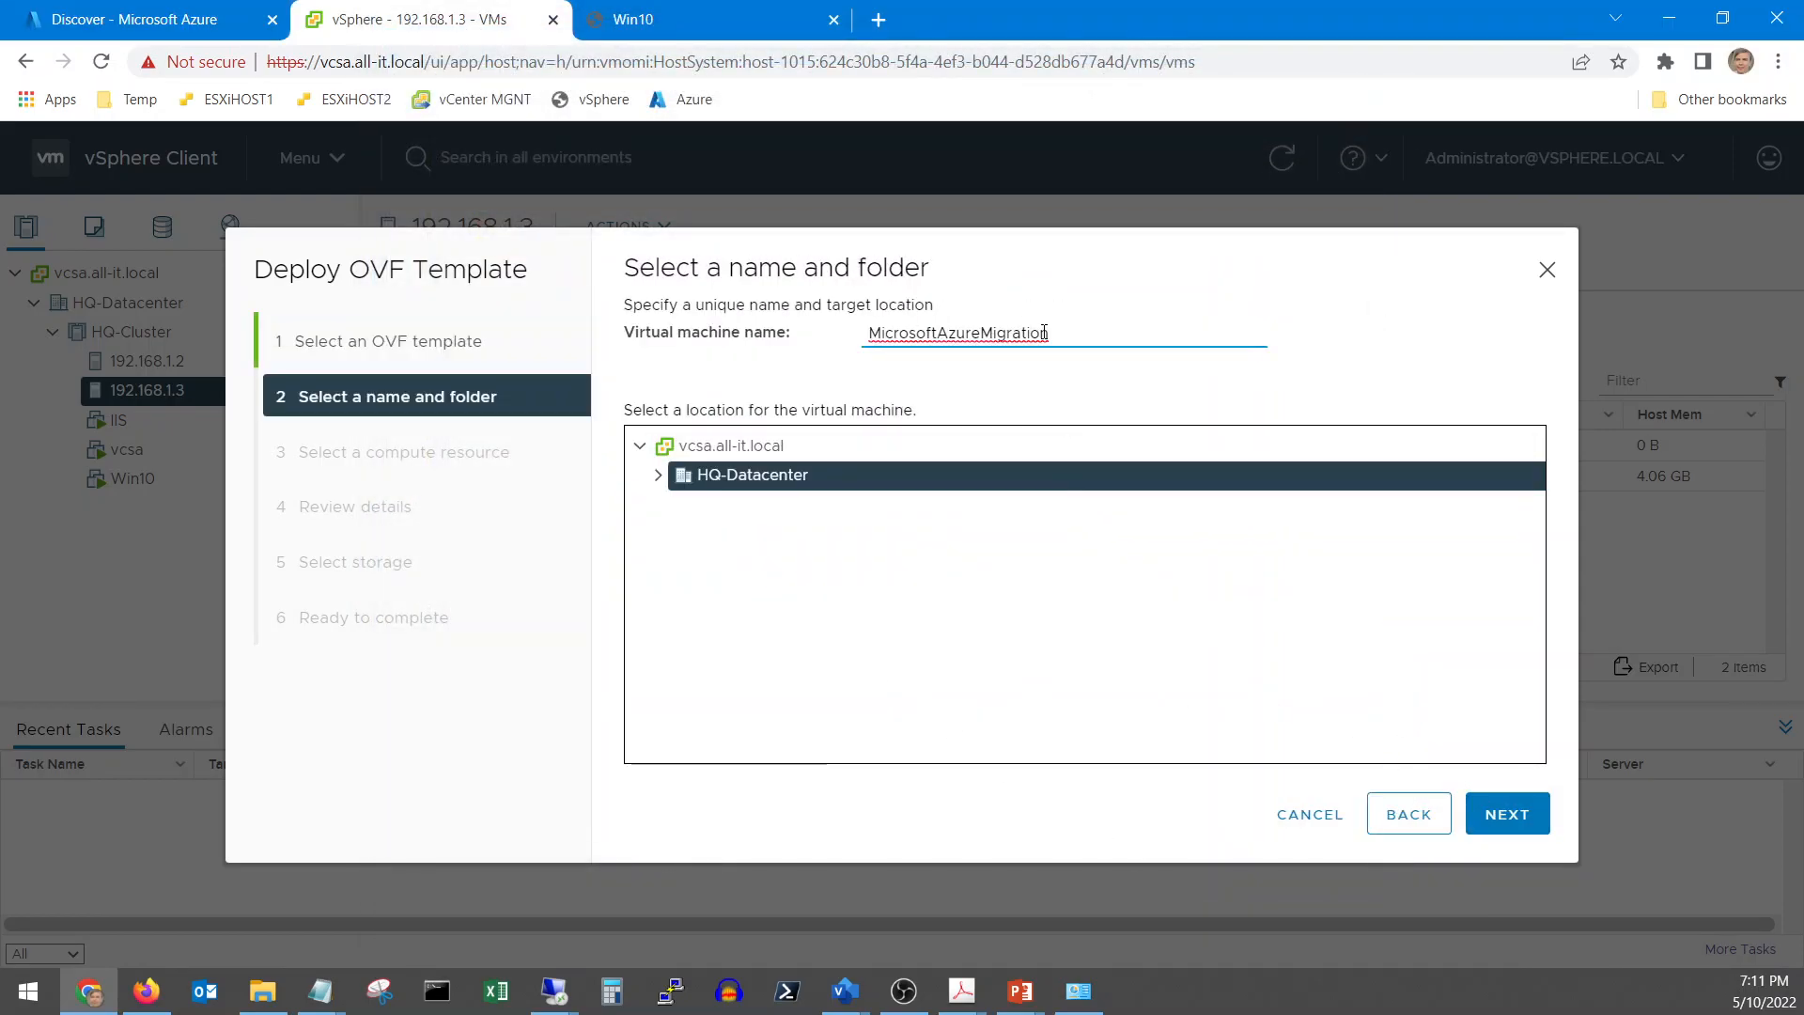
{"action": "left_click_drag", "start_coordinate": [939, 331], "coordinate": [853, 355]}
{"action": "key", "text": "BackSpace"}
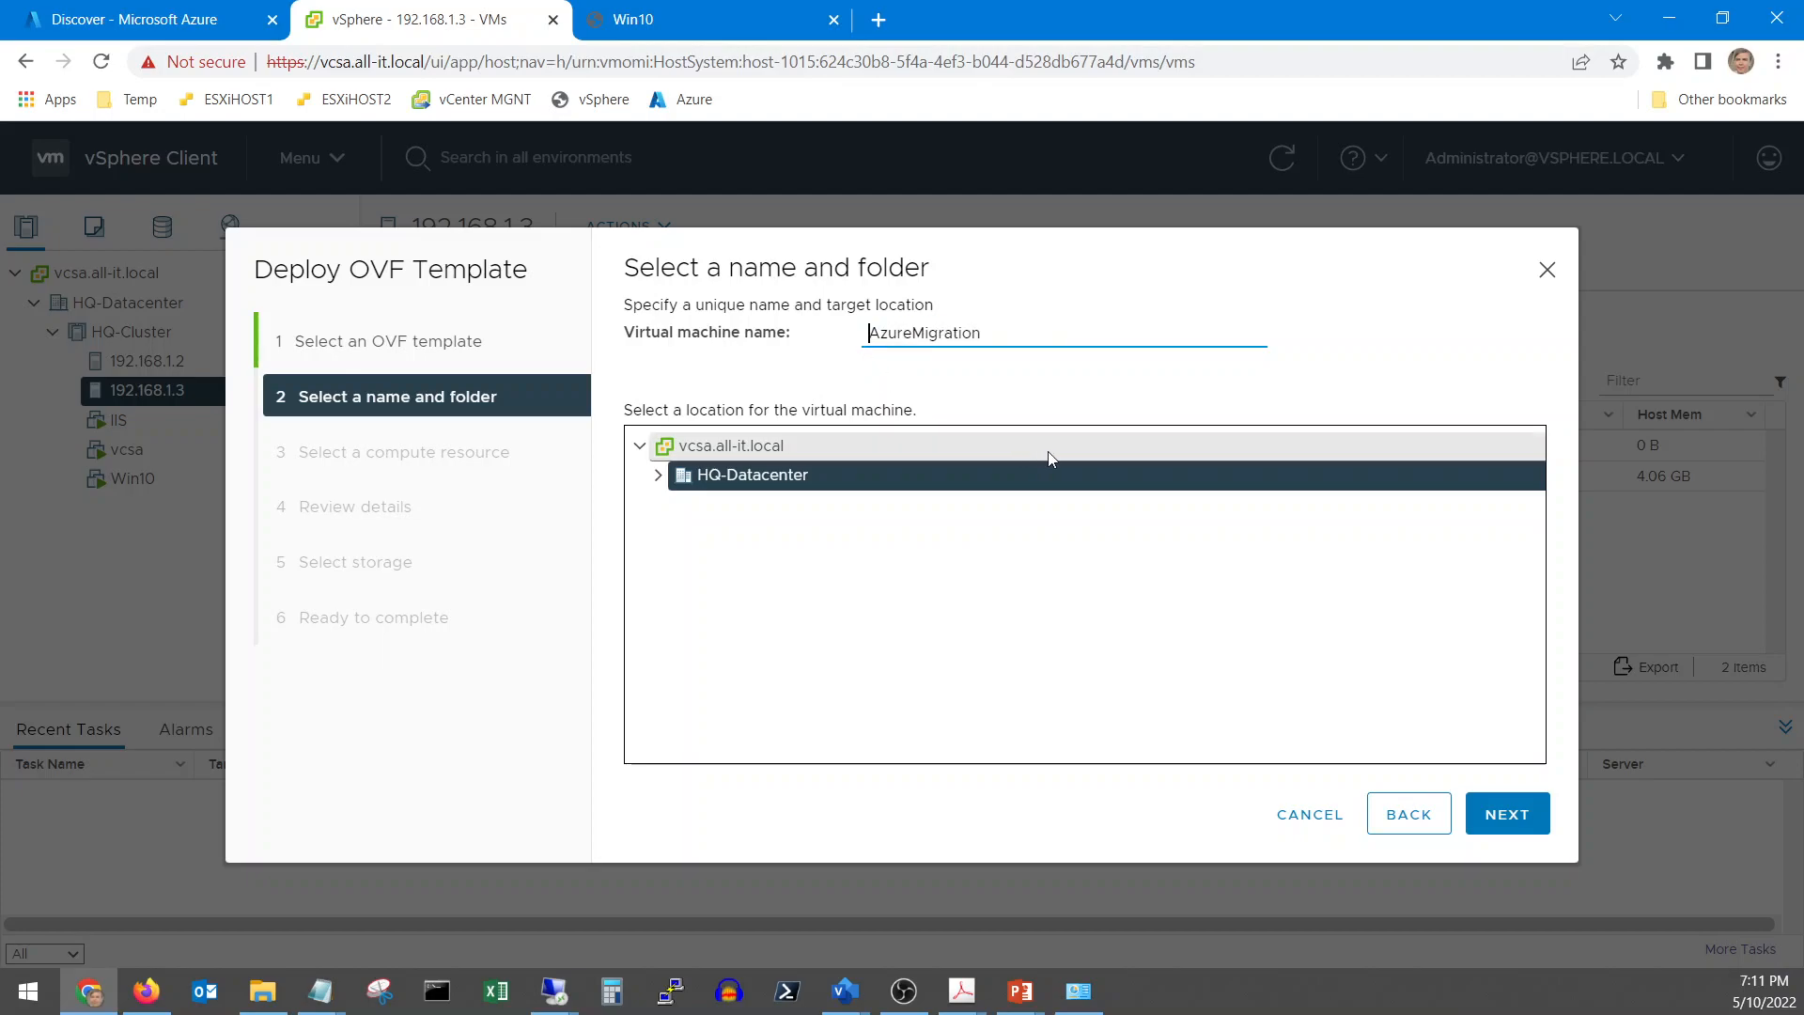
{"action": "left_click", "coordinate": [1504, 824]}
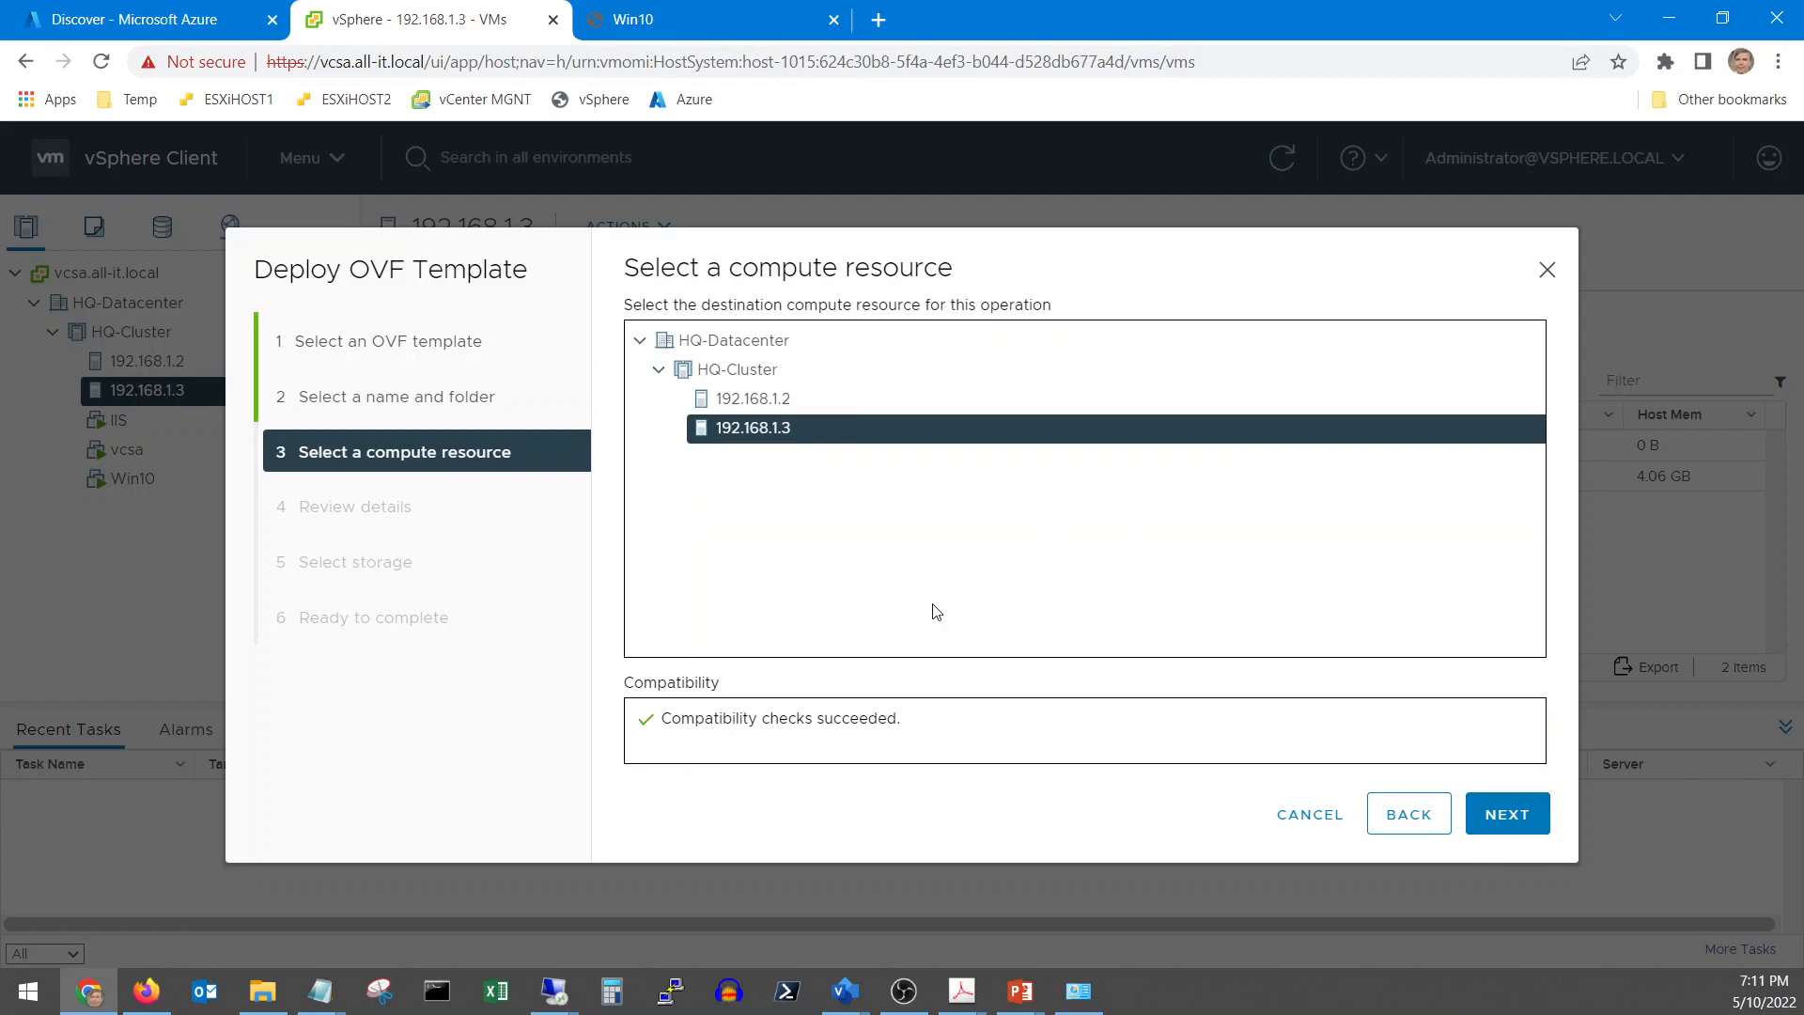
{"action": "left_click", "coordinate": [1494, 812]}
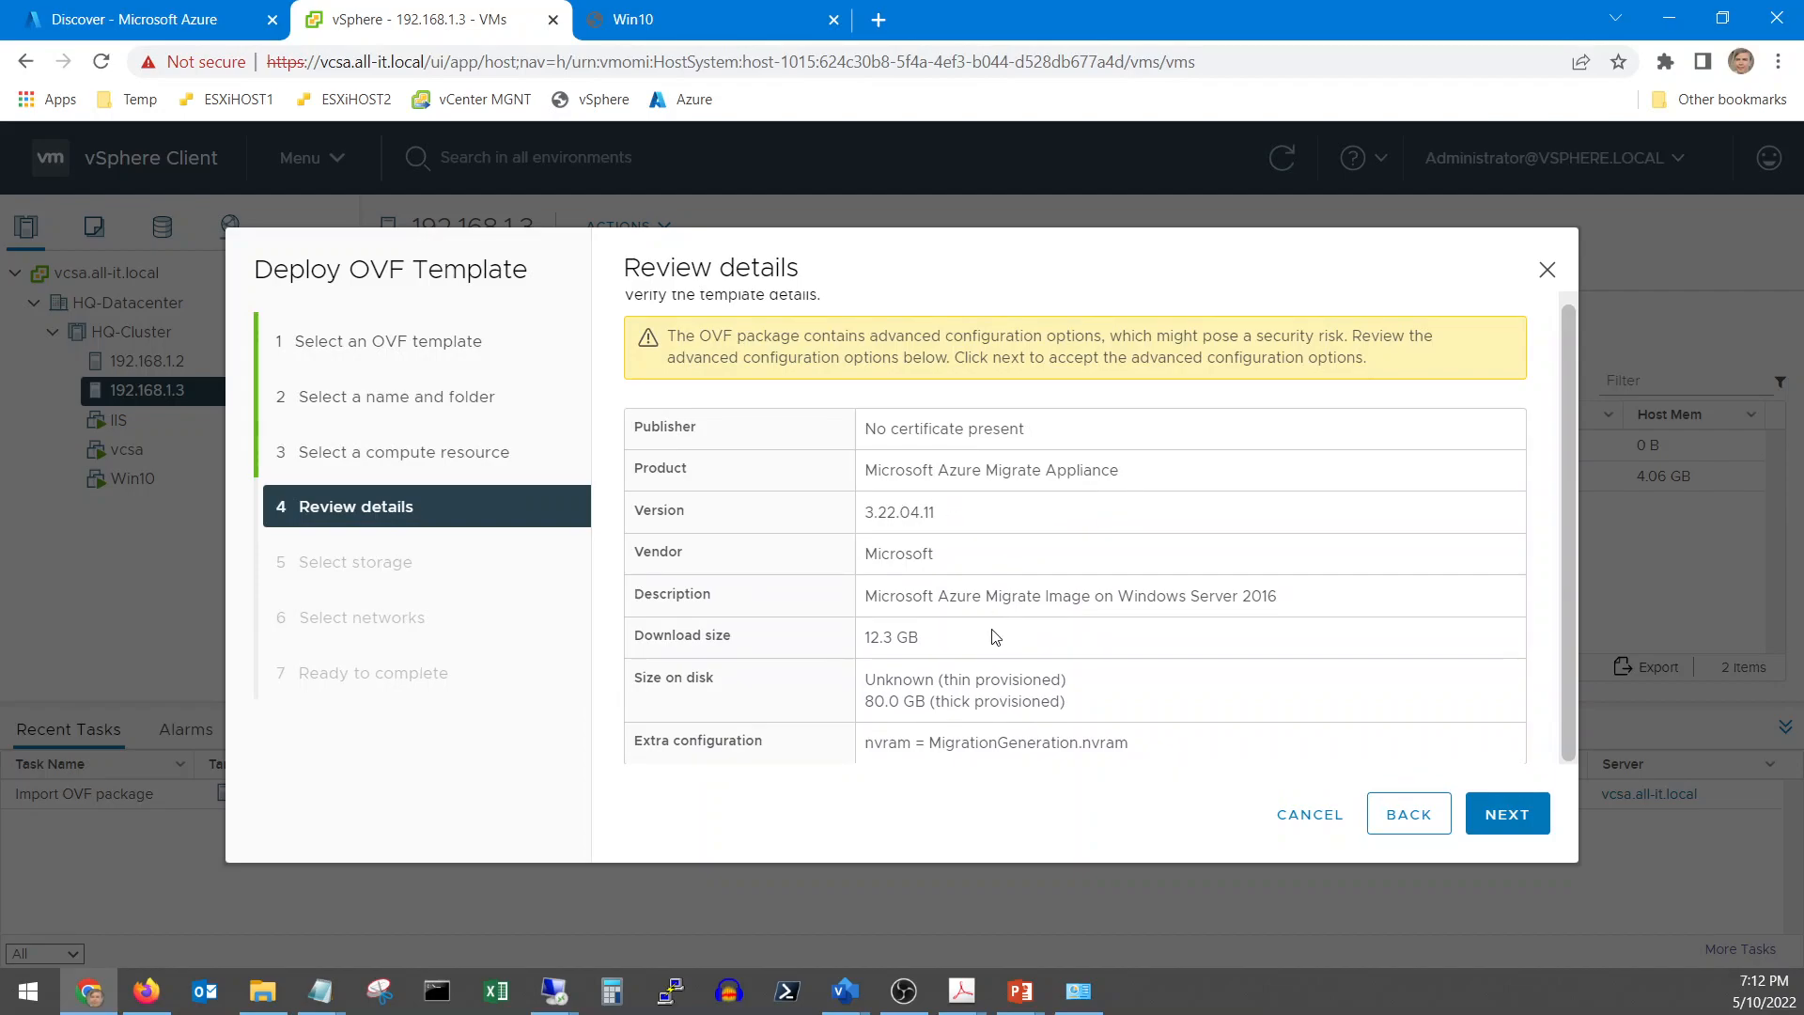
Store the appliance on the SSD-Secondary datastore and finish the deployment
{"action": "left_click", "coordinate": [1509, 818]}
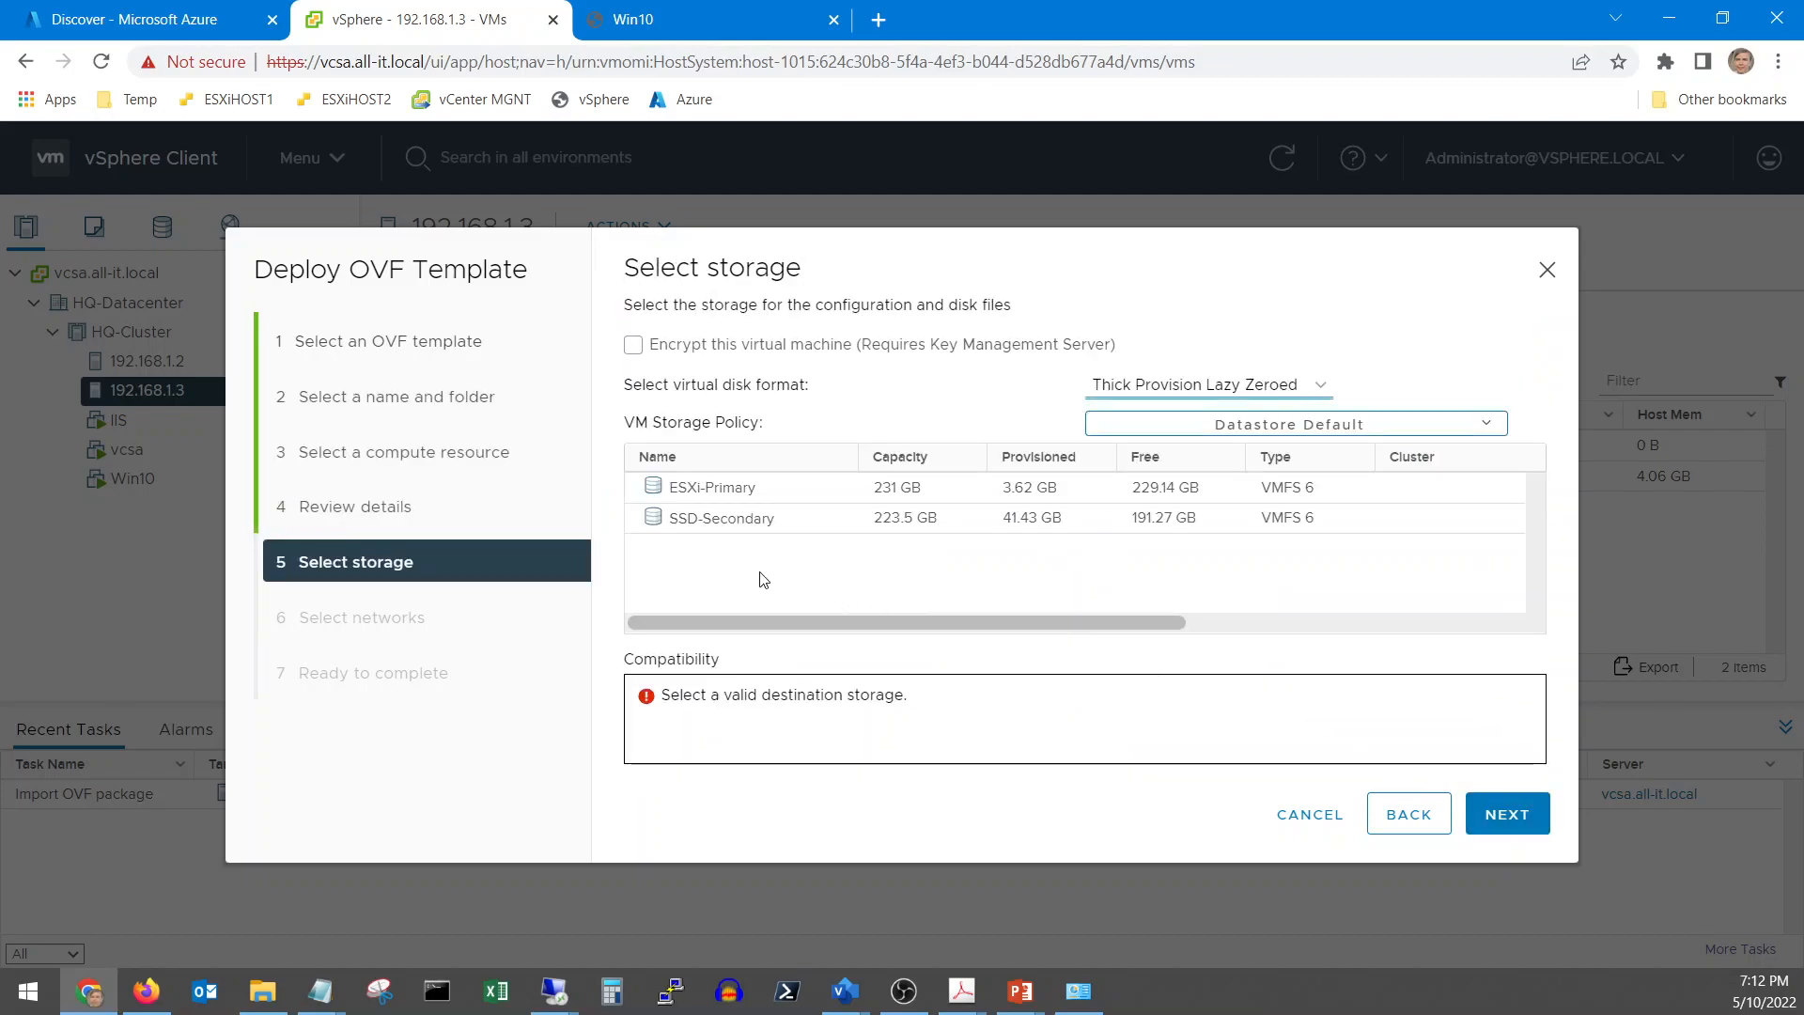
{"action": "left_click", "coordinate": [749, 520]}
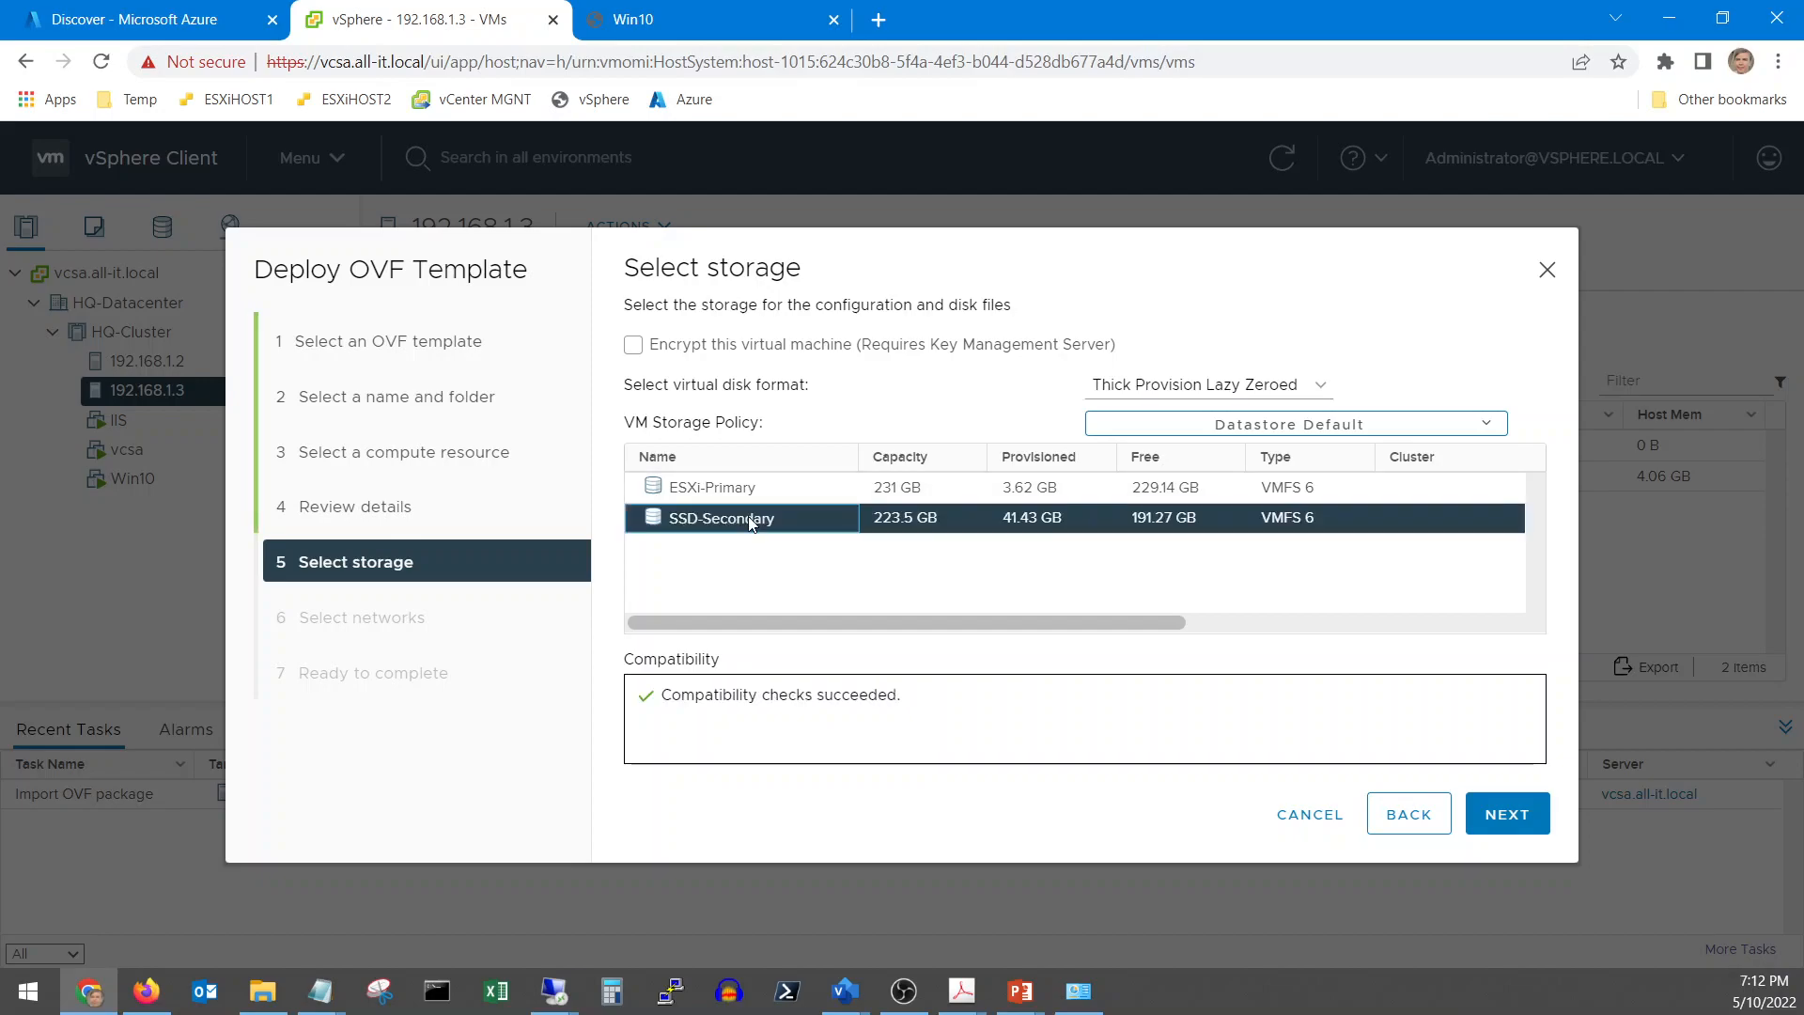
{"action": "left_click", "coordinate": [1506, 816]}
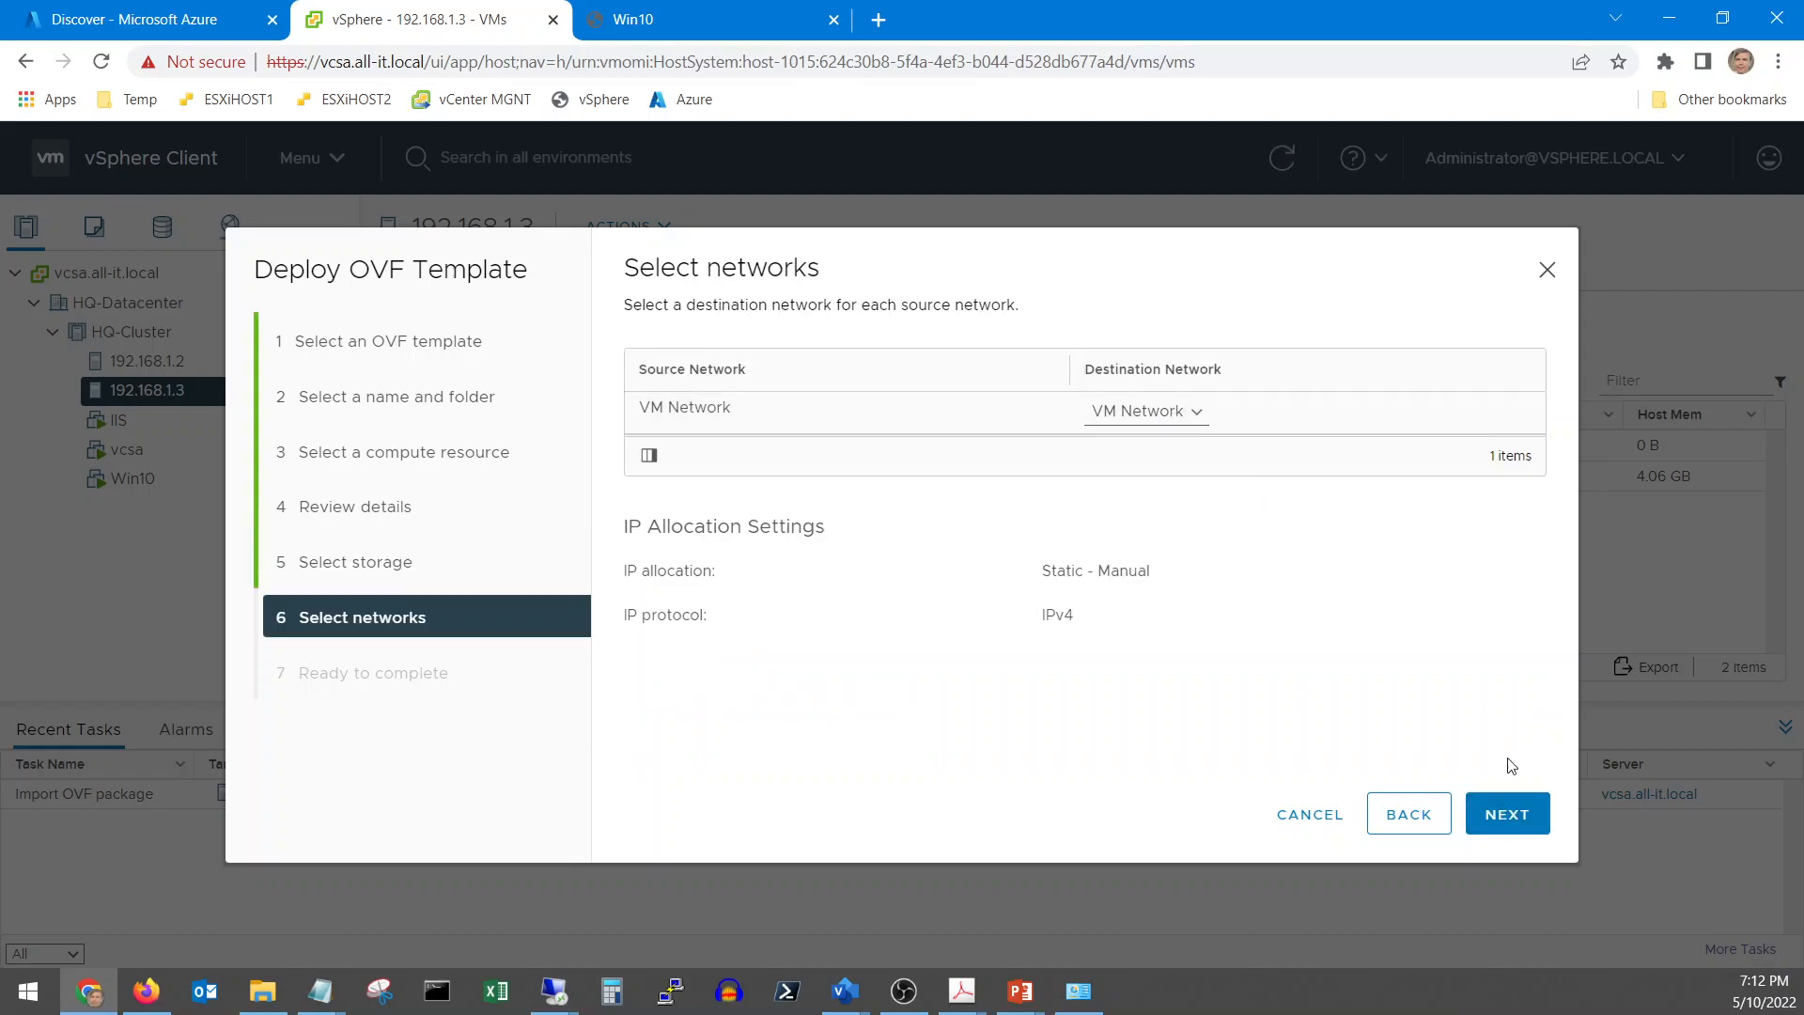
{"action": "left_click", "coordinate": [1528, 820]}
{"action": "left_click", "coordinate": [1529, 820]}
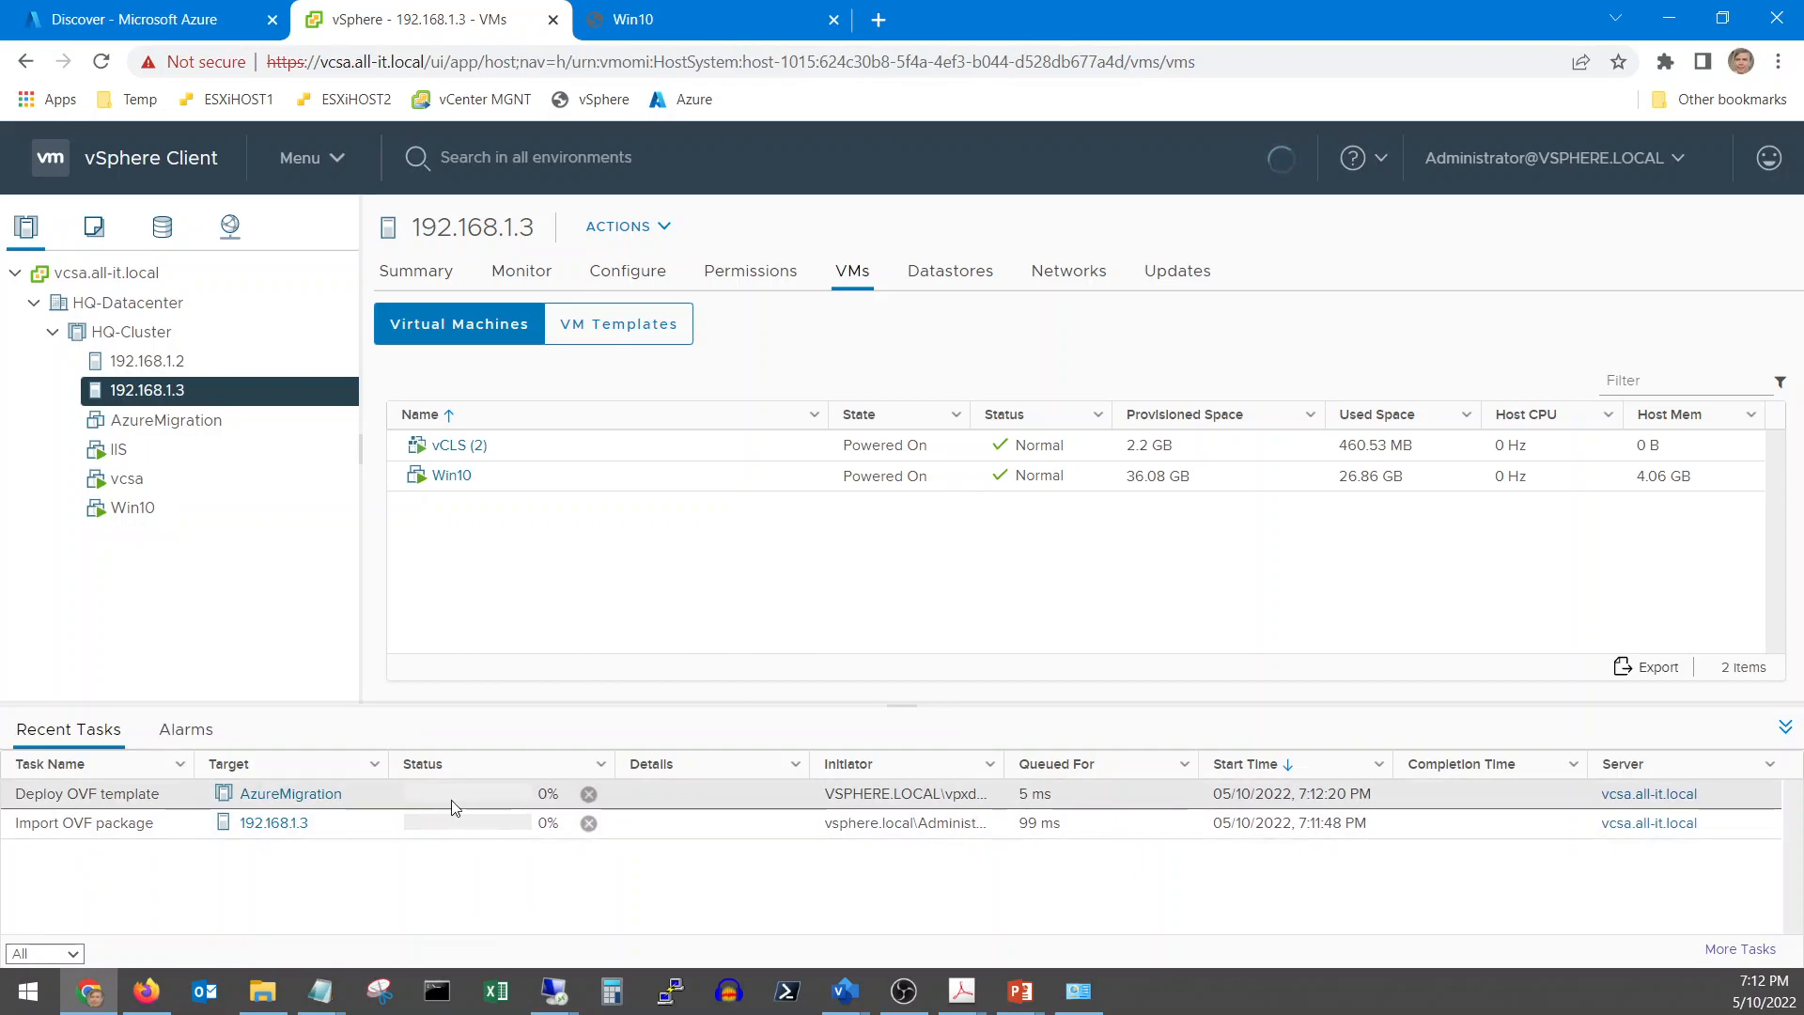
Check the .ova size in Downloads and the import at 1%, then return to Azure's Discover page
{"action": "left_click", "coordinate": [264, 1006]}
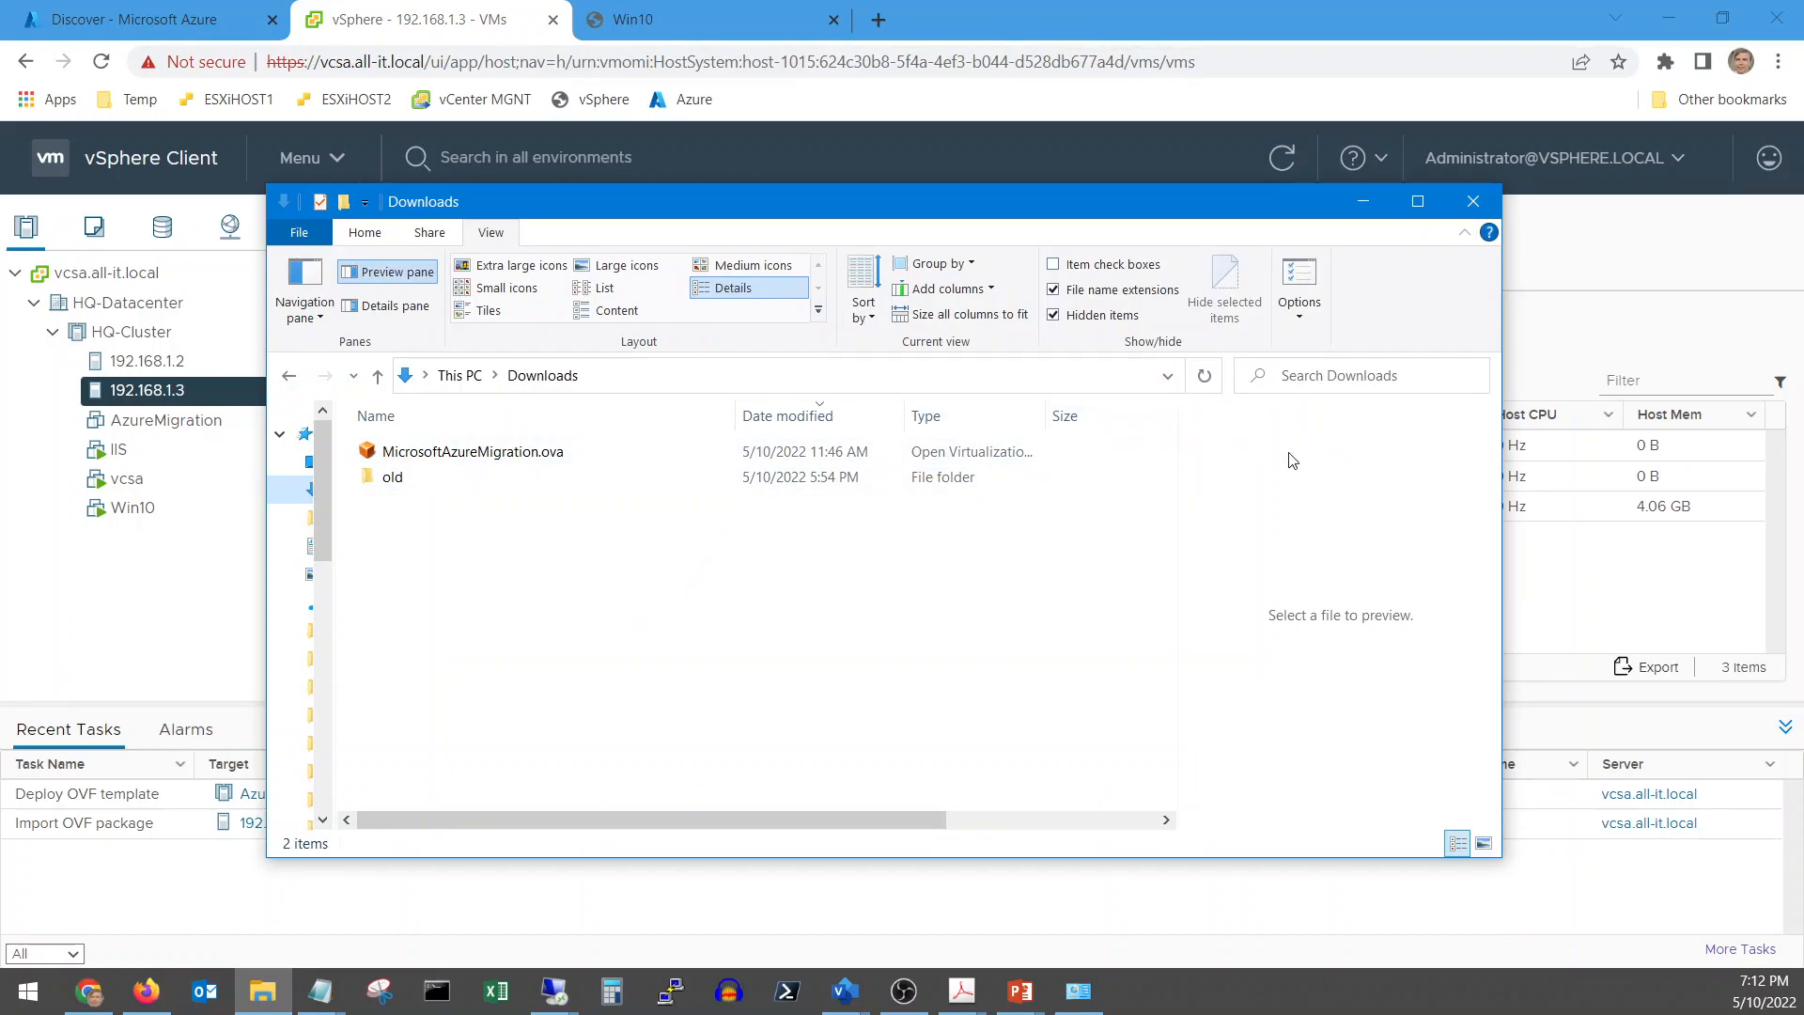
{"action": "left_click_drag", "start_coordinate": [928, 831], "coordinate": [1138, 823]}
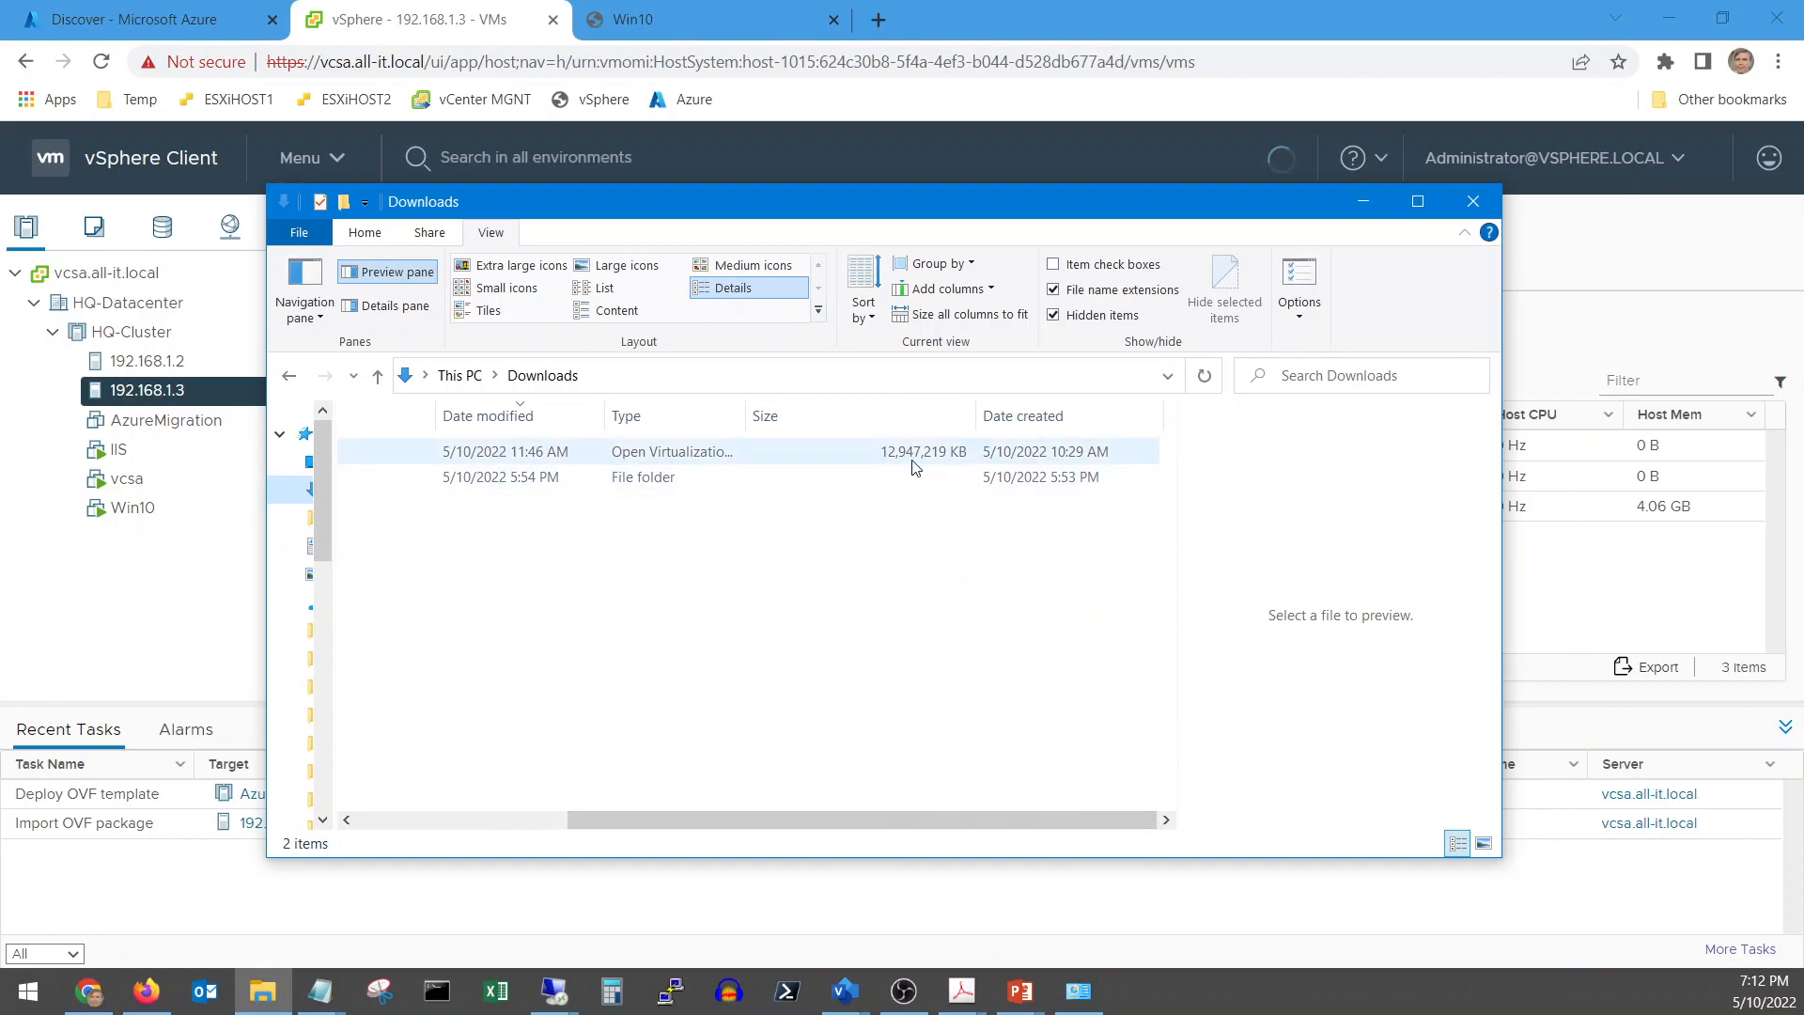
{"action": "left_click_drag", "start_coordinate": [830, 817], "coordinate": [574, 816]}
{"action": "left_click", "coordinate": [1363, 201]}
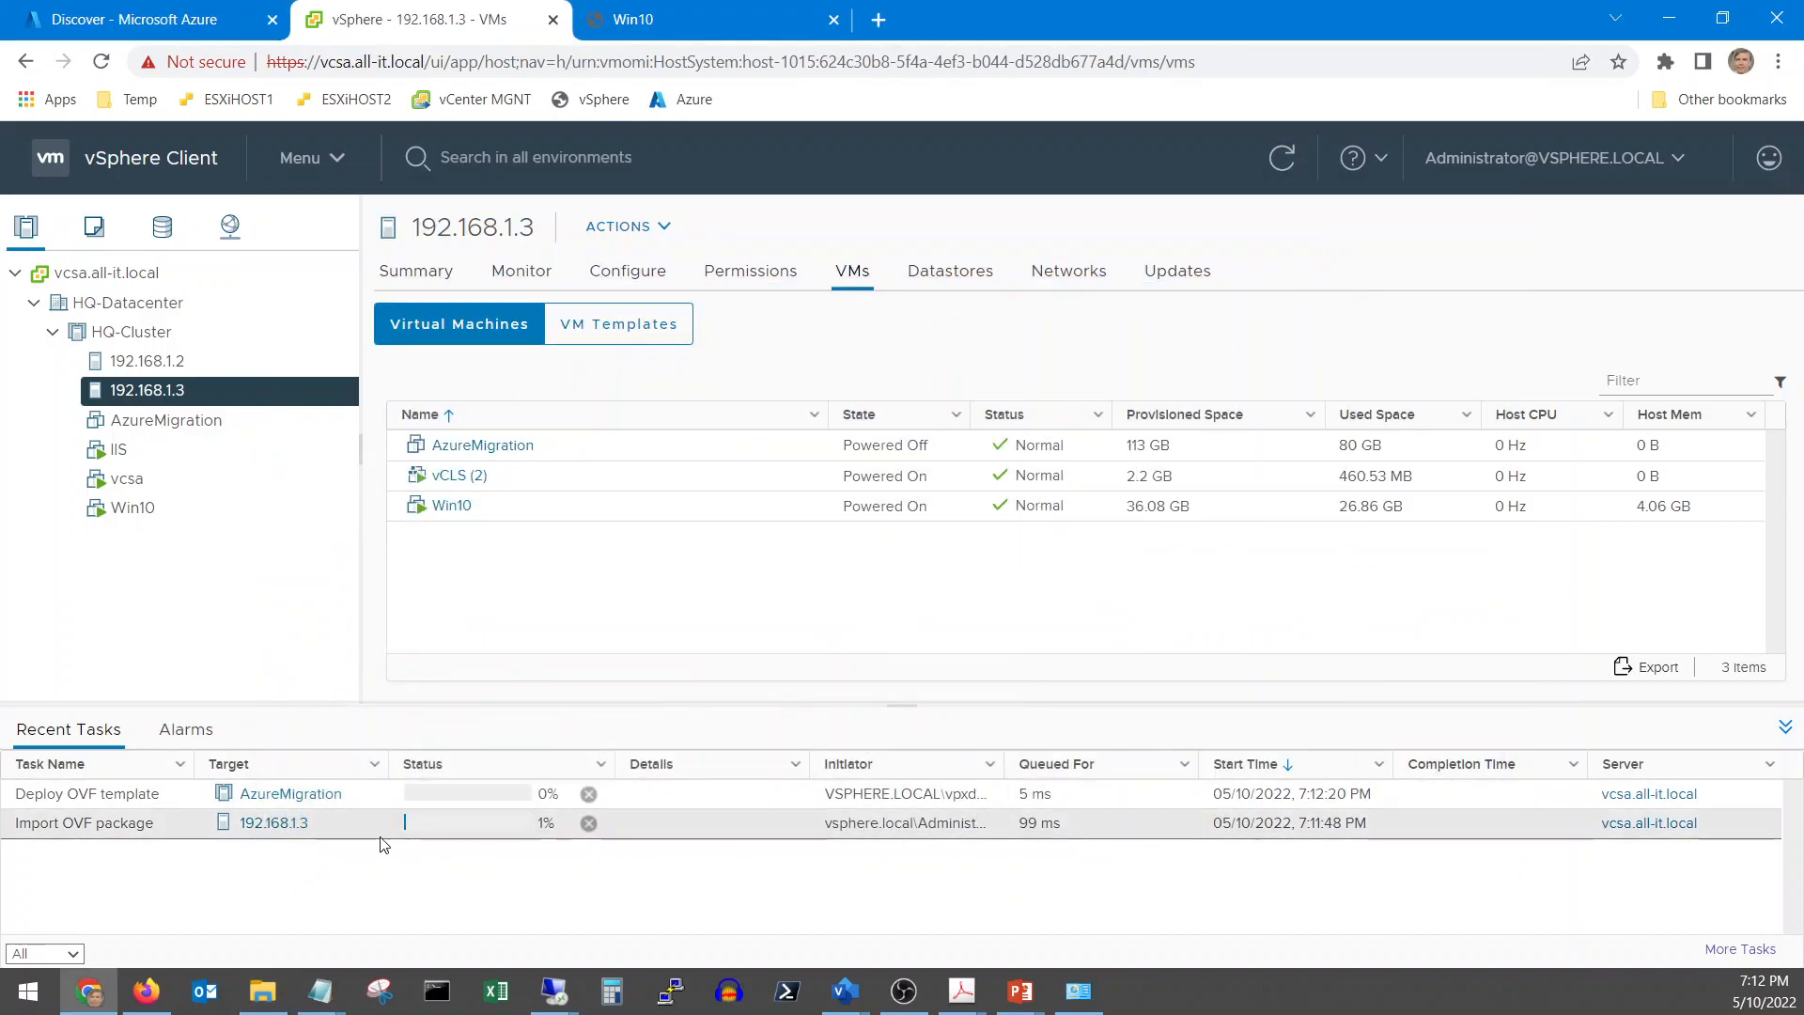
{"action": "left_click", "coordinate": [147, 21]}
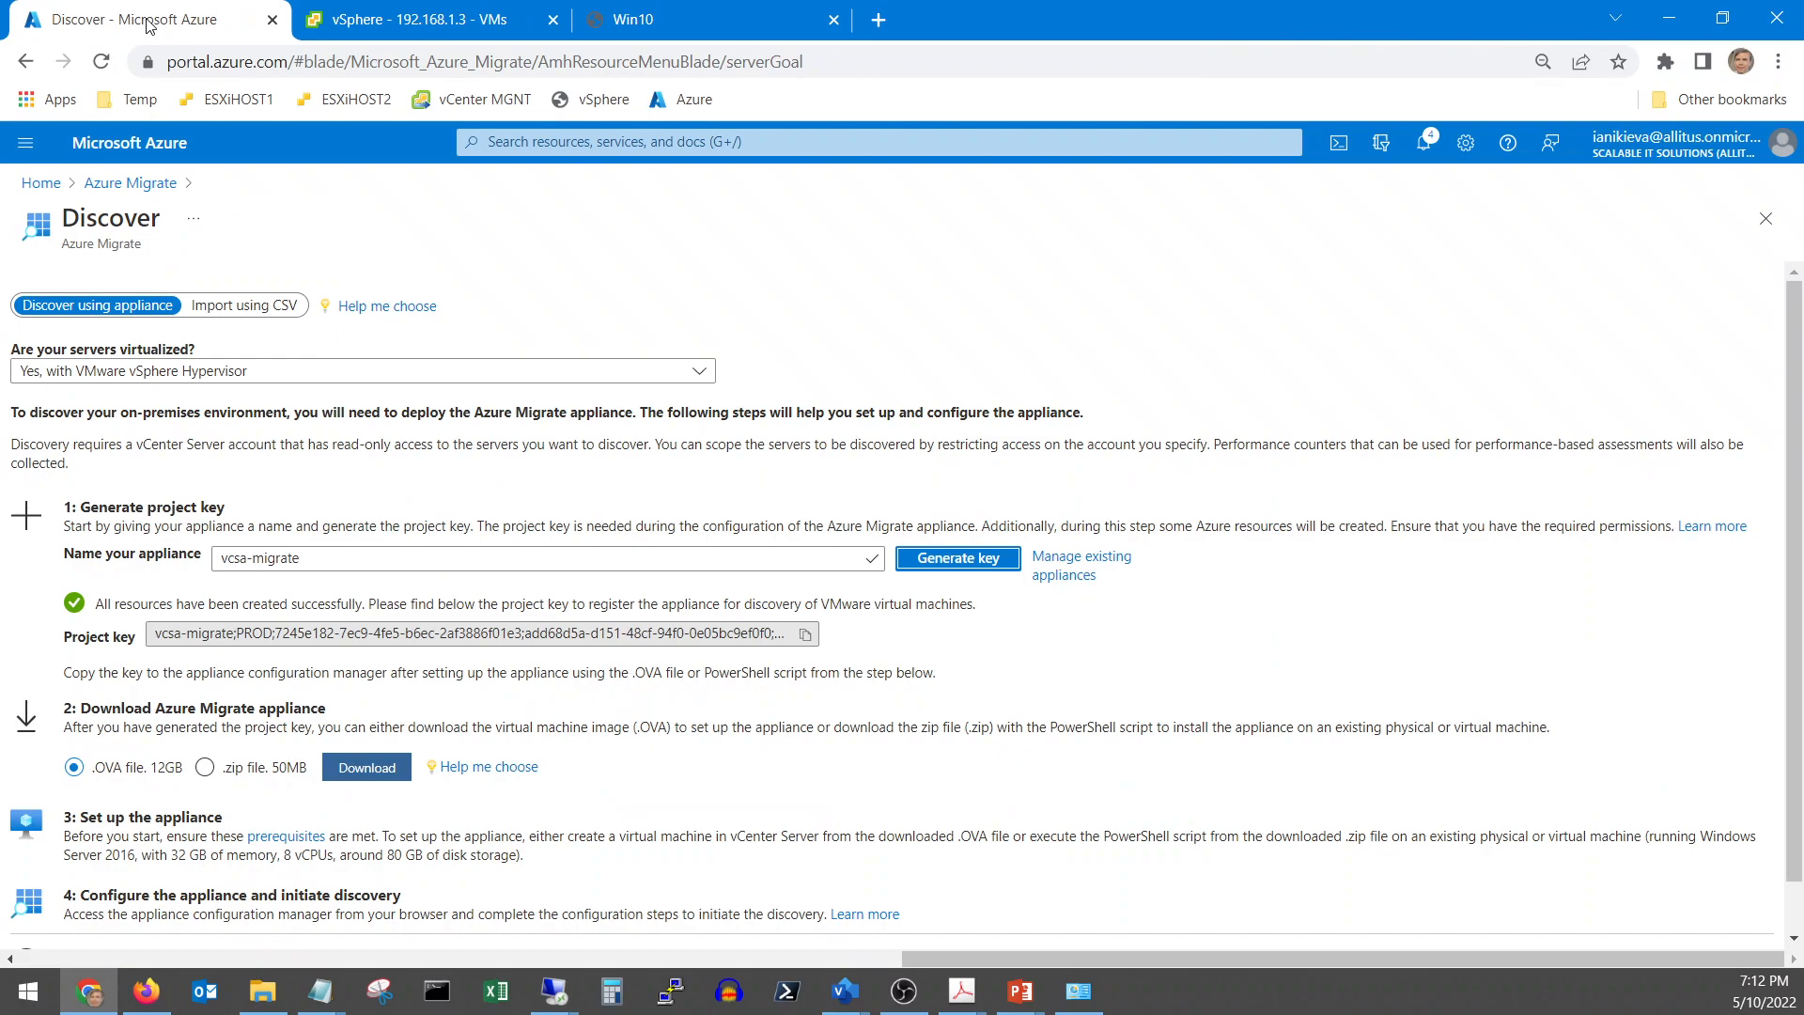
Copy the appliance name vcsa-migrate for Notepad
{"action": "left_click", "coordinate": [319, 554]}
{"action": "left_click_drag", "start_coordinate": [320, 555], "coordinate": [240, 558]}
{"action": "right_click", "coordinate": [240, 557]}
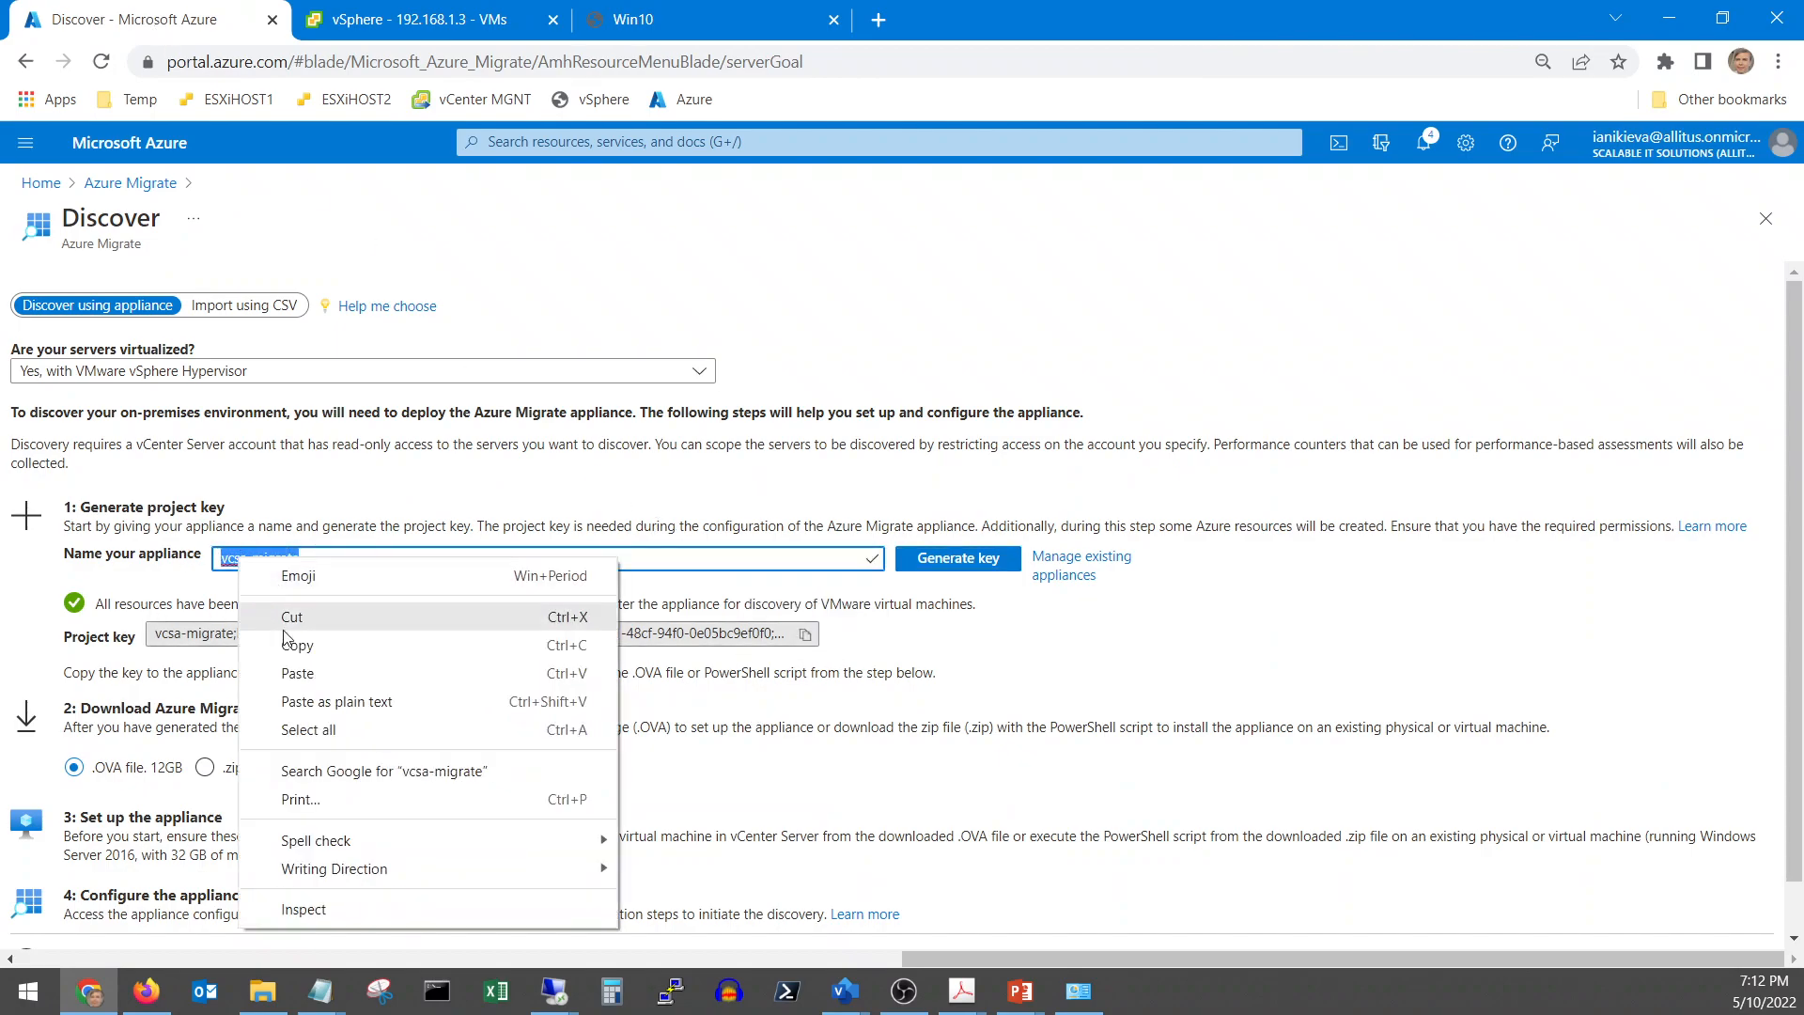
{"action": "left_click", "coordinate": [237, 646]}
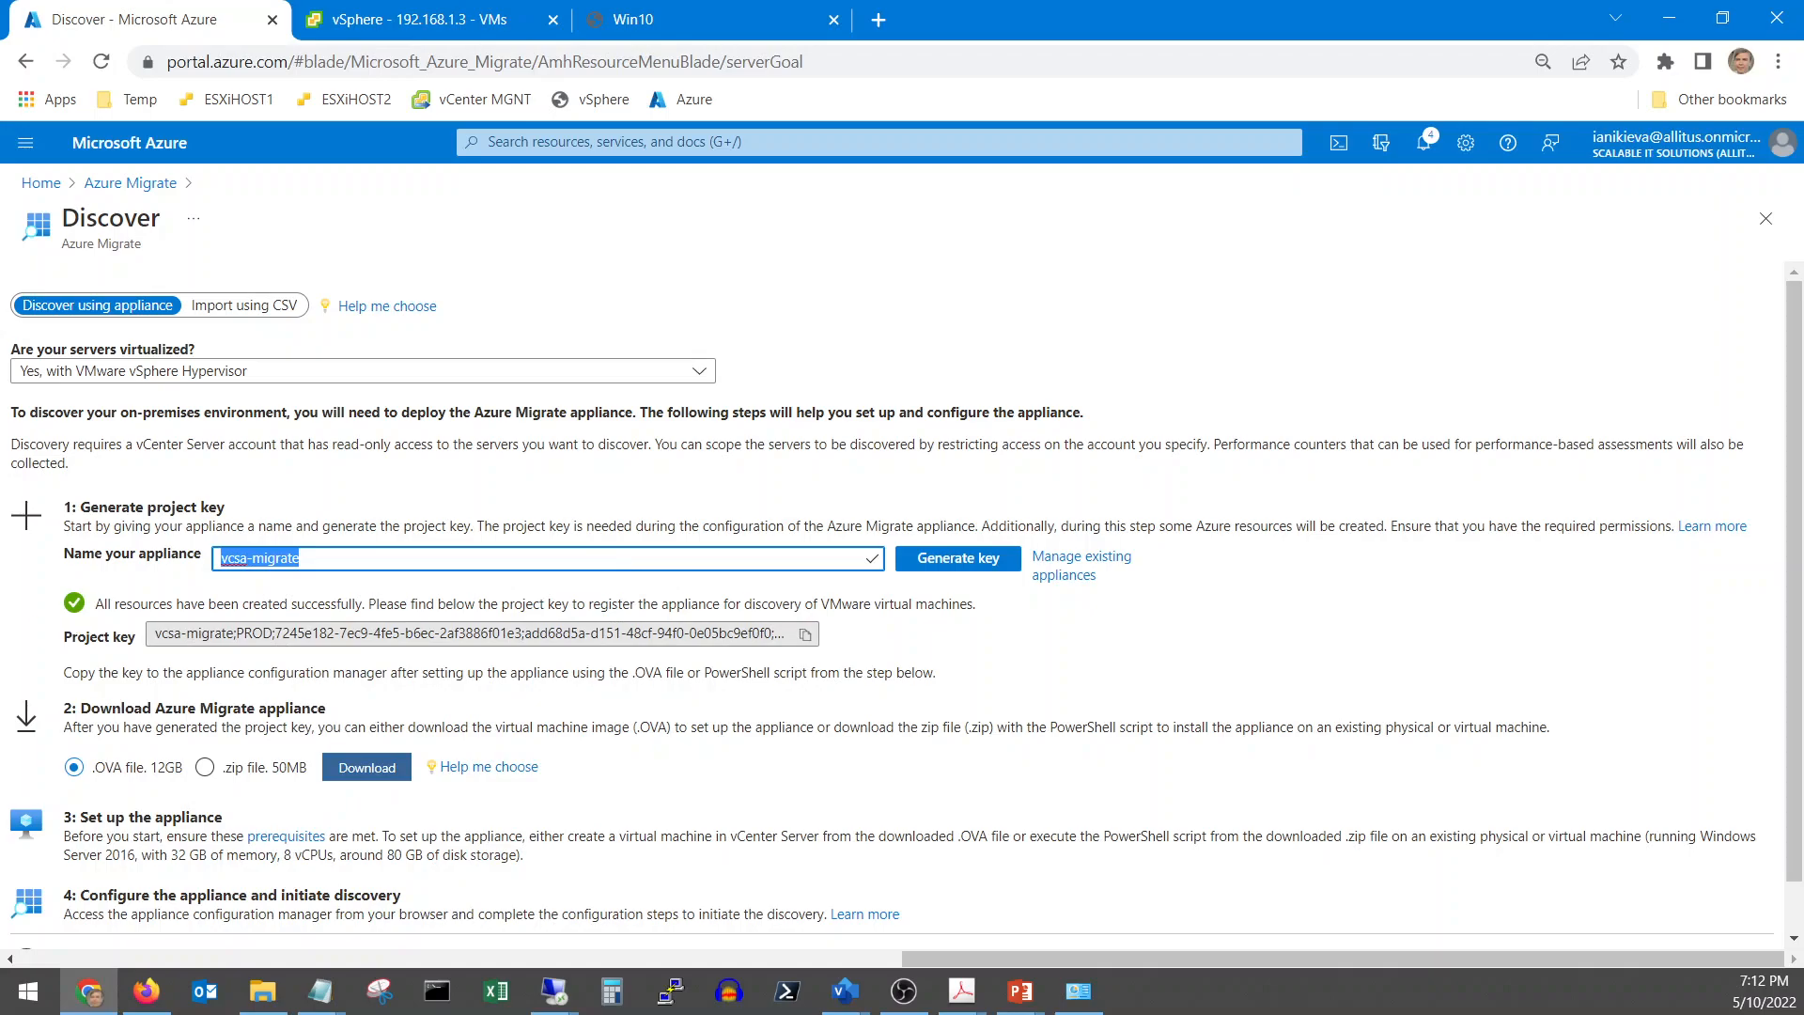
{"action": "key", "text": "alt+Tab"}
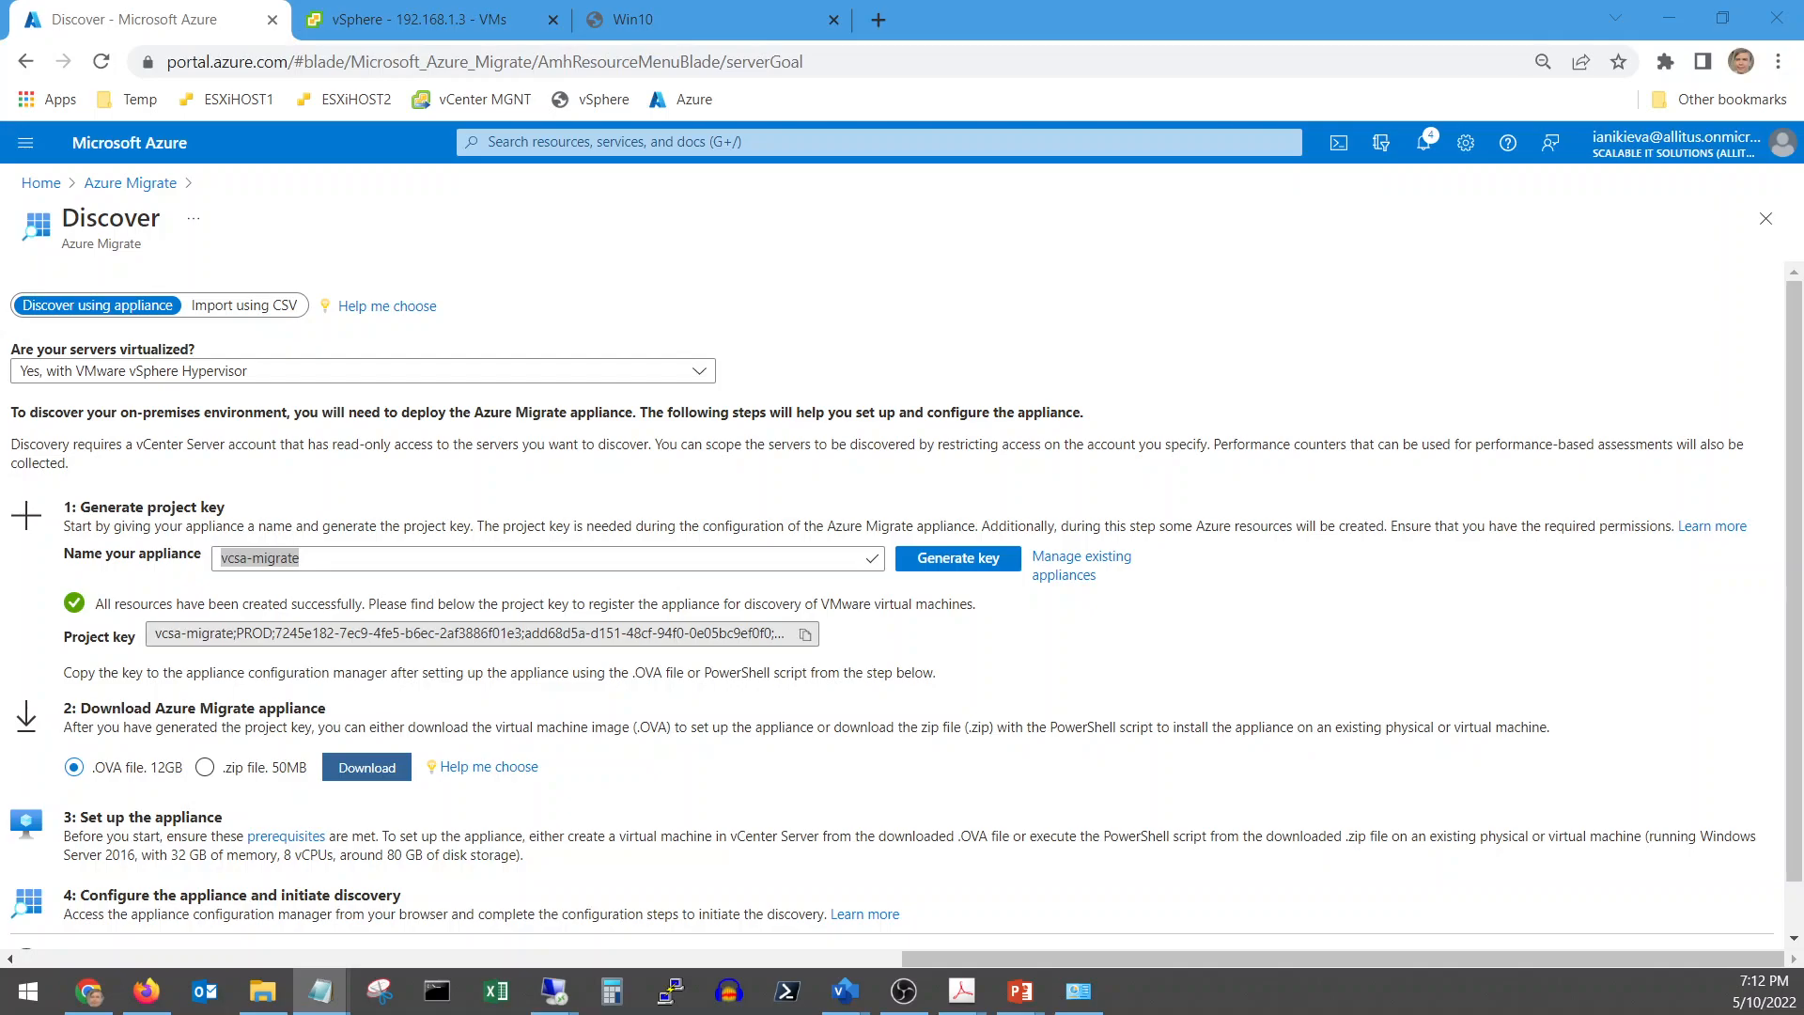
{"action": "left_click_drag", "start_coordinate": [512, 318], "coordinate": [762, 287]}
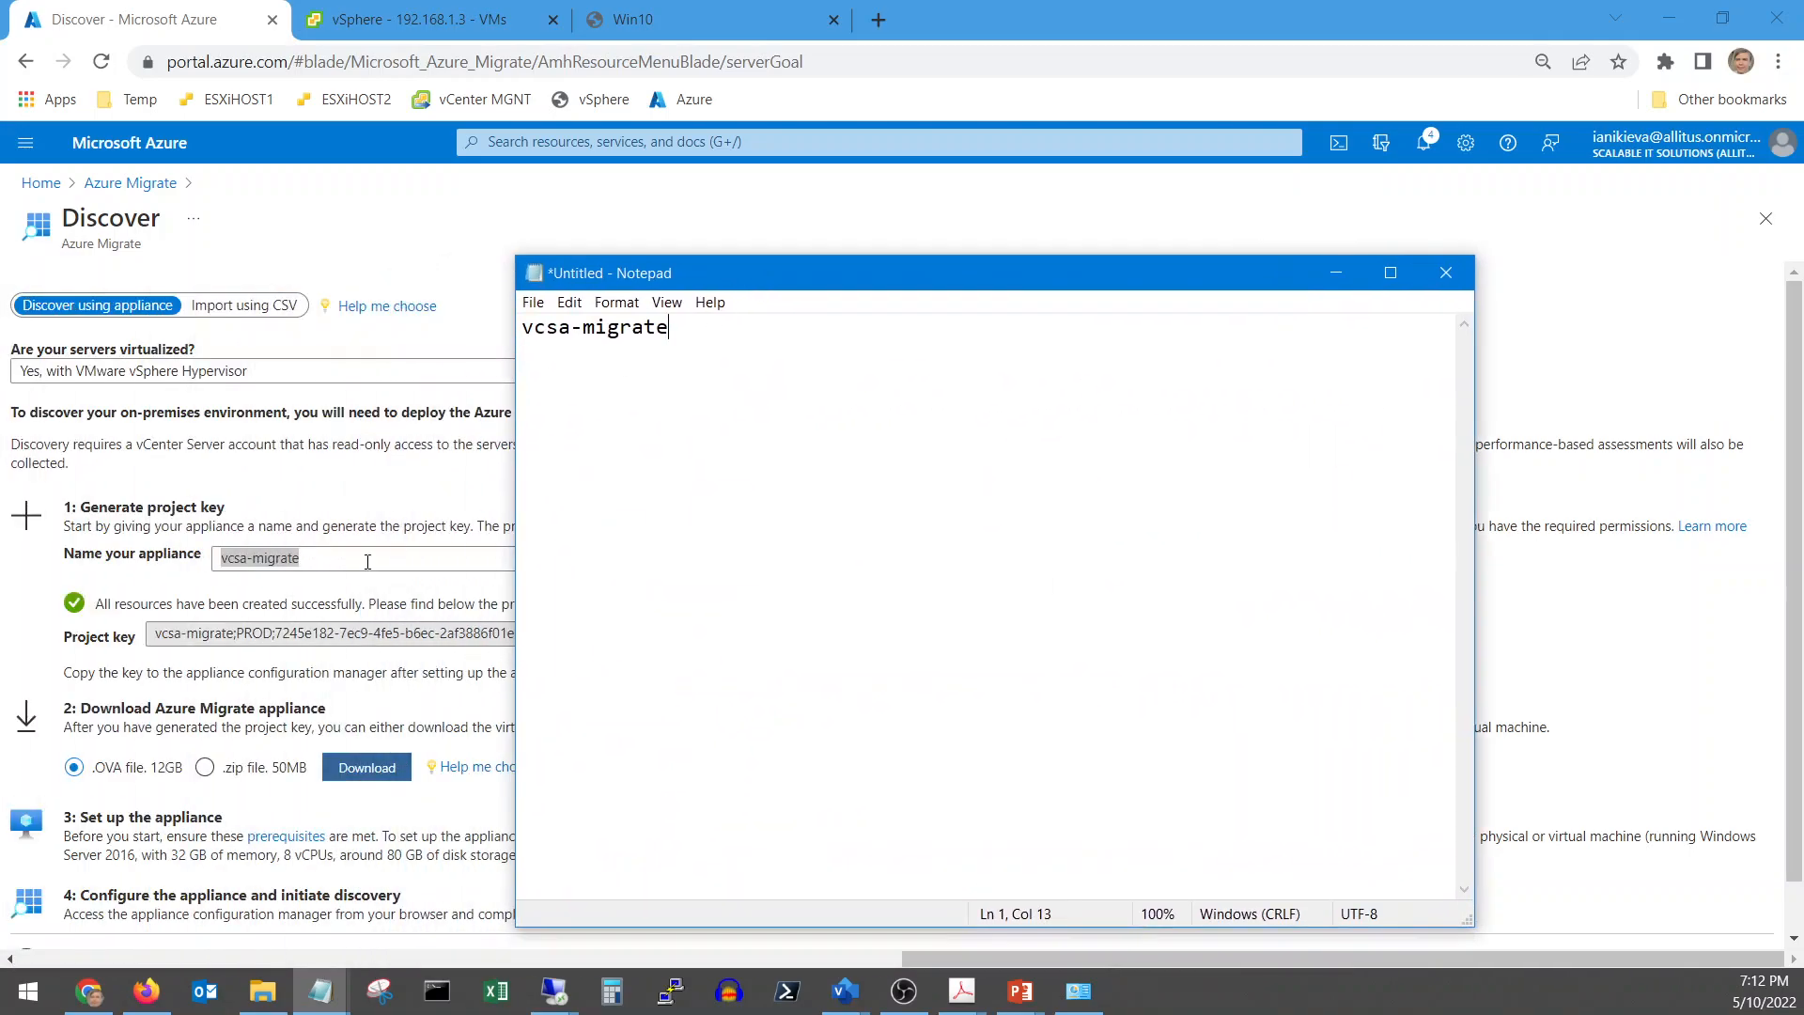
Copy the Azure Migrate project key into Notepad and go back to the vSphere Client
{"action": "left_click", "coordinate": [351, 606]}
{"action": "left_click", "coordinate": [805, 635]}
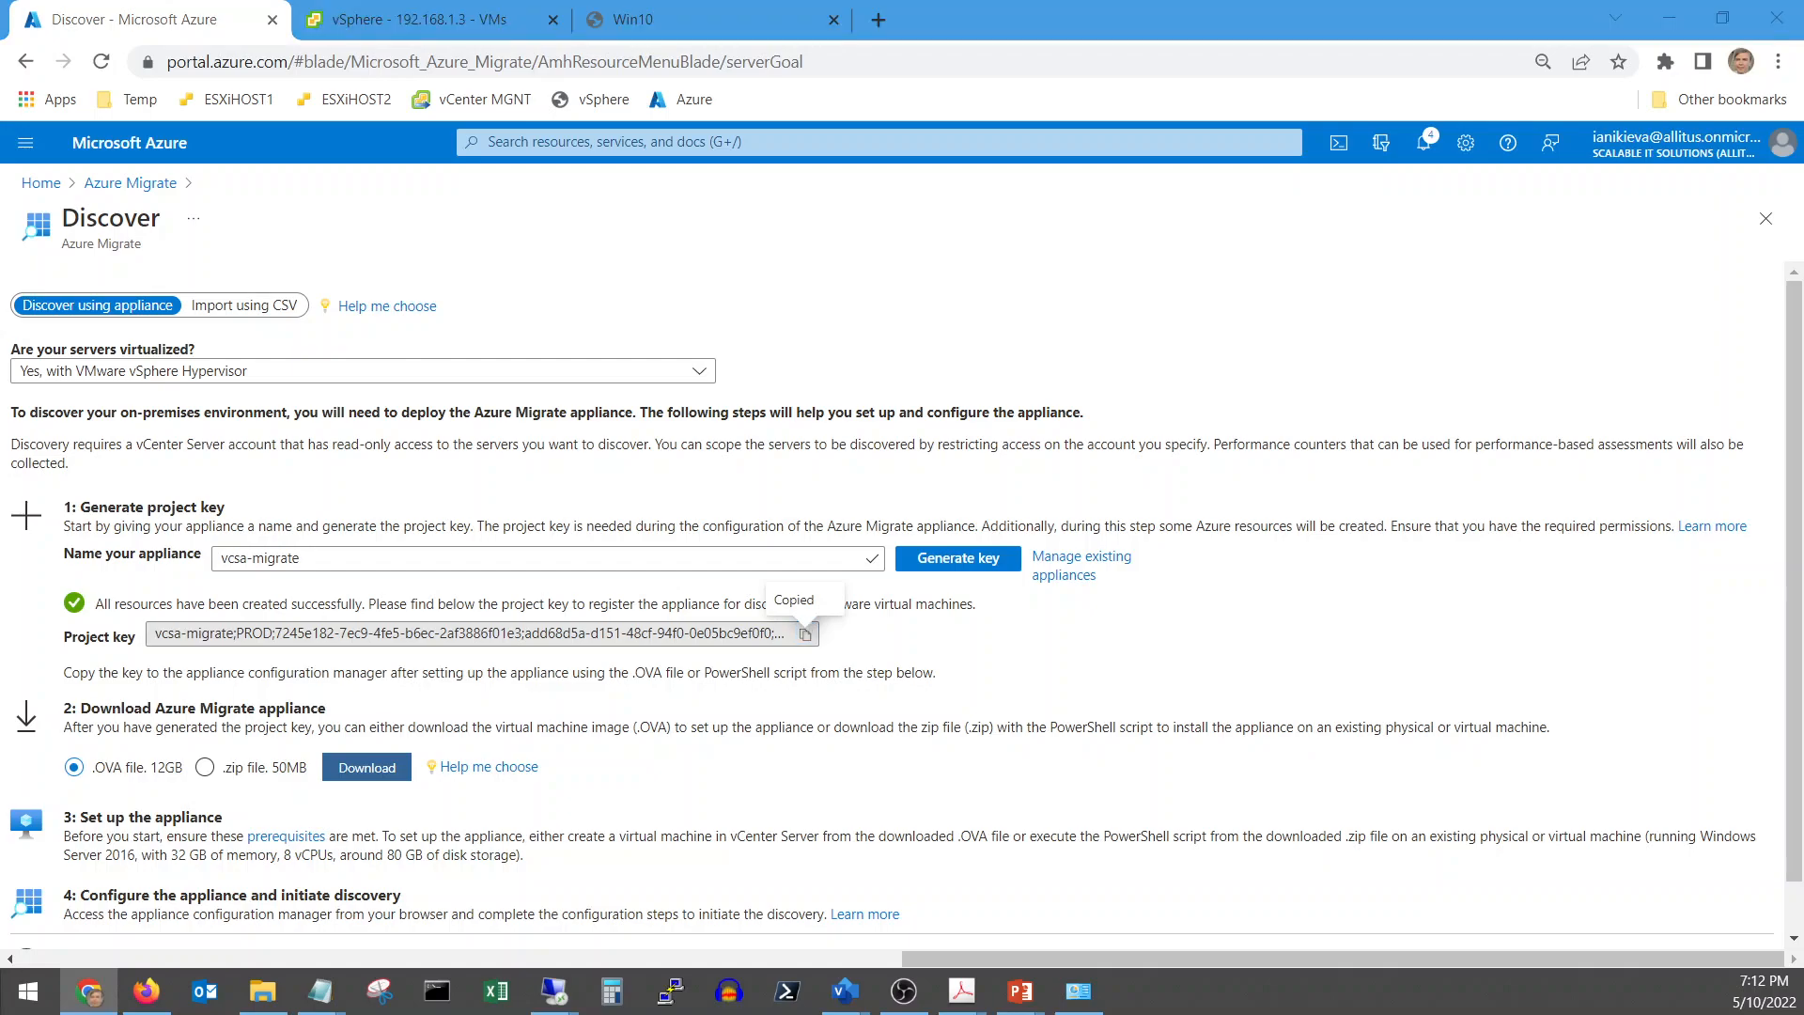
{"action": "key", "text": "alt+Tab"}
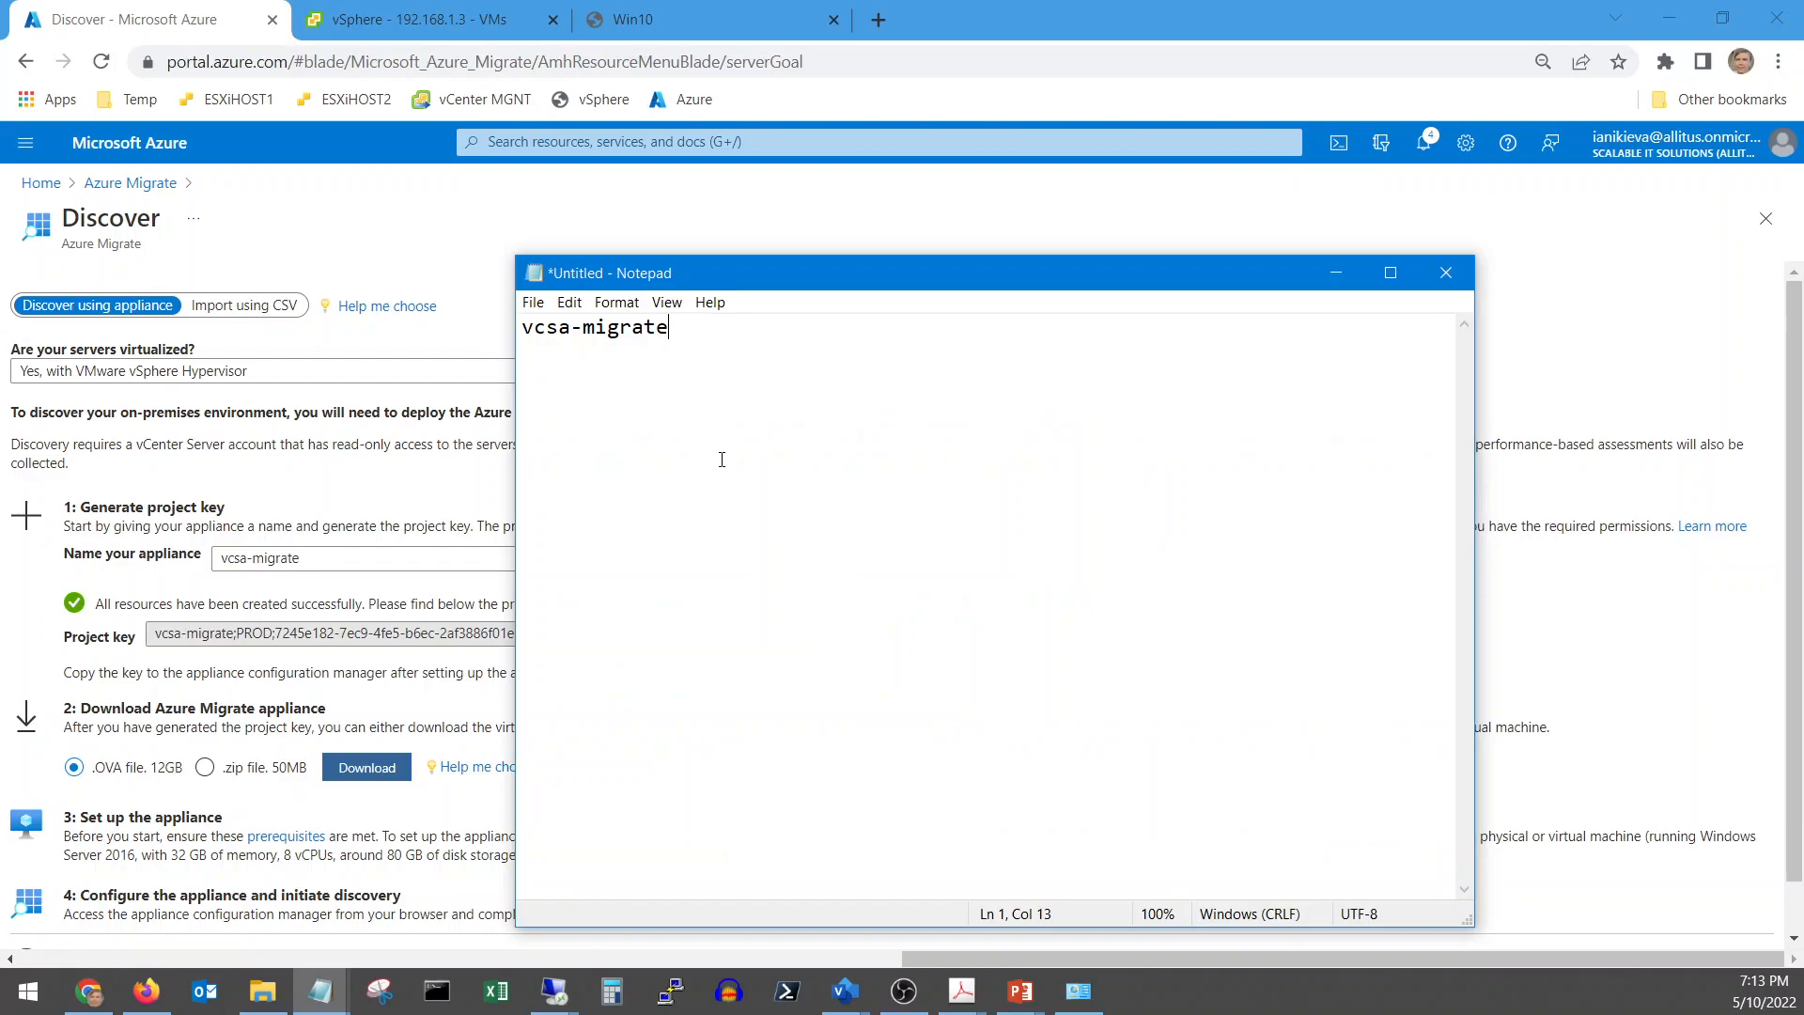
{"action": "key", "text": "ctrl+v"}
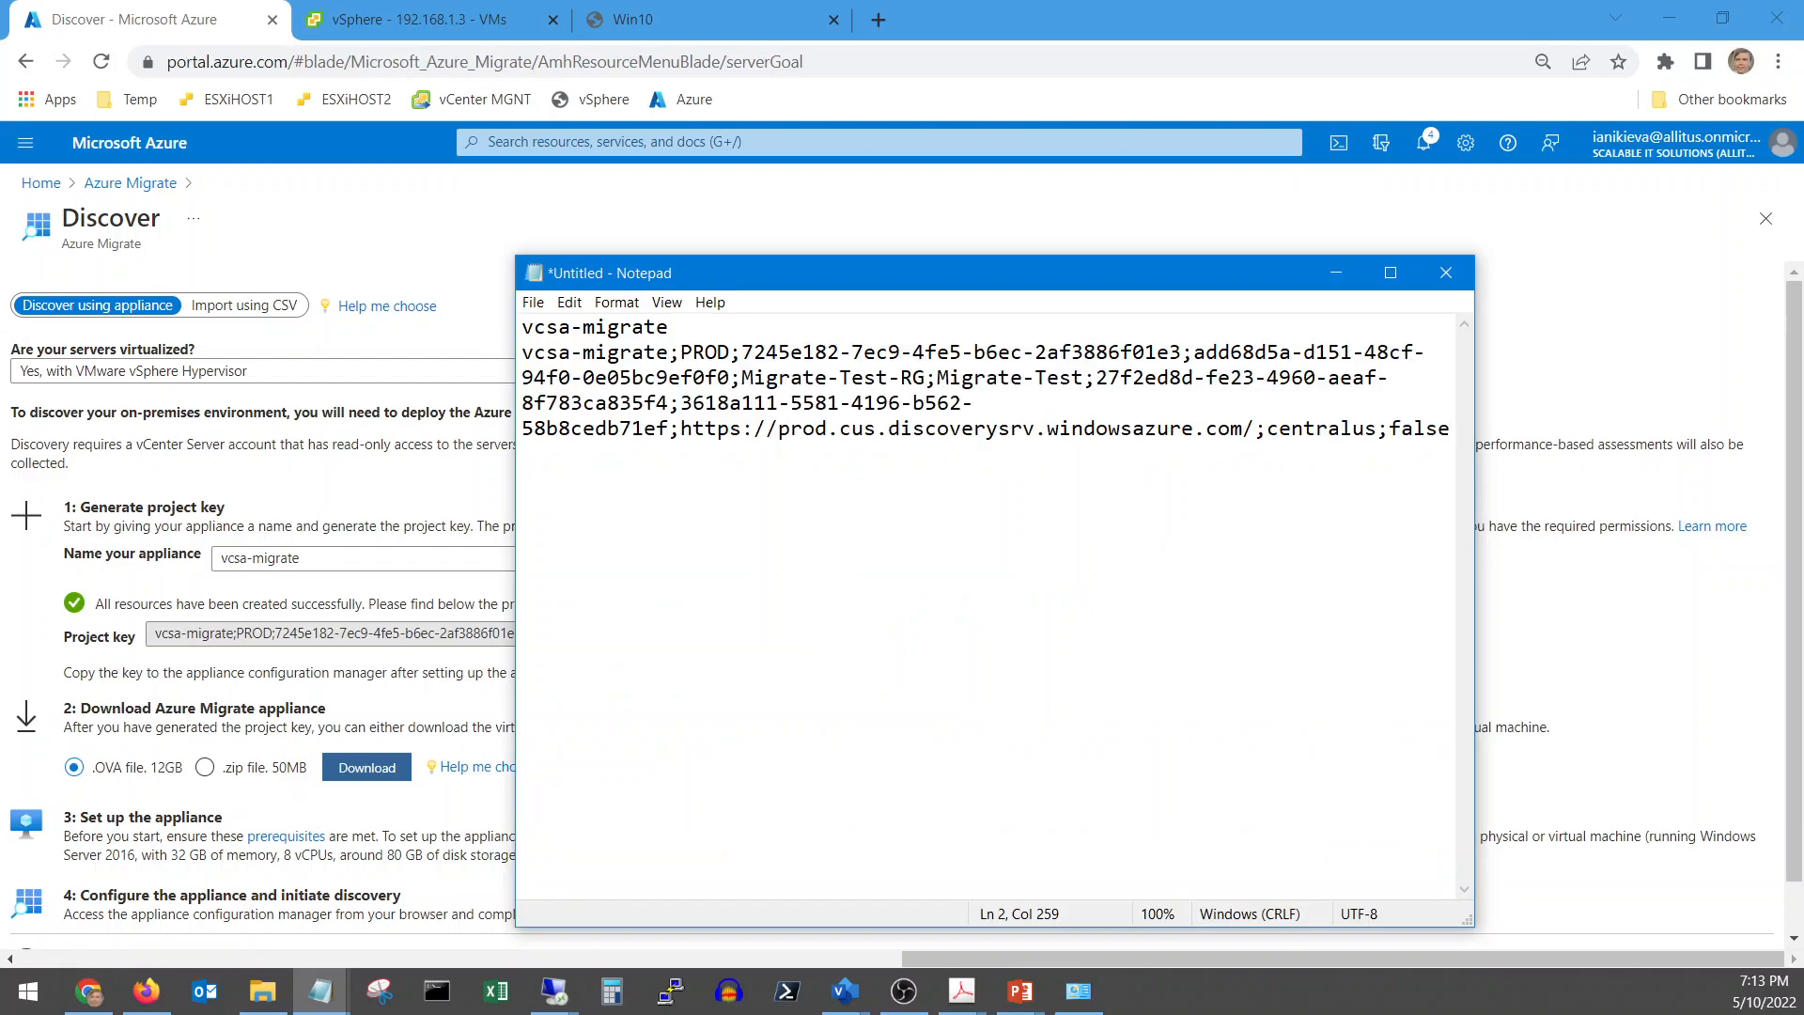
{"action": "left_click", "coordinate": [1335, 273]}
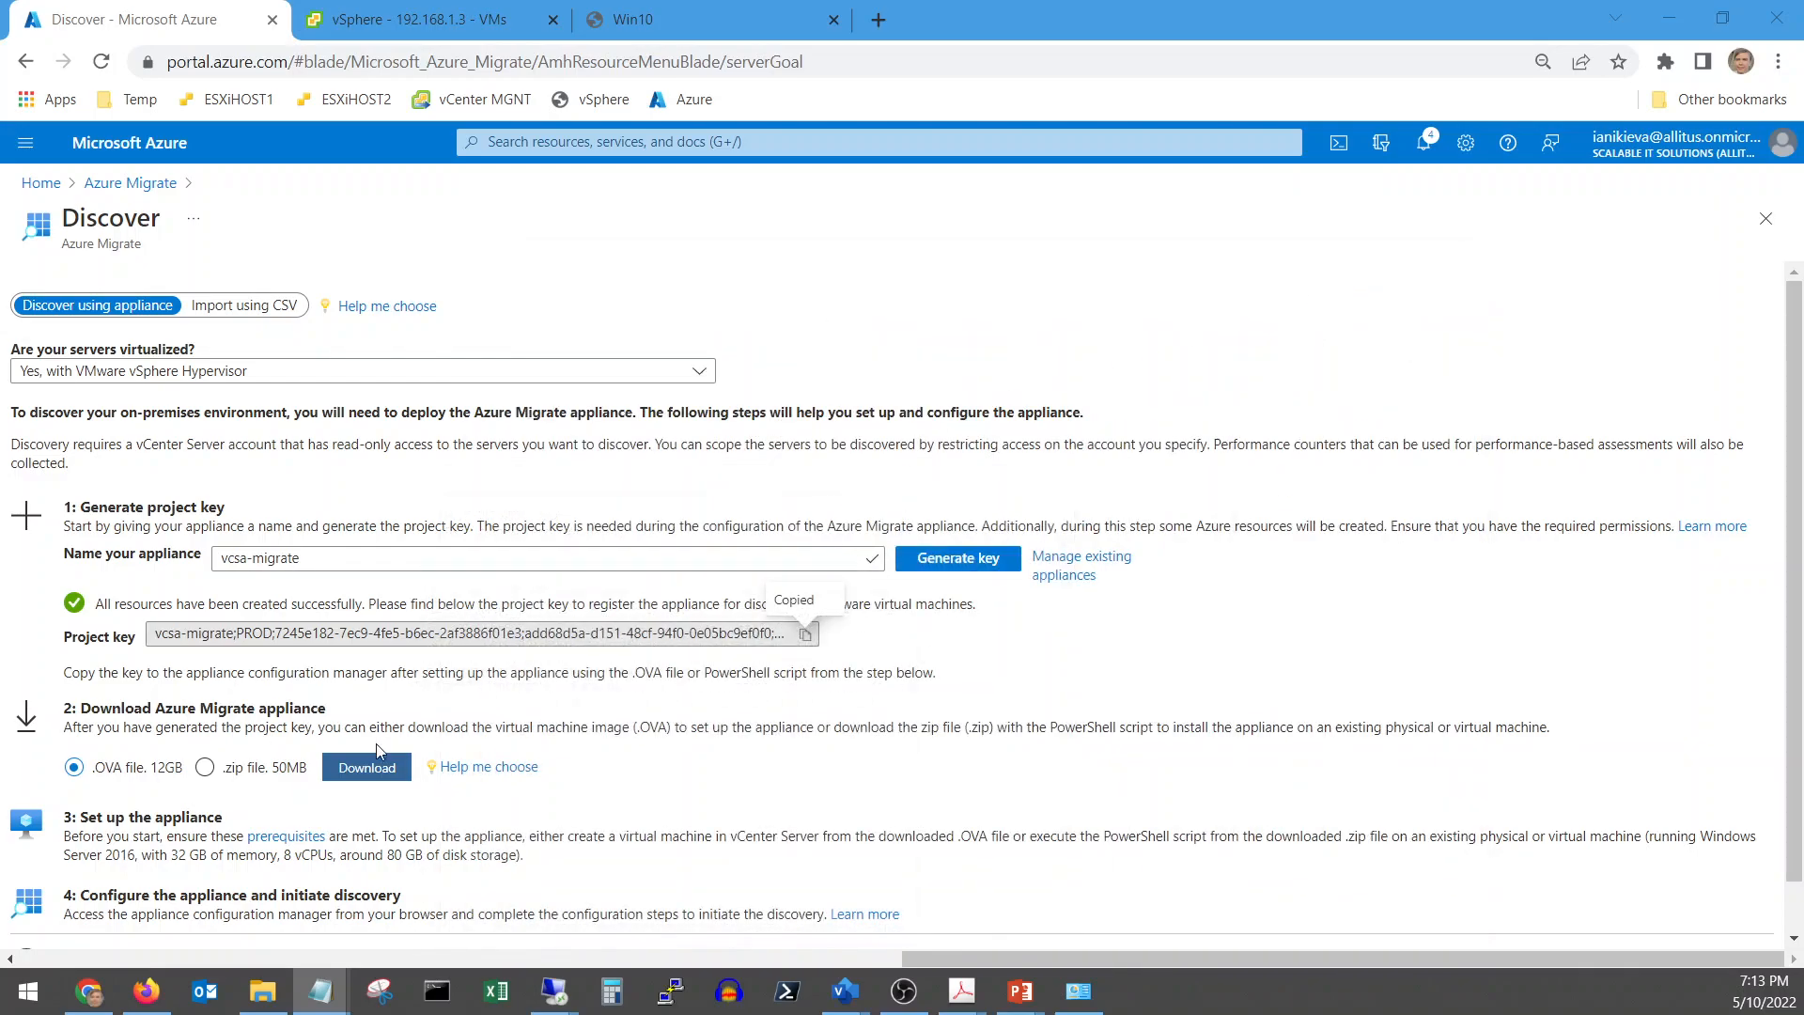
{"action": "scroll", "coordinate": [514, 796], "scroll_direction": "down", "scroll_amount": 1}
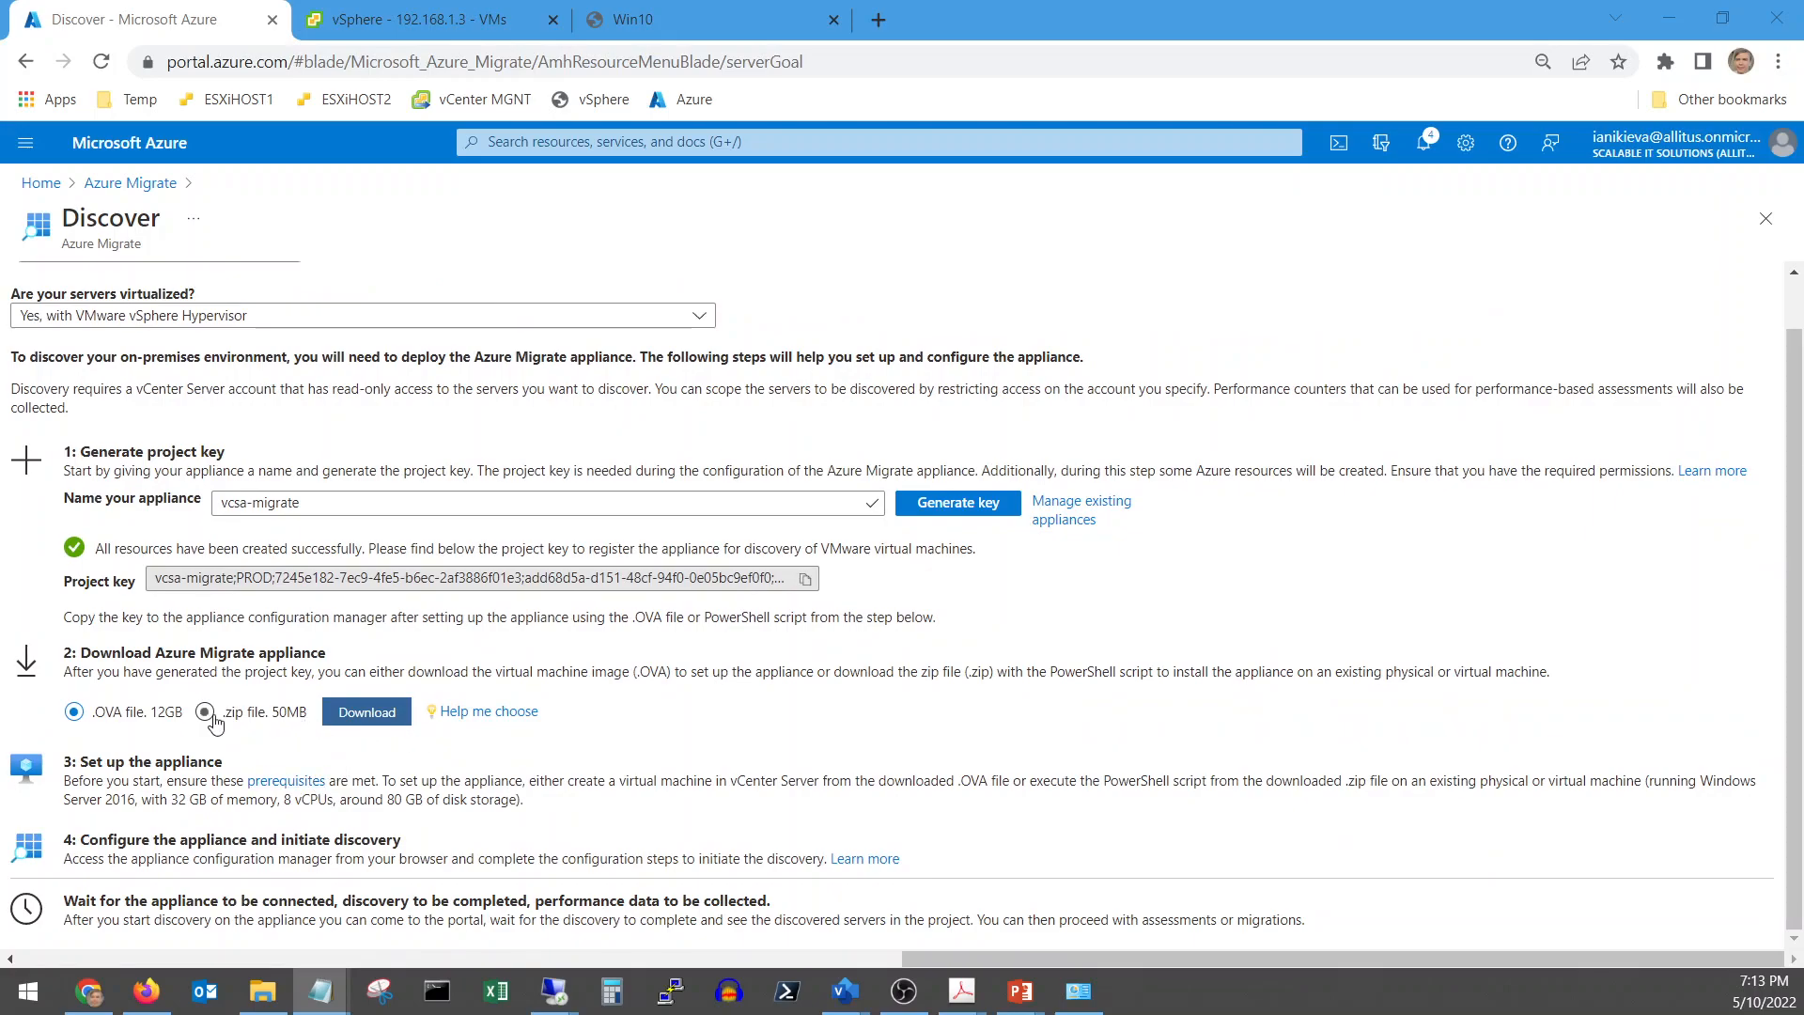
{"action": "left_click", "coordinate": [458, 21]}
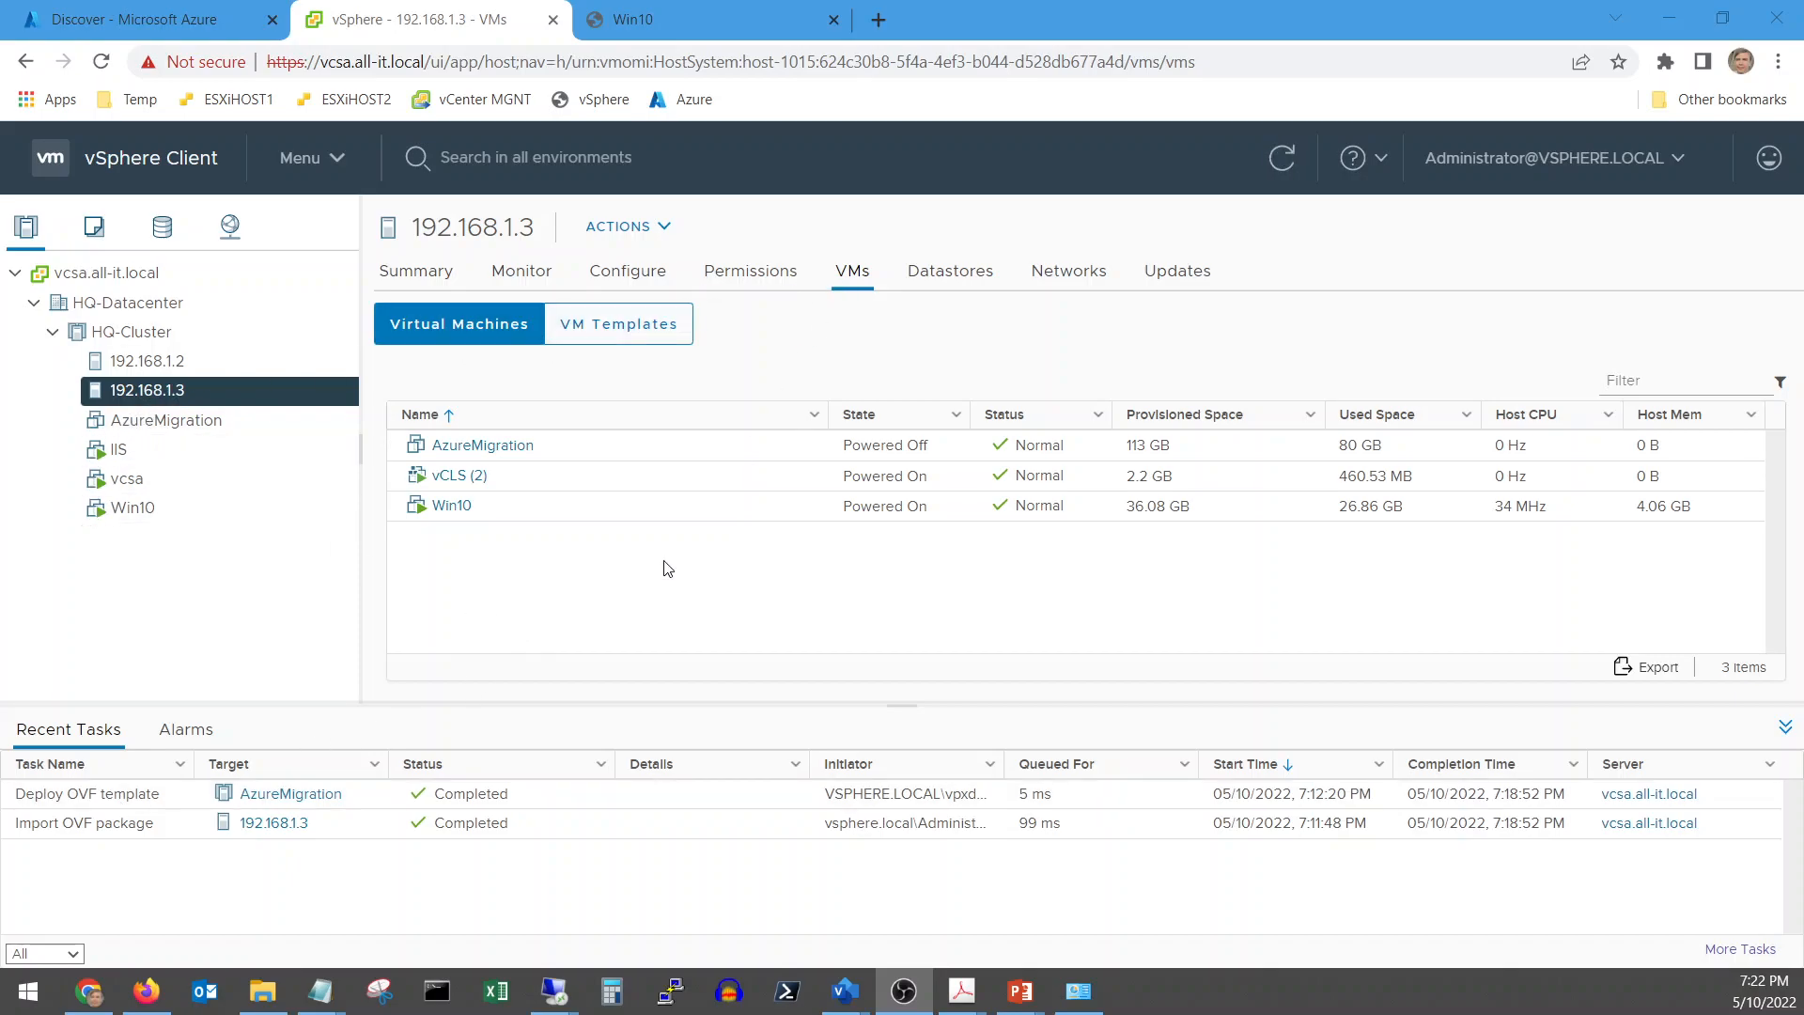
Power on the AzureMigration VM and relaunch its web console until it connects
{"action": "left_click", "coordinate": [481, 447]}
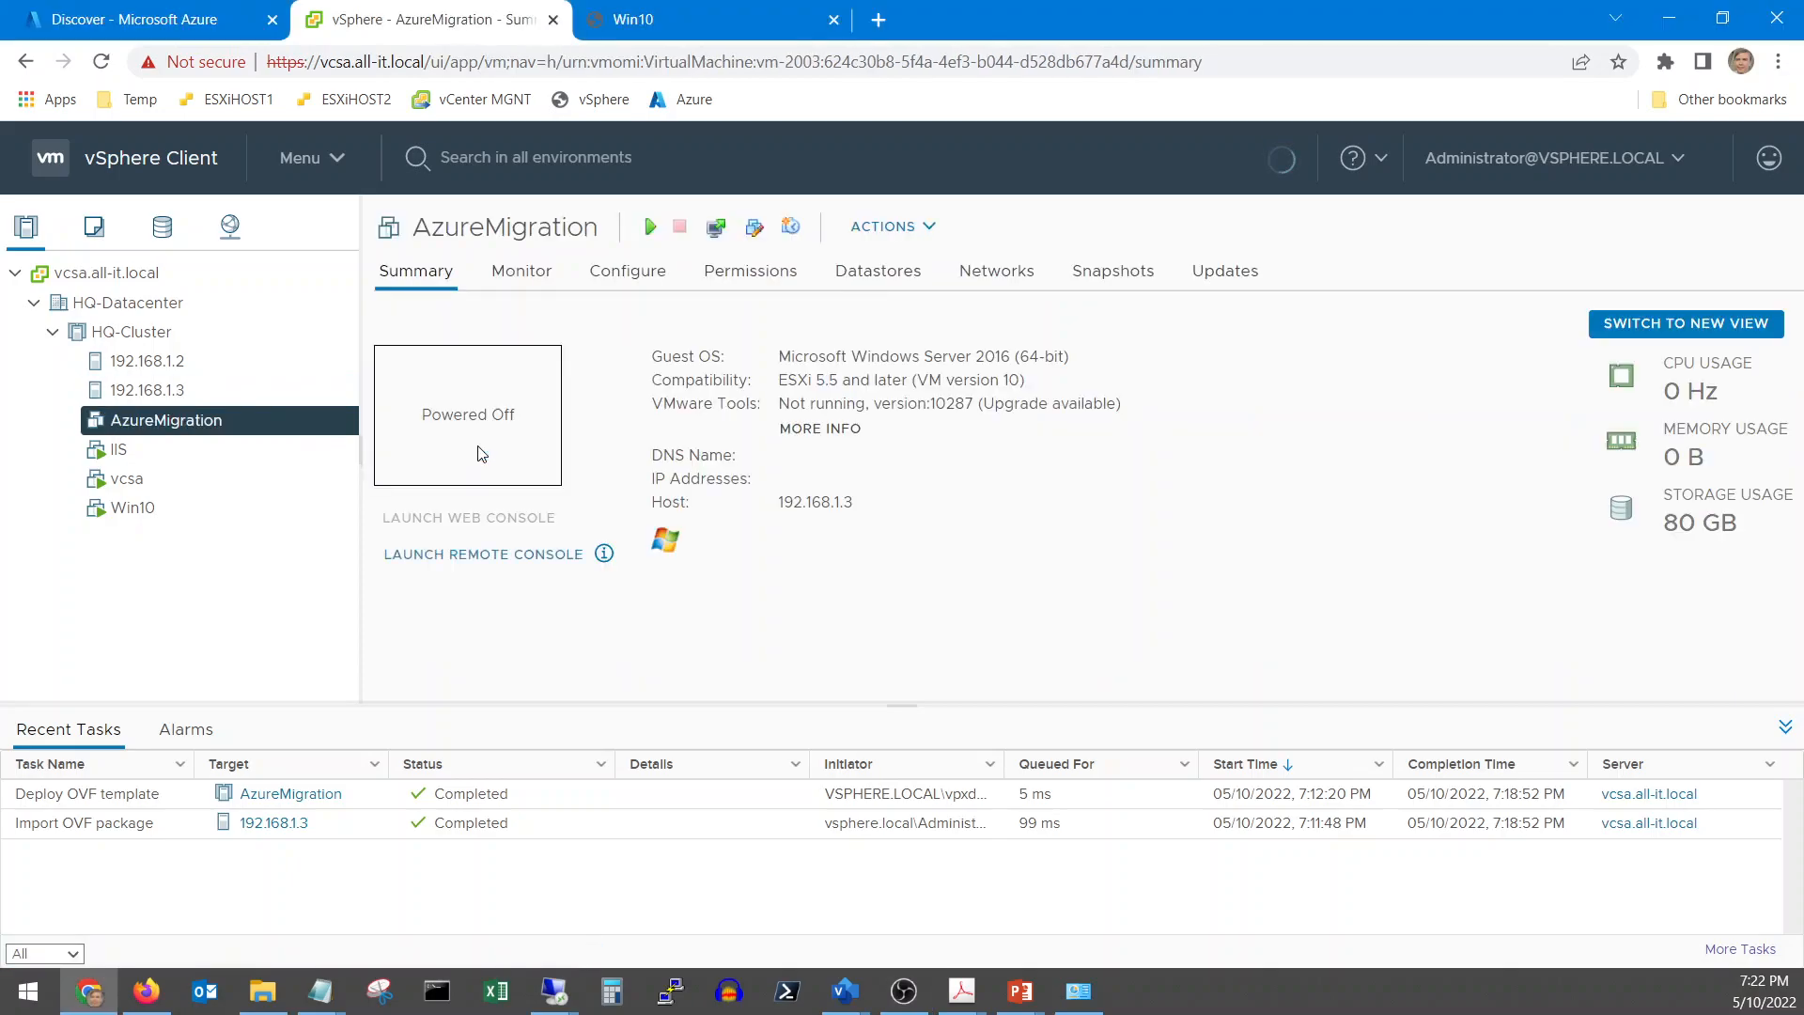
{"action": "left_click", "coordinate": [648, 227]}
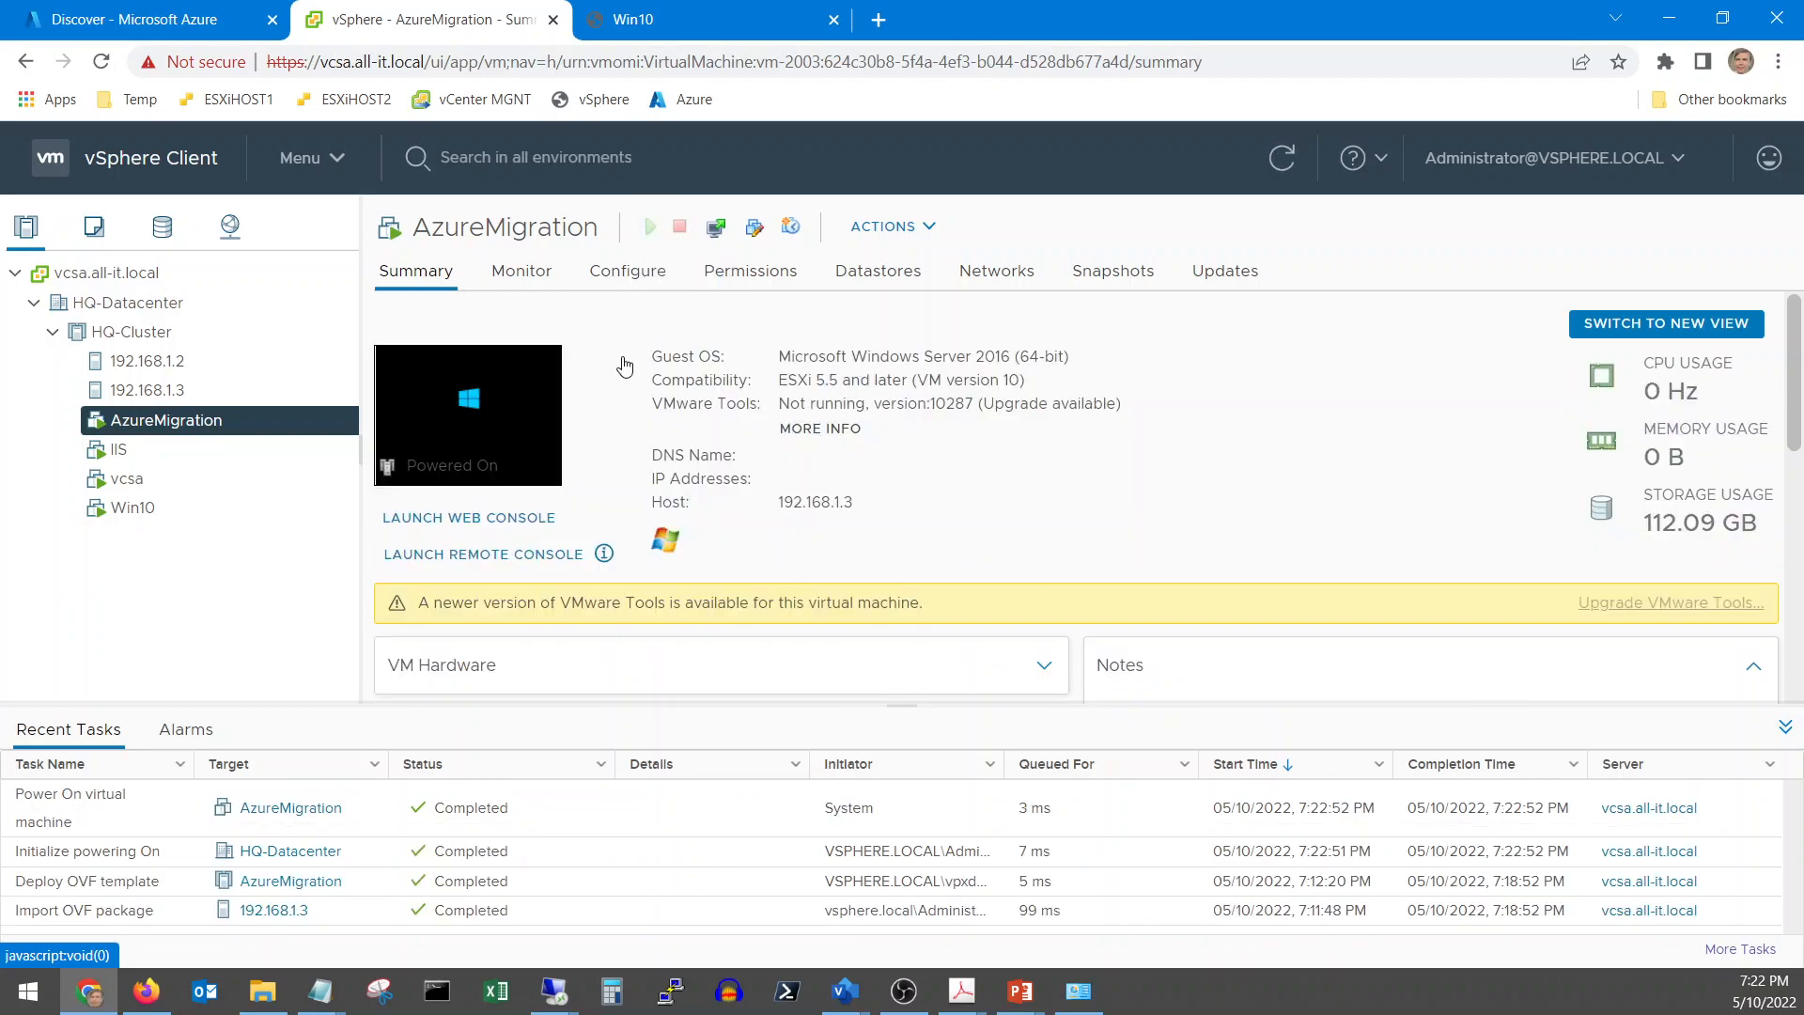
{"action": "left_click", "coordinate": [716, 226]}
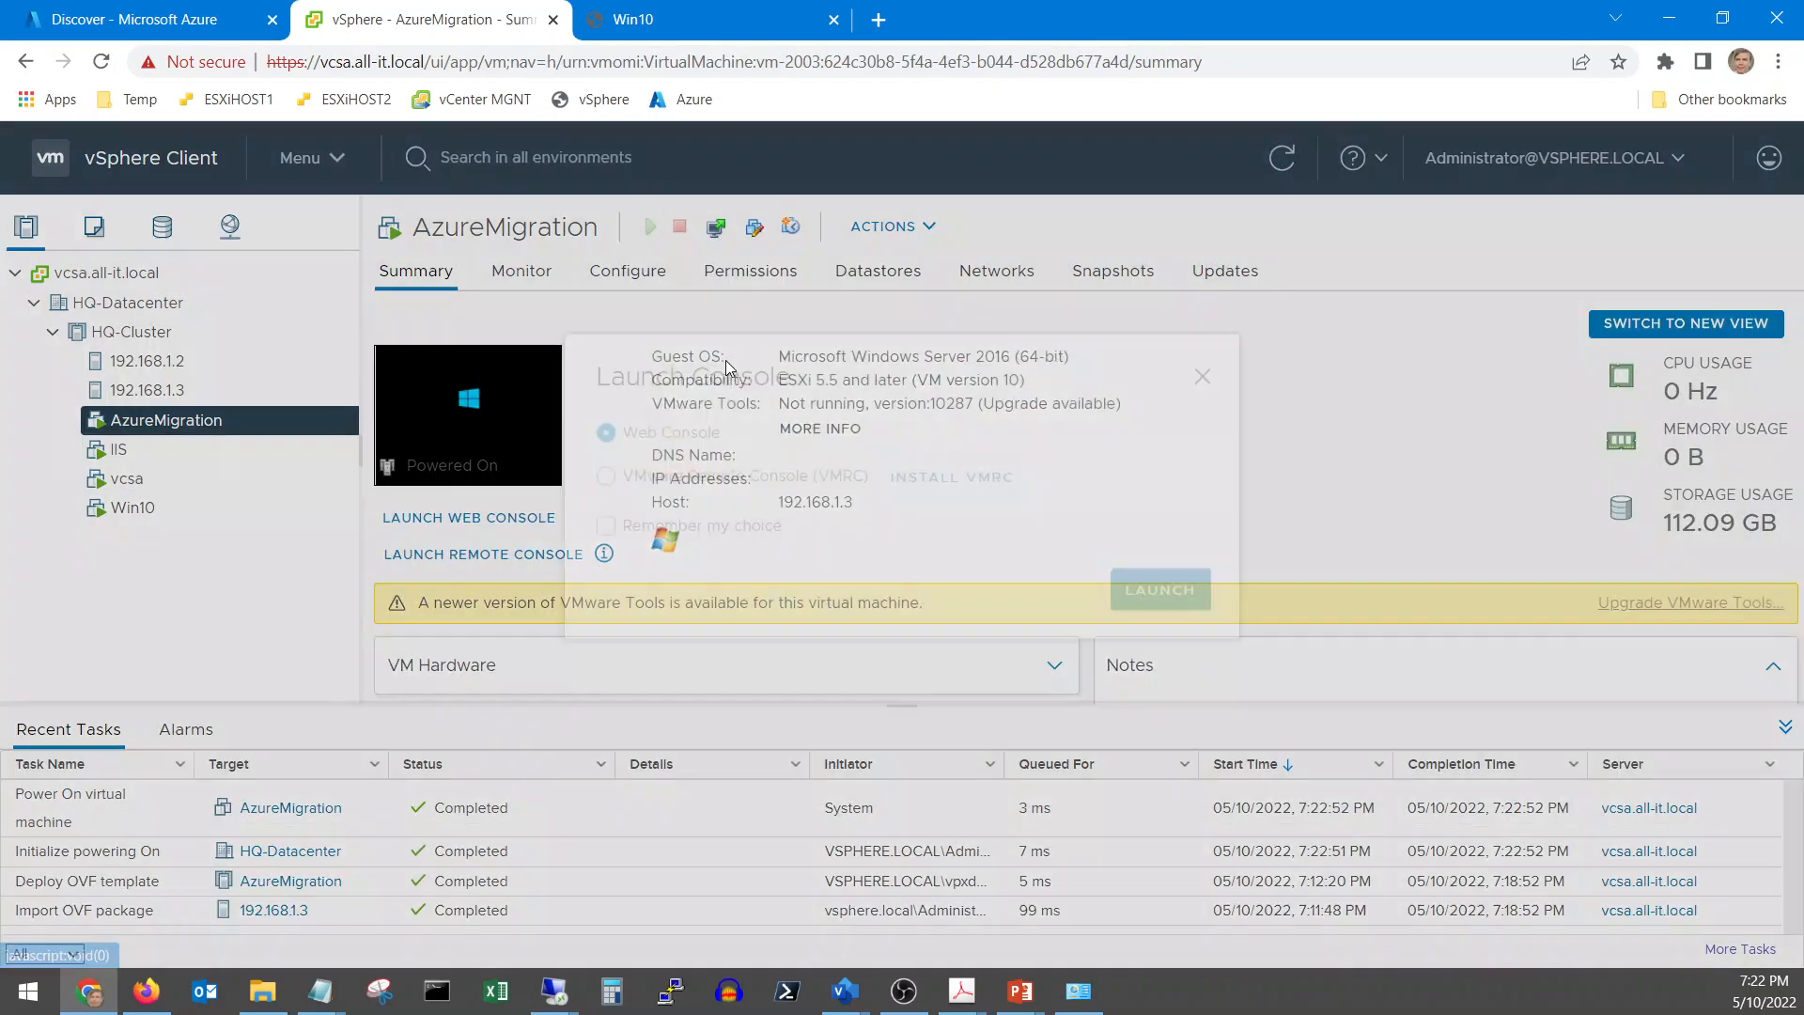
{"action": "left_click", "coordinate": [1130, 656]}
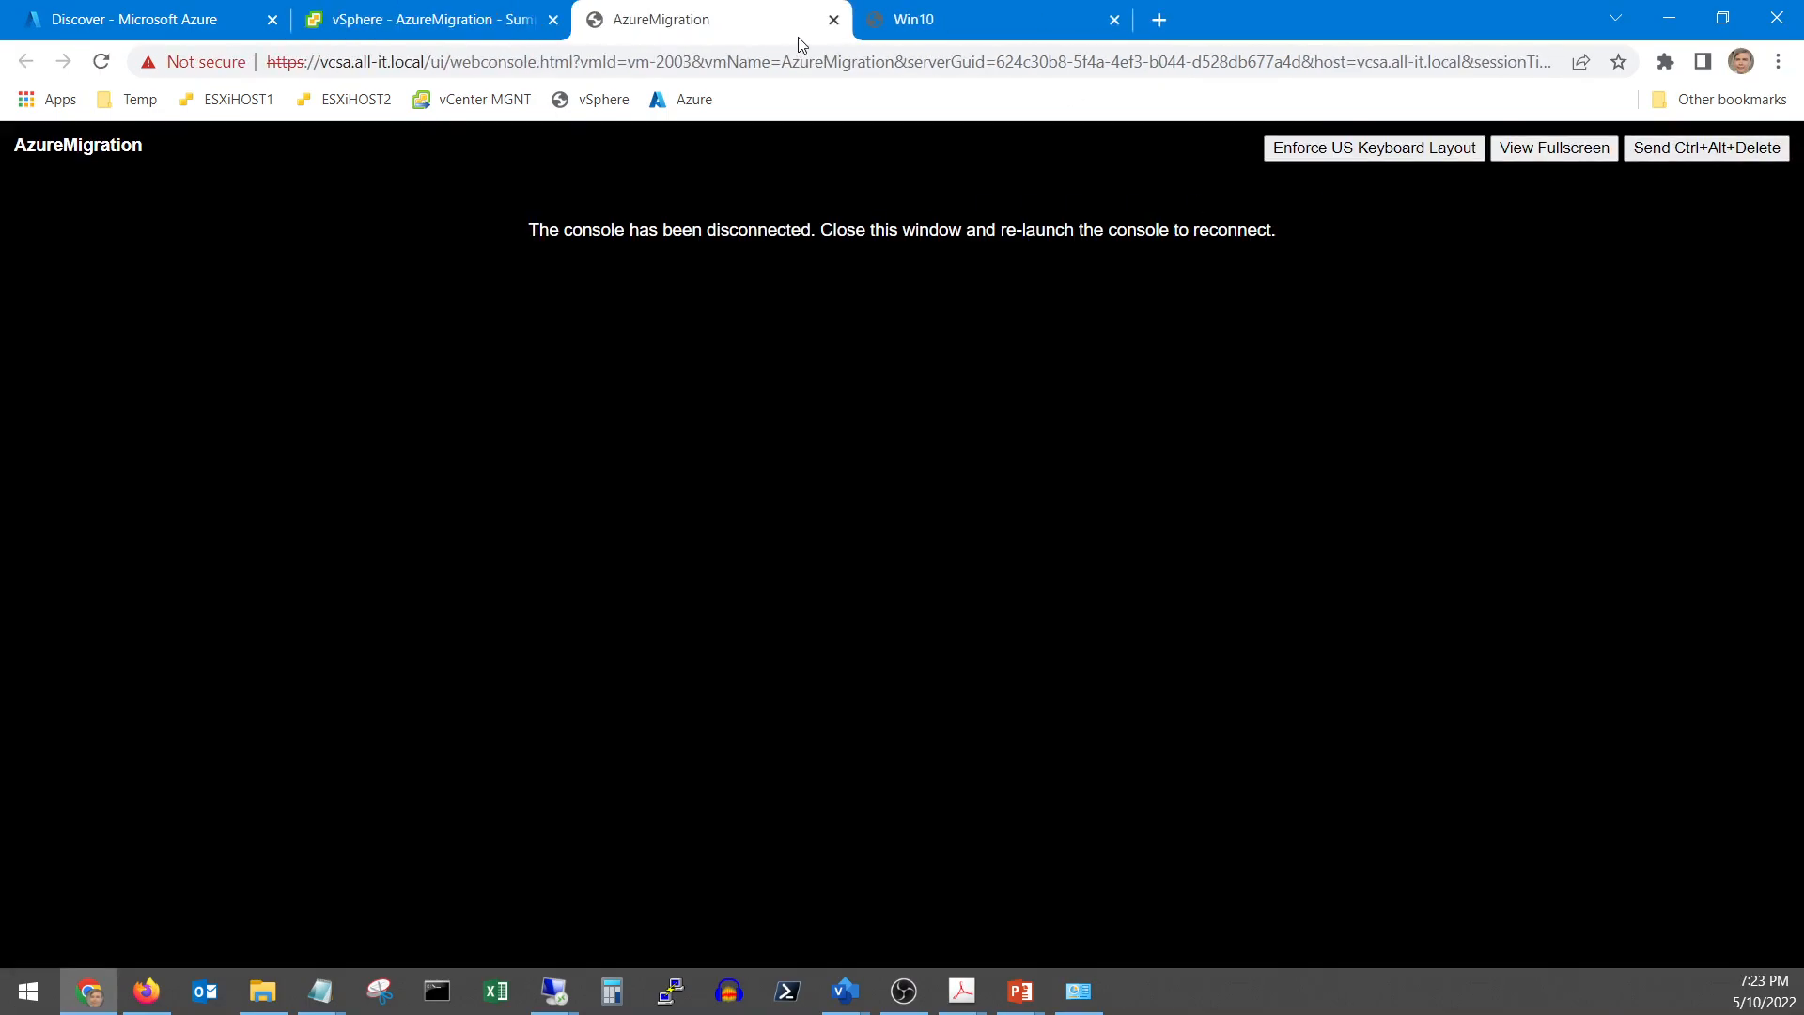
{"action": "left_click", "coordinate": [834, 20]}
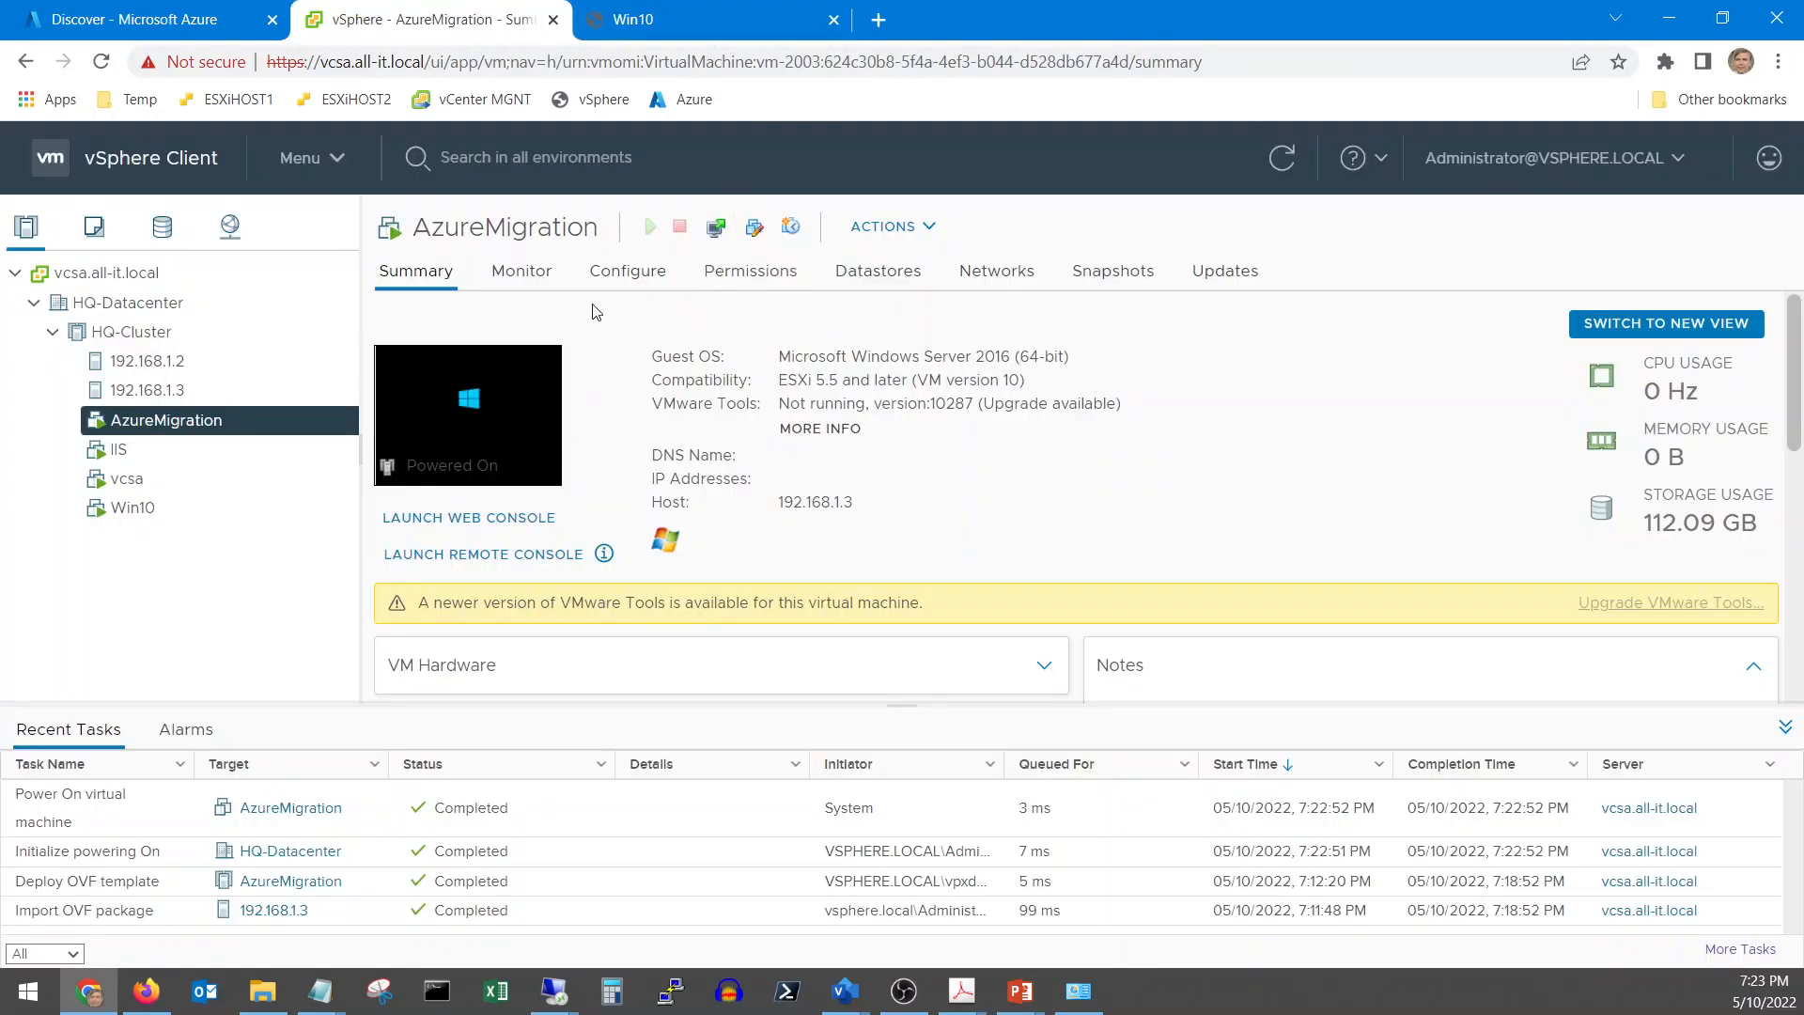
{"action": "left_click", "coordinate": [716, 226]}
{"action": "left_click", "coordinate": [1133, 646]}
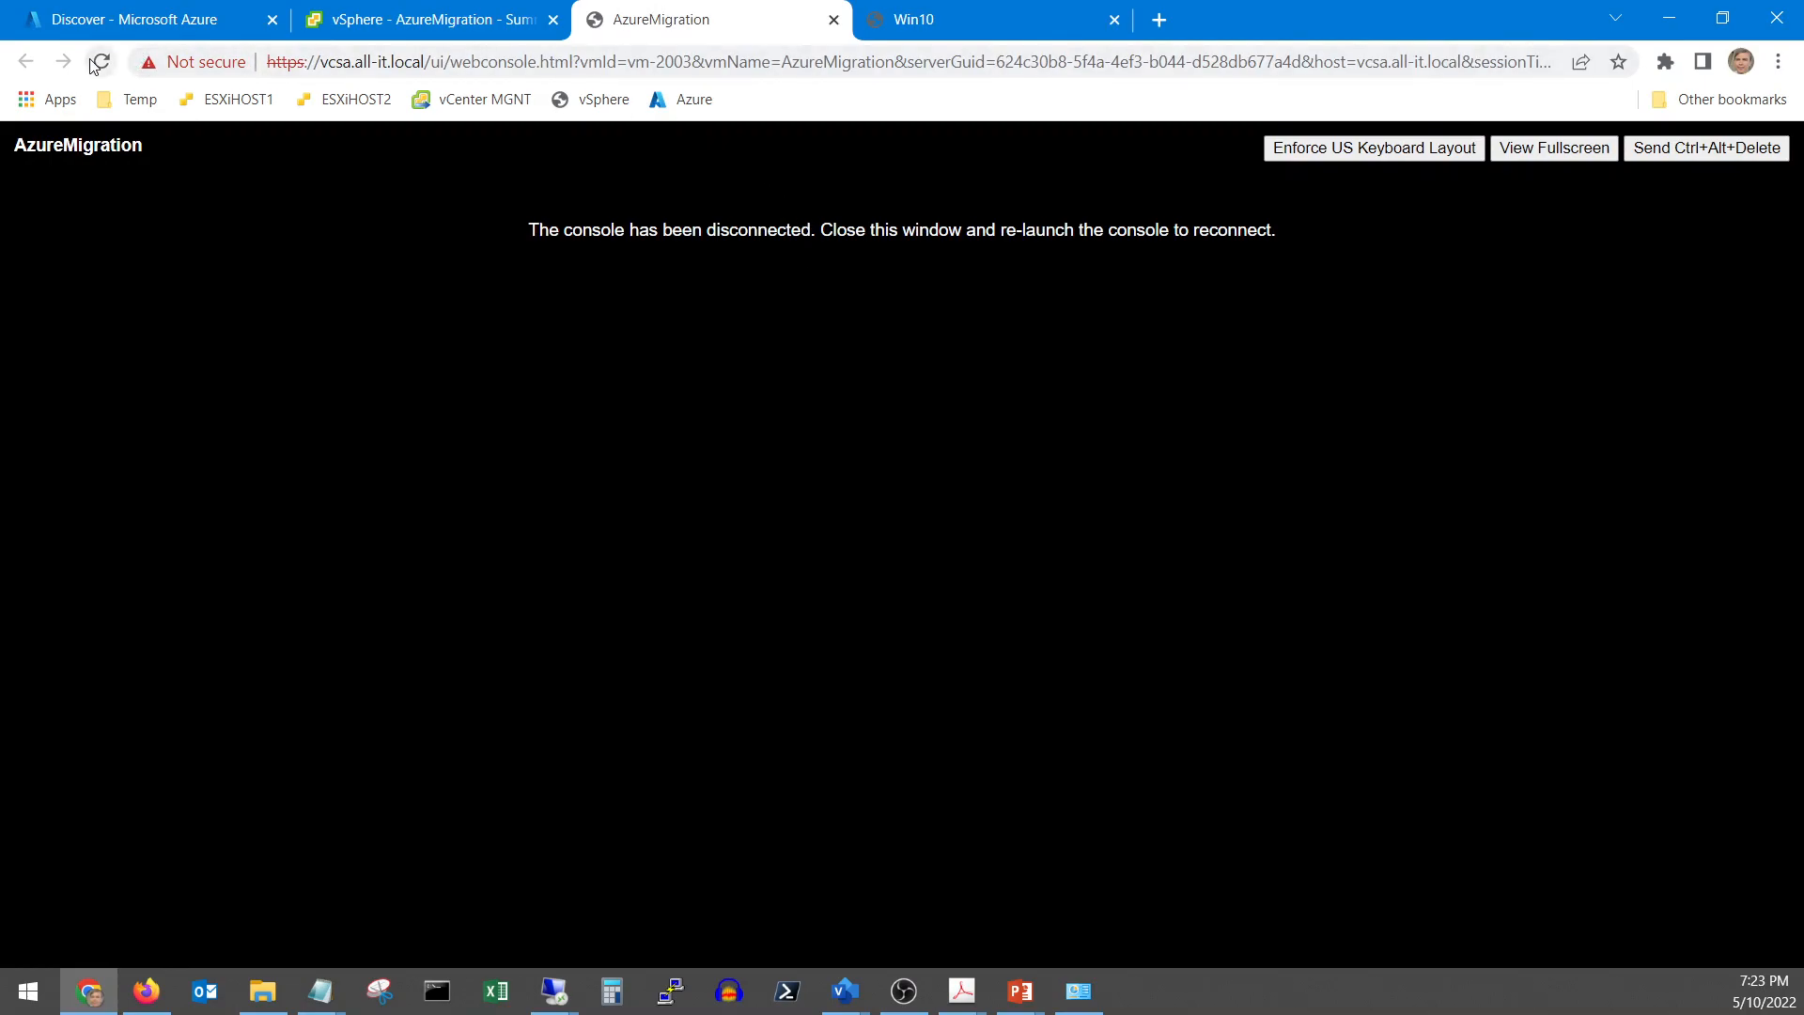
{"action": "left_click", "coordinate": [833, 19]}
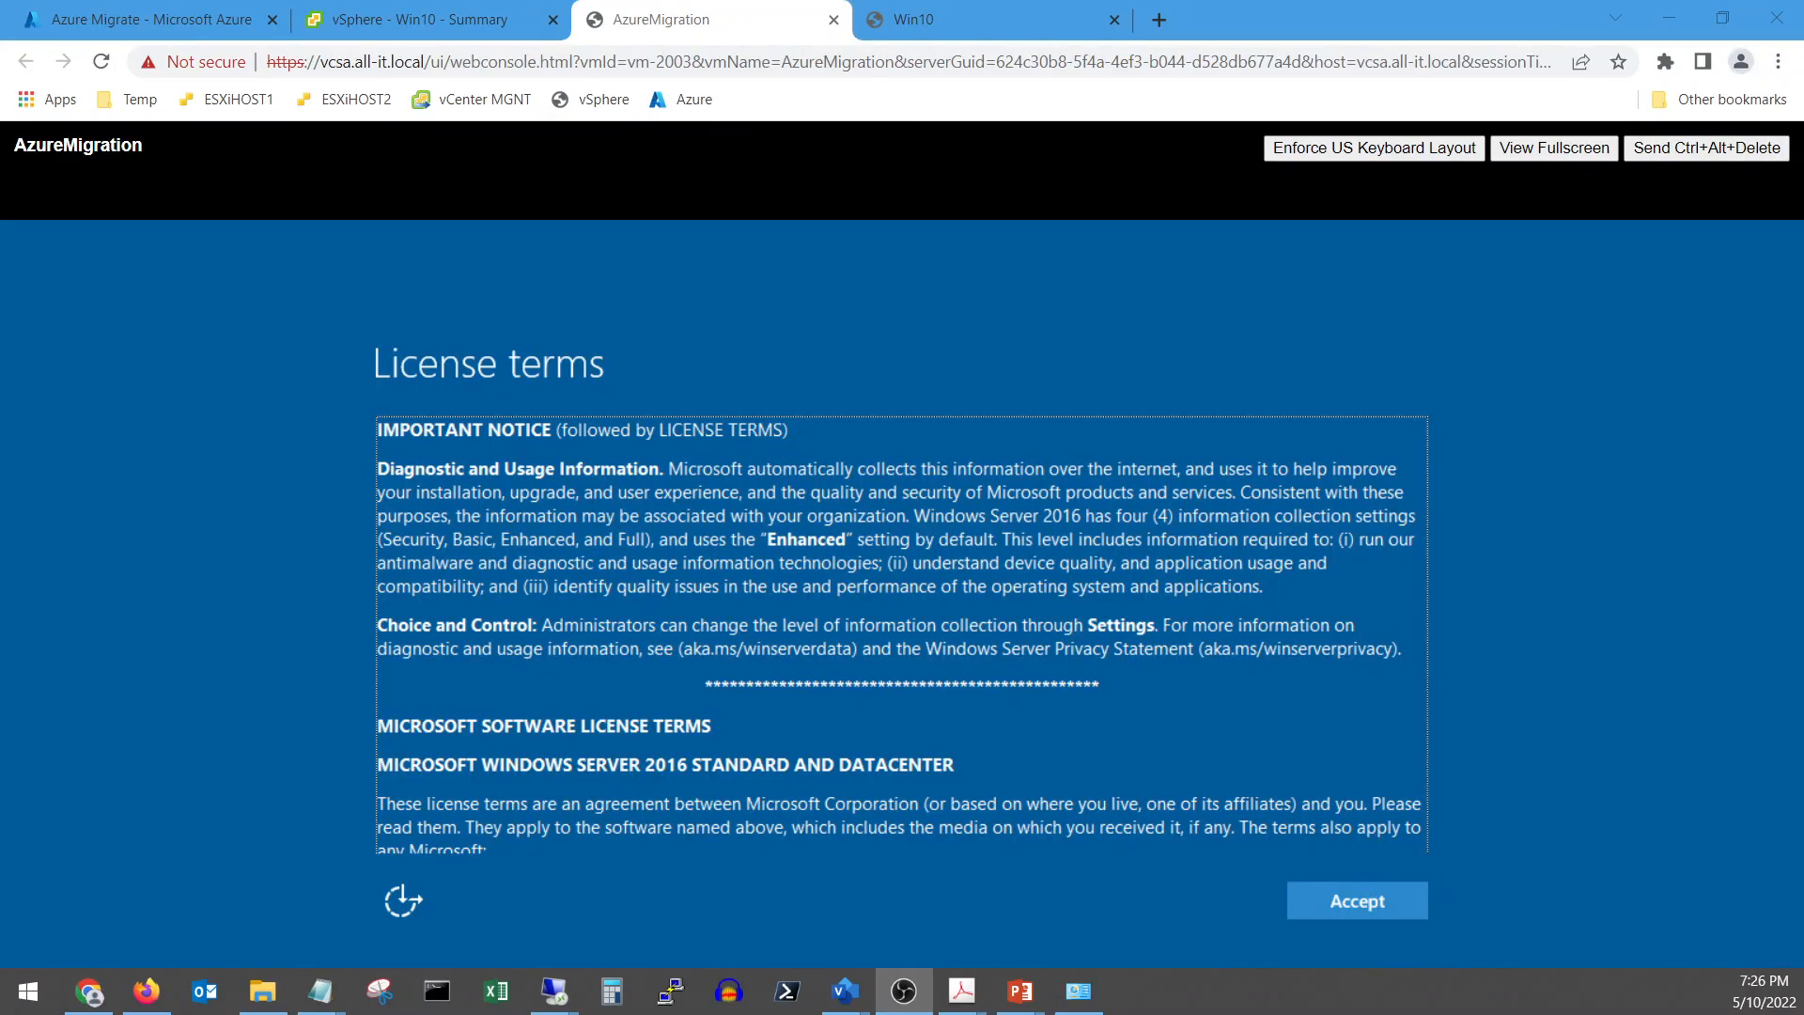
Accept the Windows Server license terms and set the built-in Administrator password
{"action": "left_click", "coordinate": [1117, 587]}
{"action": "left_click", "coordinate": [1329, 901]}
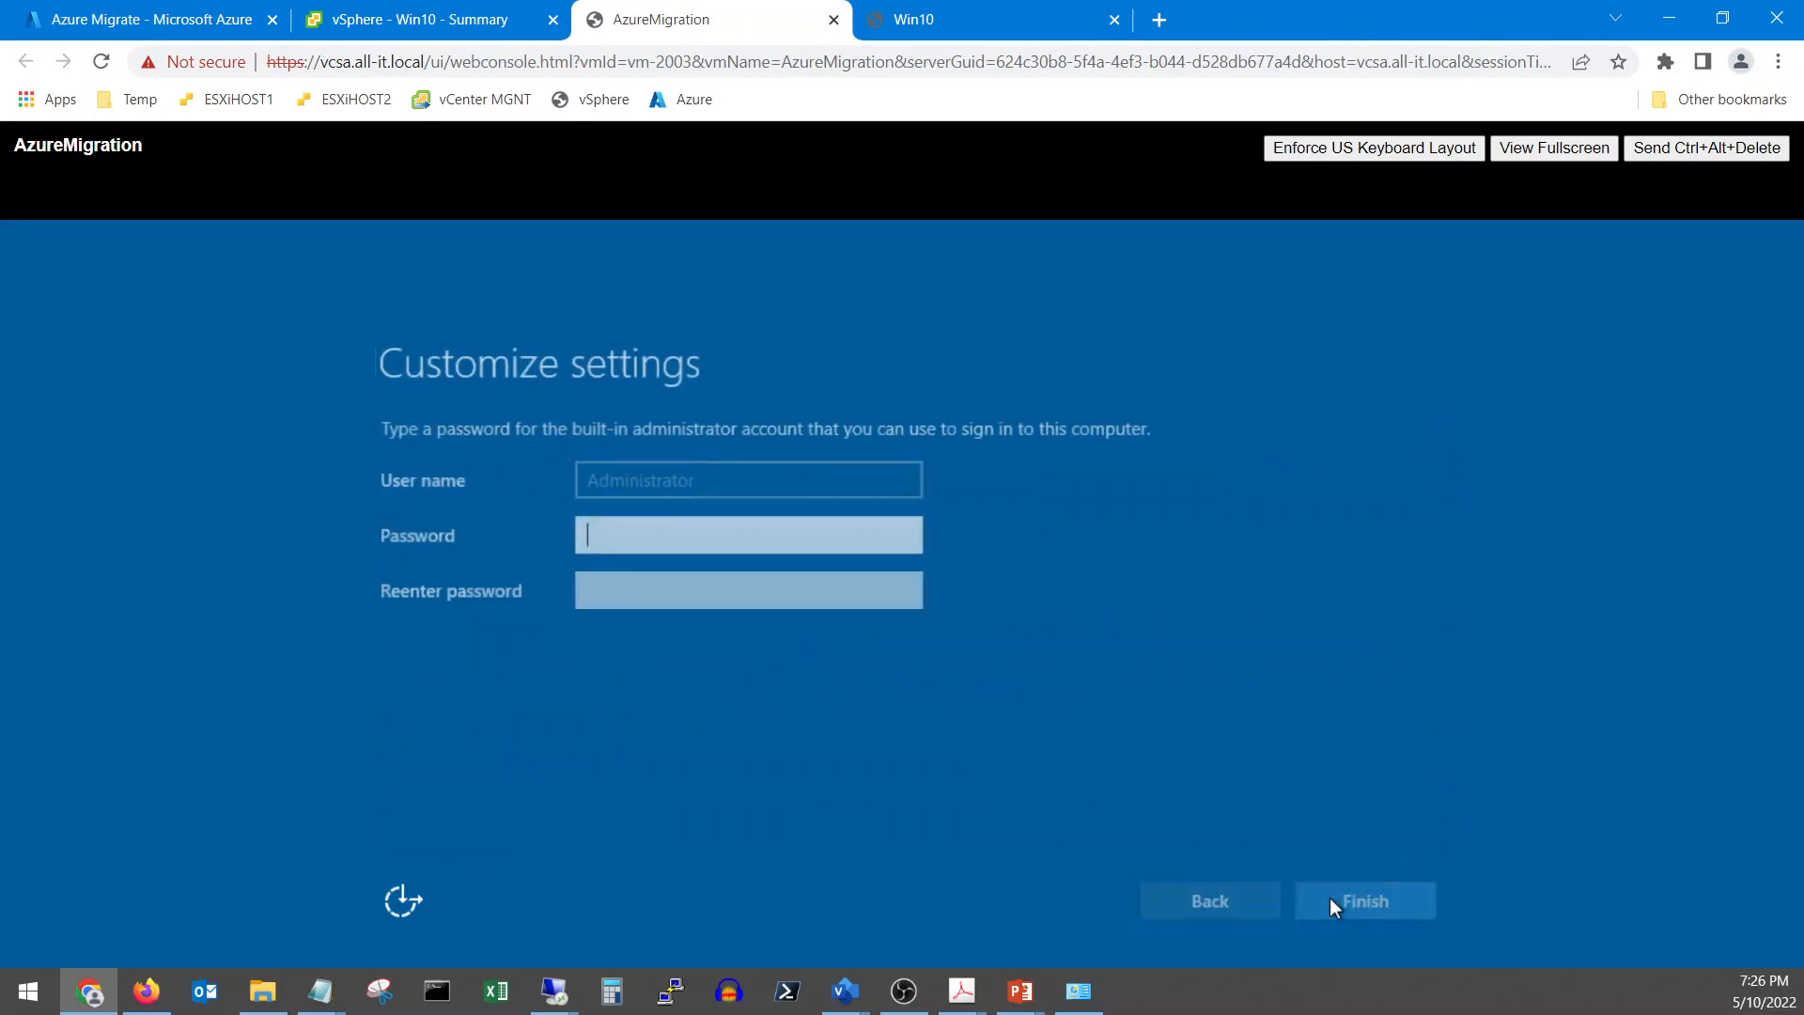
{"action": "type", "text": "•••••••••"}
{"action": "key", "text": "Tab"}
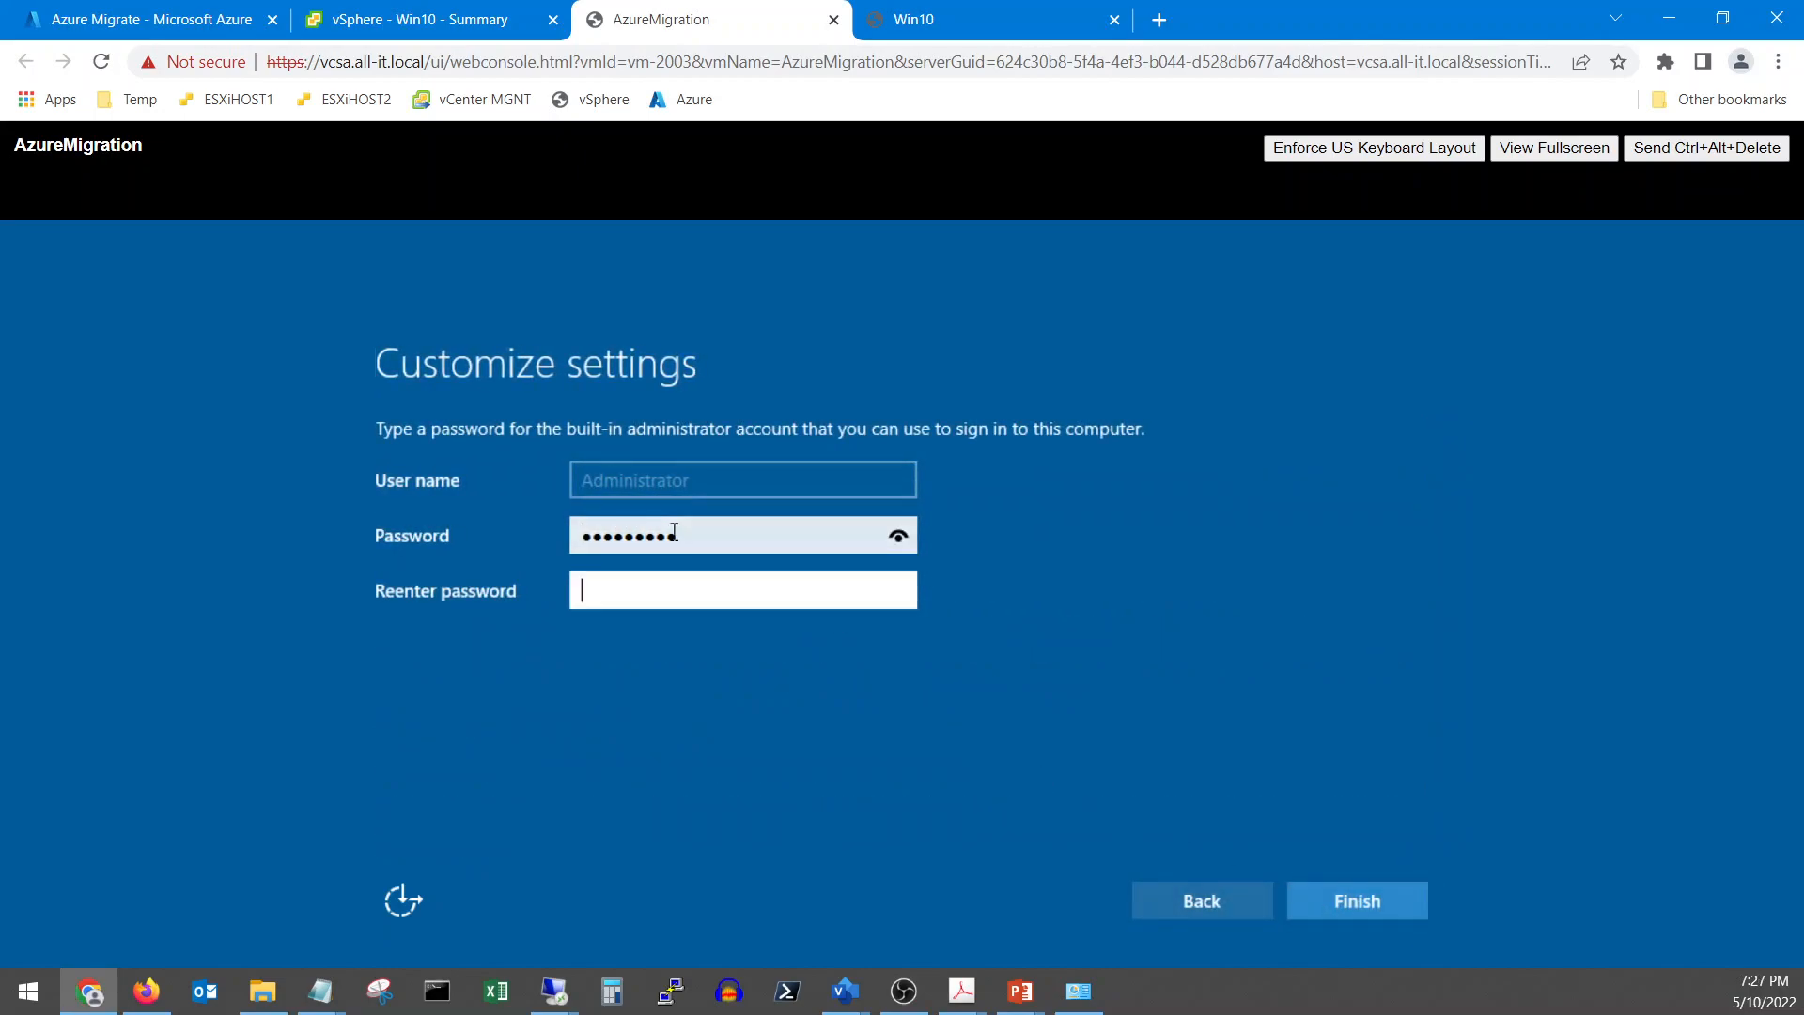
{"action": "type", "text": "••••••"}
{"action": "key", "text": "Return"}
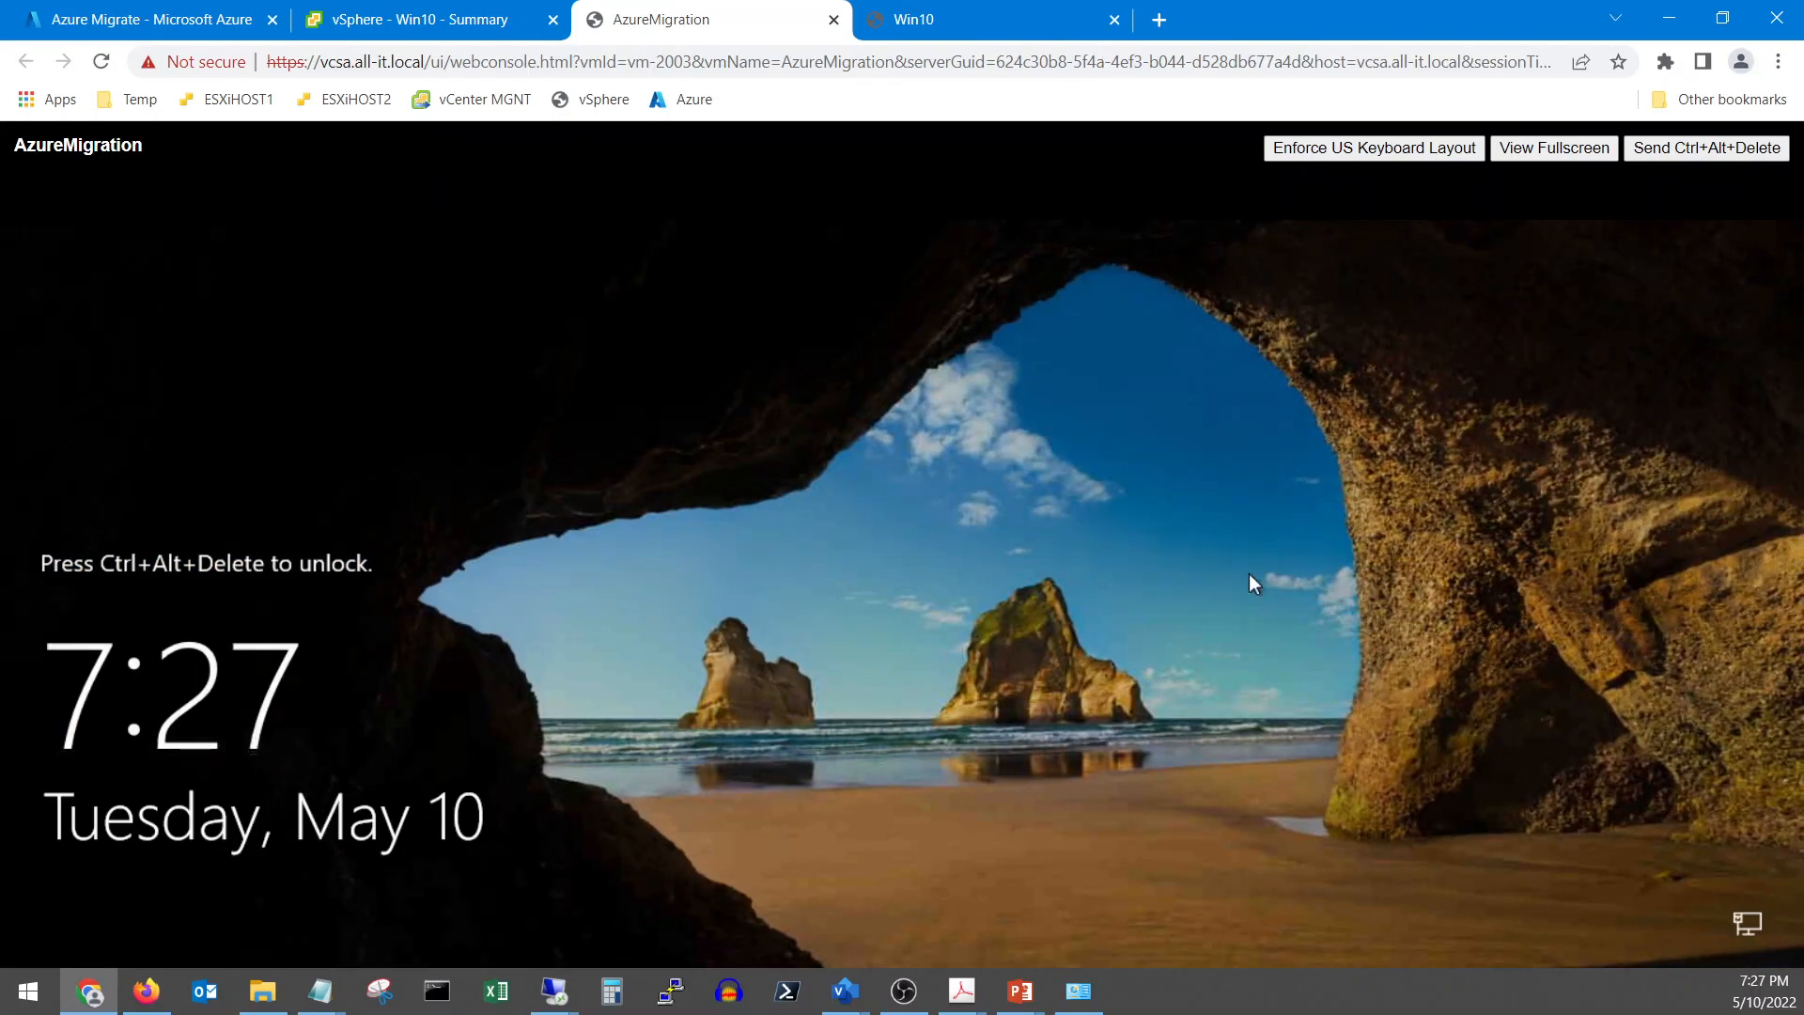
Sign in to the AzureMigration VM as Administrator with the new password
{"action": "left_click", "coordinate": [1662, 150]}
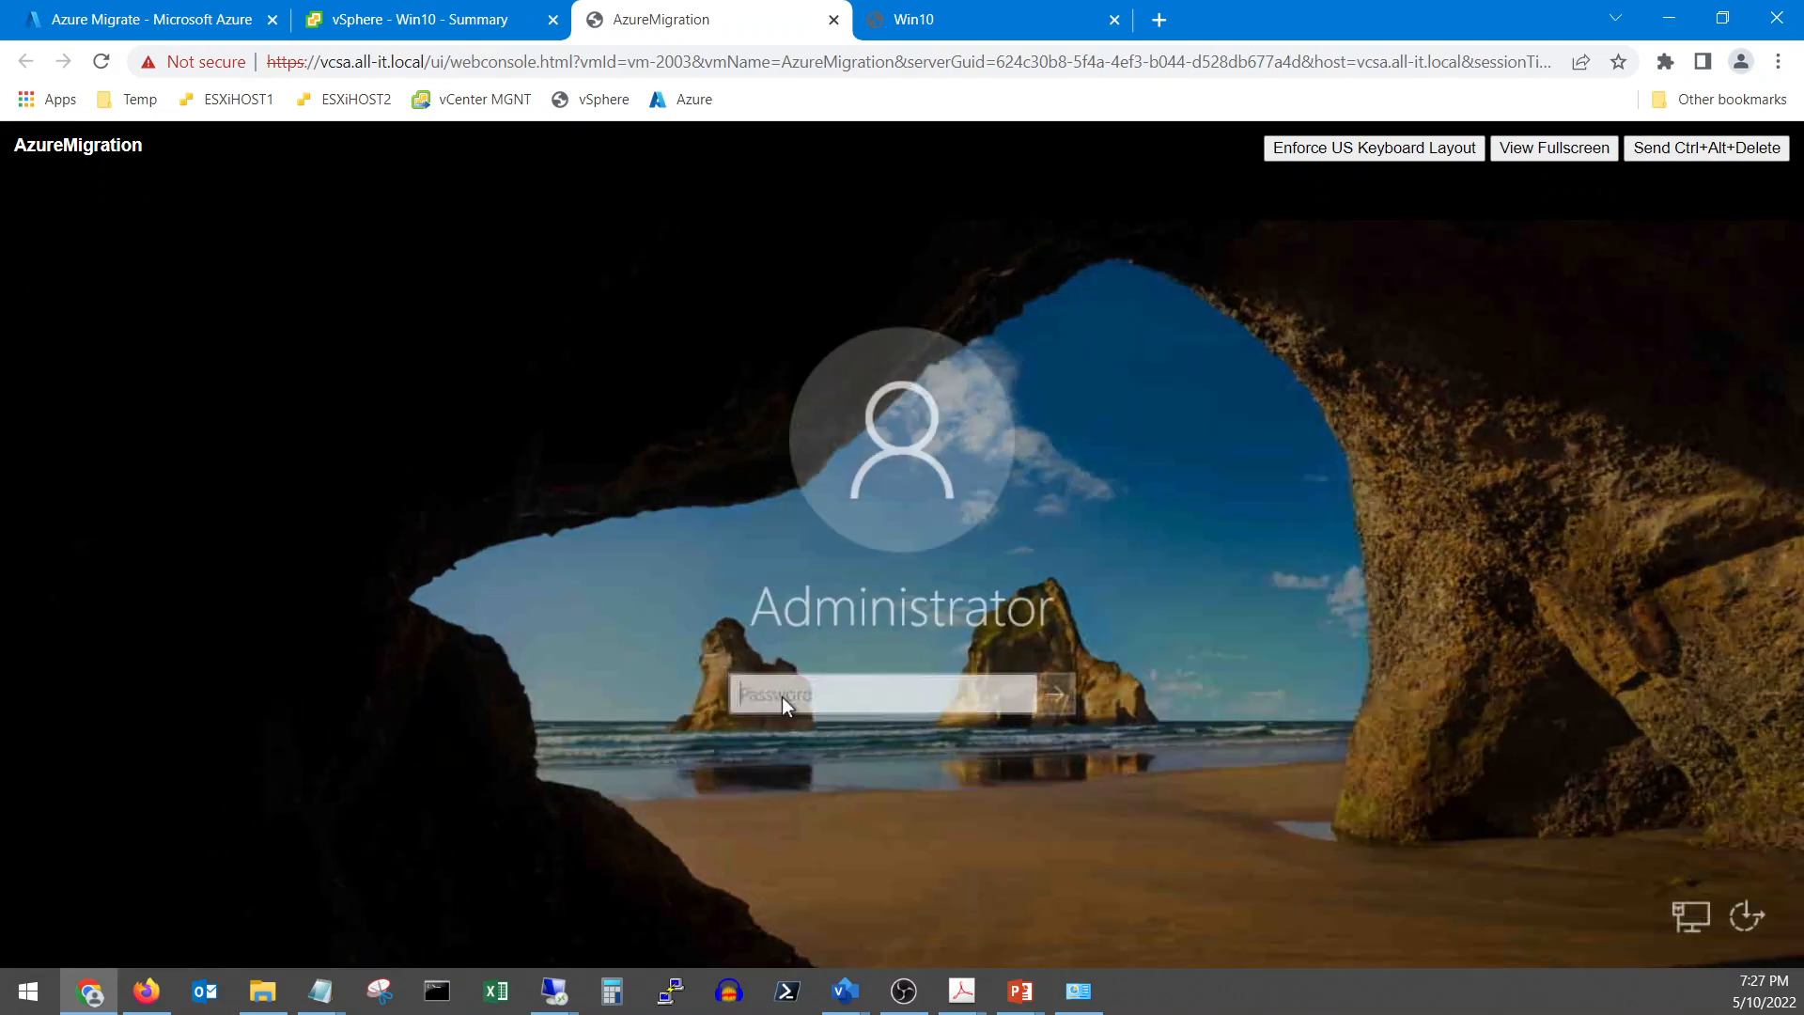
{"action": "type", "text": "*********"}
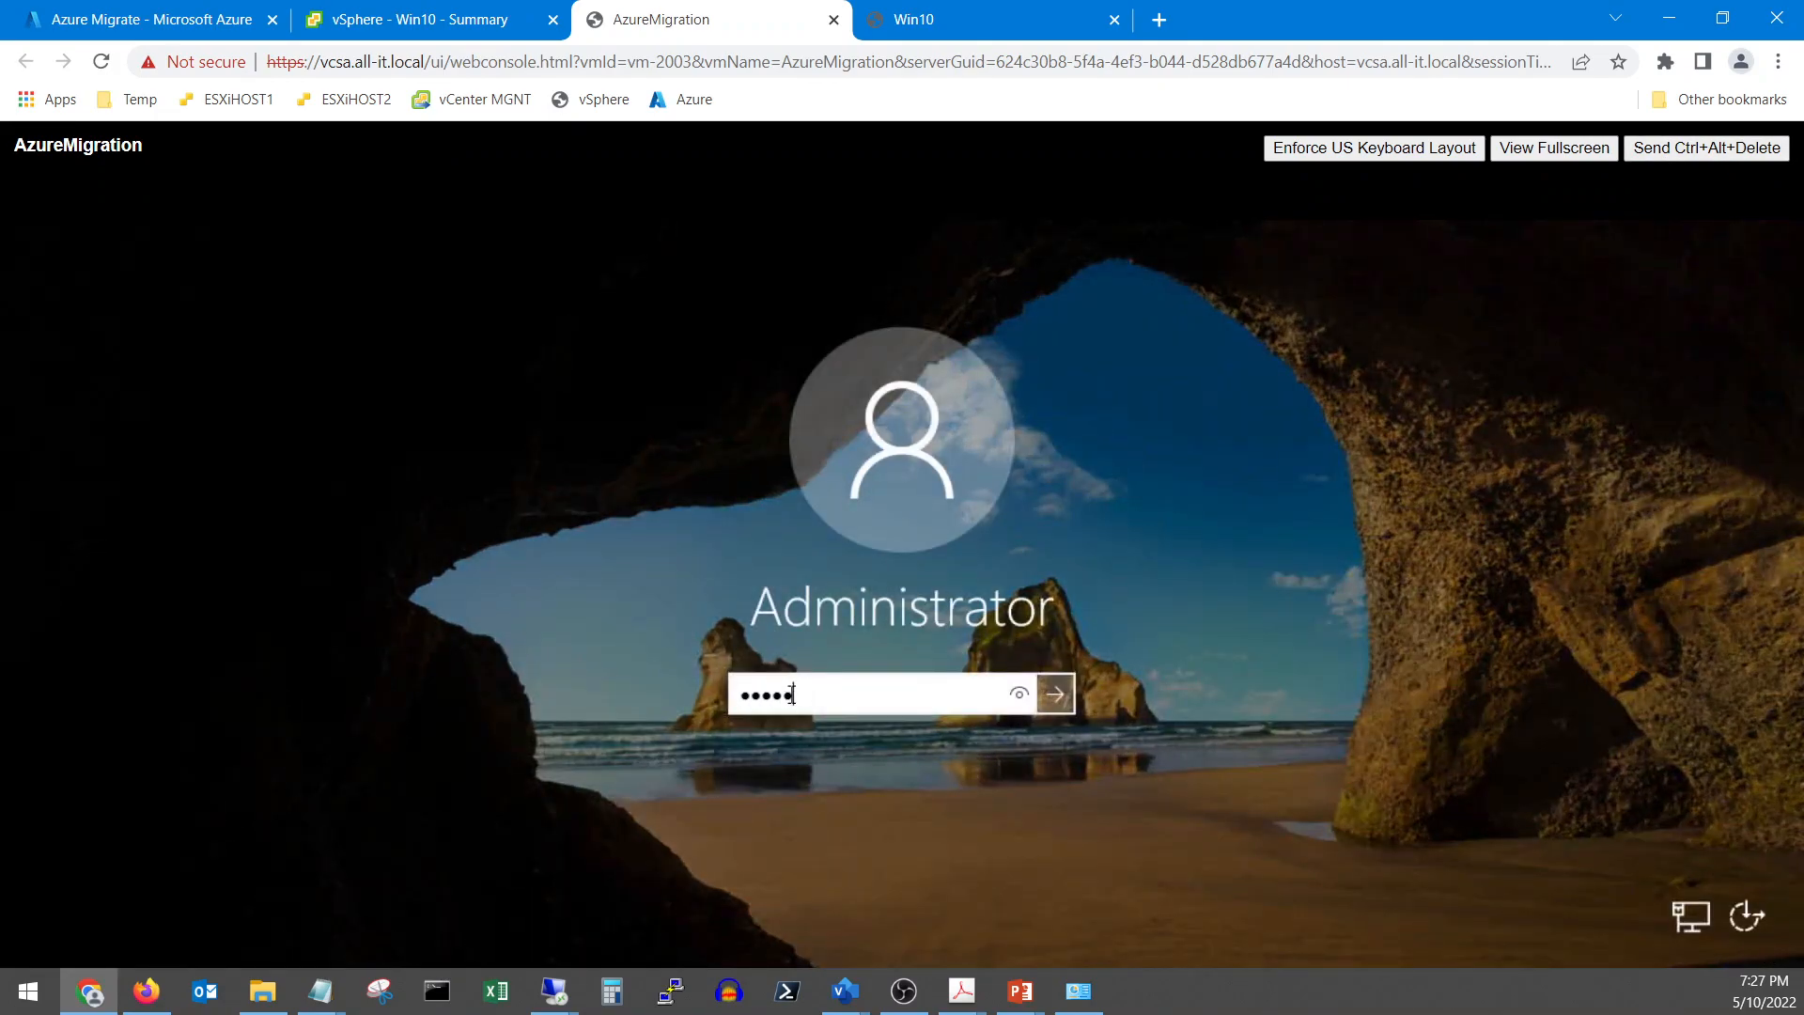
{"action": "key", "text": "Return"}
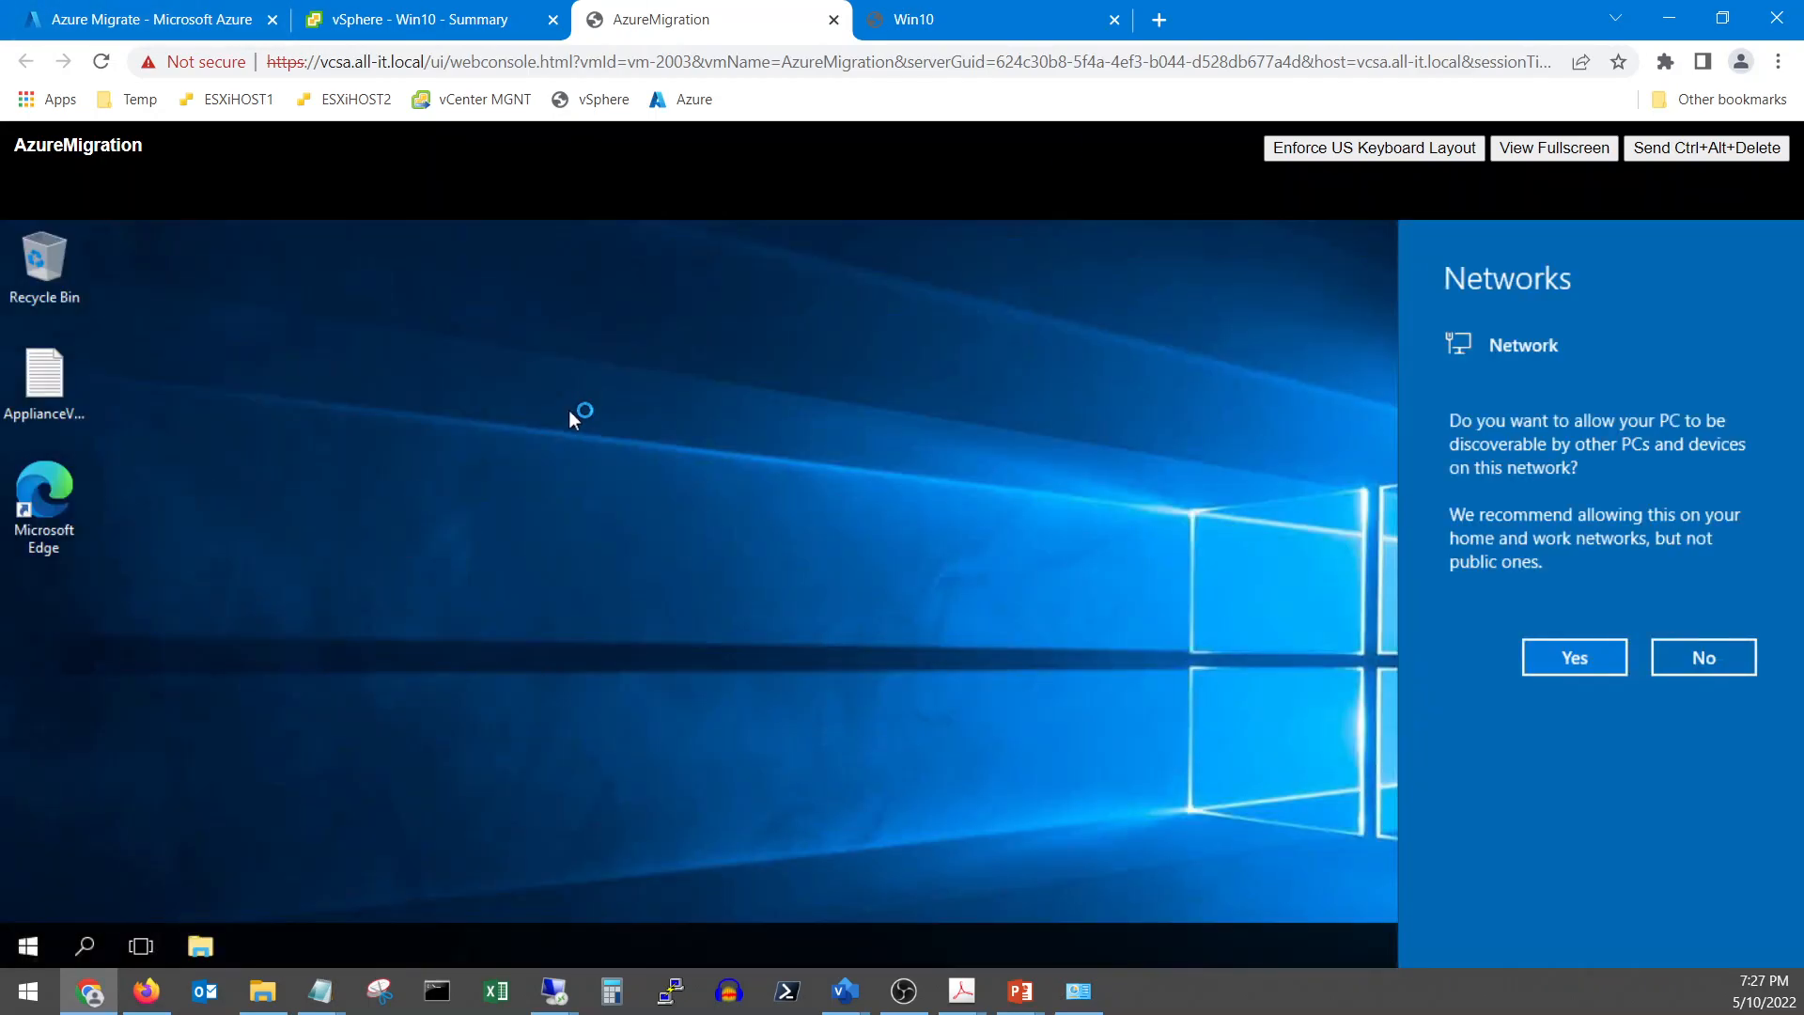
Allow network discovery on the appliance and maximize its Edge window
{"action": "left_click", "coordinate": [1594, 659]}
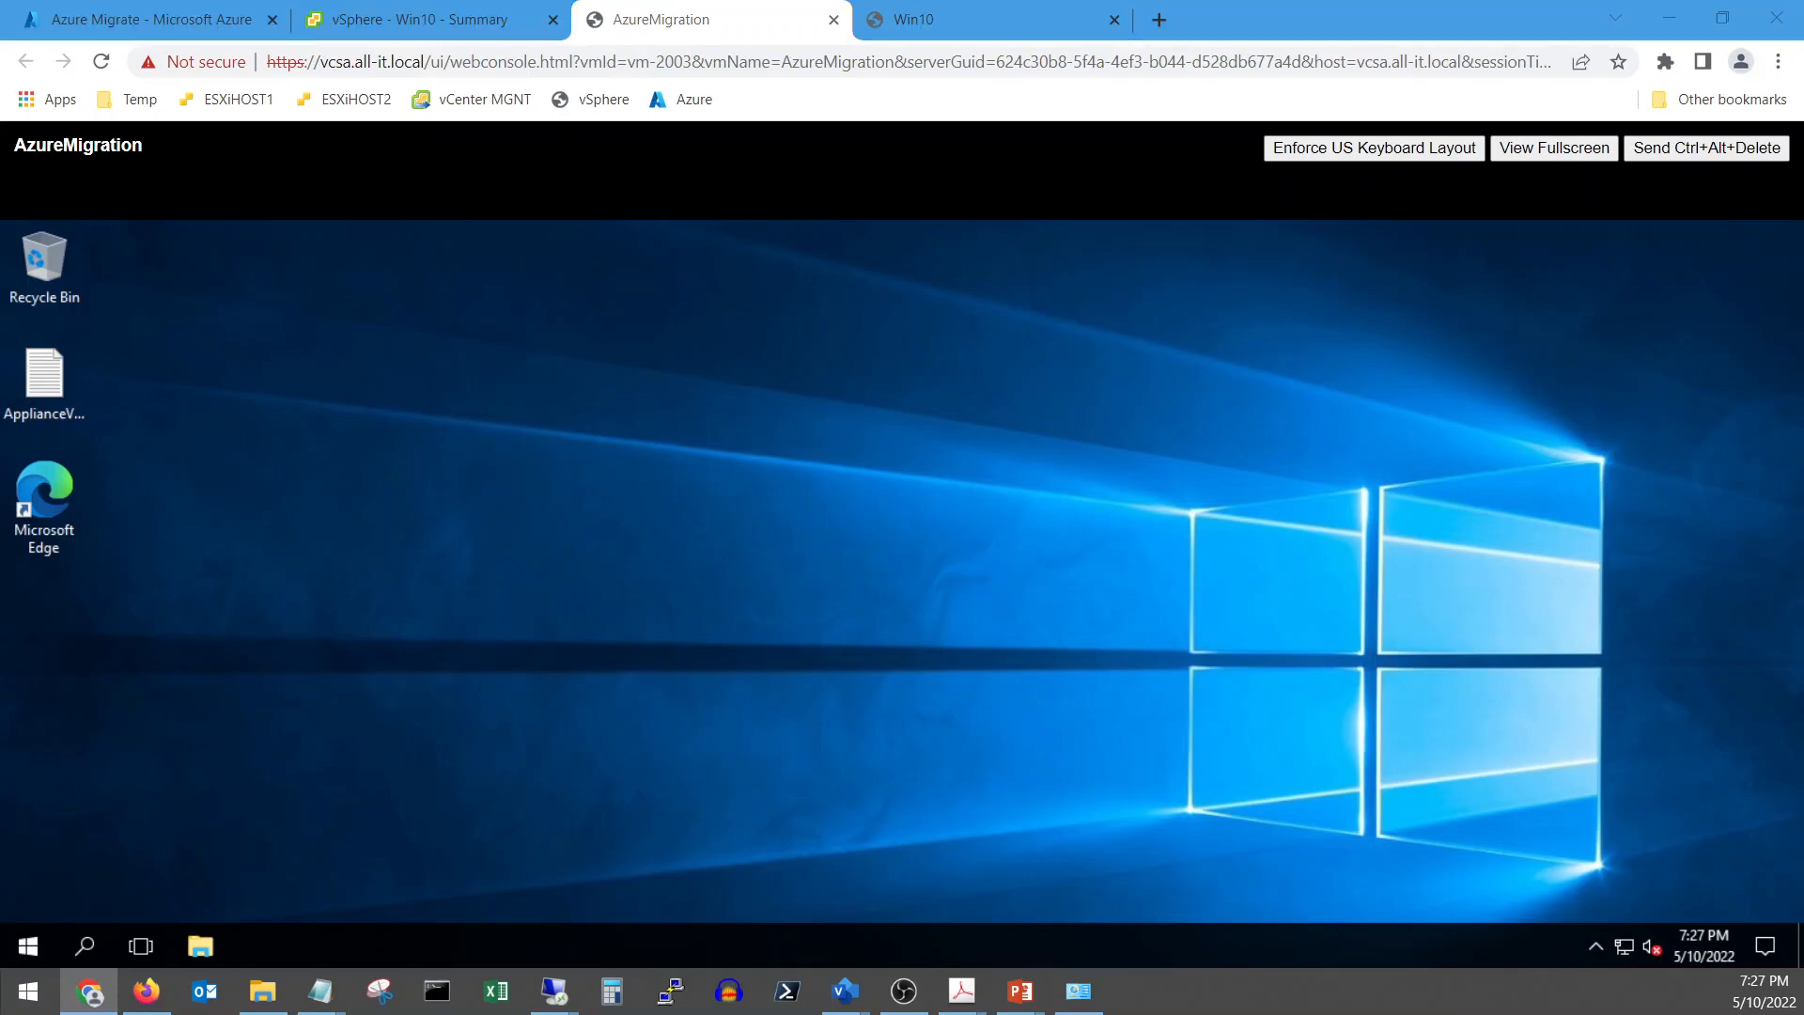
{"action": "key", "text": "alt+Tab"}
{"action": "left_click_drag", "start_coordinate": [970, 281], "coordinate": [0, 230]}
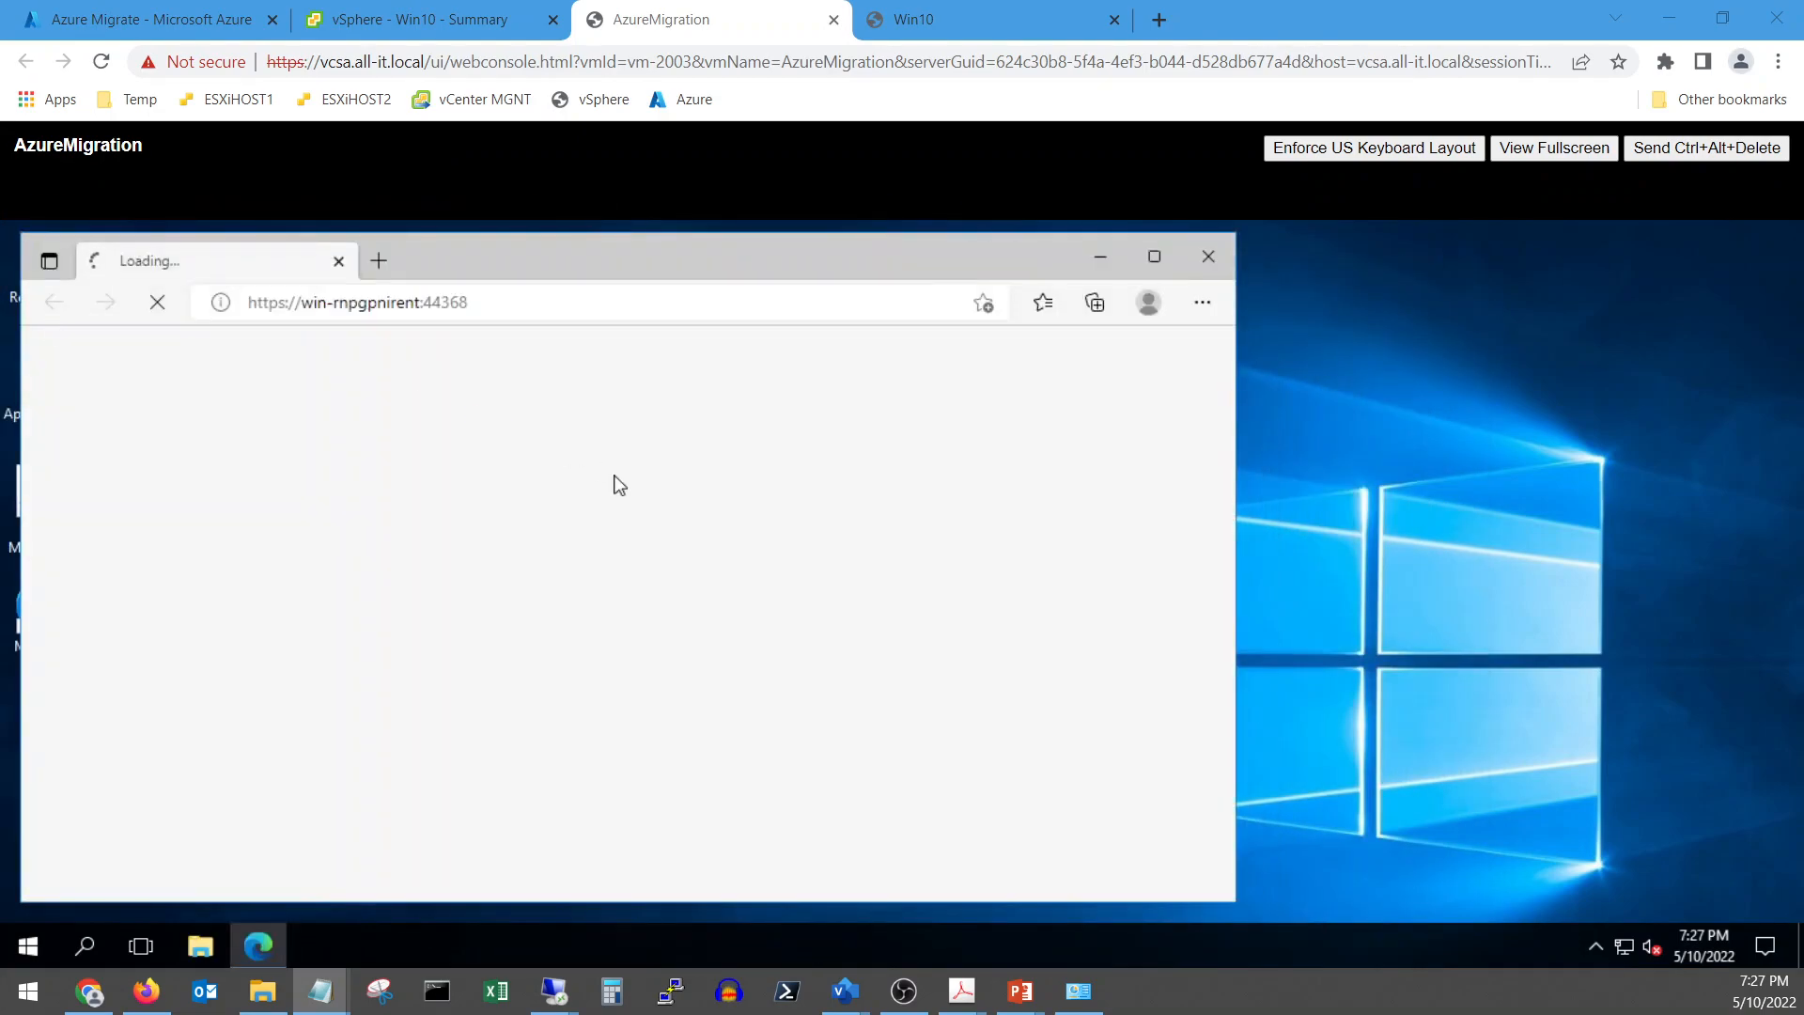
{"action": "left_click", "coordinate": [1156, 257]}
{"action": "left_click", "coordinate": [1158, 256]}
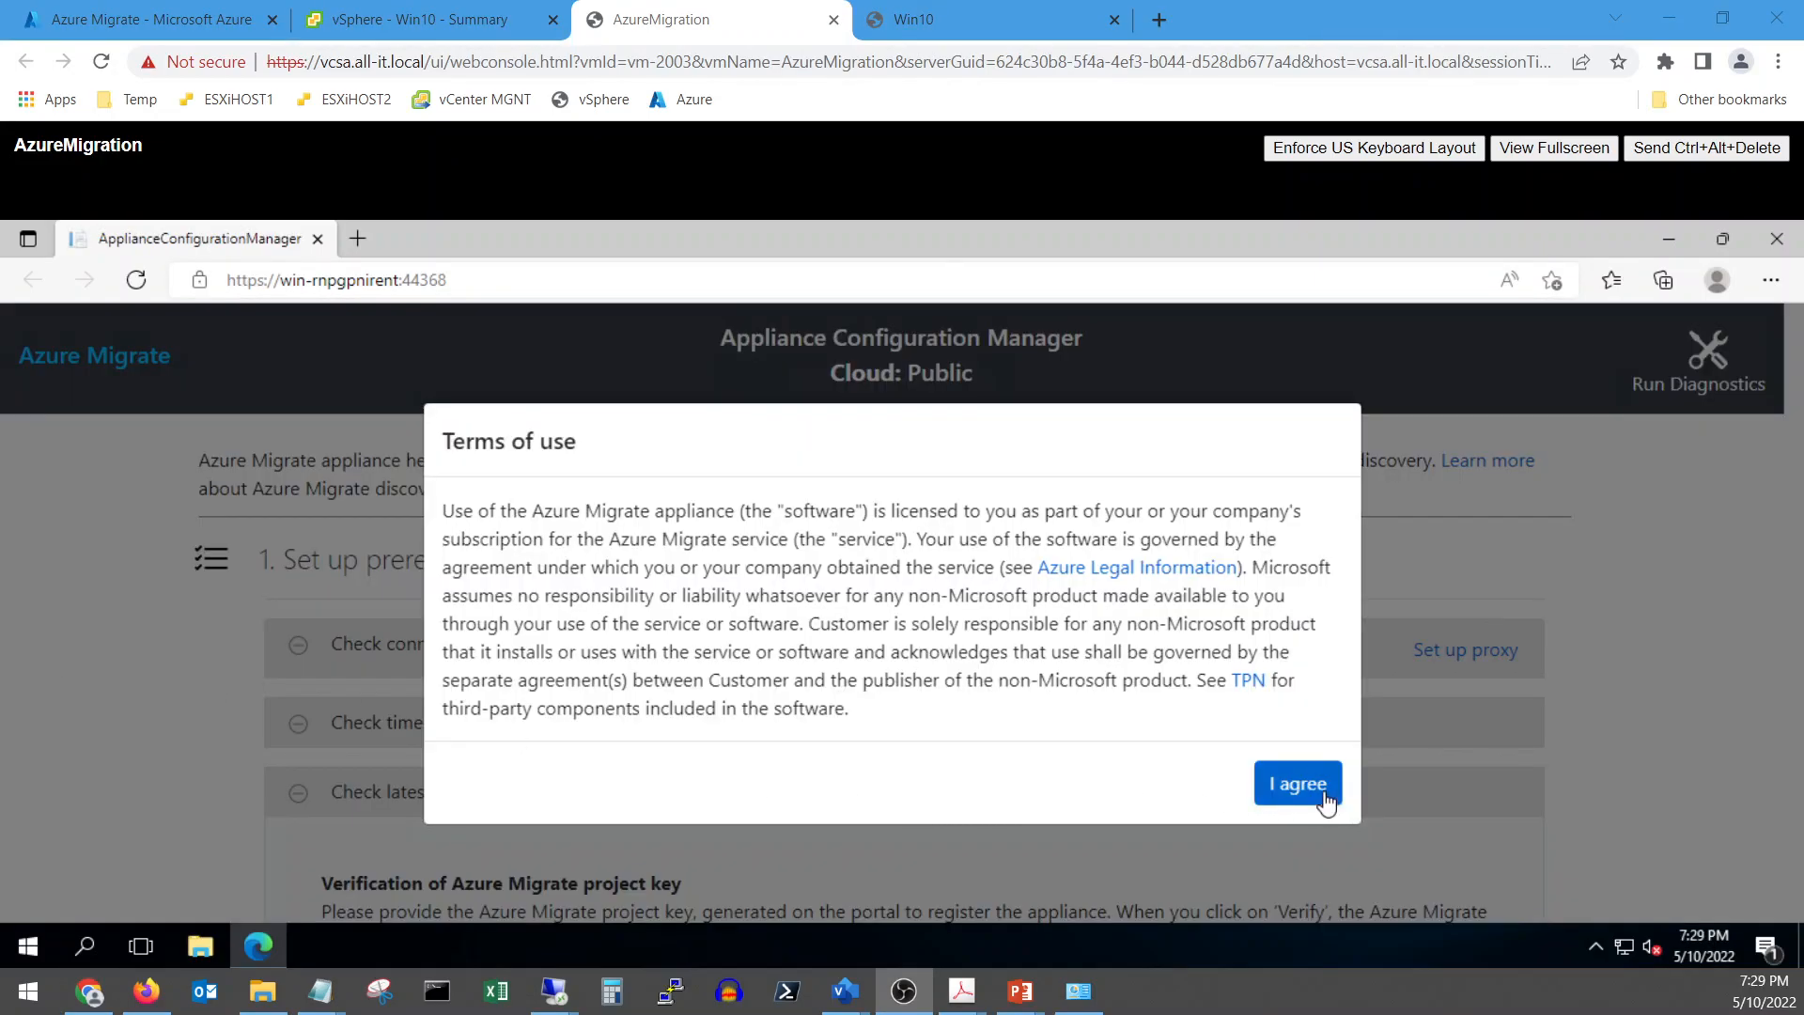
Accept the appliance terms of use and go to the project key field, bringing up the notes
{"action": "left_click", "coordinate": [1323, 787]}
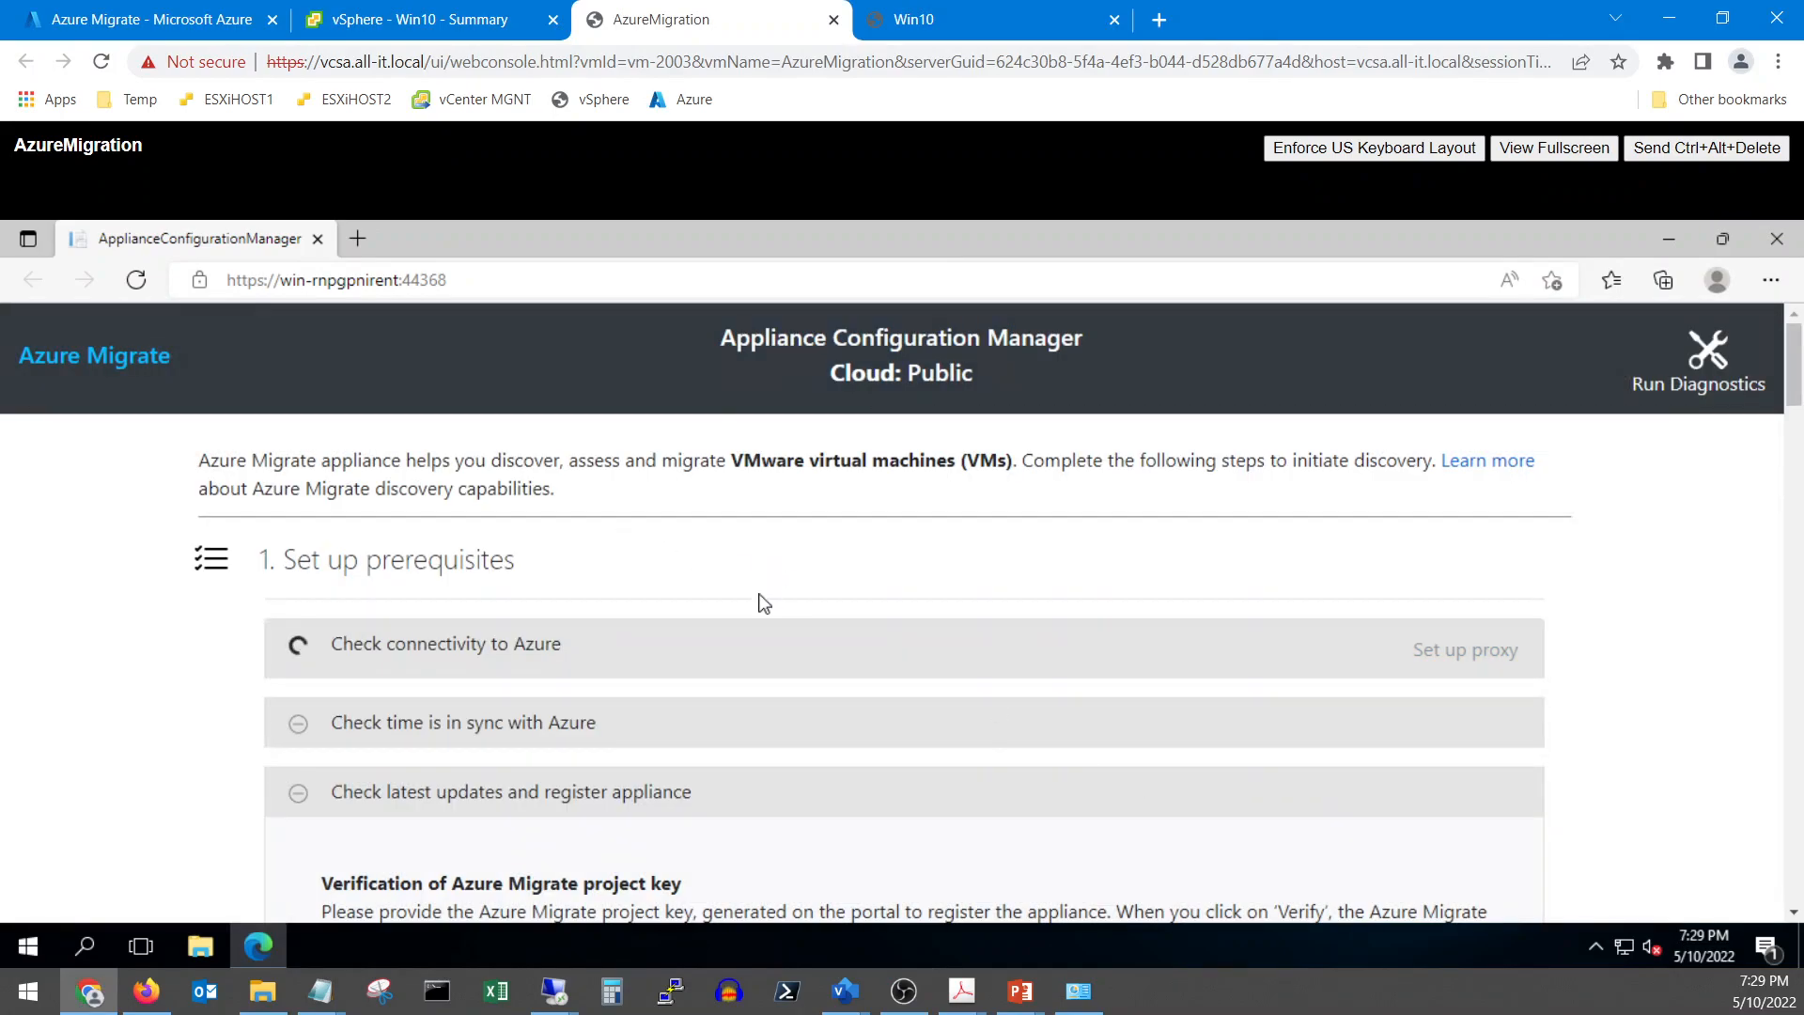
{"action": "scroll", "coordinate": [762, 599], "scroll_direction": "down", "scroll_amount": 1}
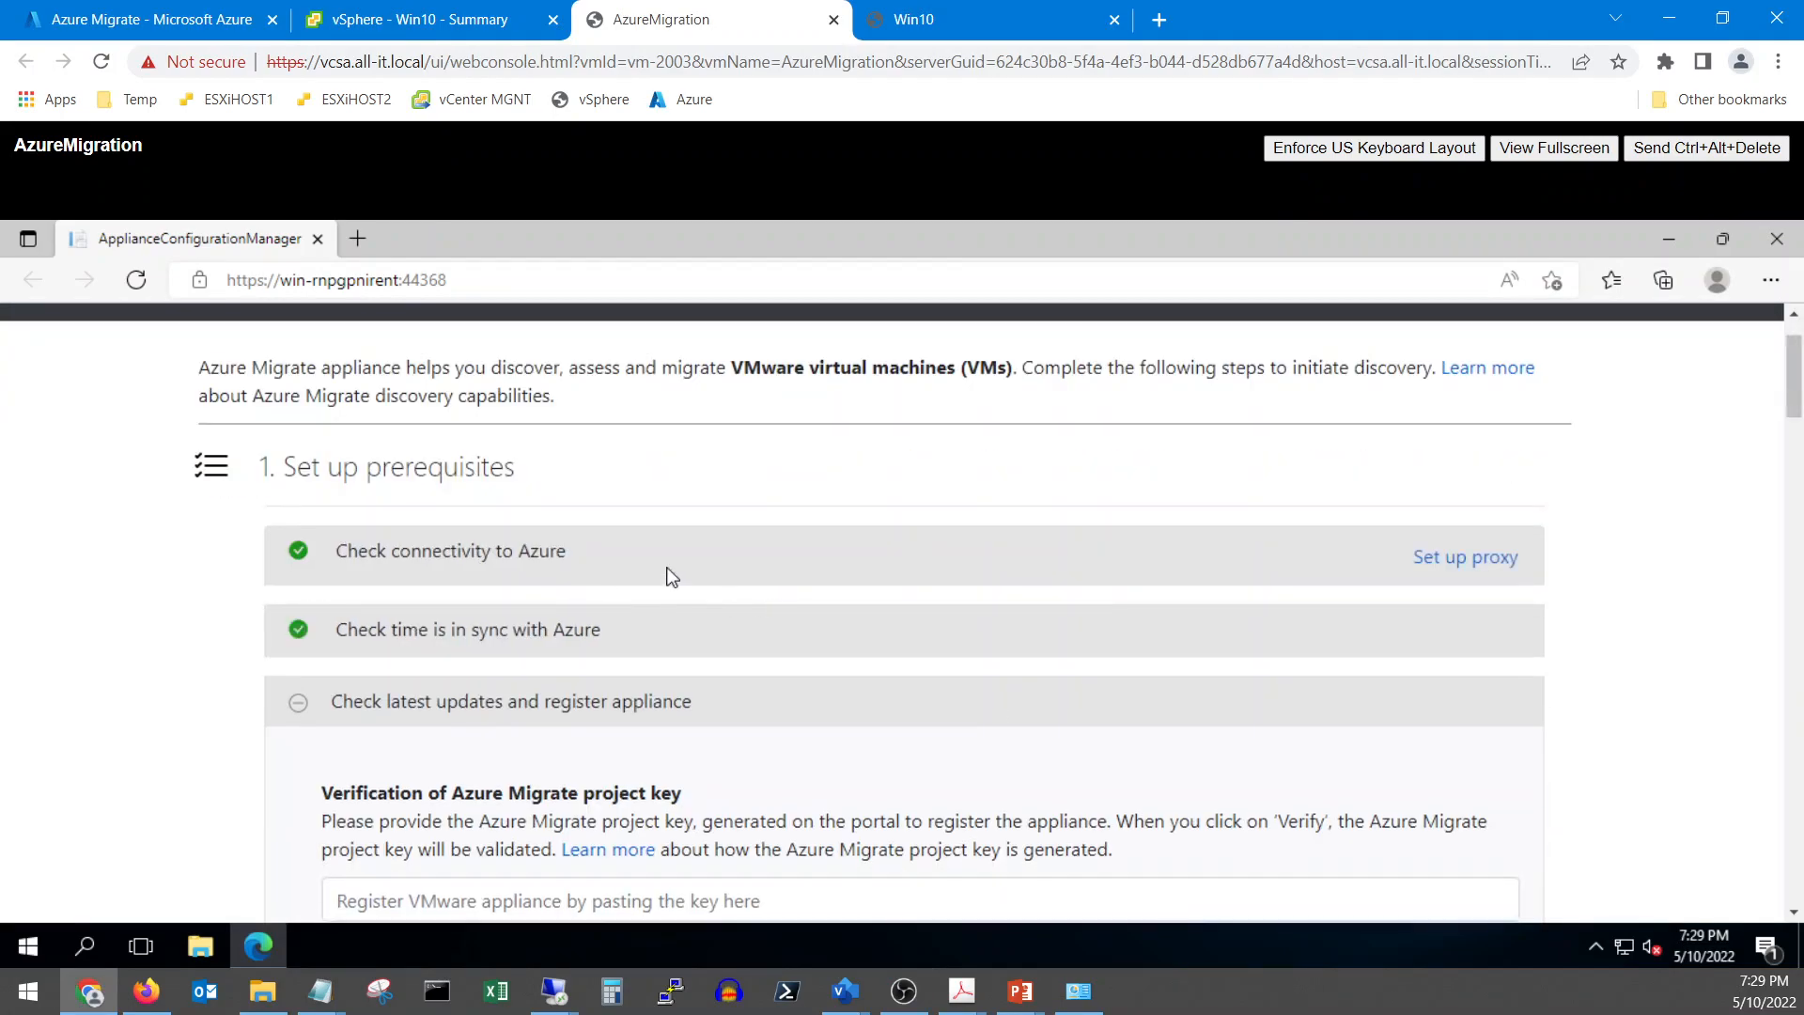
{"action": "scroll", "coordinate": [684, 594], "scroll_direction": "down", "scroll_amount": 2}
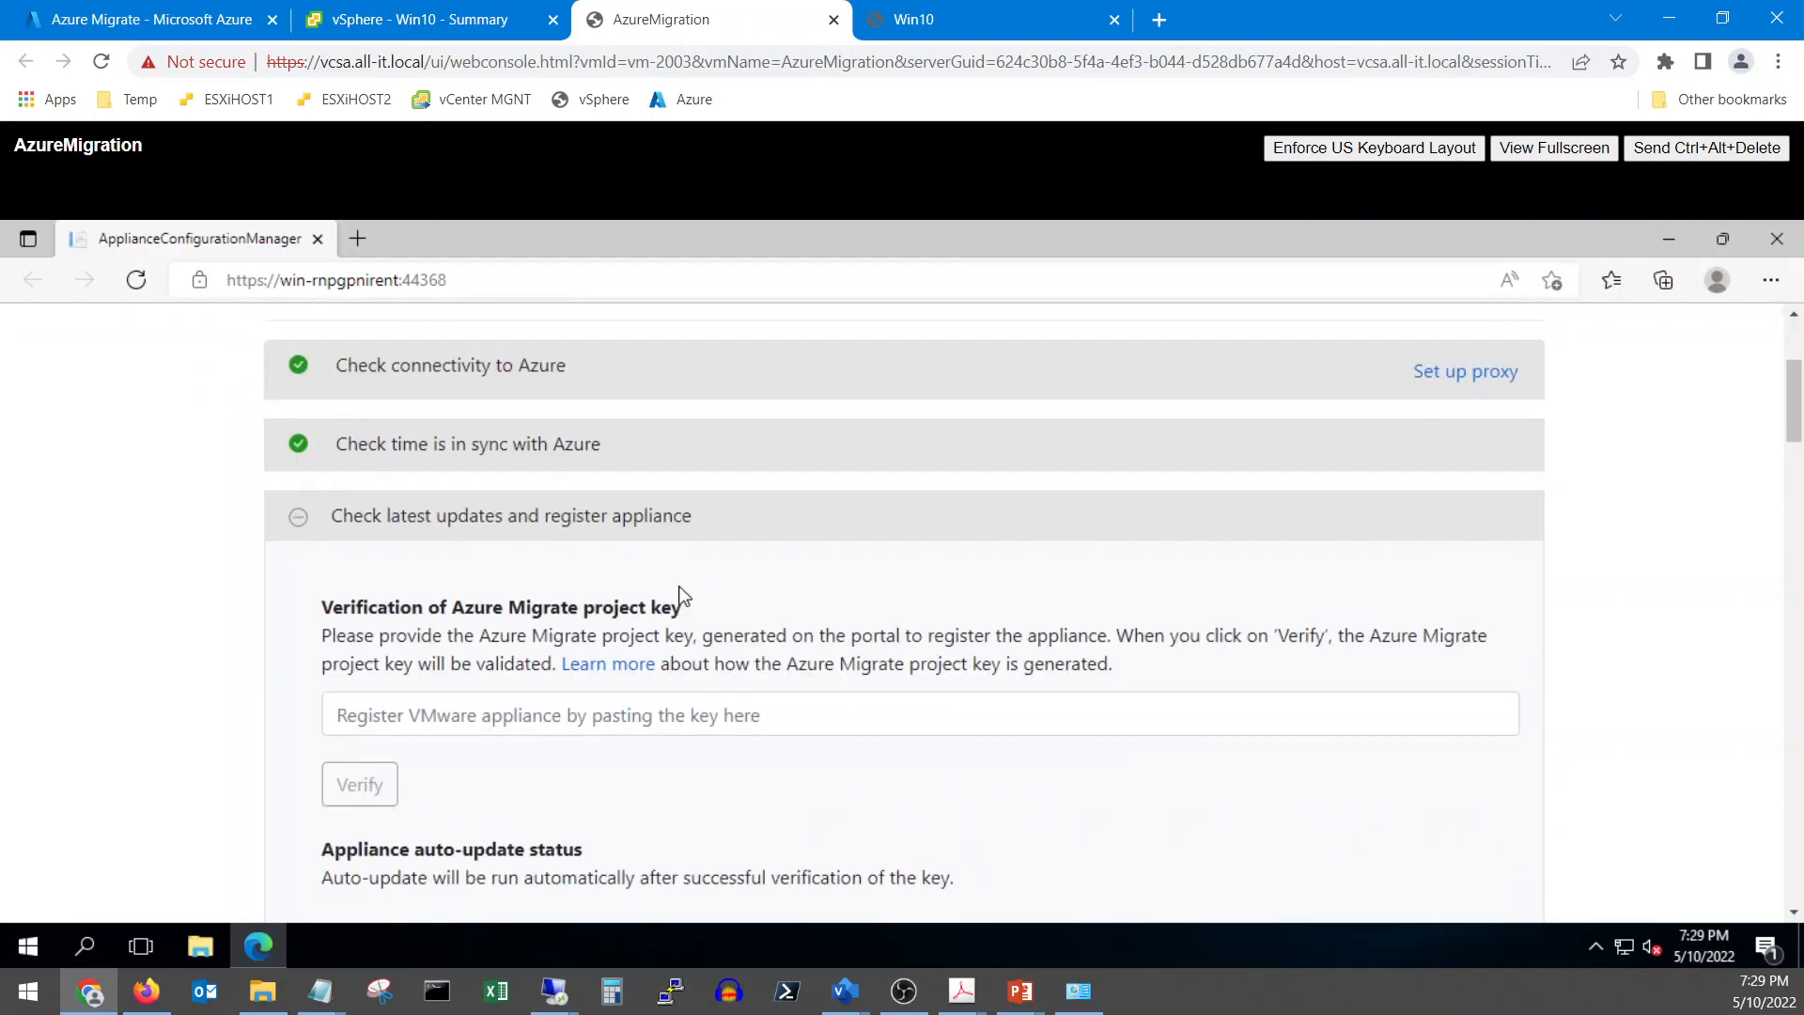
{"action": "scroll", "coordinate": [655, 564], "scroll_direction": "down", "scroll_amount": 1}
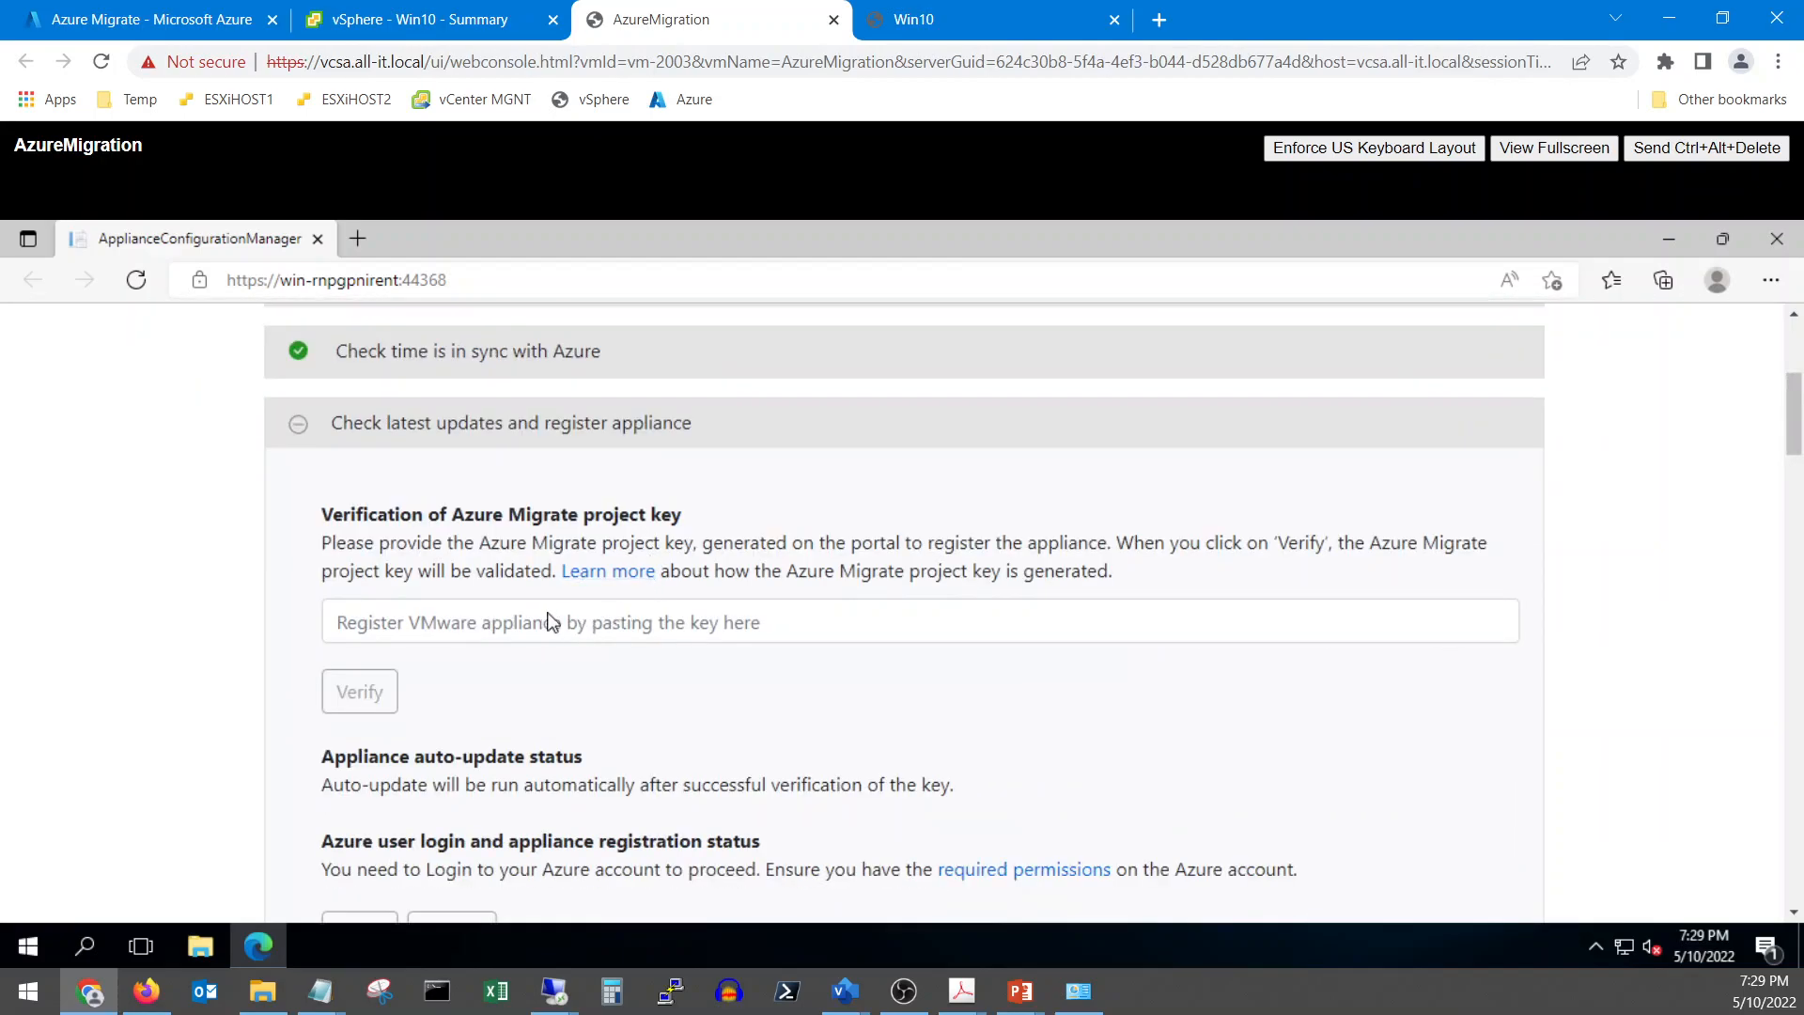
{"action": "left_click", "coordinate": [464, 618]}
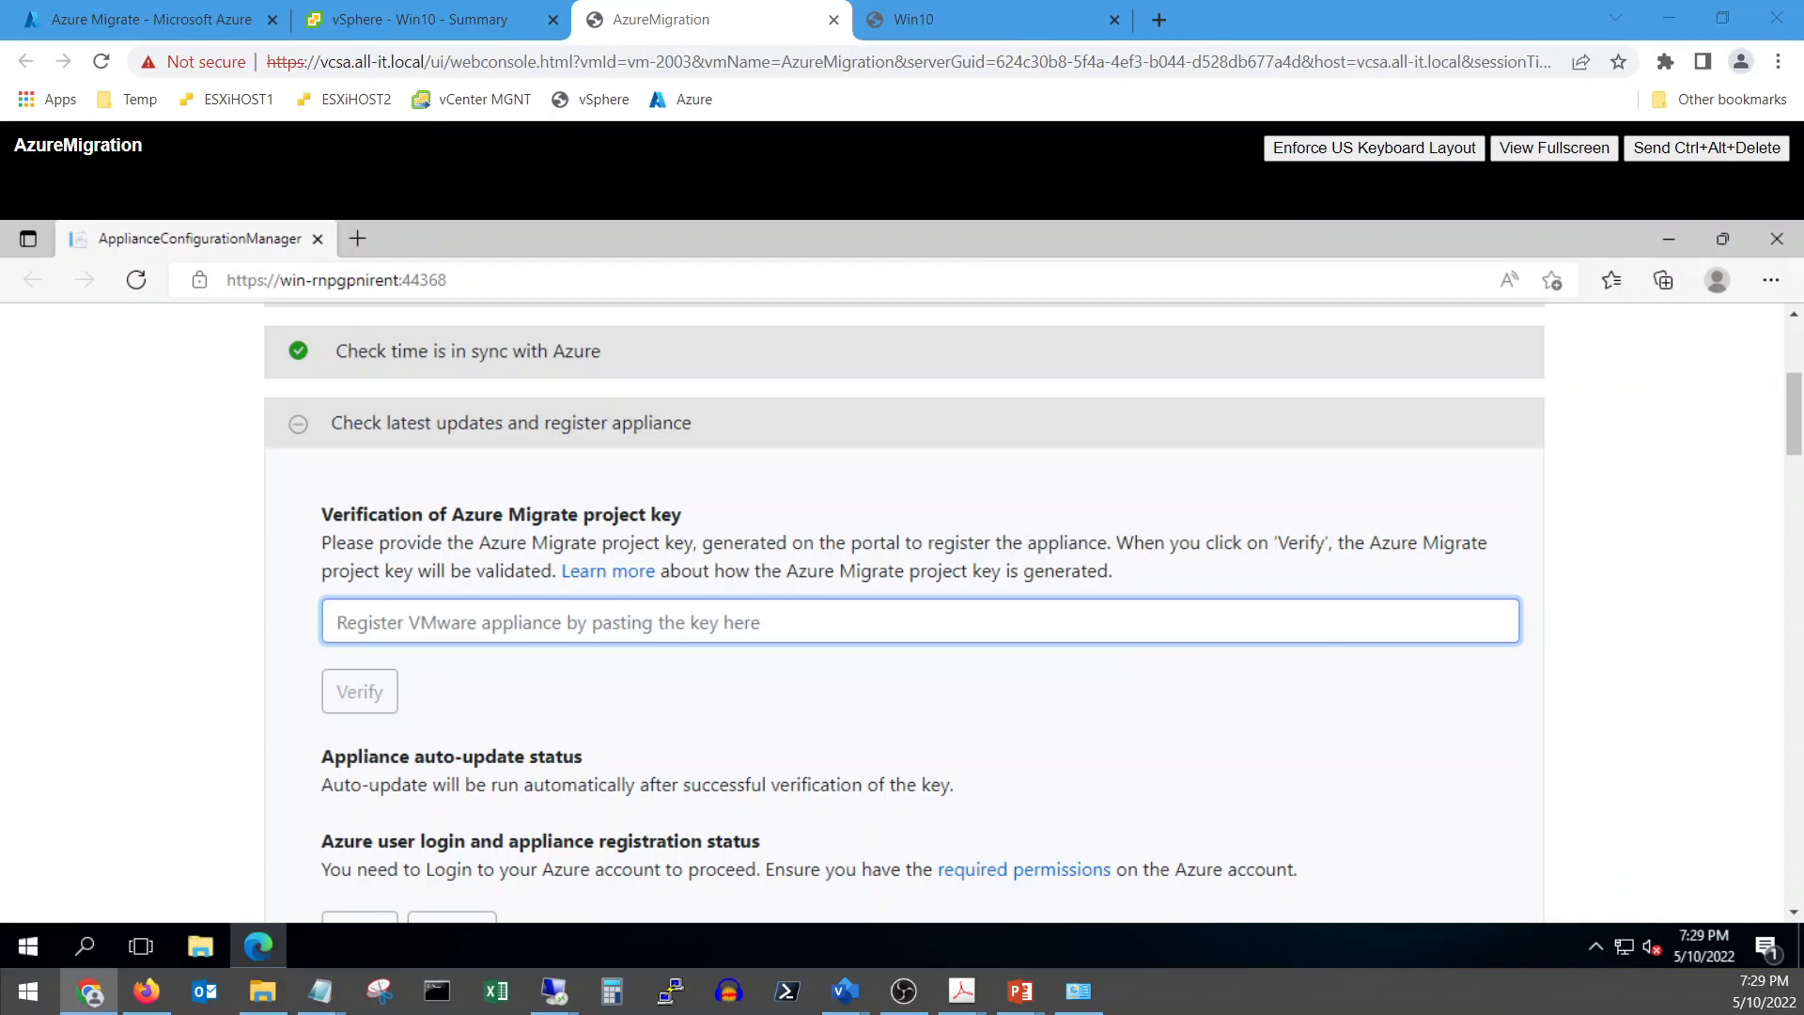
{"action": "key", "text": "alt+Tab"}
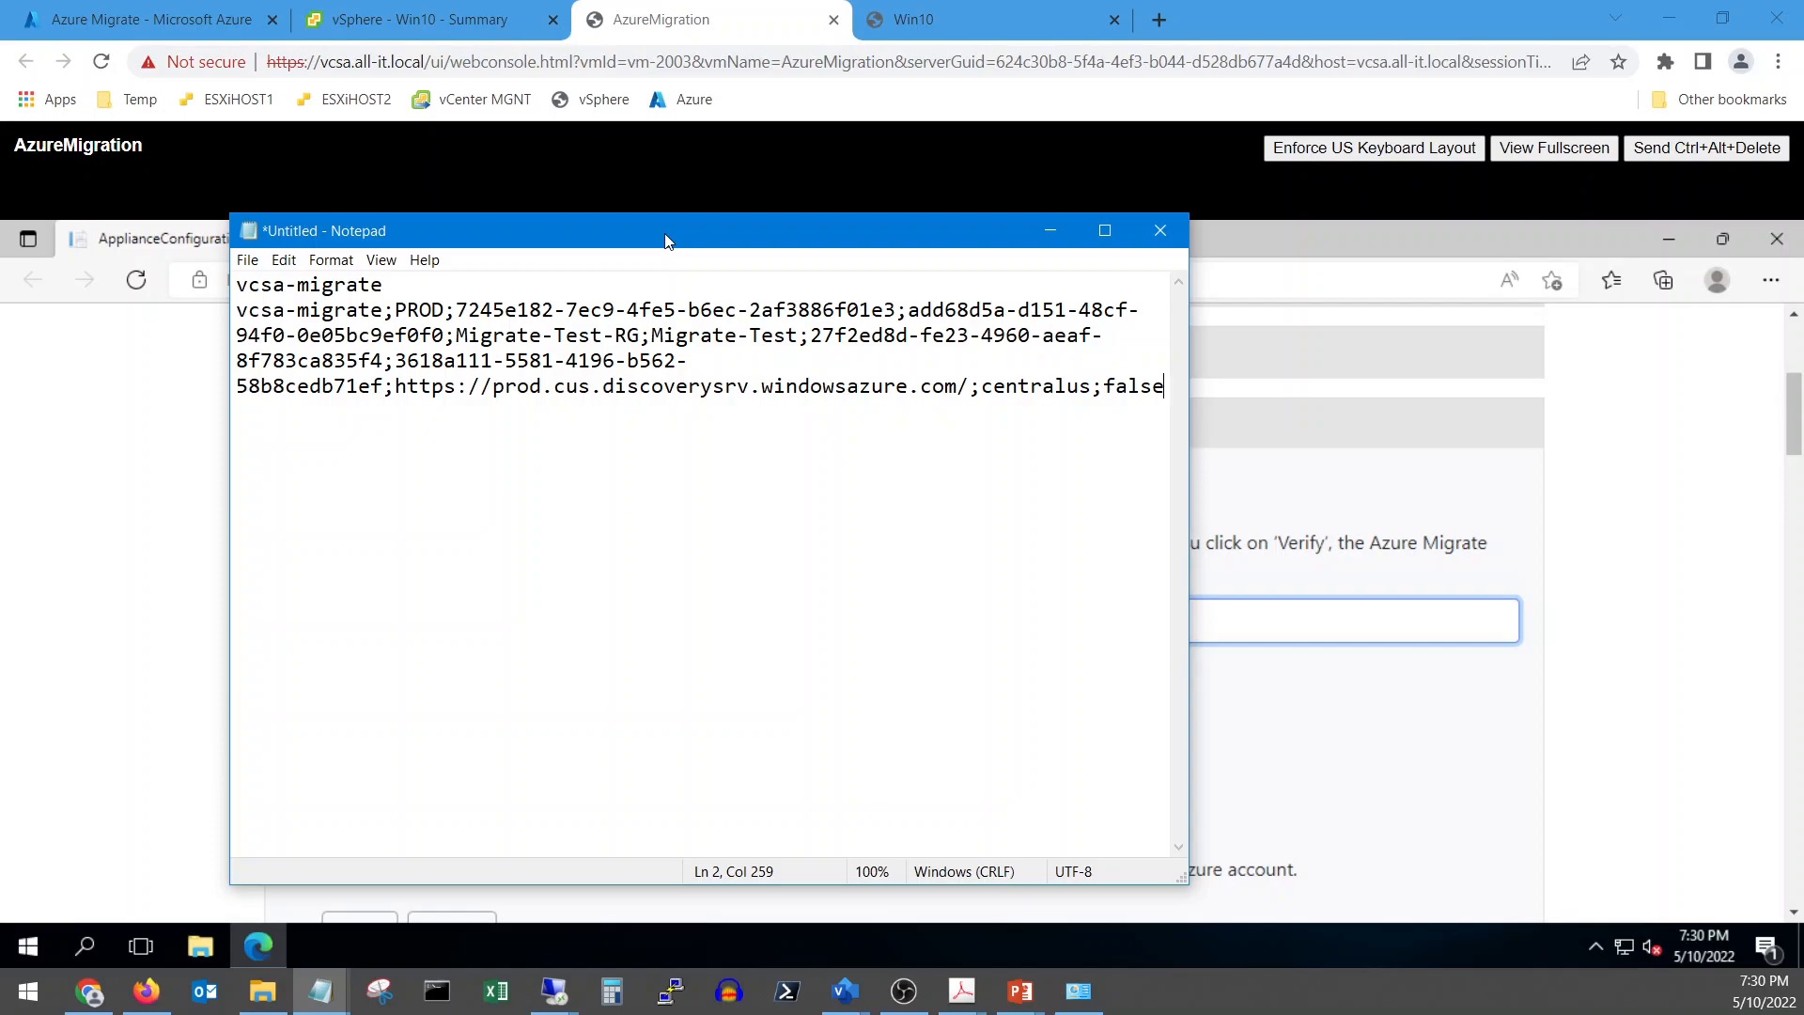
Confirm Remote Desktop connections are allowed in Control Panel's System remote settings
{"action": "left_click", "coordinate": [1050, 231]}
{"action": "left_click", "coordinate": [38, 936]}
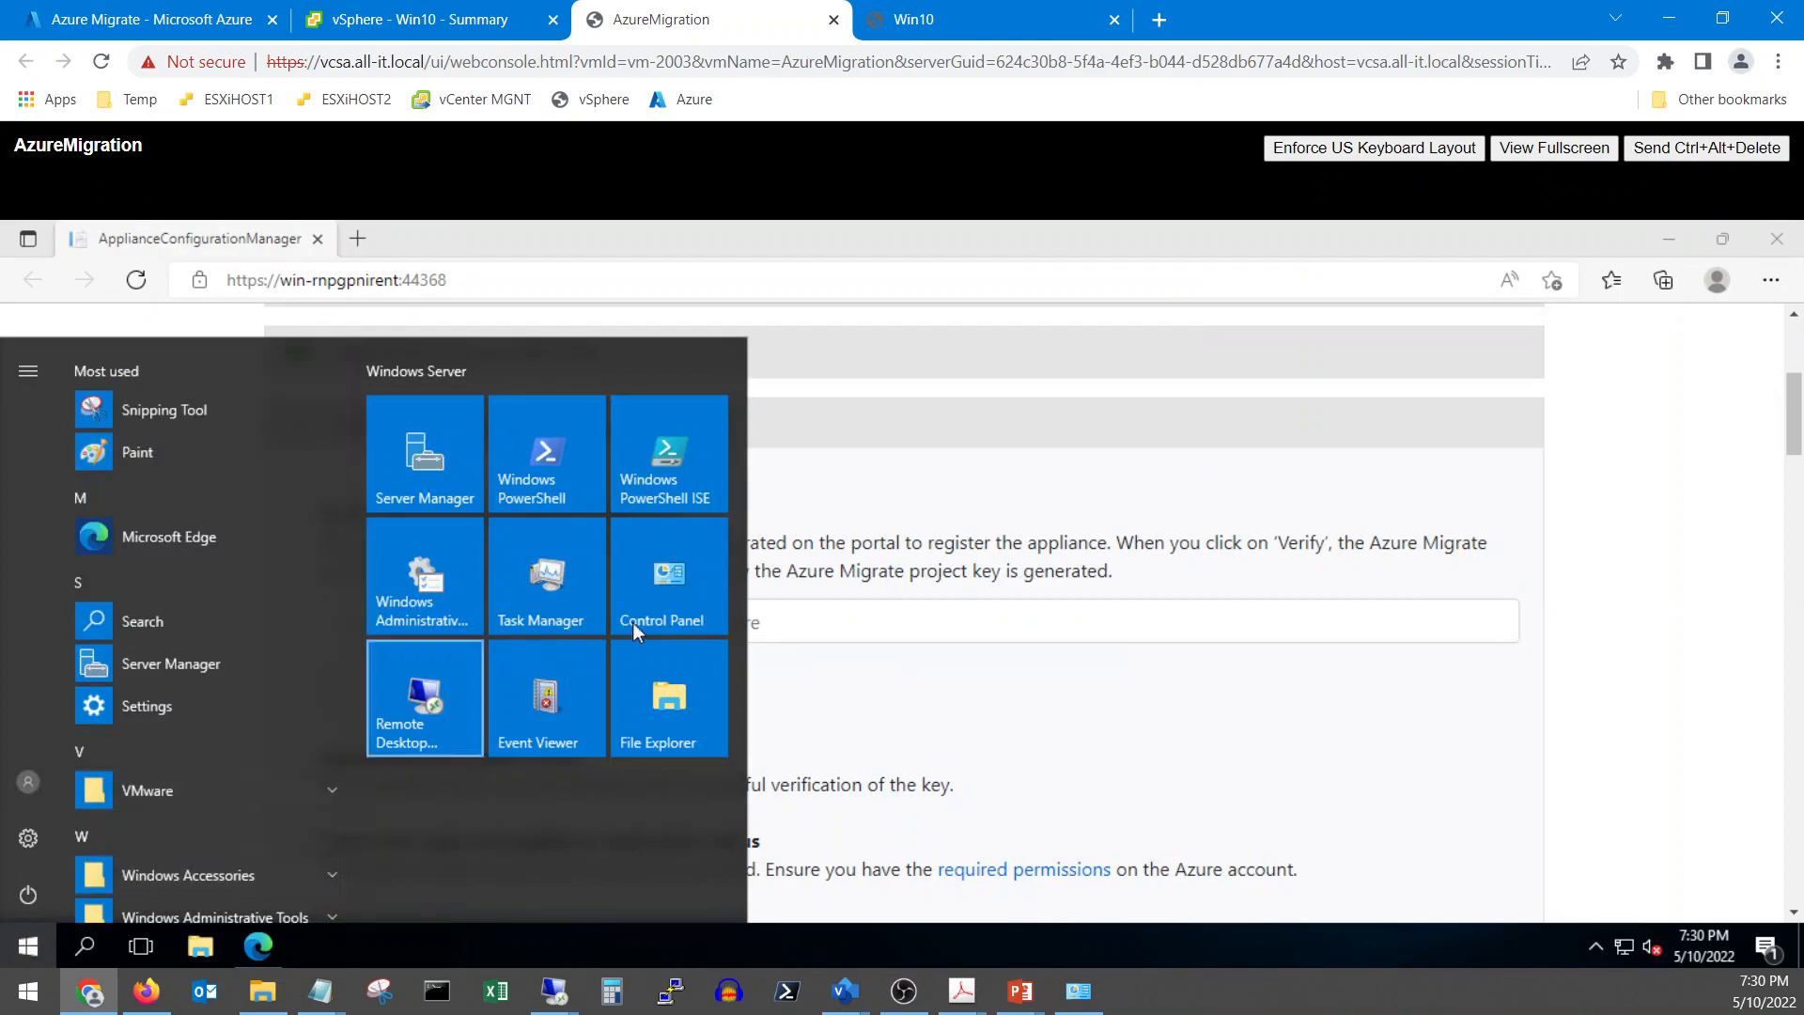
{"action": "left_click", "coordinate": [695, 592]}
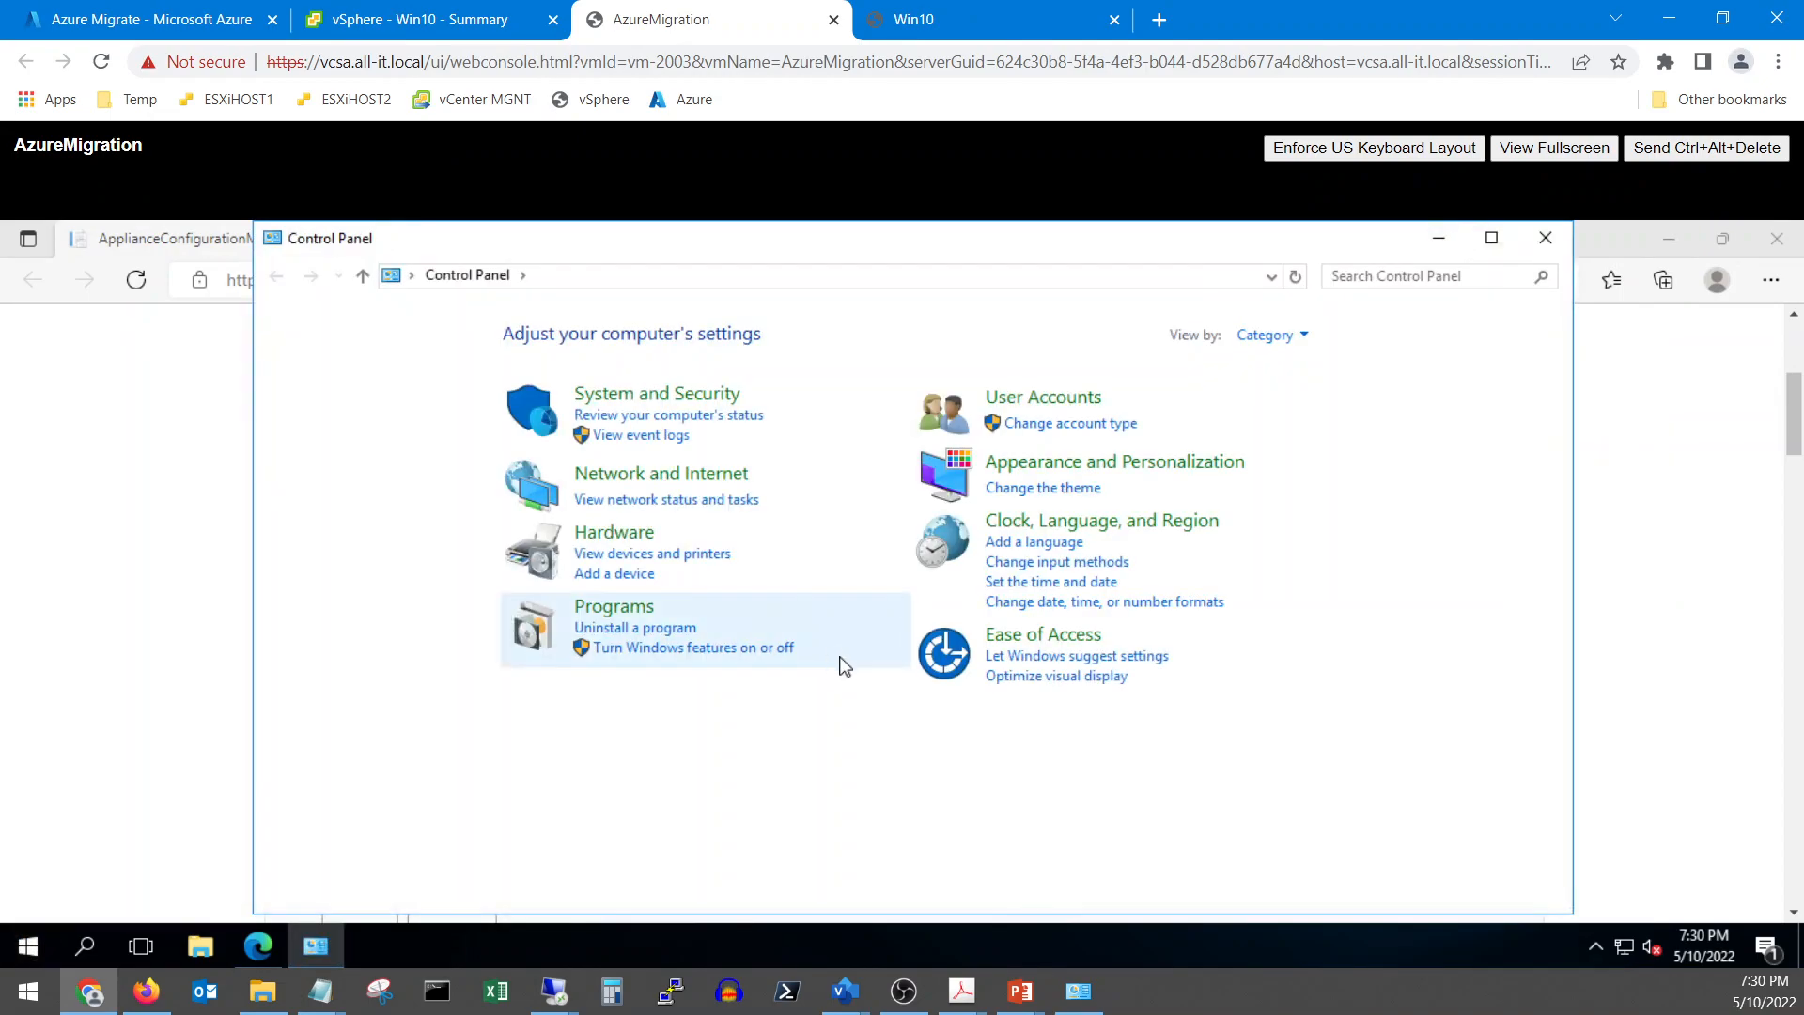
{"action": "left_click", "coordinate": [1302, 336]}
{"action": "left_click", "coordinate": [1262, 414]}
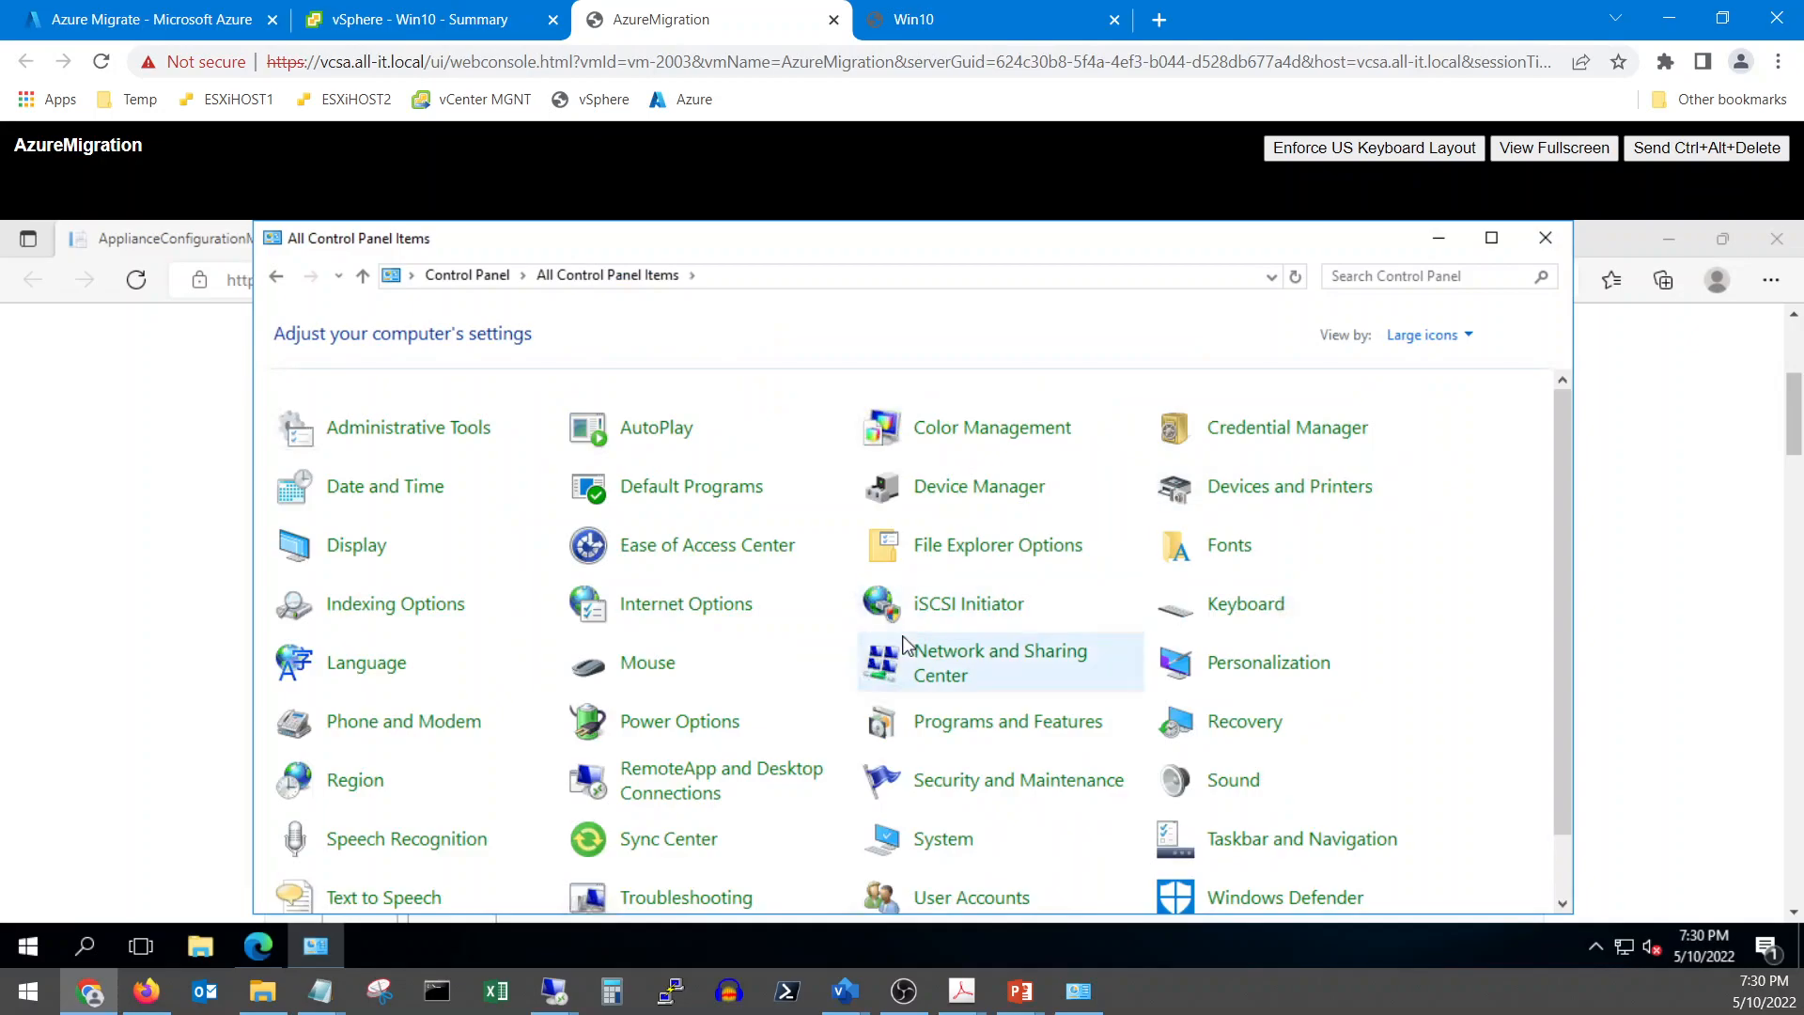
{"action": "scroll", "coordinate": [897, 649], "scroll_direction": "down", "scroll_amount": 1}
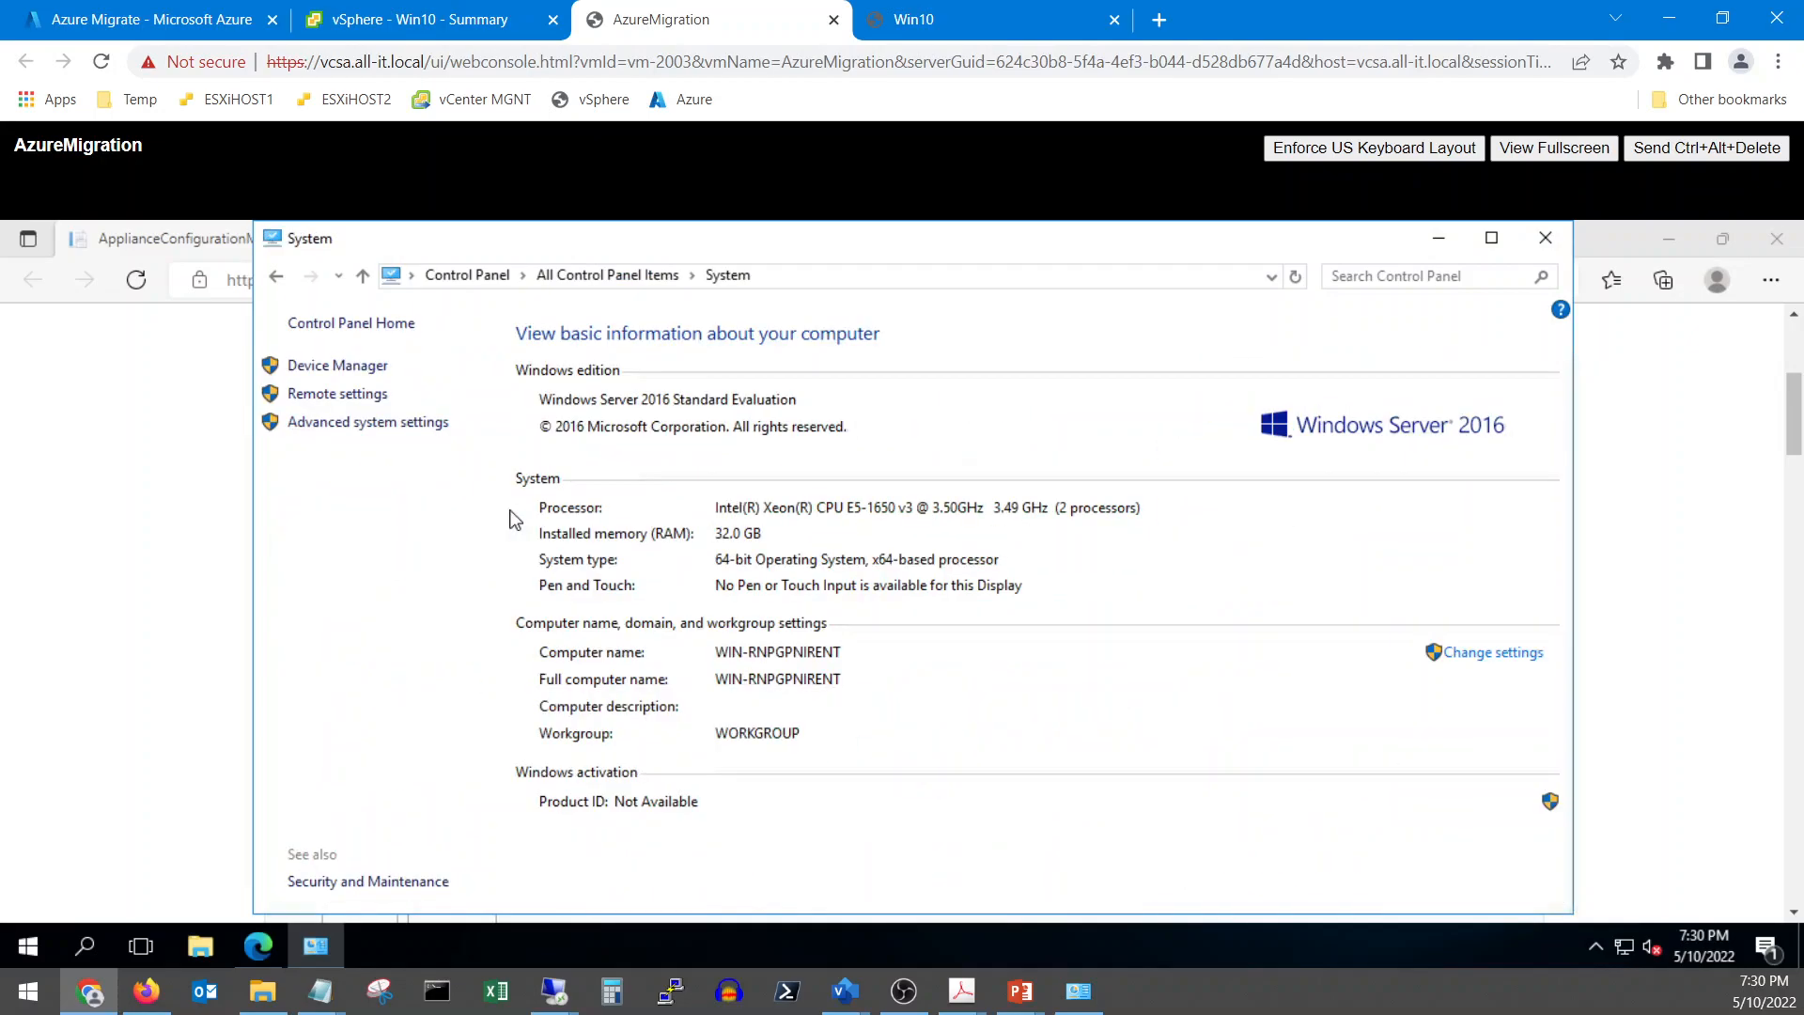
{"action": "left_click", "coordinate": [359, 394]}
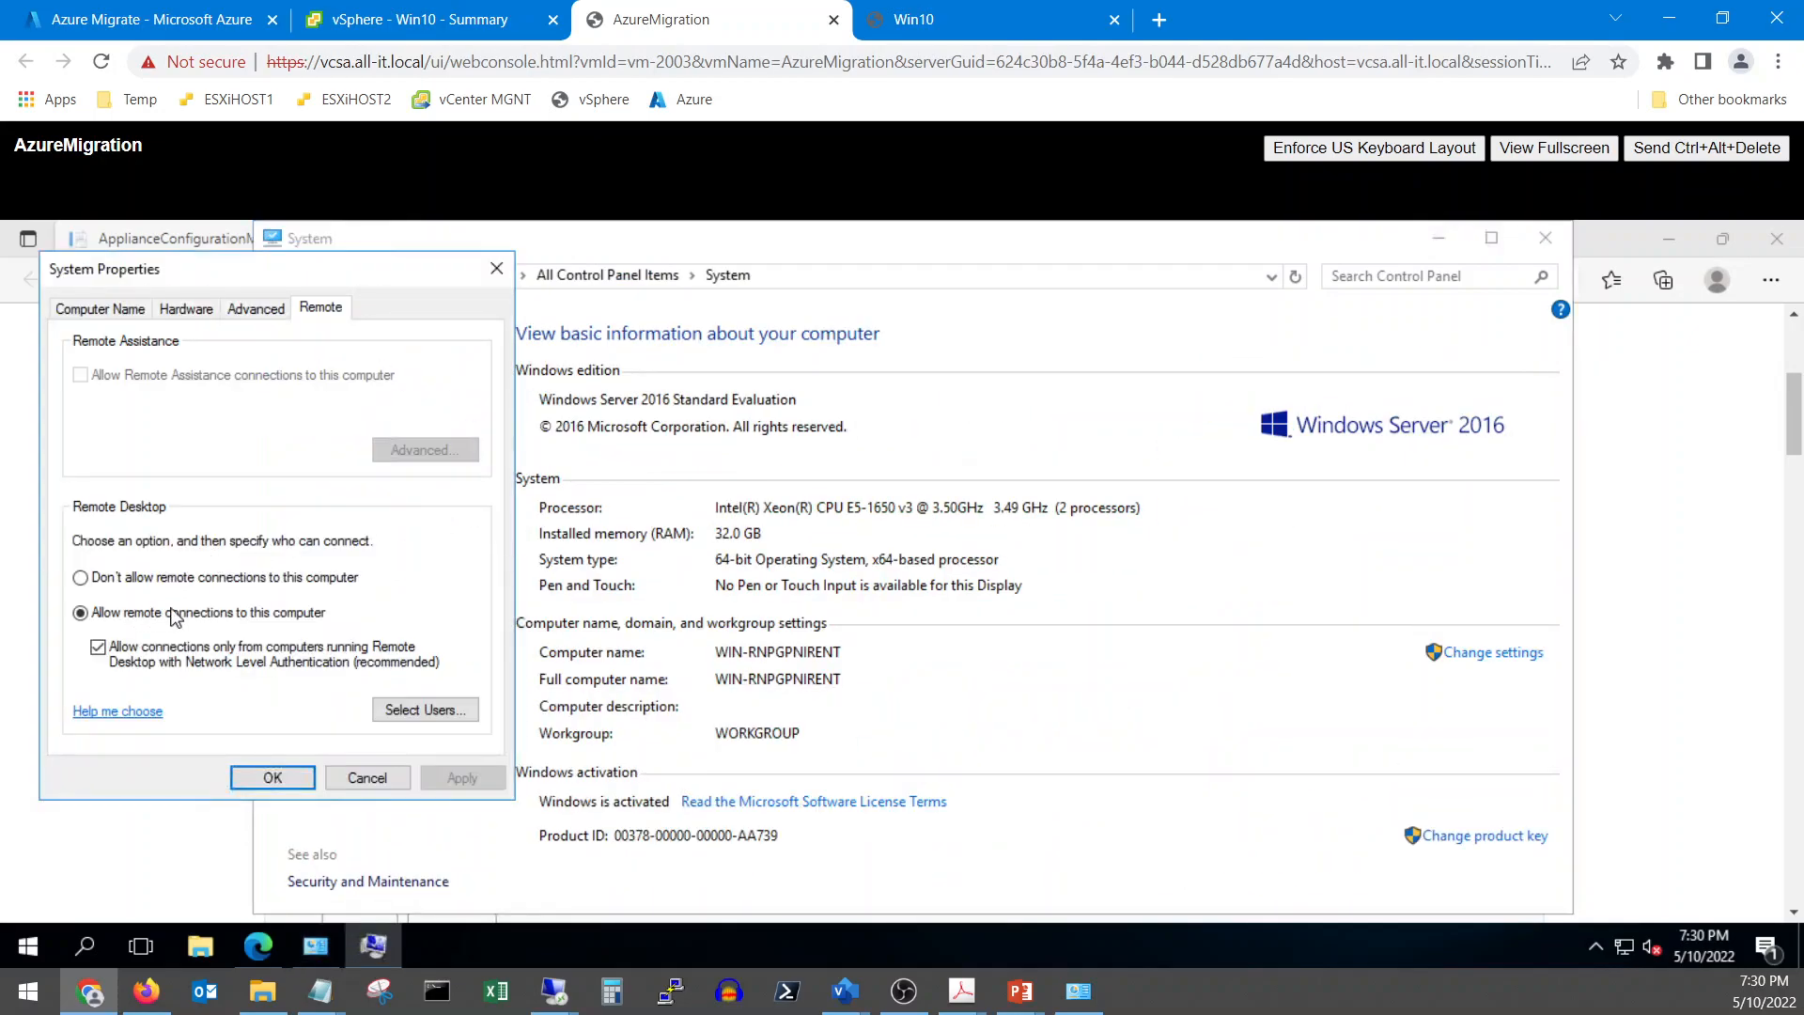
{"action": "left_click", "coordinate": [270, 786]}
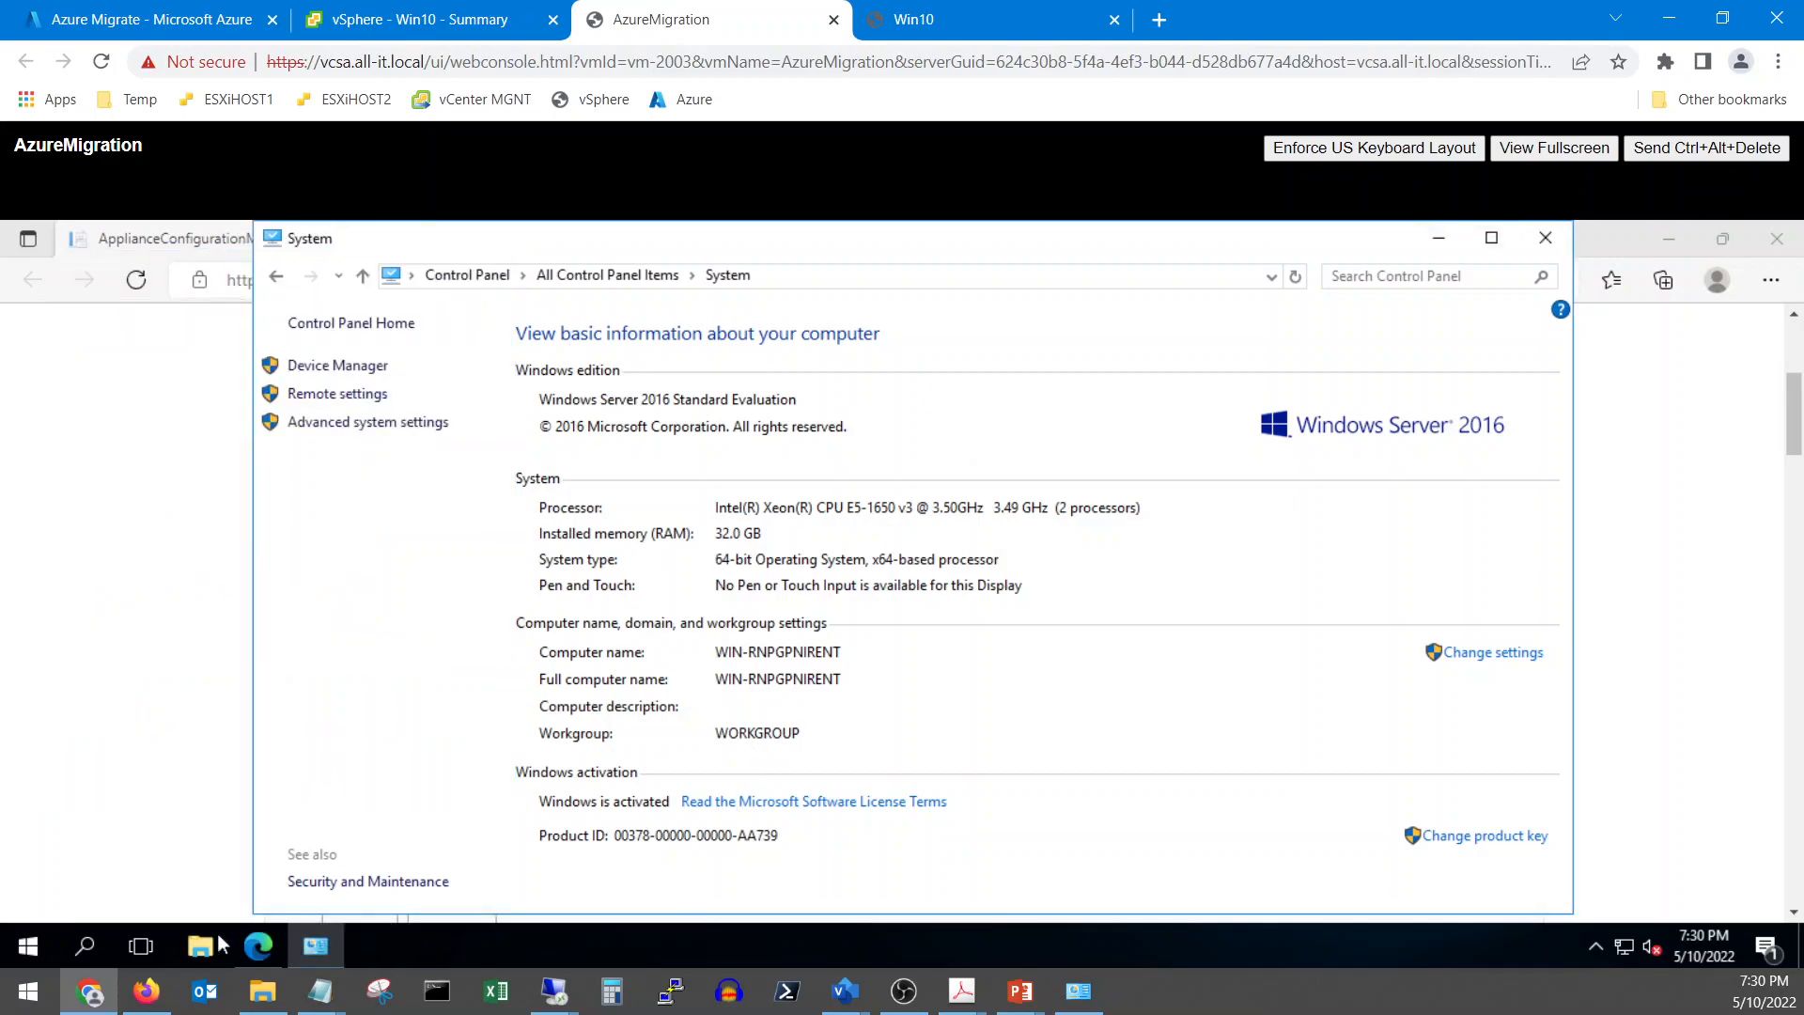
Run ipconfig in a command prompt to read the appliance's IPv4 address, 192.168.1.104
{"action": "left_click", "coordinate": [42, 950]}
{"action": "type", "text": "cmd"}
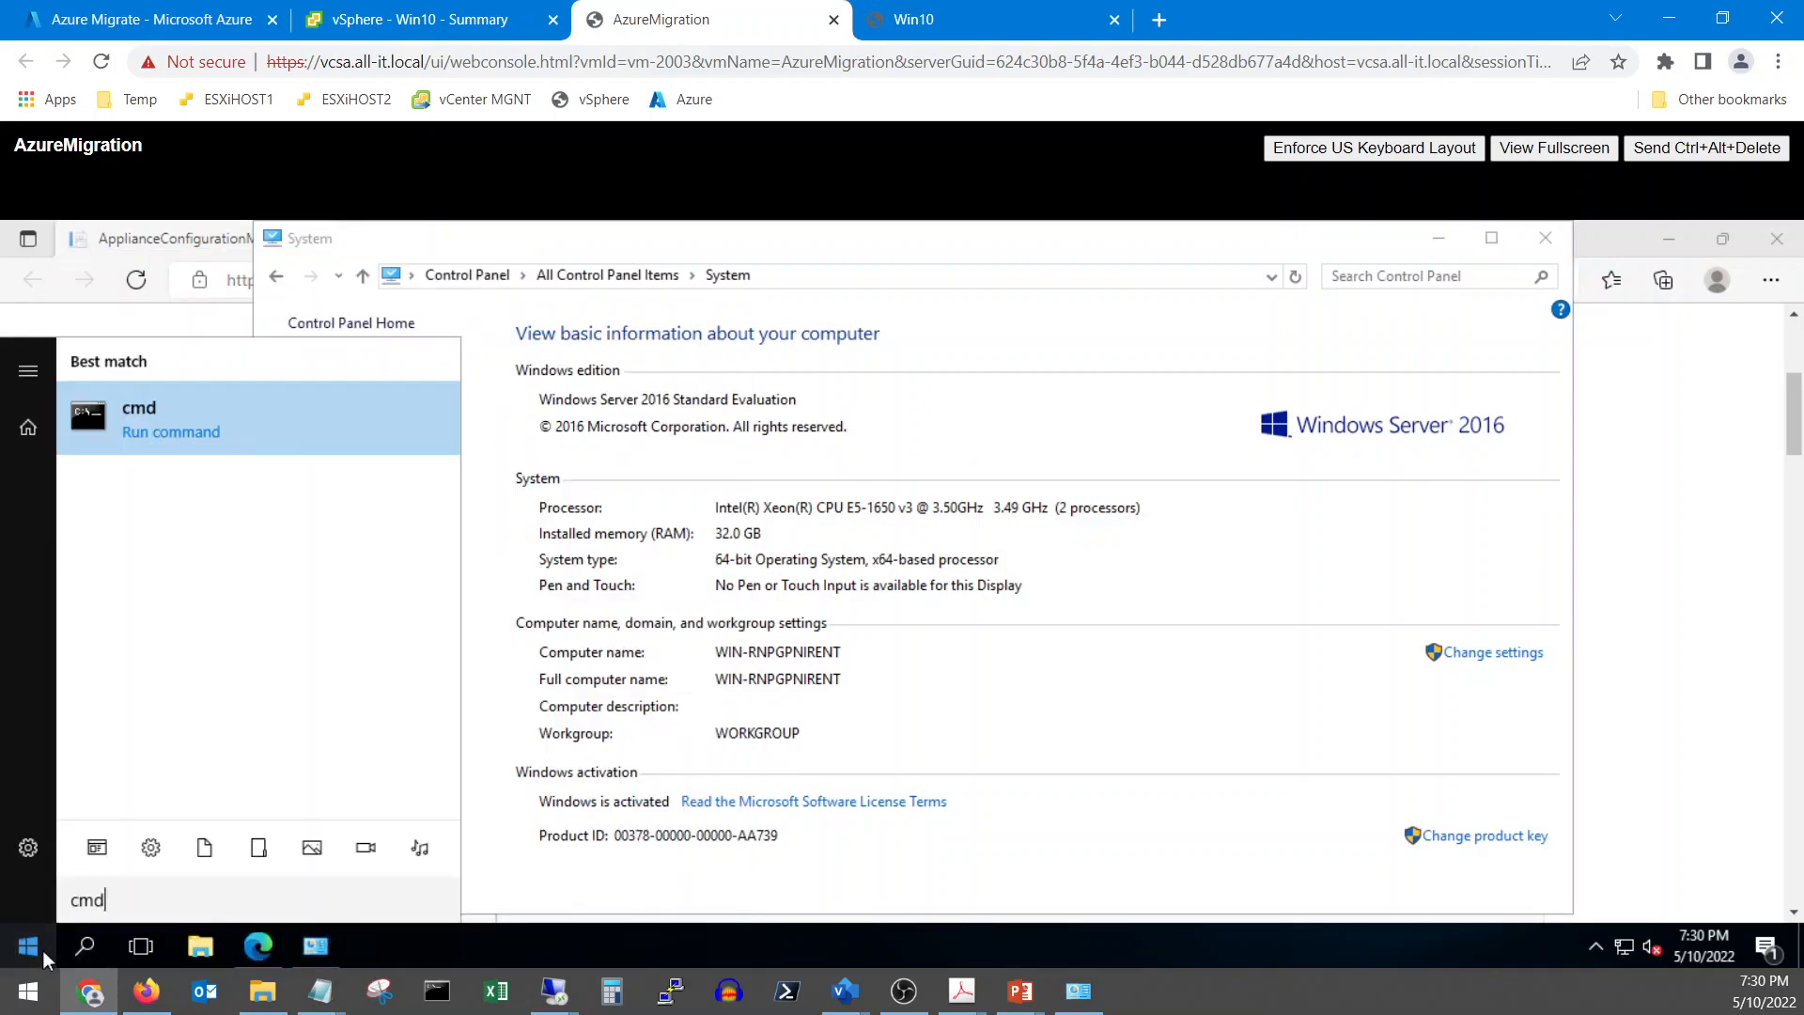
{"action": "key", "text": "Return"}
{"action": "type", "text": "ipconfig"}
{"action": "key", "text": "Return"}
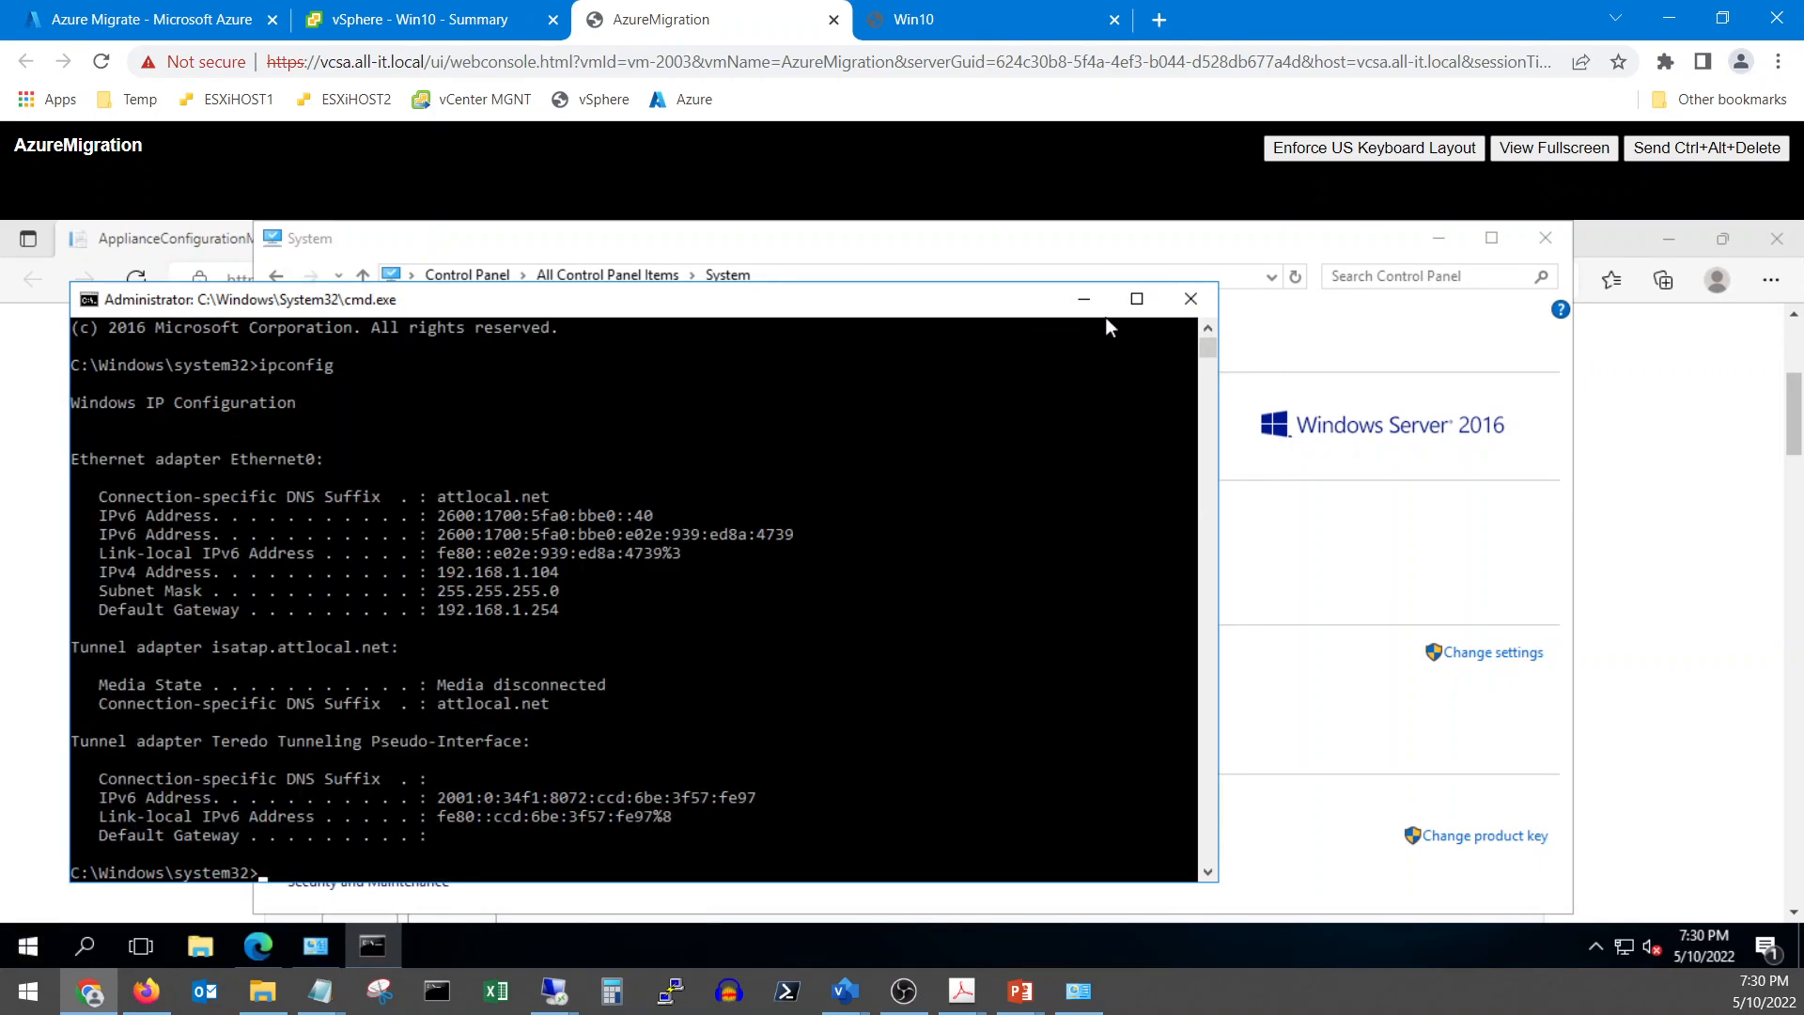
{"action": "left_click", "coordinate": [1190, 299]}
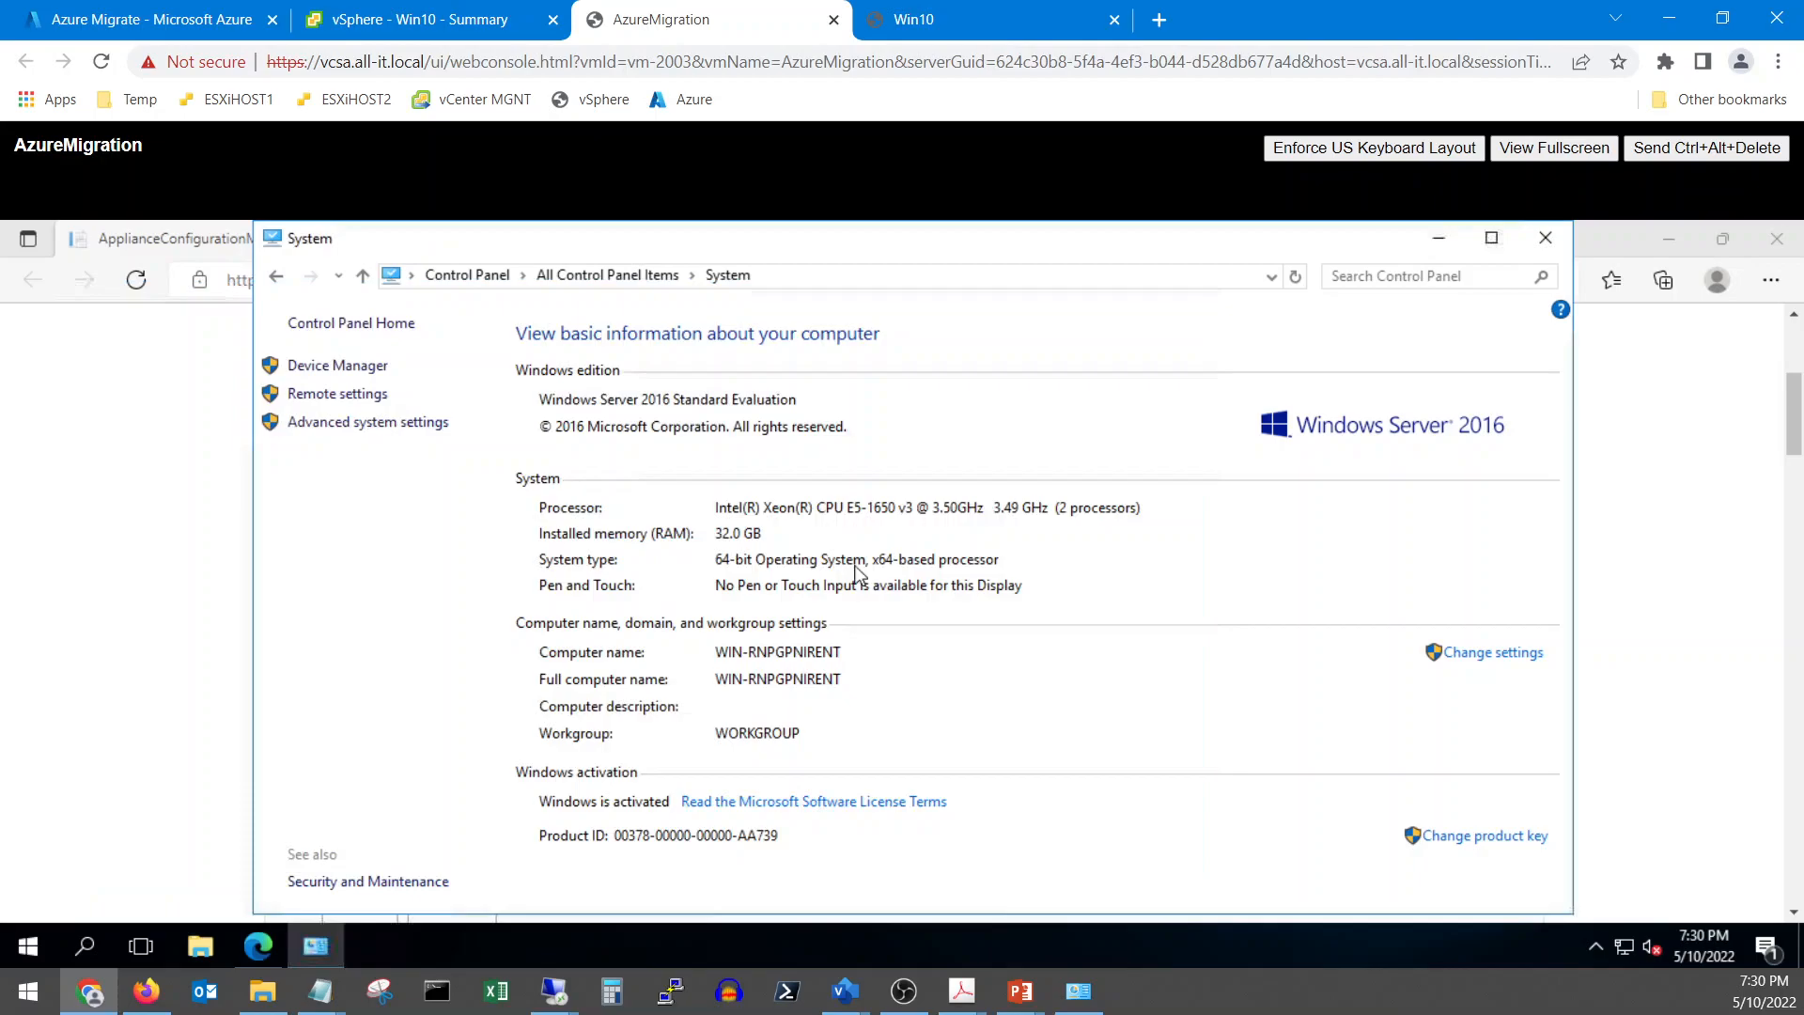
Connect via Remote Desktop as workgroup\Administrator with its password and accept the certificate
{"action": "right_click", "coordinate": [572, 995]}
{"action": "left_click", "coordinate": [507, 866]}
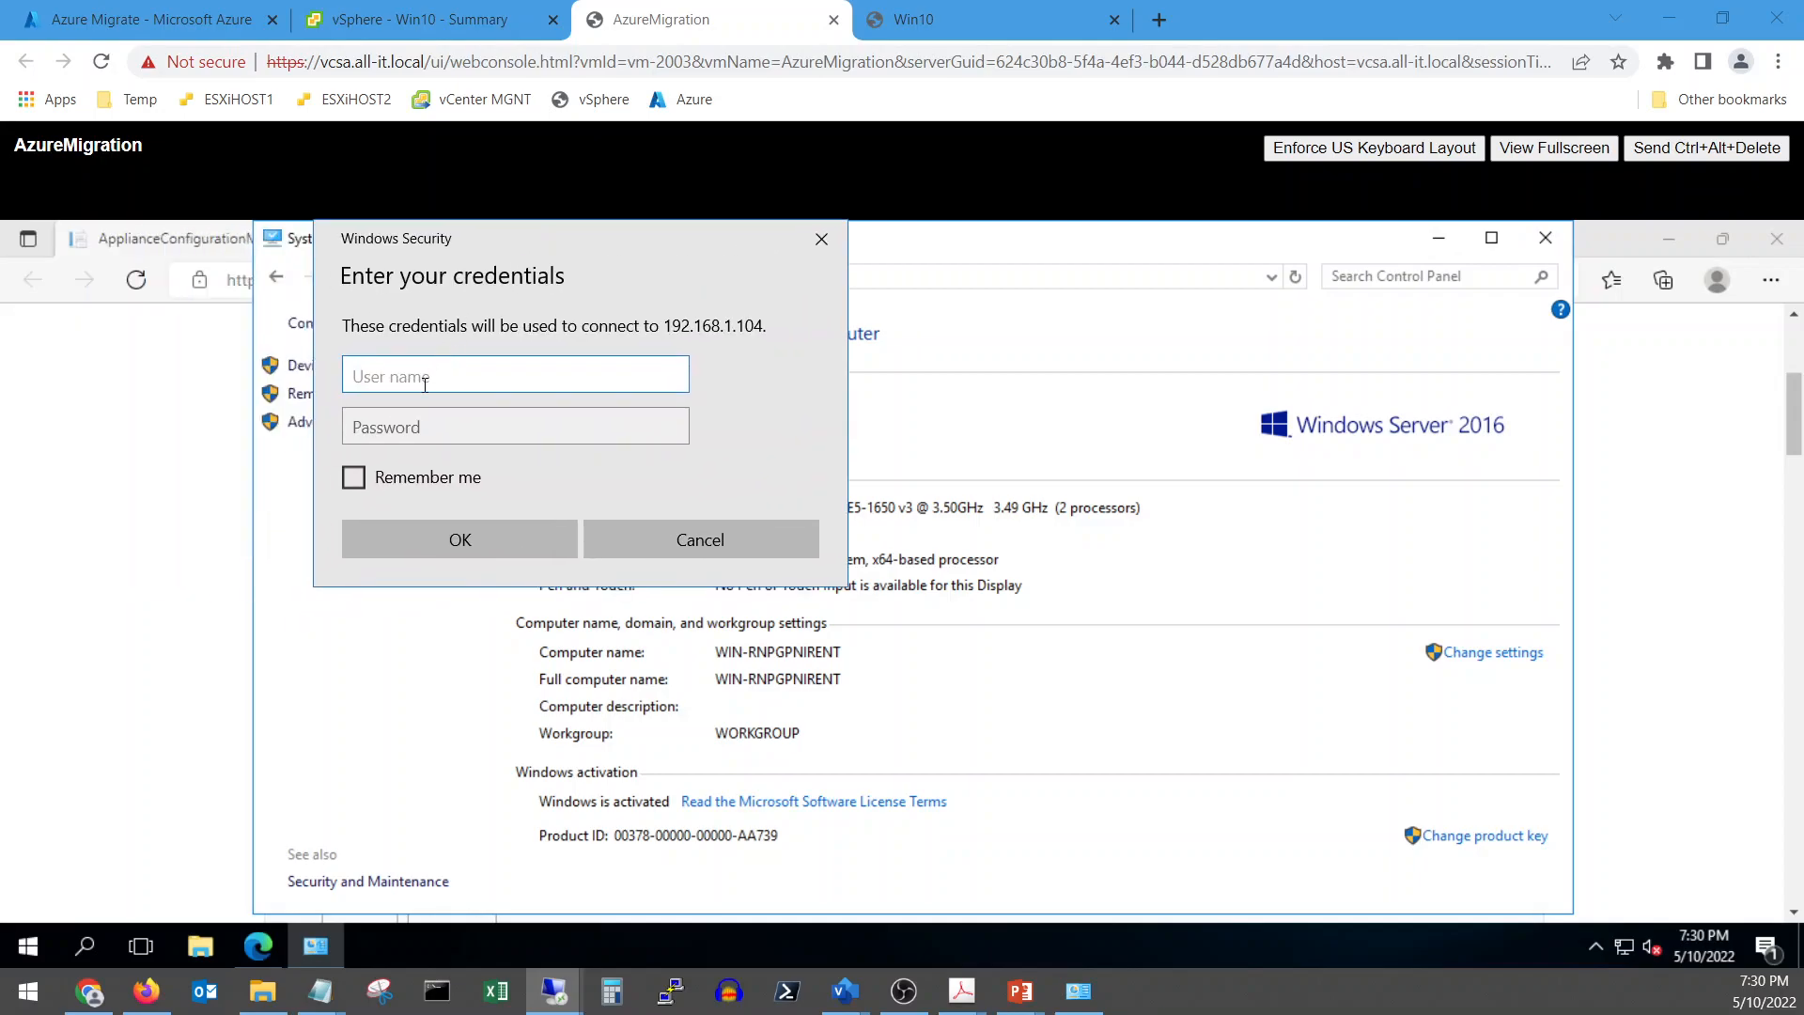
{"action": "type", "text": "workgroup\\Administrator"}
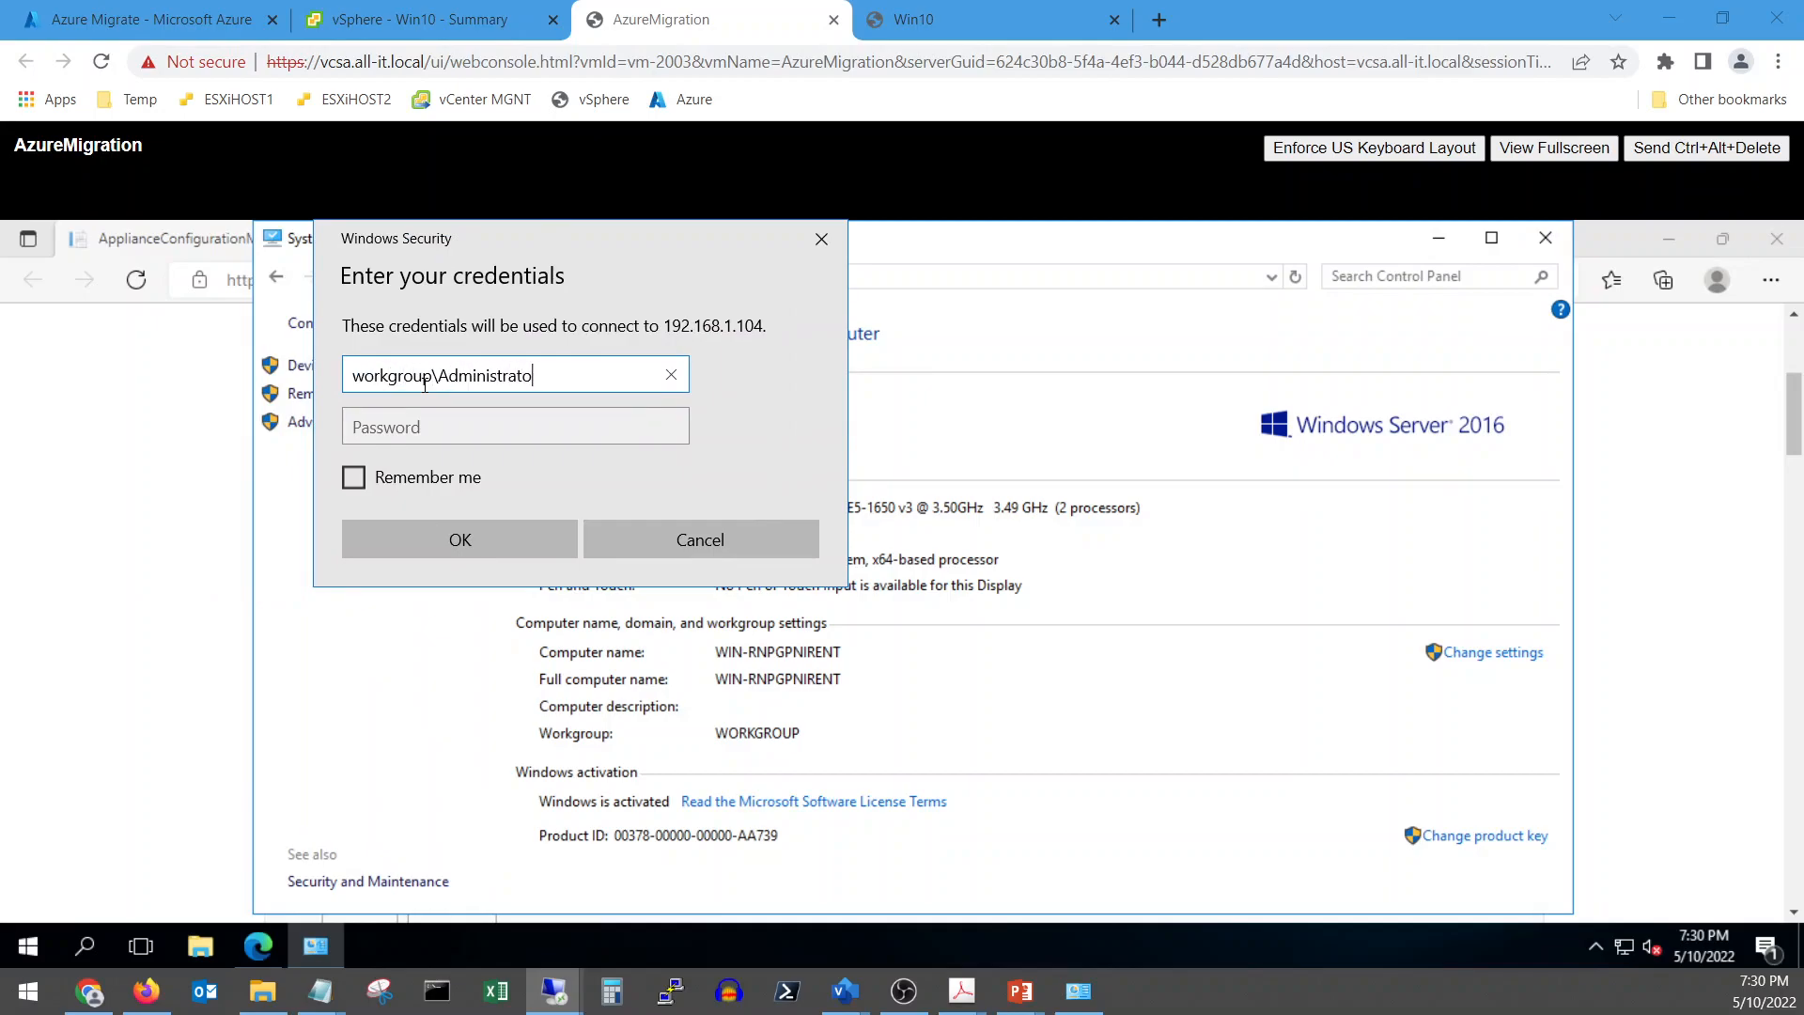
{"action": "key", "text": "Tab"}
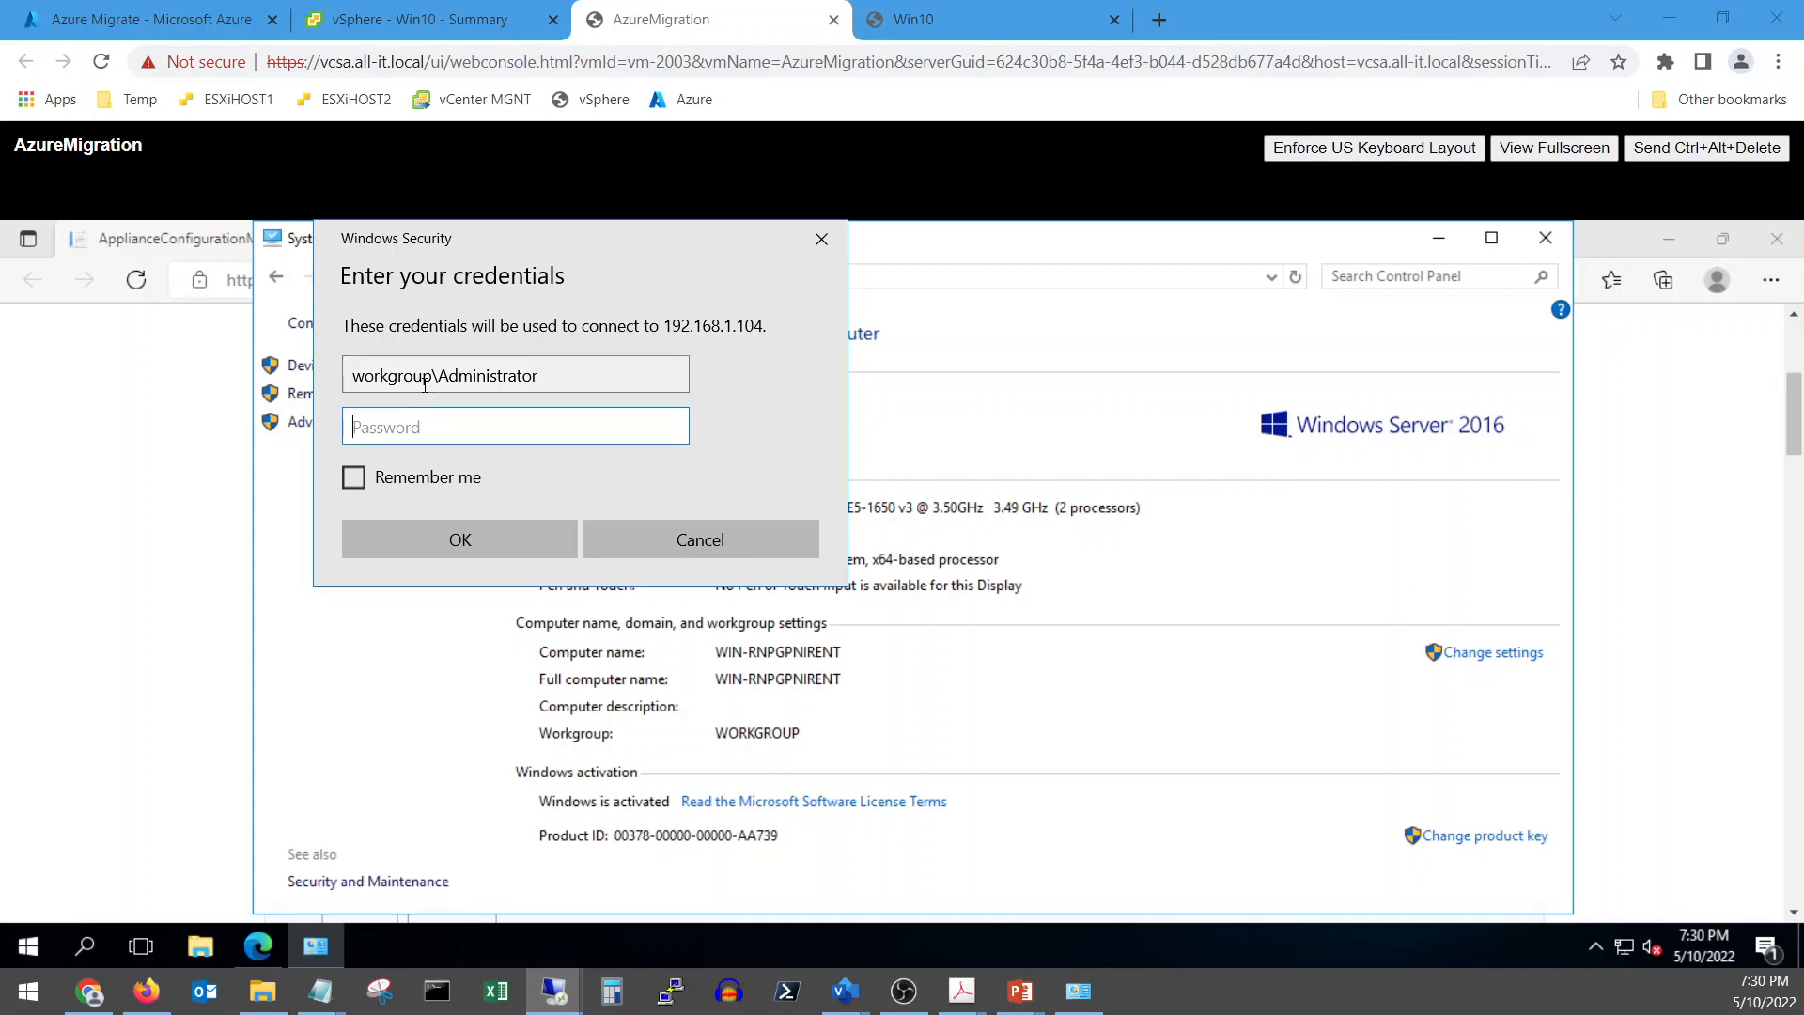
{"action": "type", "text": "•••••••••"}
{"action": "left_click", "coordinate": [460, 537]}
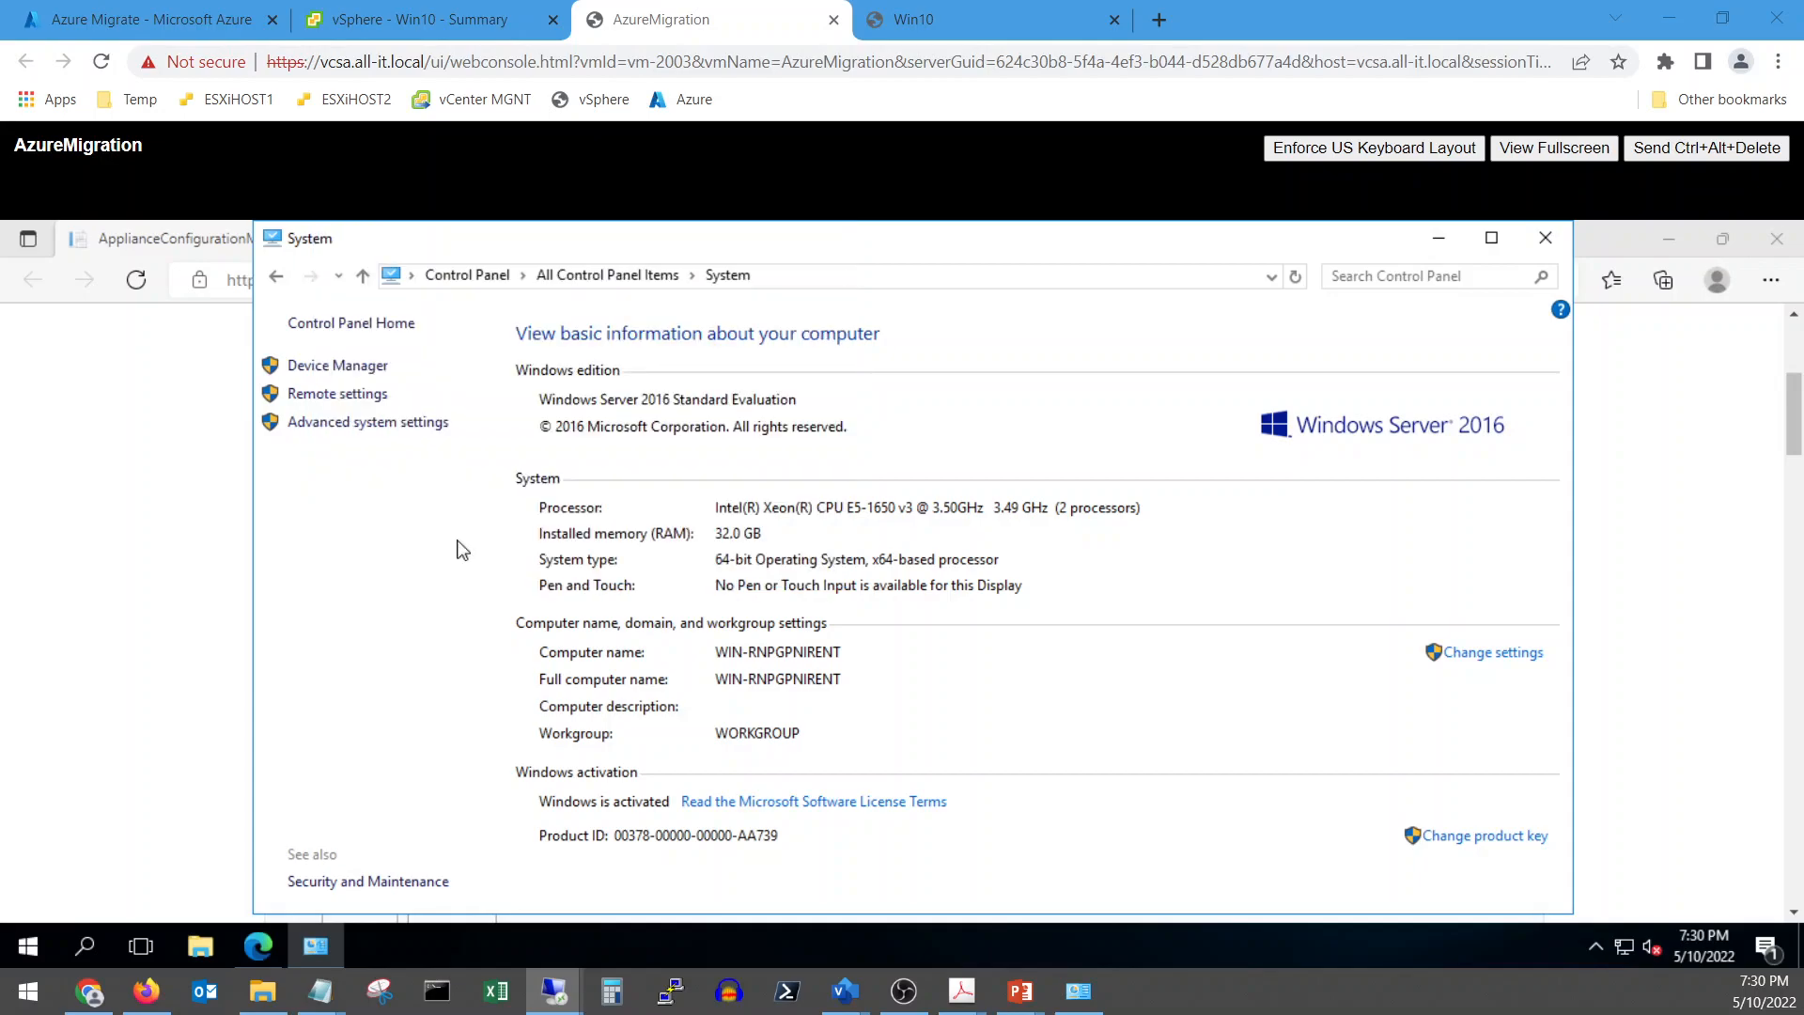
{"action": "left_click_drag", "start_coordinate": [0, 168], "coordinate": [813, 205]}
{"action": "left_click", "coordinate": [834, 619]}
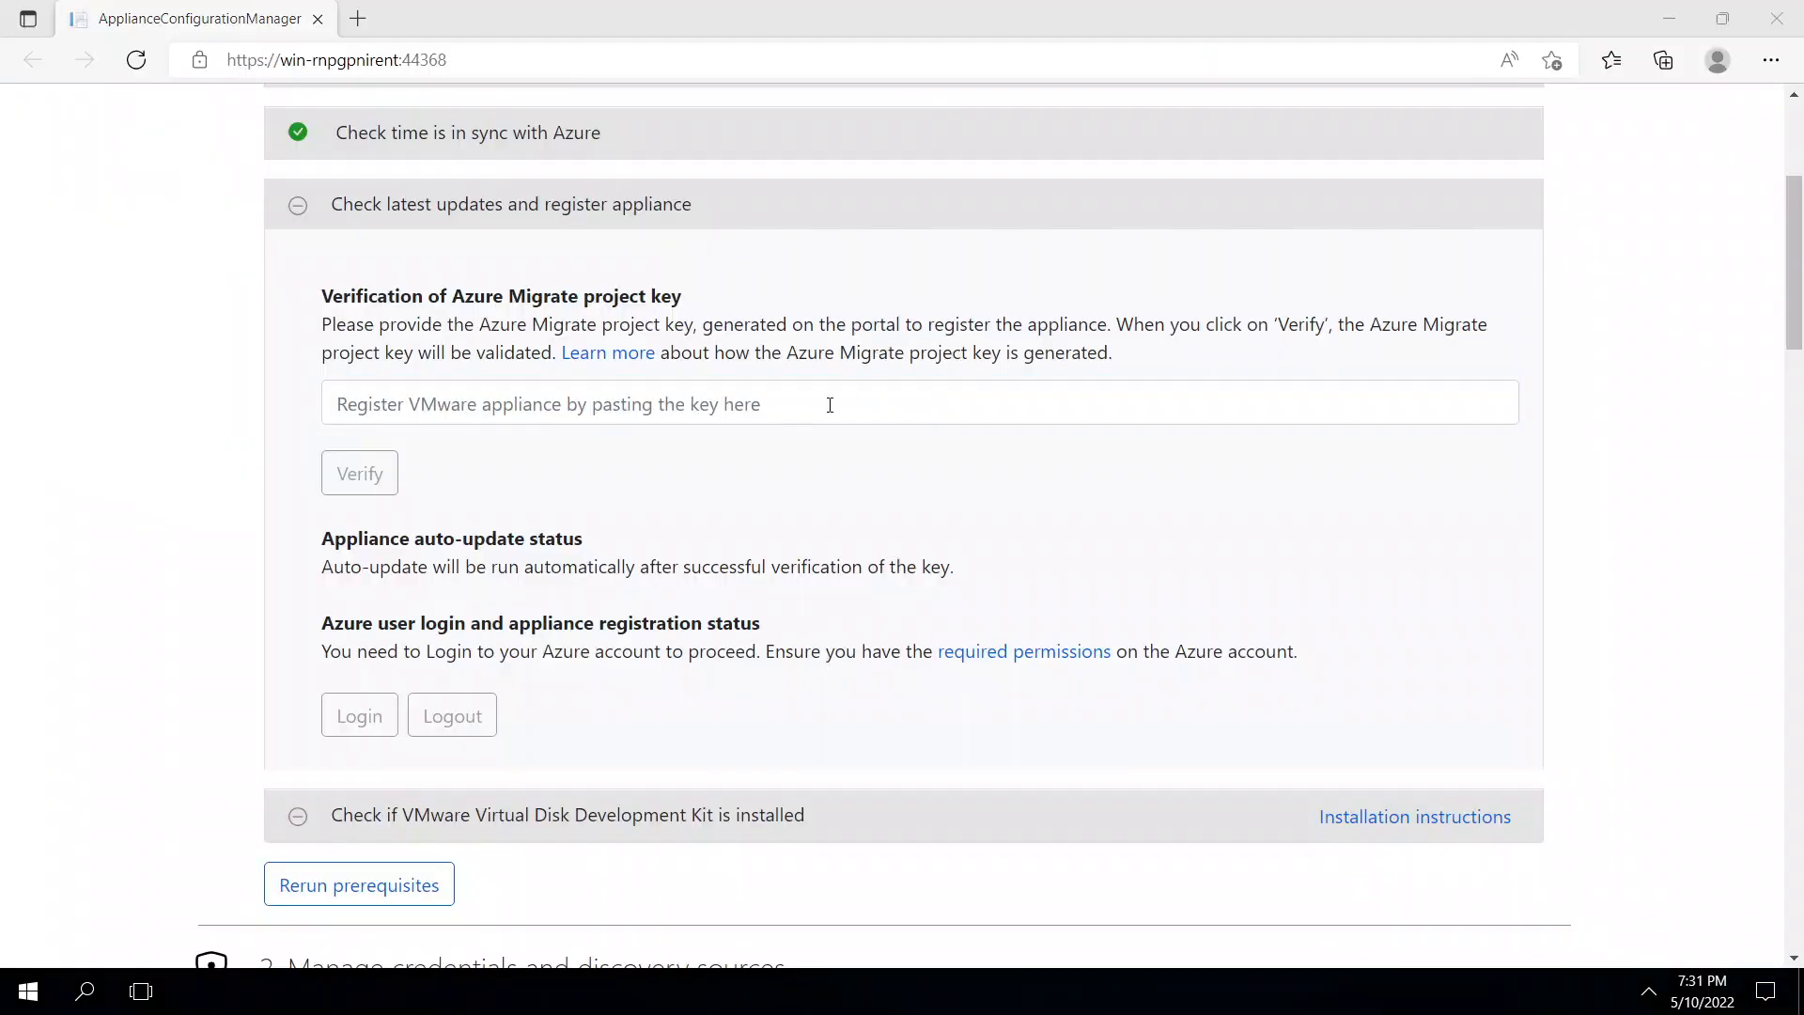
Copy the project key line from Notepad and paste it as plain text into the key box
{"action": "left_click", "coordinate": [422, 403]}
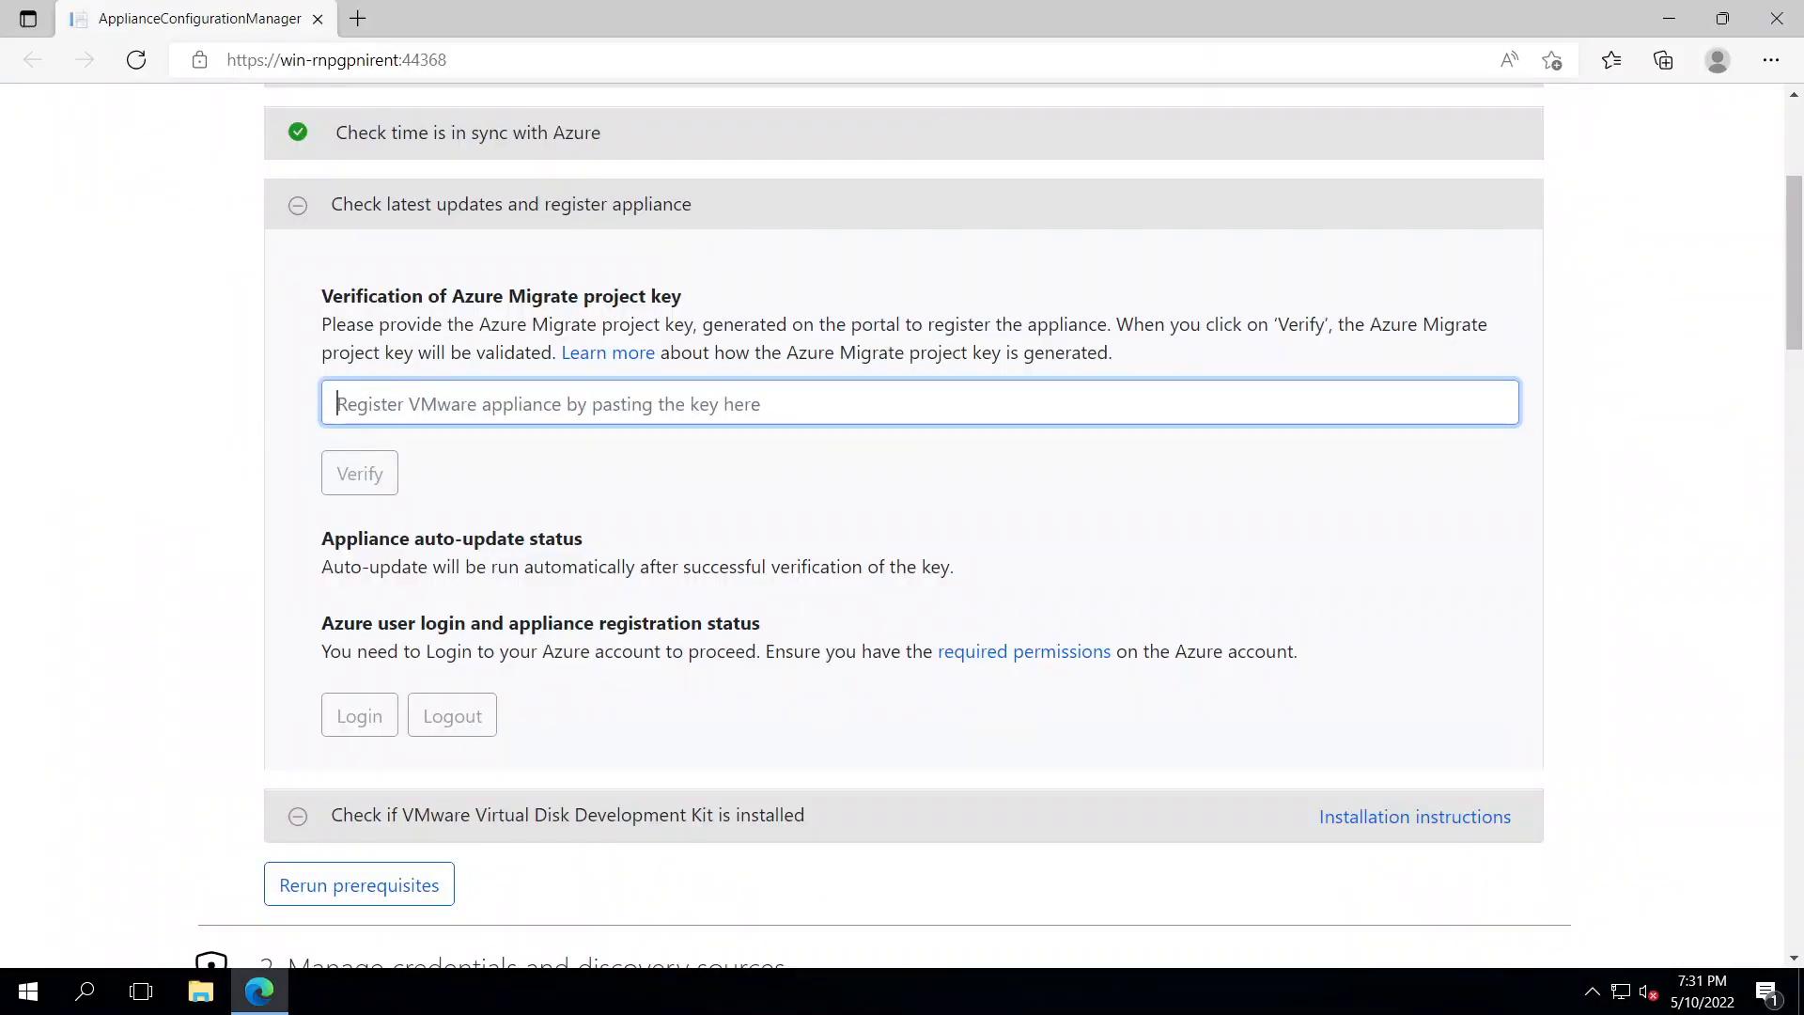
{"action": "key", "text": "alt+Tab"}
{"action": "mouse_move", "coordinate": [541, 230]}
{"action": "left_mouse_down"}
{"action": "mouse_move", "coordinate": [601, 222]}
{"action": "mouse_move", "coordinate": [3, 214]}
{"action": "mouse_move", "coordinate": [519, 206]}
{"action": "left_mouse_up"}
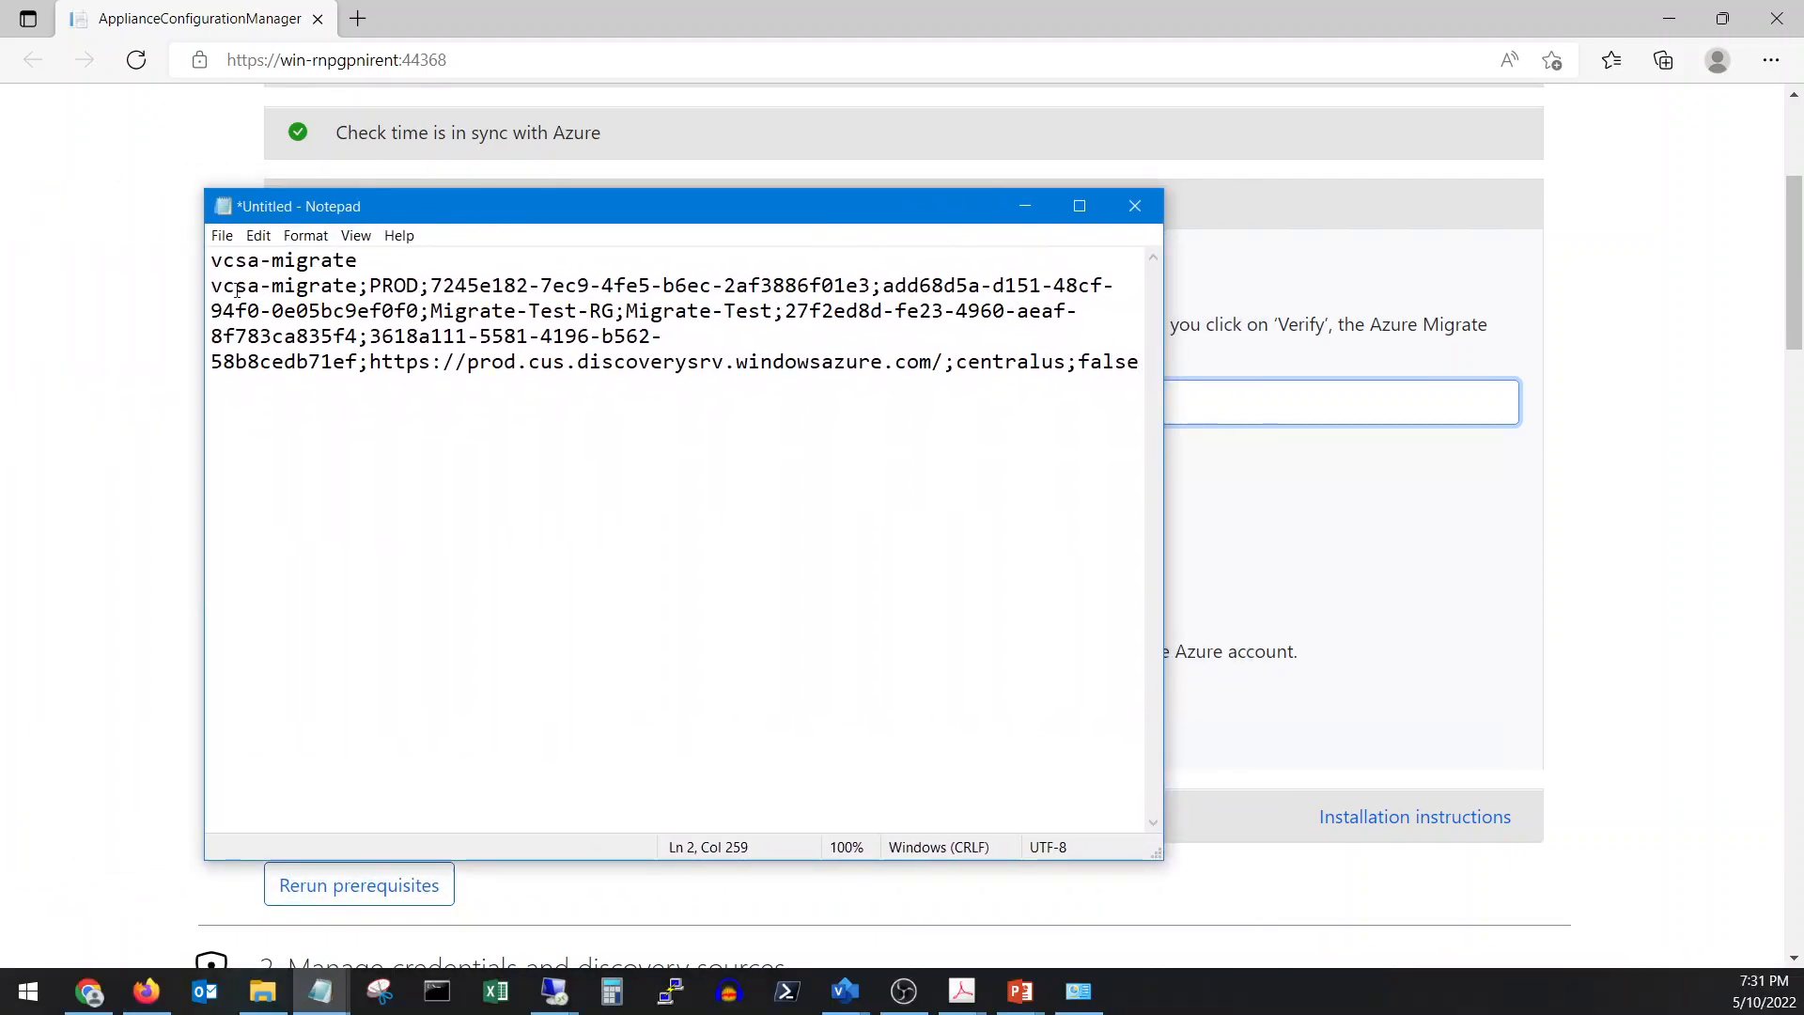
{"action": "left_click_drag", "start_coordinate": [210, 285], "coordinate": [1161, 375]}
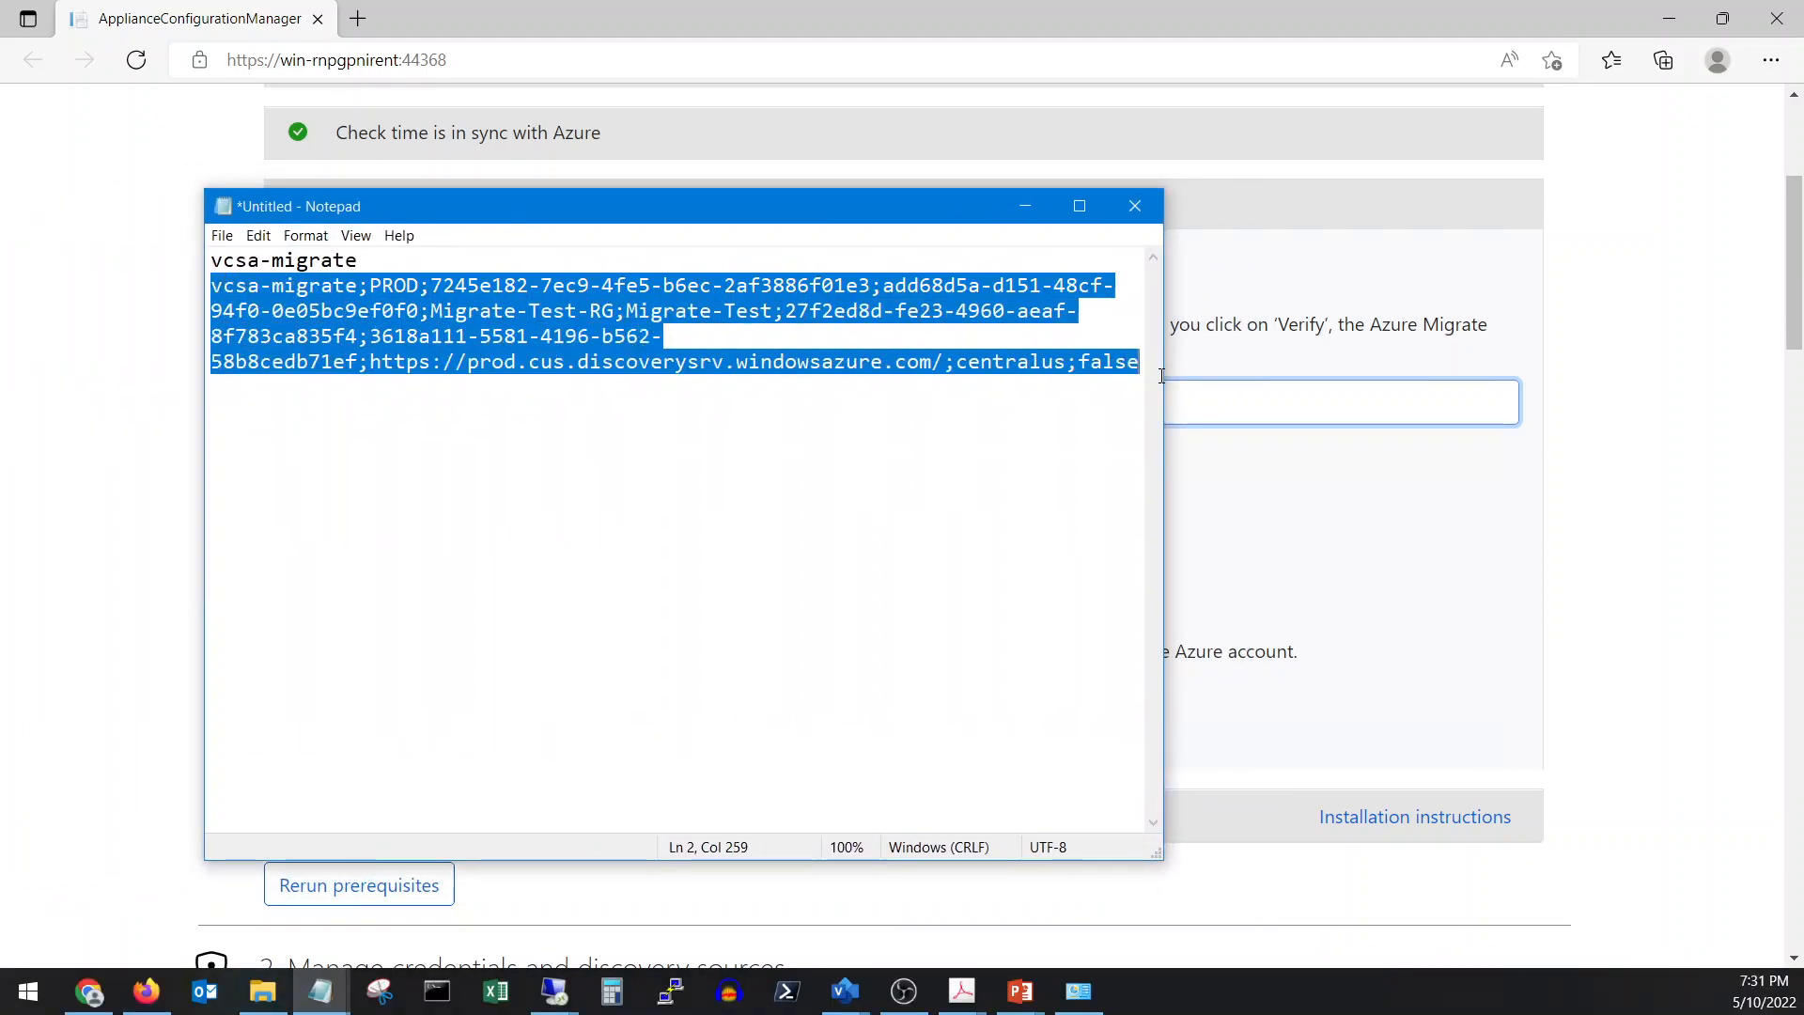
{"action": "right_click", "coordinate": [781, 291]}
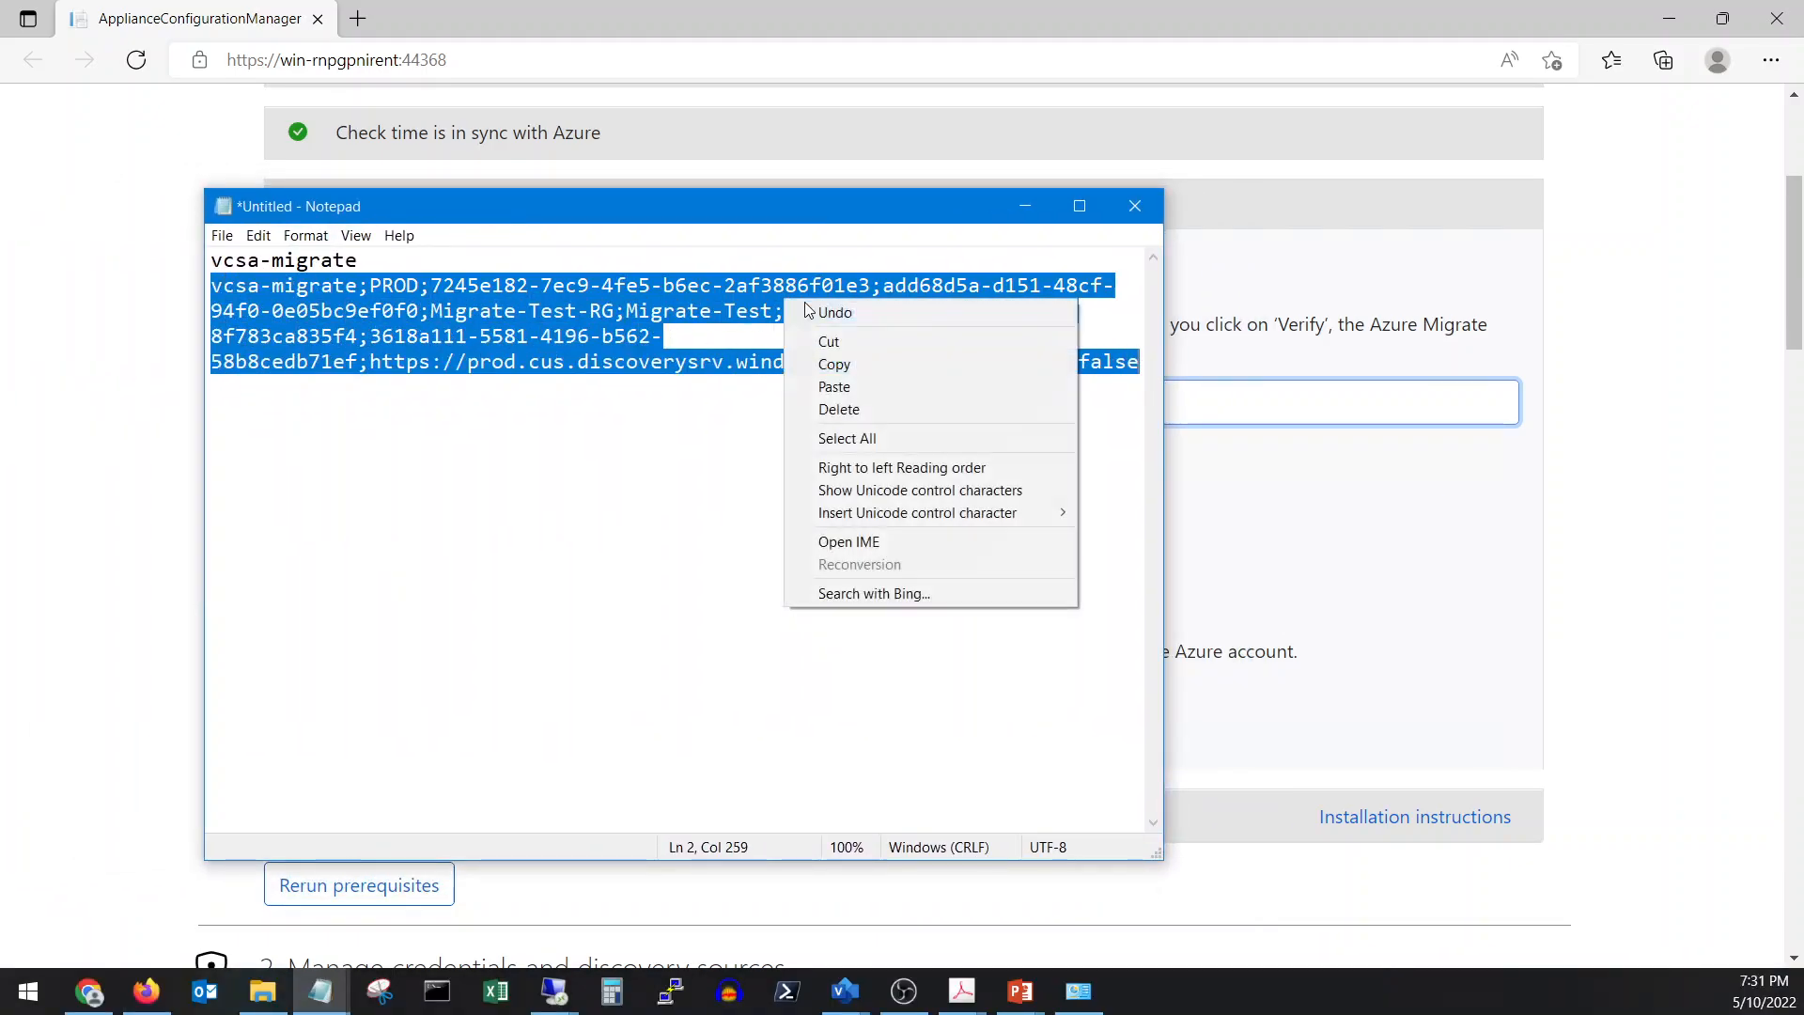
{"action": "left_click", "coordinate": [827, 364]}
{"action": "left_click", "coordinate": [1025, 205]}
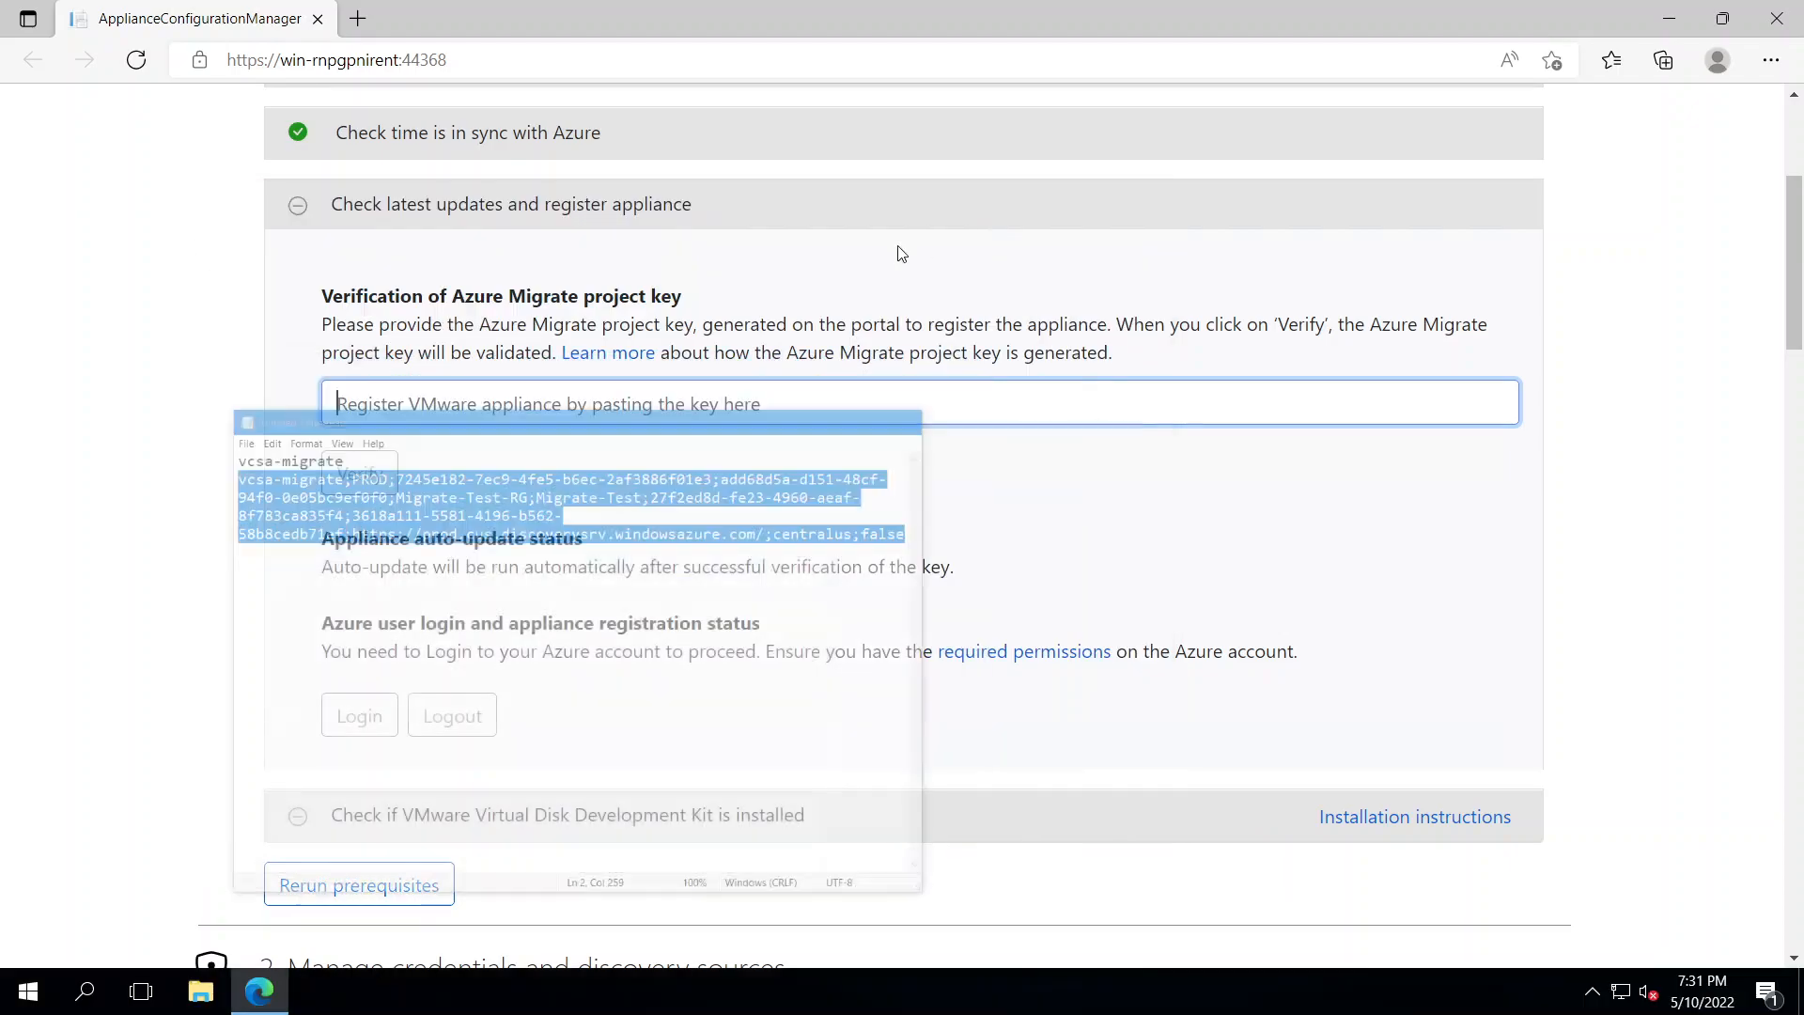
{"action": "right_click", "coordinate": [583, 402]}
{"action": "left_click", "coordinate": [710, 613]}
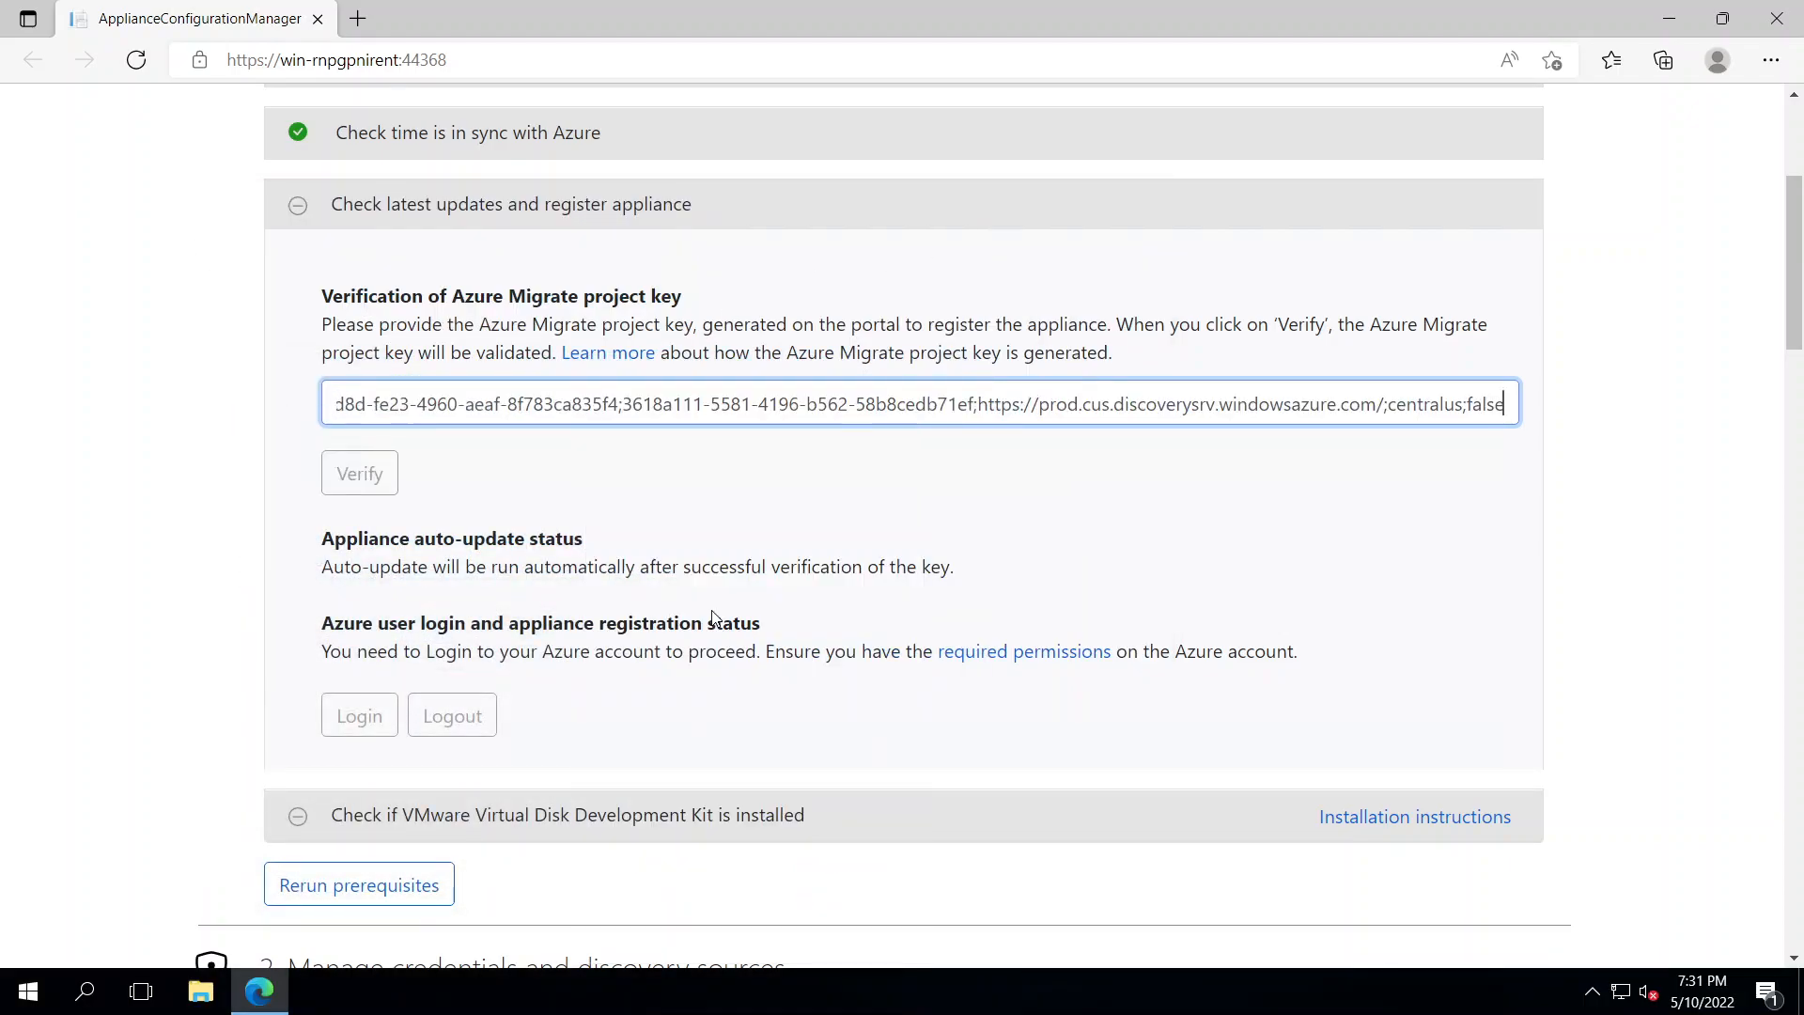
Verify the project key to register the appliance, then scroll to the failing VDDK 6.7.0 check
{"action": "left_click", "coordinate": [358, 490]}
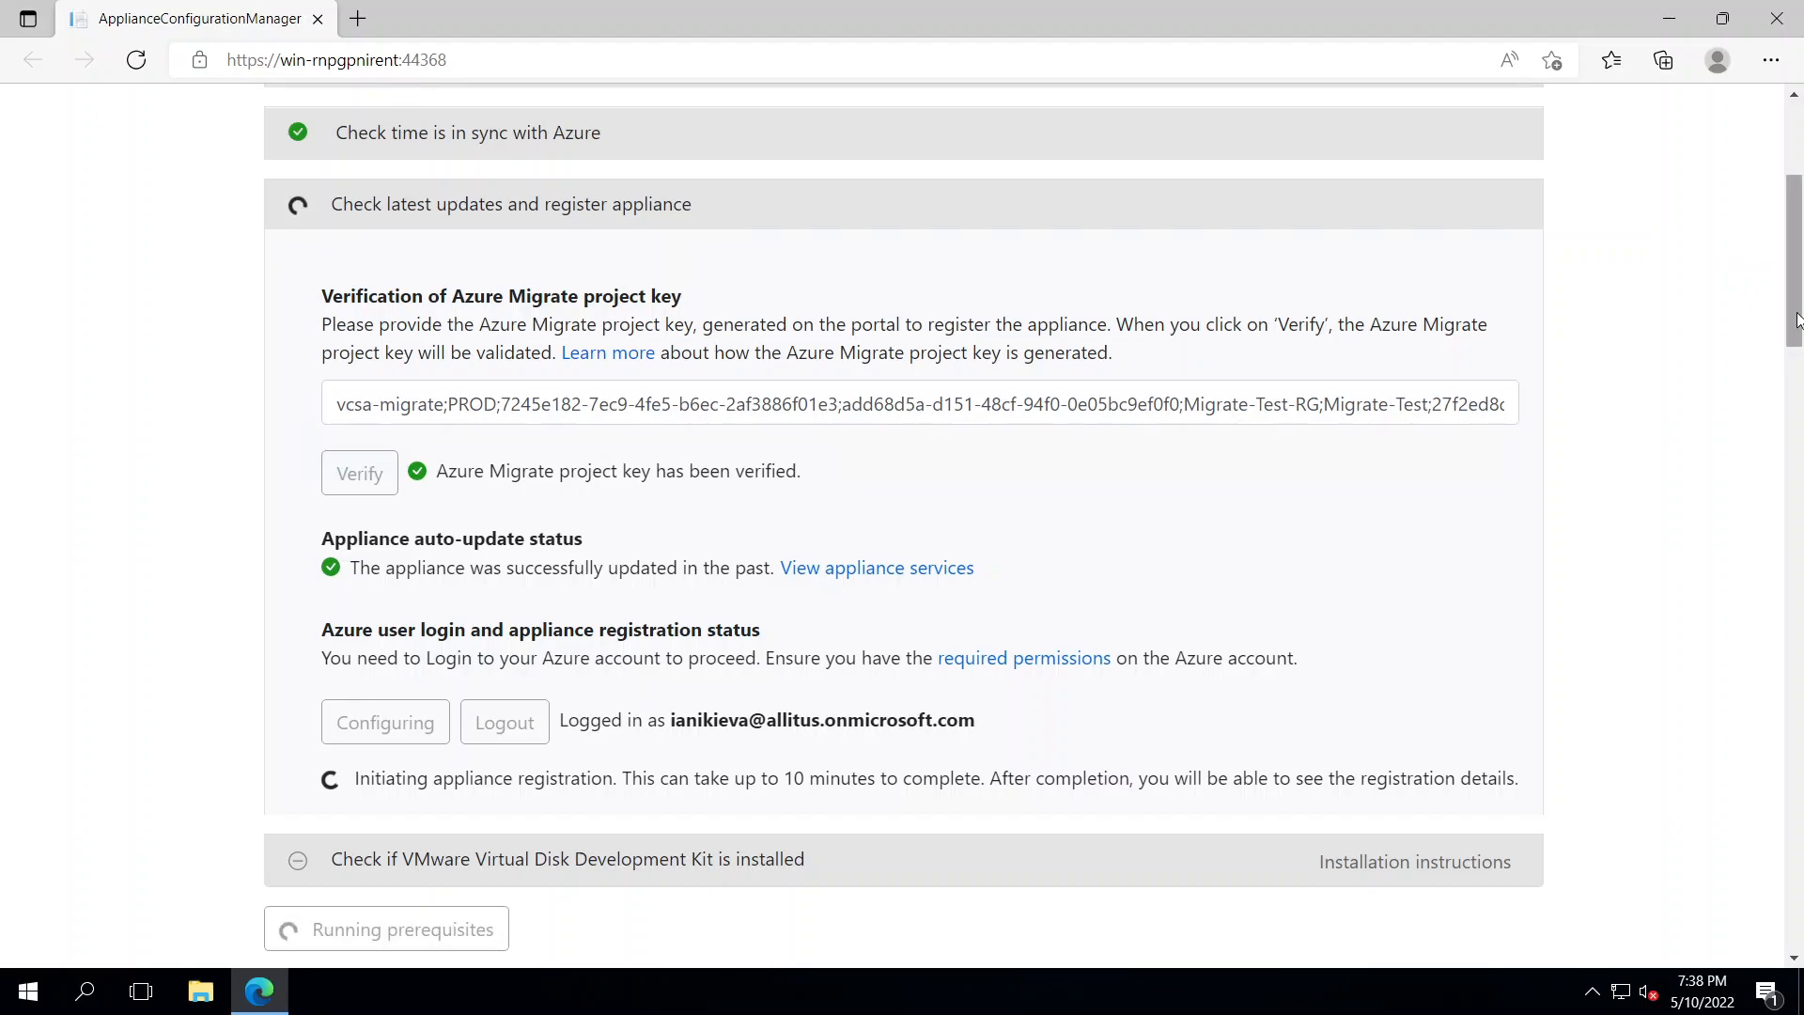
{"action": "scroll", "coordinate": [1798, 329], "scroll_direction": "down", "scroll_amount": 3}
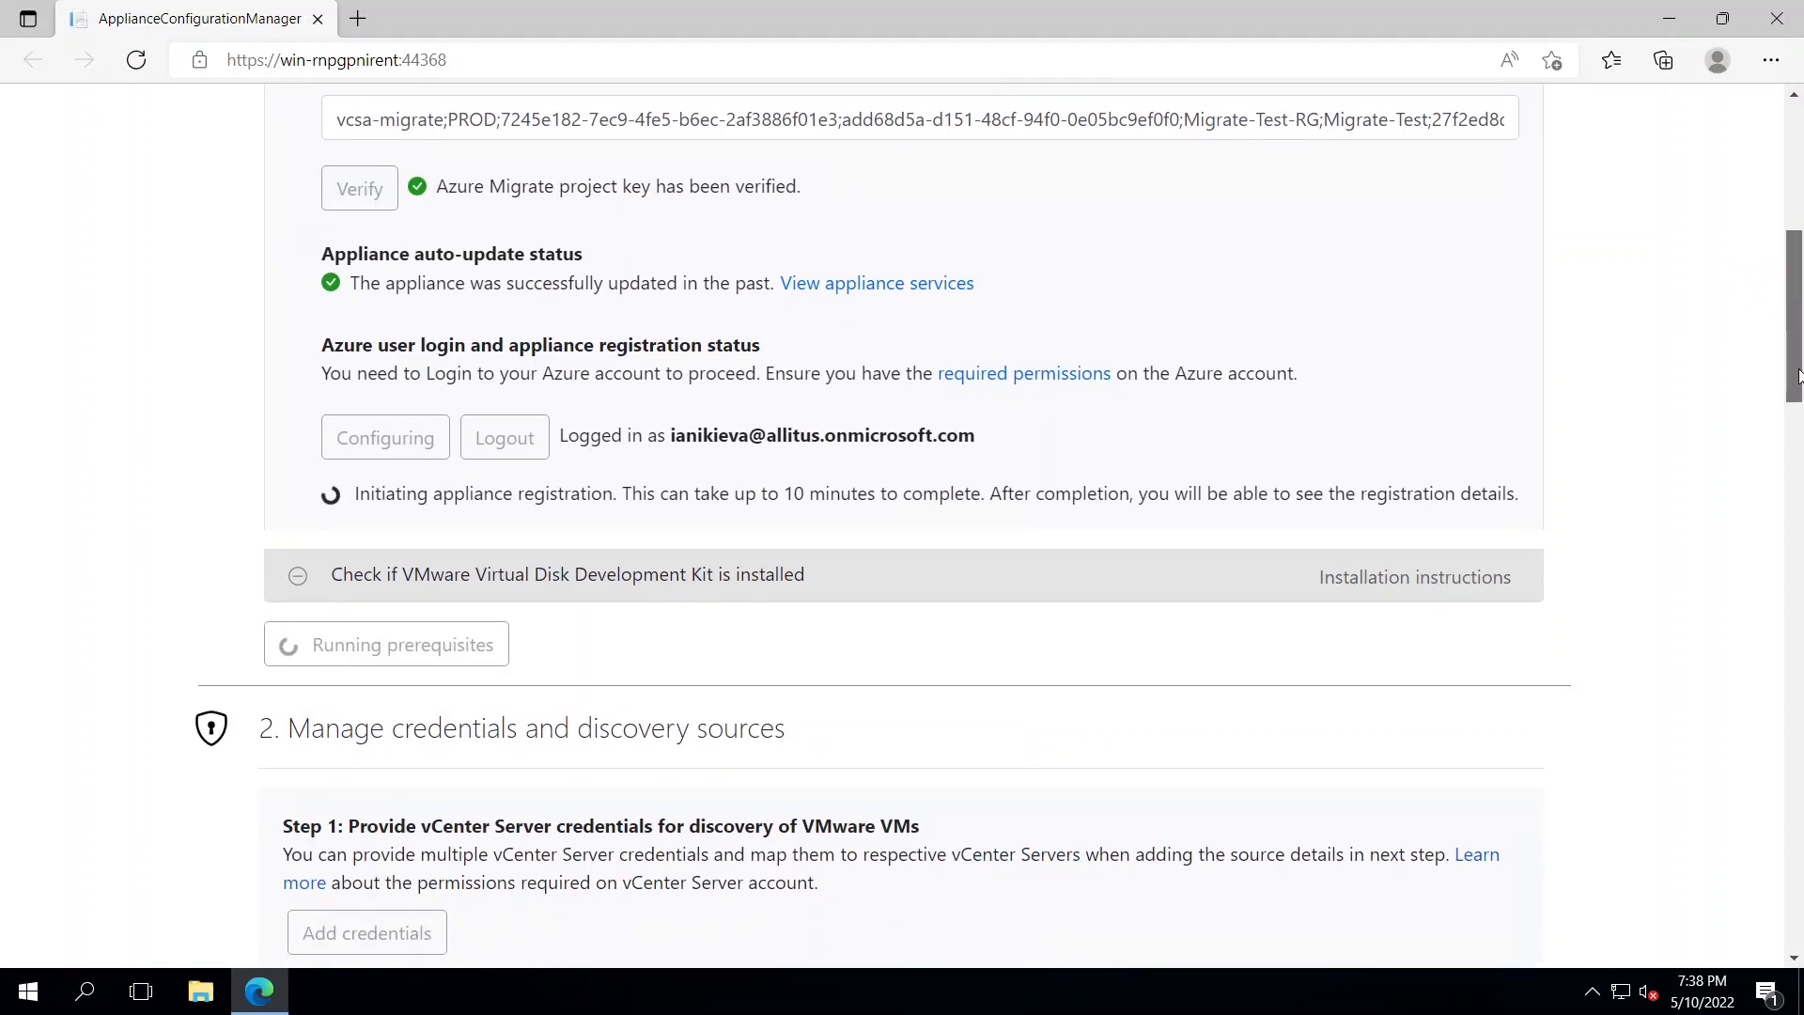
{"action": "left_click_drag", "start_coordinate": [1798, 376], "coordinate": [1798, 394]}
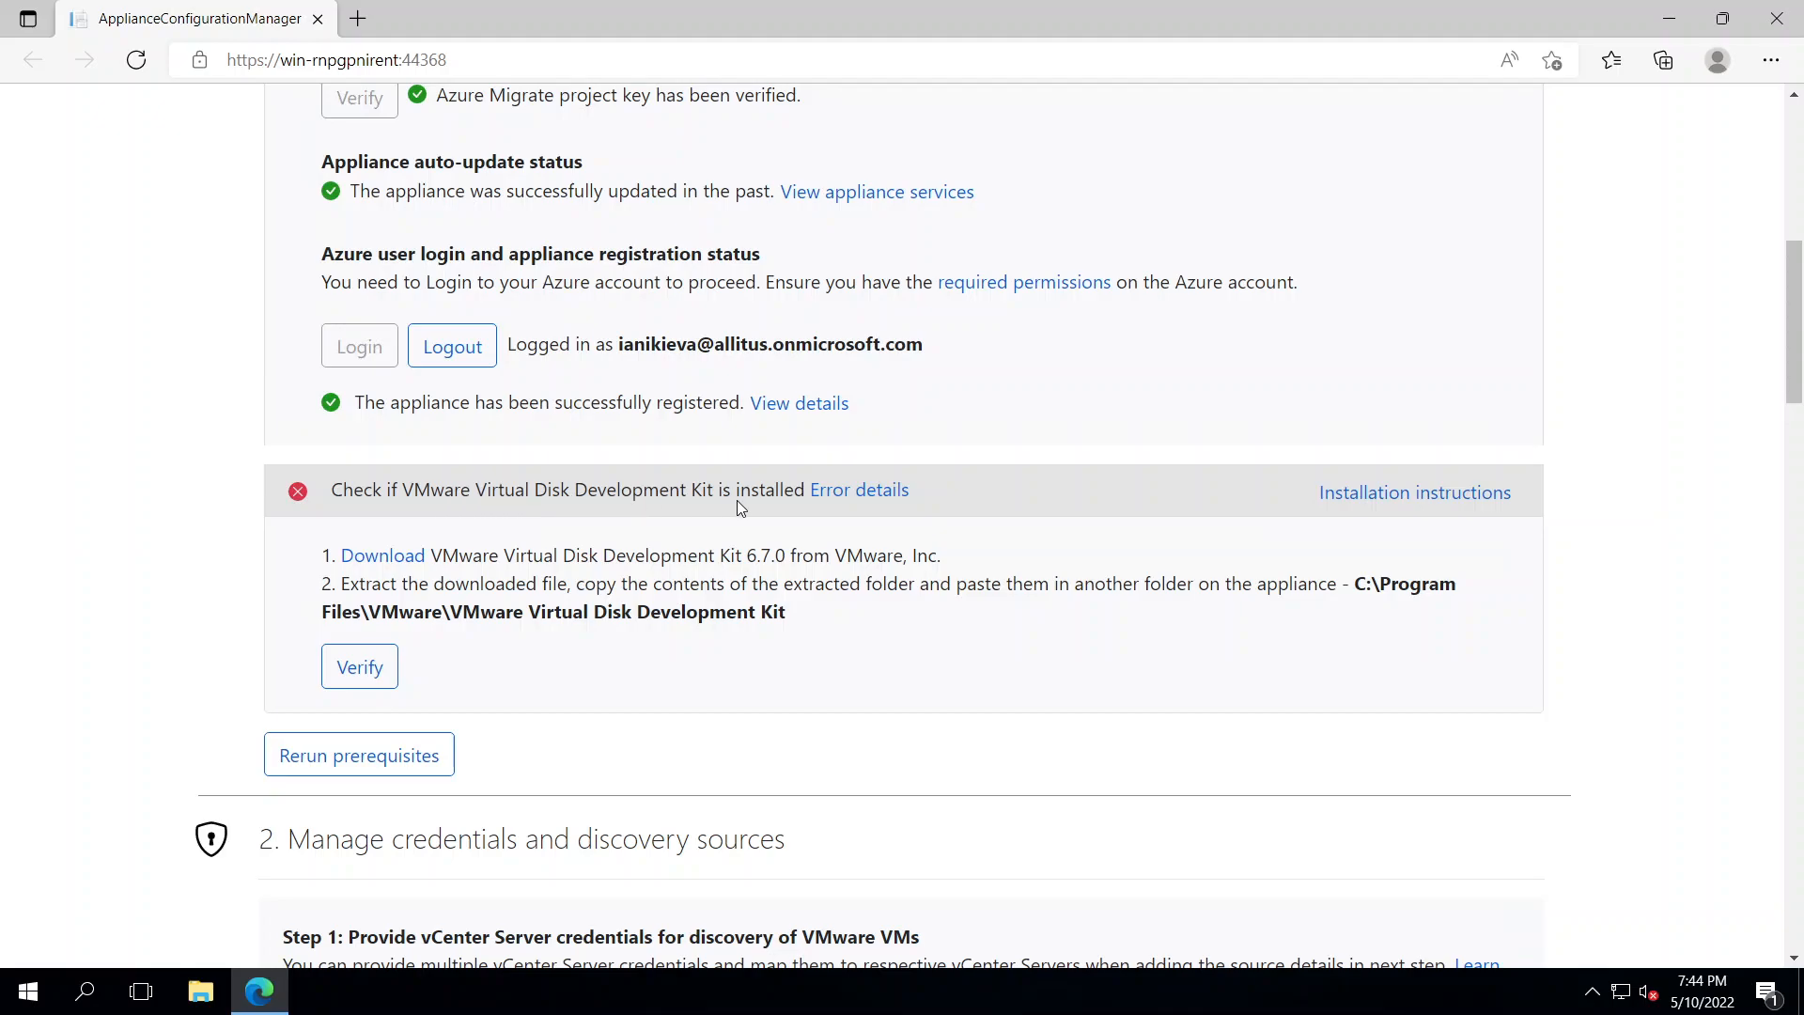
Accept the EULA, download VMware-vix-disklib-6.7.0-8535999.x86_64.zip, and show it in Downloads
{"action": "left_click", "coordinate": [401, 556]}
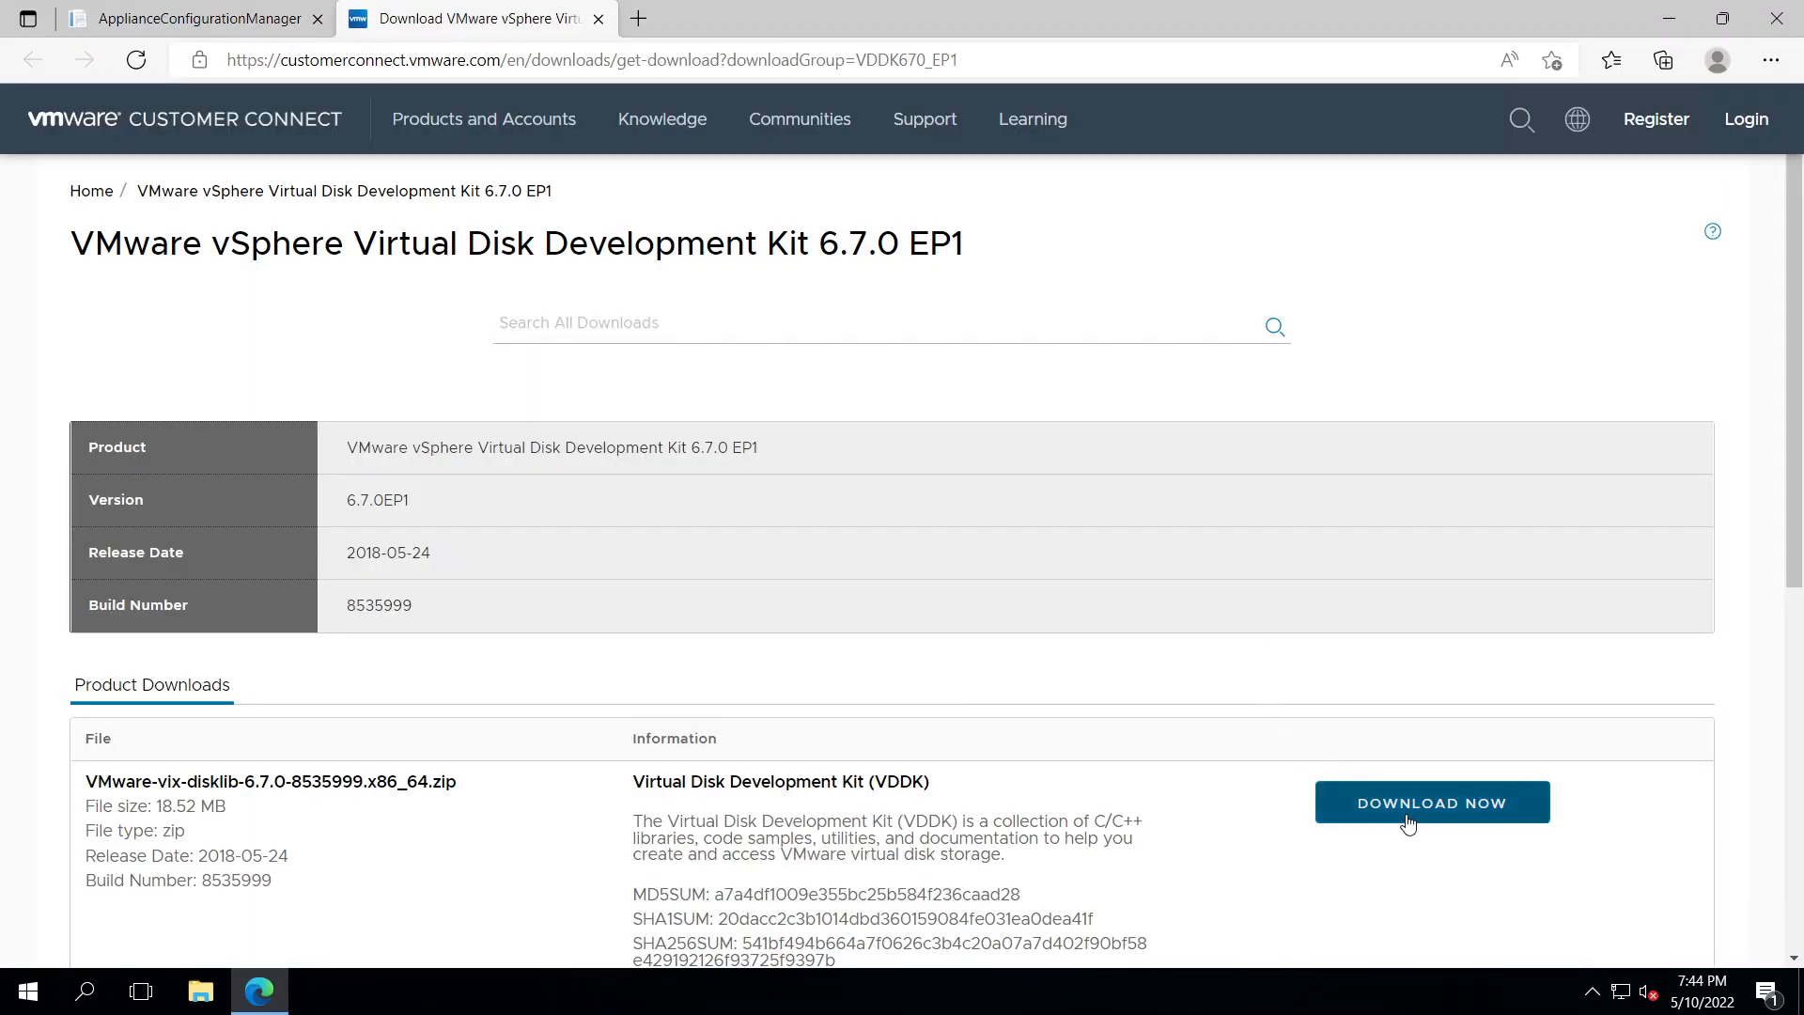
{"action": "left_click", "coordinate": [1410, 810]}
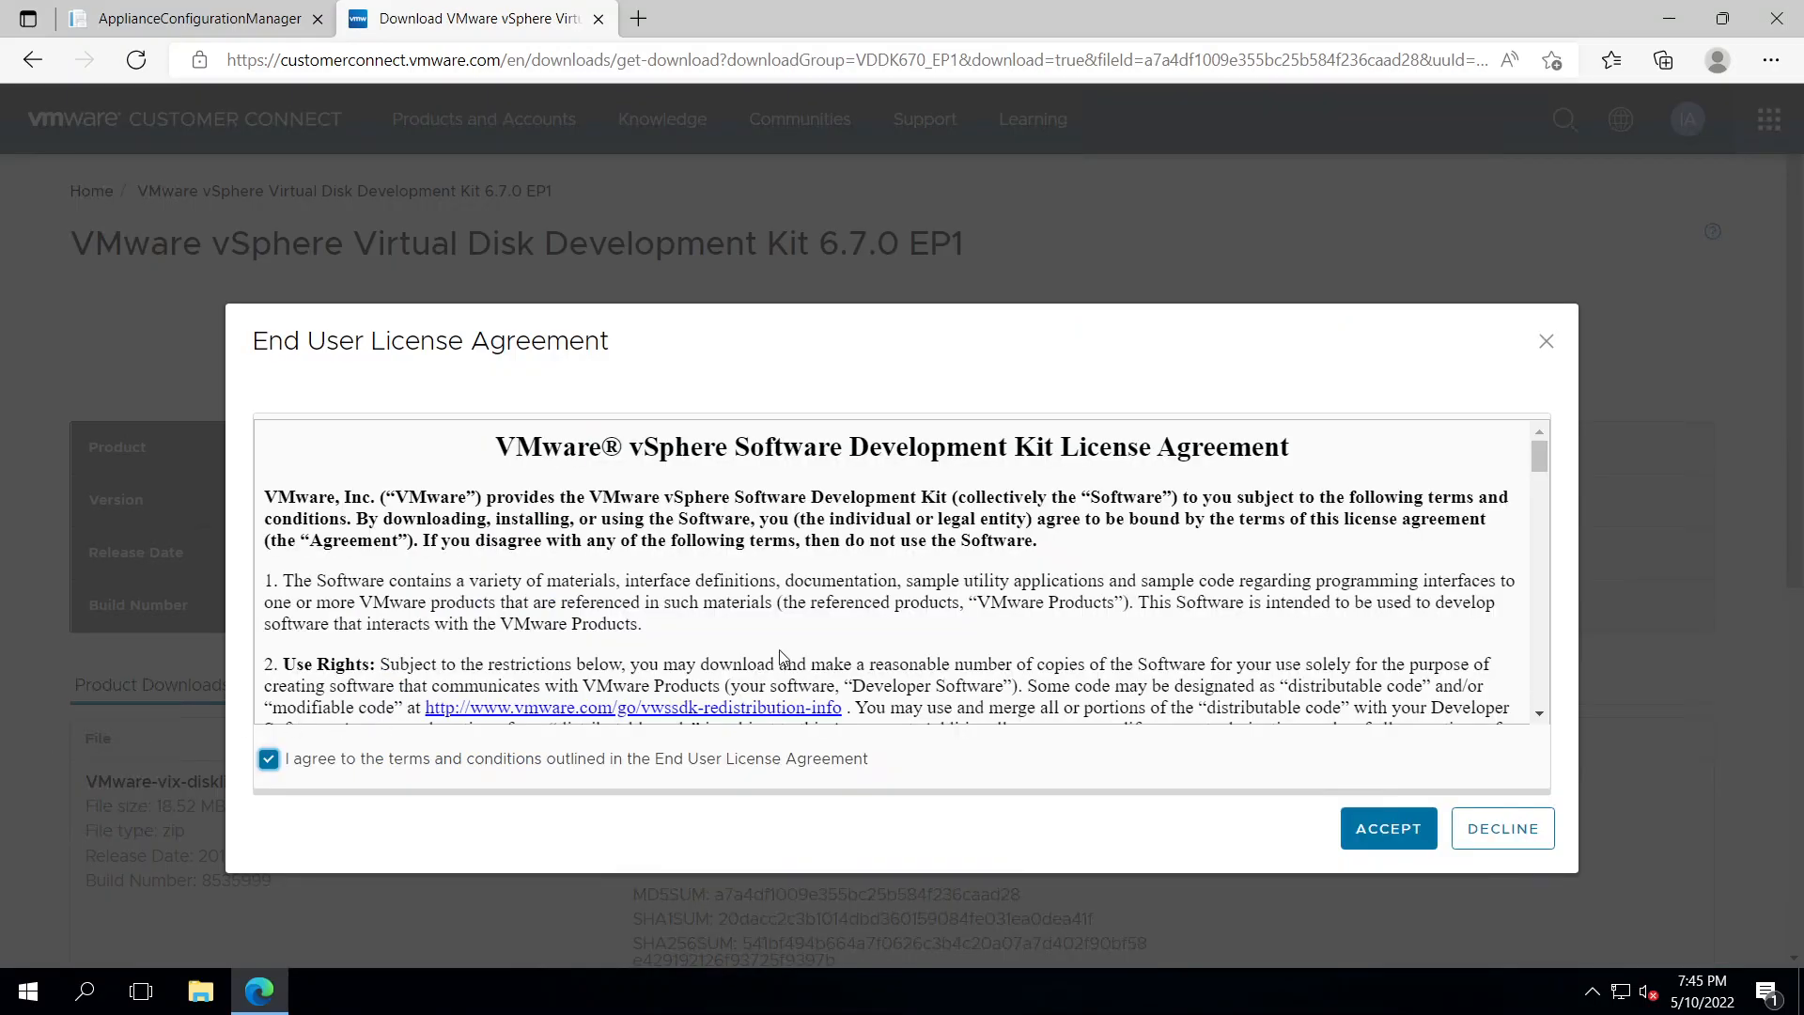
{"action": "left_click", "coordinate": [1391, 828]}
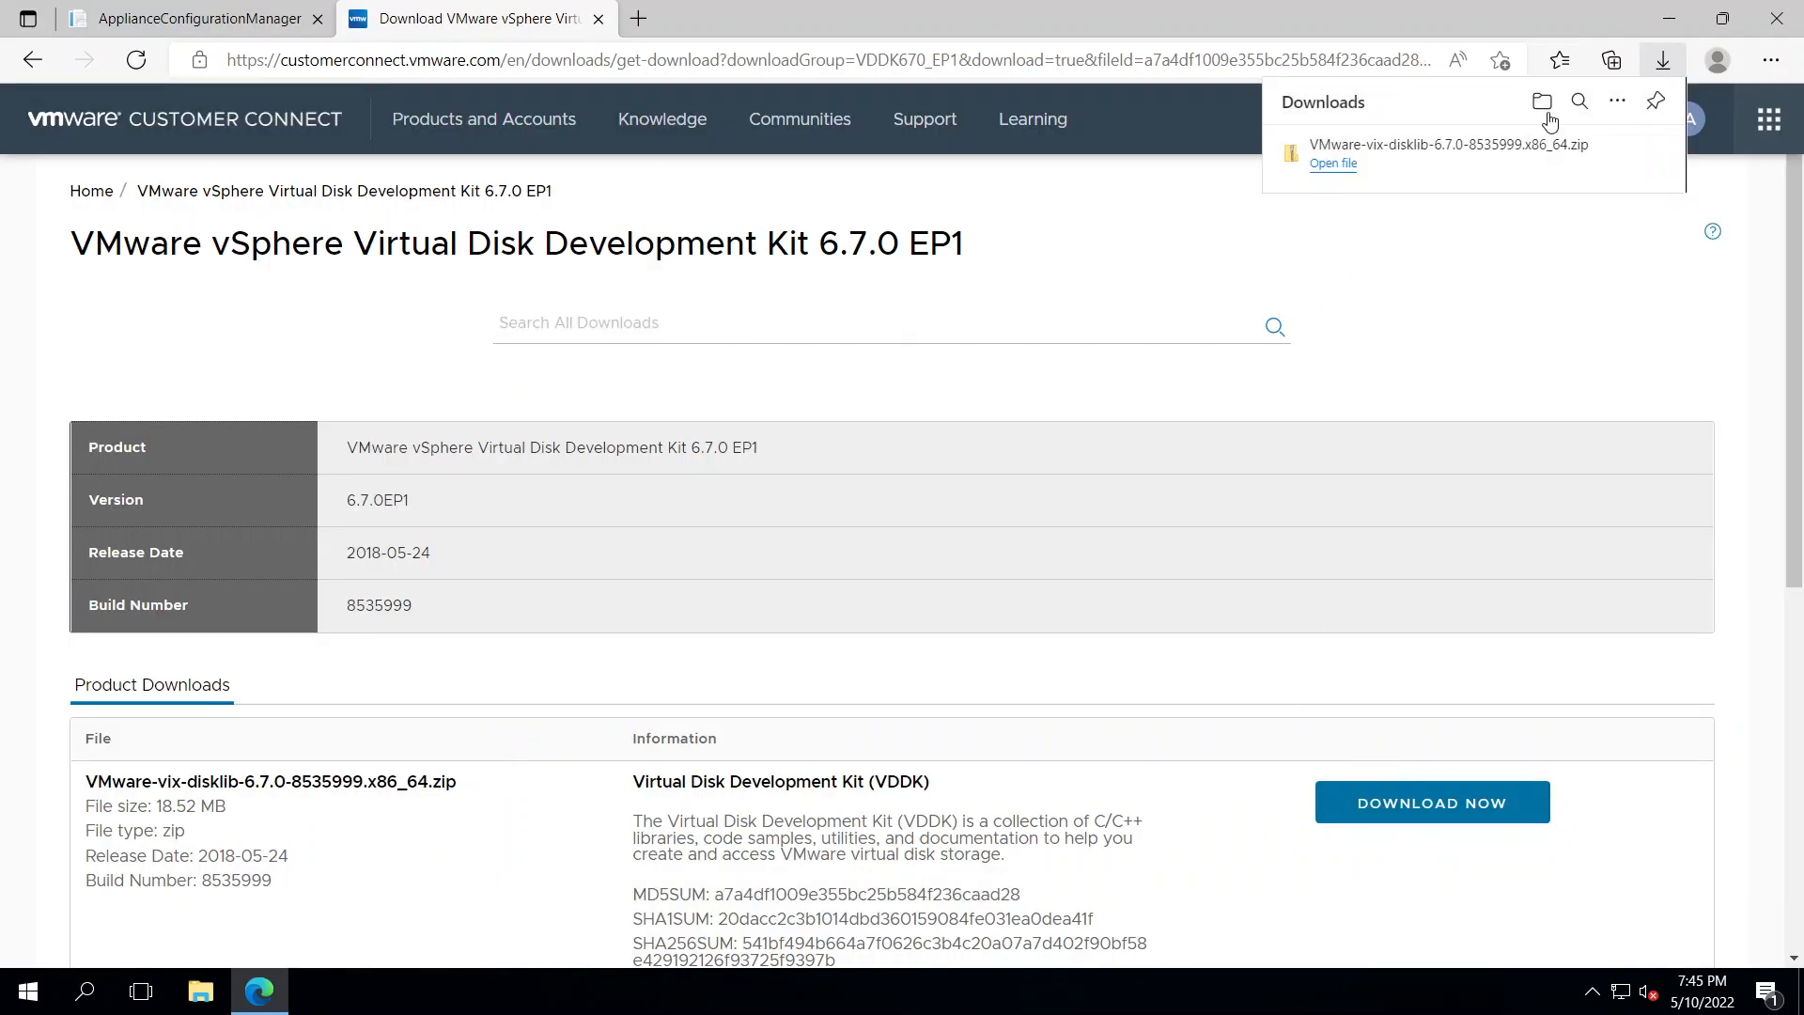
{"action": "left_click", "coordinate": [1542, 102]}
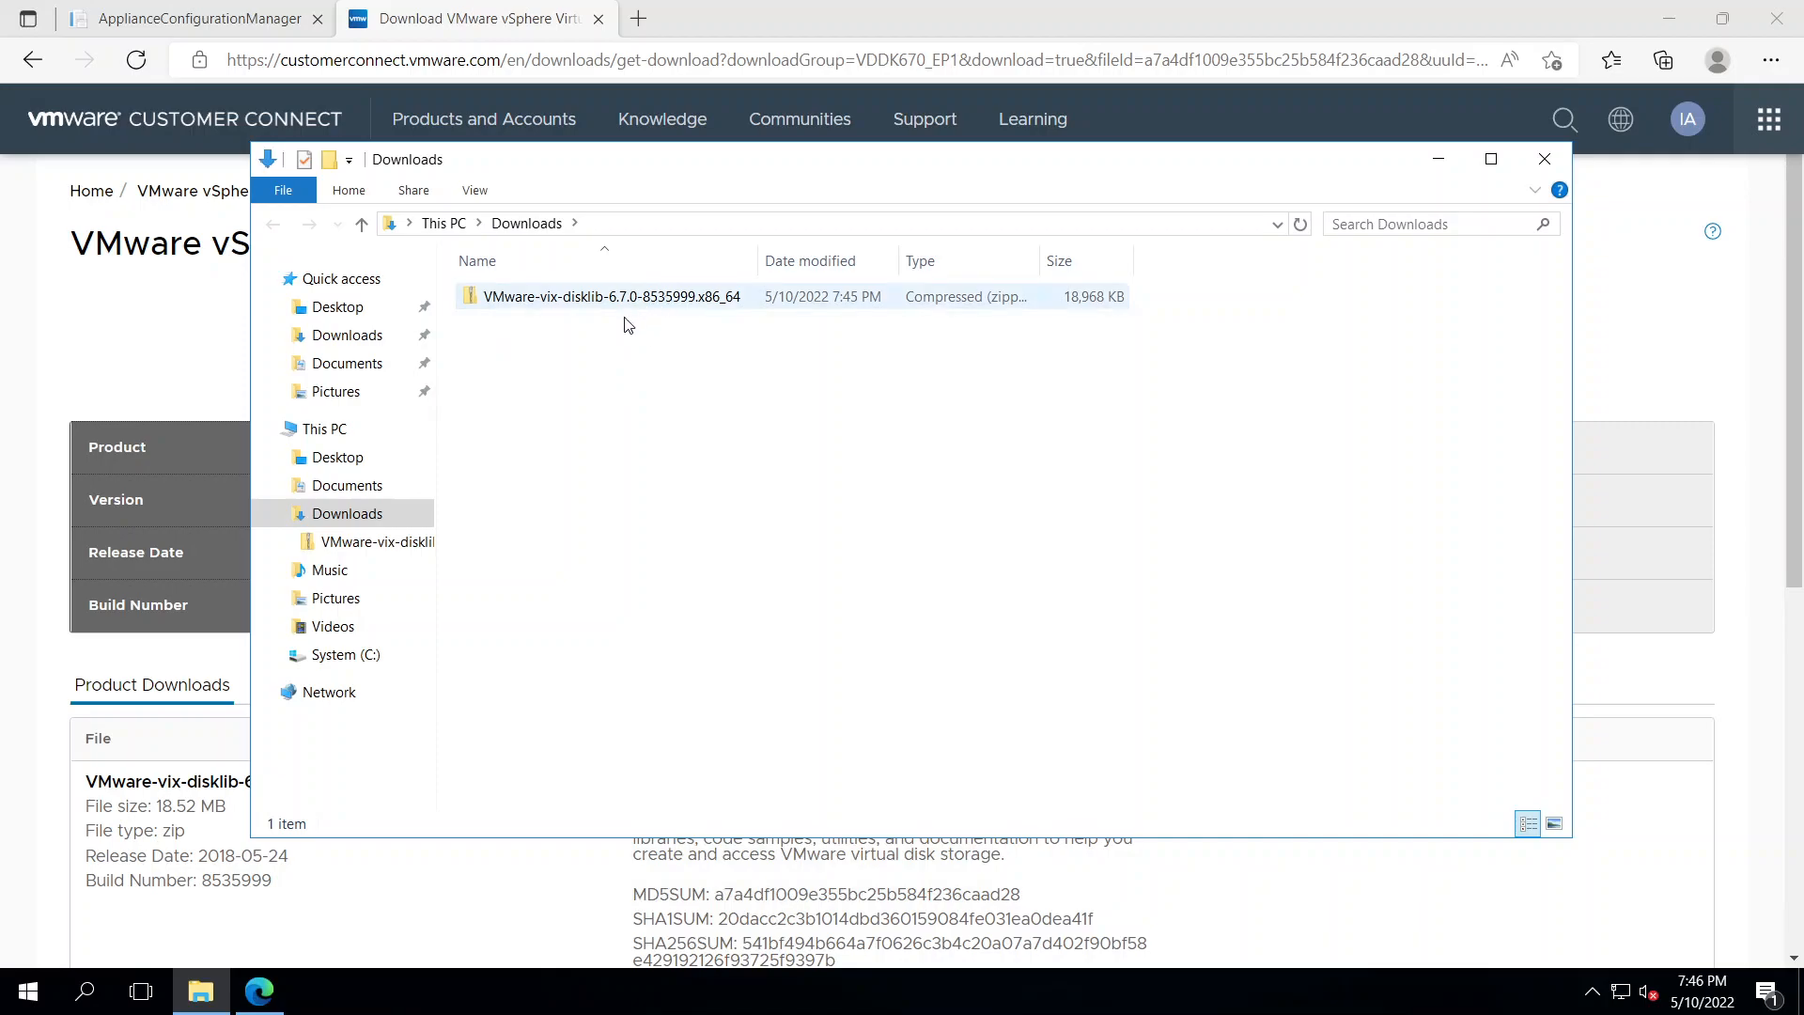
{"action": "left_click", "coordinate": [260, 991]}
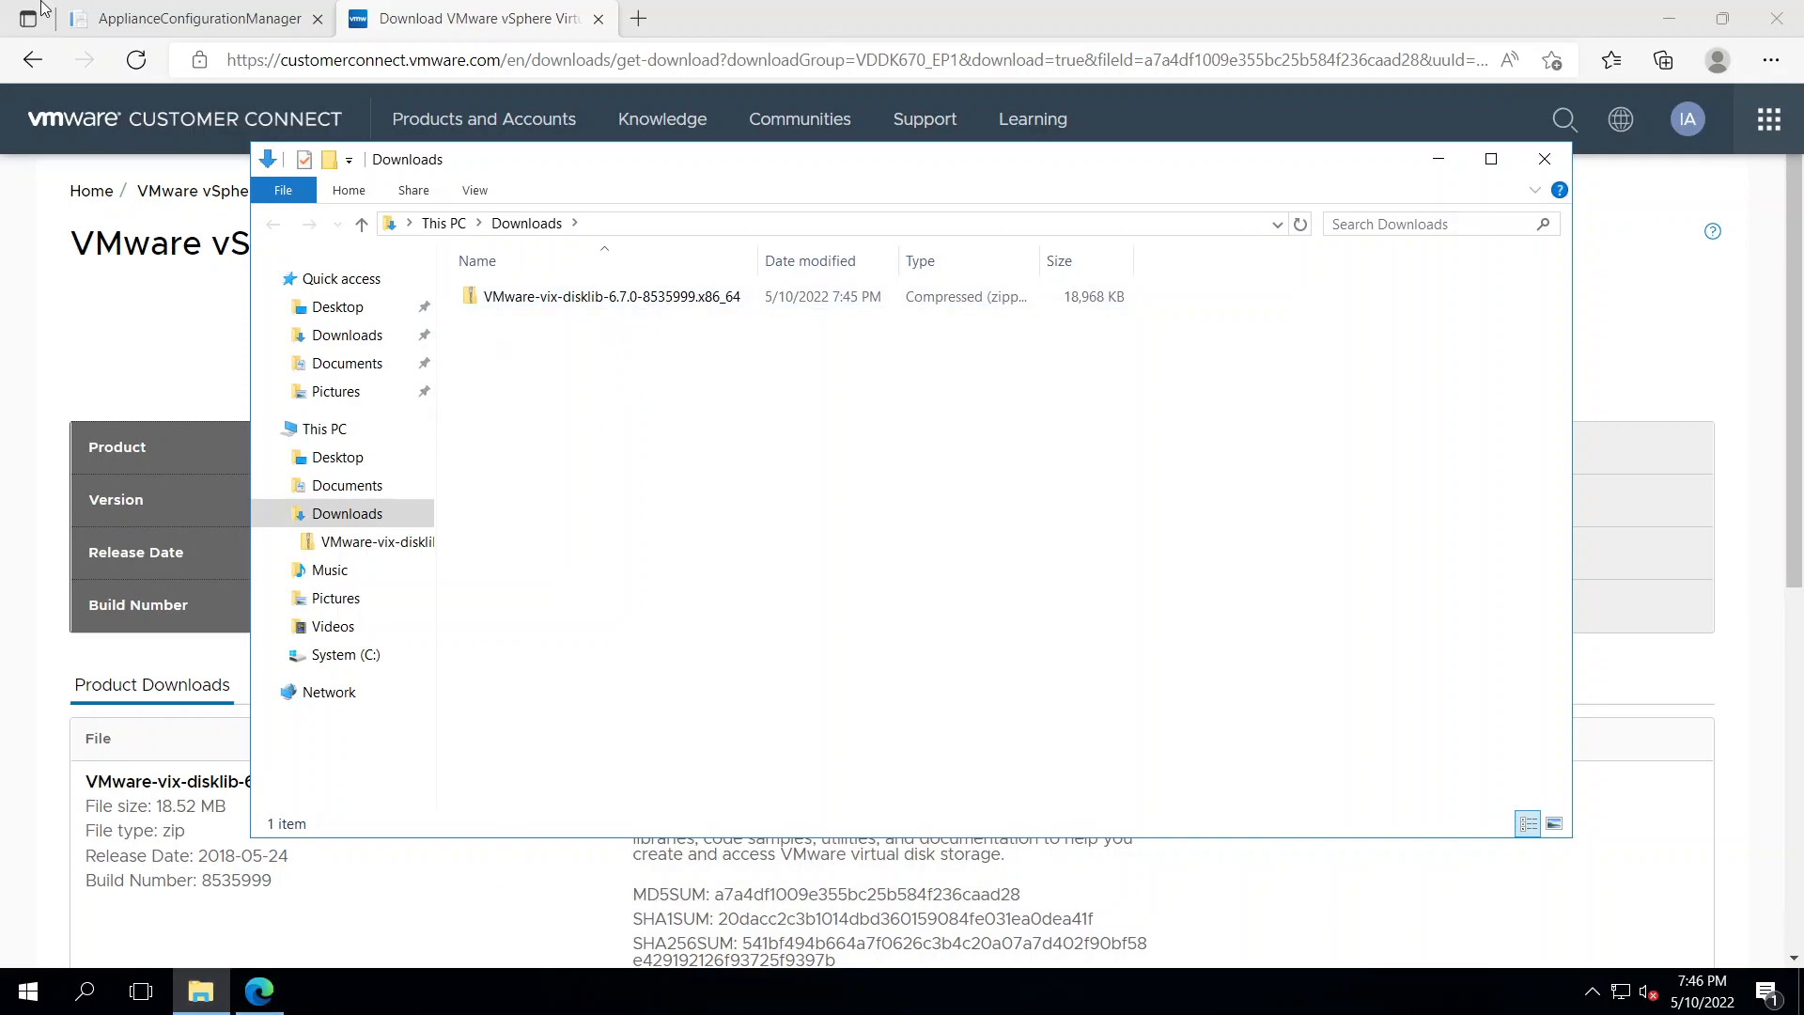
{"action": "left_click", "coordinate": [200, 18]}
Open C:\Program Files\VMware\VMware Virtual Disk Development Kit in a second File Explorer window
{"action": "left_click_drag", "start_coordinate": [1360, 584], "coordinate": [452, 612]}
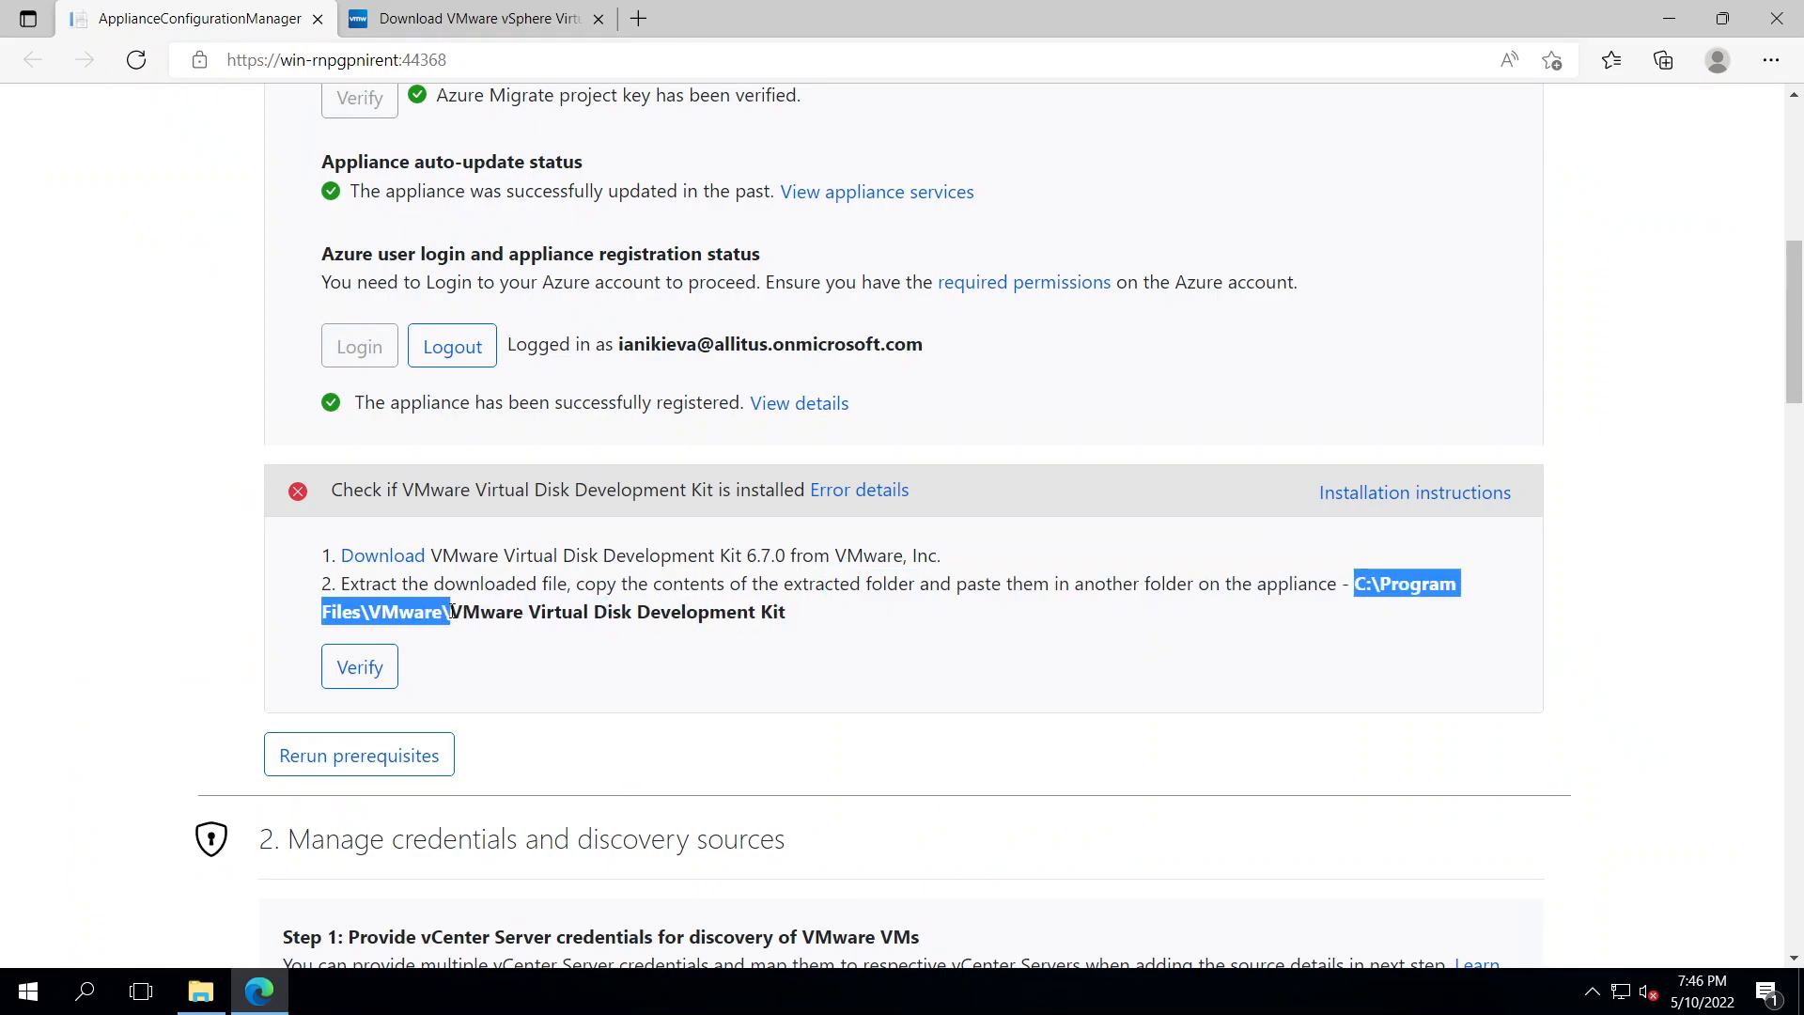
{"action": "right_click", "coordinate": [409, 612]}
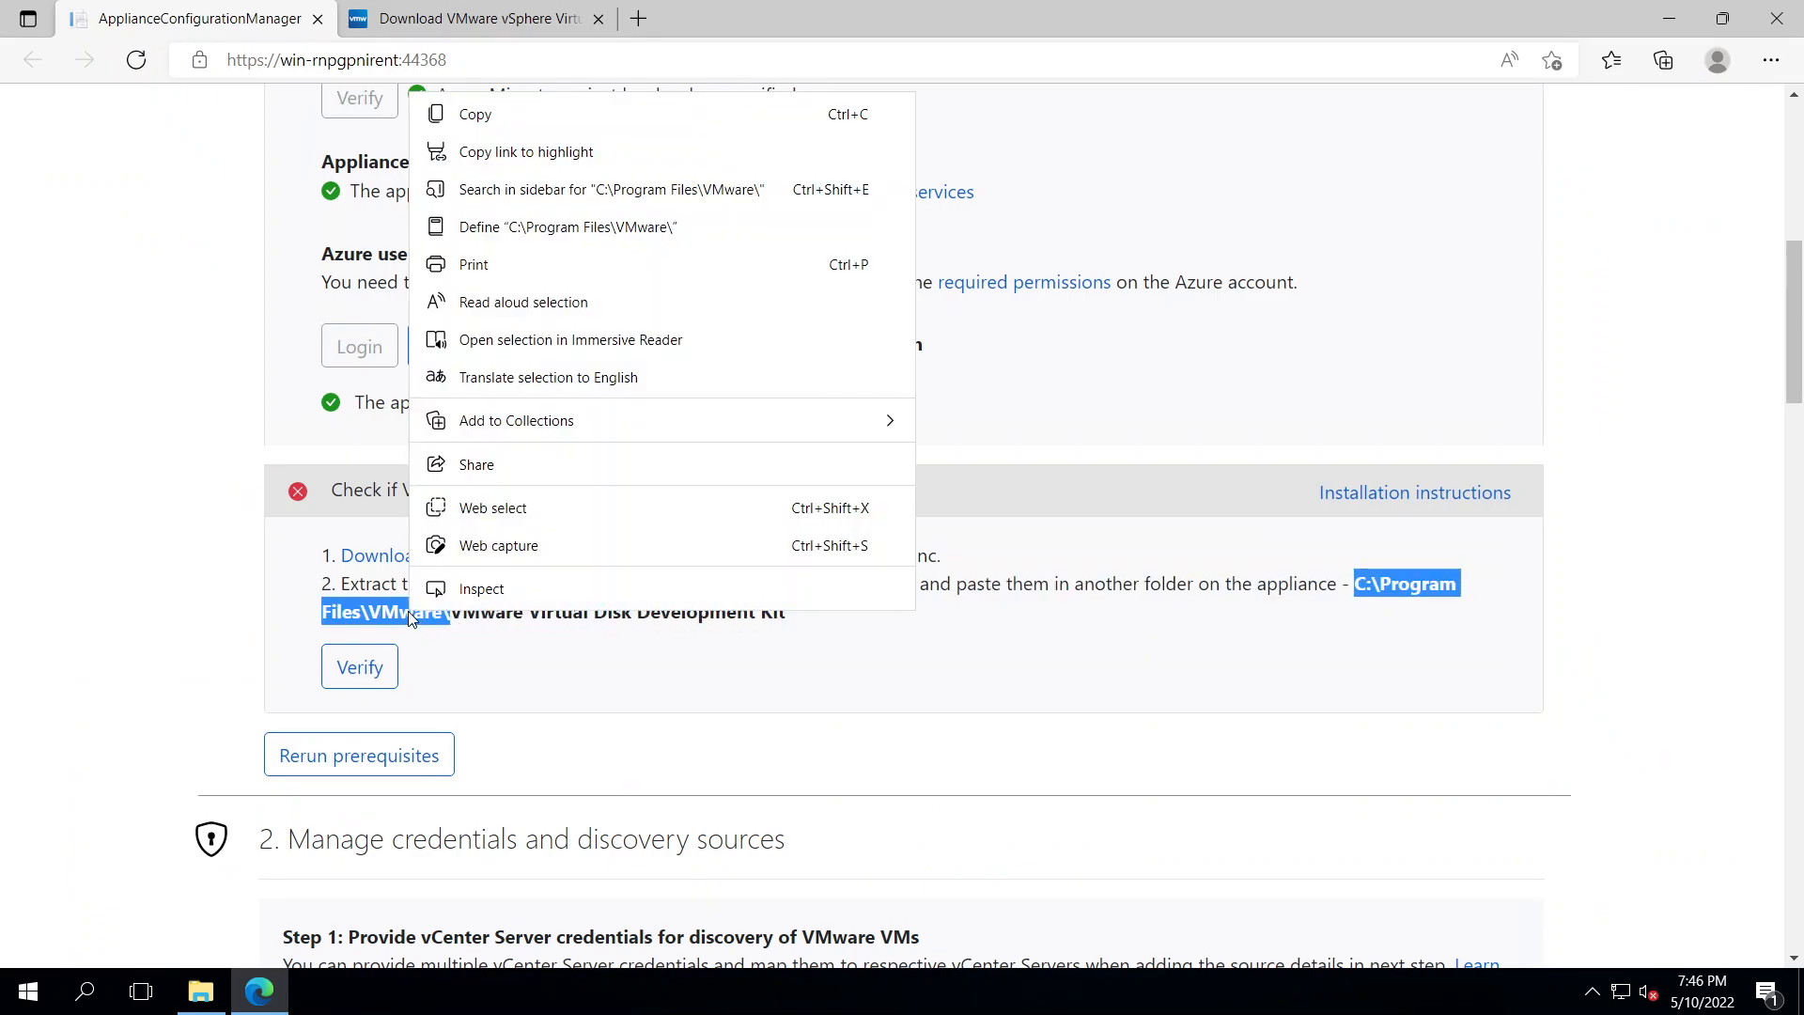
{"action": "left_click", "coordinate": [479, 113]}
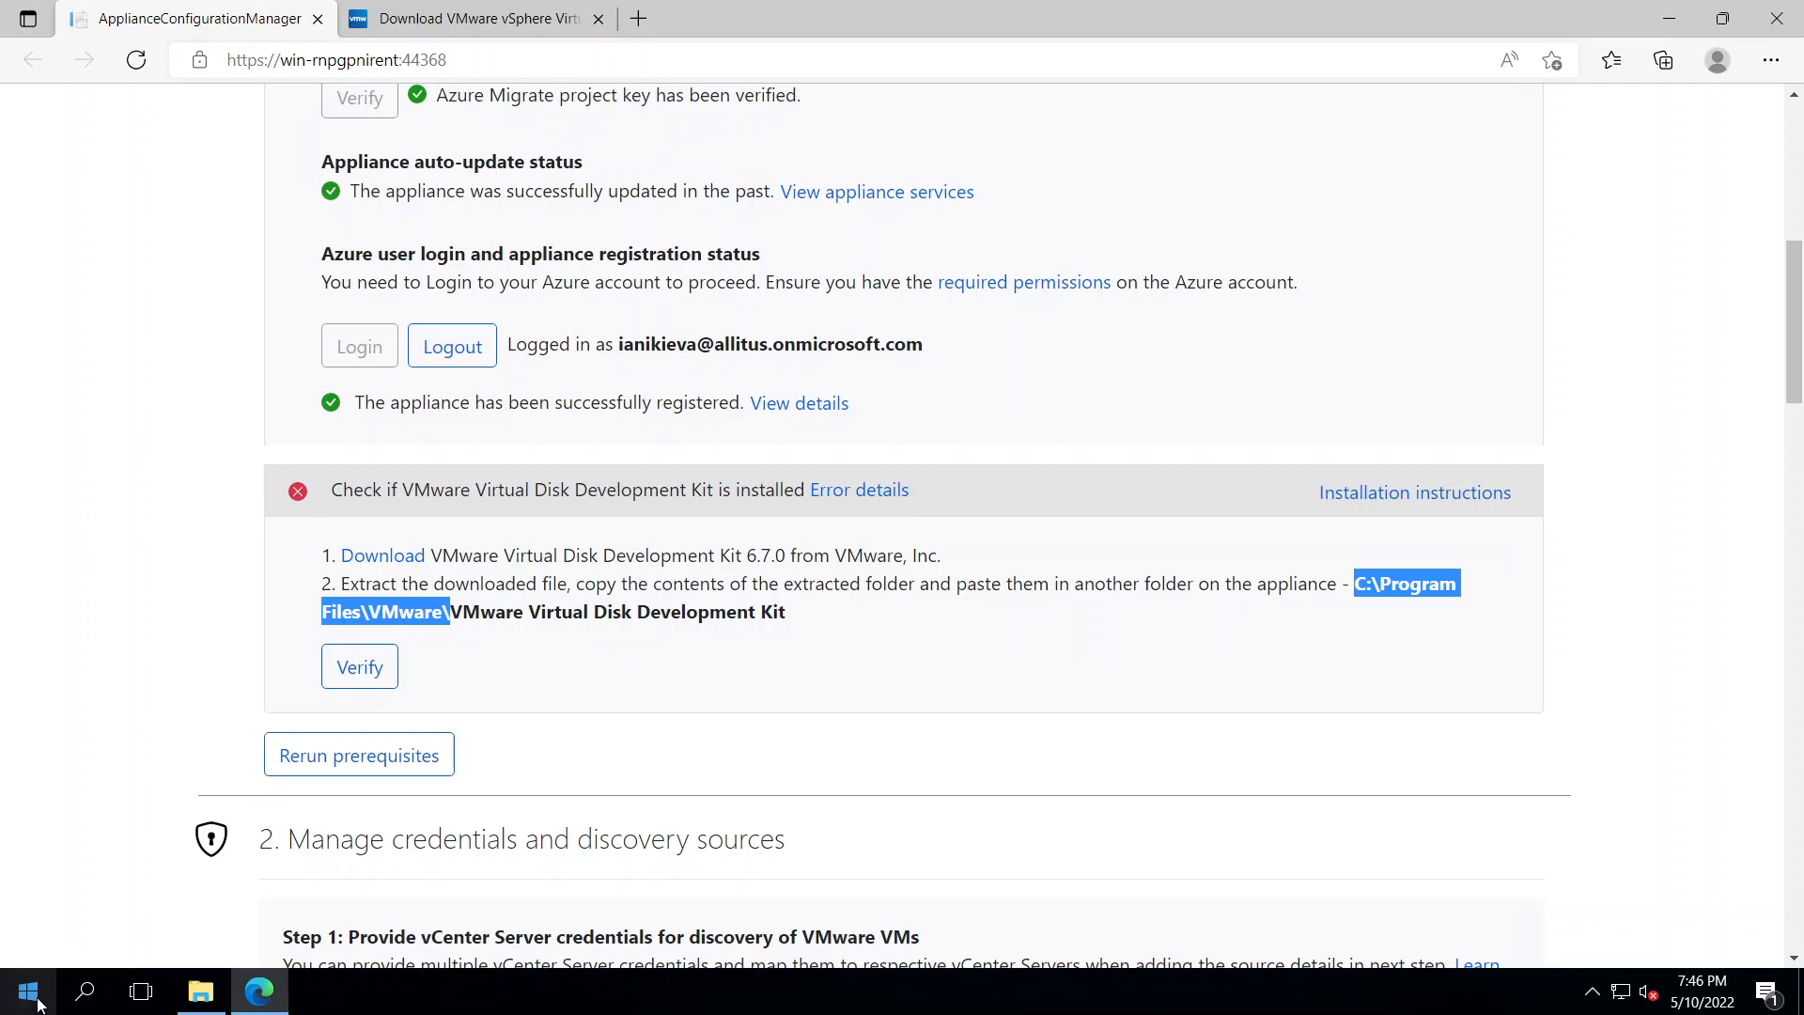
{"action": "left_click", "coordinate": [36, 999]}
{"action": "left_click", "coordinate": [201, 991]}
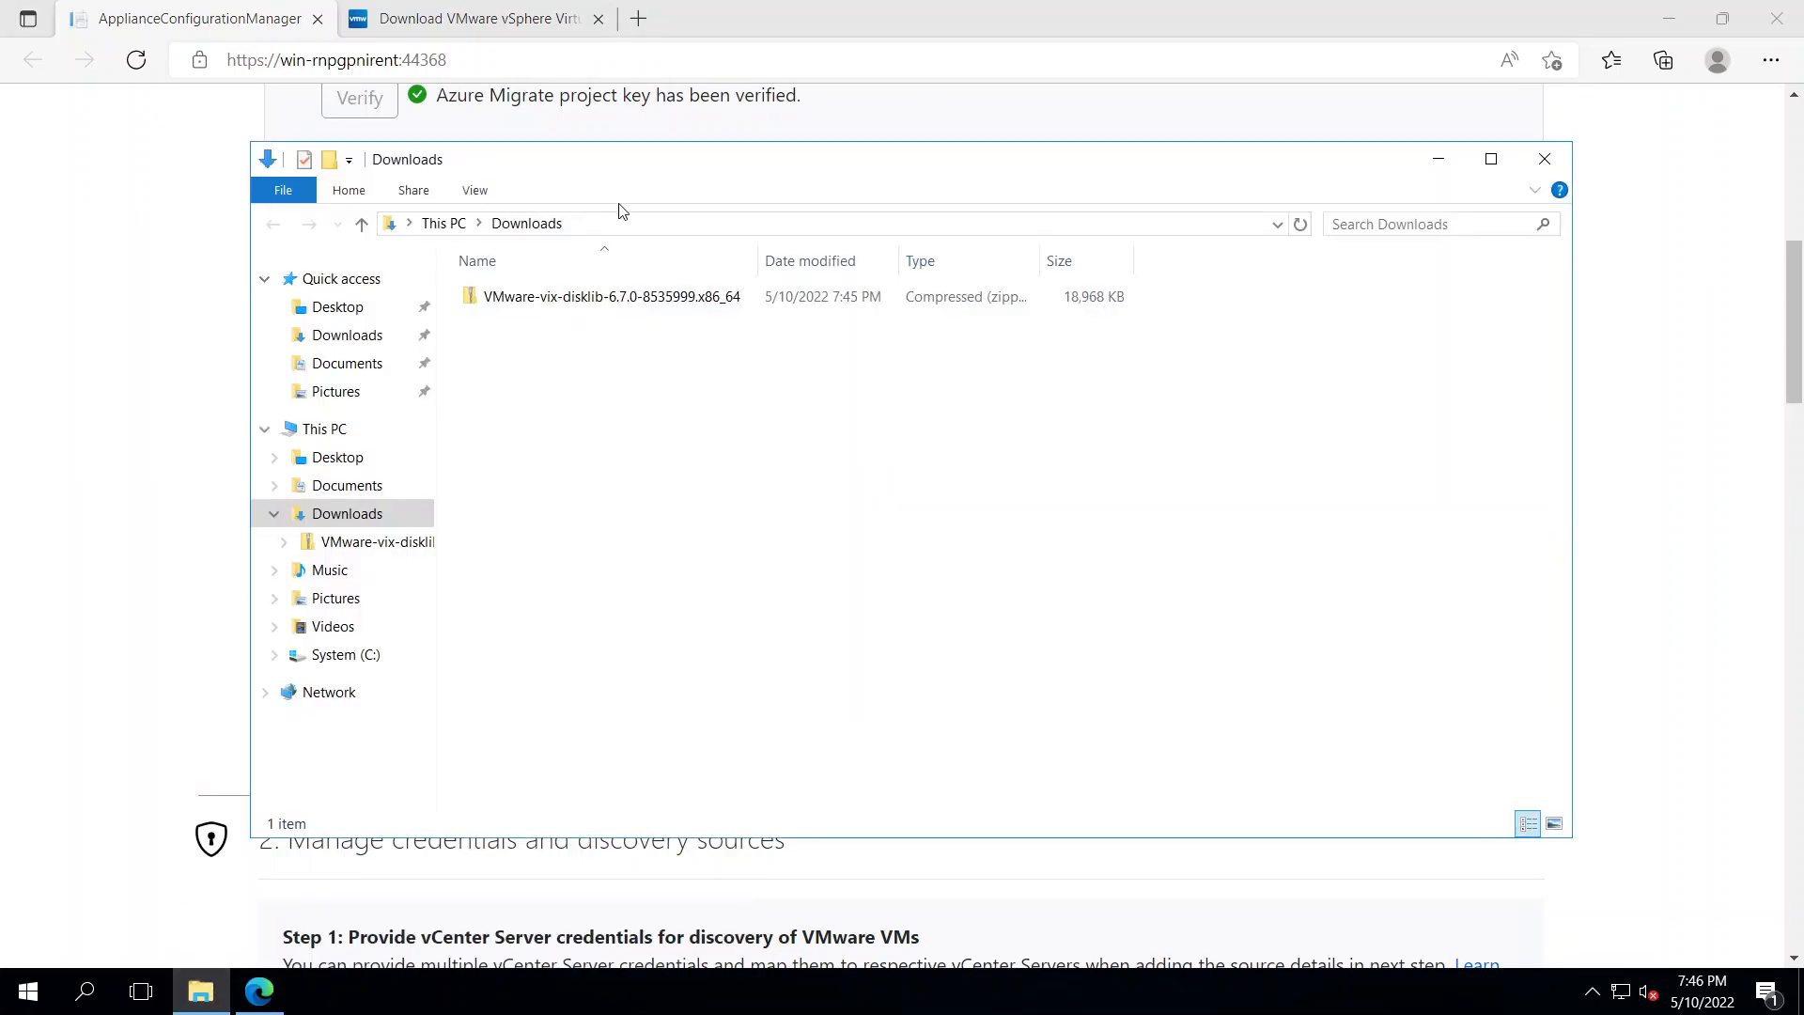
{"action": "right_click", "coordinate": [201, 991]}
{"action": "left_click", "coordinate": [275, 850]}
{"action": "left_click", "coordinate": [574, 247]}
{"action": "key", "text": "ctrl+v"}
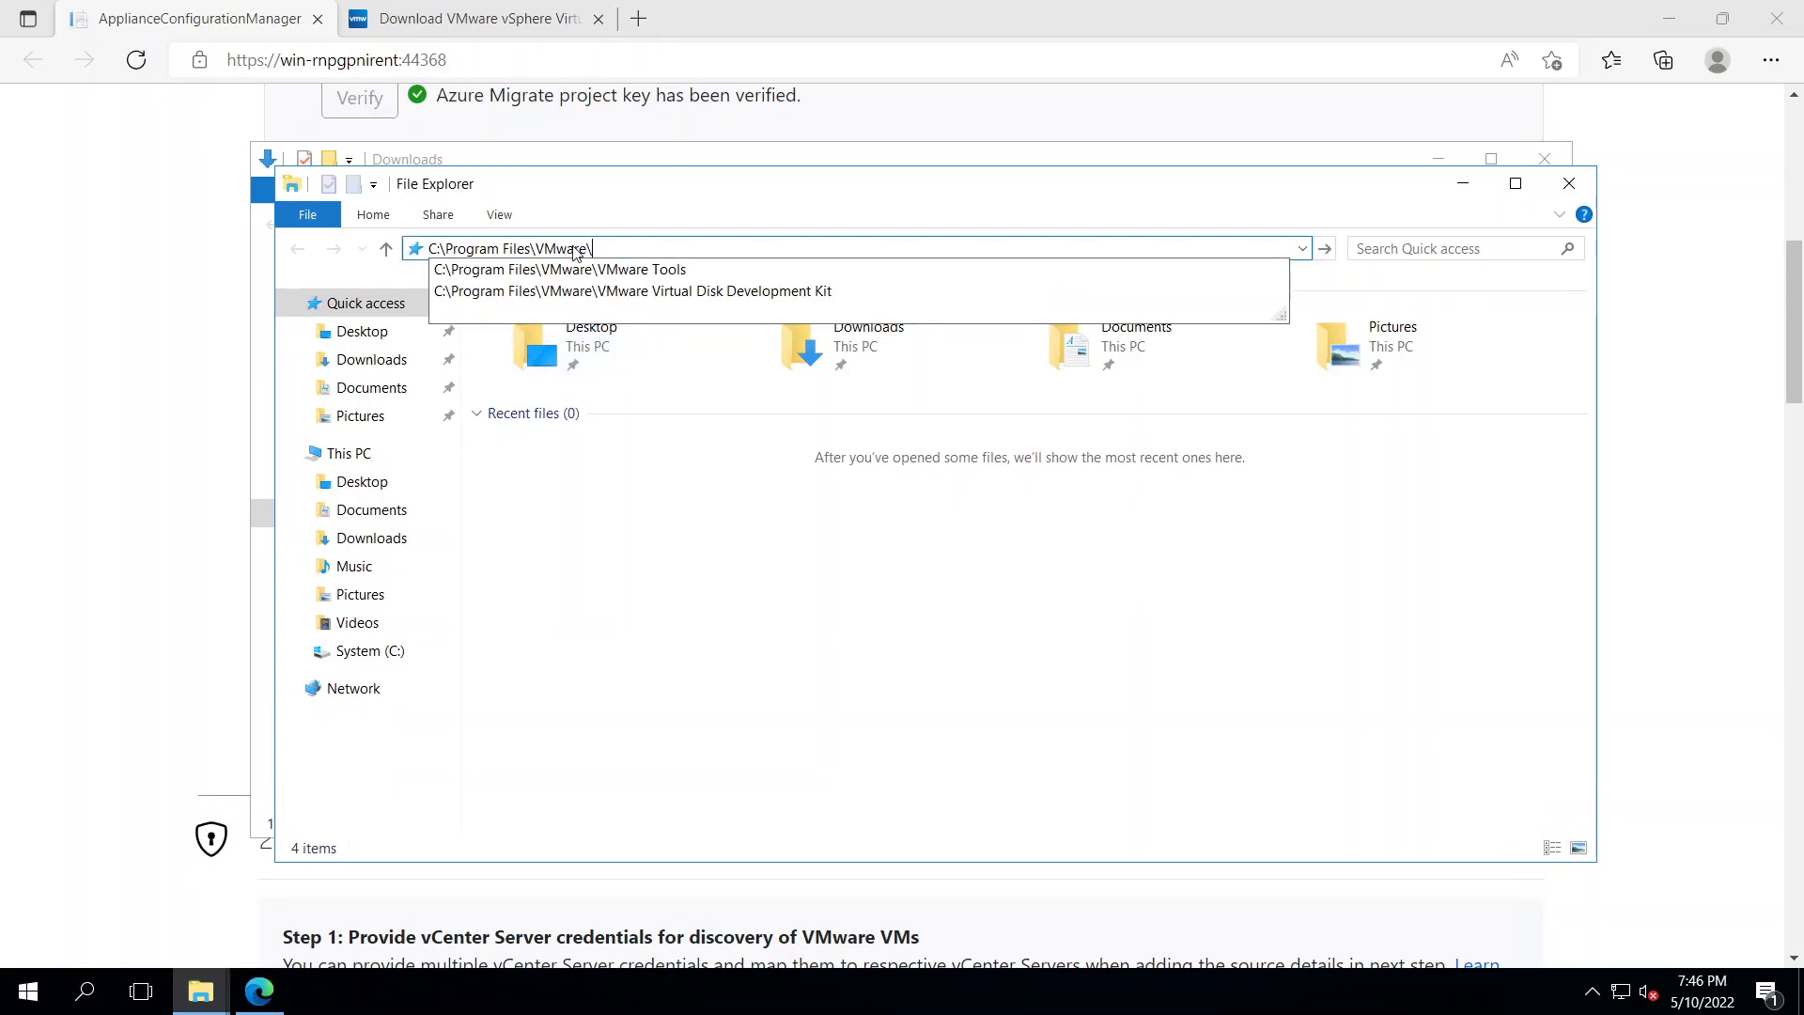
{"action": "key", "text": "Down"}
{"action": "key", "text": "Down"}
{"action": "key", "text": "Return"}
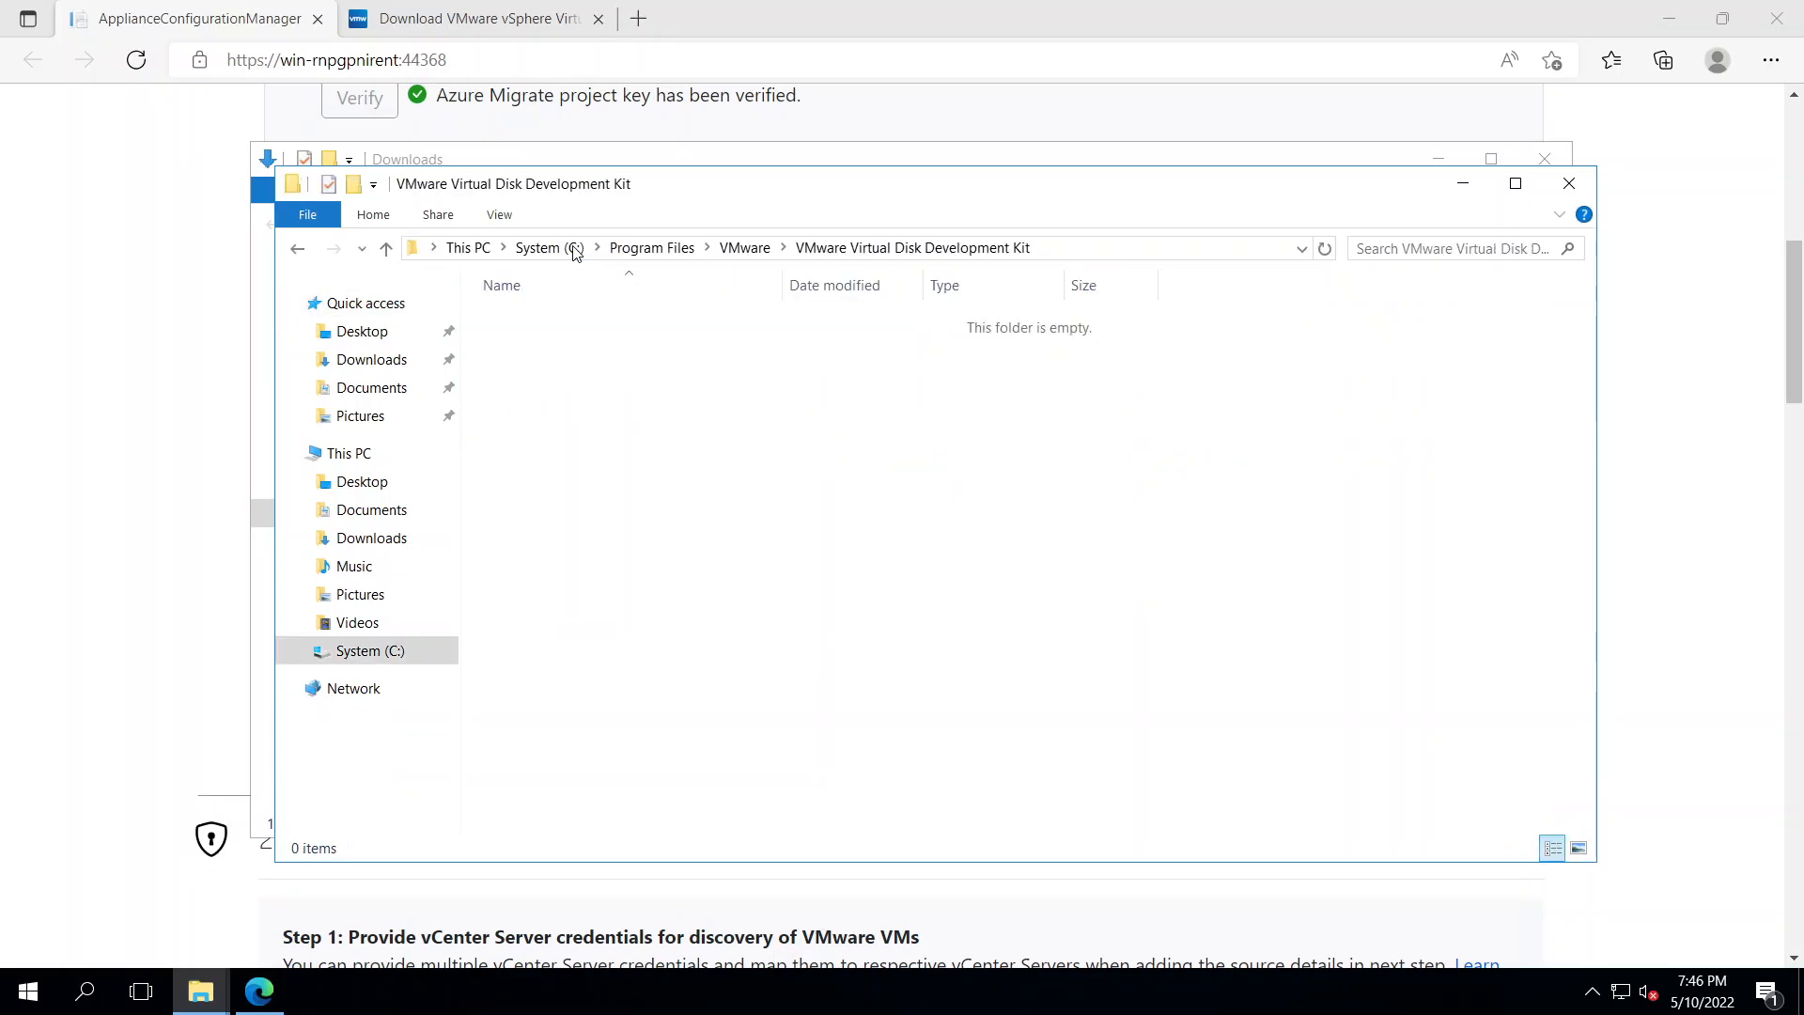
Extract the VDDK zip and move its six items into the Virtual Disk Development Kit folder
{"action": "left_click_drag", "start_coordinate": [666, 201], "coordinate": [1006, 282]}
{"action": "left_click", "coordinate": [600, 301]}
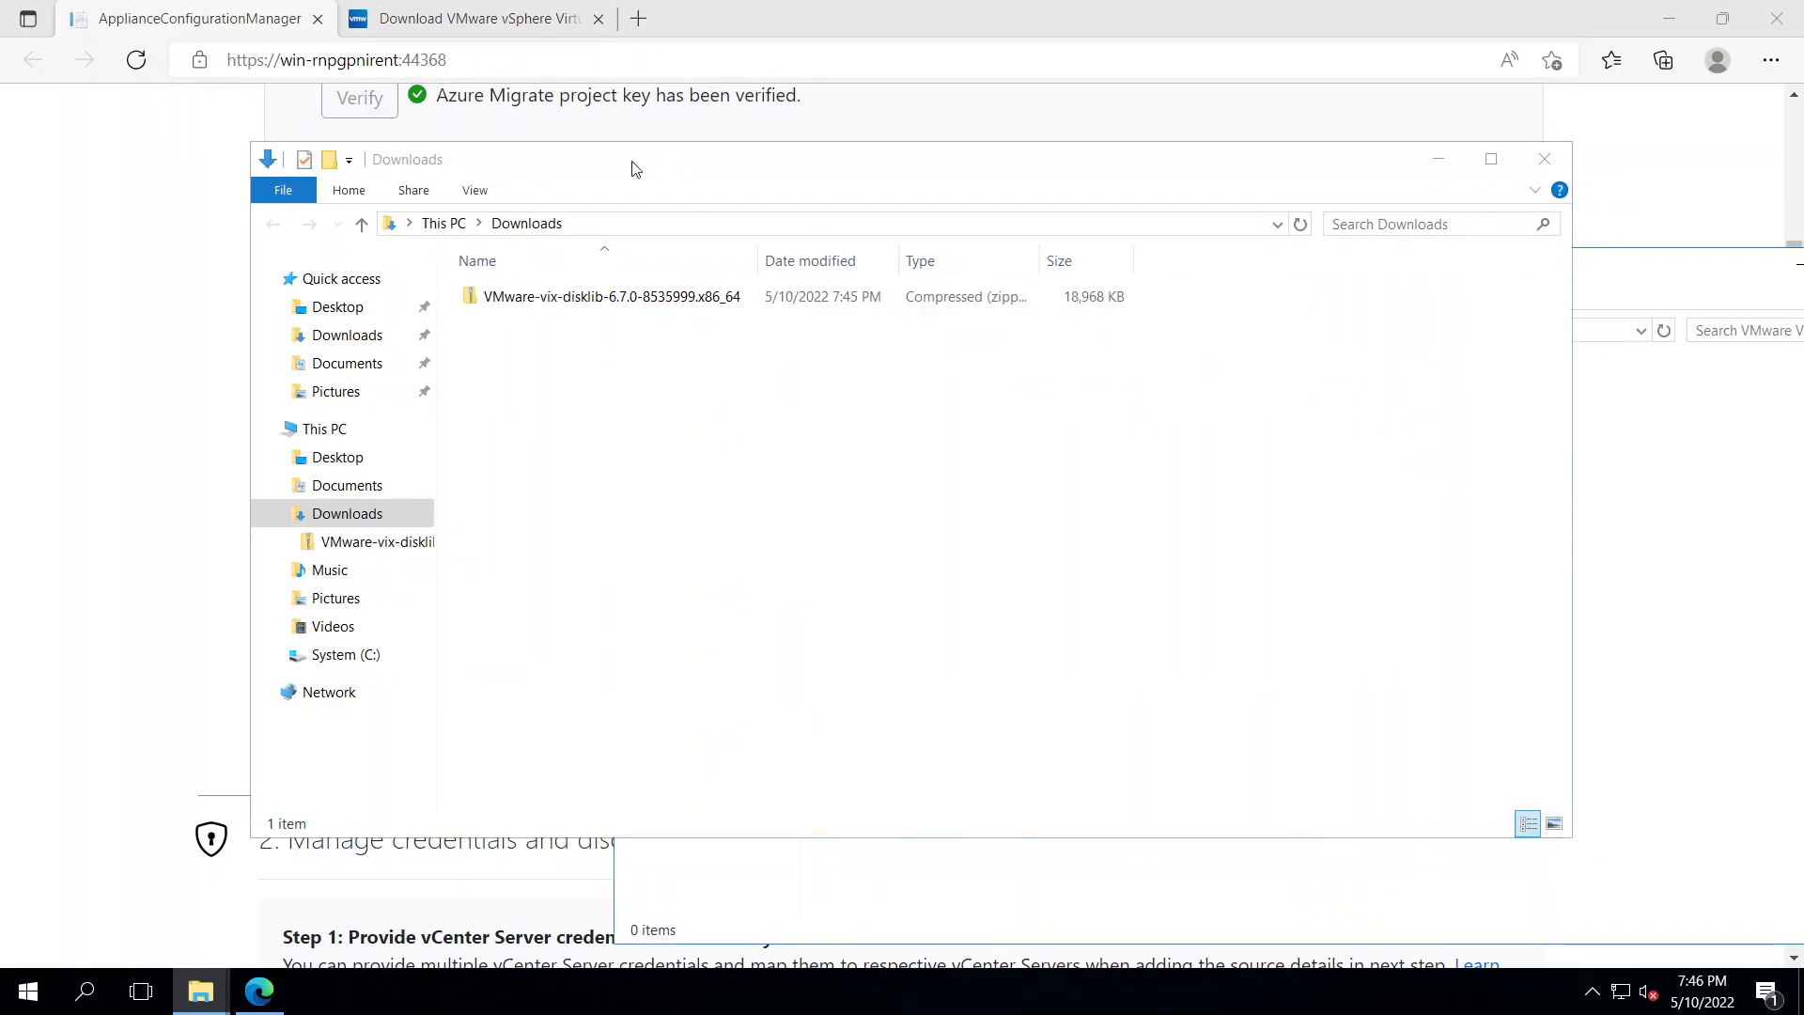
{"action": "right_click", "coordinate": [599, 301]}
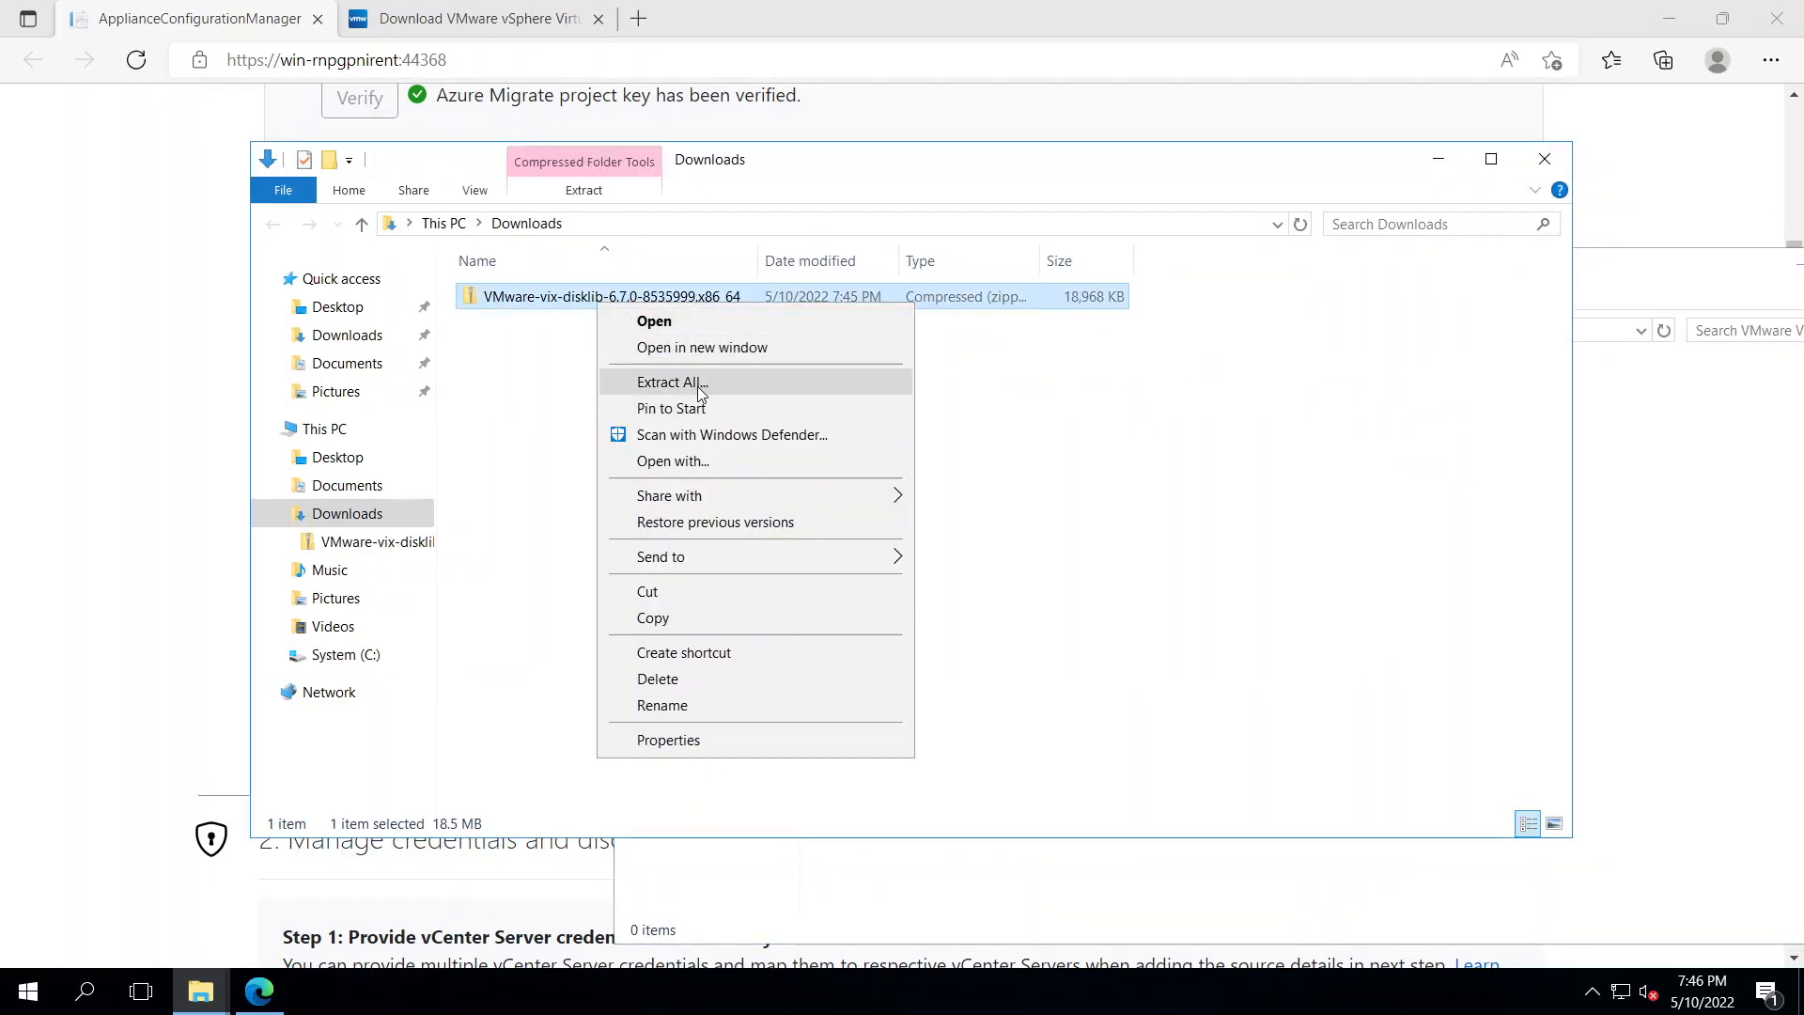
{"action": "left_click", "coordinate": [700, 385]}
{"action": "left_click", "coordinate": [1070, 677]}
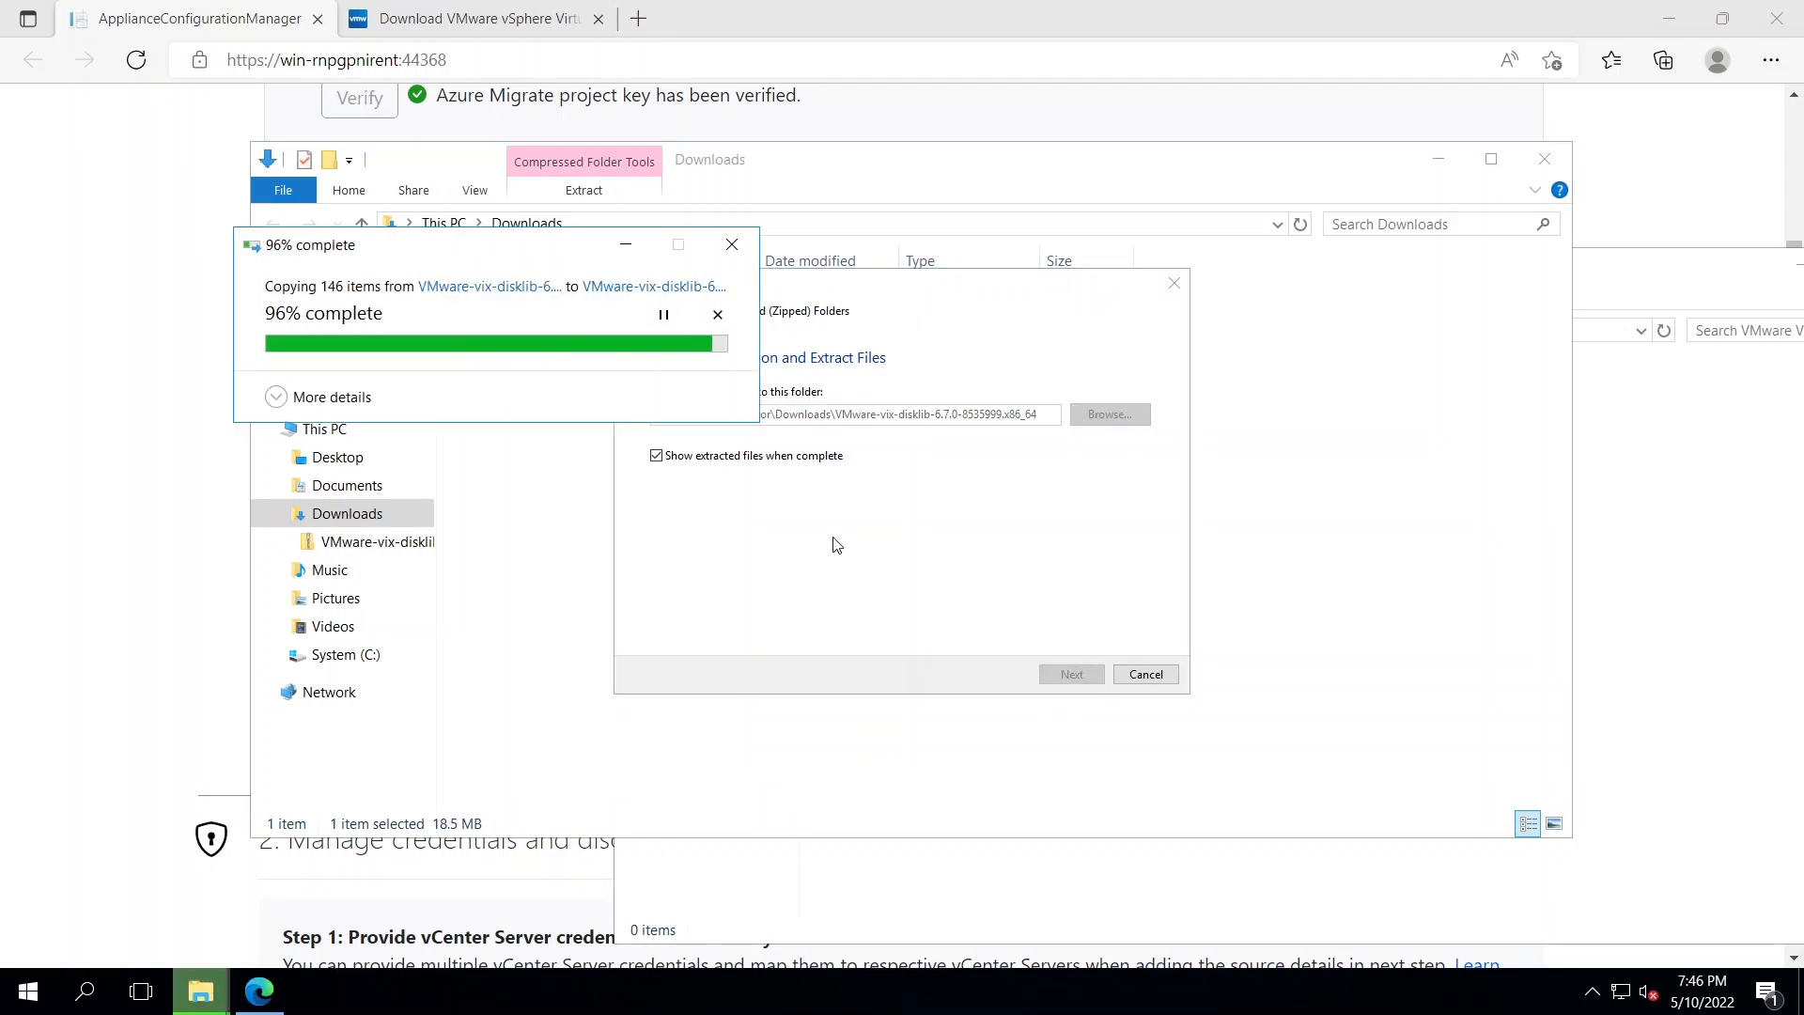
{"action": "left_click_drag", "start_coordinate": [335, 326], "coordinate": [265, 151]}
{"action": "left_click", "coordinate": [1671, 602]}
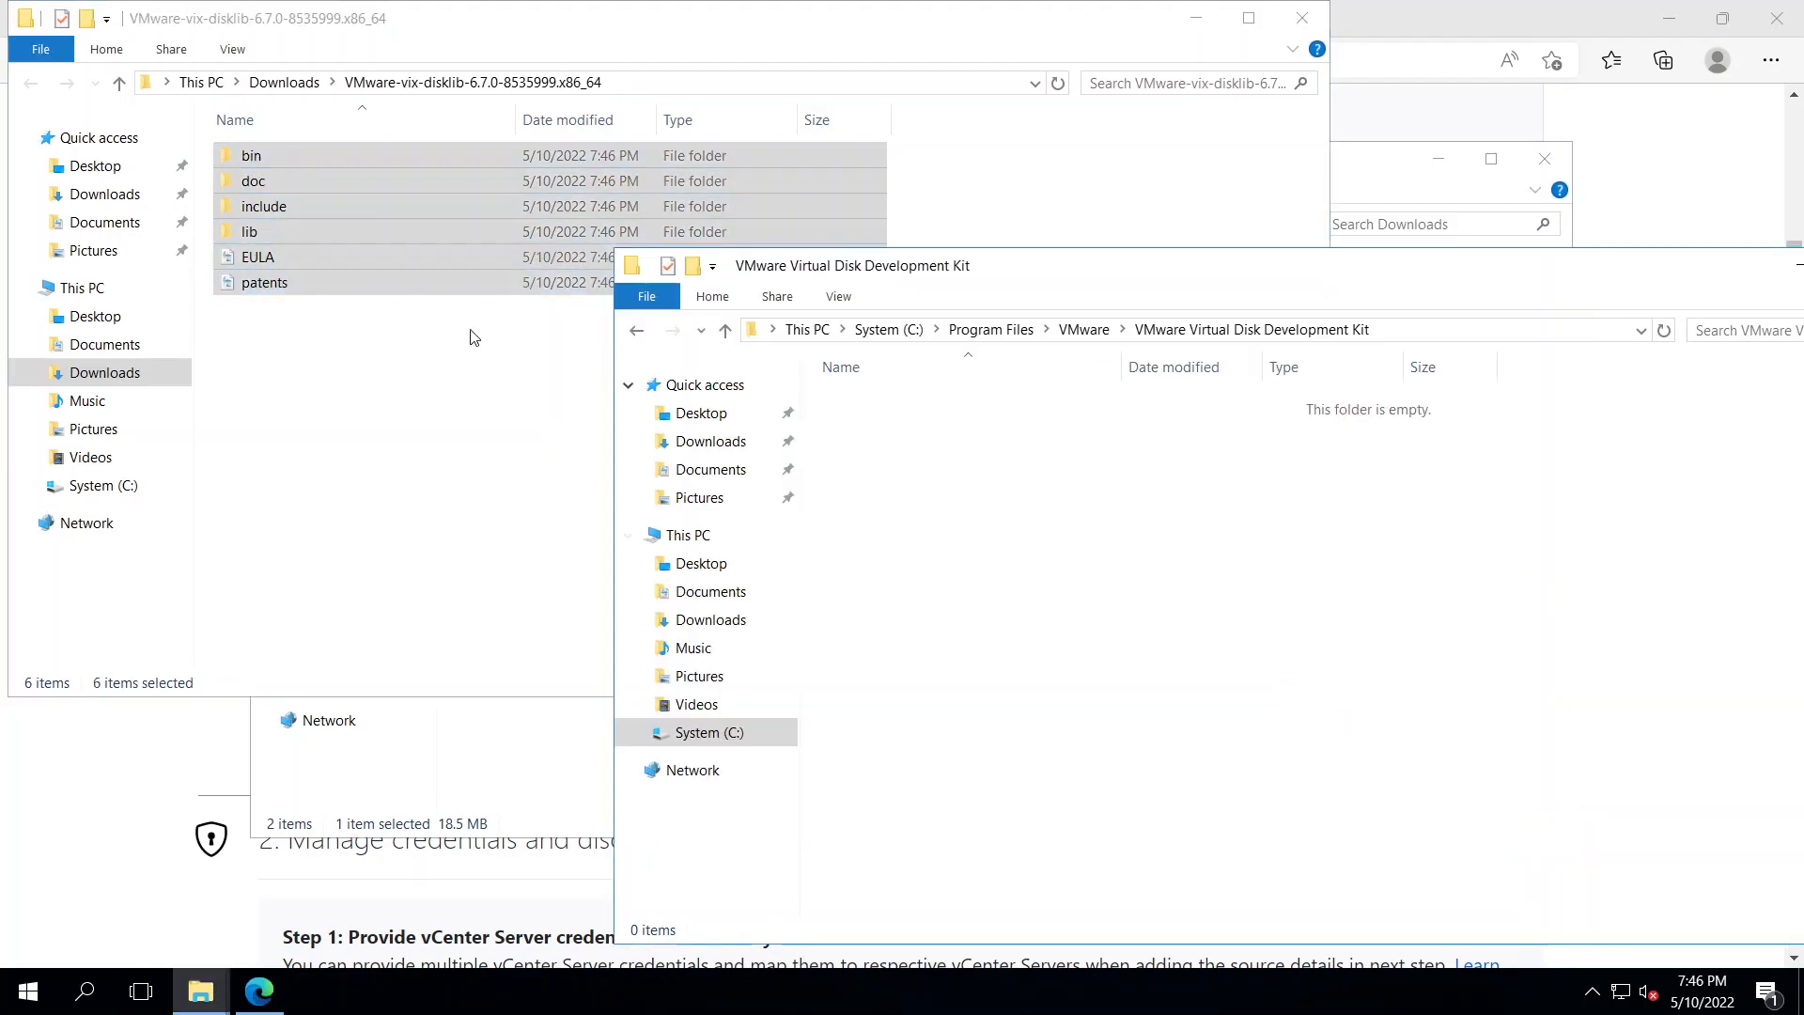
{"action": "left_click_drag", "start_coordinate": [489, 282], "coordinate": [1217, 655]}
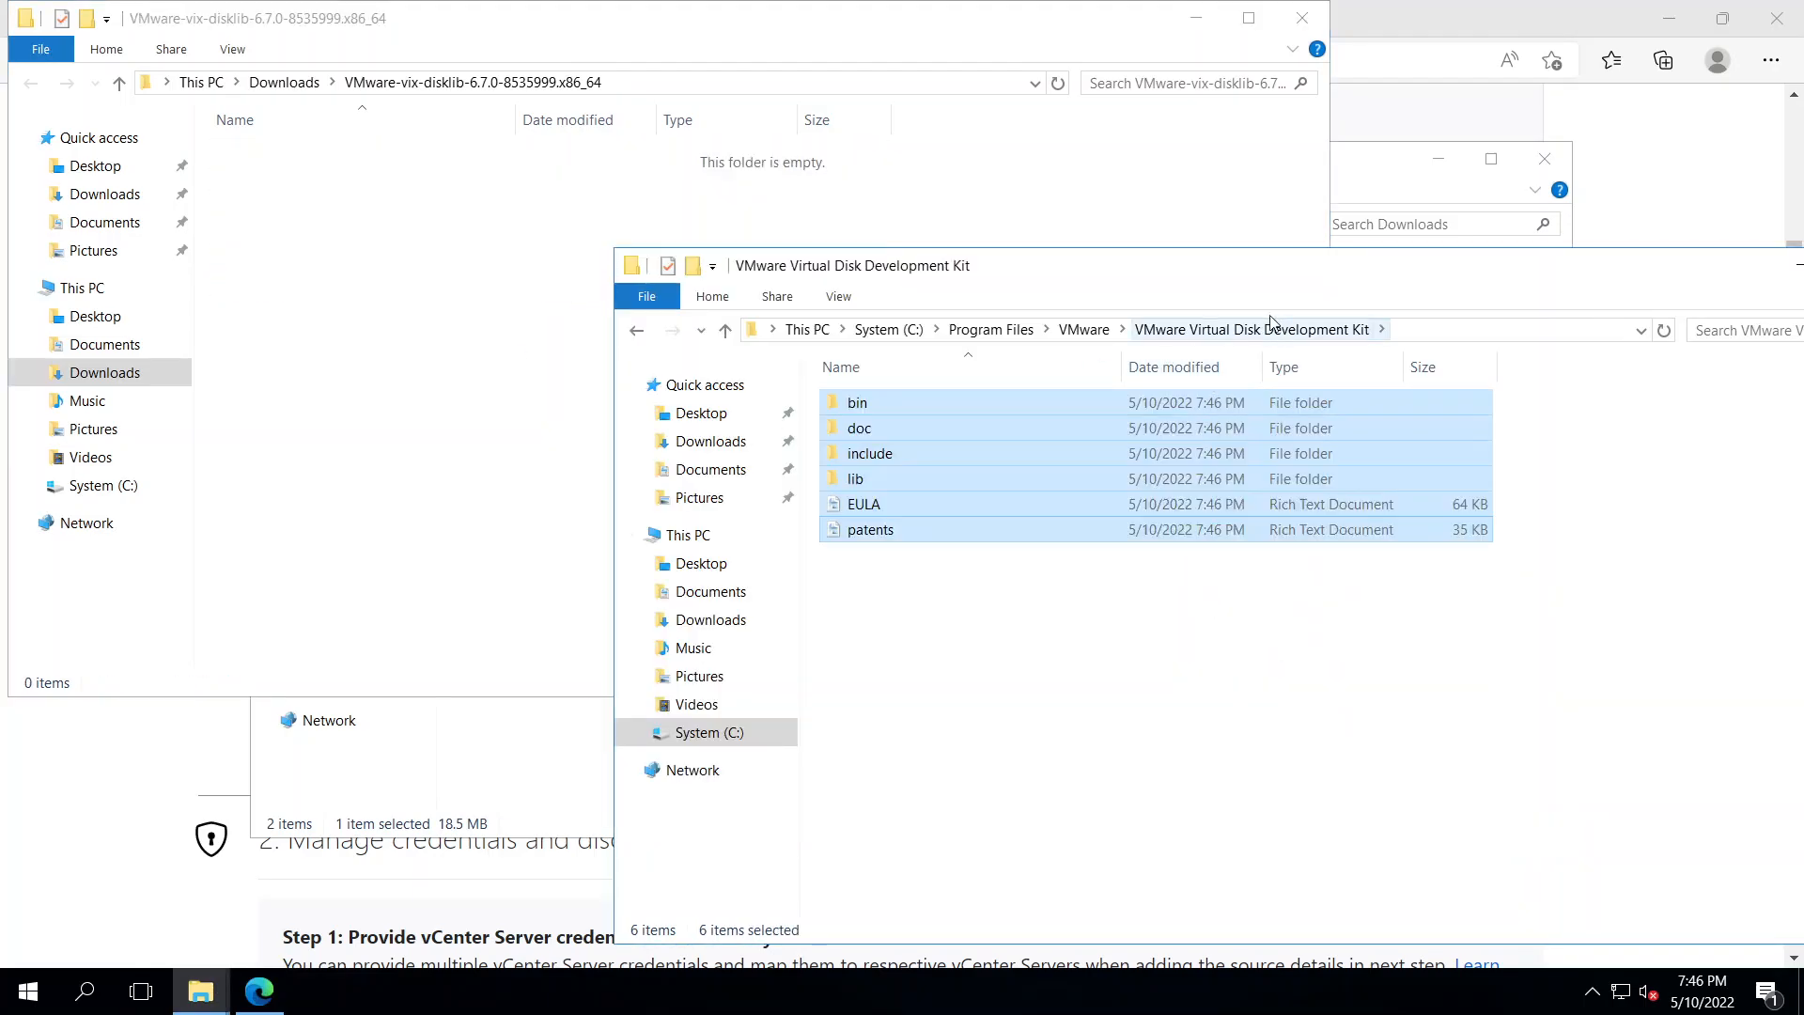
{"action": "left_click", "coordinate": [1303, 17]}
{"action": "left_click_drag", "start_coordinate": [1281, 256], "coordinate": [935, 247]}
{"action": "left_click", "coordinate": [1530, 166]}
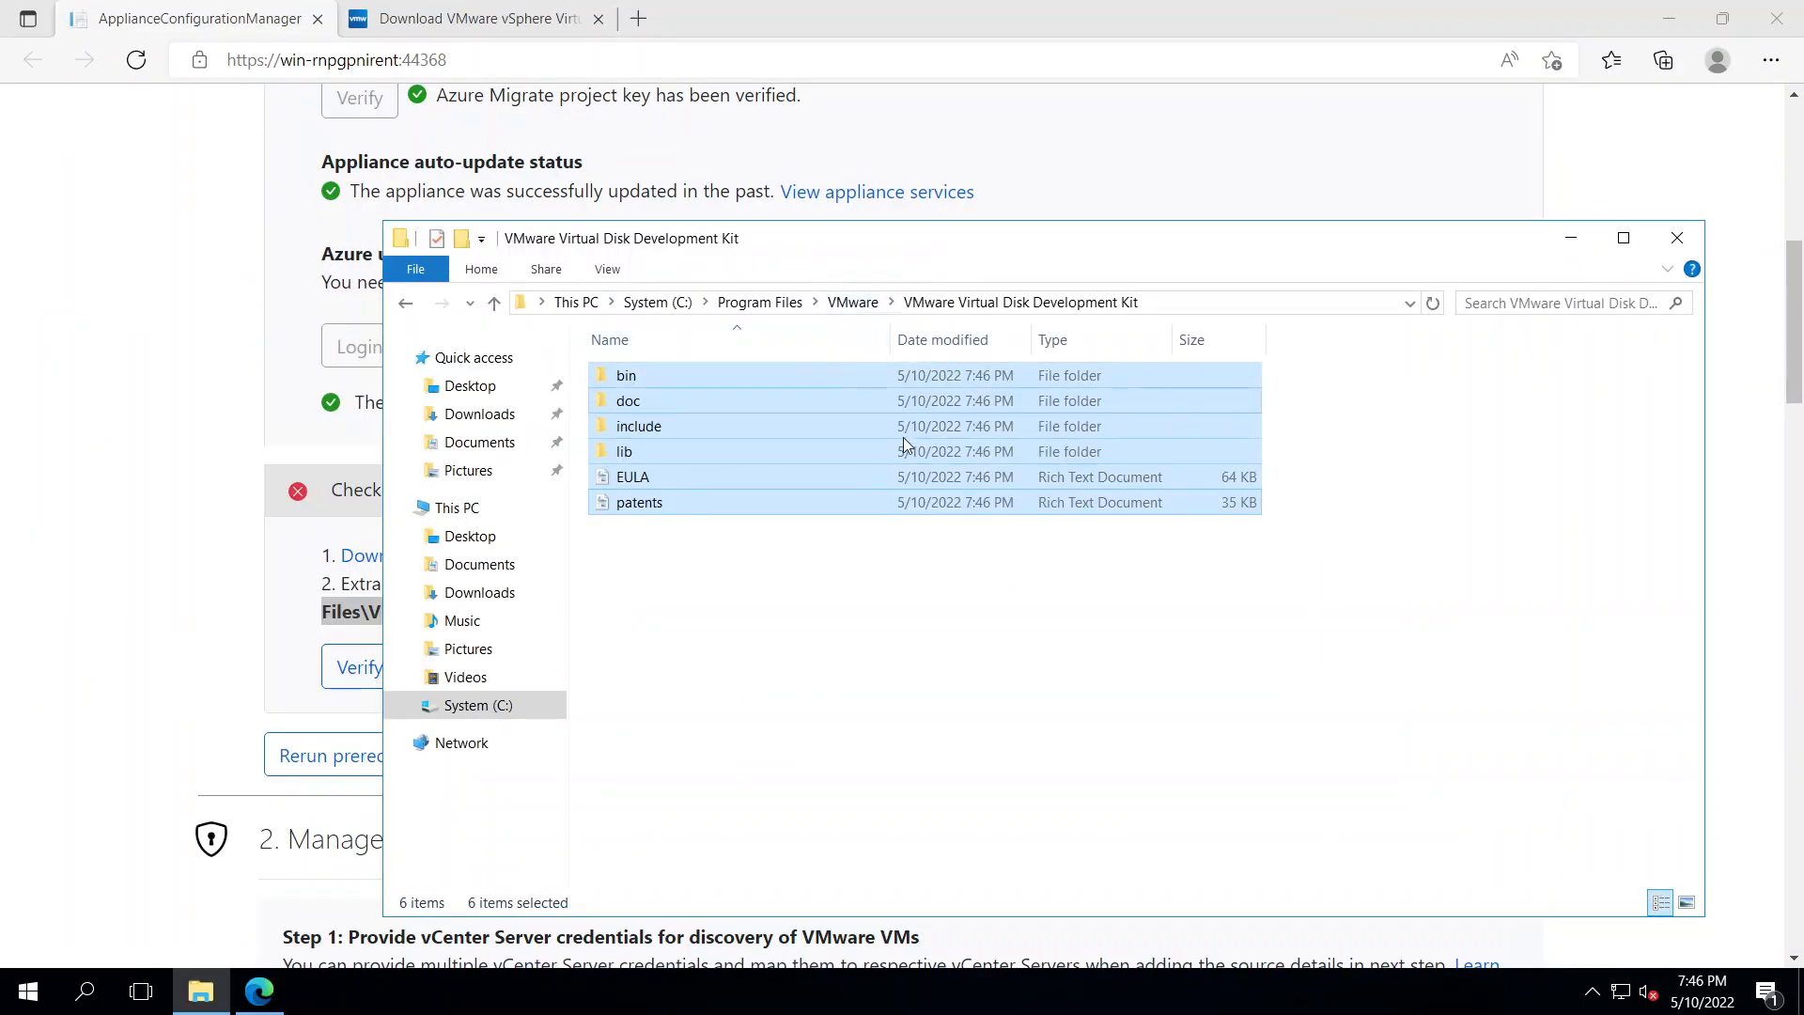
Re-run the appliance's VDDK installation check to confirm it now passes
{"action": "left_click", "coordinate": [181, 660]}
{"action": "left_click", "coordinate": [360, 667]}
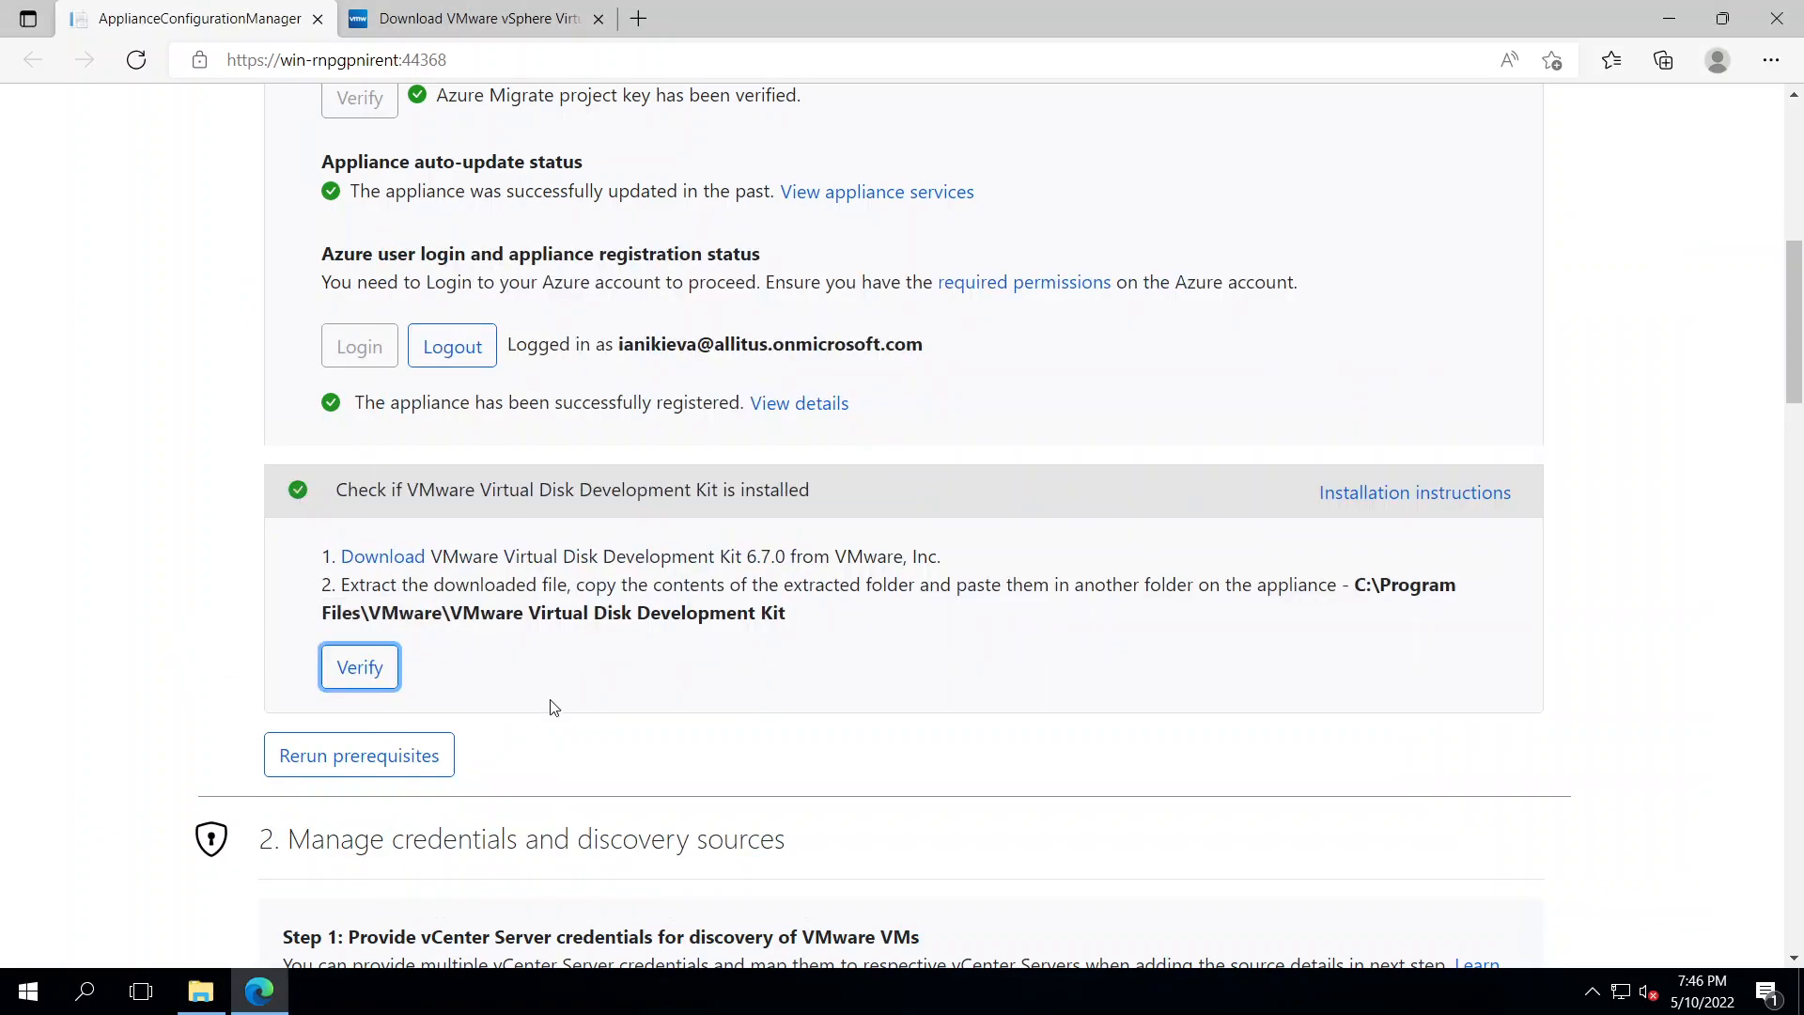
{"action": "scroll", "coordinate": [554, 707], "scroll_direction": "down", "scroll_amount": 5}
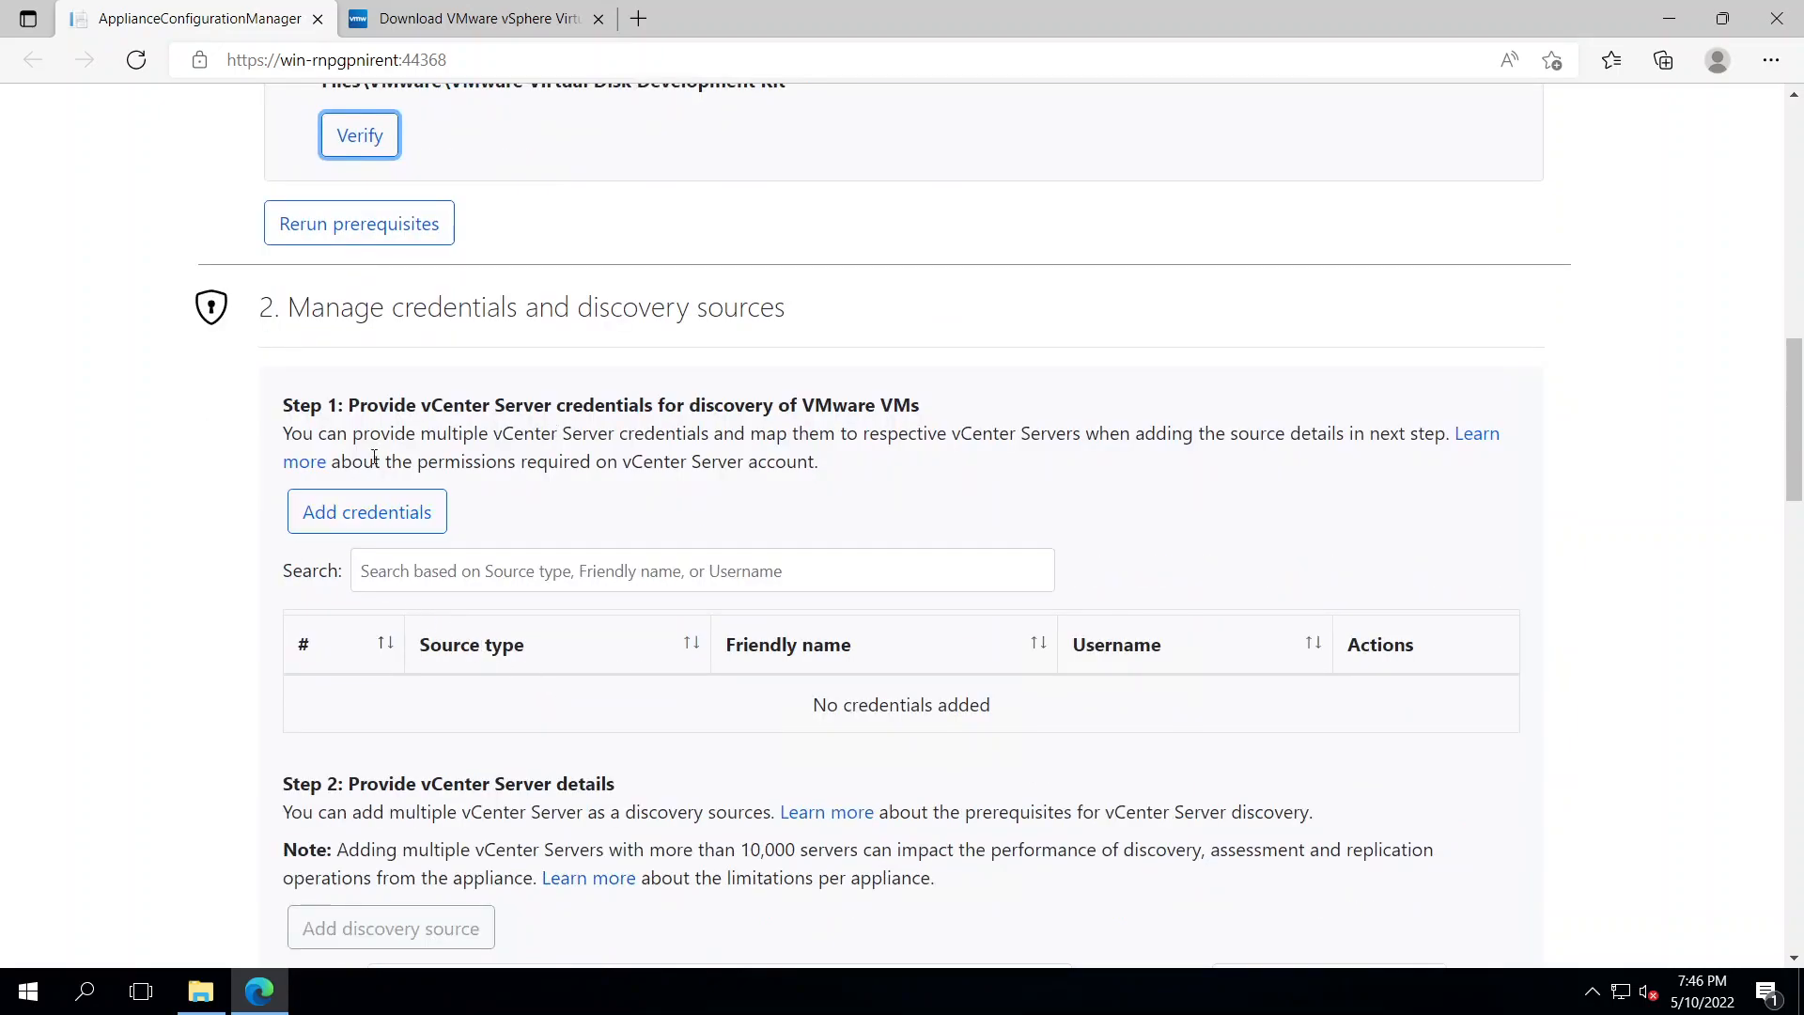
Add a vCenter credential named vcsa with its username and password, and save it
{"action": "left_click", "coordinate": [376, 524]}
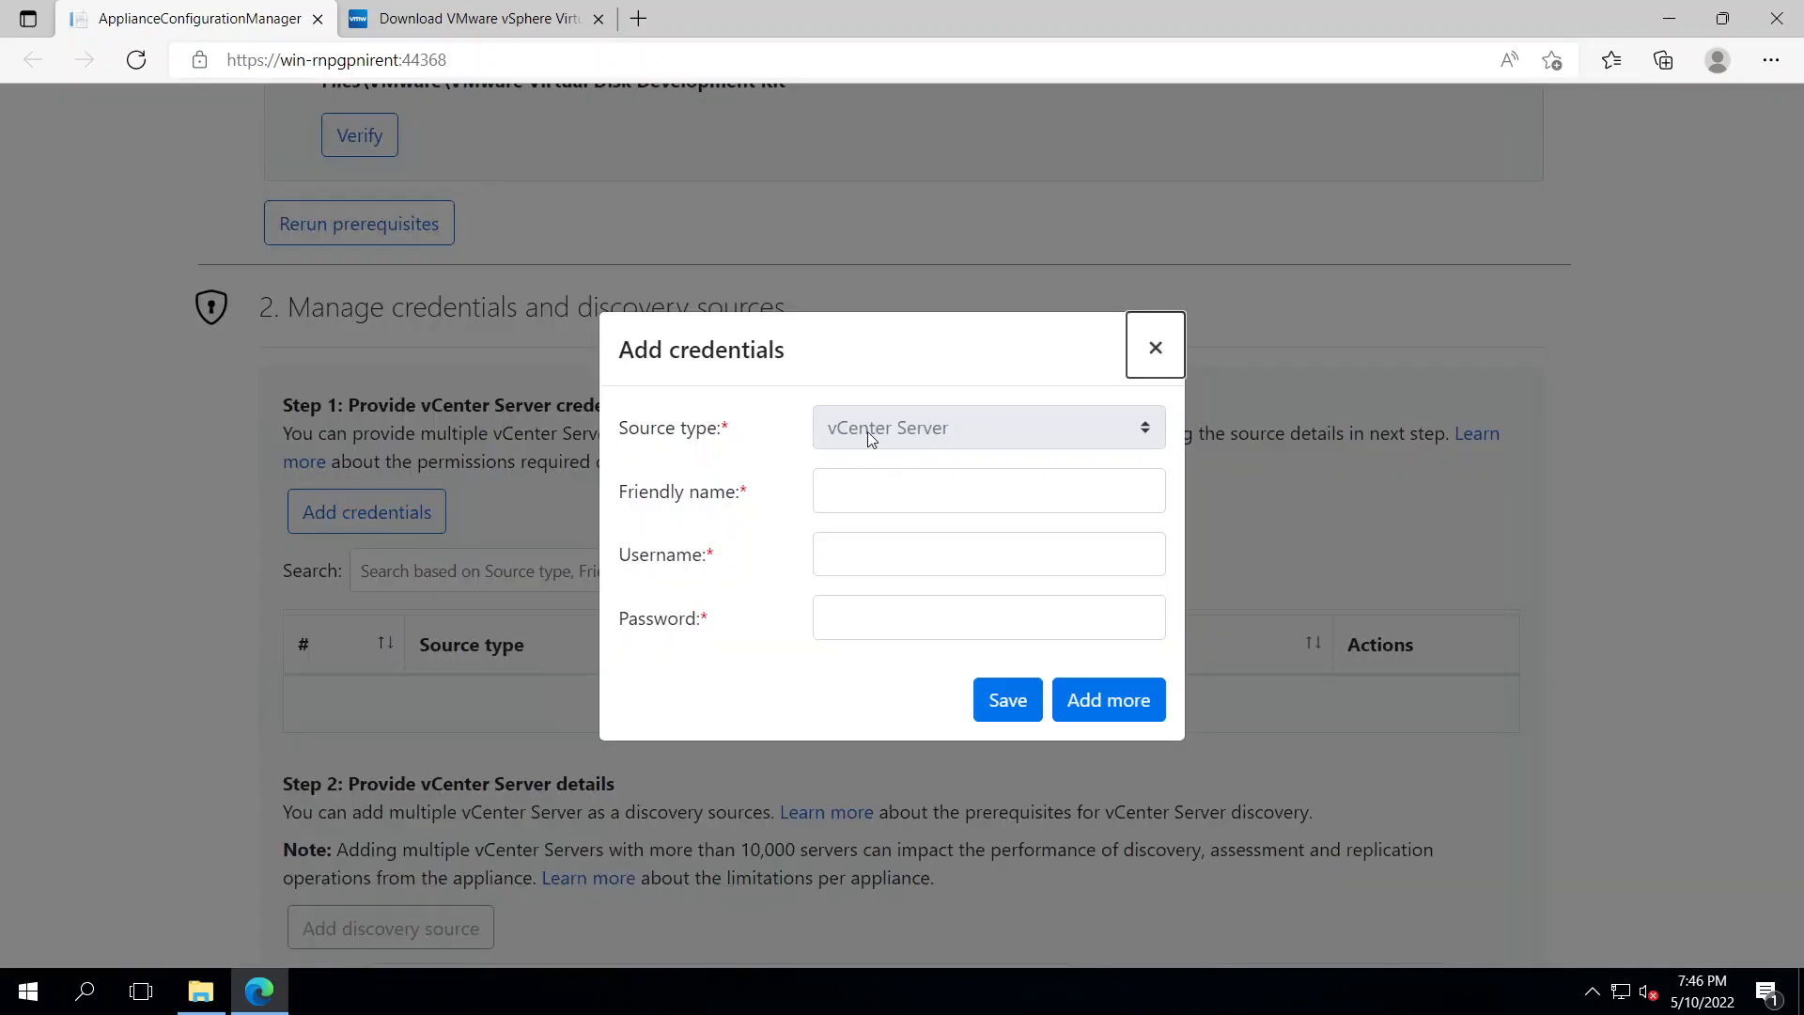
{"action": "left_click", "coordinate": [833, 500]}
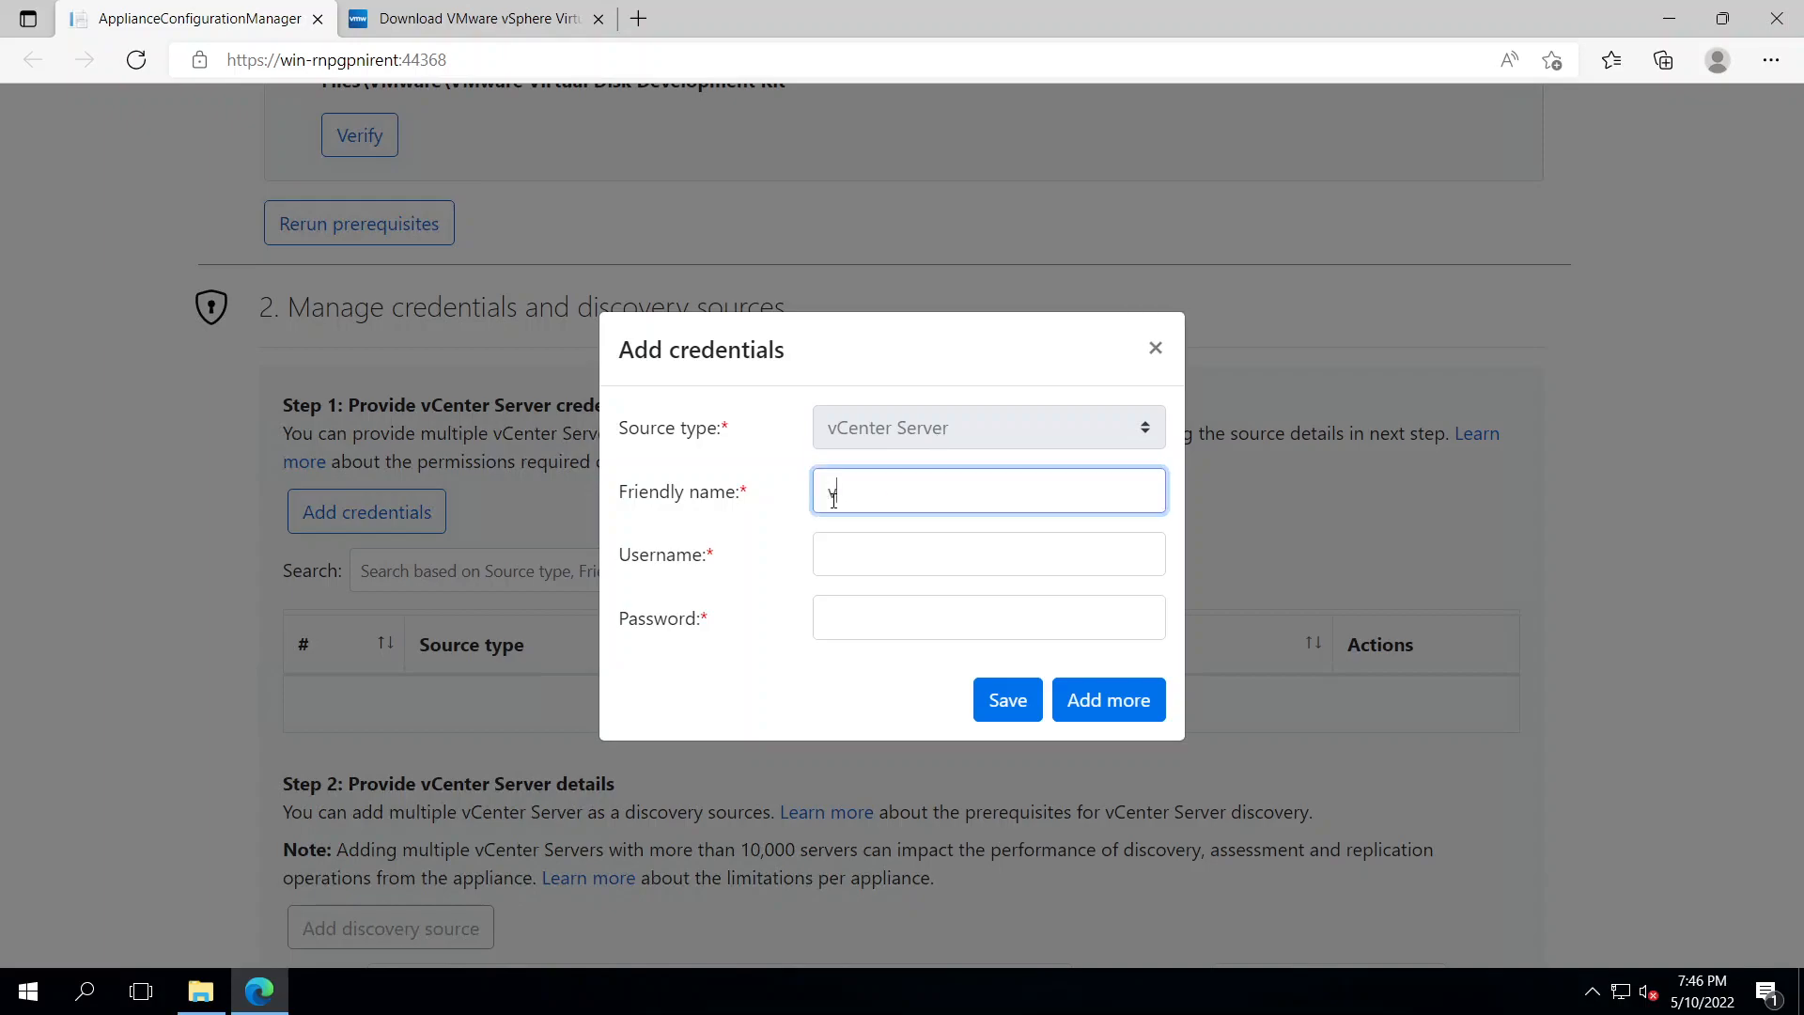
{"action": "key", "text": "Tab"}
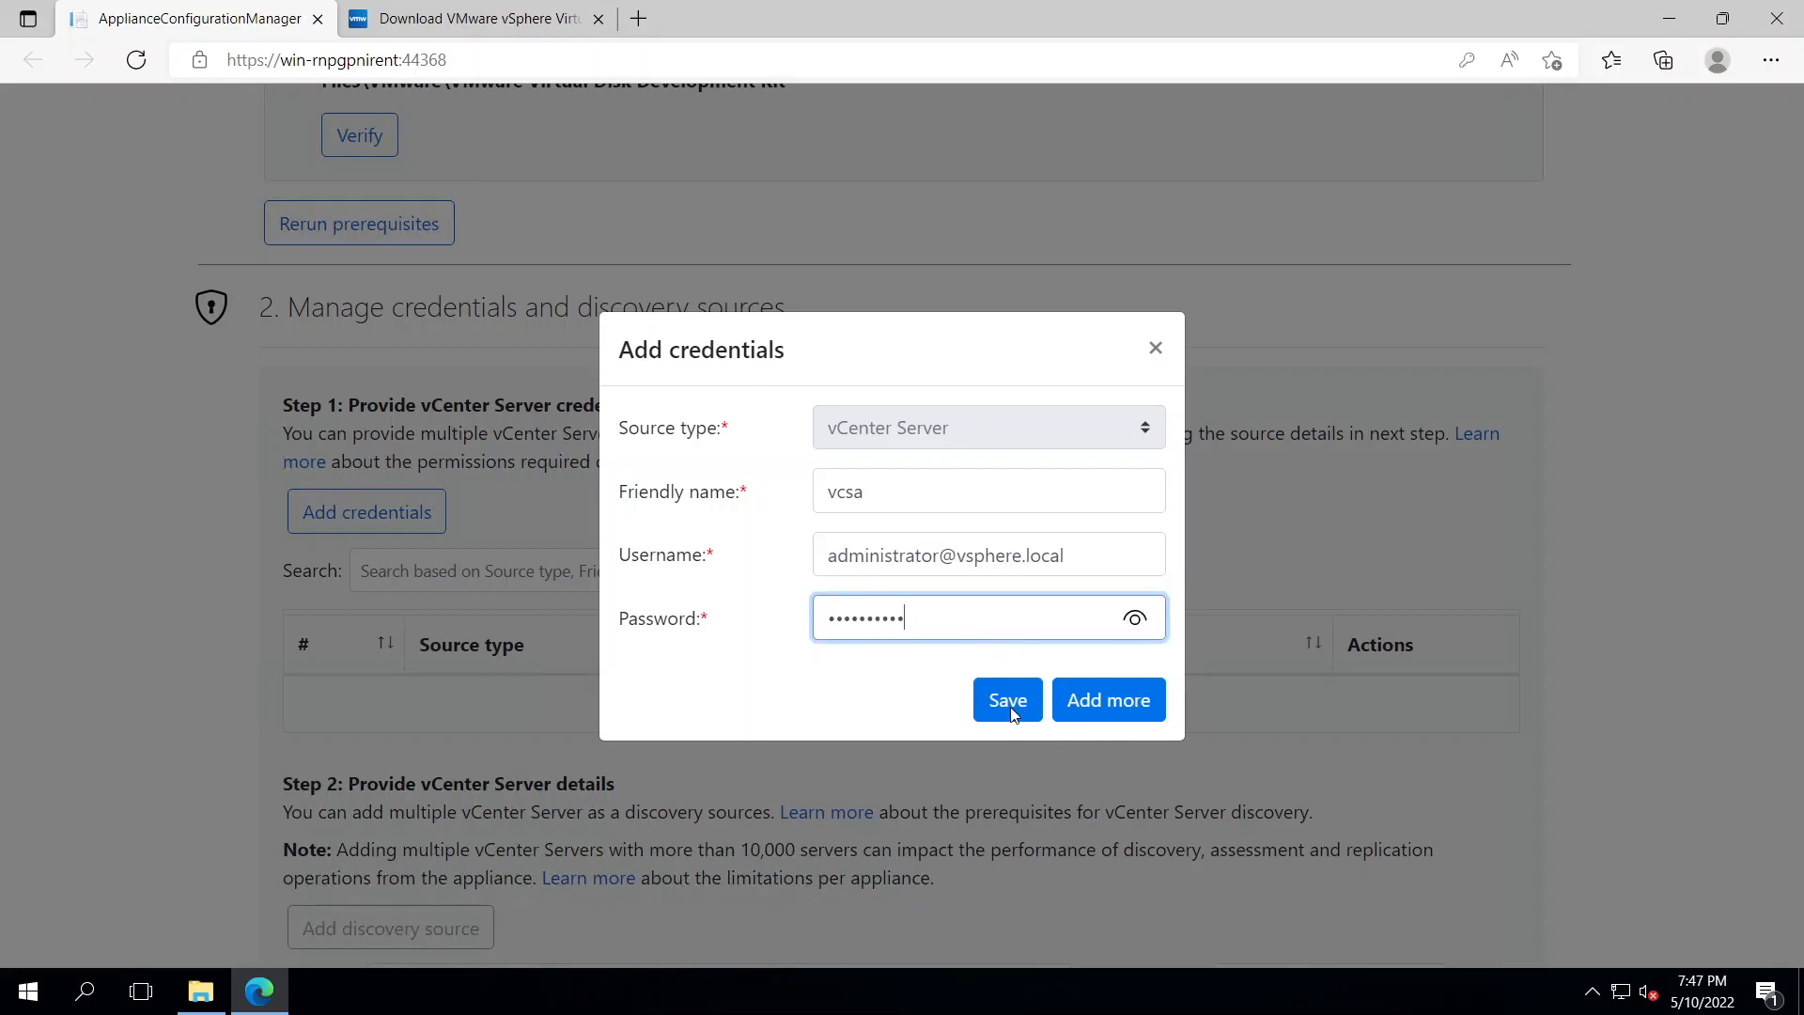
{"action": "left_click", "coordinate": [1010, 707]}
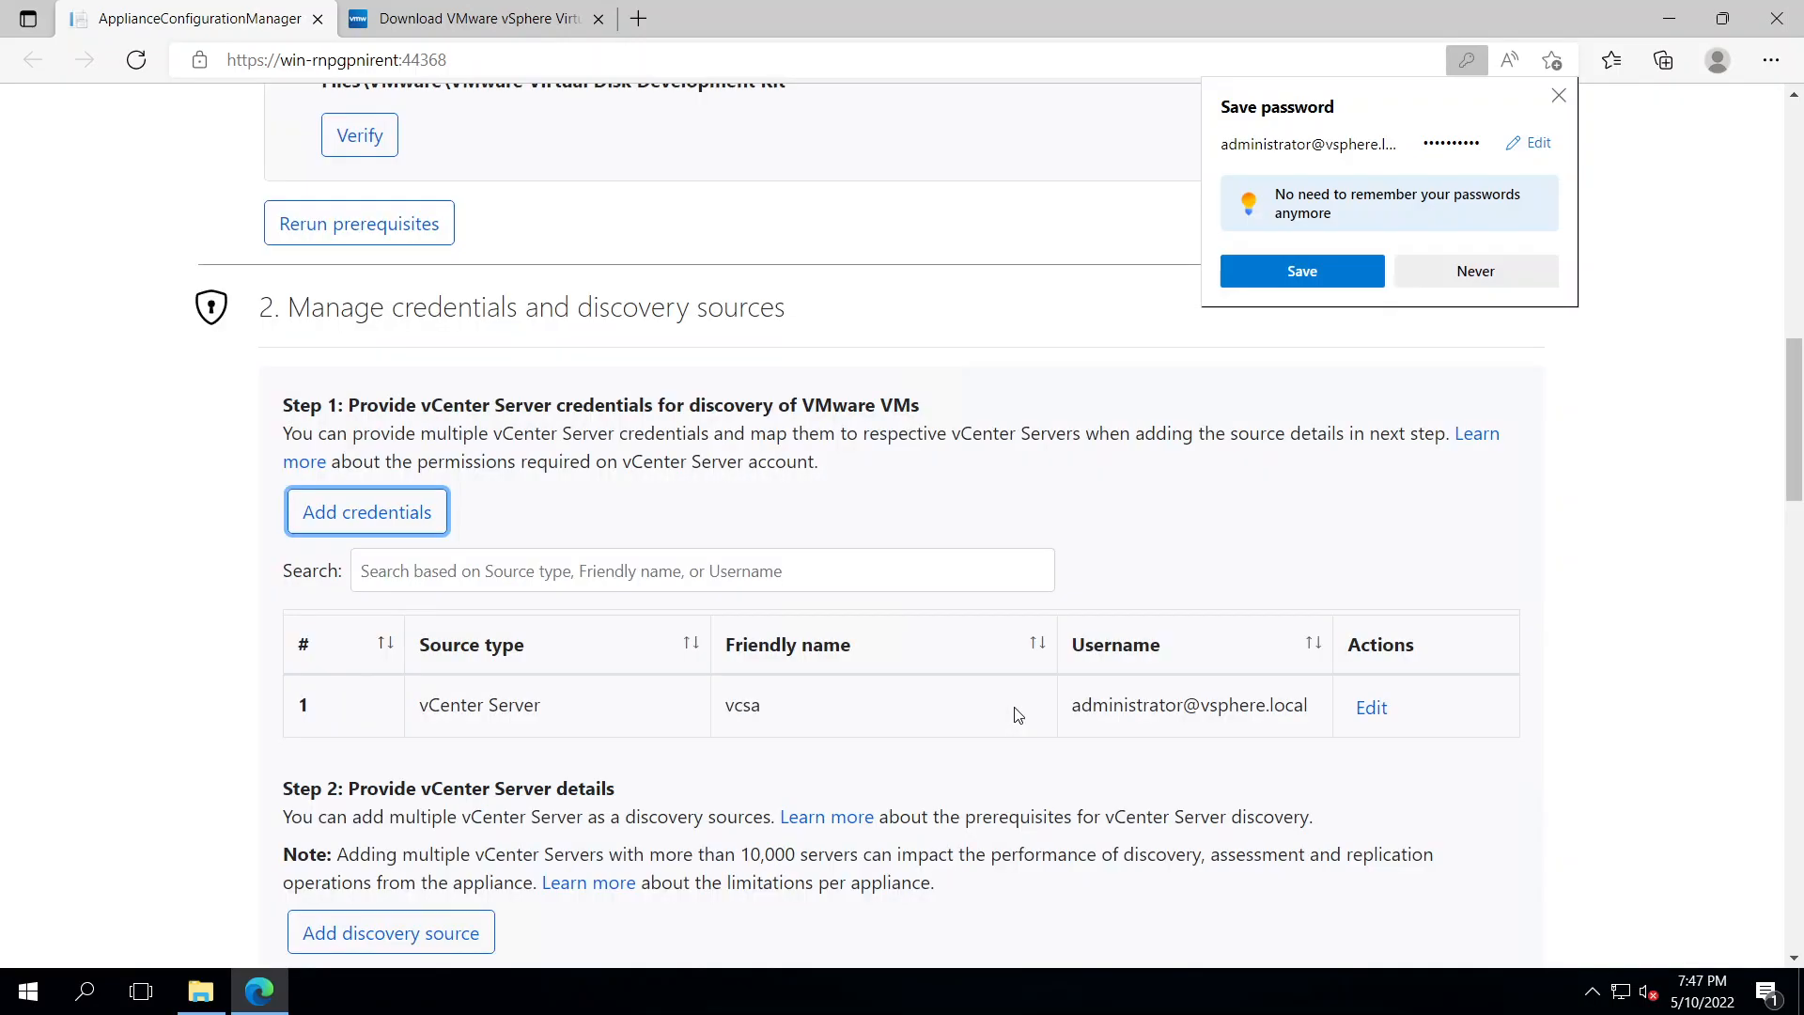
Add vCenter 192.168.1.4 on port 443 as a discovery source and decline Edge's password save
{"action": "scroll", "coordinate": [729, 730], "scroll_direction": "down", "scroll_amount": 3}
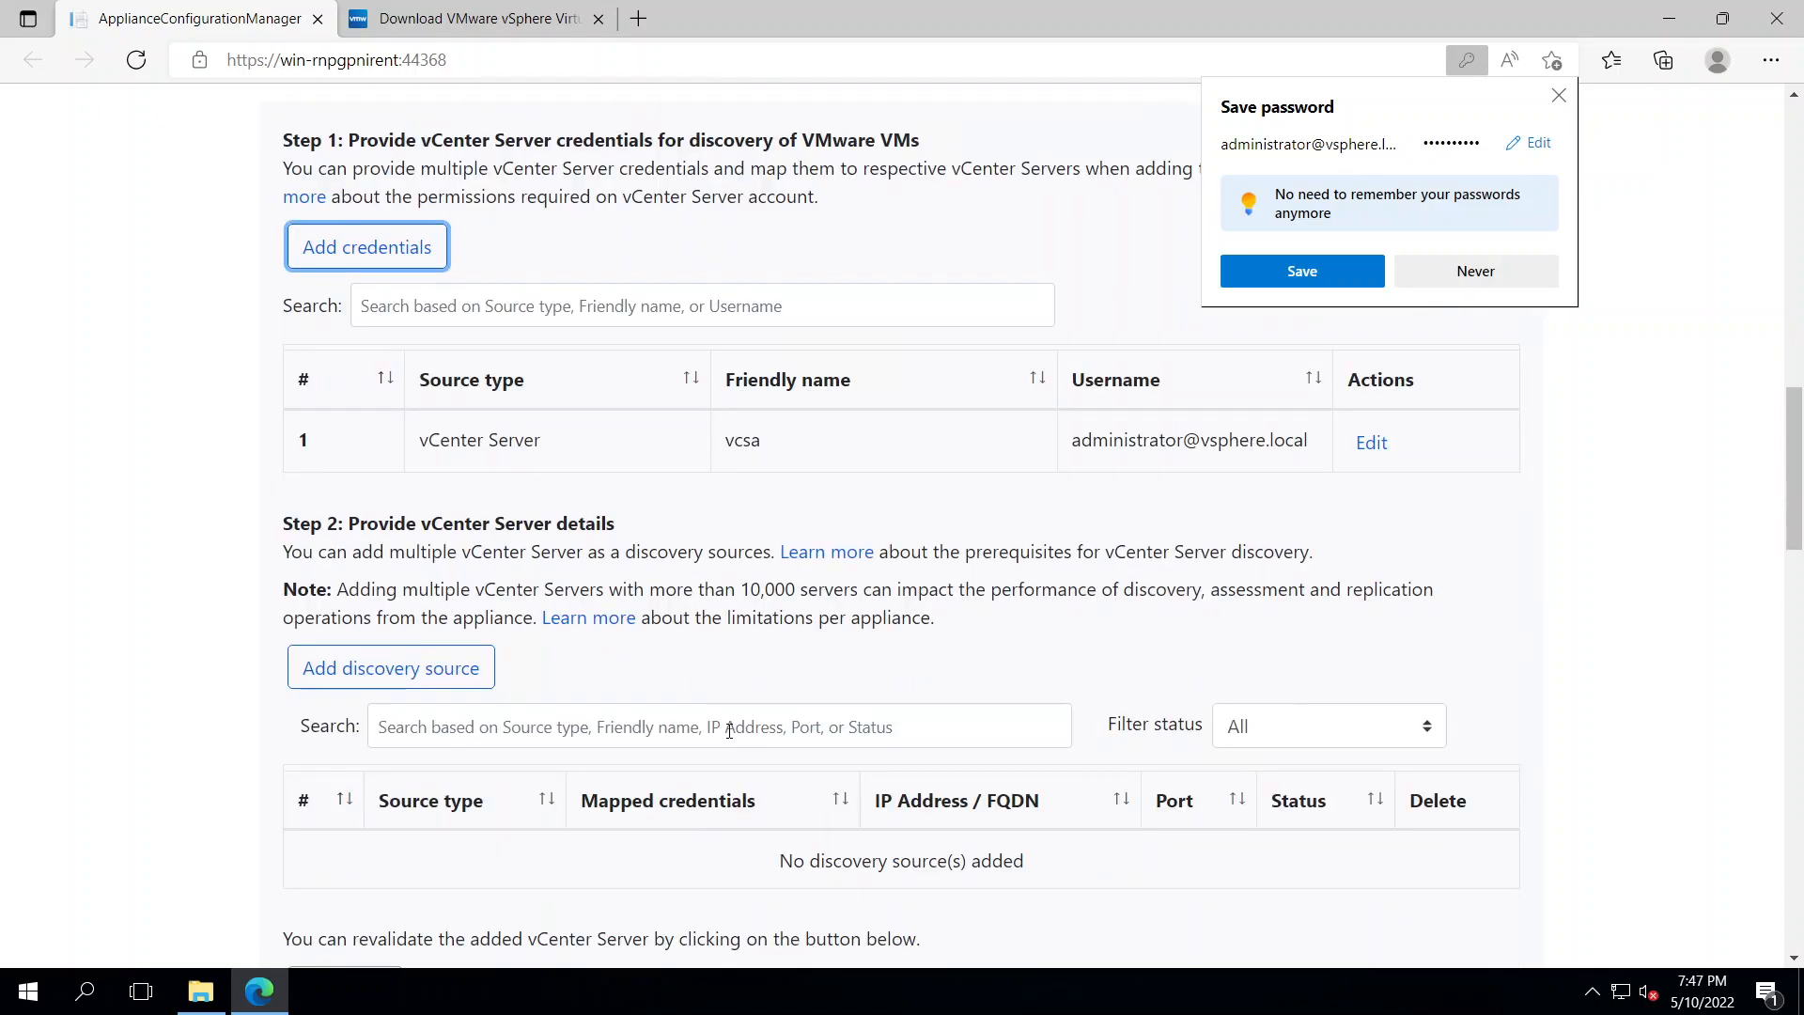
{"action": "scroll", "coordinate": [592, 682], "scroll_direction": "down", "scroll_amount": 2}
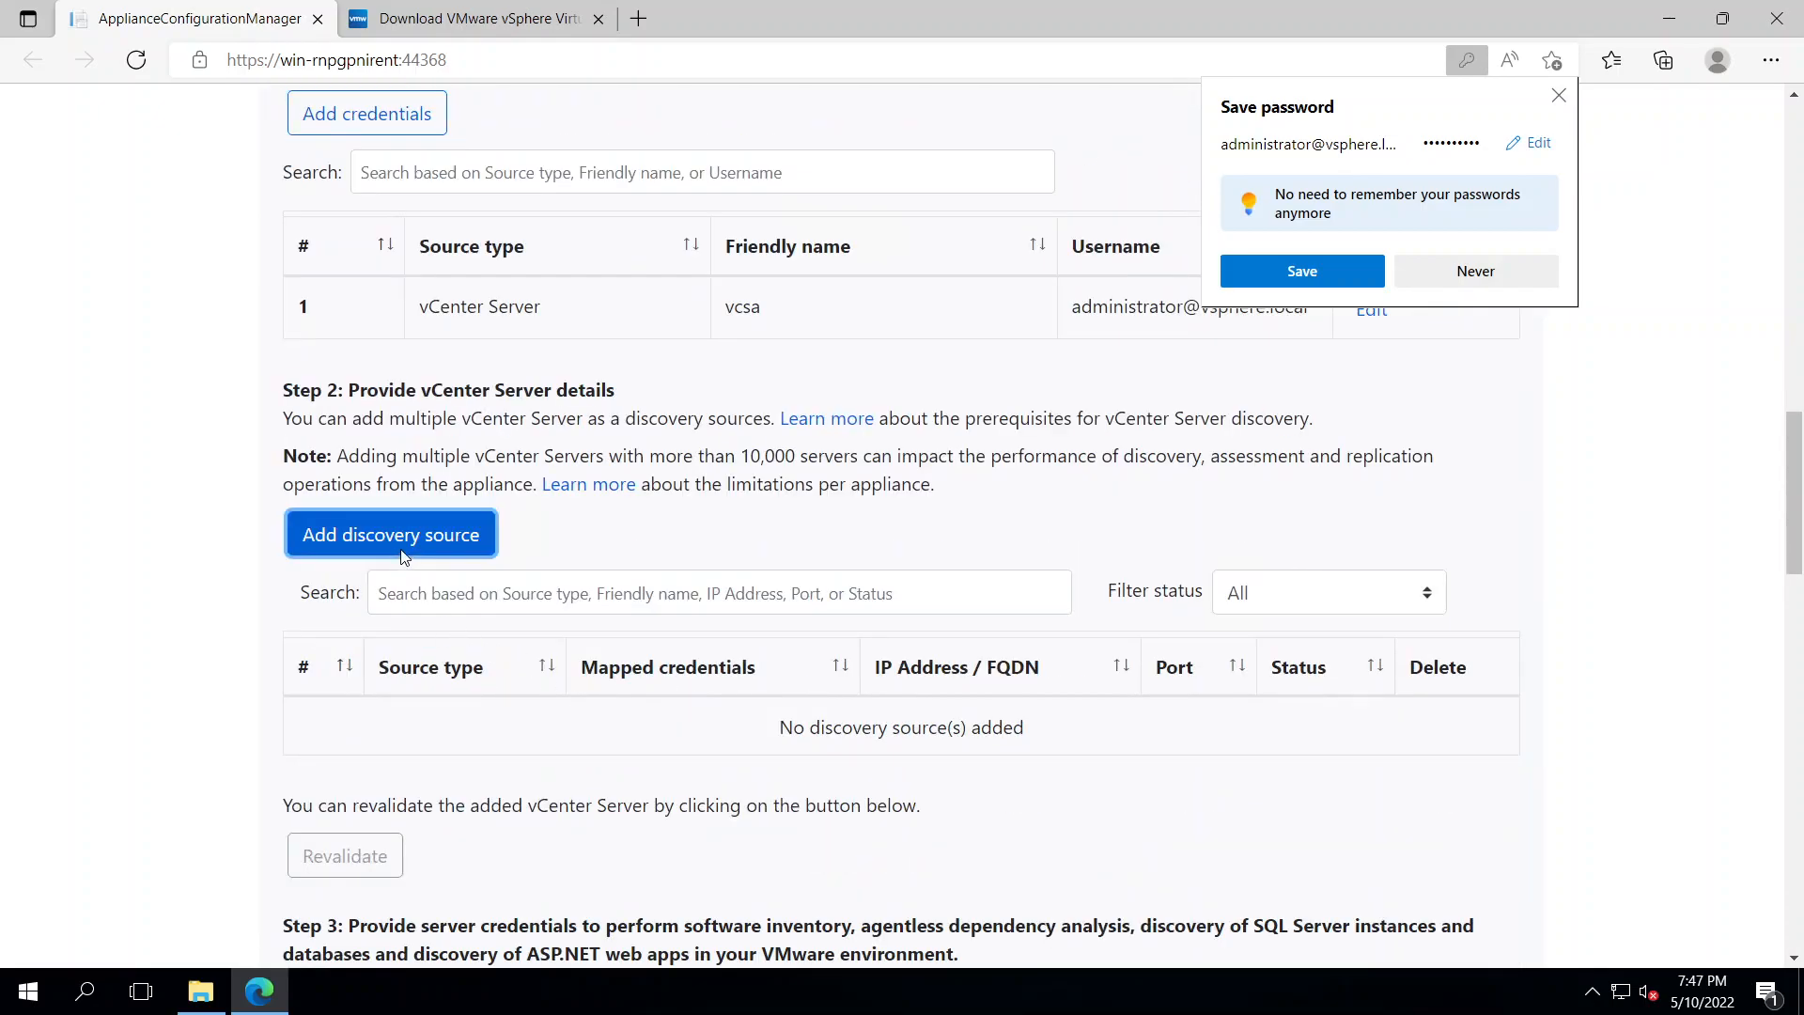
{"action": "left_click", "coordinate": [391, 534]}
{"action": "left_click", "coordinate": [948, 482]}
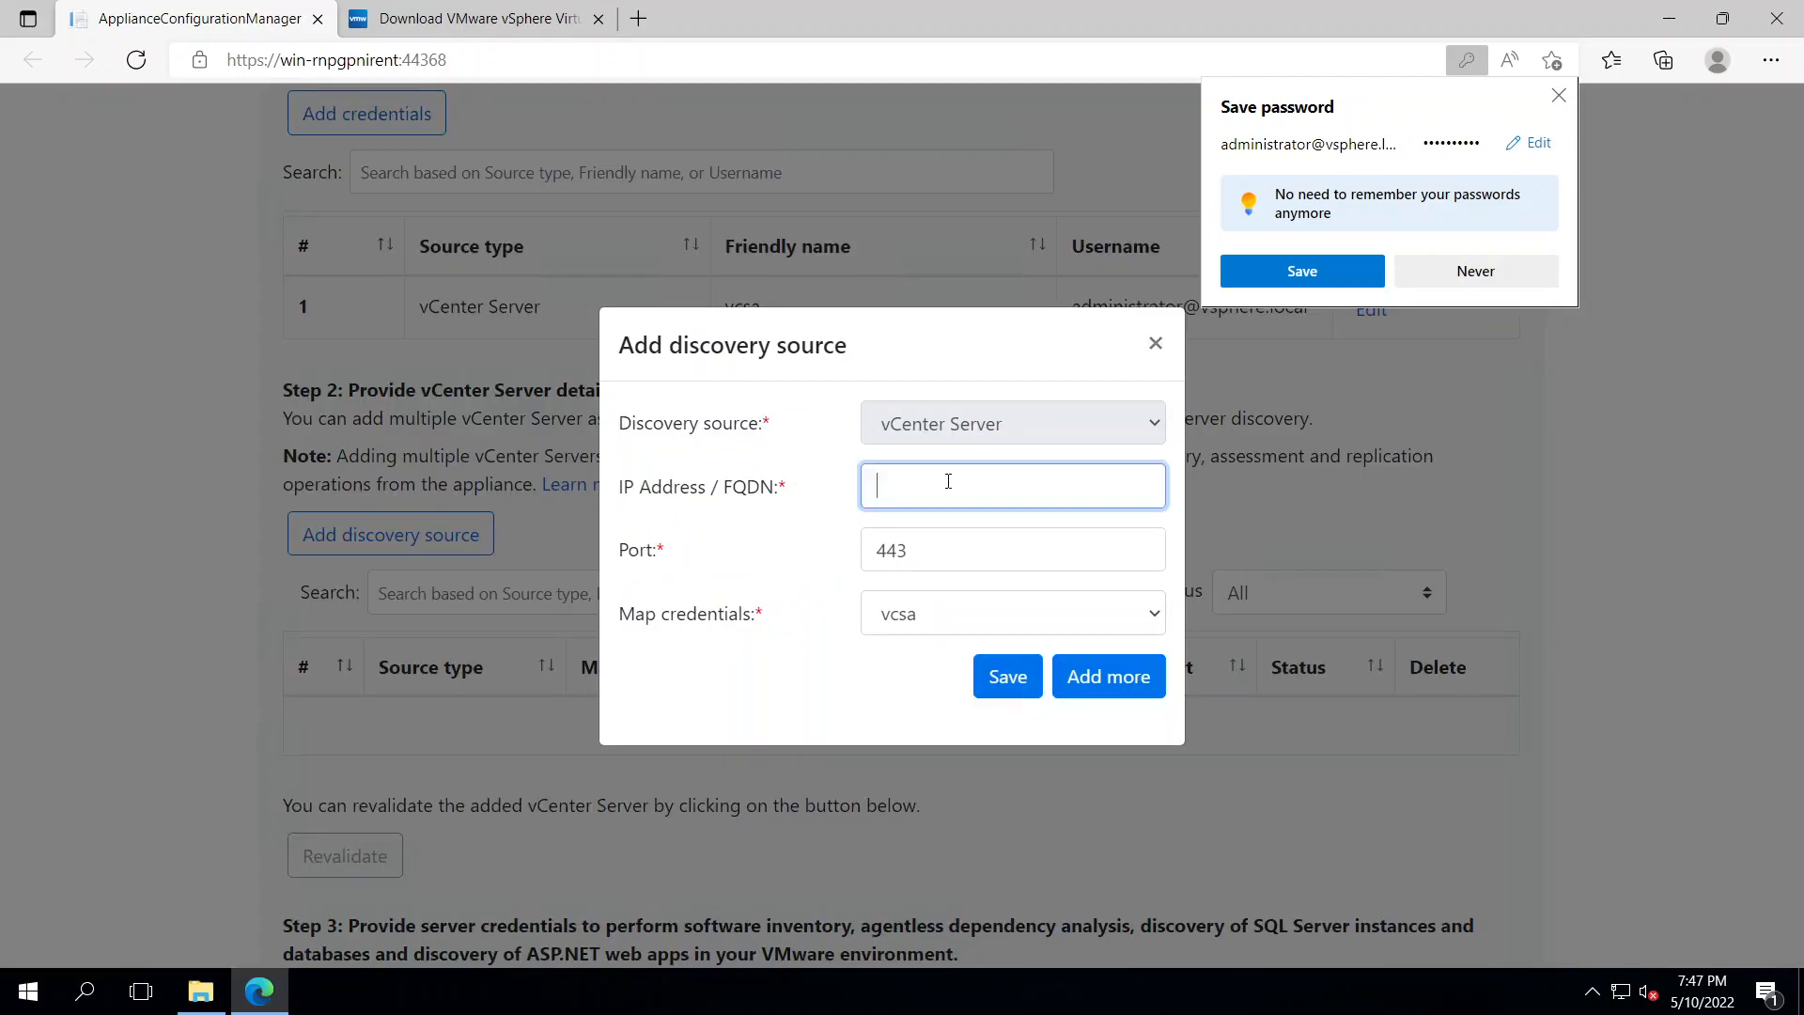
{"action": "type", "text": "192.168"}
{"action": "left_click", "coordinate": [1007, 678]}
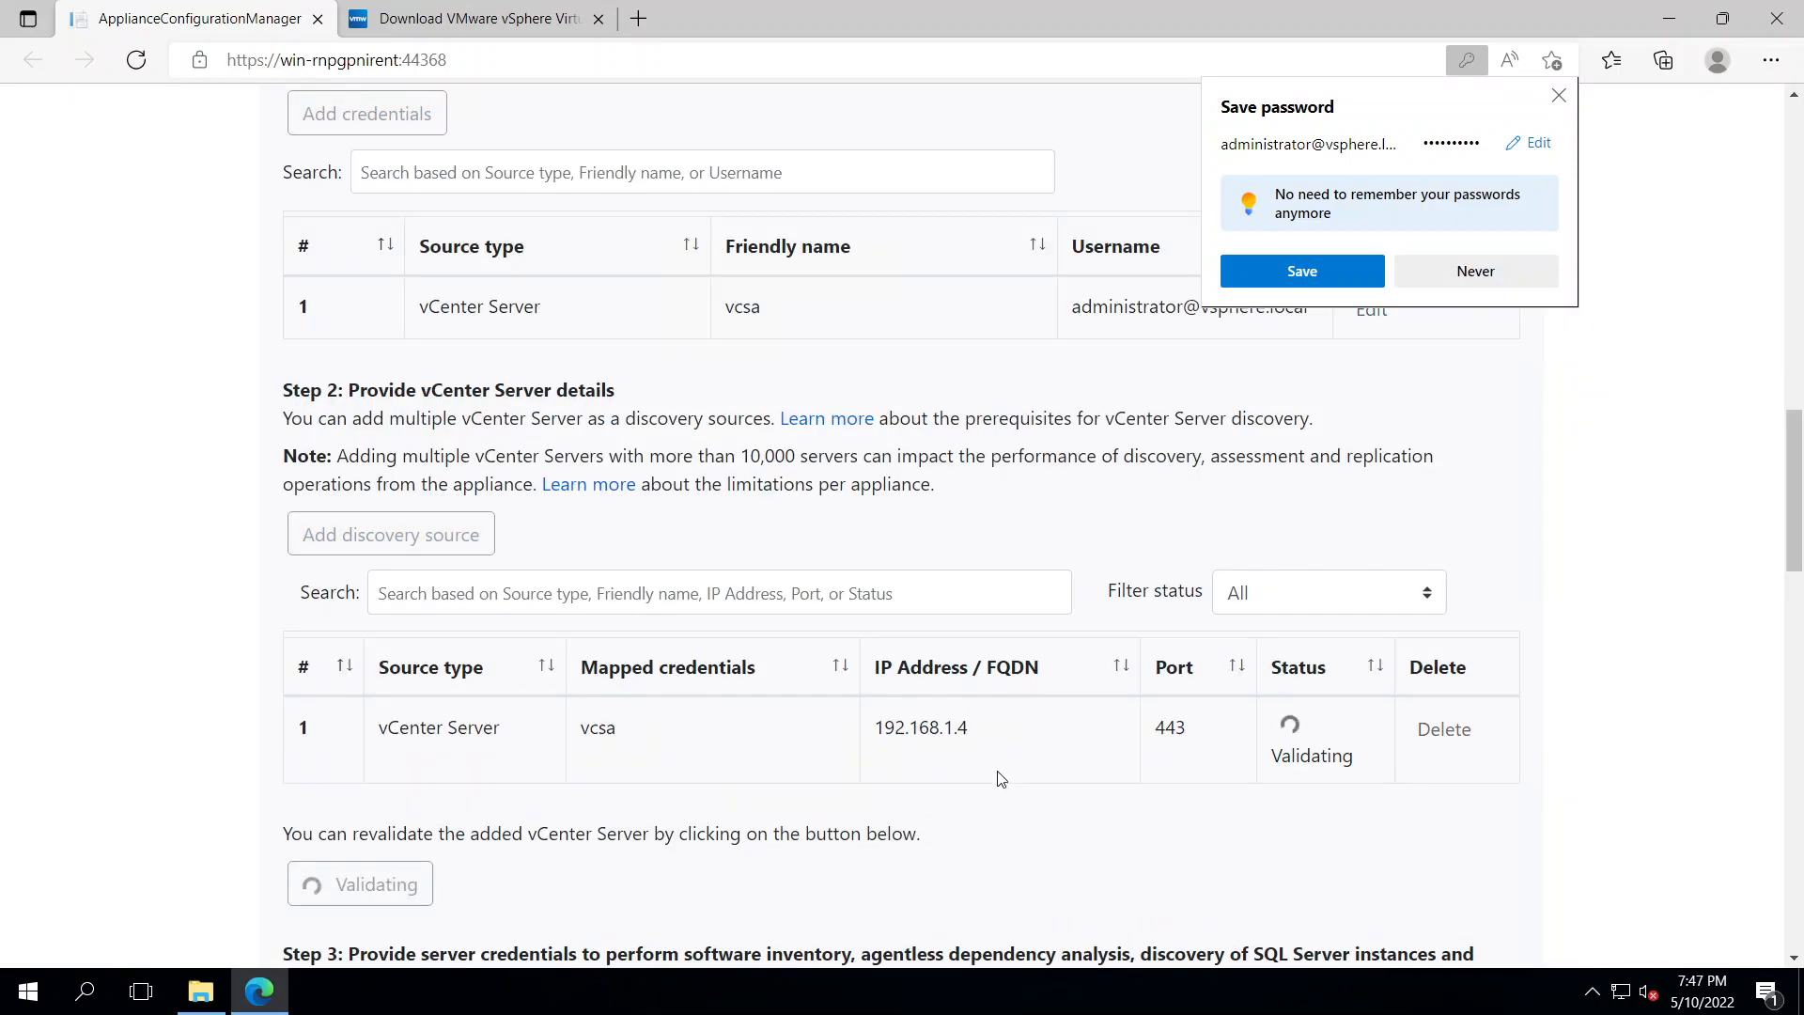
{"action": "scroll", "coordinate": [1264, 724], "scroll_direction": "down", "scroll_amount": 3}
{"action": "left_click", "coordinate": [1447, 271]}
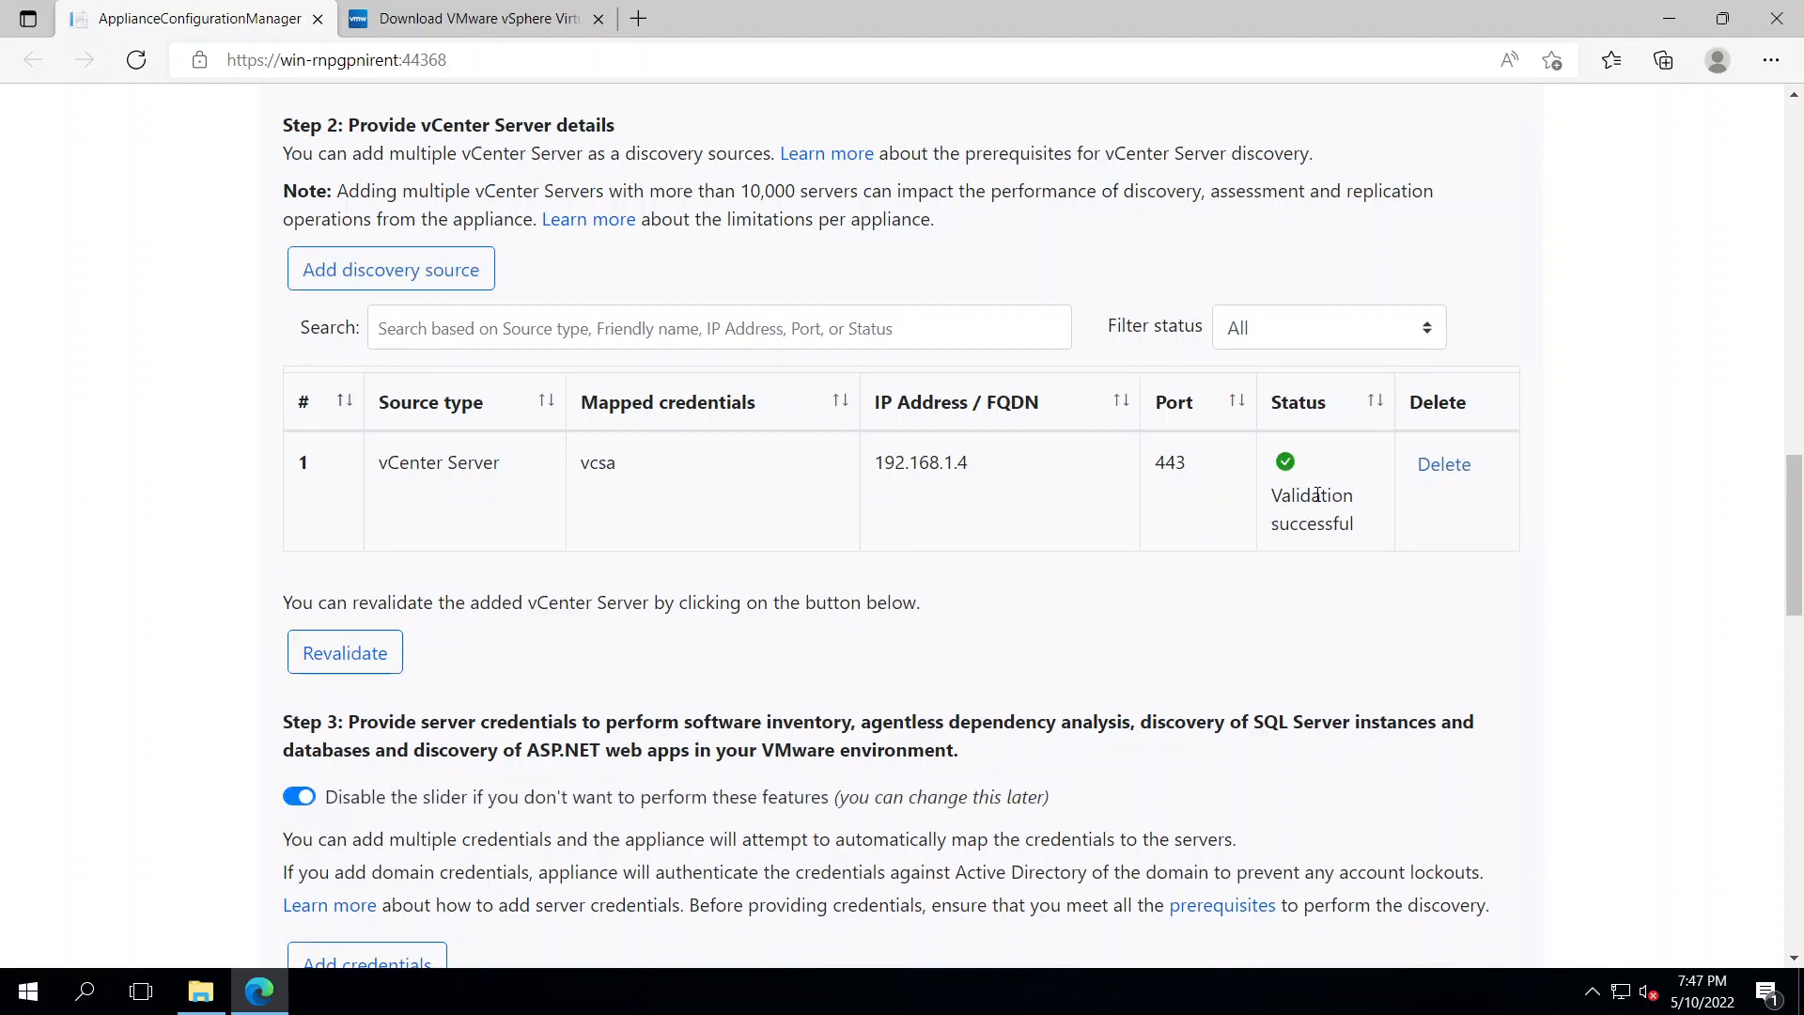
Start a new domain credential with friendly name Domain_Server
{"action": "scroll", "coordinate": [833, 533], "scroll_direction": "down", "scroll_amount": 3}
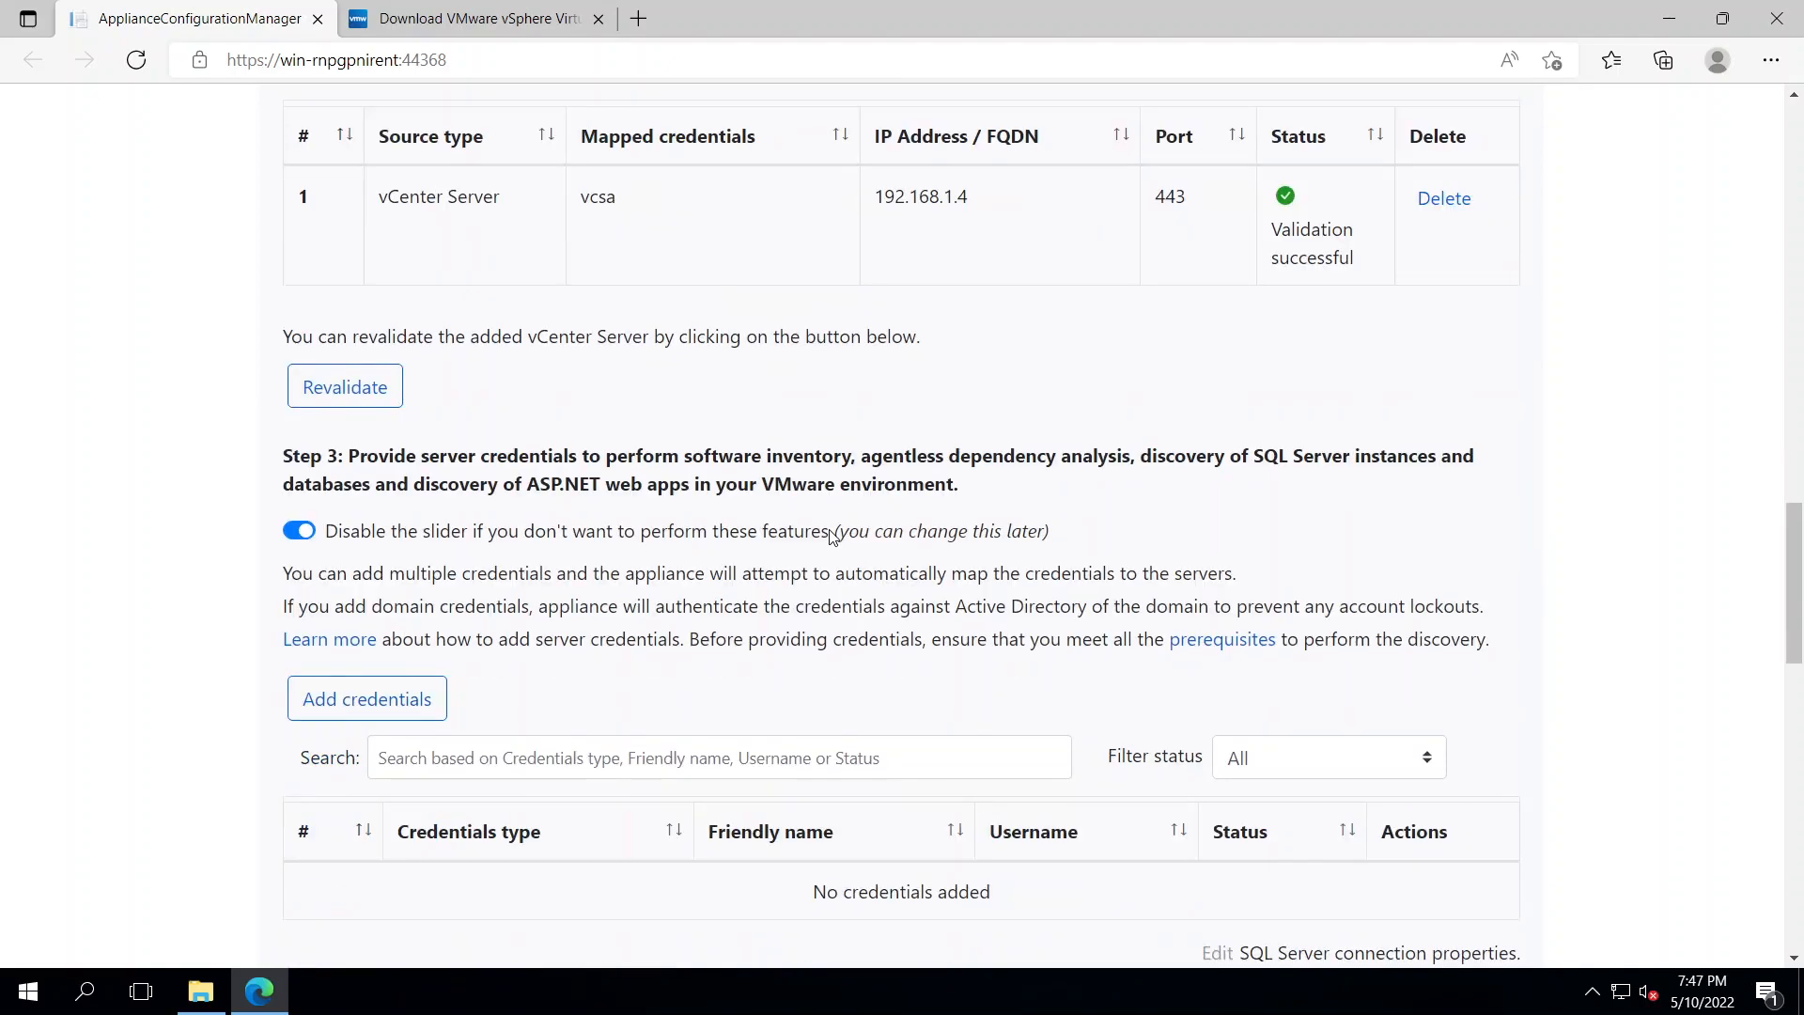
{"action": "scroll", "coordinate": [833, 534], "scroll_direction": "down", "scroll_amount": 1}
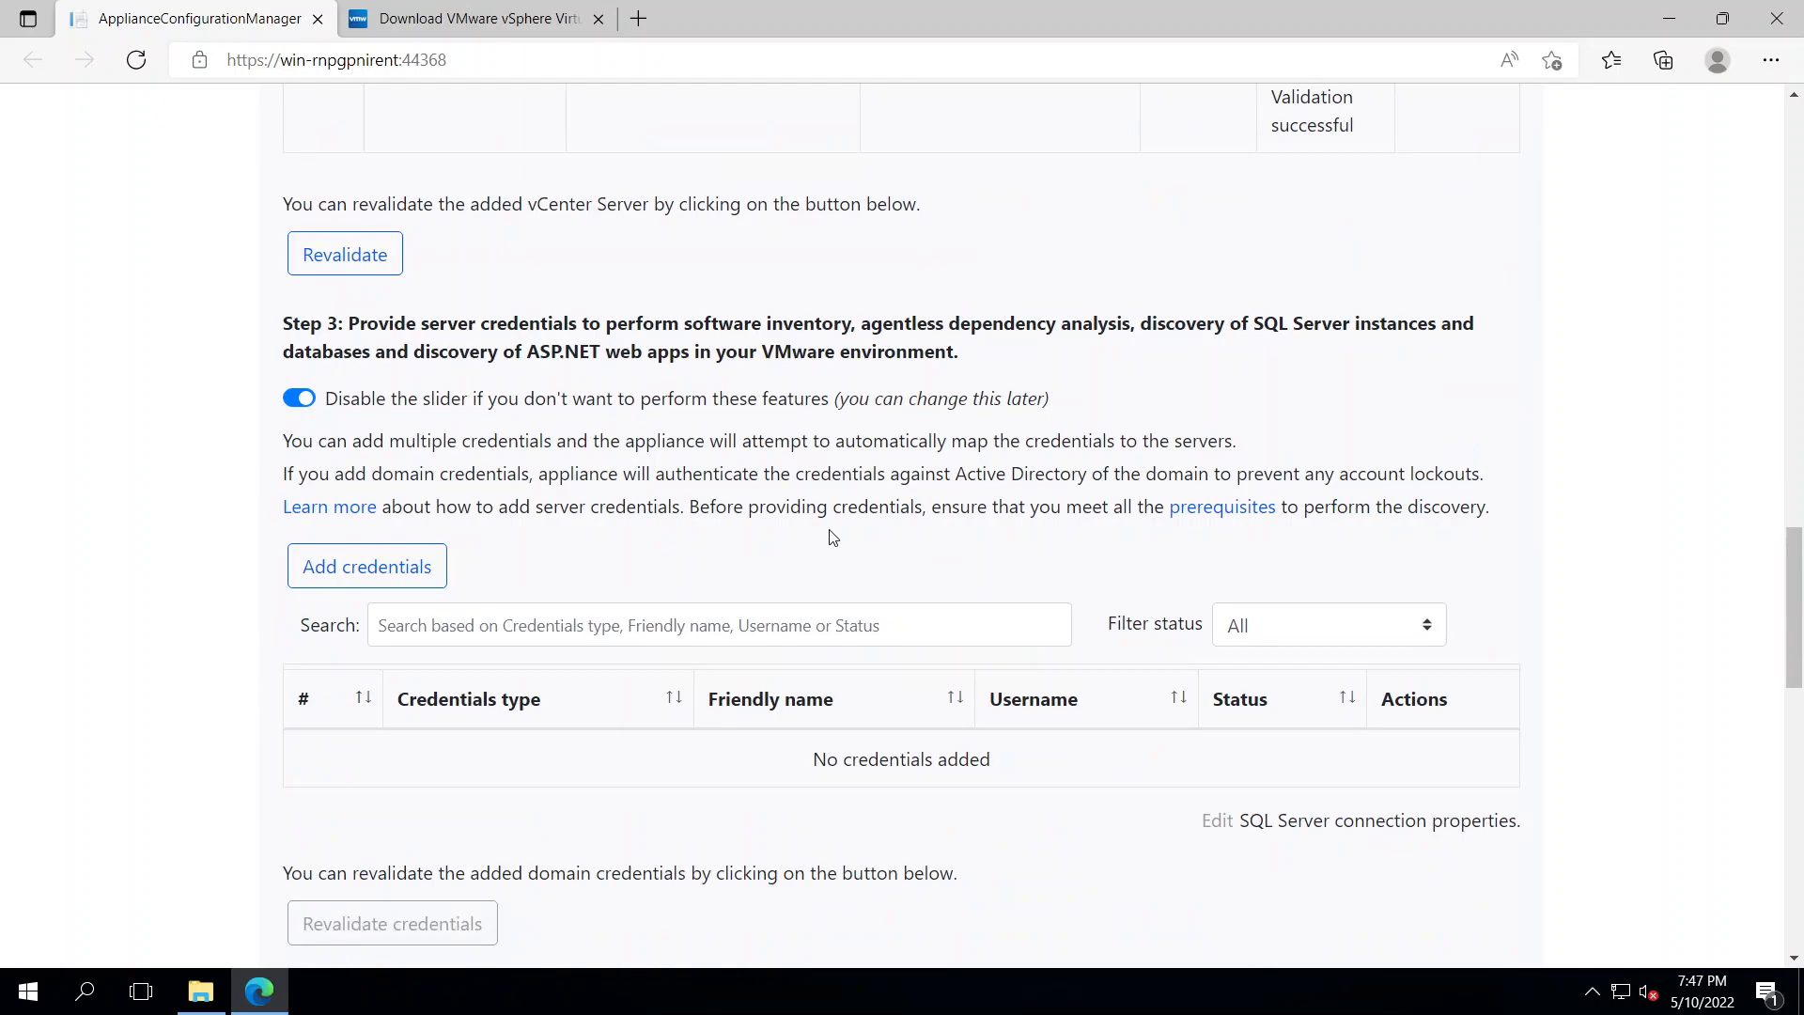
{"action": "left_click", "coordinate": [342, 568]}
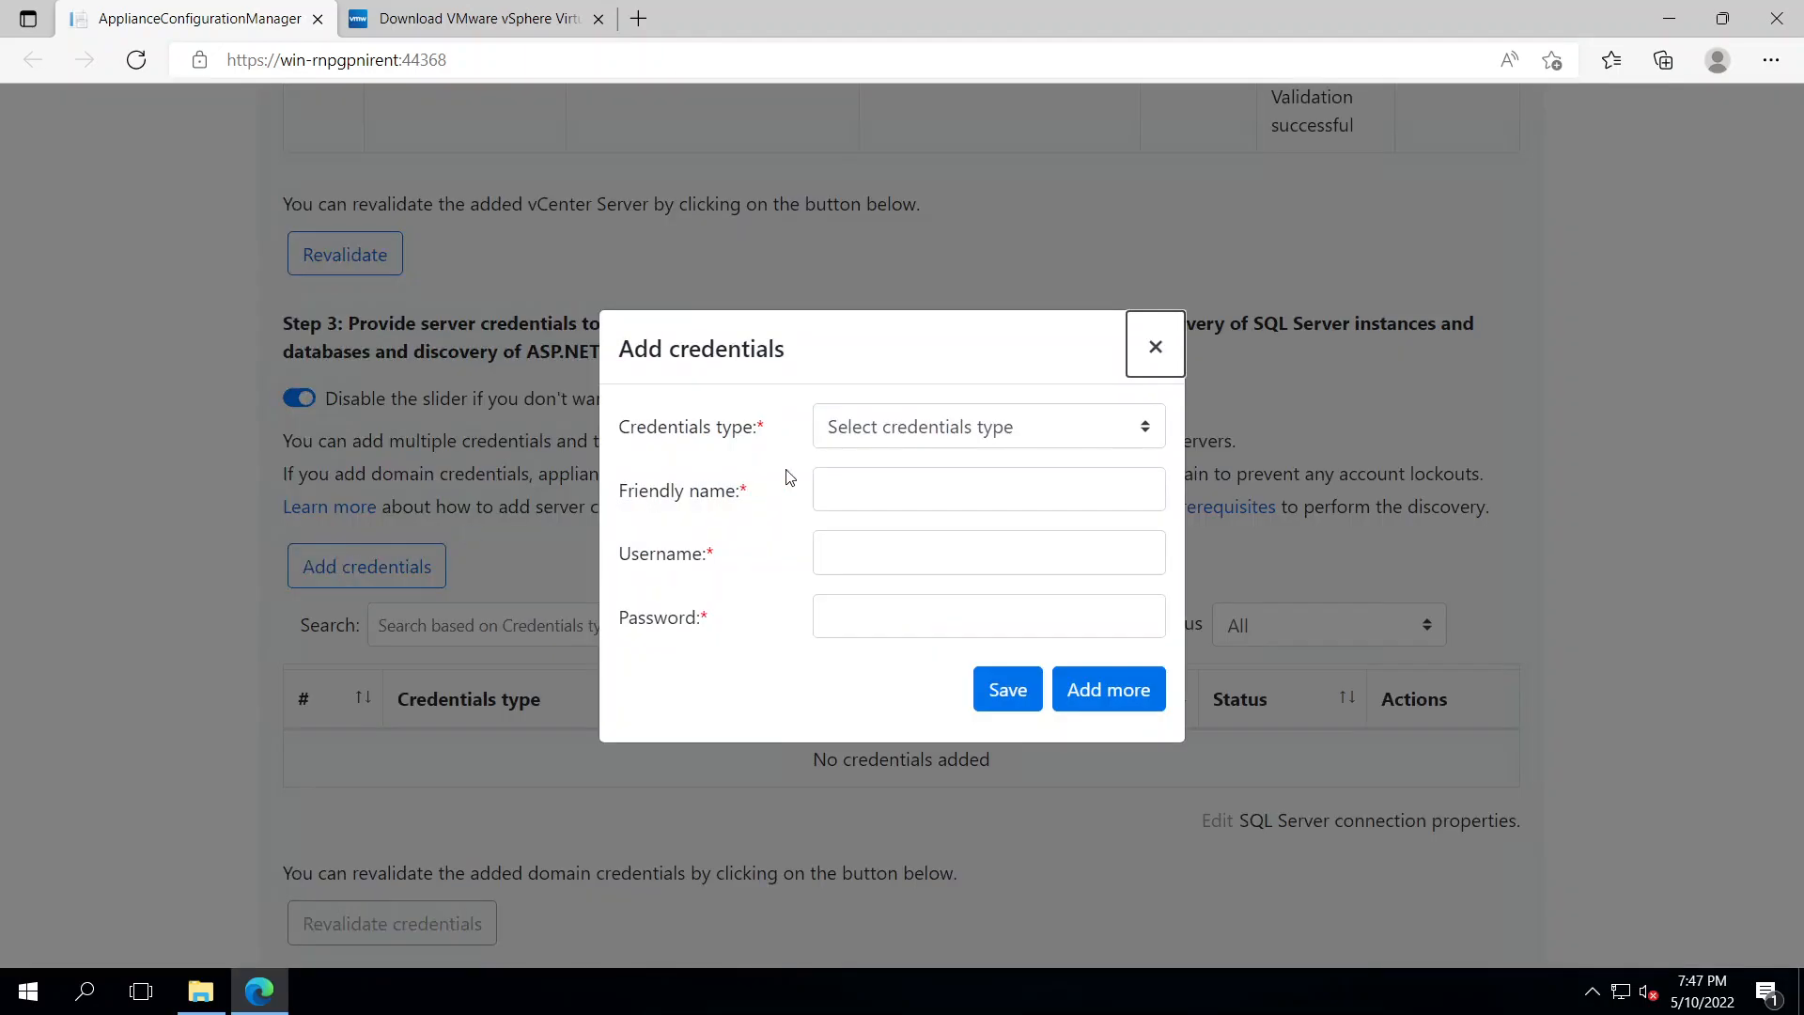
{"action": "left_click", "coordinate": [955, 442]}
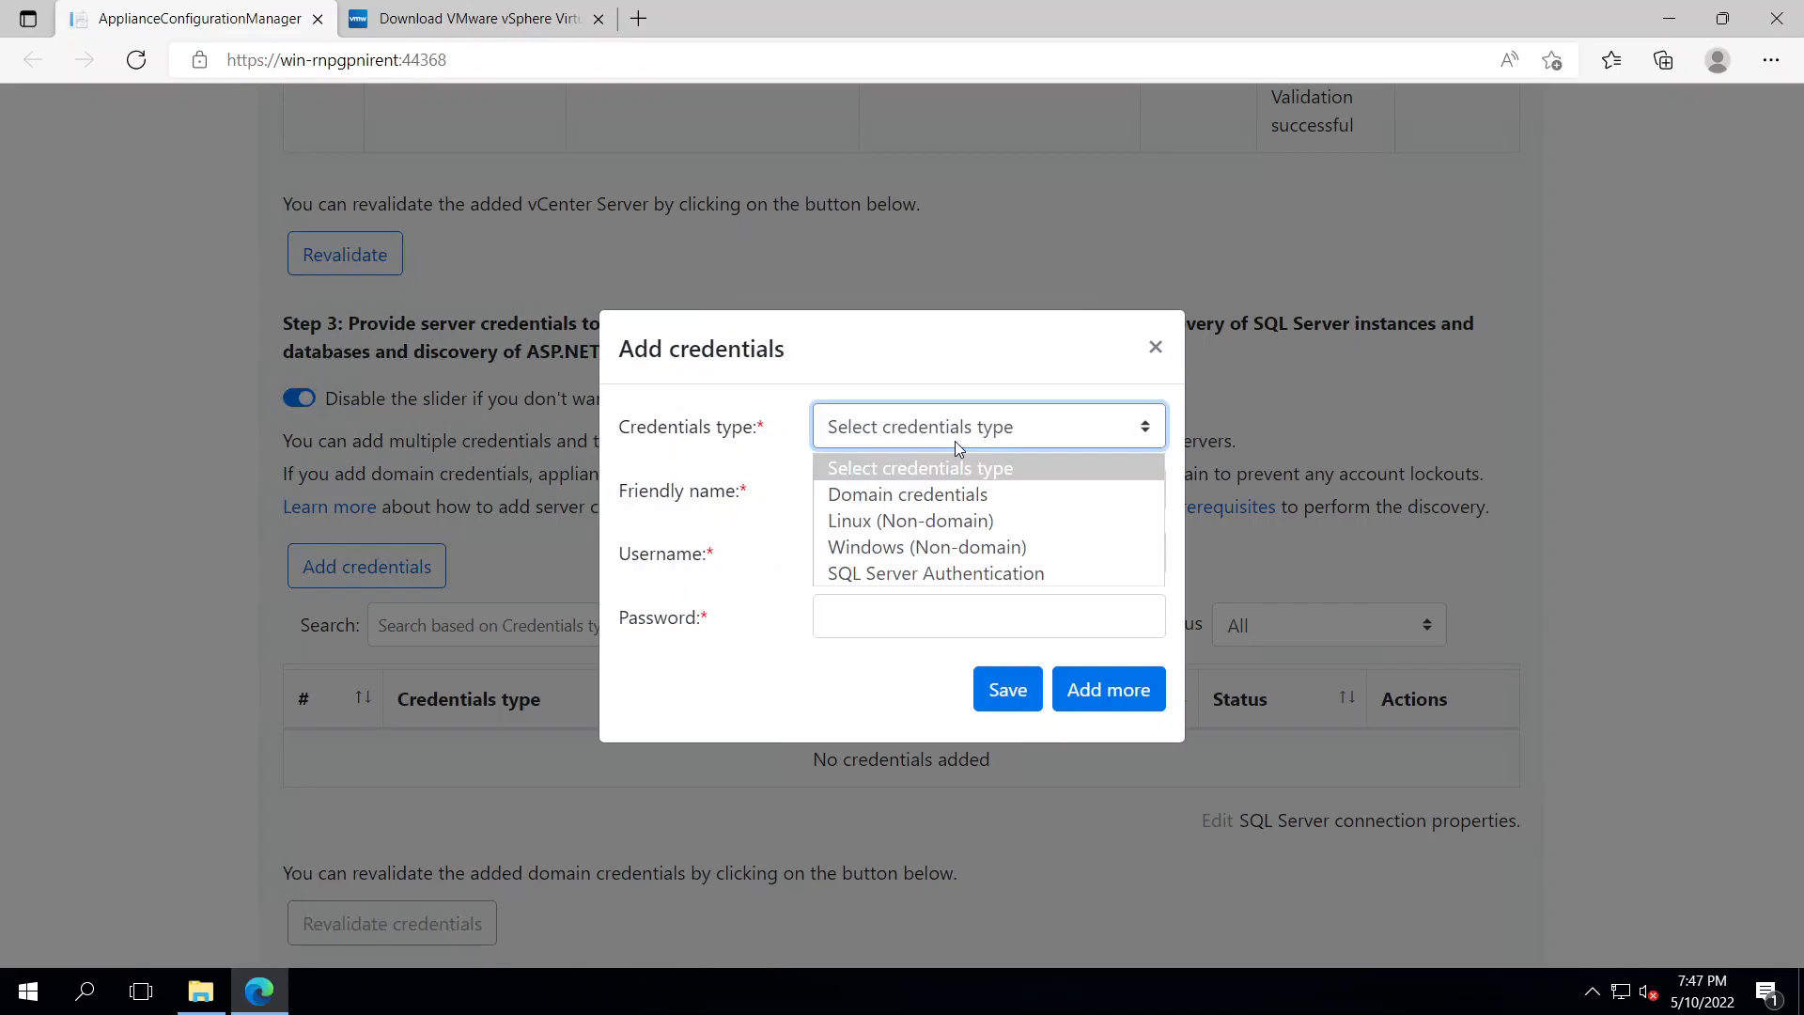
{"action": "left_click", "coordinate": [966, 506]}
{"action": "left_click", "coordinate": [862, 424]}
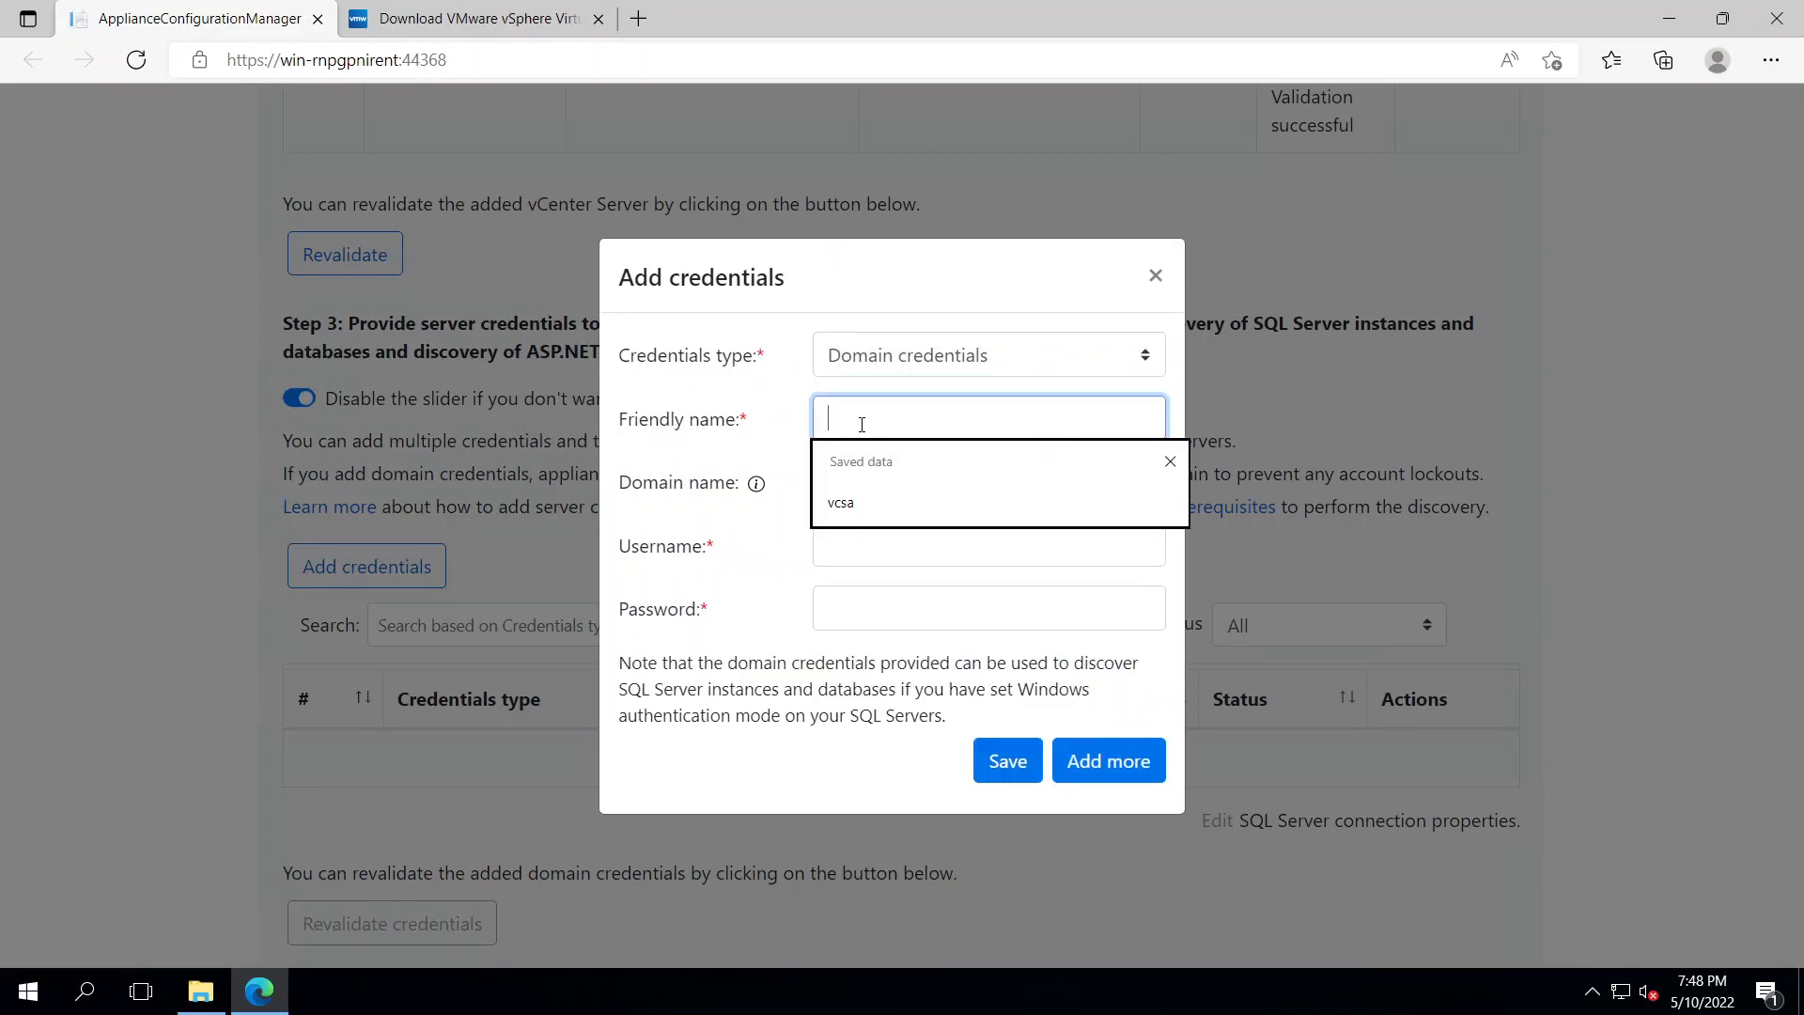
{"action": "type", "text": "Doma"}
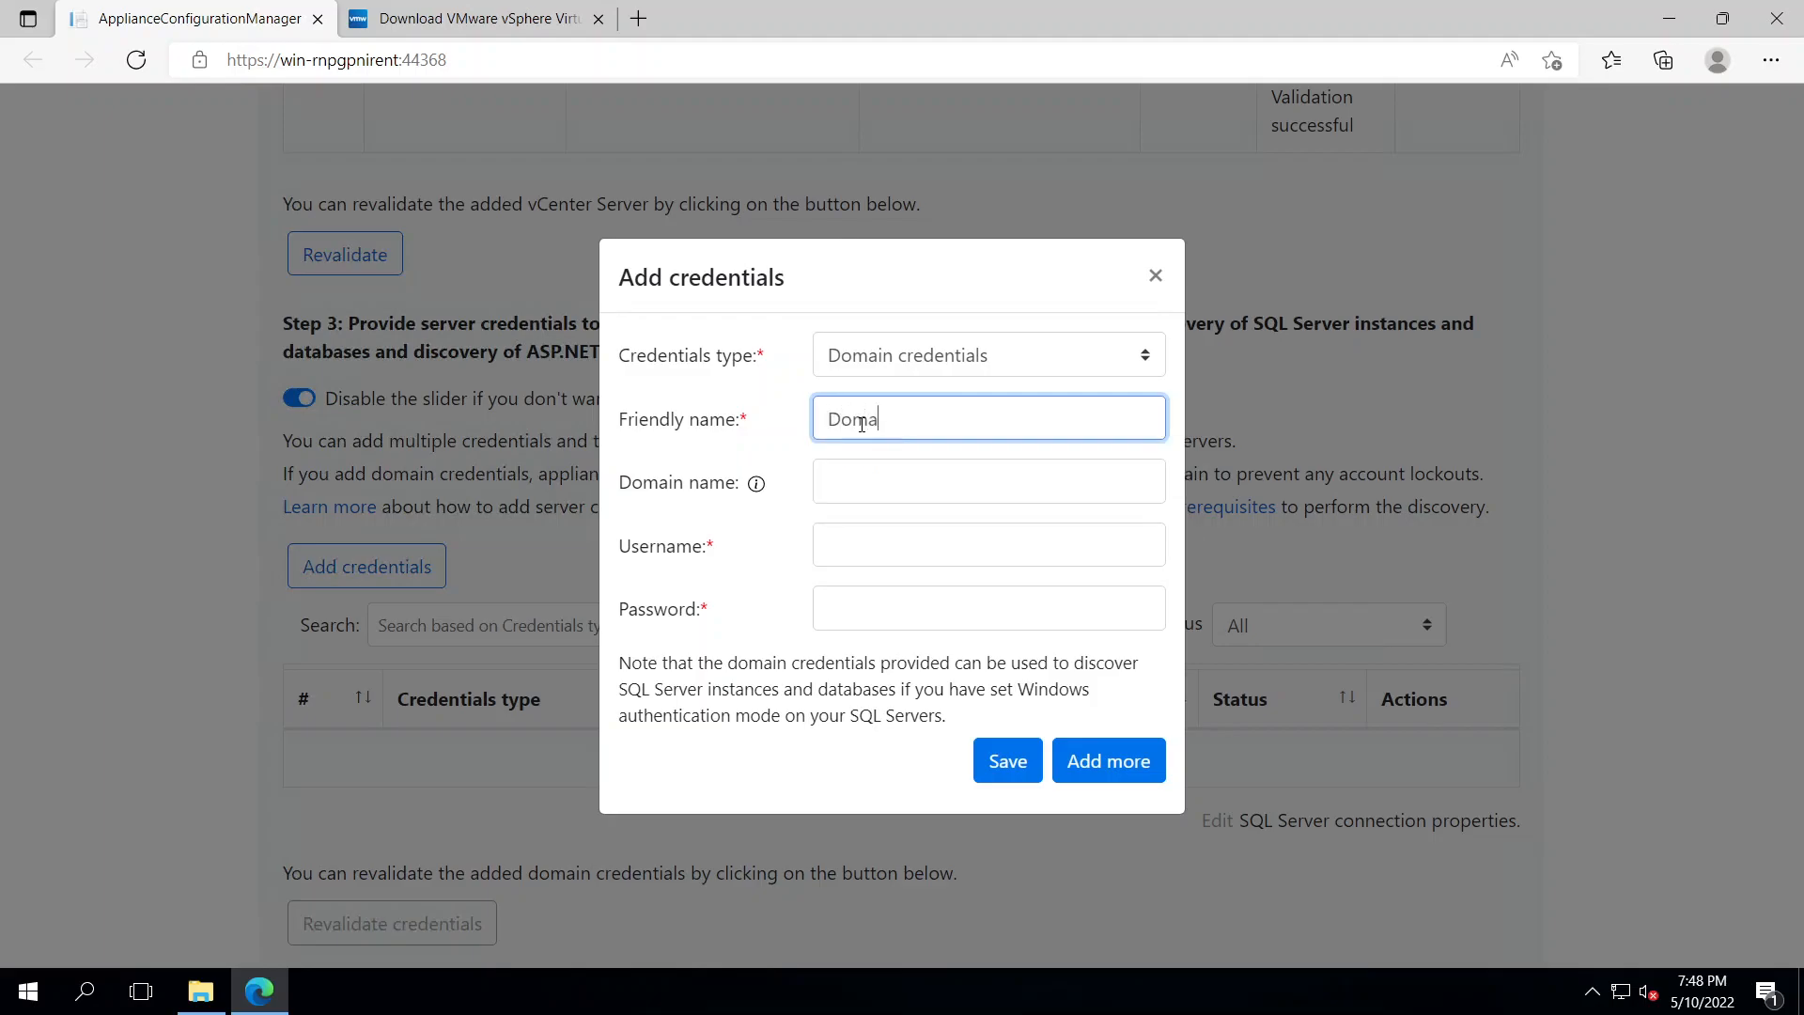
{"action": "type", "text": "in_Server"}
Enter domain all-it.local, the domain Administrator username and its password, then save
{"action": "left_click", "coordinate": [850, 481]}
{"action": "type", "text": "allit.local"}
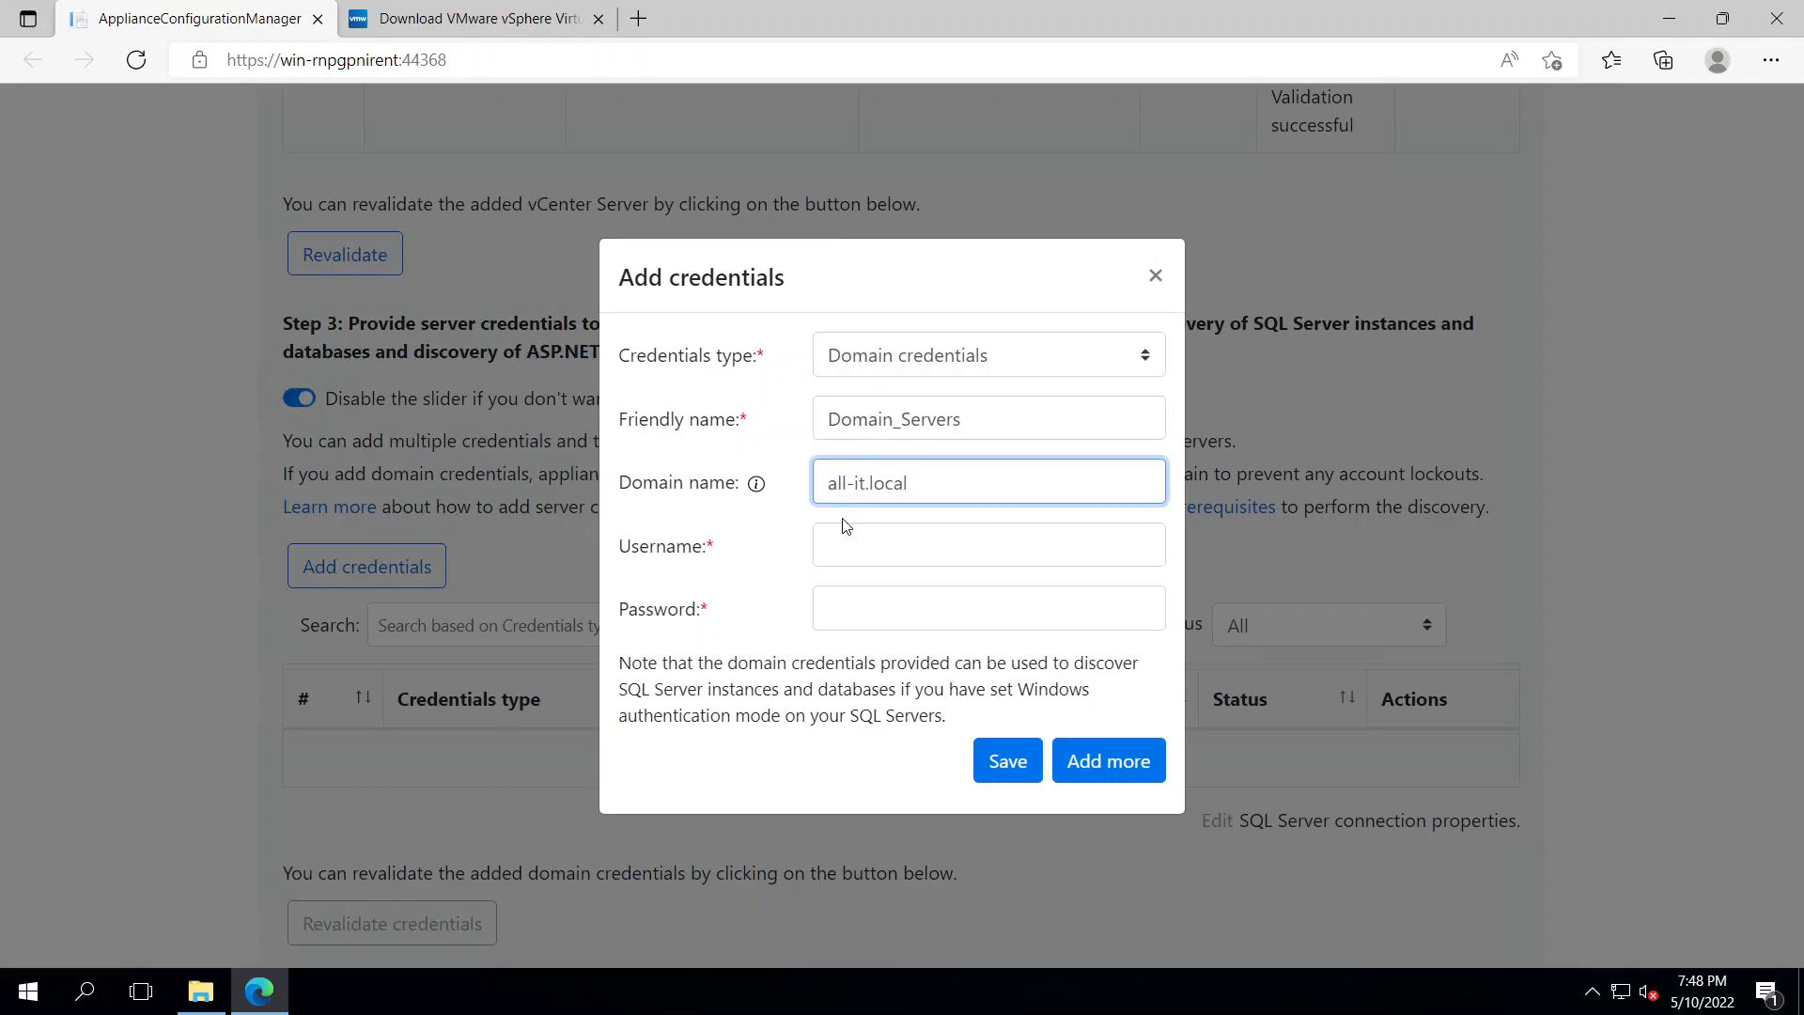
{"action": "left_click", "coordinate": [862, 547]}
{"action": "type", "text": "Administrator"}
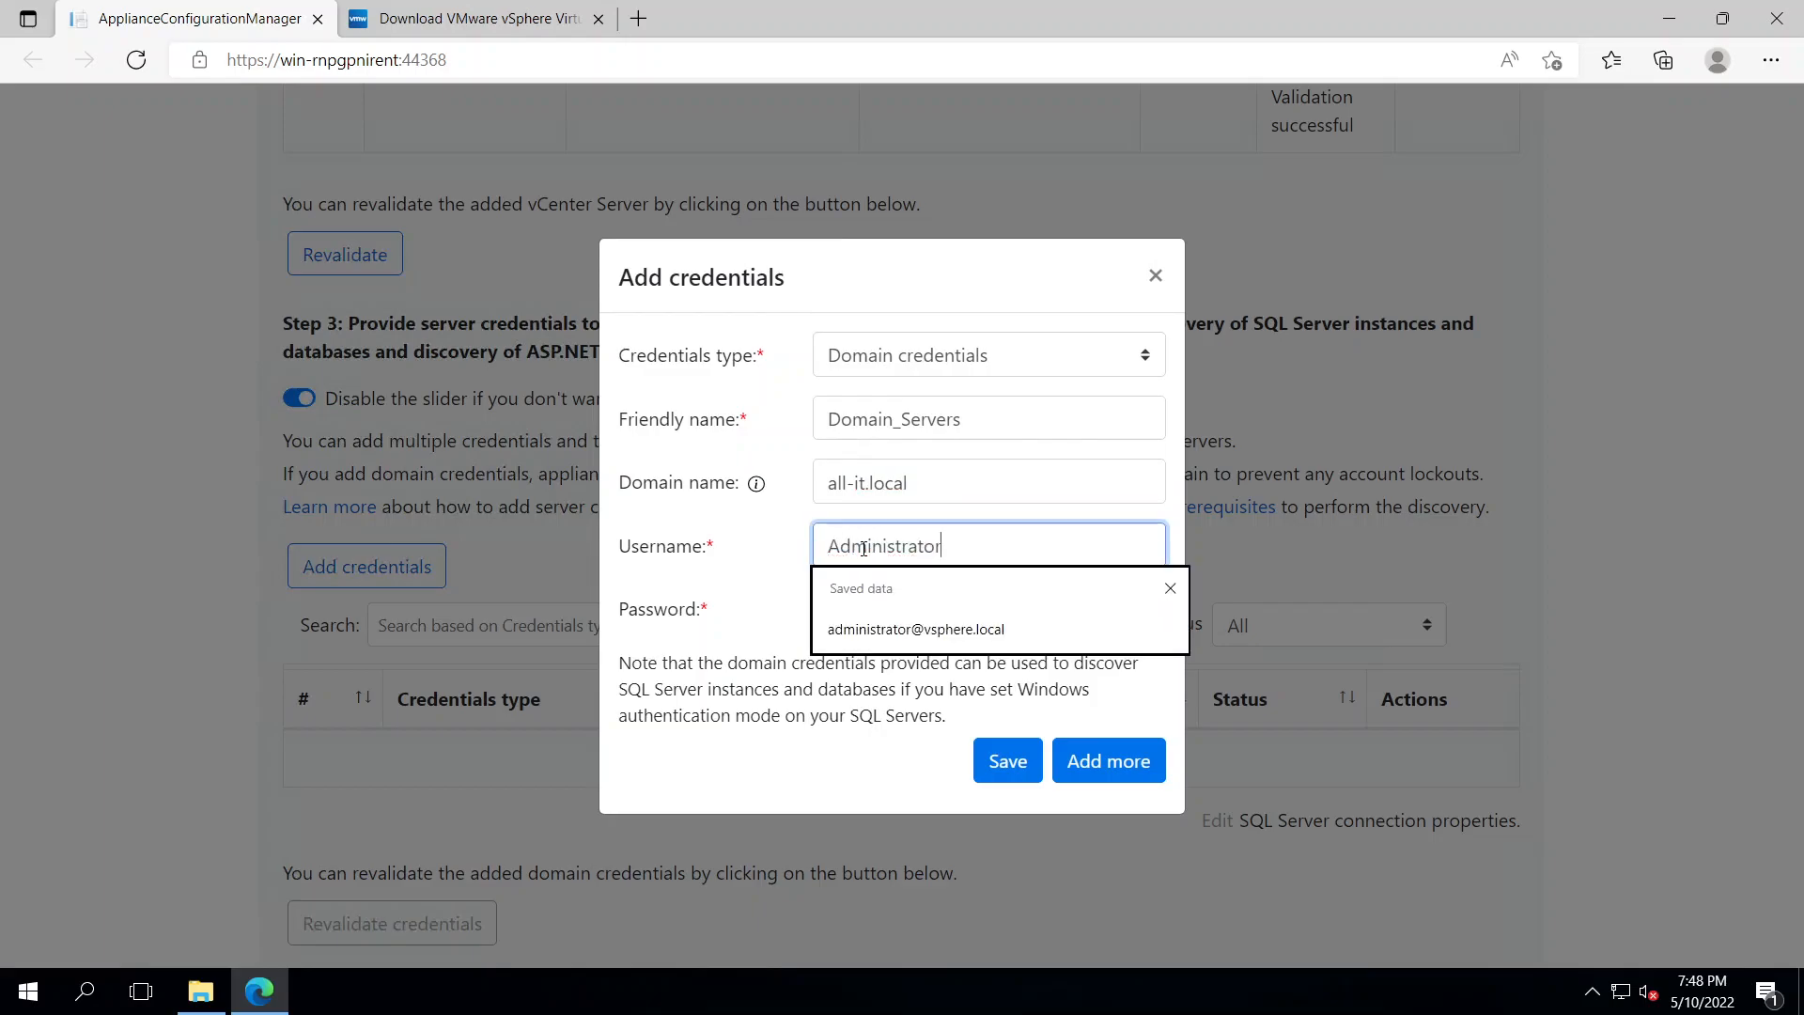
{"action": "key", "text": "Tab"}
{"action": "type", "text": "•••••••••"}
{"action": "left_click", "coordinate": [1010, 758]}
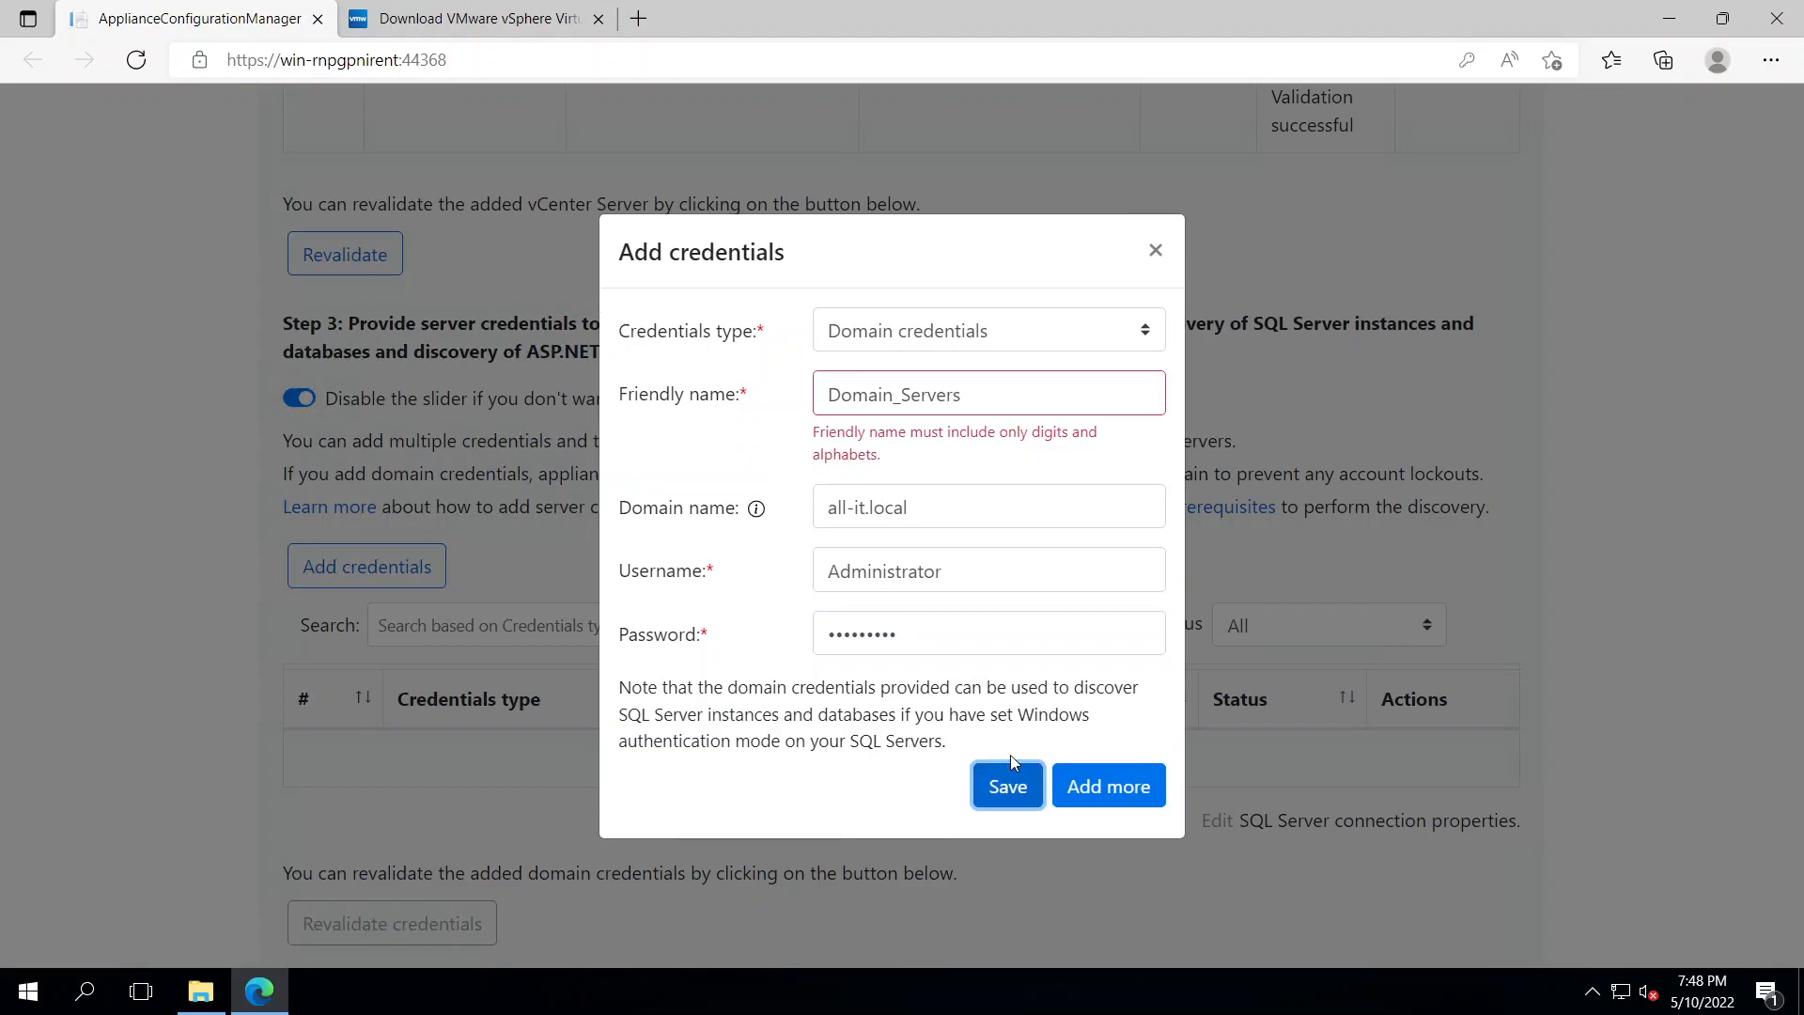
Correct the friendly name to DomainServers, save again, and revalidate the credential
{"action": "left_click", "coordinate": [901, 395]}
{"action": "key", "text": "BackSpace"}
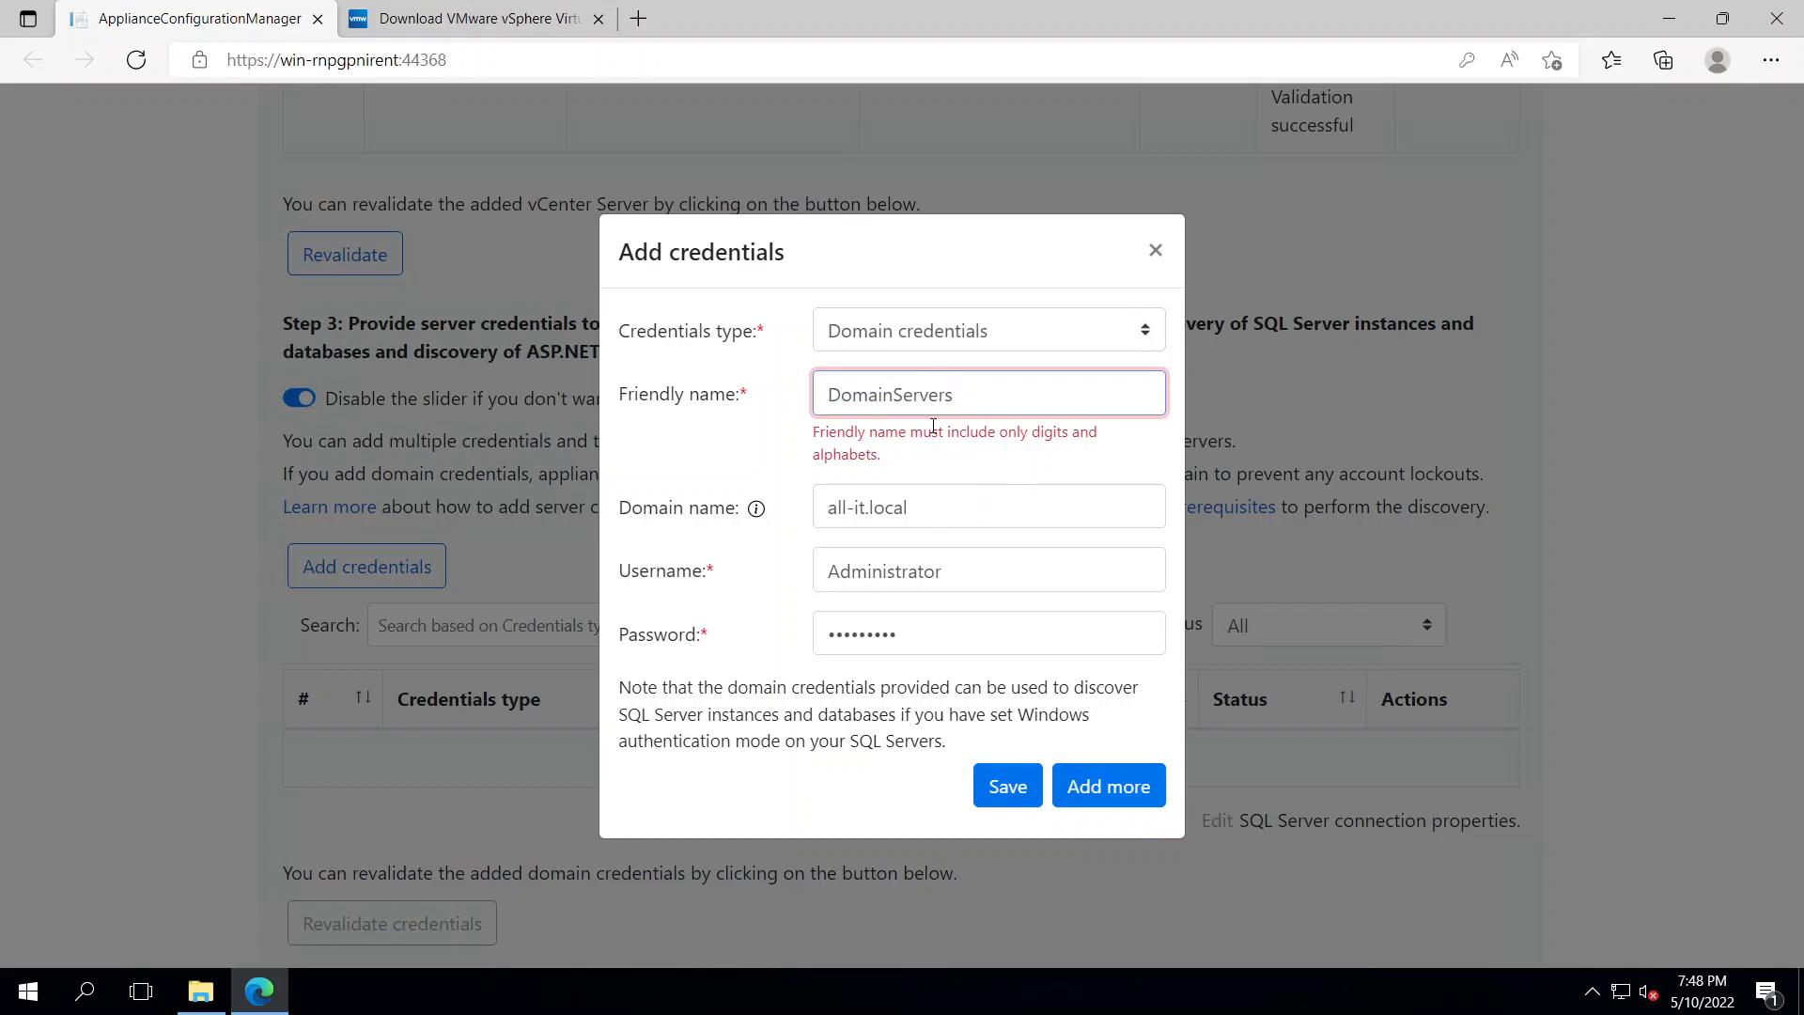
{"action": "left_click", "coordinate": [1011, 787]}
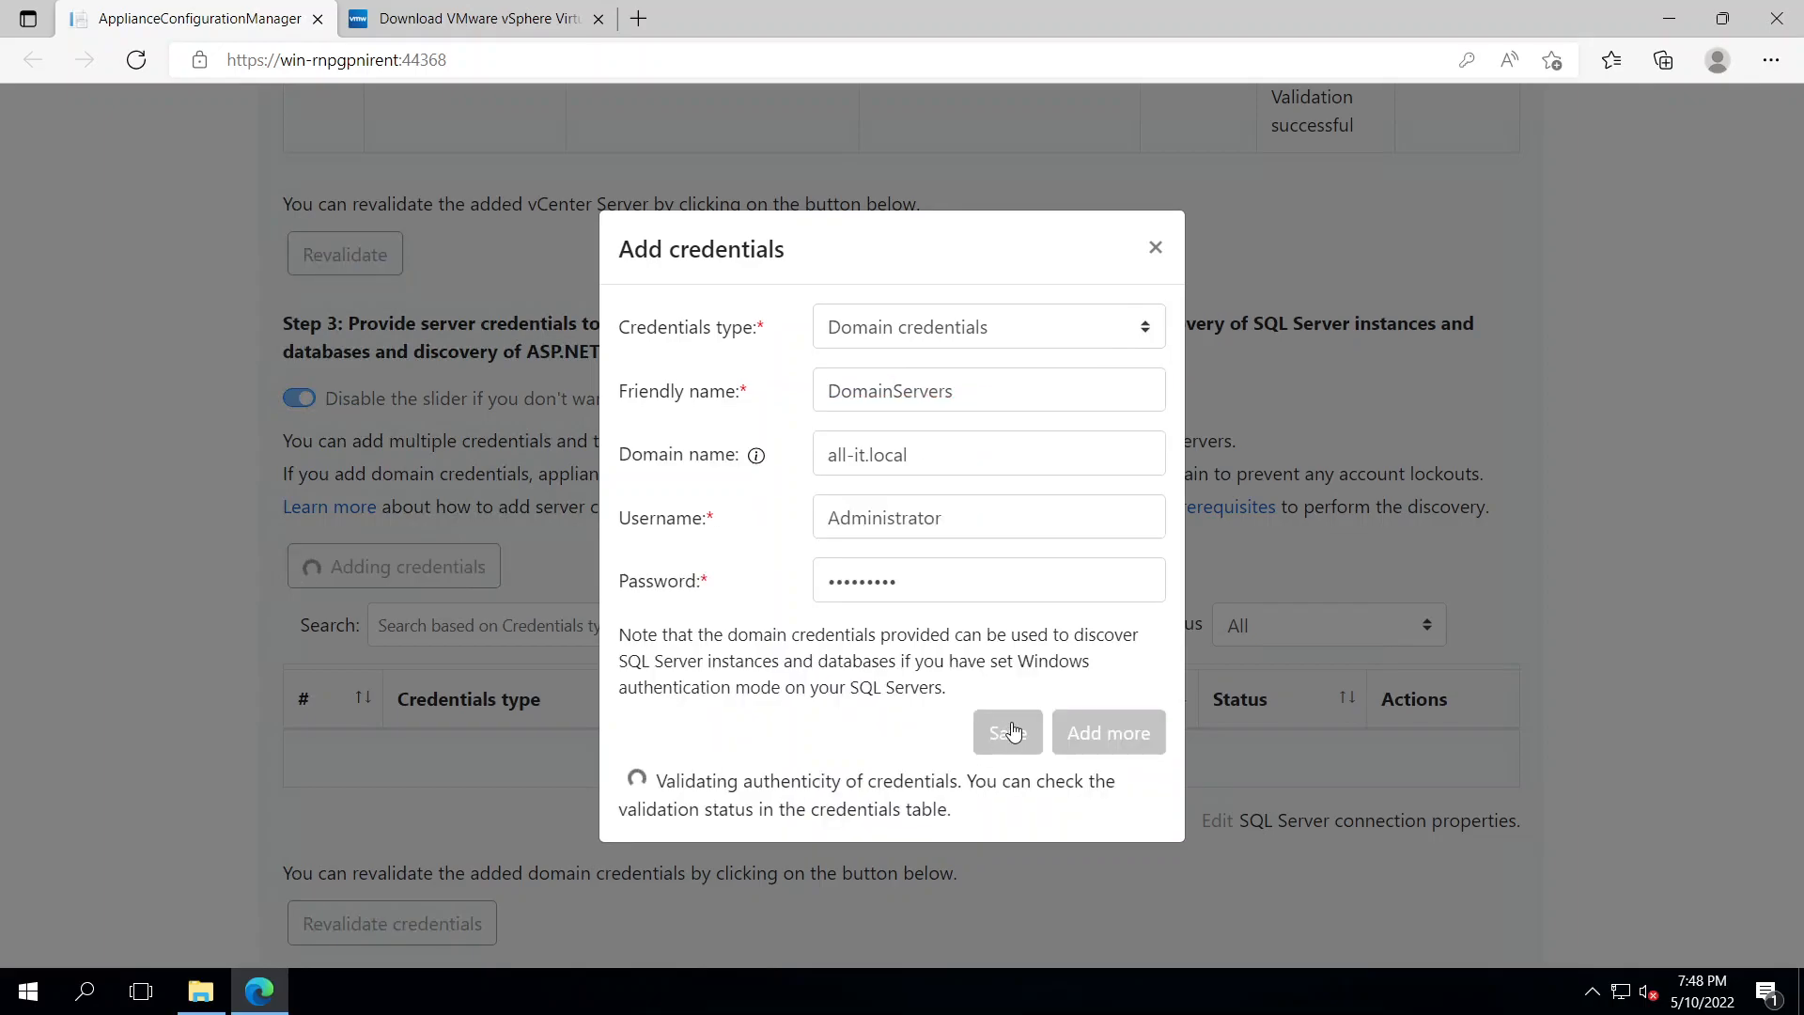
{"action": "scroll", "coordinate": [909, 665], "scroll_direction": "down", "scroll_amount": 3}
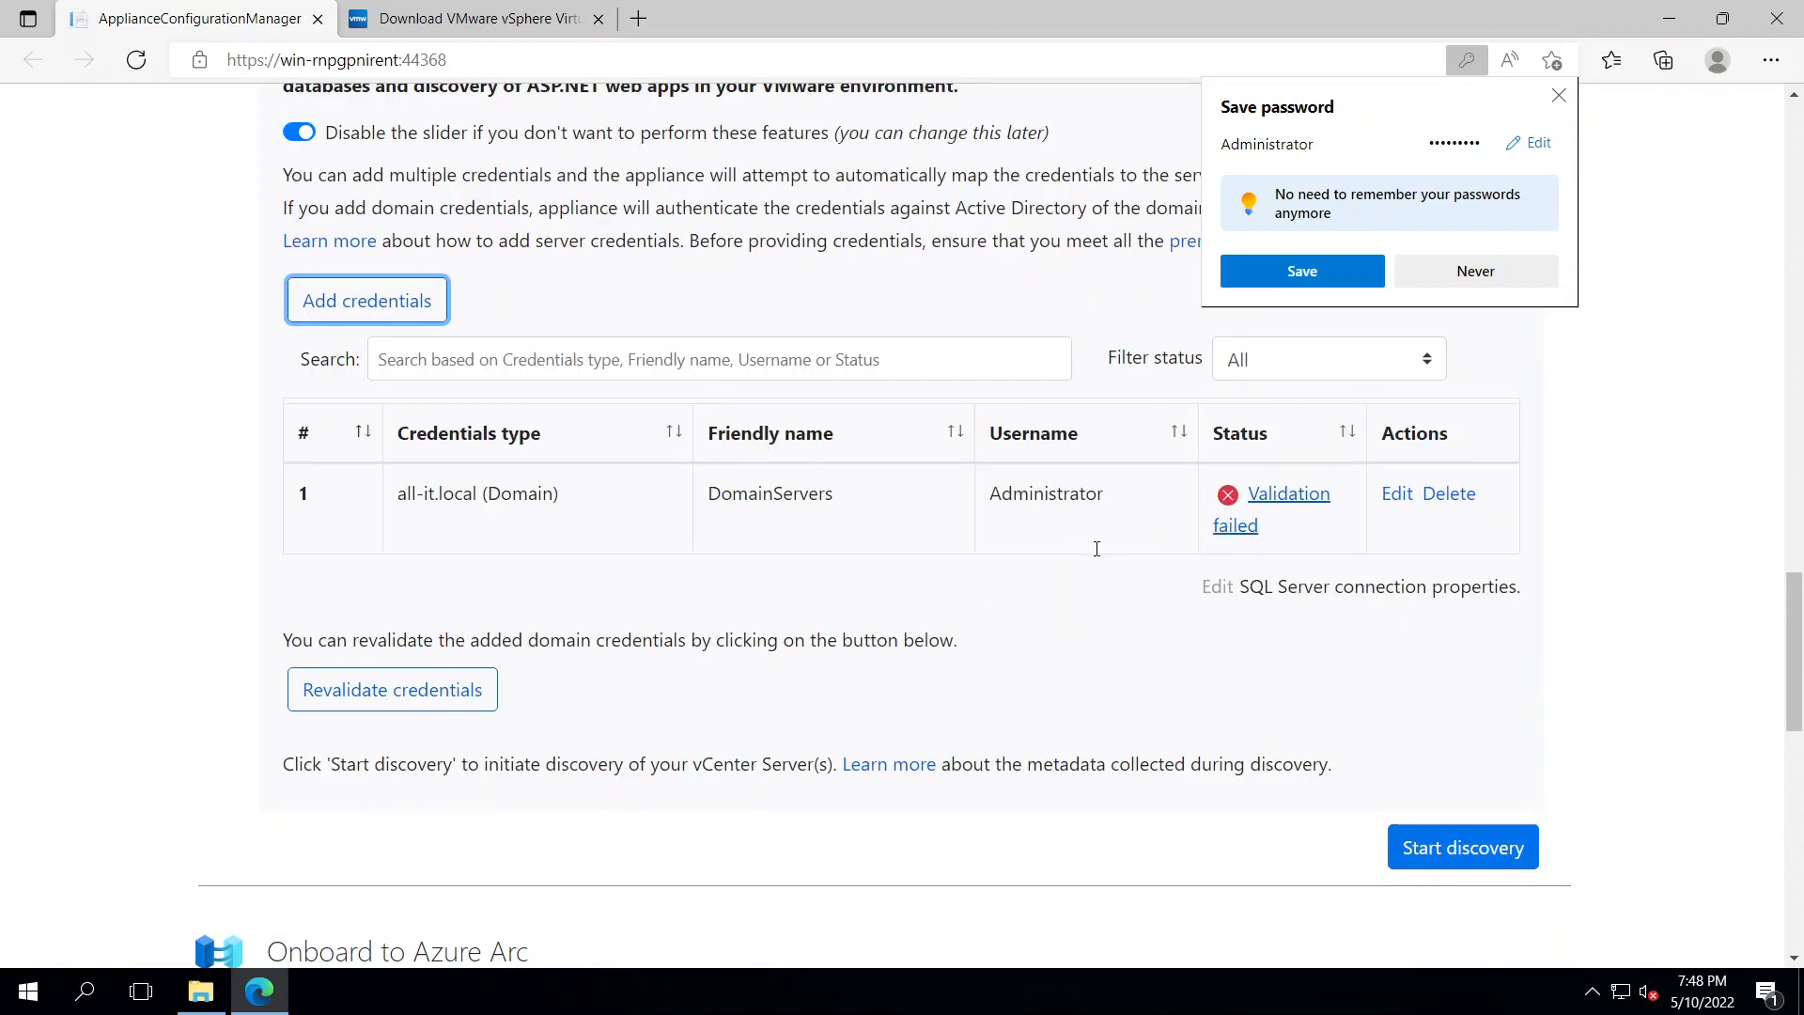
{"action": "left_click", "coordinate": [454, 703]}
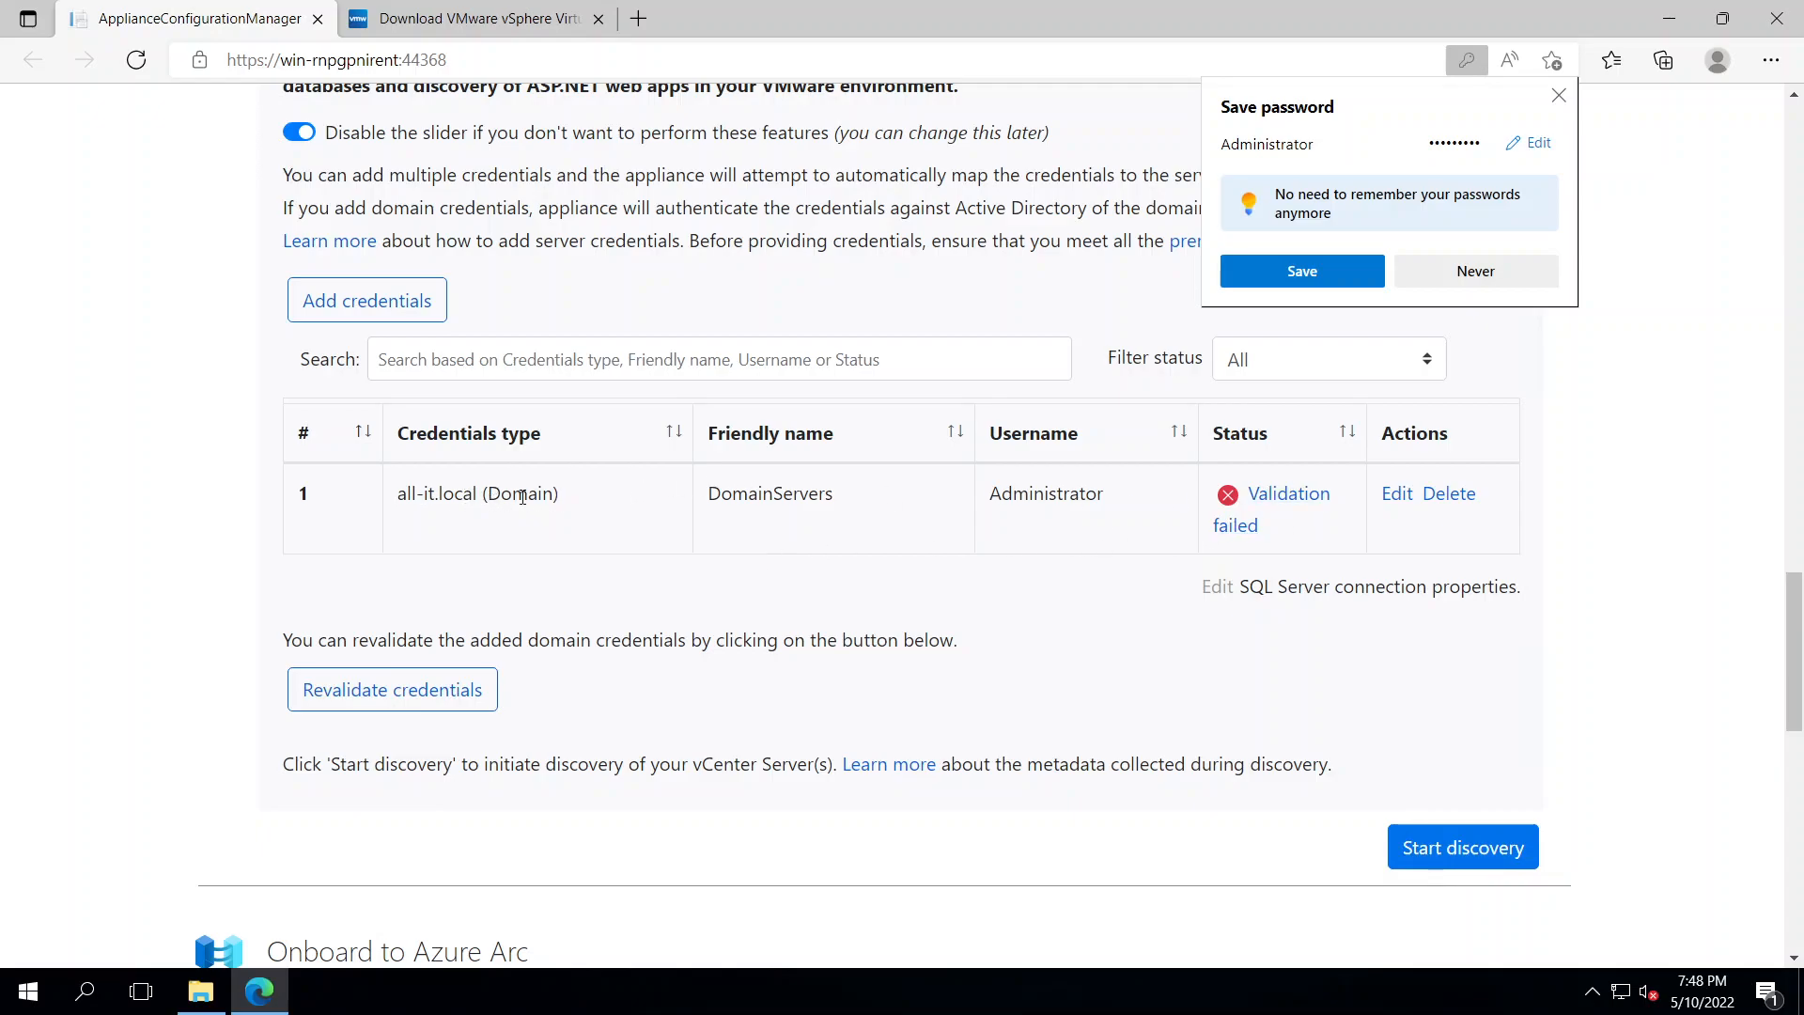
Open the Ethernet0 adapter properties from Control Panel's Network and Sharing Center
{"action": "left_click", "coordinate": [26, 990]}
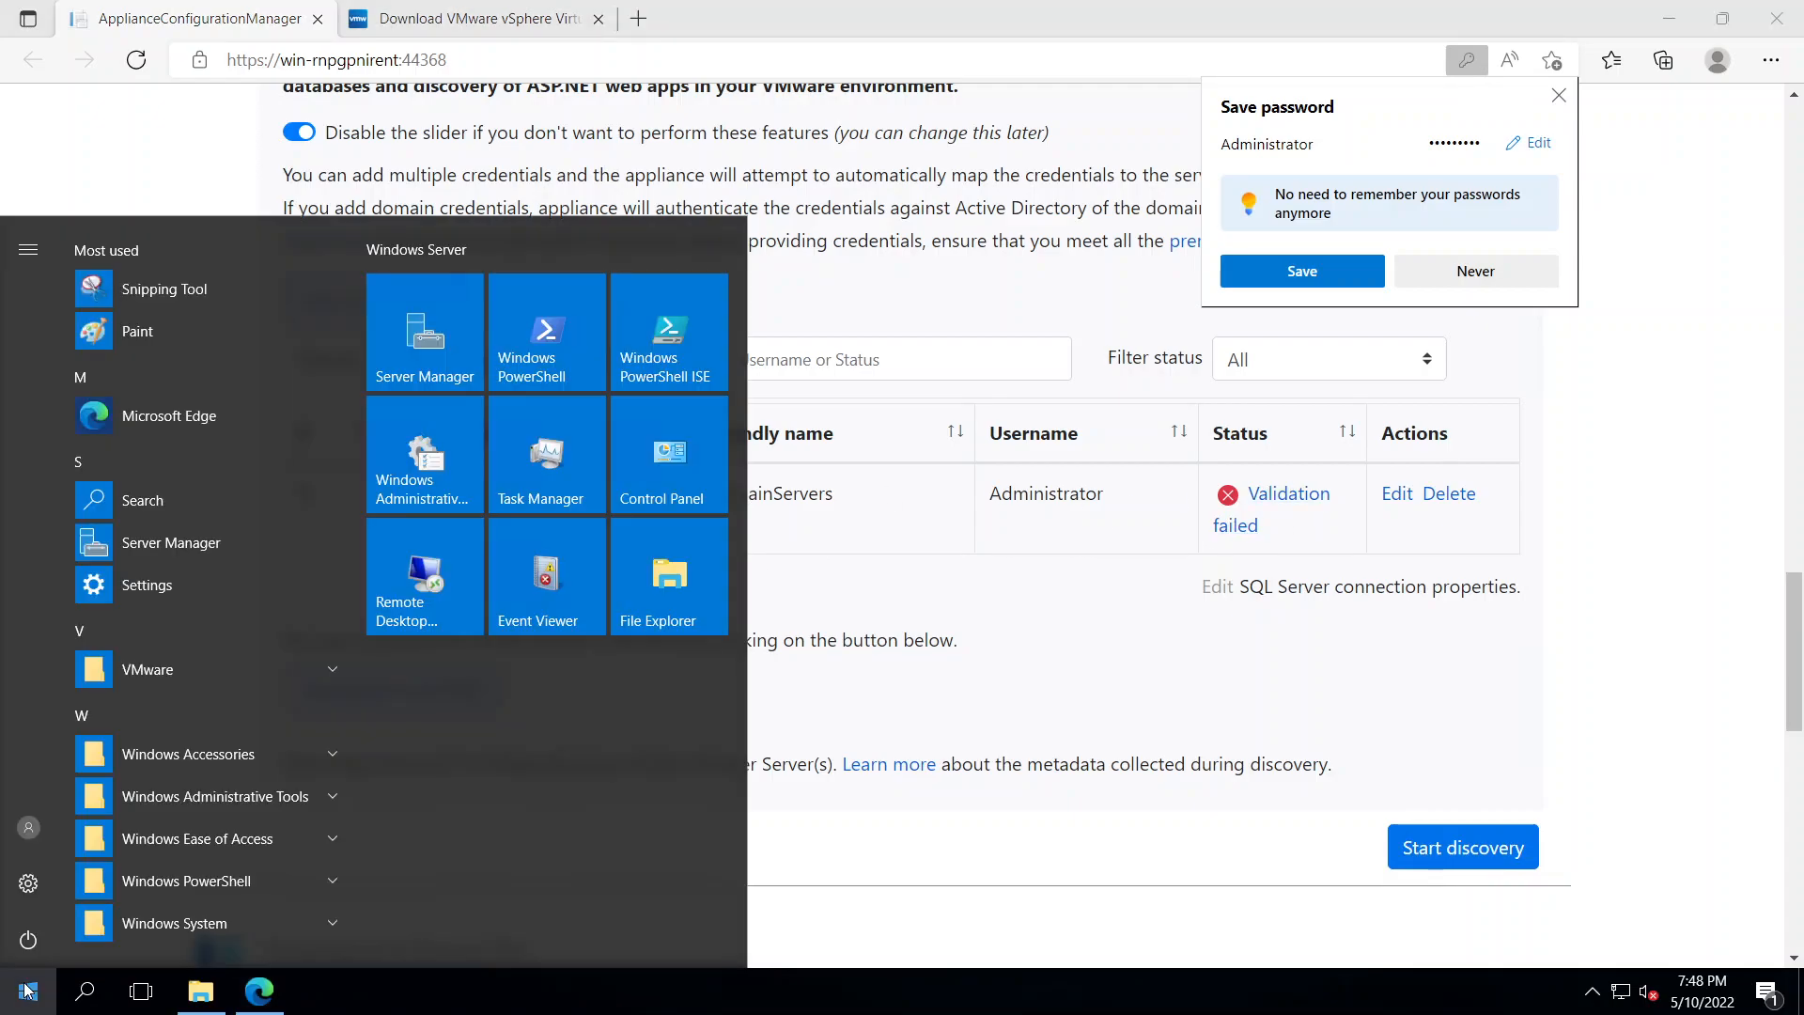
{"action": "left_click", "coordinate": [695, 460]}
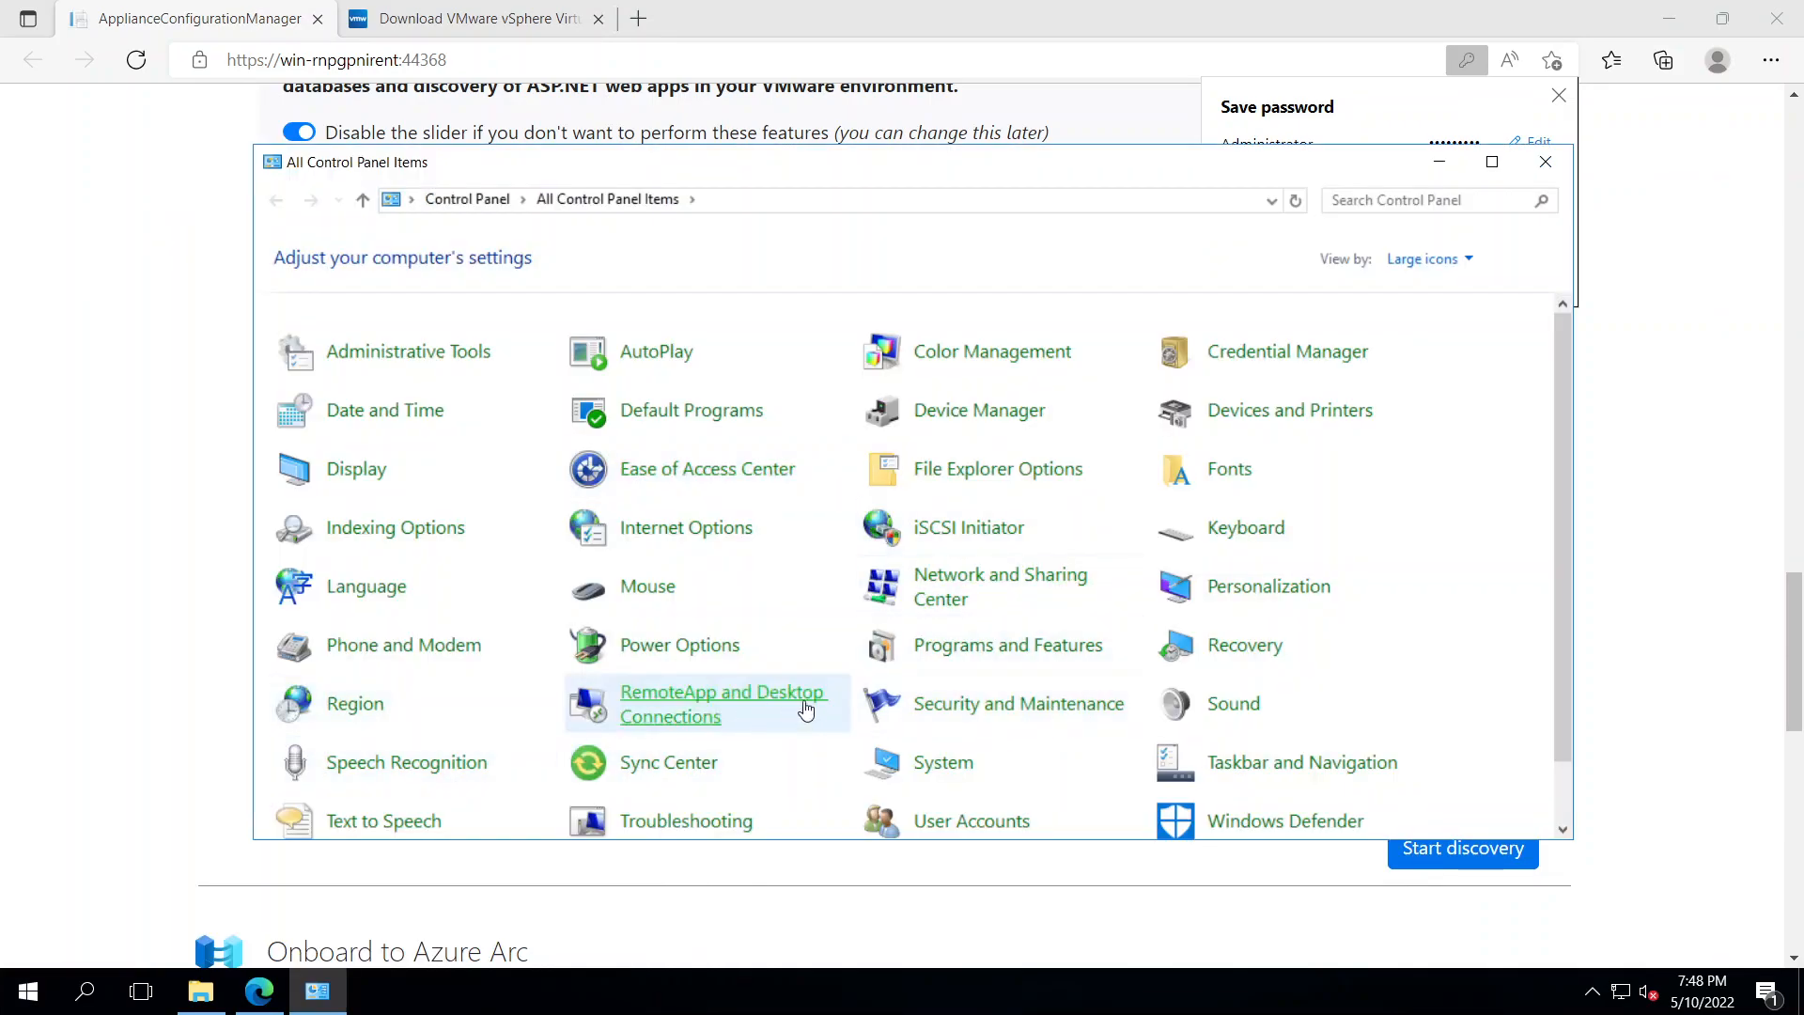
{"action": "left_click", "coordinate": [952, 606]}
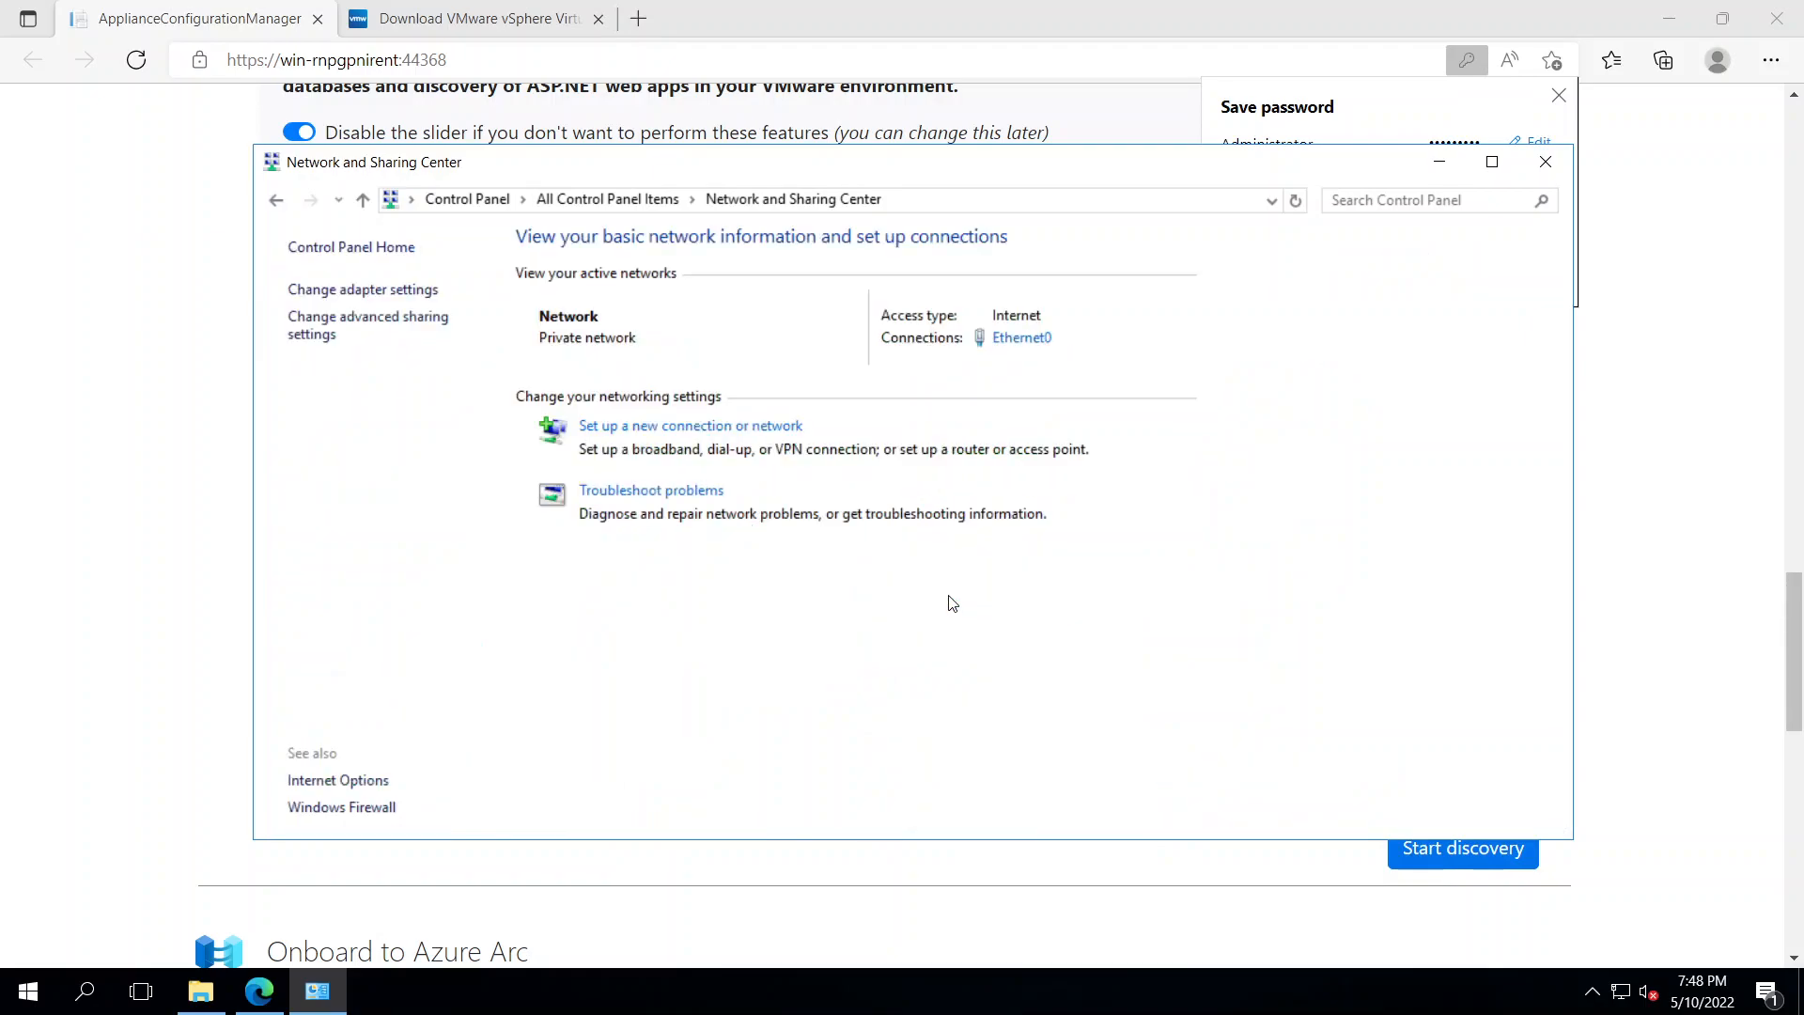
{"action": "left_click", "coordinate": [1022, 337]}
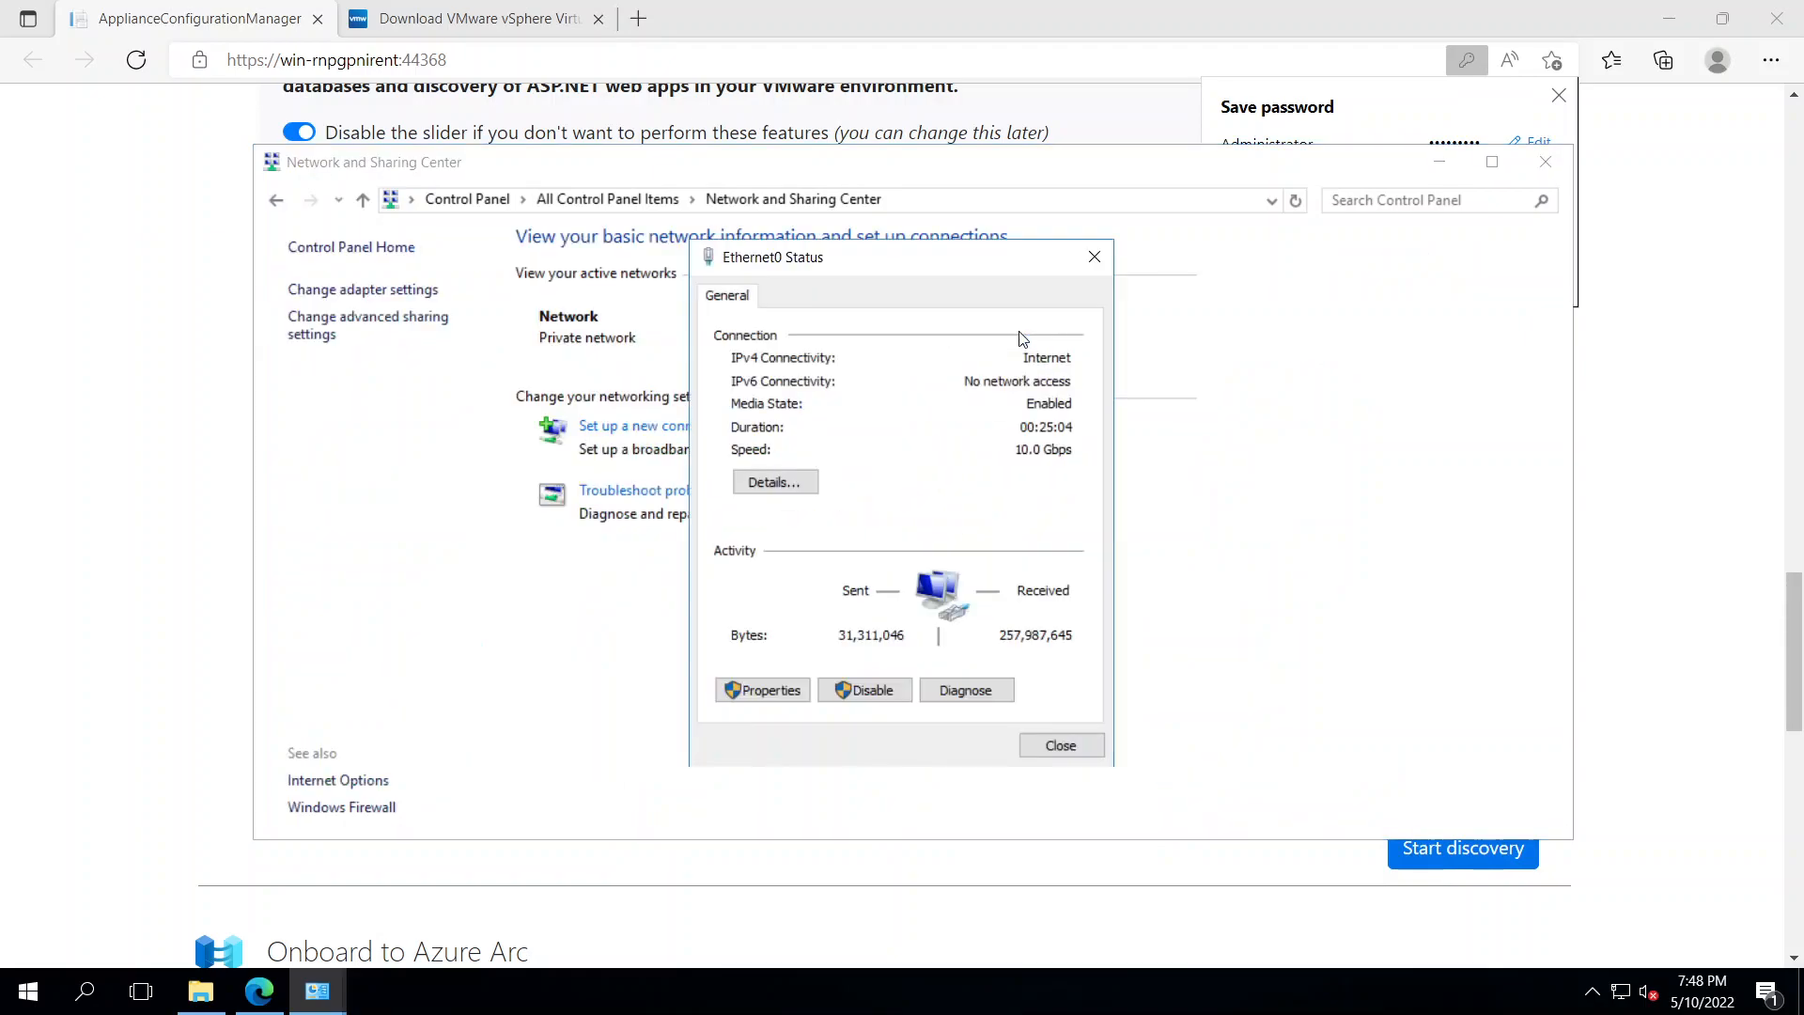
{"action": "left_click", "coordinate": [764, 690]}
Turn off IPv6, set the preferred IPv4 DNS server to 192.168.1.10, and close the windows
{"action": "left_click", "coordinate": [749, 586]}
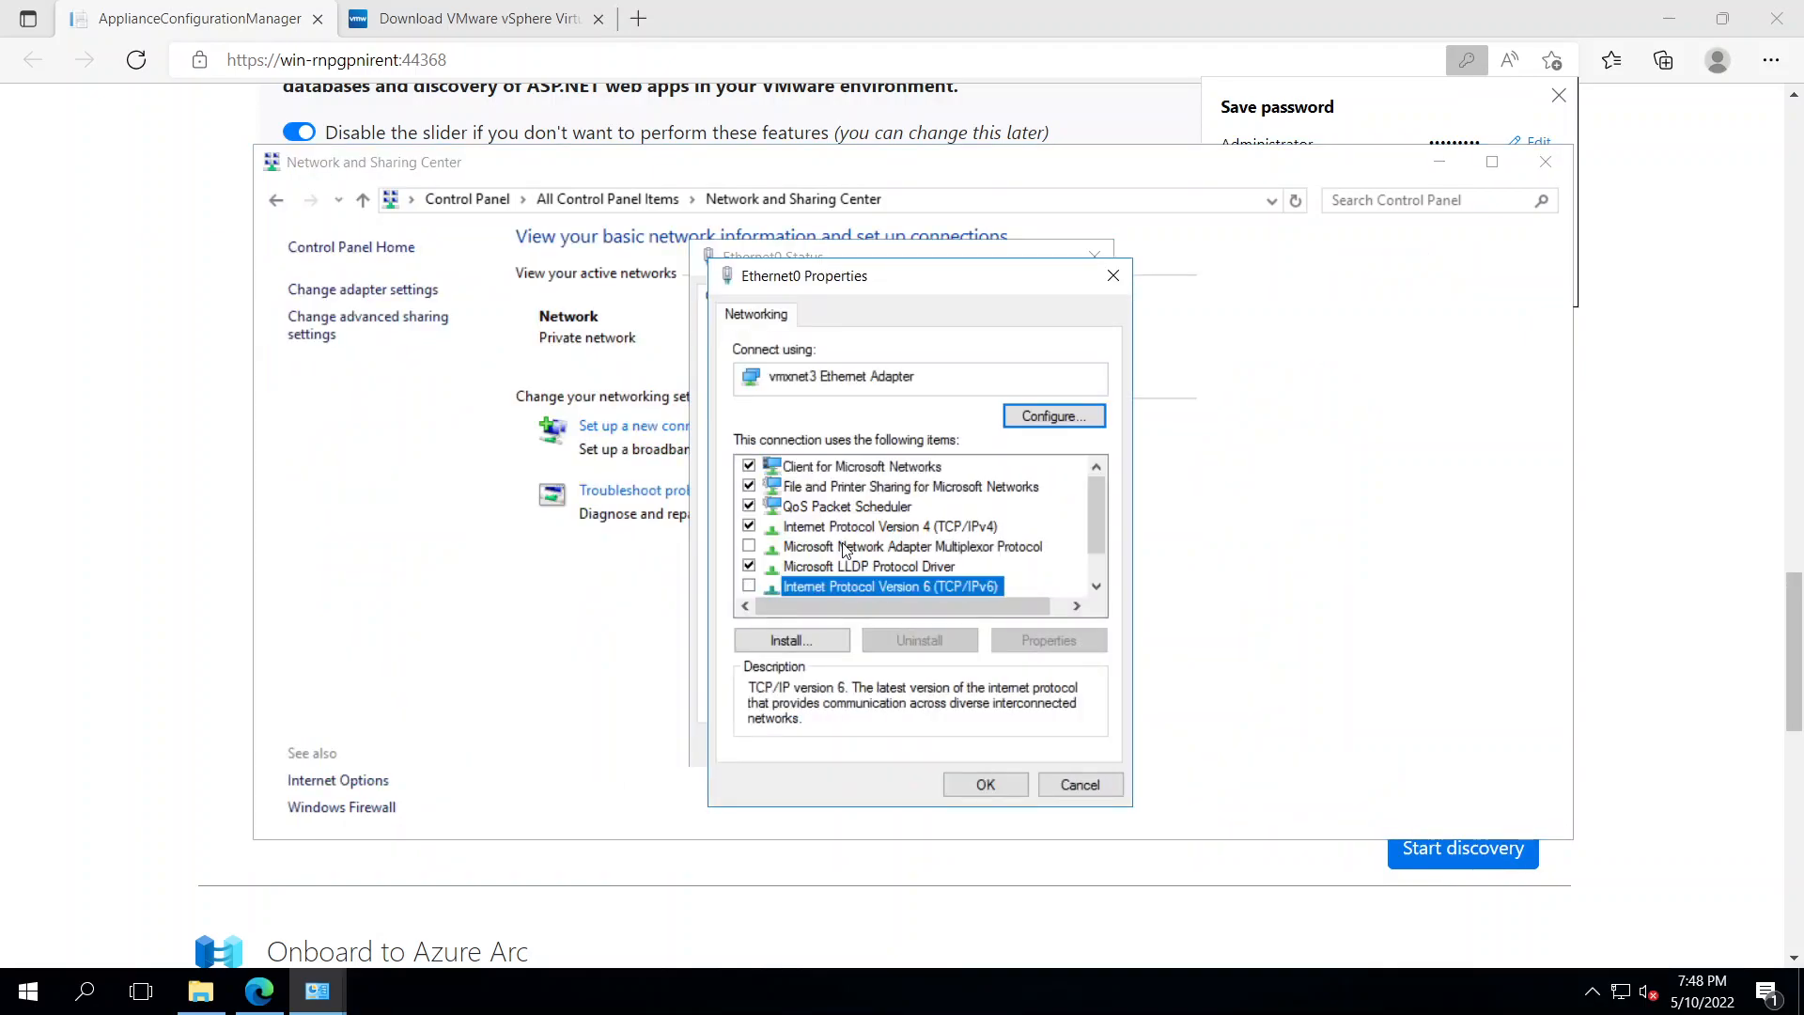
{"action": "double_click", "coordinate": [855, 526]}
{"action": "left_click", "coordinate": [851, 693]}
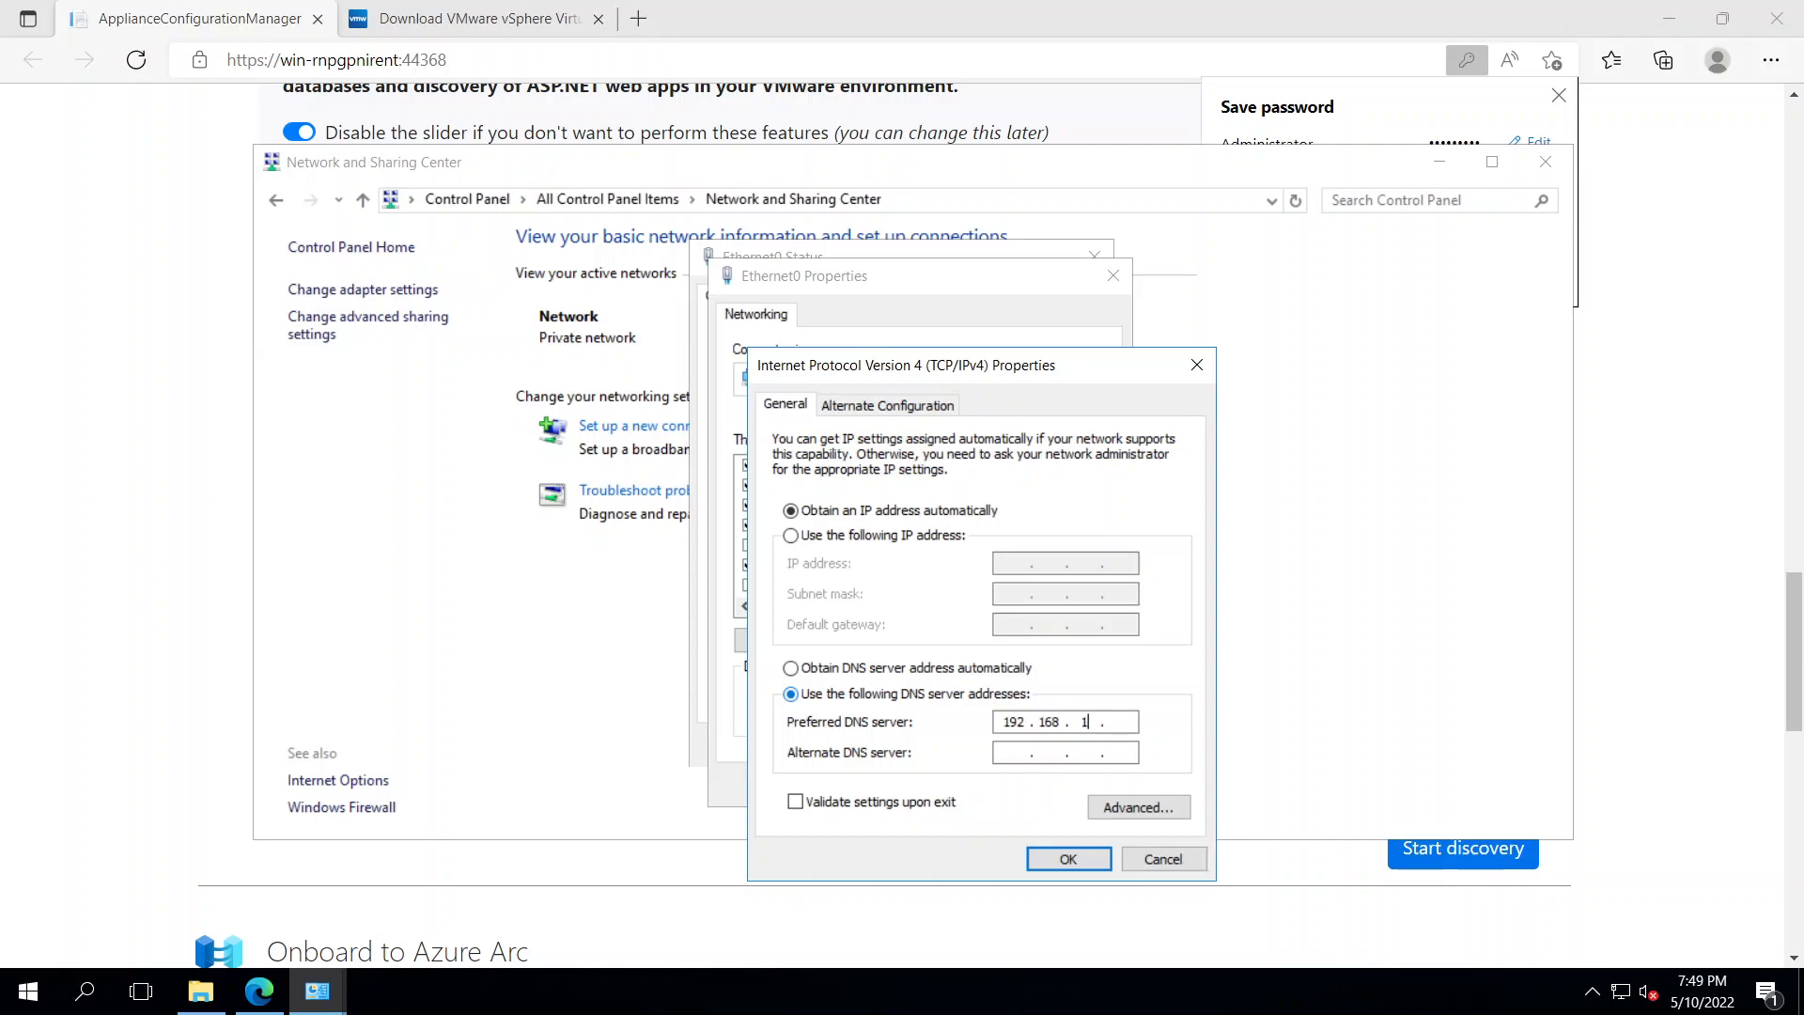
{"action": "type", "text": "192.168.1.10"}
{"action": "left_click", "coordinate": [1068, 859]}
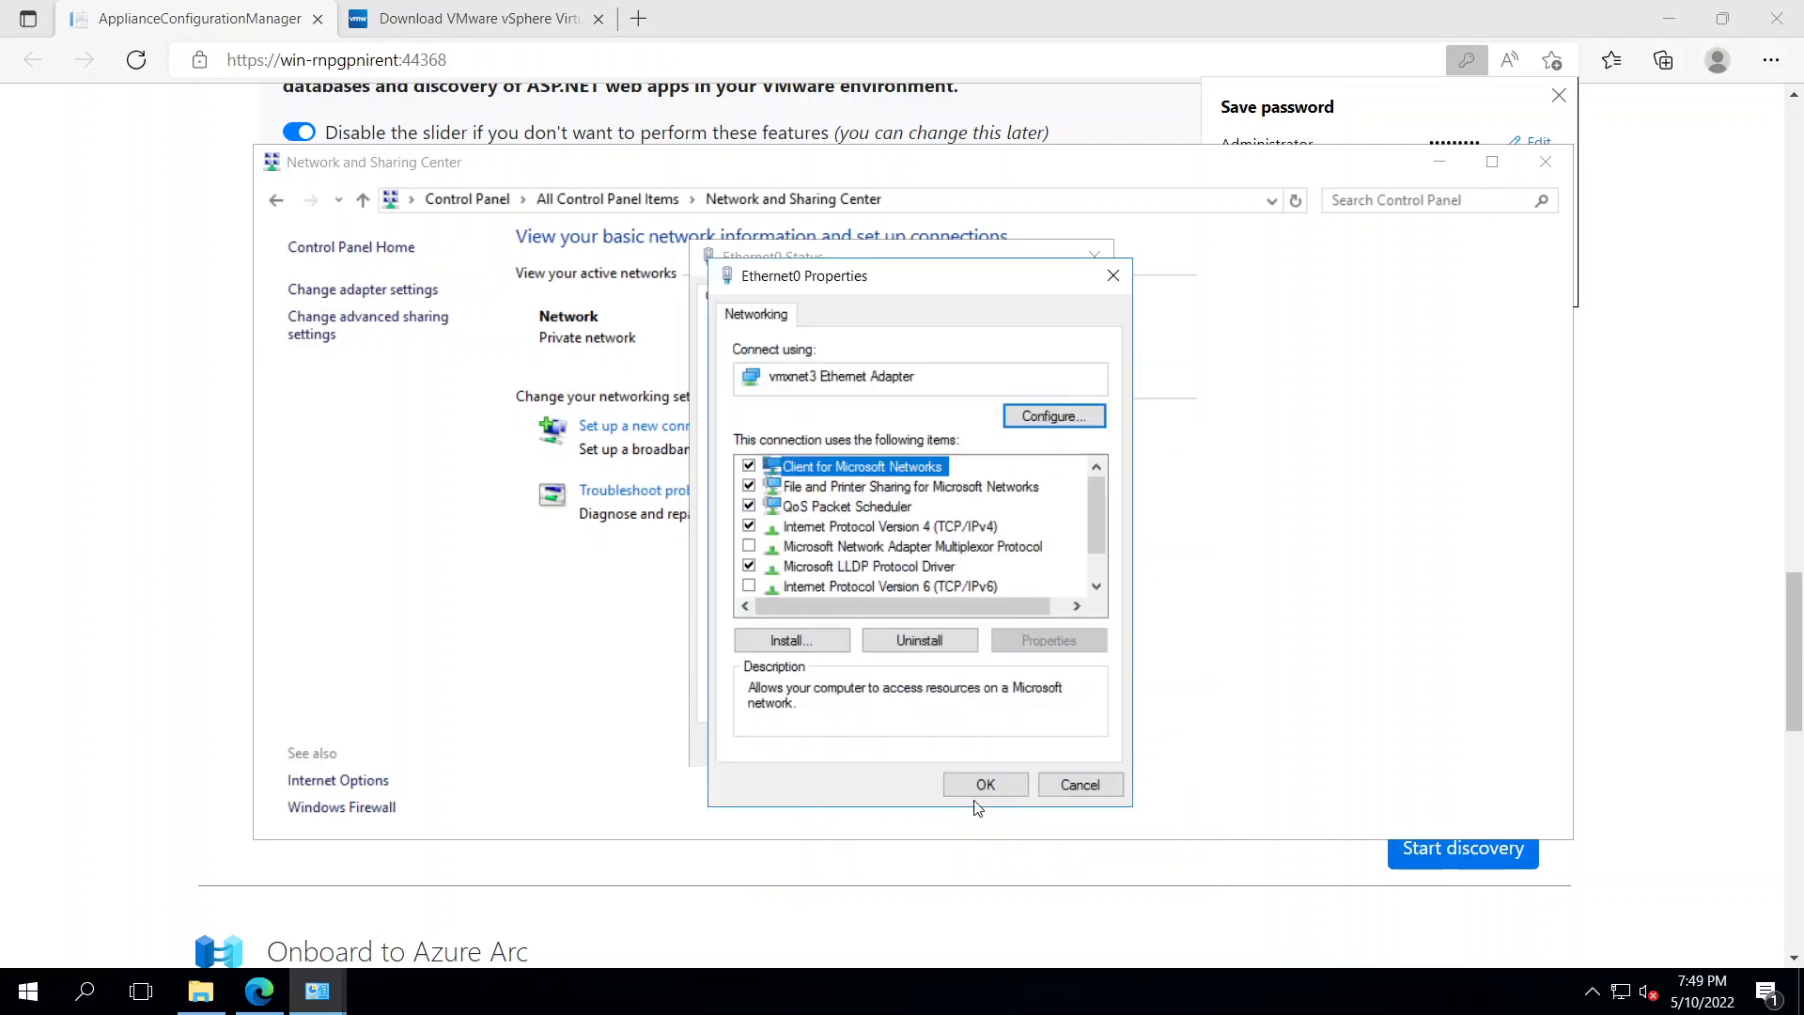
{"action": "left_click", "coordinate": [984, 785]}
{"action": "left_click", "coordinate": [1059, 858]}
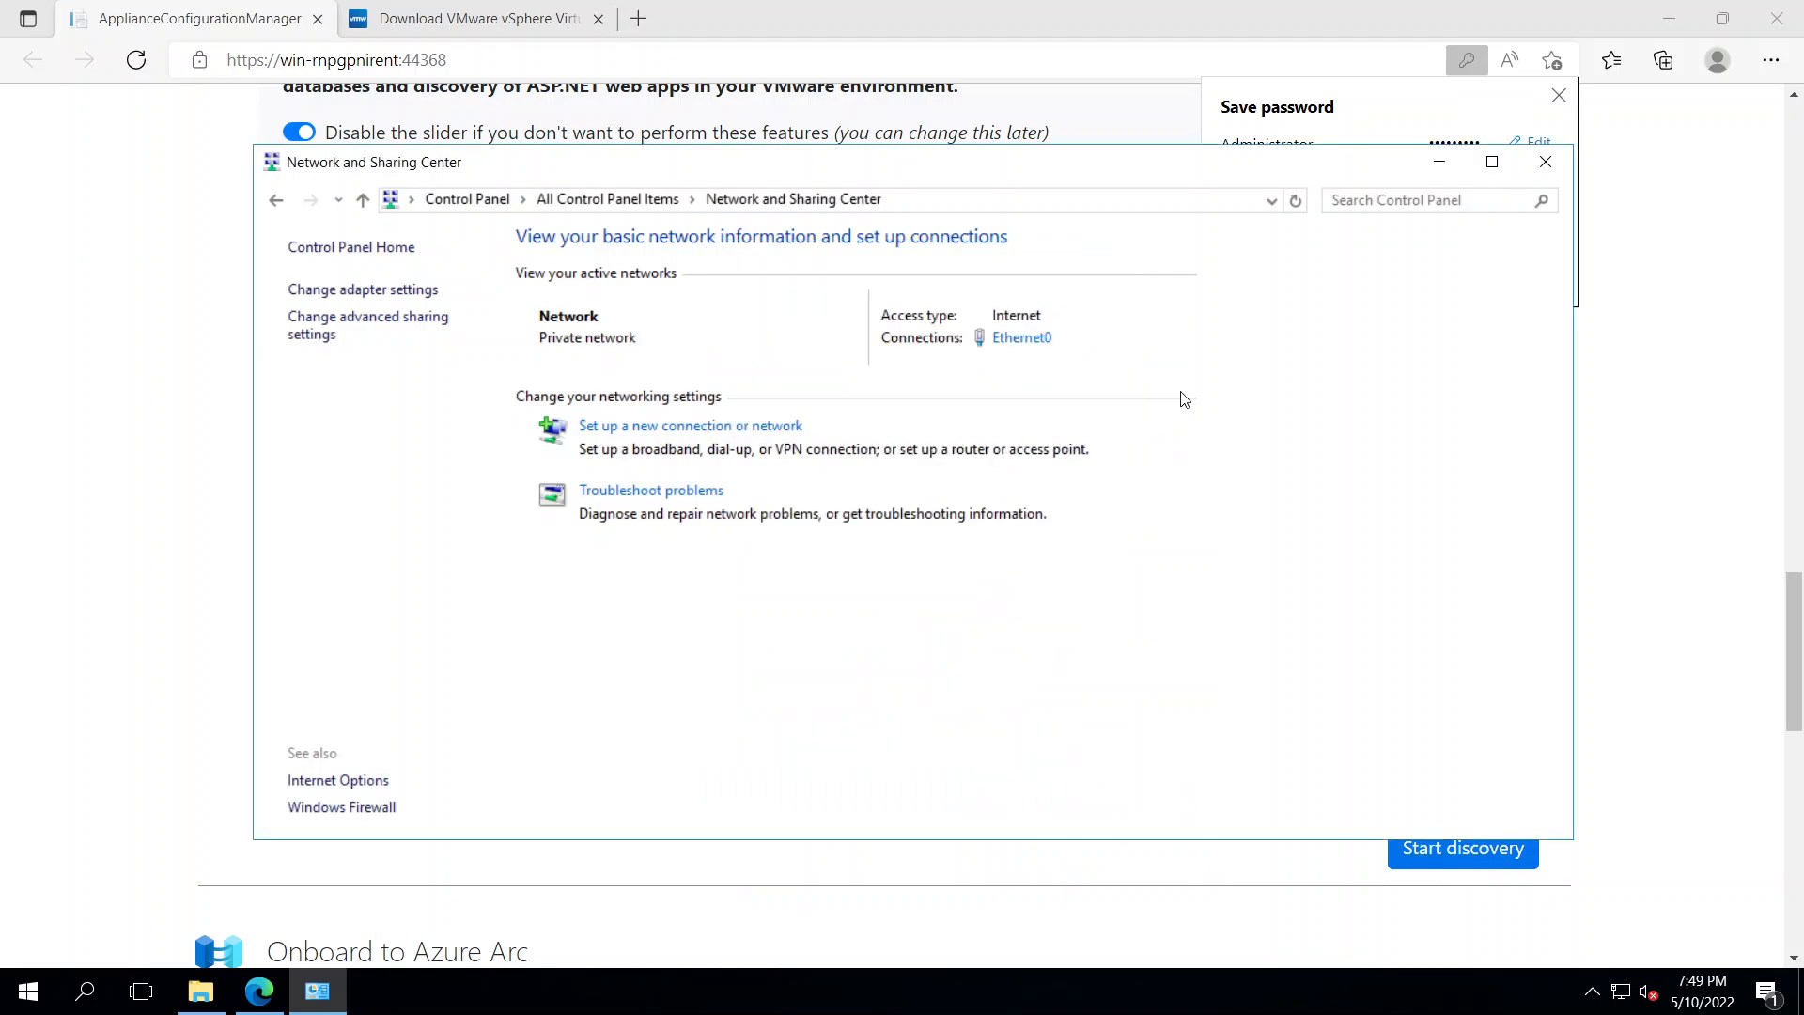
{"action": "left_click", "coordinate": [1543, 164]}
Decline the password prompt, revalidate DomainServers successfully, and start discovery on the vCenter Server
{"action": "left_click", "coordinate": [1478, 270]}
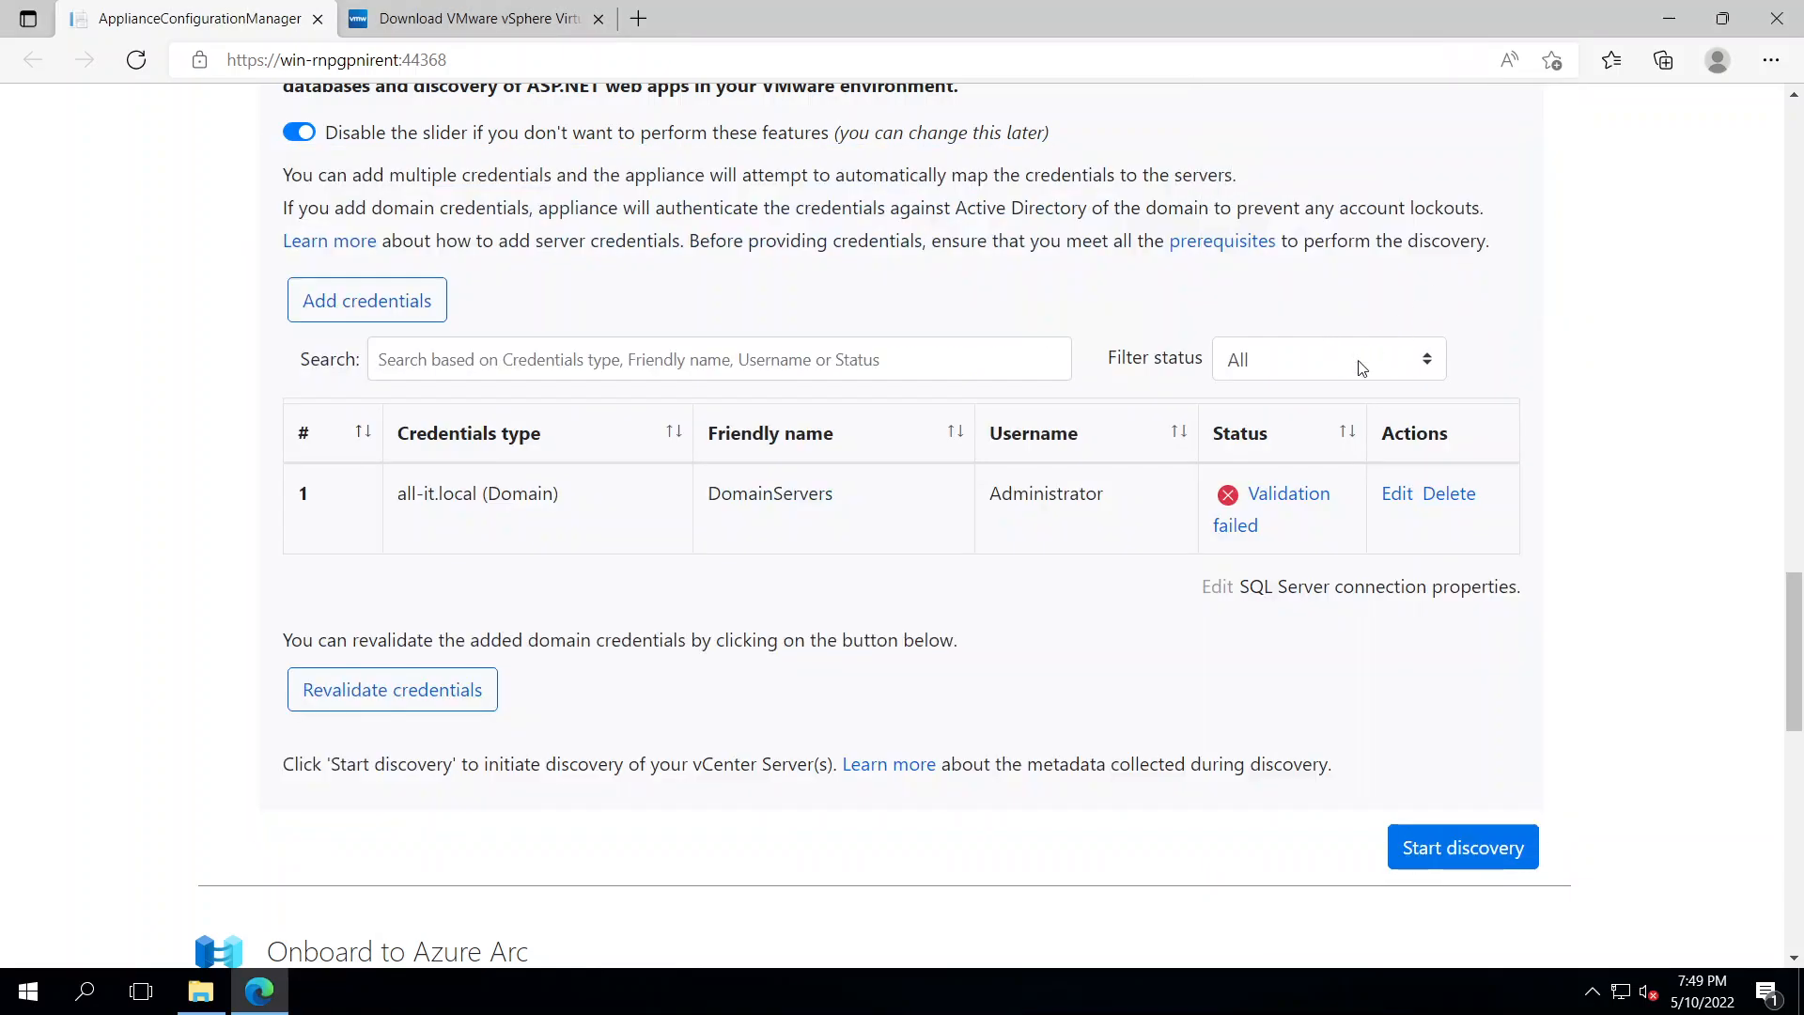
{"action": "left_click", "coordinate": [454, 695]}
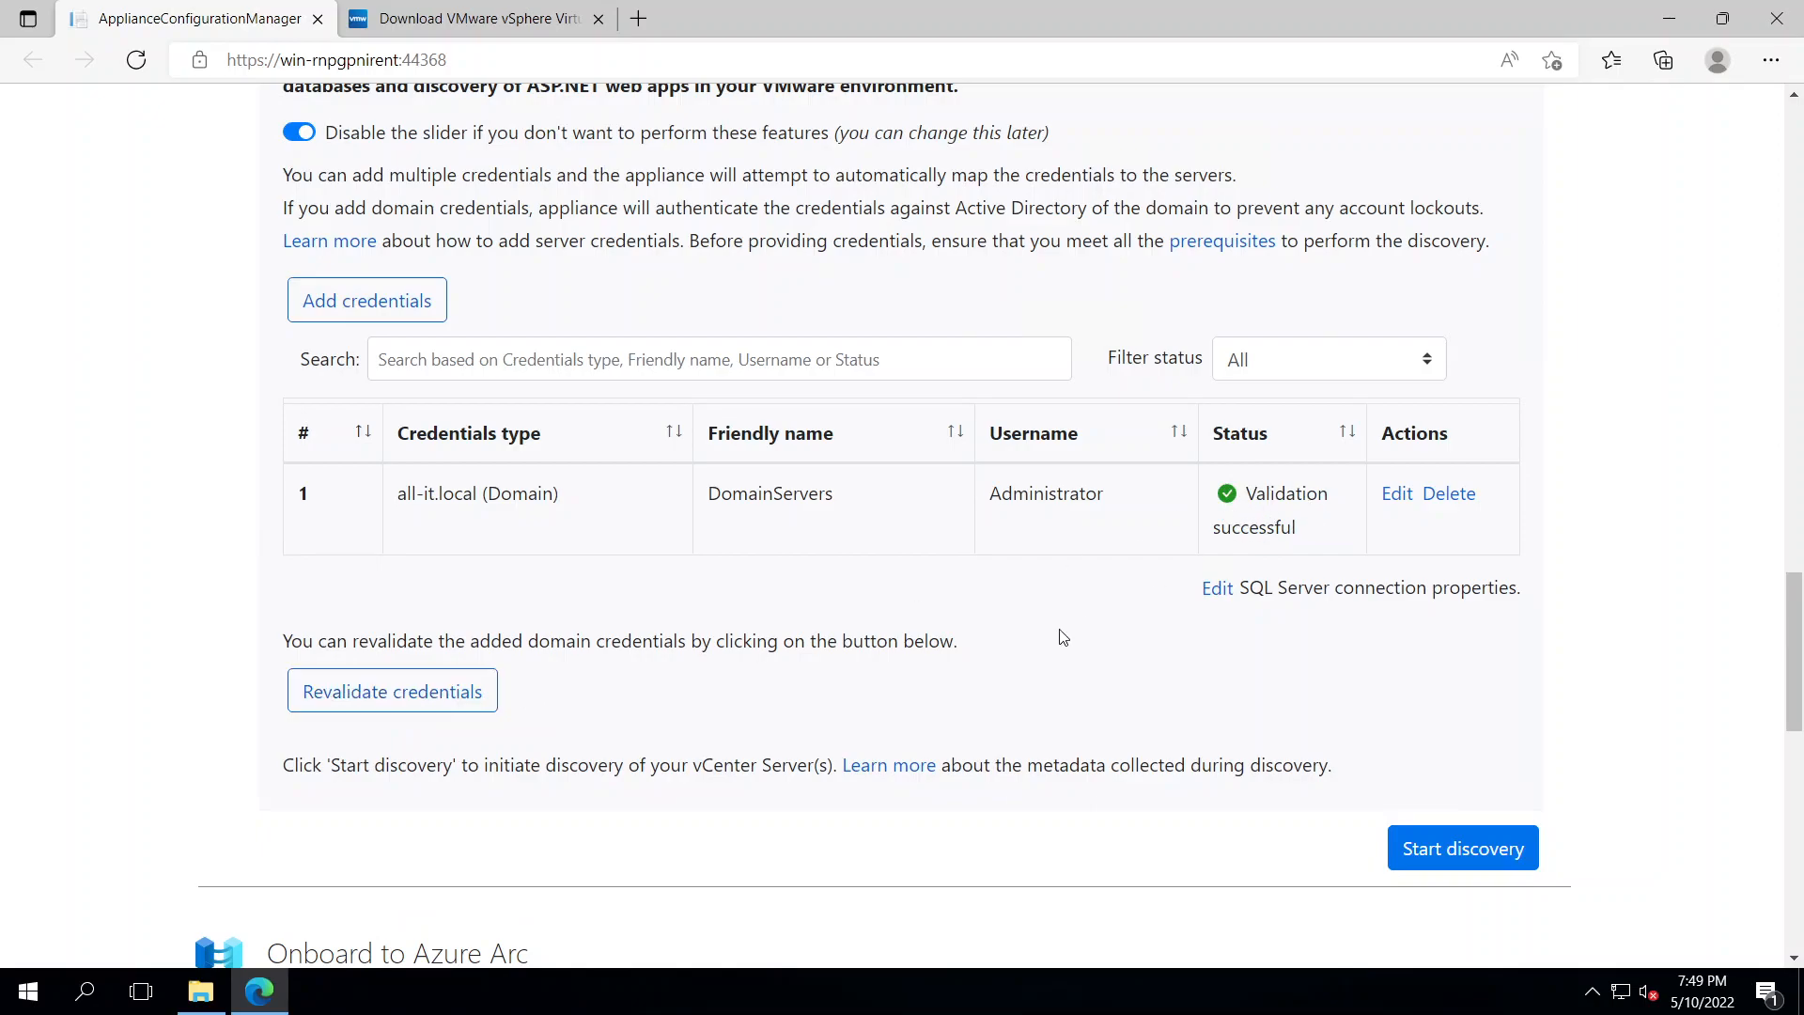
{"action": "scroll", "coordinate": [1063, 637], "scroll_direction": "down", "scroll_amount": 1}
{"action": "left_click", "coordinate": [1438, 724]}
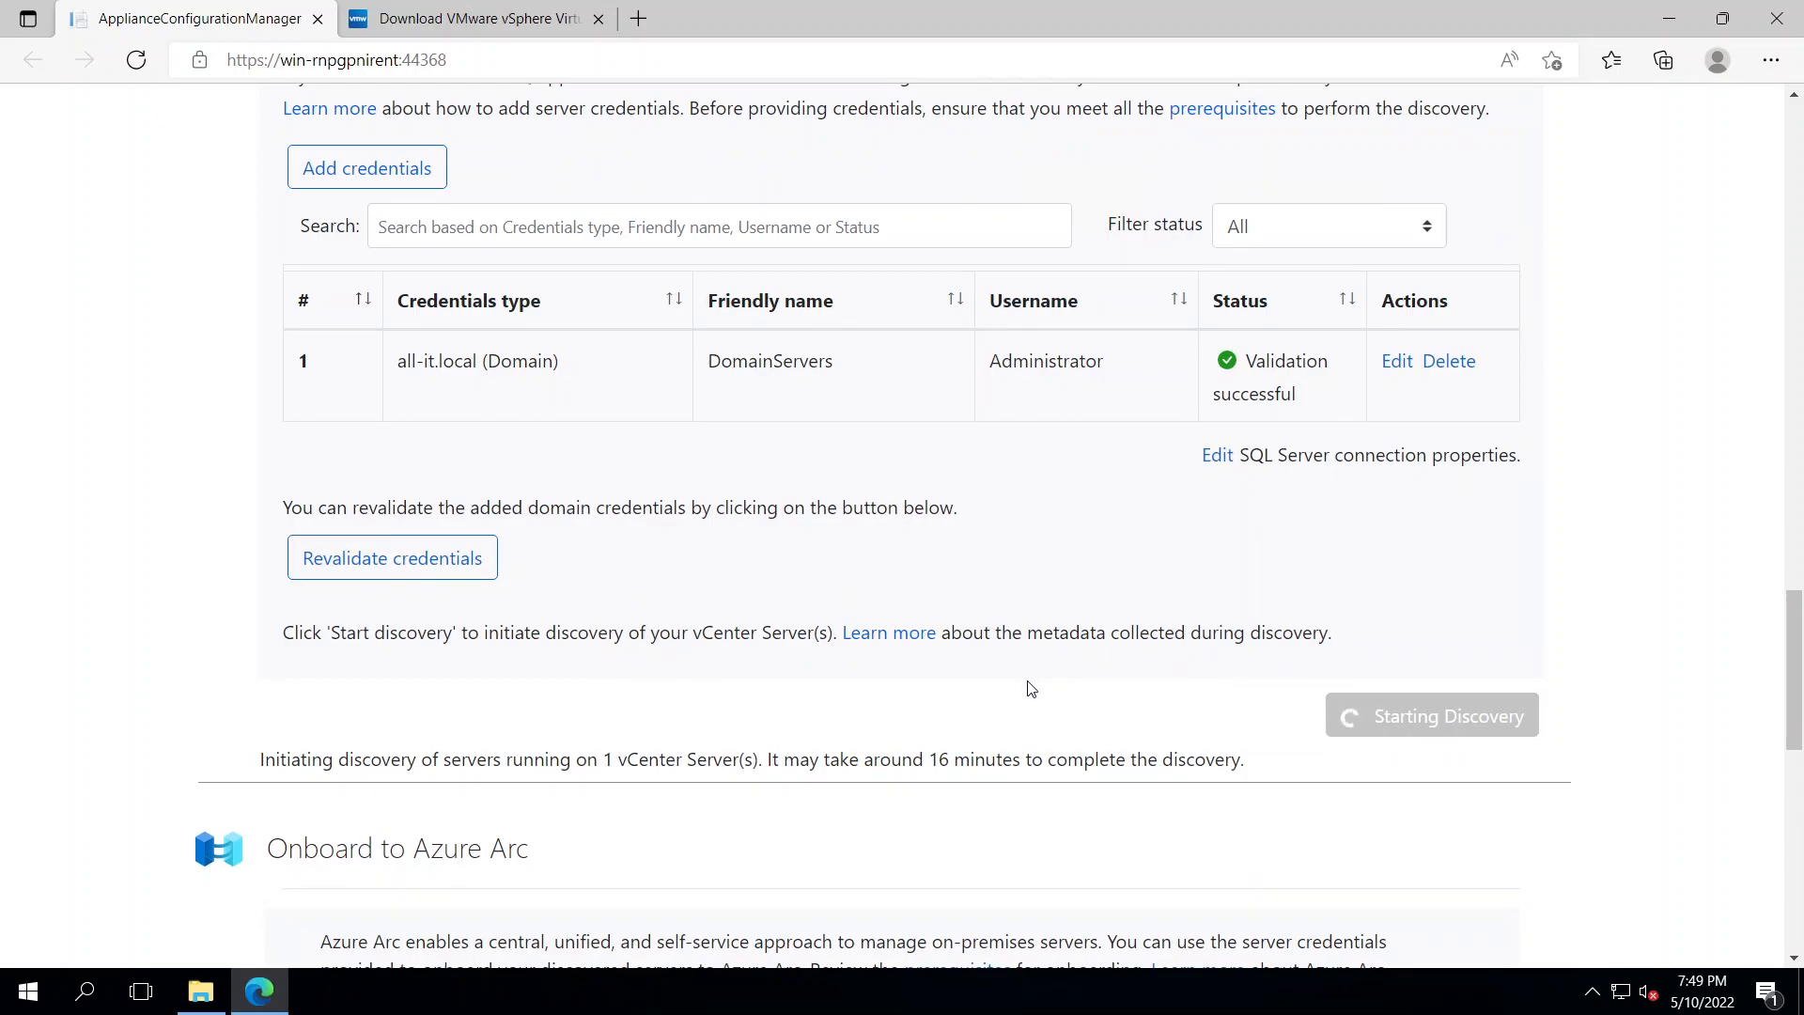
{"action": "scroll", "coordinate": [1031, 689], "scroll_direction": "down", "scroll_amount": 2}
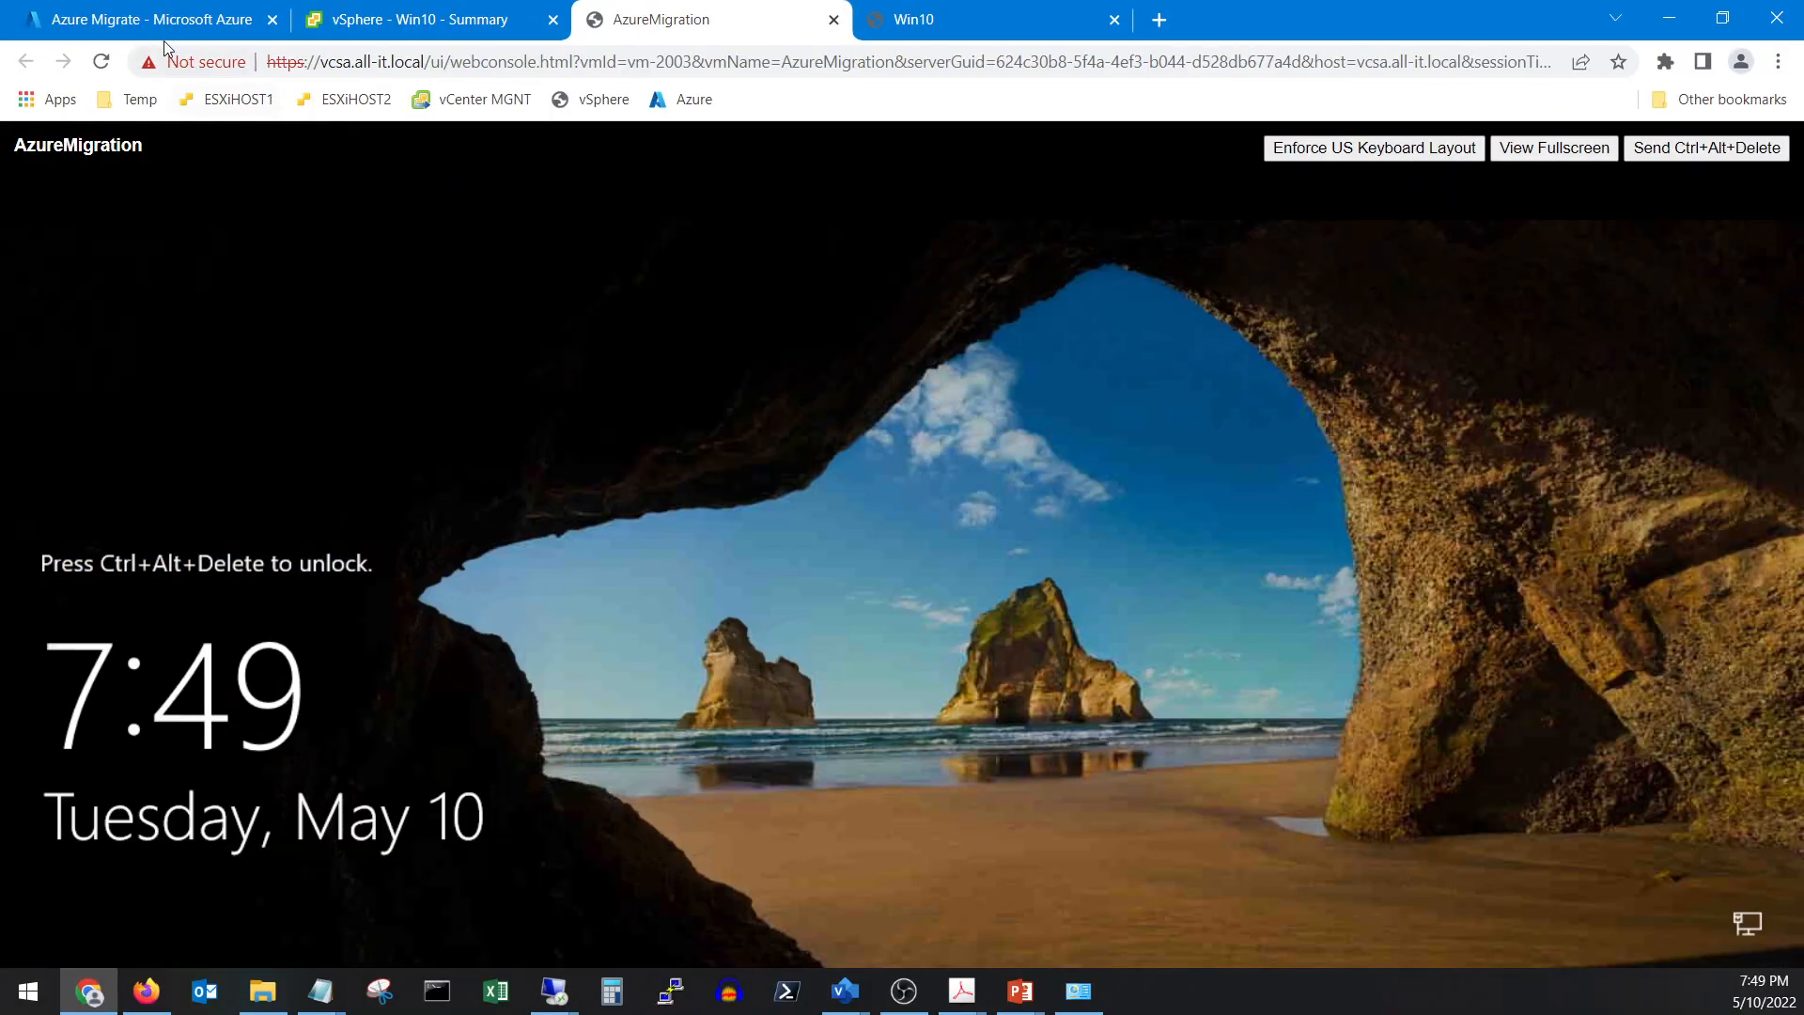
Refresh the migrate-test project's tools in Azure Migrate and check the Discovery and assessment card
{"action": "left_click", "coordinate": [155, 22]}
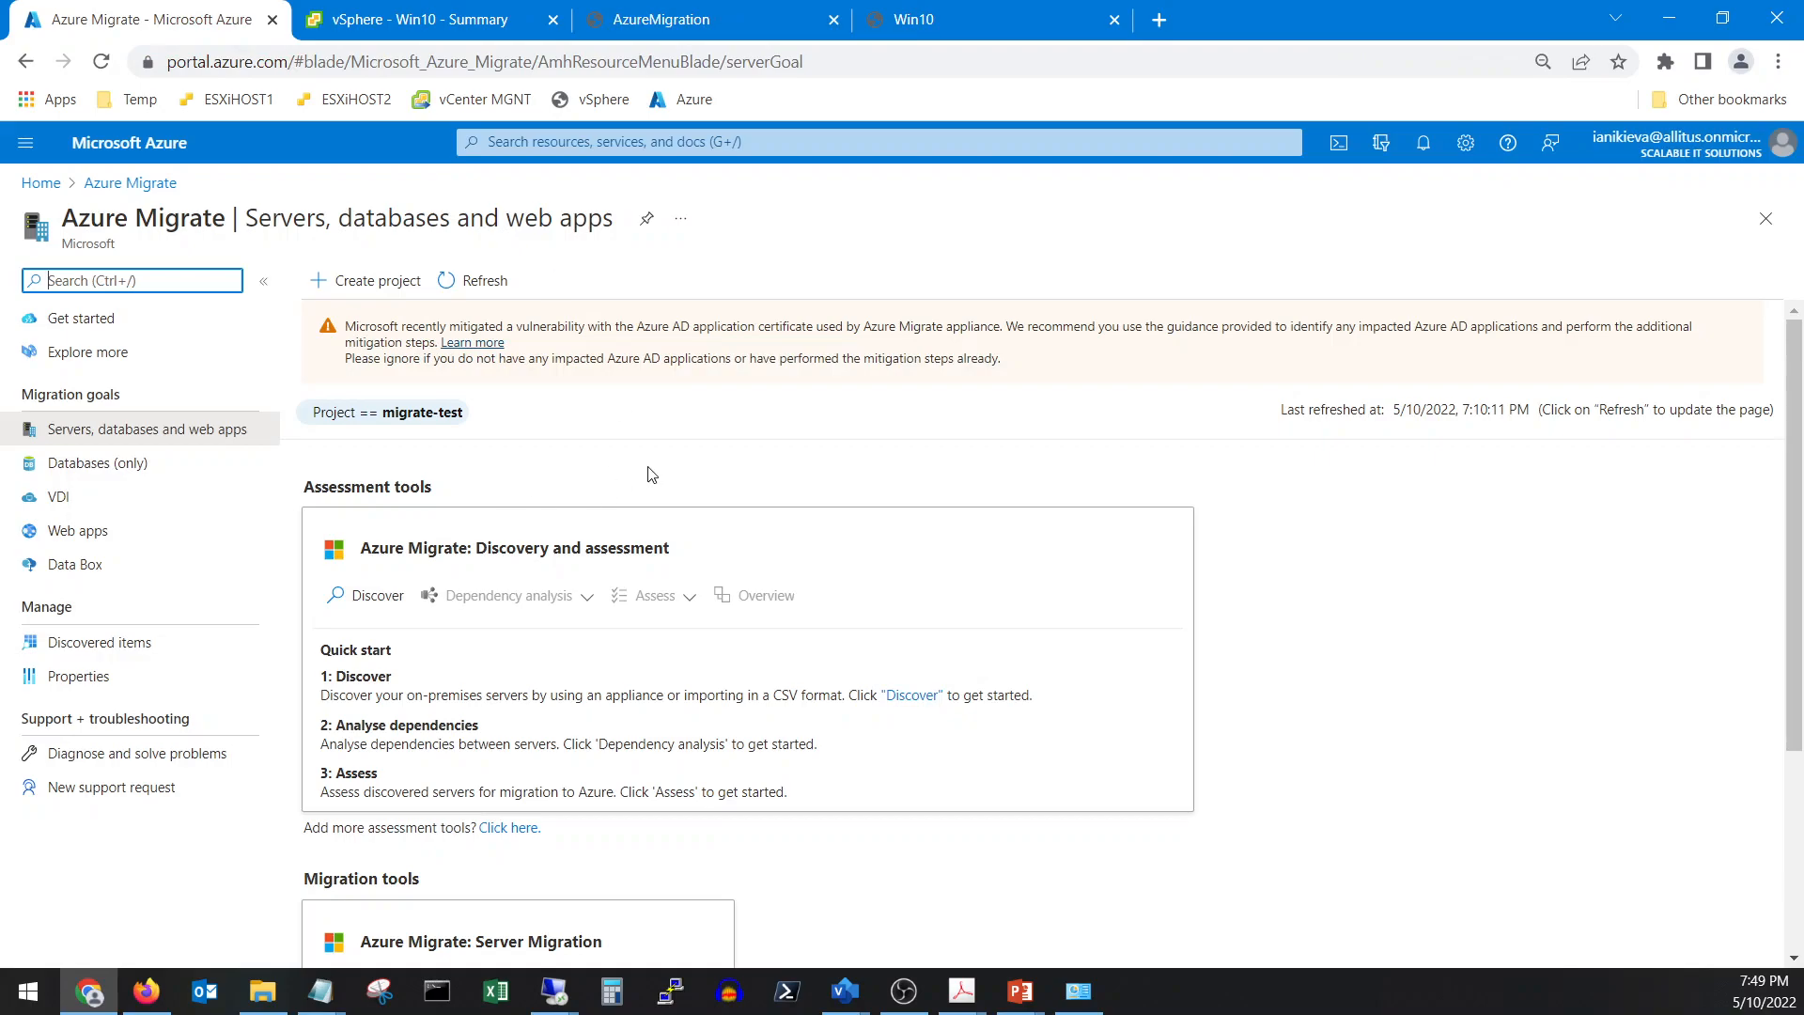
{"action": "left_click", "coordinate": [487, 284]}
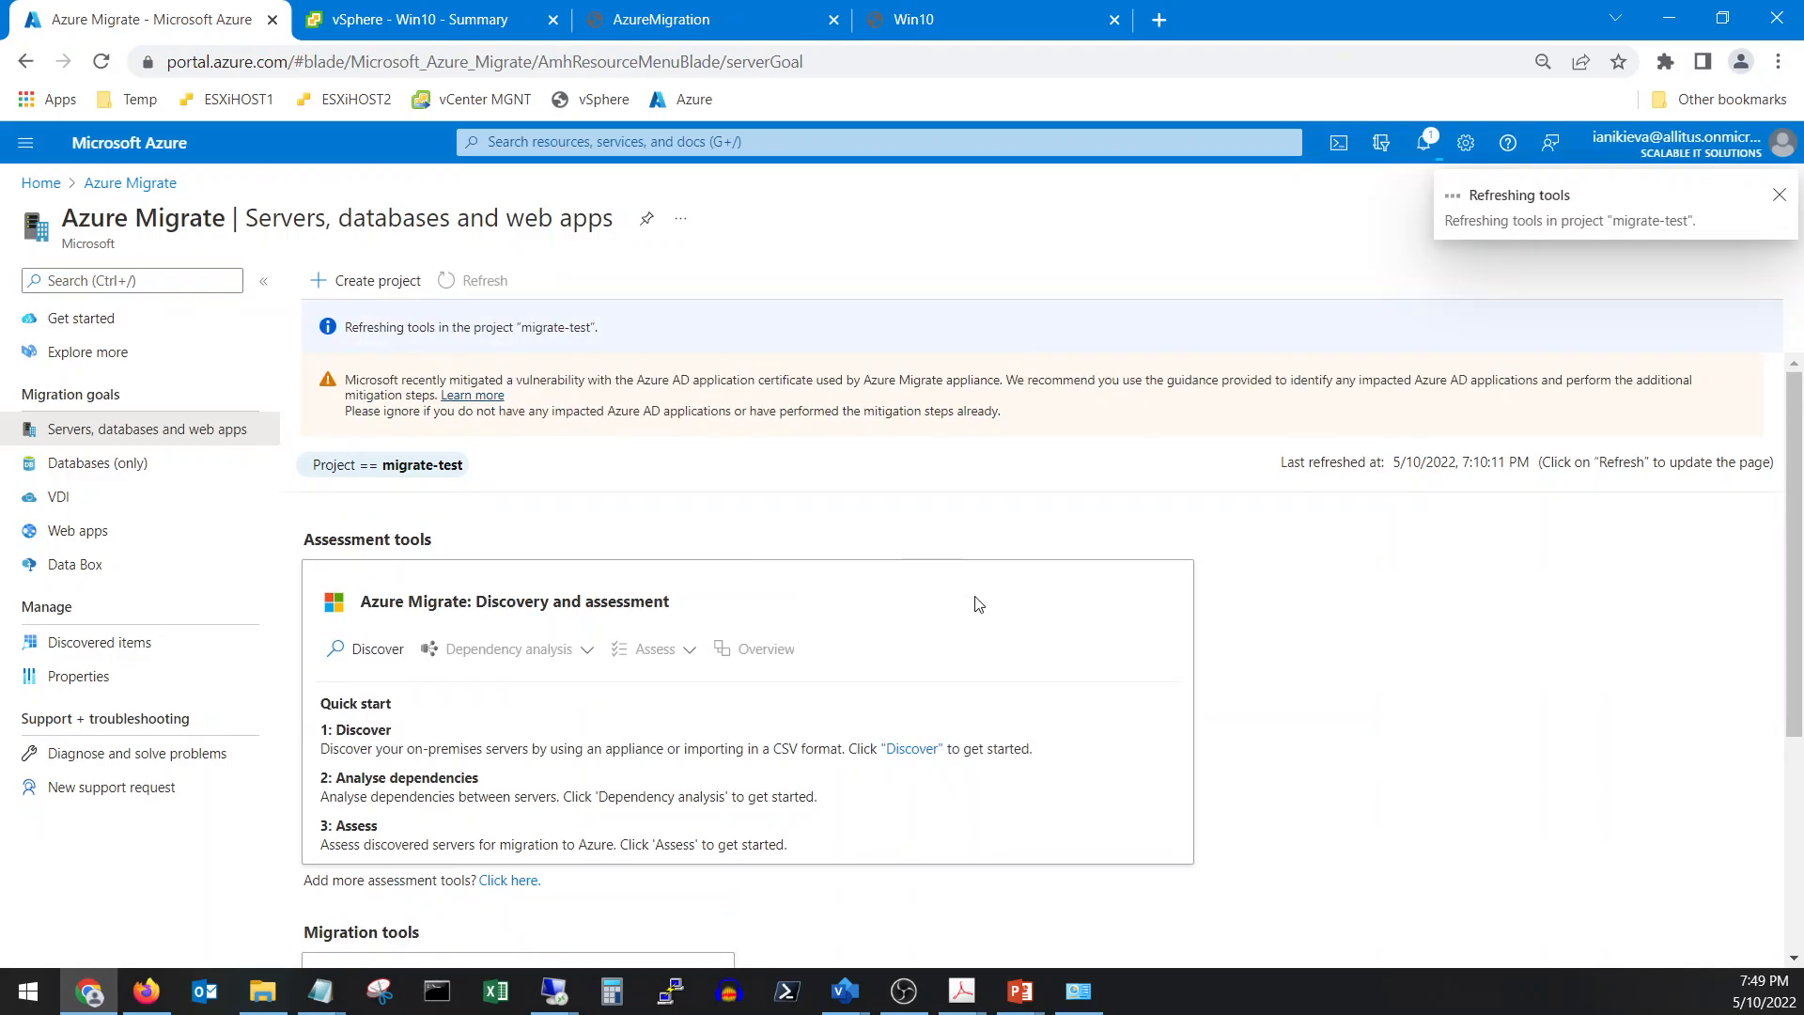
{"action": "scroll", "coordinate": [978, 604], "scroll_direction": "down", "scroll_amount": 2}
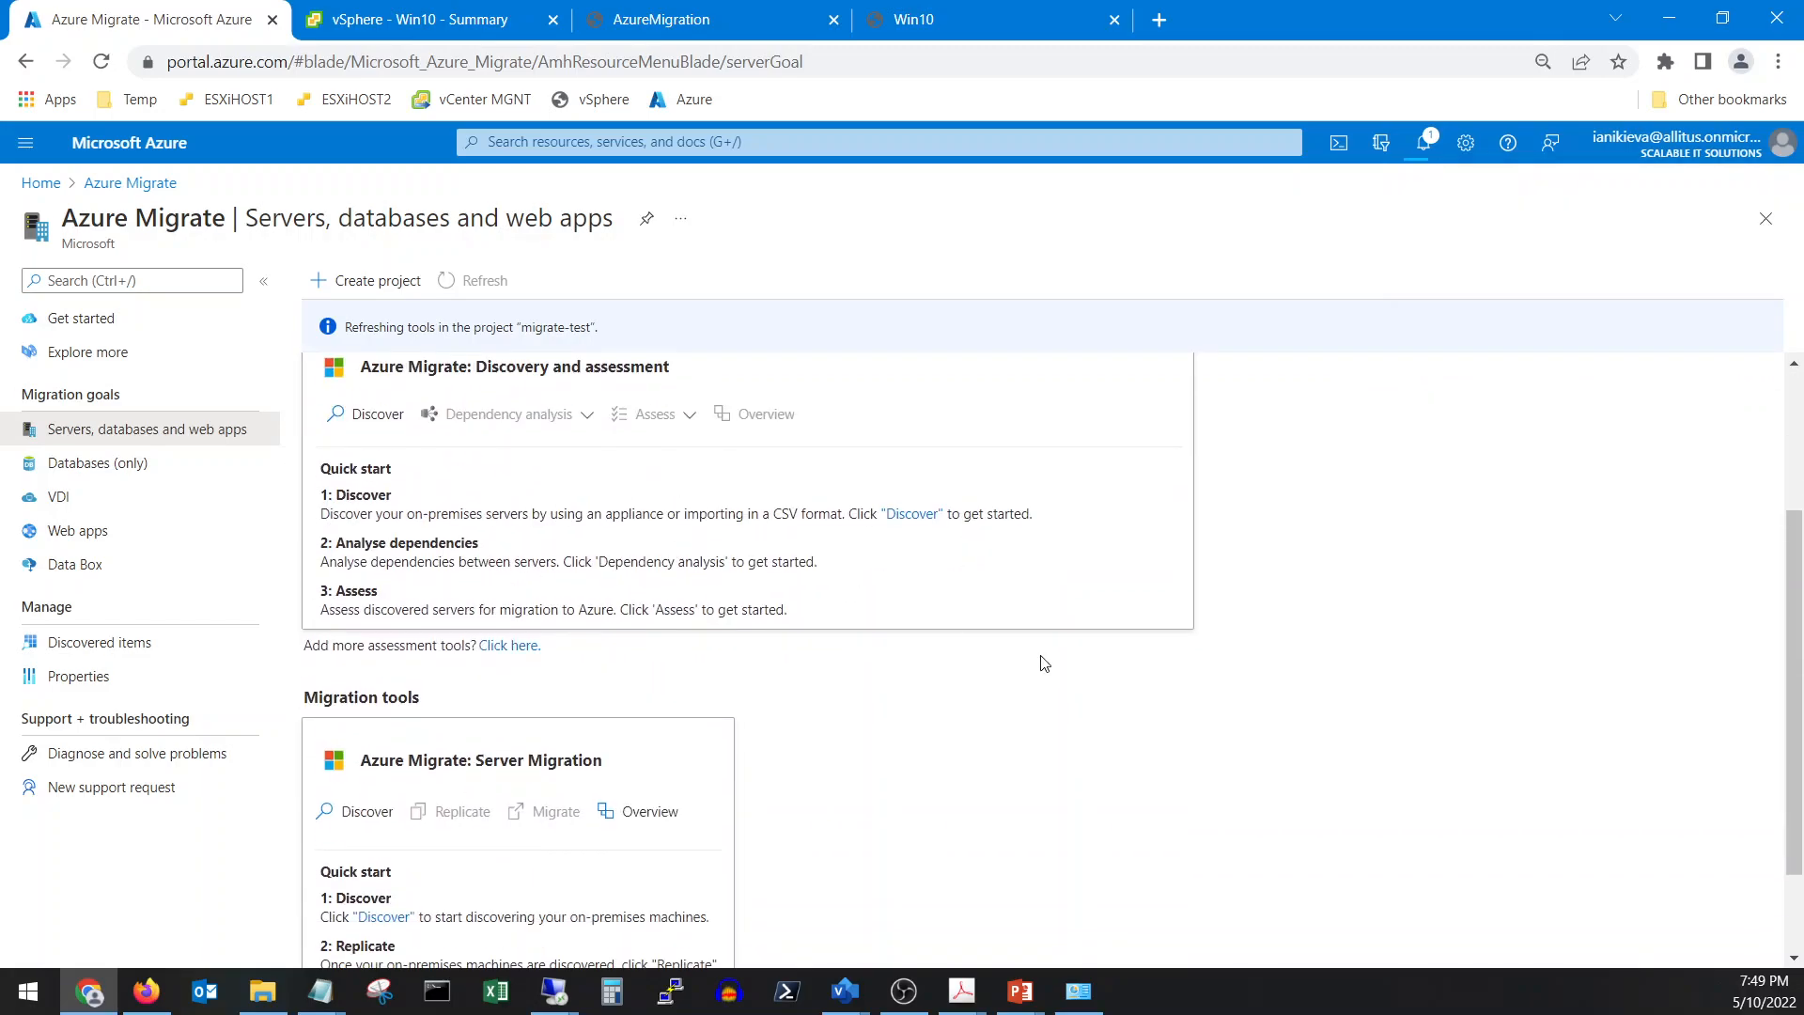
{"action": "scroll", "coordinate": [734, 585], "scroll_direction": "up", "scroll_amount": 1}
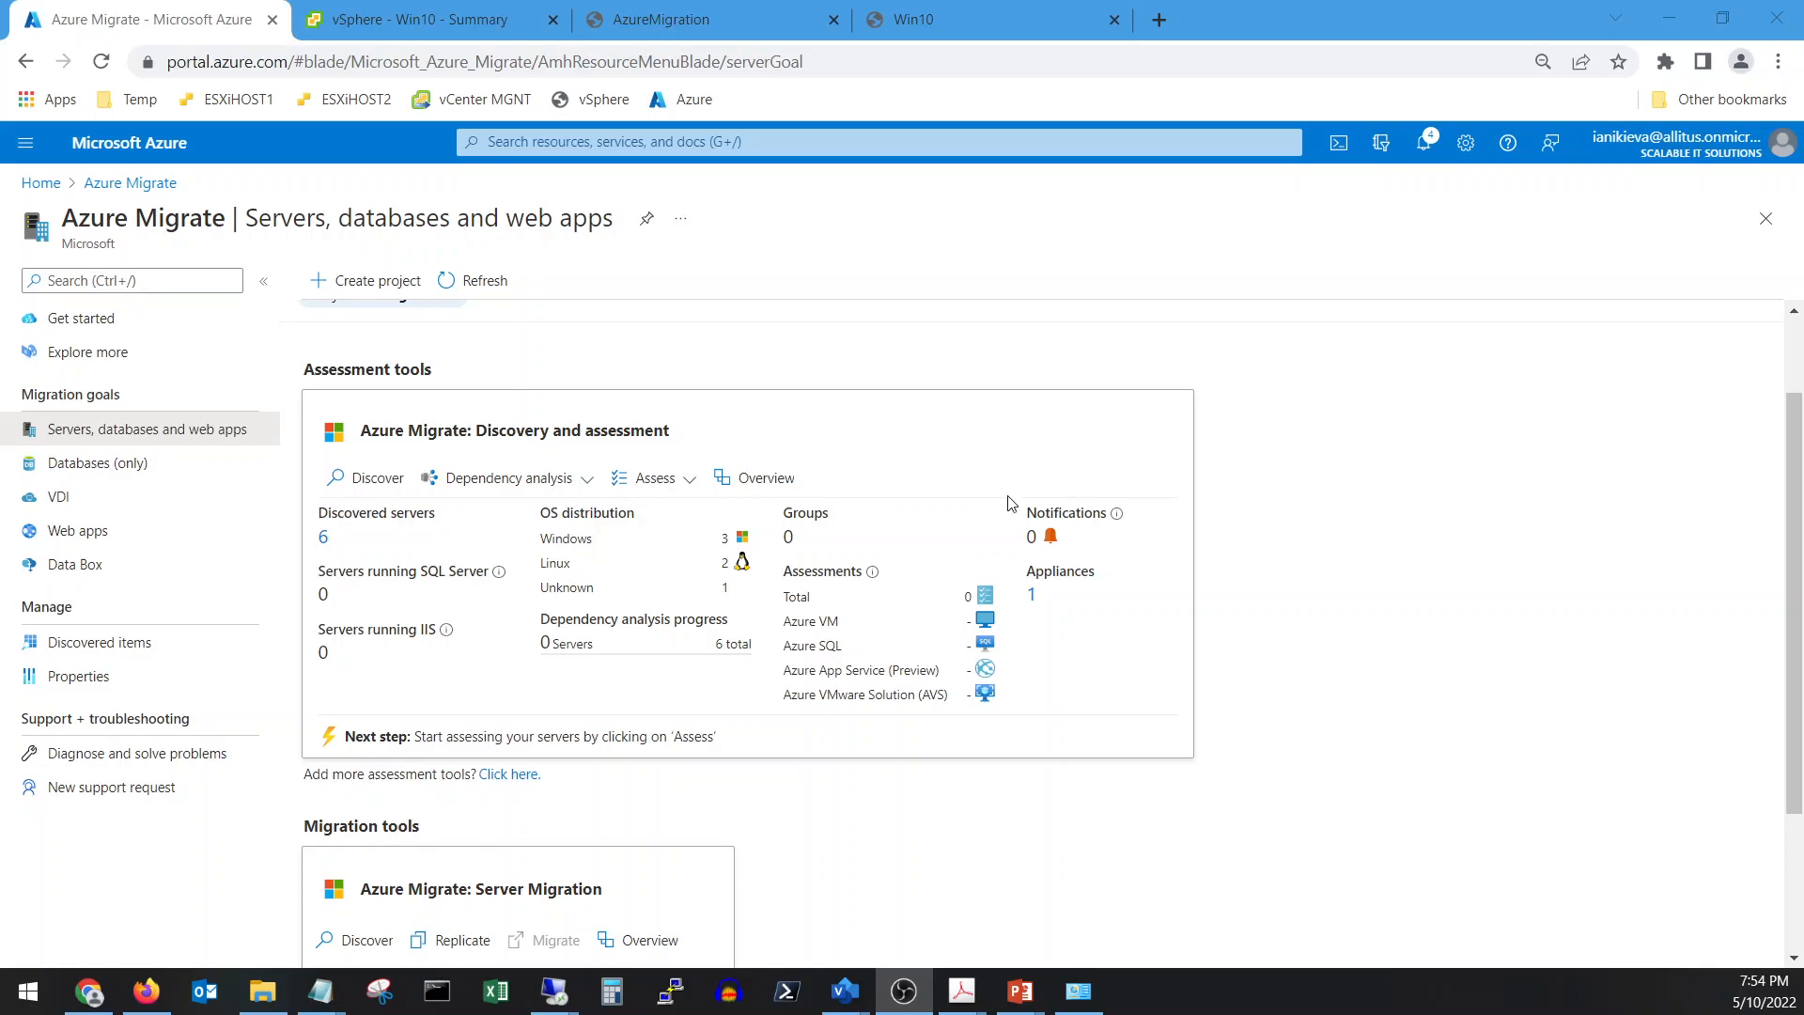
Select the migration readiness report's file path, then leave the remote session for the local portal
{"action": "mouse_move", "coordinate": [555, 990]}
{"action": "left_click", "coordinate": [799, 883]}
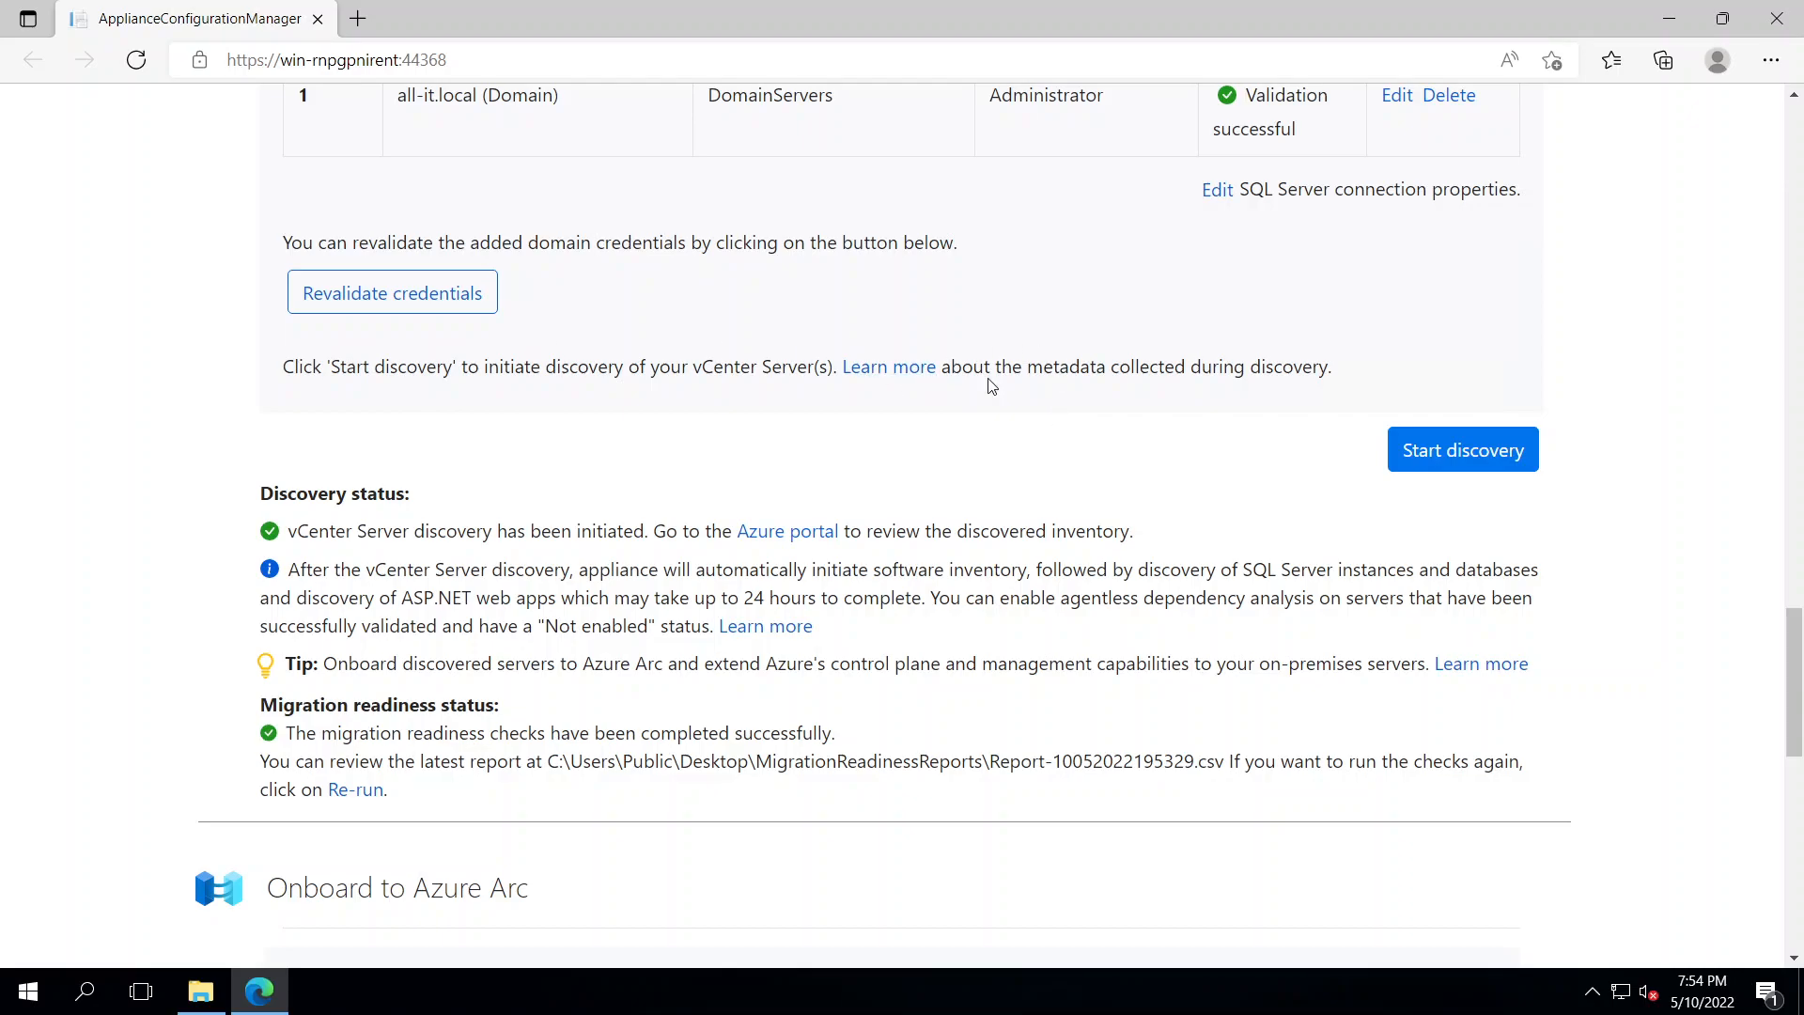
{"action": "scroll", "coordinate": [1043, 464], "scroll_direction": "up", "scroll_amount": 3}
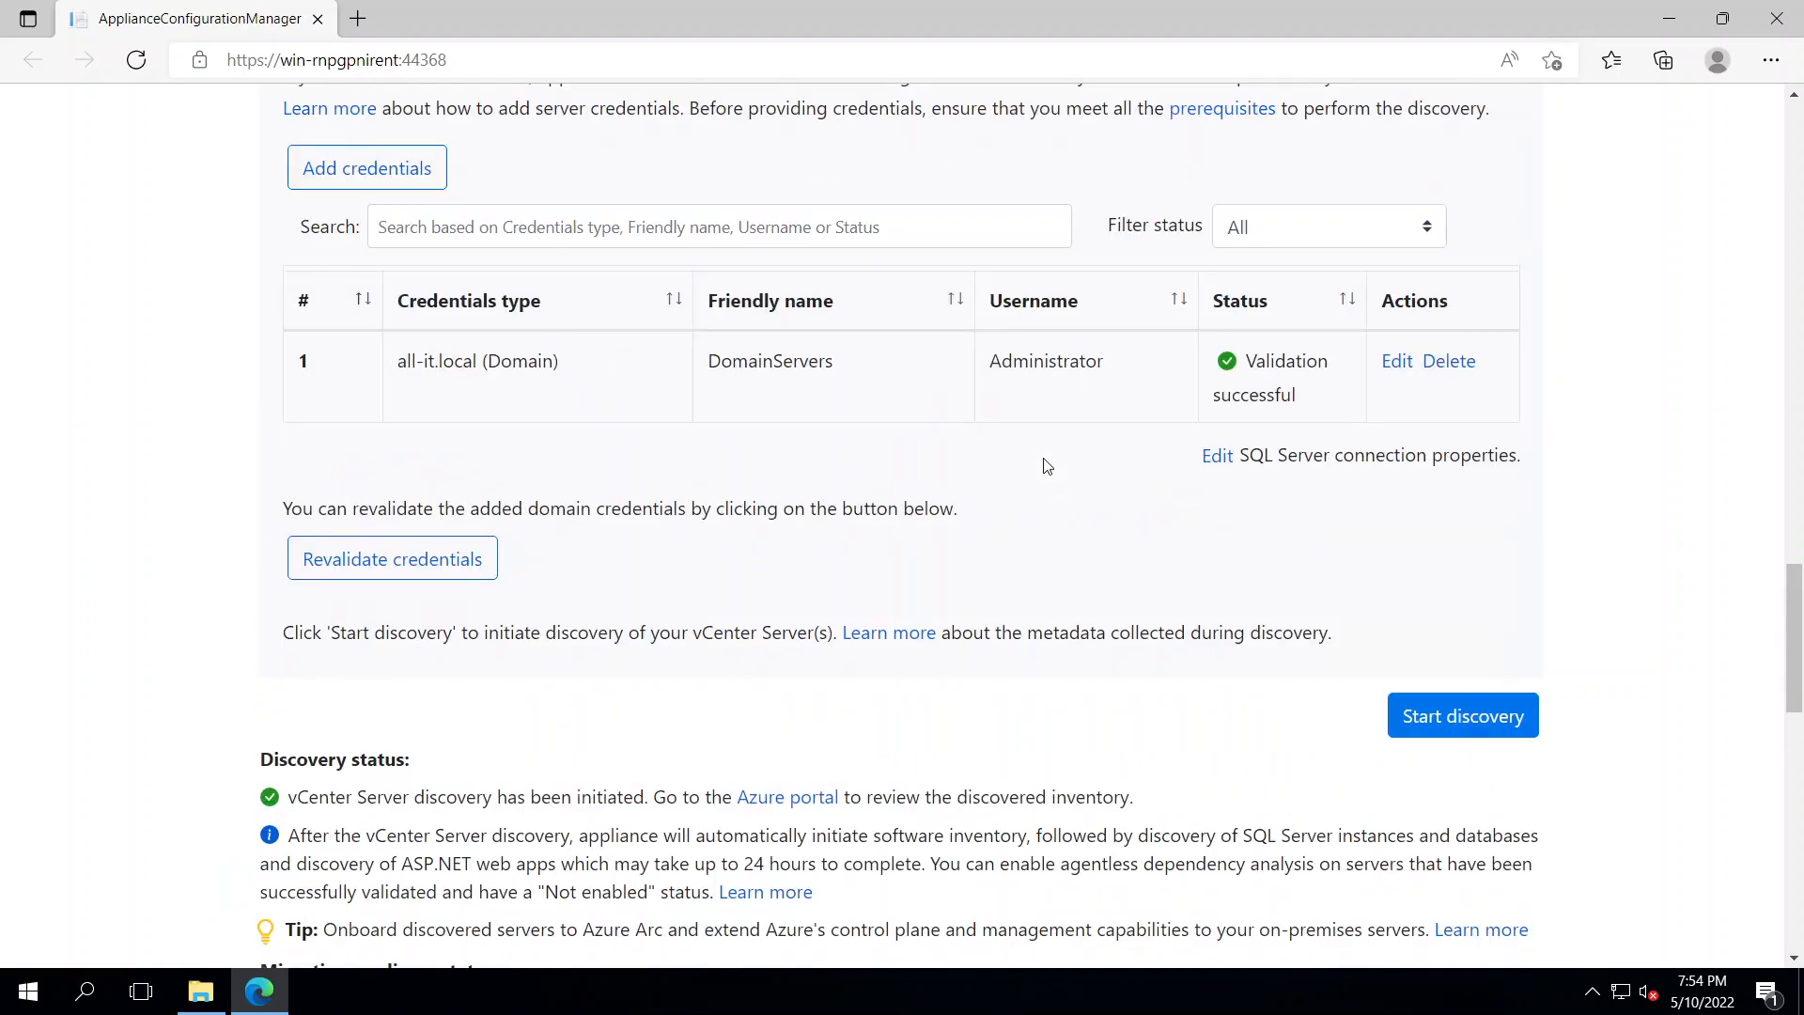
{"action": "scroll", "coordinate": [1046, 465], "scroll_direction": "down", "scroll_amount": 3}
{"action": "scroll", "coordinate": [1047, 466], "scroll_direction": "down", "scroll_amount": 3}
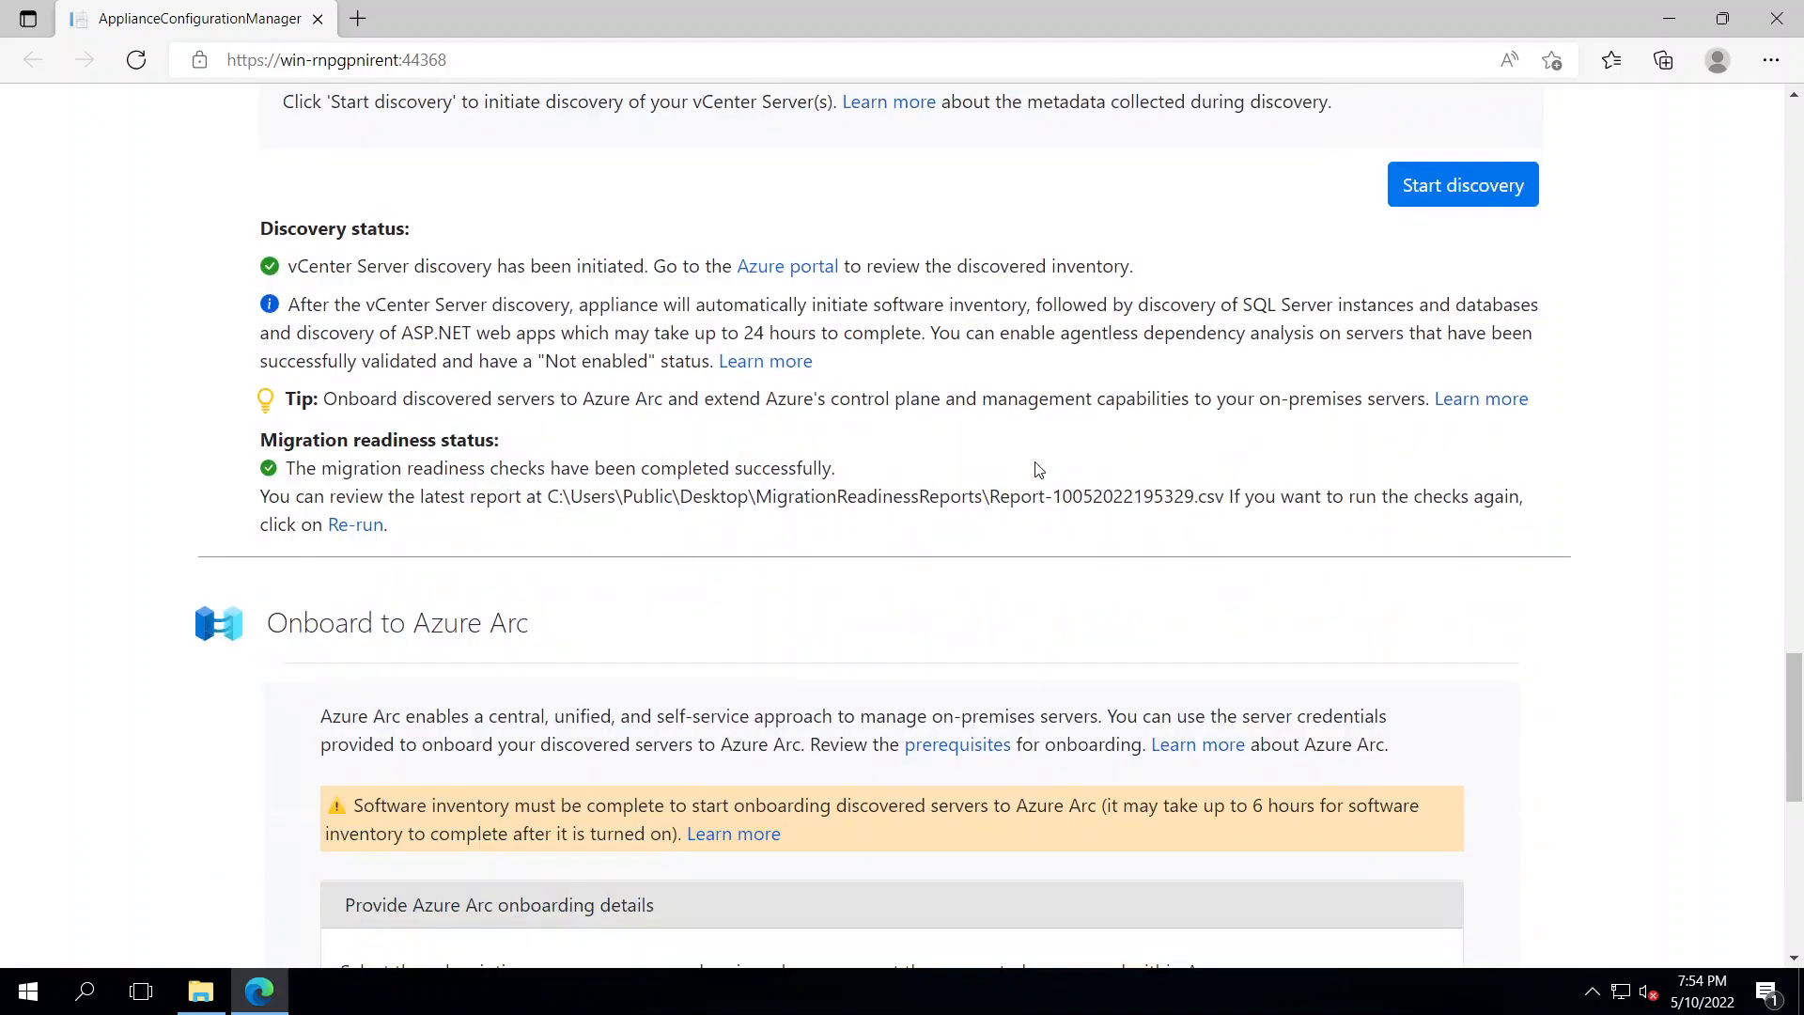
{"action": "left_click_drag", "start_coordinate": [548, 498], "coordinate": [1216, 517]}
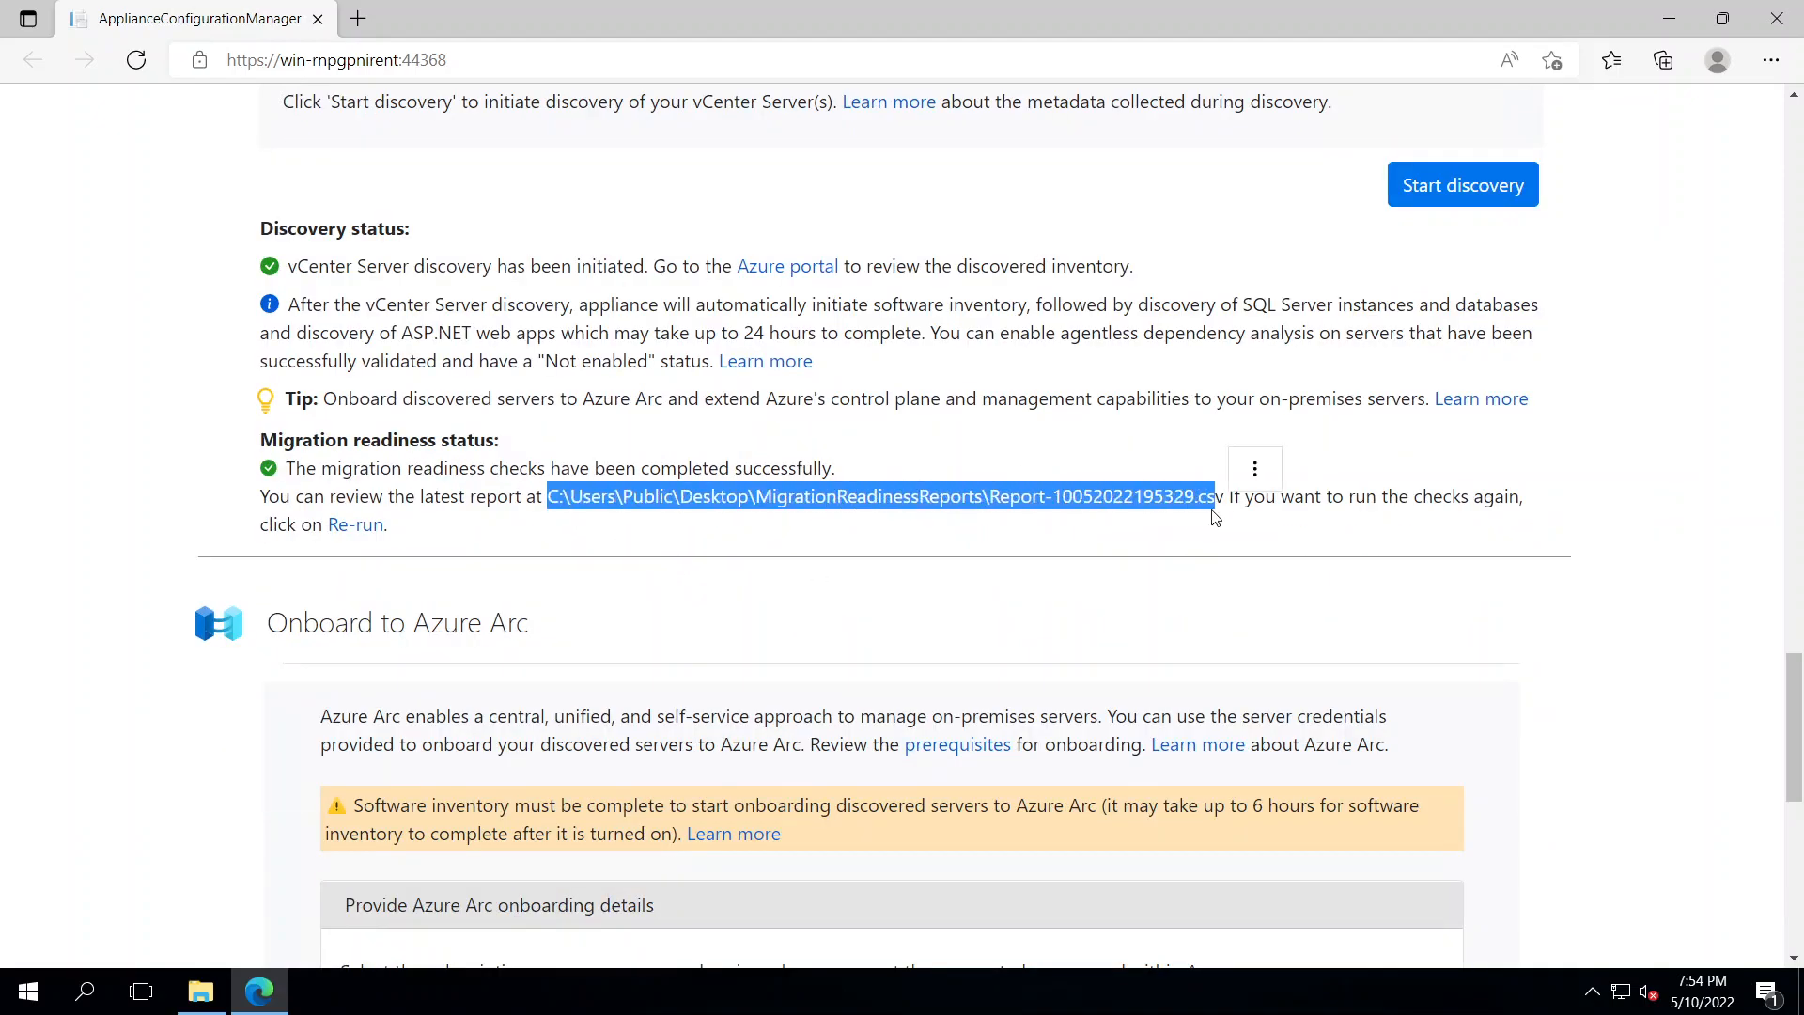
{"action": "mouse_move", "coordinate": [838, 3]}
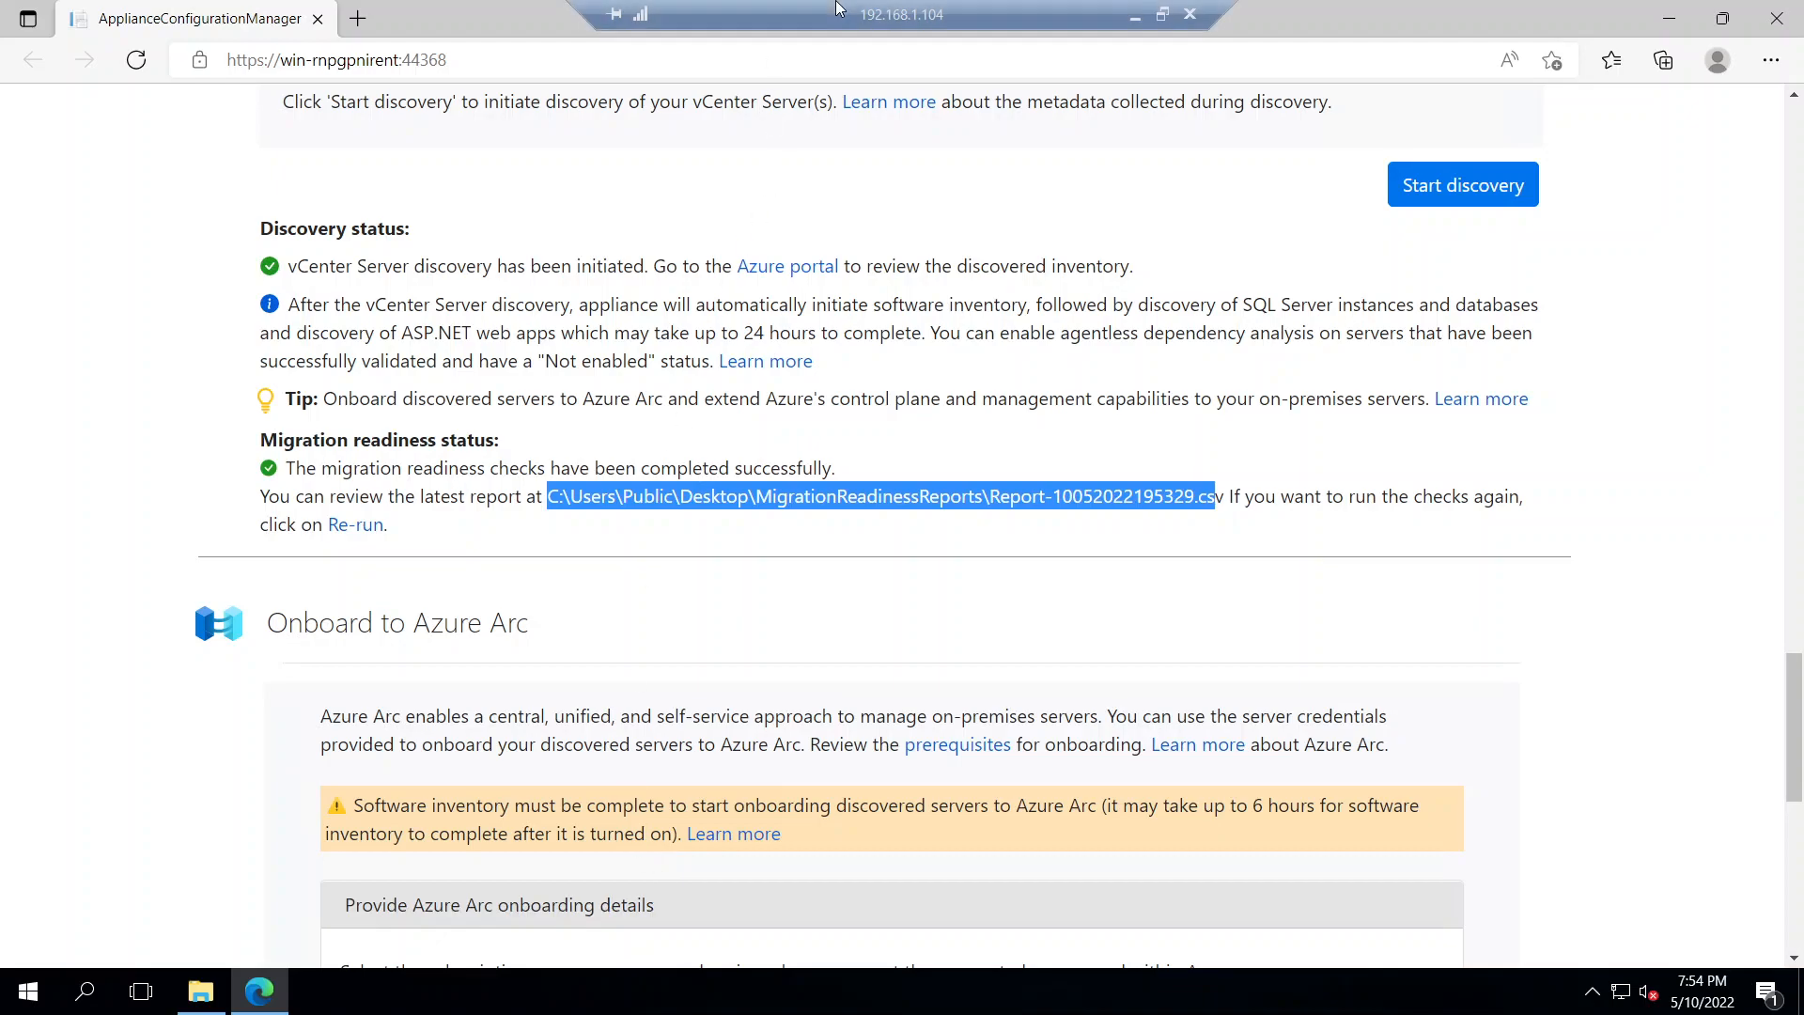
{"action": "left_click", "coordinate": [1135, 16]}
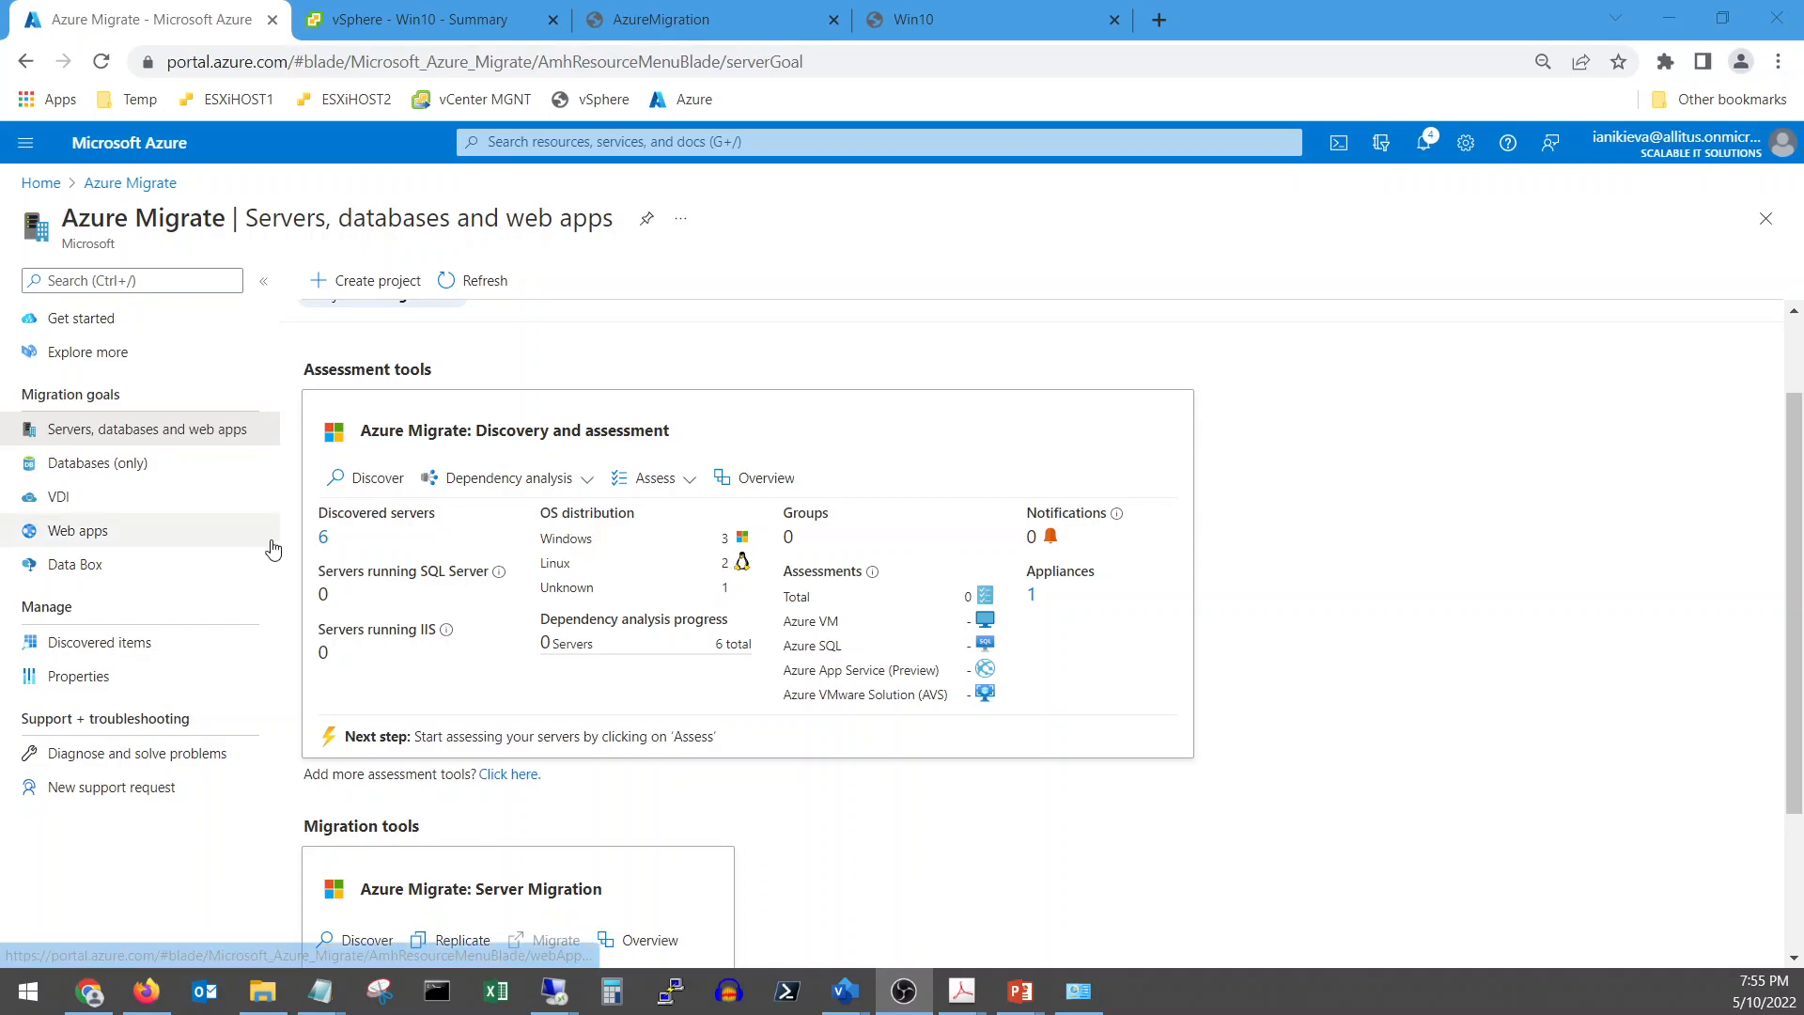
Open the six discovered servers, widen the Software inventory column, and select the IIS row
{"action": "left_click", "coordinate": [323, 536]}
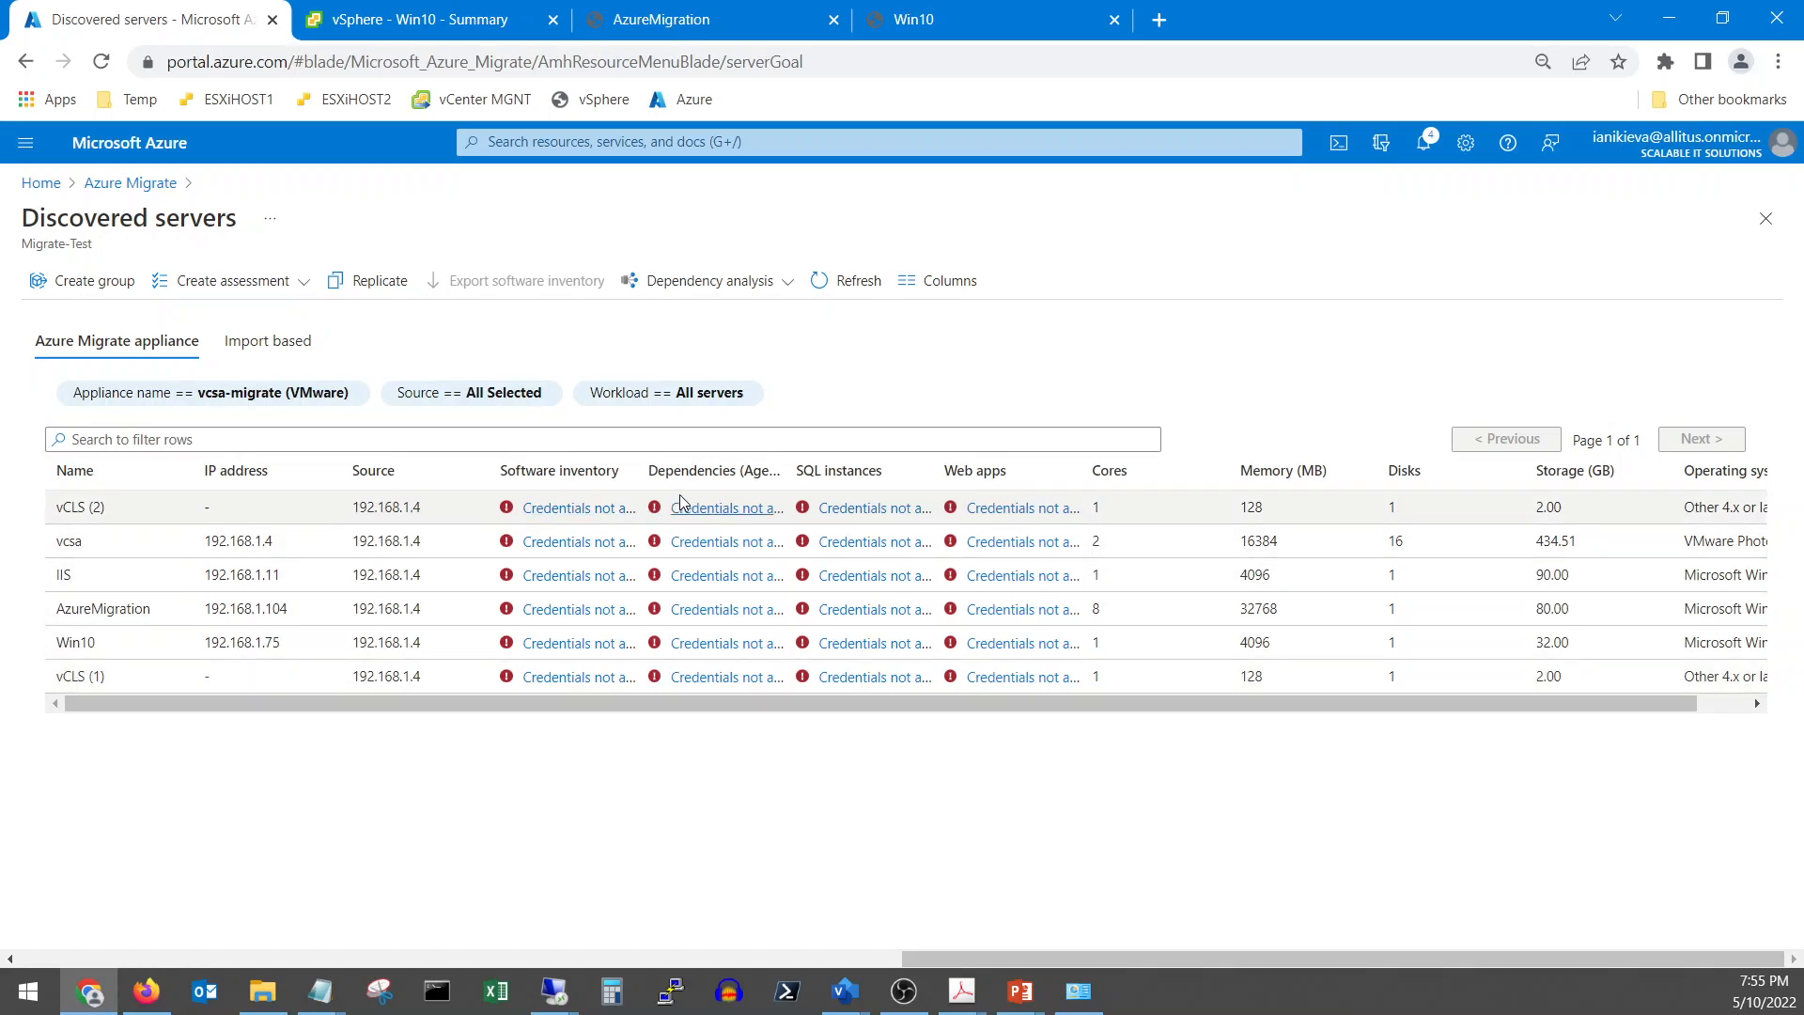
{"action": "left_click_drag", "start_coordinate": [640, 469], "coordinate": [720, 472]}
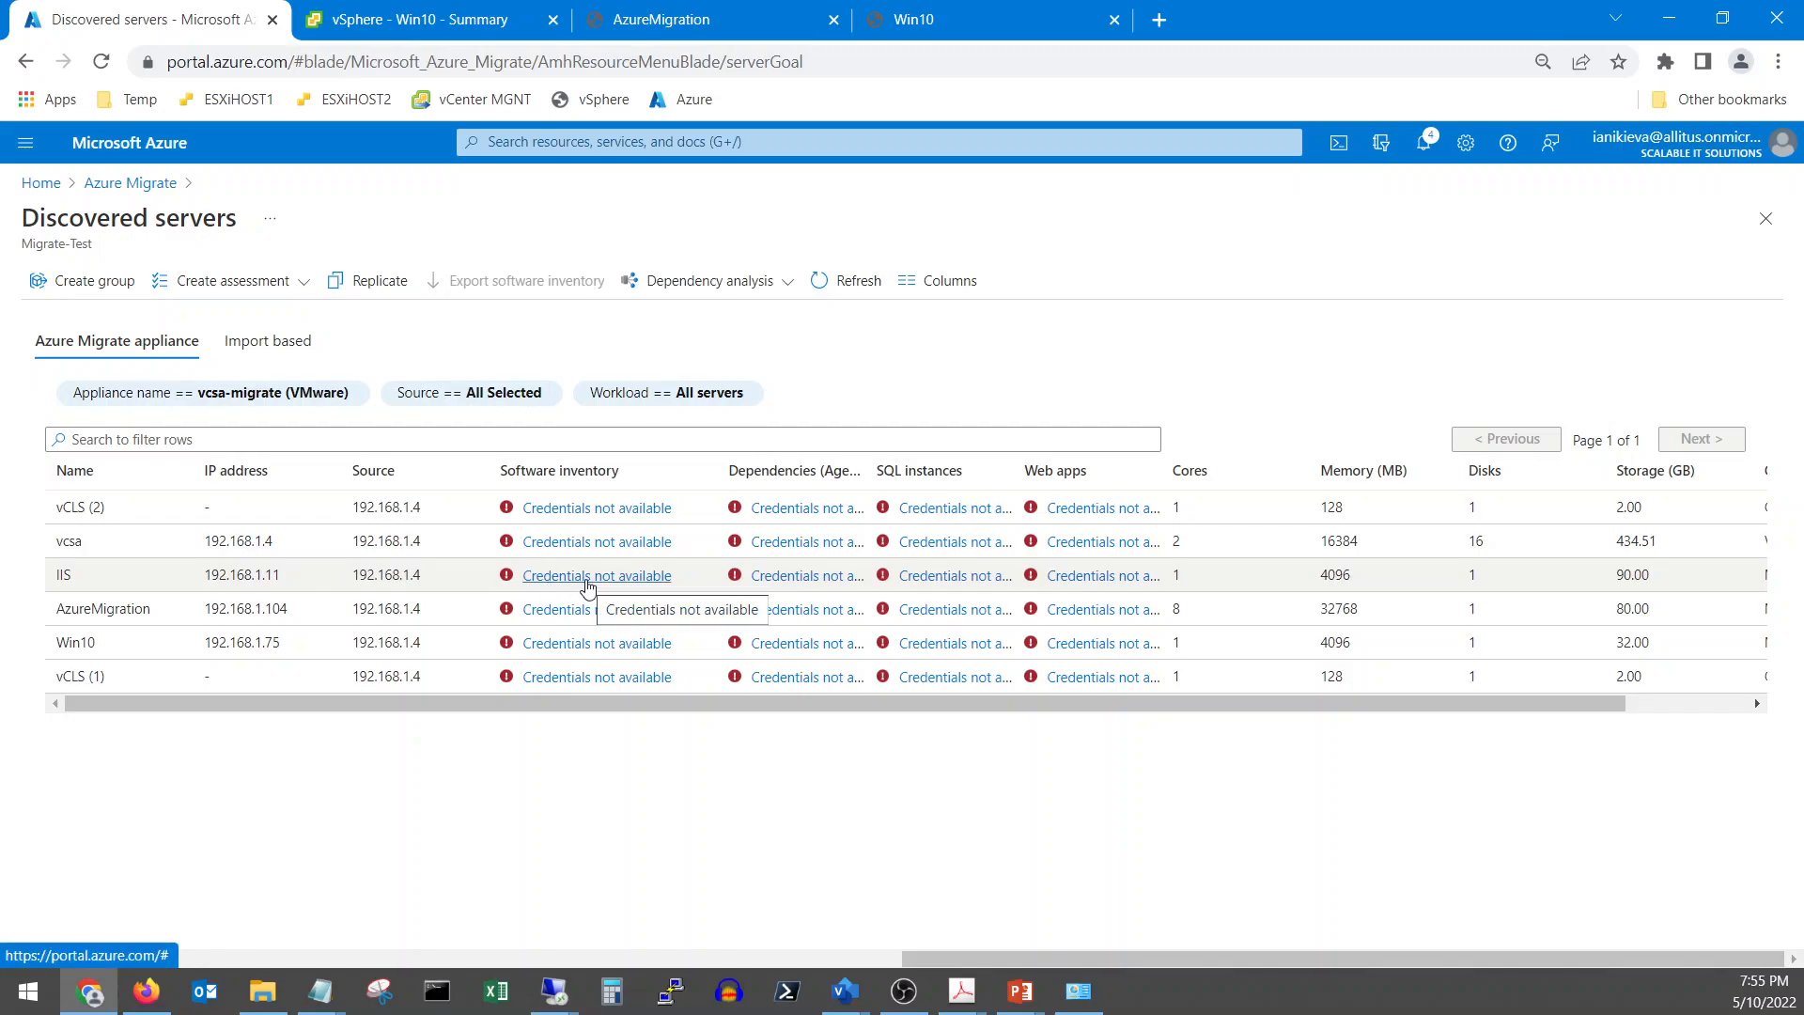
{"action": "left_click", "coordinate": [93, 581]}
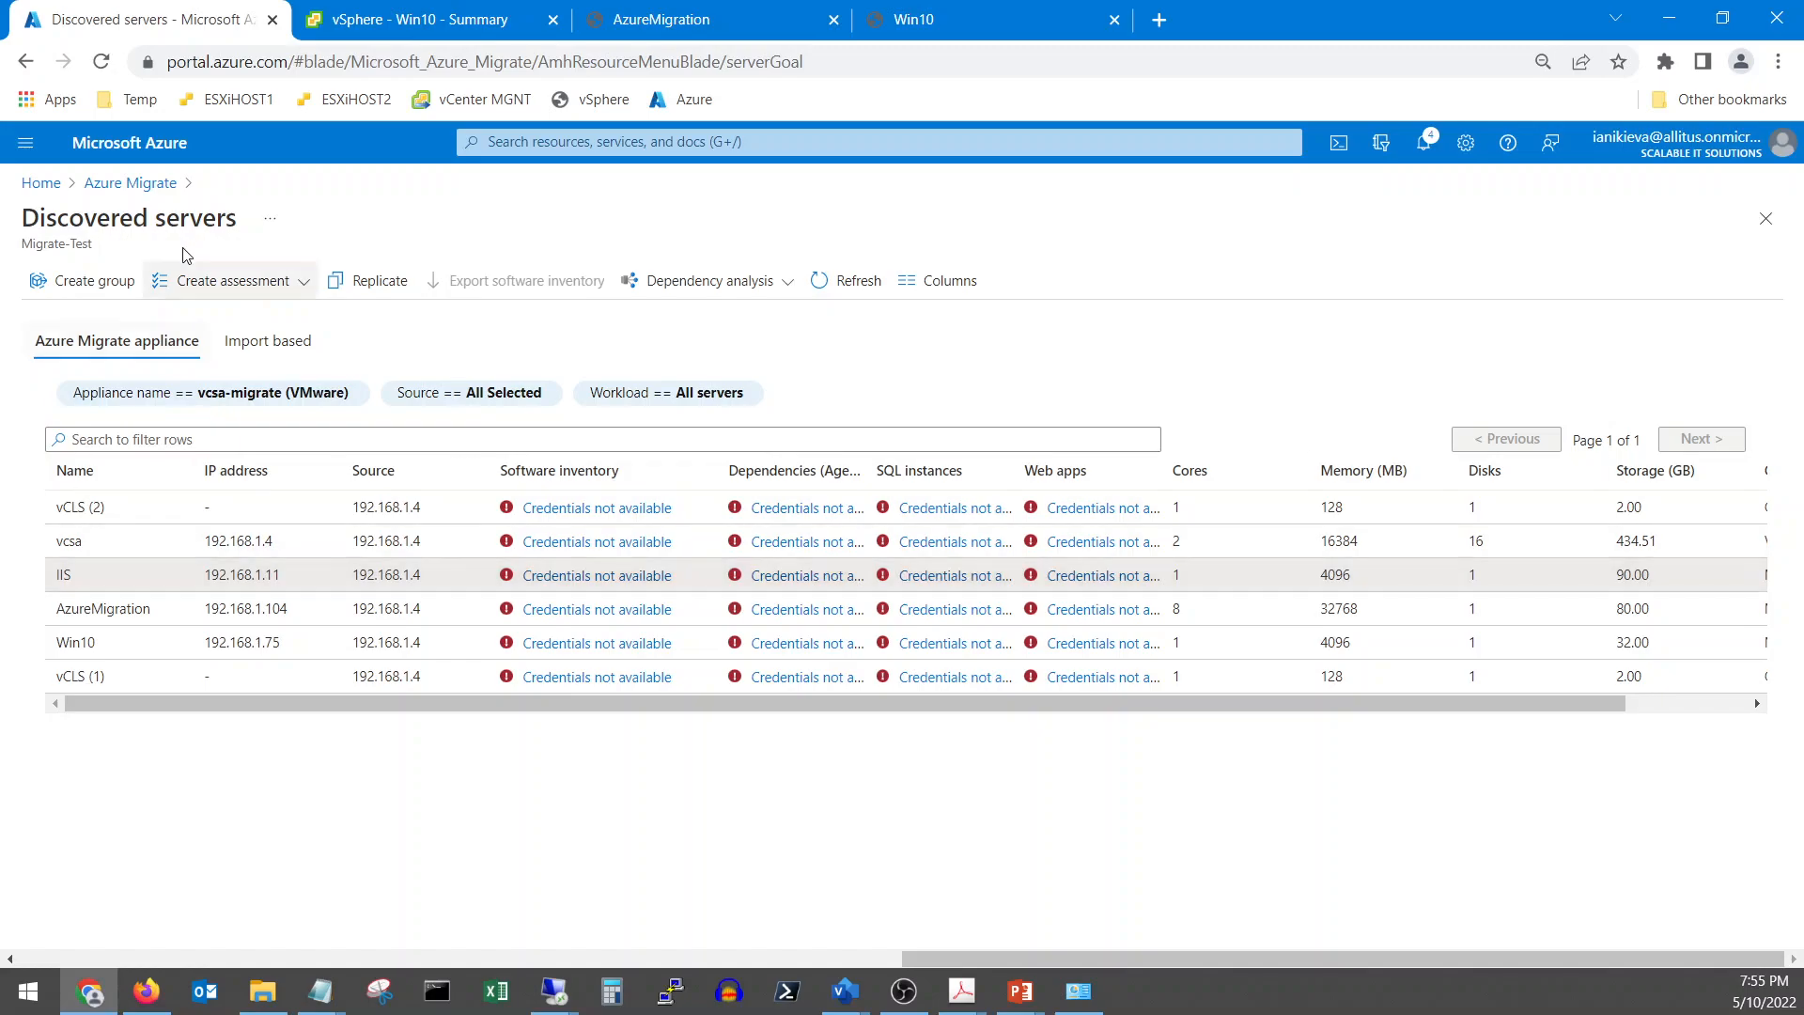
Start an Azure VM assessment on appliance-discovered servers and open the reserved instance settings
{"action": "left_click", "coordinate": [273, 283]}
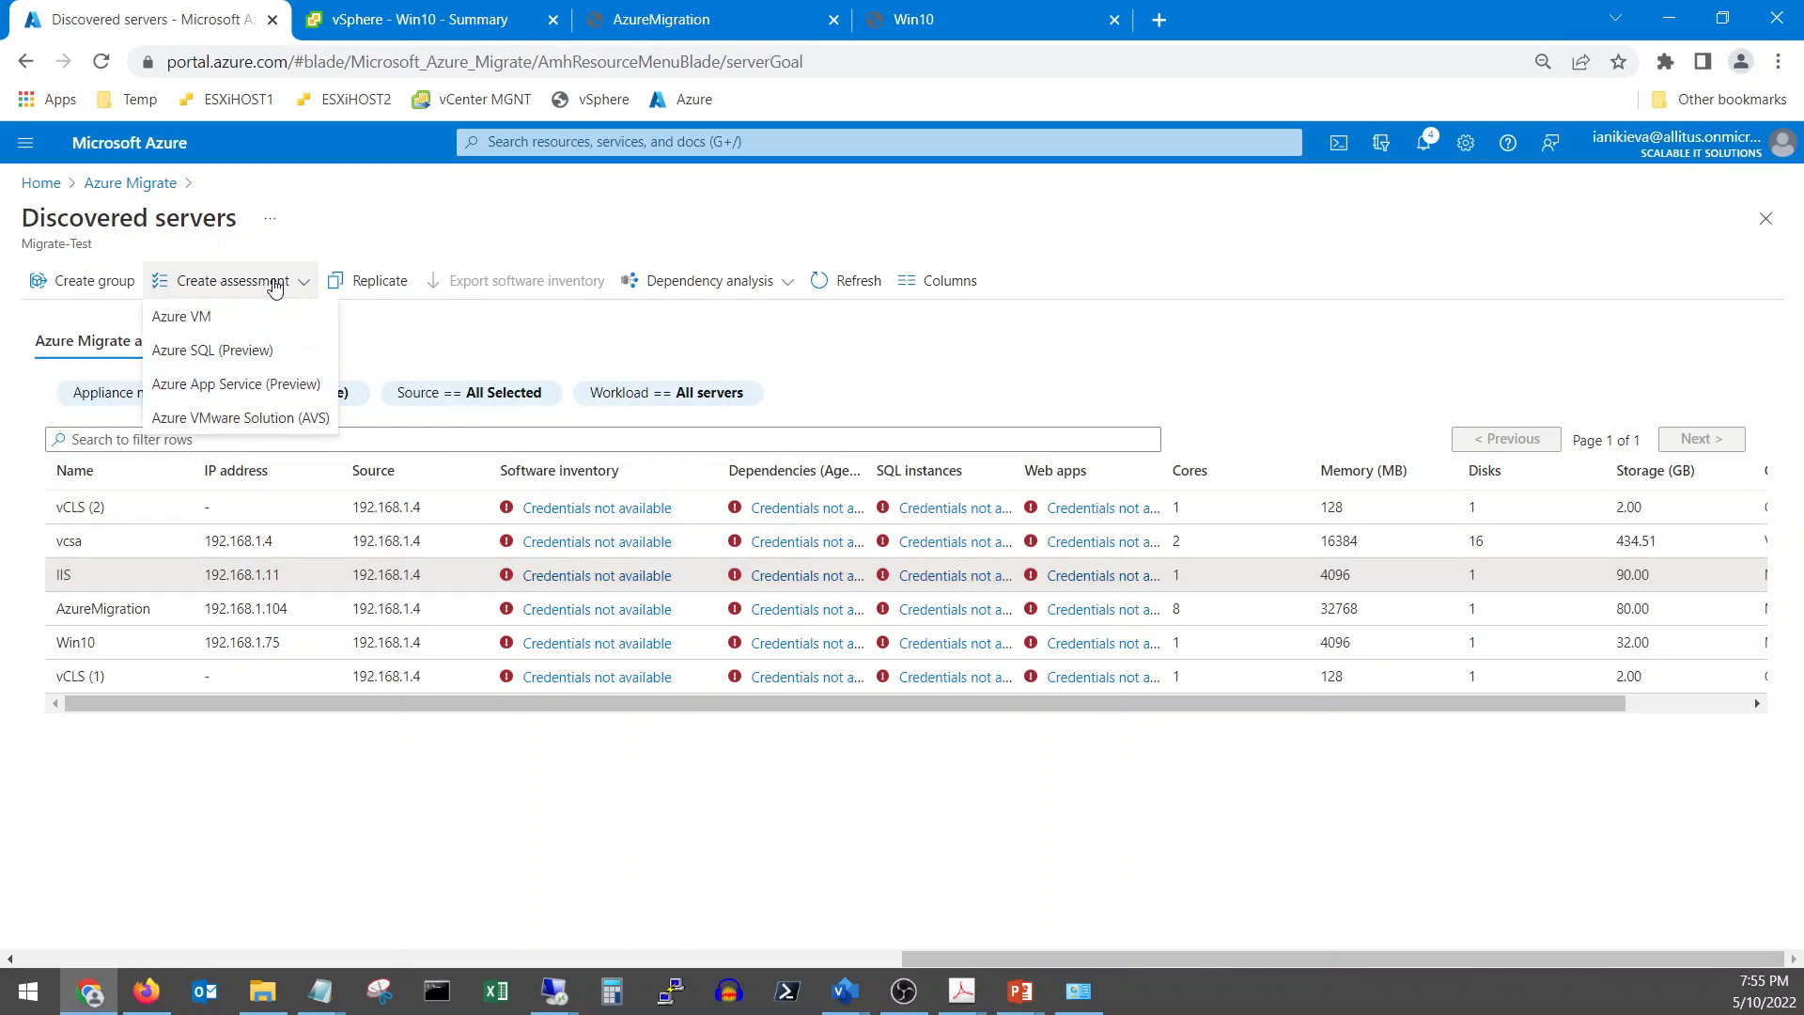
{"action": "left_click", "coordinate": [211, 319]}
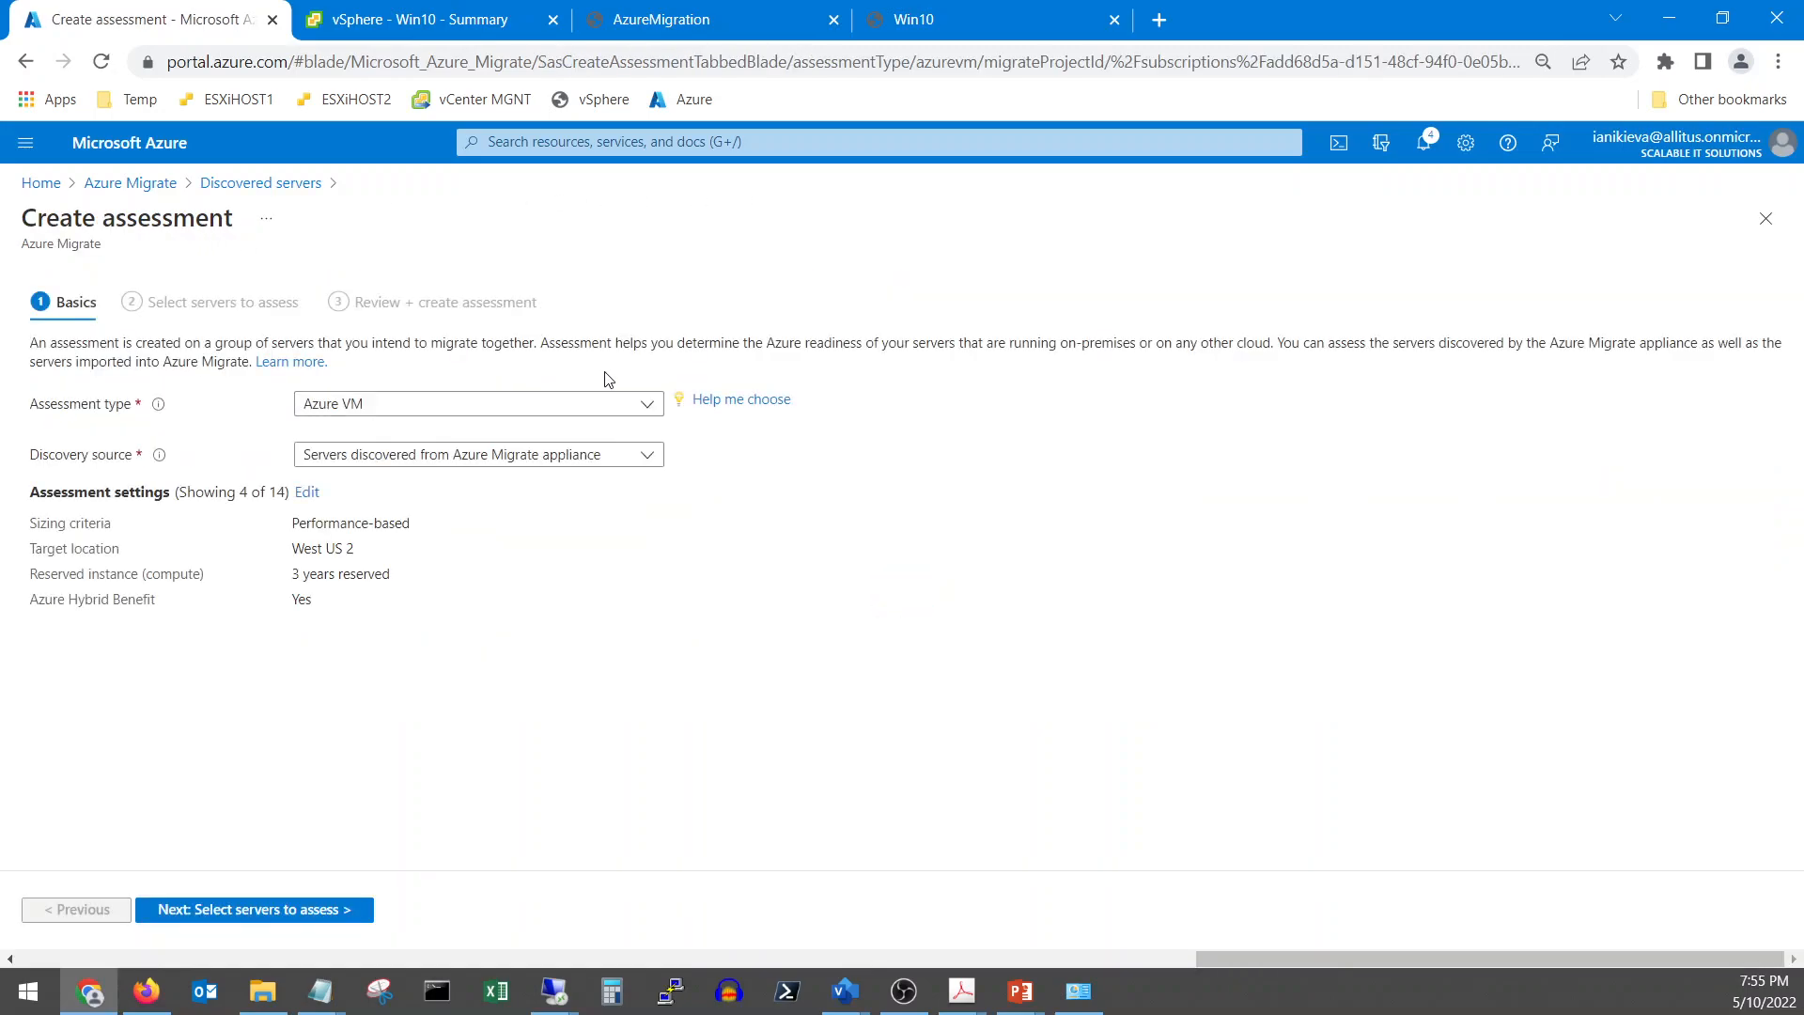
{"action": "left_click", "coordinate": [512, 461]}
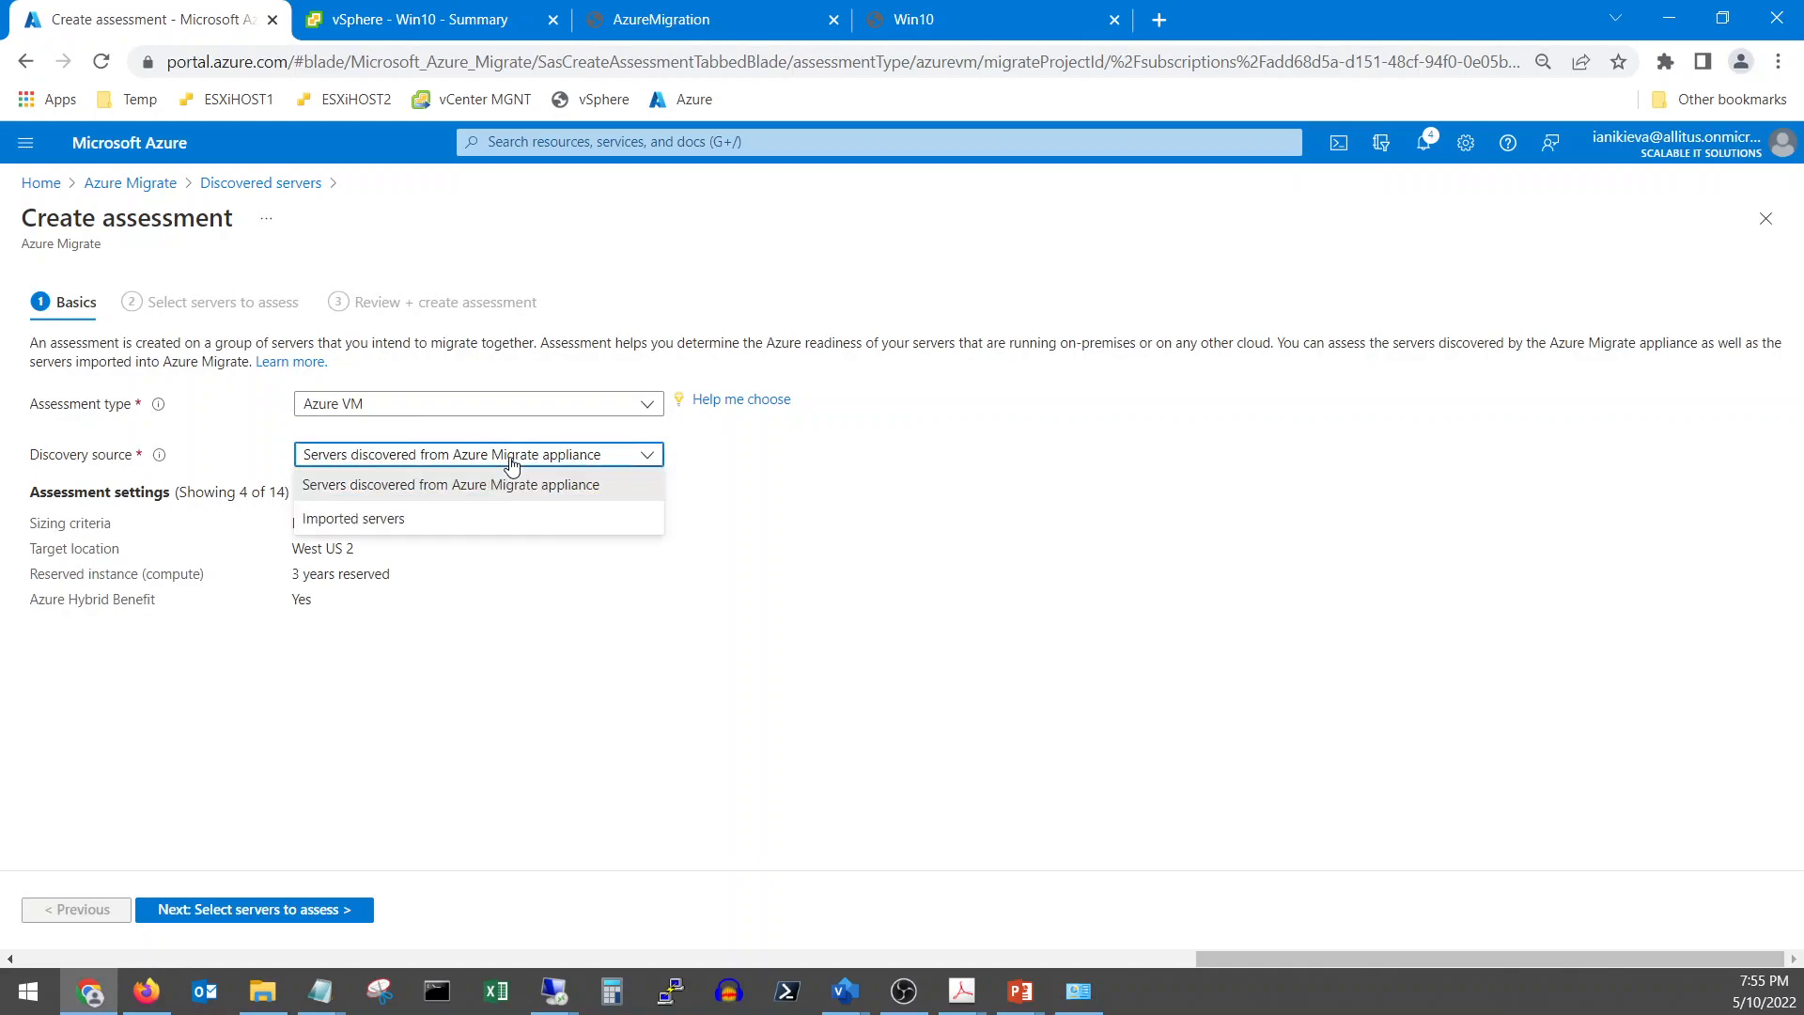
{"action": "left_click", "coordinate": [511, 458]}
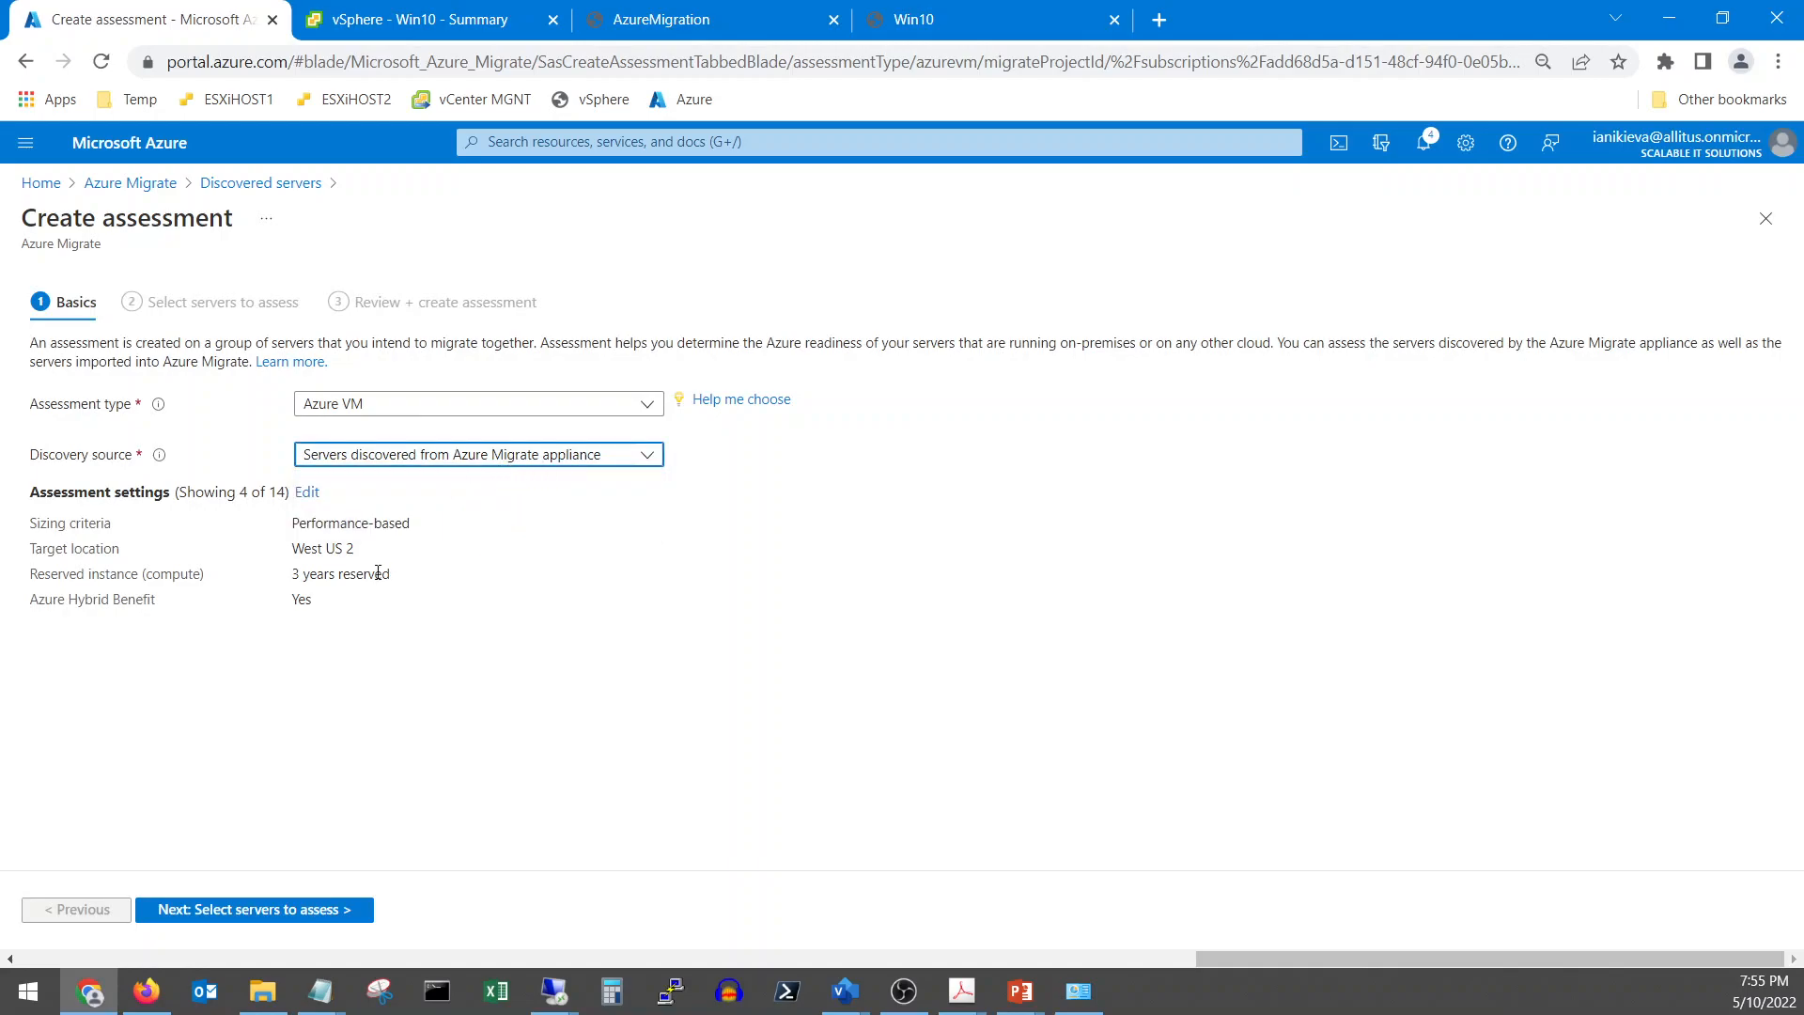
{"action": "left_click", "coordinate": [304, 496]}
{"action": "left_click", "coordinate": [658, 441]}
Choose no reserved instances, include all VM series, and set the target location to West US
{"action": "left_click", "coordinate": [691, 544]}
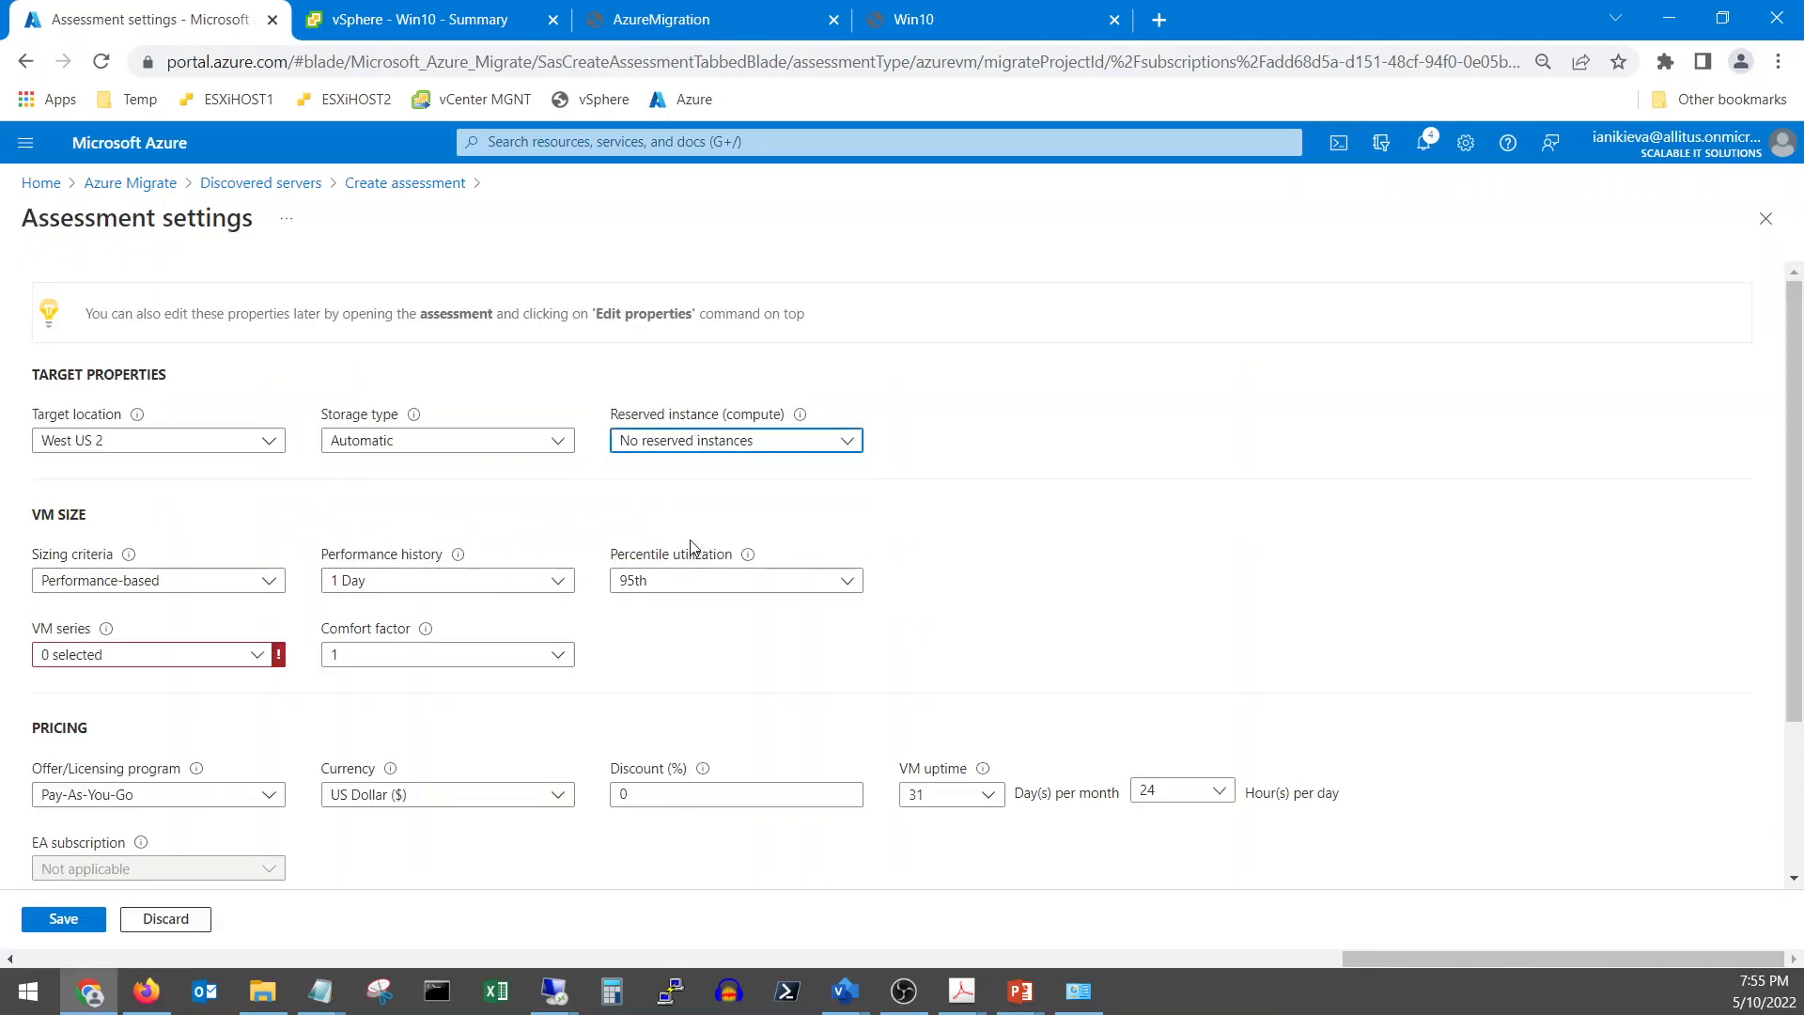
{"action": "left_click", "coordinate": [192, 656]}
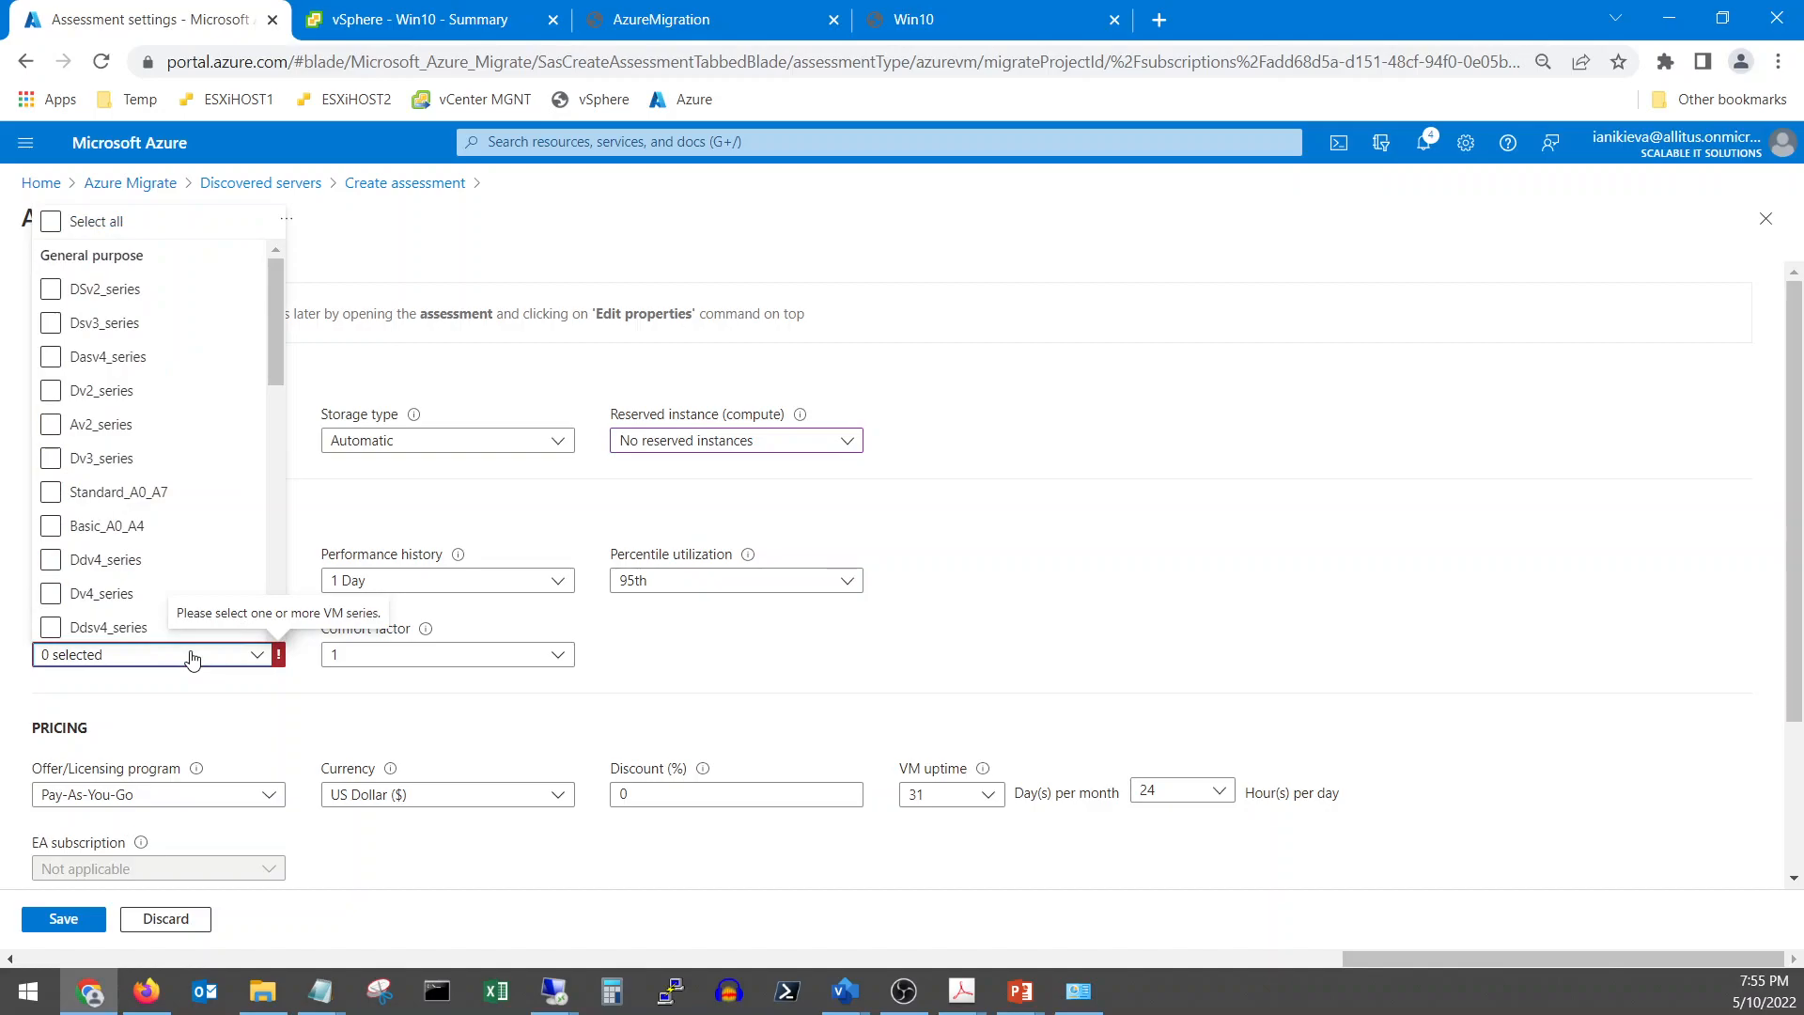
{"action": "left_click", "coordinate": [52, 224]}
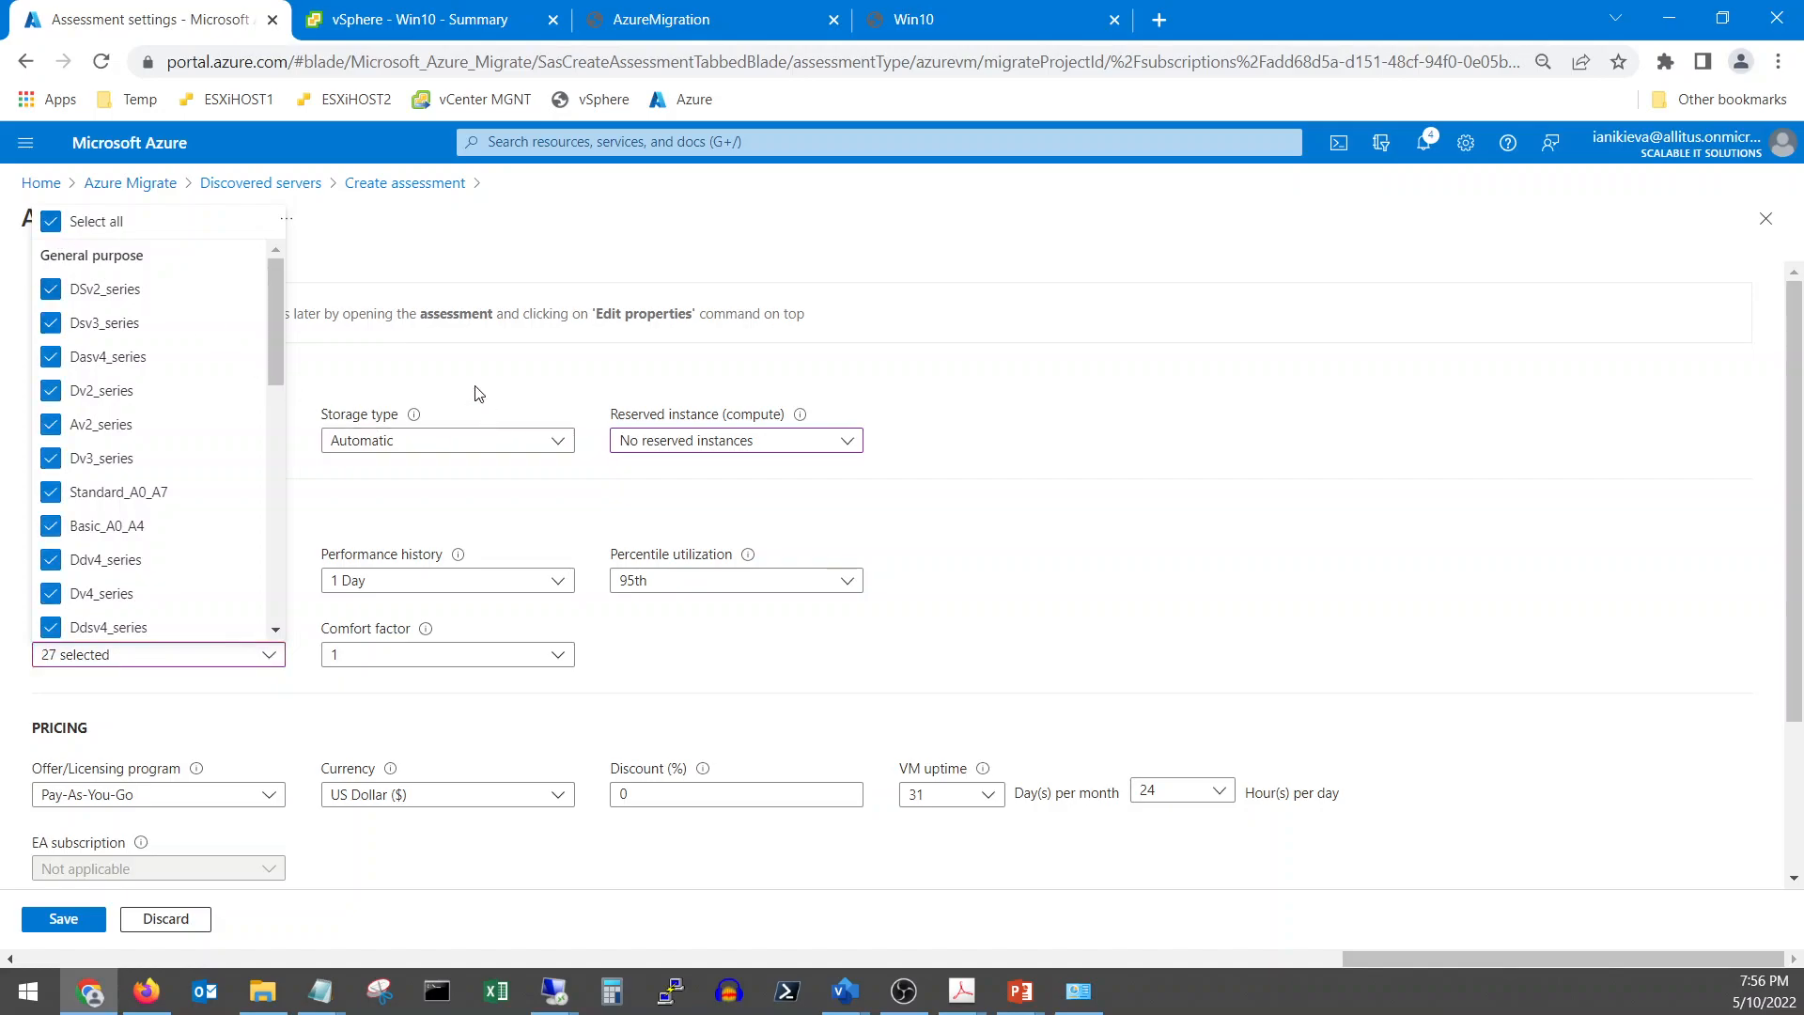
{"action": "left_click", "coordinate": [451, 371]}
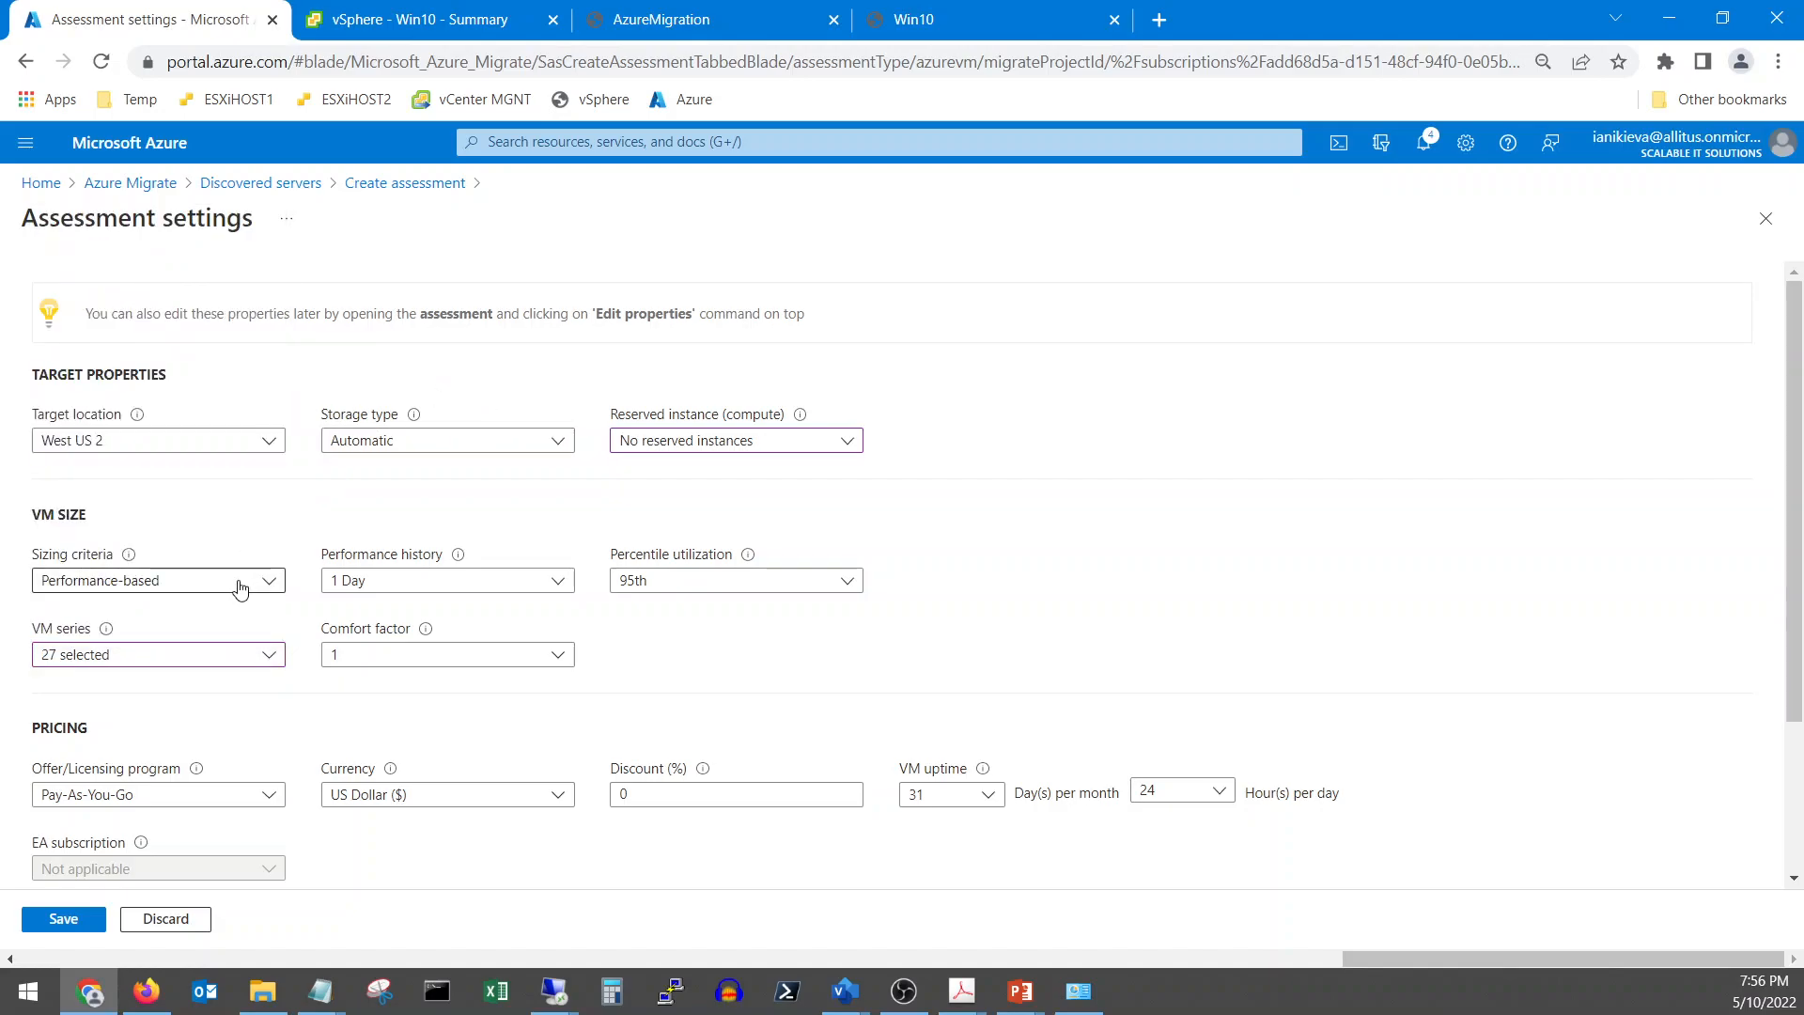
{"action": "left_click", "coordinate": [268, 444]}
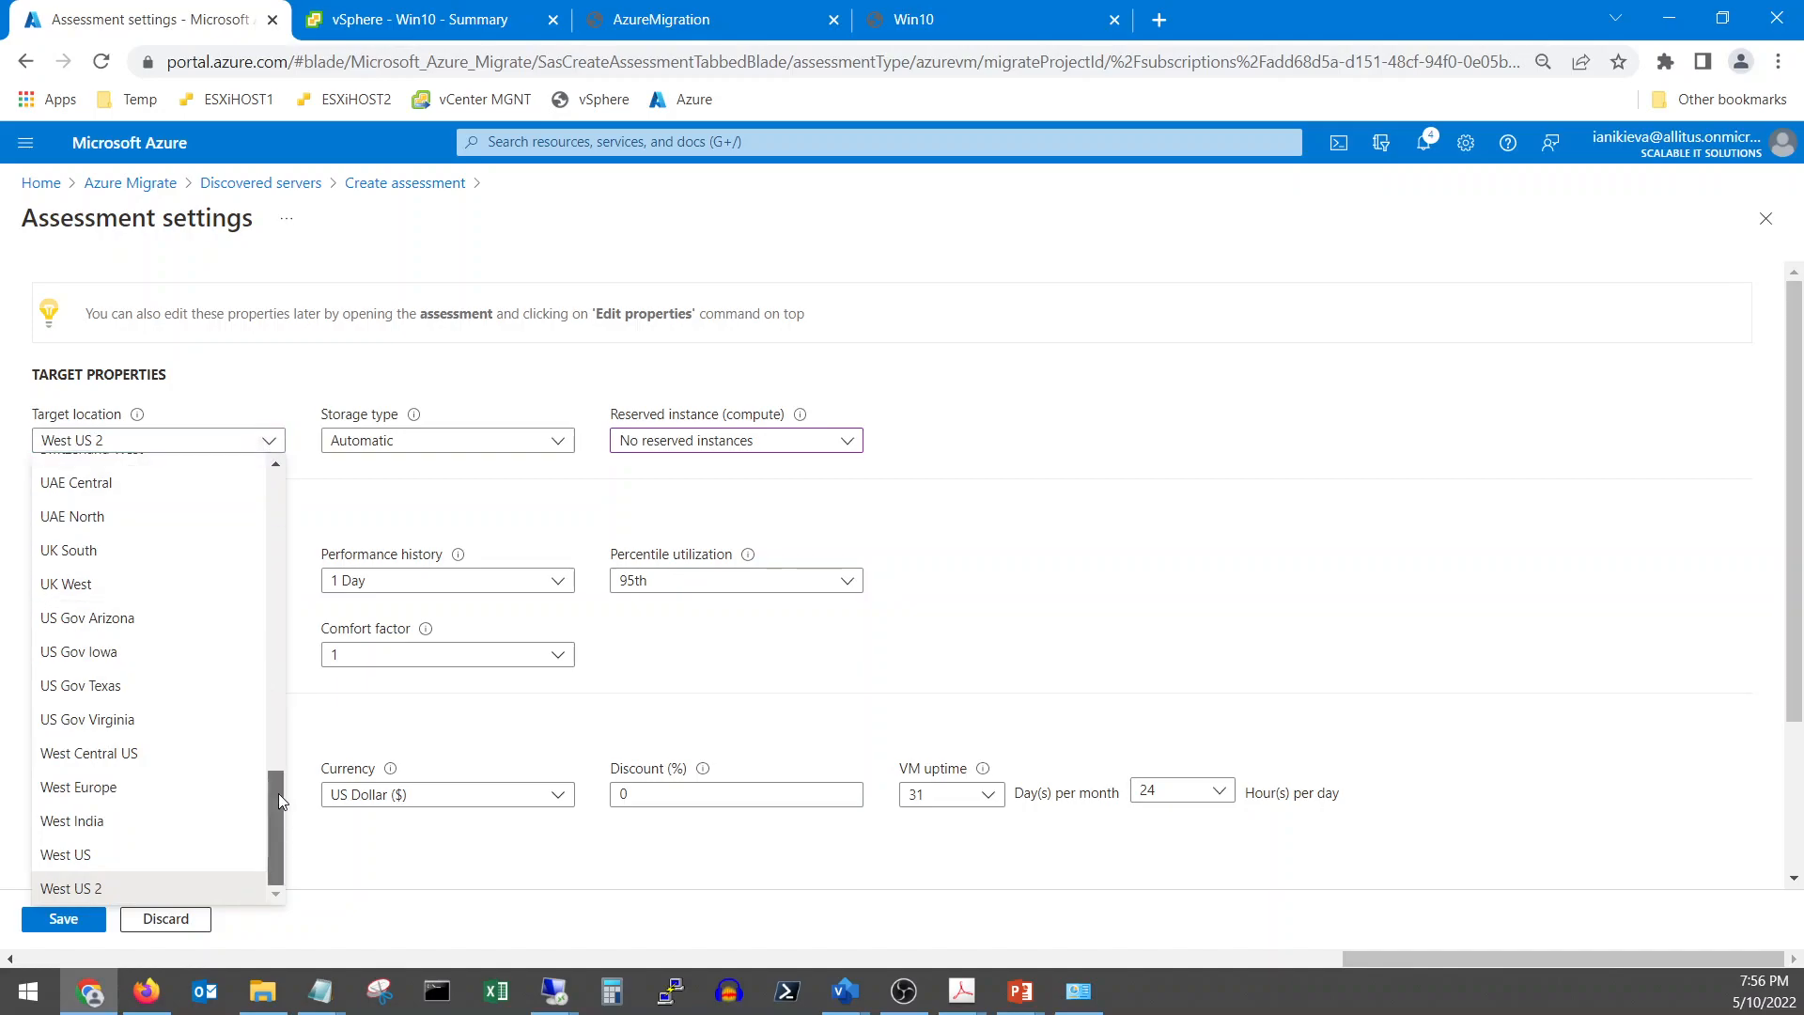
{"action": "left_click_drag", "start_coordinate": [273, 829], "coordinate": [346, 862]}
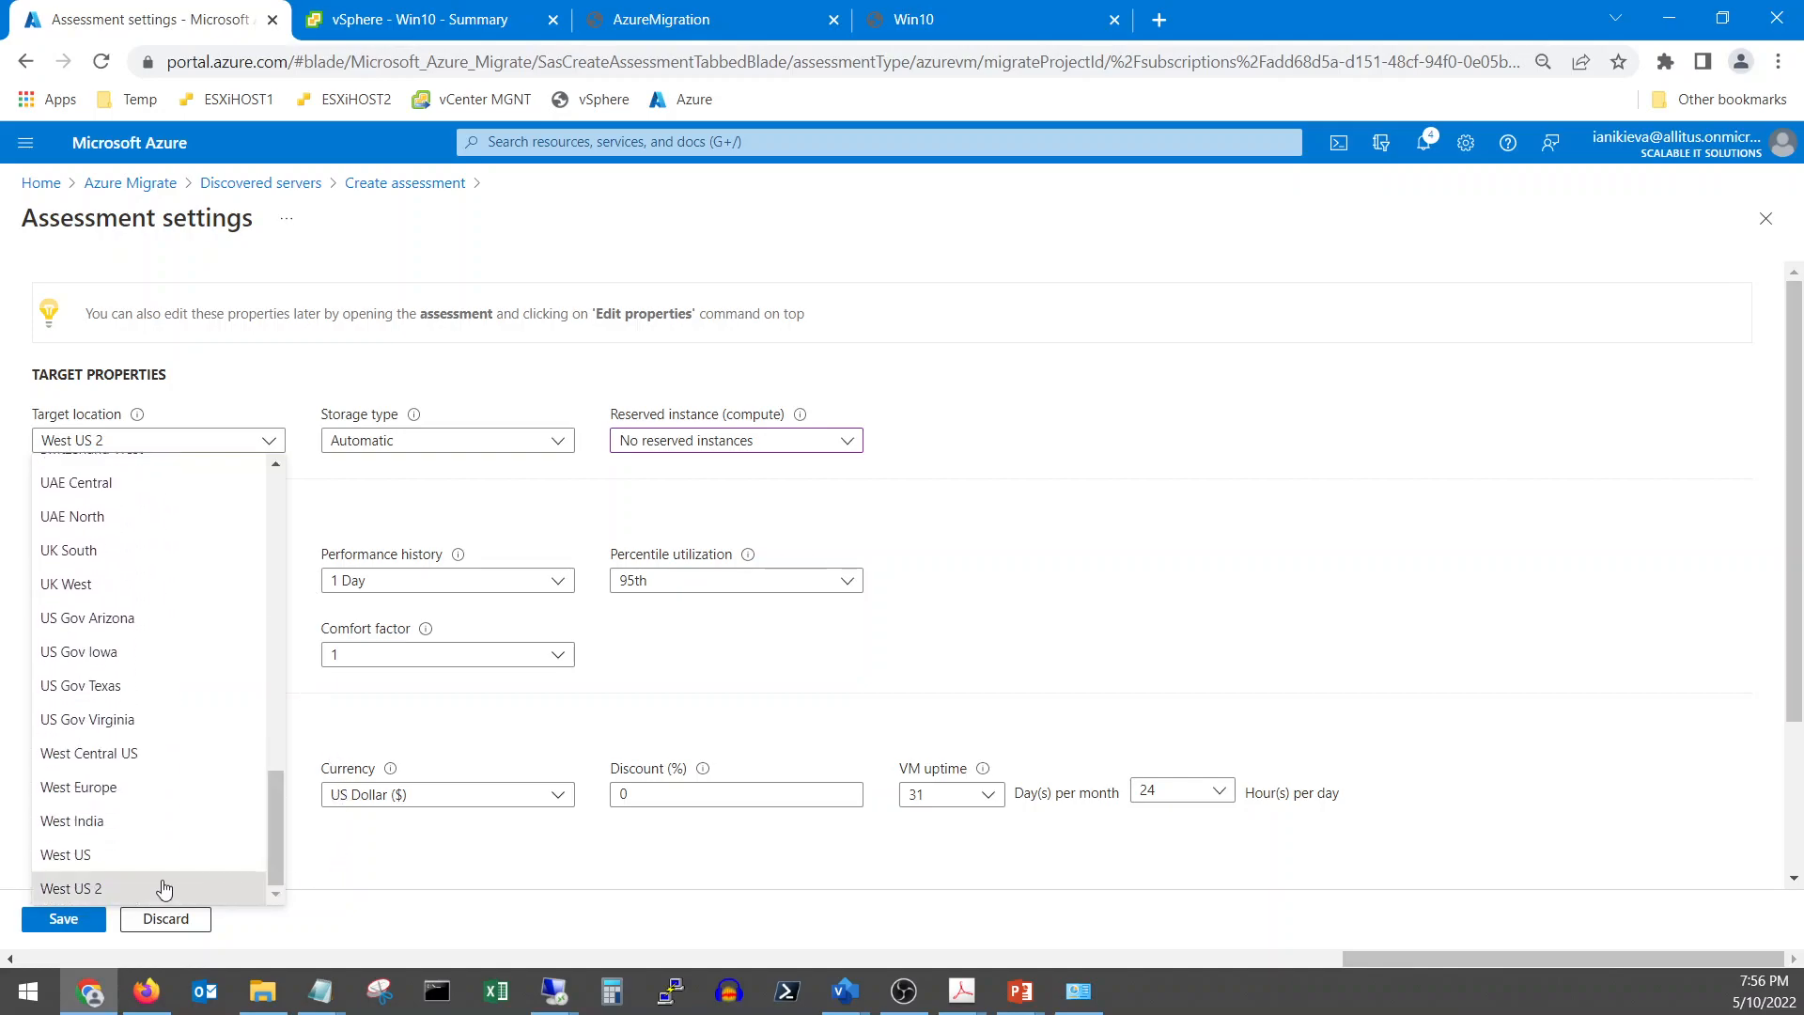
{"action": "left_click", "coordinate": [109, 866]}
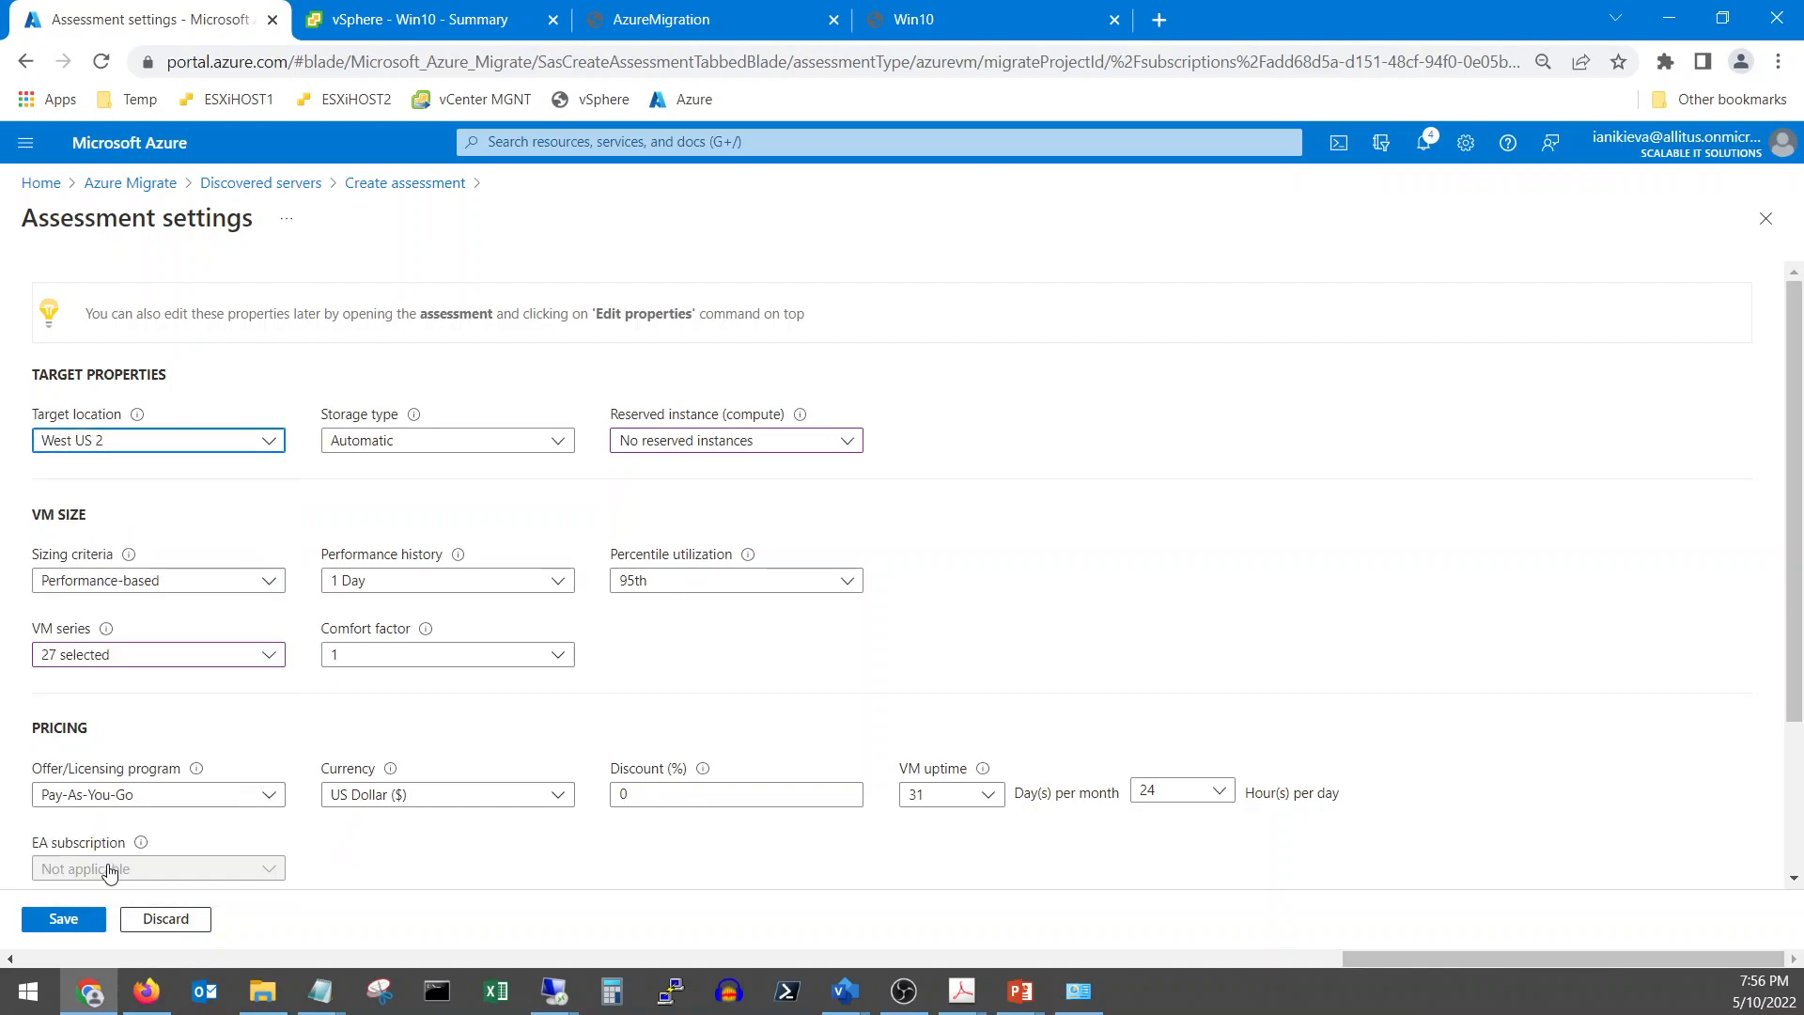
Reapply no reserved instances and all 29 VM series, keep Hybrid Benefit at Yes, and save
{"action": "left_click", "coordinate": [226, 660]}
{"action": "left_click", "coordinate": [51, 220]}
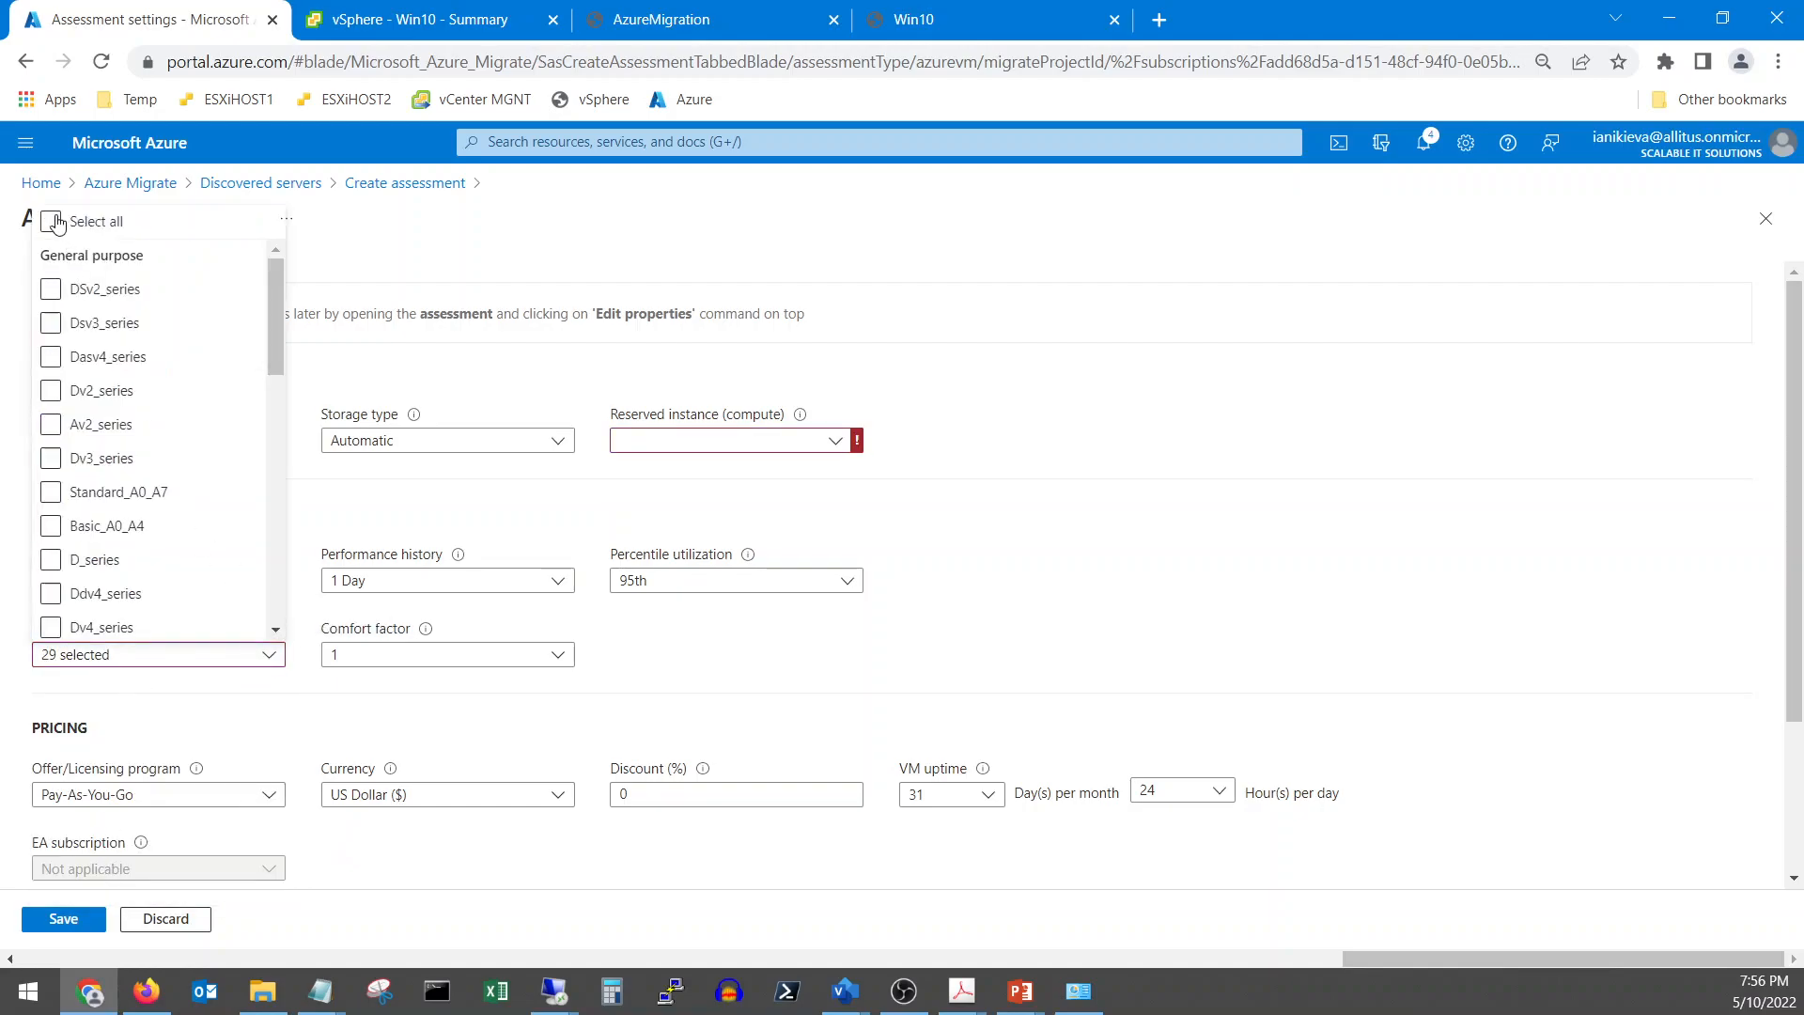
{"action": "left_click", "coordinate": [427, 519]}
{"action": "left_click", "coordinate": [720, 442]}
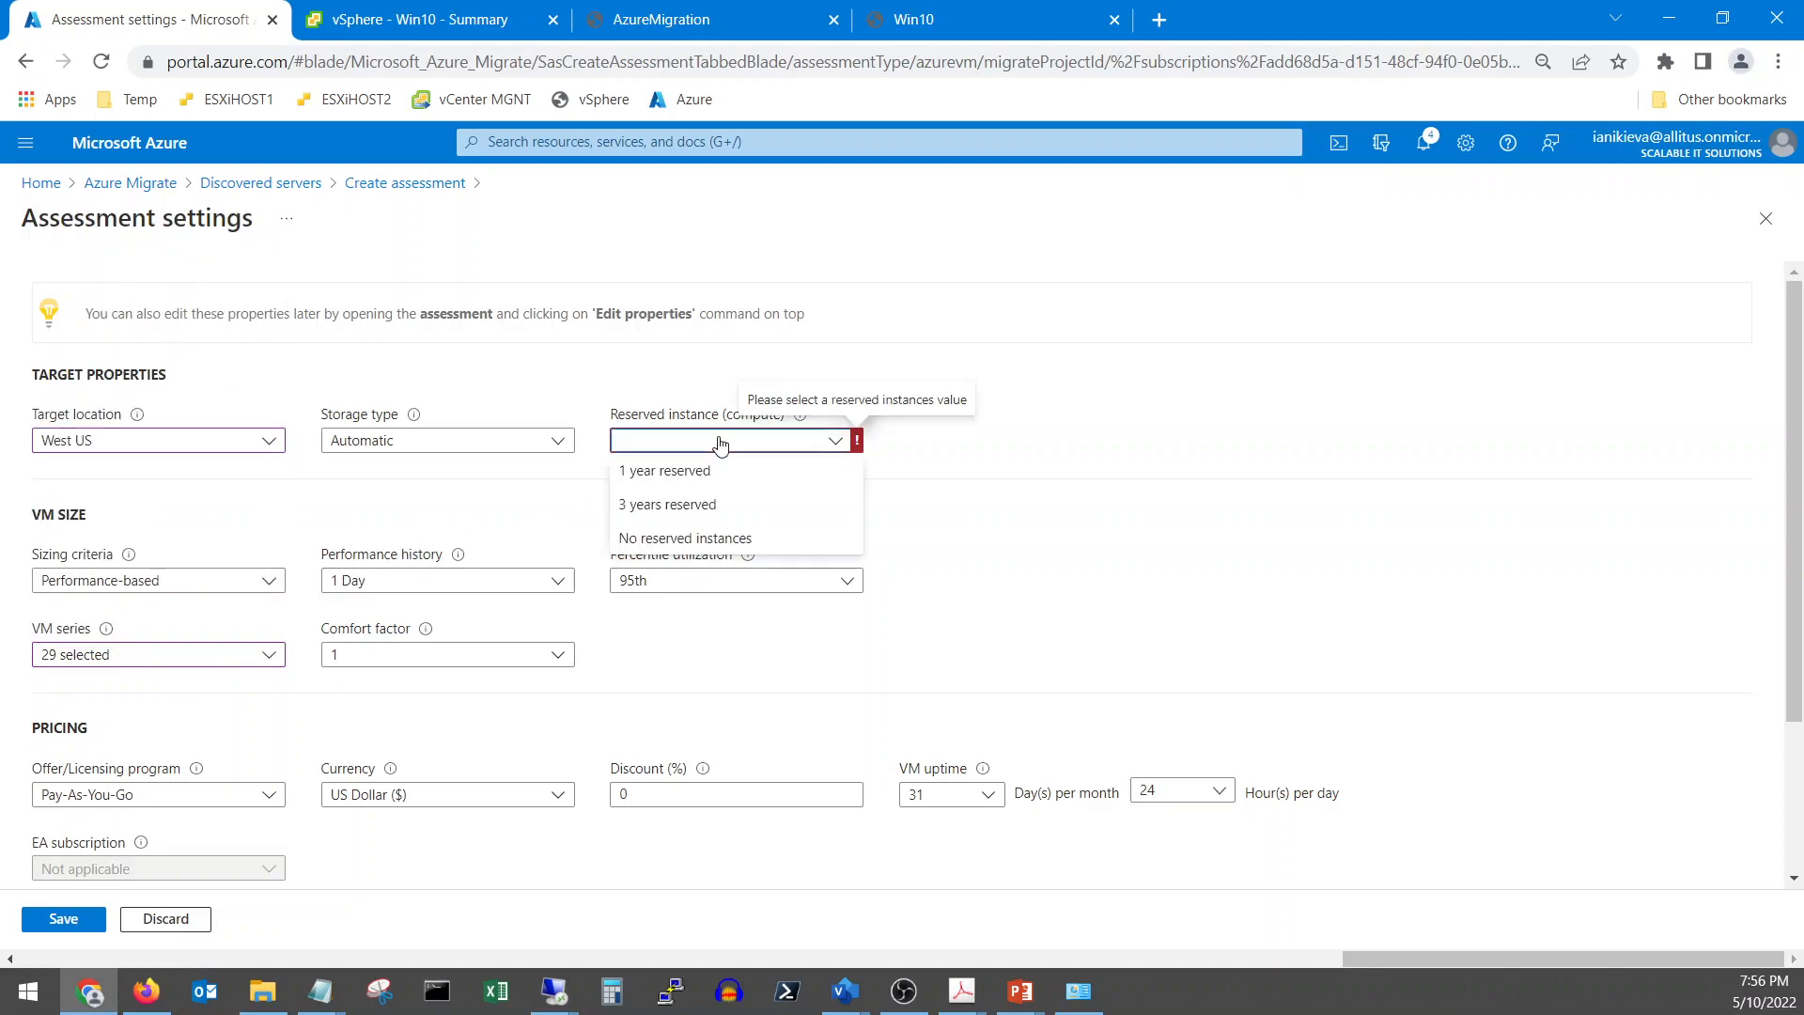
{"action": "left_click", "coordinate": [696, 538]}
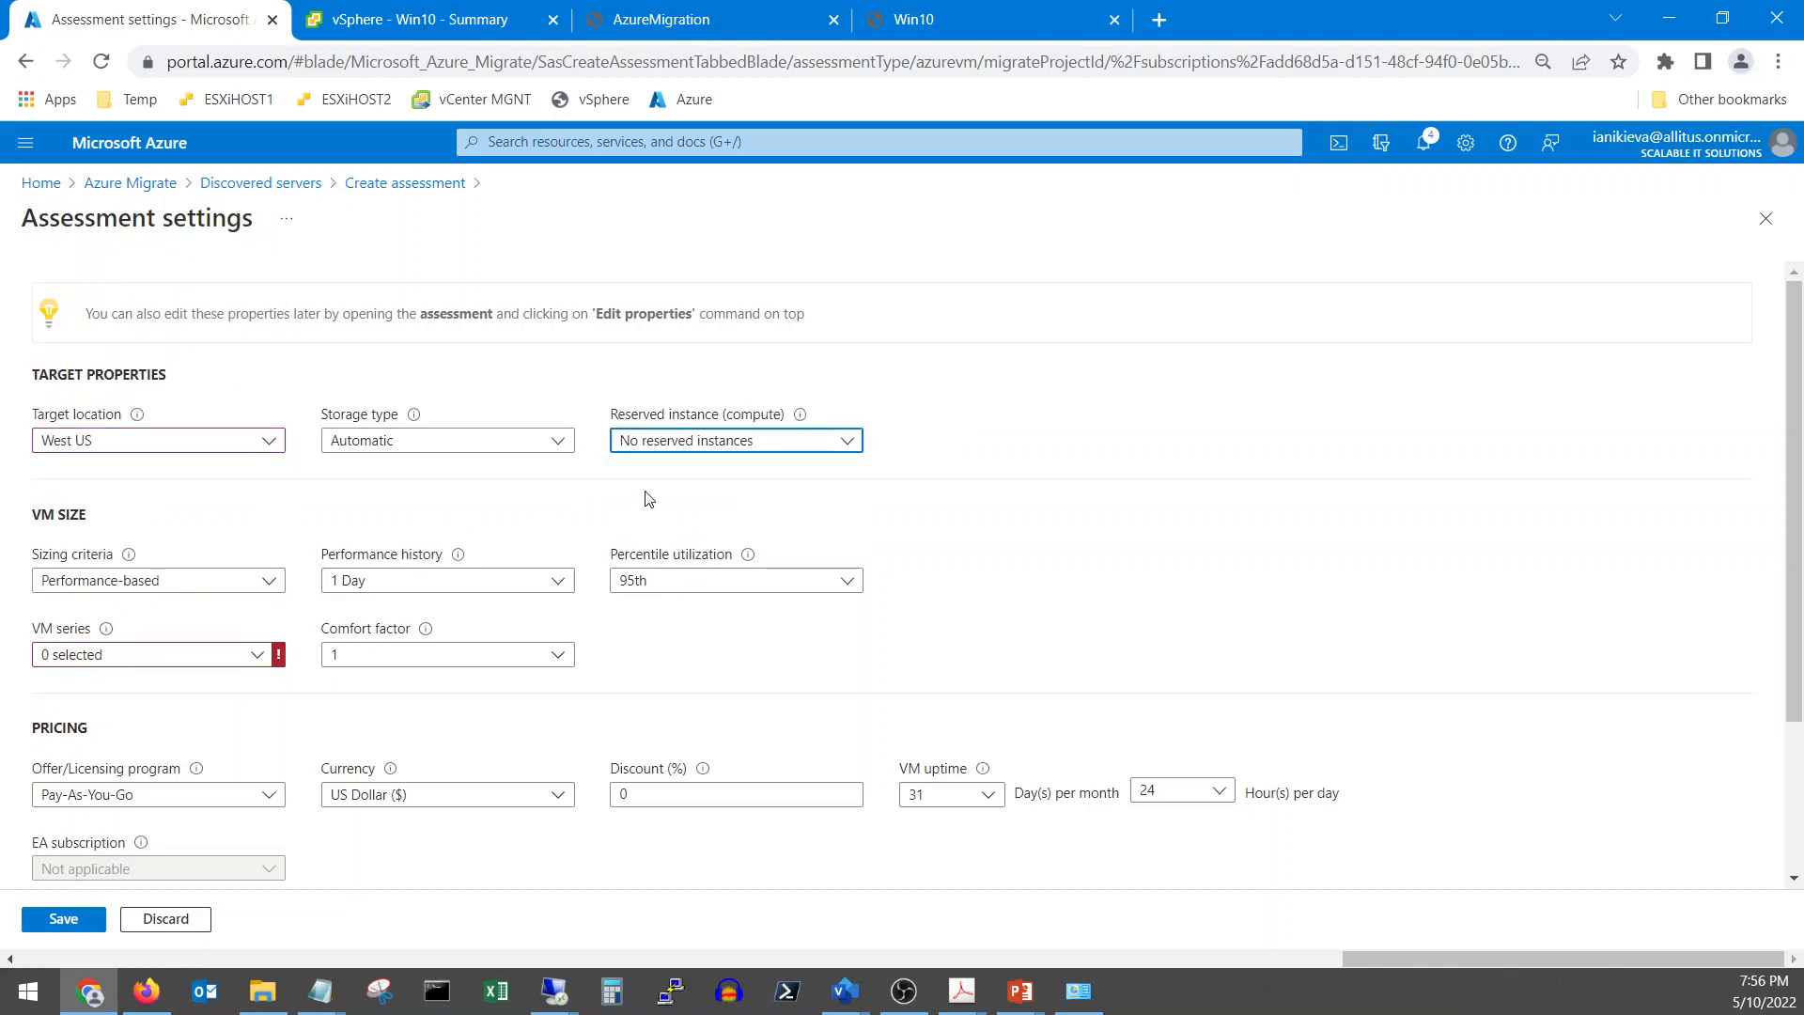
{"action": "left_click", "coordinate": [253, 657]}
{"action": "left_click", "coordinate": [51, 222]}
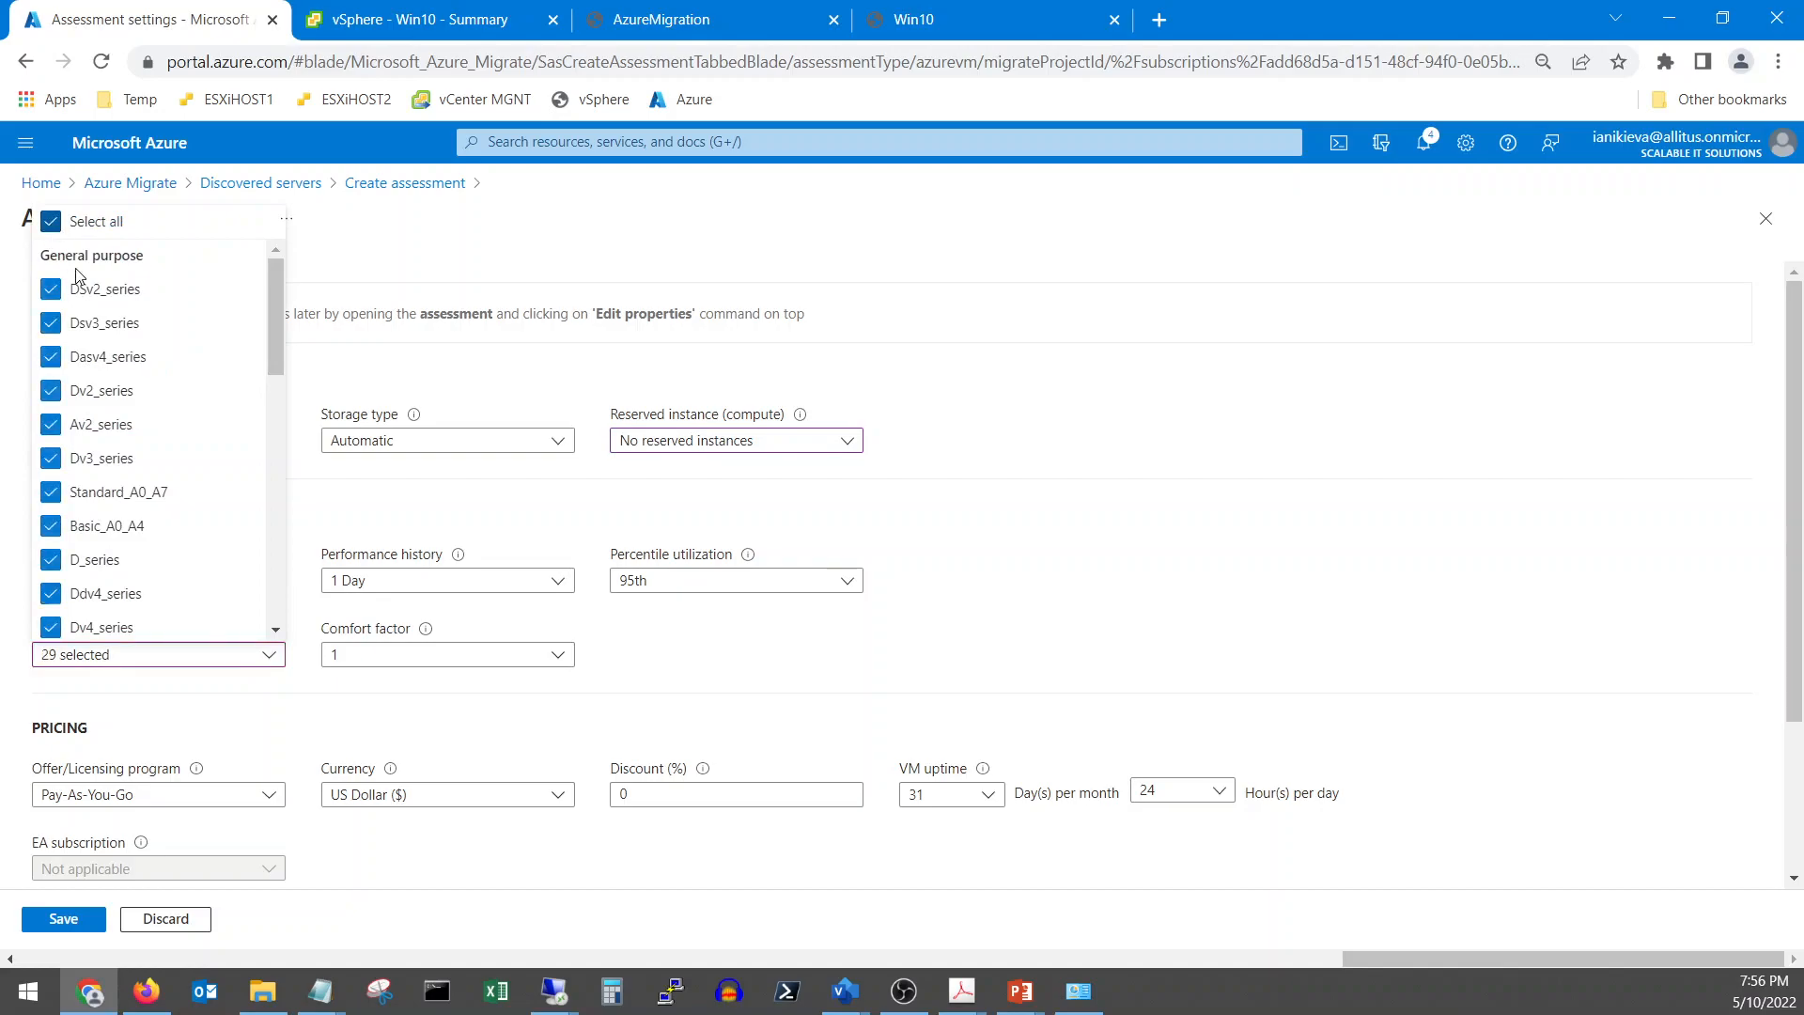
{"action": "left_click", "coordinate": [395, 512]}
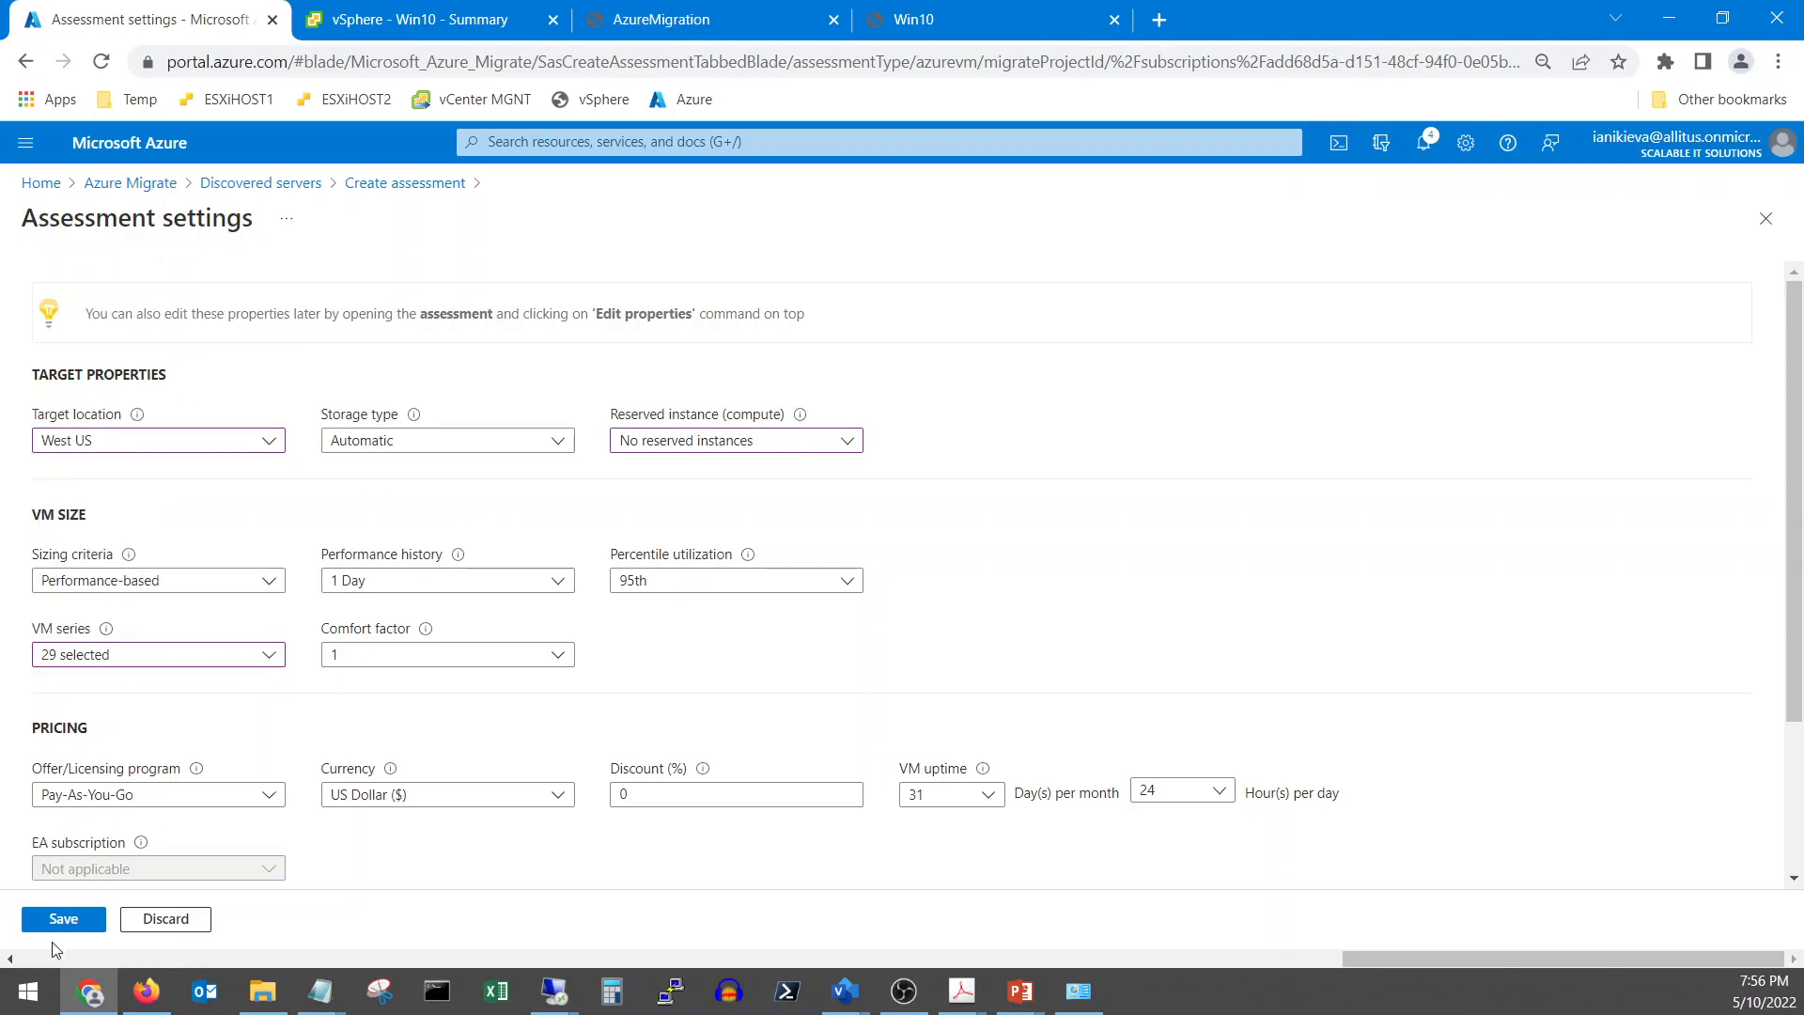
{"action": "scroll", "coordinate": [330, 834], "scroll_direction": "down", "scroll_amount": 3}
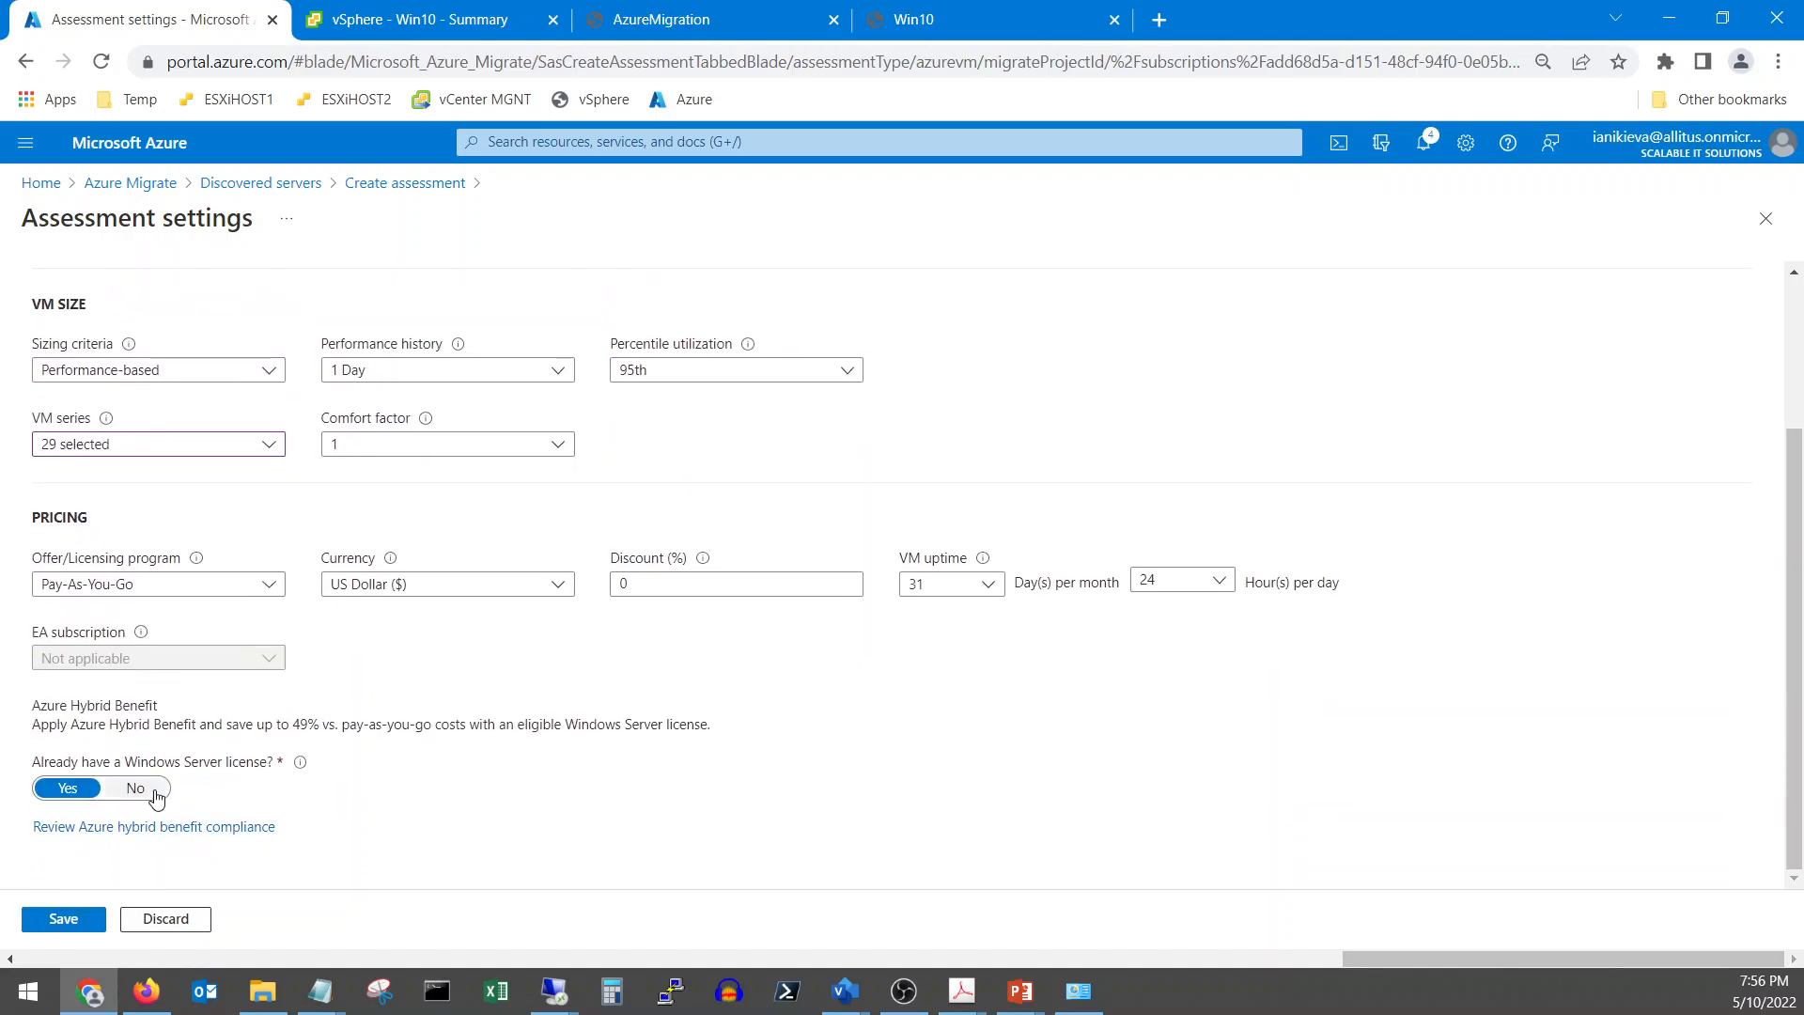
{"action": "left_click", "coordinate": [124, 793]}
{"action": "left_click", "coordinate": [70, 792]}
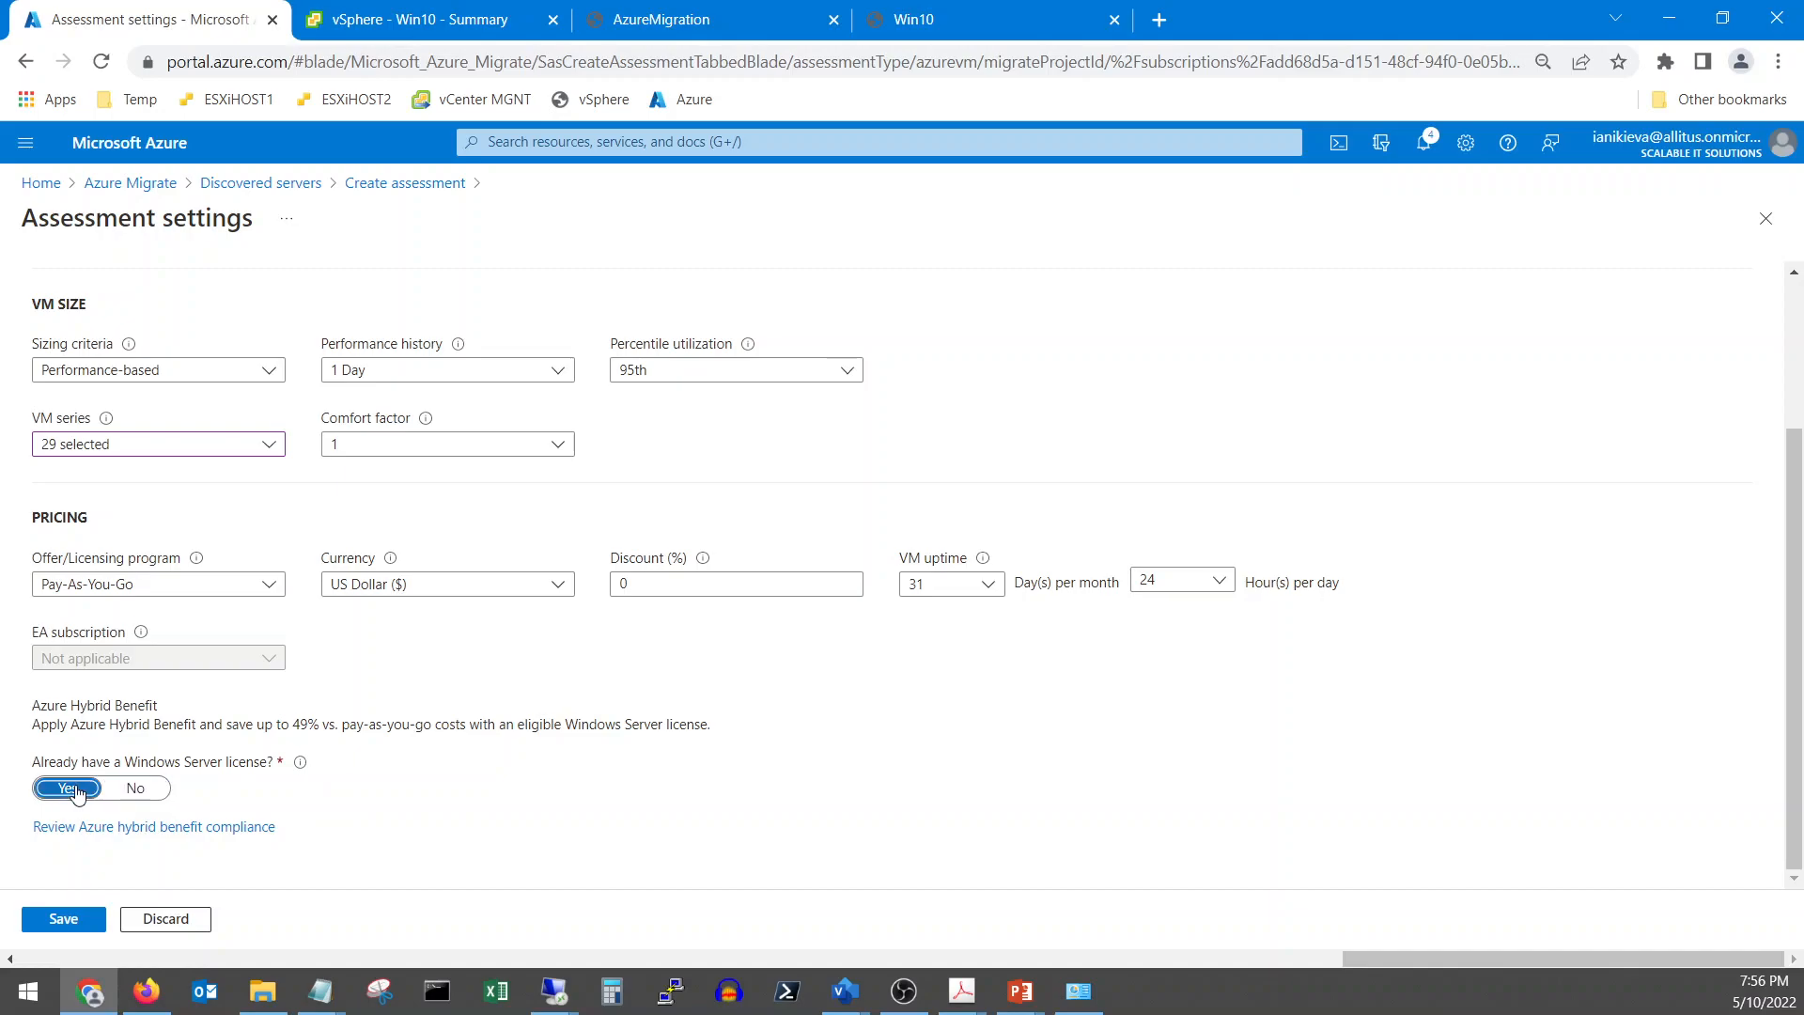
{"action": "left_click", "coordinate": [72, 931]}
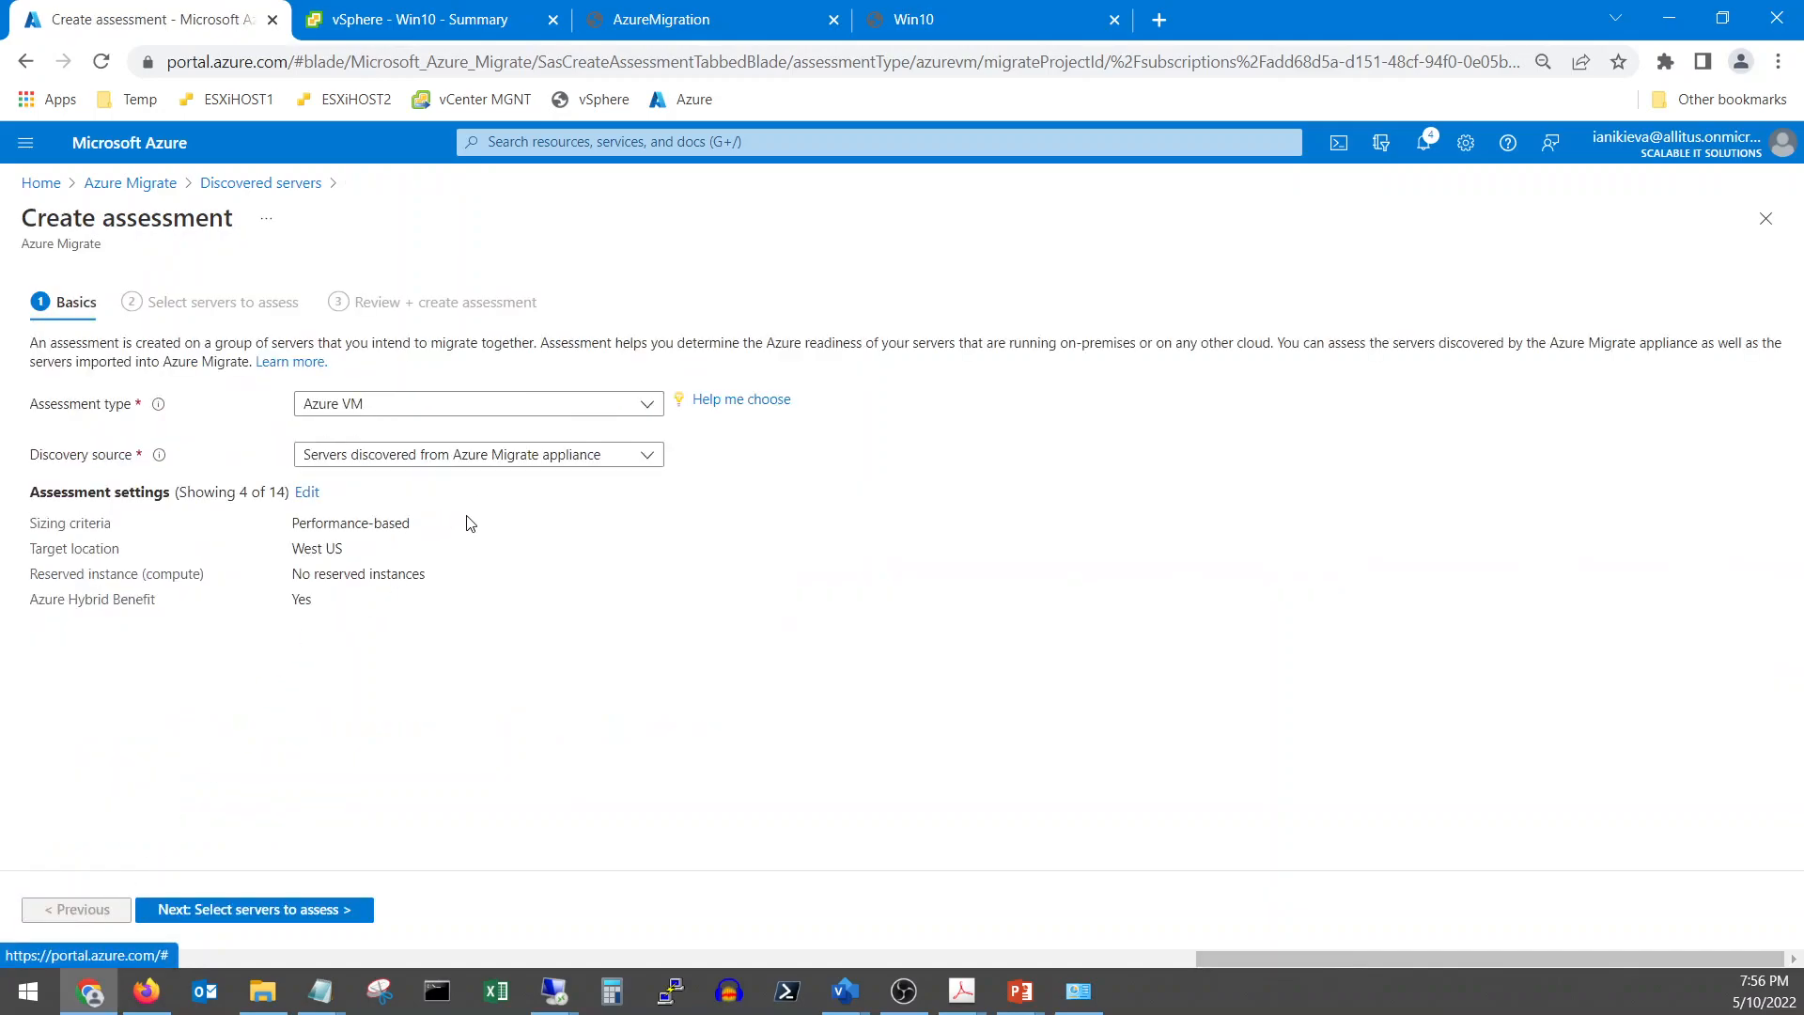
Name the assessment IIS-Assessment and start a new group named IIS-Group
{"action": "left_click", "coordinate": [197, 923]}
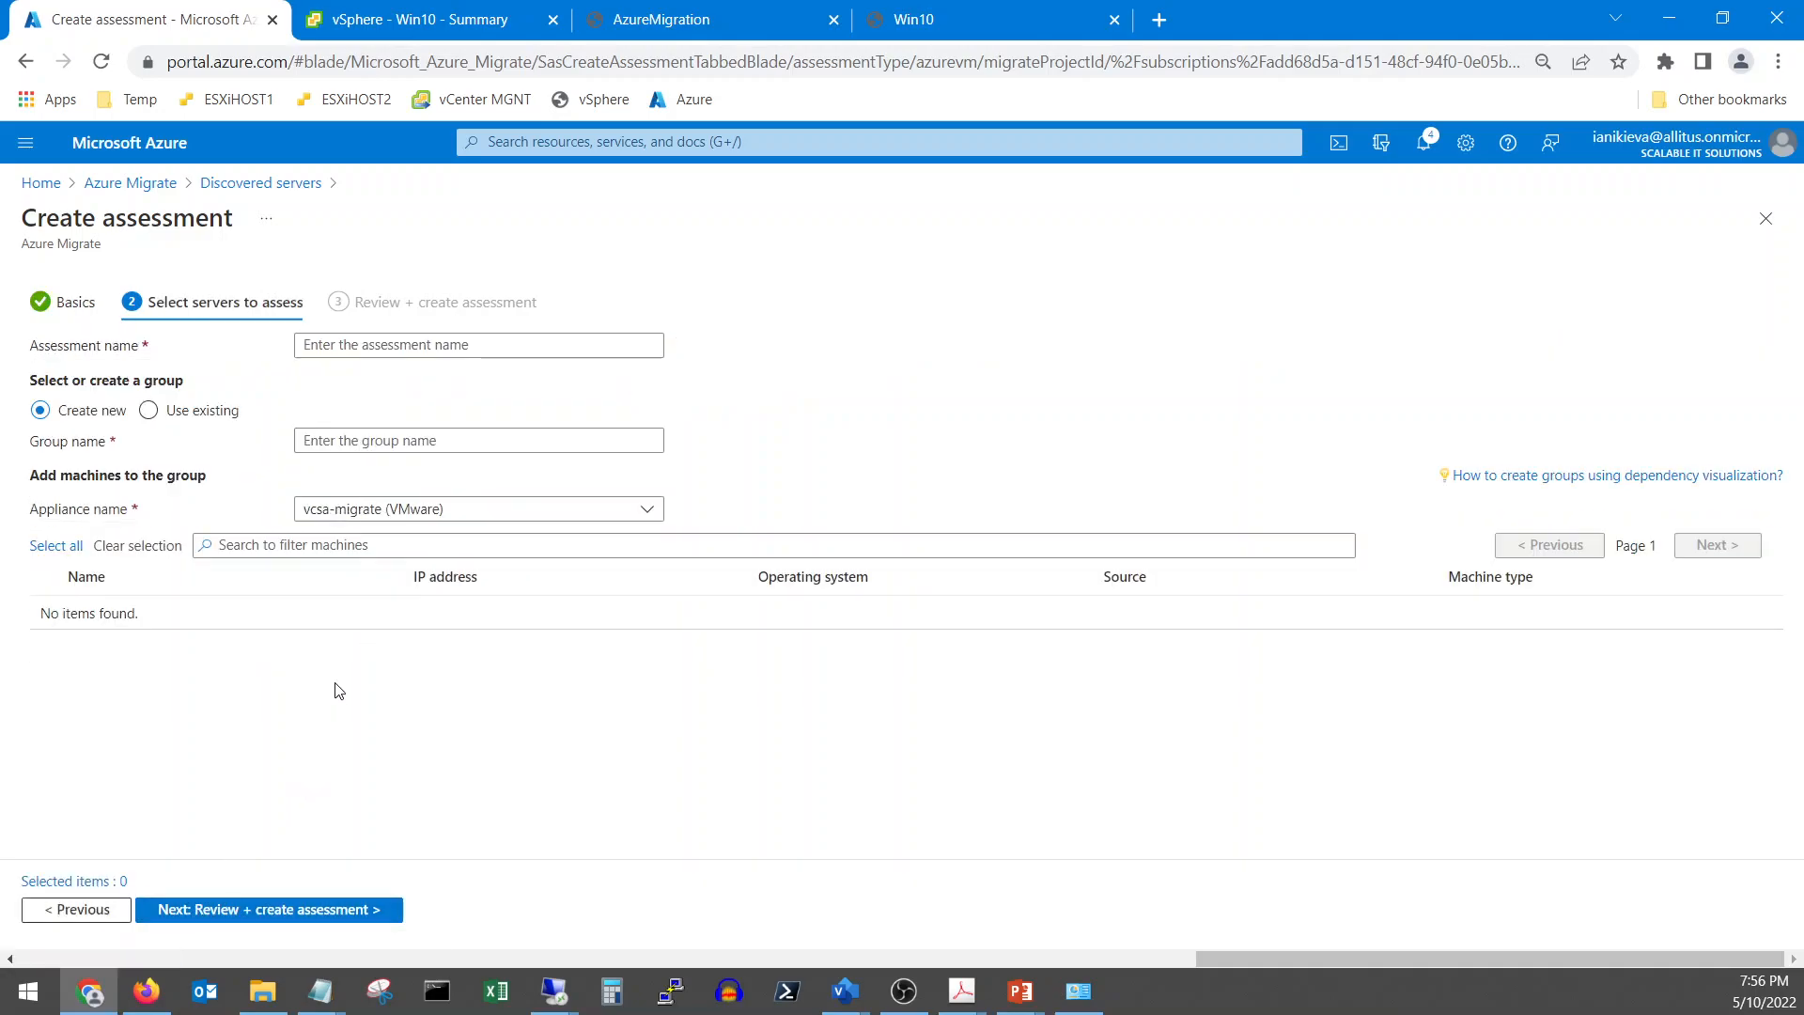
{"action": "left_click", "coordinate": [394, 344]}
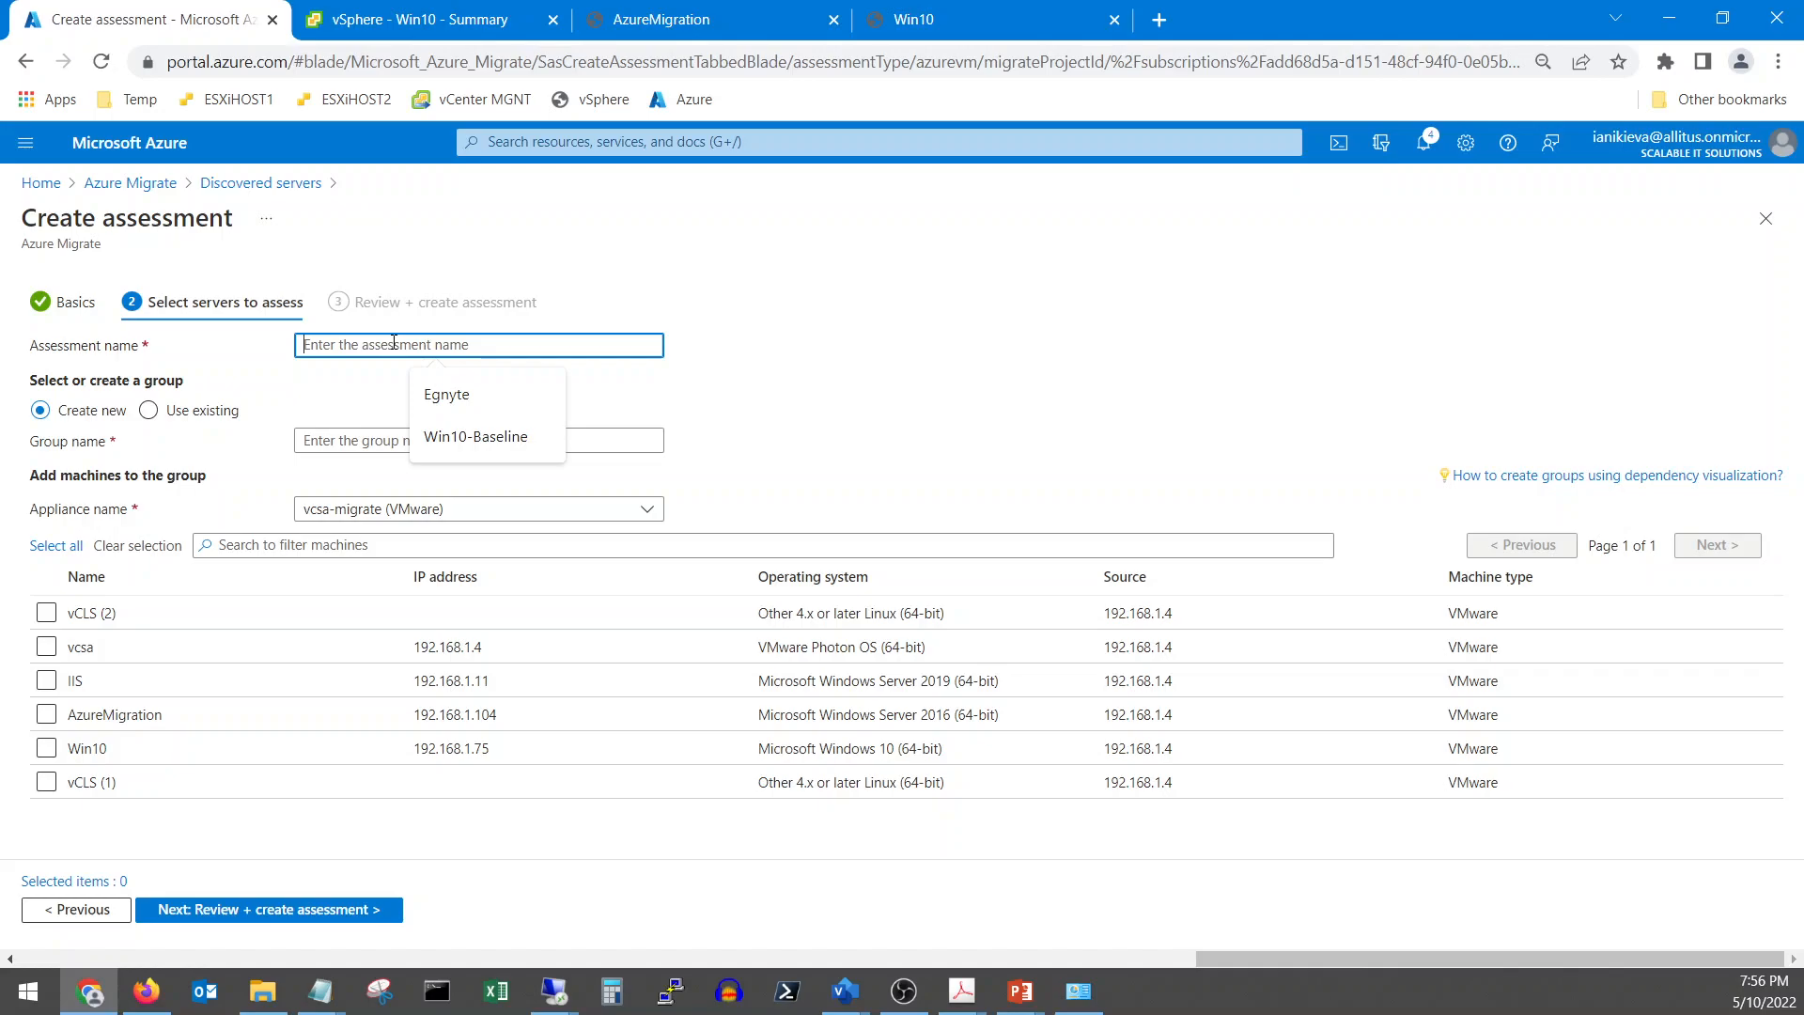
{"action": "type", "text": "IIS"}
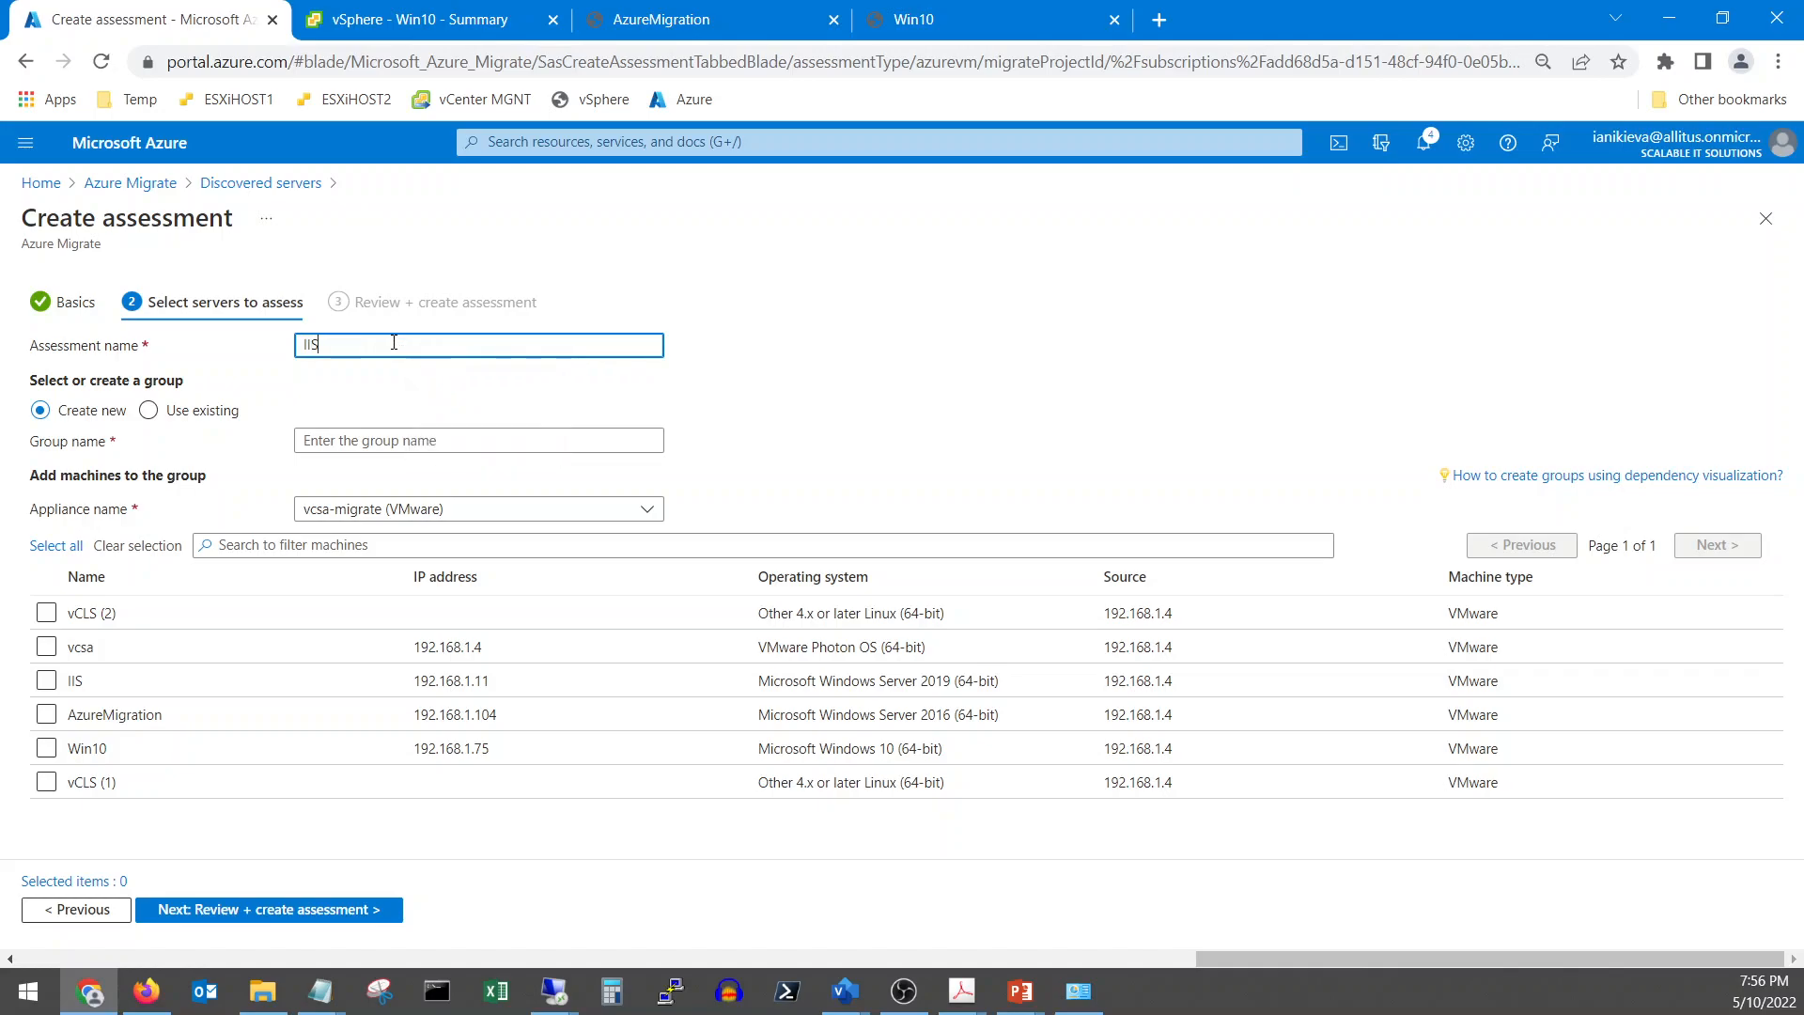
{"action": "type", "text": "-Assessment"}
{"action": "left_click", "coordinate": [408, 441]}
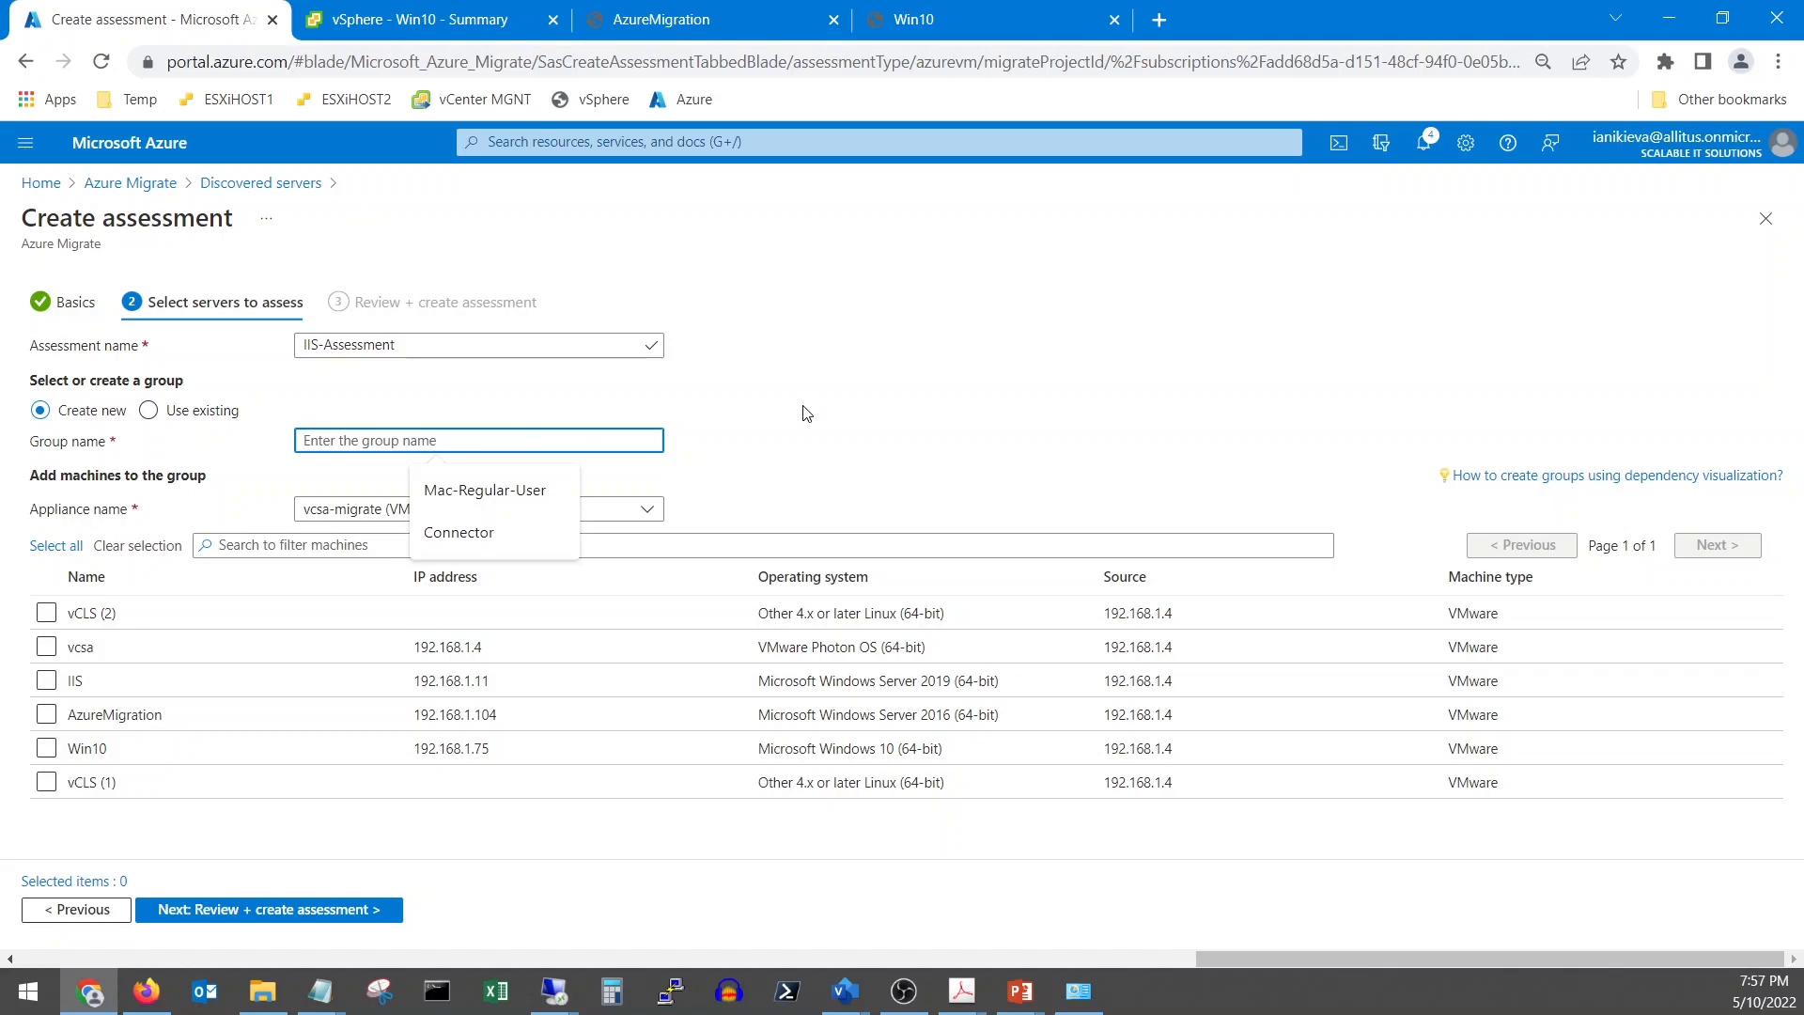
{"action": "type", "text": "IIS-Group"}
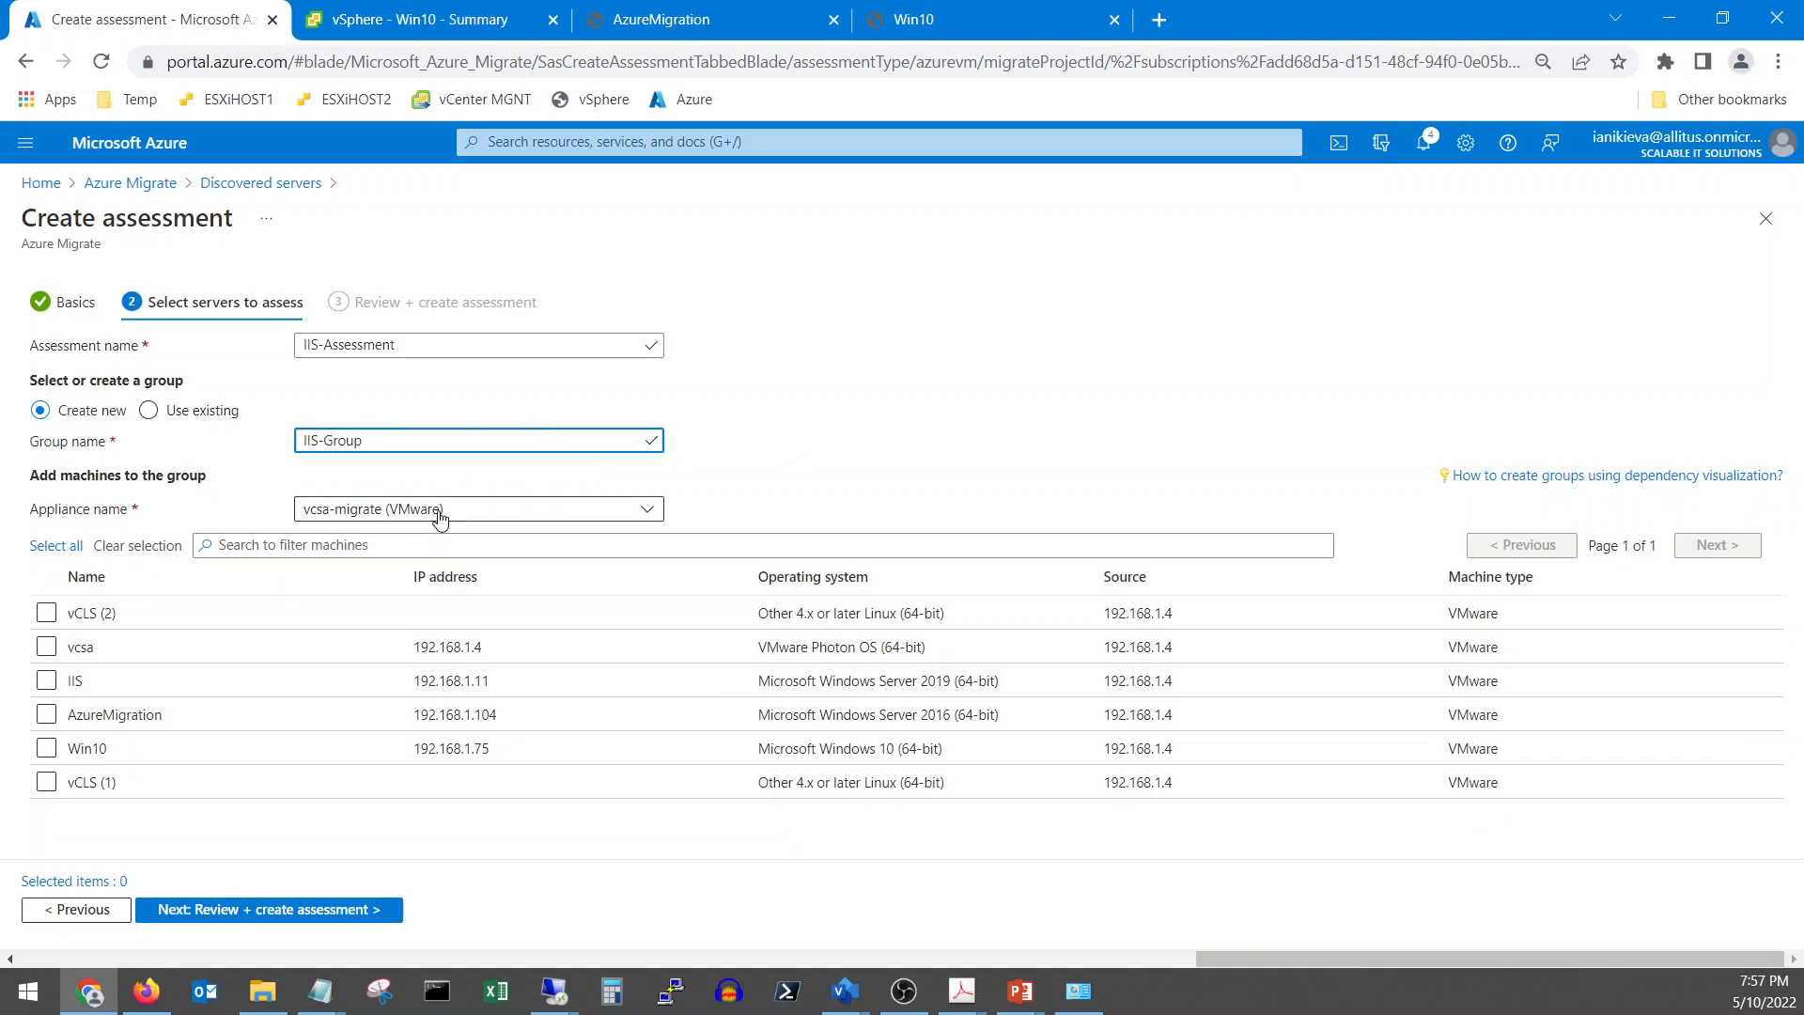
Add the IIS server to the group, review, and create the assessment
{"action": "left_click", "coordinate": [46, 680]}
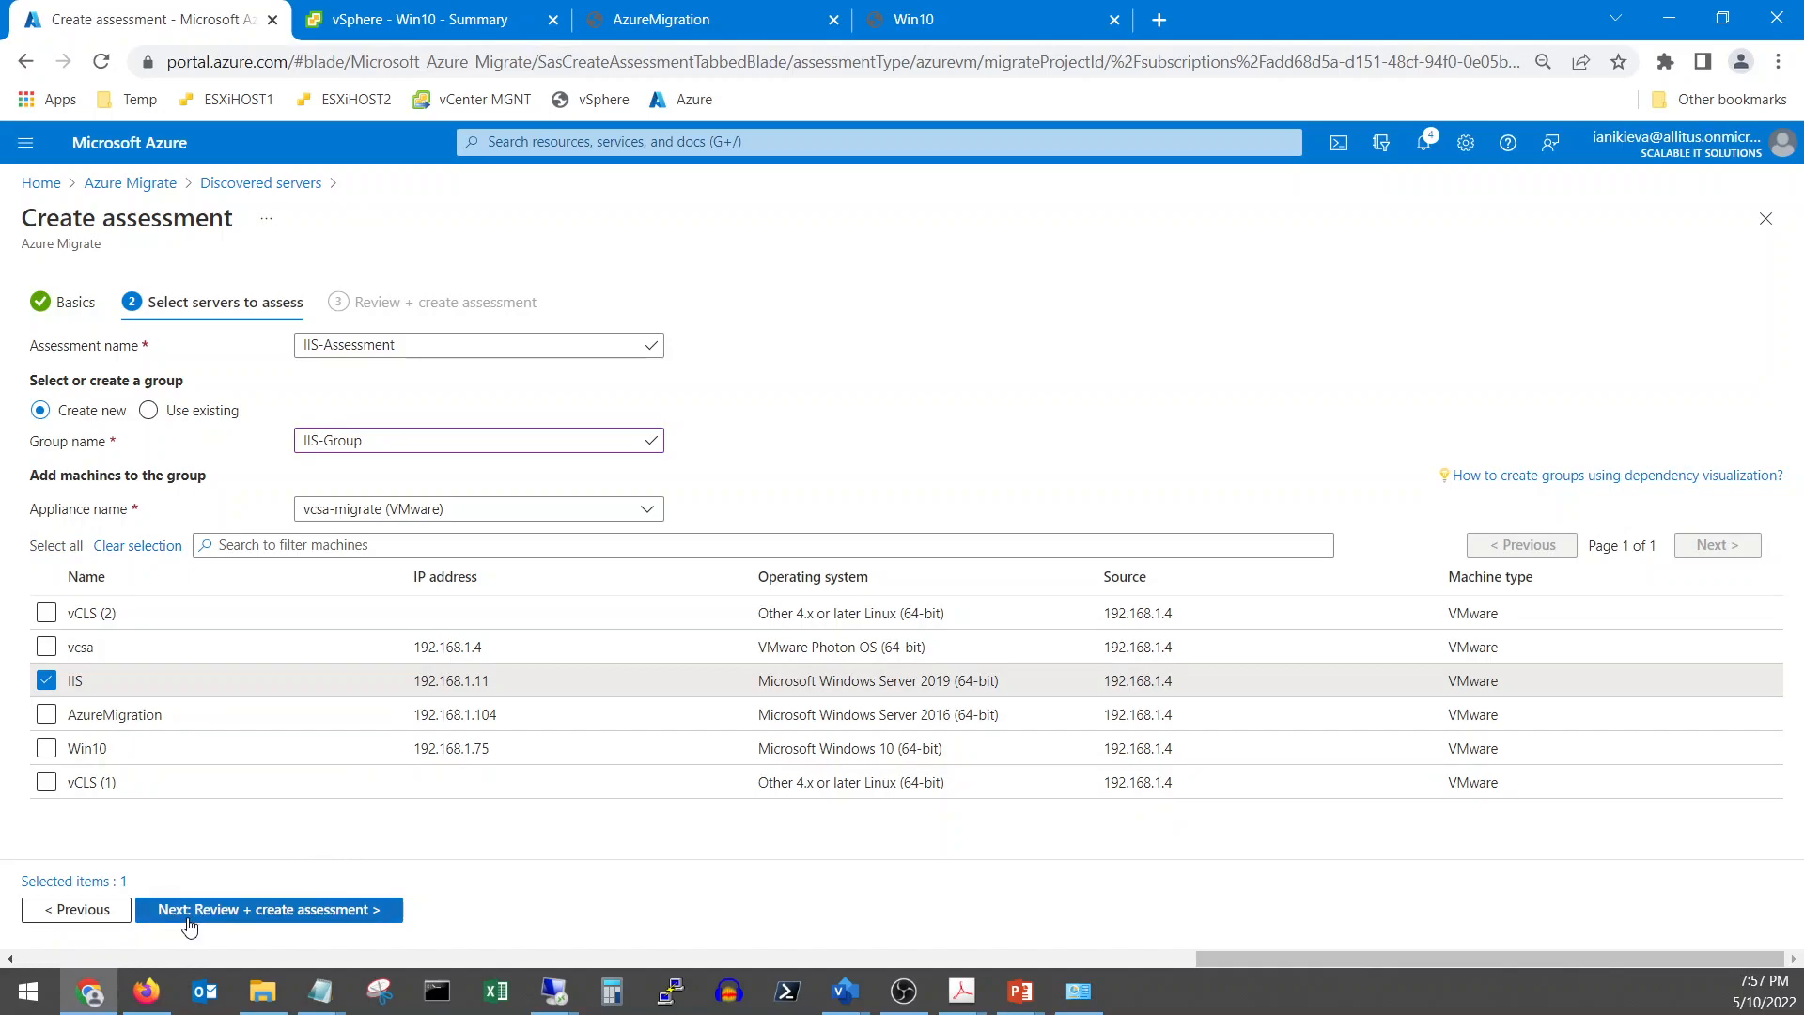
{"action": "left_click", "coordinate": [234, 919]}
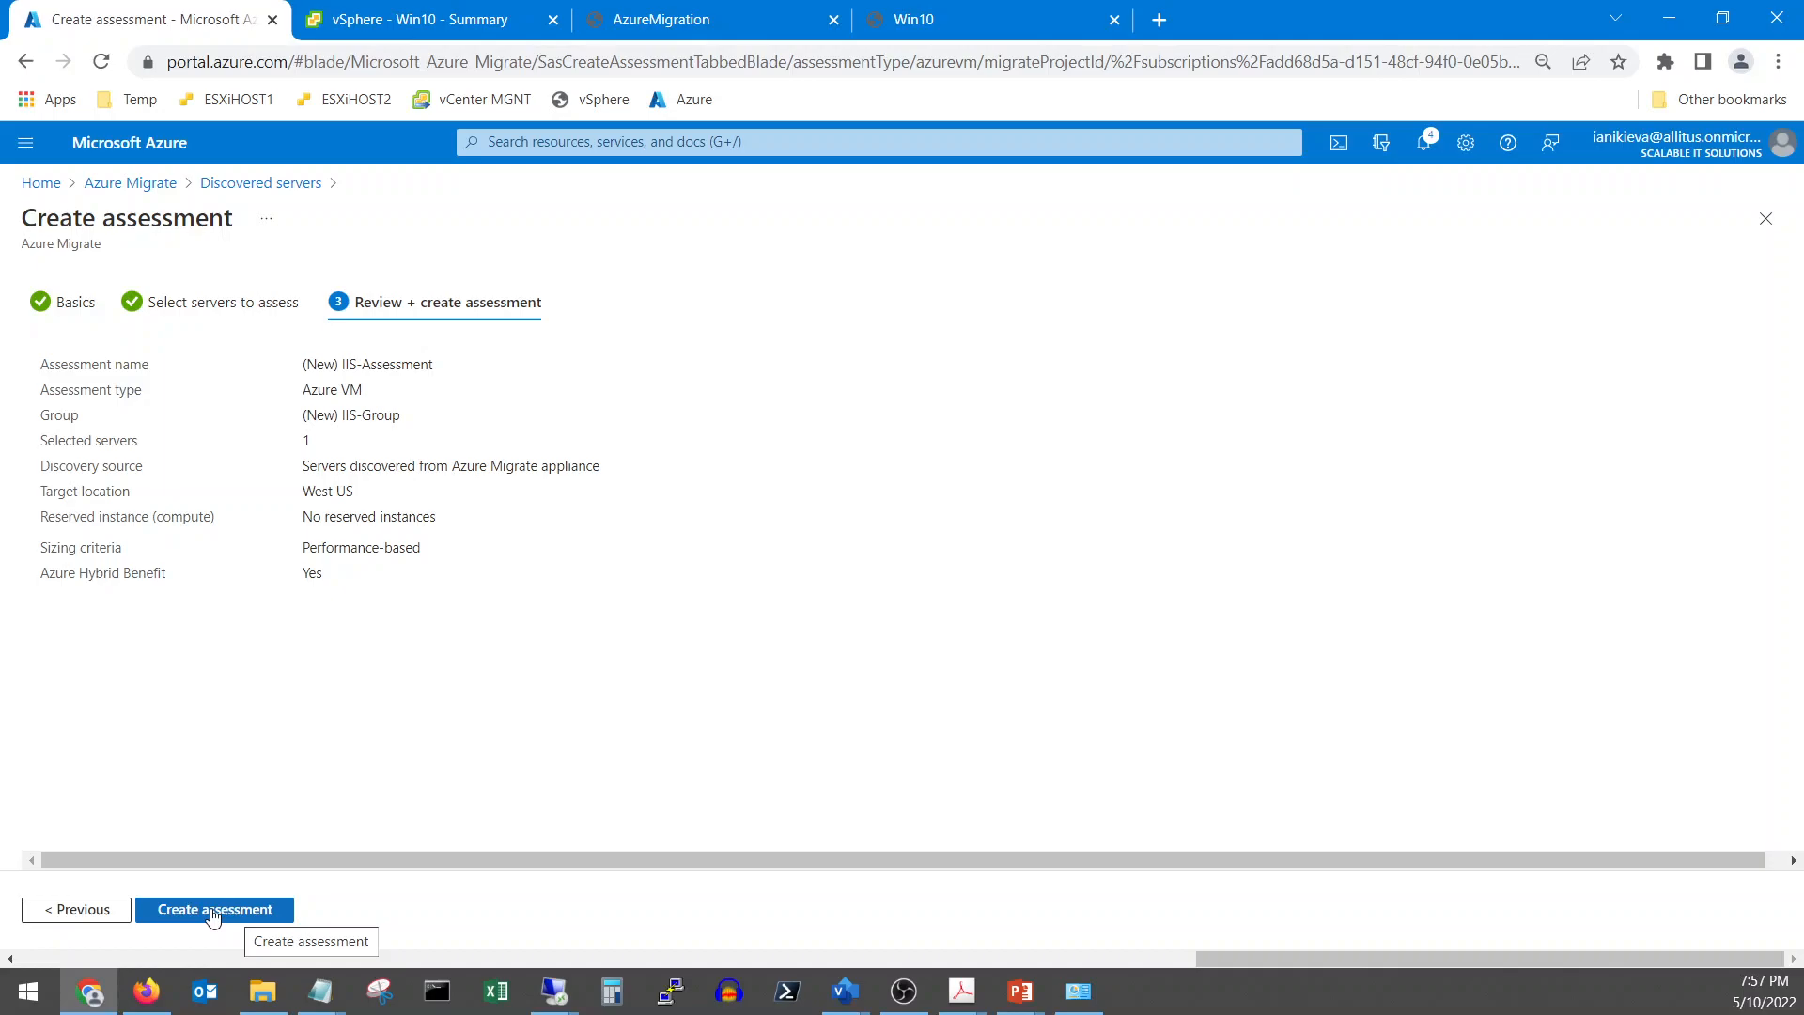
{"action": "left_click", "coordinate": [222, 916]}
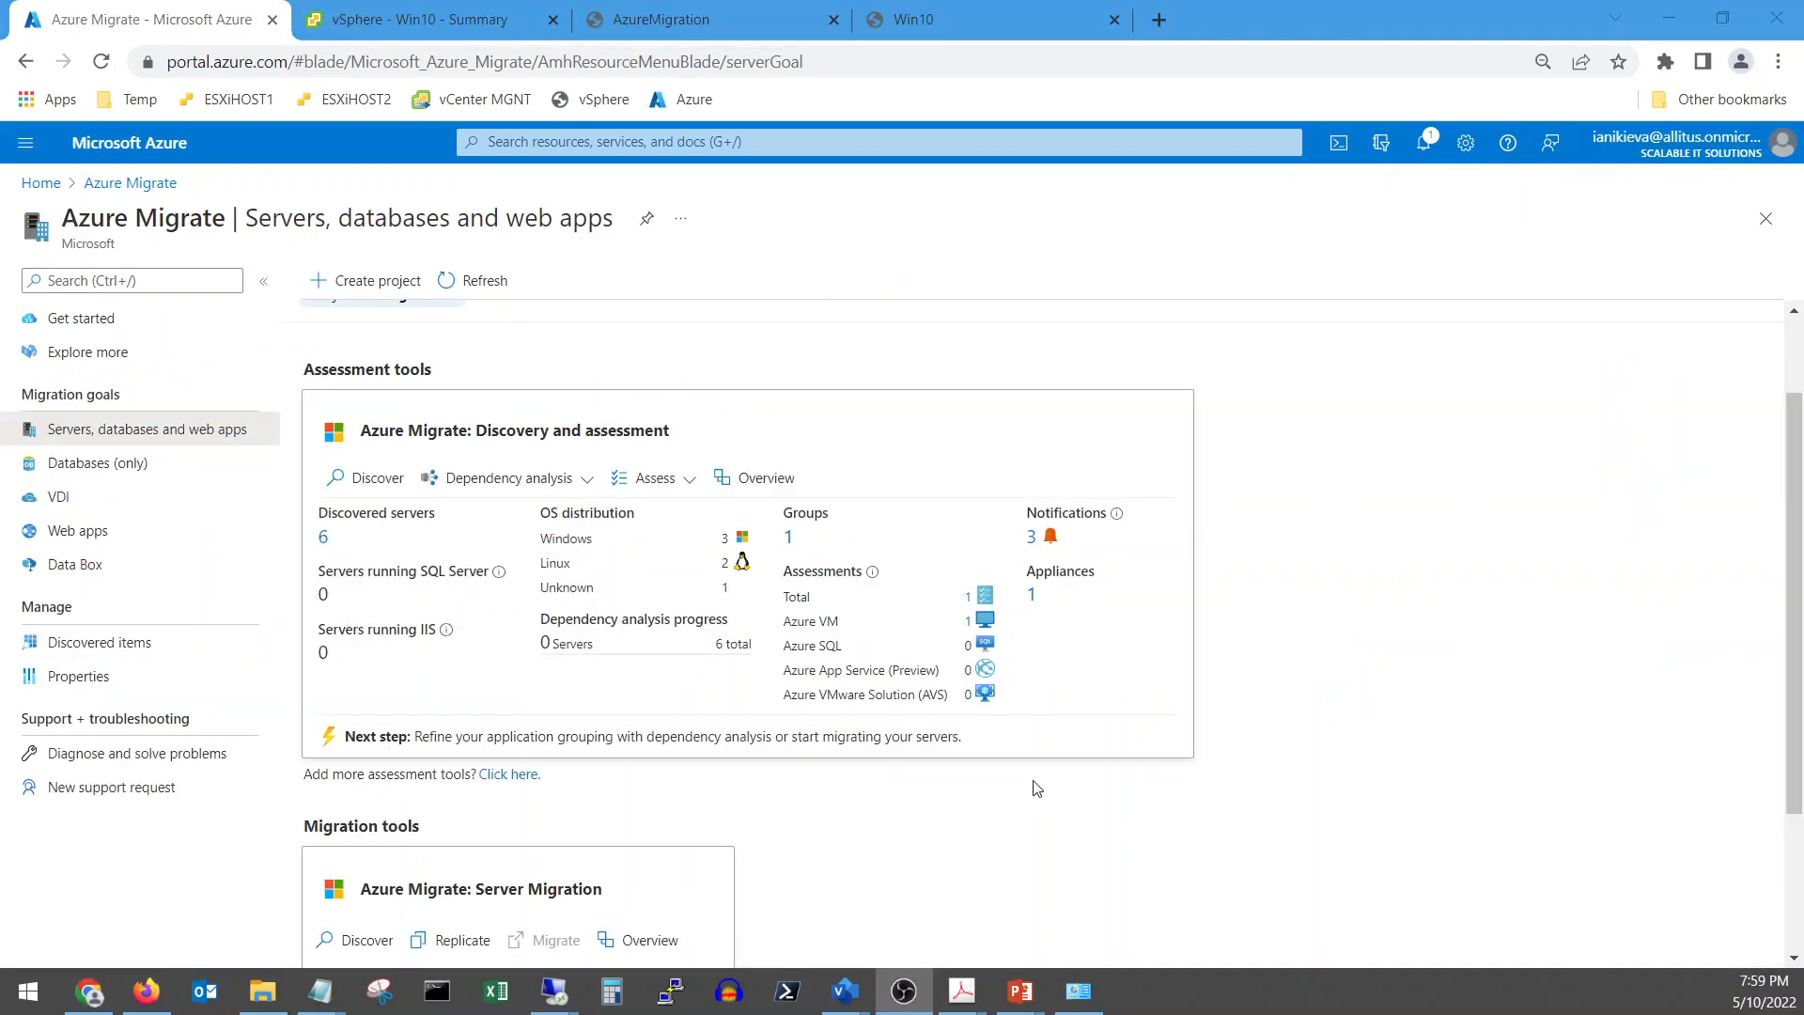
{"action": "left_click", "coordinate": [969, 598]}
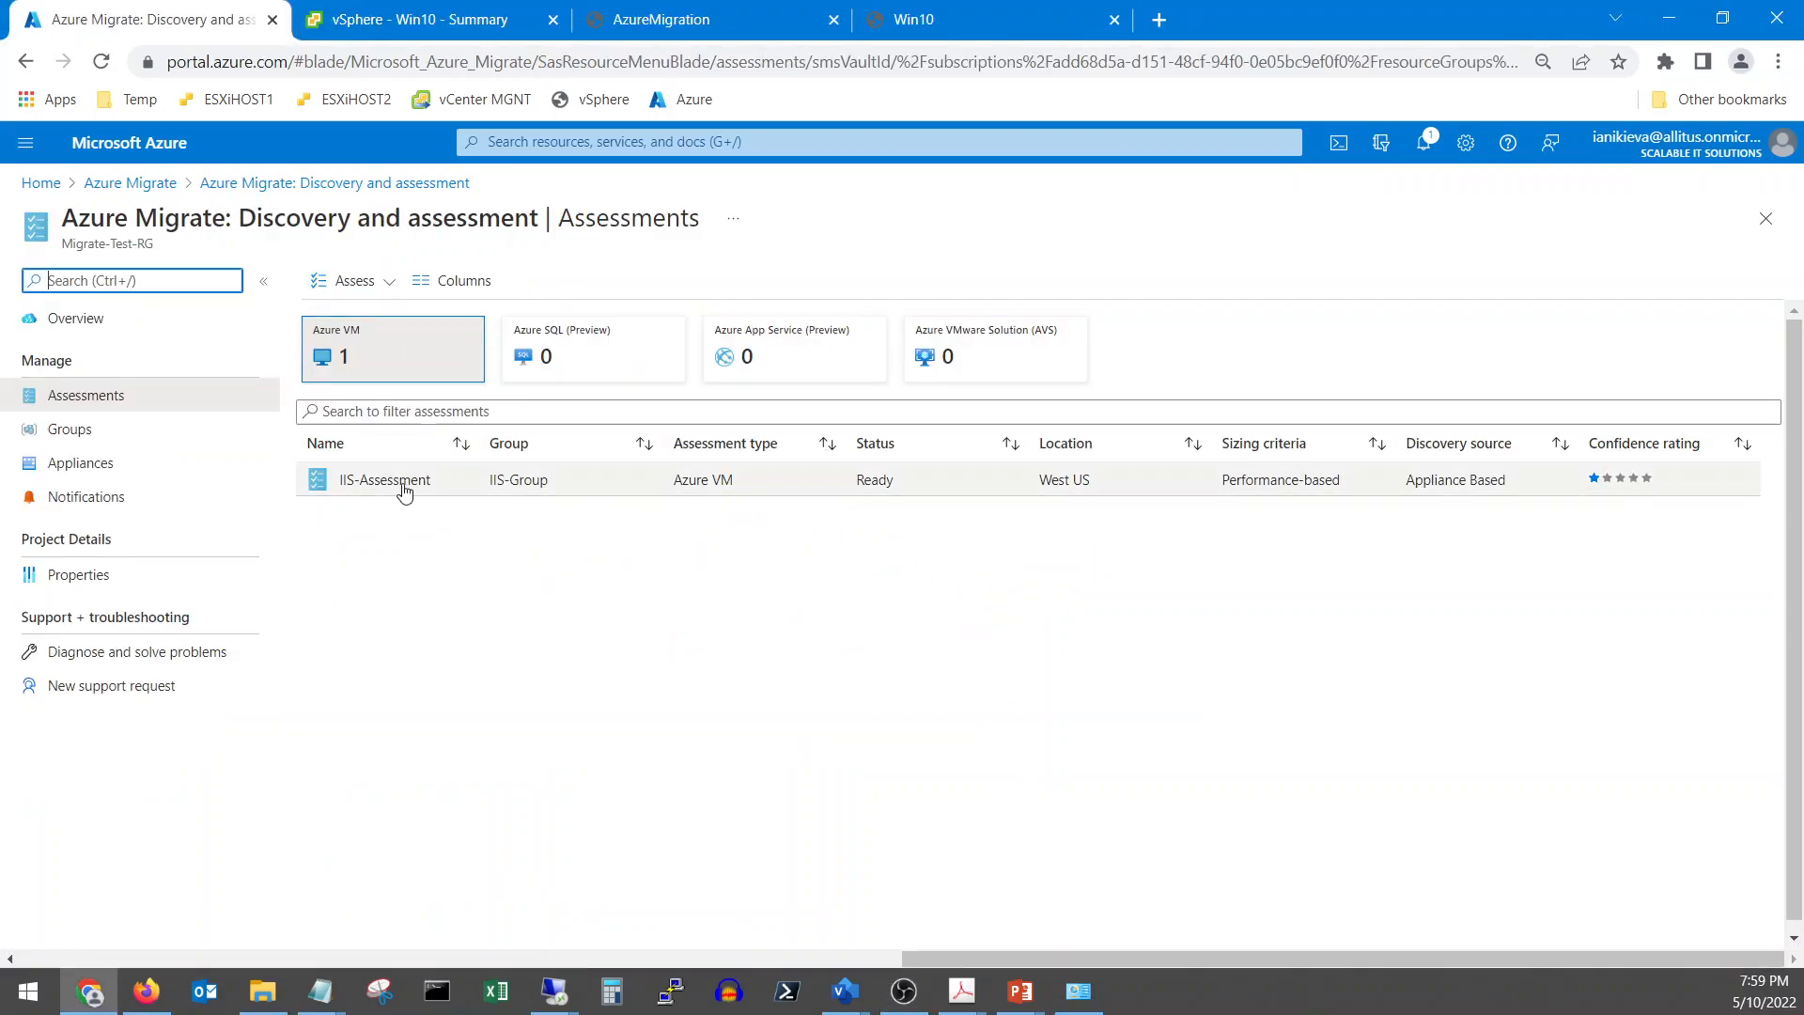
{"action": "left_click", "coordinate": [403, 483]}
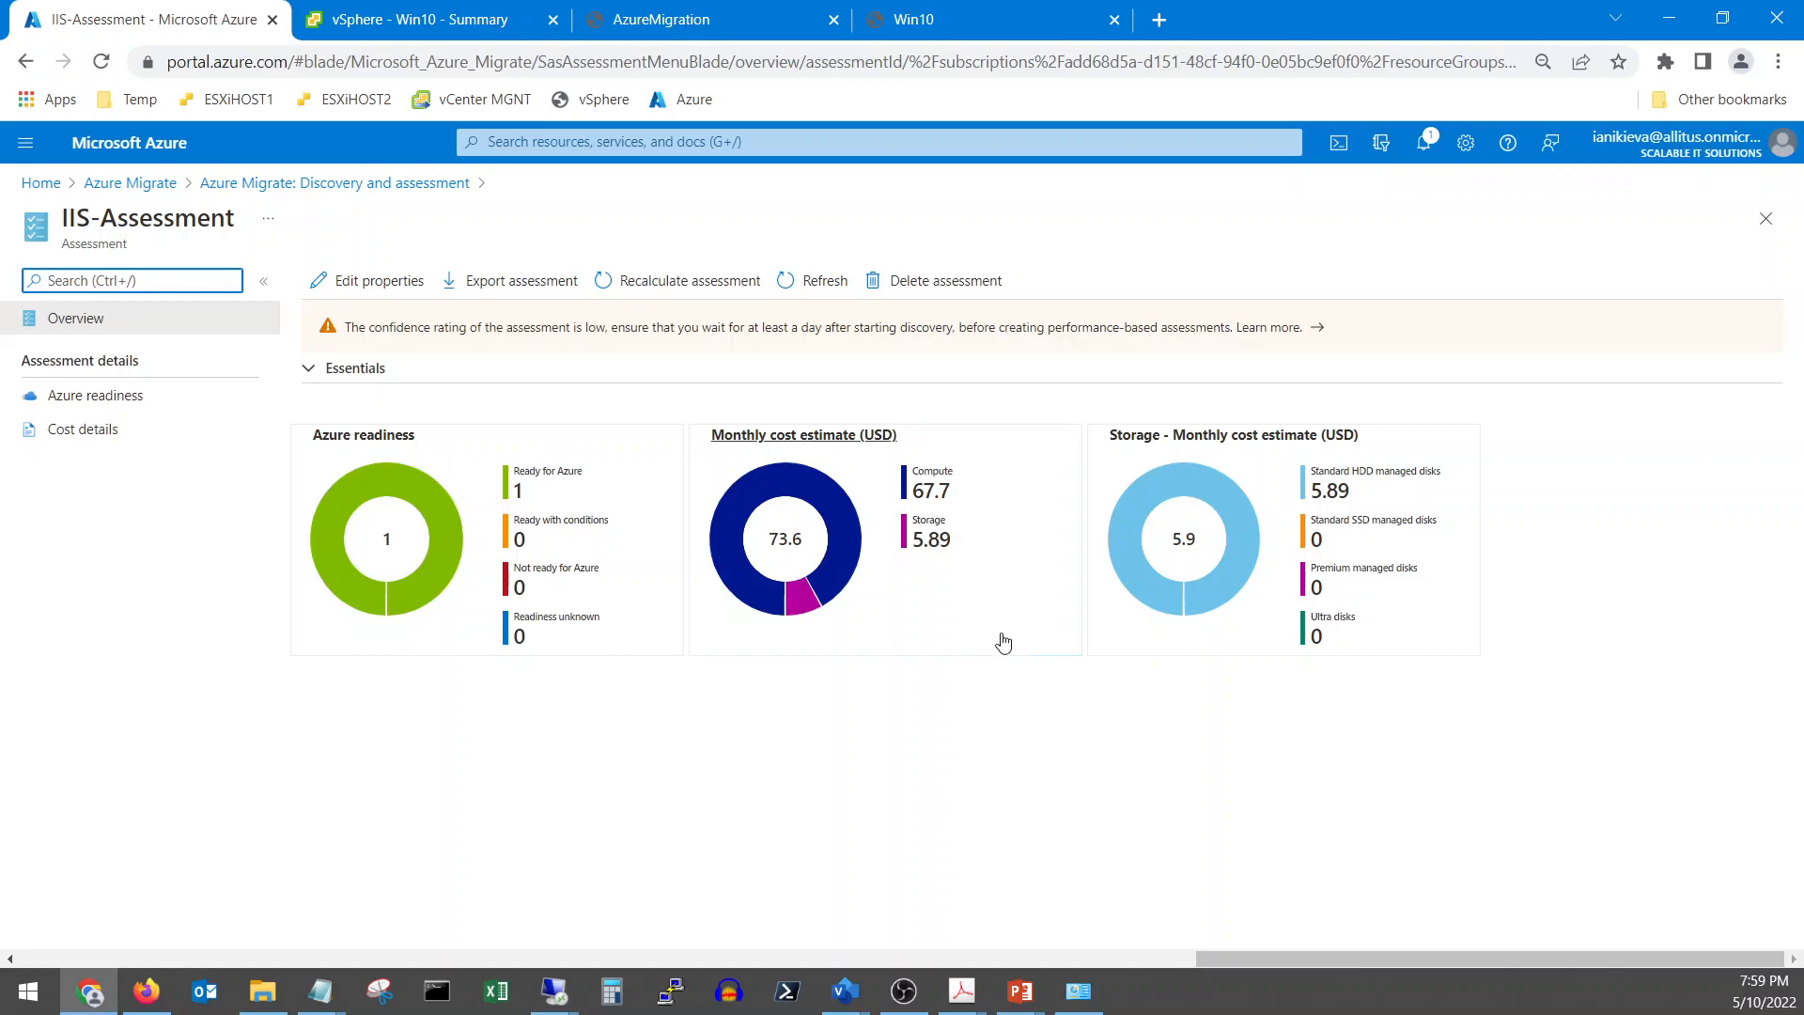
{"action": "left_click", "coordinate": [131, 183]}
{"action": "scroll", "coordinate": [763, 790], "scroll_direction": "down", "scroll_amount": 2}
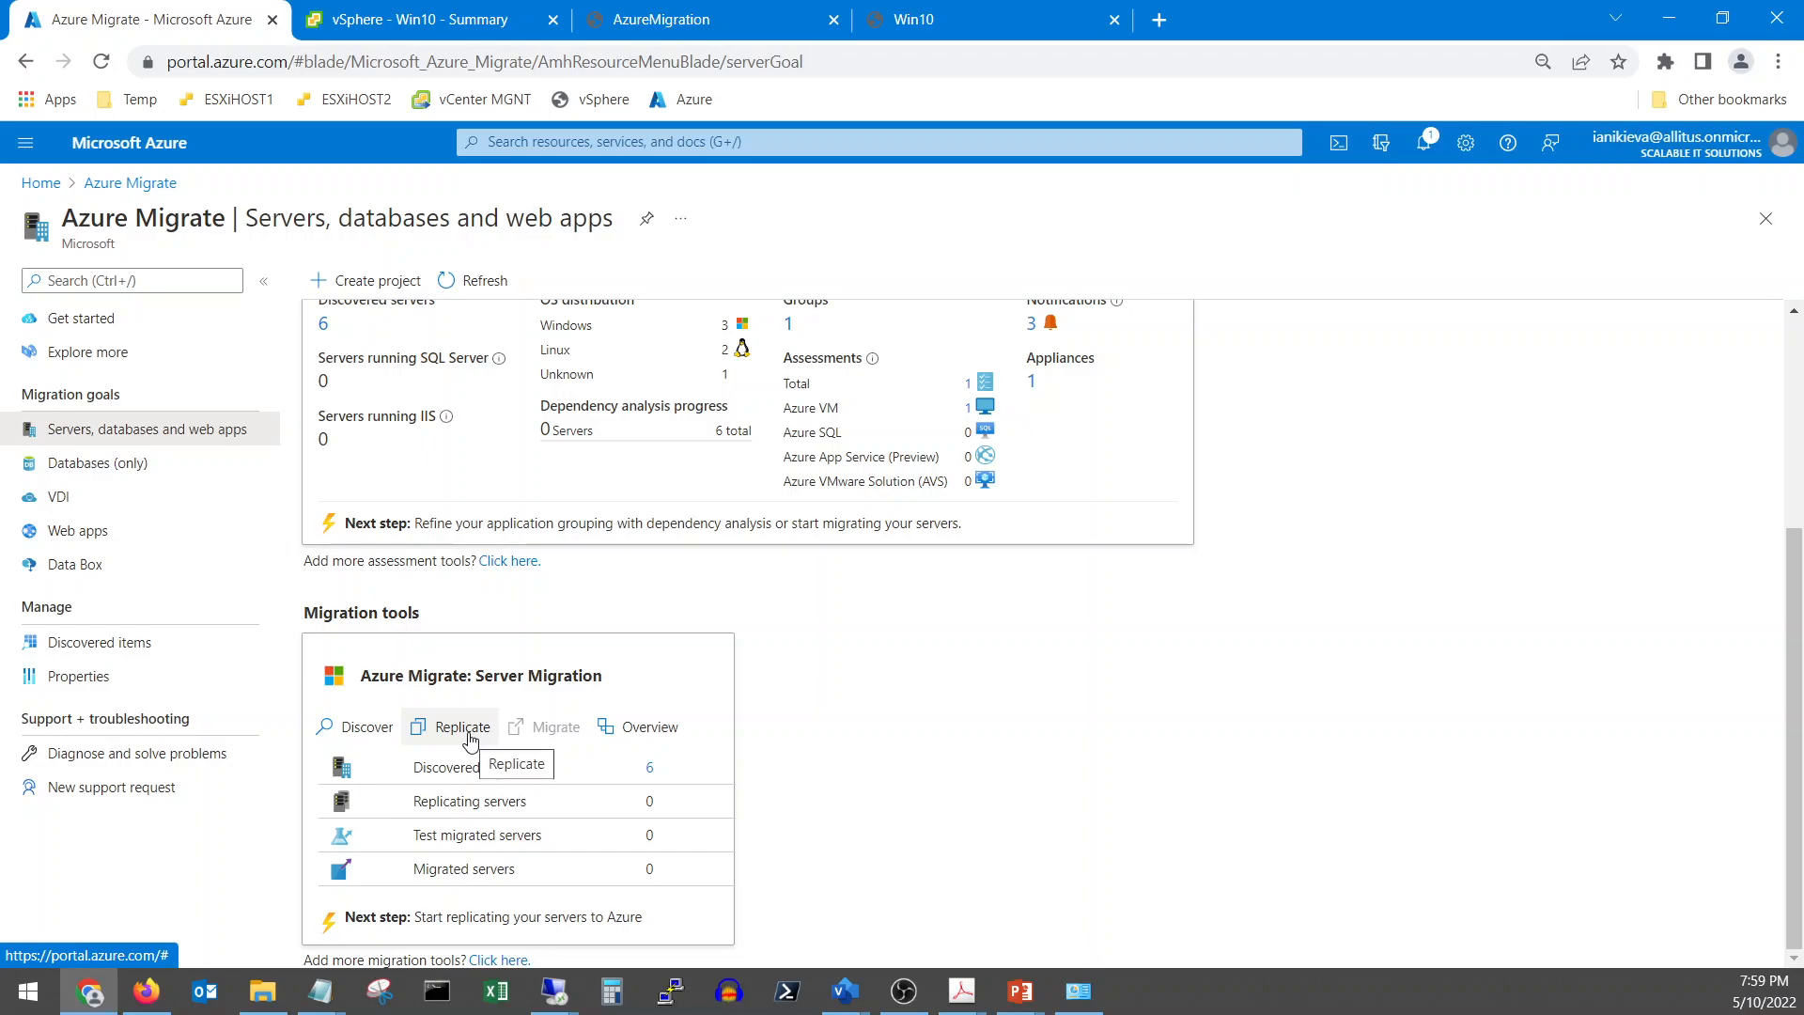
Start replicating from VMware vSphere via the vcsa-migrate appliance and advance to virtual machine selection
{"action": "left_click", "coordinate": [470, 741]}
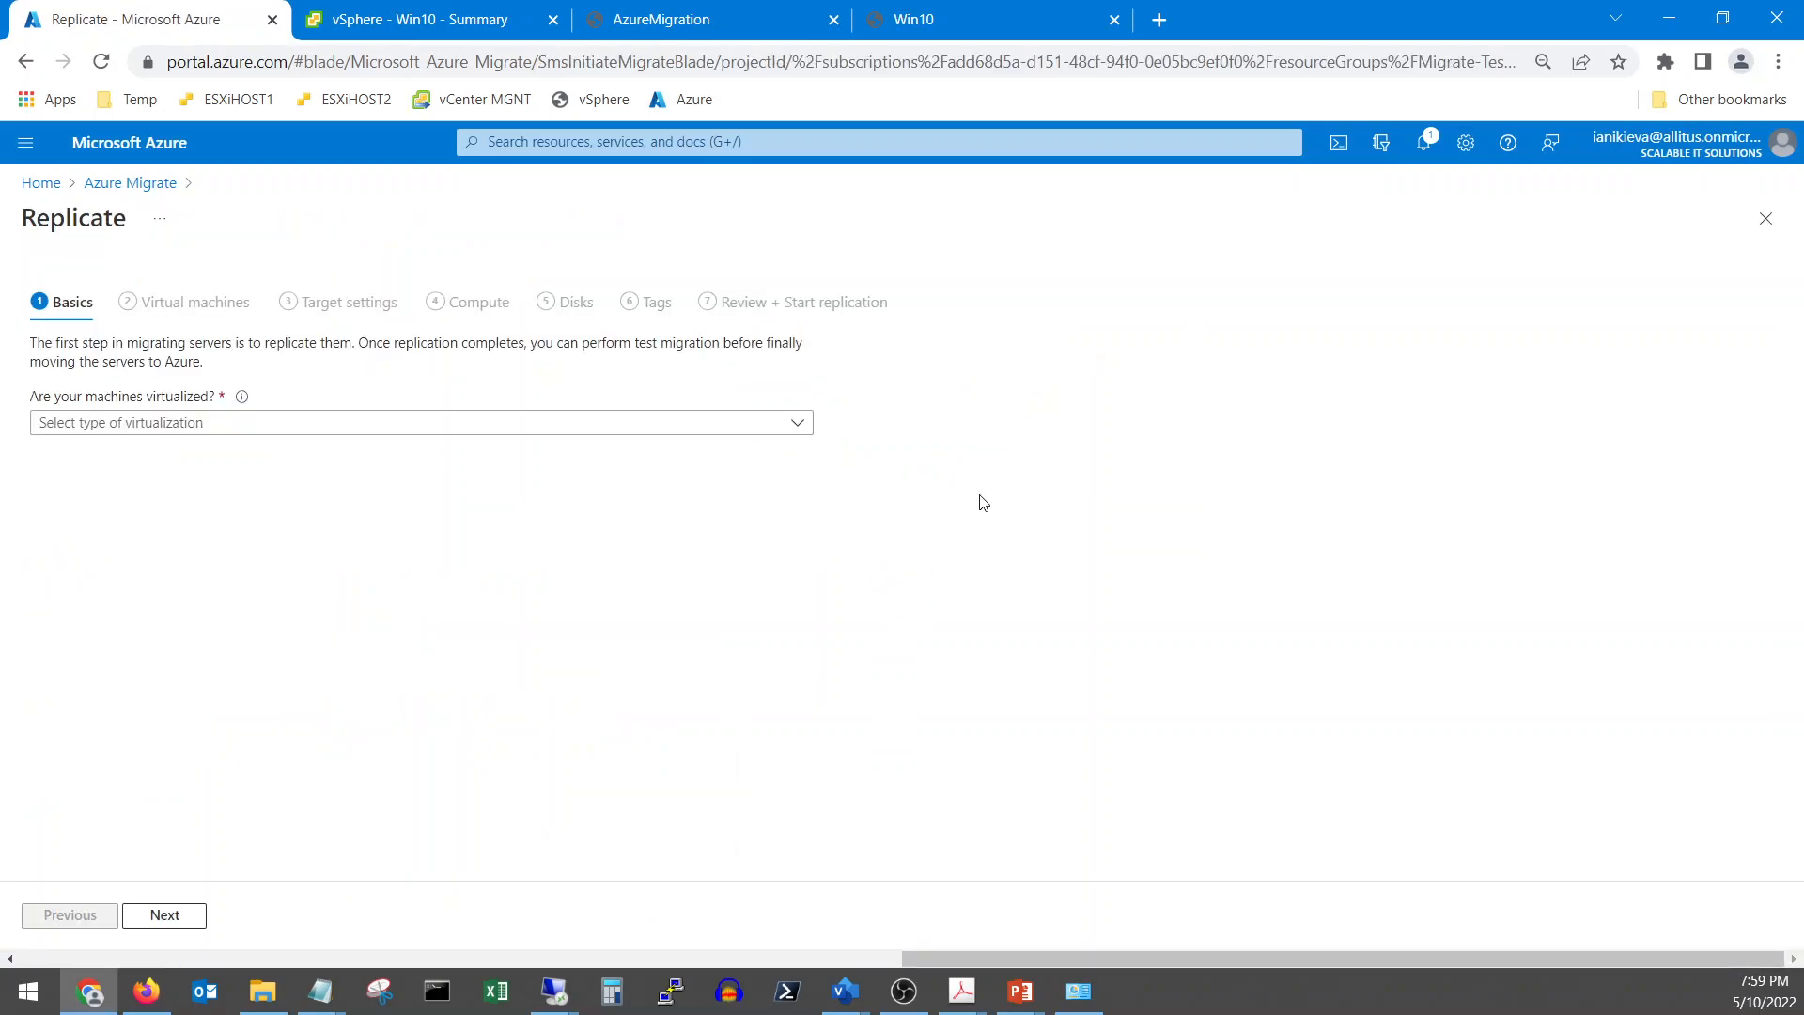
{"action": "left_click", "coordinate": [154, 430]}
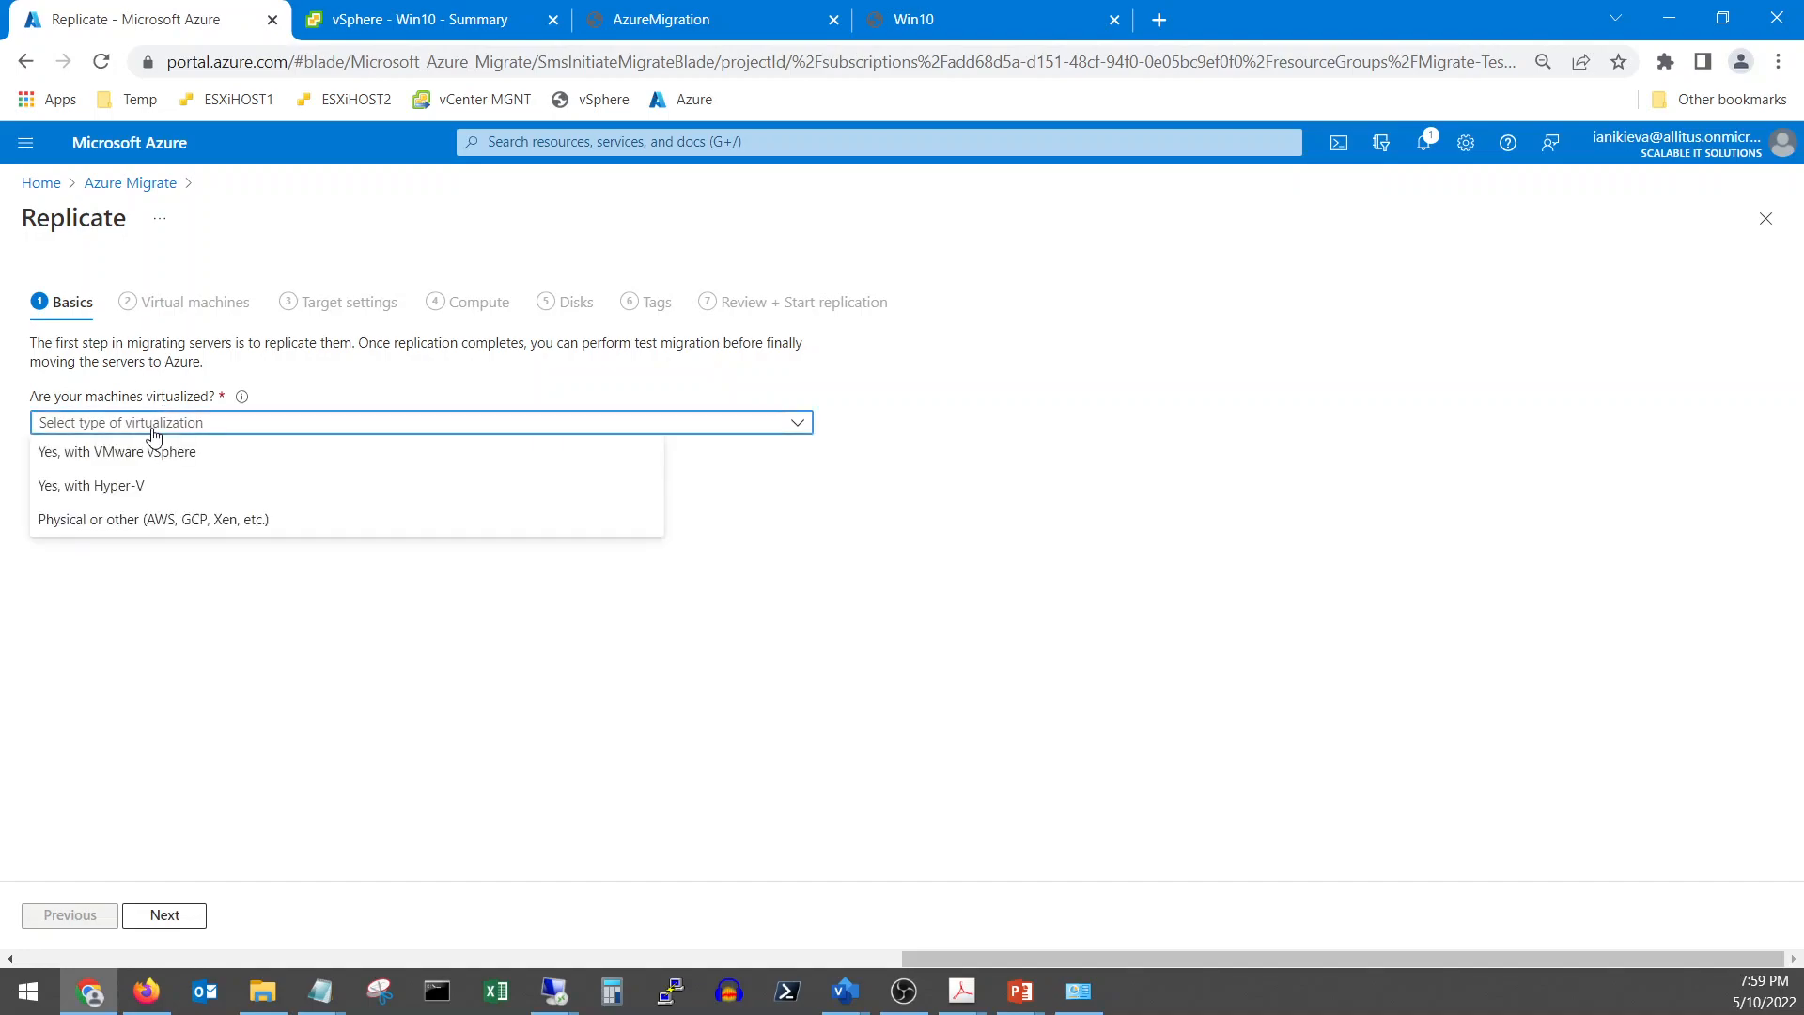
{"action": "left_click", "coordinate": [153, 452]}
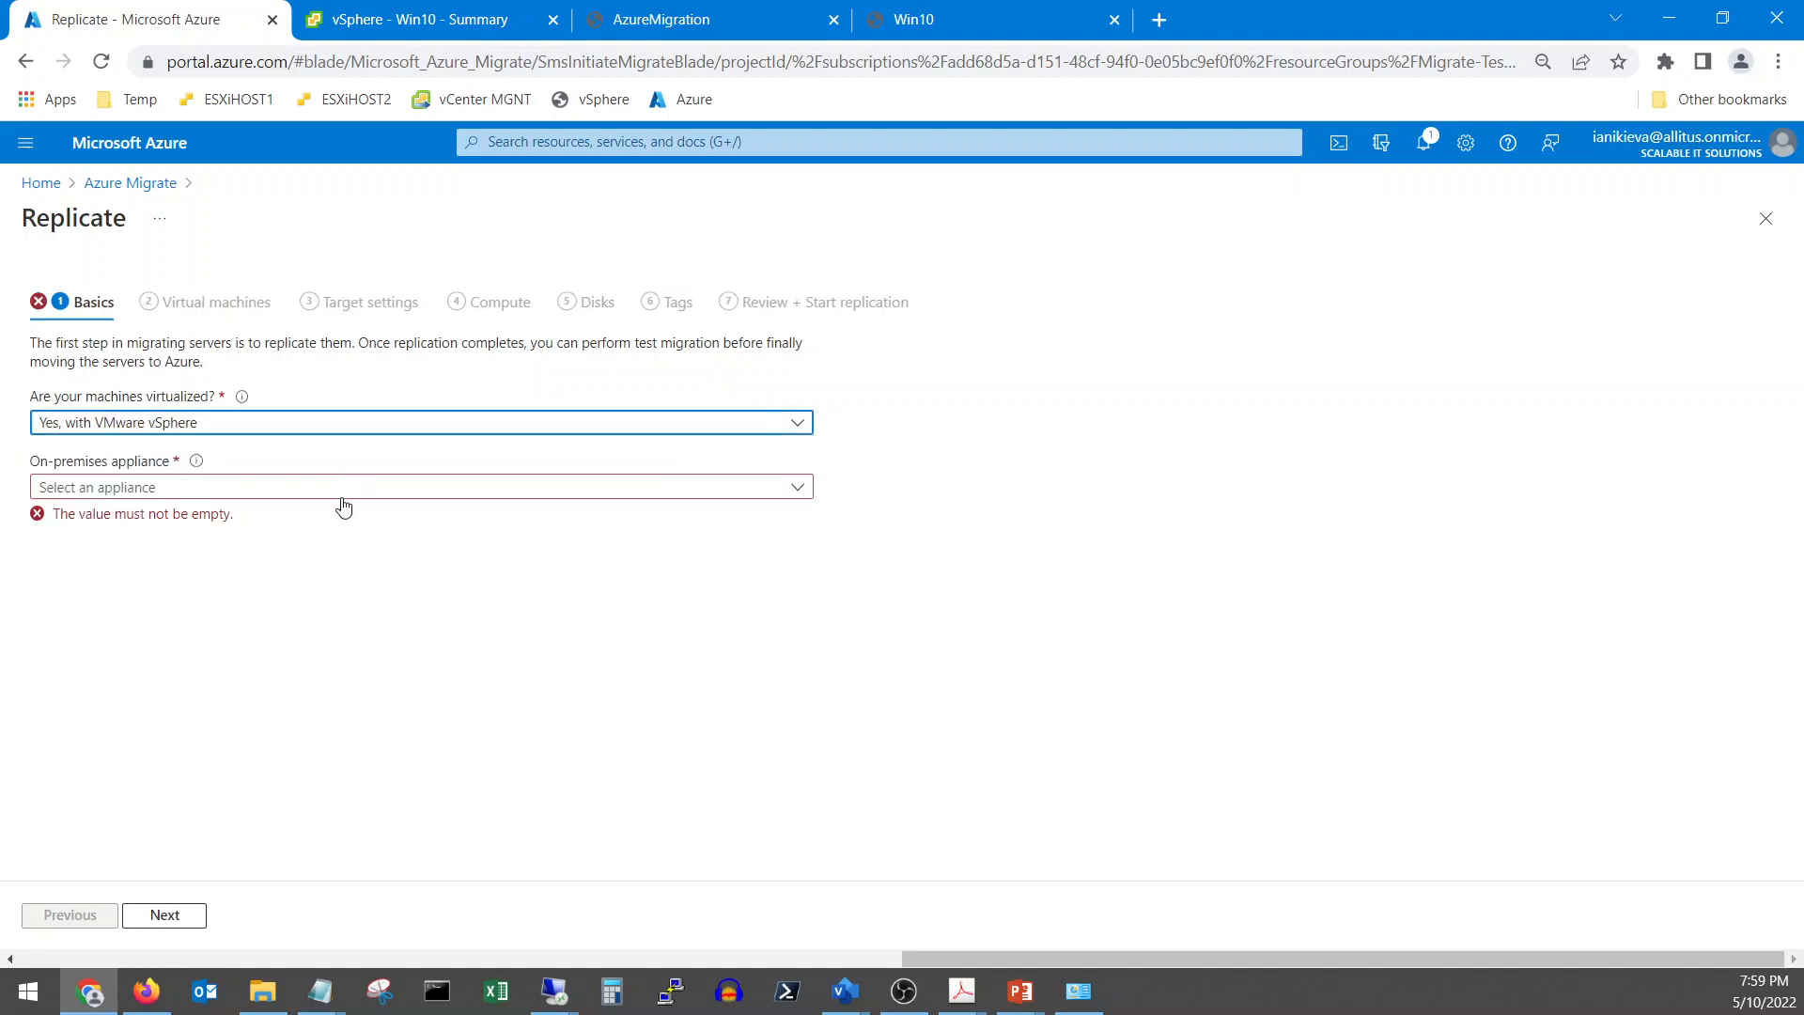
{"action": "left_click", "coordinate": [245, 498]}
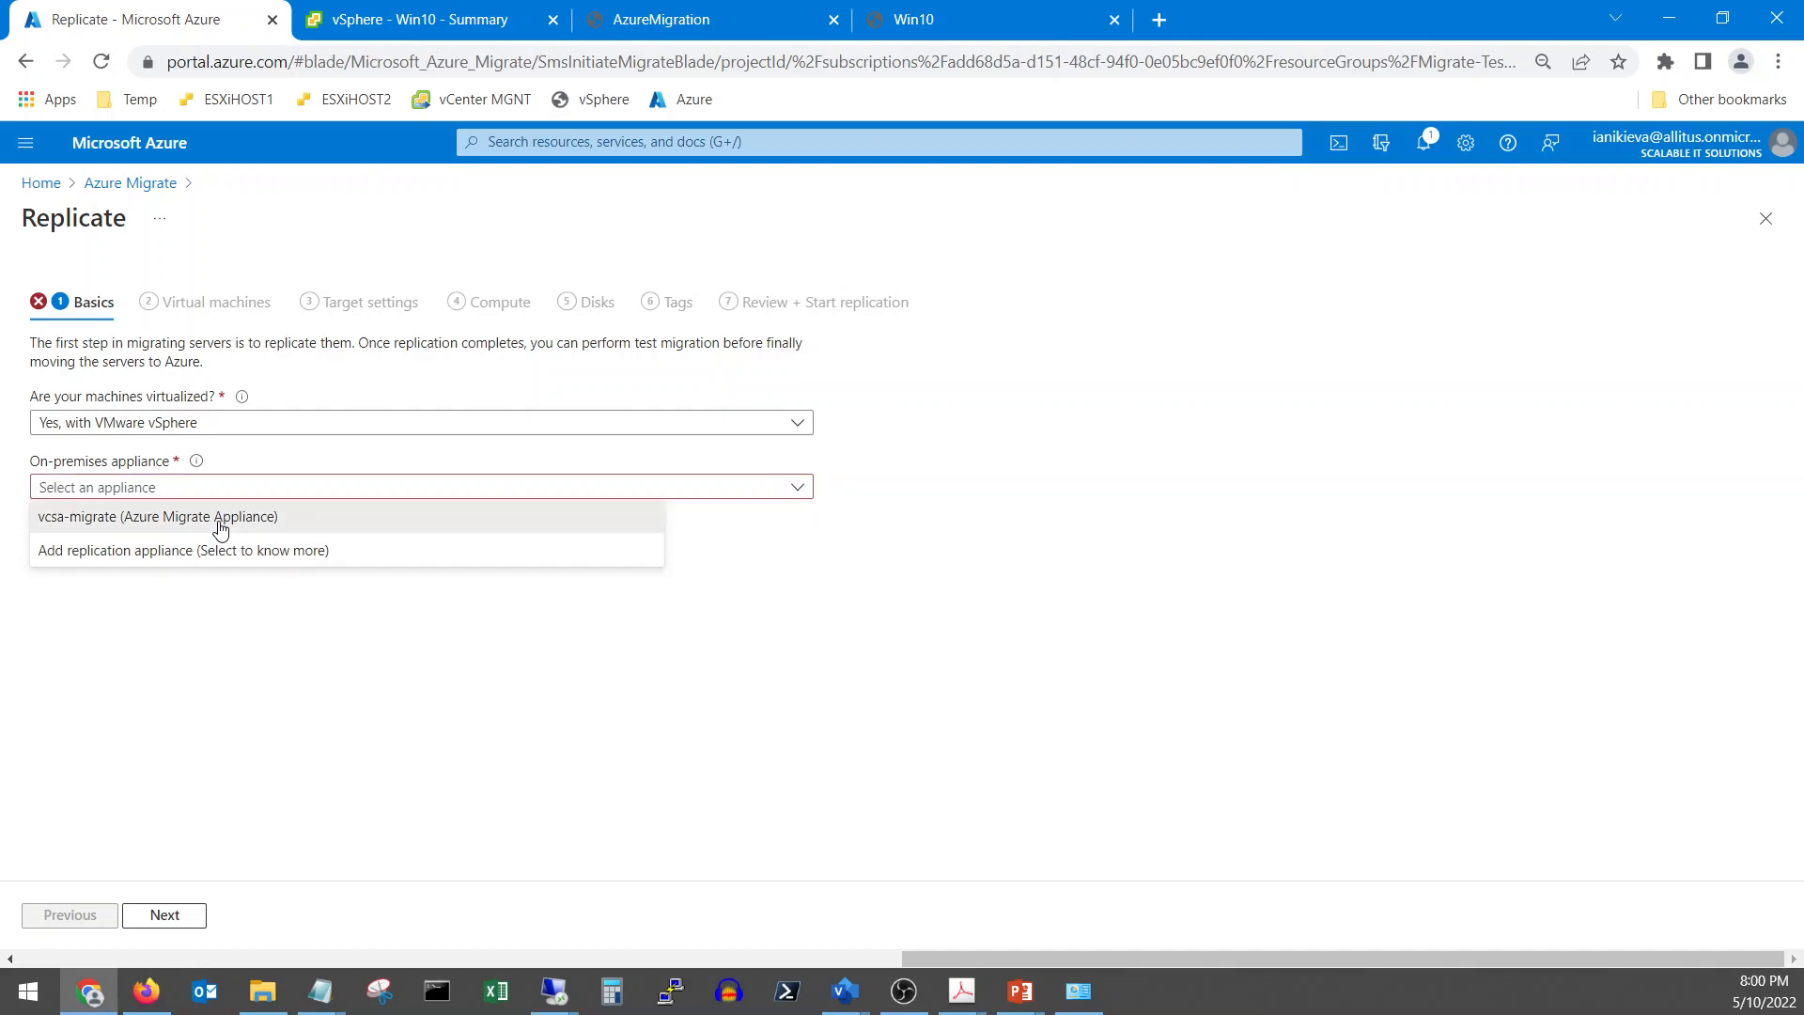
{"action": "left_click", "coordinate": [98, 517]}
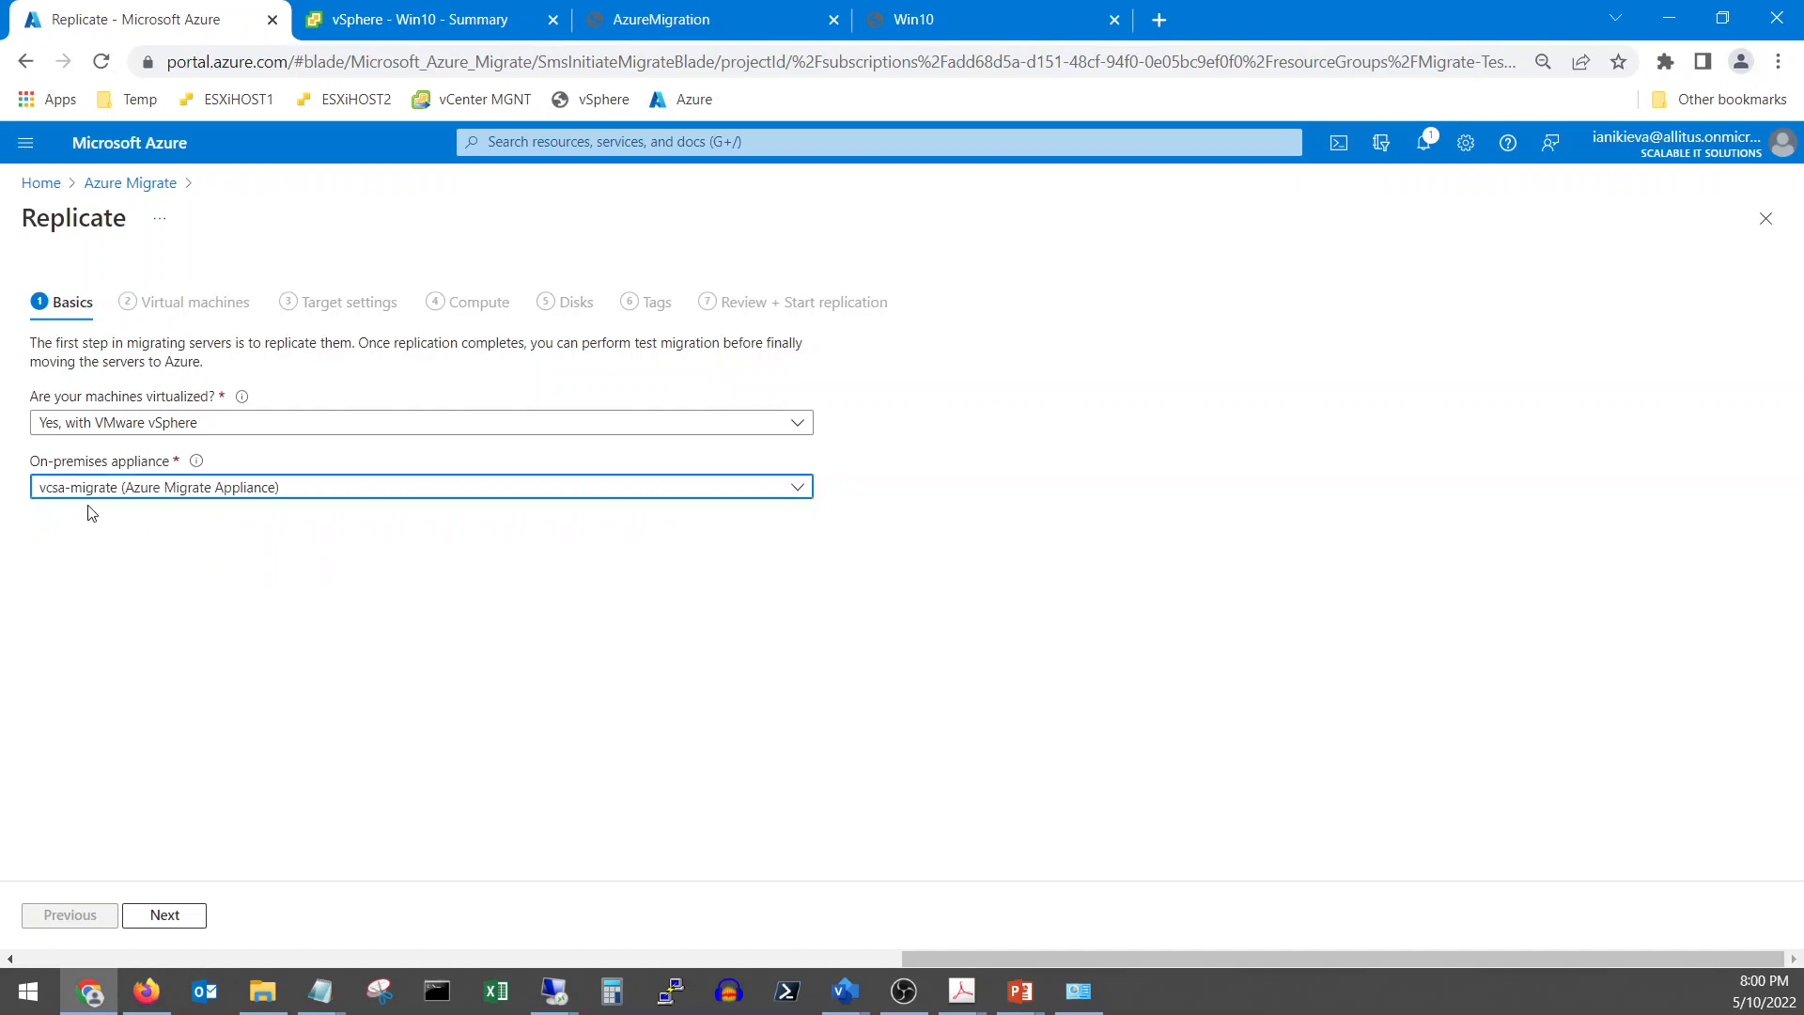
{"action": "left_click", "coordinate": [178, 916]}
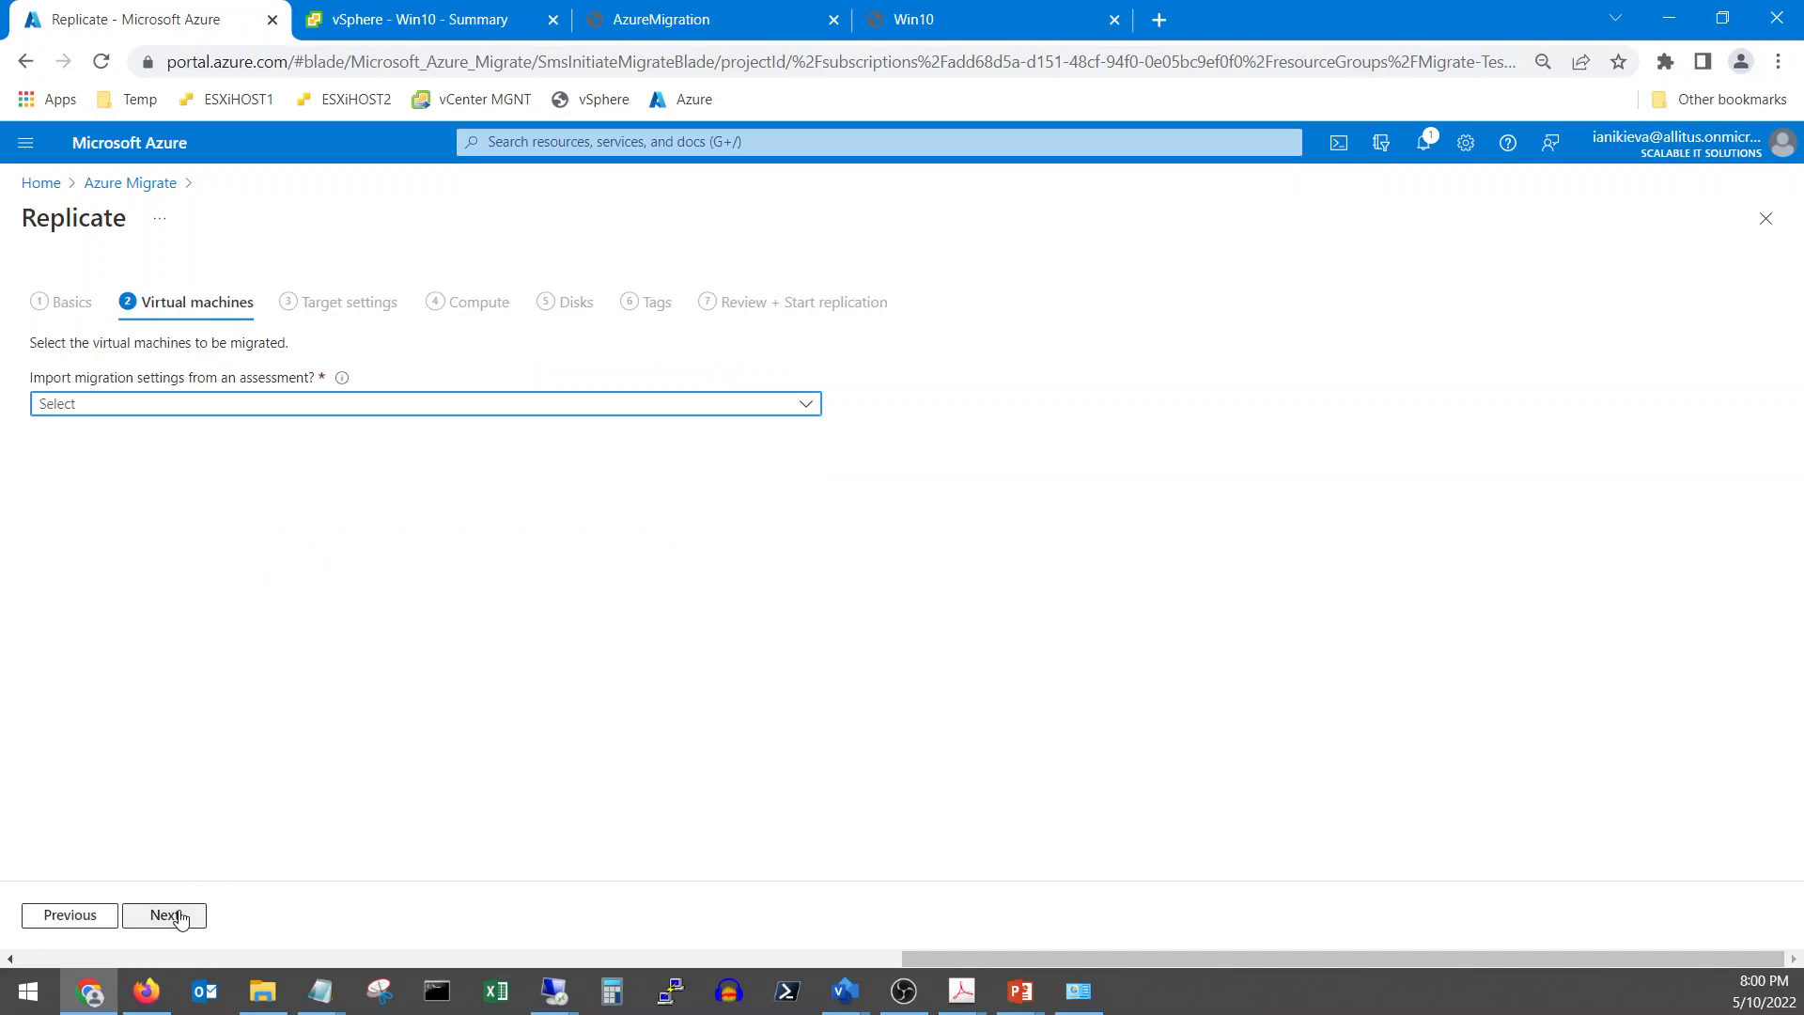
Import migration settings from IIS-Assessment in IIS-Group and select the IIS virtual machine
{"action": "left_click", "coordinate": [135, 410]}
{"action": "left_click", "coordinate": [162, 437]}
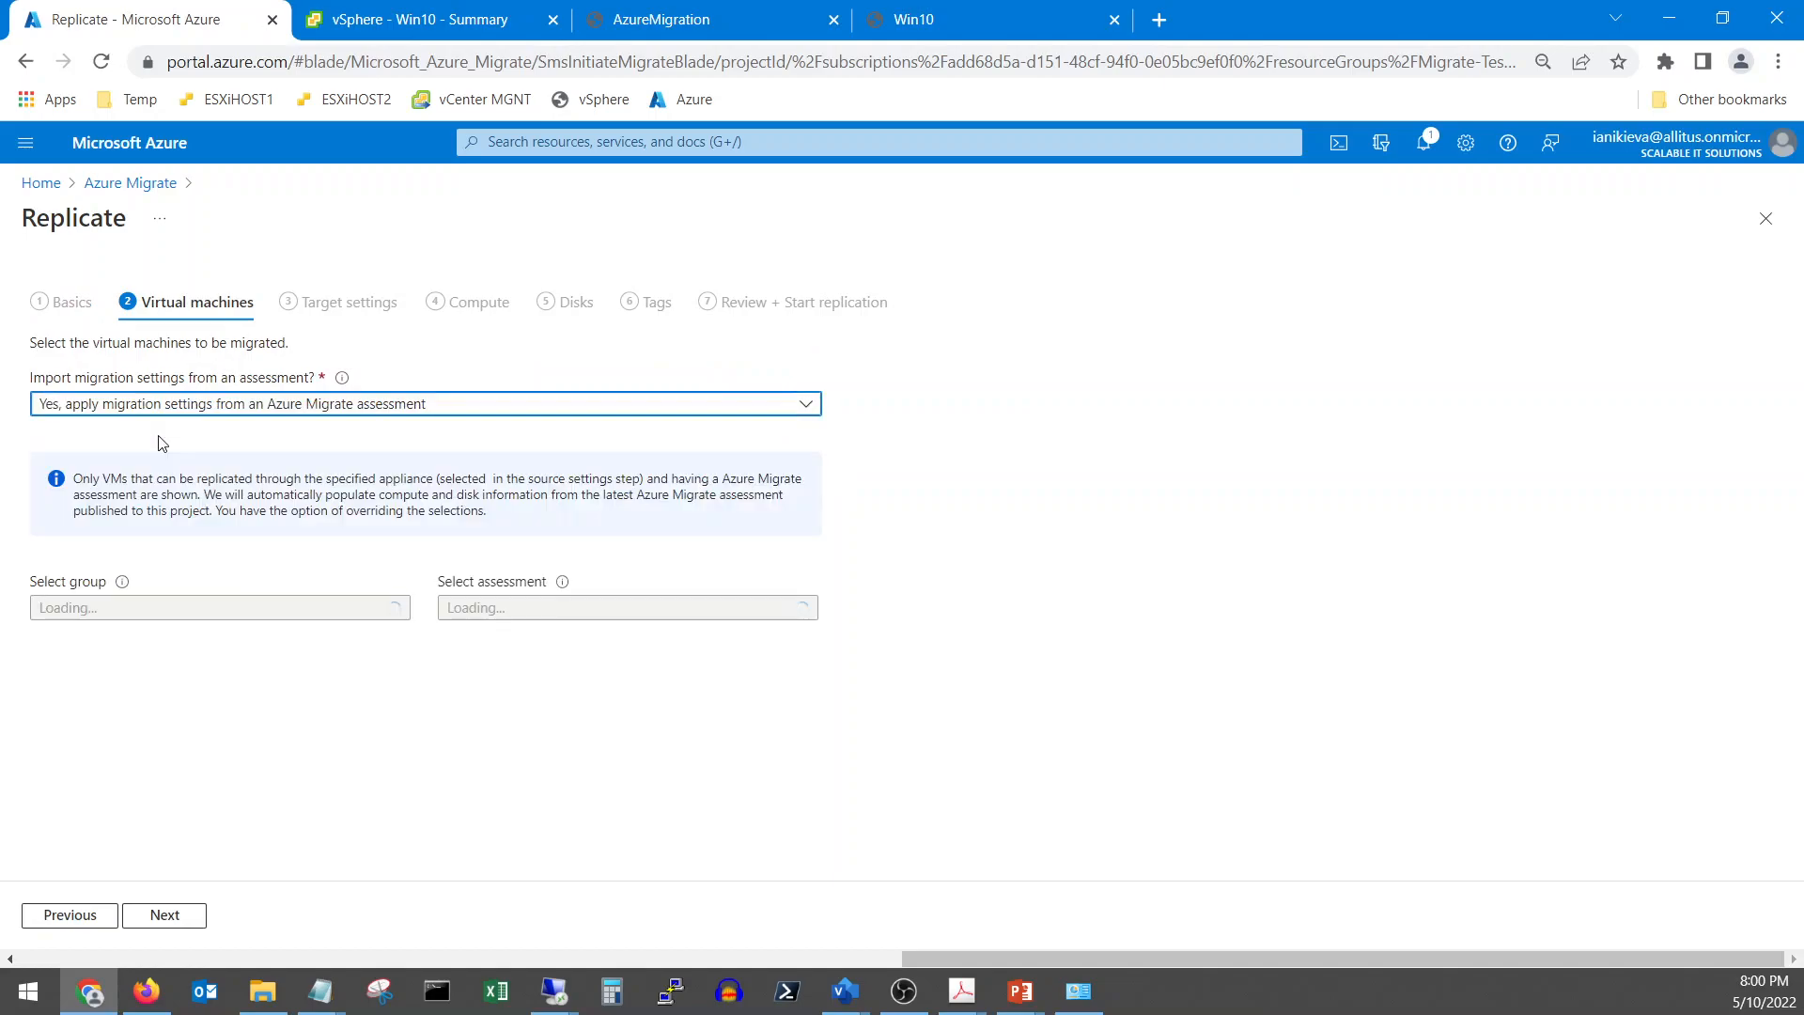
{"action": "left_click", "coordinate": [181, 615]}
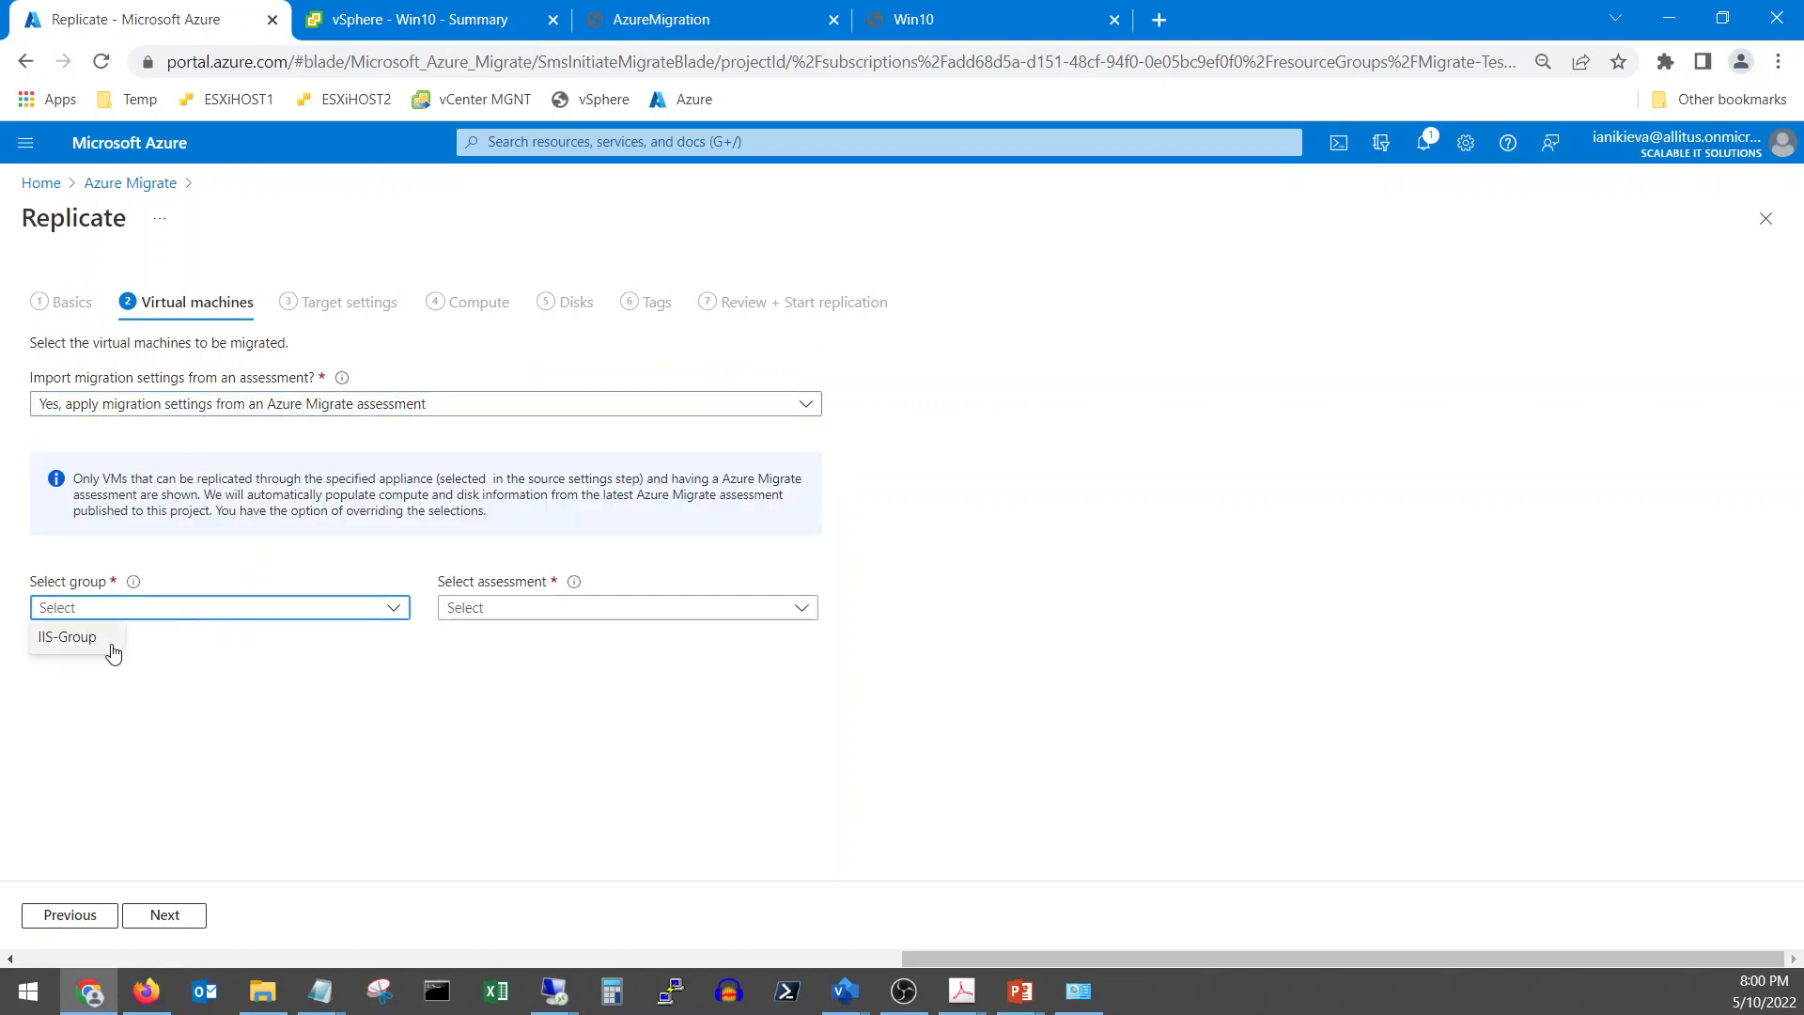
{"action": "left_click", "coordinate": [75, 647]}
{"action": "left_click", "coordinate": [523, 611]}
{"action": "left_click", "coordinate": [498, 637]}
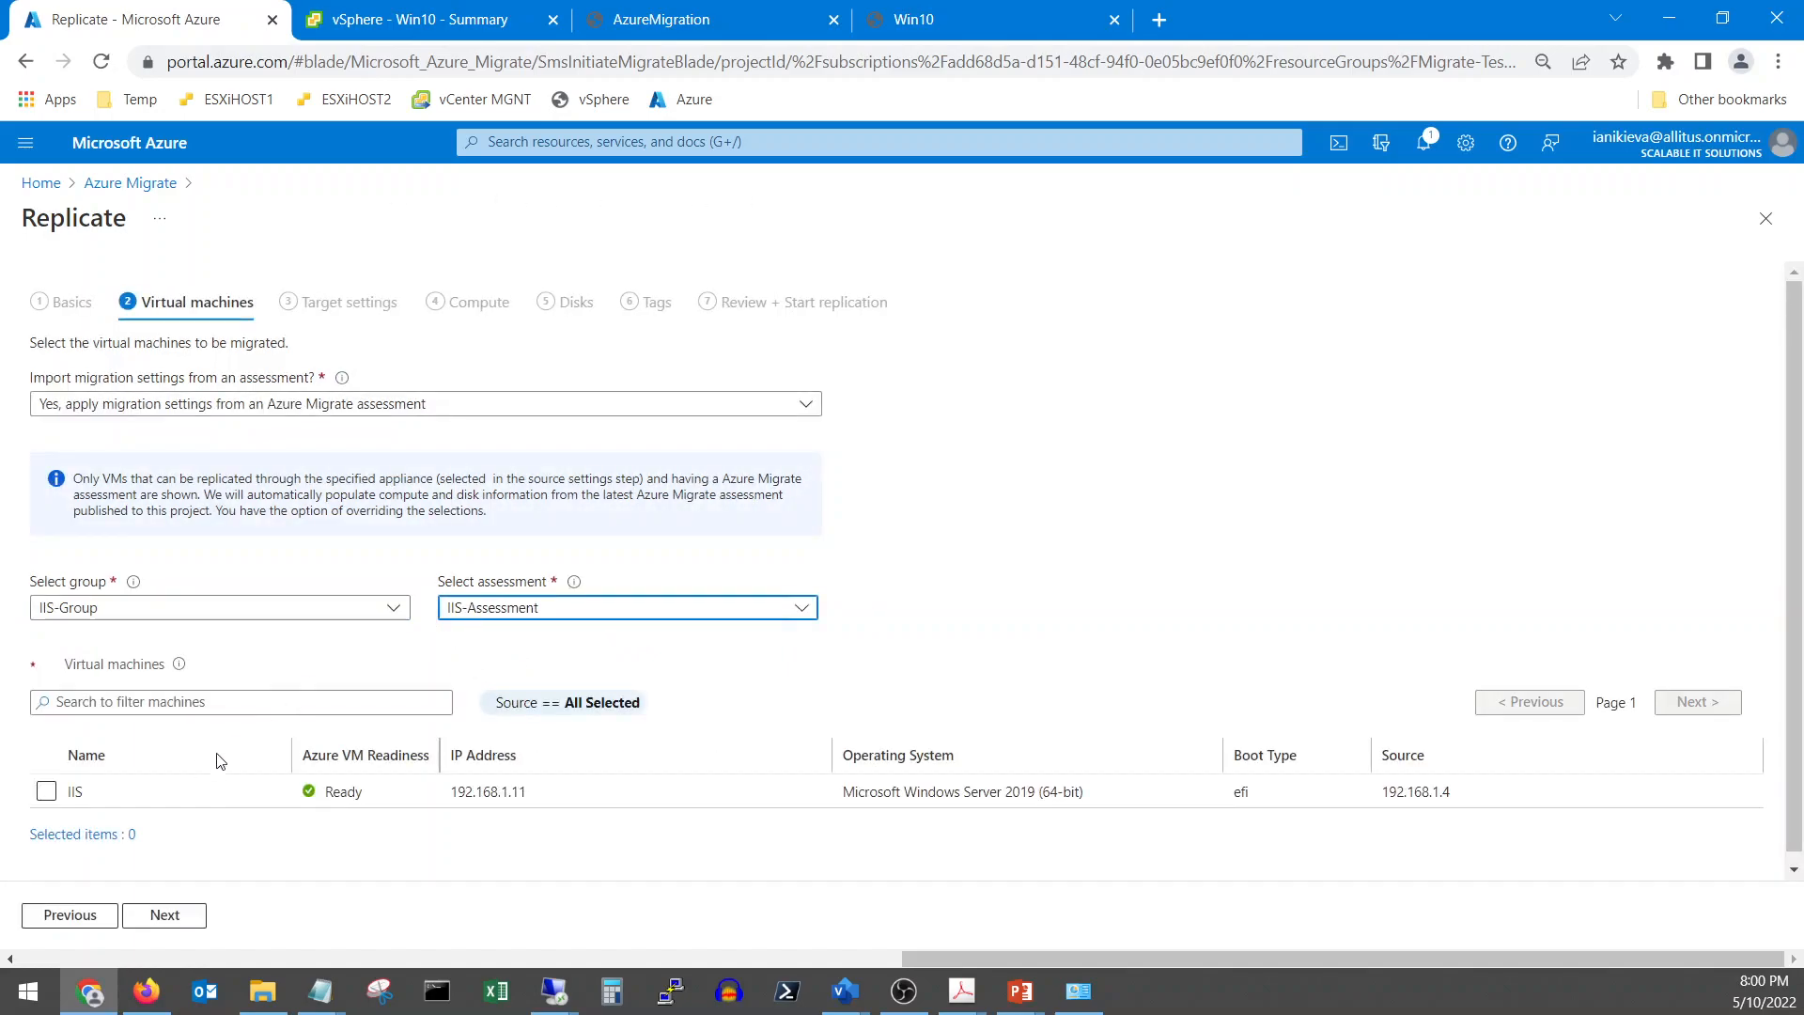
{"action": "left_click", "coordinate": [46, 791]}
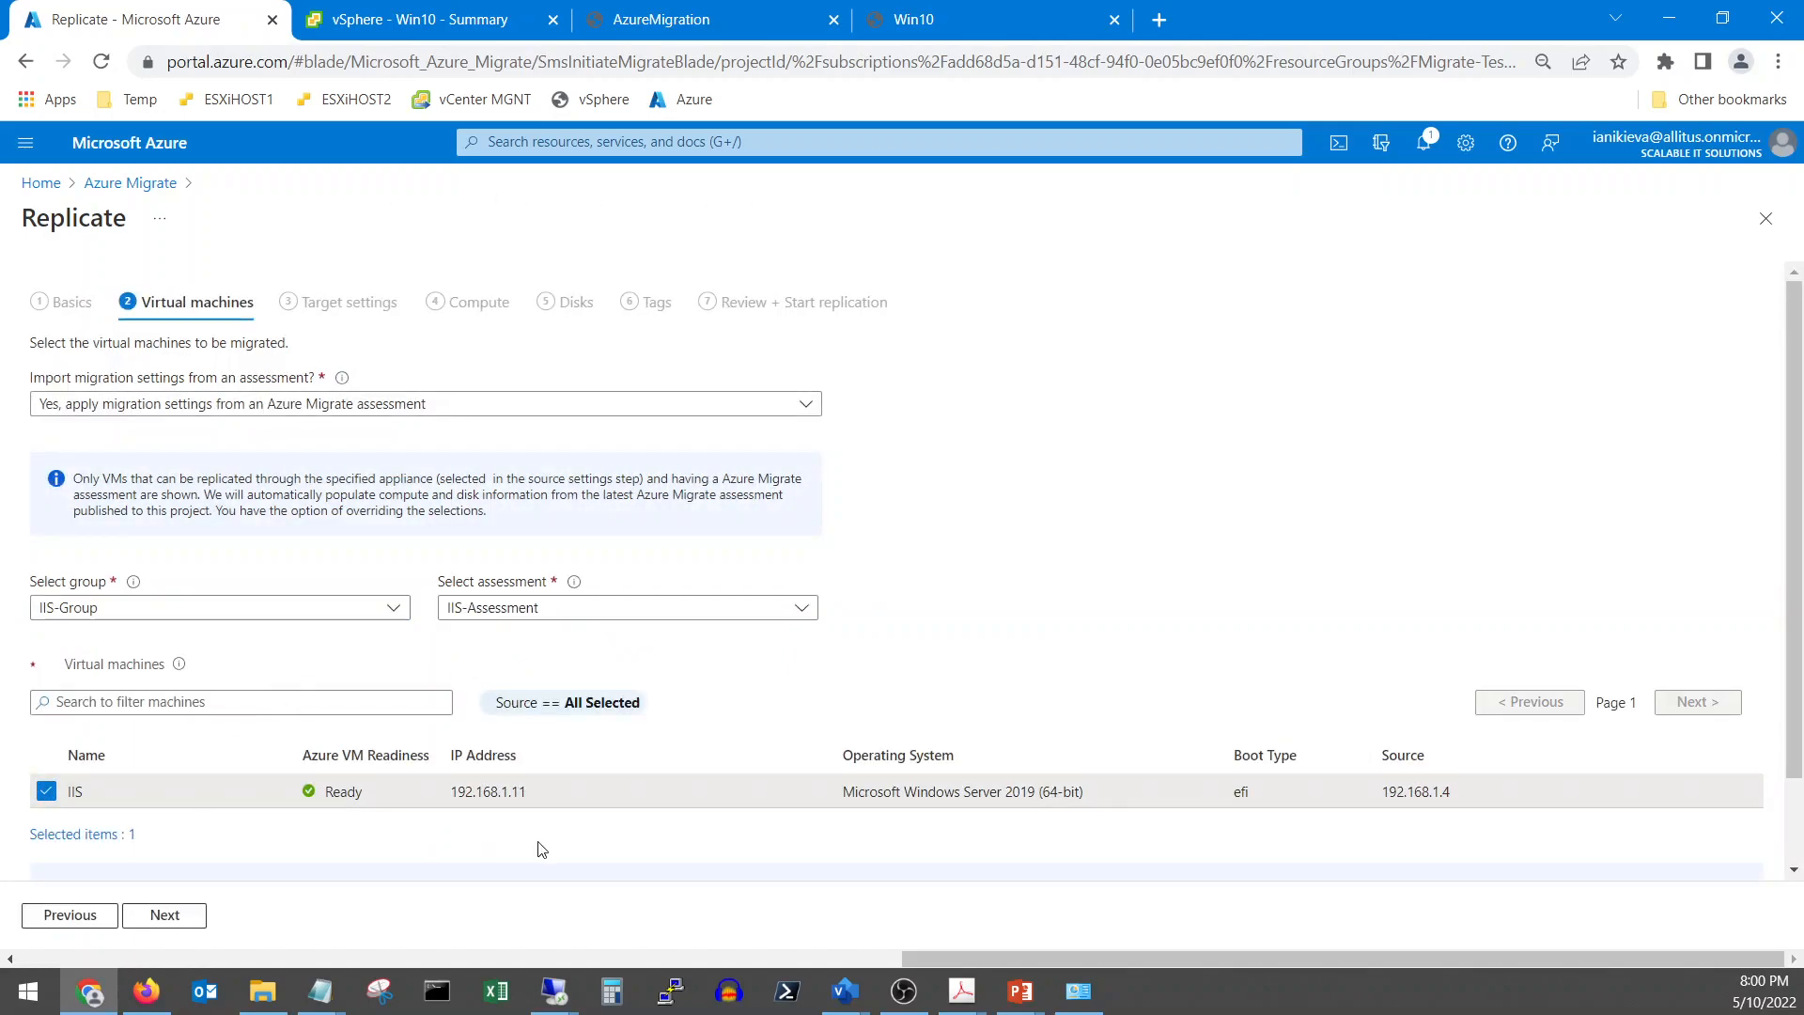
{"action": "scroll", "coordinate": [541, 848], "scroll_direction": "down", "scroll_amount": 1}
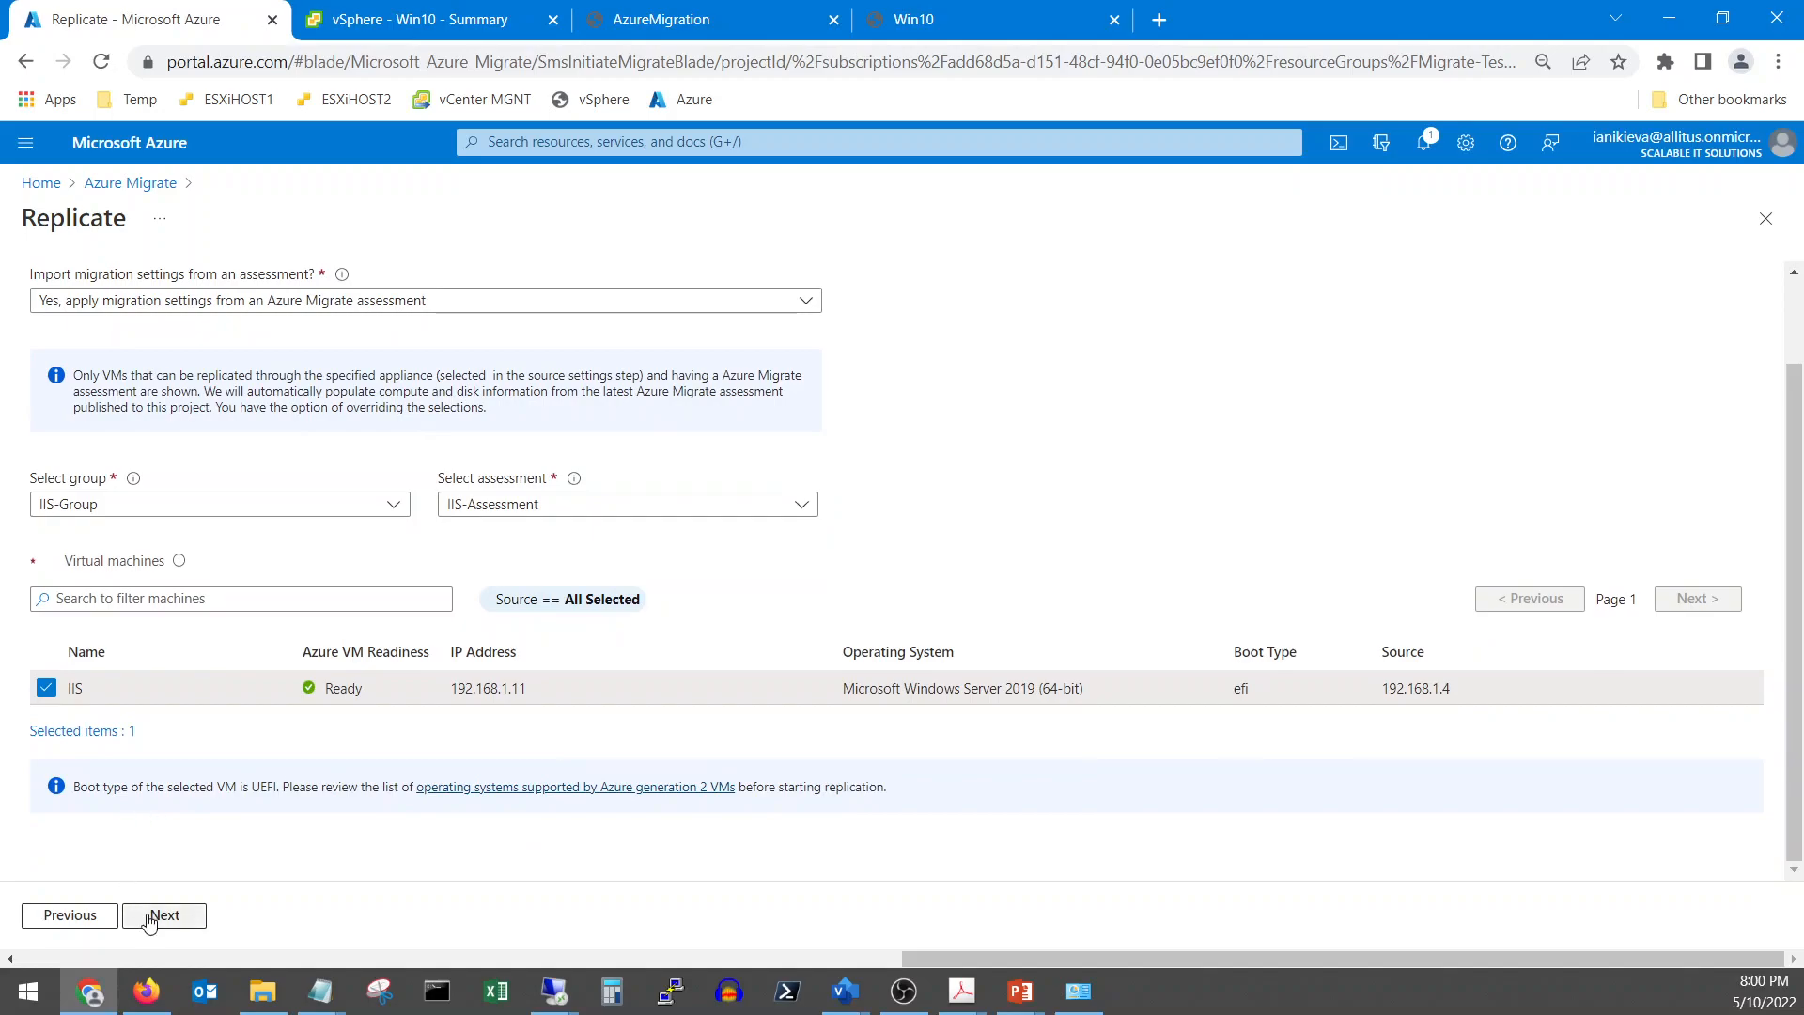
Set target region West US, resource group Migrate-Test-RG and virtual network Migrate-Test-VLAN
{"action": "left_click", "coordinate": [151, 918]}
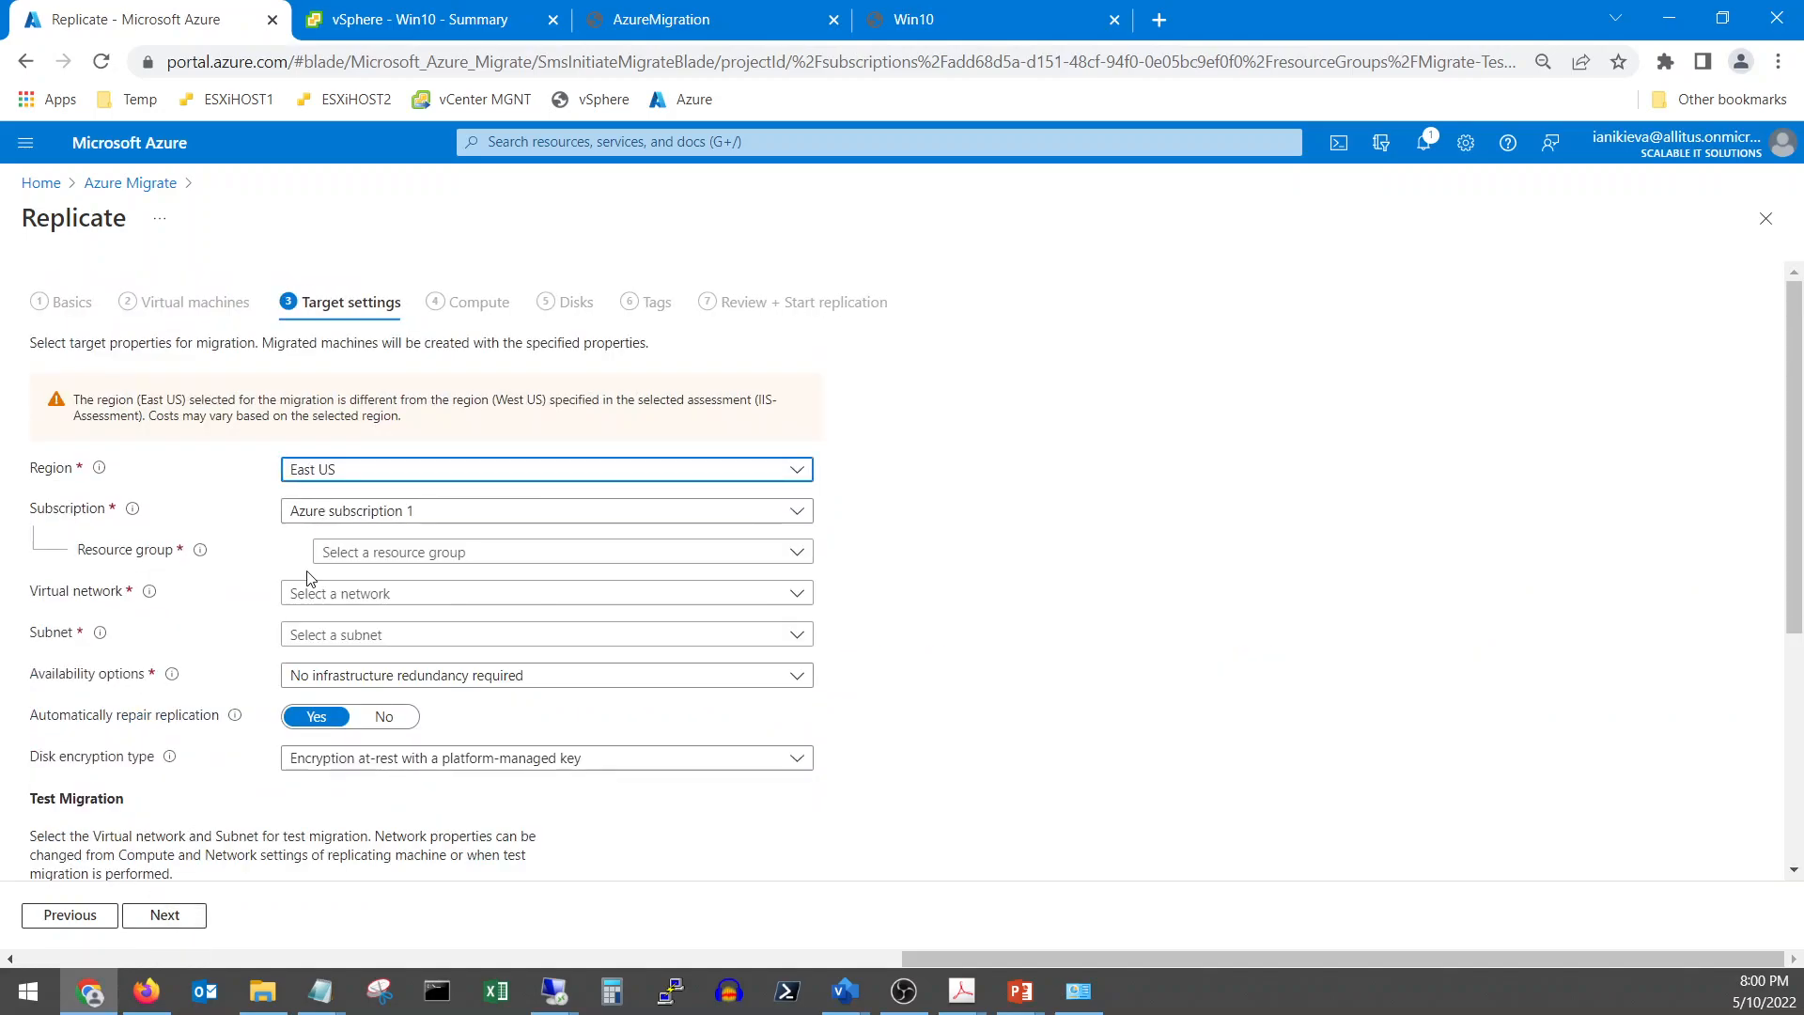
{"action": "left_click", "coordinate": [381, 472]}
{"action": "scroll", "coordinate": [411, 741], "scroll_direction": "down", "scroll_amount": 3}
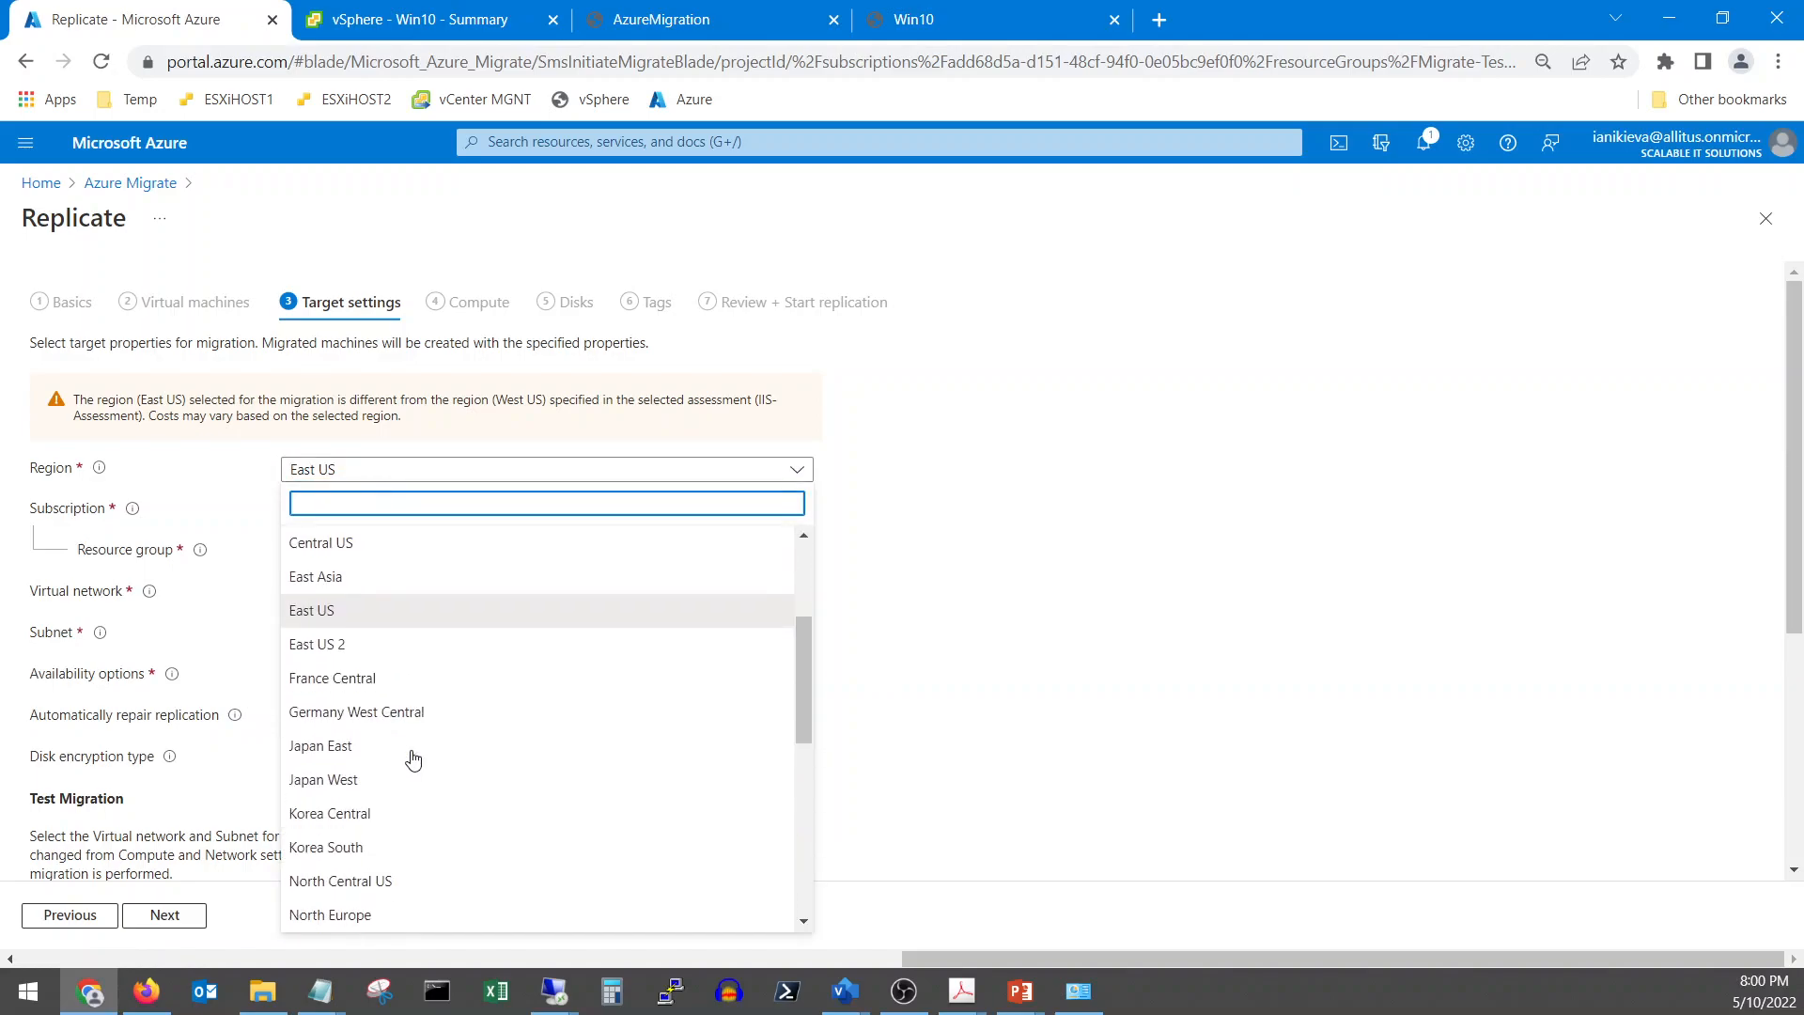
{"action": "scroll", "coordinate": [411, 756], "scroll_direction": "down", "scroll_amount": 2}
{"action": "scroll", "coordinate": [413, 759], "scroll_direction": "down", "scroll_amount": 5}
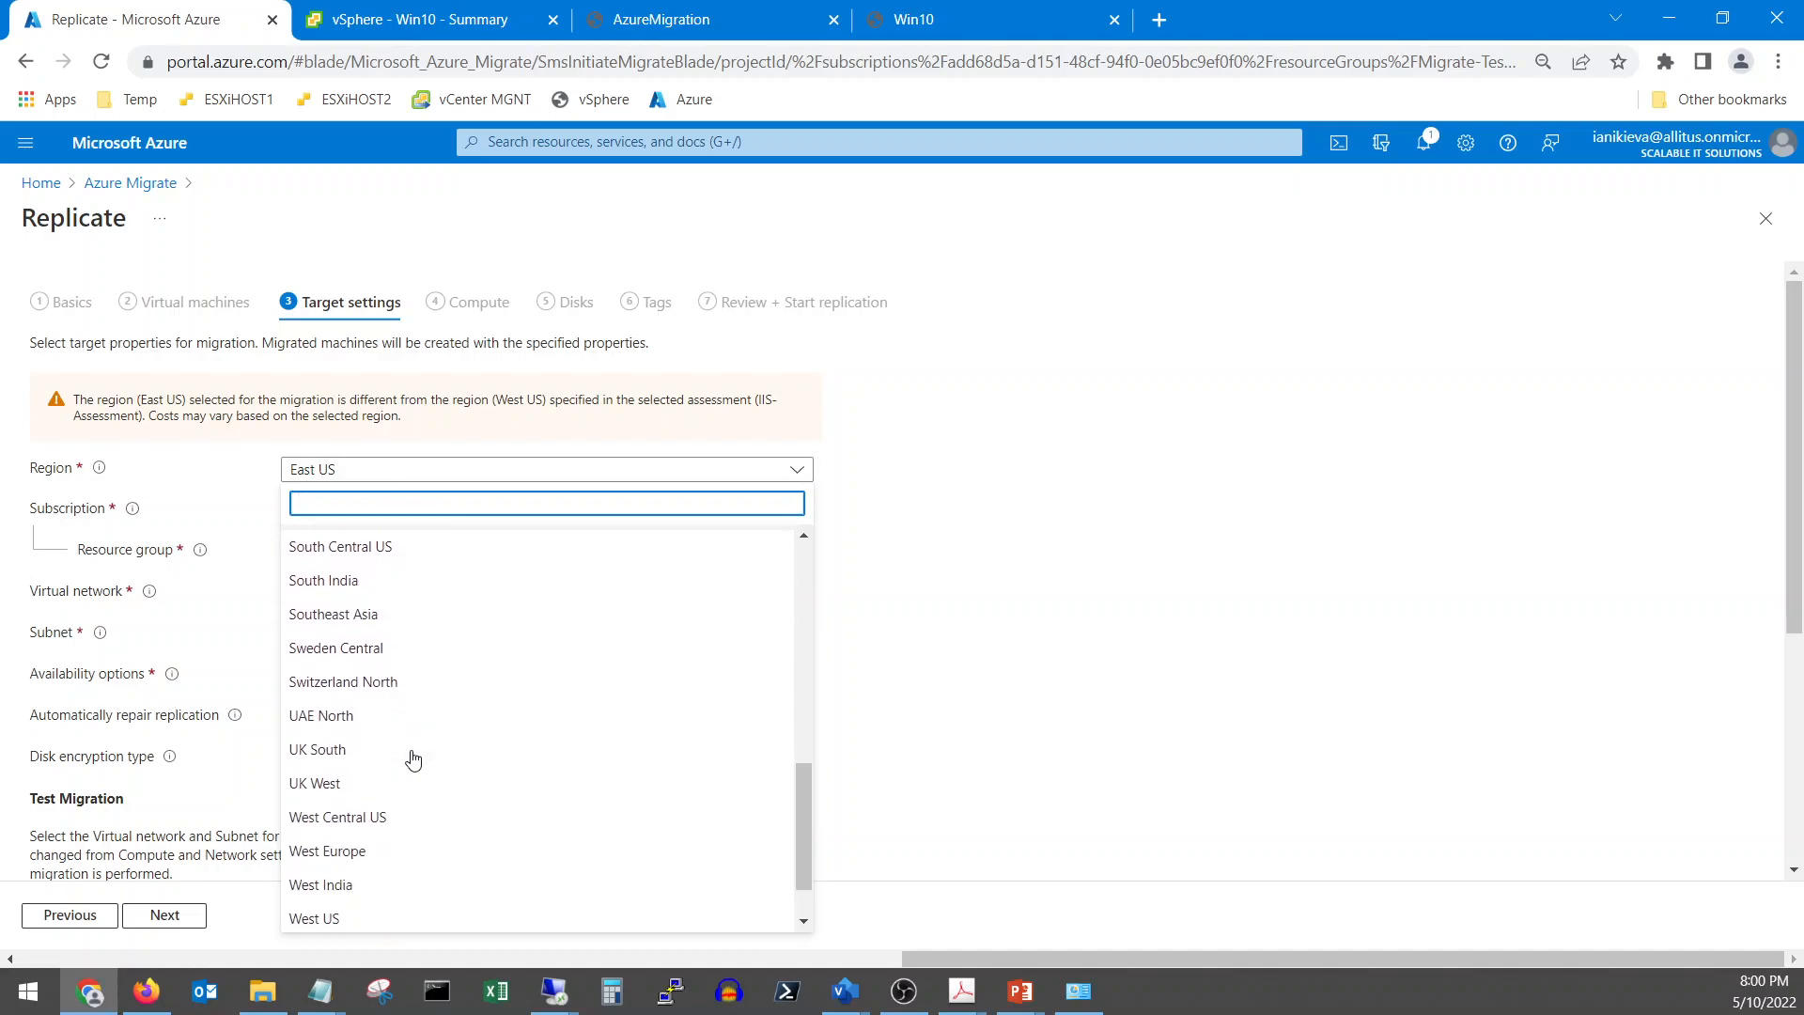
{"action": "left_click", "coordinate": [371, 918]}
{"action": "left_click", "coordinate": [420, 470]}
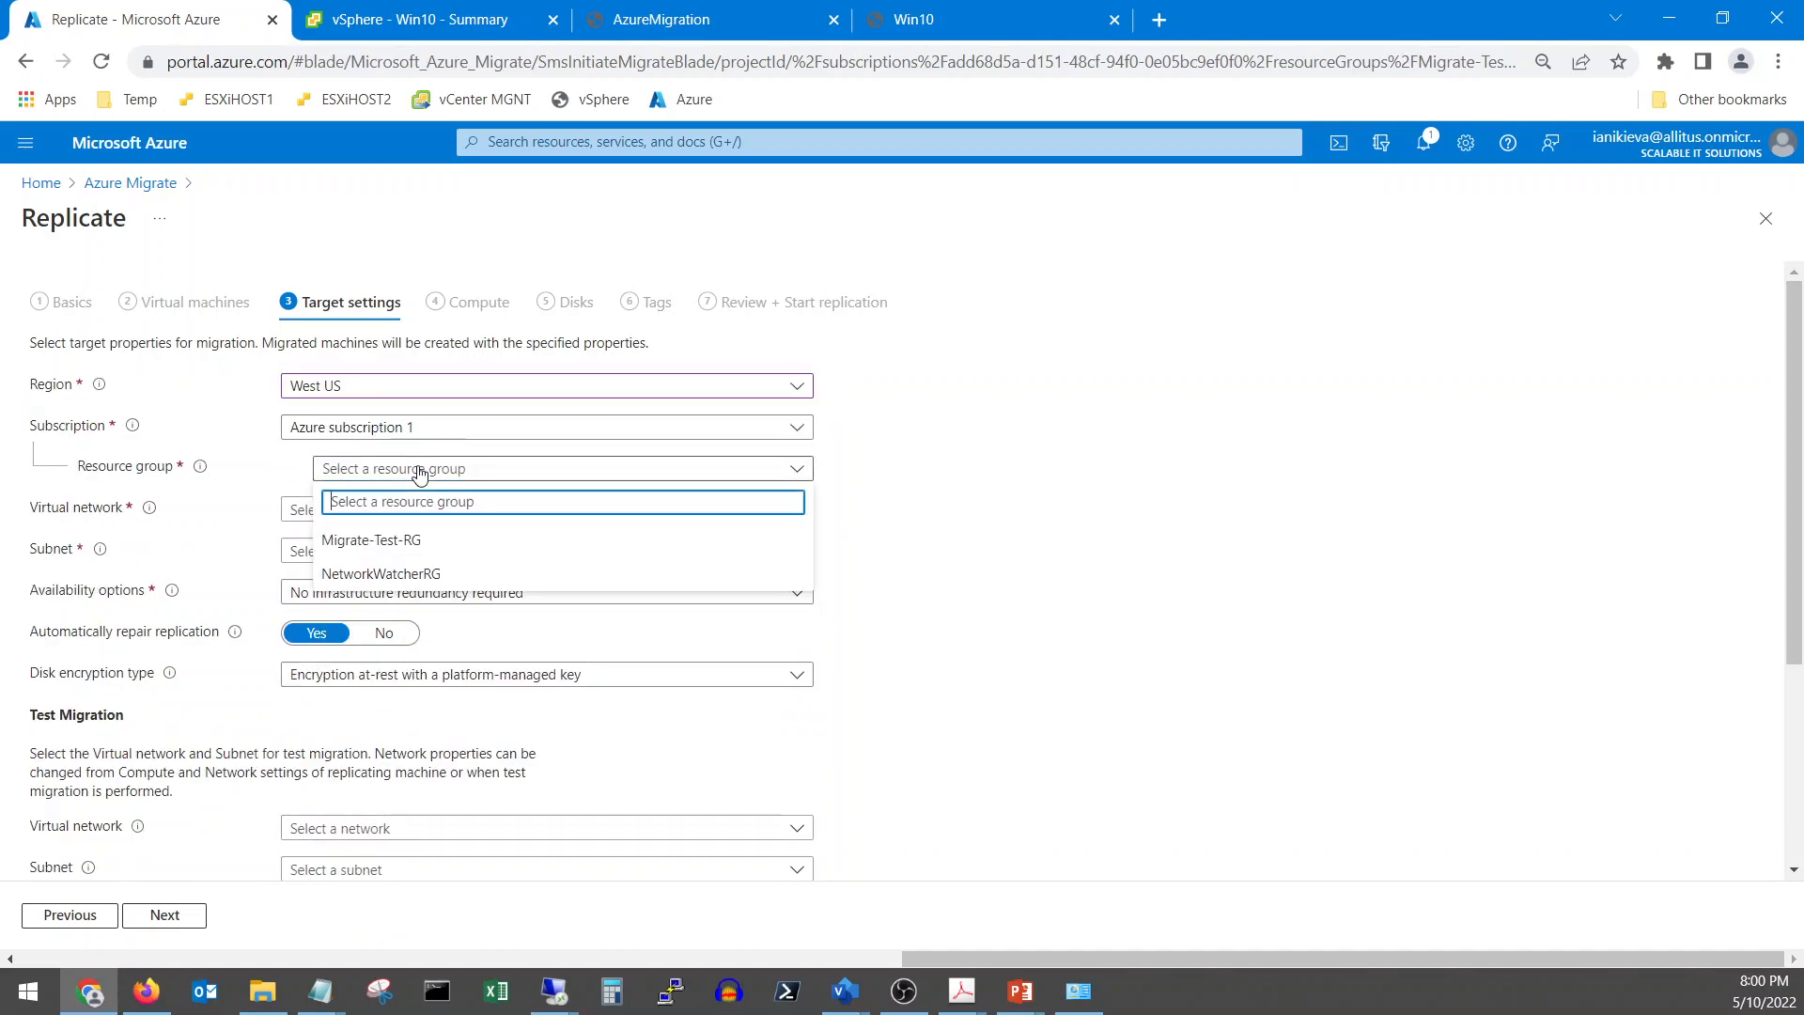
{"action": "left_click", "coordinate": [396, 549]}
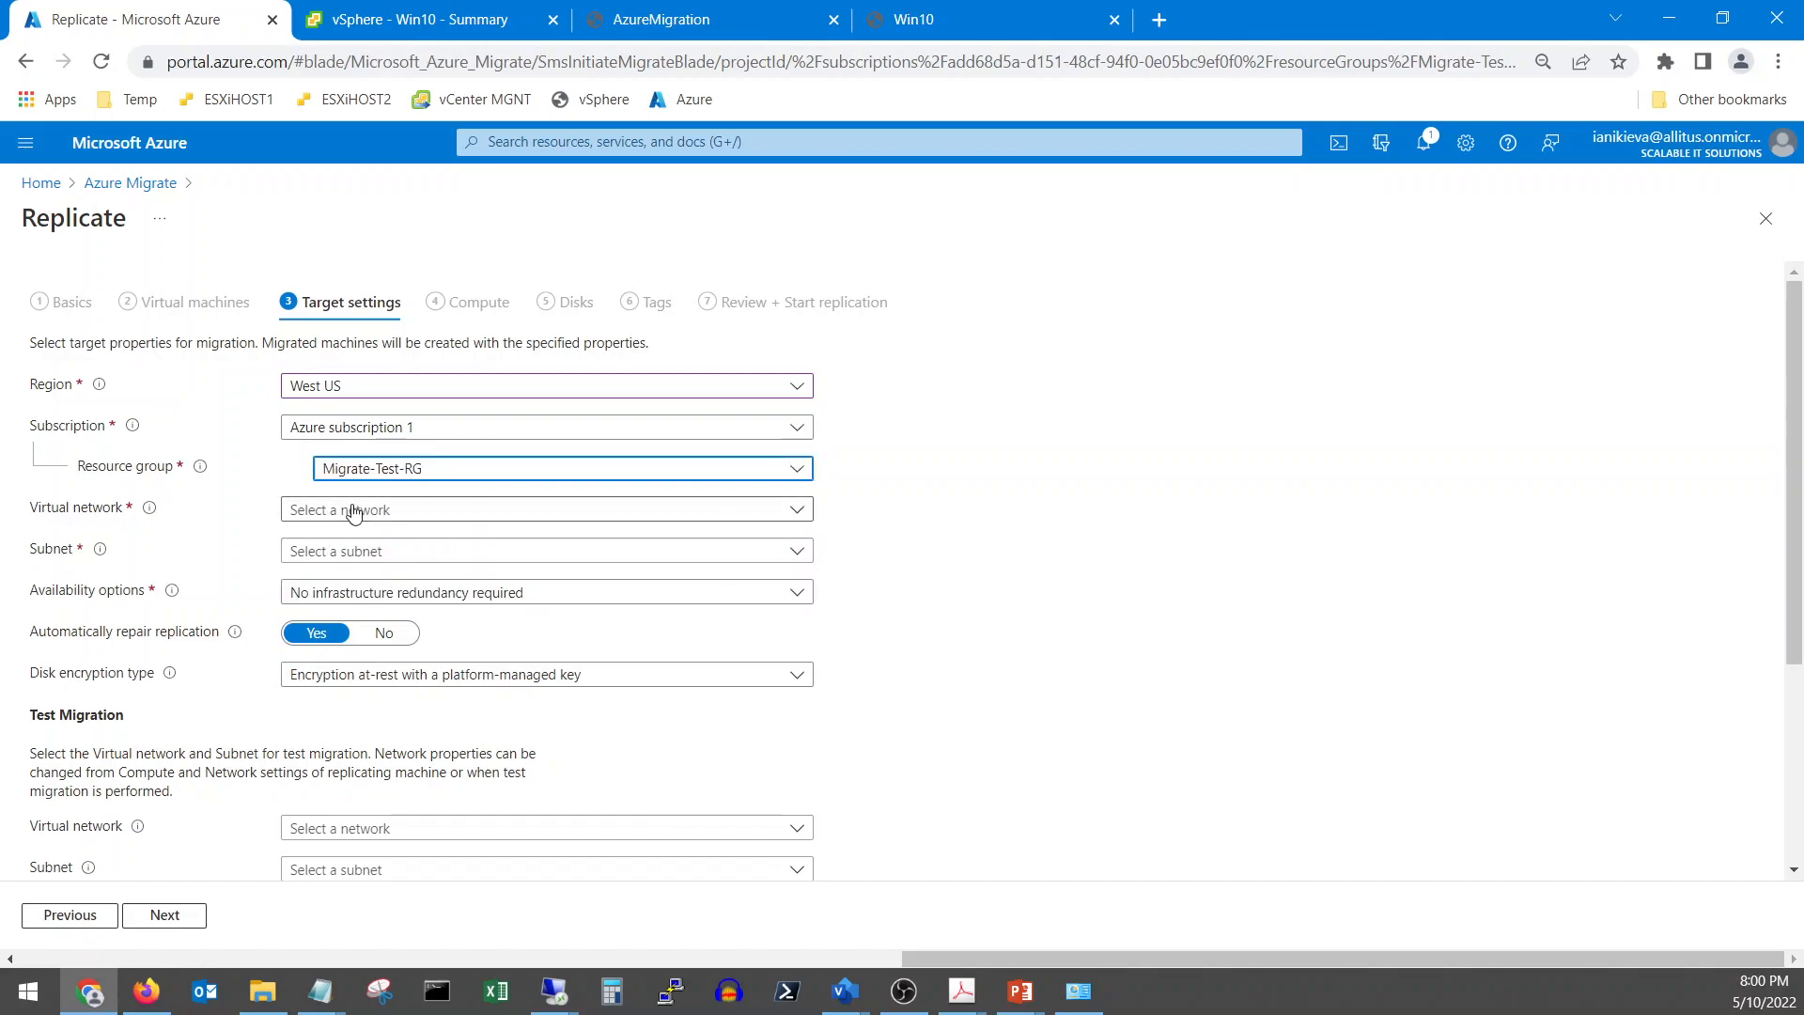
{"action": "left_click", "coordinate": [364, 521]}
{"action": "left_click", "coordinate": [357, 585]}
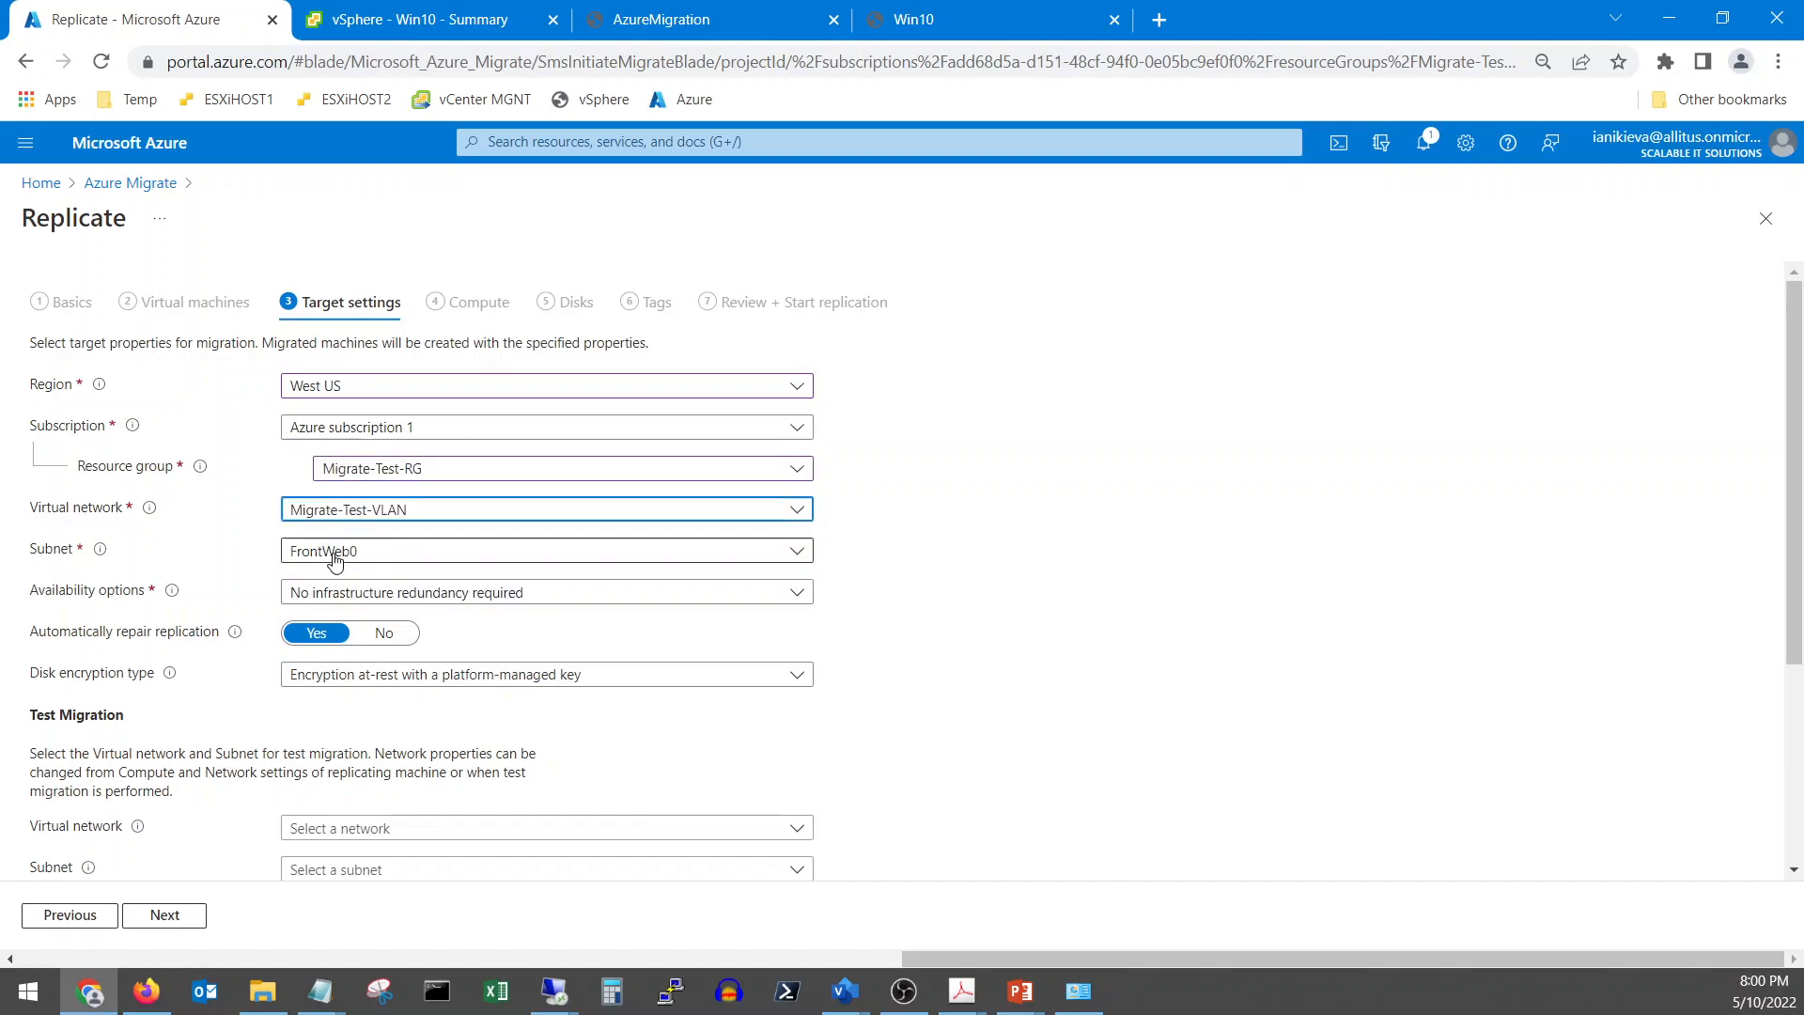
Keep no infrastructure redundancy, use Migrate-Test-VLAN for test migration, and confirm Azure Hybrid Benefit
{"action": "left_click", "coordinate": [414, 593]}
{"action": "left_click", "coordinate": [416, 596]}
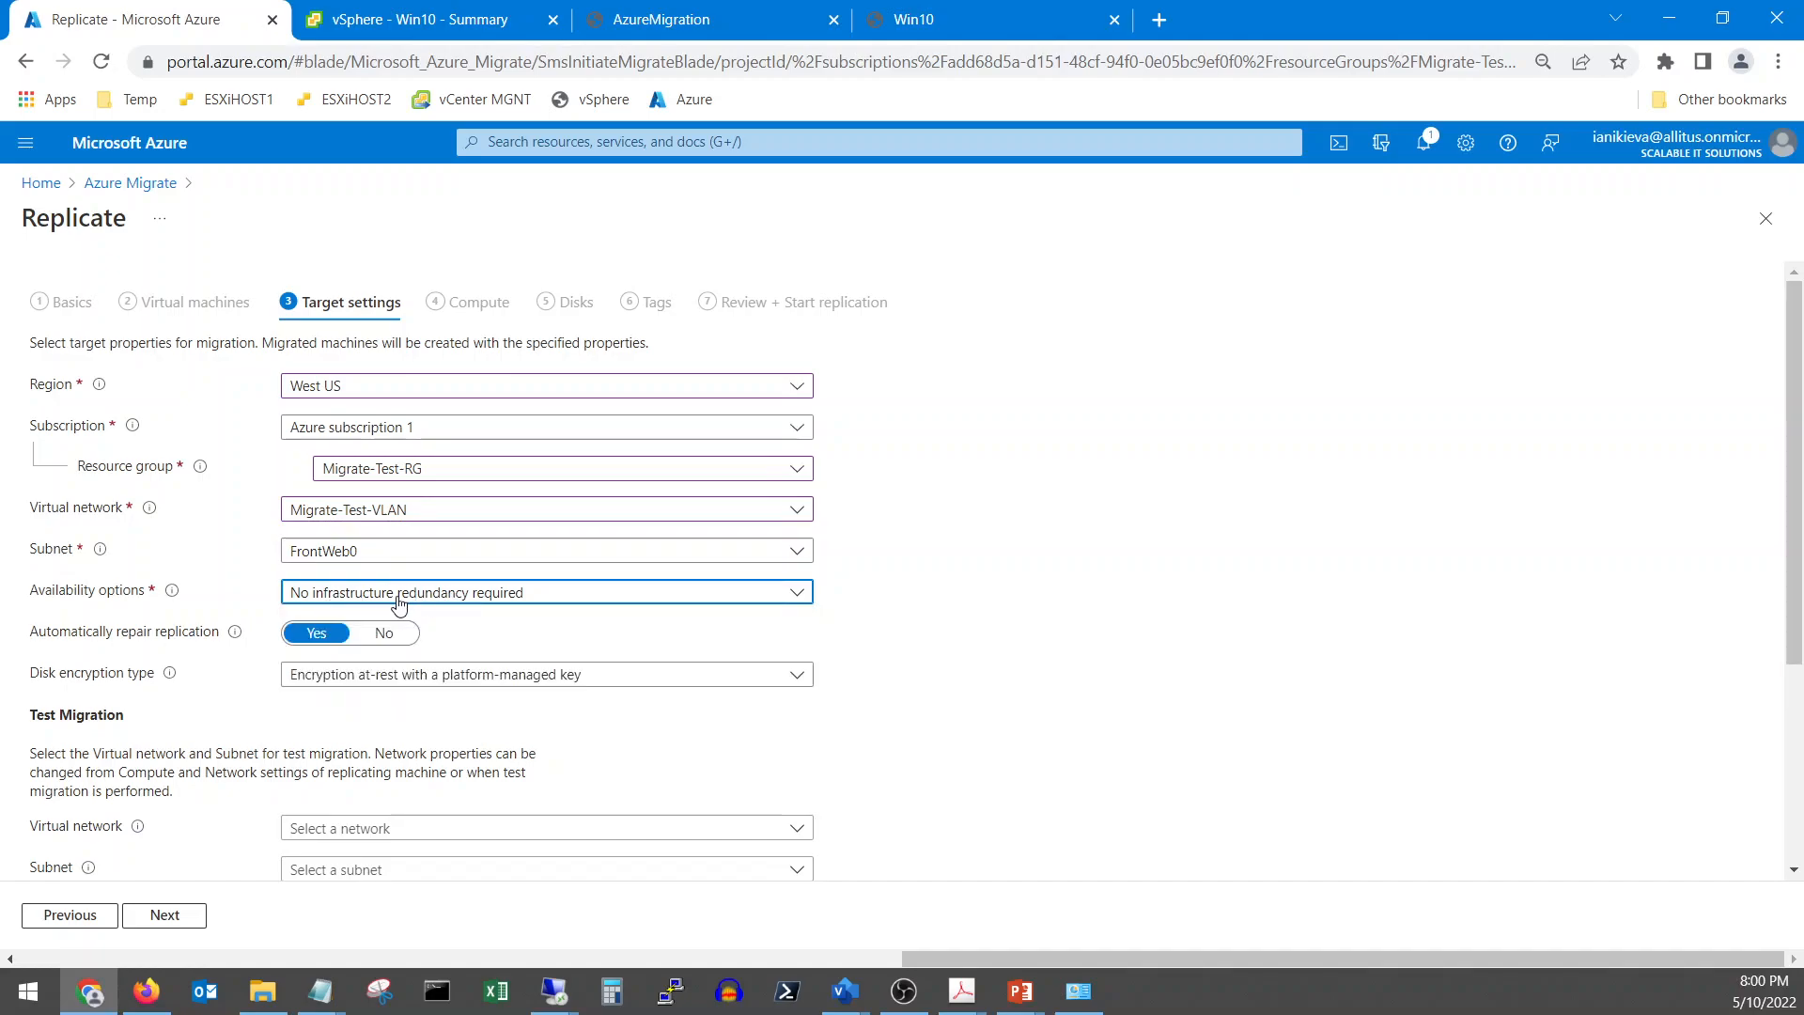
{"action": "scroll", "coordinate": [523, 647], "scroll_direction": "down", "scroll_amount": 3}
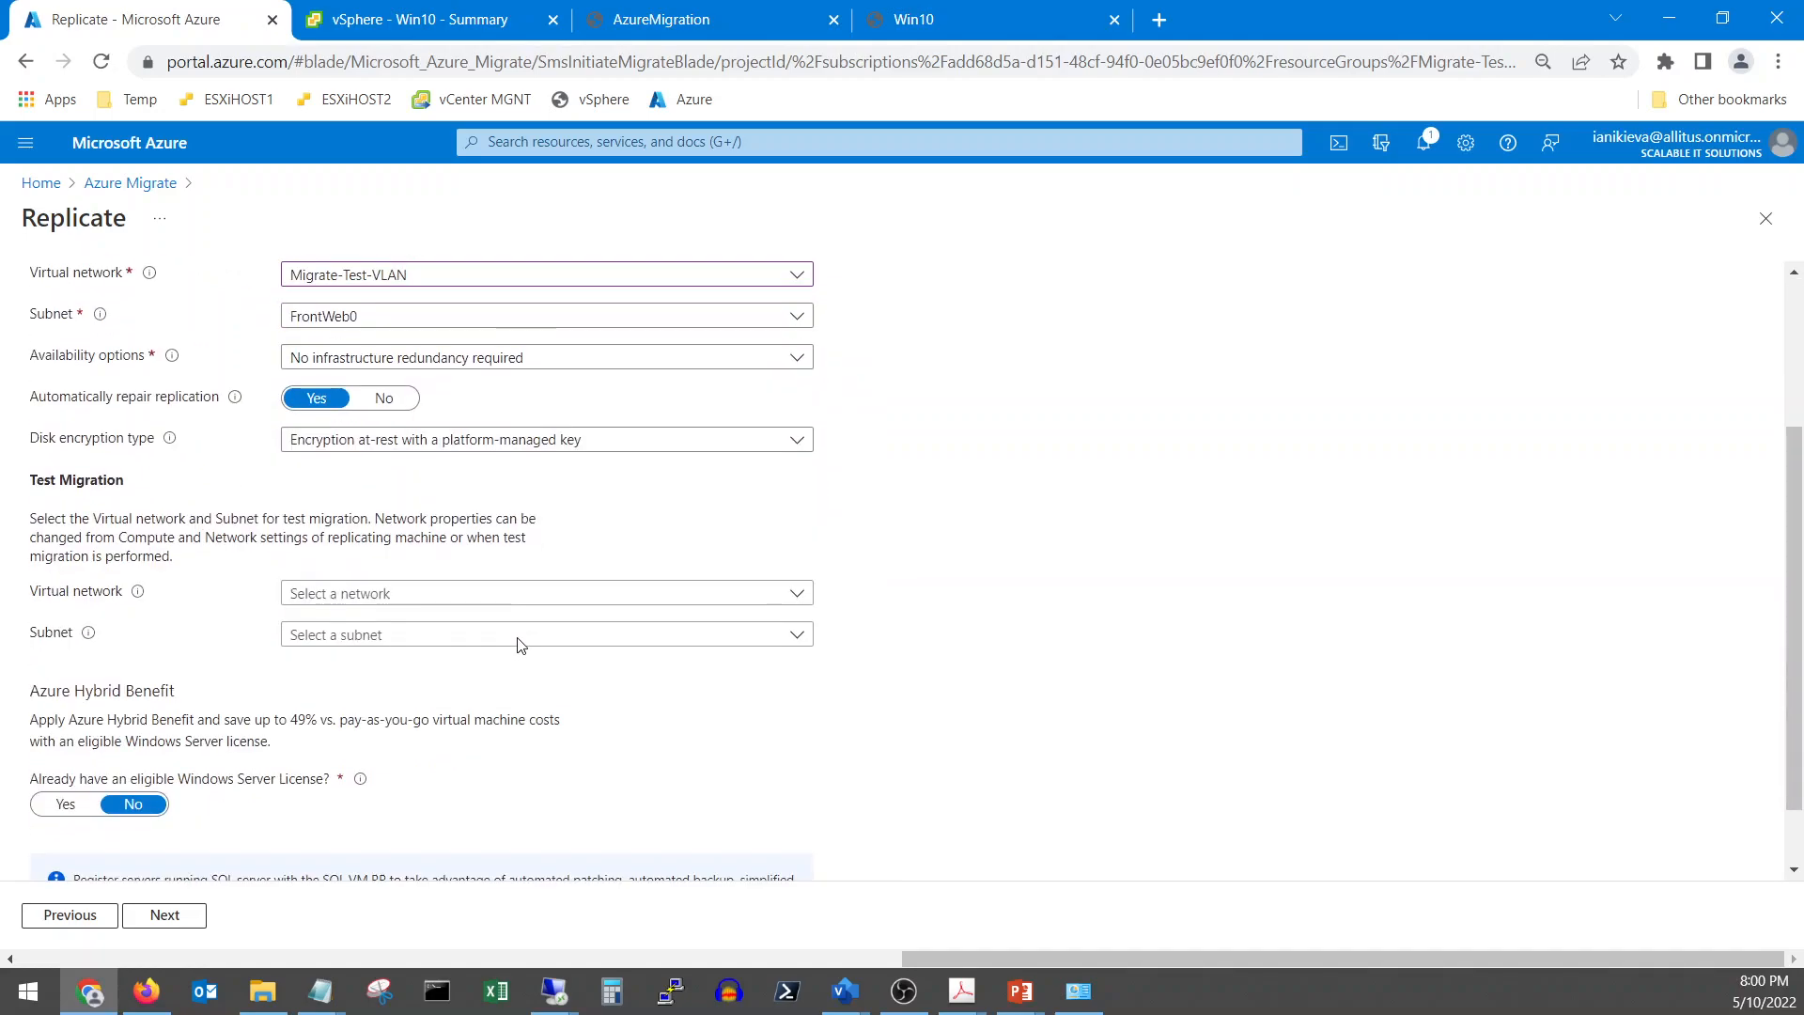
{"action": "left_click", "coordinate": [365, 598]}
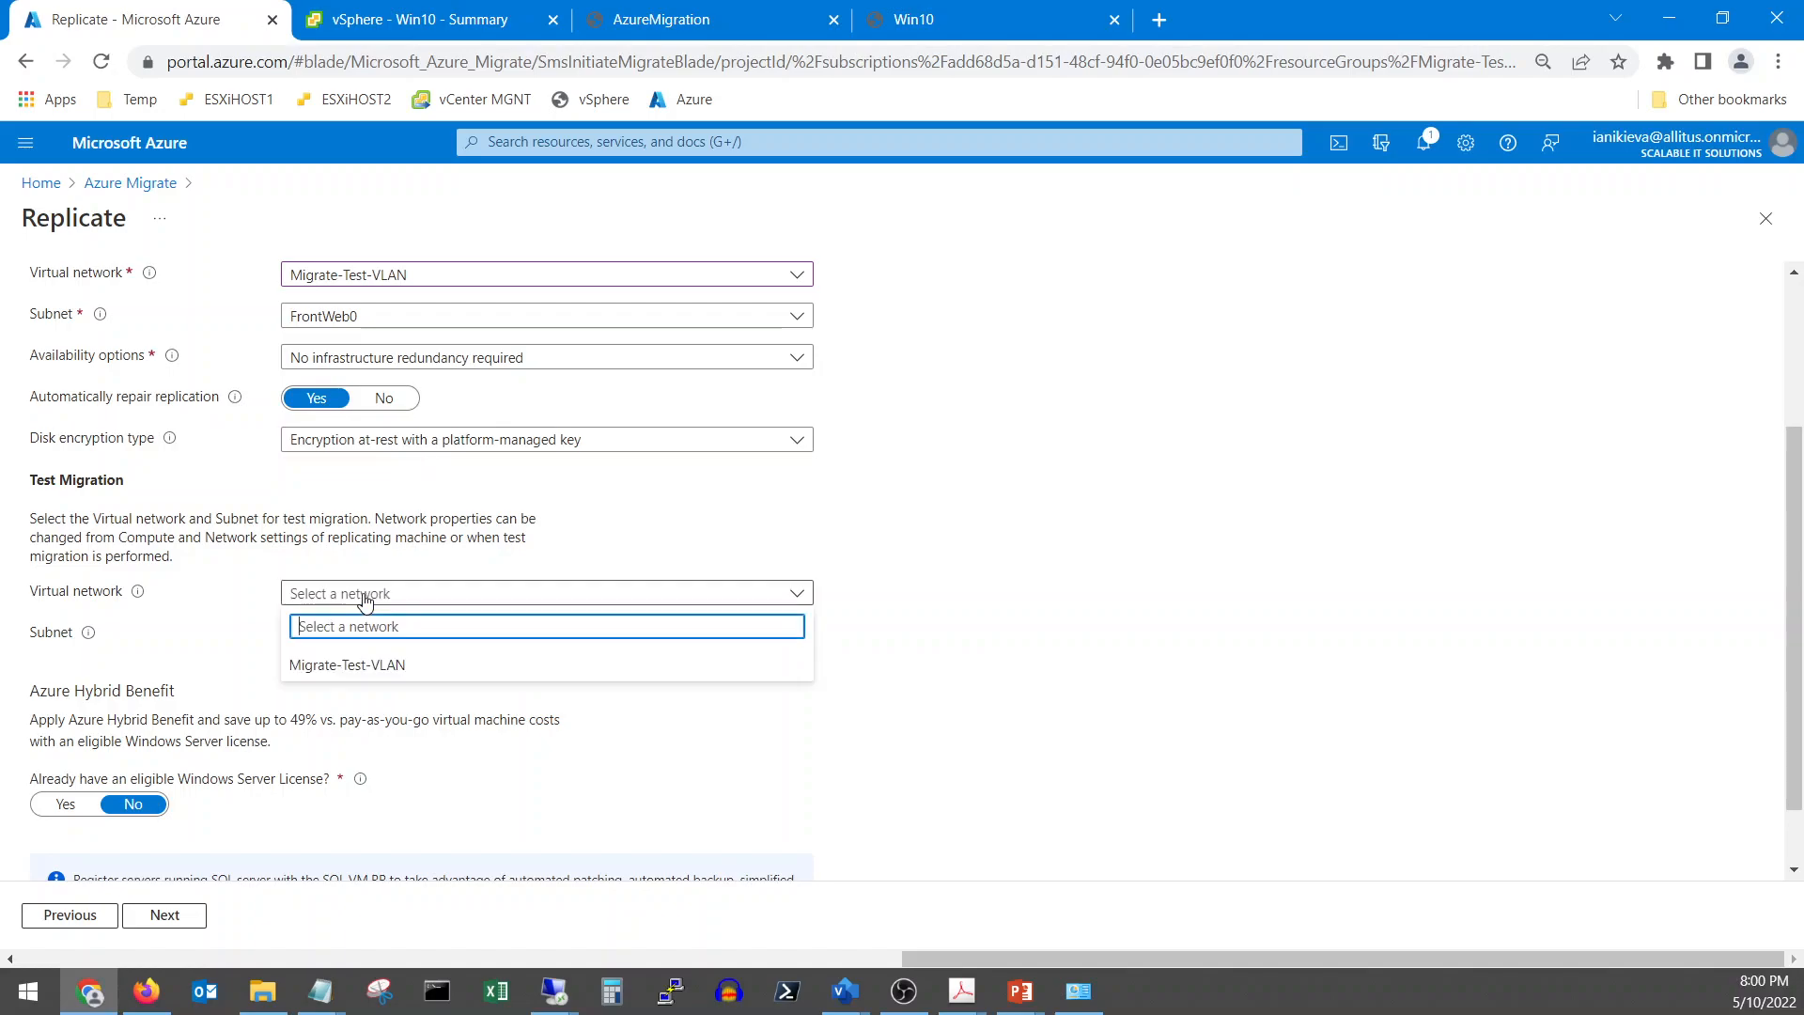
{"action": "left_click", "coordinate": [390, 667]}
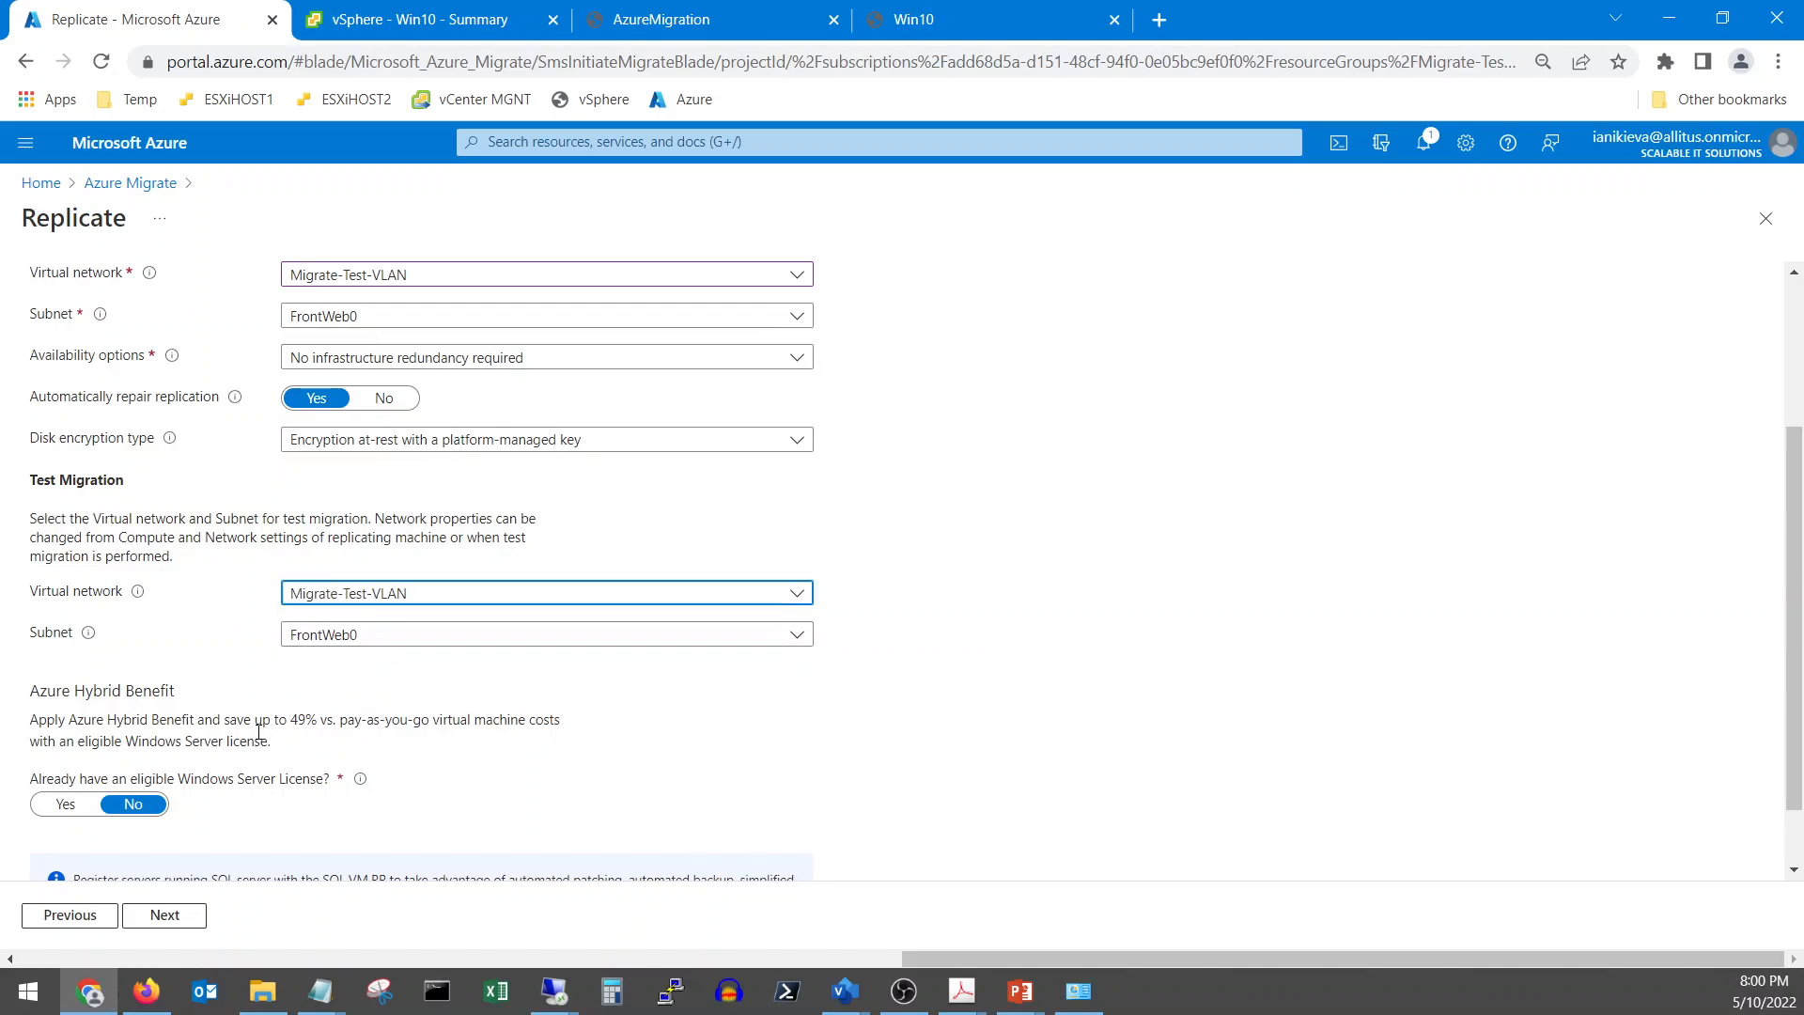
{"action": "scroll", "coordinate": [259, 731], "scroll_direction": "down", "scroll_amount": 1}
{"action": "left_click", "coordinate": [66, 722]}
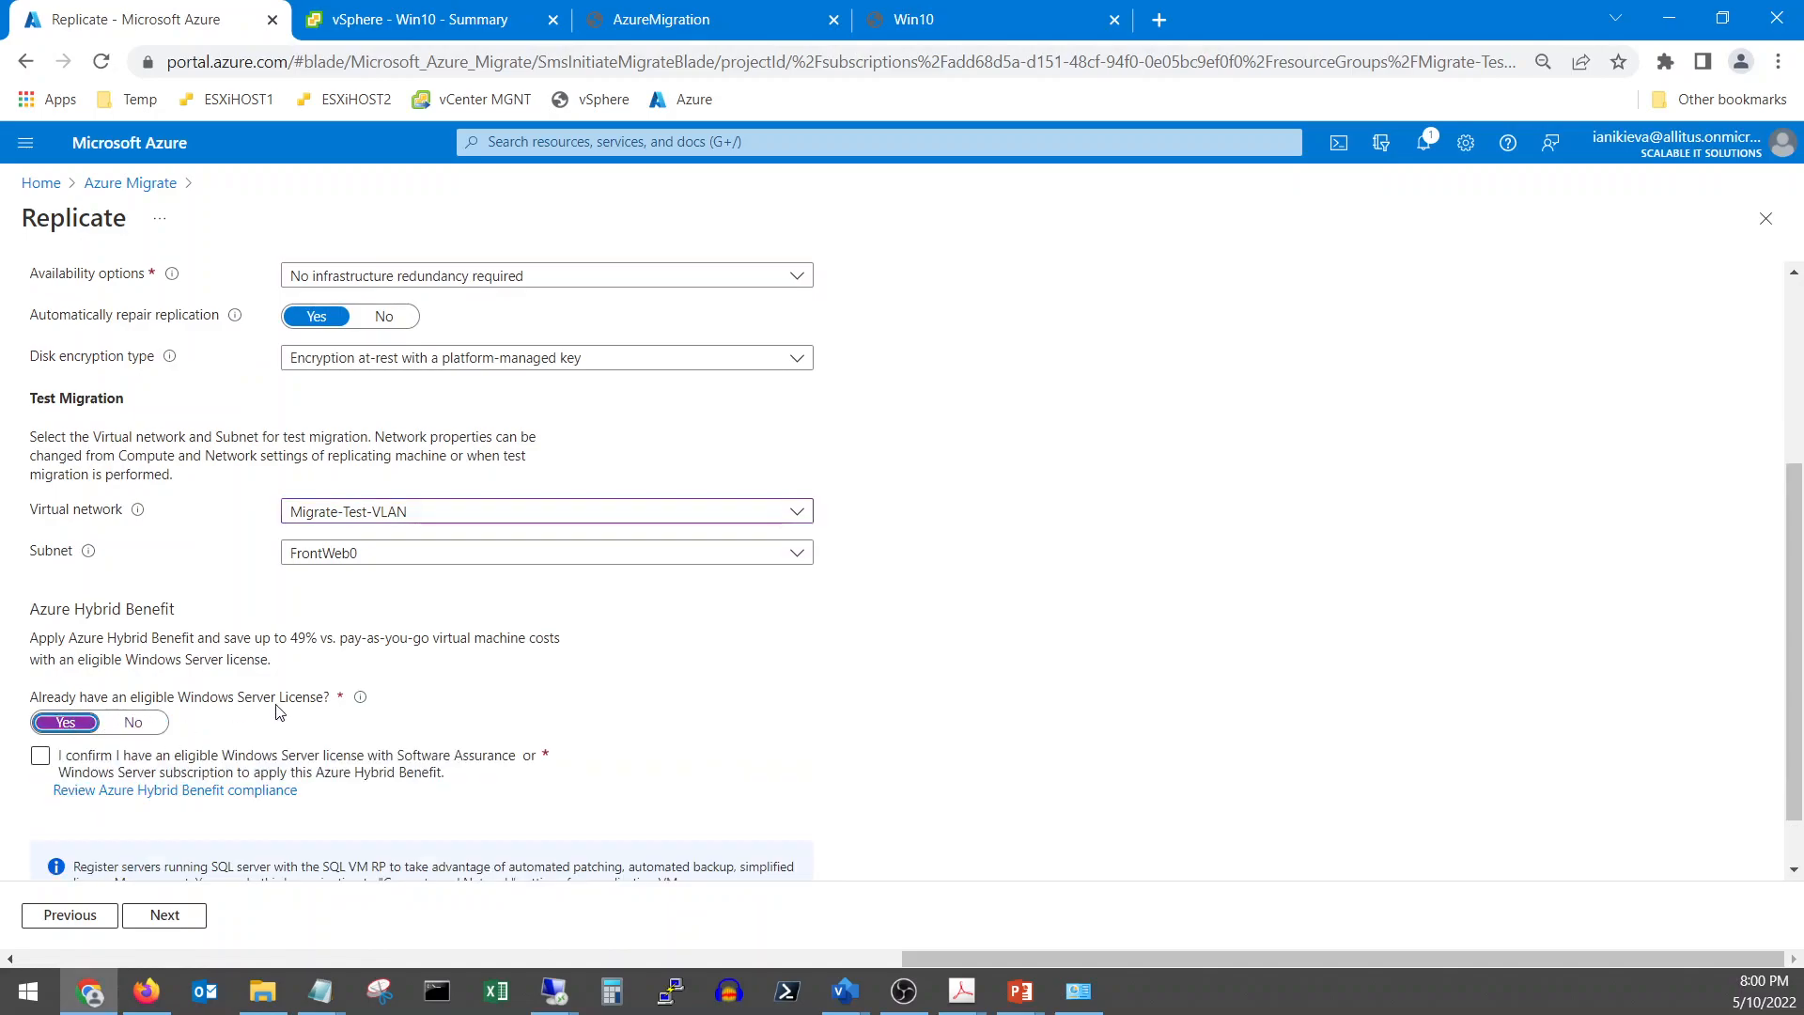
{"action": "left_click", "coordinate": [41, 757]}
{"action": "scroll", "coordinate": [202, 723], "scroll_direction": "down", "scroll_amount": 1}
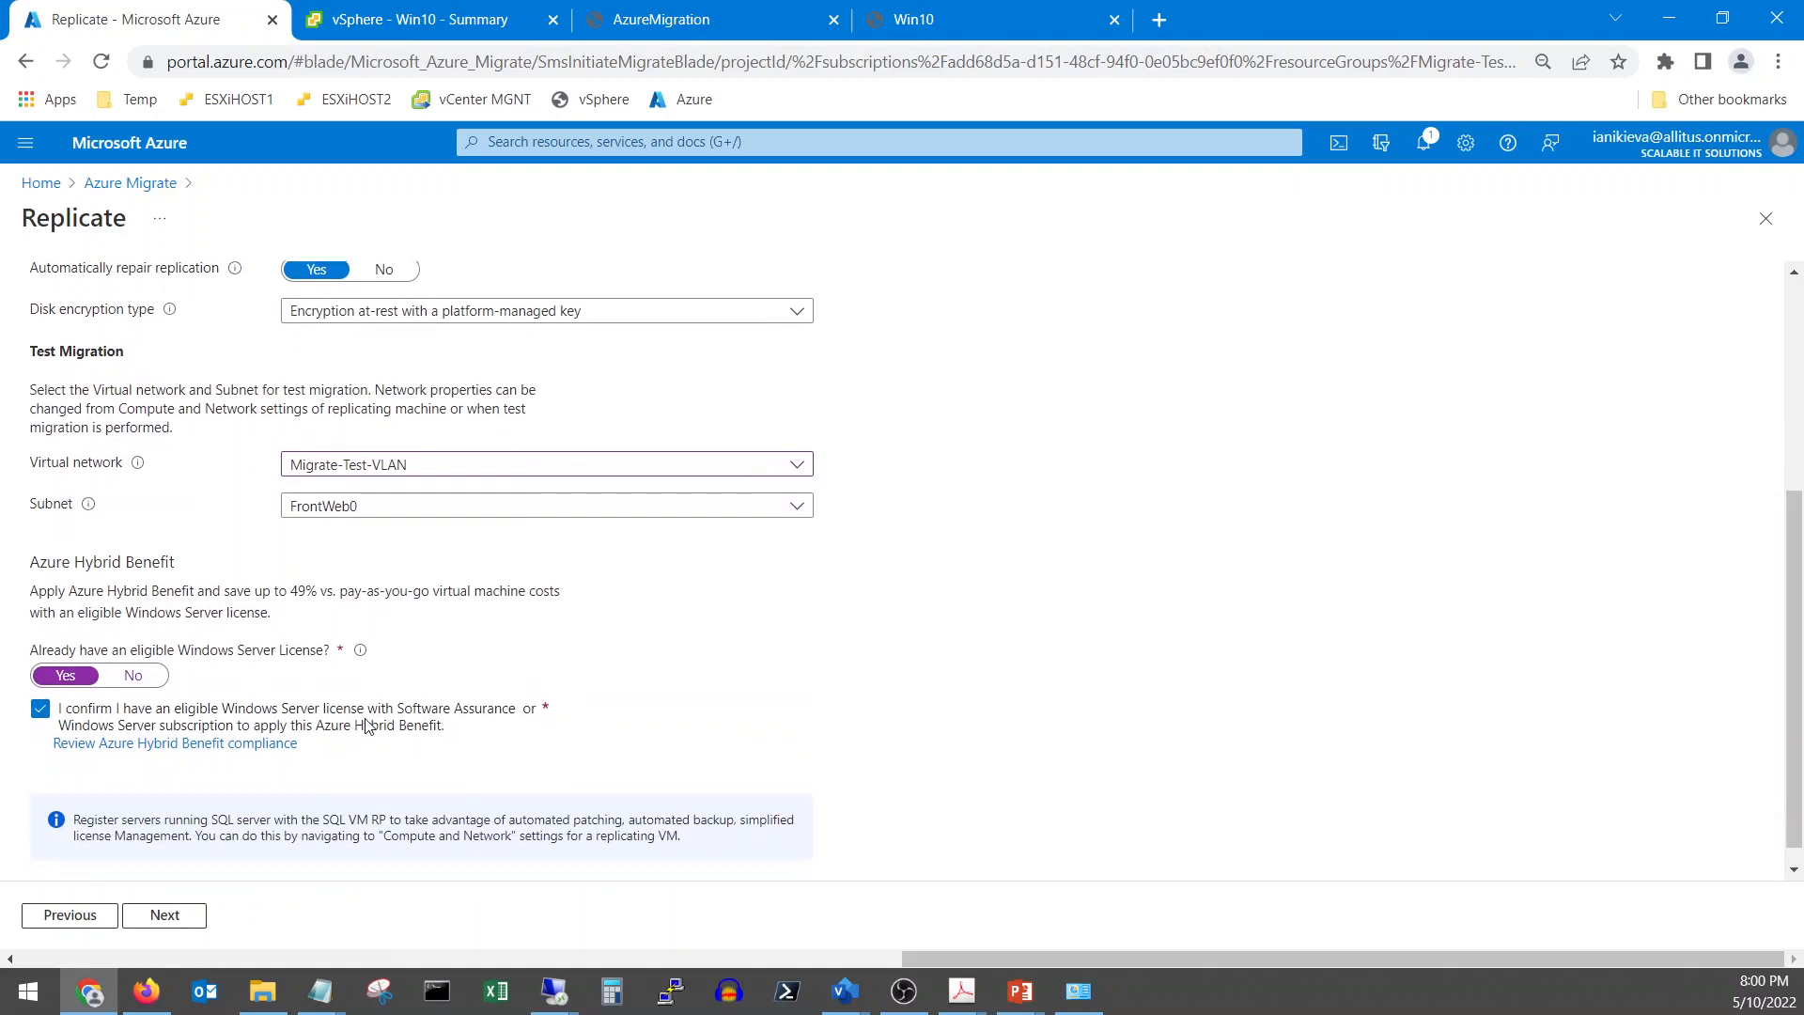
{"action": "left_click", "coordinate": [162, 917]}
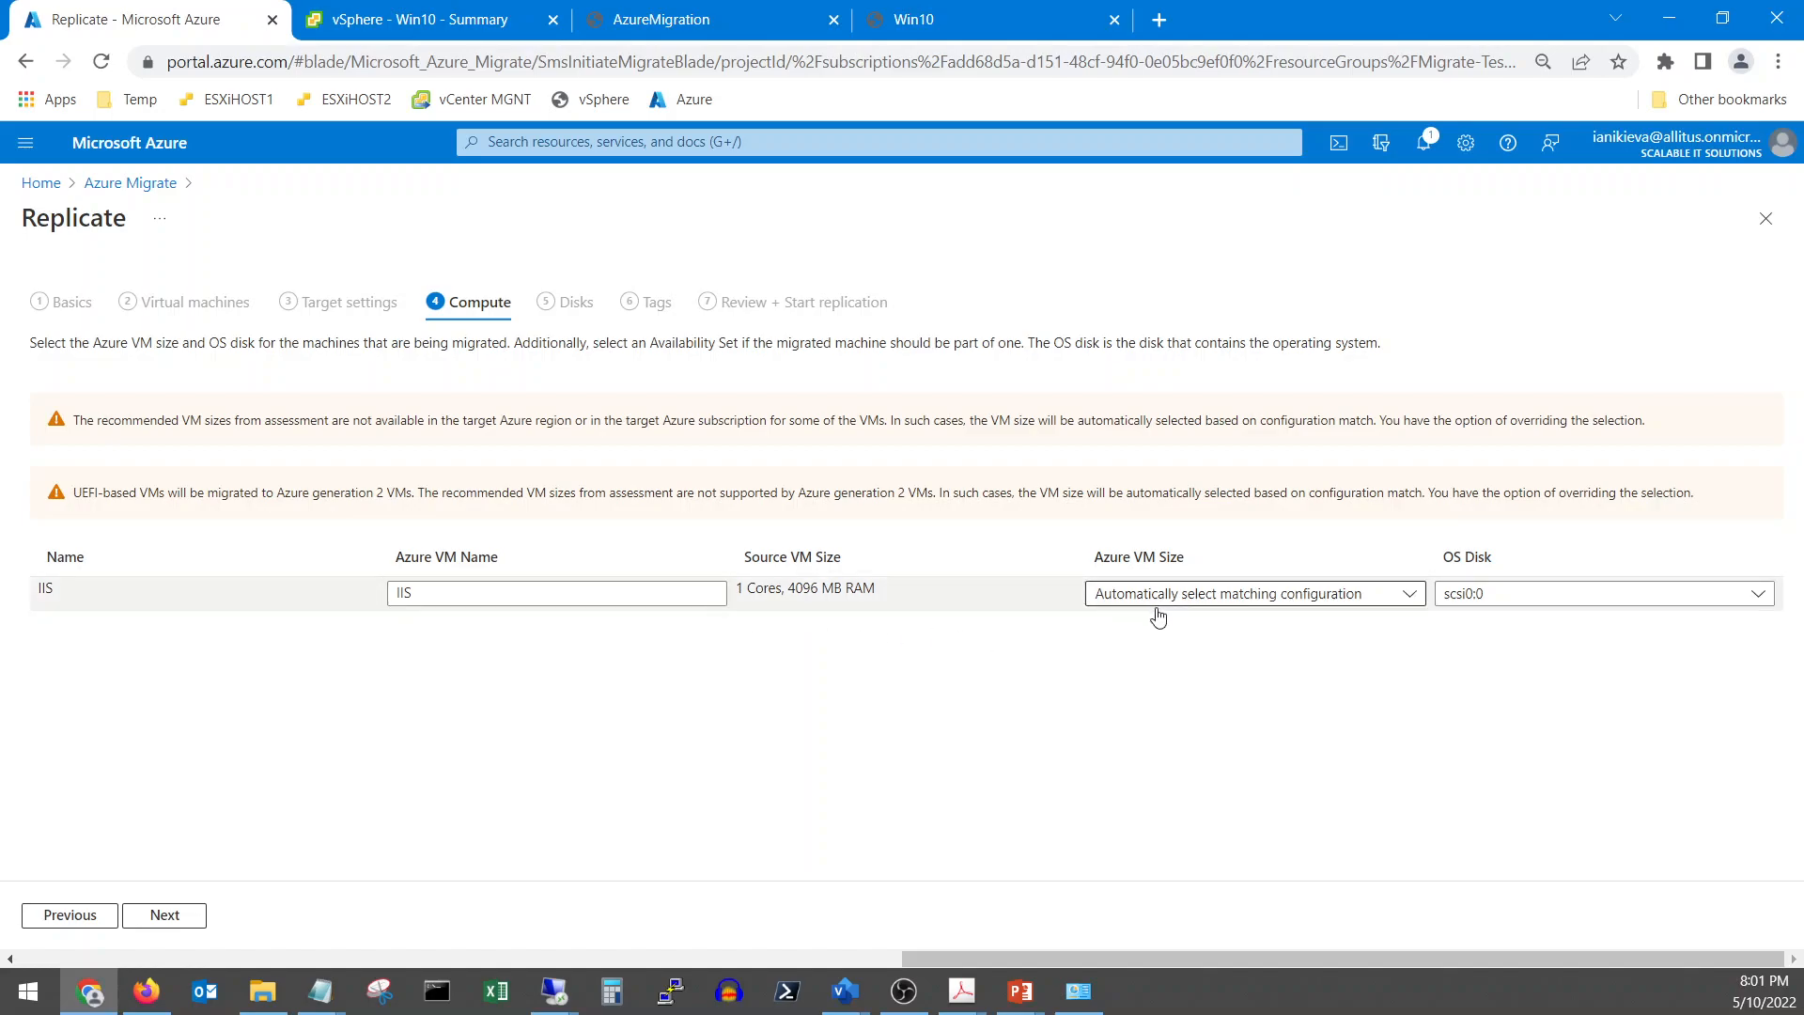
Check the Azure VM Size list on Compute, finding no sizes offered for West US
{"action": "left_click", "coordinate": [182, 918]}
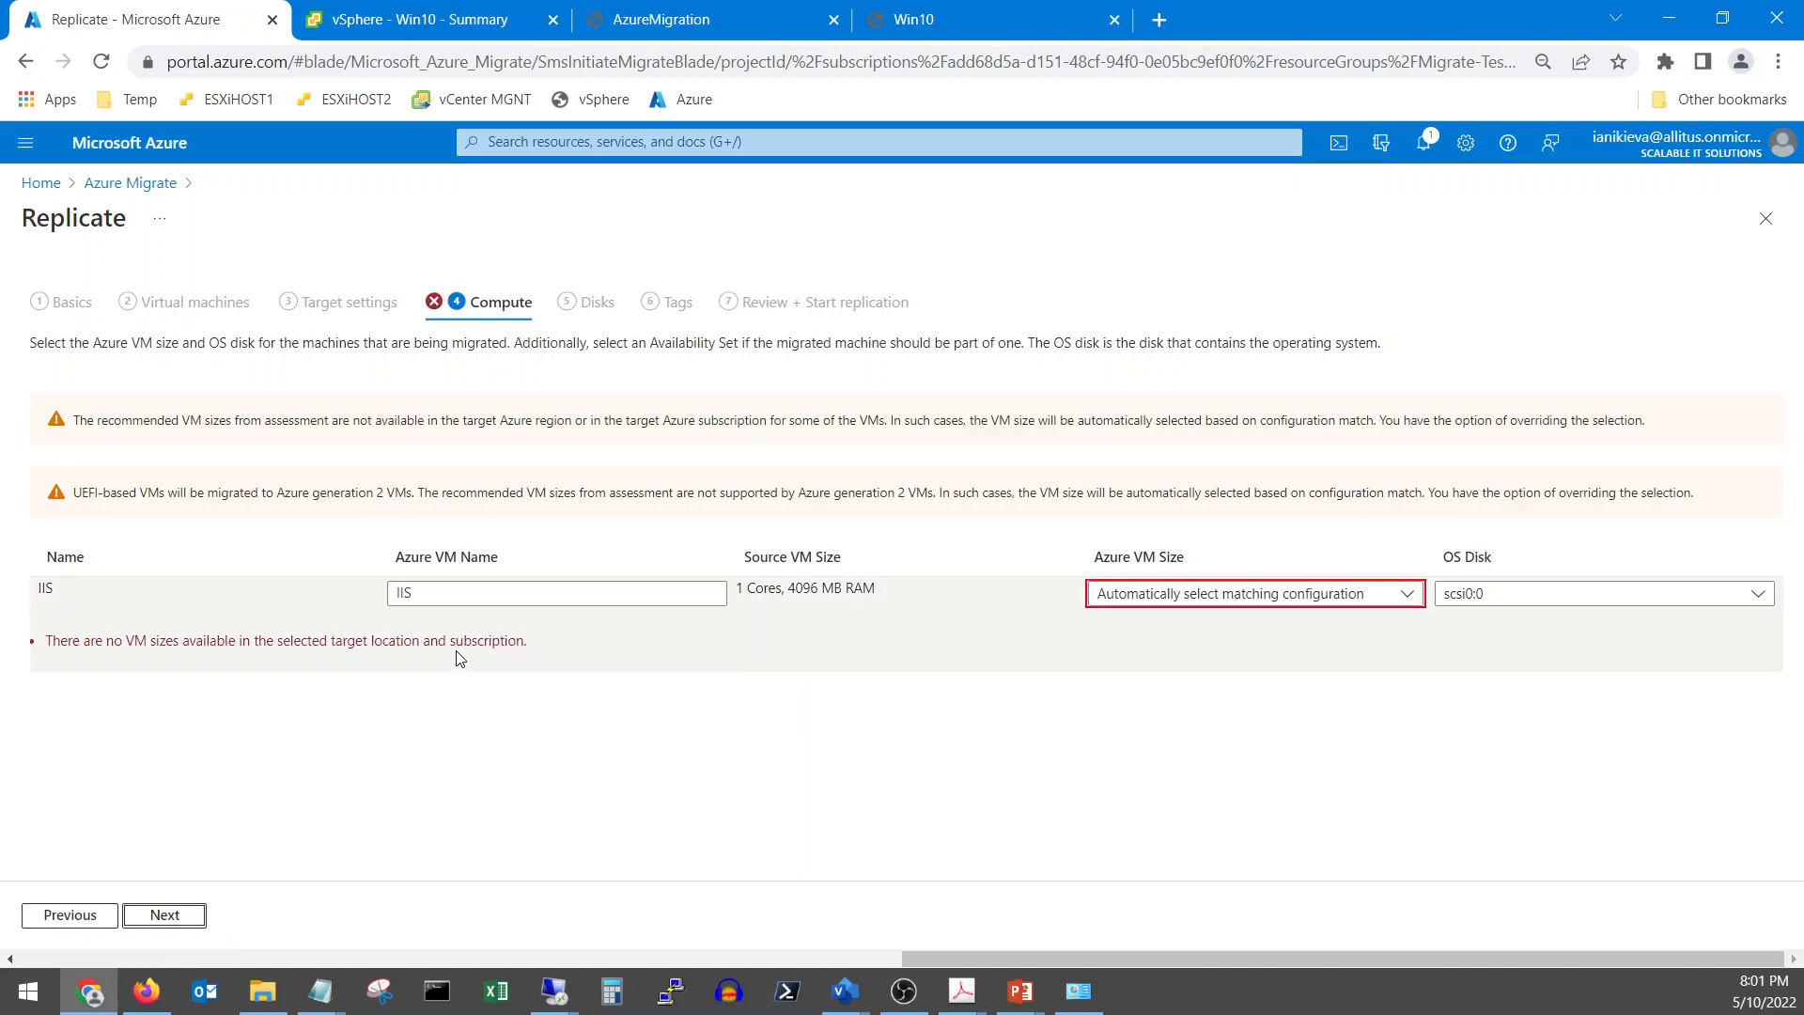
{"action": "left_click", "coordinate": [1205, 595]}
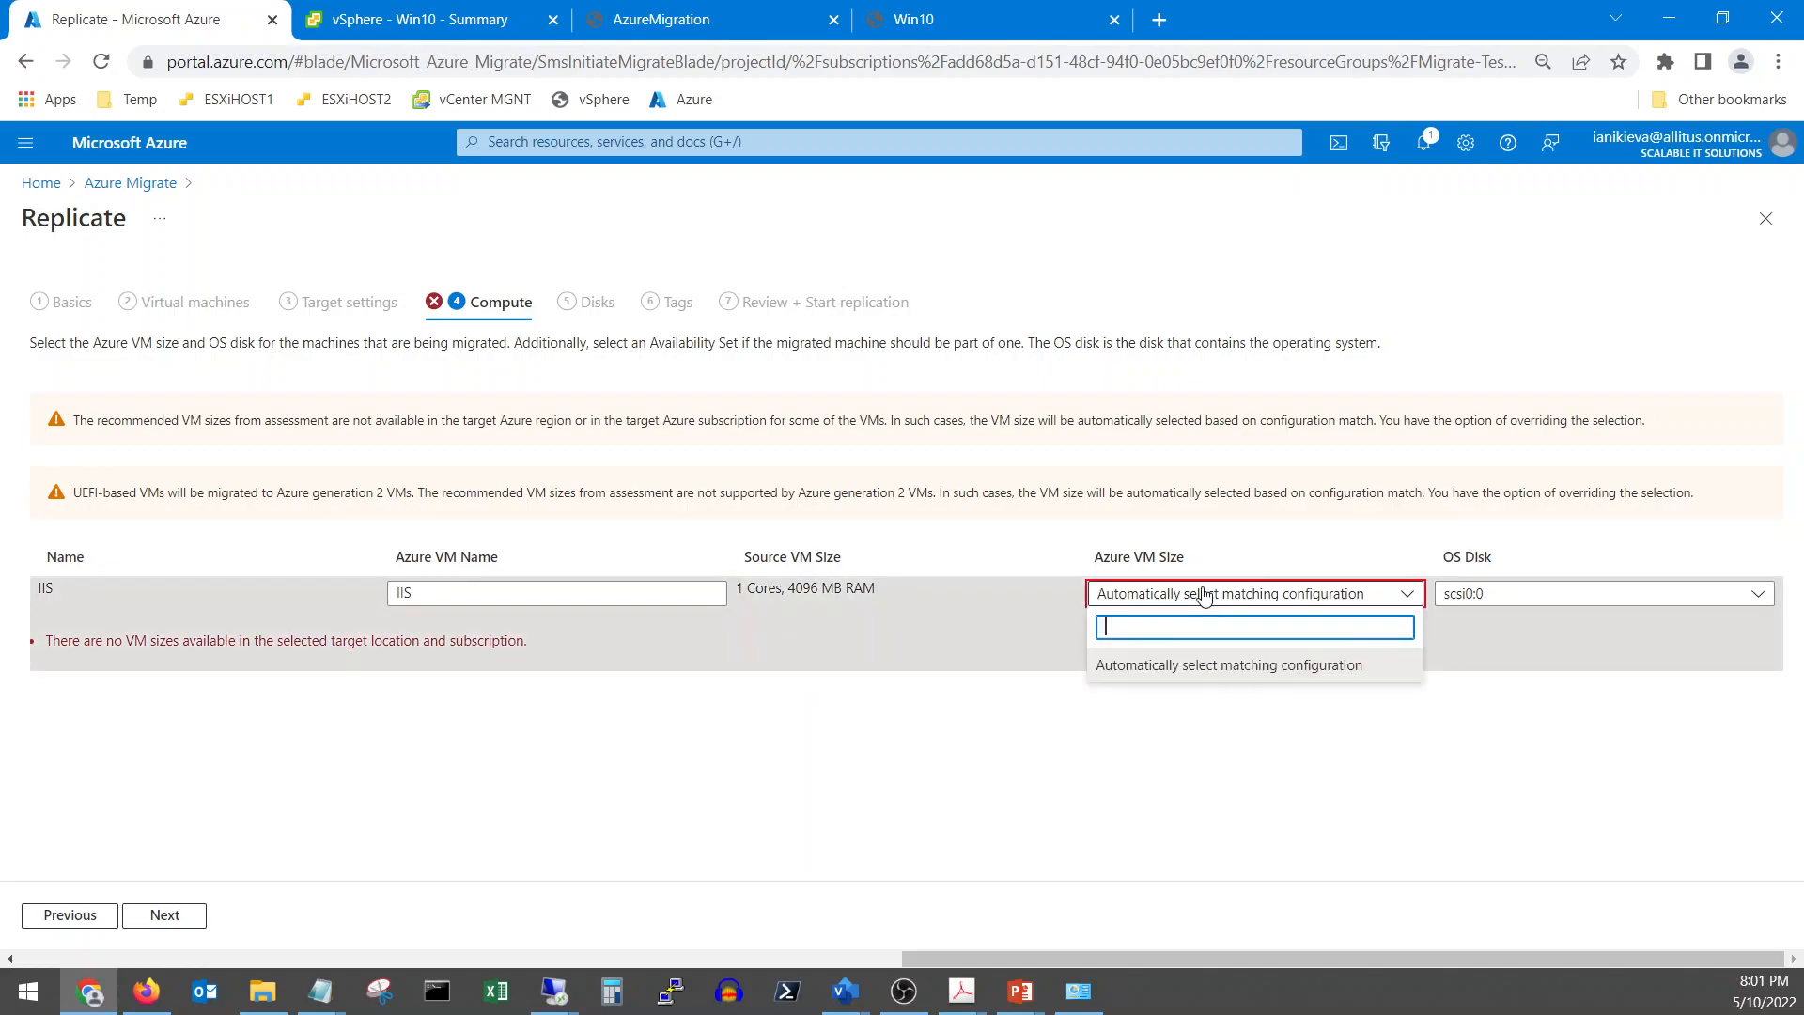
{"action": "left_click", "coordinate": [1204, 660]}
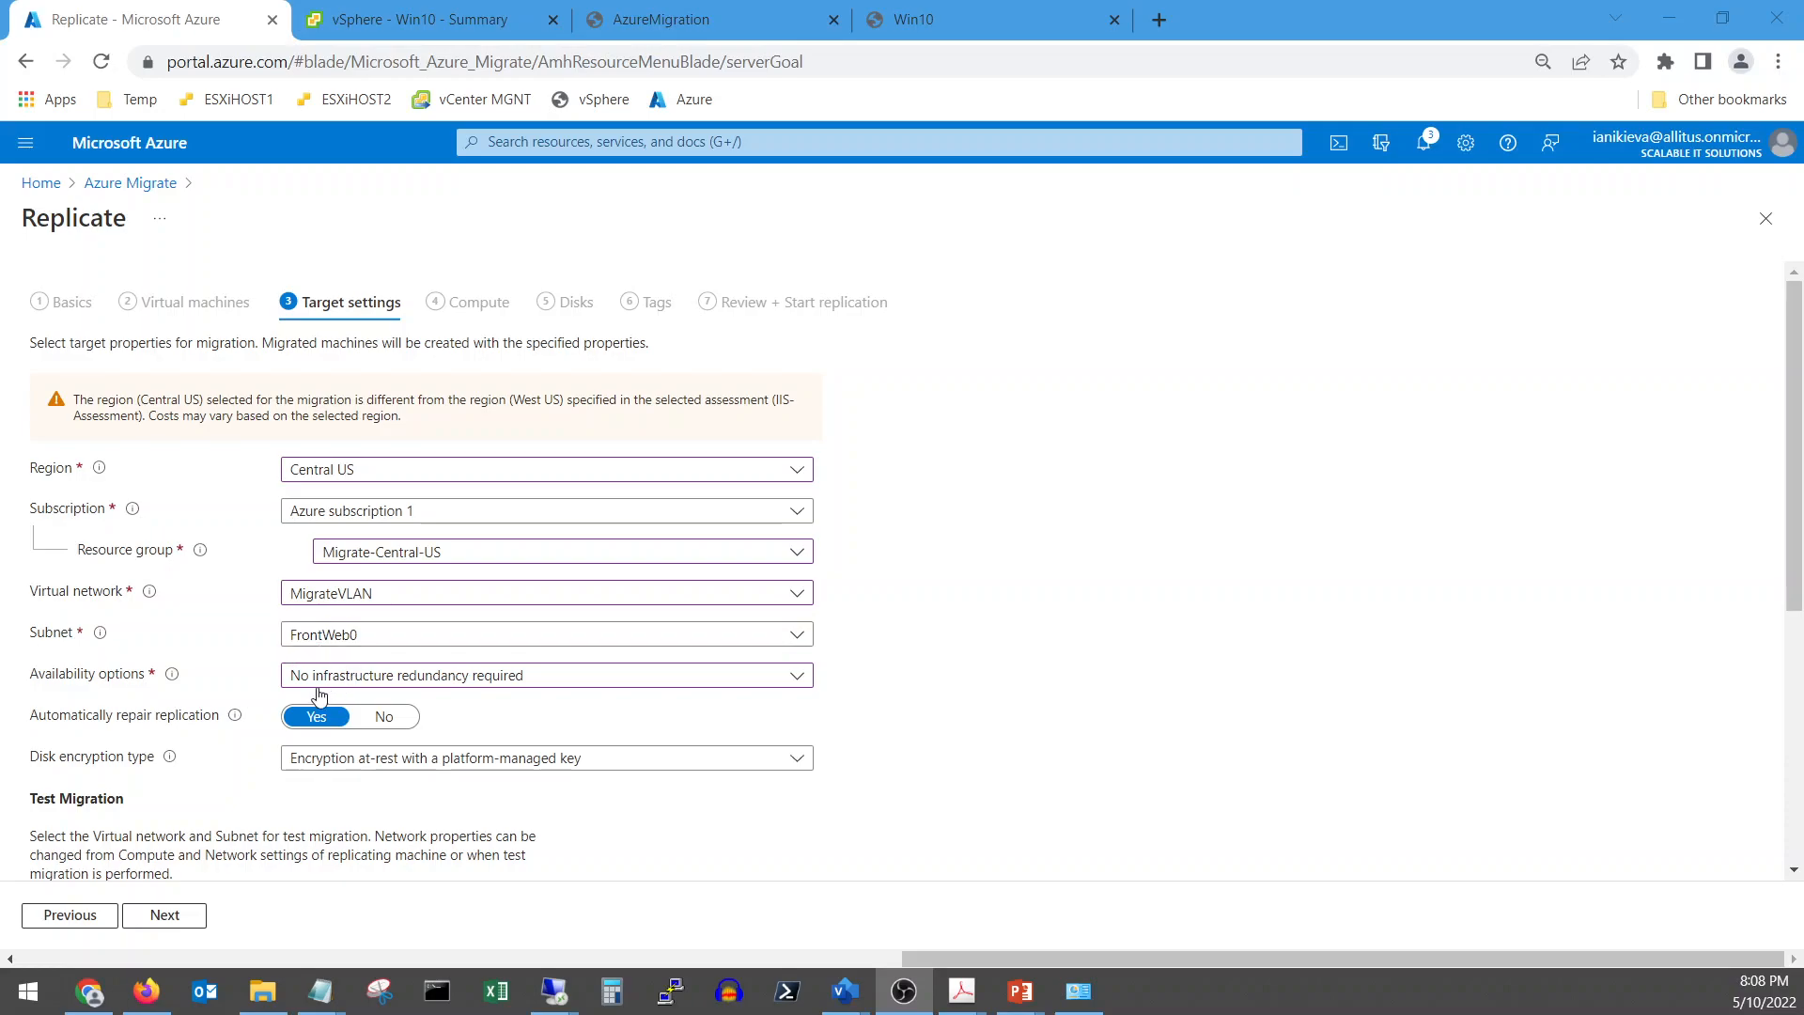
Keep 'No infrastructure redundancy required', verify Hybrid Benefit, and advance to compute settings
{"action": "left_click", "coordinate": [354, 684]}
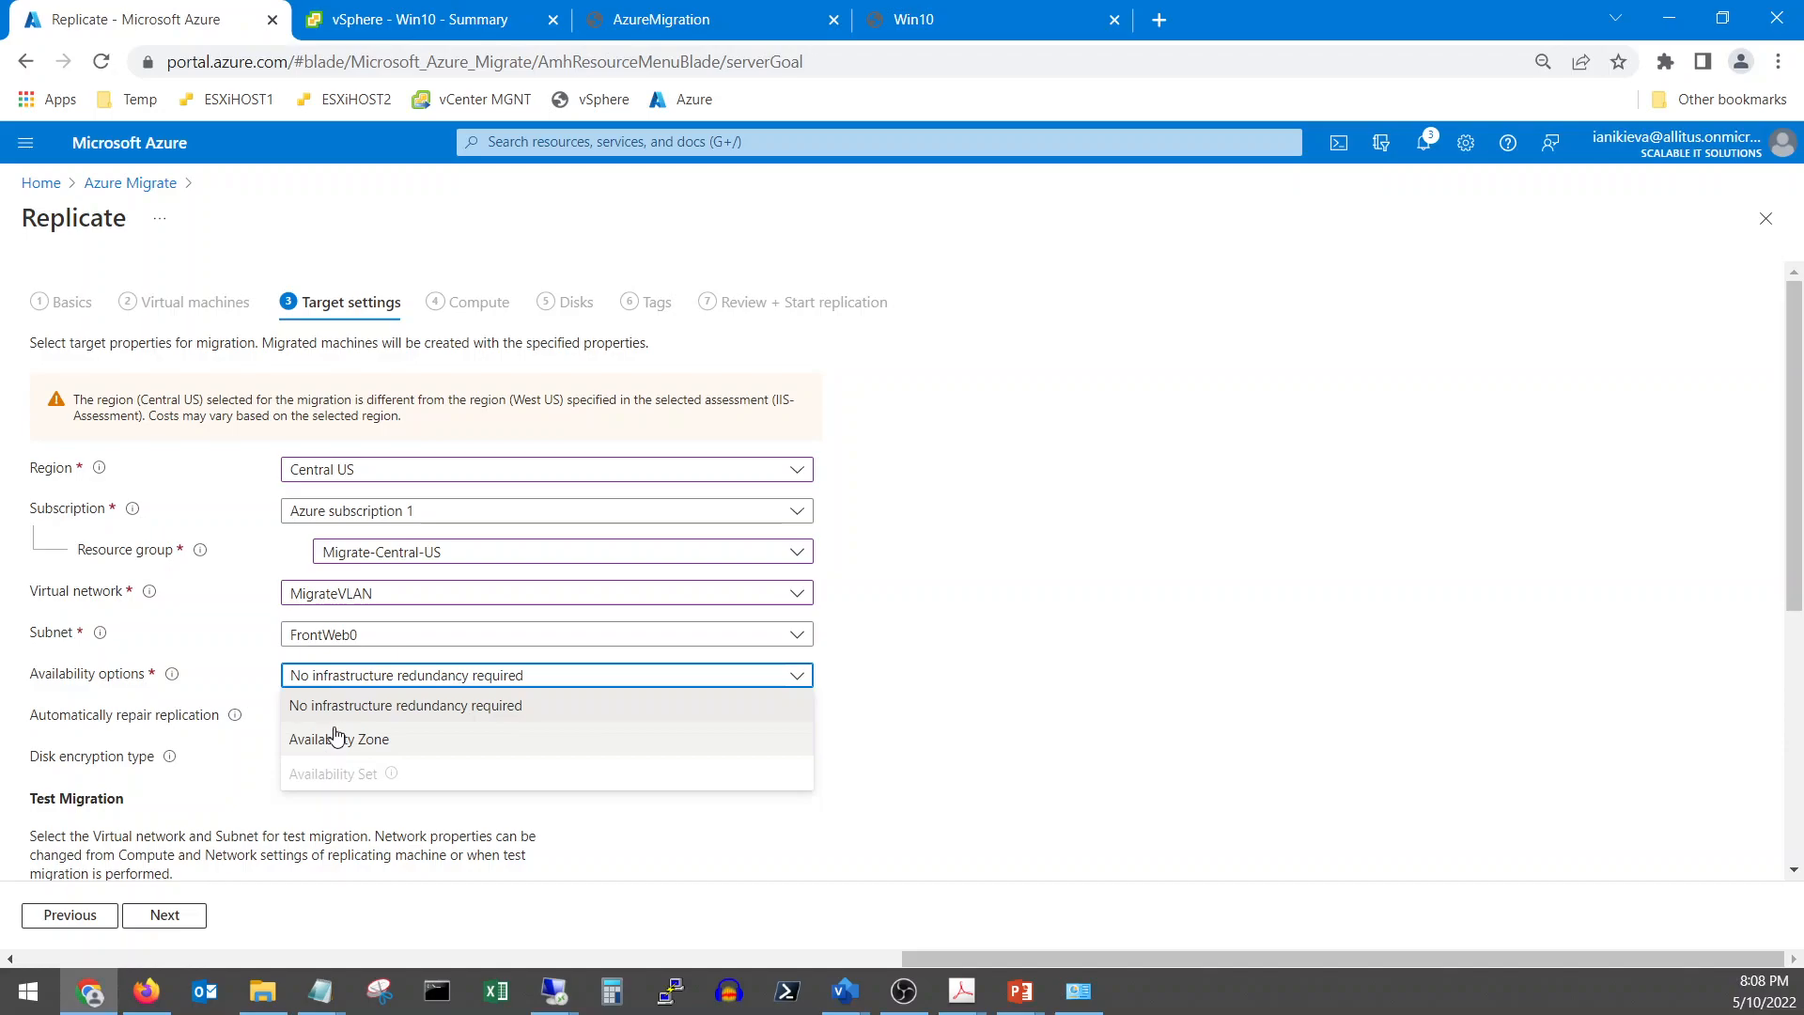
{"action": "left_click", "coordinate": [348, 707]}
{"action": "scroll", "coordinate": [240, 667], "scroll_direction": "down", "scroll_amount": 2}
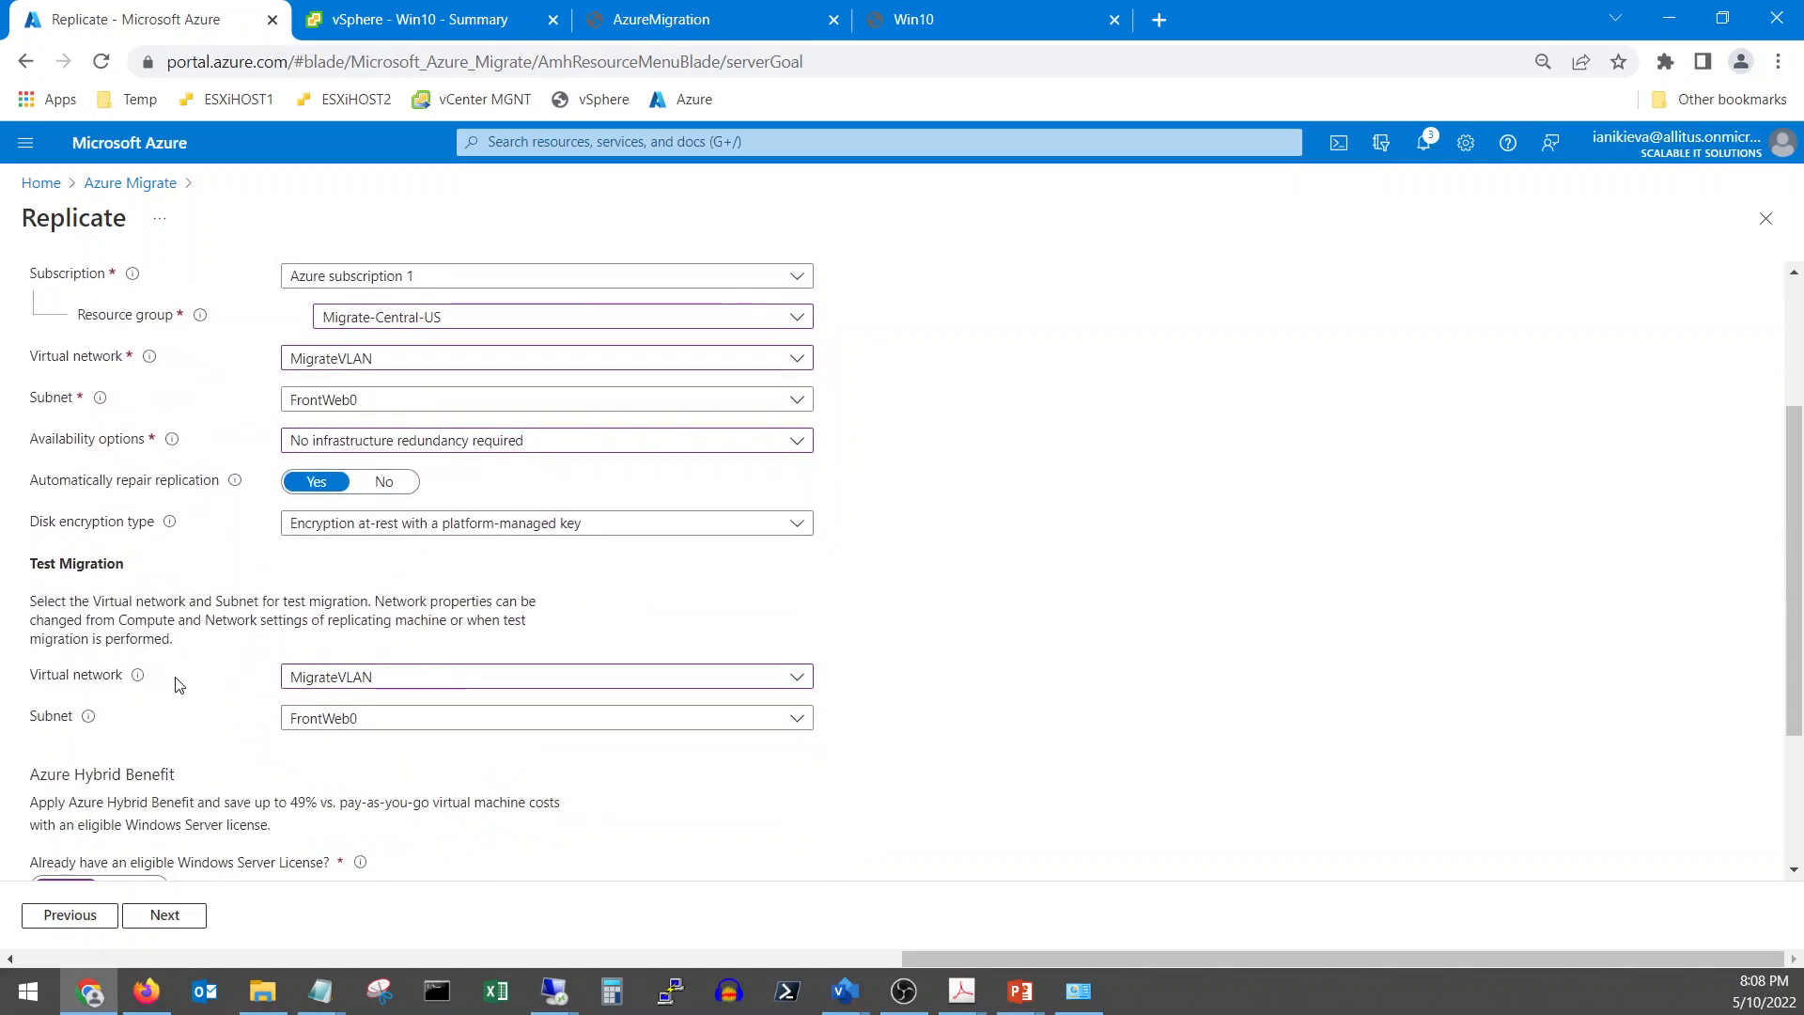
{"action": "scroll", "coordinate": [176, 685], "scroll_direction": "down", "scroll_amount": 1}
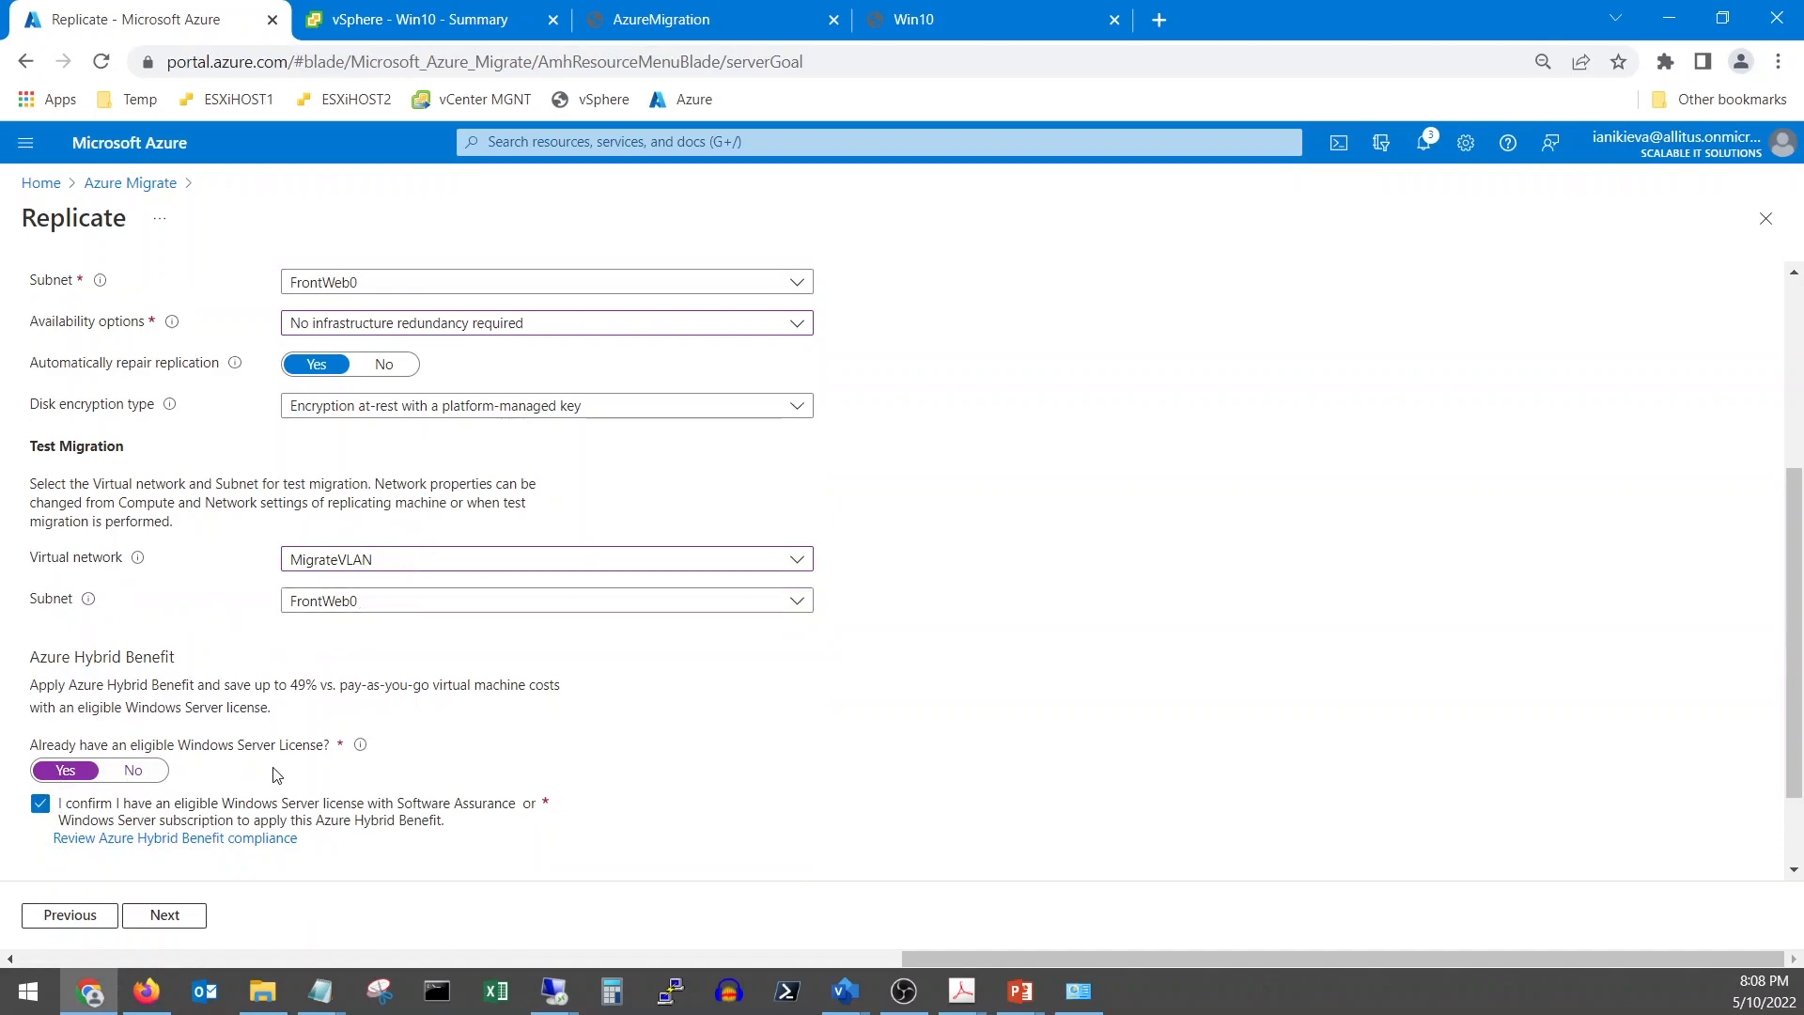
{"action": "scroll", "coordinate": [276, 775], "scroll_direction": "down", "scroll_amount": 1}
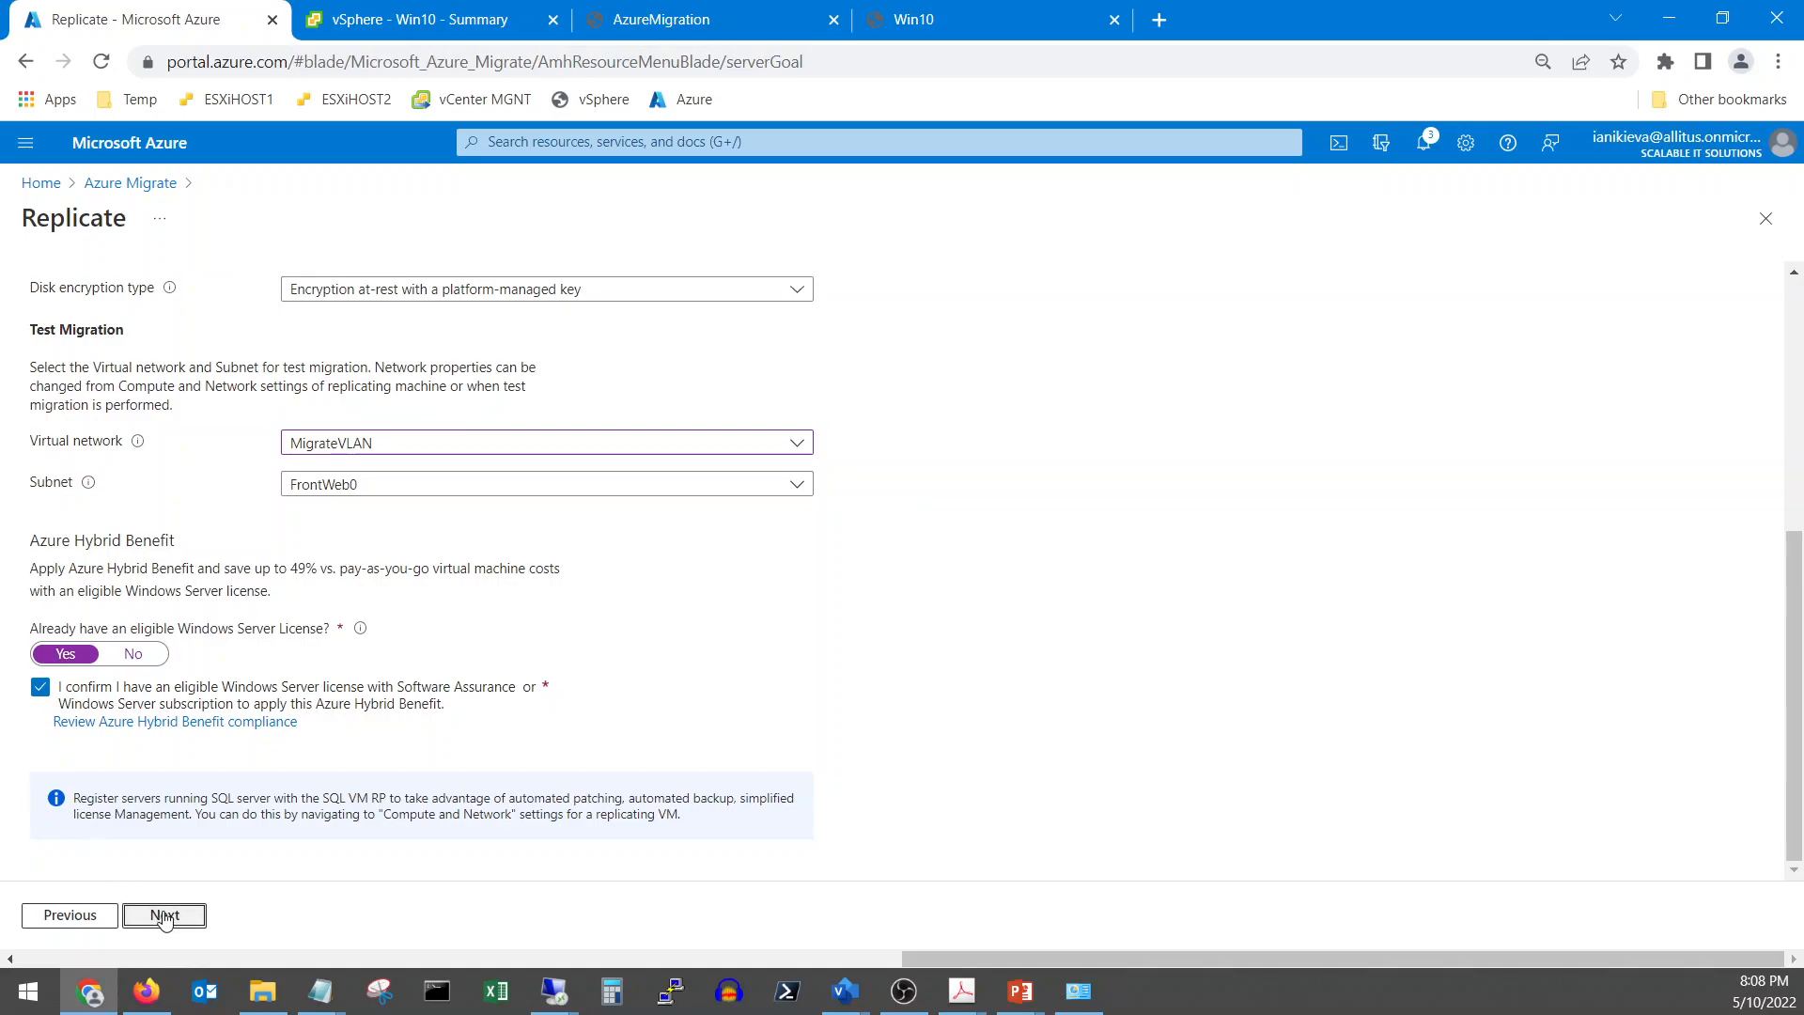
{"action": "left_click", "coordinate": [164, 916]}
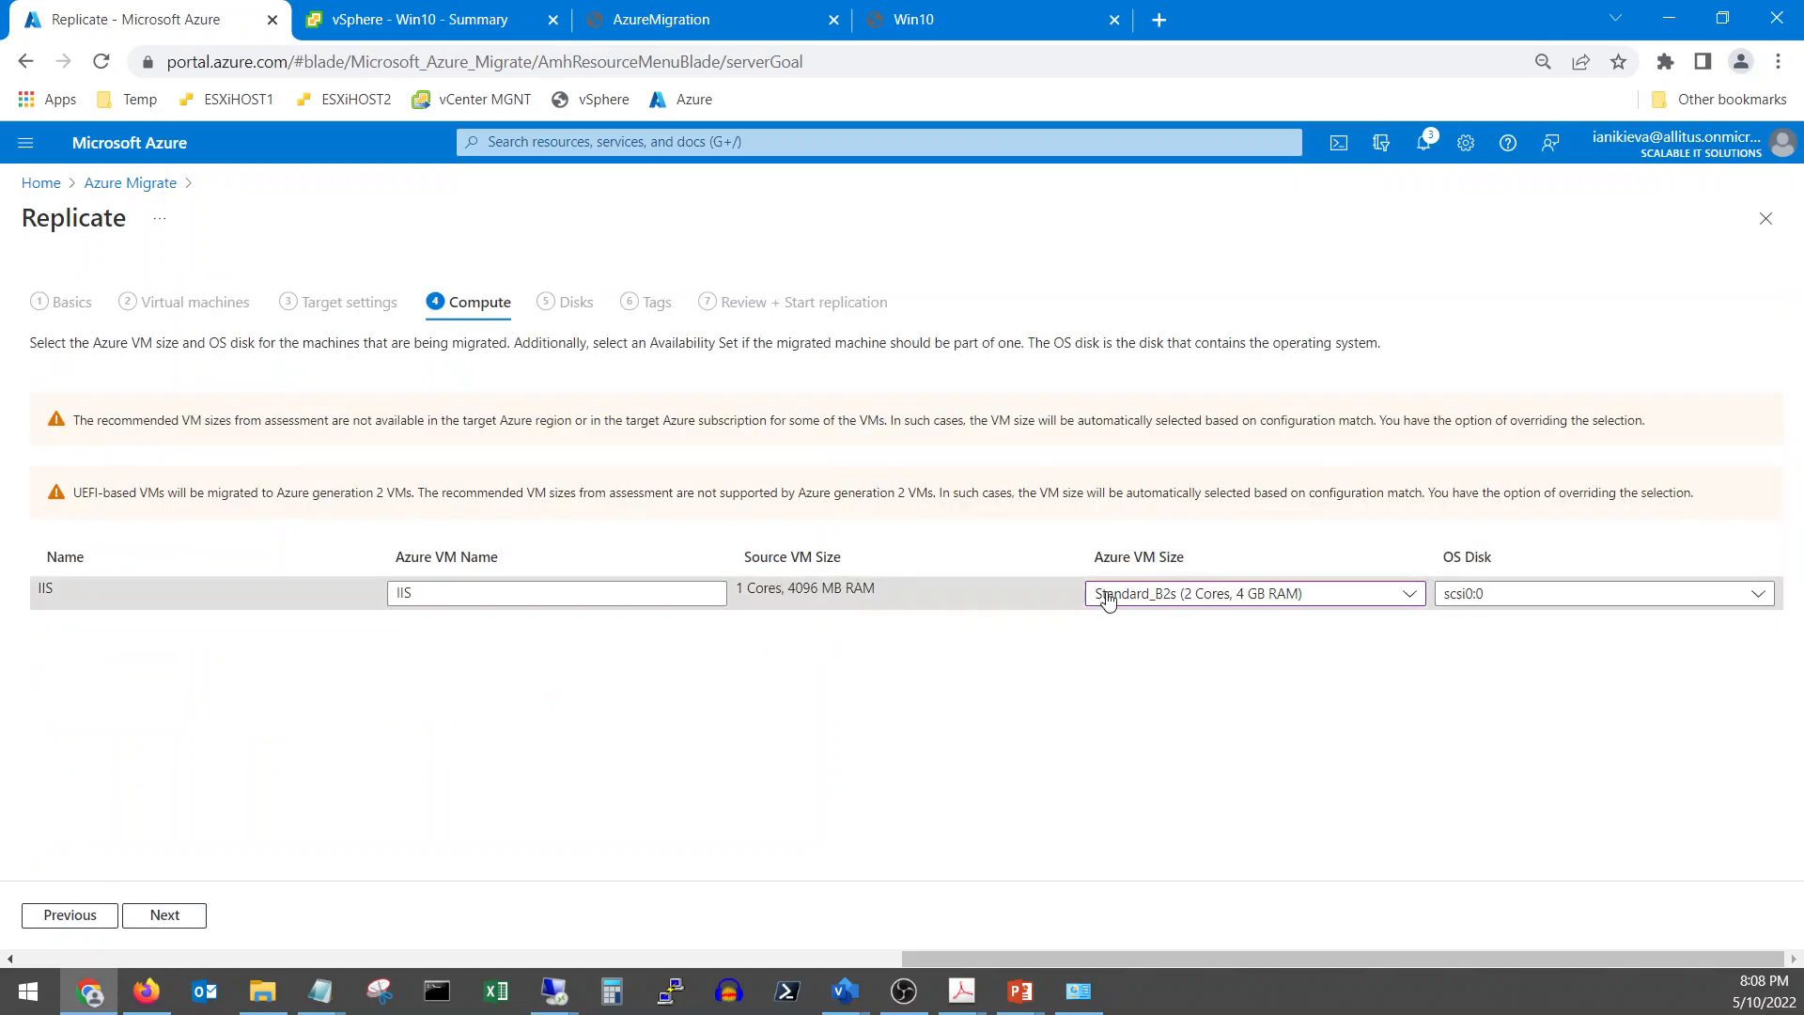
Keep Standard_B2s as the IIS VM size
{"action": "left_click", "coordinate": [1177, 603]}
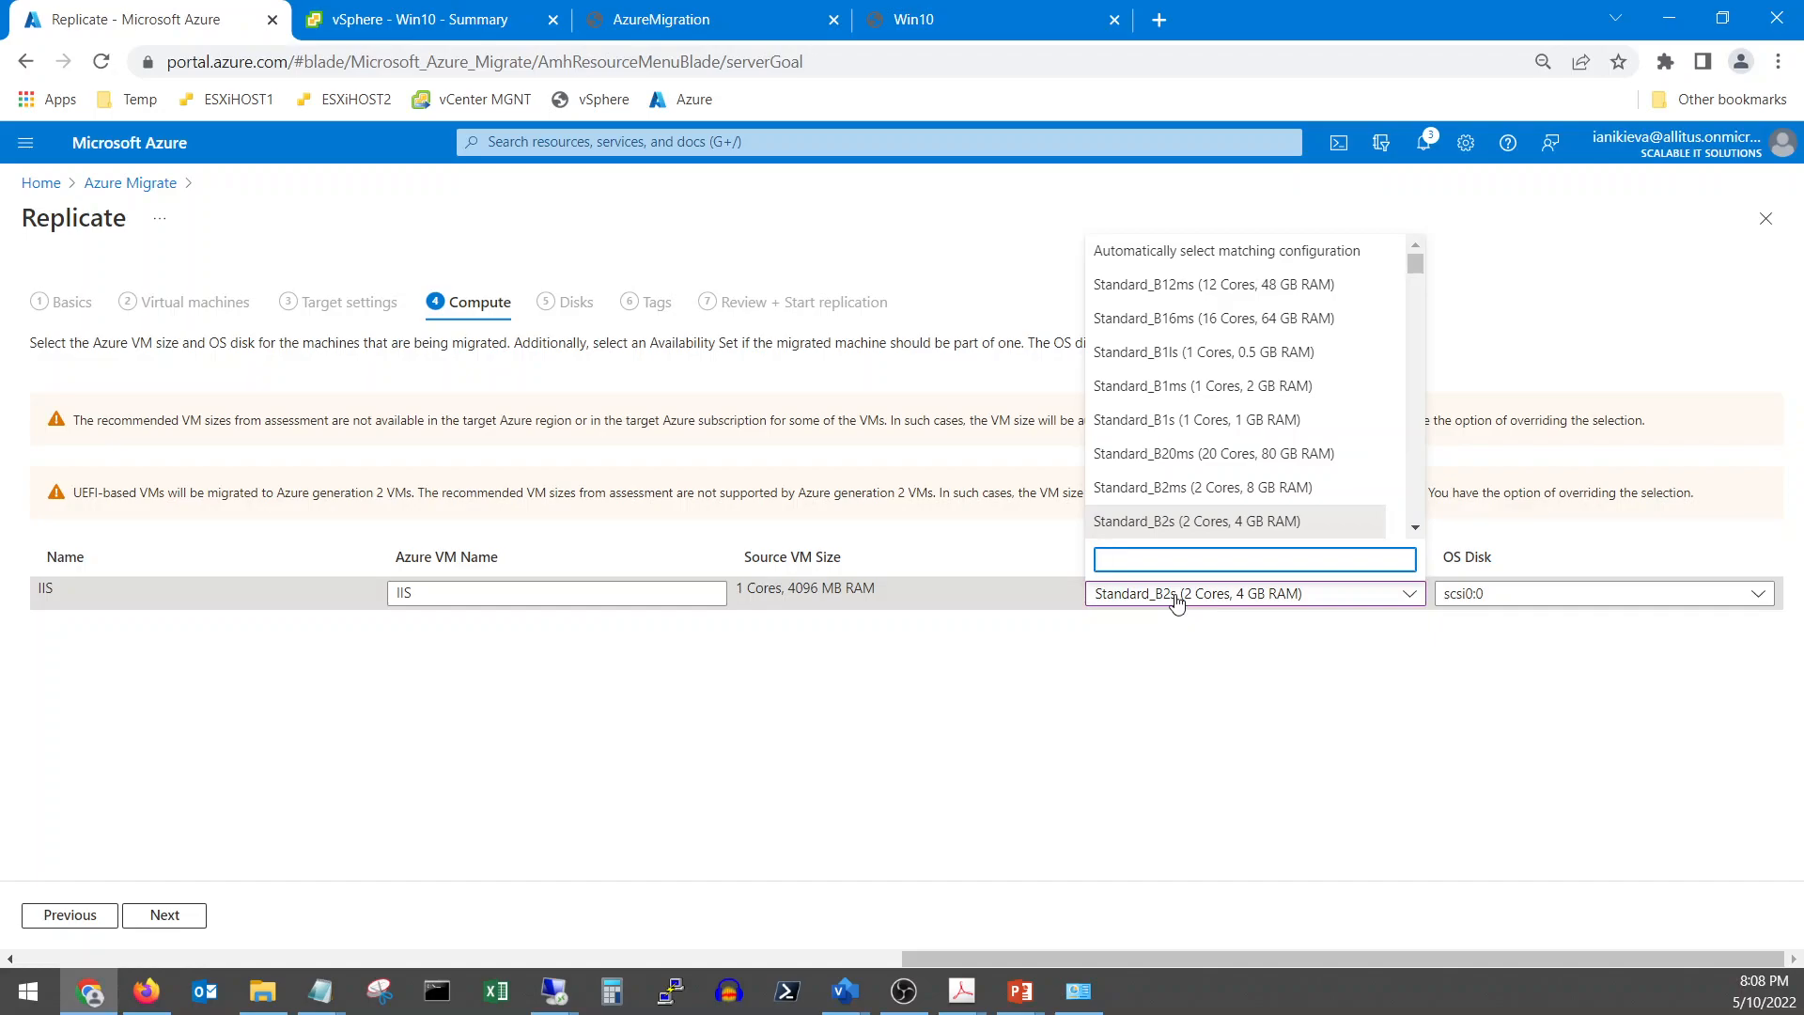
{"action": "left_click", "coordinate": [1221, 524]}
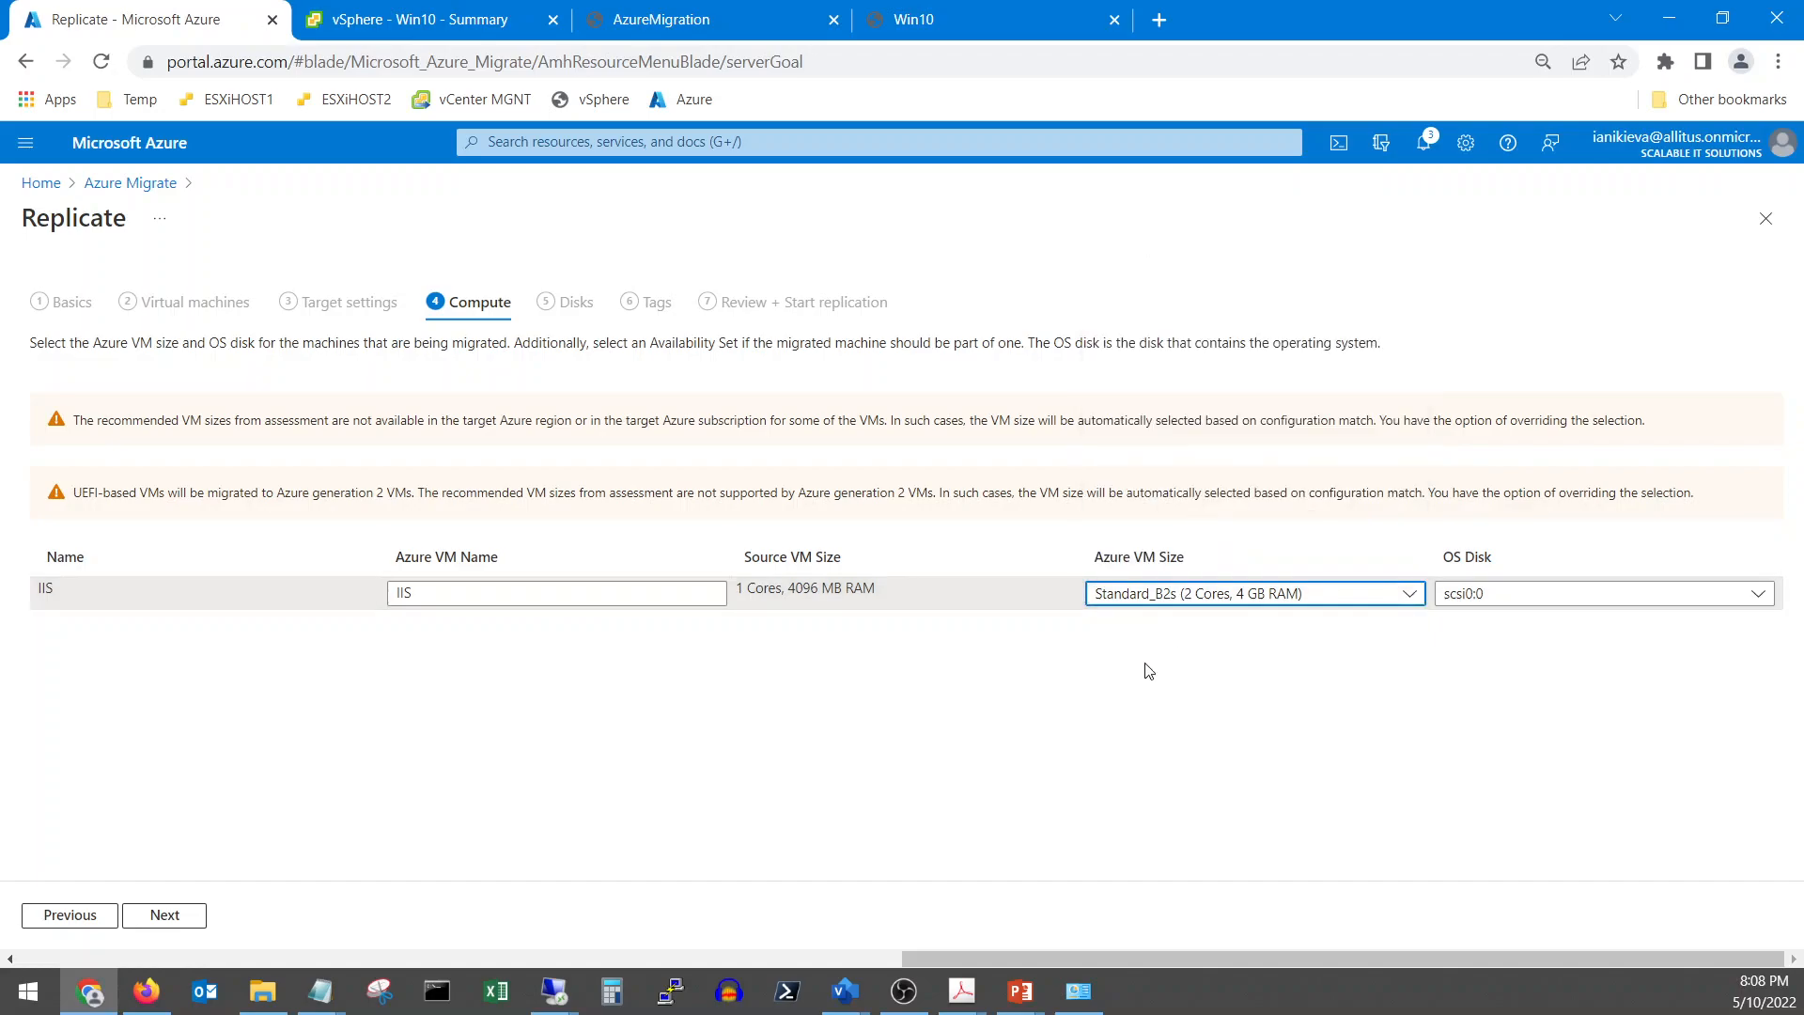
{"action": "left_click", "coordinate": [167, 919]}
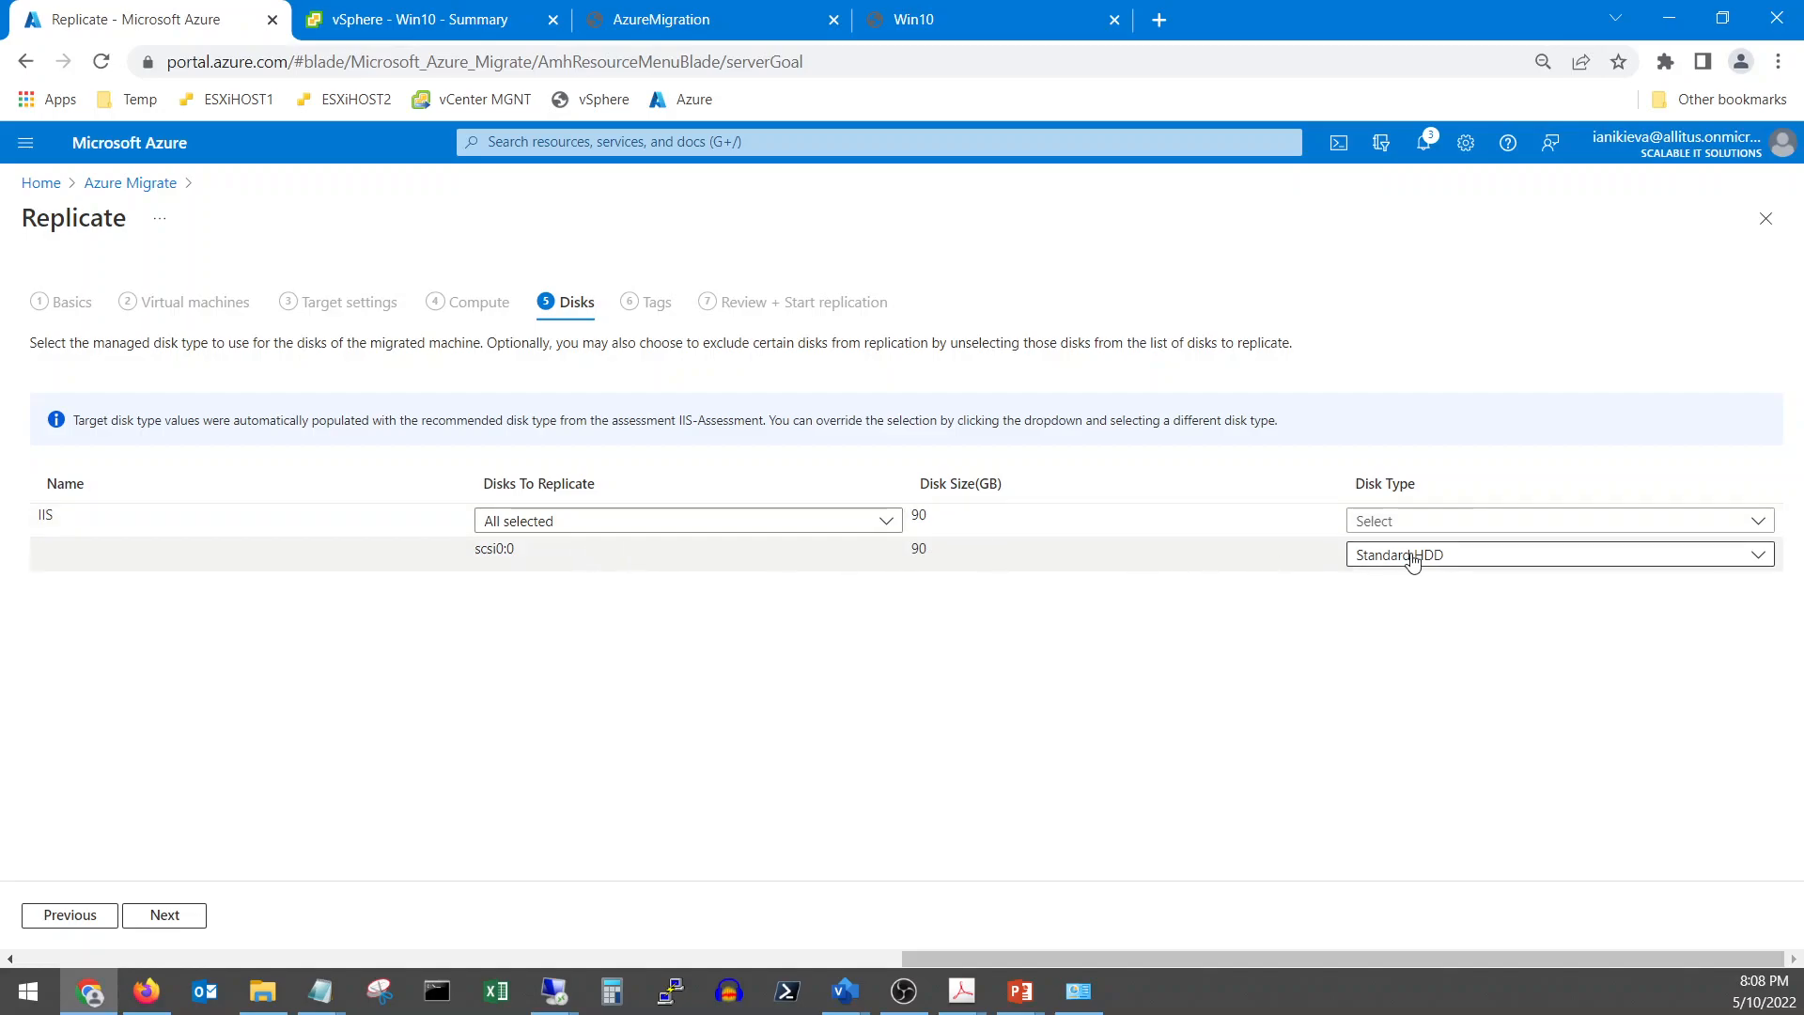
Pass Disks and Tags, leaving all three resources selected, to reach the review summary
{"action": "left_click", "coordinate": [193, 916]}
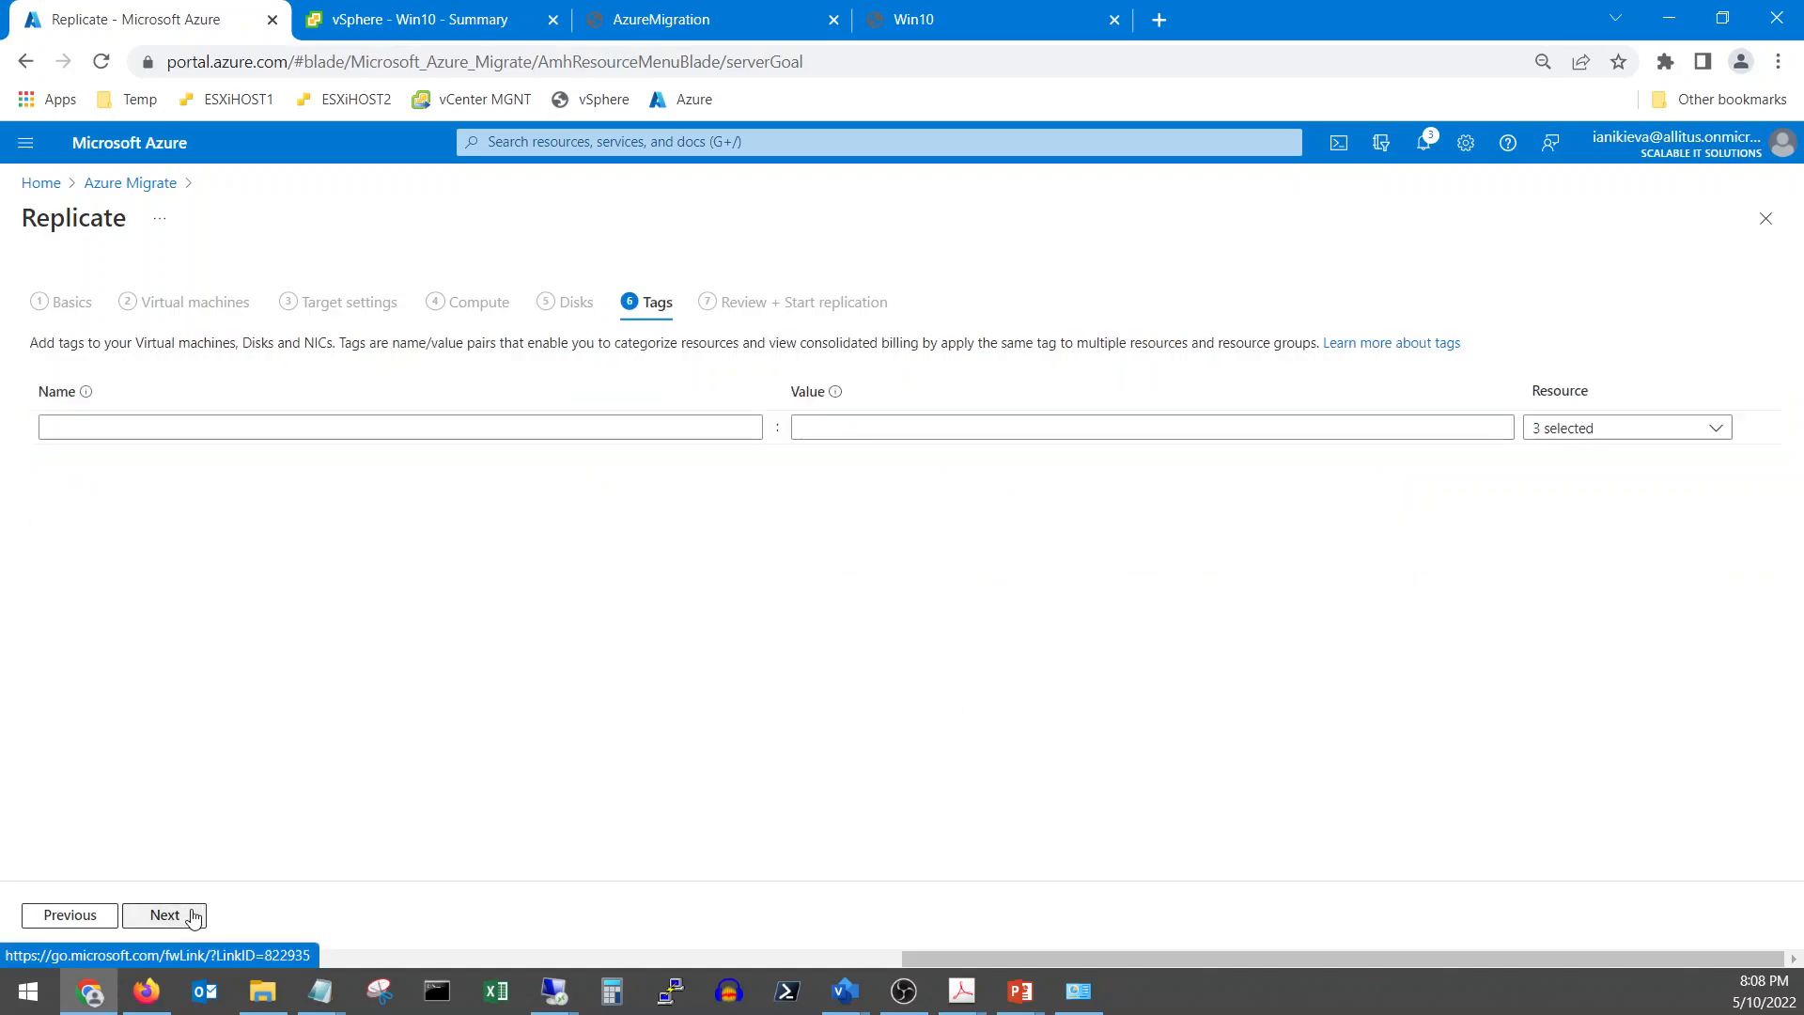
{"action": "left_click", "coordinate": [1582, 433]}
{"action": "left_click", "coordinate": [1579, 431]}
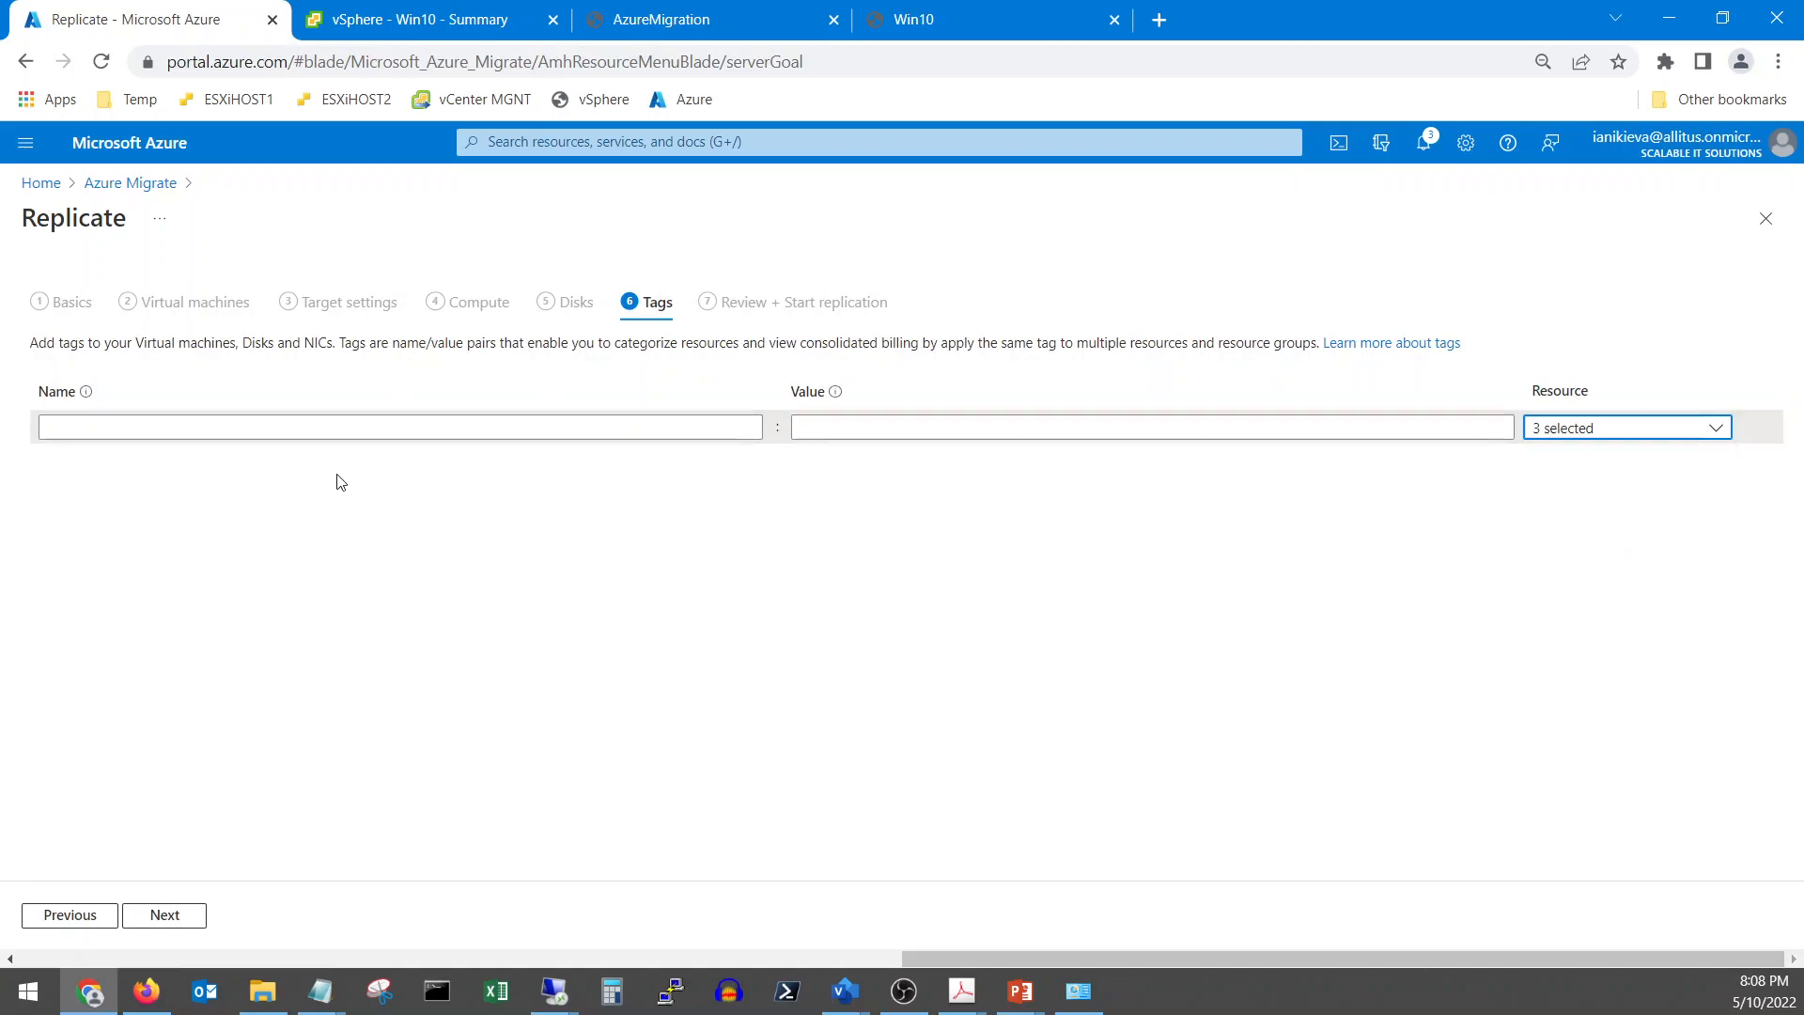
{"action": "left_click", "coordinate": [175, 930]}
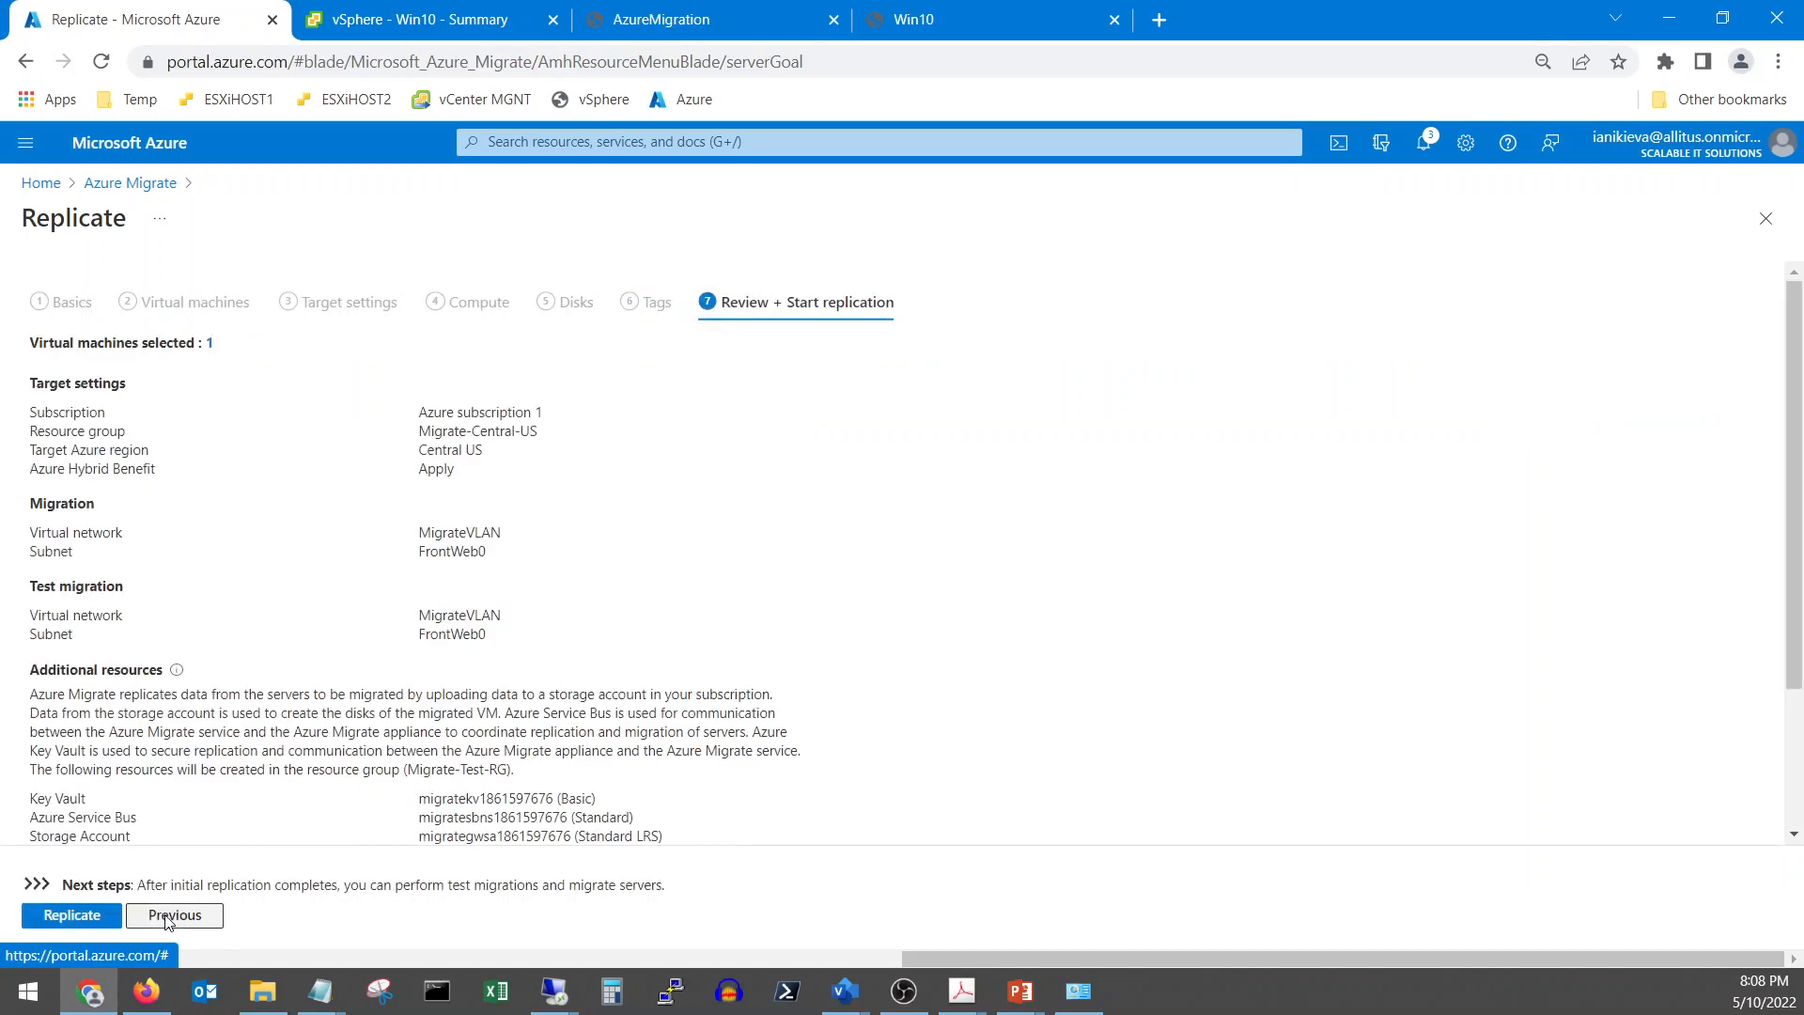
Start replication of the IIS VM and review the deployment notifications
{"action": "scroll", "coordinate": [190, 910], "scroll_direction": "down", "scroll_amount": 2}
{"action": "left_click", "coordinate": [71, 917]}
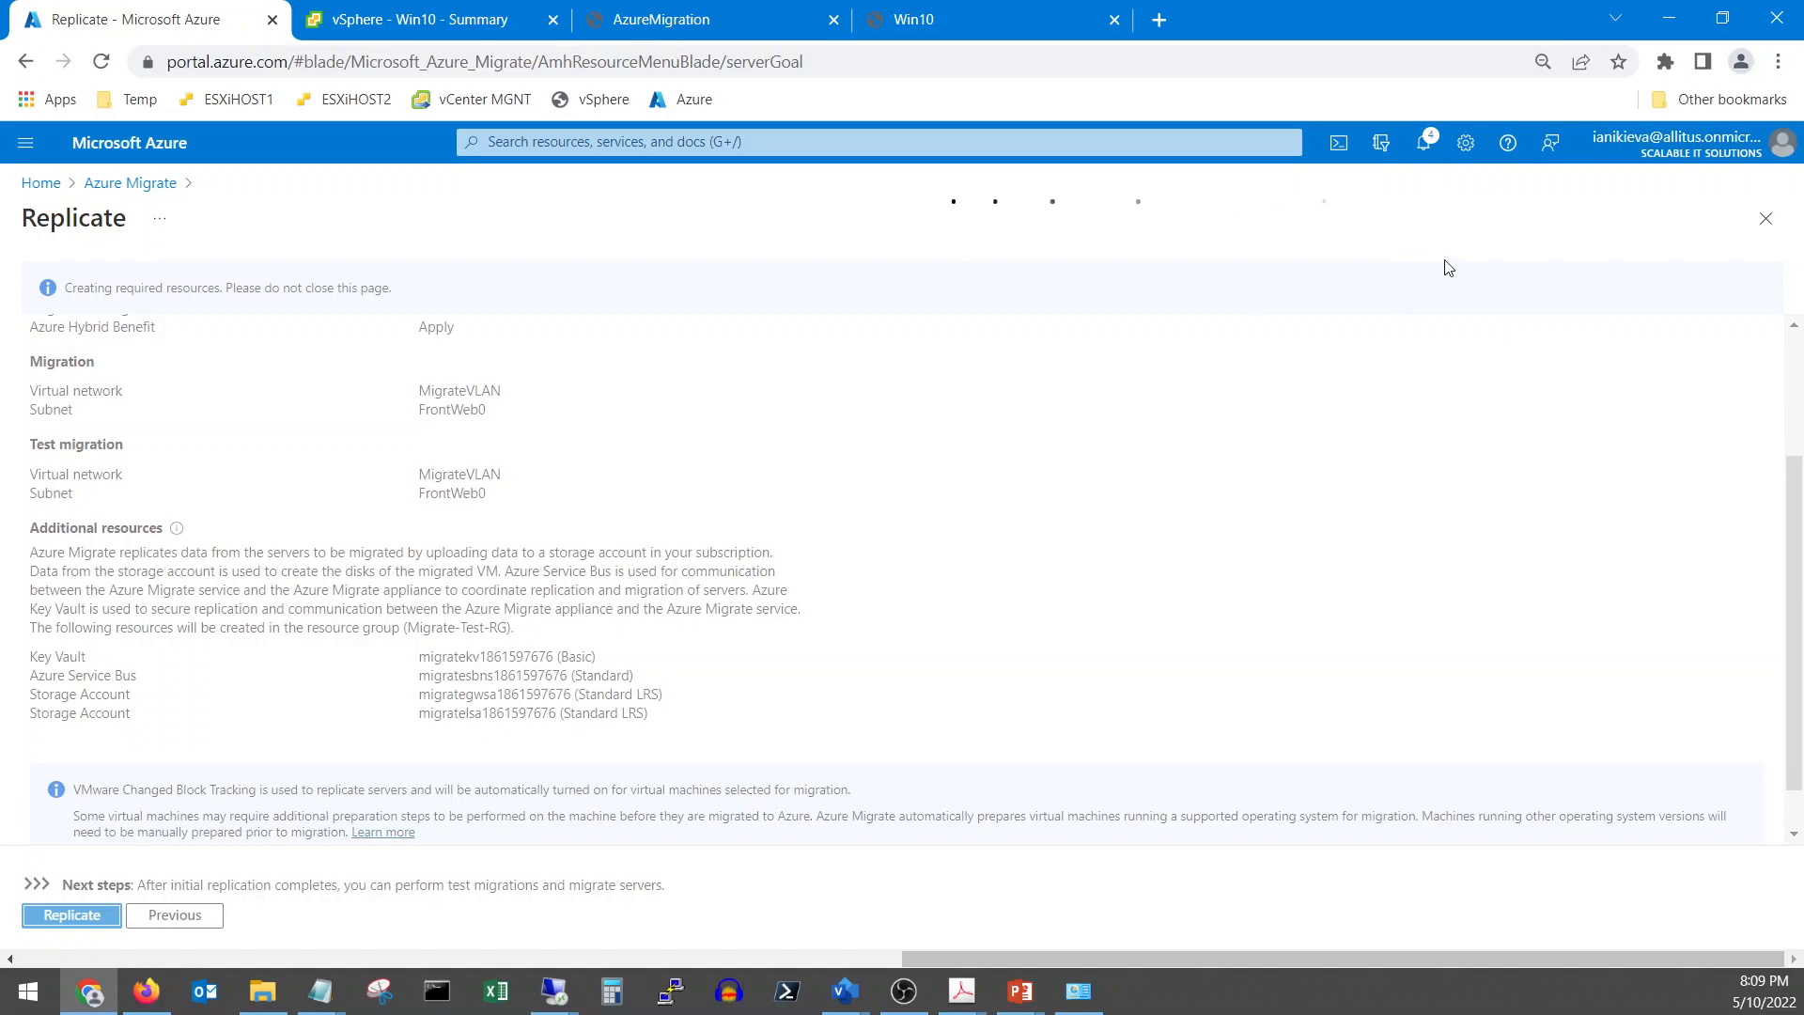
{"action": "left_click", "coordinate": [1427, 143]}
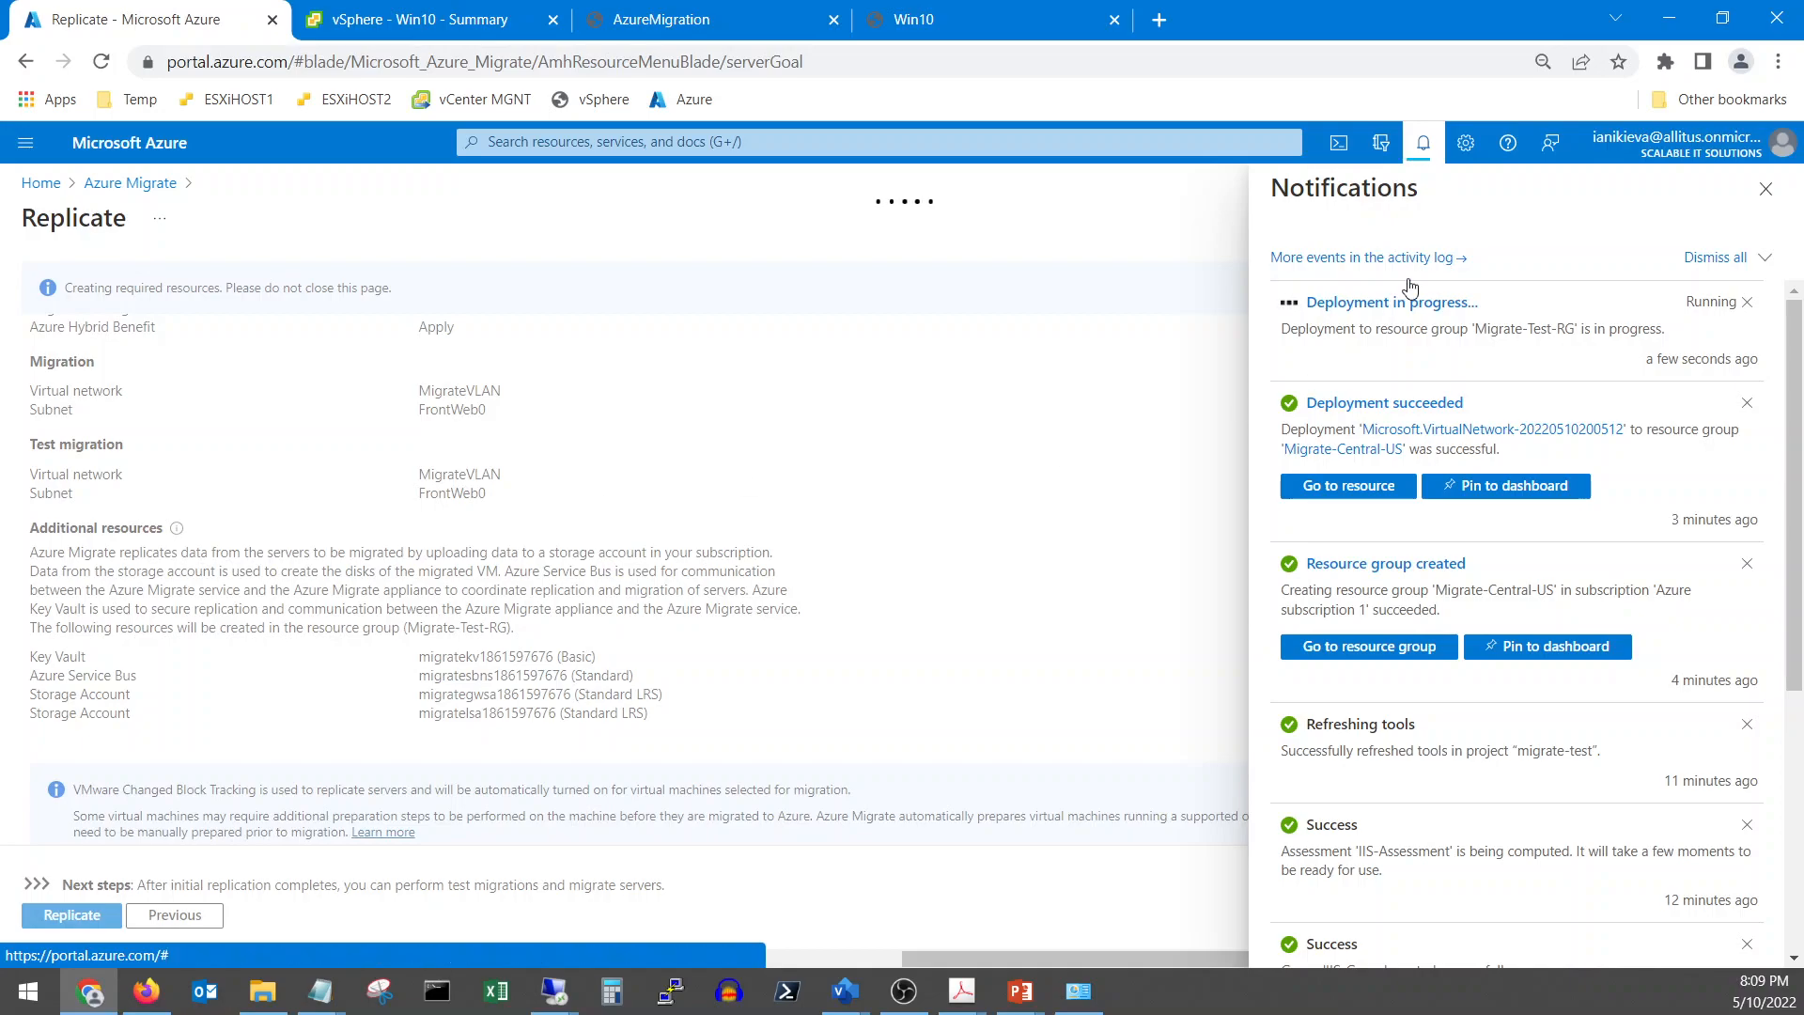
{"action": "left_click", "coordinate": [1766, 189]}
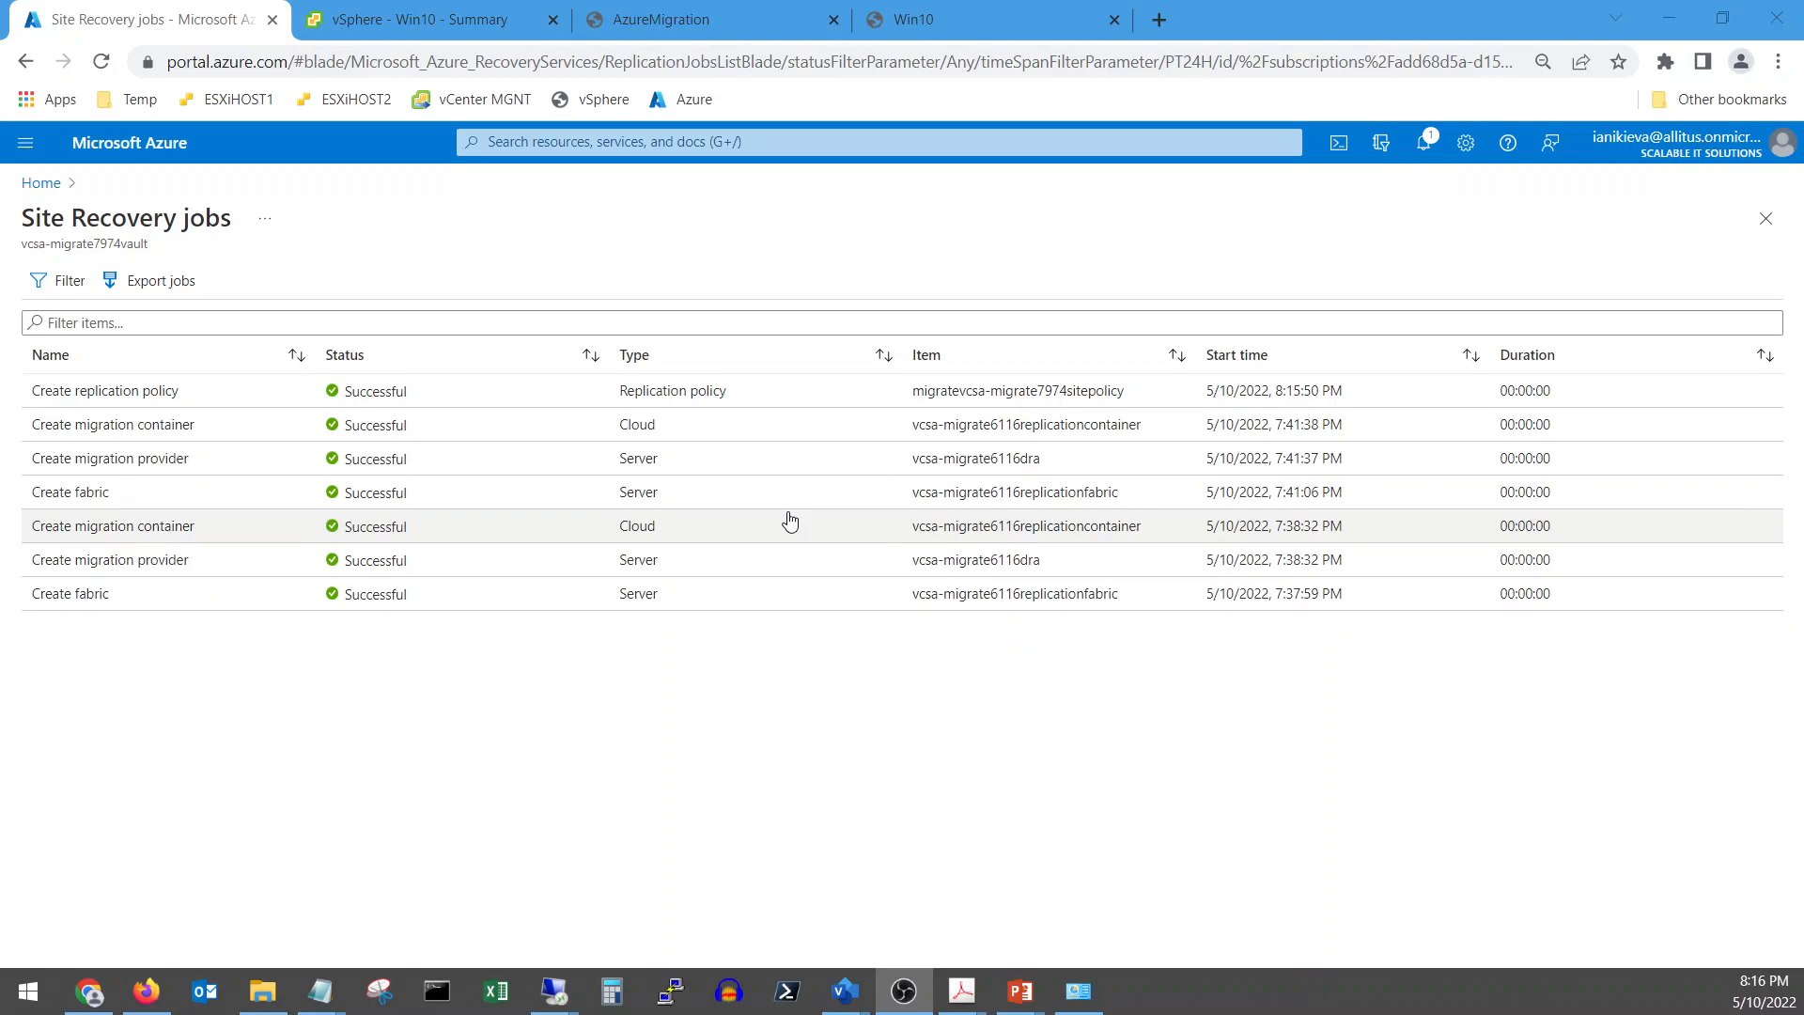
Check notifications for 'Starting server replication' progress, then close them
{"action": "left_click", "coordinate": [1441, 160]}
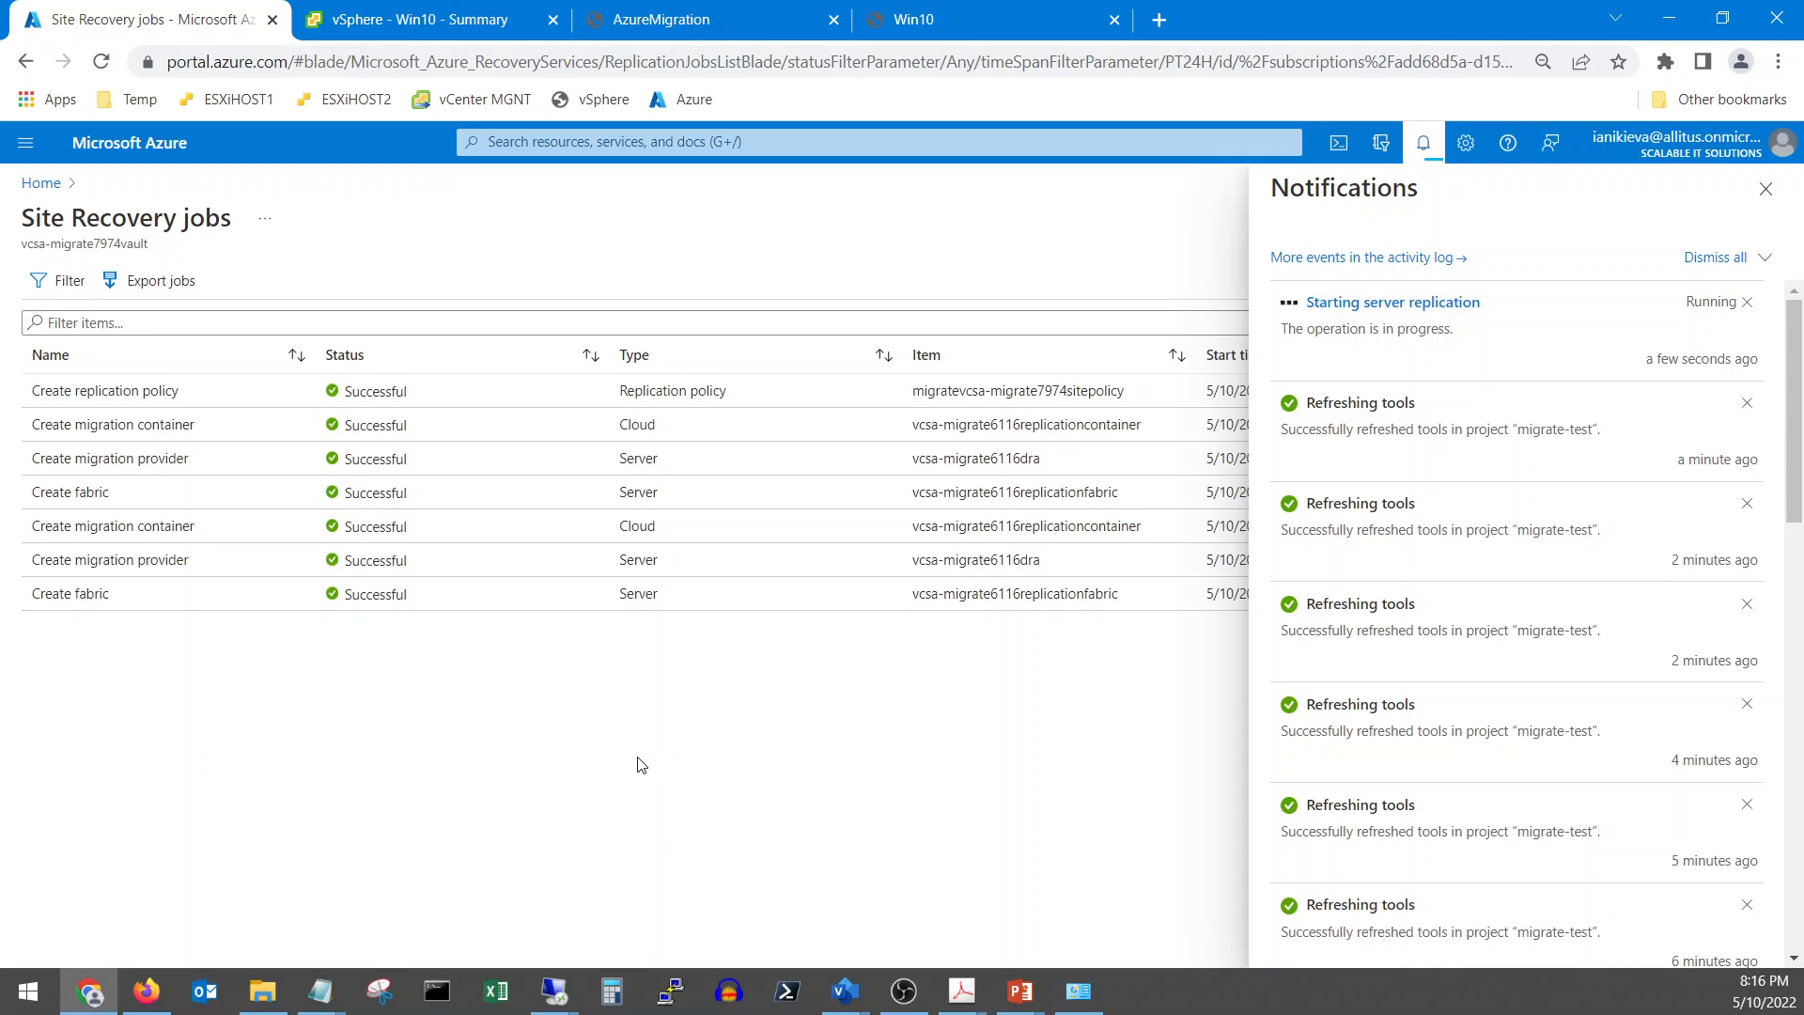
{"action": "left_click", "coordinate": [1775, 192]}
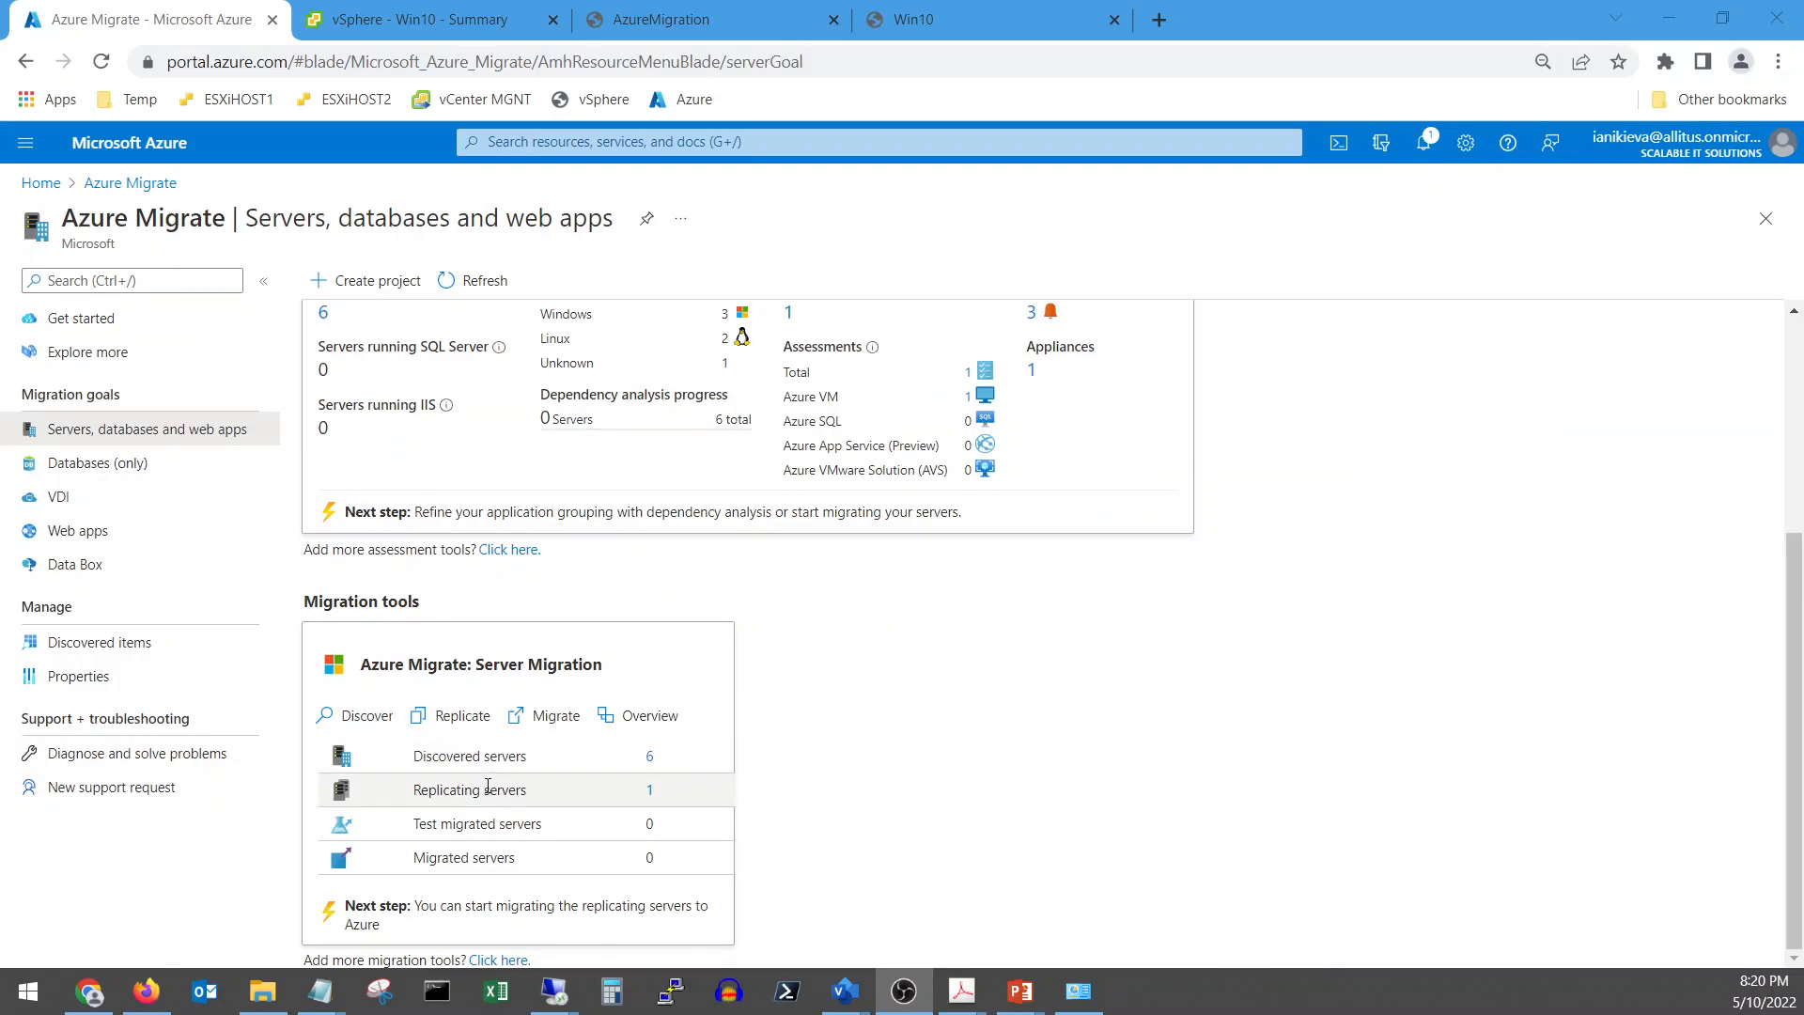
Open the IIS machine from the replicating servers list and highlight its Standard_B2s size
{"action": "left_click", "coordinate": [651, 791]}
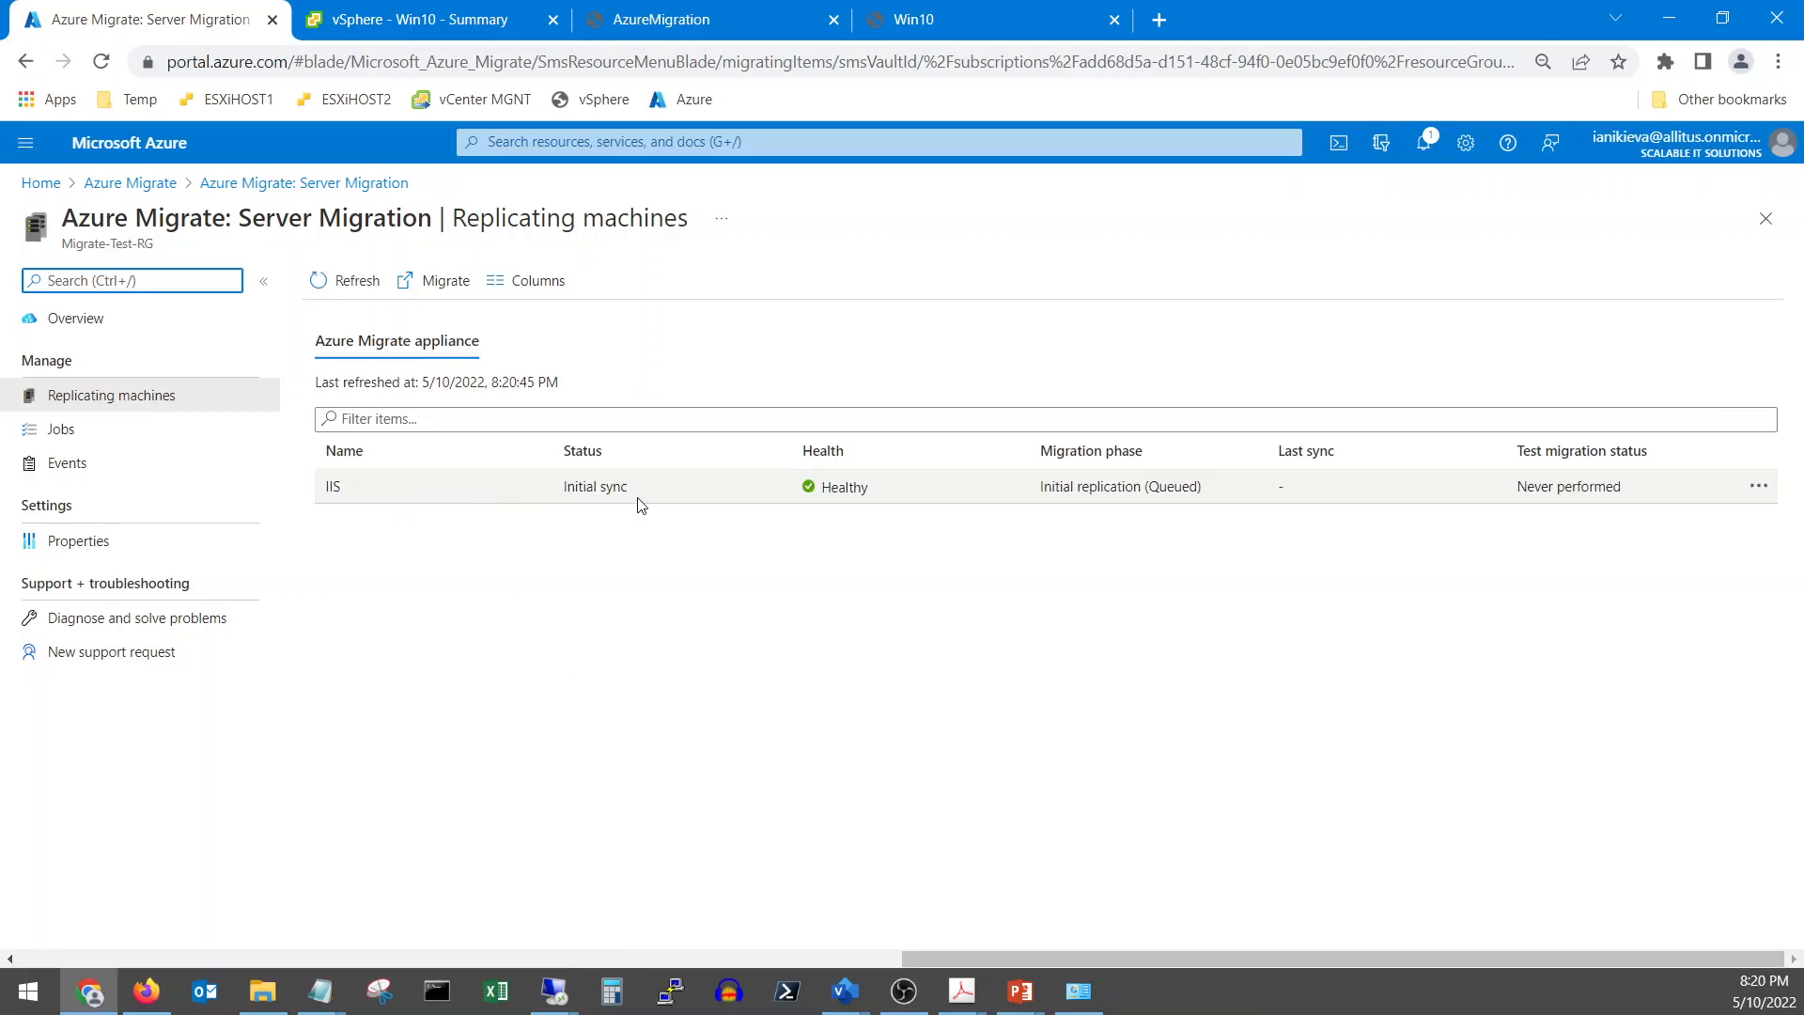
{"action": "left_click", "coordinate": [353, 486]}
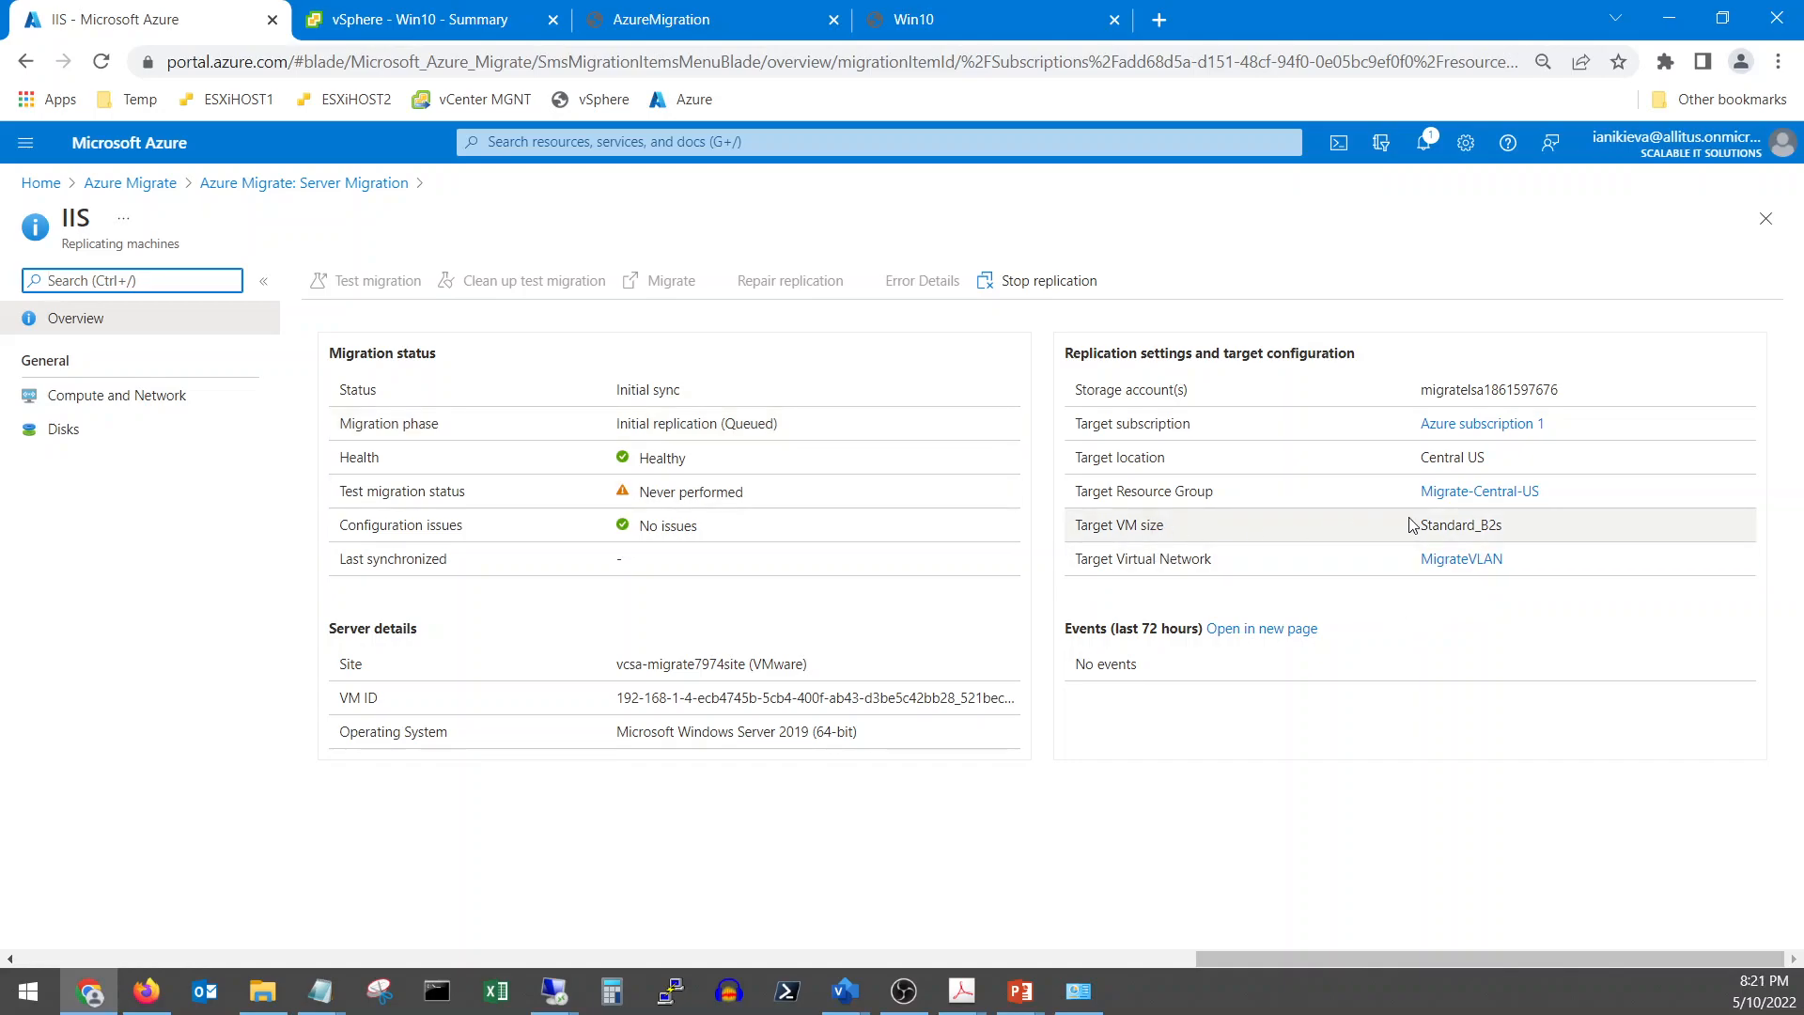
{"action": "left_click_drag", "start_coordinate": [1429, 525], "coordinate": [1508, 527]}
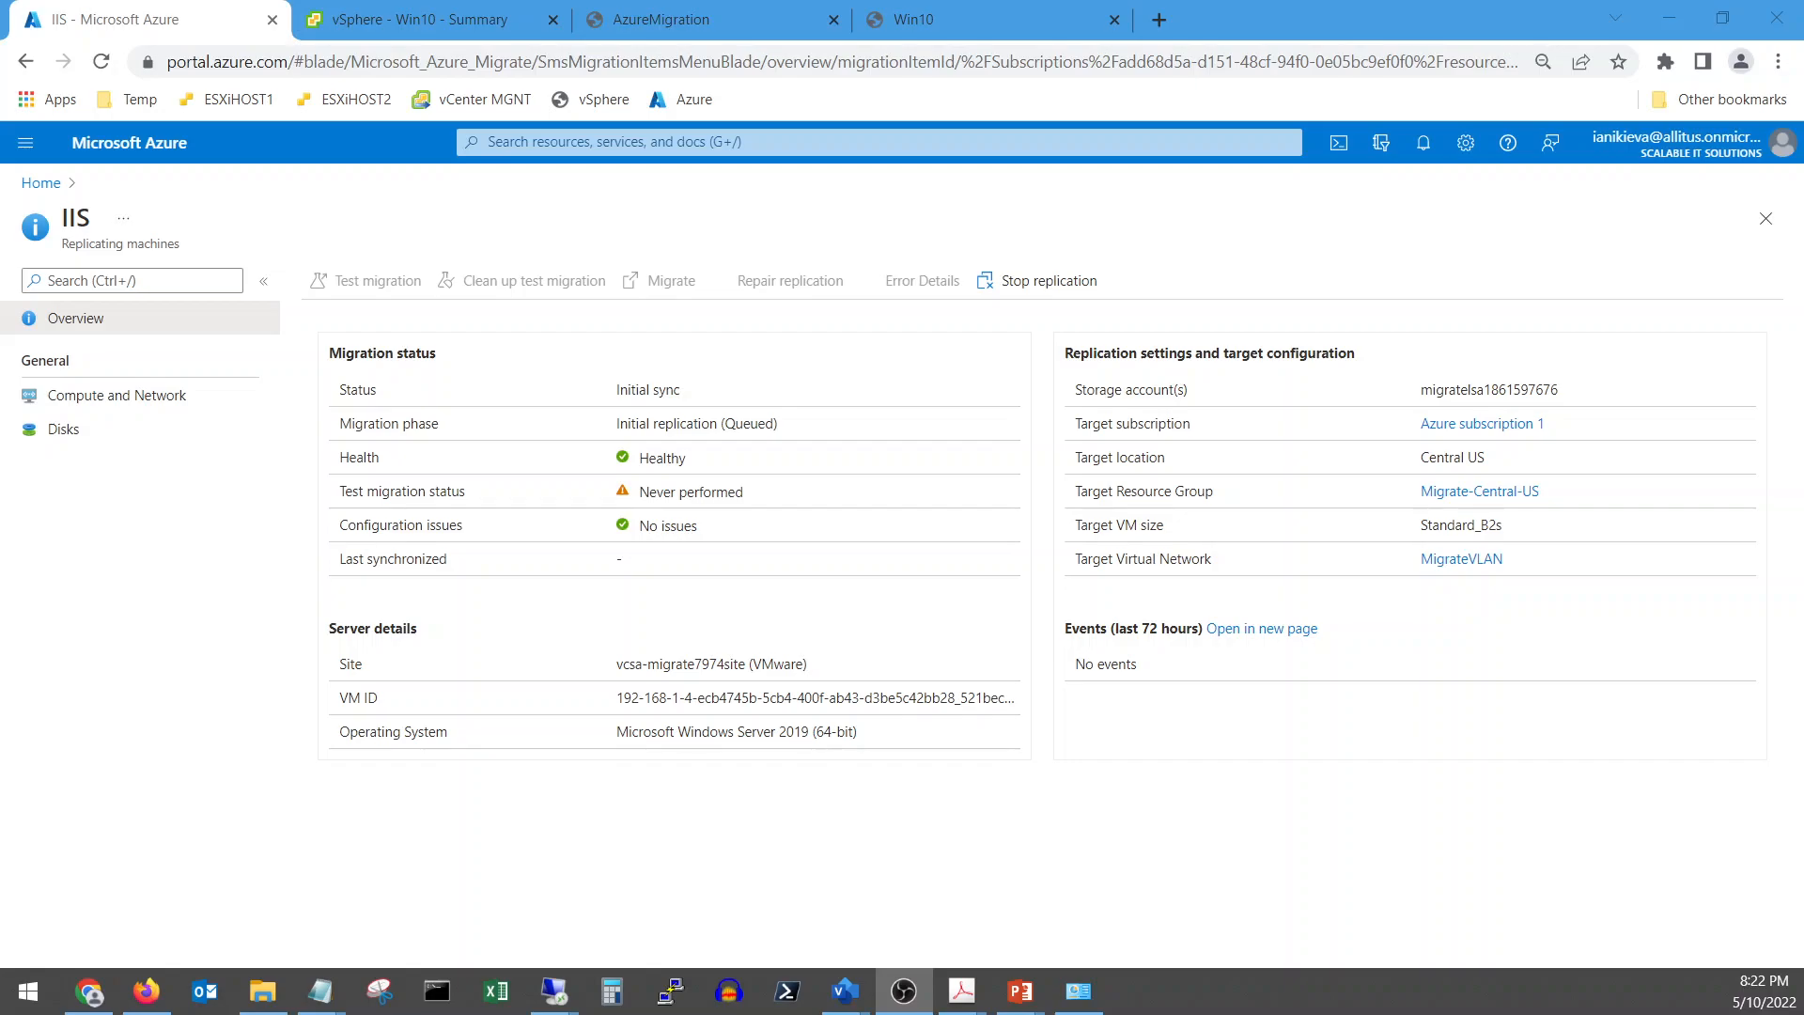
Inspect the Migrate-Central-US resource group and its MigrateVLAN virtual network
{"action": "left_click", "coordinate": [43, 184]}
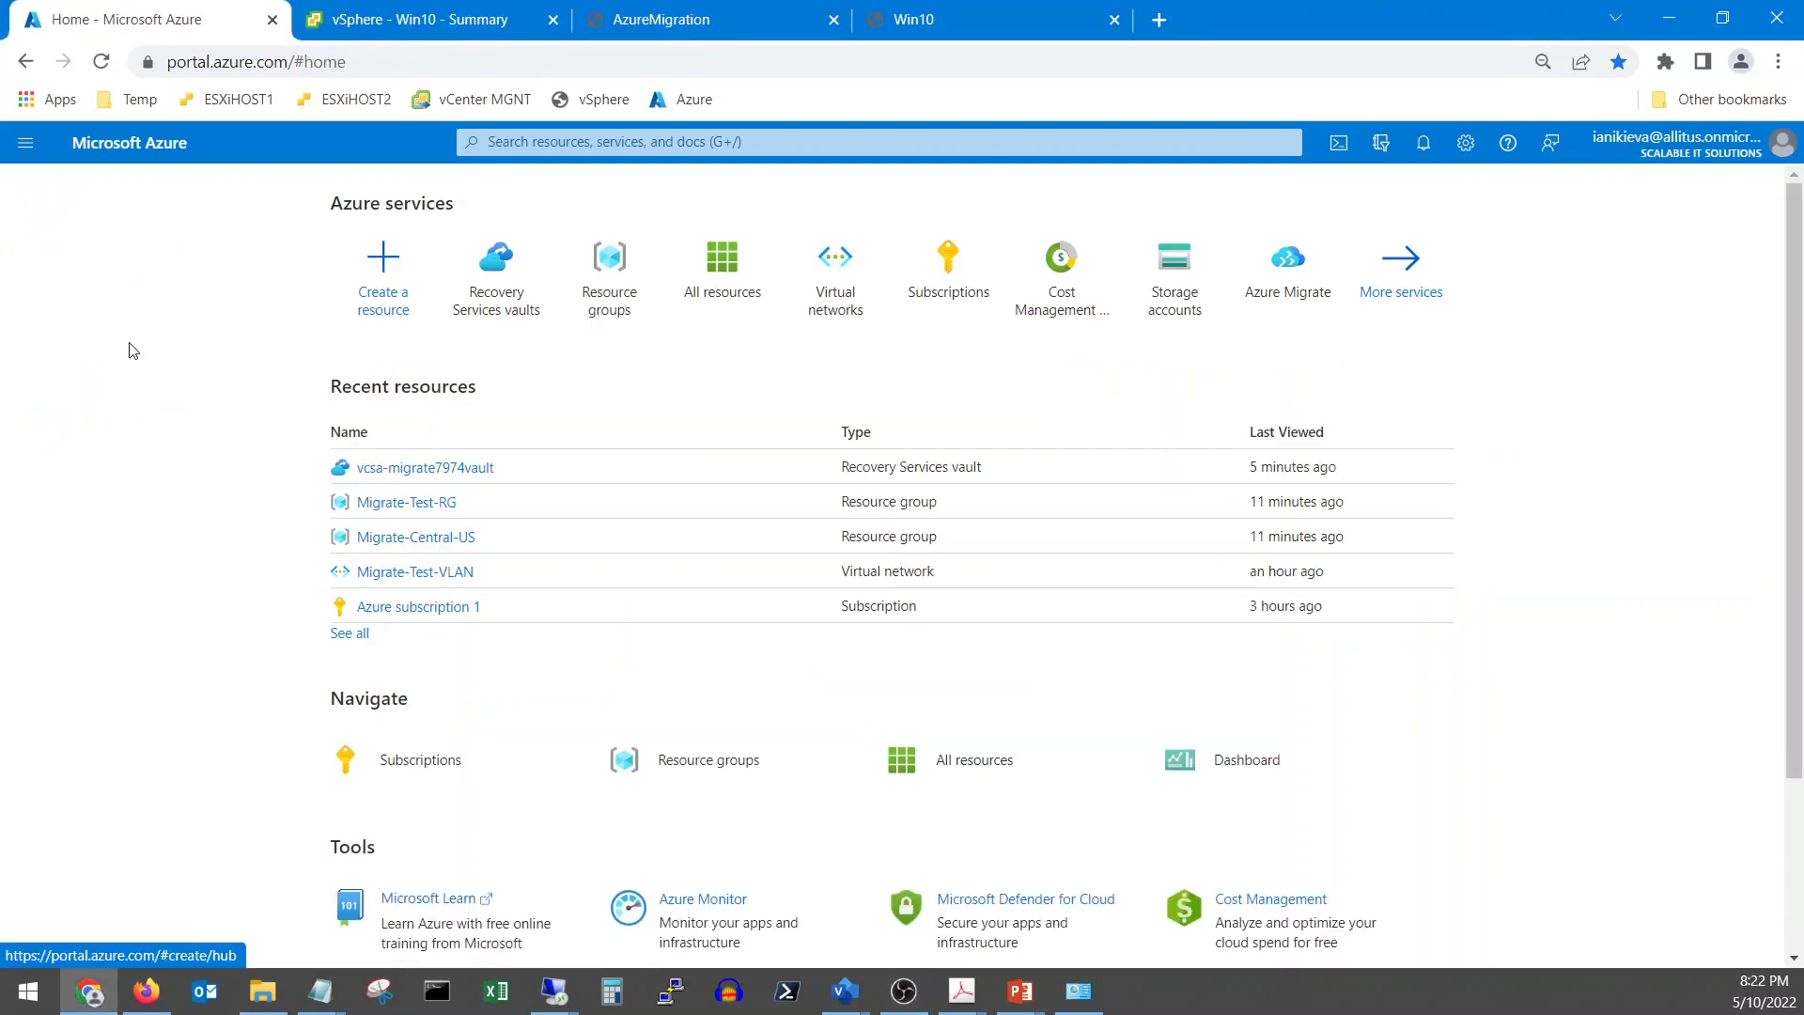
{"action": "left_click", "coordinate": [410, 540]}
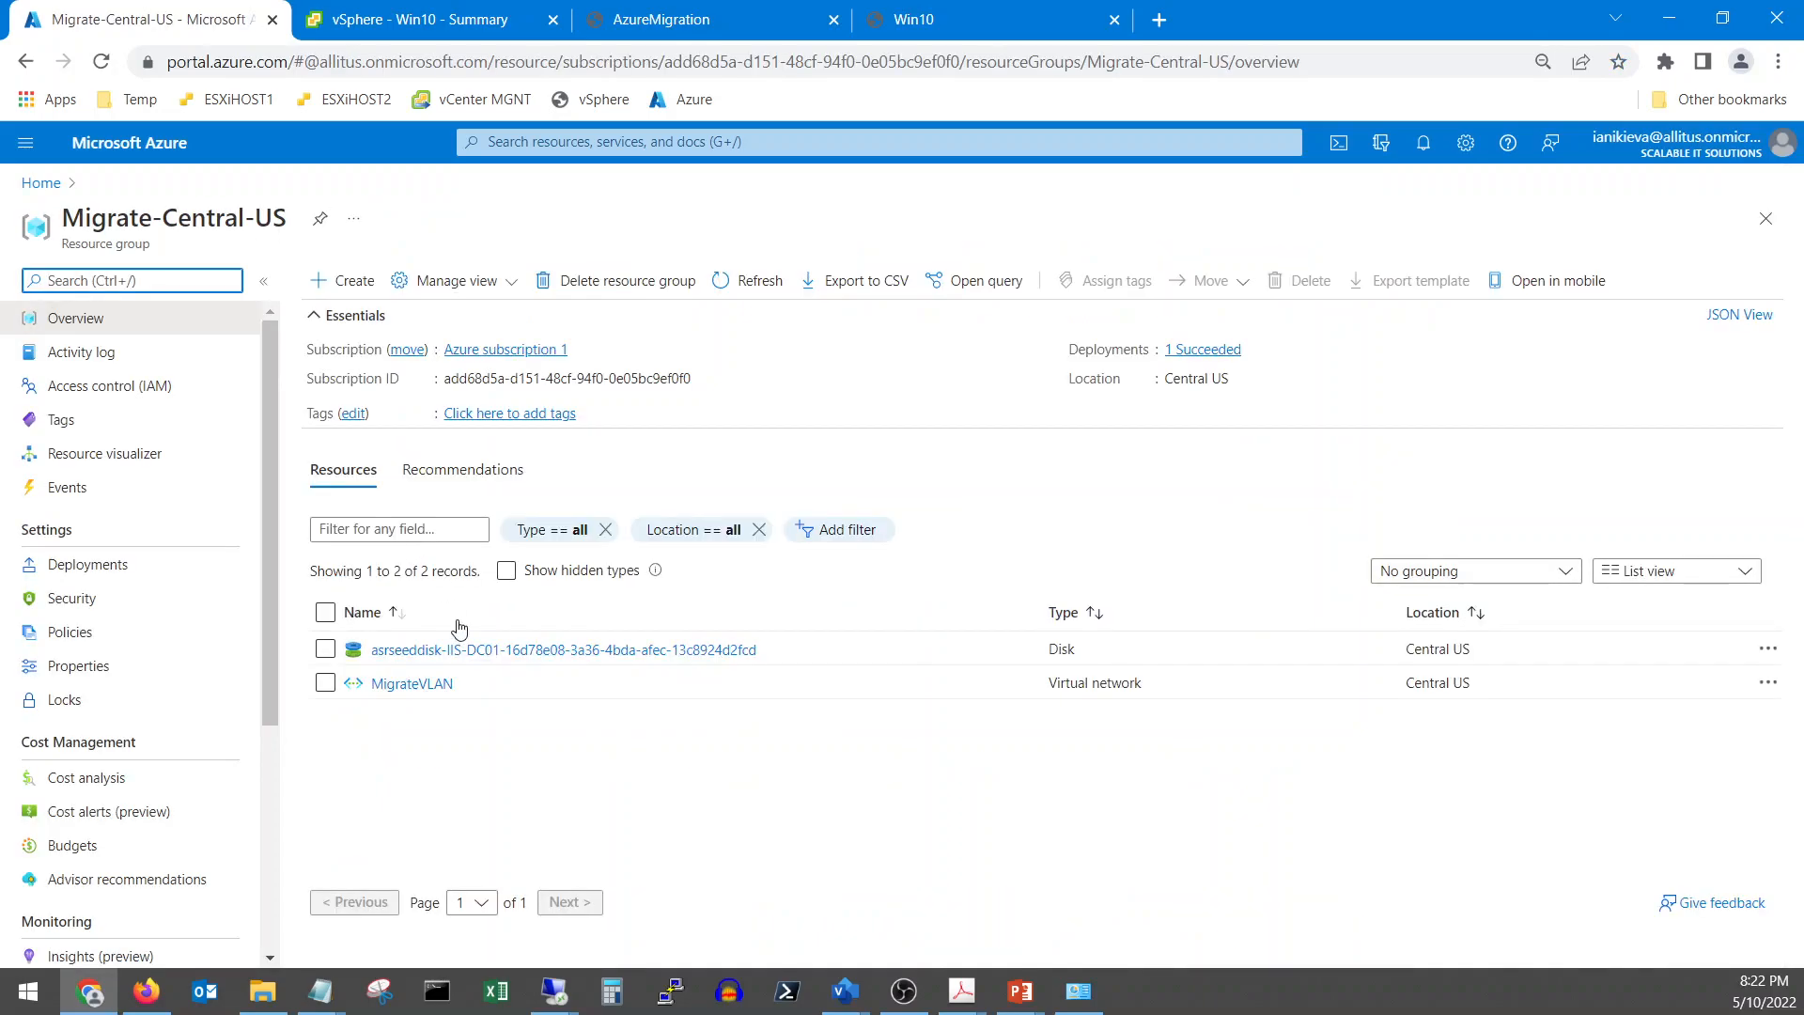
{"action": "left_click", "coordinate": [437, 687]}
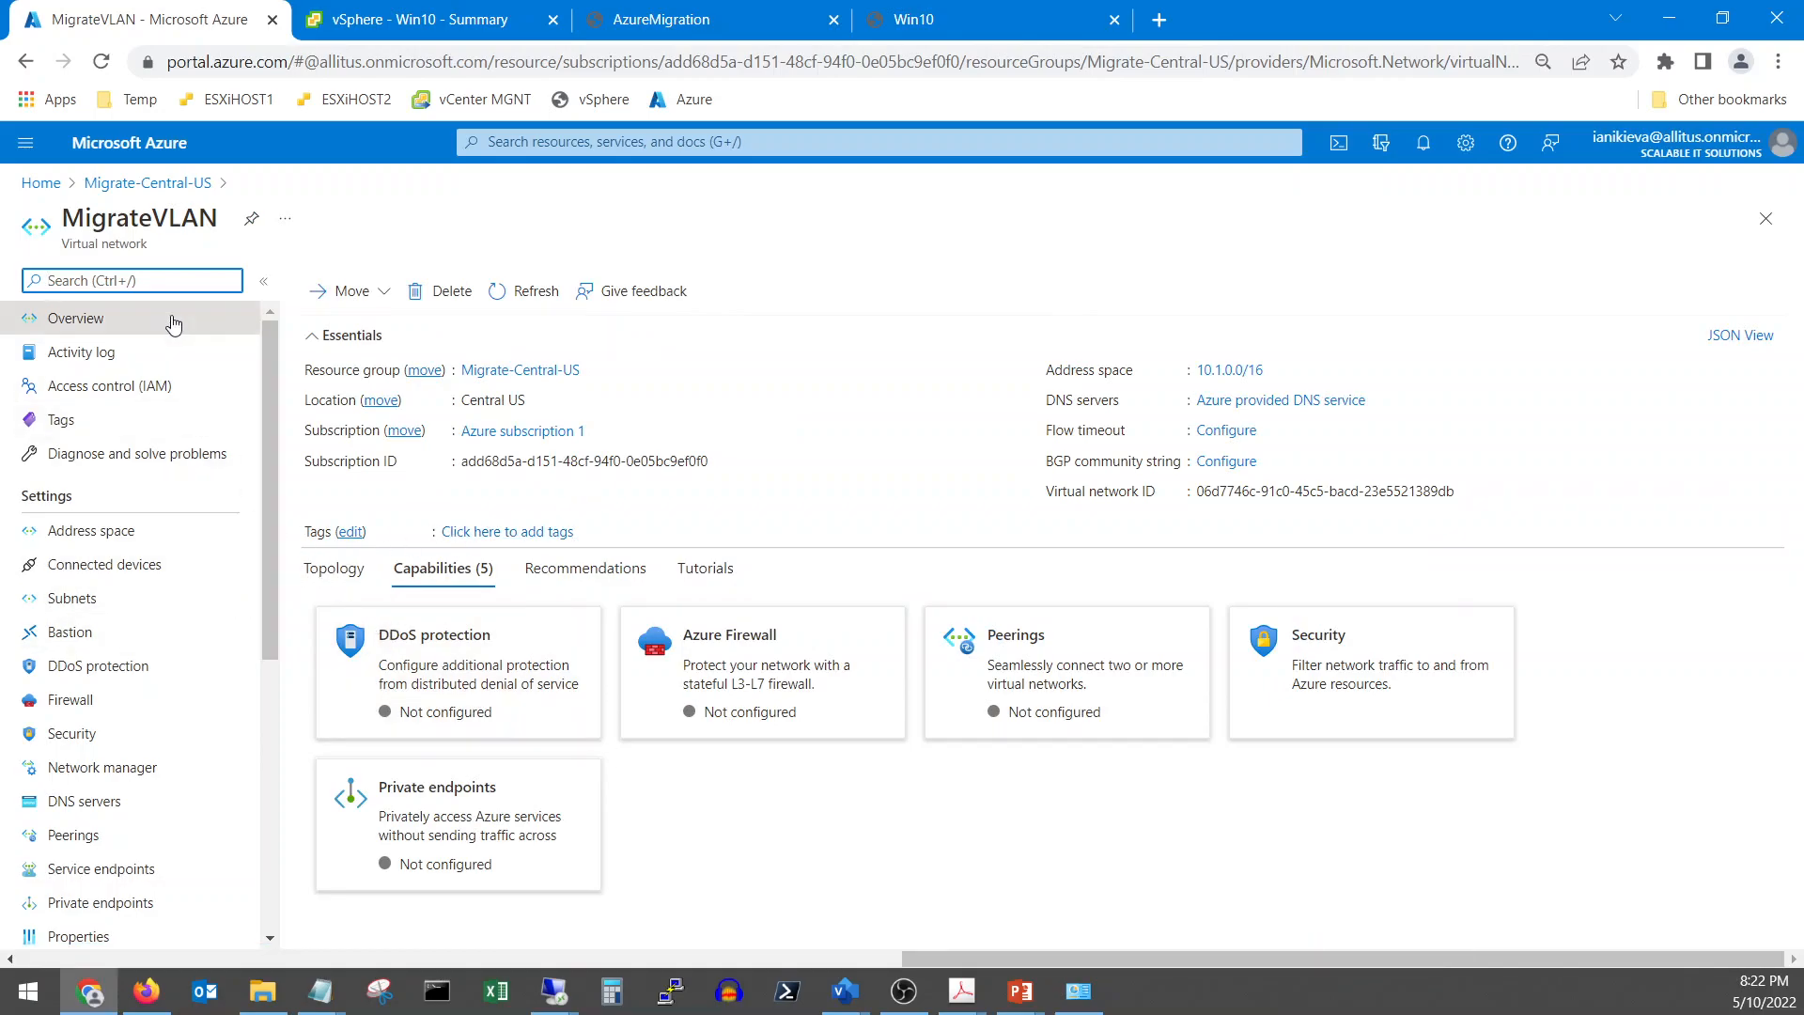
View the Migrate-Central-US and Migrate-Test-RG groups from the Resource groups list
{"action": "left_click", "coordinate": [50, 185]}
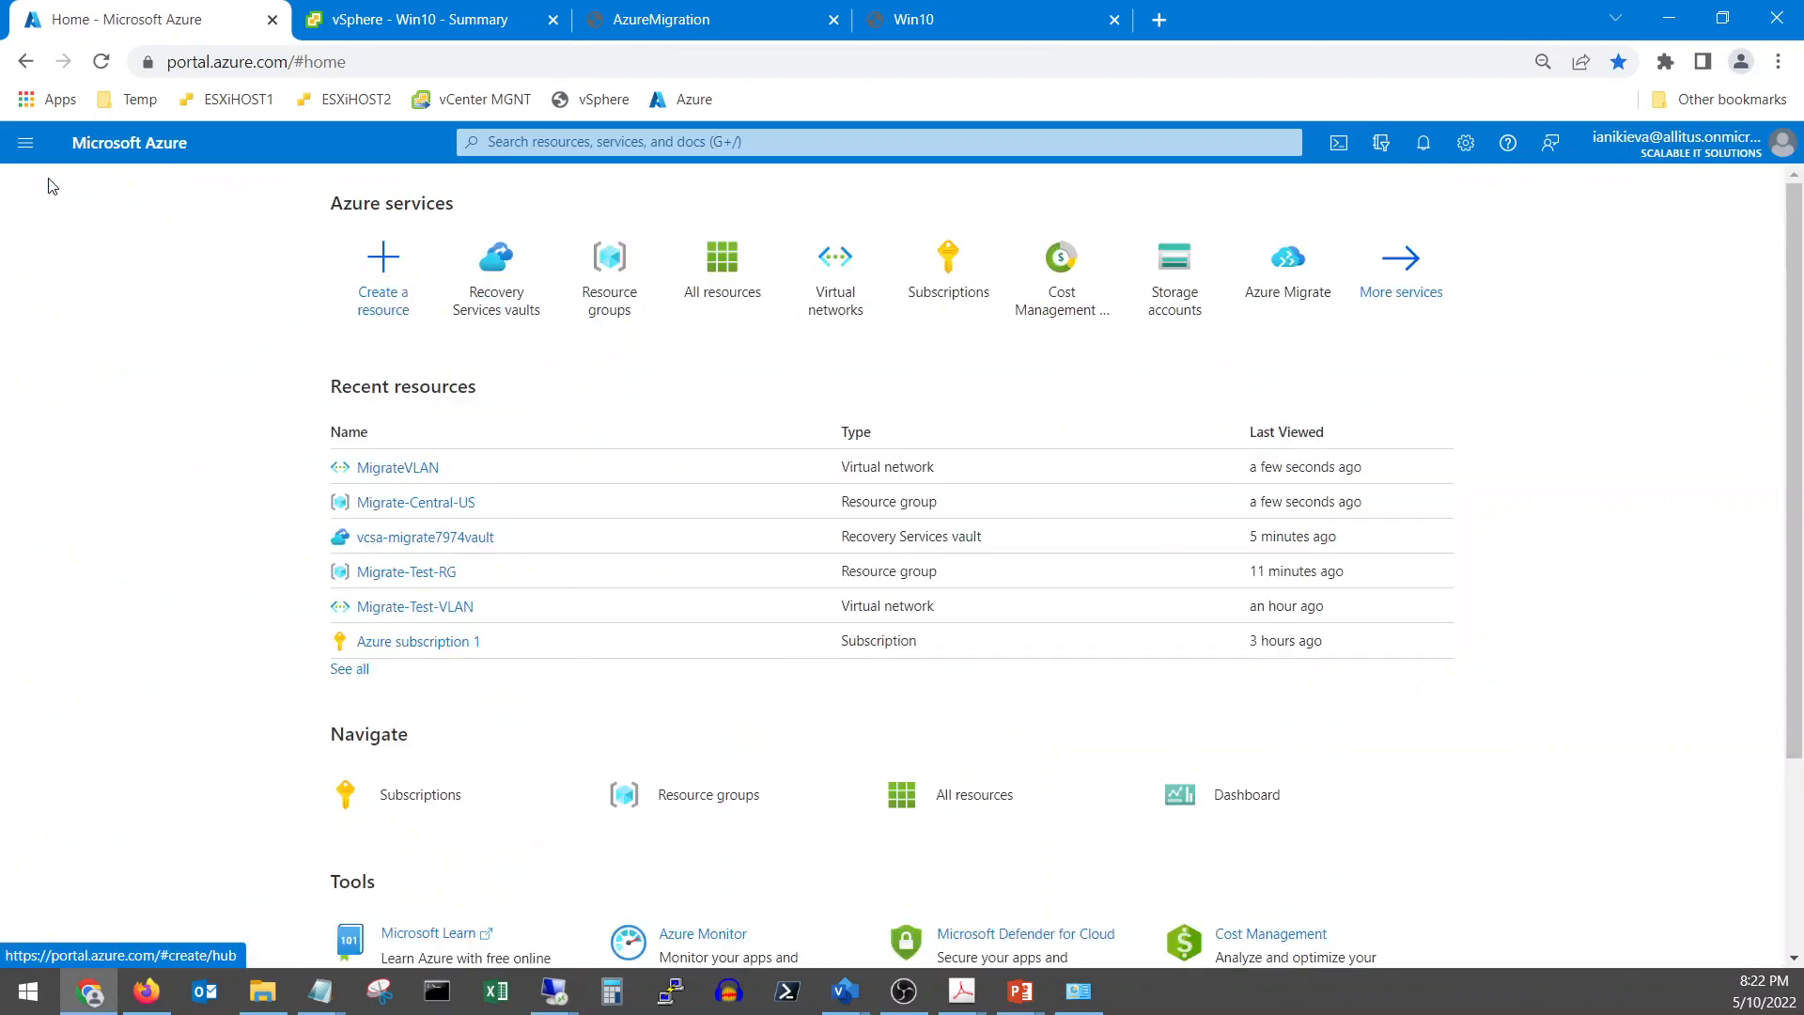
{"action": "left_click", "coordinate": [606, 306]}
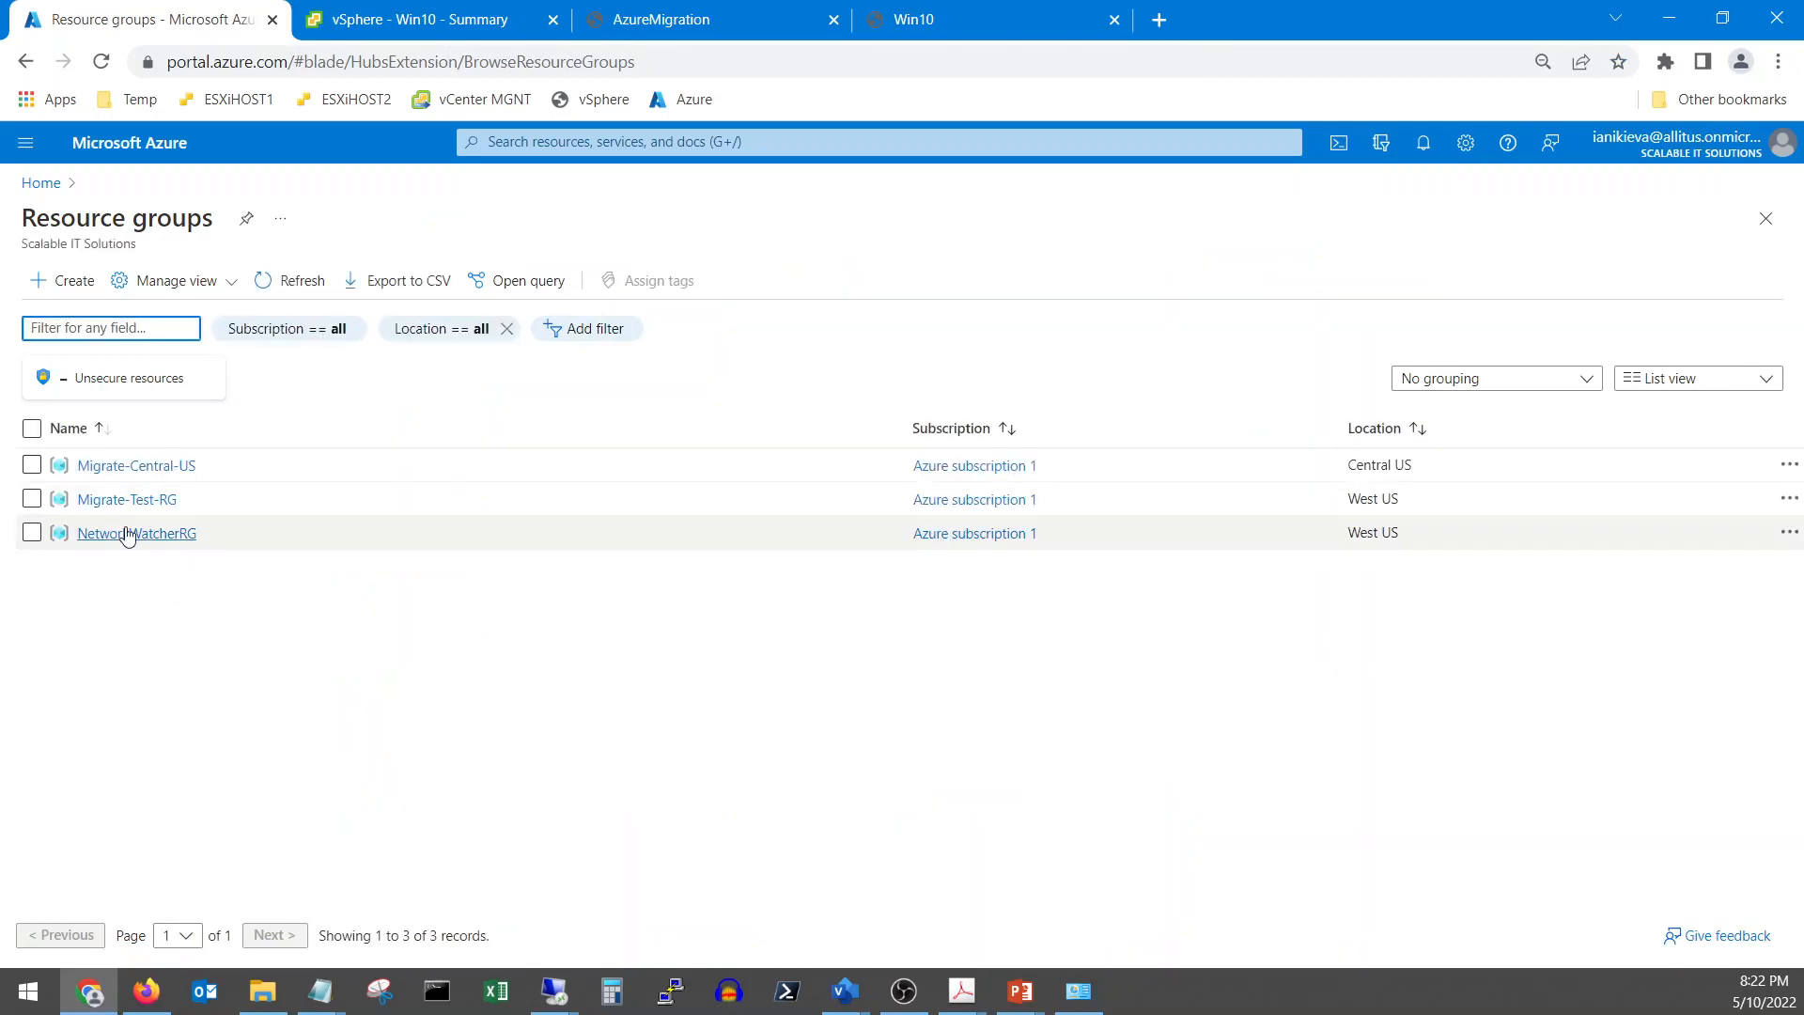
{"action": "left_click", "coordinate": [130, 466]}
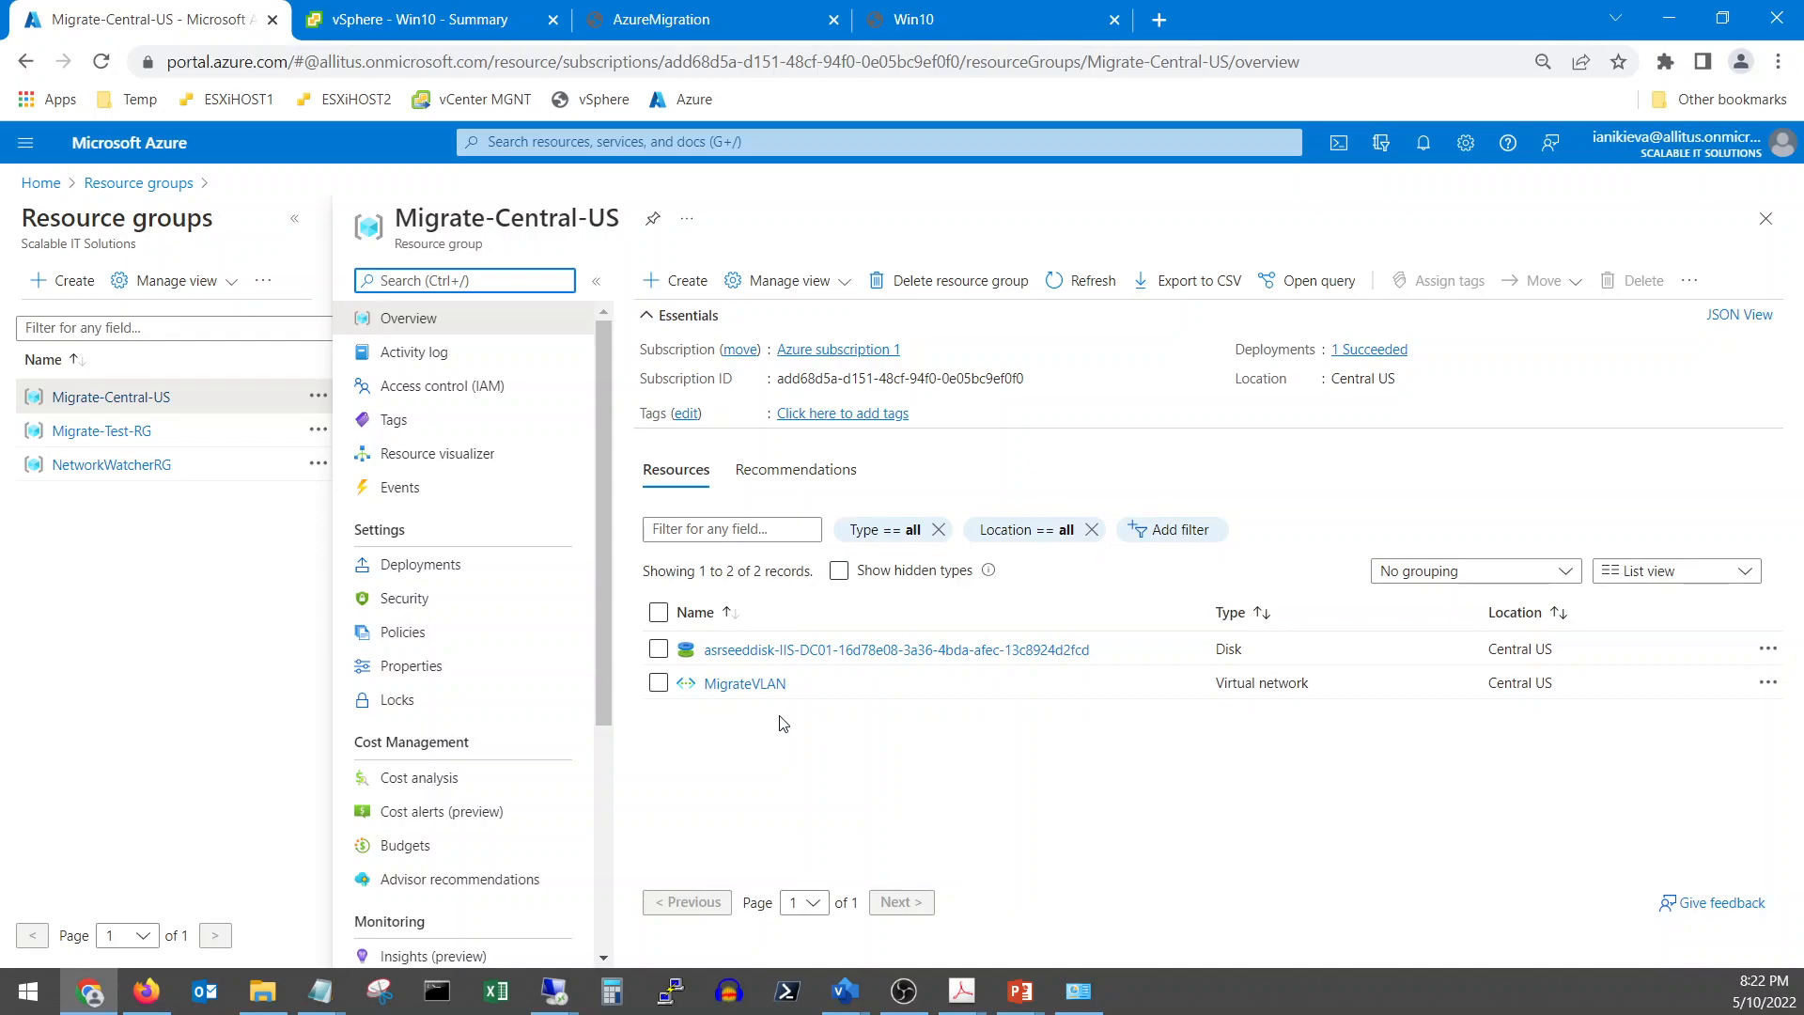
{"action": "left_click", "coordinate": [131, 430]}
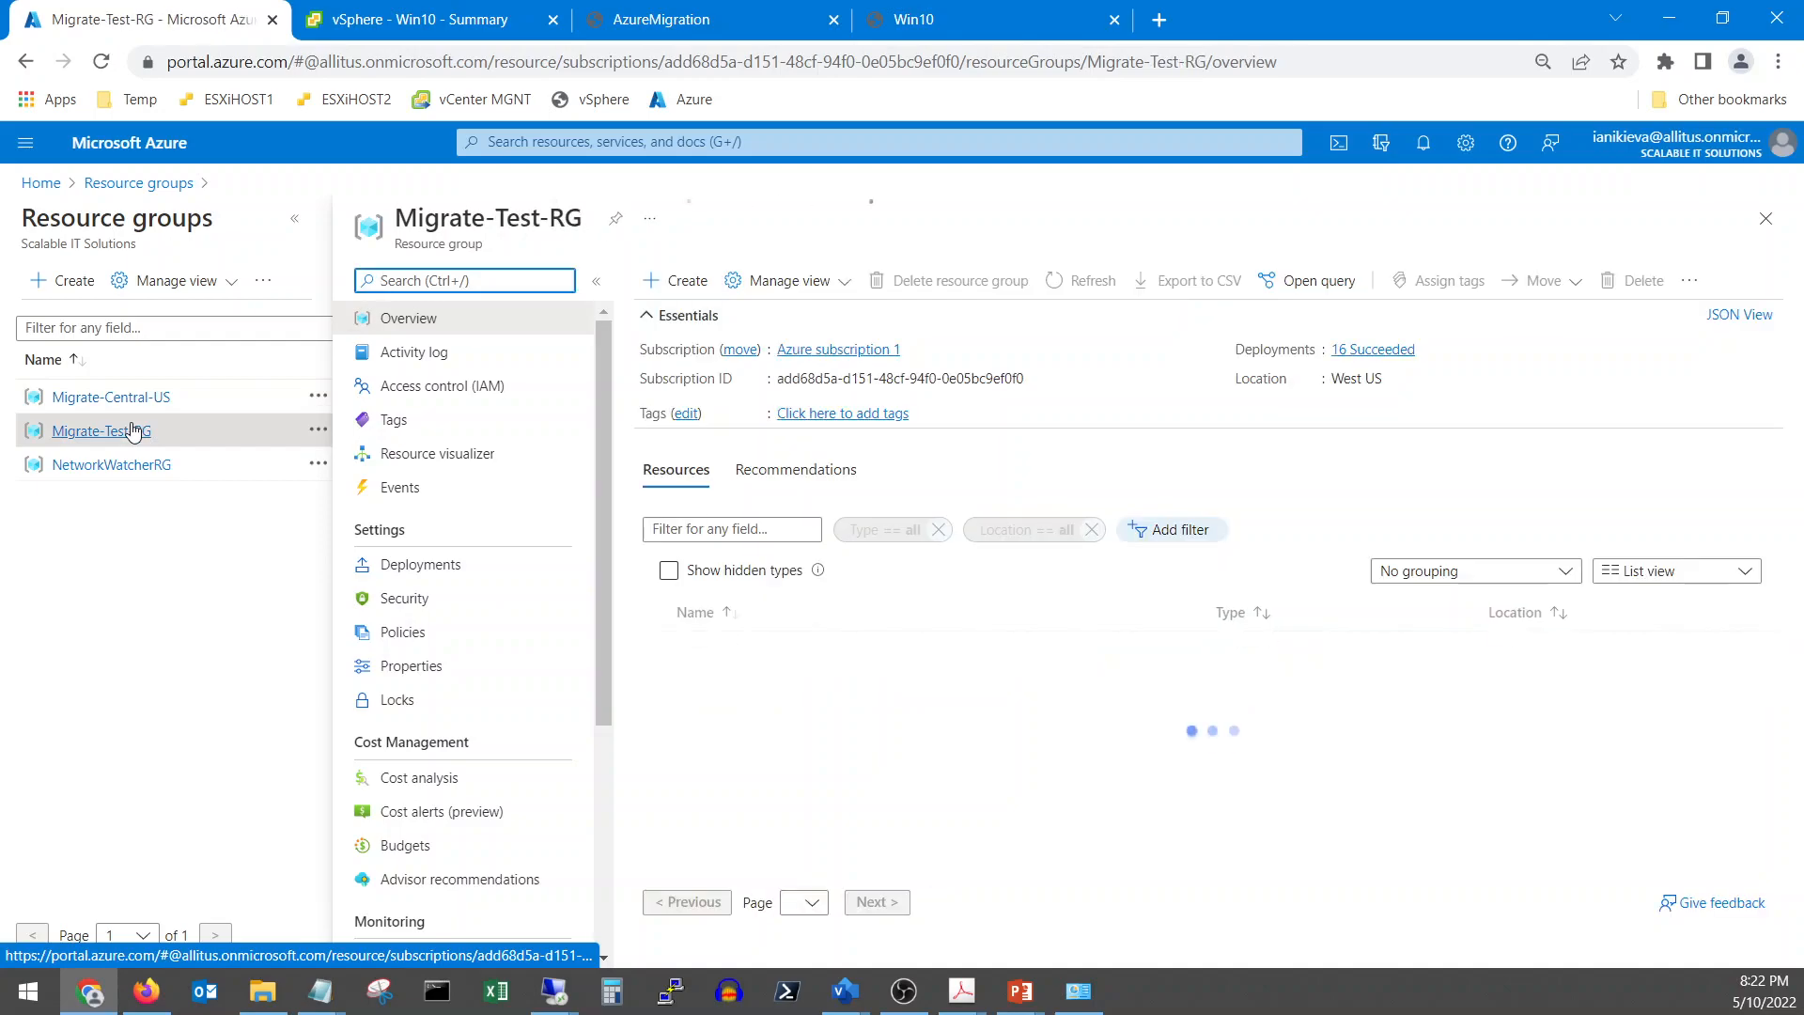
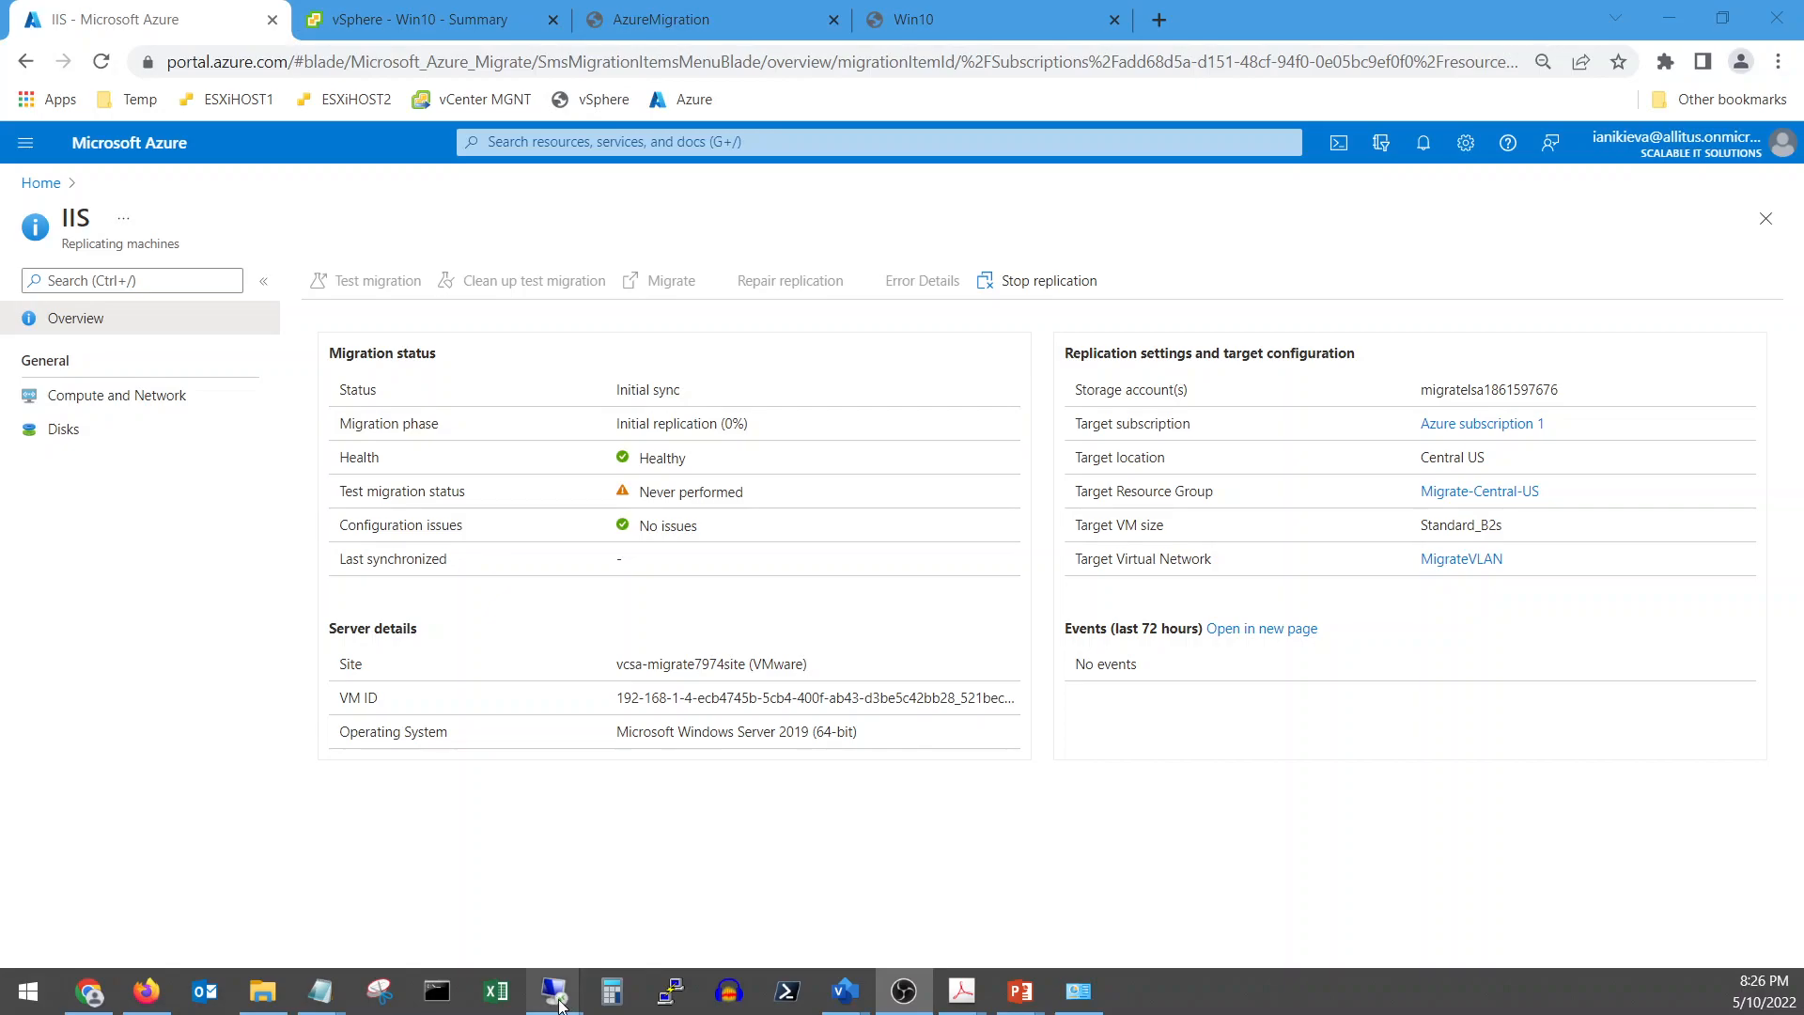
{"action": "mouse_move", "coordinate": [562, 1006]}
{"action": "left_click", "coordinate": [561, 901]}
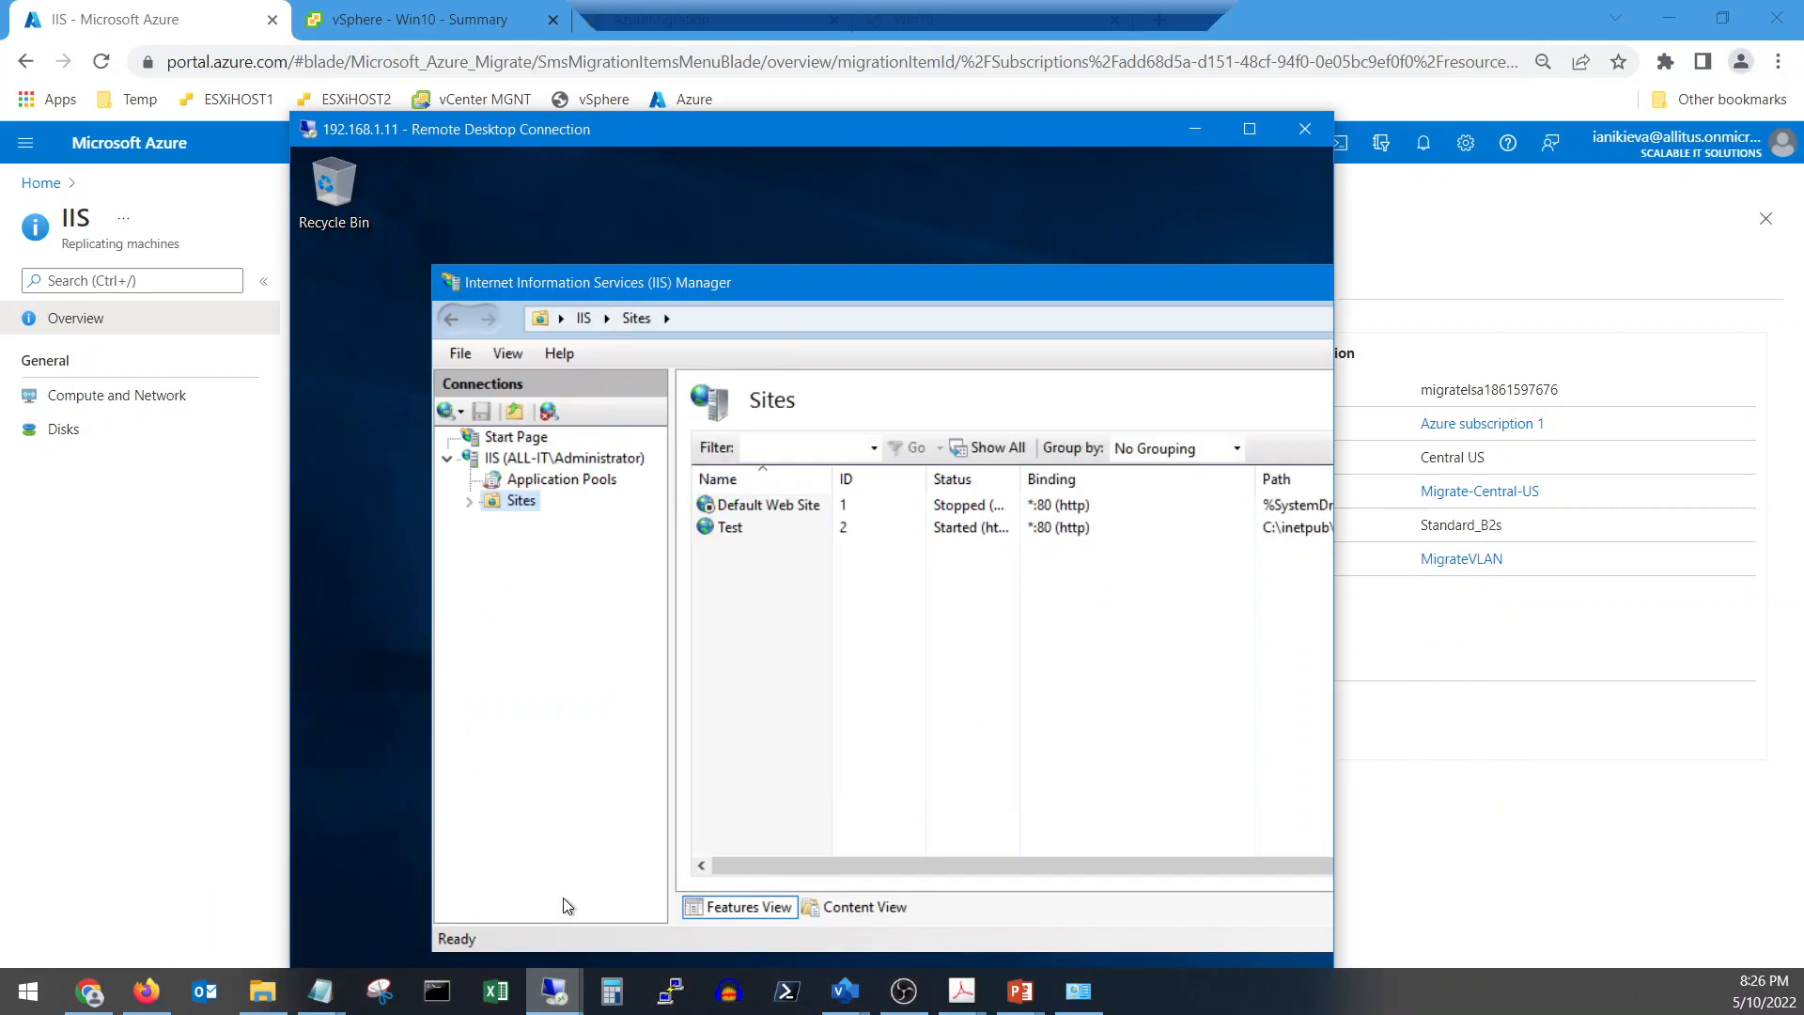
{"action": "left_click", "coordinate": [1452, 139]}
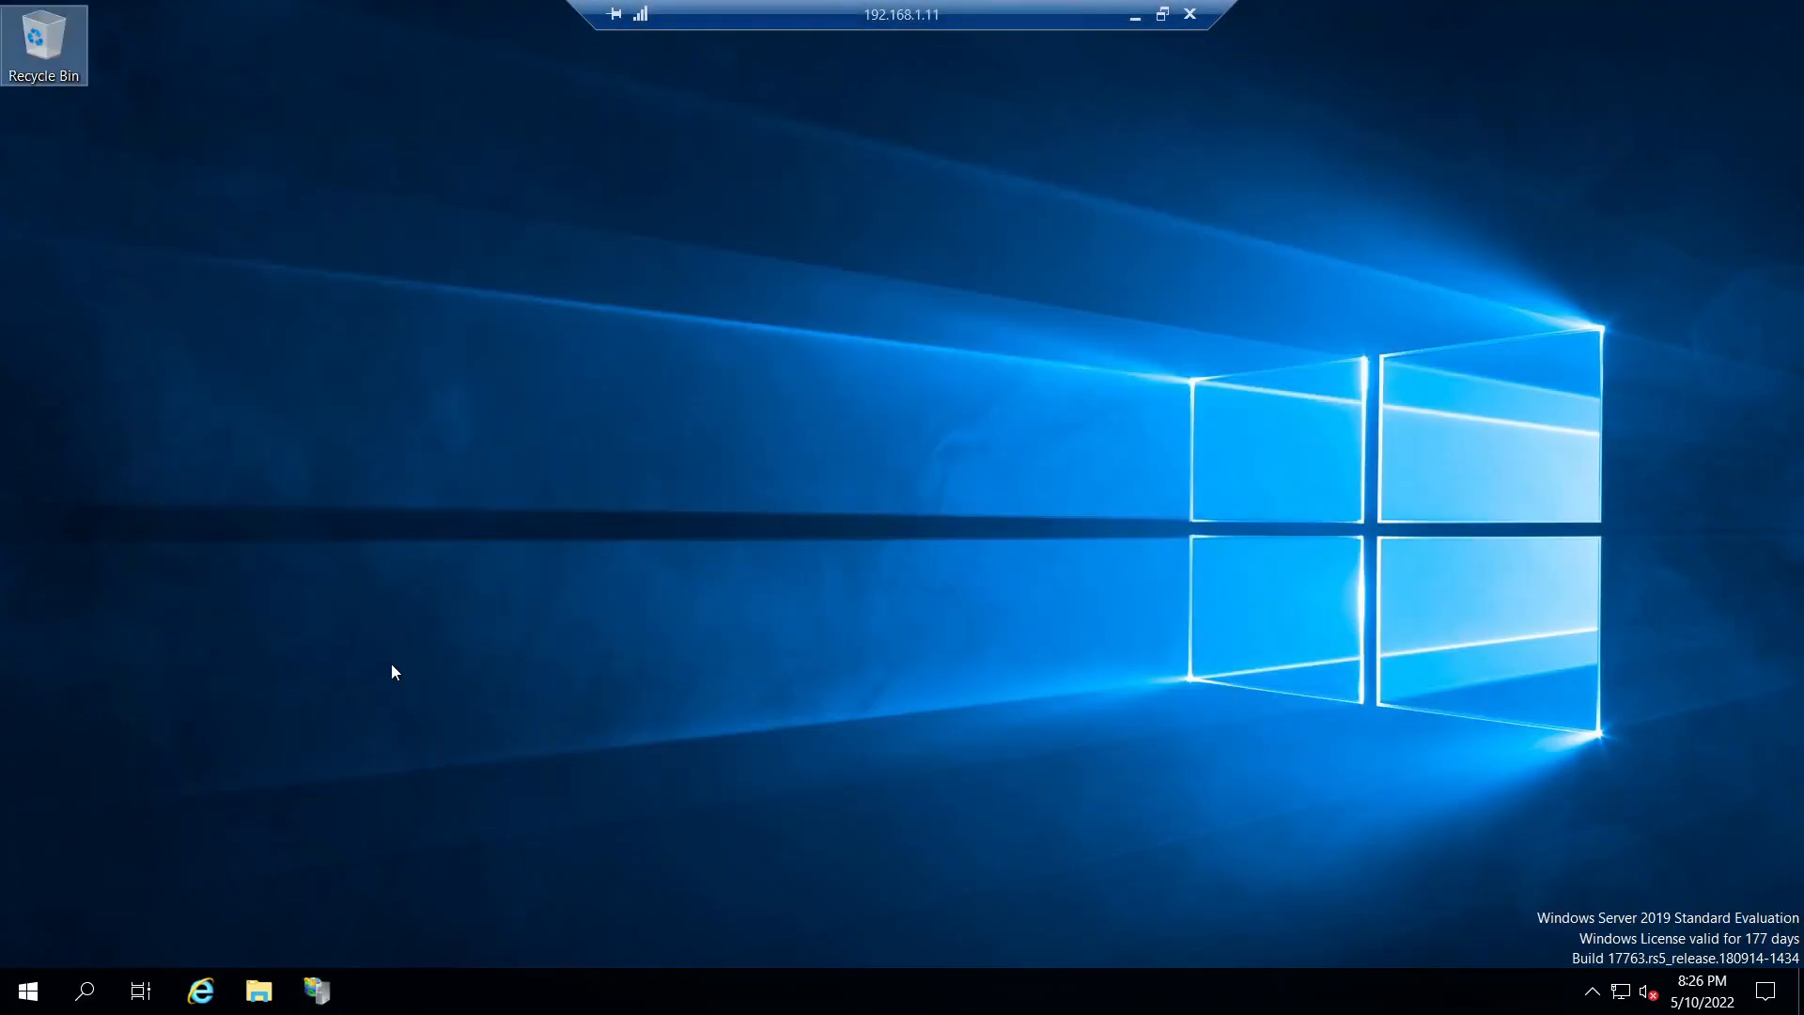
{"action": "left_click", "coordinate": [200, 991]}
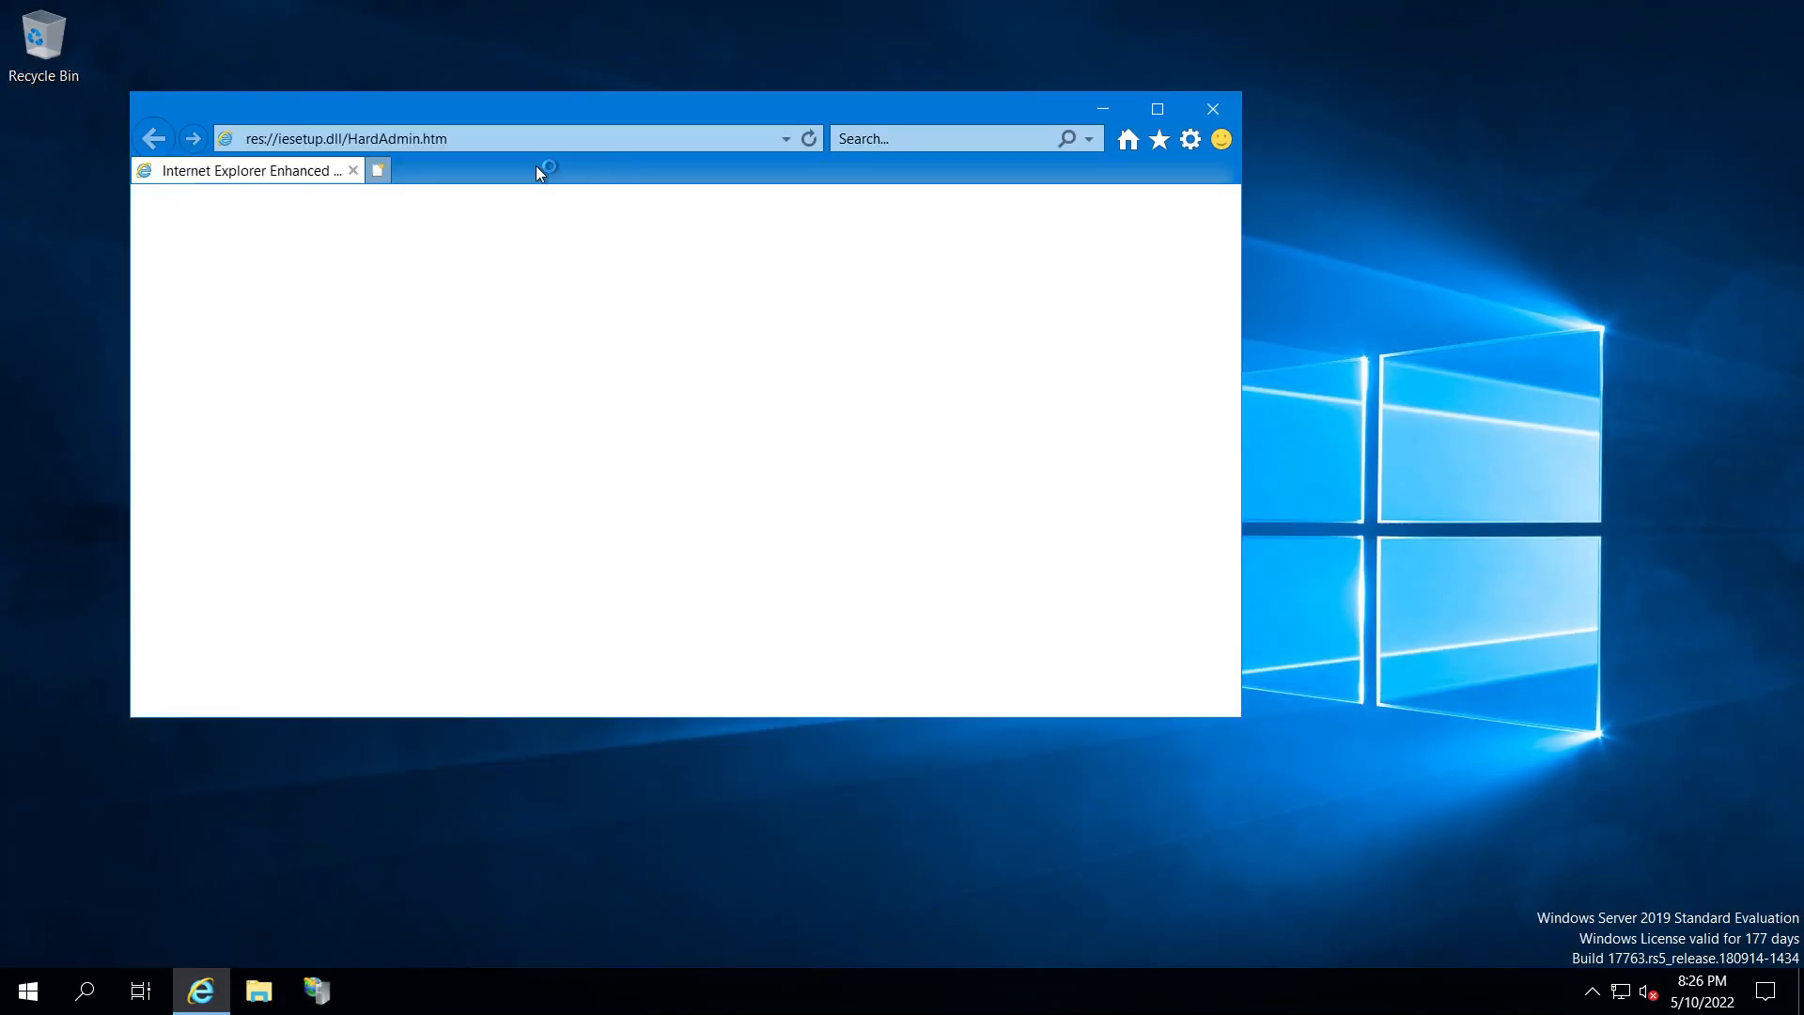
{"action": "left_click", "coordinate": [511, 140]}
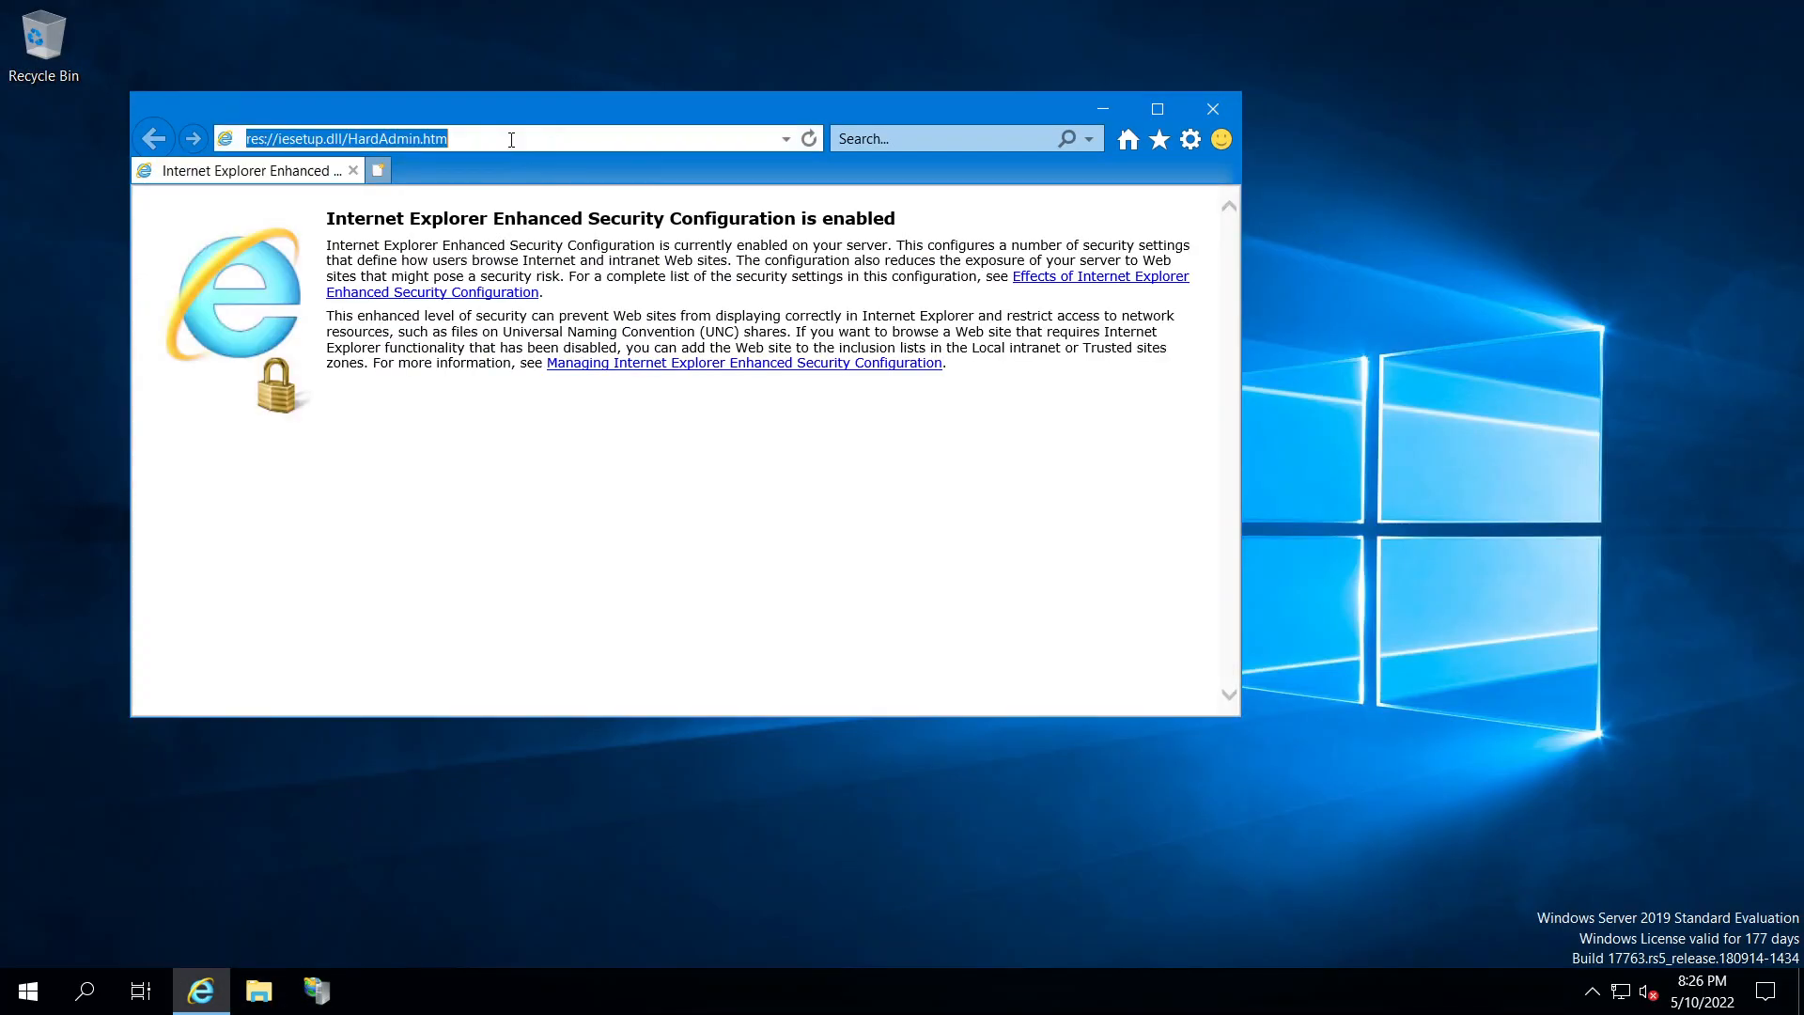
{"action": "type", "text": "http:"}
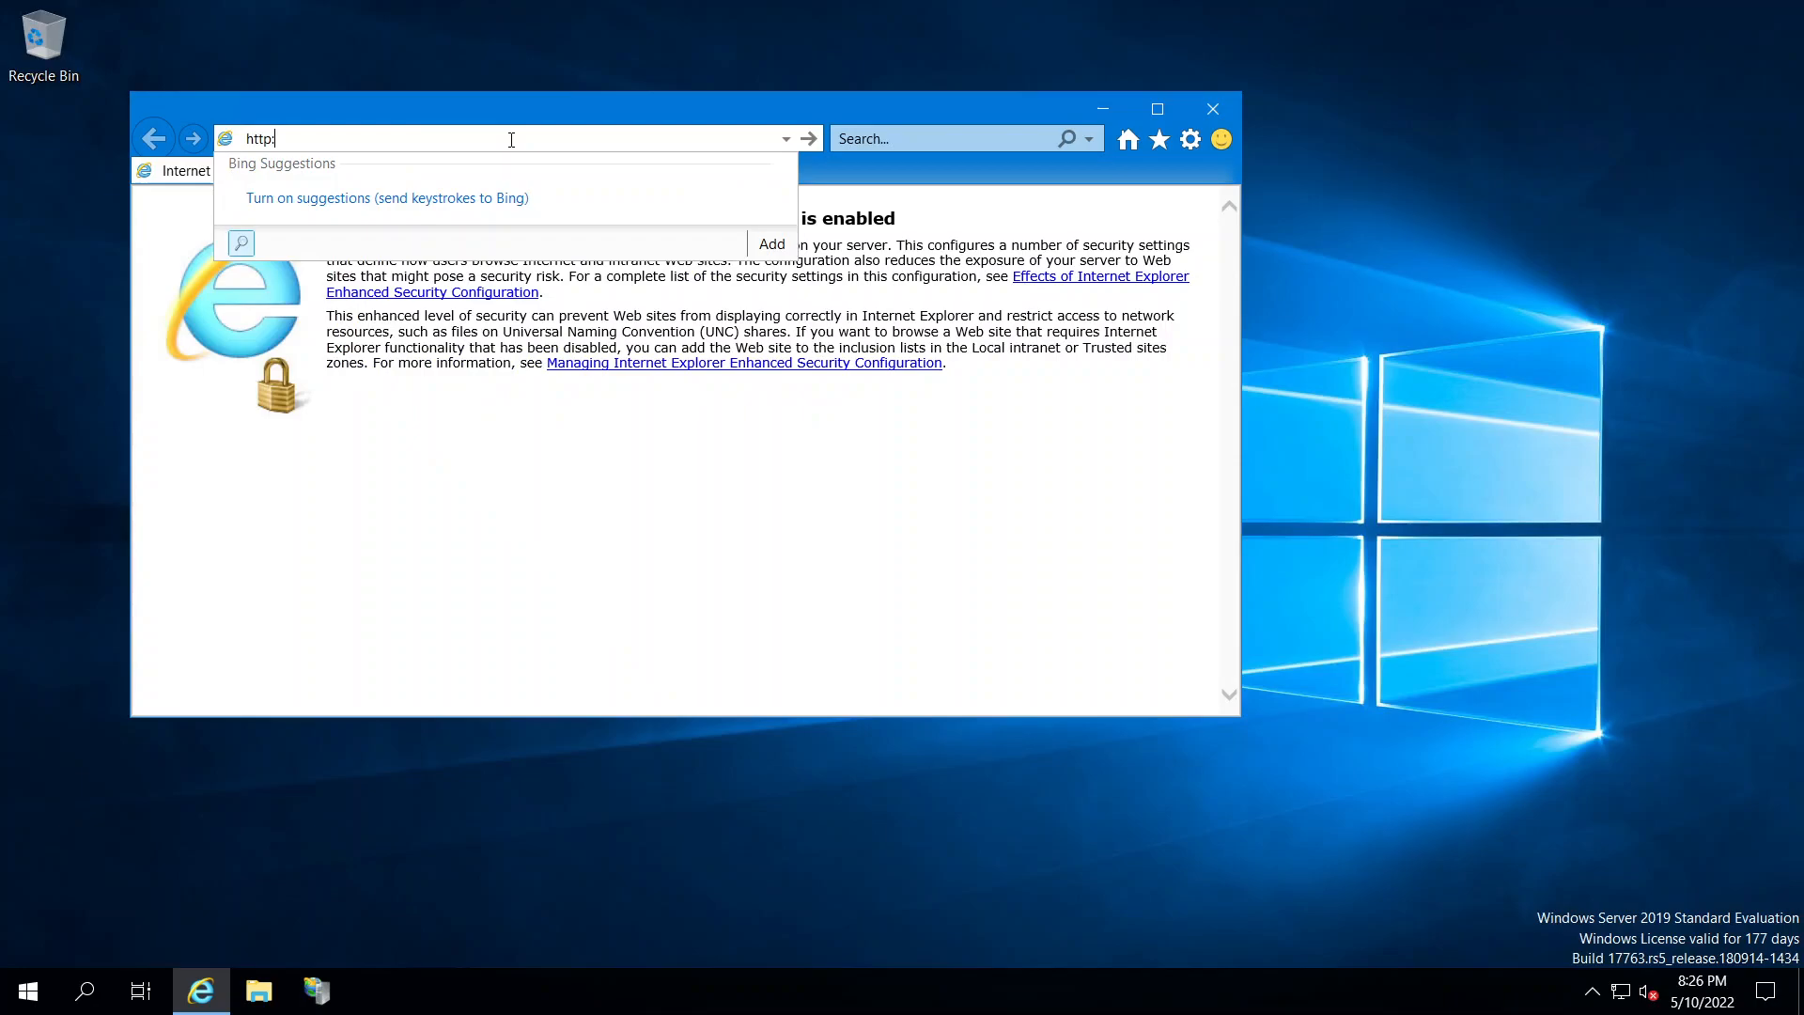
{"action": "type", "text": "//l"}
{"action": "key", "text": "Delete"}
{"action": "key", "text": "BackSpace"}
{"action": "type", "text": "all"}
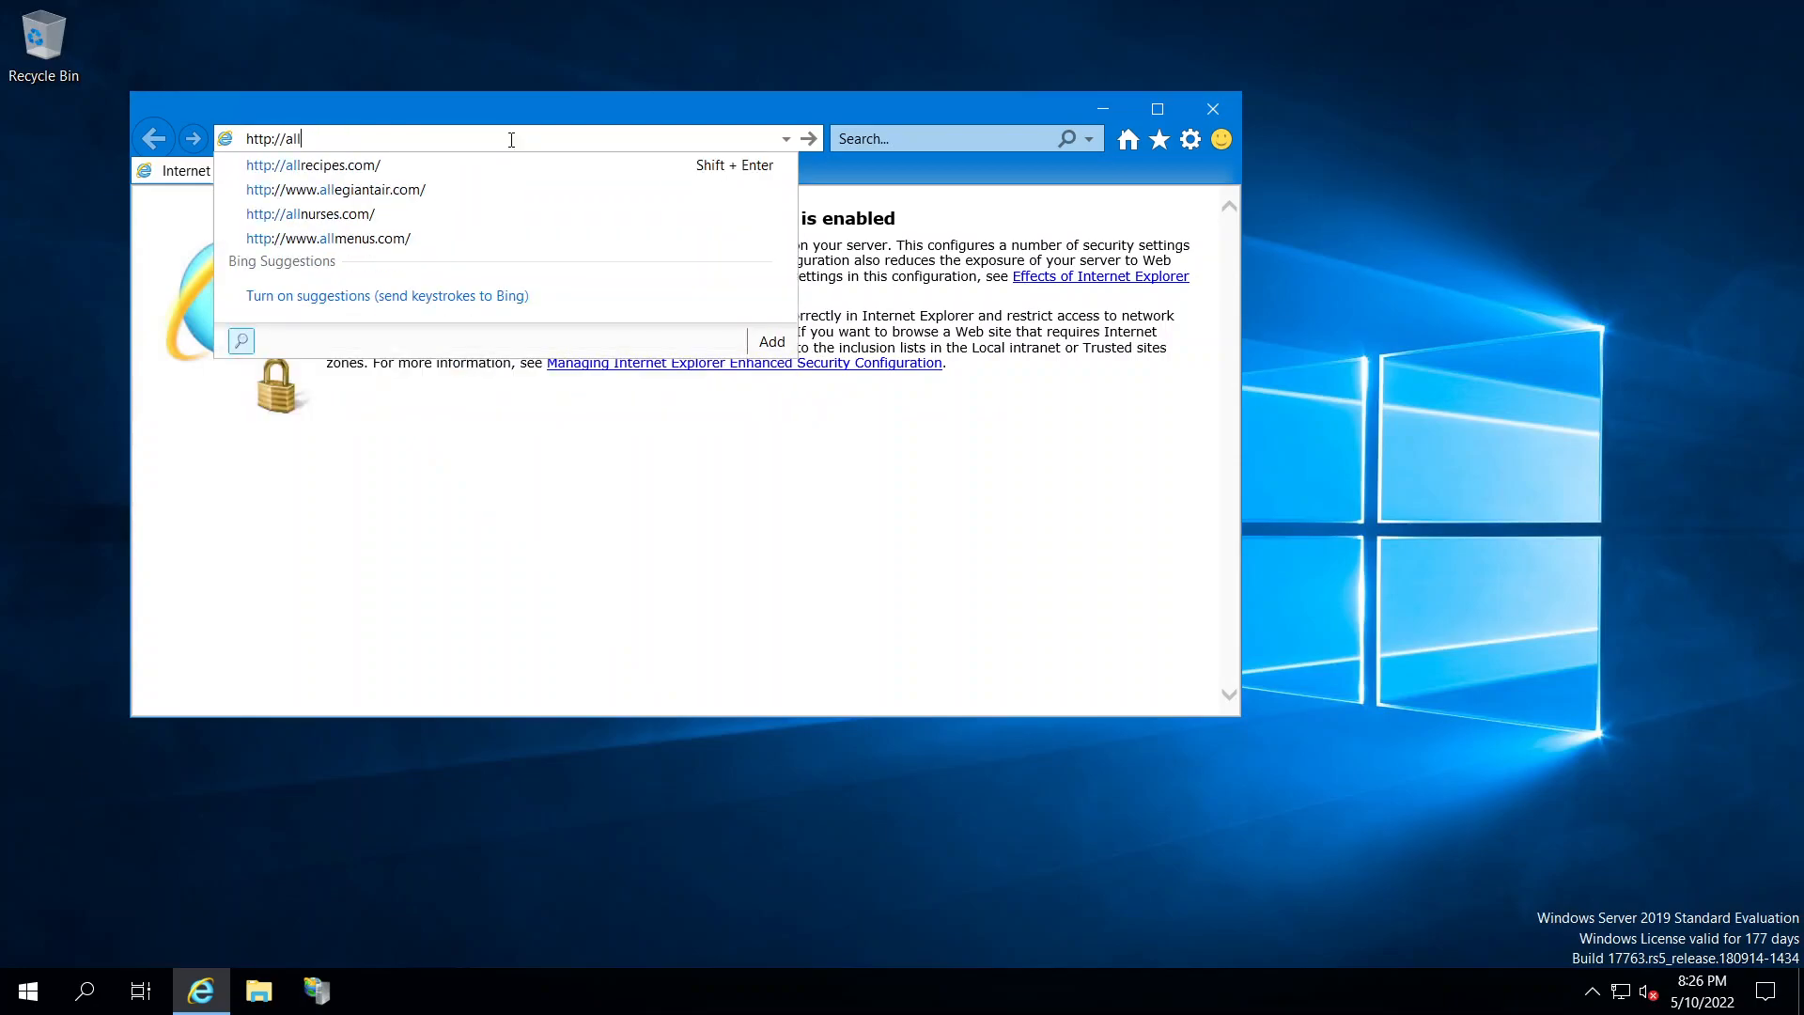
{"action": "type", "text": "-it.us"}
{"action": "key", "text": "Return"}
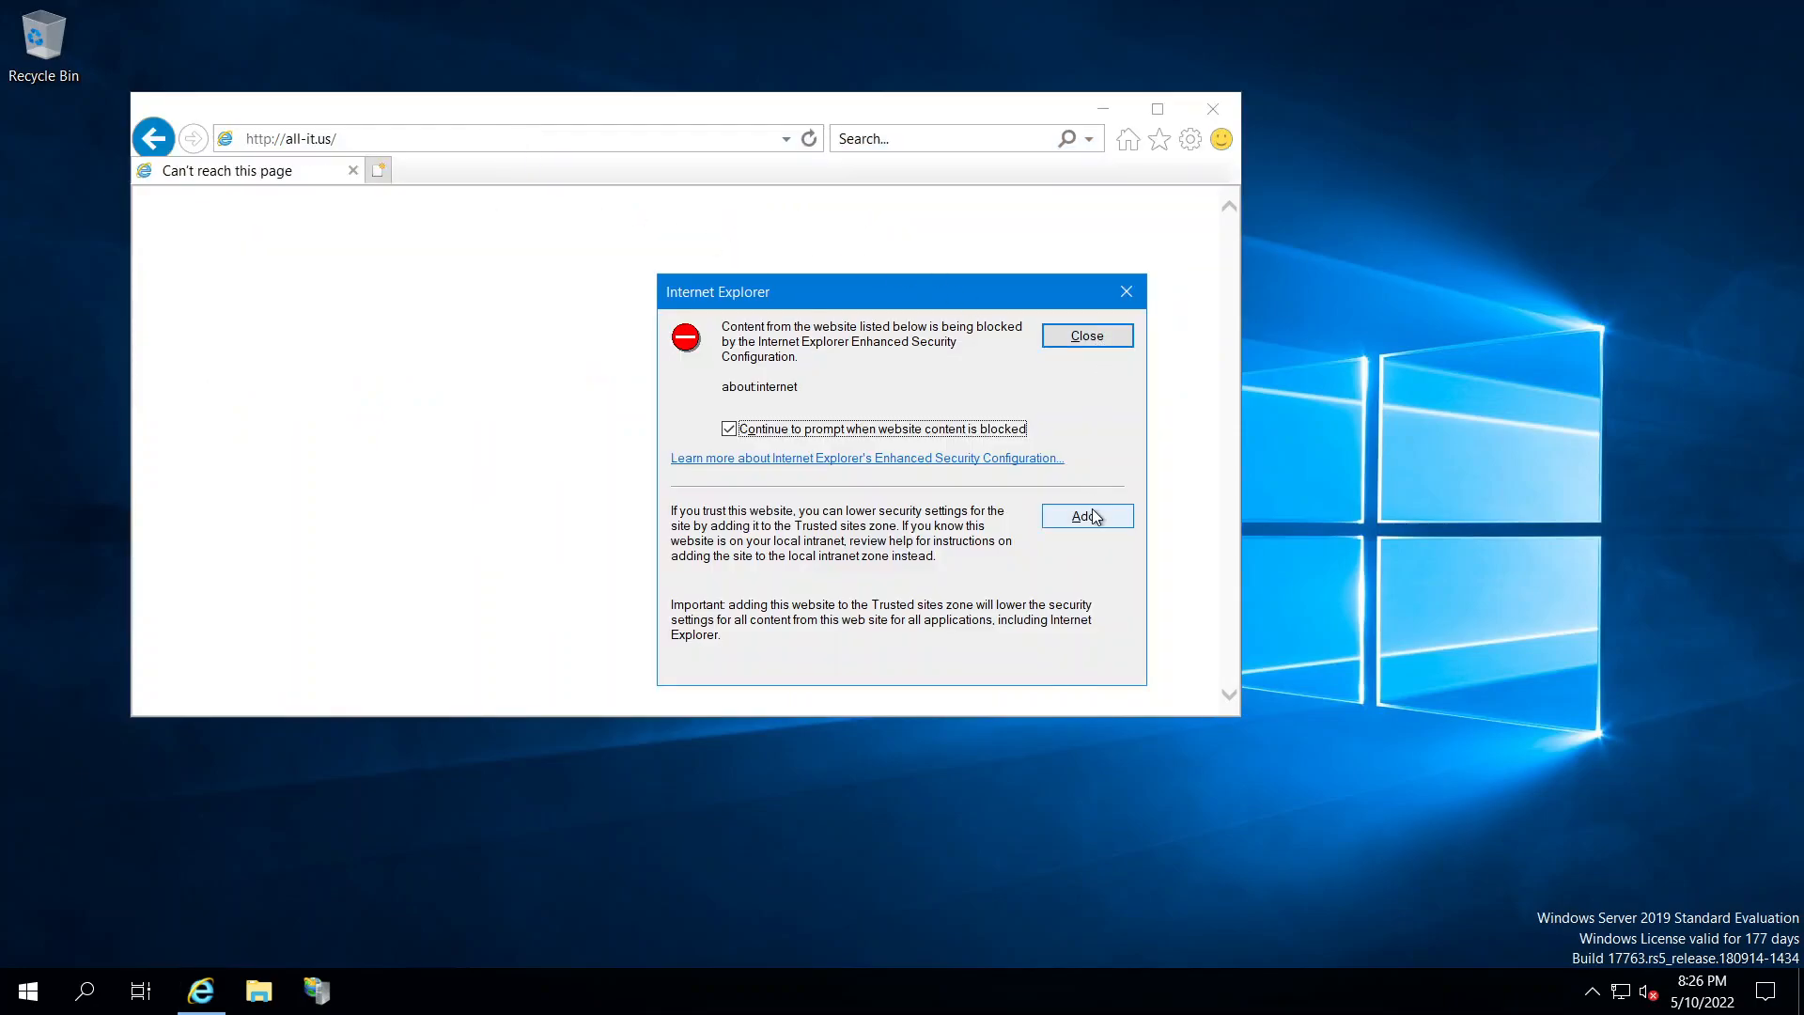
Add about:internet to Trusted sites and dismiss the content-blocked dialogs
{"action": "left_click", "coordinate": [1092, 516]}
{"action": "left_click", "coordinate": [1045, 460]}
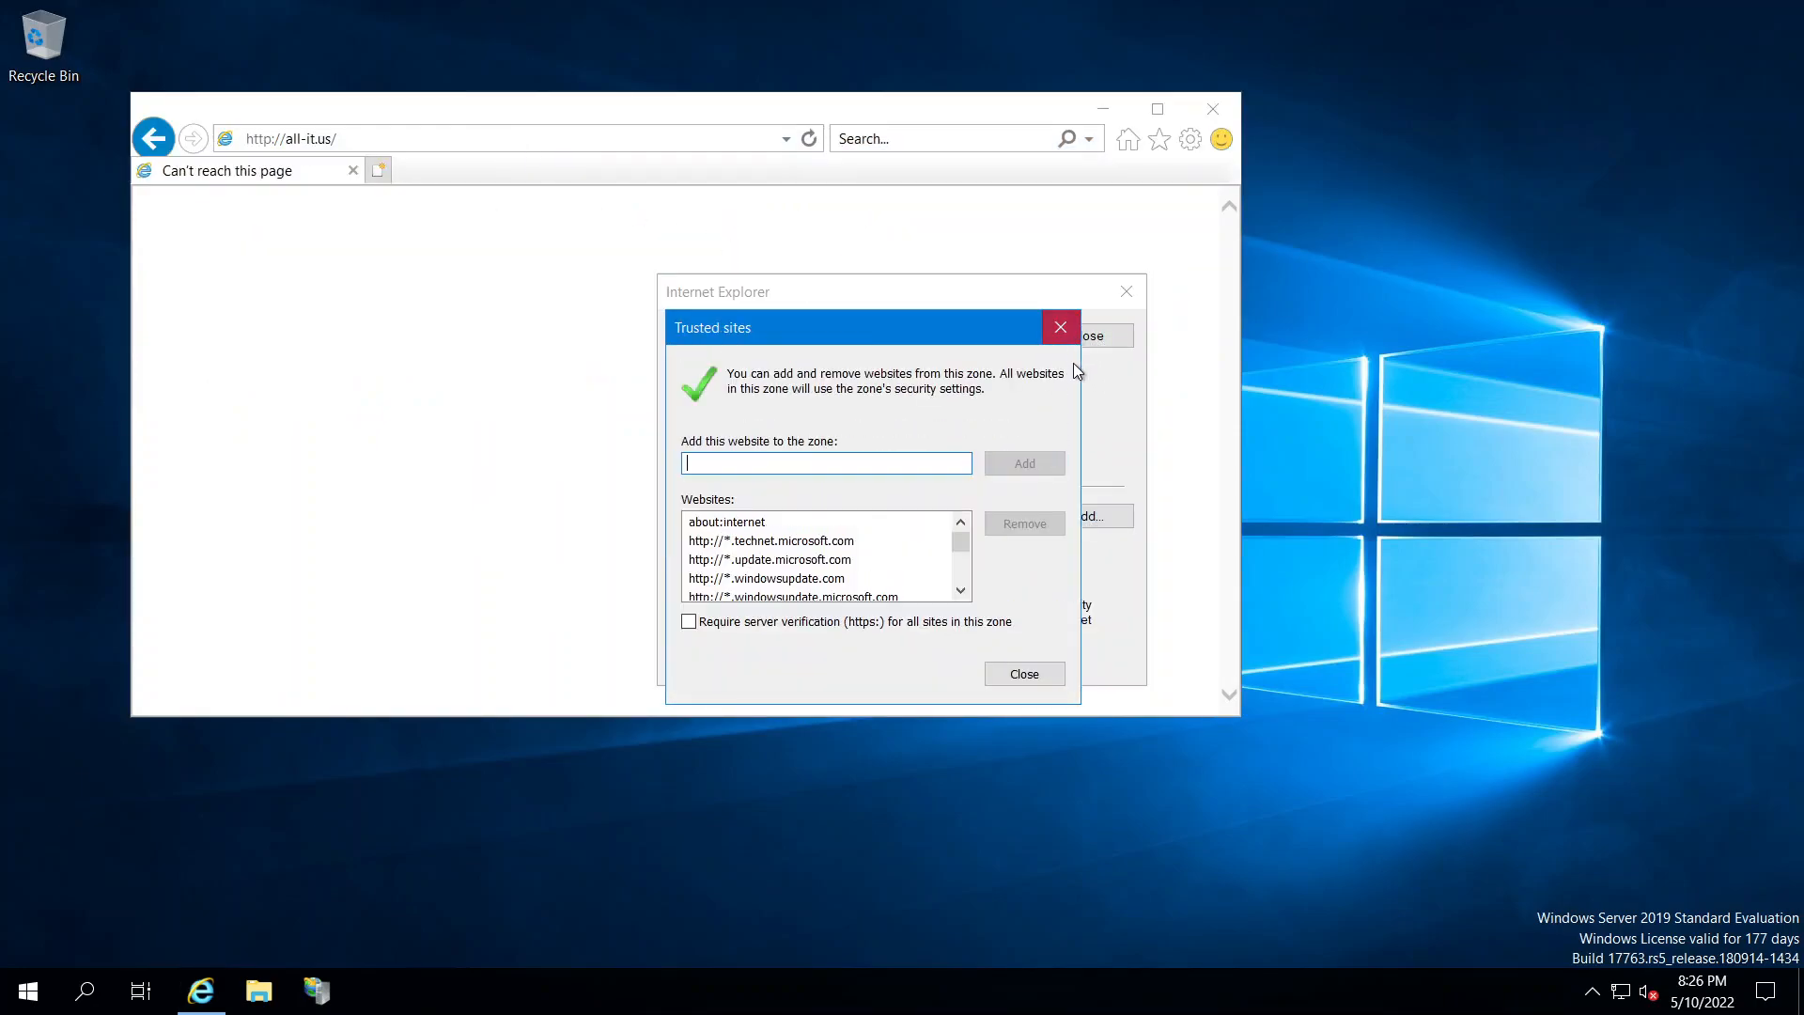
{"action": "left_click", "coordinate": [1061, 327]}
{"action": "left_click", "coordinate": [1113, 335]}
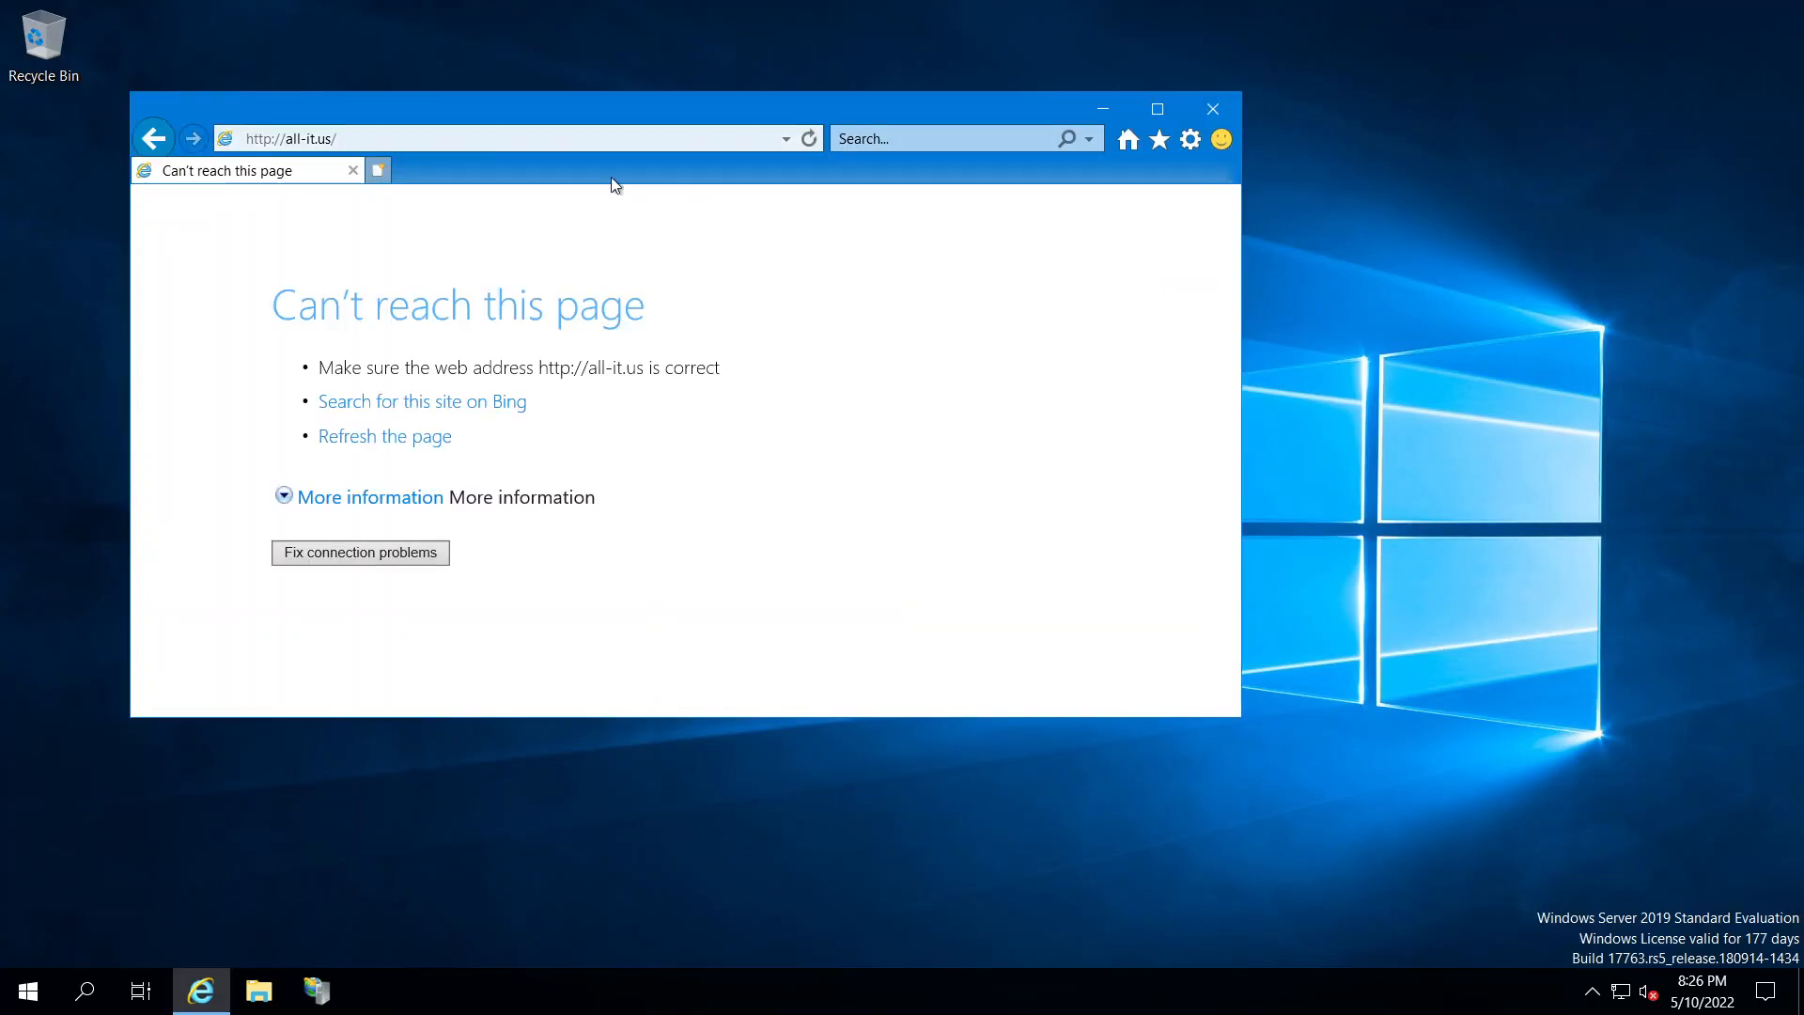
{"action": "left_click", "coordinate": [352, 138]}
{"action": "left_click", "coordinate": [352, 138]}
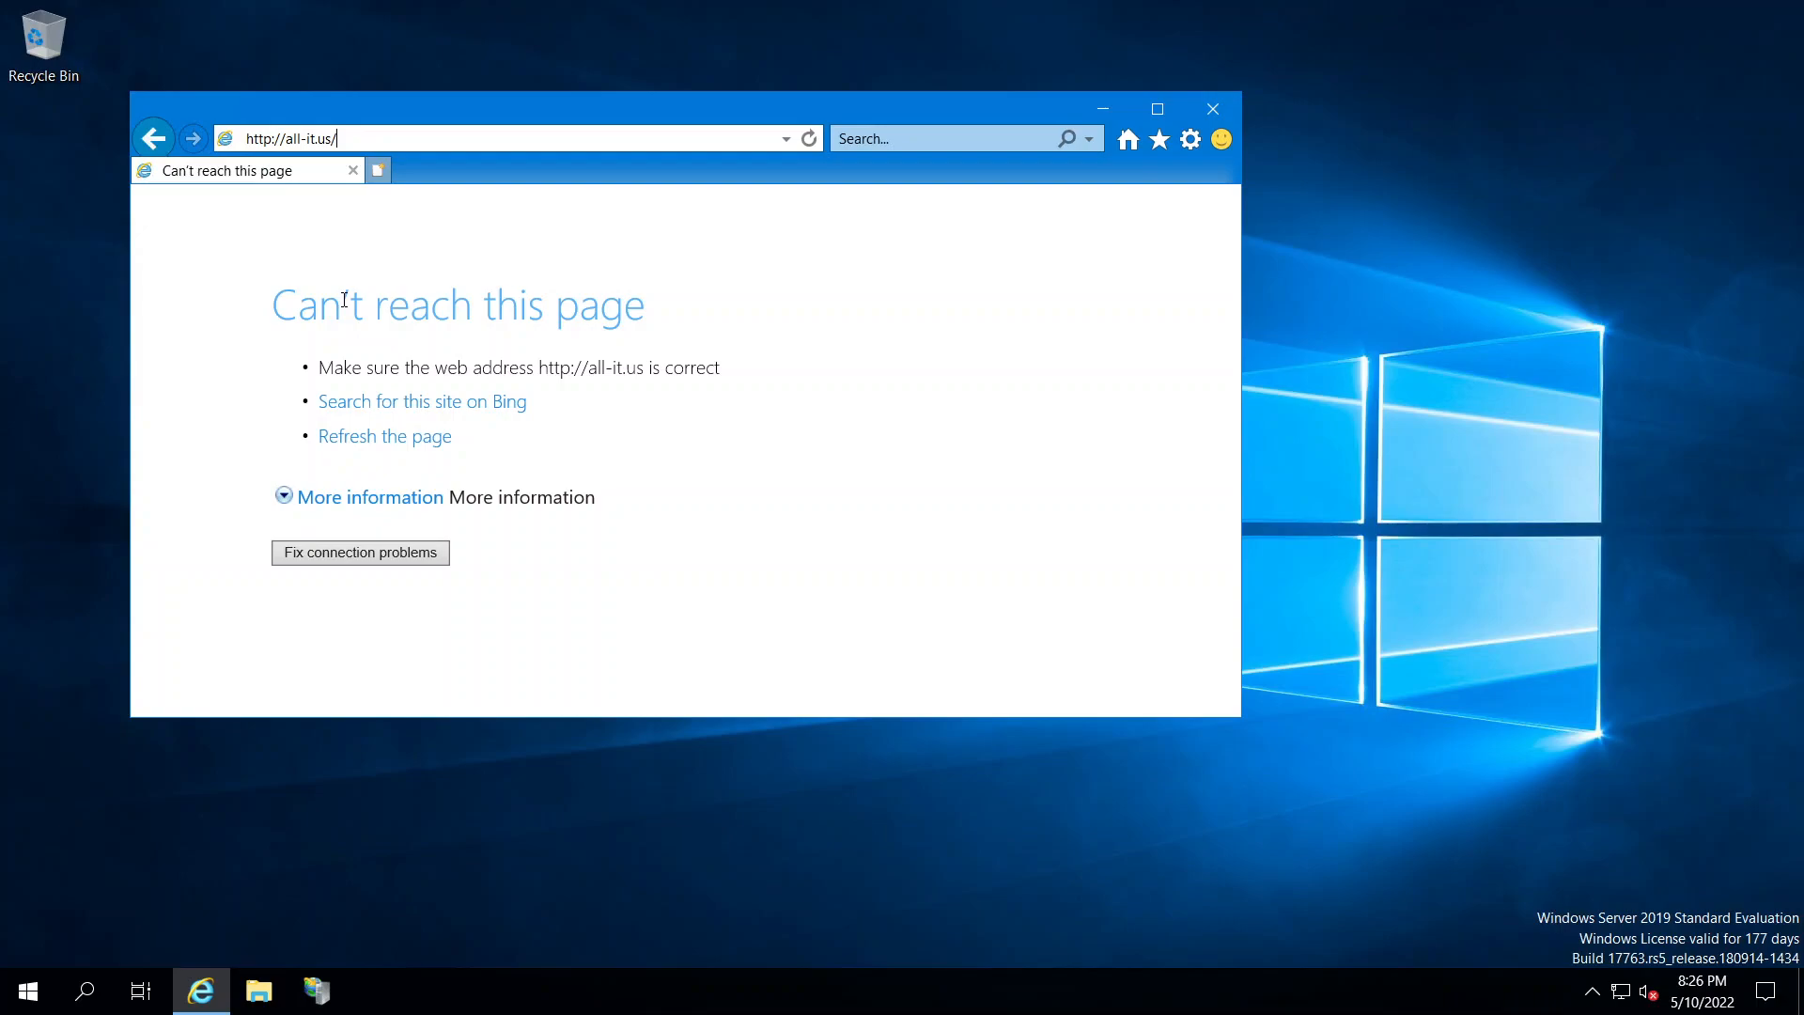
{"action": "left_click", "coordinate": [812, 138]}
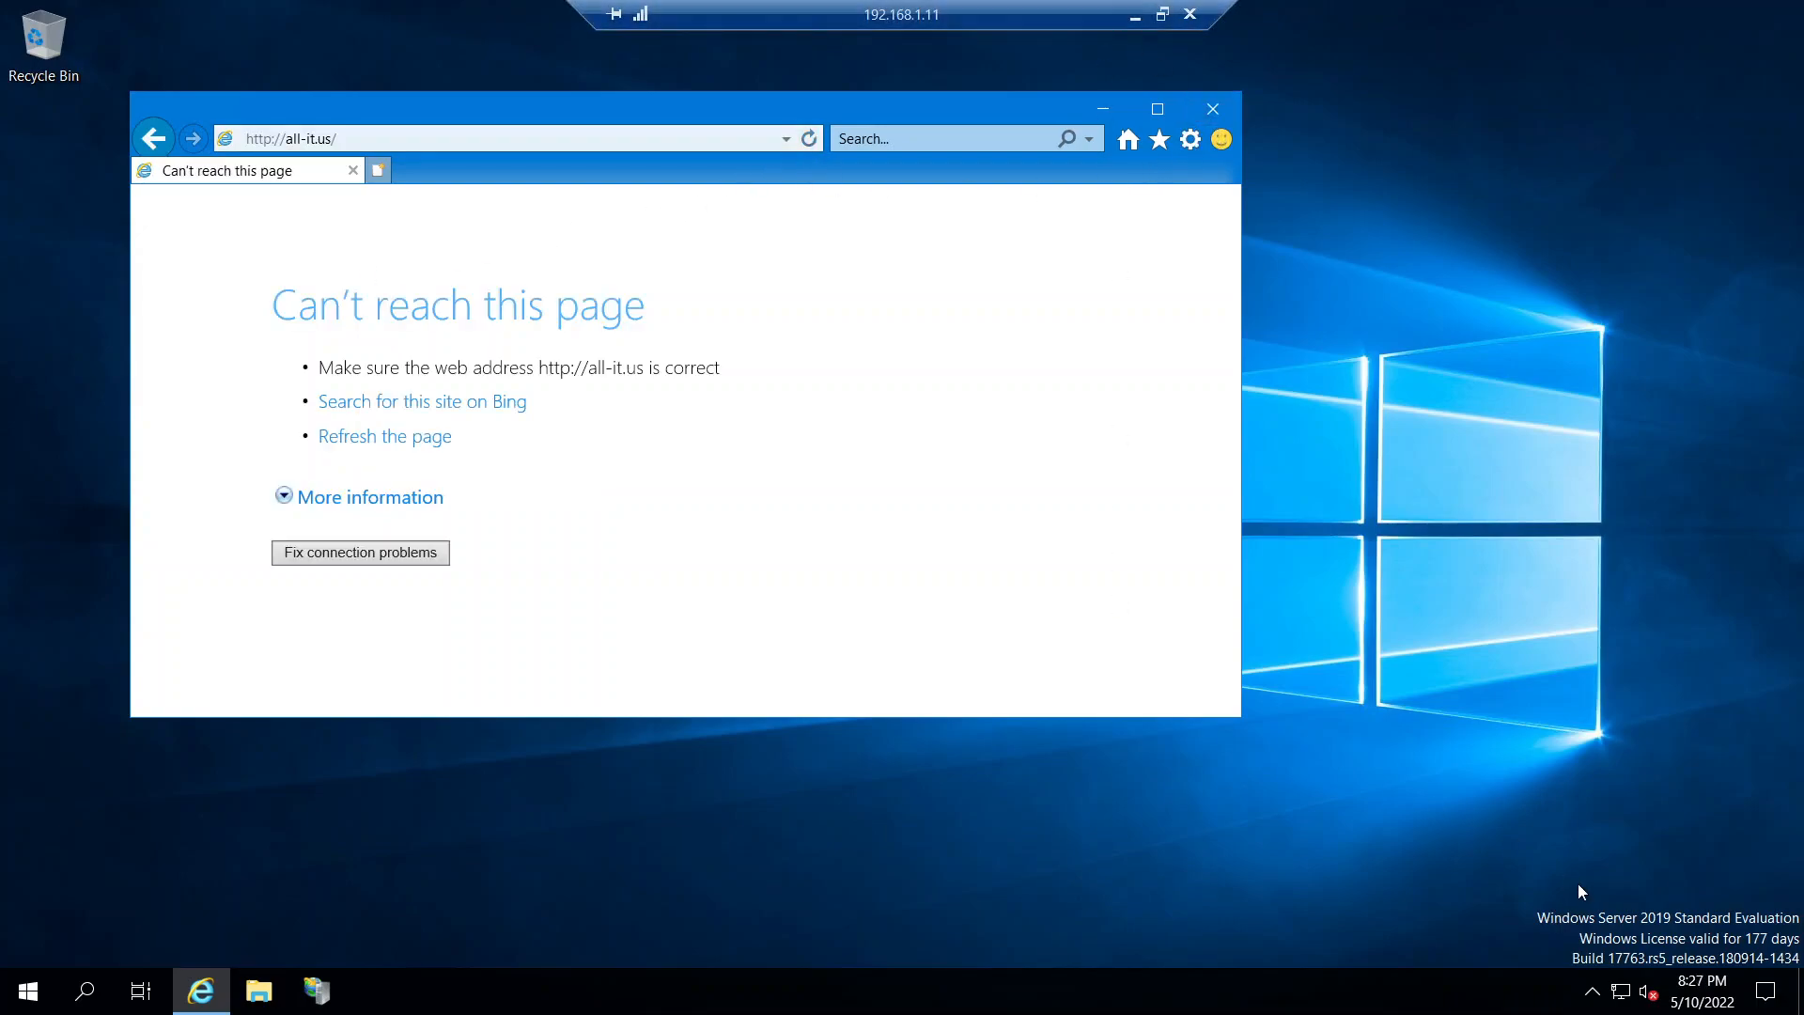
{"action": "left_click", "coordinate": [31, 1003]}
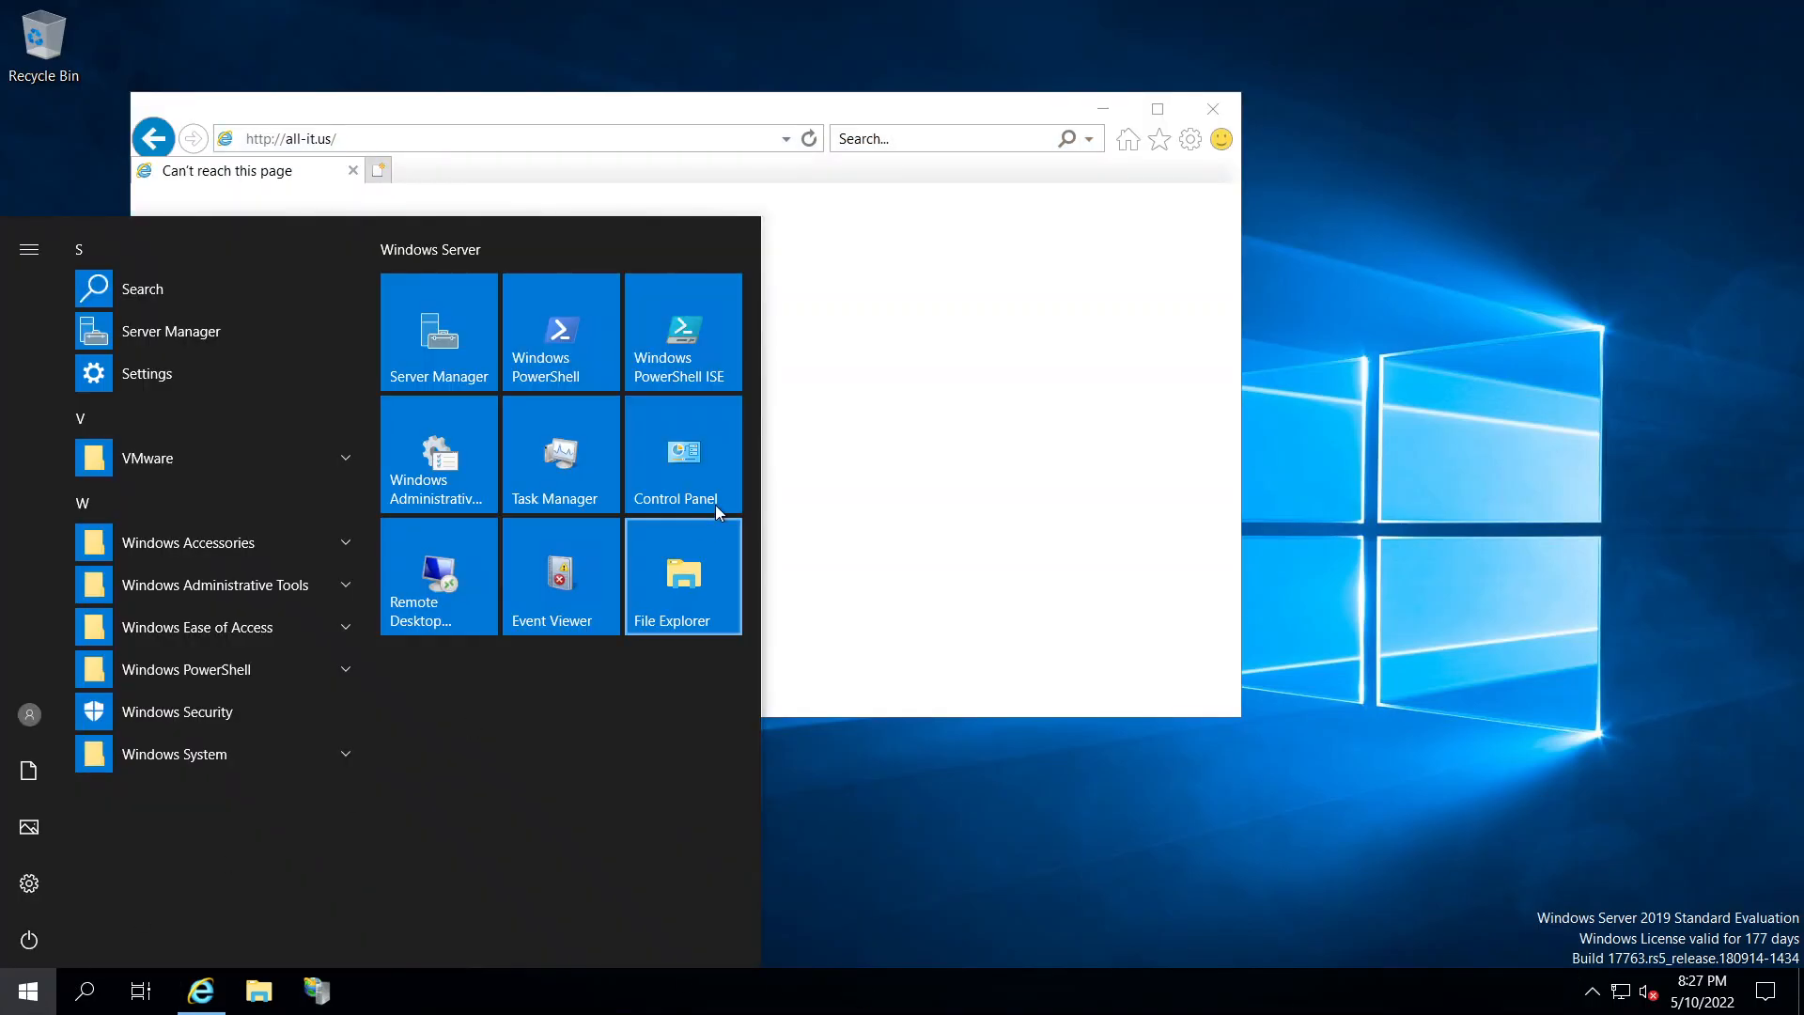
{"action": "left_click", "coordinate": [700, 474]}
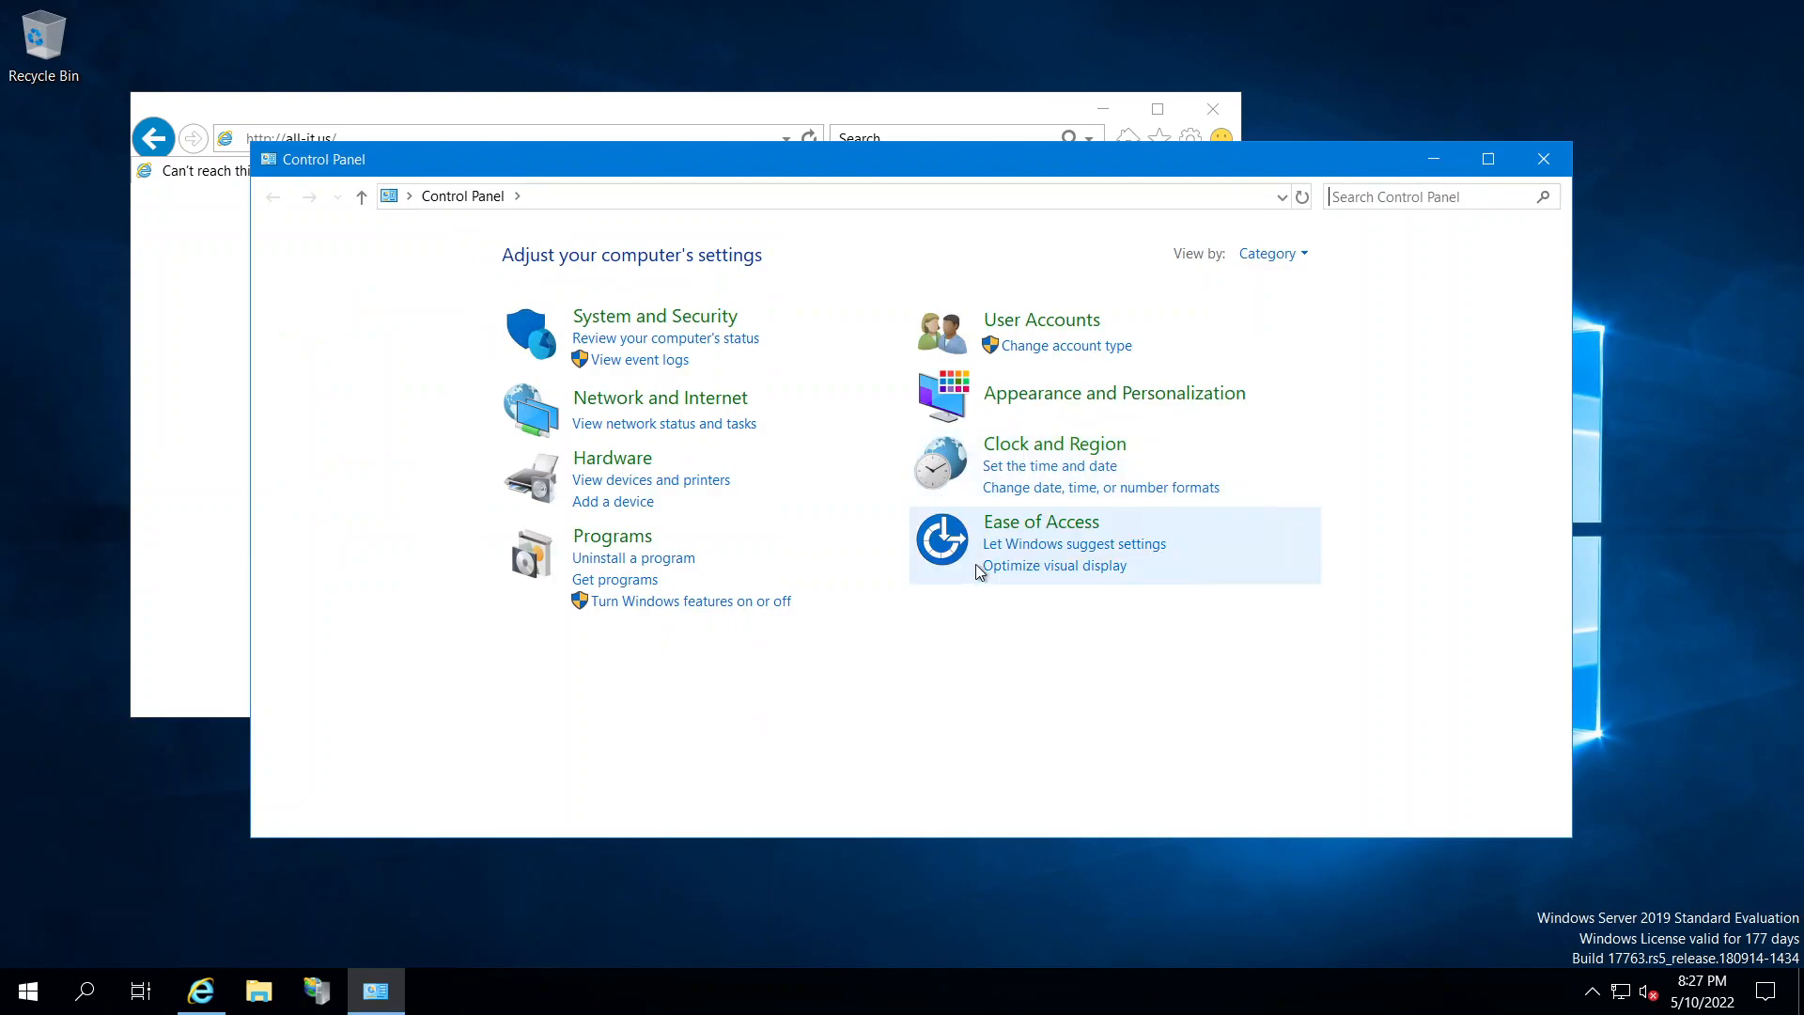
{"action": "left_click", "coordinate": [1290, 251]}
{"action": "left_click", "coordinate": [1278, 312]}
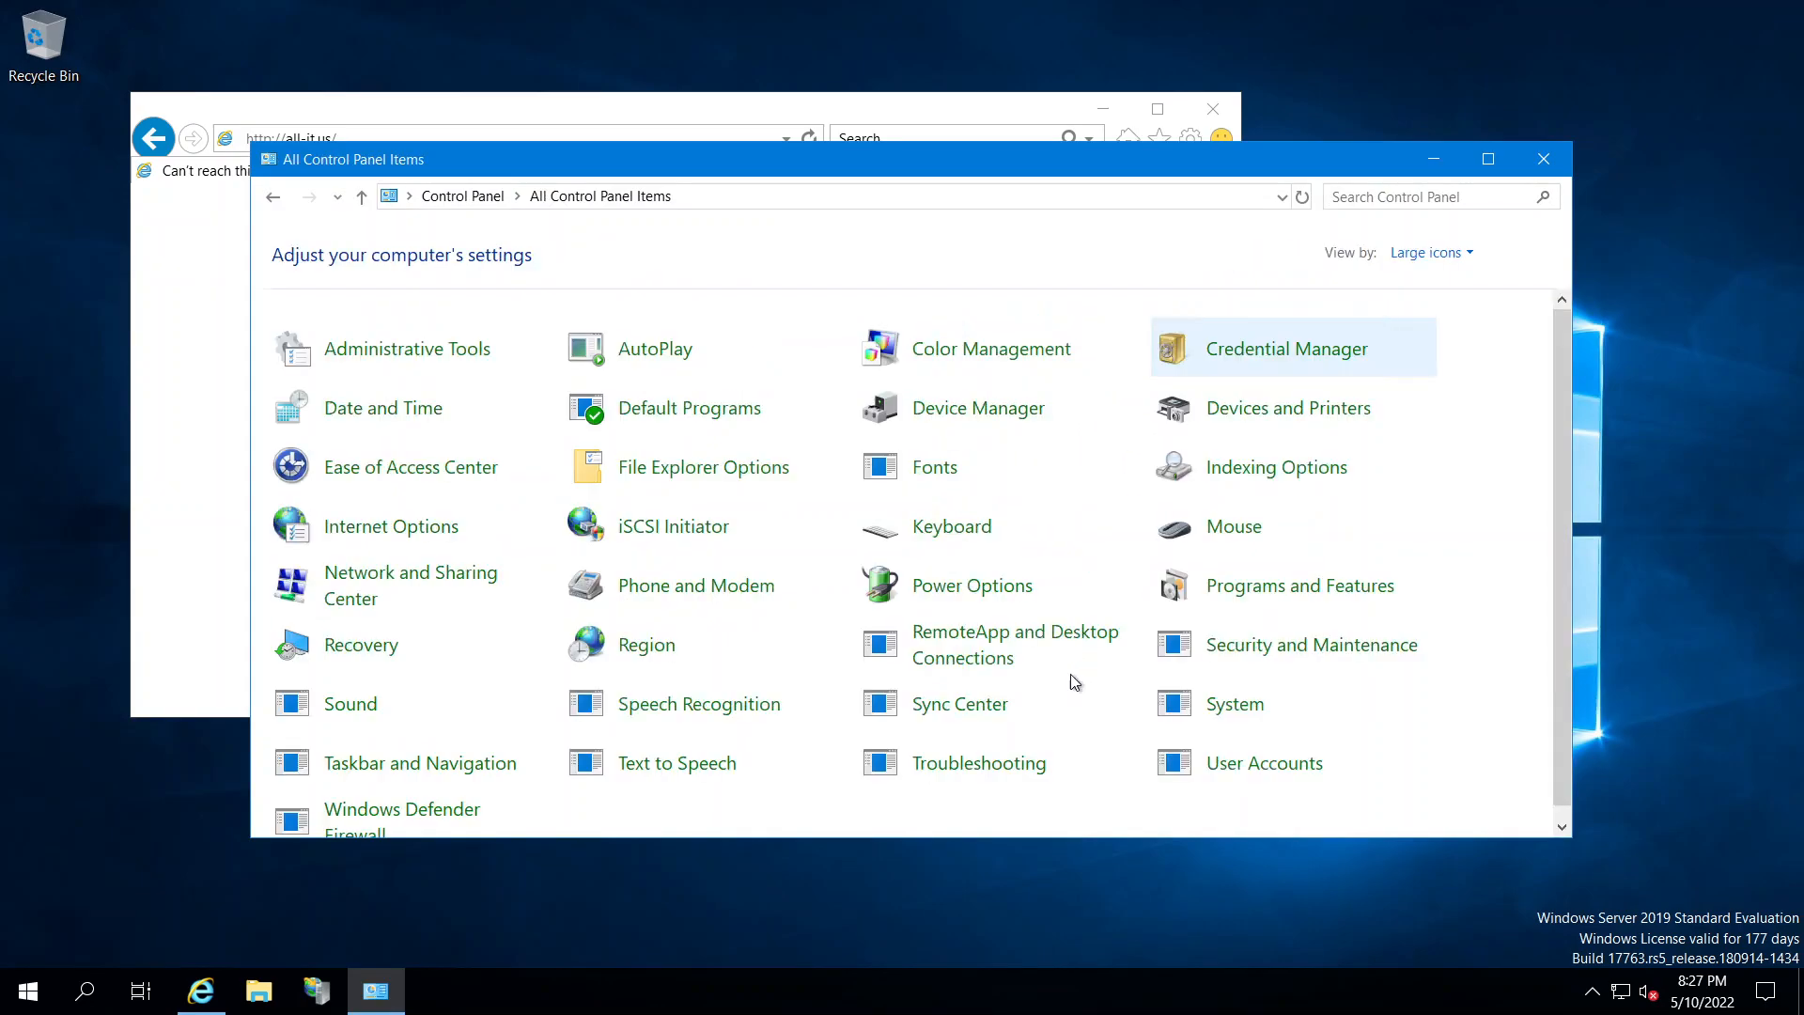
{"action": "left_click", "coordinate": [446, 590]}
{"action": "left_click", "coordinate": [1014, 338]}
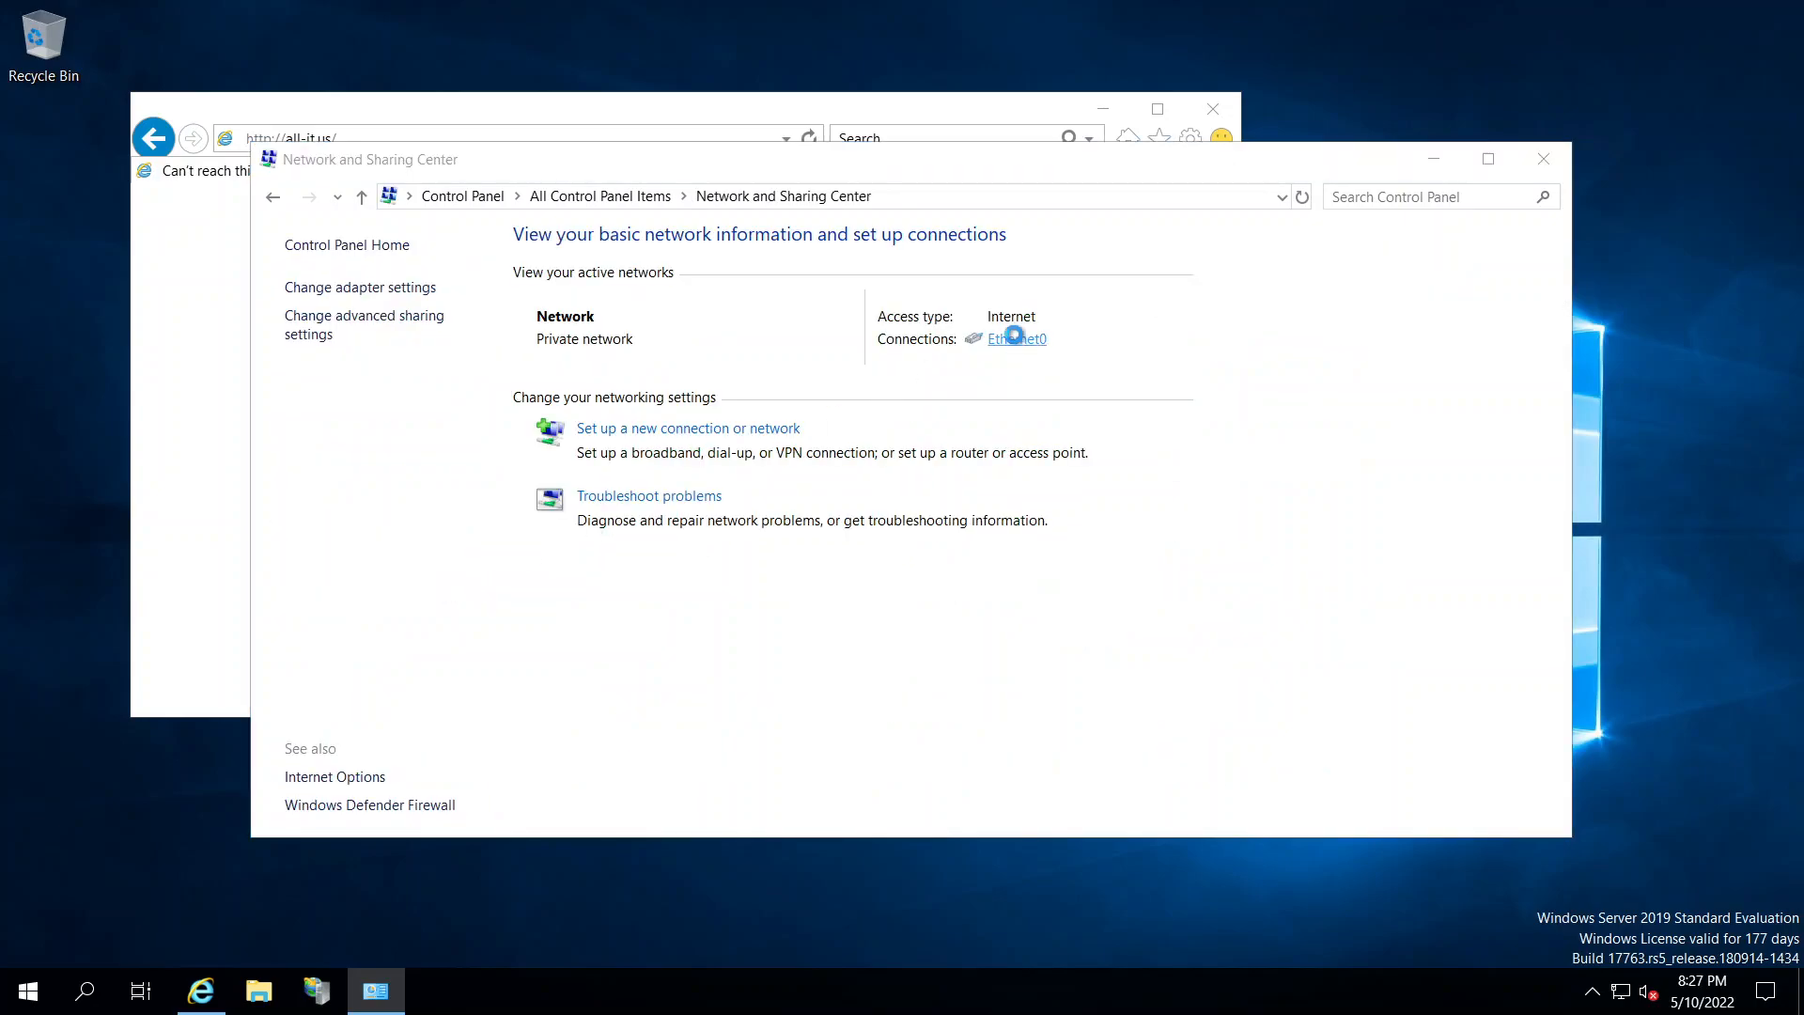
{"action": "left_click", "coordinate": [780, 694]}
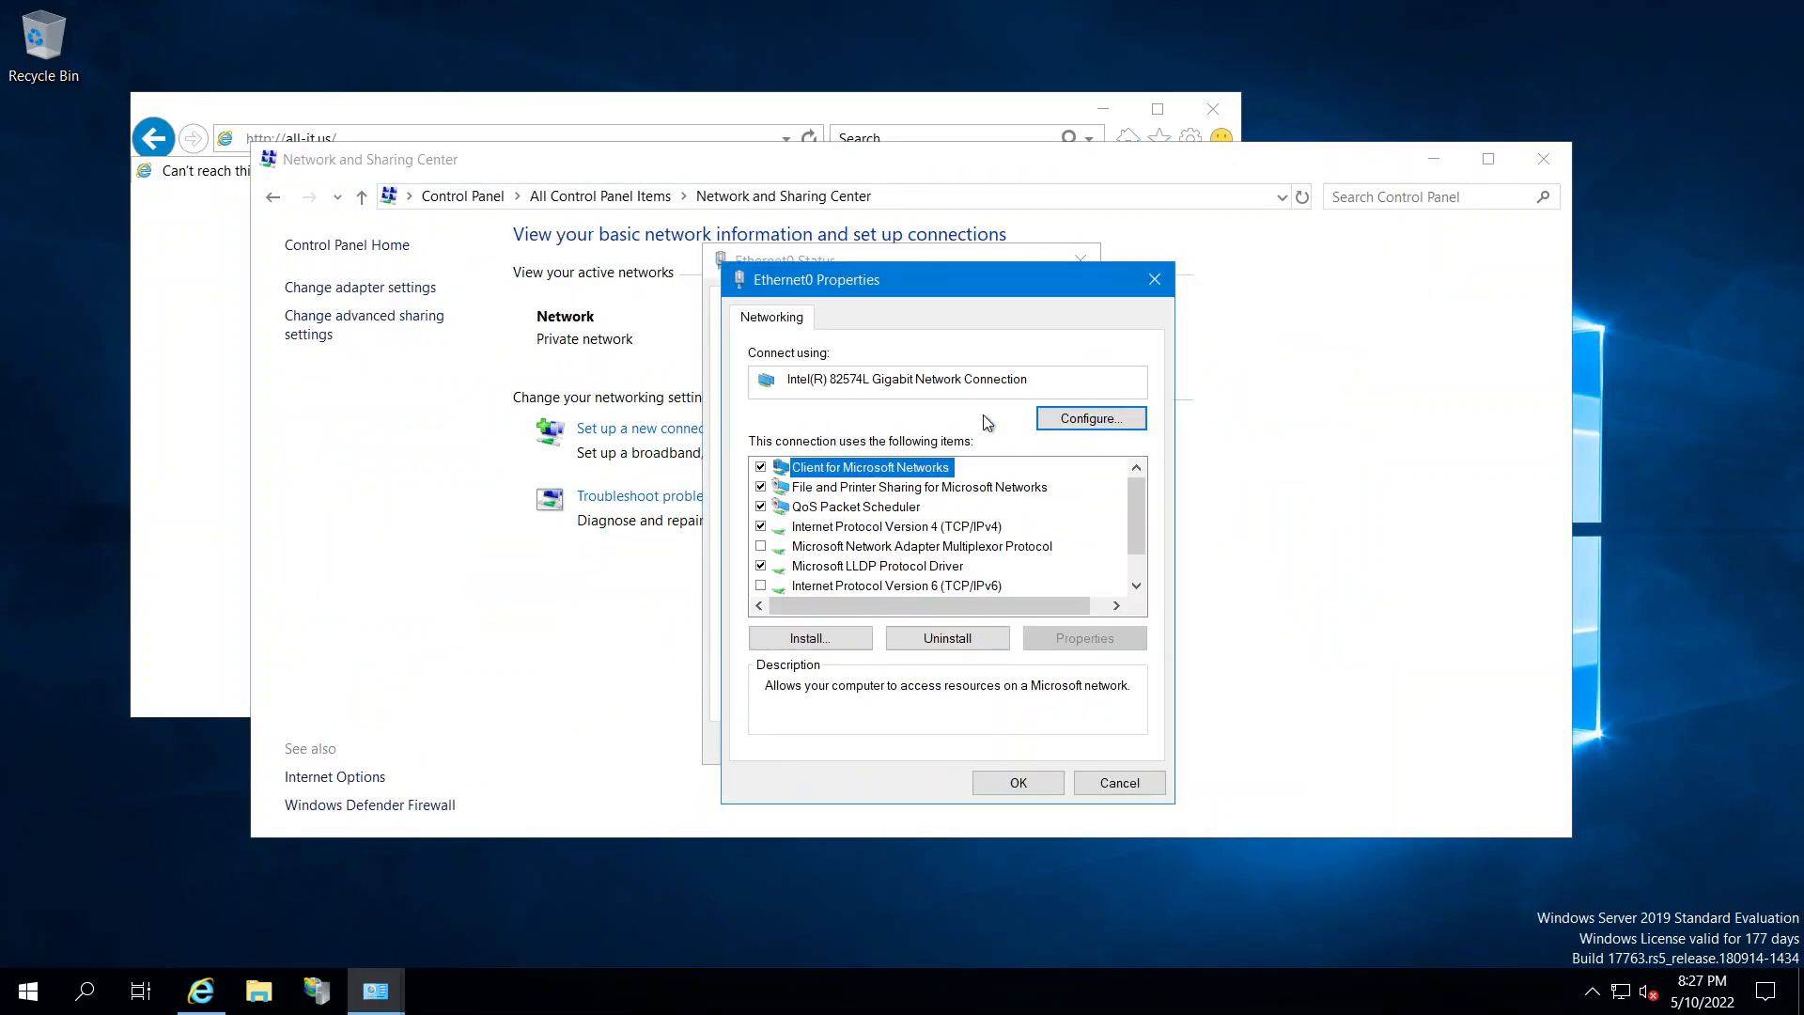
{"action": "double_click", "coordinate": [937, 528]}
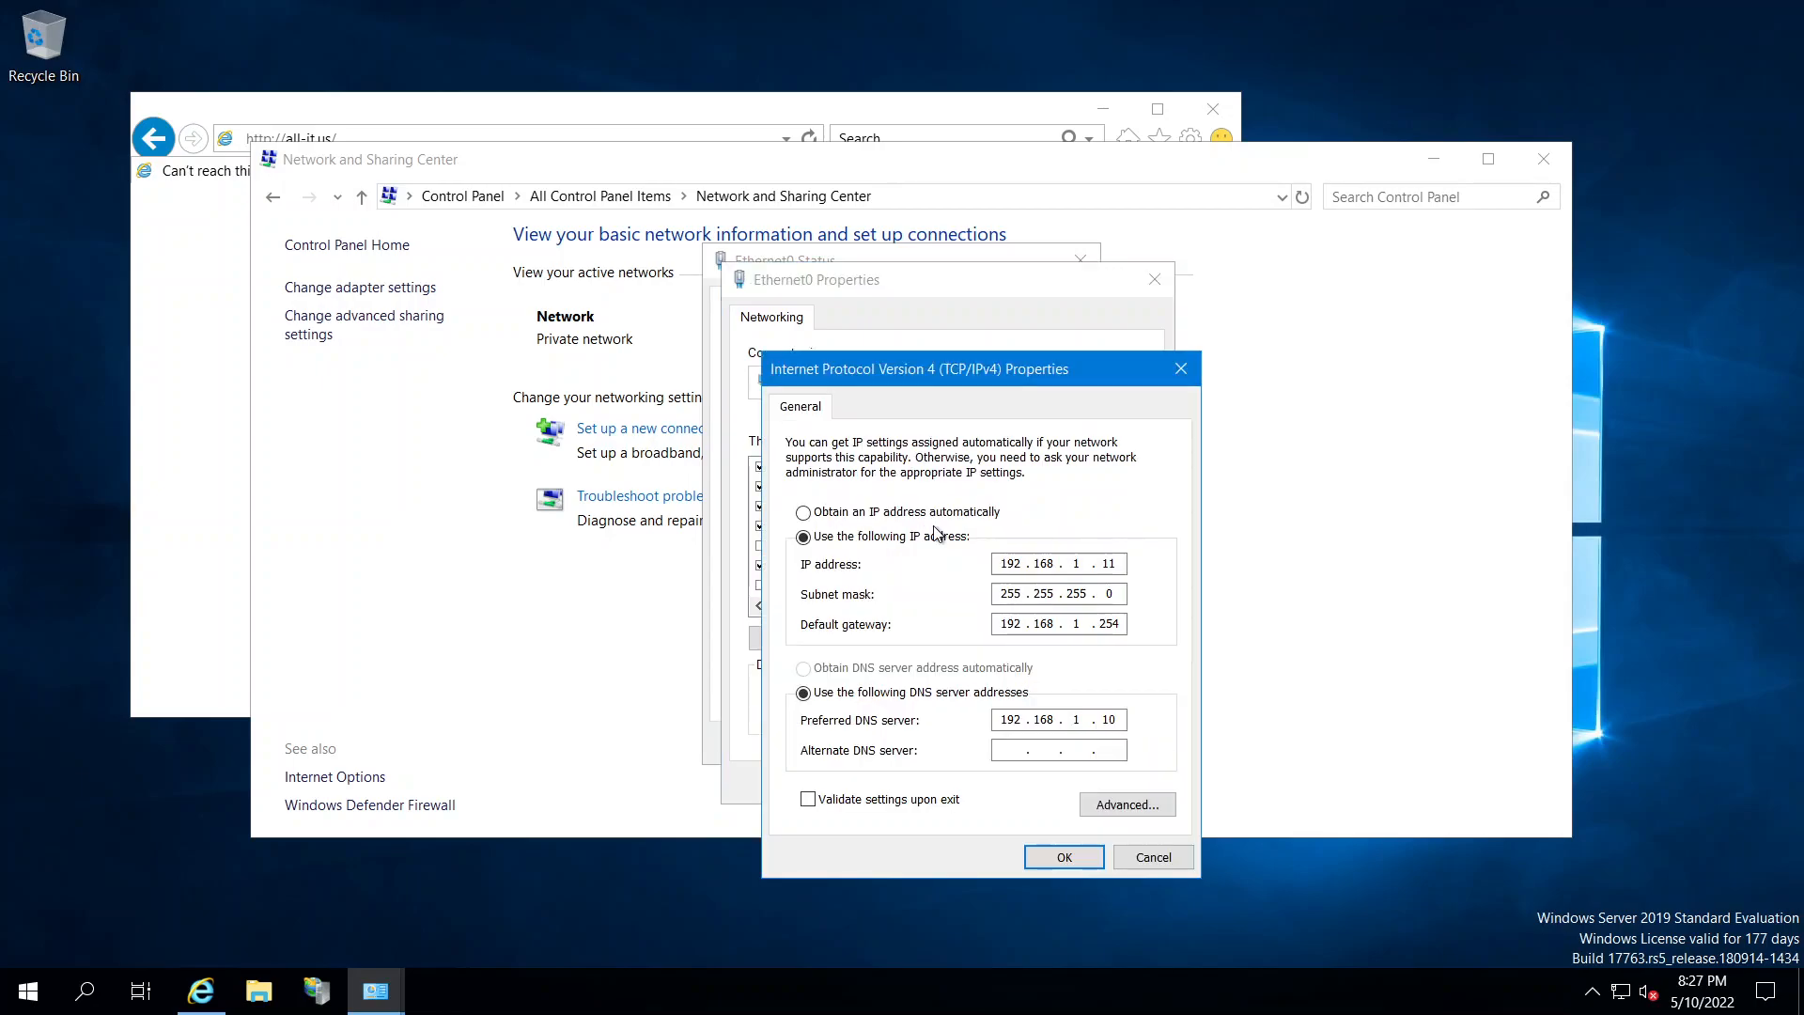
{"action": "left_click", "coordinate": [1184, 368]}
{"action": "left_click", "coordinate": [1165, 285]}
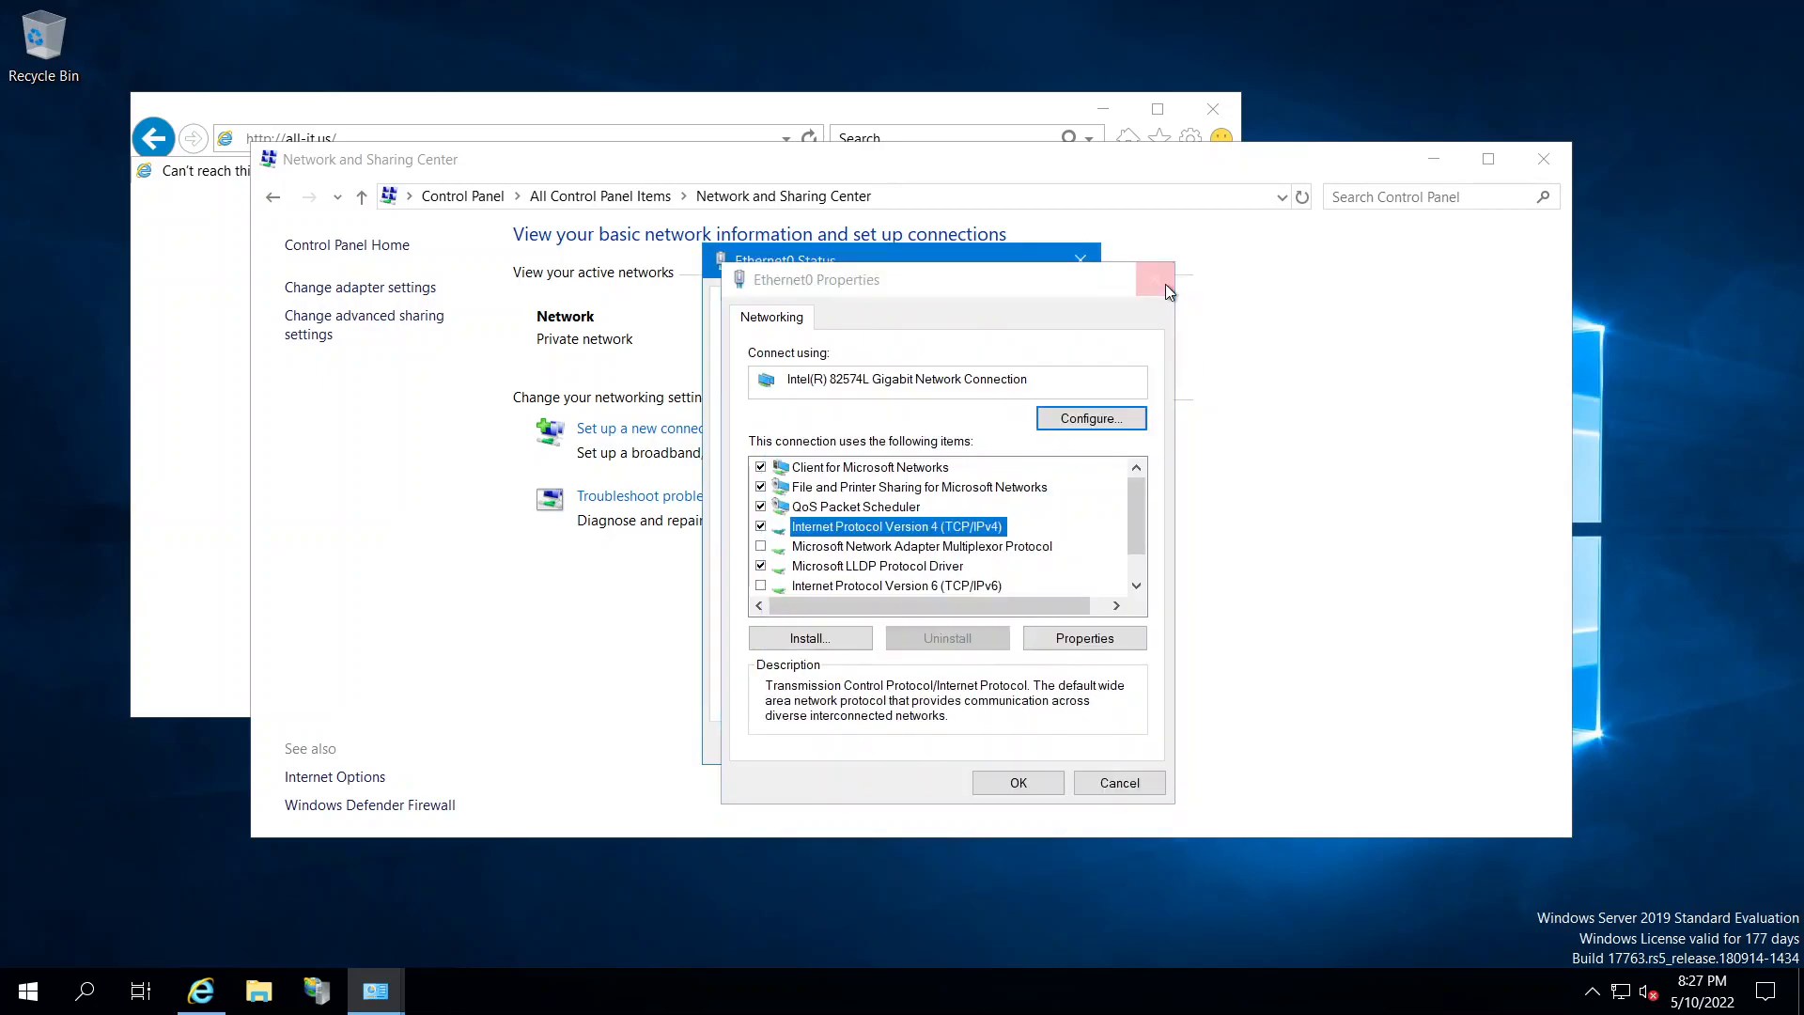
{"action": "left_click", "coordinate": [1081, 259]}
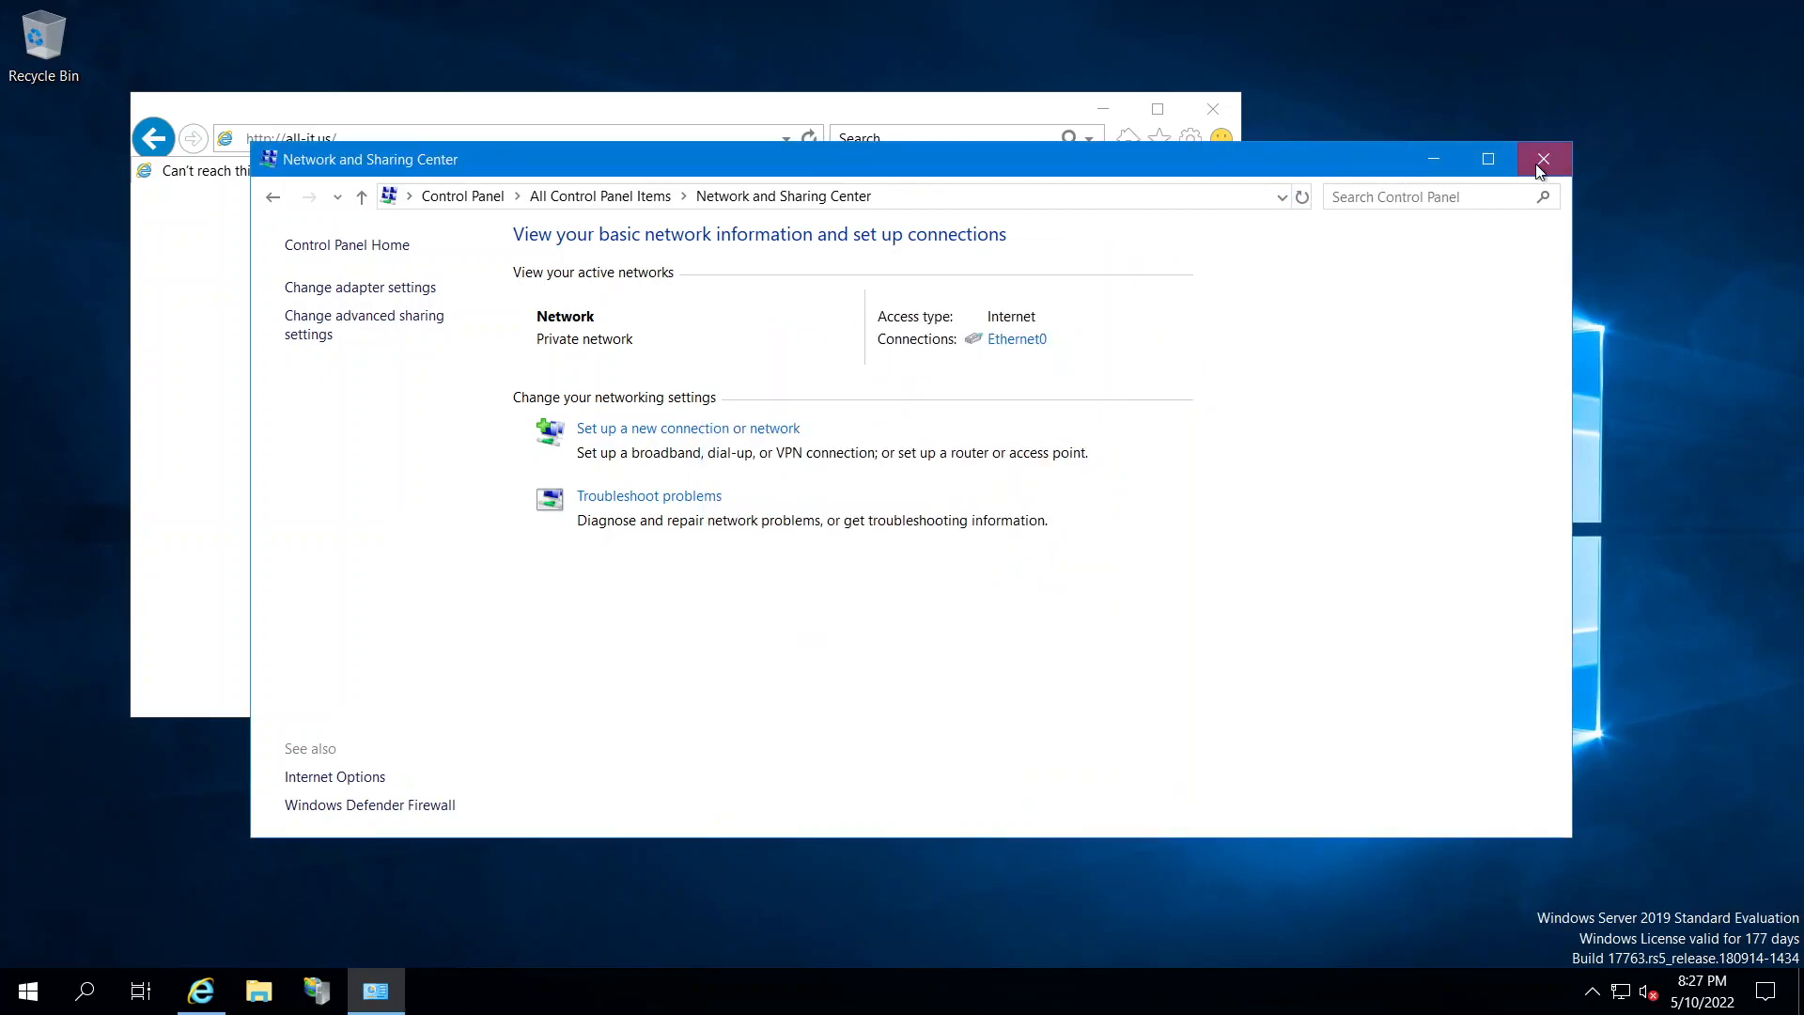
{"action": "left_click", "coordinate": [1541, 165]}
Delete Internet Explorer's browsing history via Safety > Delete browsing history
{"action": "left_click", "coordinate": [1192, 139]}
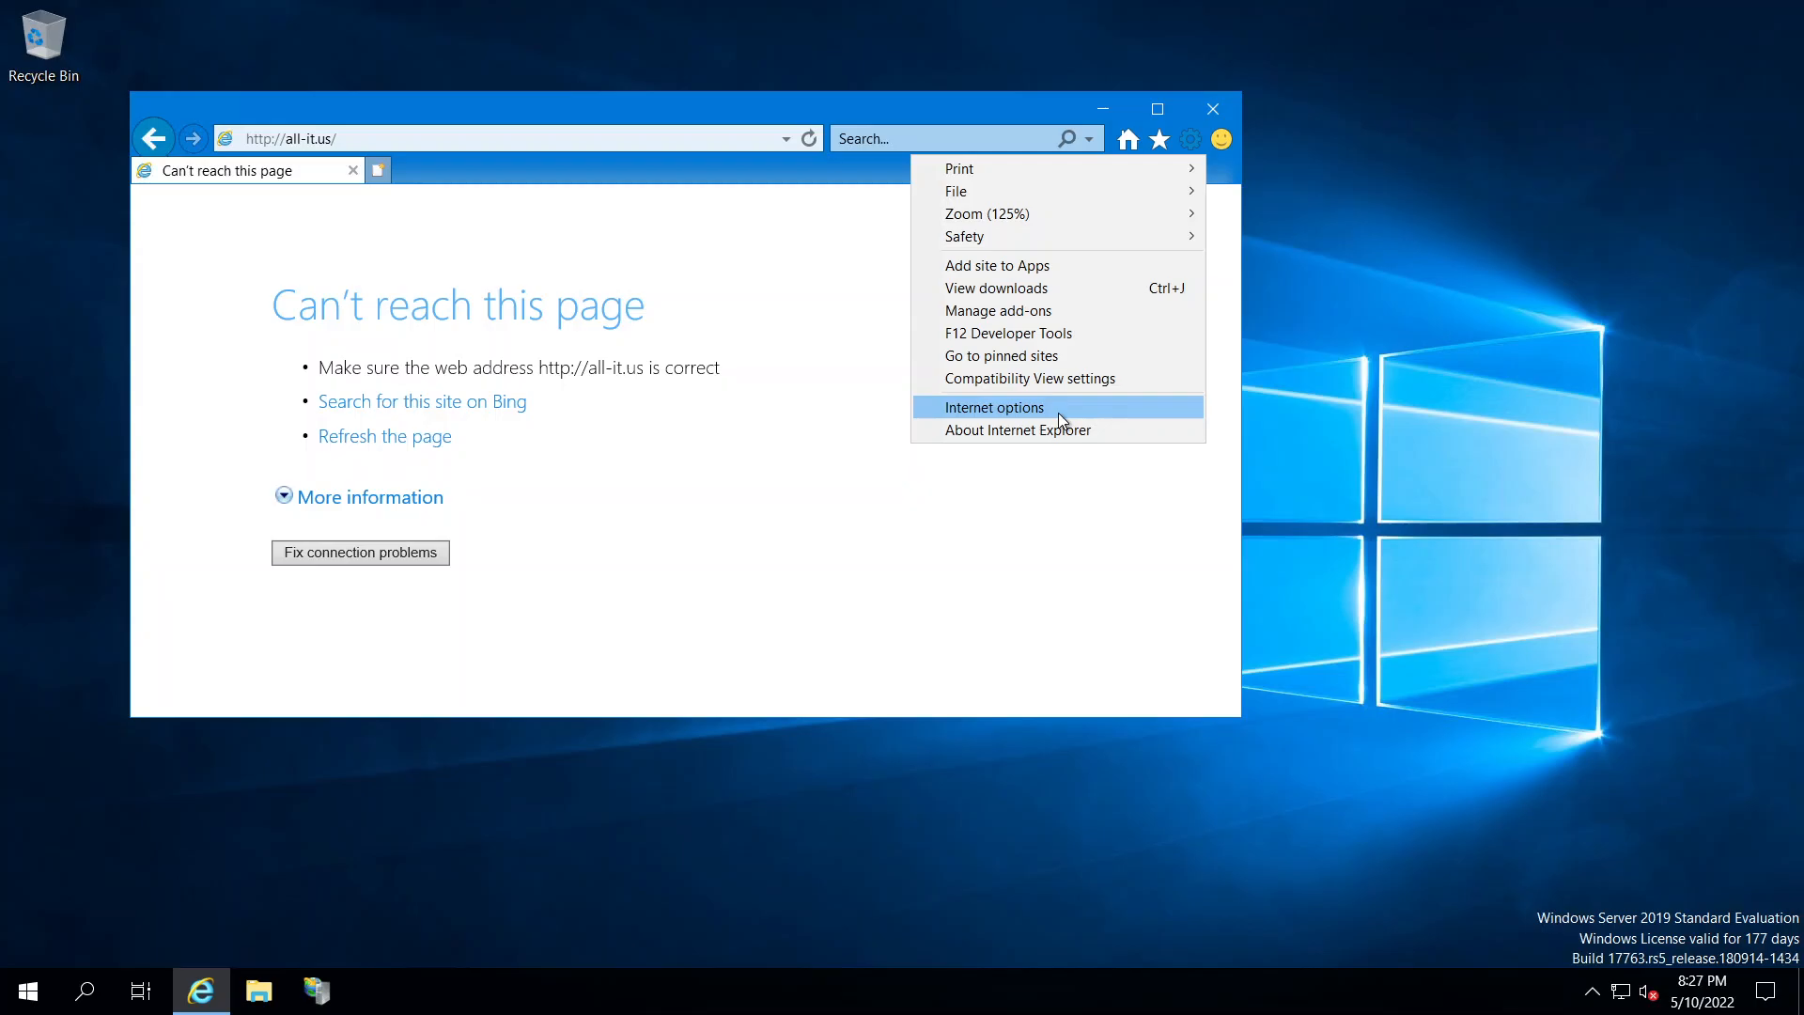
{"action": "mouse_move", "coordinate": [1034, 244]}
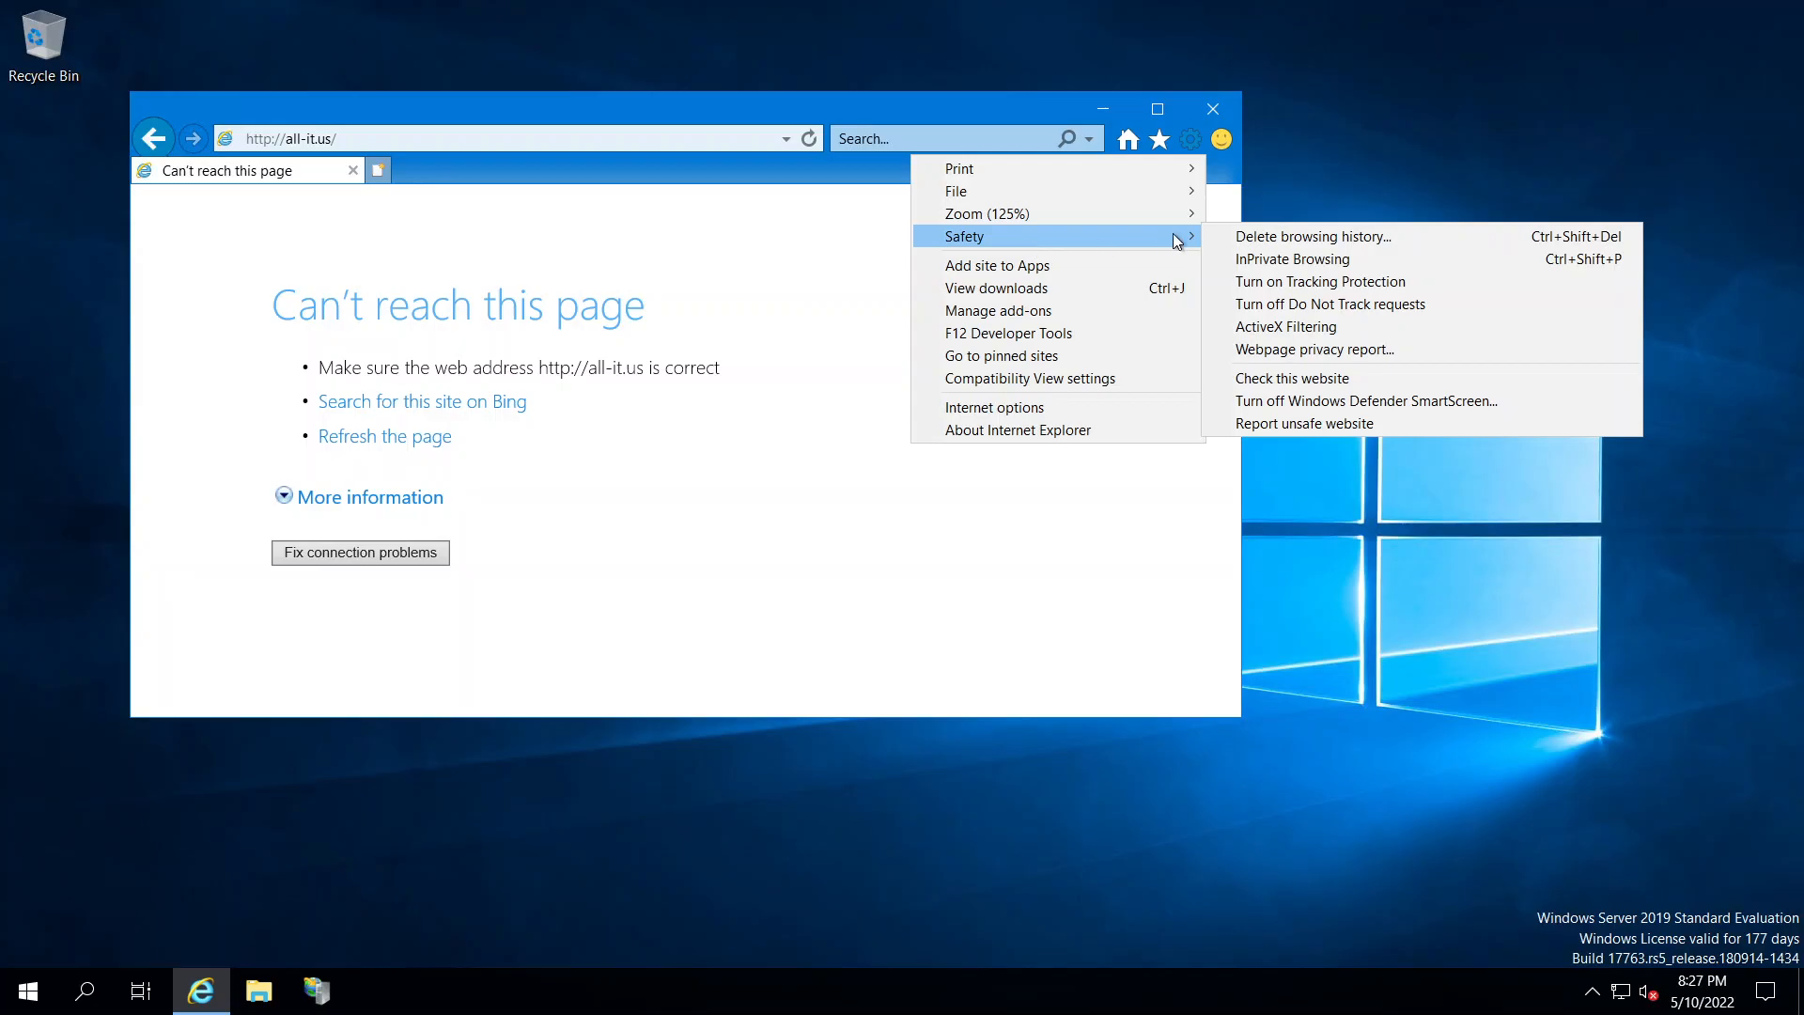
{"action": "left_click", "coordinate": [1250, 235]}
{"action": "left_click", "coordinate": [729, 685]}
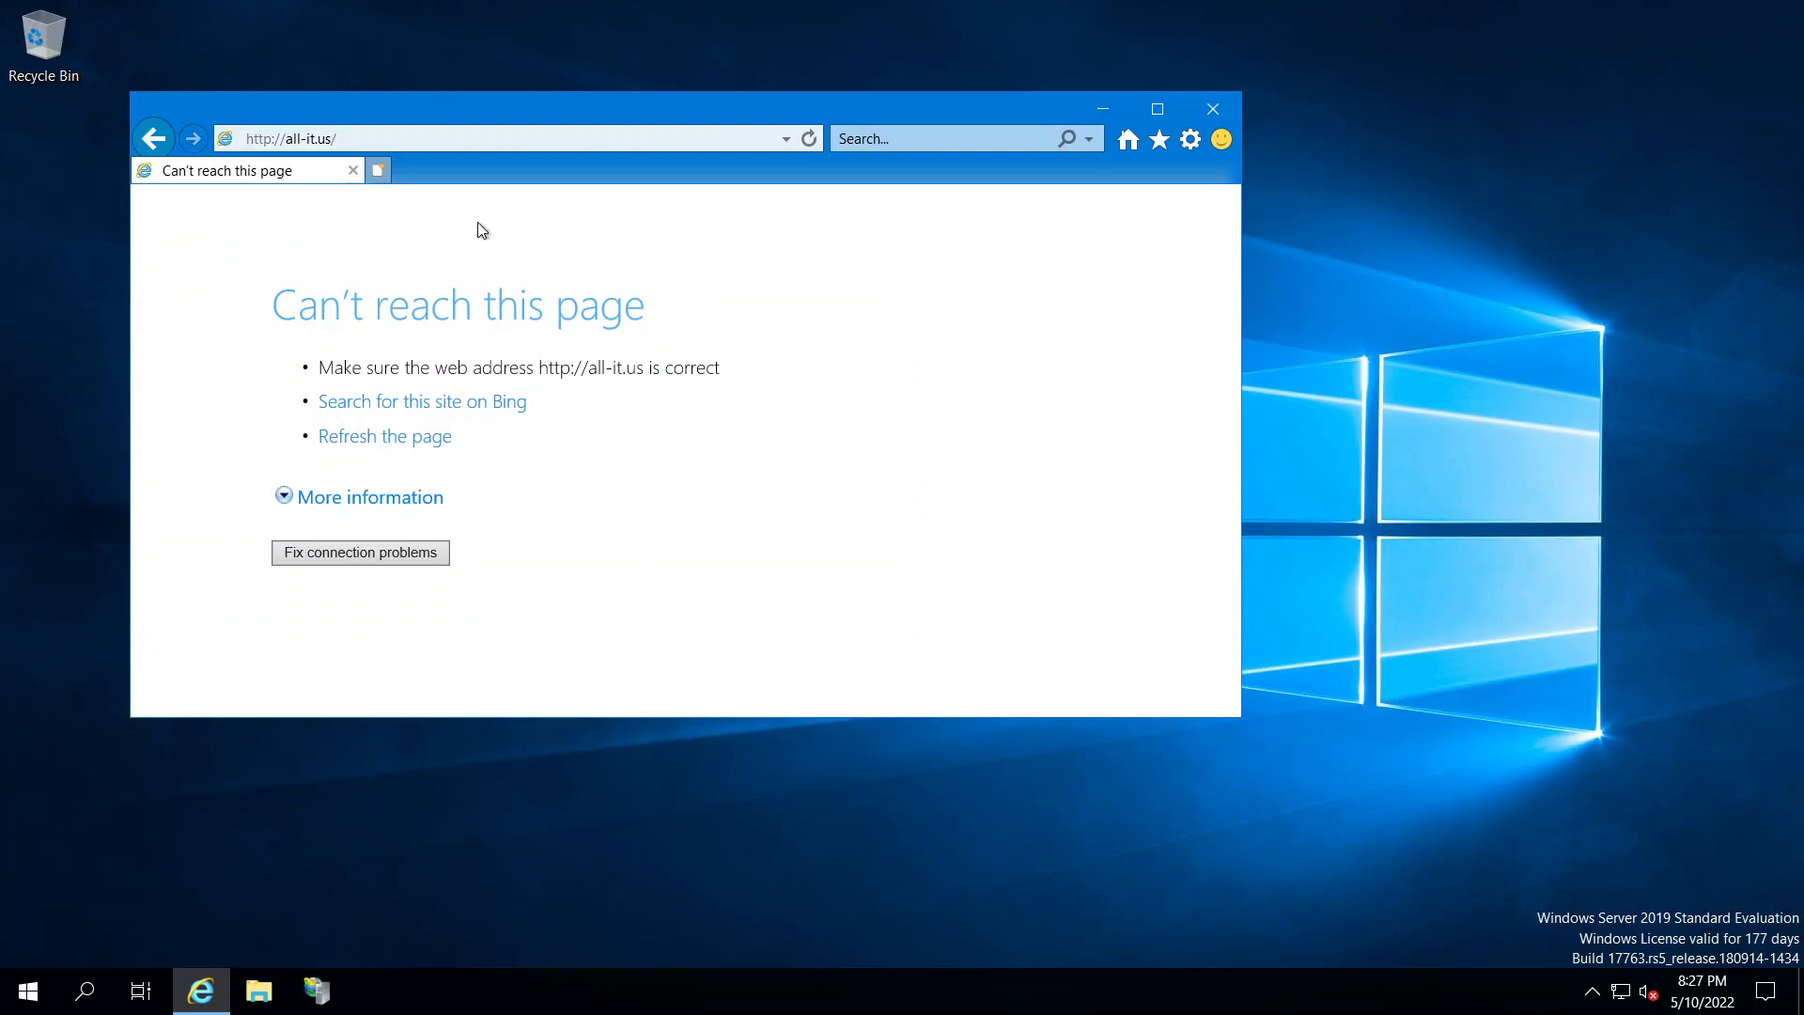
{"action": "left_click", "coordinate": [389, 139]}
{"action": "left_click", "coordinate": [368, 139]}
{"action": "left_click_drag", "start_coordinate": [287, 139], "coordinate": [363, 133]}
{"action": "type", "text": "local.host"}
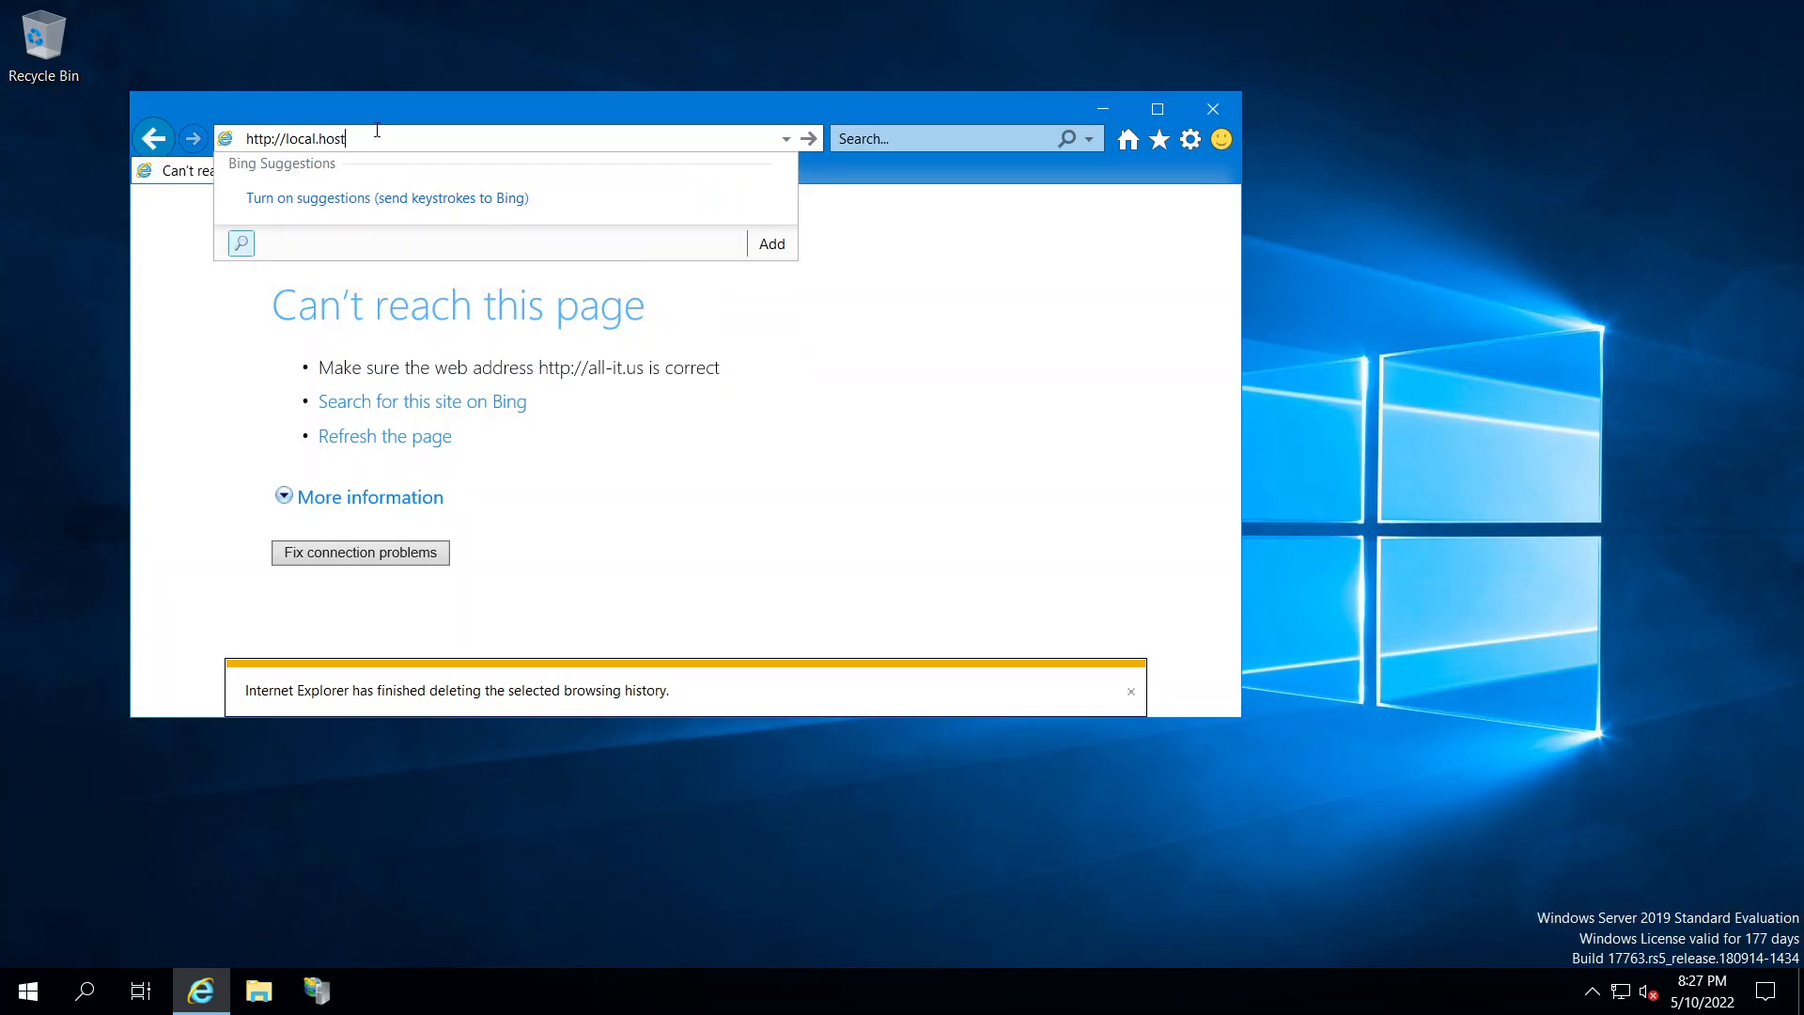
{"action": "key", "text": "Return"}
{"action": "left_click", "coordinate": [359, 138]}
{"action": "left_click", "coordinate": [317, 138]}
{"action": "key", "text": "Delete"}
{"action": "key", "text": "Return"}
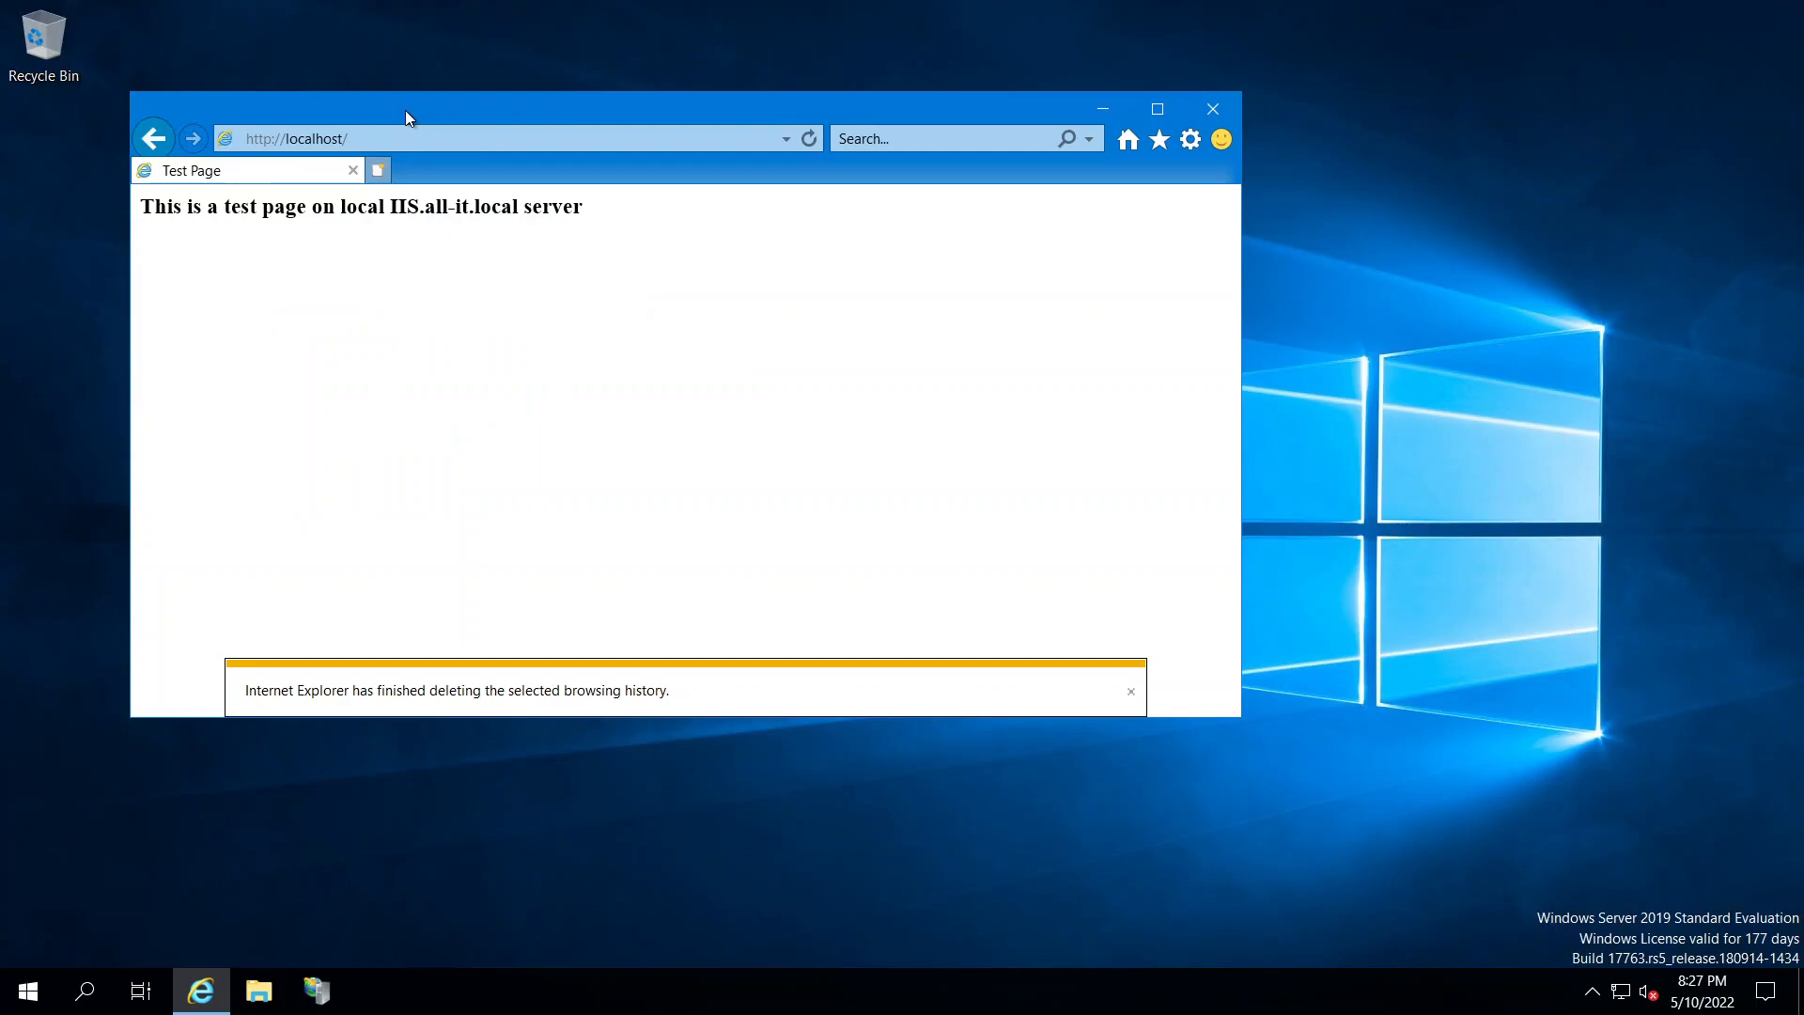
{"action": "left_click", "coordinate": [1132, 692]}
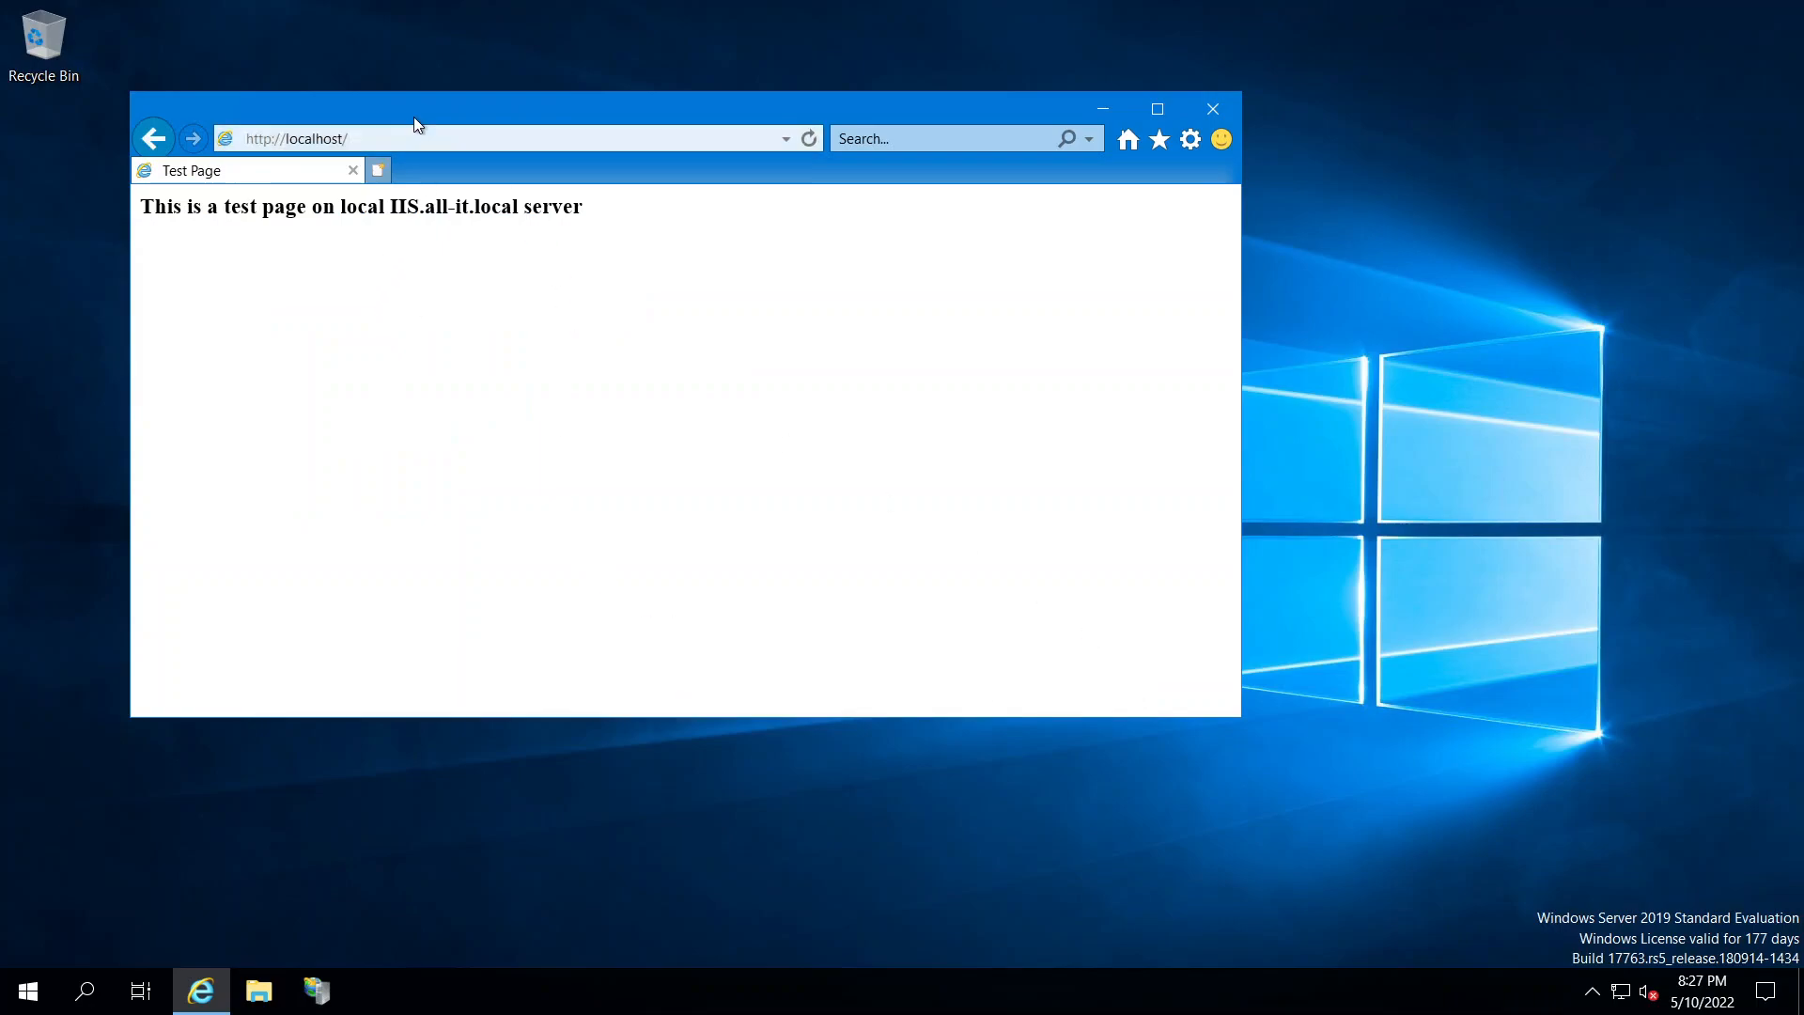
{"action": "left_click_drag", "start_coordinate": [414, 116], "coordinate": [477, 156]}
Minimize the IIS remote session and sign in to the Win10 VM console with its password
{"action": "mouse_move", "coordinate": [1039, 11]}
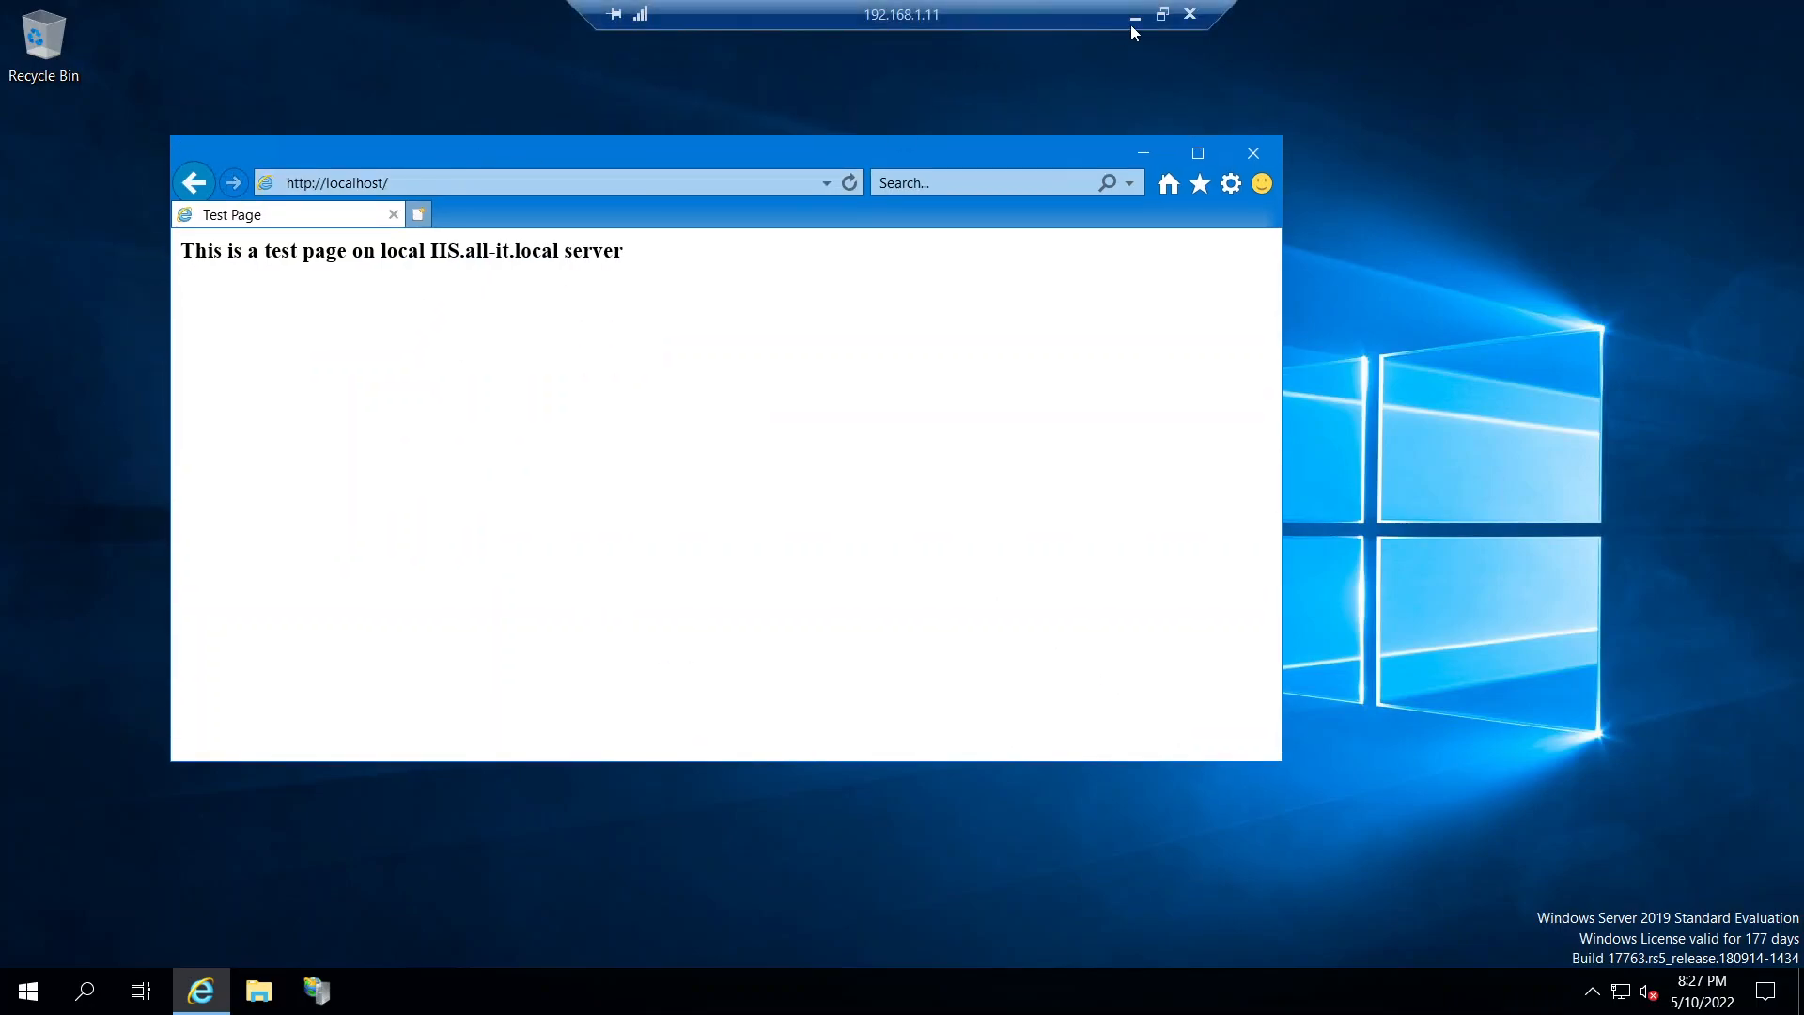
{"action": "left_click", "coordinate": [1135, 15]}
{"action": "left_click", "coordinate": [925, 23]}
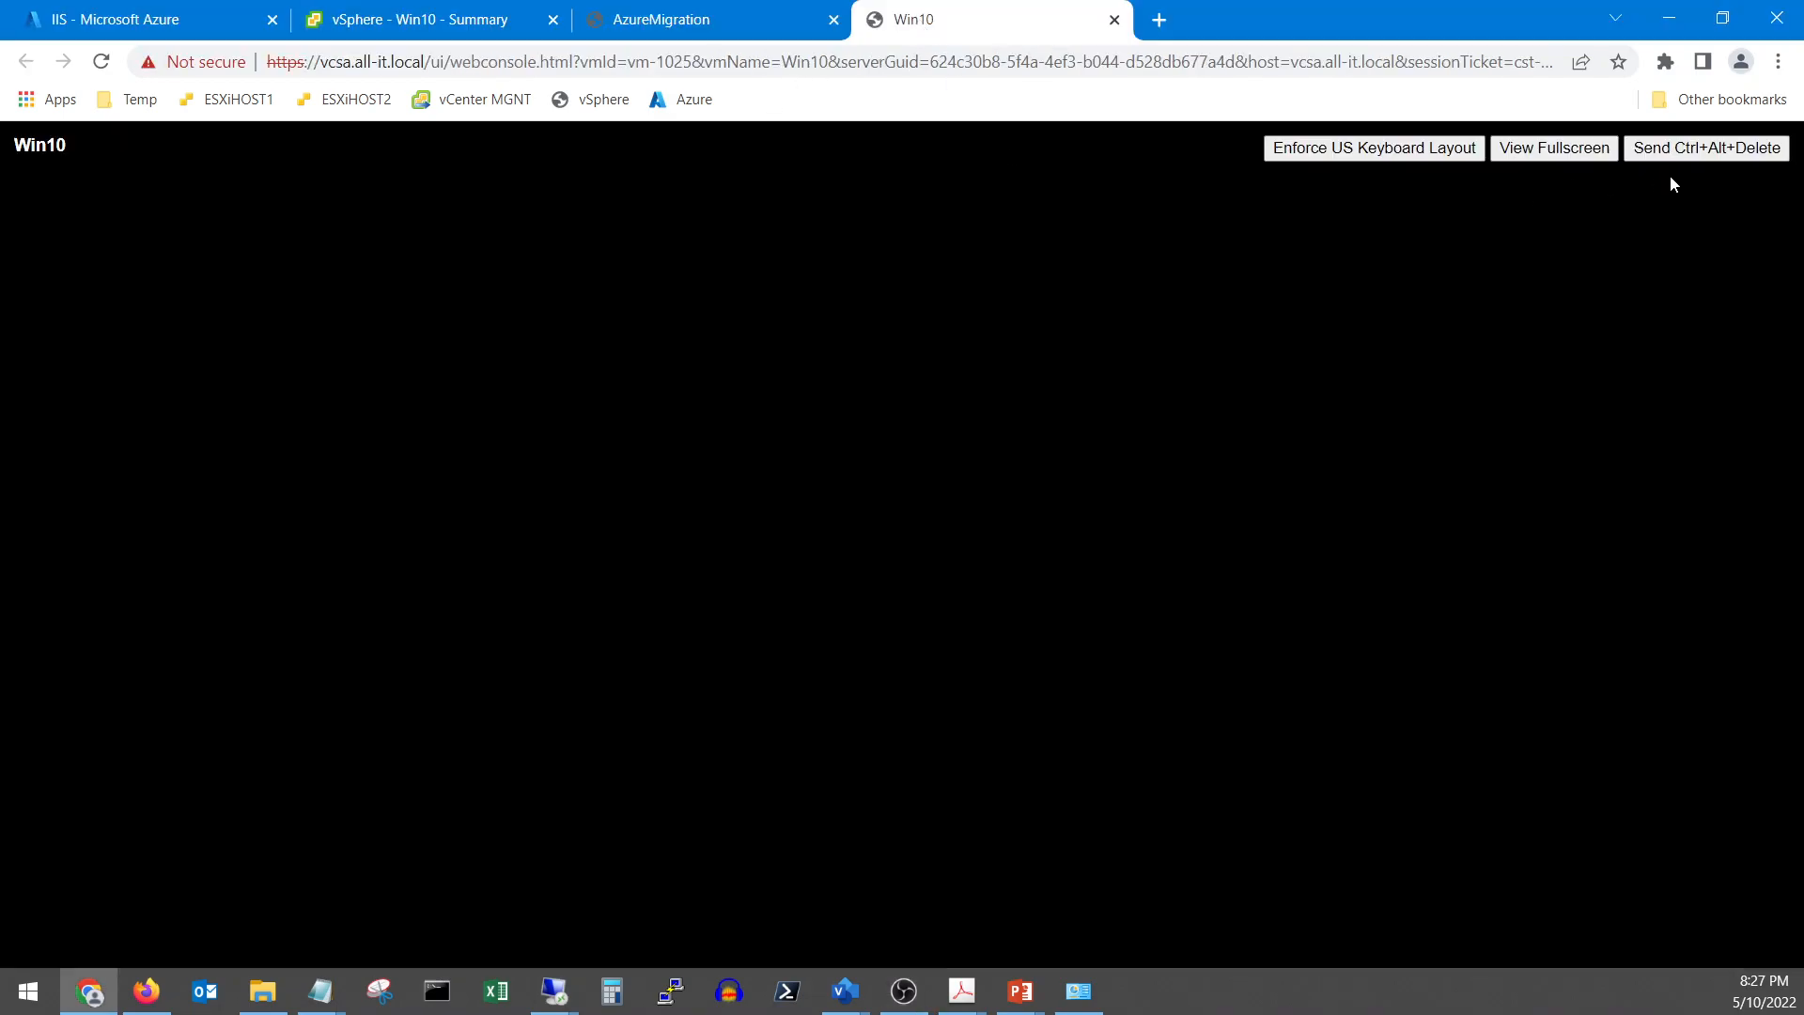
{"action": "left_click", "coordinate": [1728, 157]}
{"action": "left_click", "coordinate": [1708, 141]}
{"action": "left_click", "coordinate": [1708, 141]}
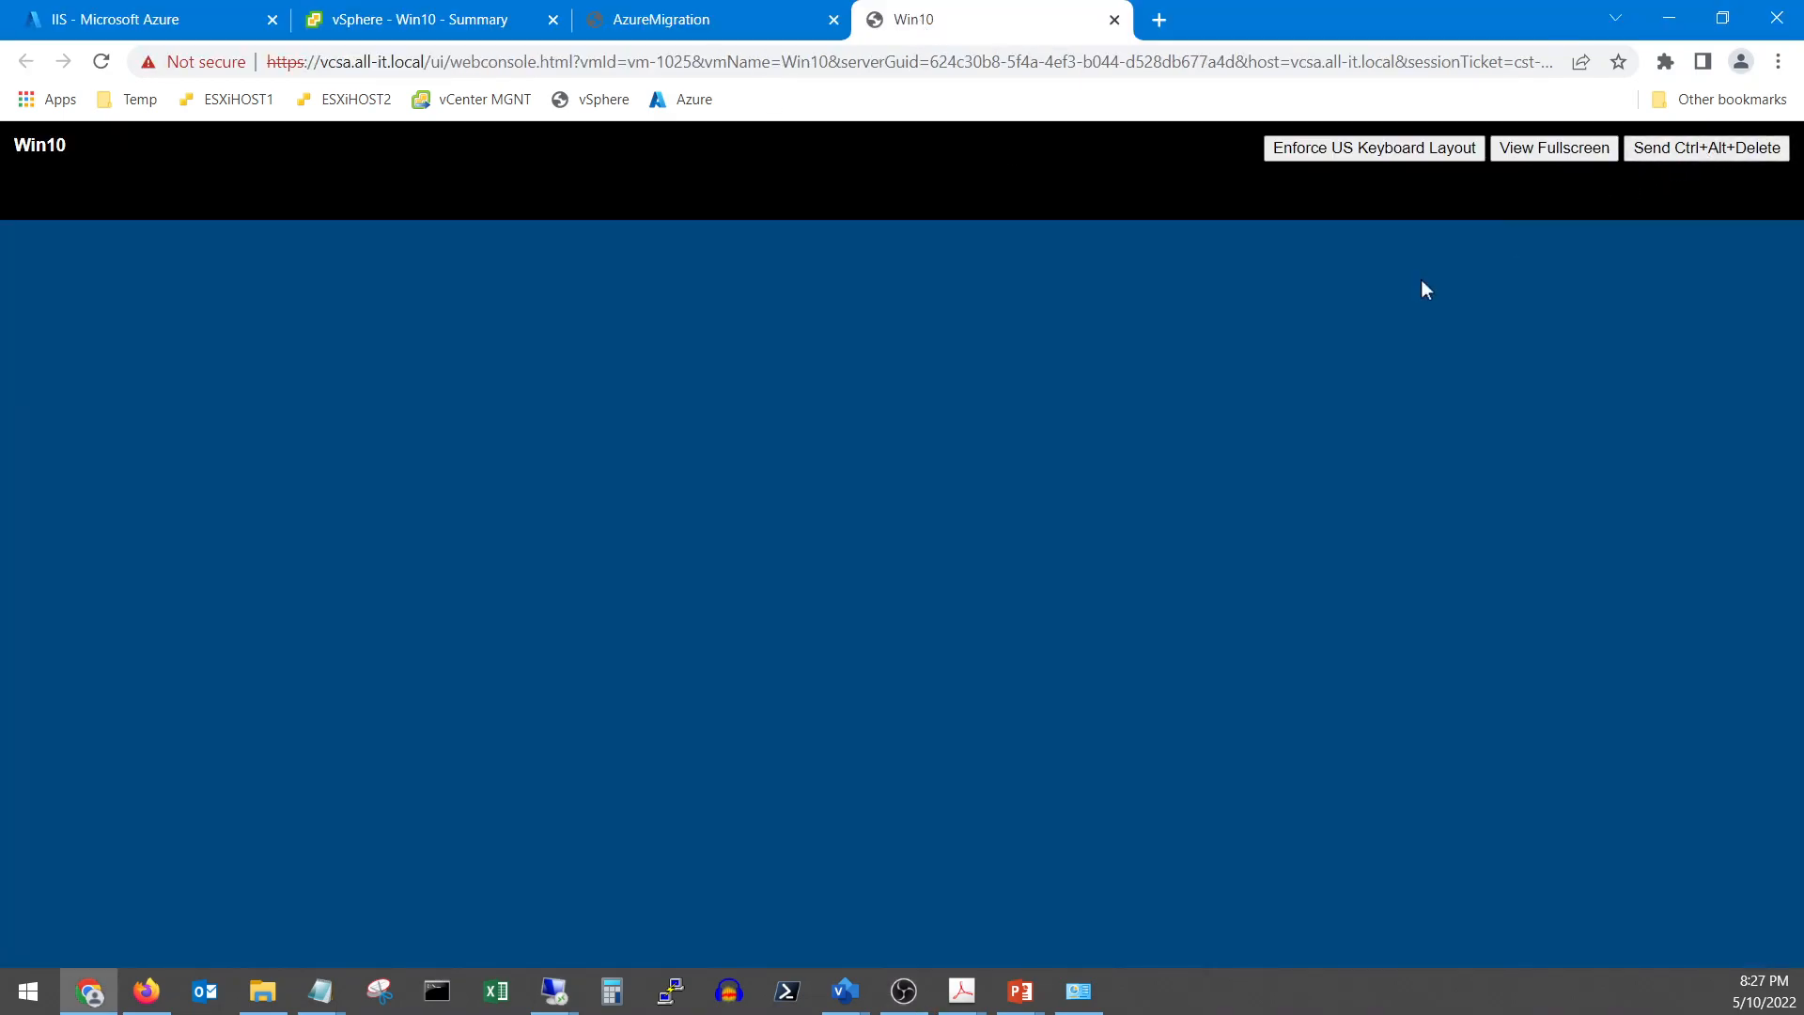
{"action": "type", "text": "Pa$$w0rd"}
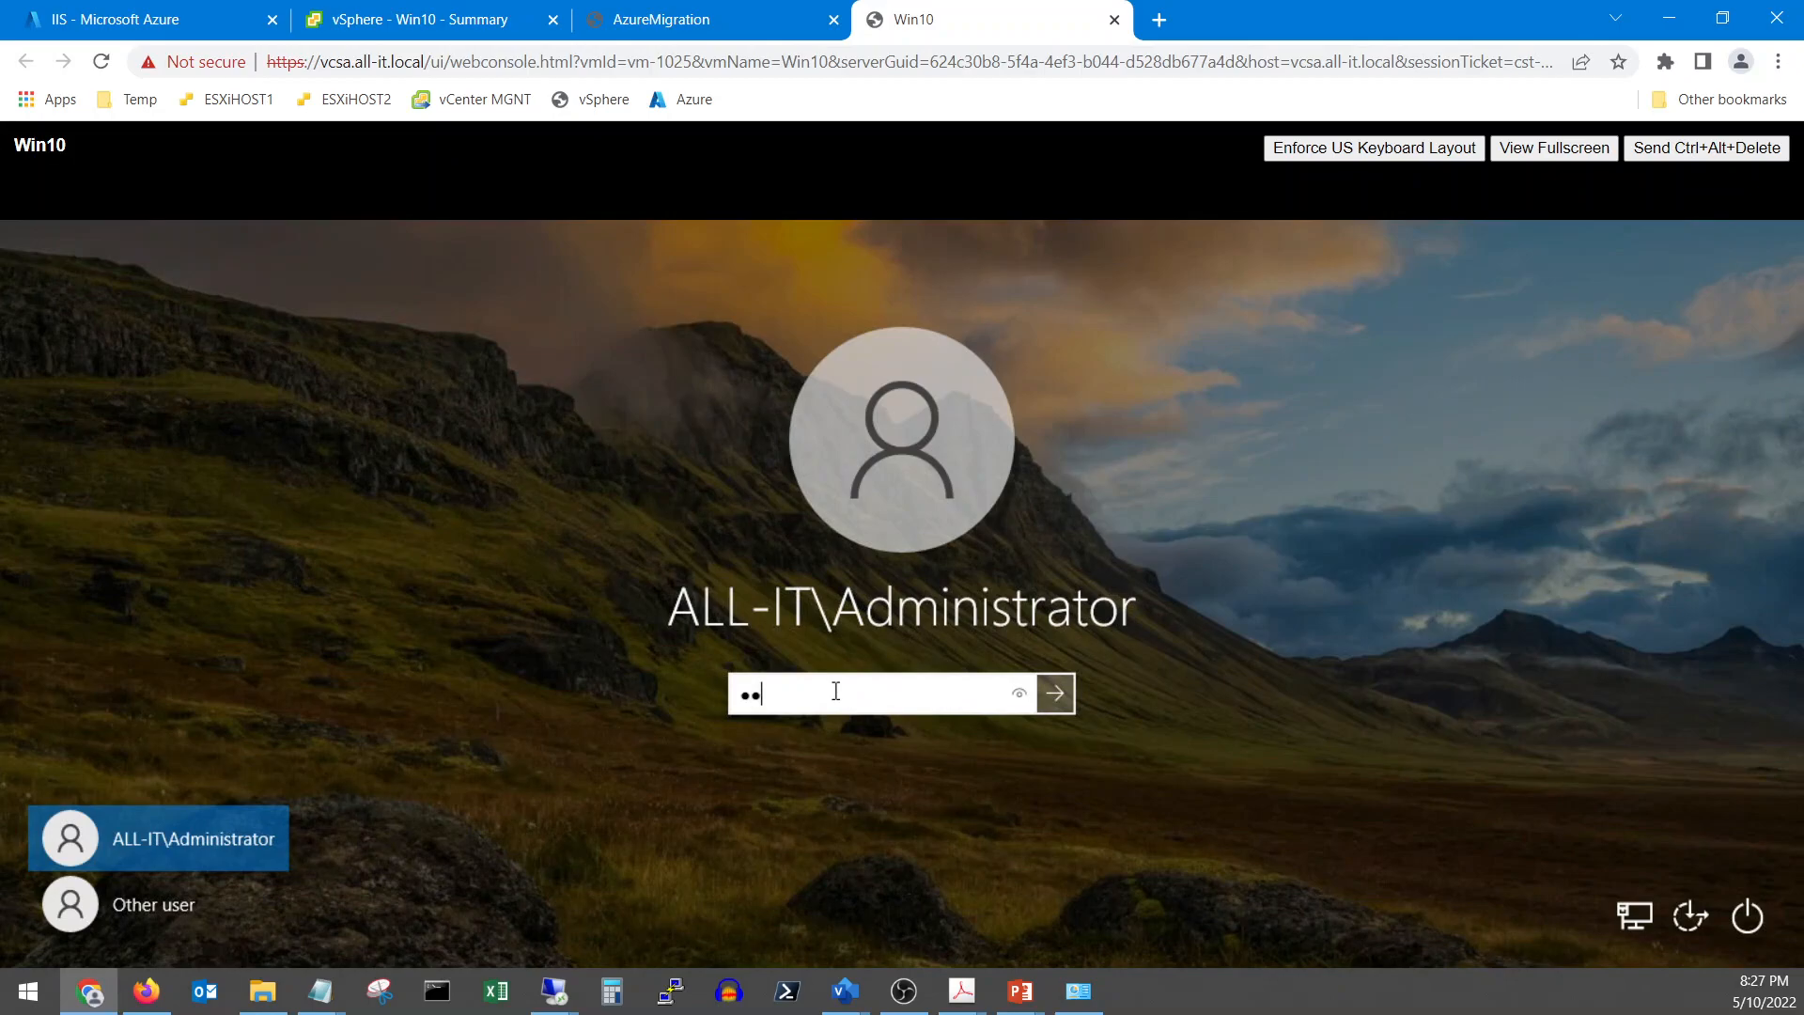
{"action": "key", "text": "Return"}
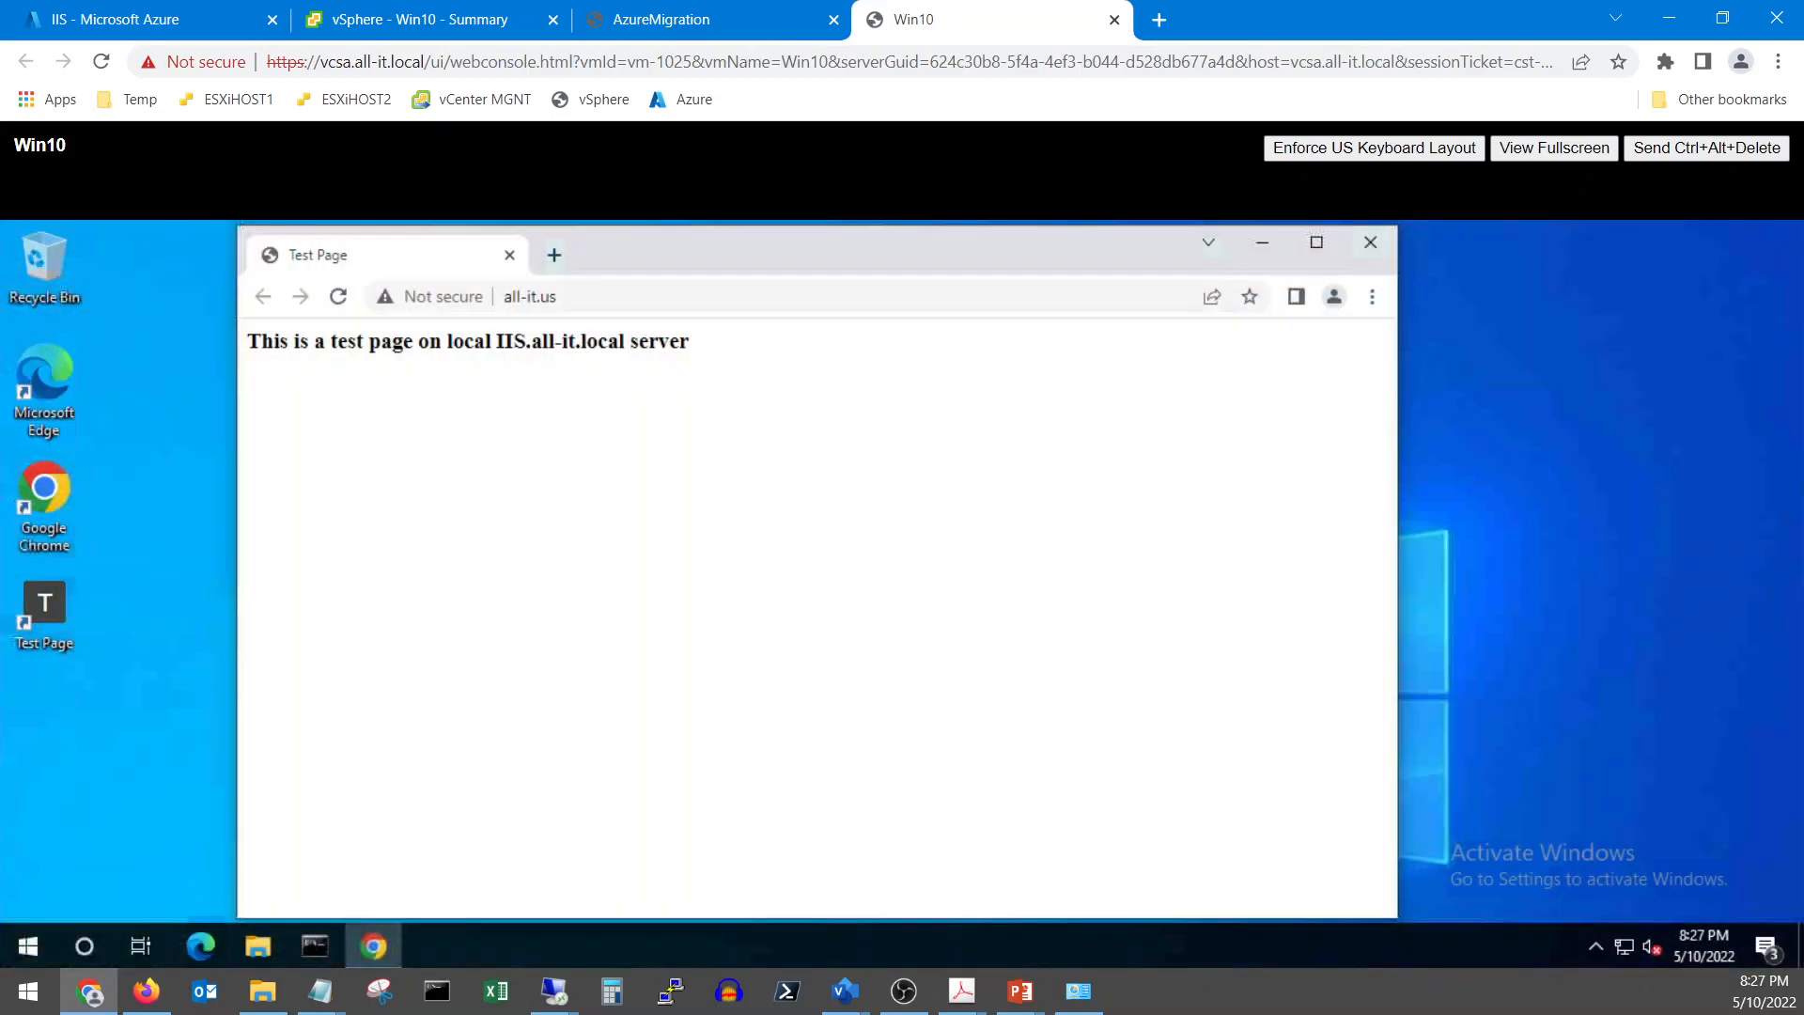
Run 'ping iis.all-it.local /t' in Command Prompt for a continuous ping
{"action": "left_click", "coordinate": [346, 305]}
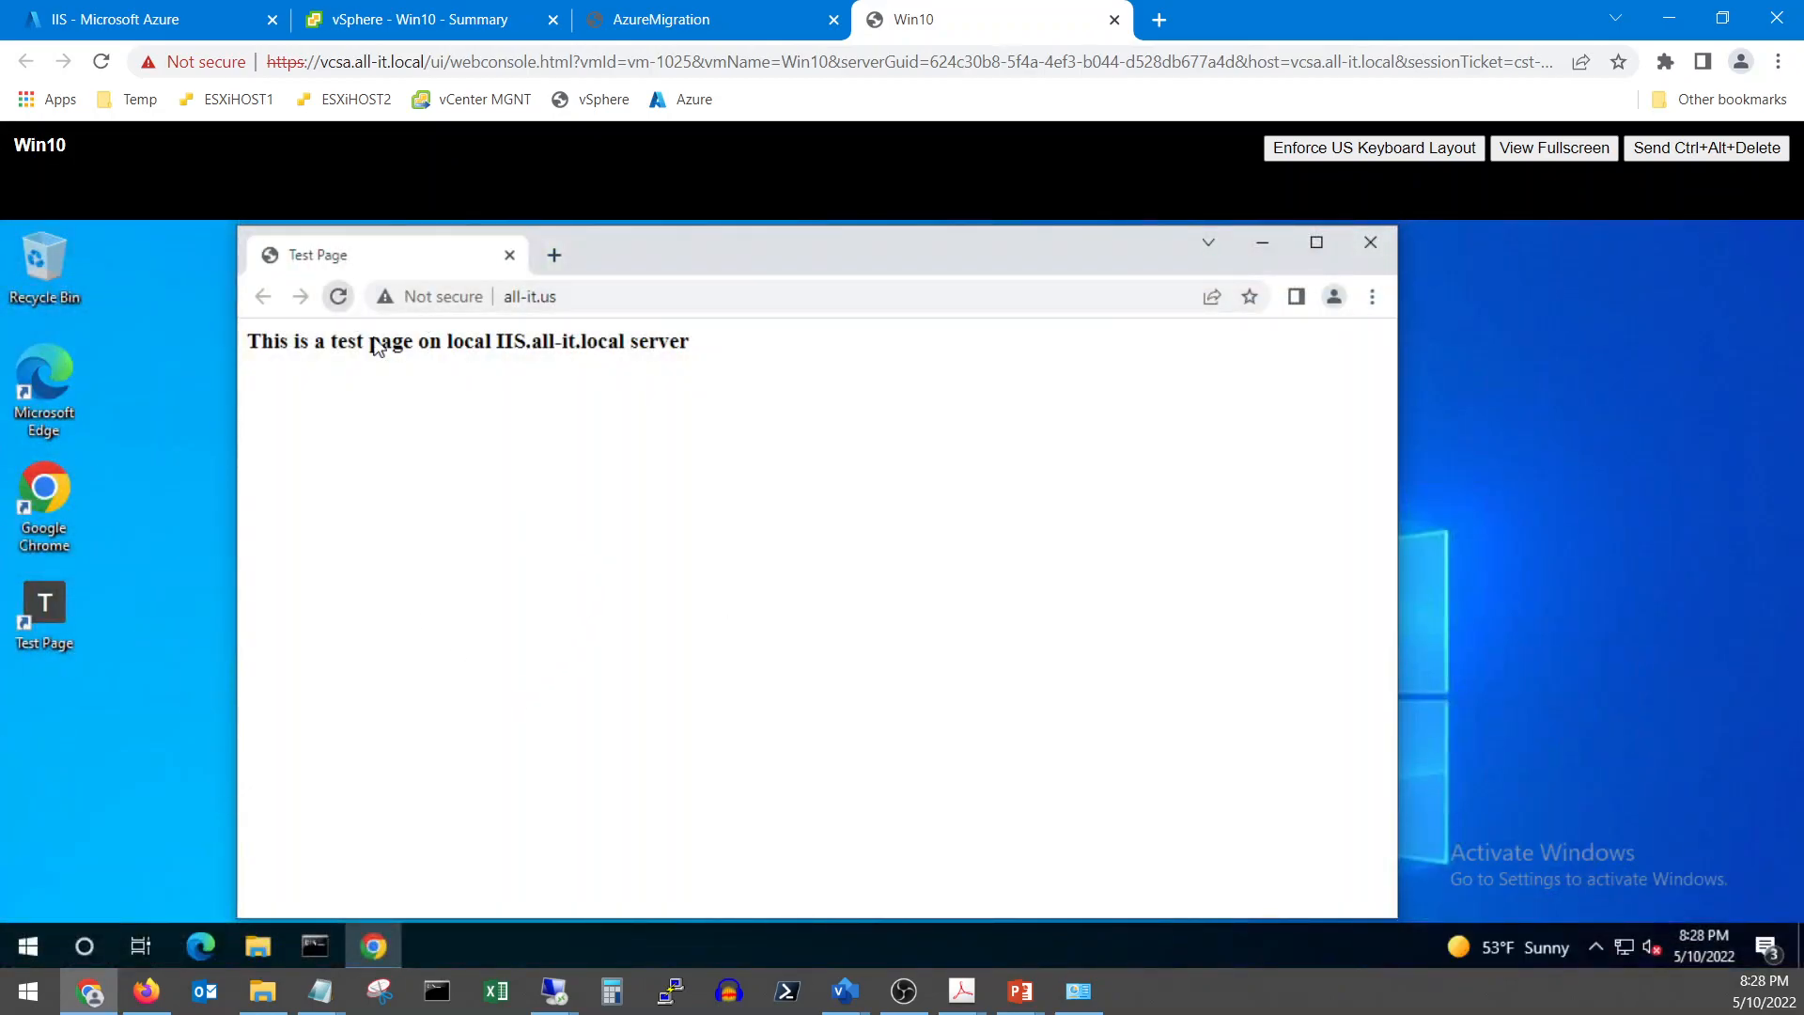
{"action": "left_click", "coordinate": [334, 952]}
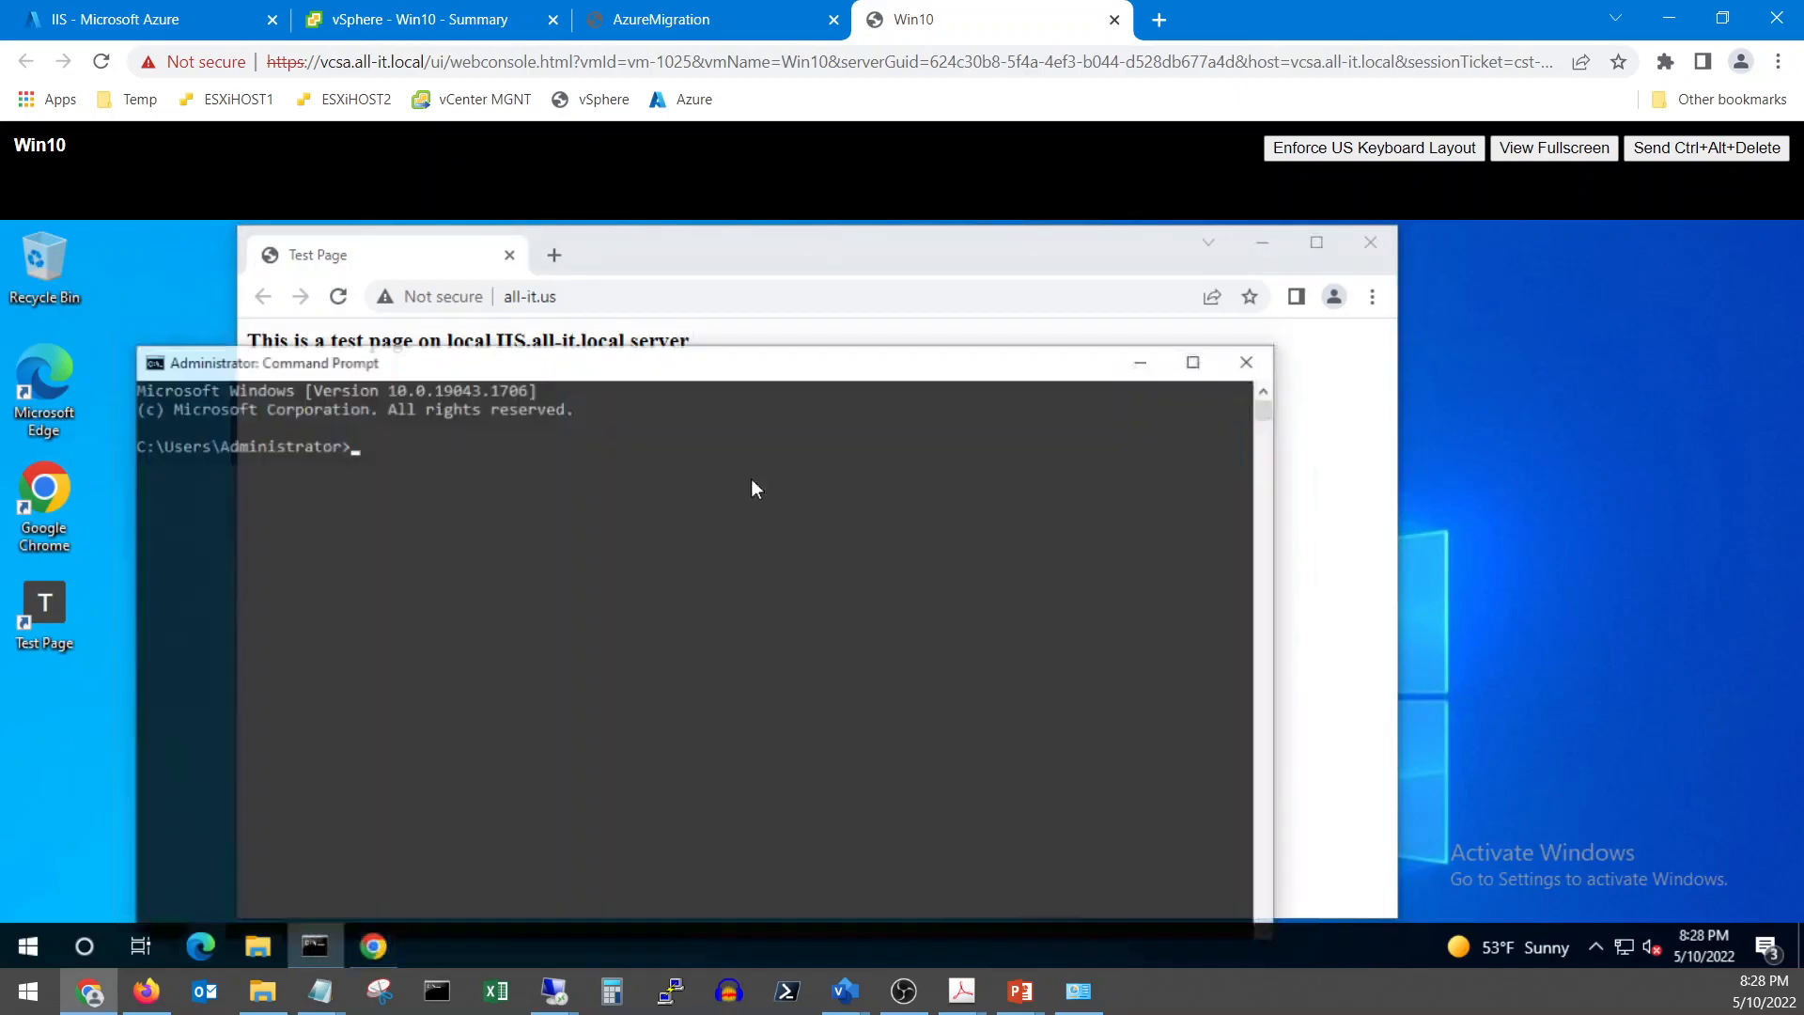
{"action": "type", "text": "ping "}
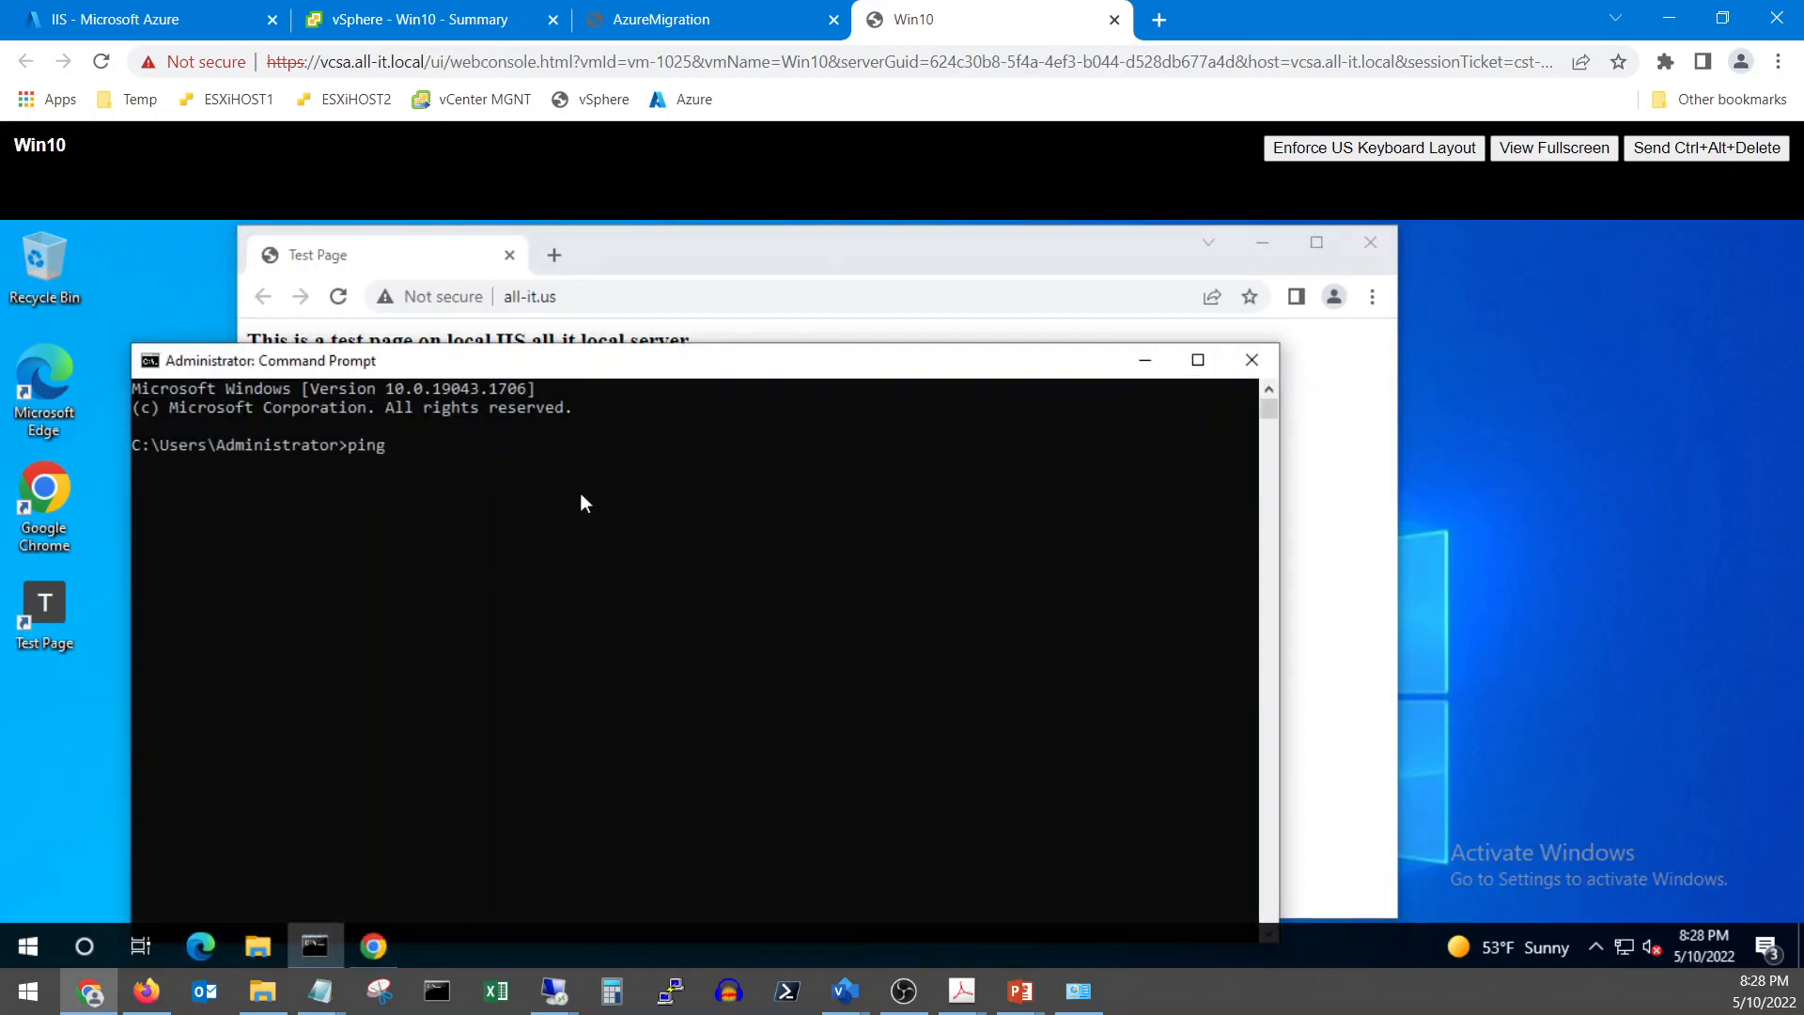
{"action": "type", "text": "iis.all-it.local /t"}
{"action": "key", "text": "Return"}
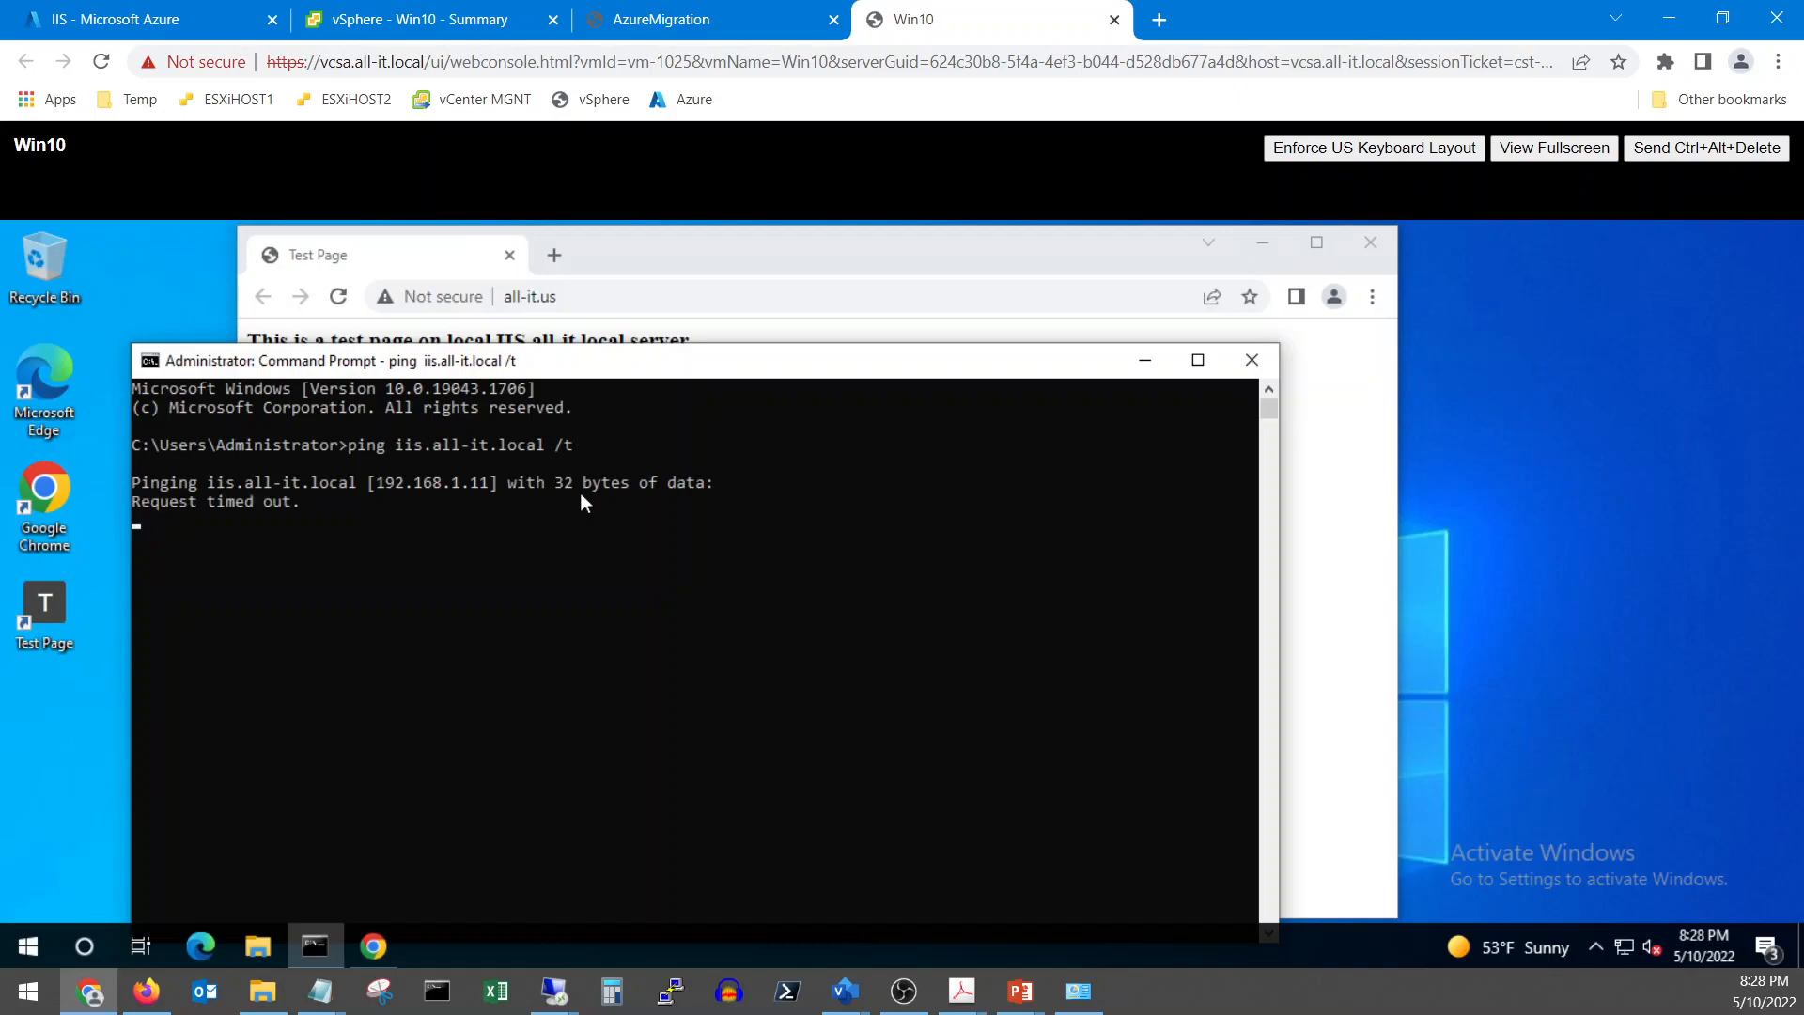
{"action": "left_click", "coordinate": [570, 1002]}
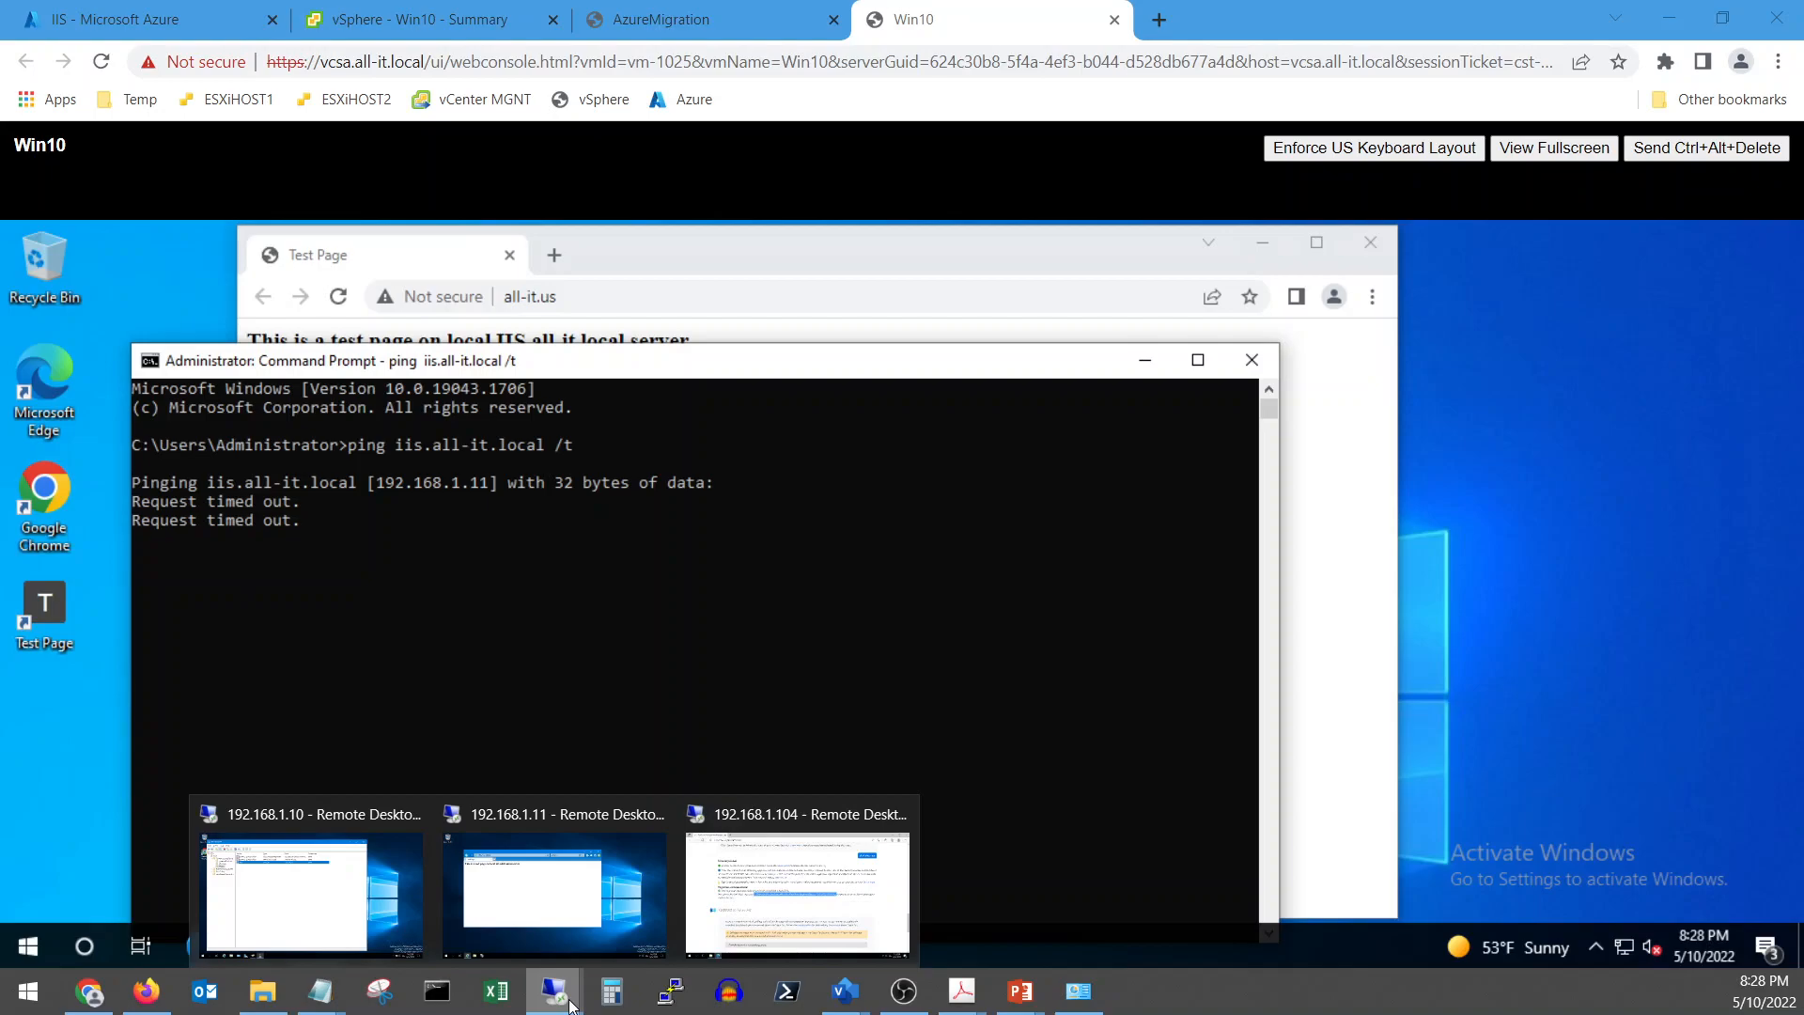
On the IIS server, open Windows Defender Firewall from Control Panel
{"action": "left_click", "coordinate": [555, 893]}
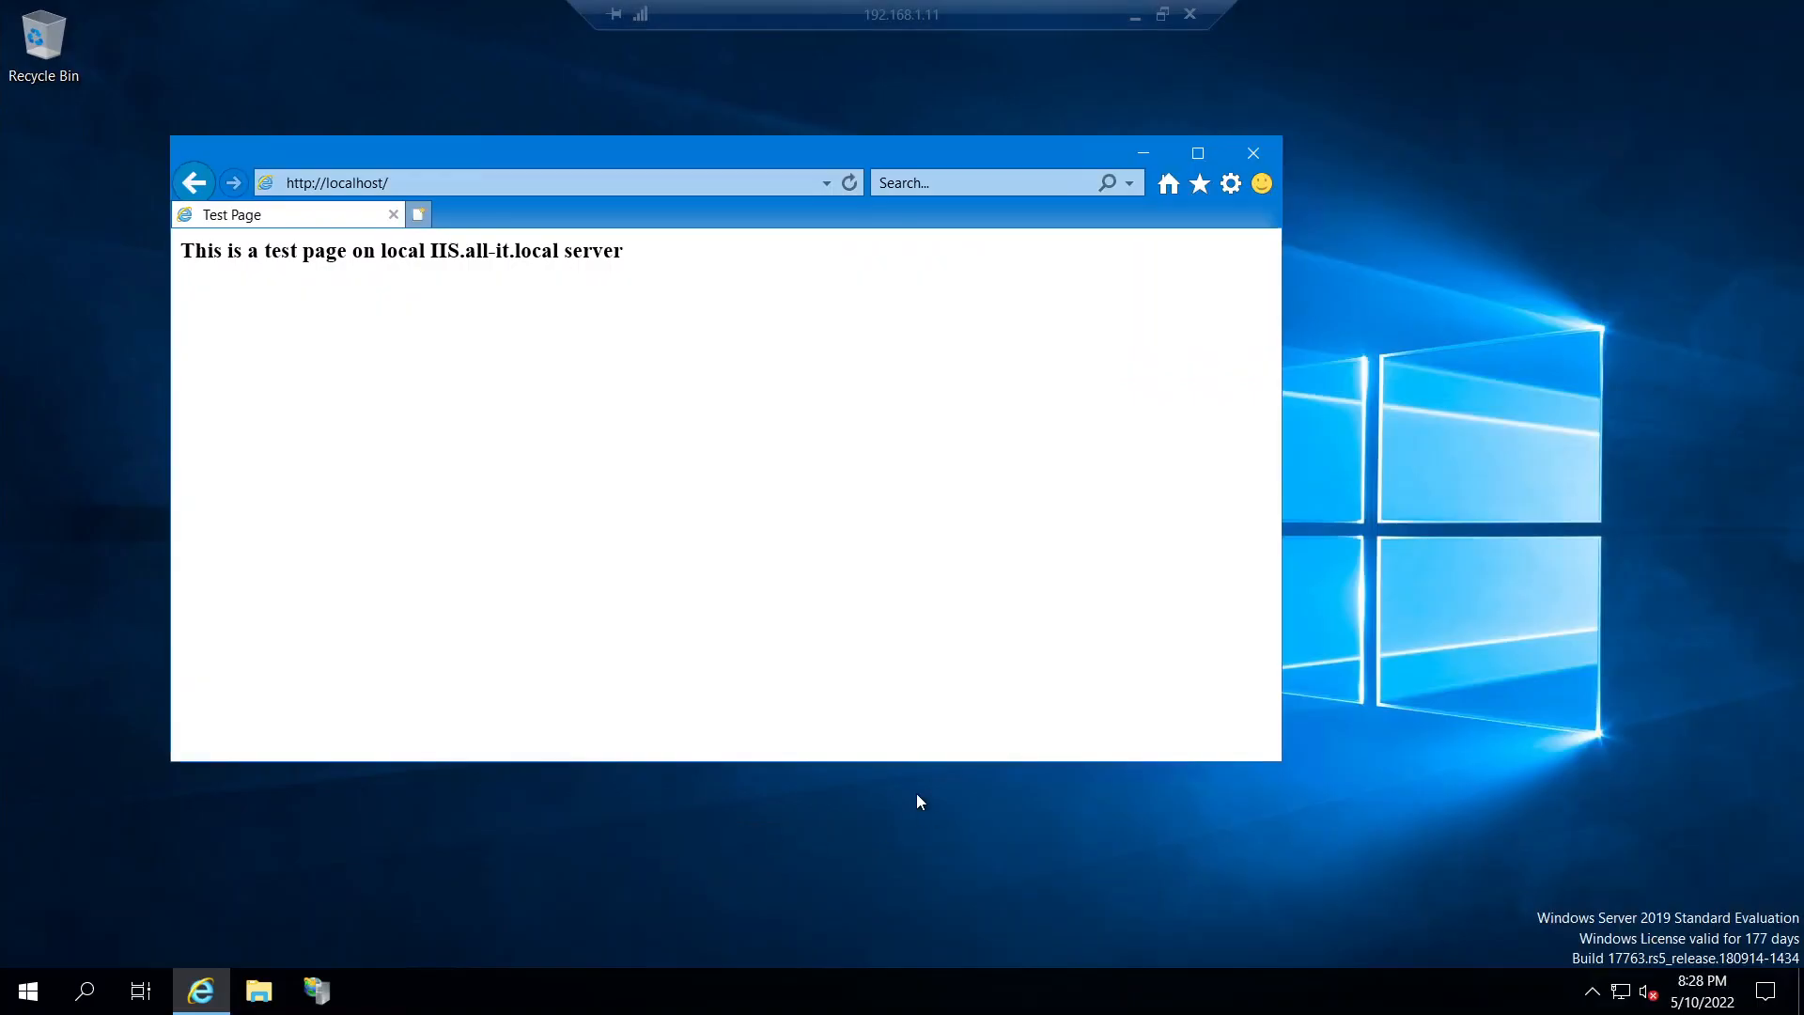
{"action": "left_click", "coordinate": [34, 1002]}
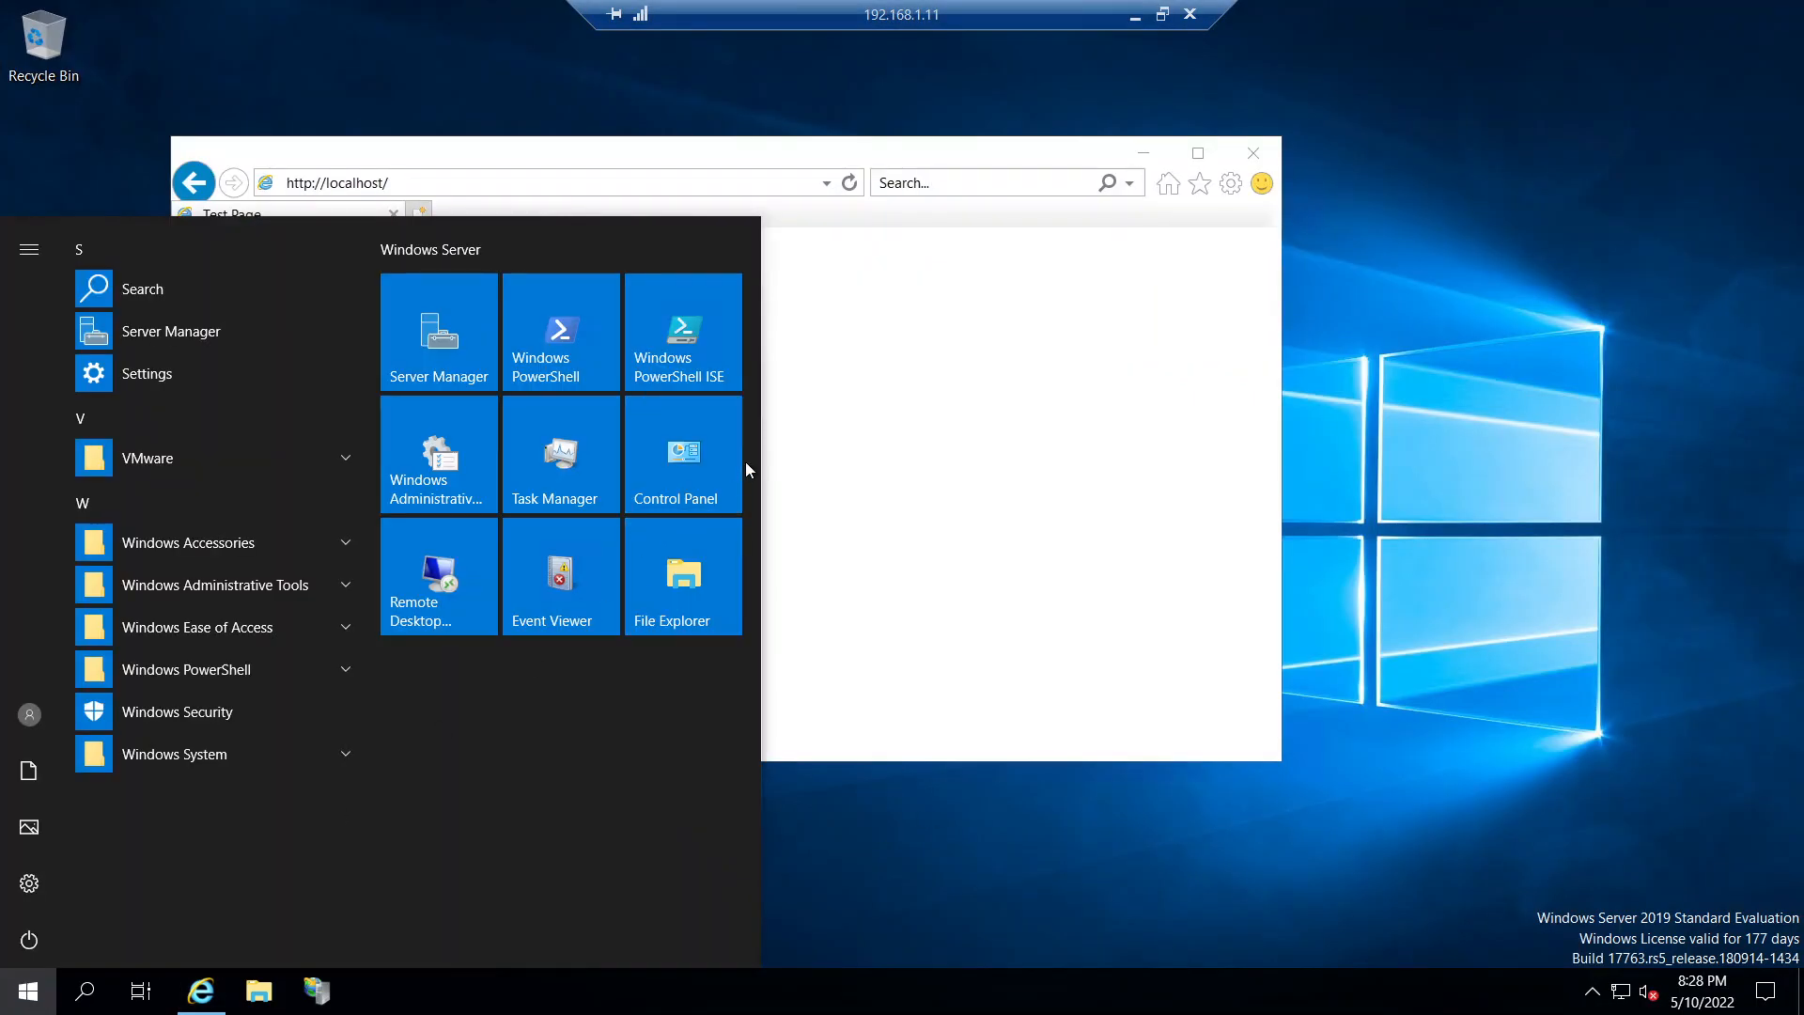
{"action": "left_click", "coordinate": [685, 498]}
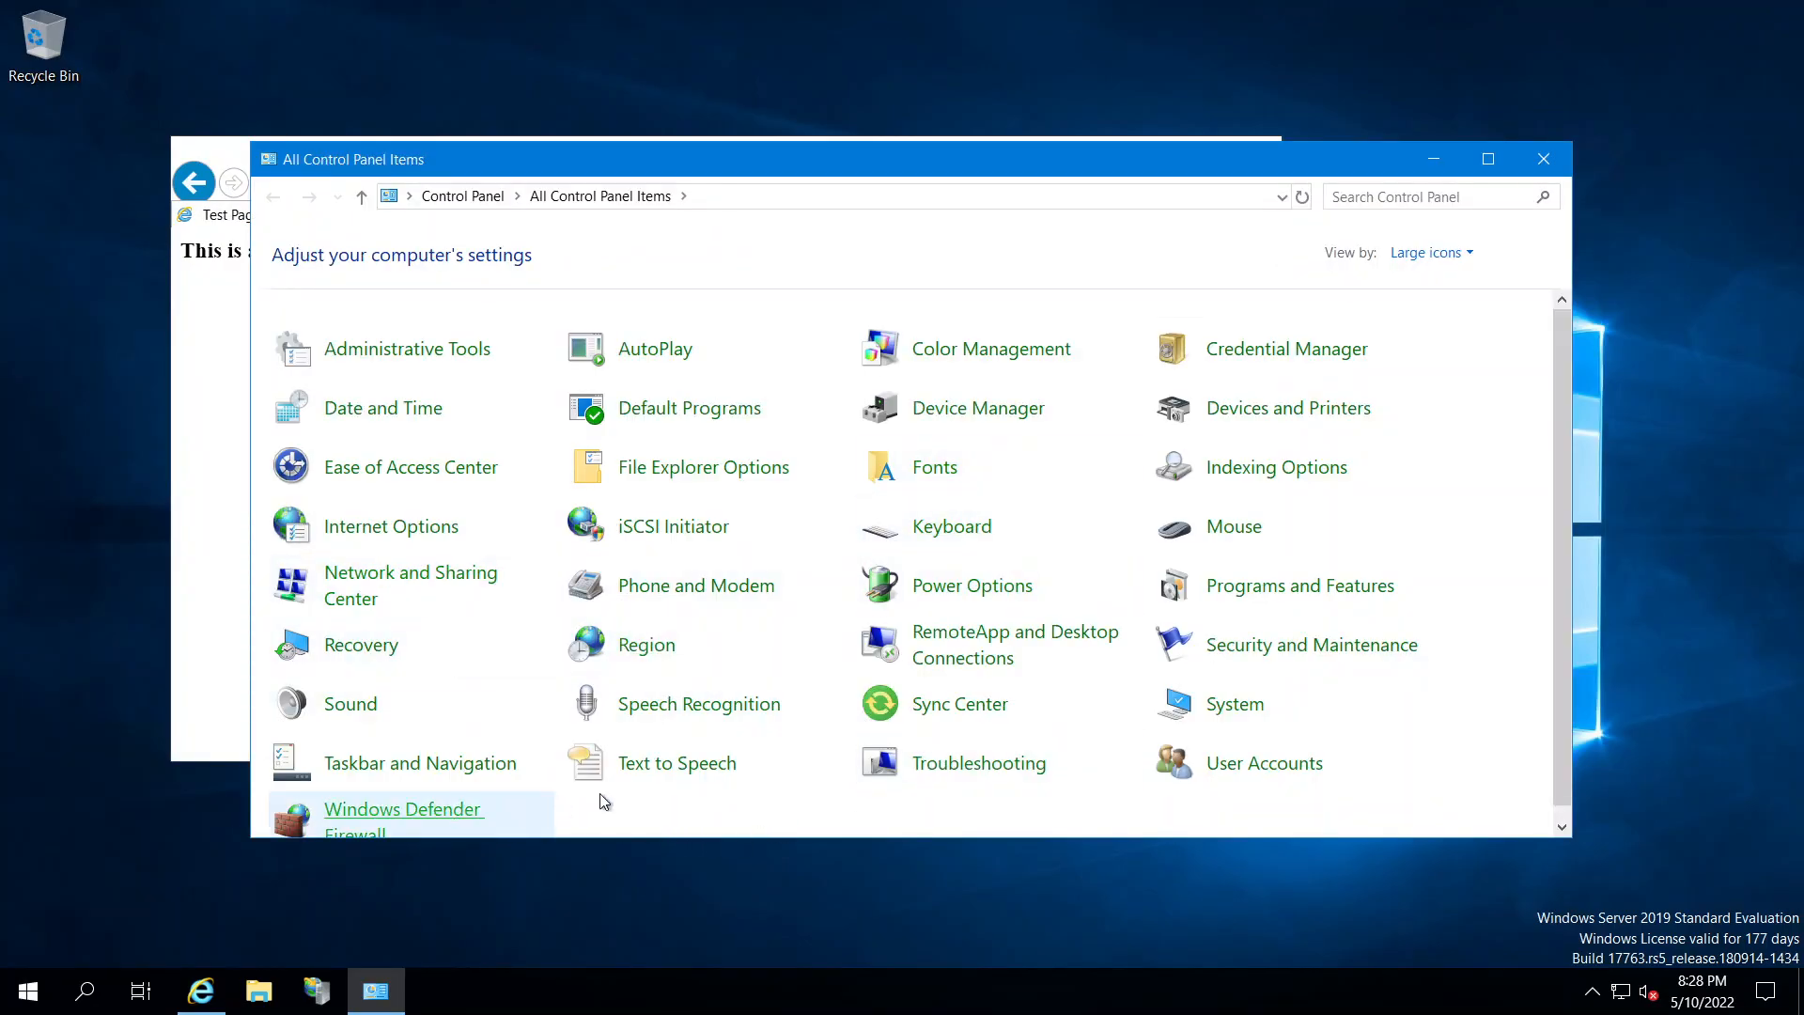
{"action": "scroll", "coordinate": [458, 816], "scroll_direction": "down", "scroll_amount": 1}
{"action": "left_click", "coordinate": [458, 816]}
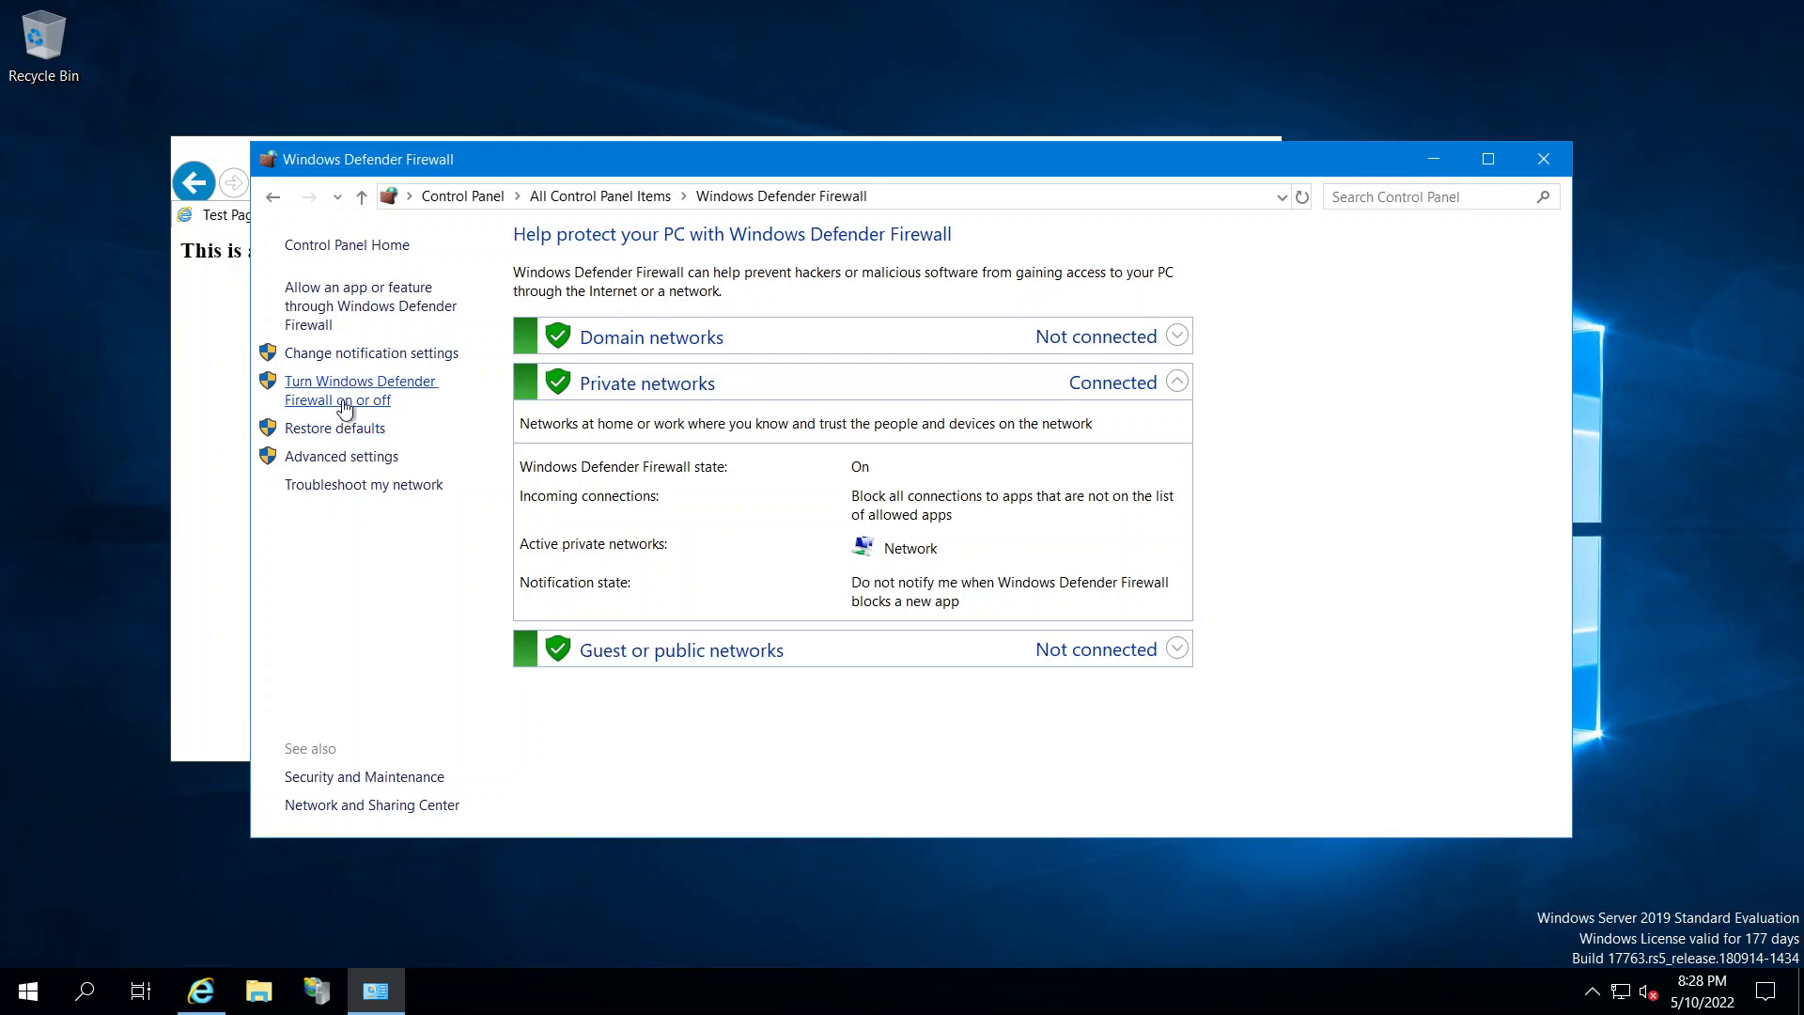
Turn the firewall off for private and domain networks and apply the change
{"action": "left_click", "coordinate": [344, 402]}
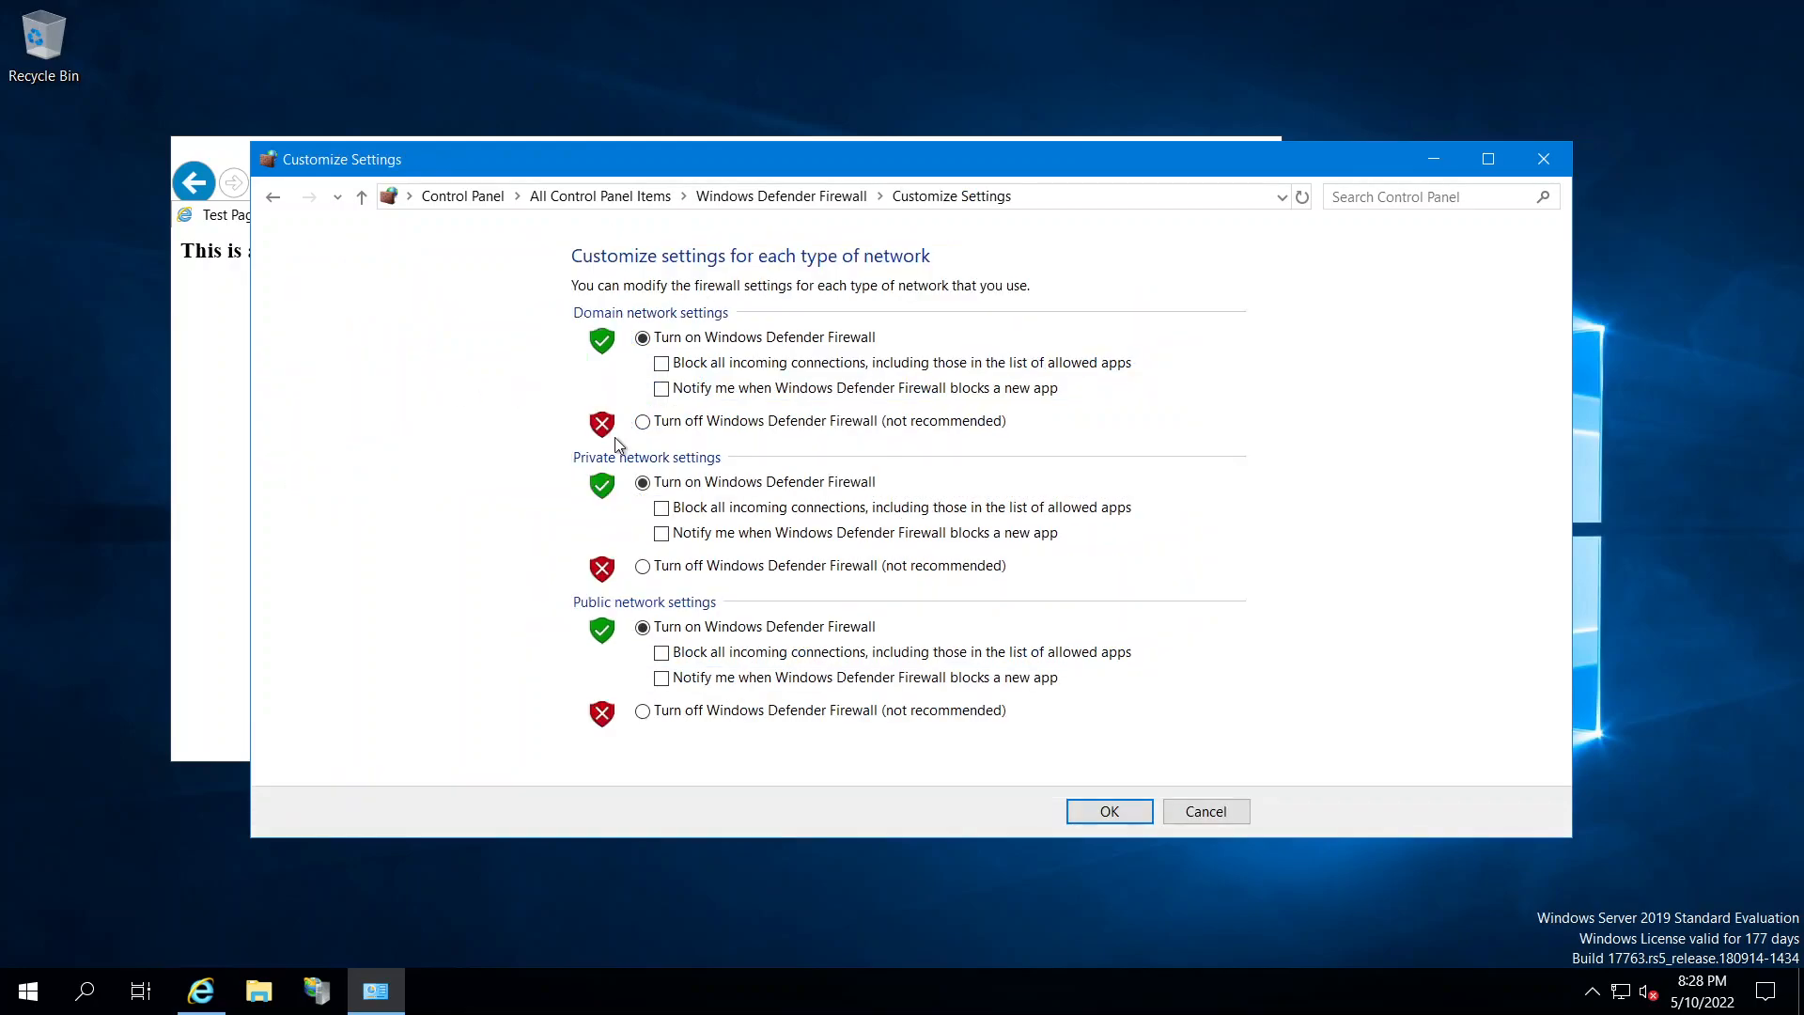
{"action": "left_click", "coordinate": [643, 566]}
{"action": "left_click", "coordinate": [642, 421]}
{"action": "key", "text": "Return"}
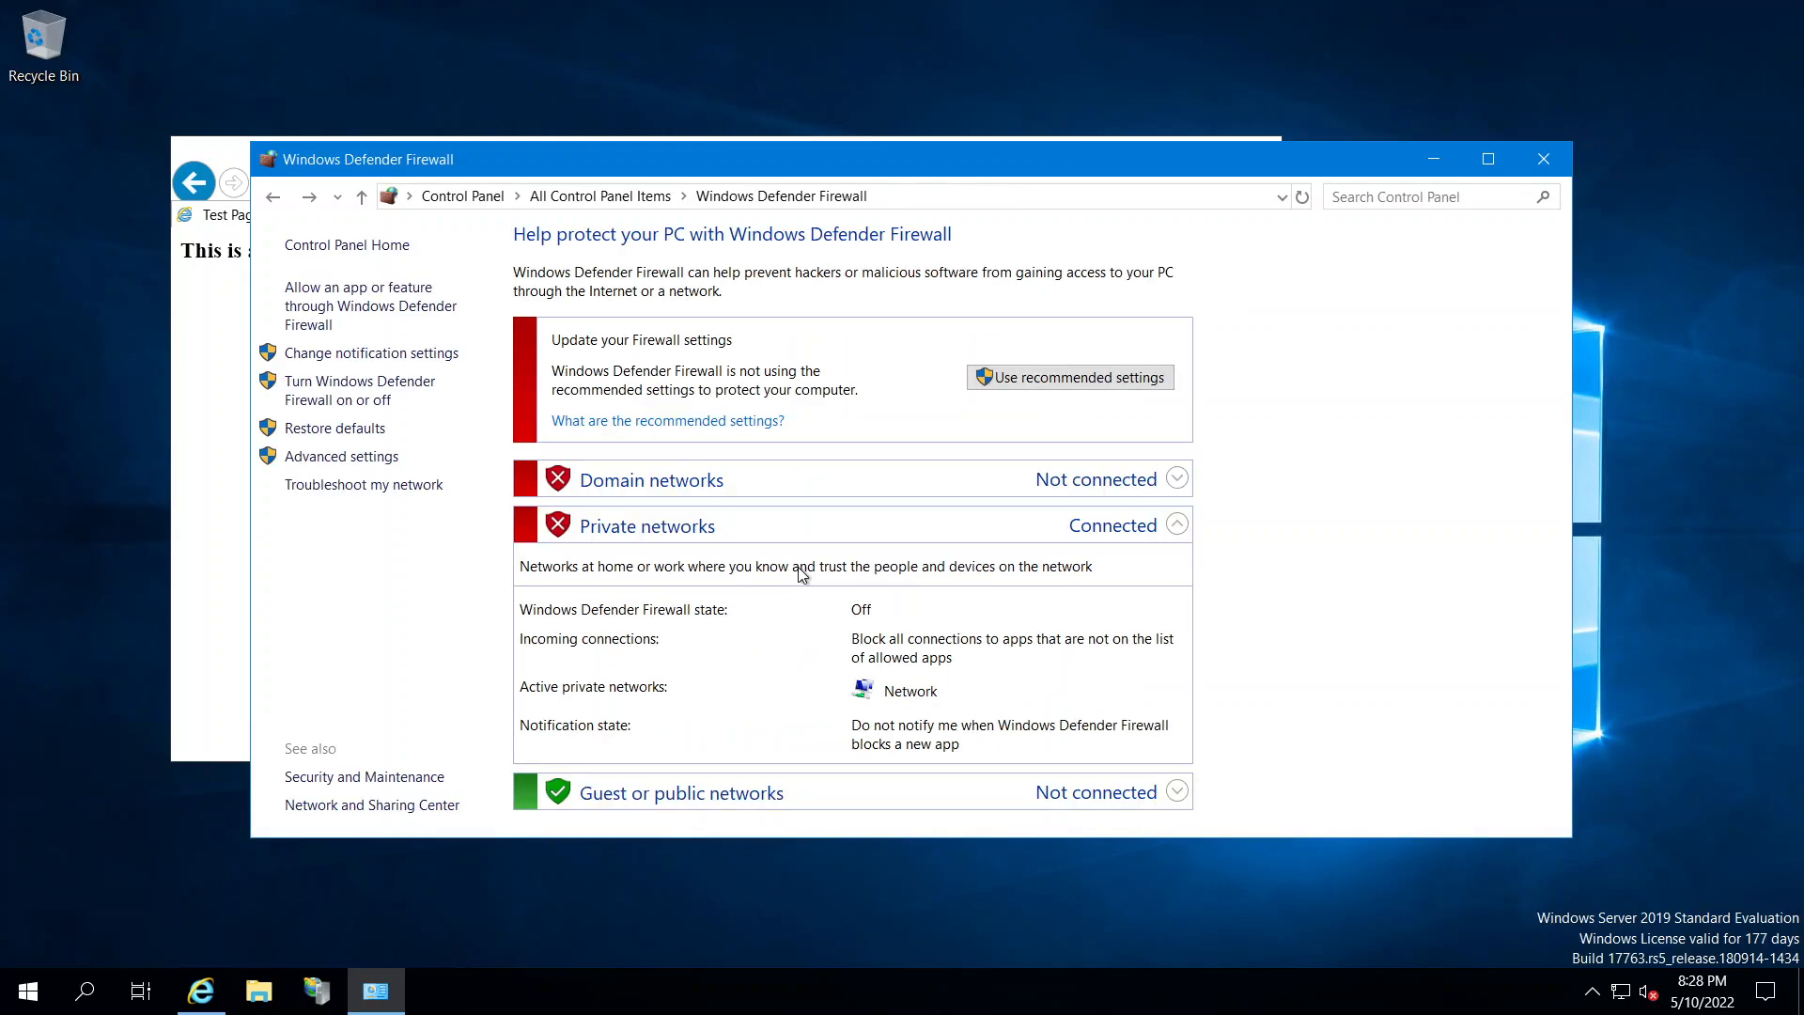
{"action": "mouse_move", "coordinate": [1032, 7]}
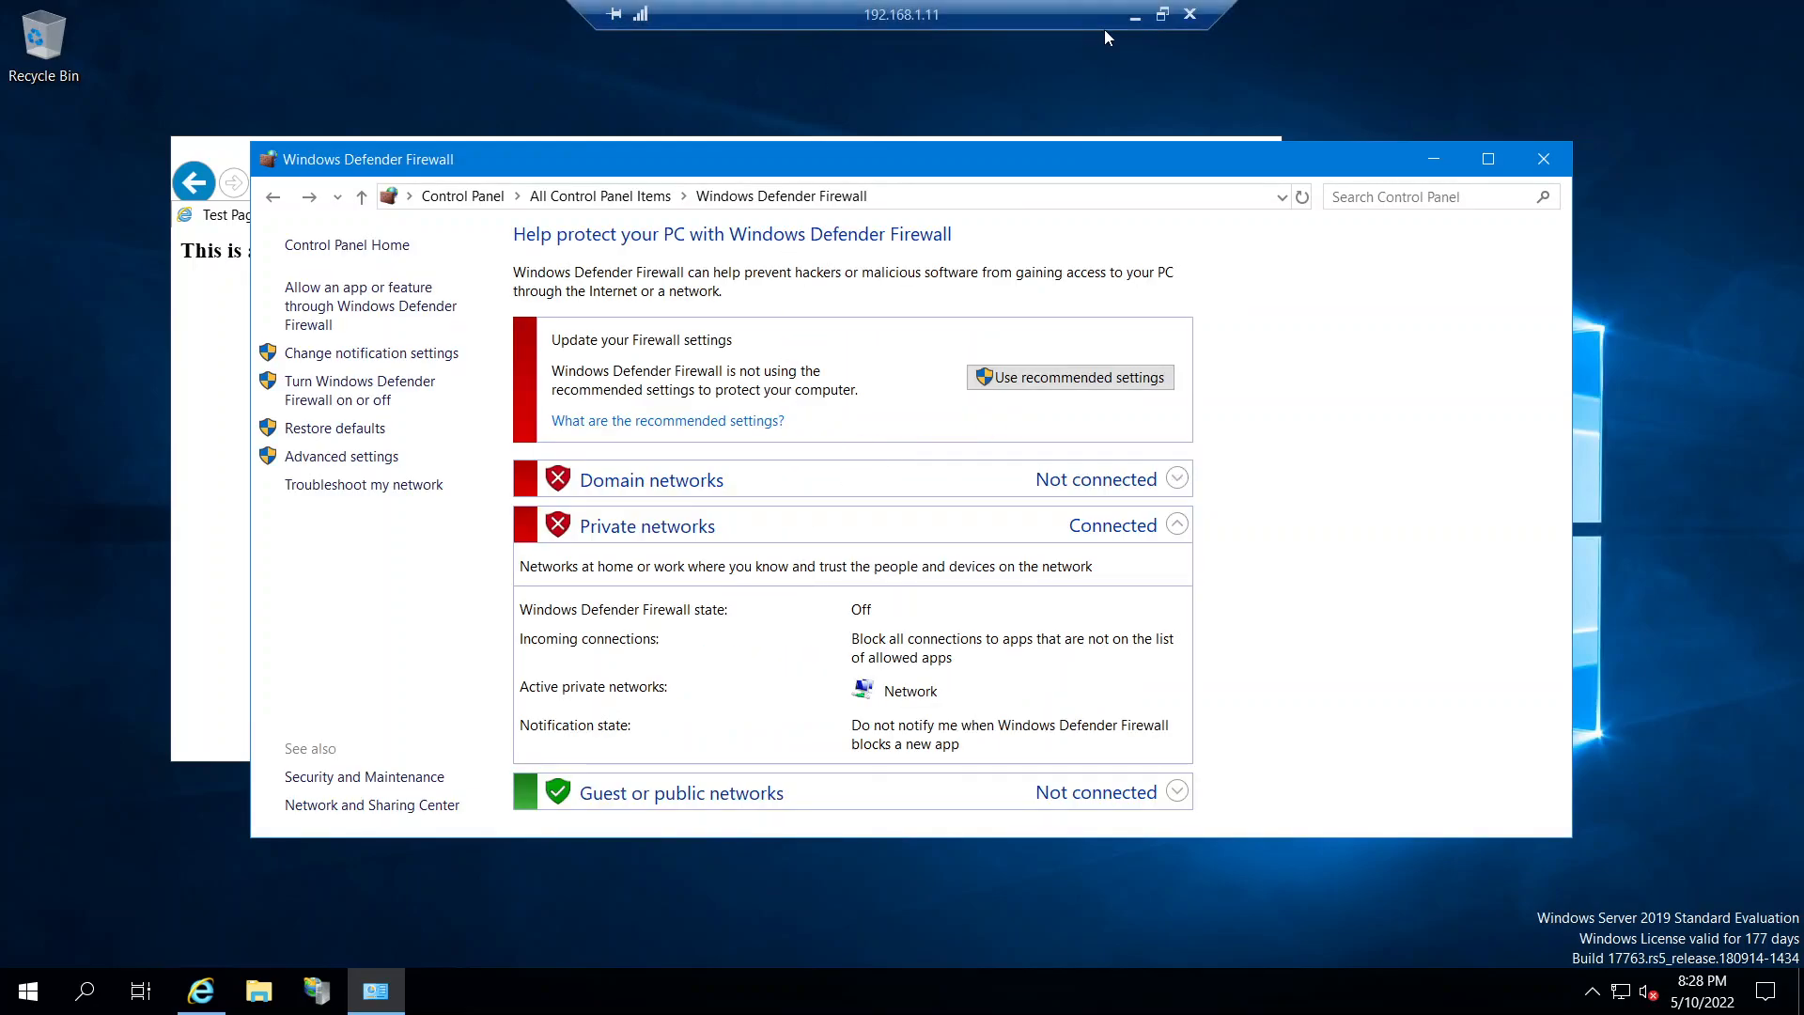
{"action": "left_click", "coordinate": [1136, 19]}
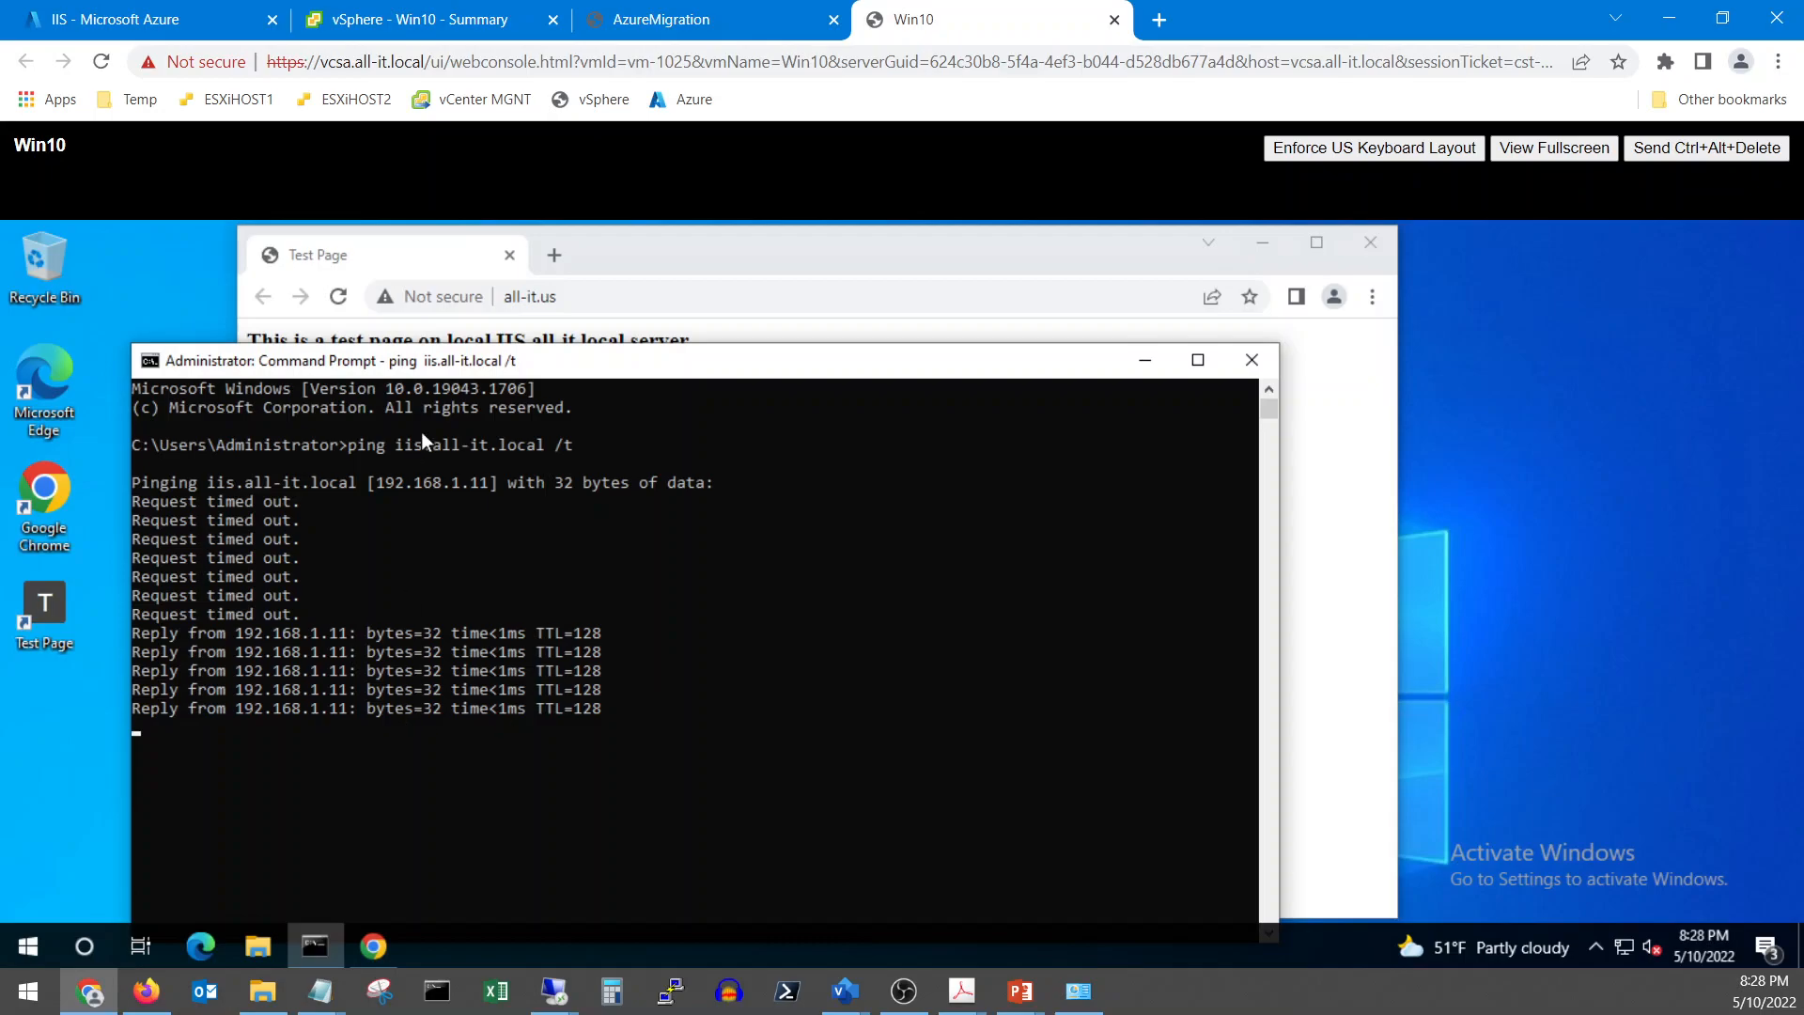
{"action": "left_click_drag", "start_coordinate": [482, 366], "coordinate": [593, 283]}
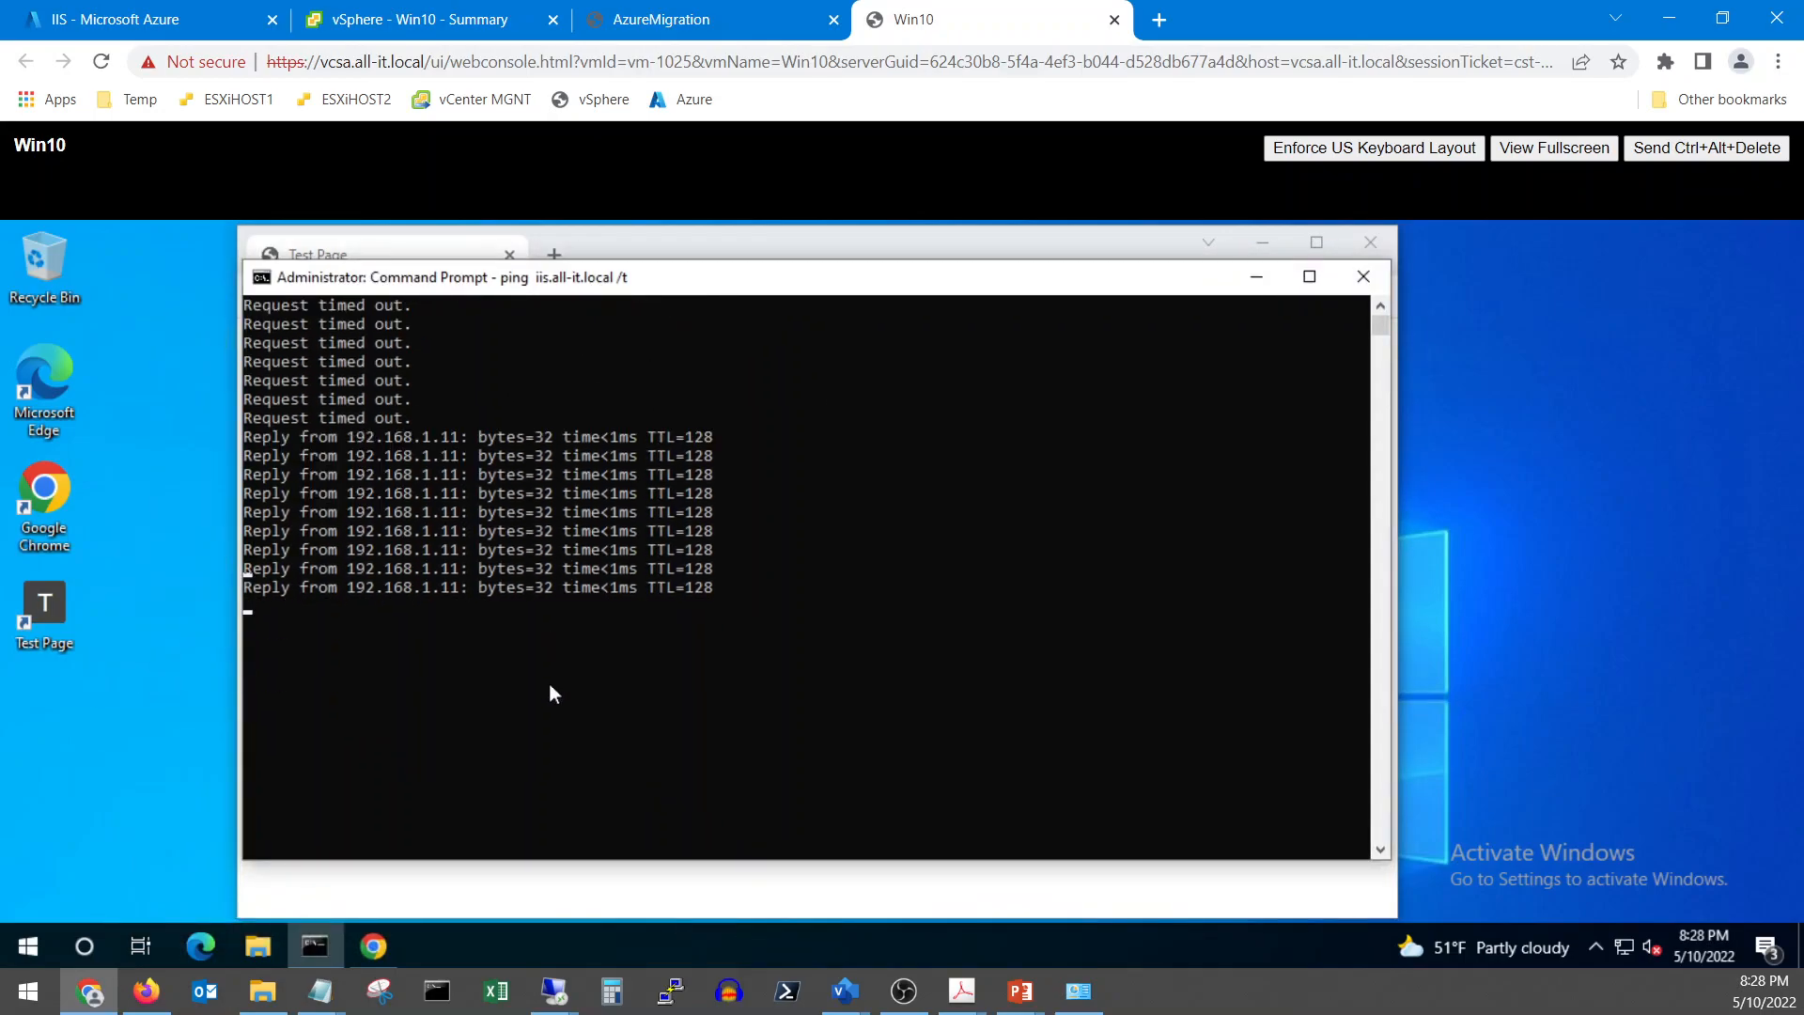
Check the IIS machine's Compute and Network and Disks pages, then return to its overview
{"action": "left_click", "coordinate": [141, 19]}
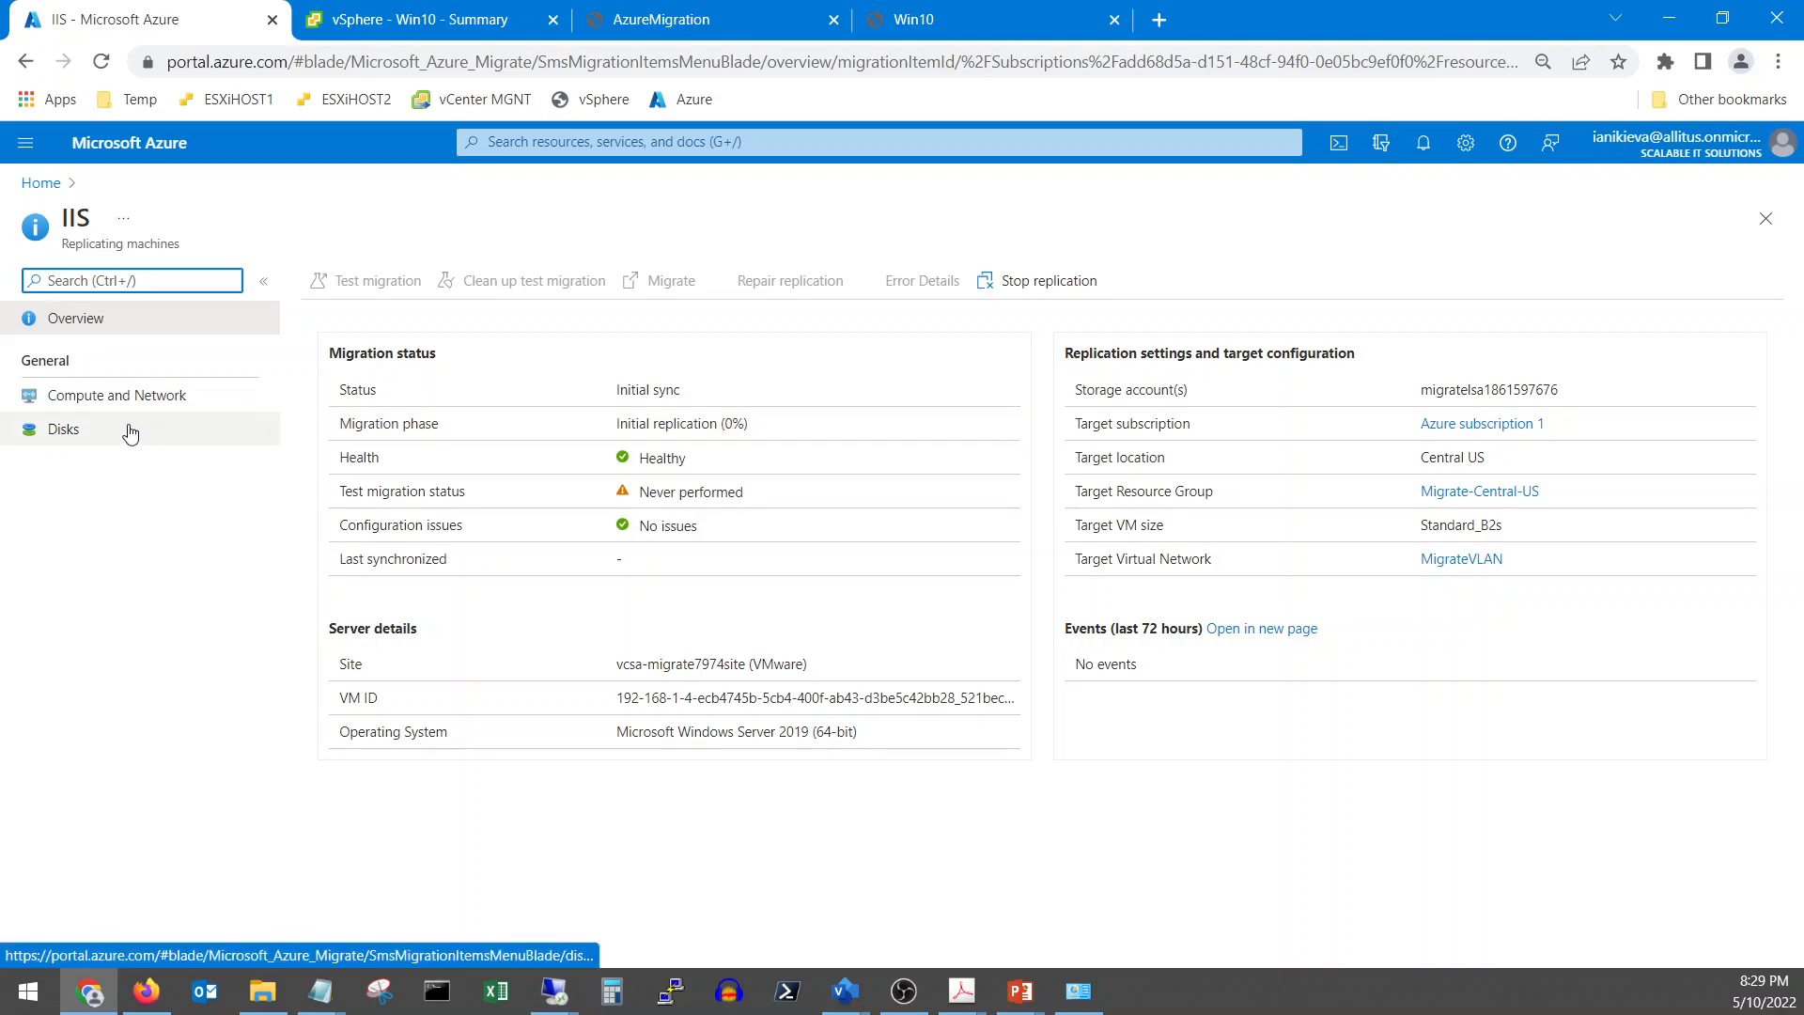
{"action": "left_click", "coordinate": [130, 402]}
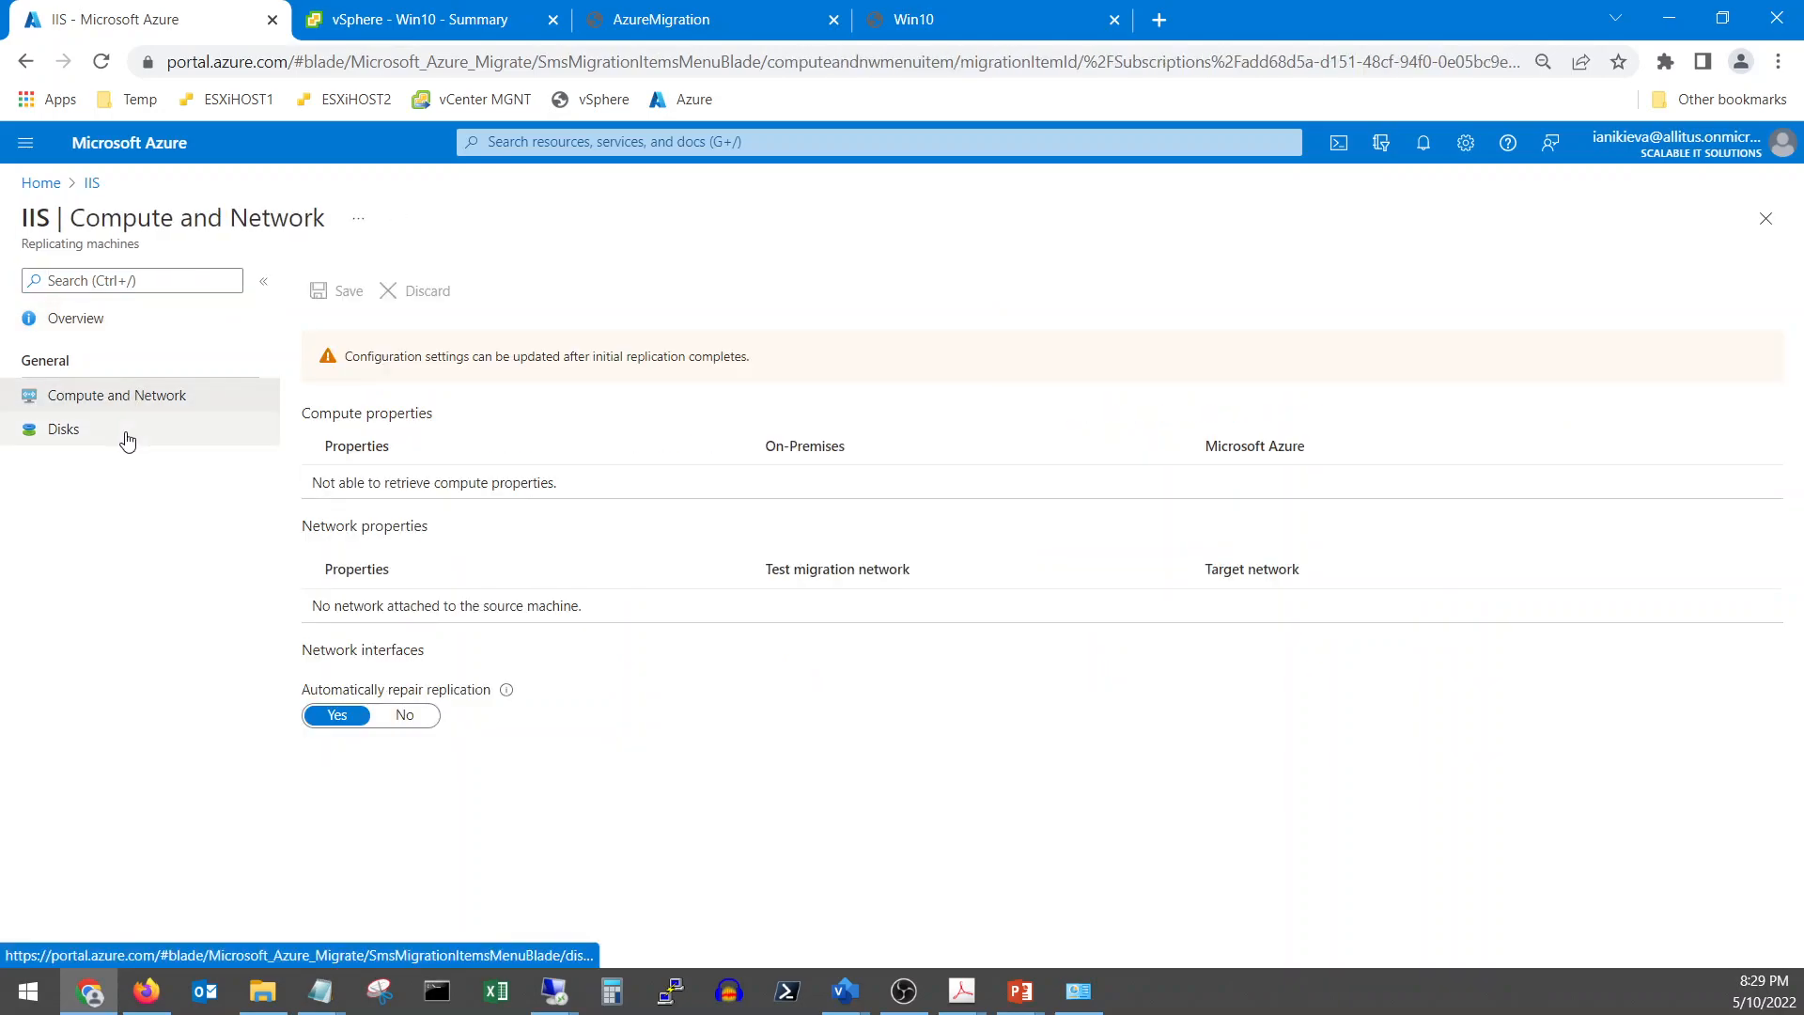
{"action": "left_click", "coordinate": [128, 440]}
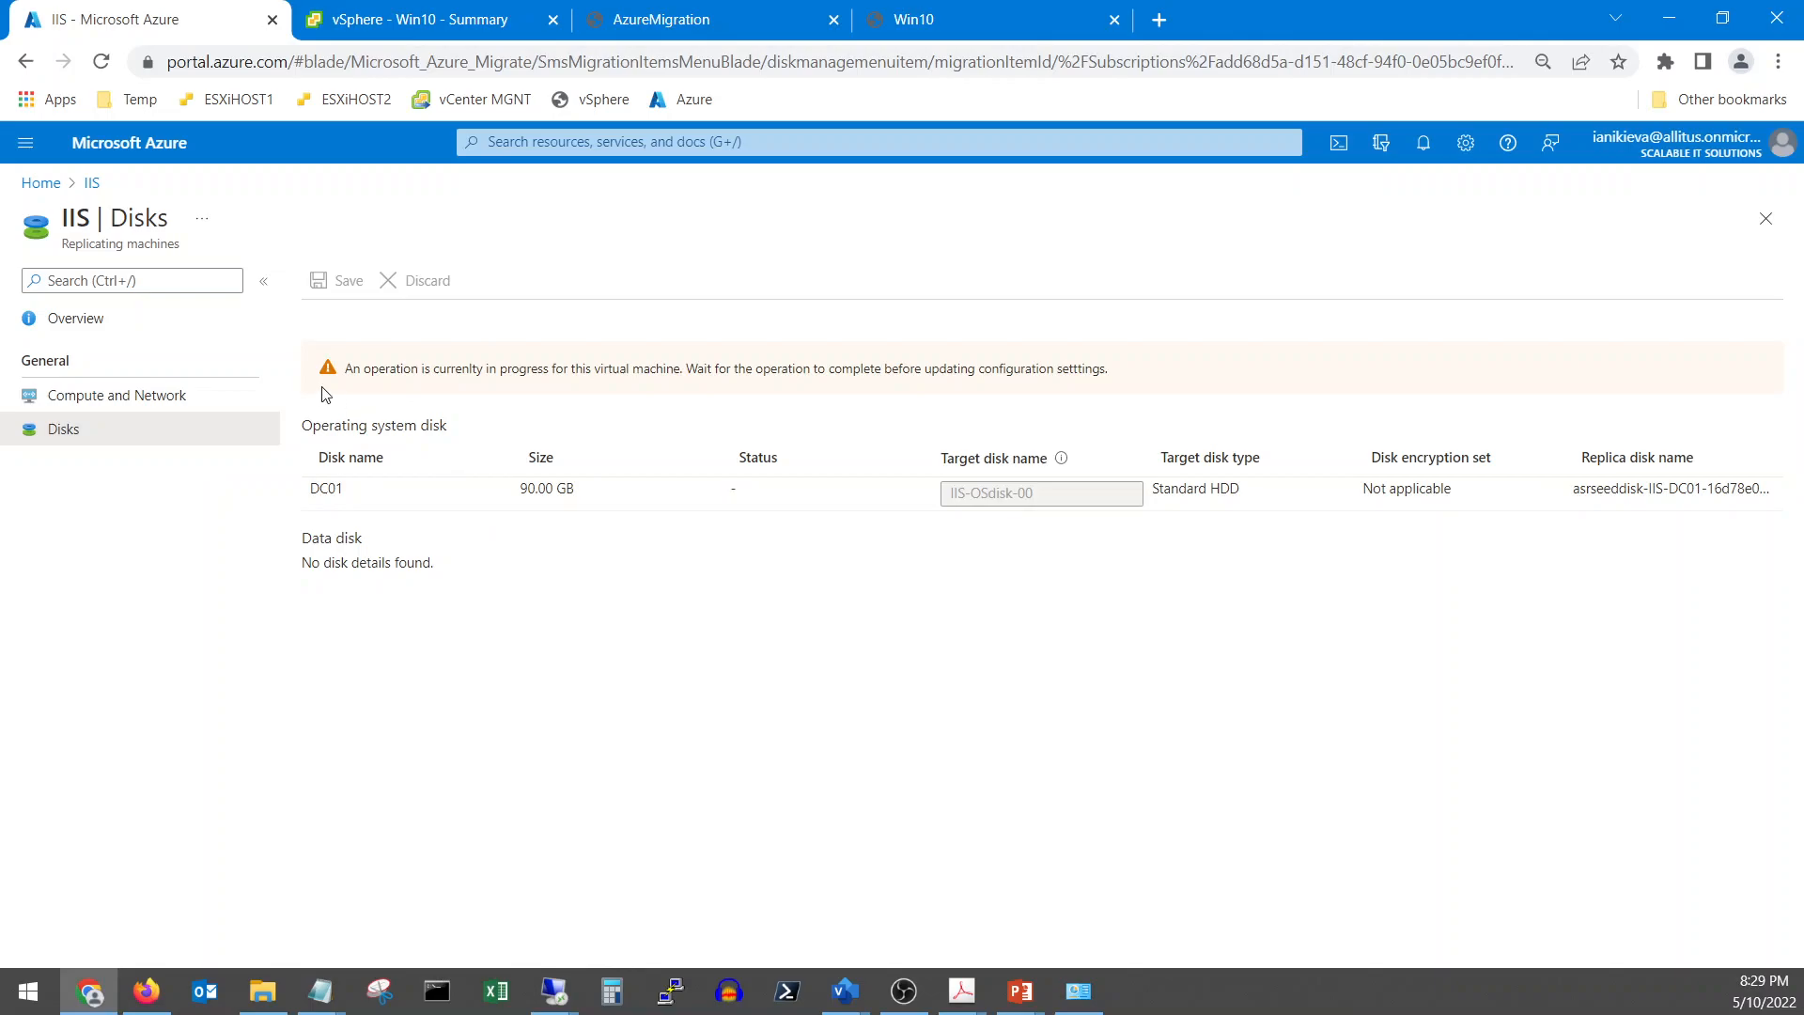
{"action": "left_click", "coordinate": [91, 183]}
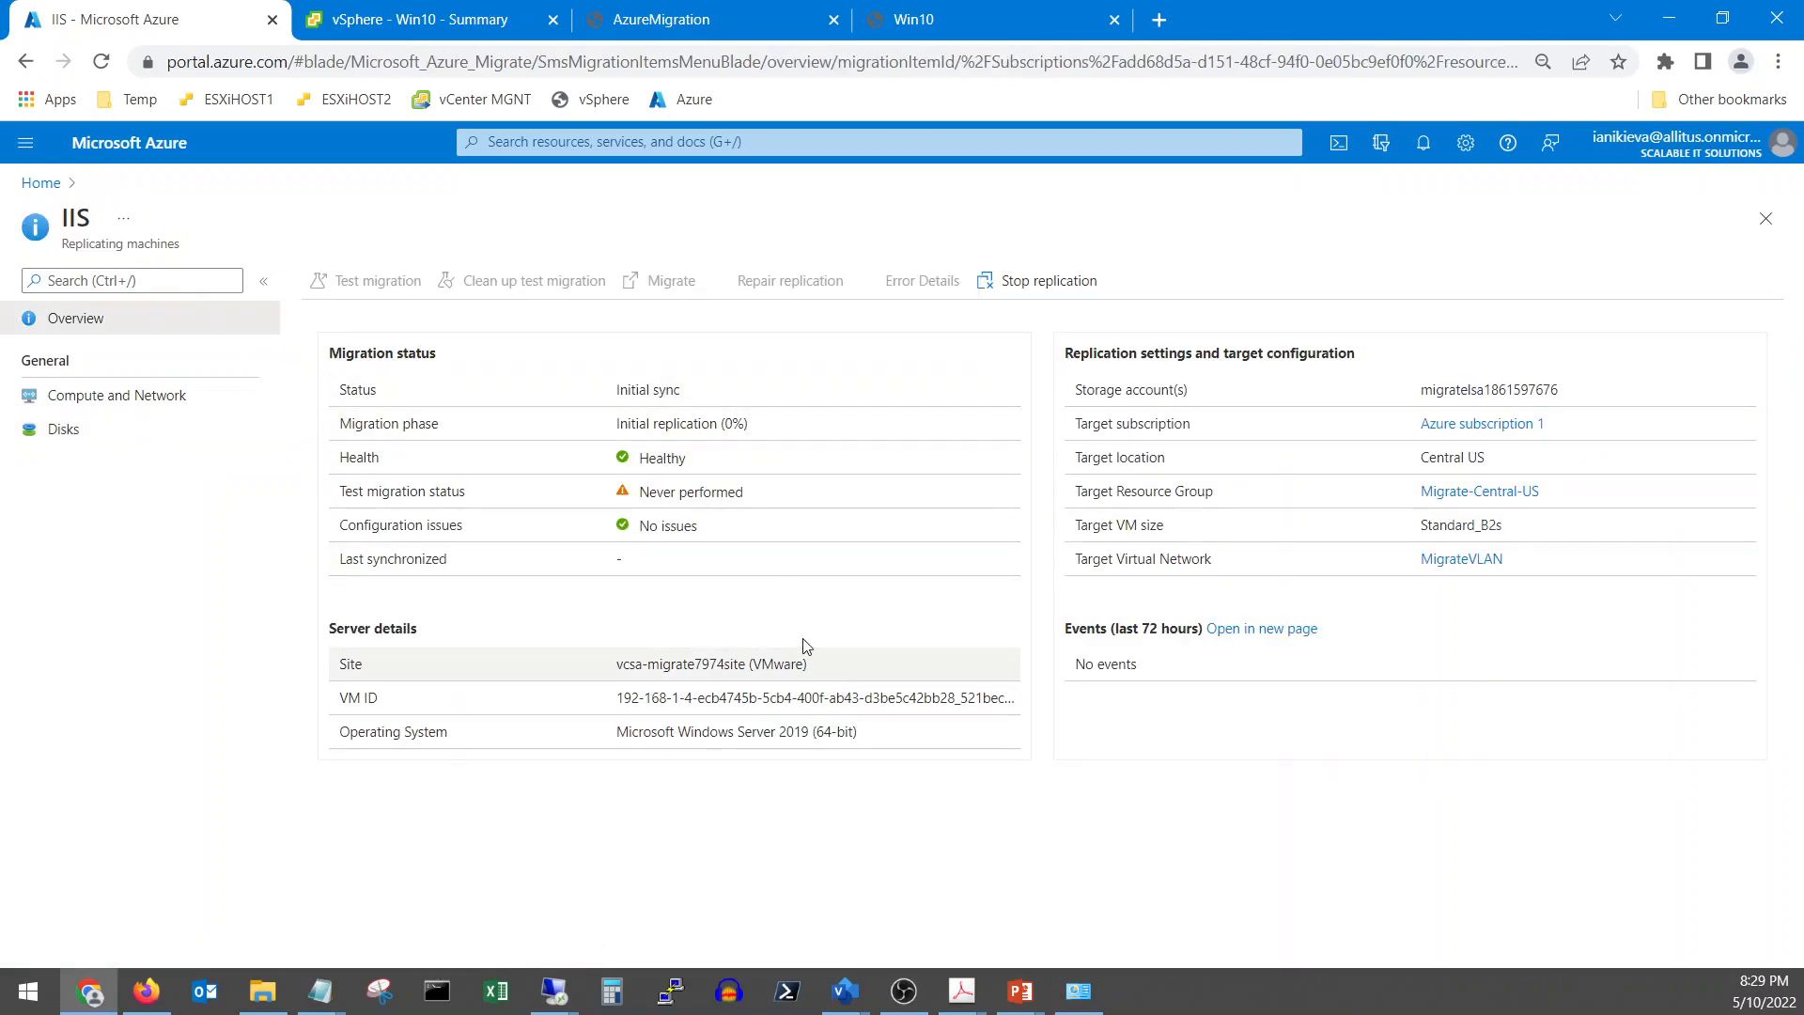
Check the Win10 ping replies, then reload the Azure IIS overview showing Delta sync
{"action": "left_click", "coordinate": [922, 31]}
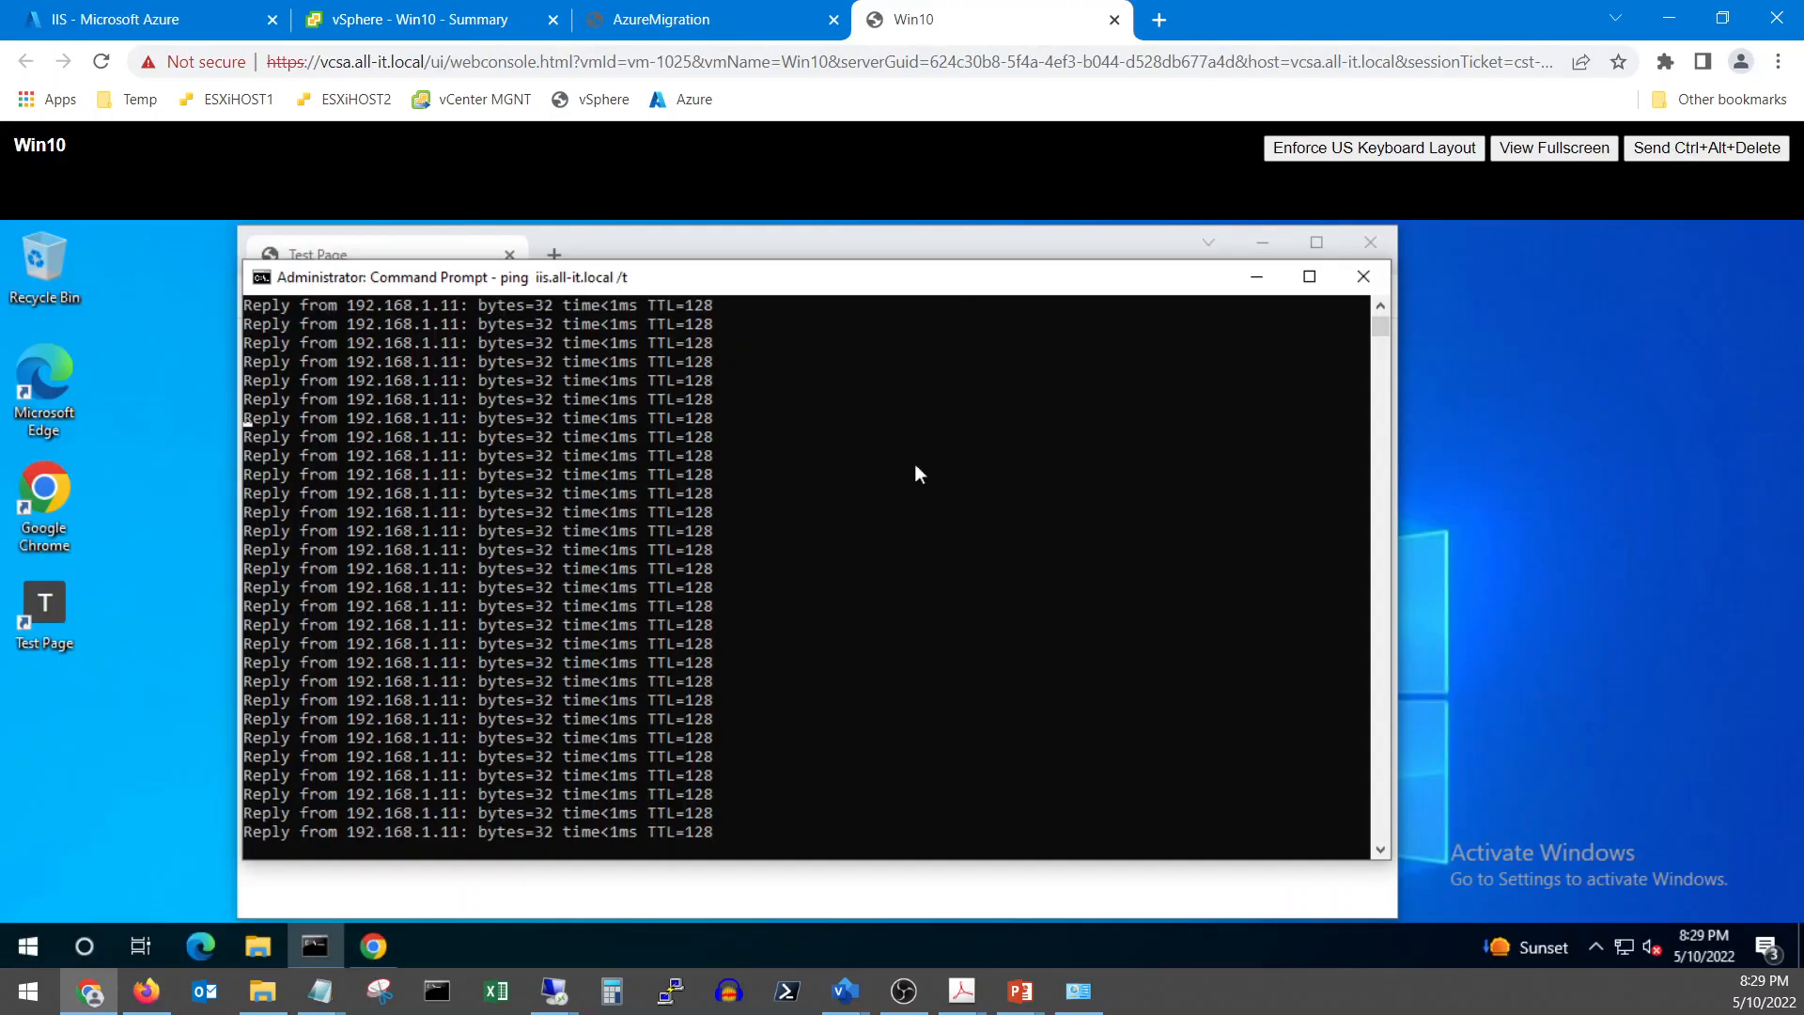
{"action": "left_click_drag", "start_coordinate": [687, 285], "coordinate": [876, 246]}
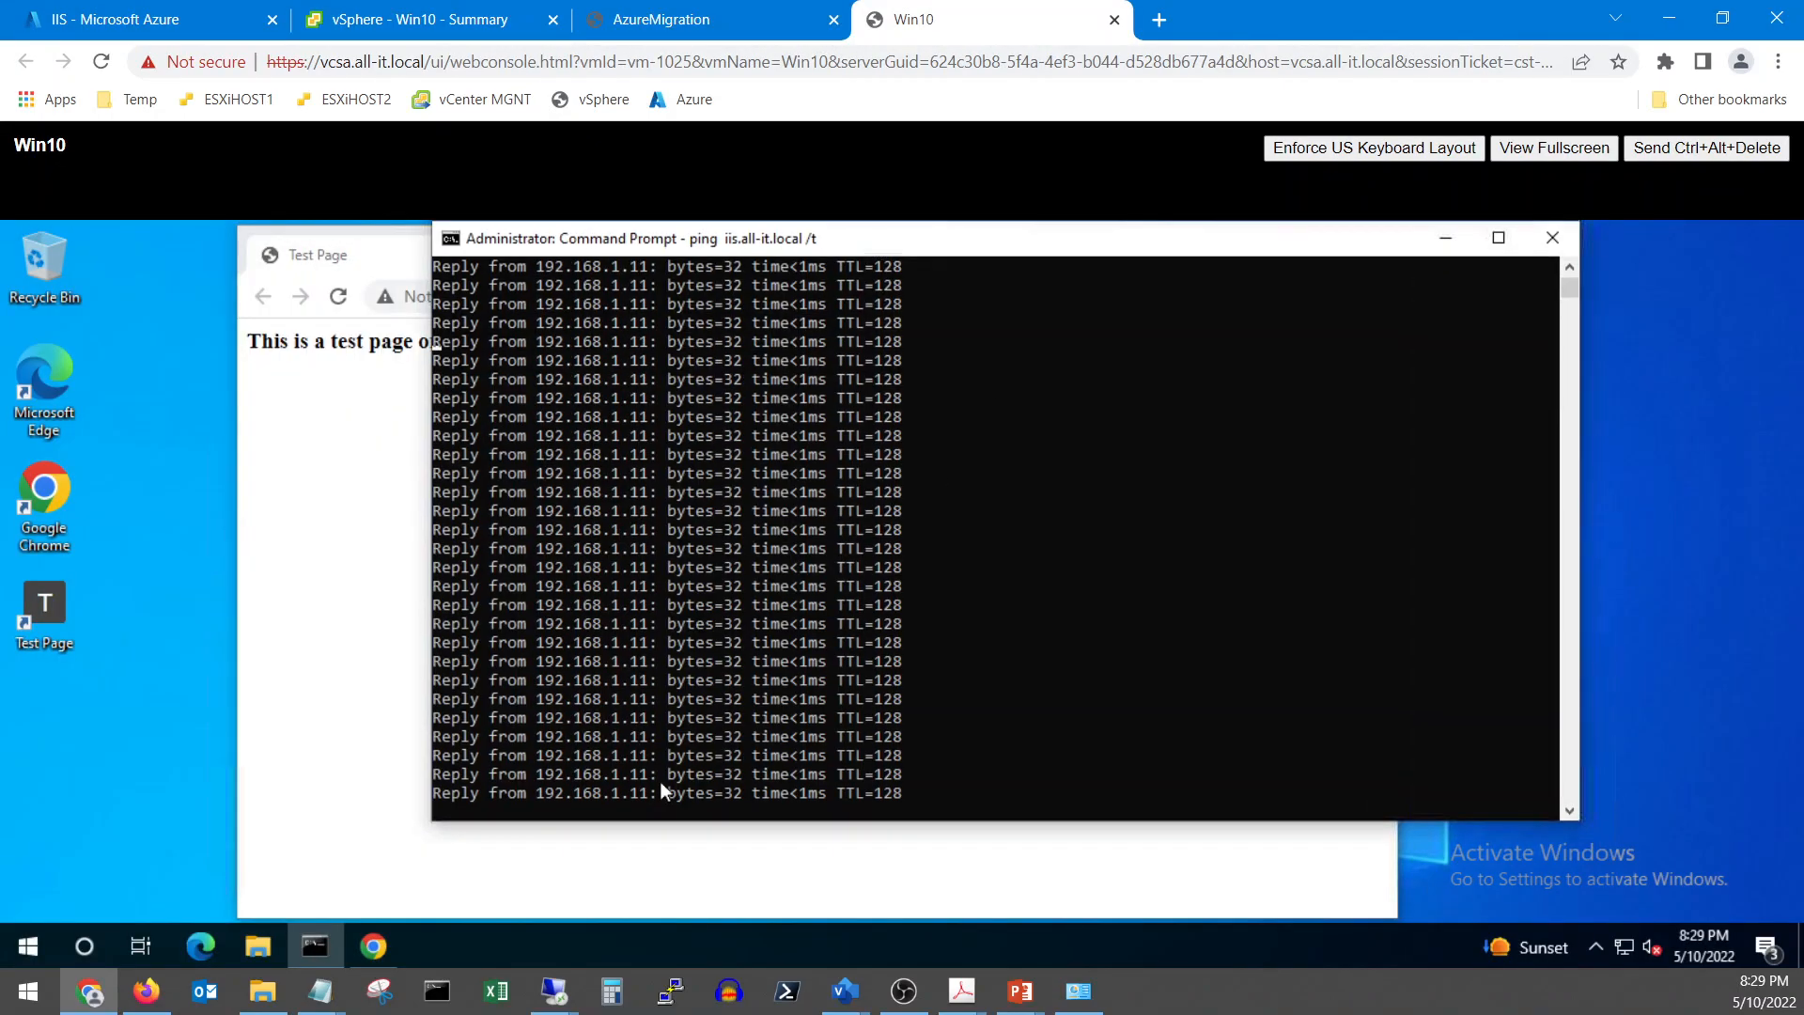
{"action": "left_click_drag", "start_coordinate": [663, 822], "coordinate": [665, 880]}
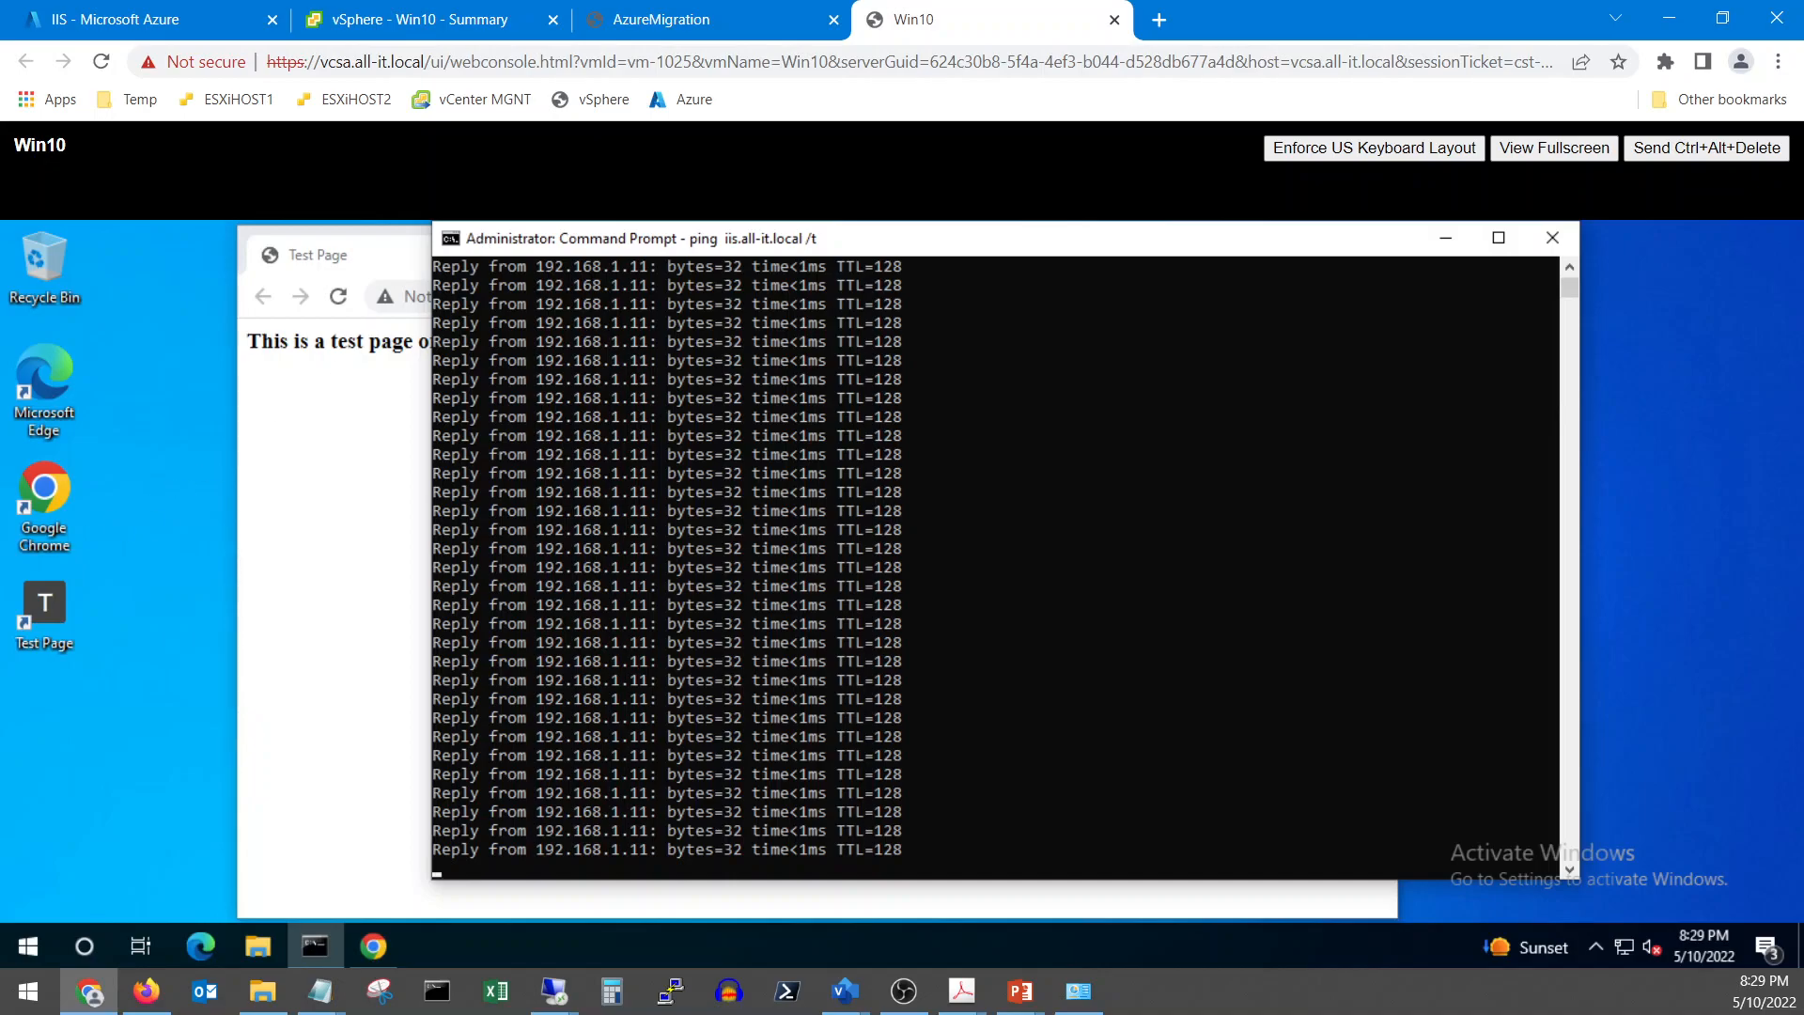
{"action": "left_click", "coordinate": [169, 21]}
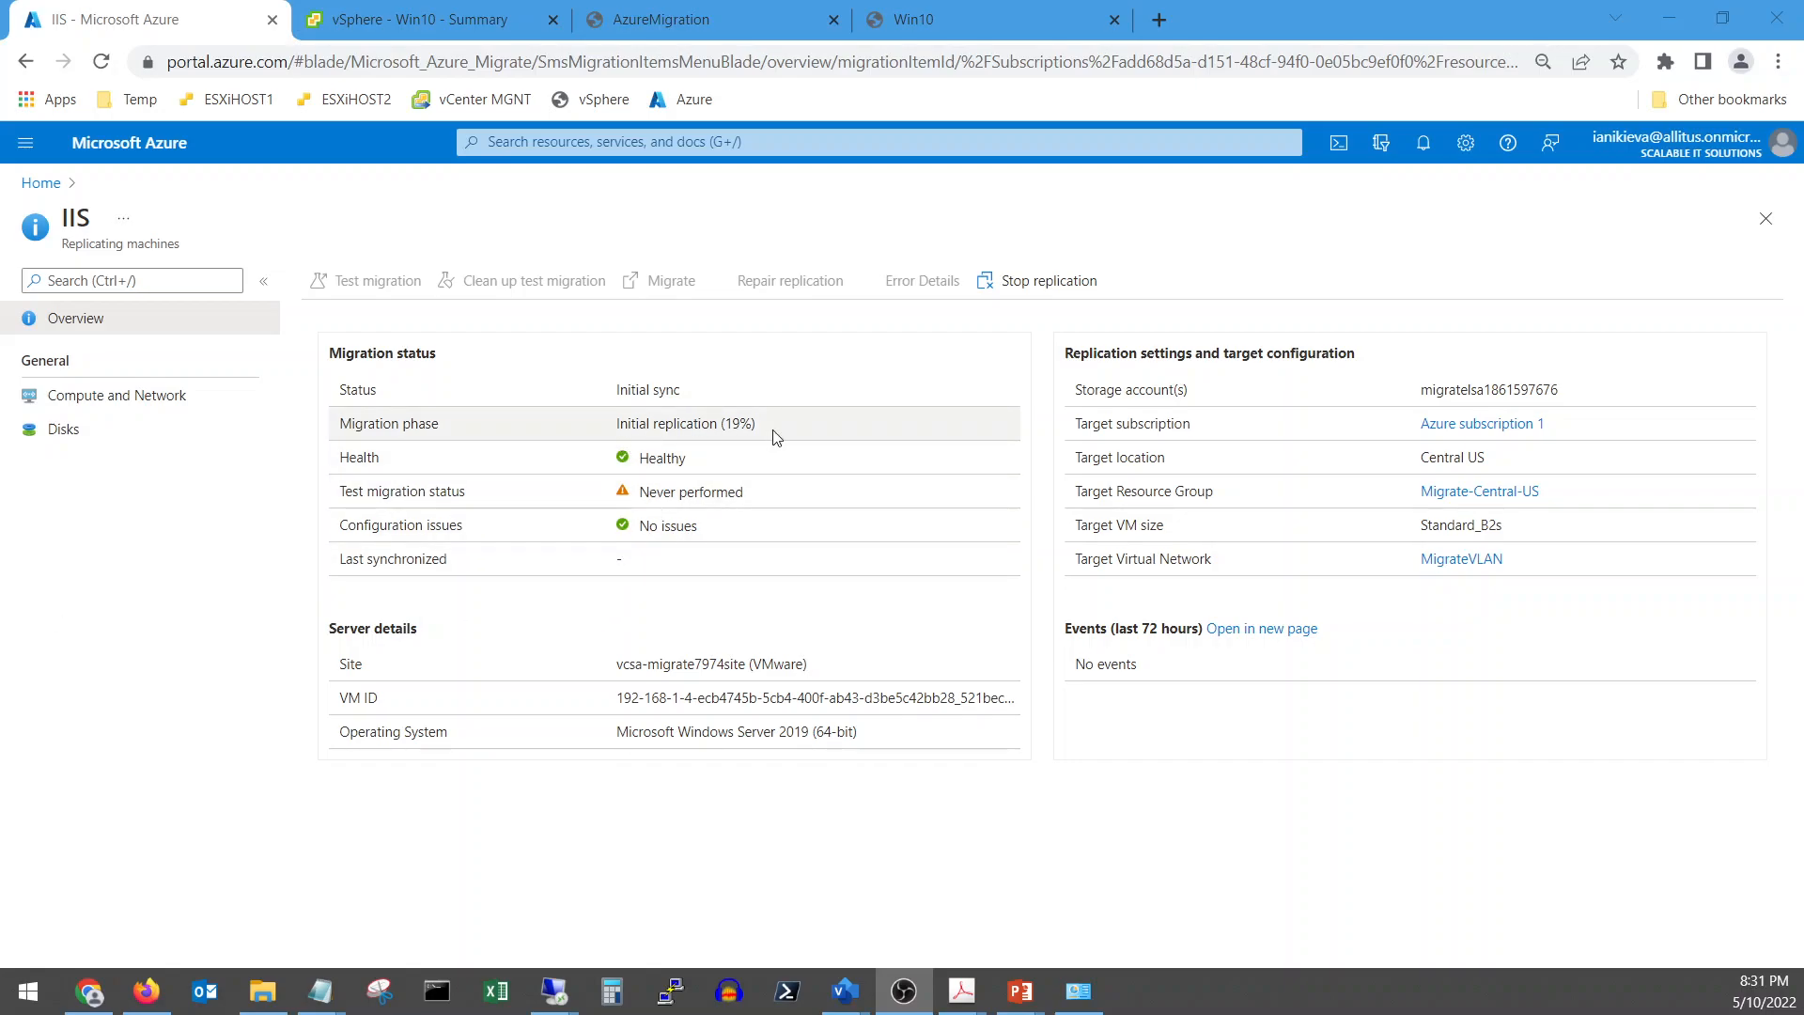
{"action": "left_click", "coordinate": [102, 62]}
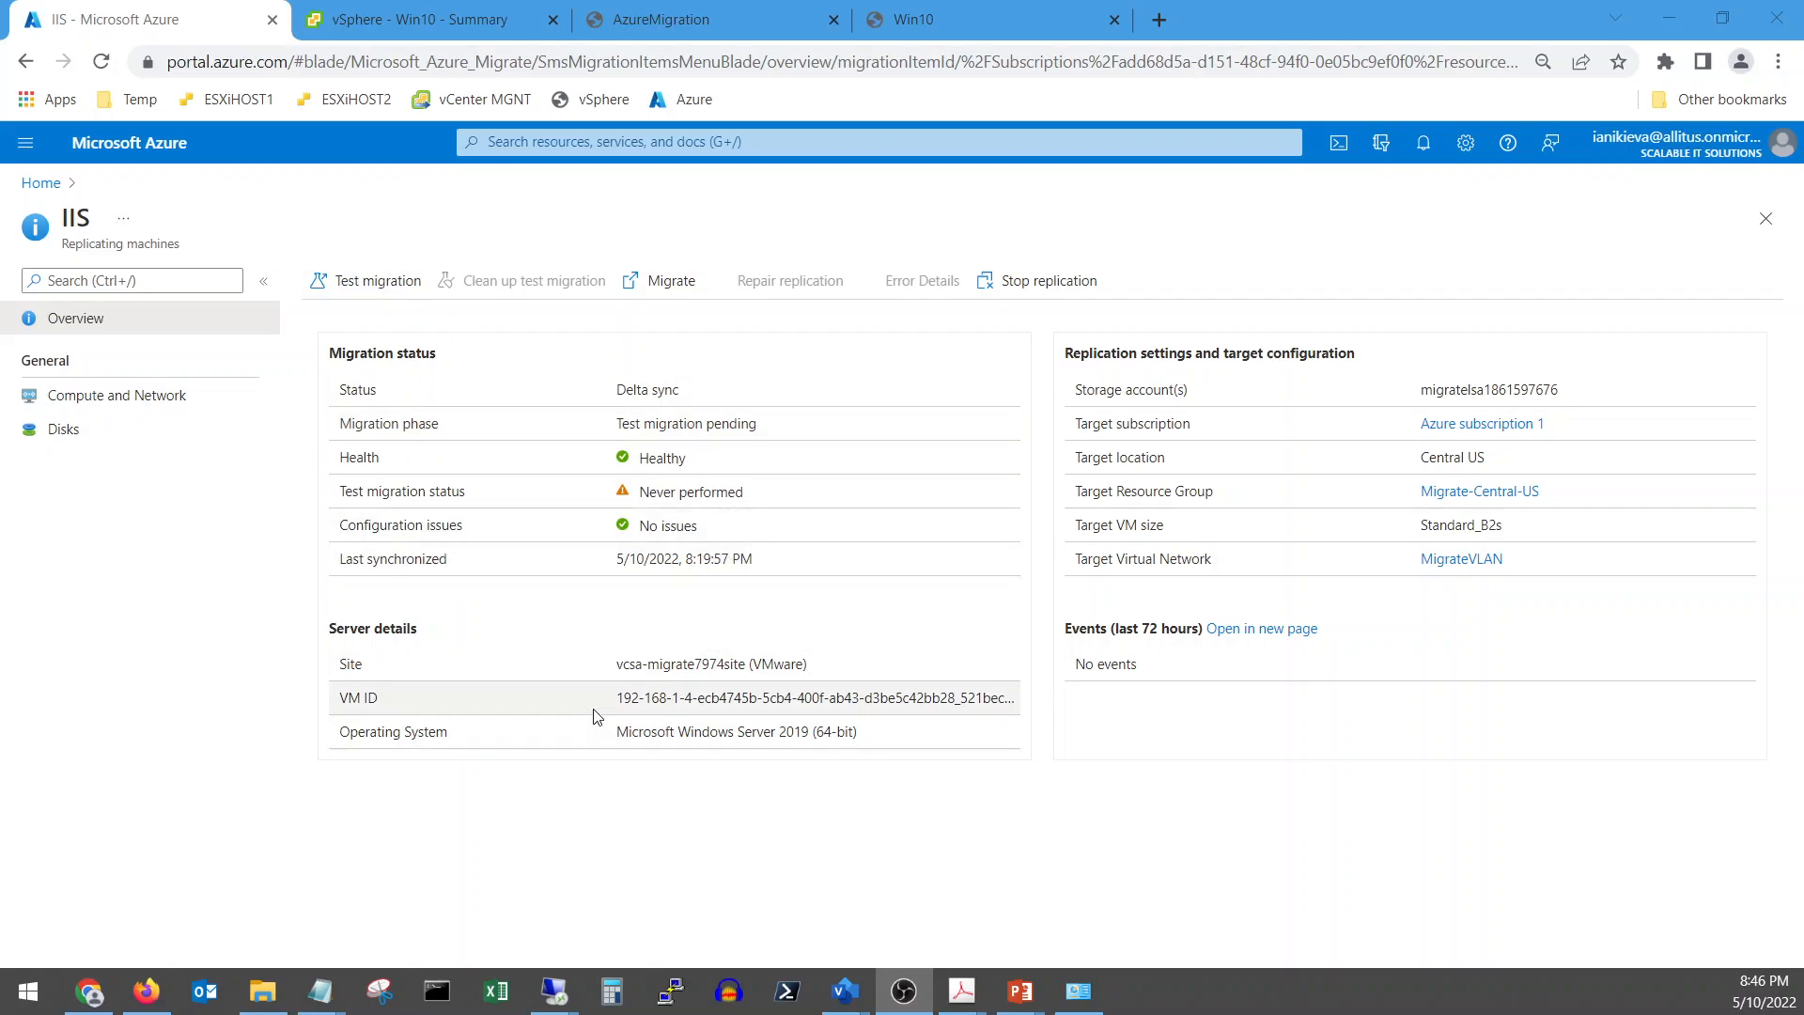
Open the IIS Test migration form using MigrateVLAN and subnet FrontWeb0
{"action": "left_click_drag", "start_coordinate": [620, 698], "coordinate": [1017, 701]}
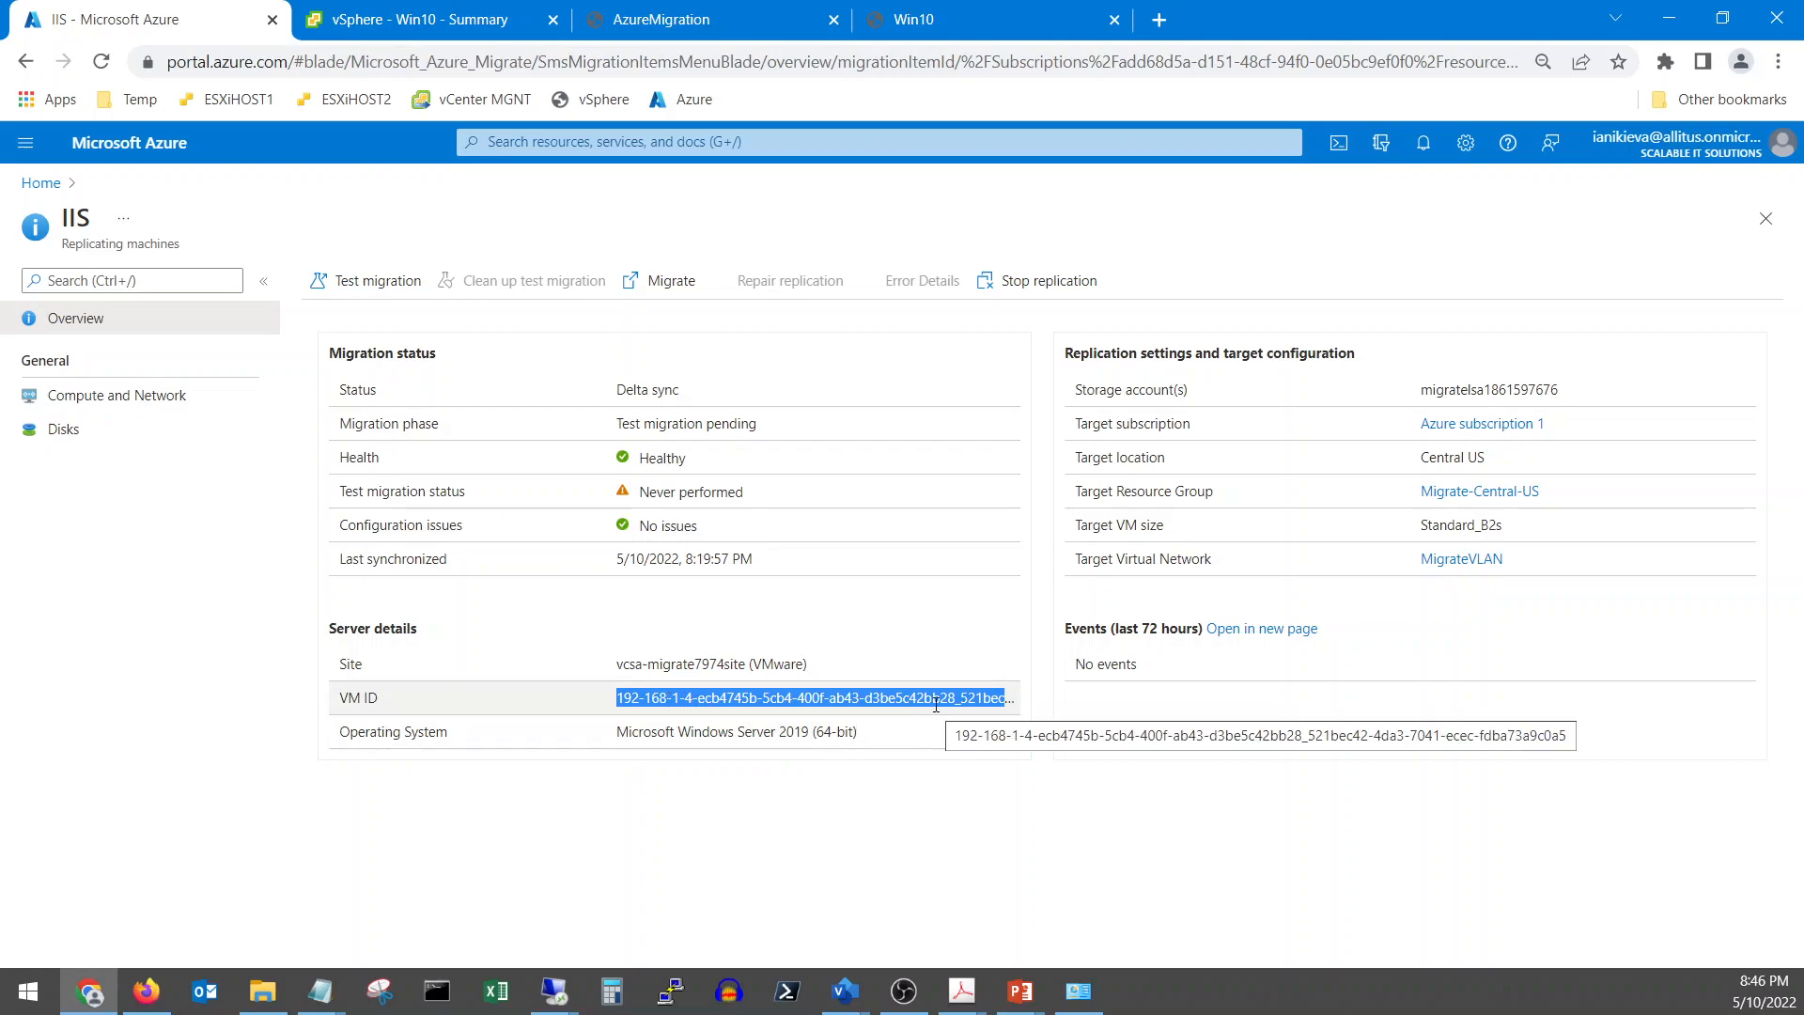
{"action": "left_click", "coordinate": [937, 750]}
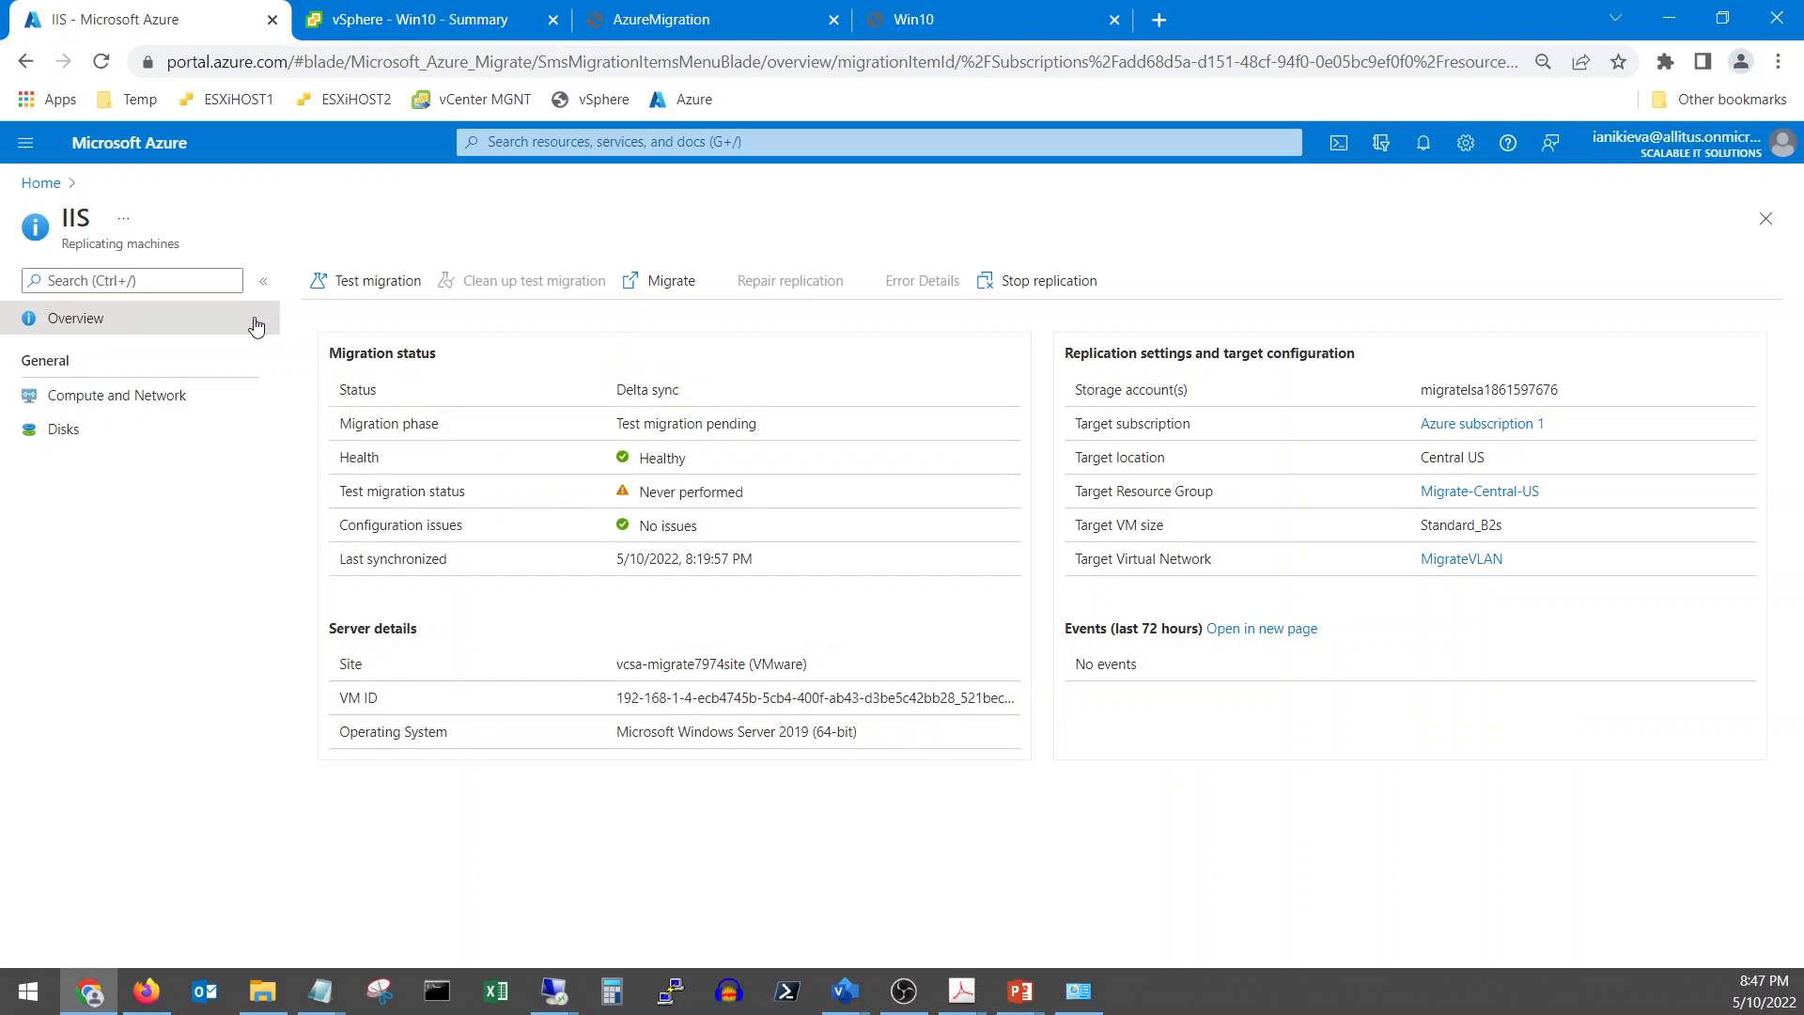
{"action": "left_click", "coordinate": [346, 282]}
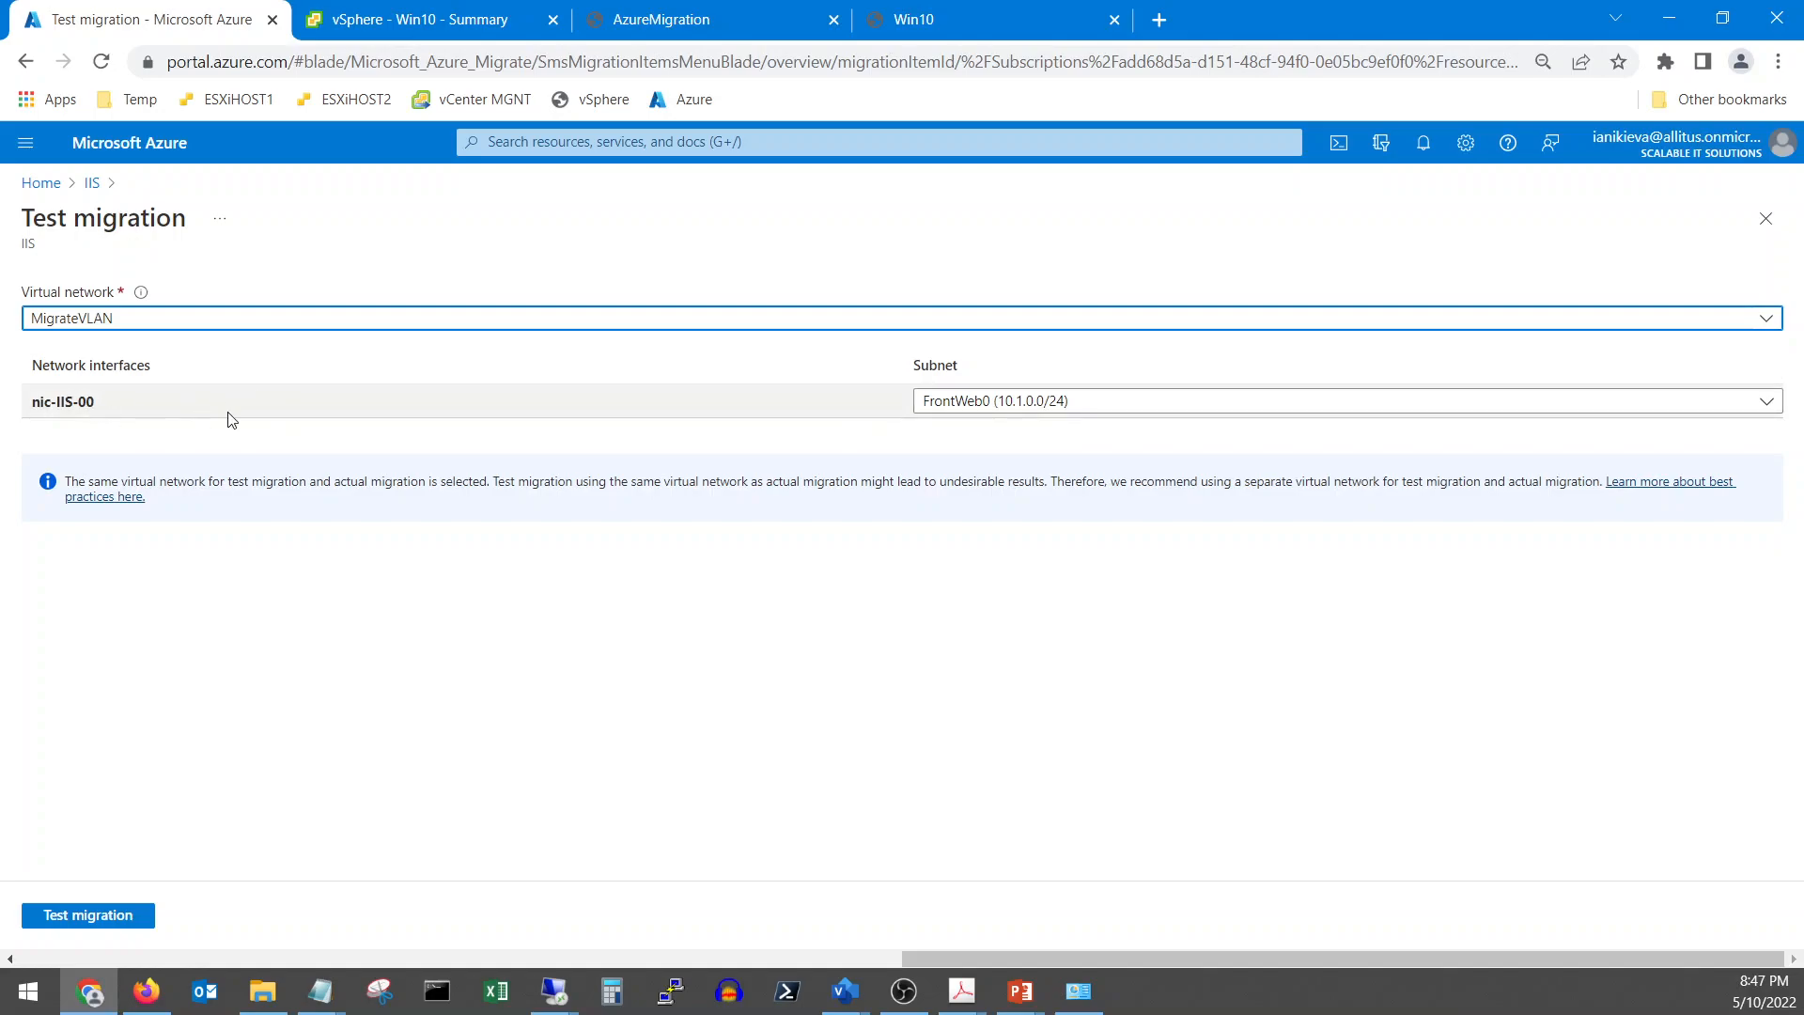
Start the IIS test migration and open its job from the notification
{"action": "left_click", "coordinate": [92, 915]}
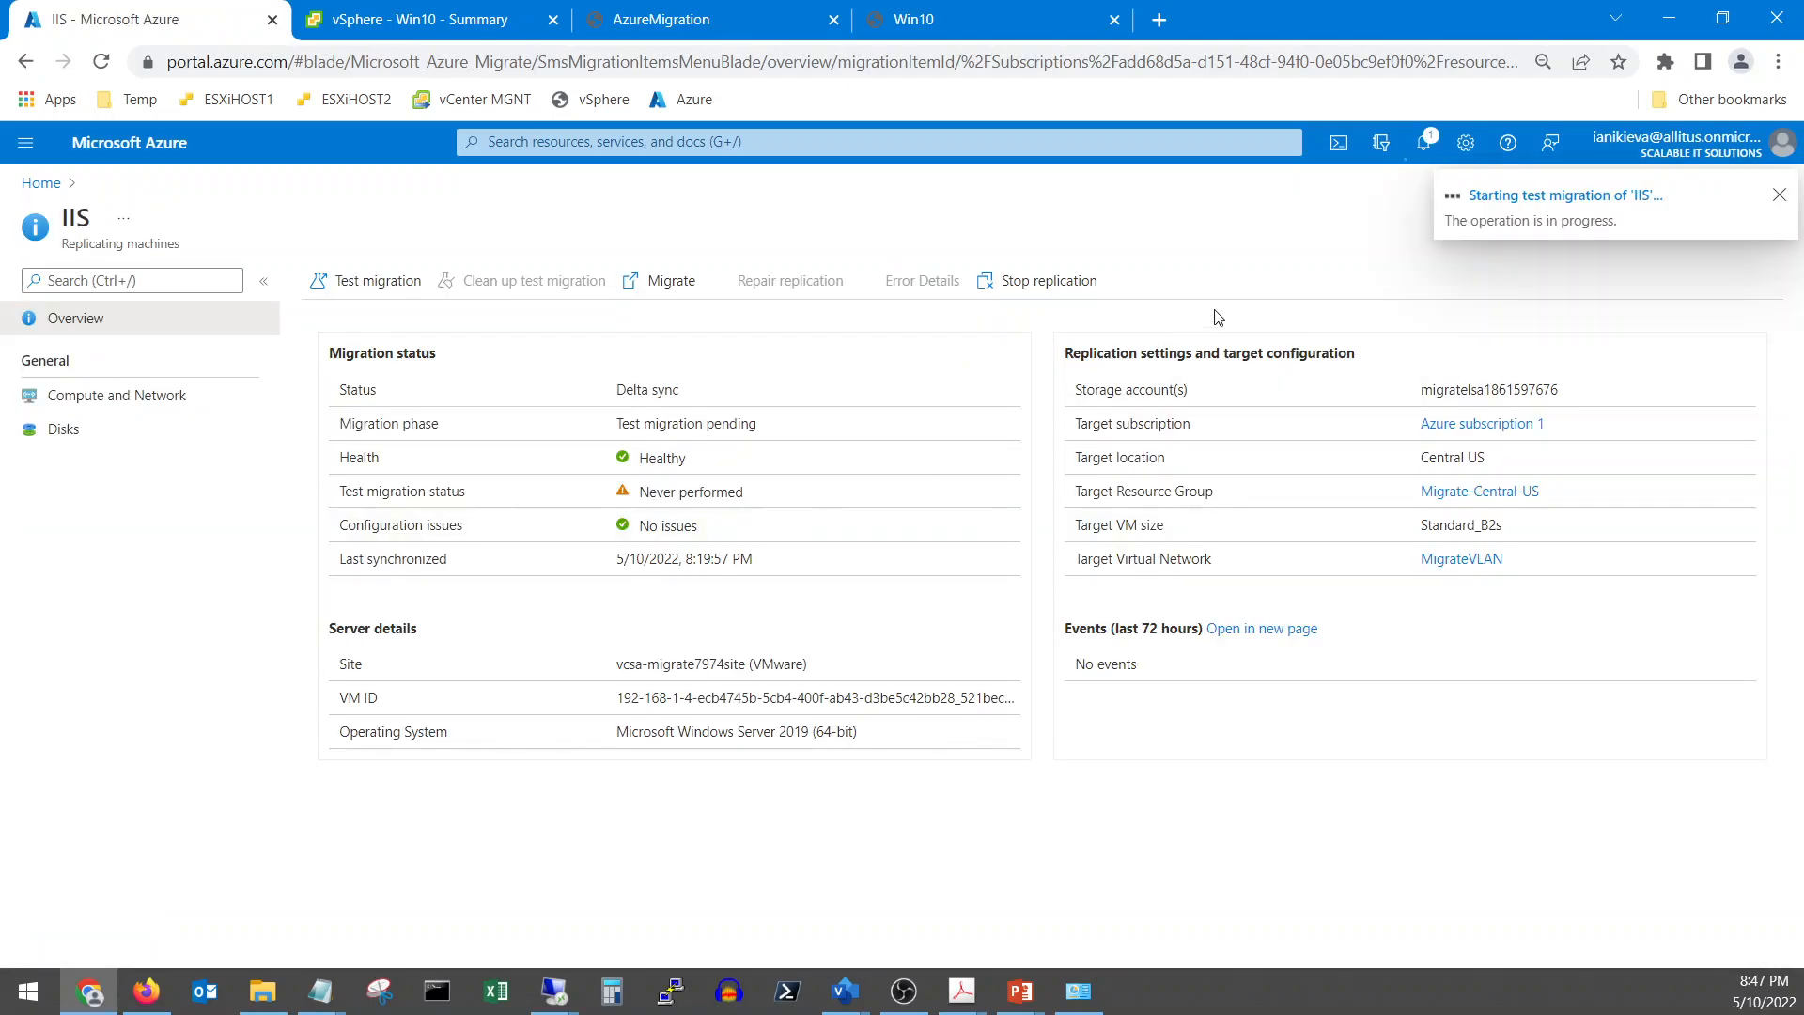
{"action": "left_click", "coordinate": [1537, 205]}
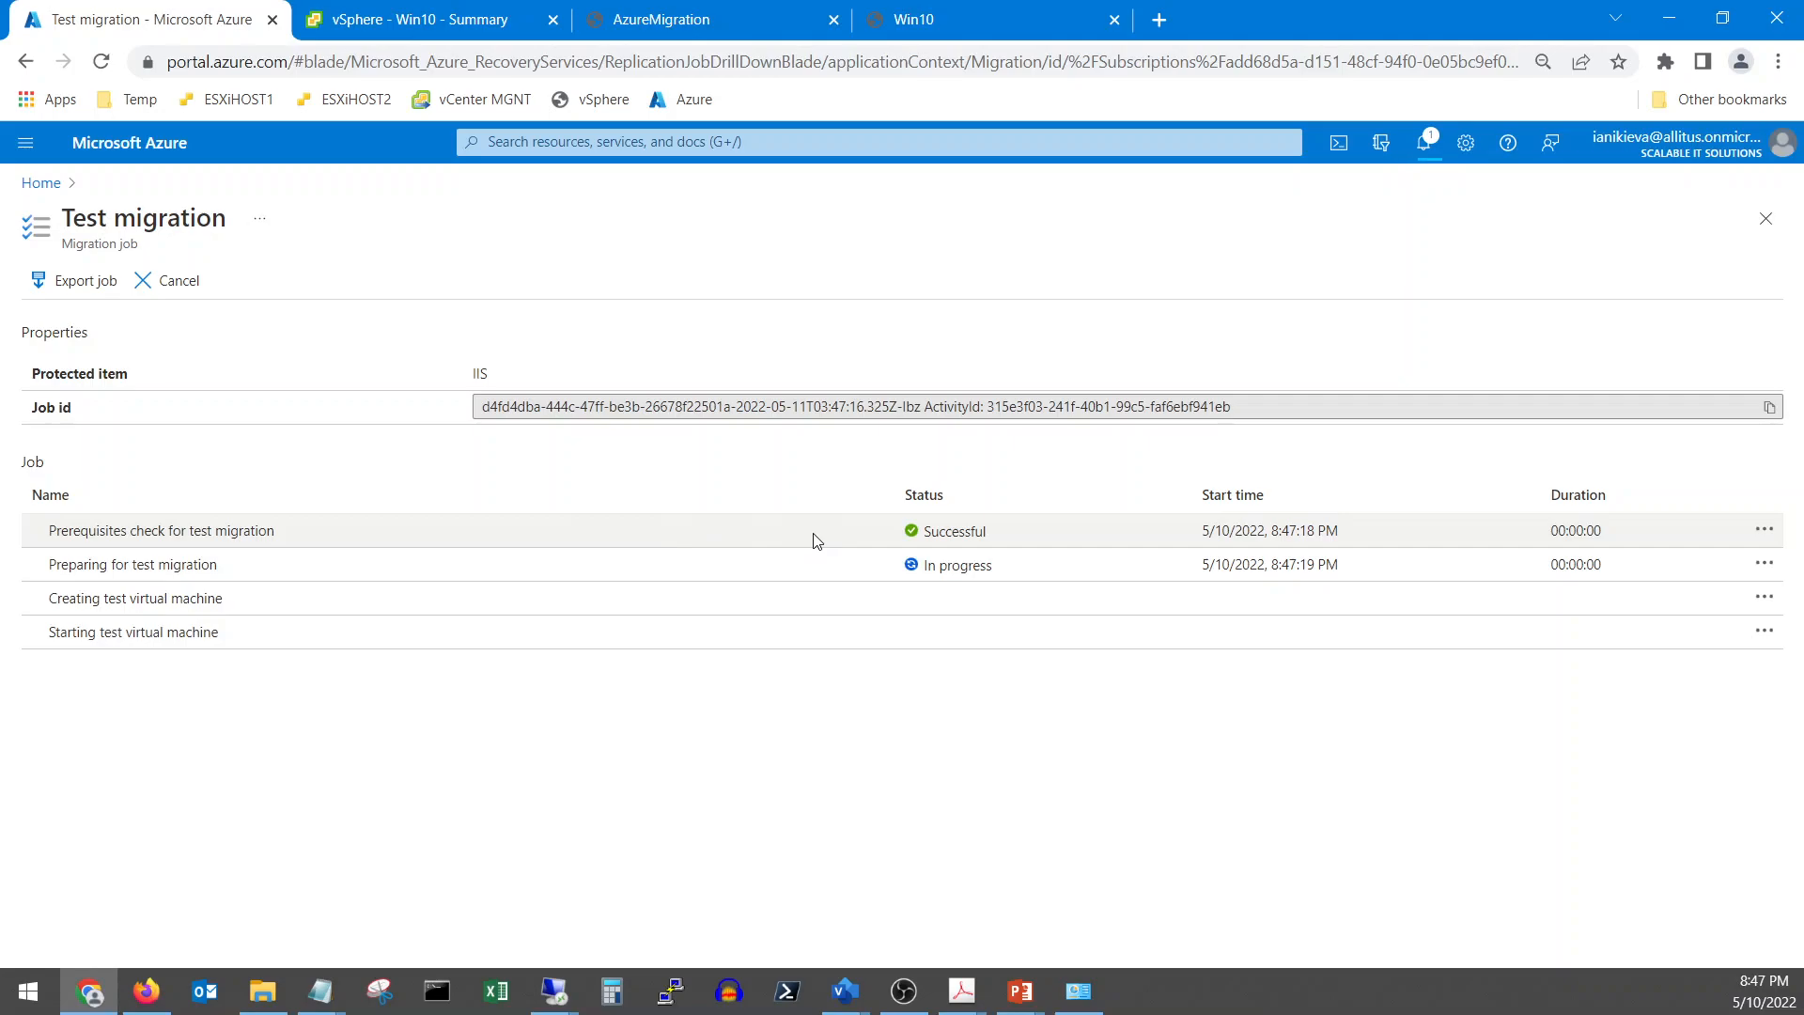
Go Home > Azure Migrate > Replicating servers > IIS and open its test migration job notification
{"action": "left_click", "coordinate": [41, 185]}
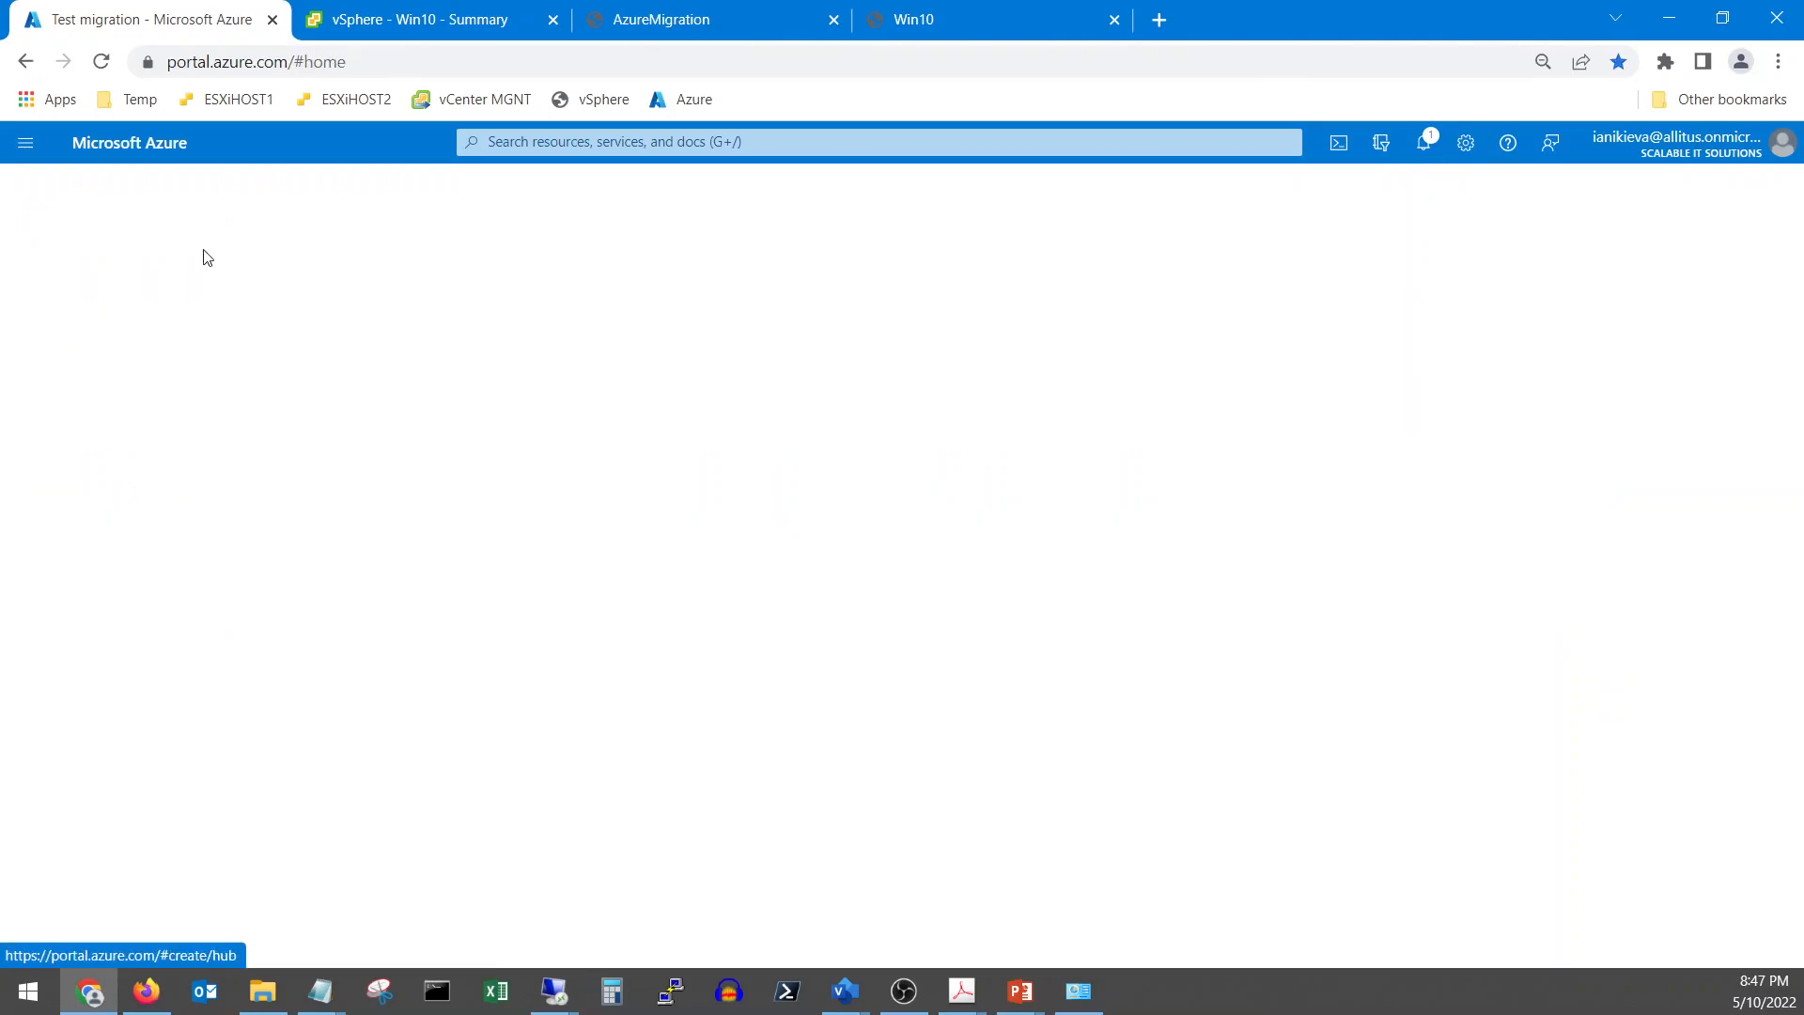
{"action": "scroll", "coordinate": [576, 786], "scroll_direction": "down", "scroll_amount": 3}
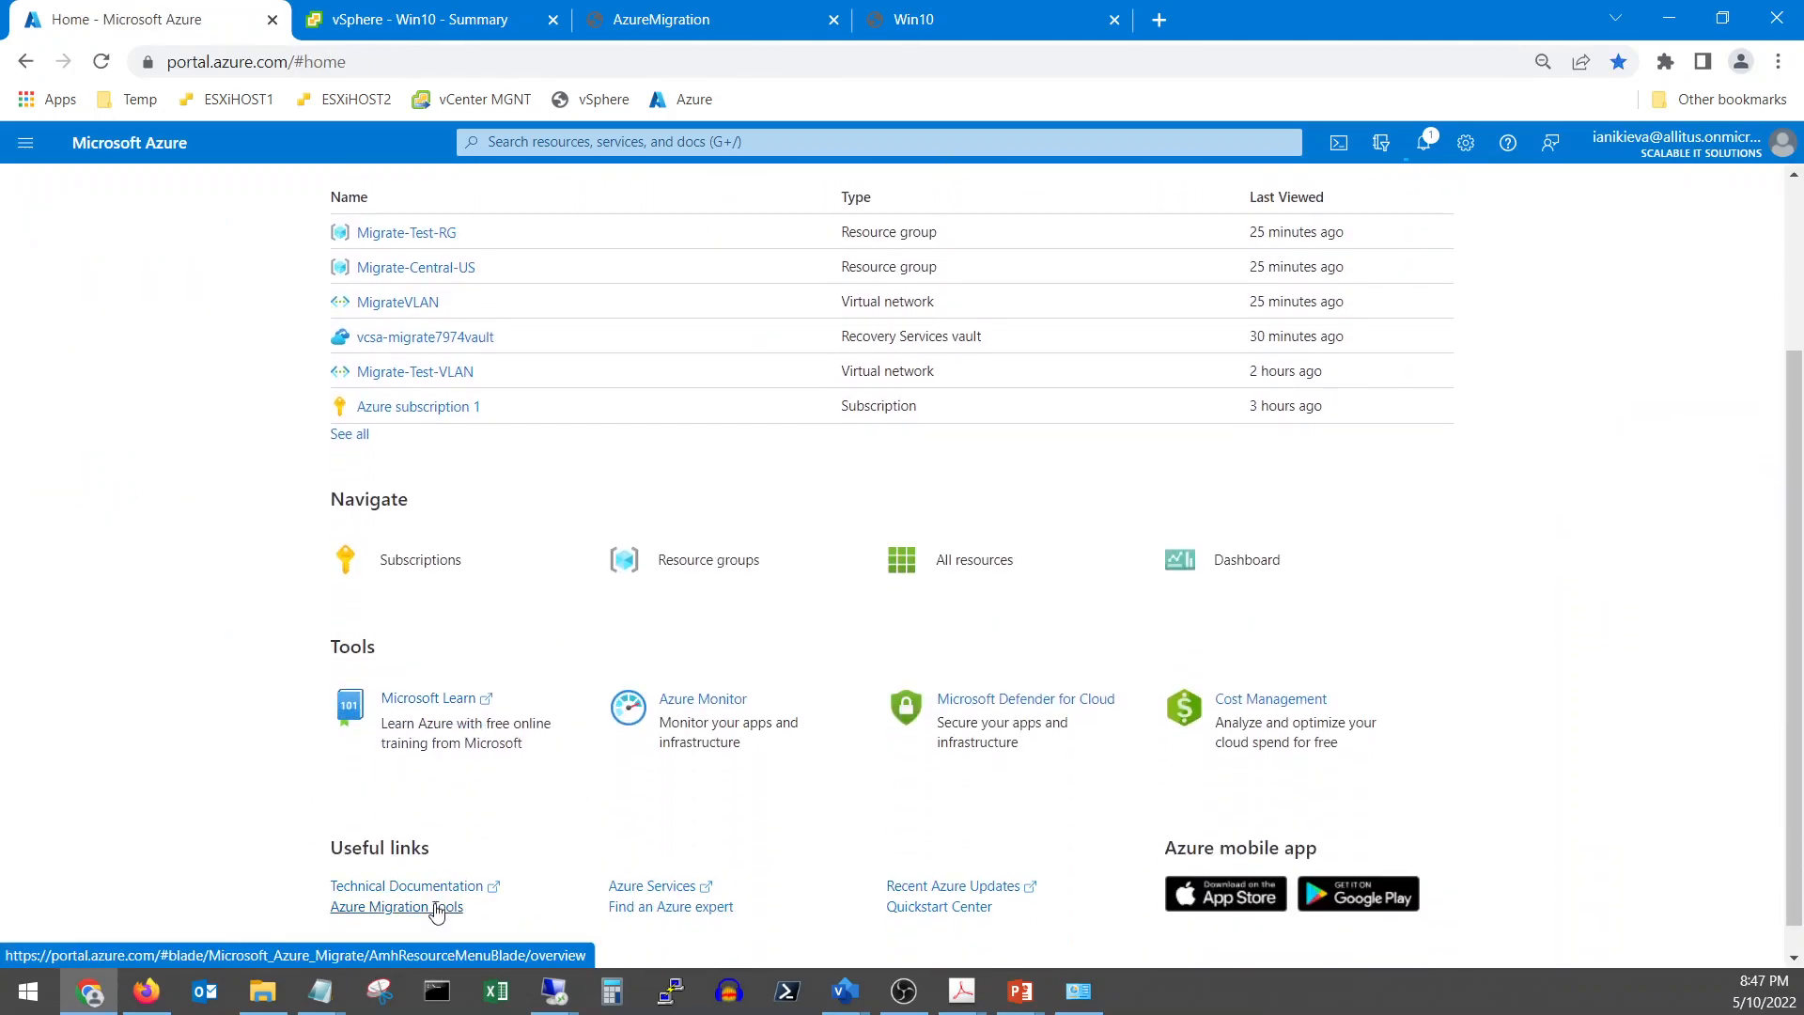
{"action": "left_click", "coordinate": [435, 907]}
{"action": "left_click", "coordinate": [627, 916]}
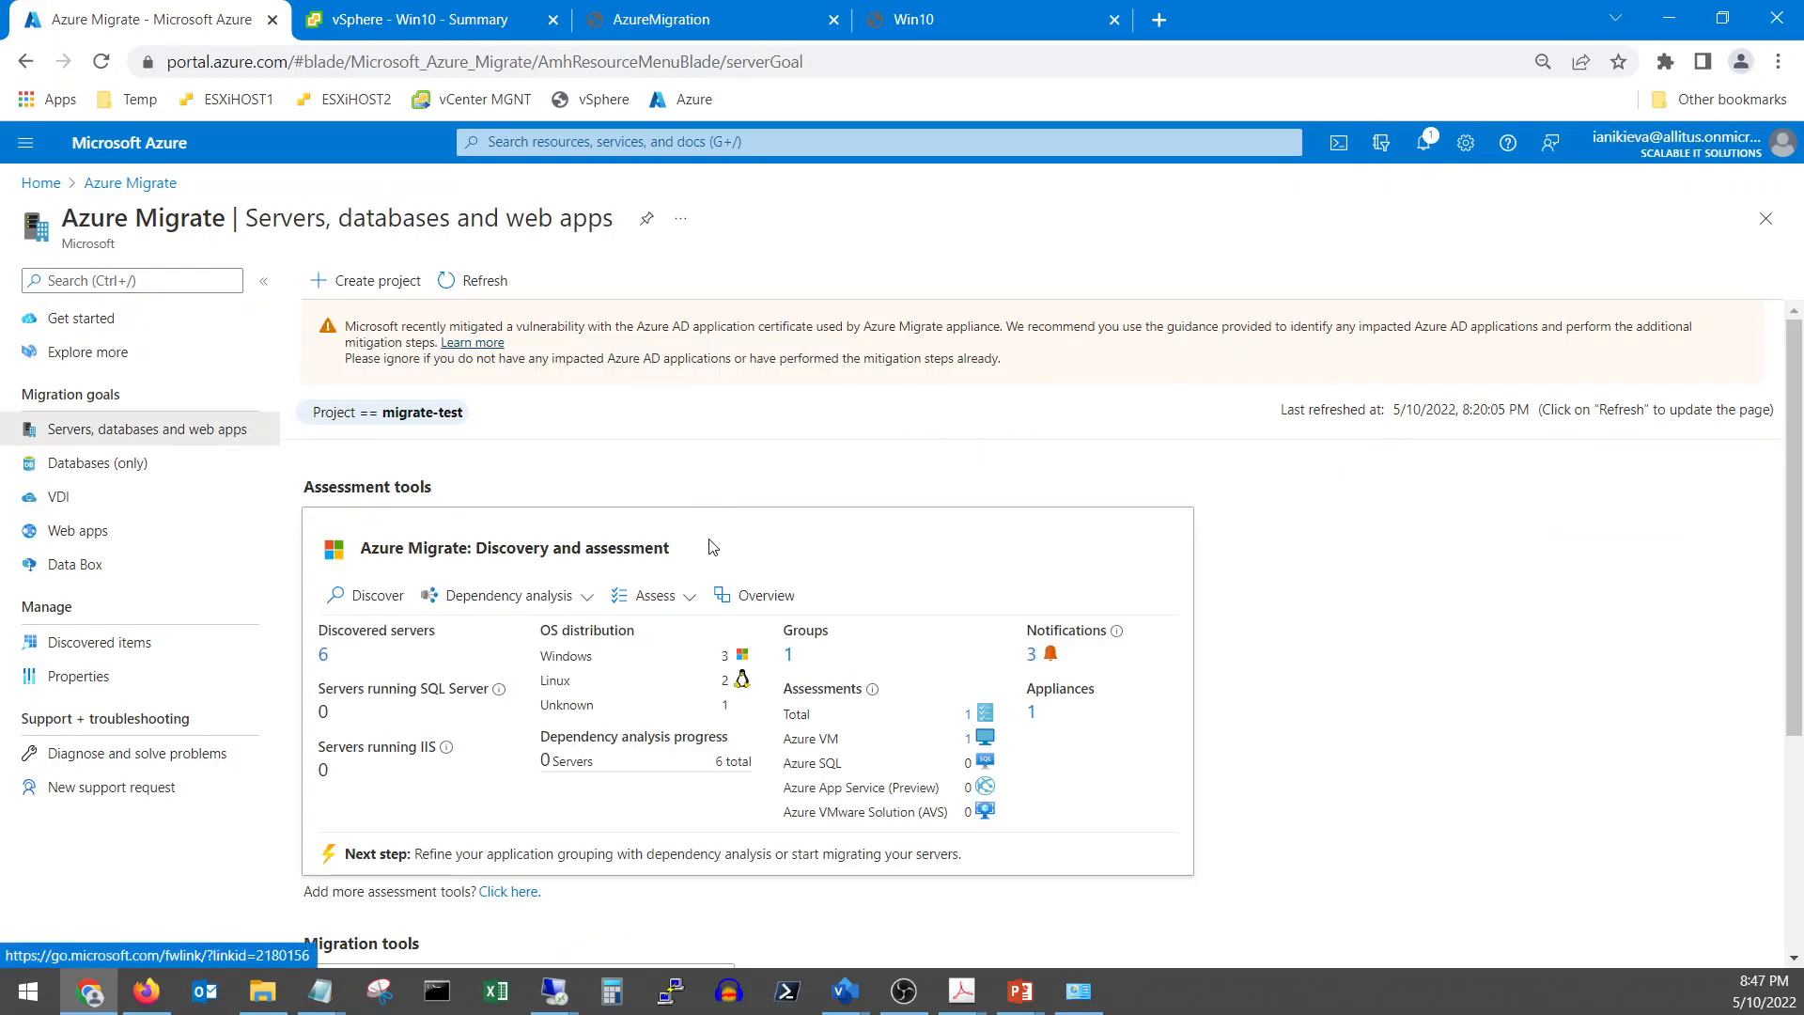
{"action": "scroll", "coordinate": [711, 546], "scroll_direction": "down", "scroll_amount": 3}
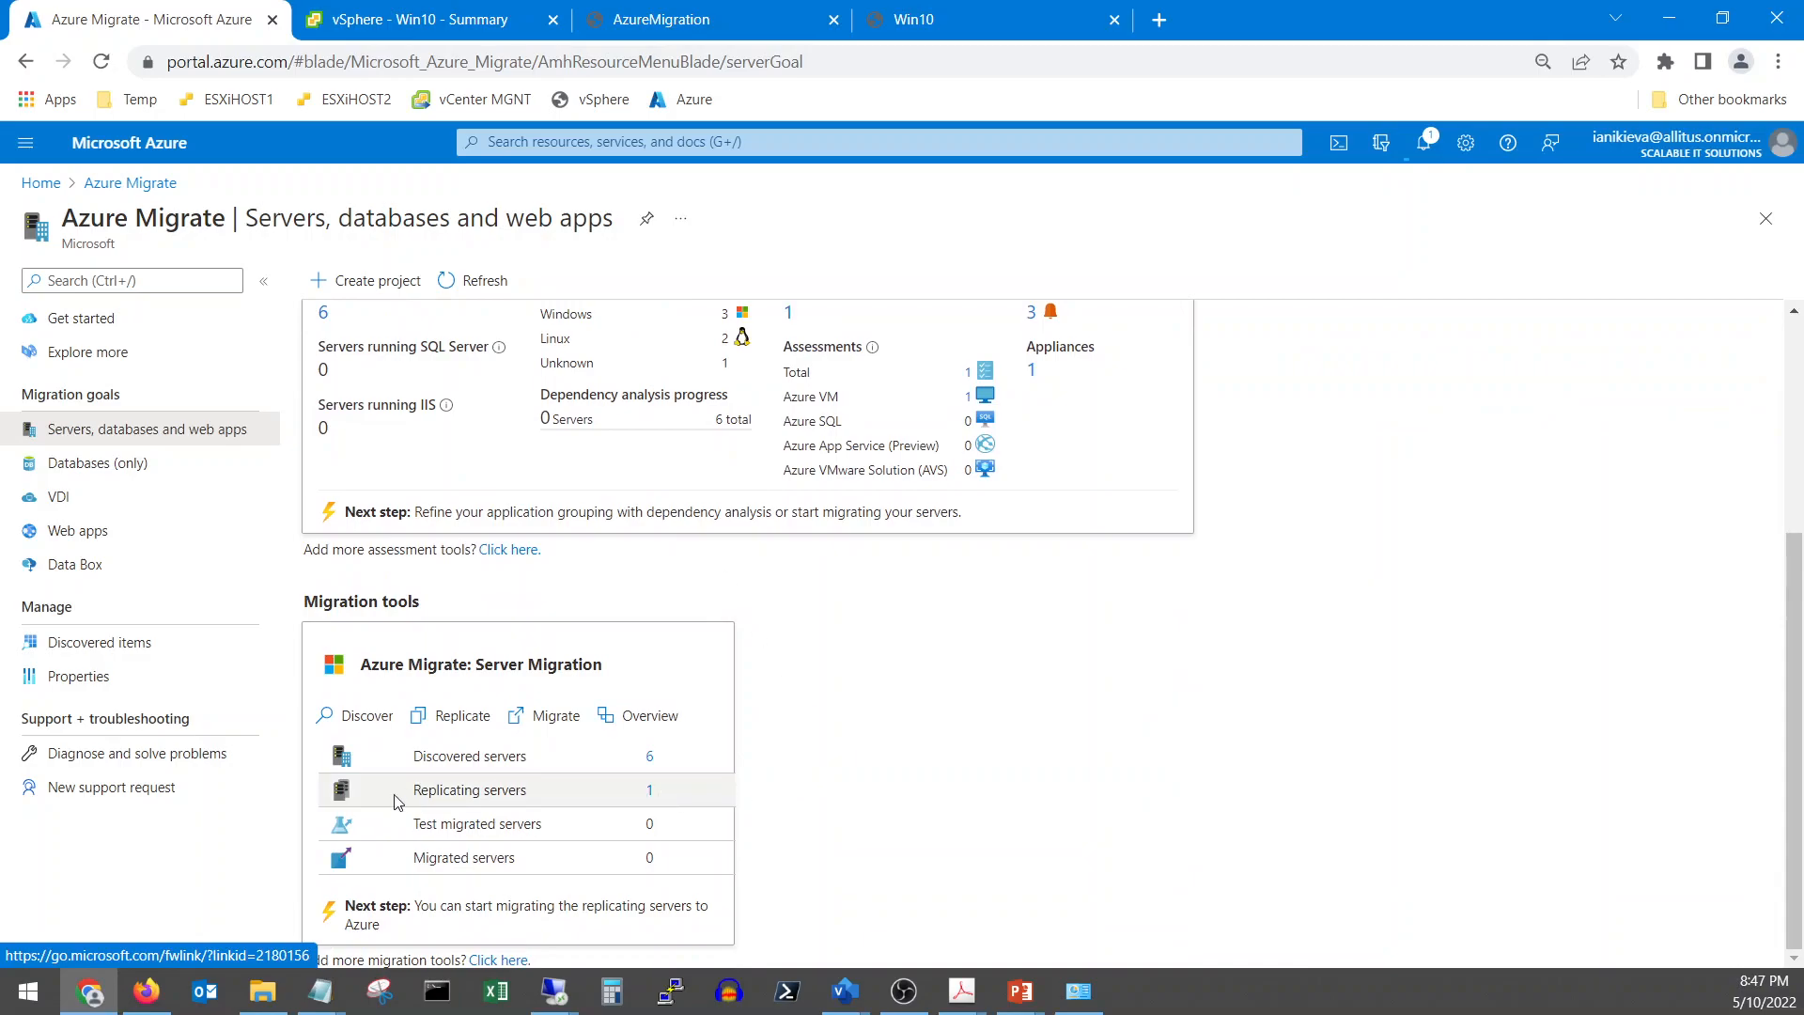
{"action": "left_click", "coordinate": [651, 792]}
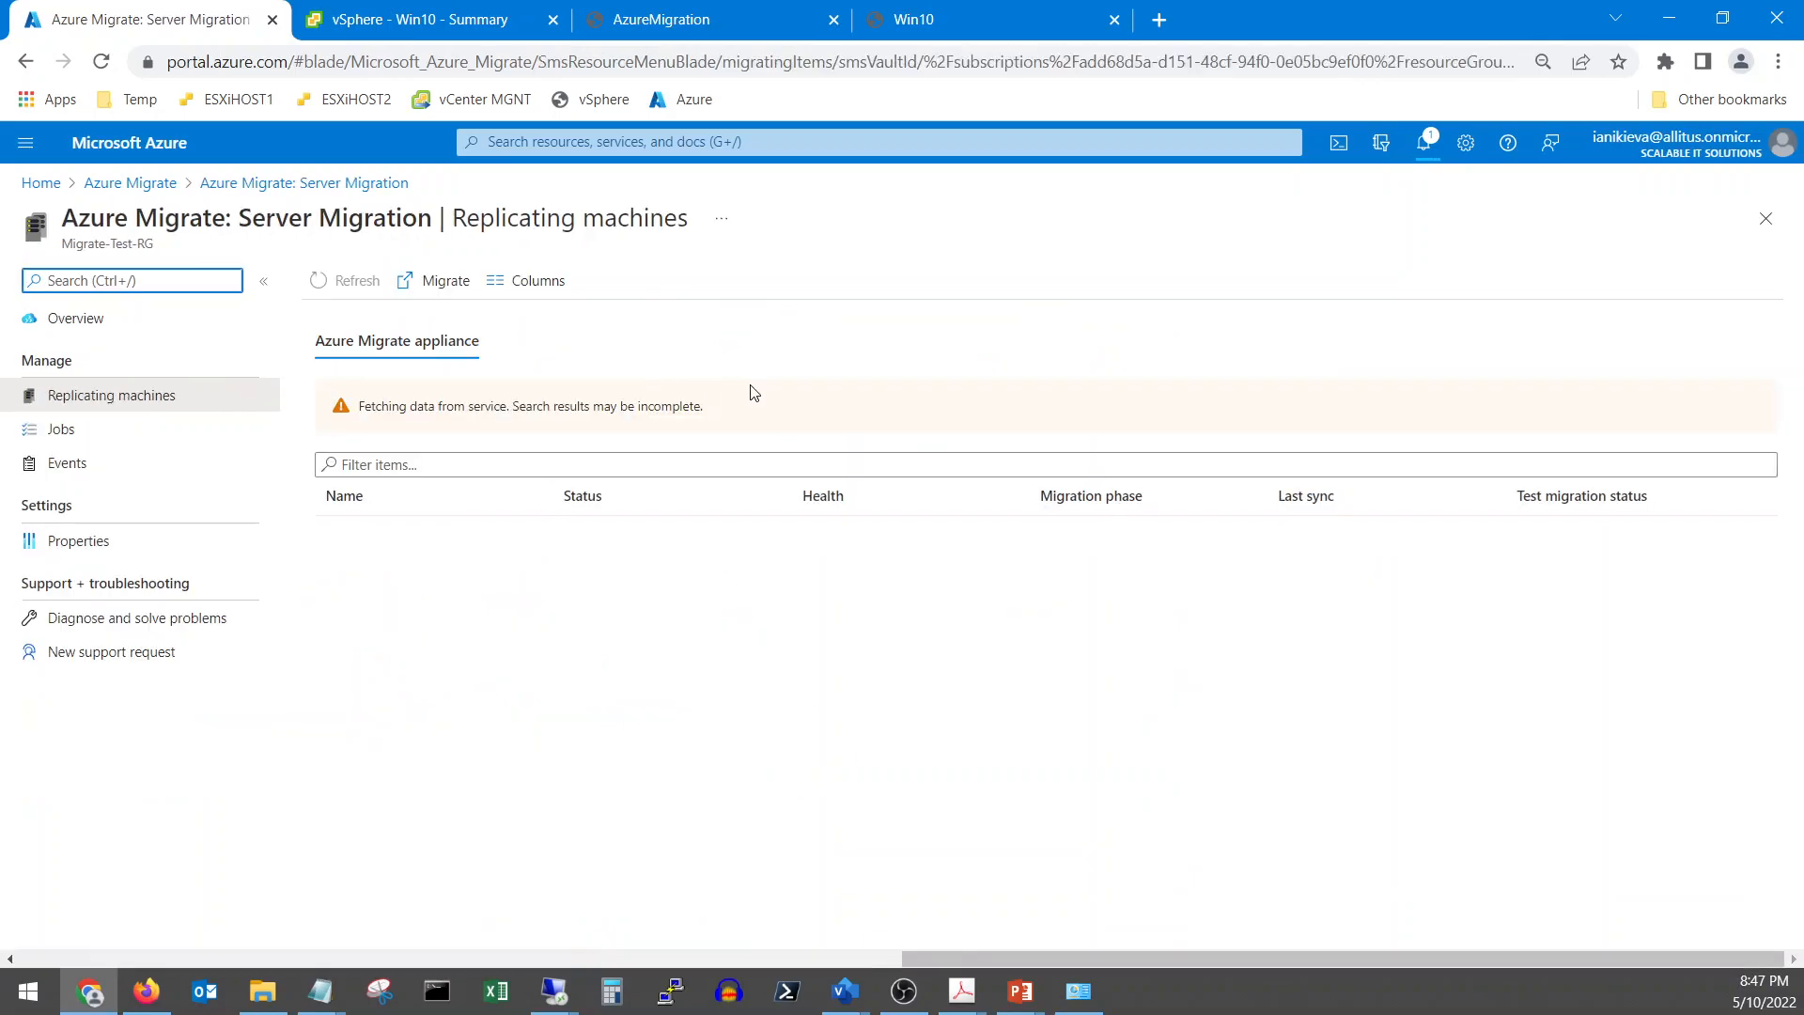
{"action": "left_click", "coordinate": [455, 488]}
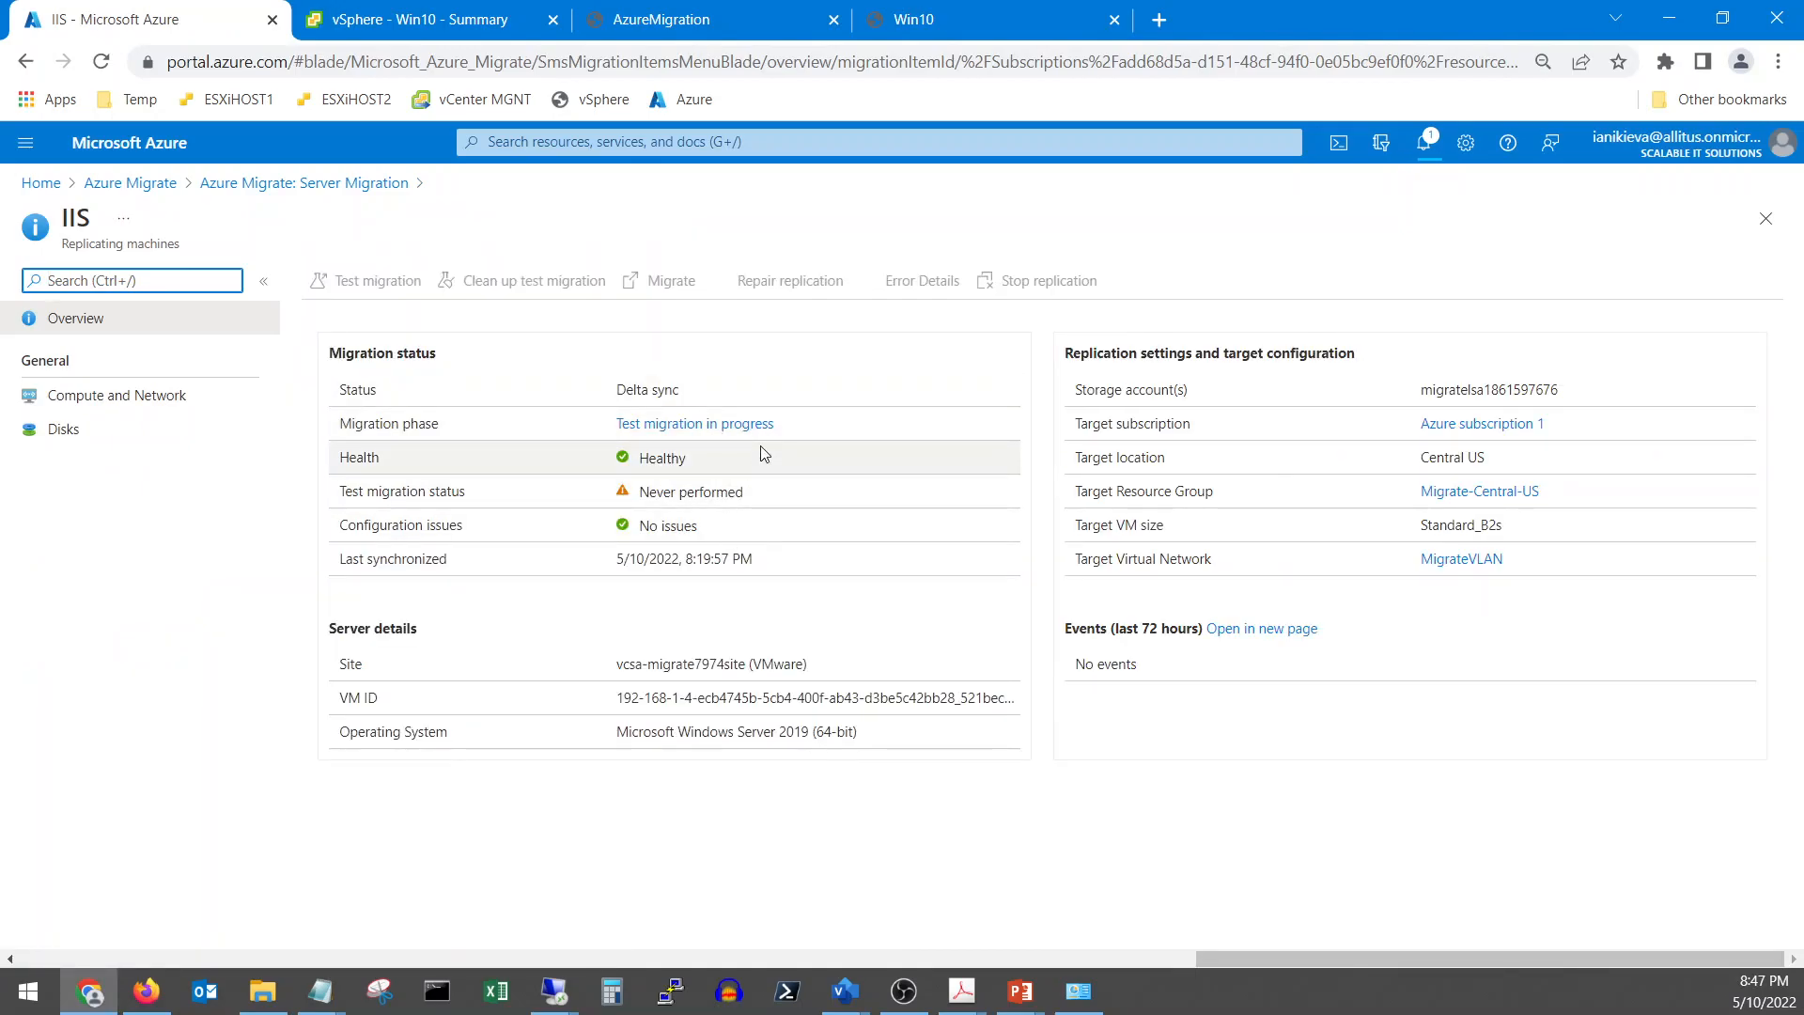
{"action": "left_click", "coordinate": [1426, 155]}
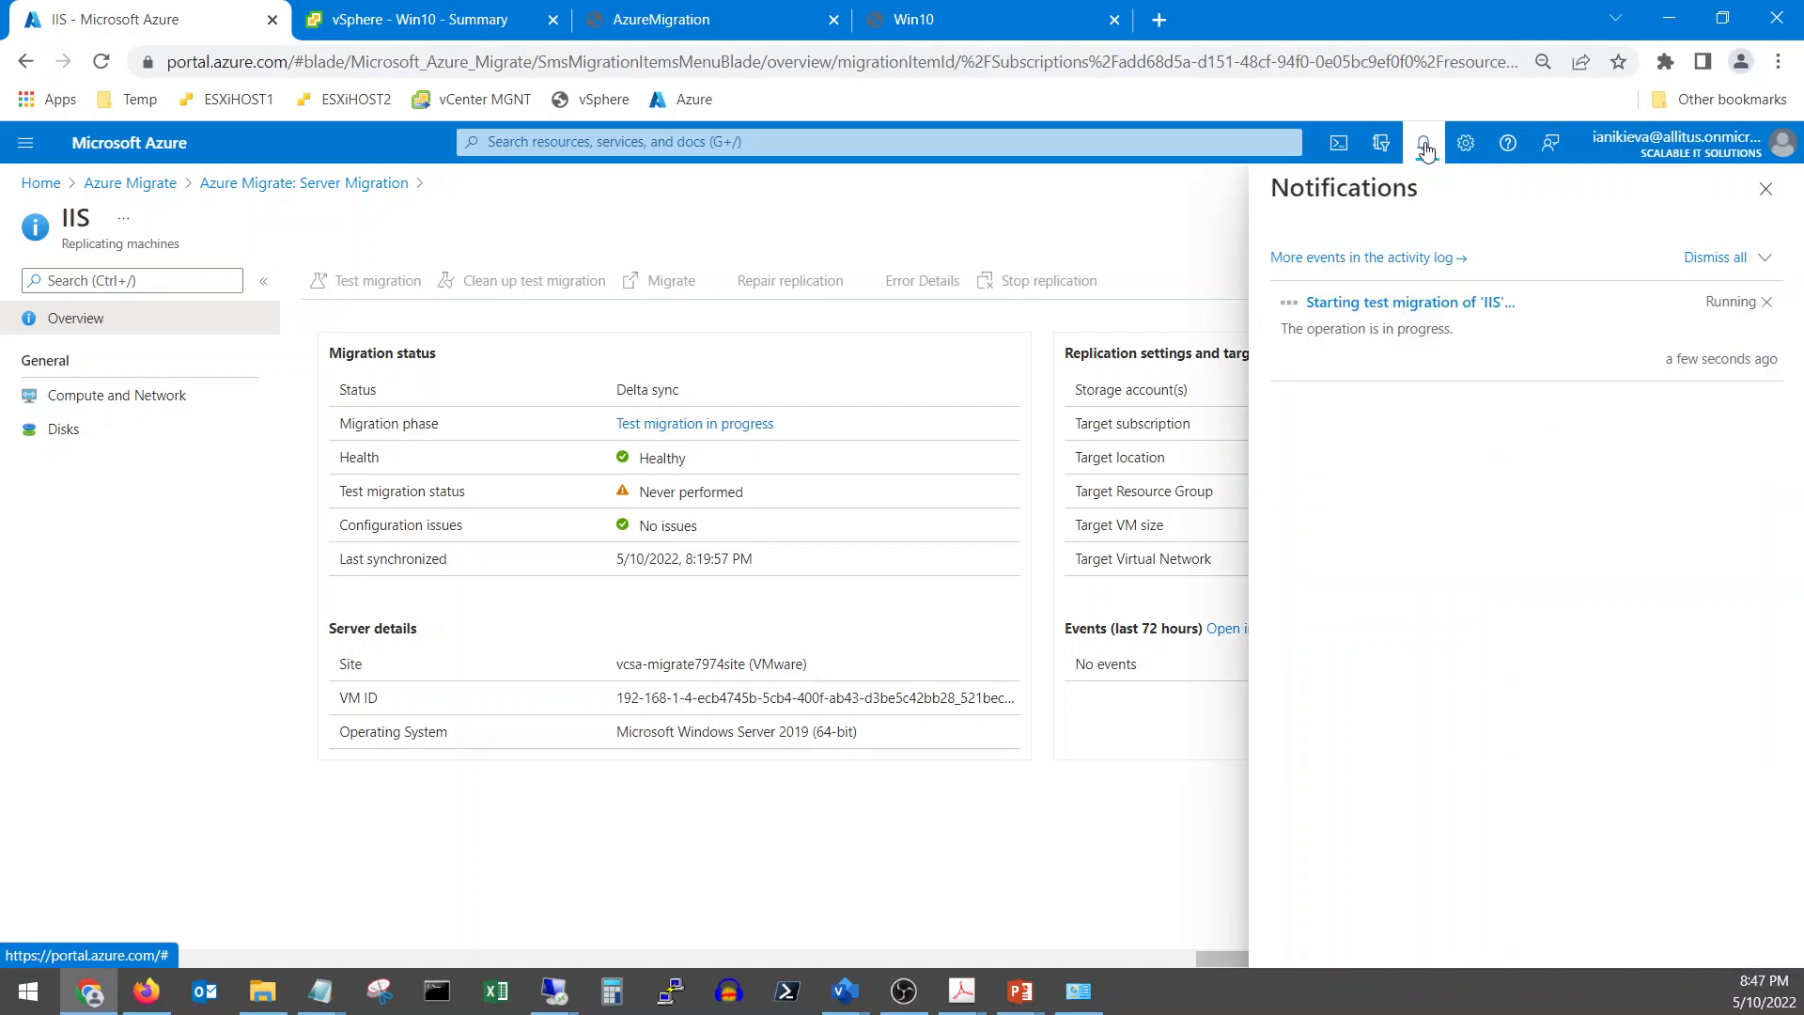
{"action": "left_click", "coordinate": [1390, 296]}
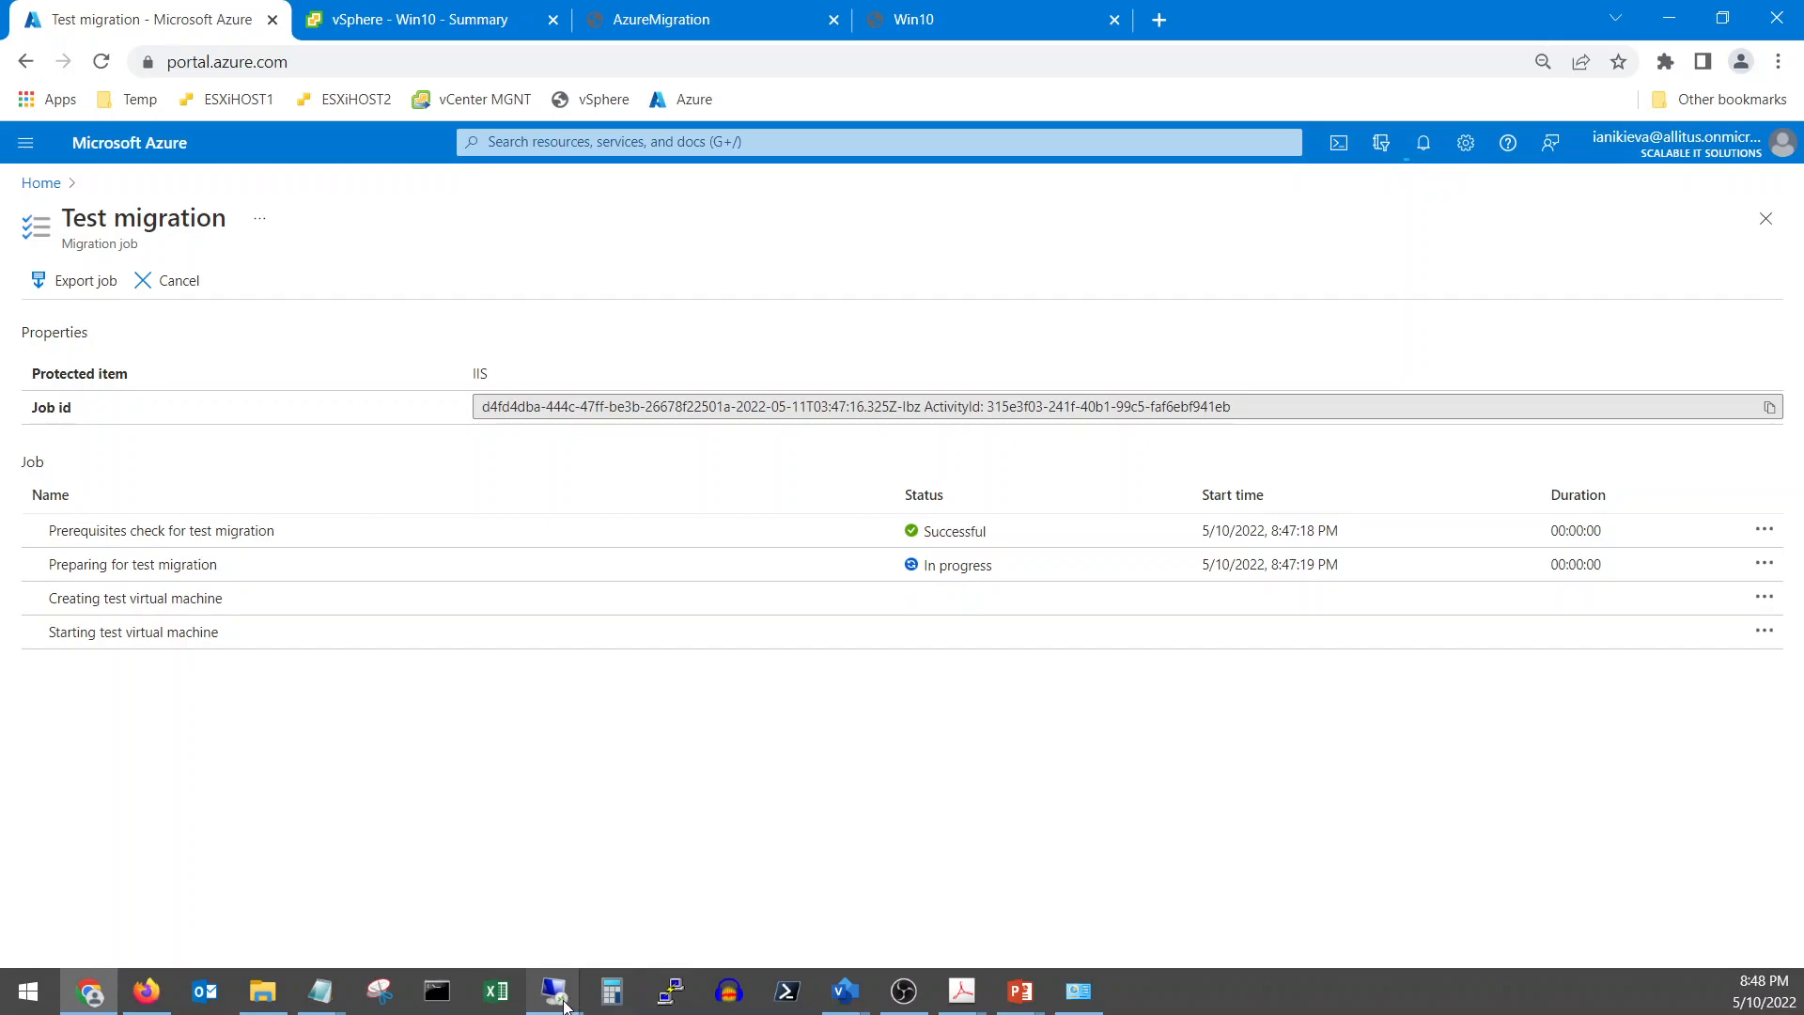
Sign in to the Win10 VM with the administrator password and check its ping replies from 192.168.1.11
{"action": "left_click", "coordinate": [940, 19]}
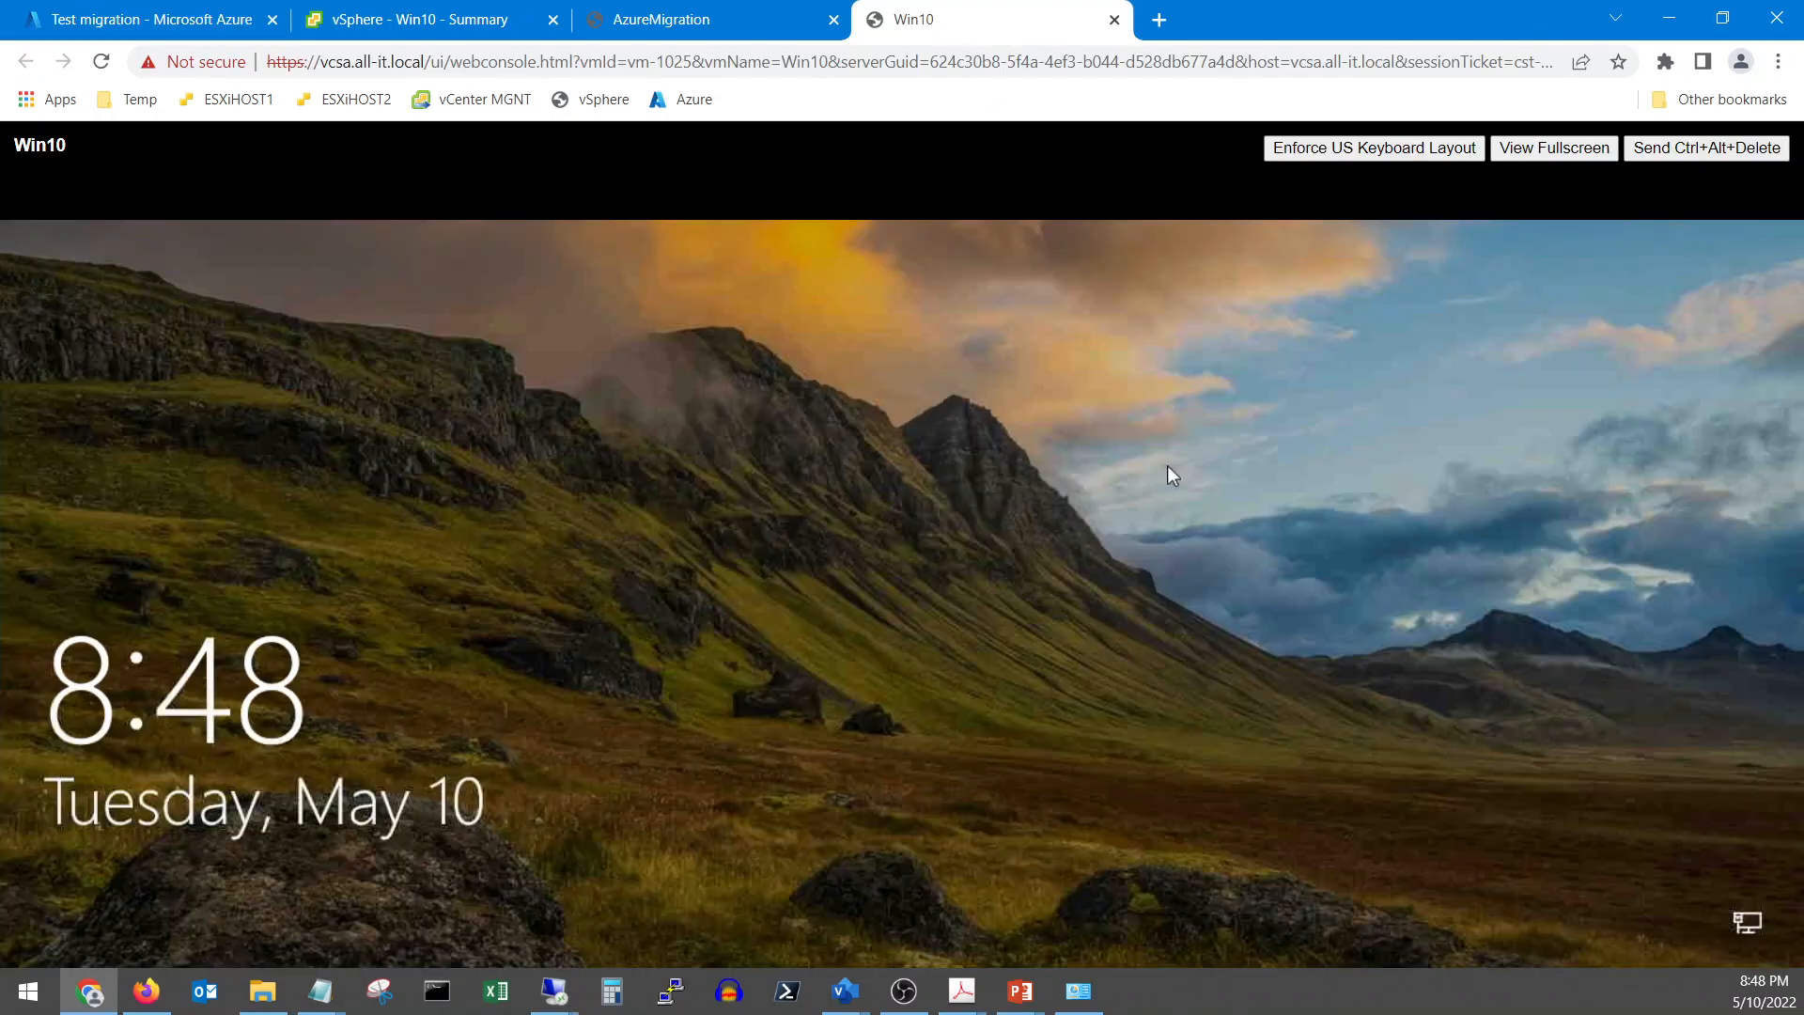
{"action": "left_click", "coordinate": [1729, 154]}
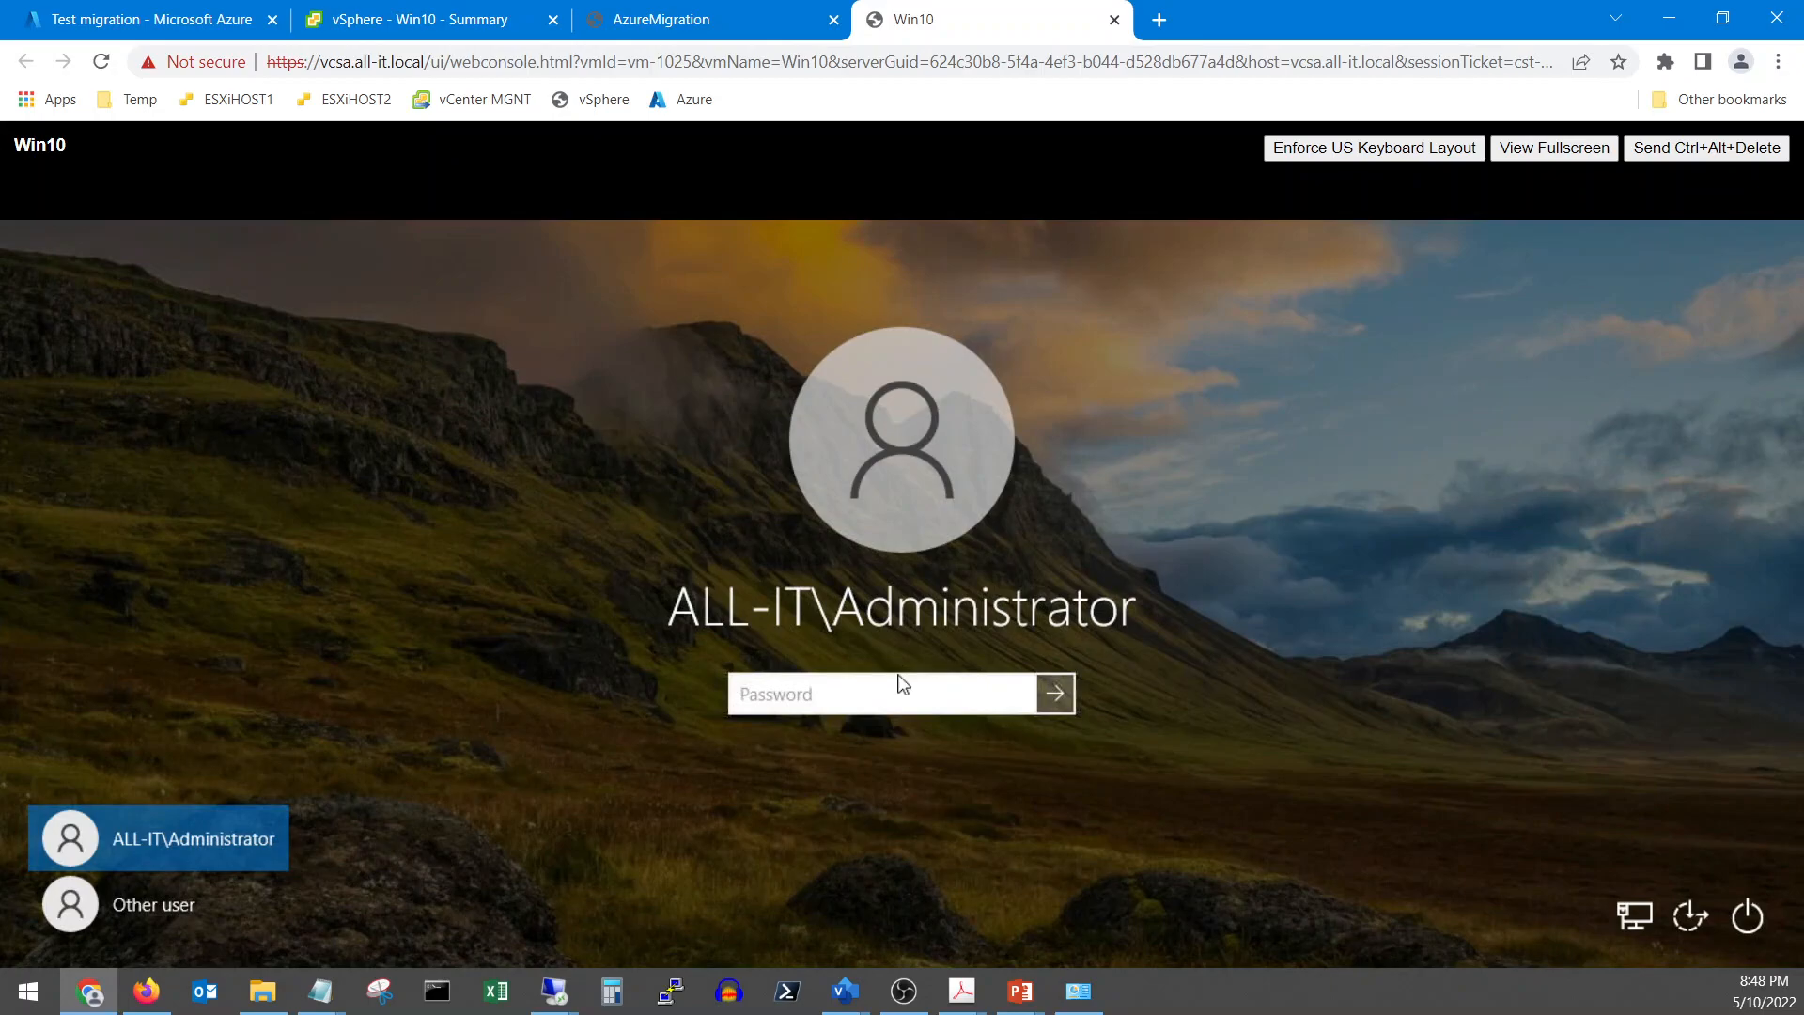
{"action": "type", "text": "*********"}
{"action": "key", "text": "Return"}
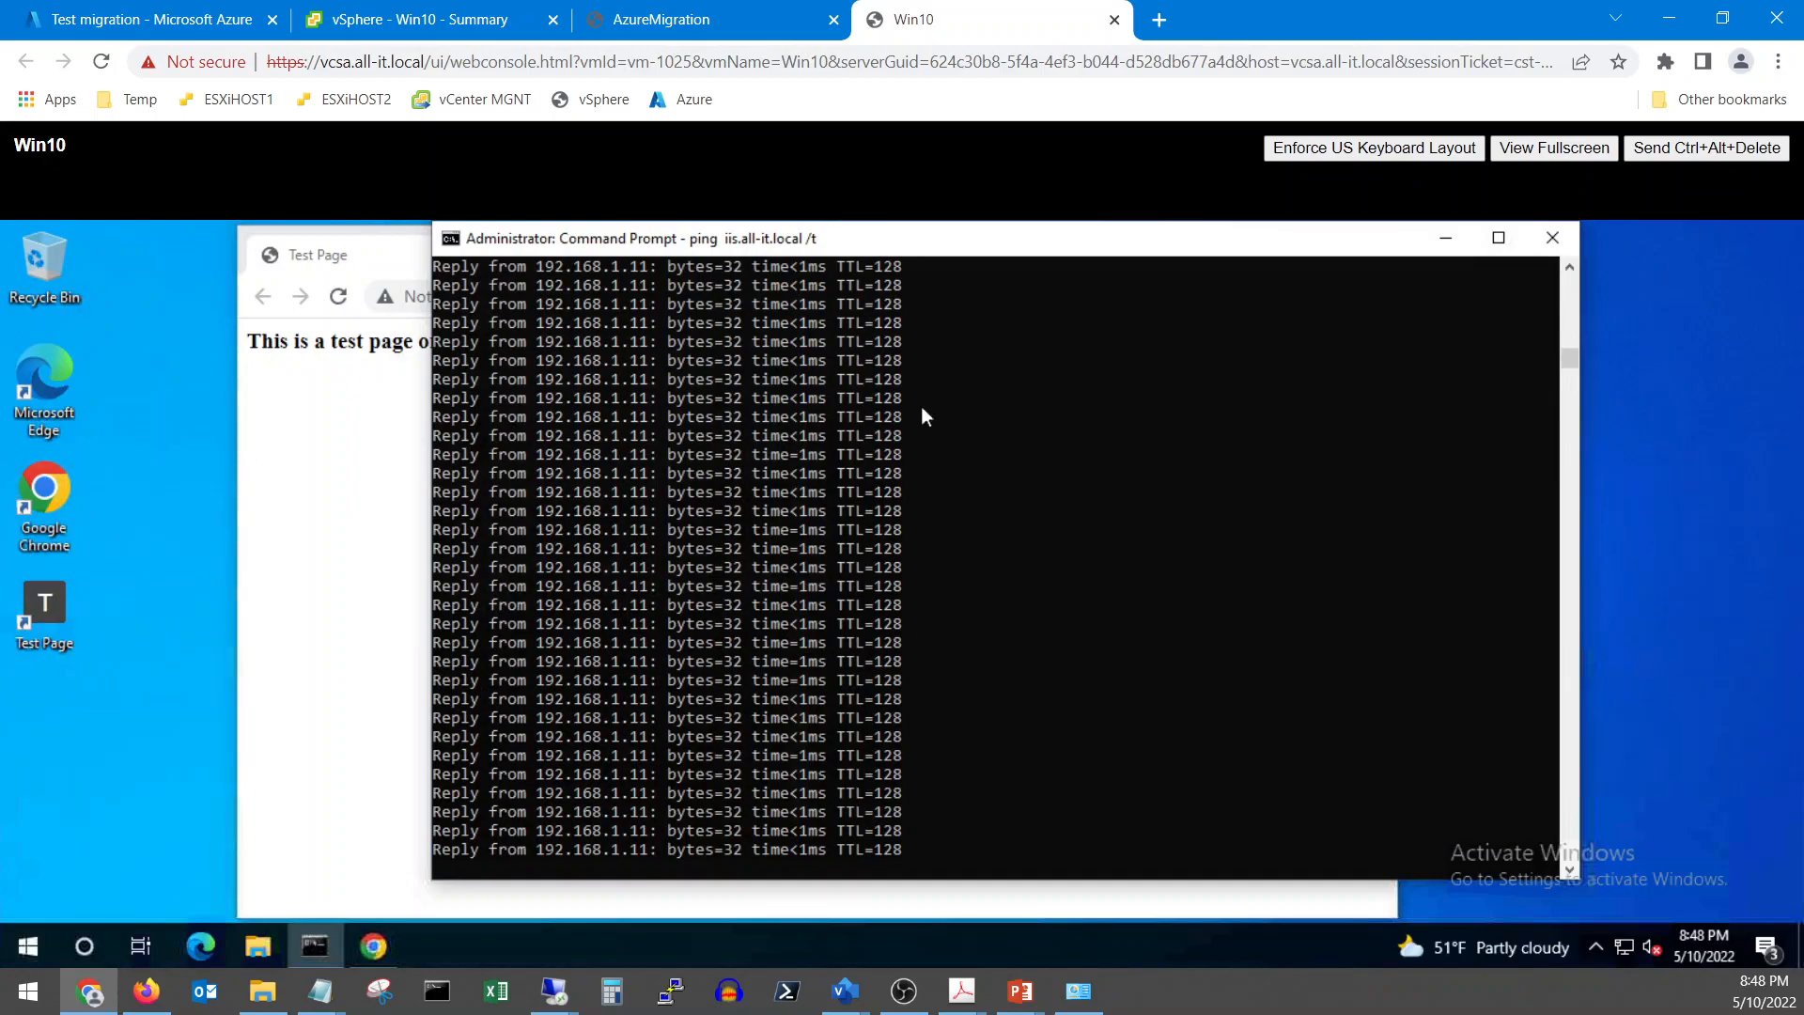
{"action": "left_click_drag", "start_coordinate": [1571, 353], "coordinate": [1577, 315]}
{"action": "left_click_drag", "start_coordinate": [1579, 395], "coordinate": [1584, 333]}
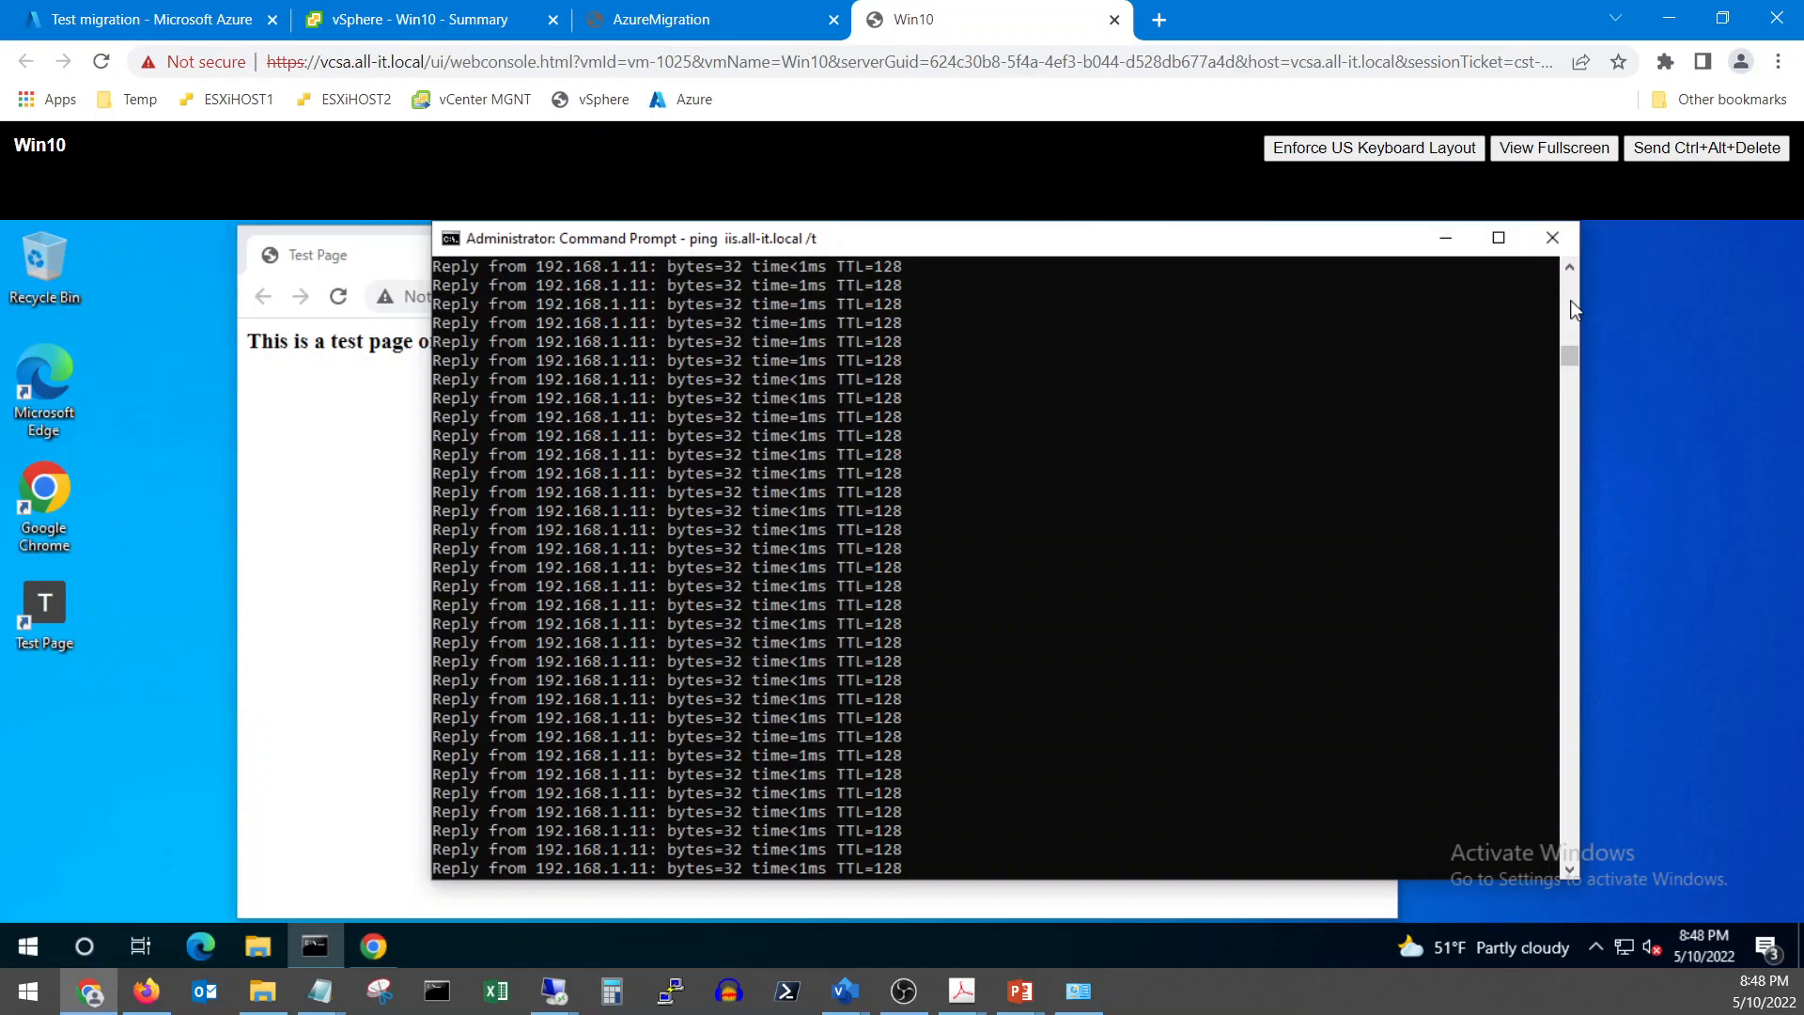
{"action": "scroll", "coordinate": [972, 578], "scroll_direction": "down", "scroll_amount": 3}
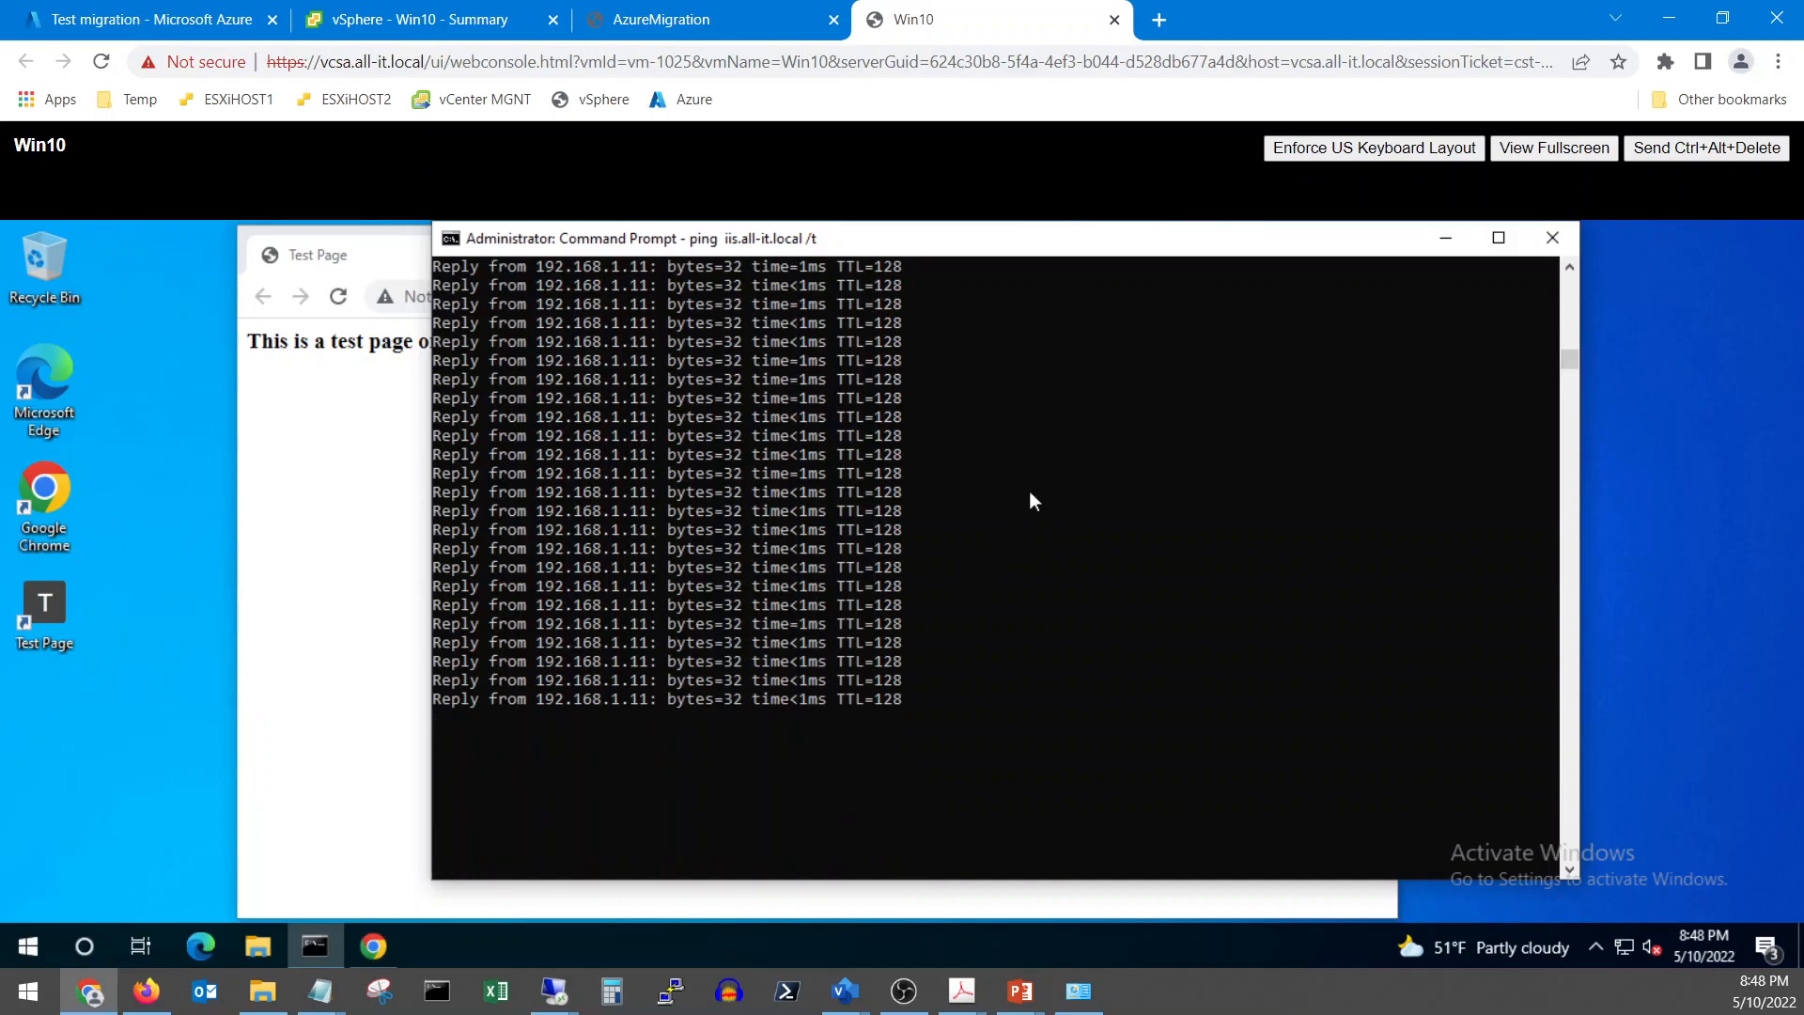
{"action": "left_click", "coordinate": [156, 11]}
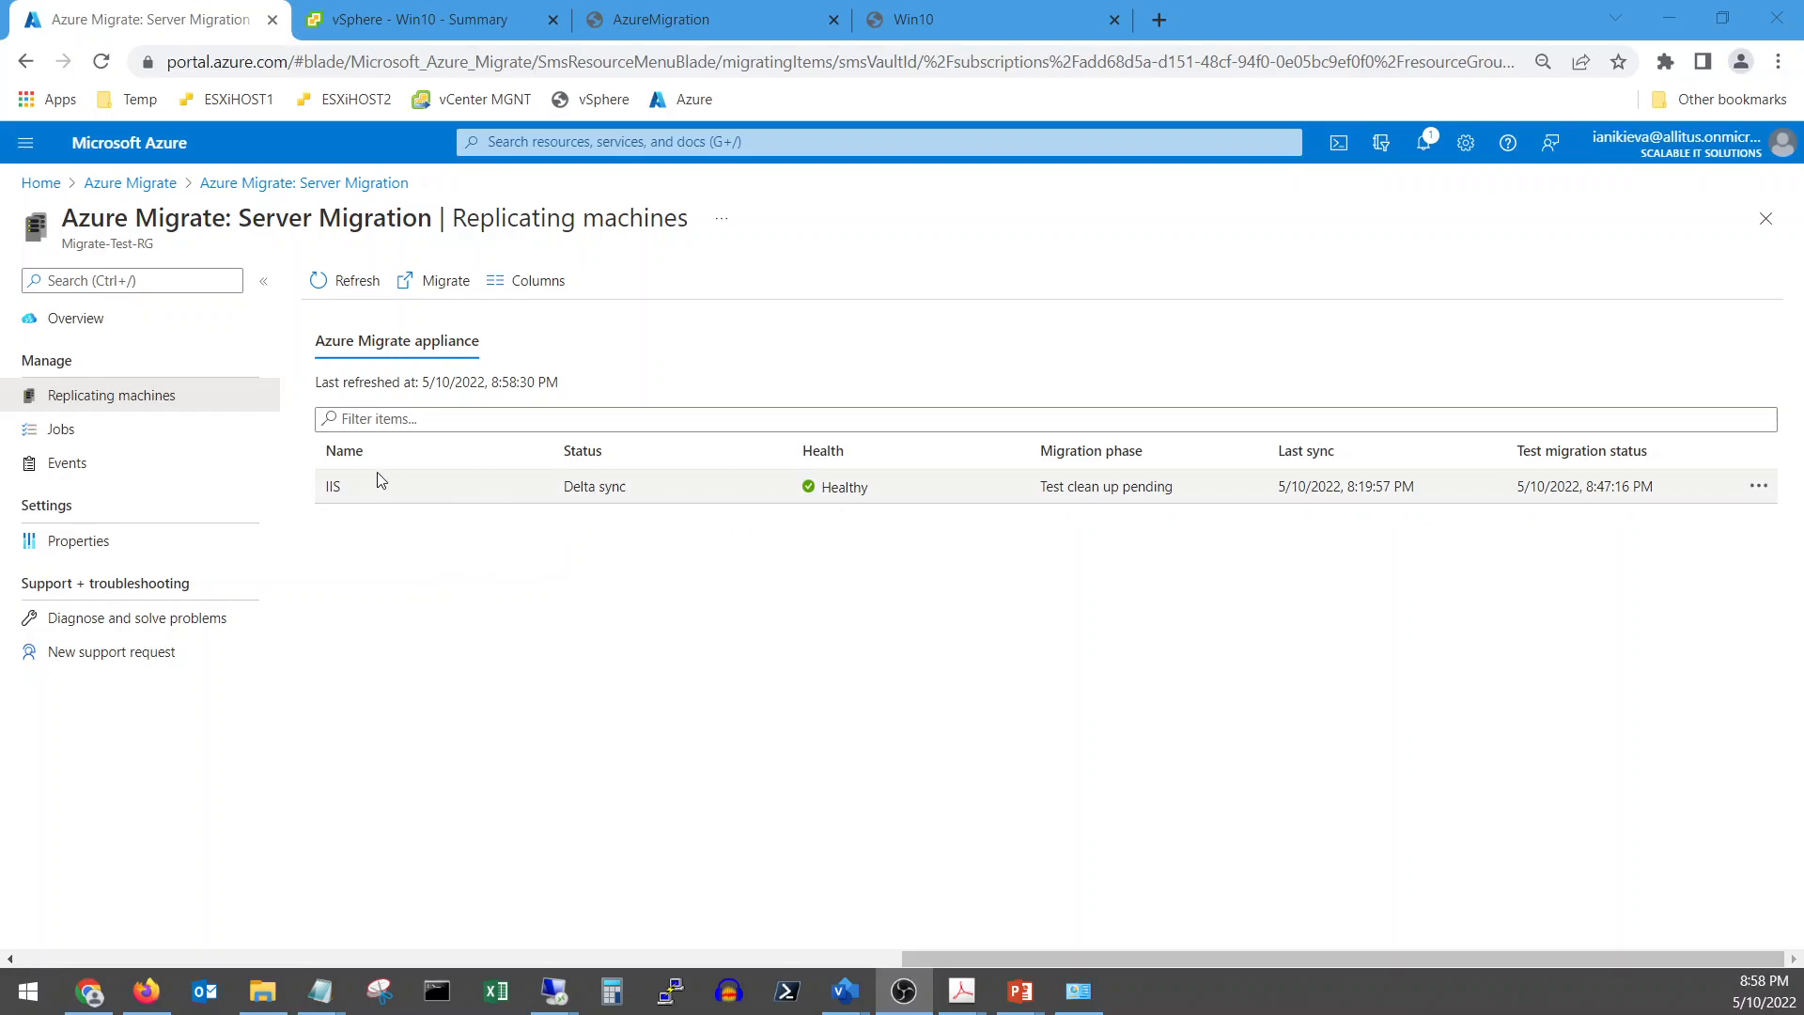
From the IIS replicating machine, open Clean up test migration and toggle the 'Testing is complete' checkbox
{"action": "left_click", "coordinate": [337, 485]}
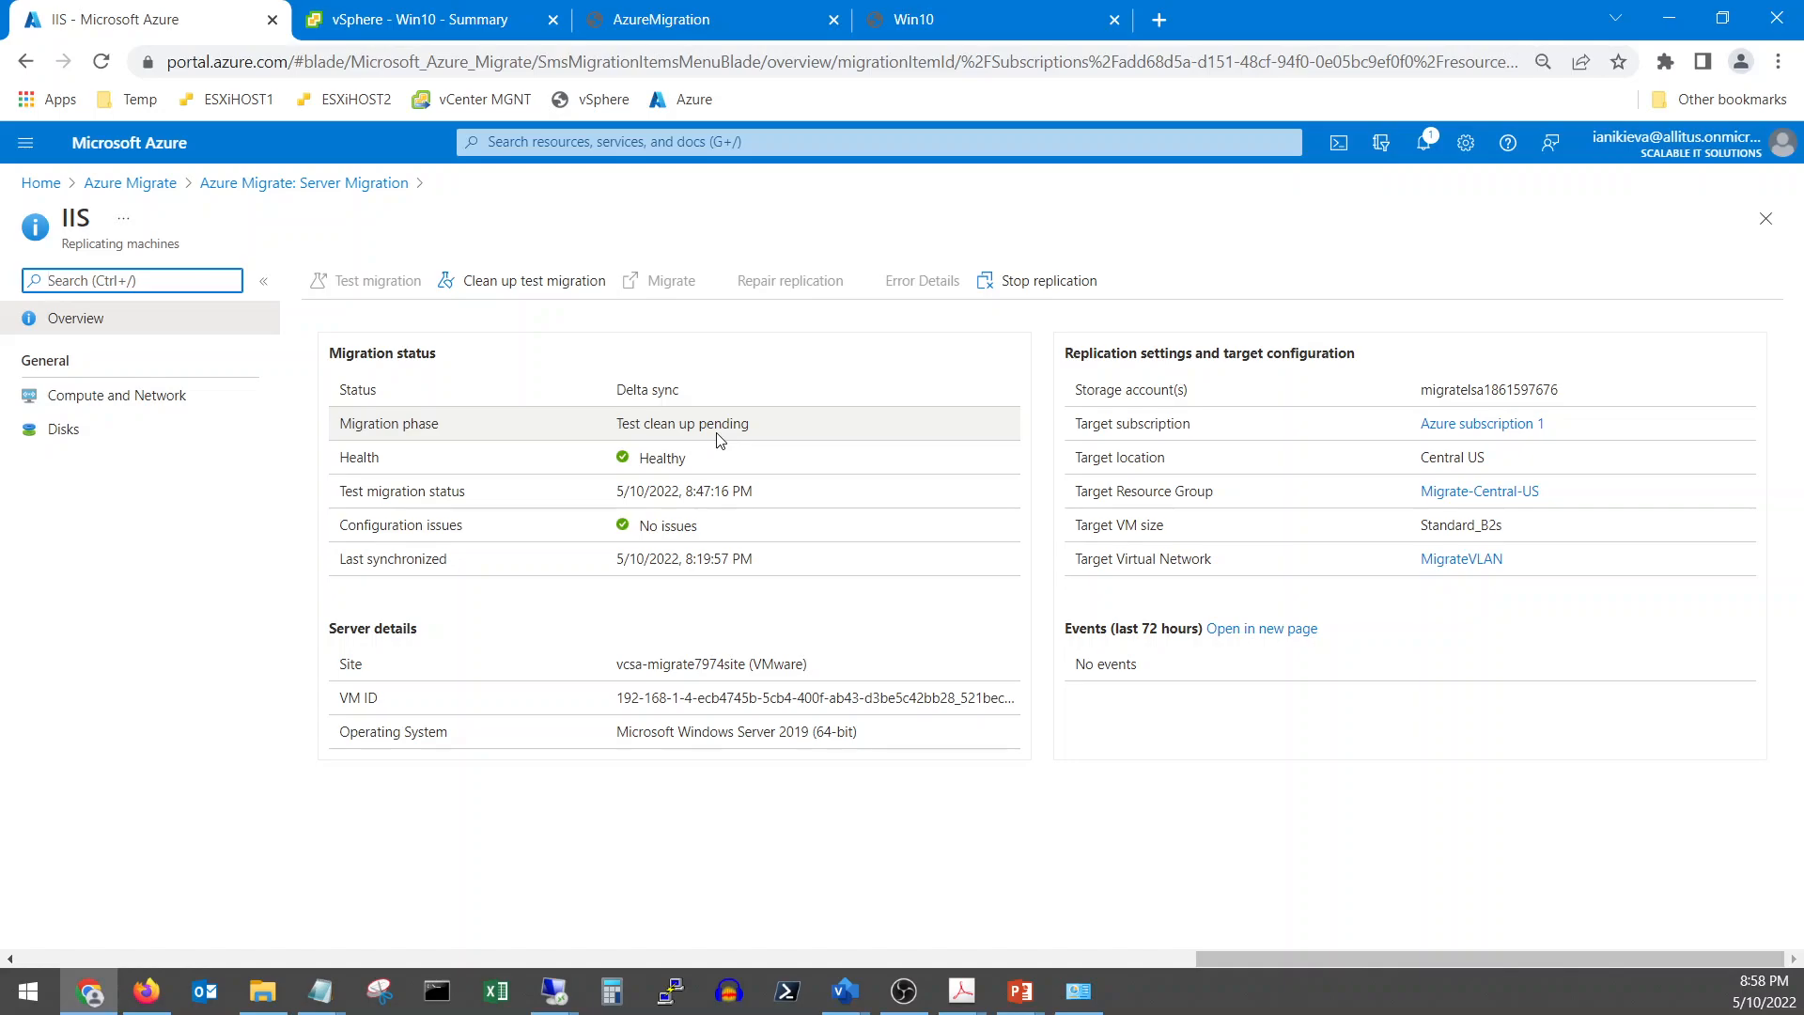
{"action": "left_click", "coordinate": [533, 285]}
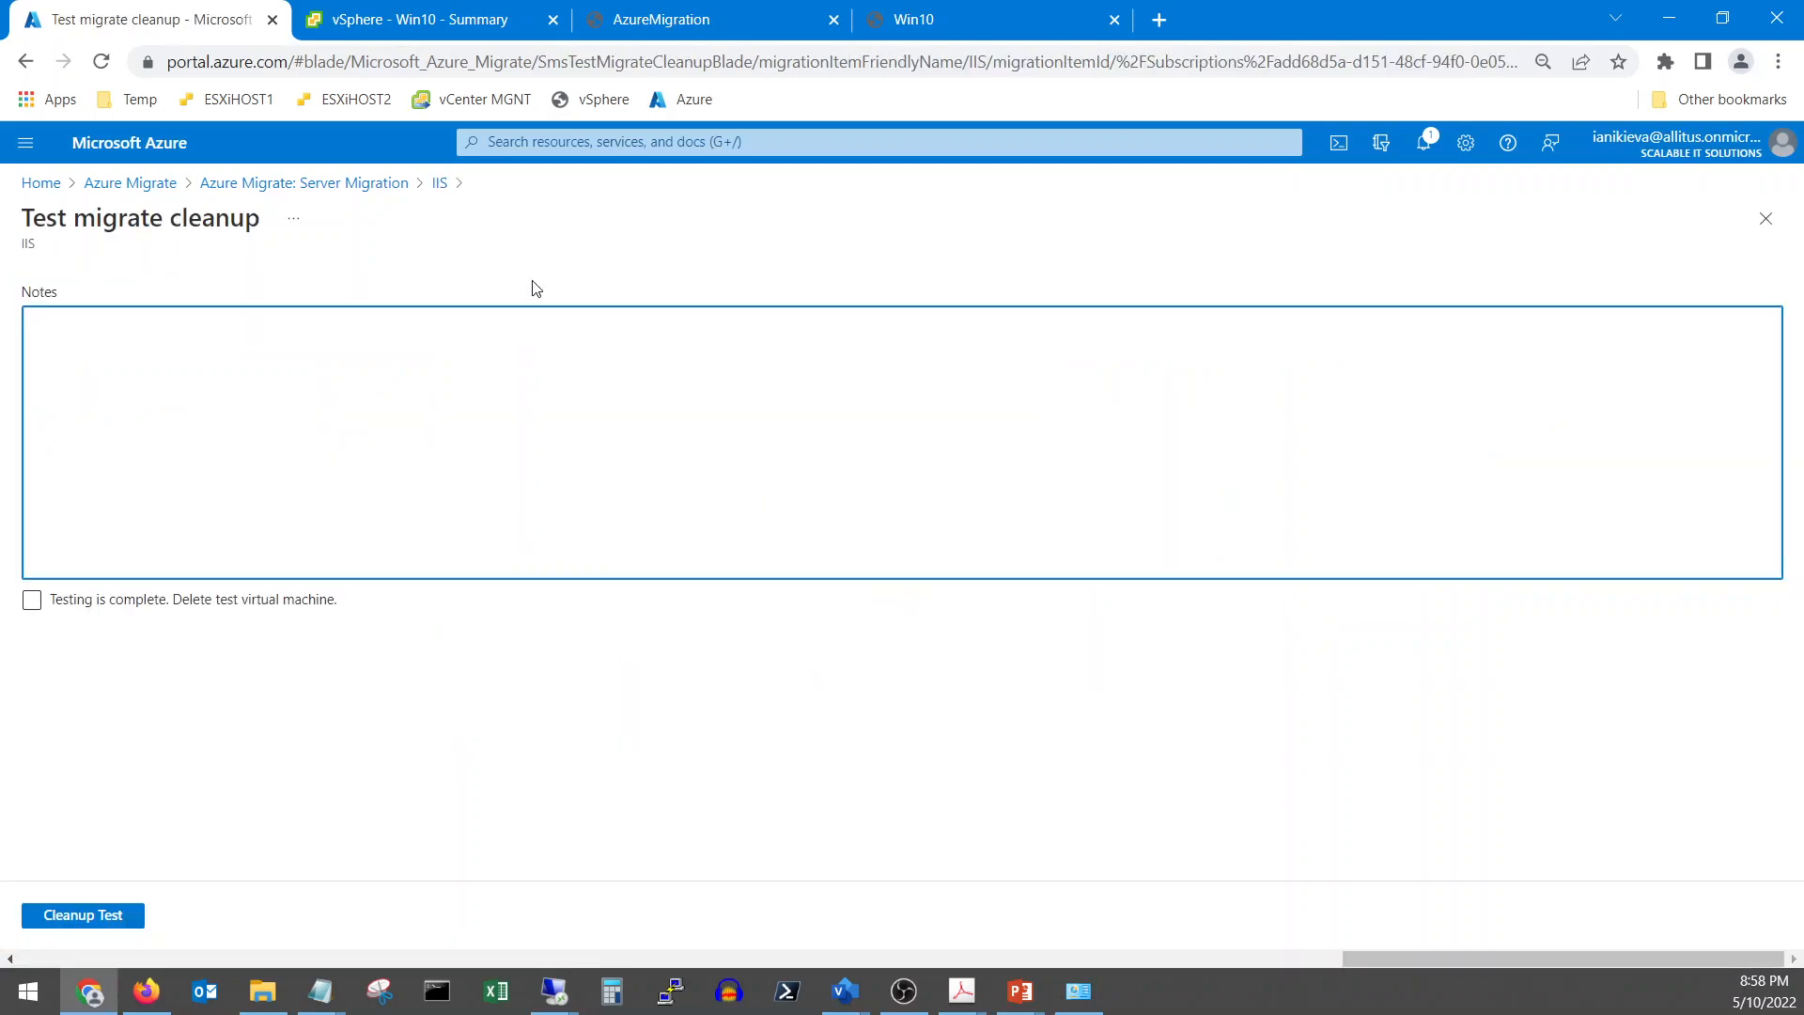
{"action": "left_click", "coordinate": [32, 609]}
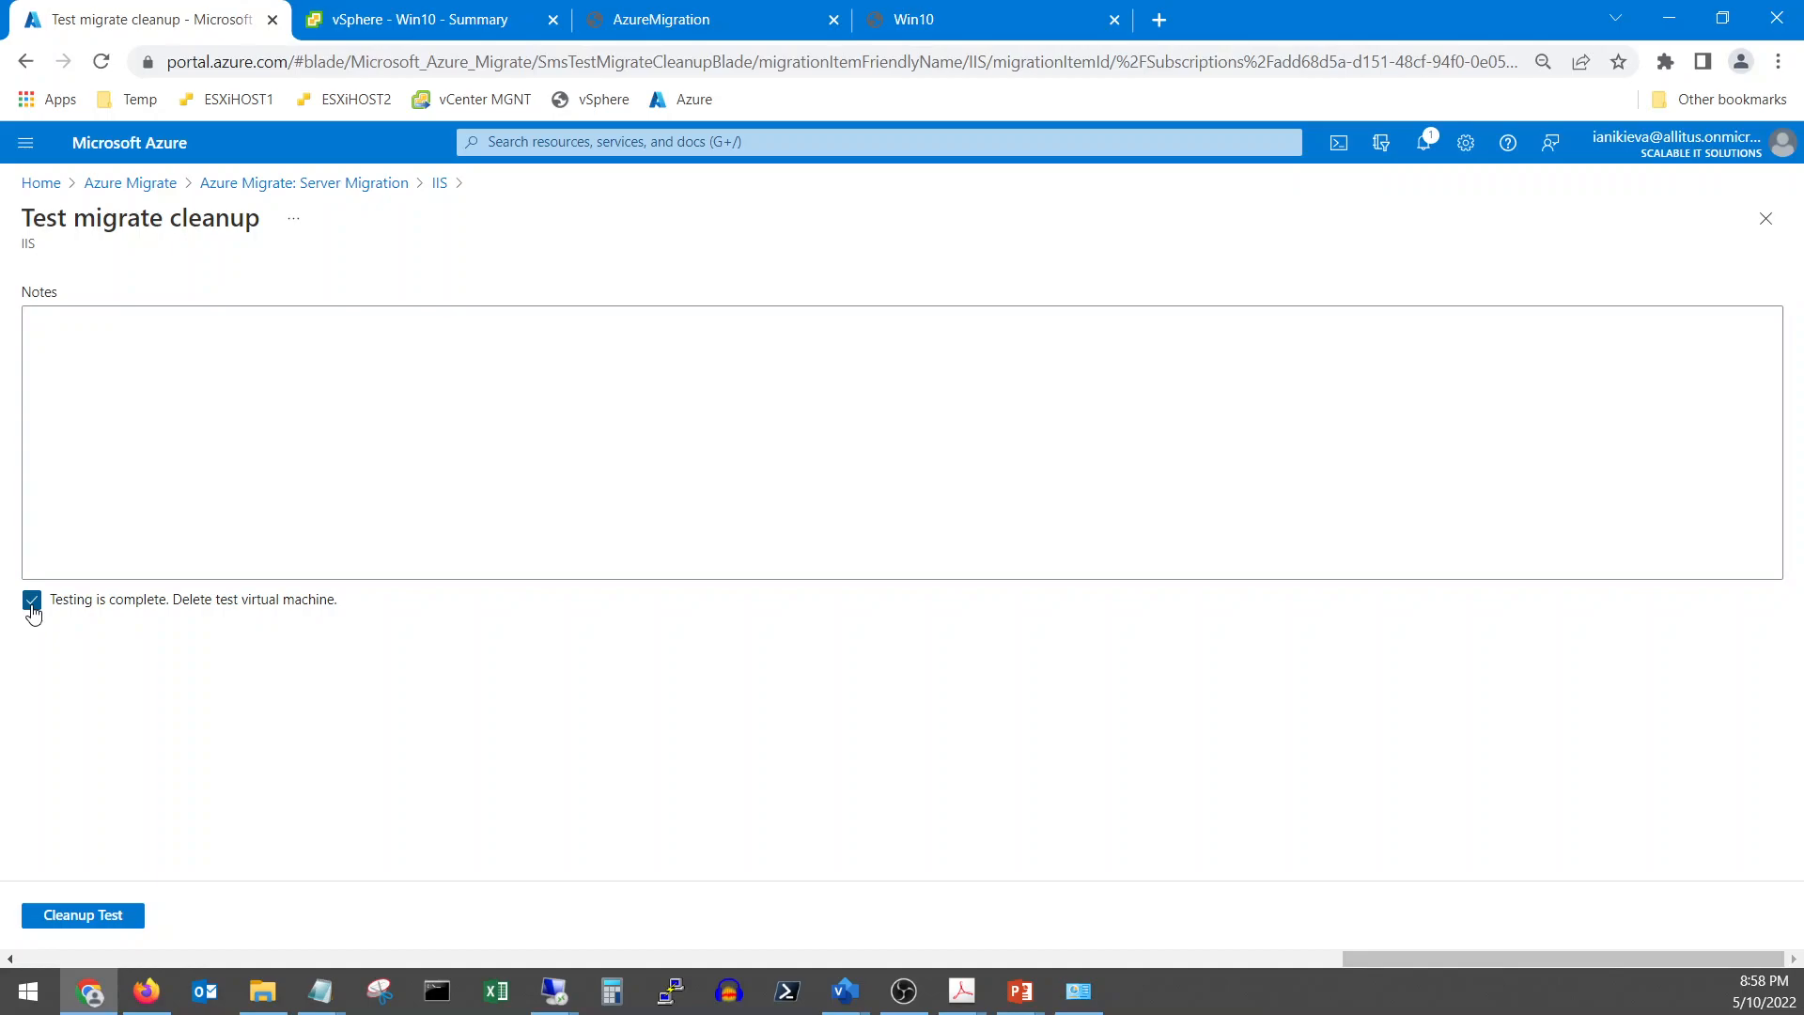
{"action": "left_click", "coordinate": [32, 602]}
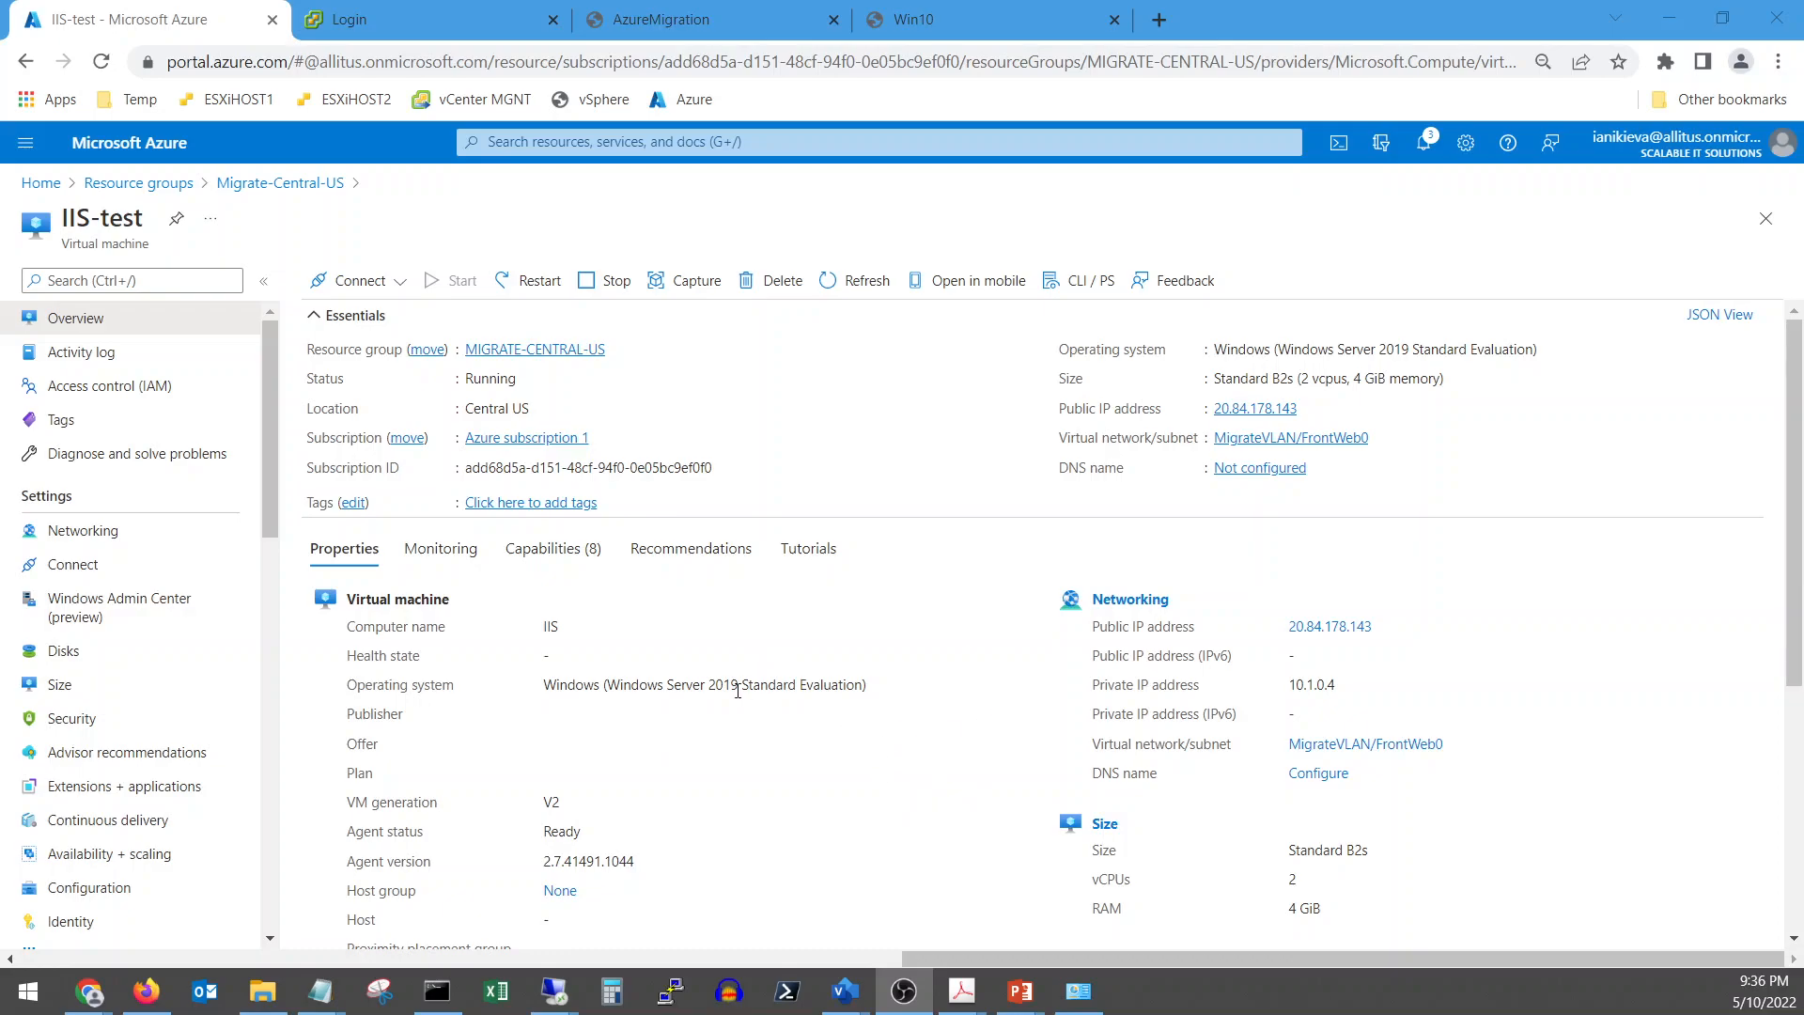
Scroll through the running IIS-test VM's Overview details, then go back to the portal Home page
{"action": "scroll", "coordinate": [764, 794], "scroll_direction": "down", "scroll_amount": 3}
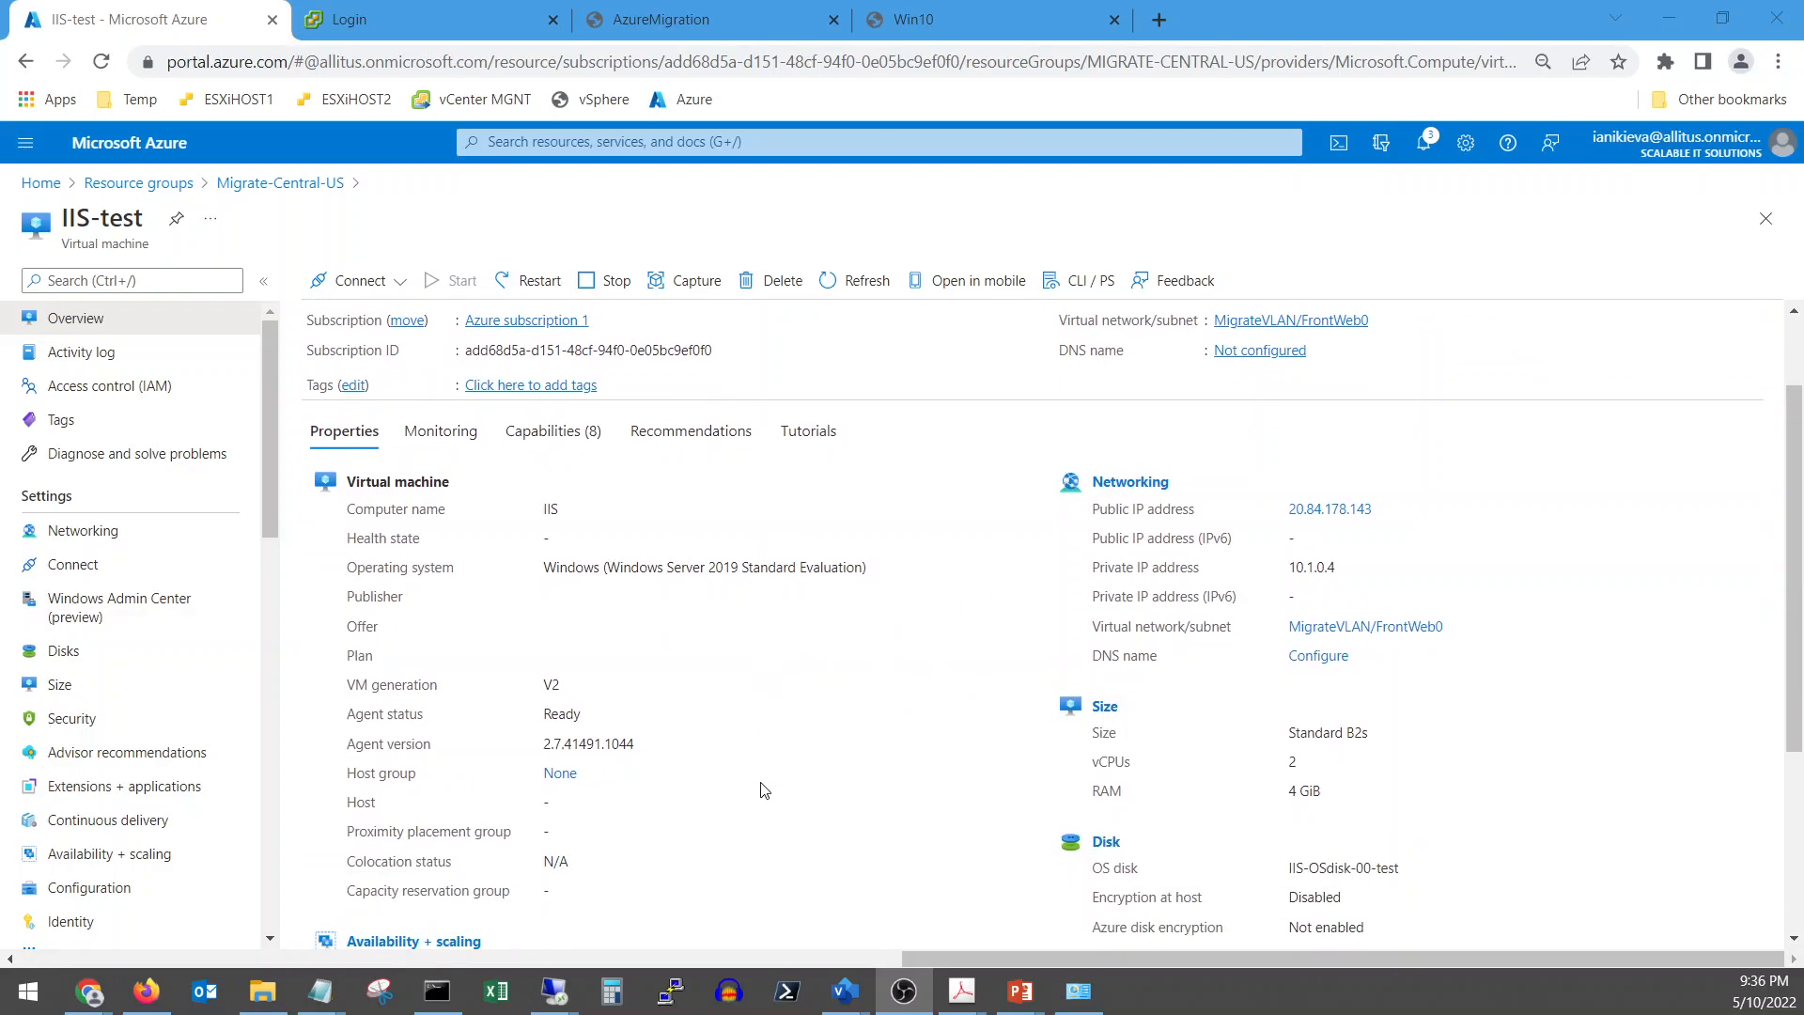
{"action": "scroll", "coordinate": [765, 794], "scroll_direction": "up", "scroll_amount": 3}
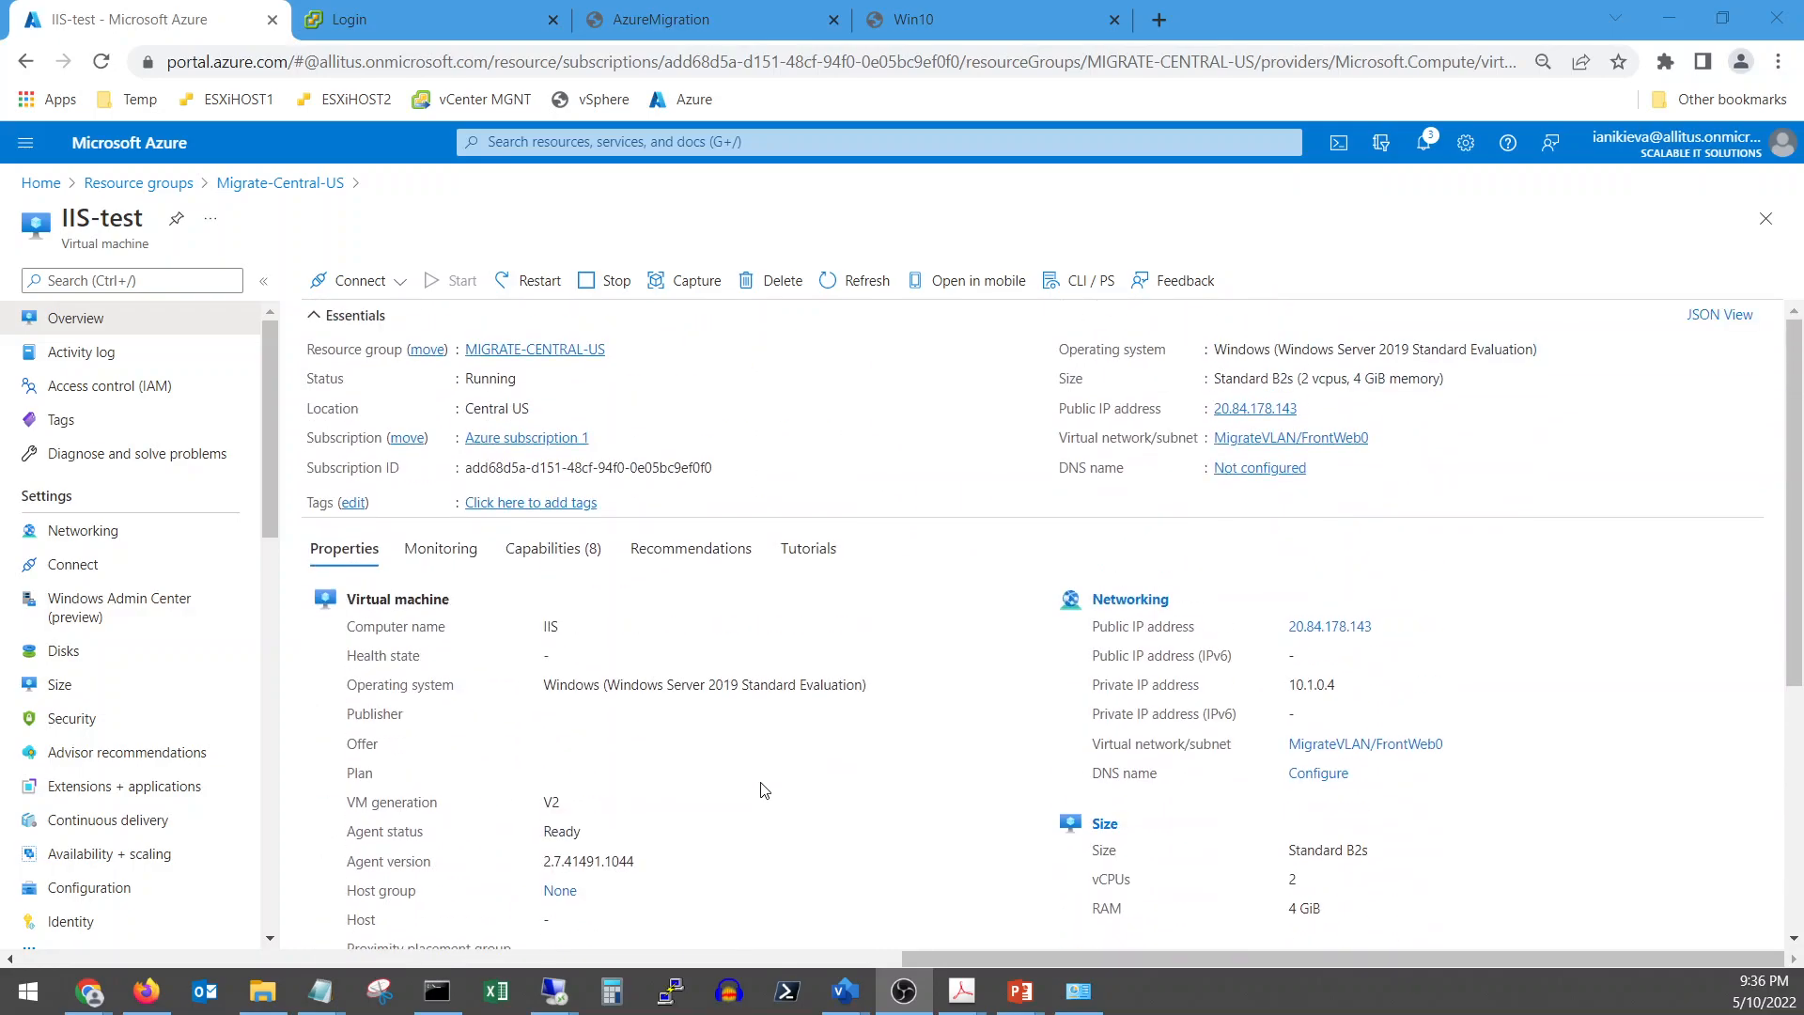
{"action": "left_click", "coordinate": [40, 182]}
Go through Azure Migrate's Servers, databases and web apps to the replicating IIS machine
{"action": "scroll", "coordinate": [658, 843], "scroll_direction": "down", "scroll_amount": 4}
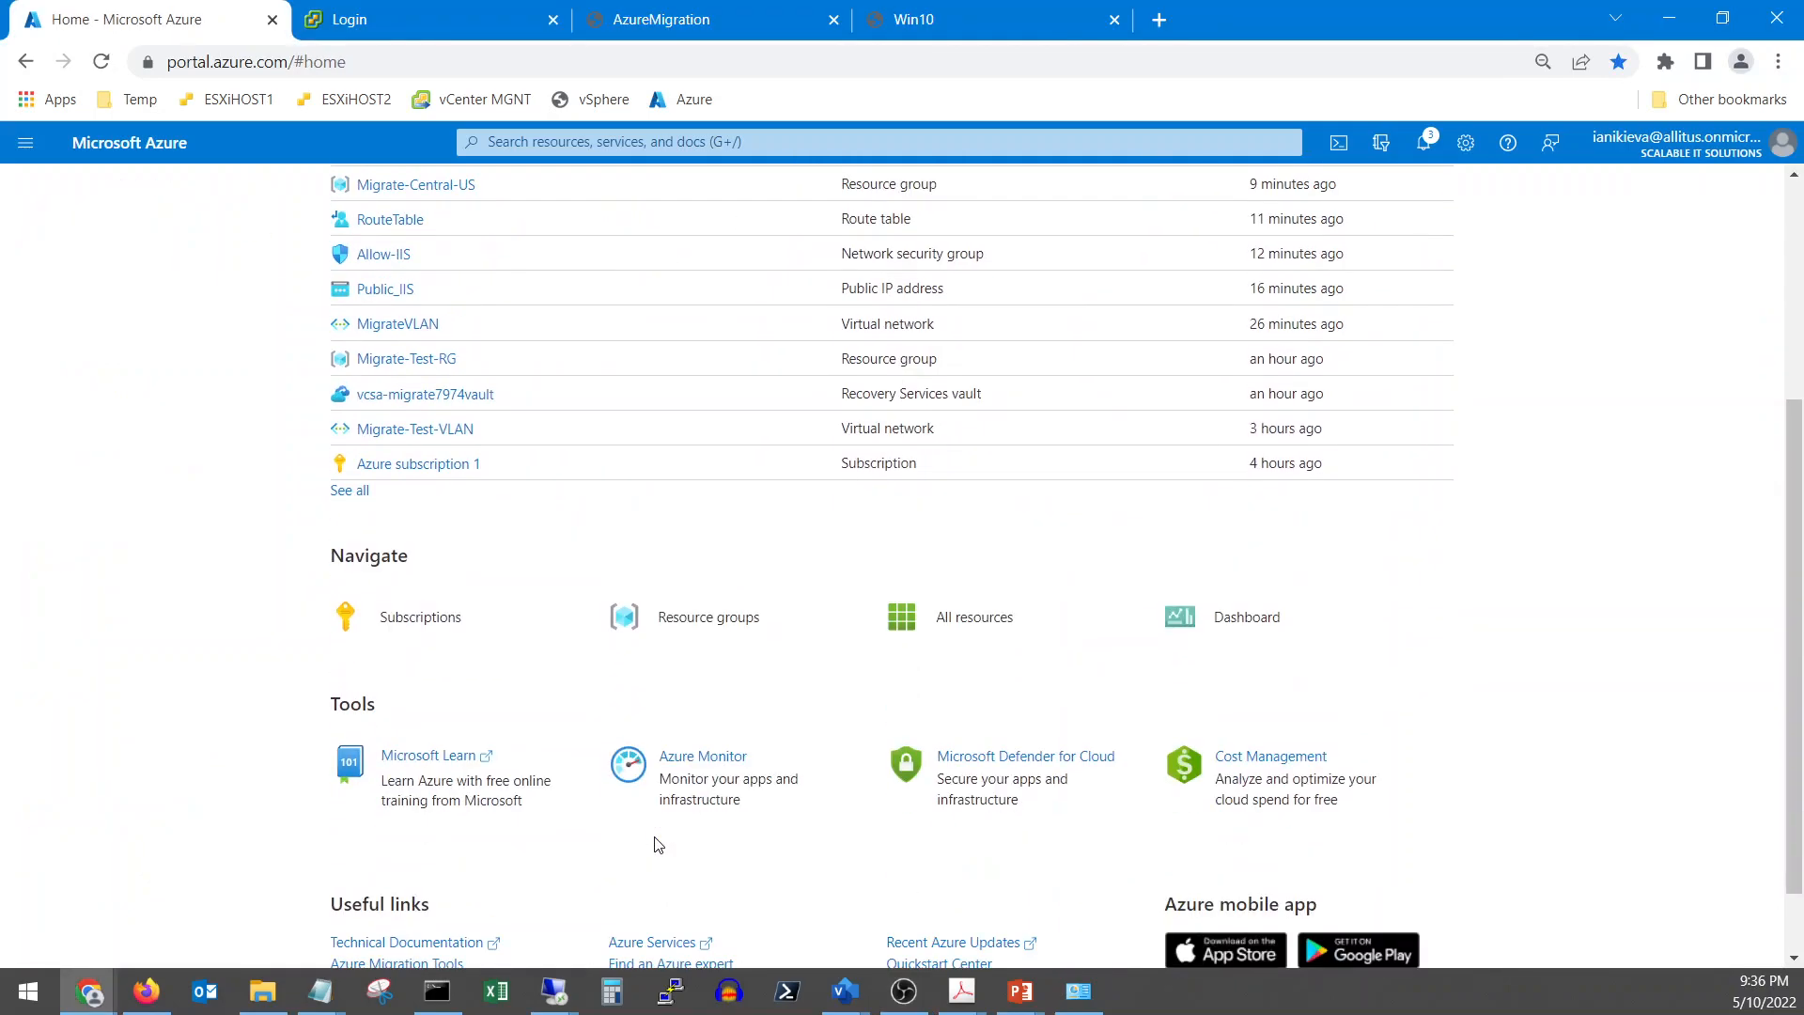
{"action": "scroll", "coordinate": [507, 839], "scroll_direction": "down", "scroll_amount": 1}
{"action": "left_click", "coordinate": [417, 879]}
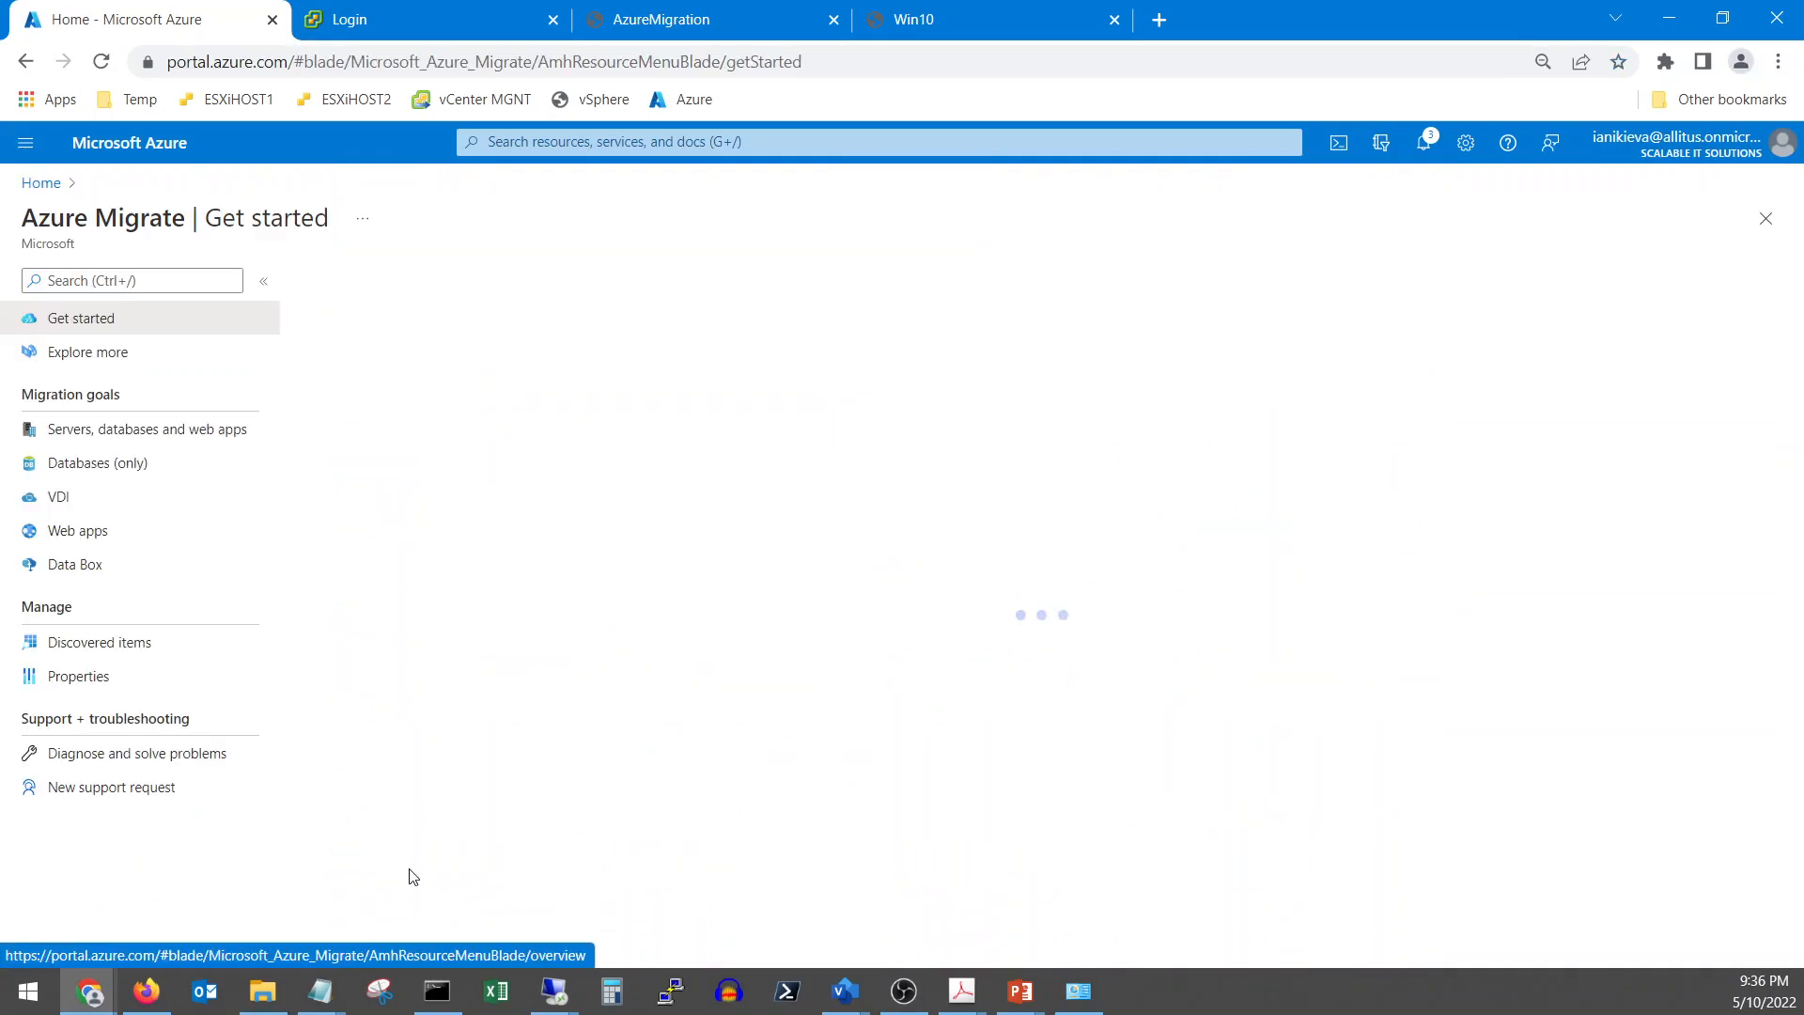
{"action": "left_click", "coordinate": [137, 427]}
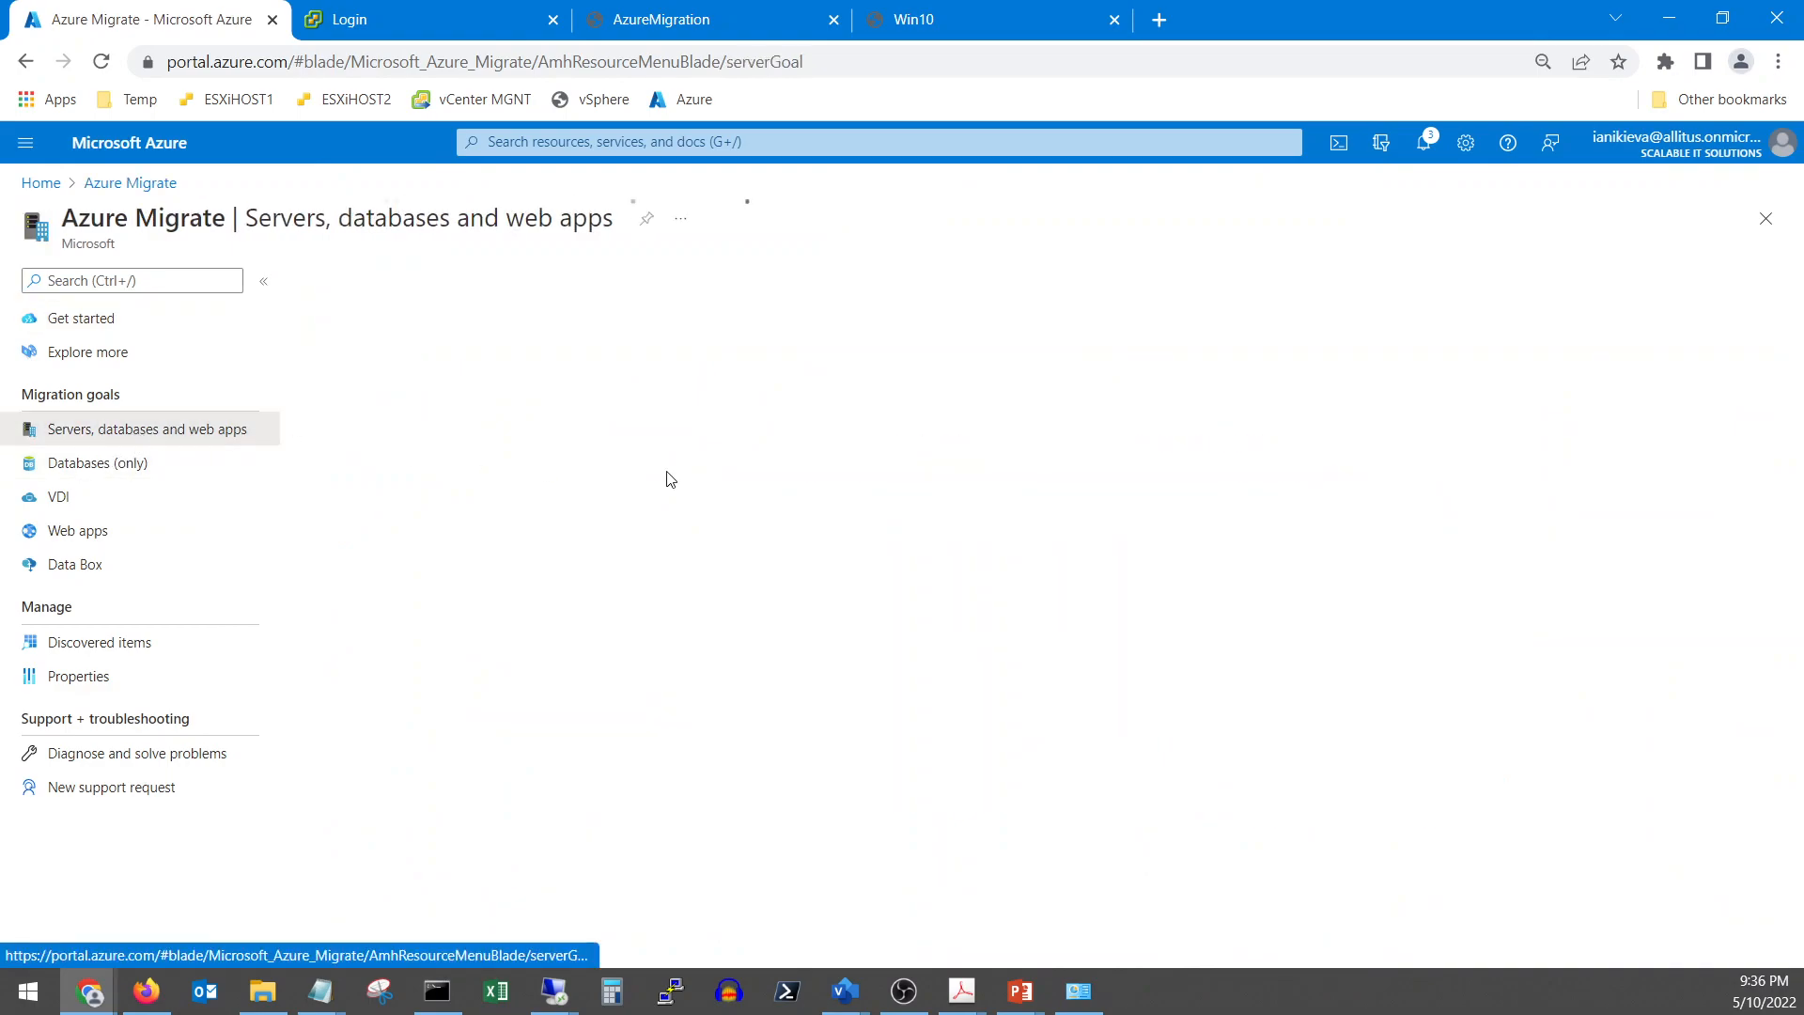
{"action": "scroll", "coordinate": [773, 613], "scroll_direction": "down", "scroll_amount": 4}
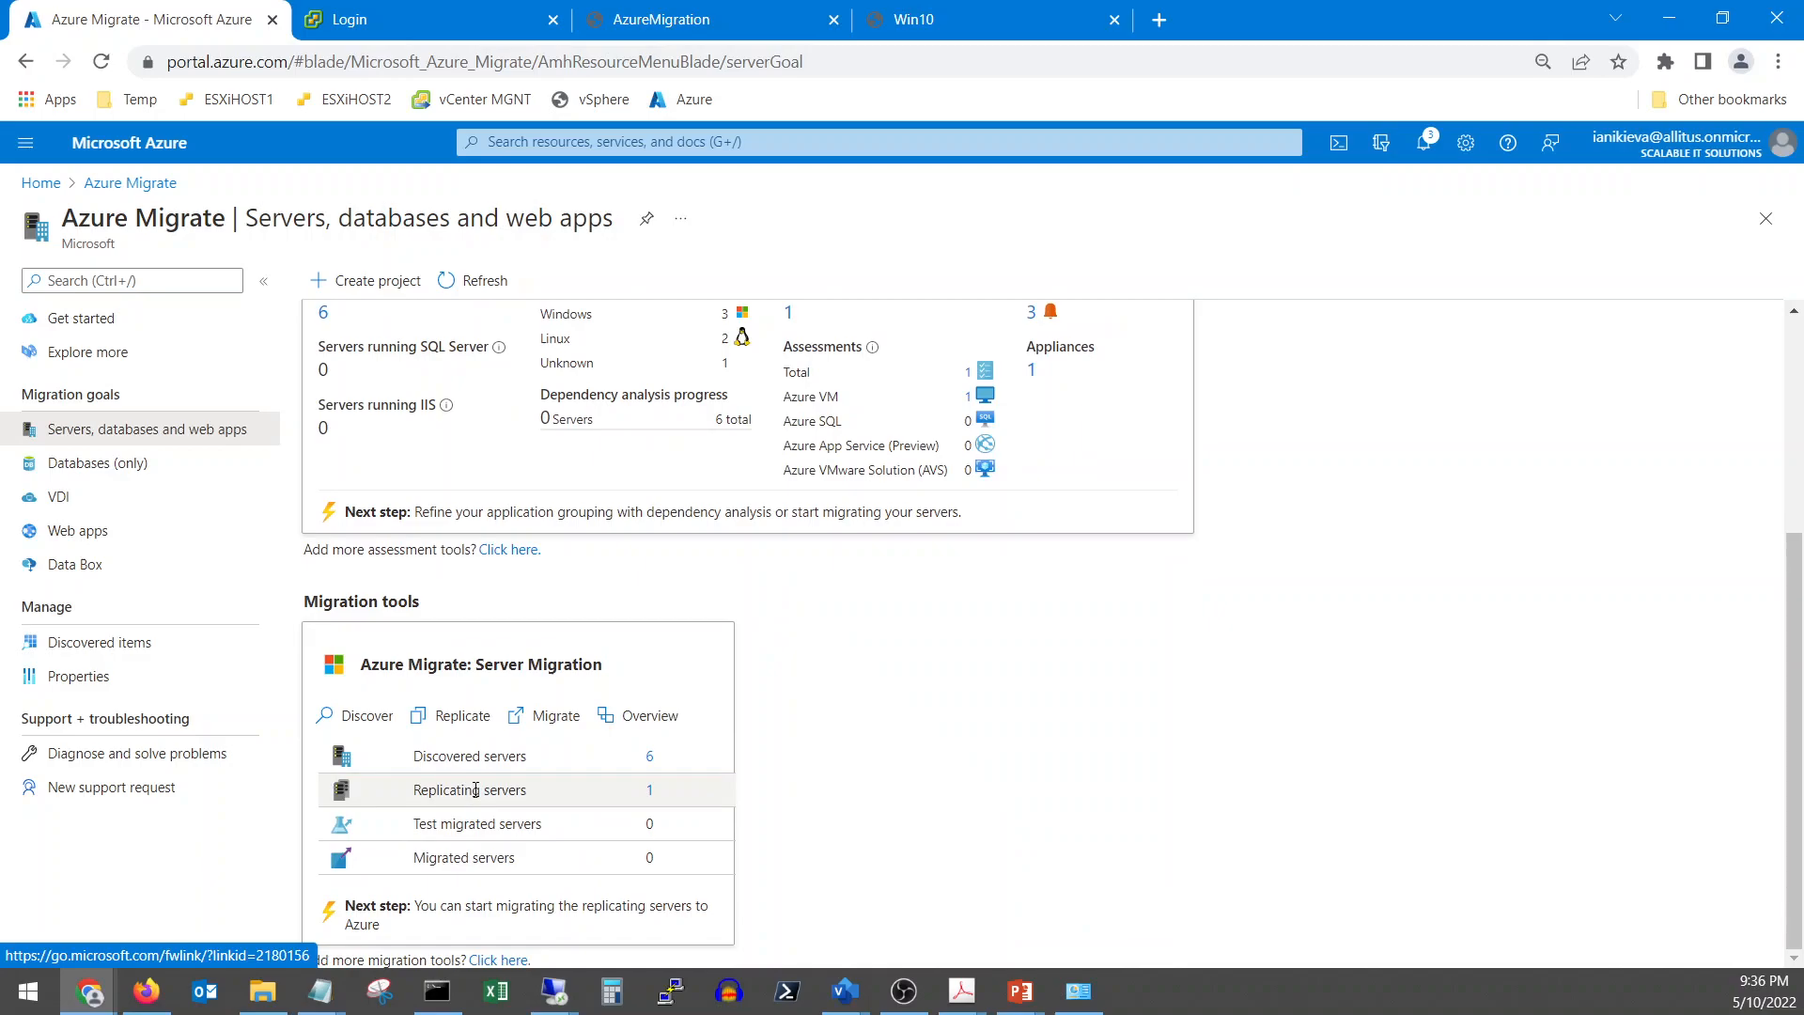
{"action": "left_click", "coordinate": [649, 790]}
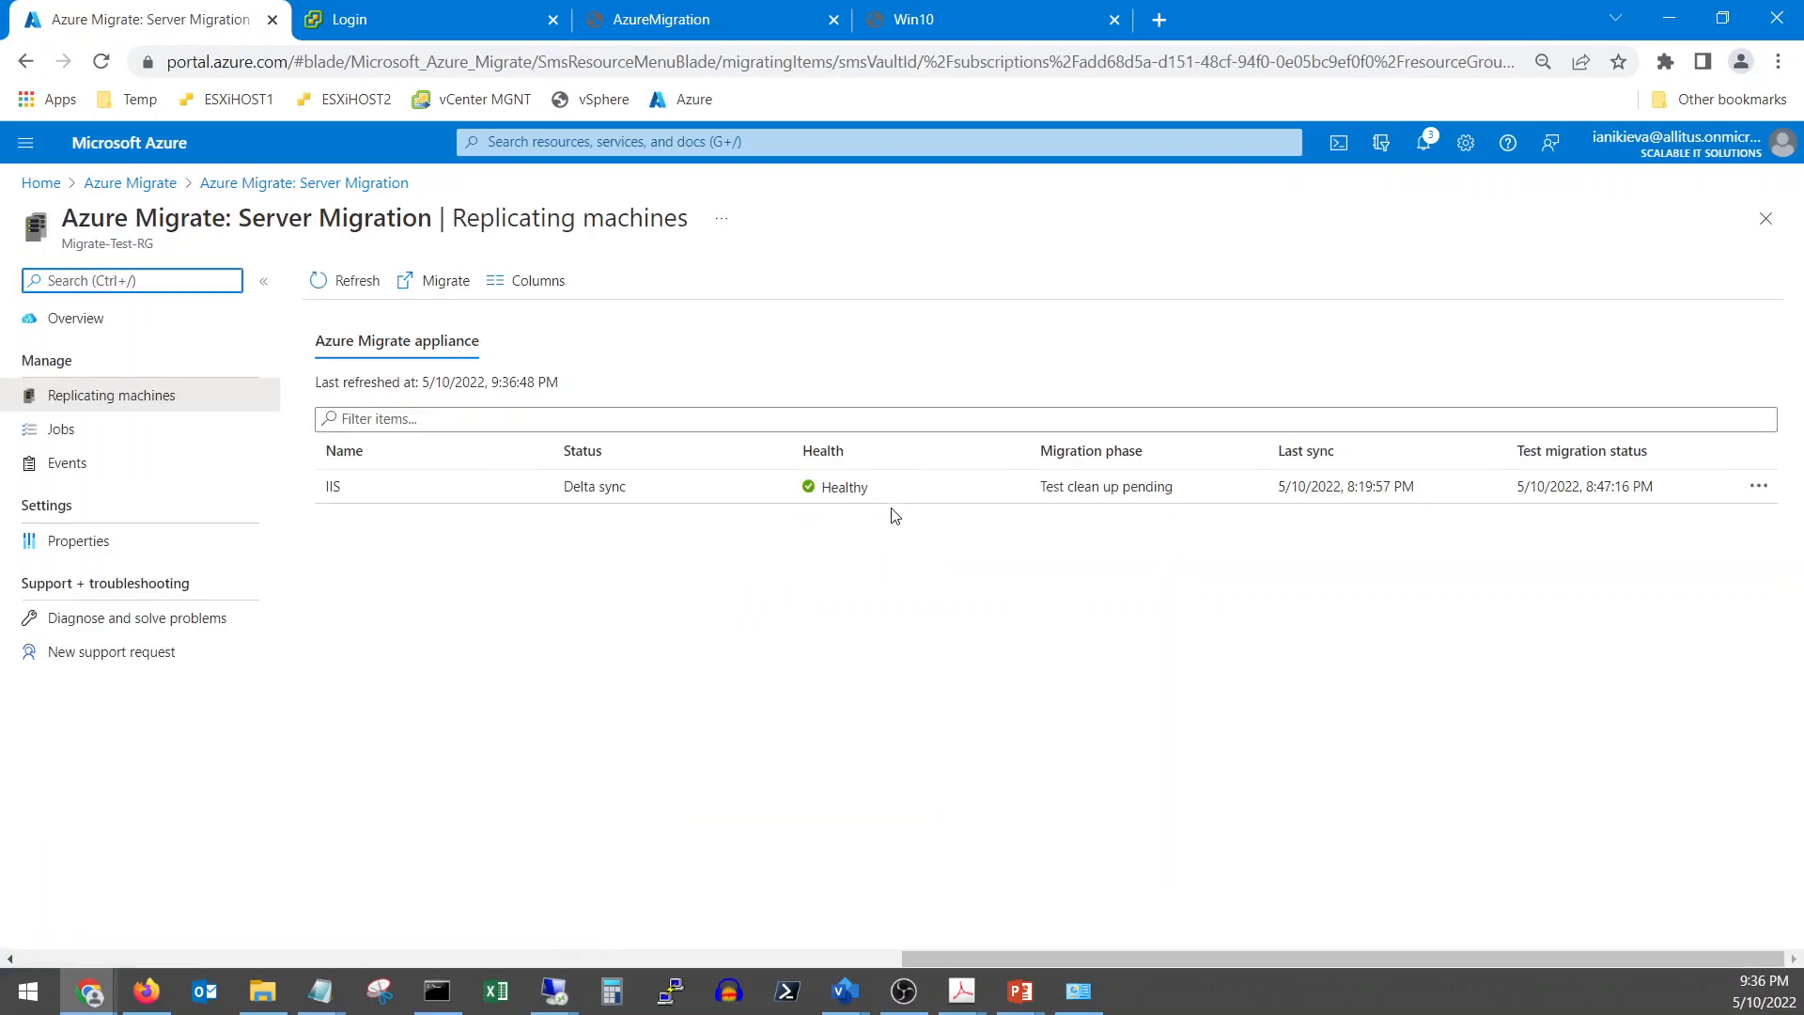
{"action": "left_click", "coordinate": [920, 487]}
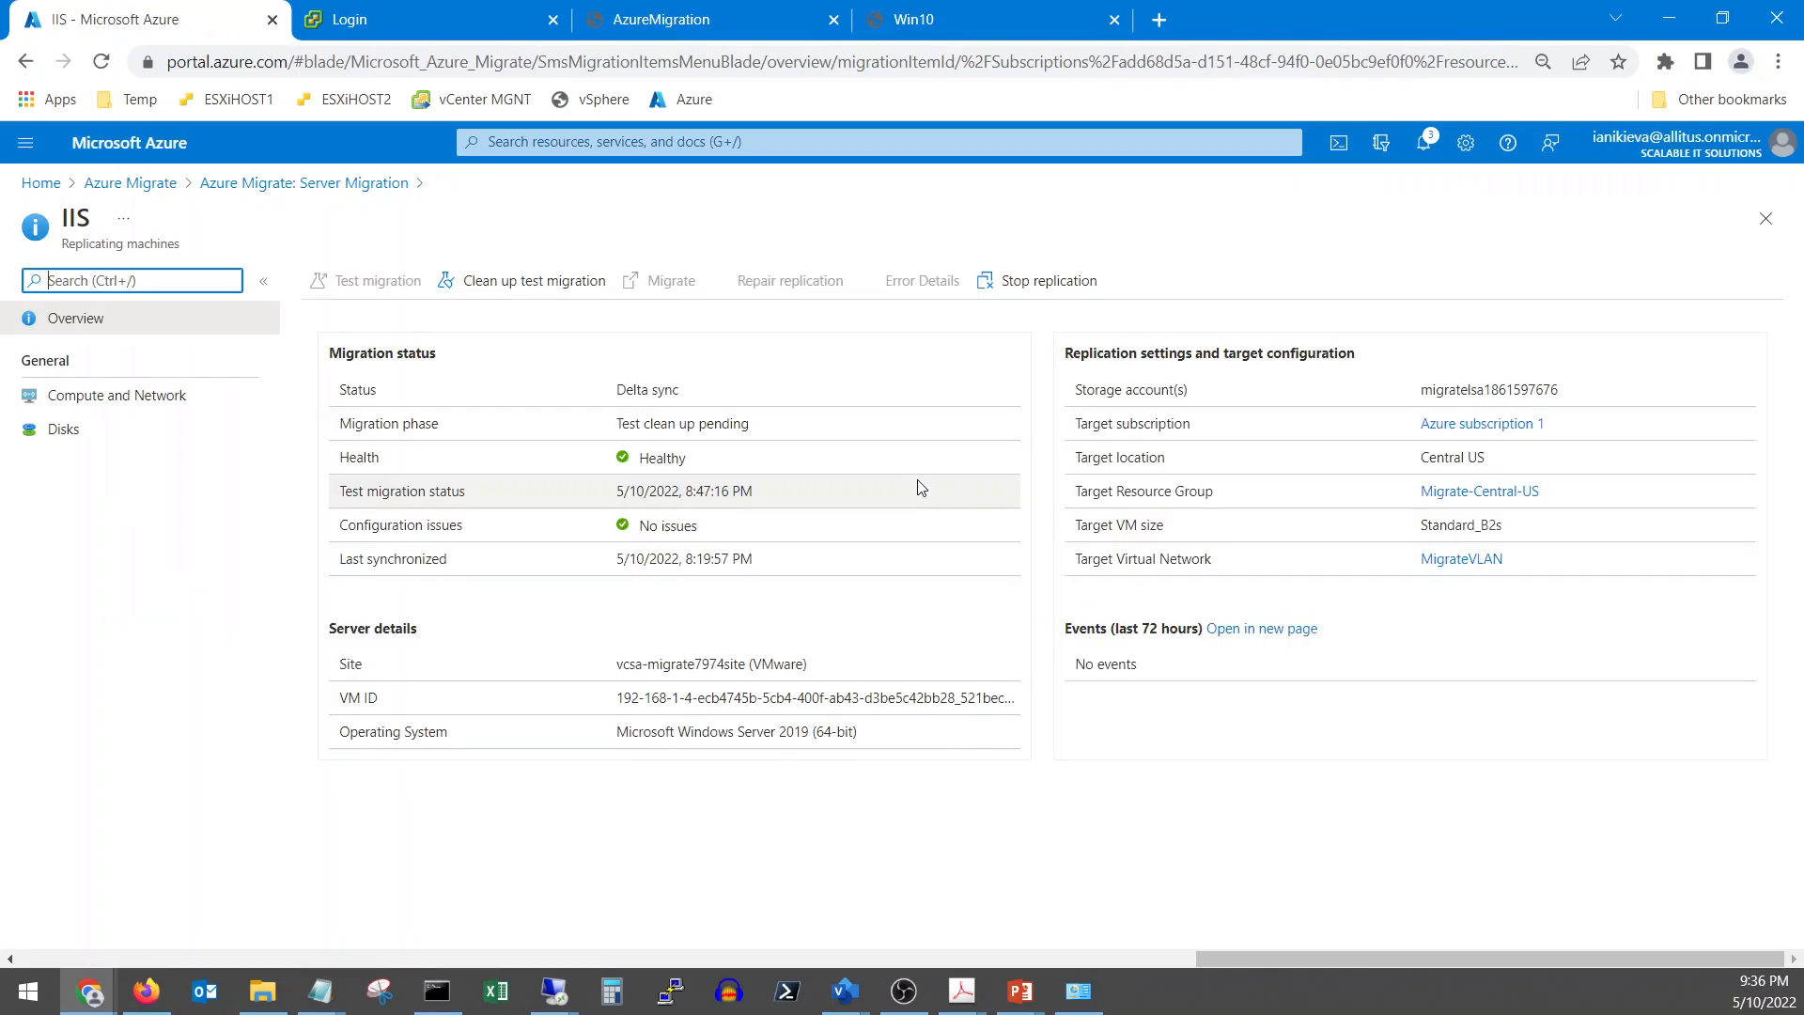
Clean up the IIS test migration, deleting the test VM, and follow its progress in notifications
{"action": "left_click", "coordinate": [481, 280]}
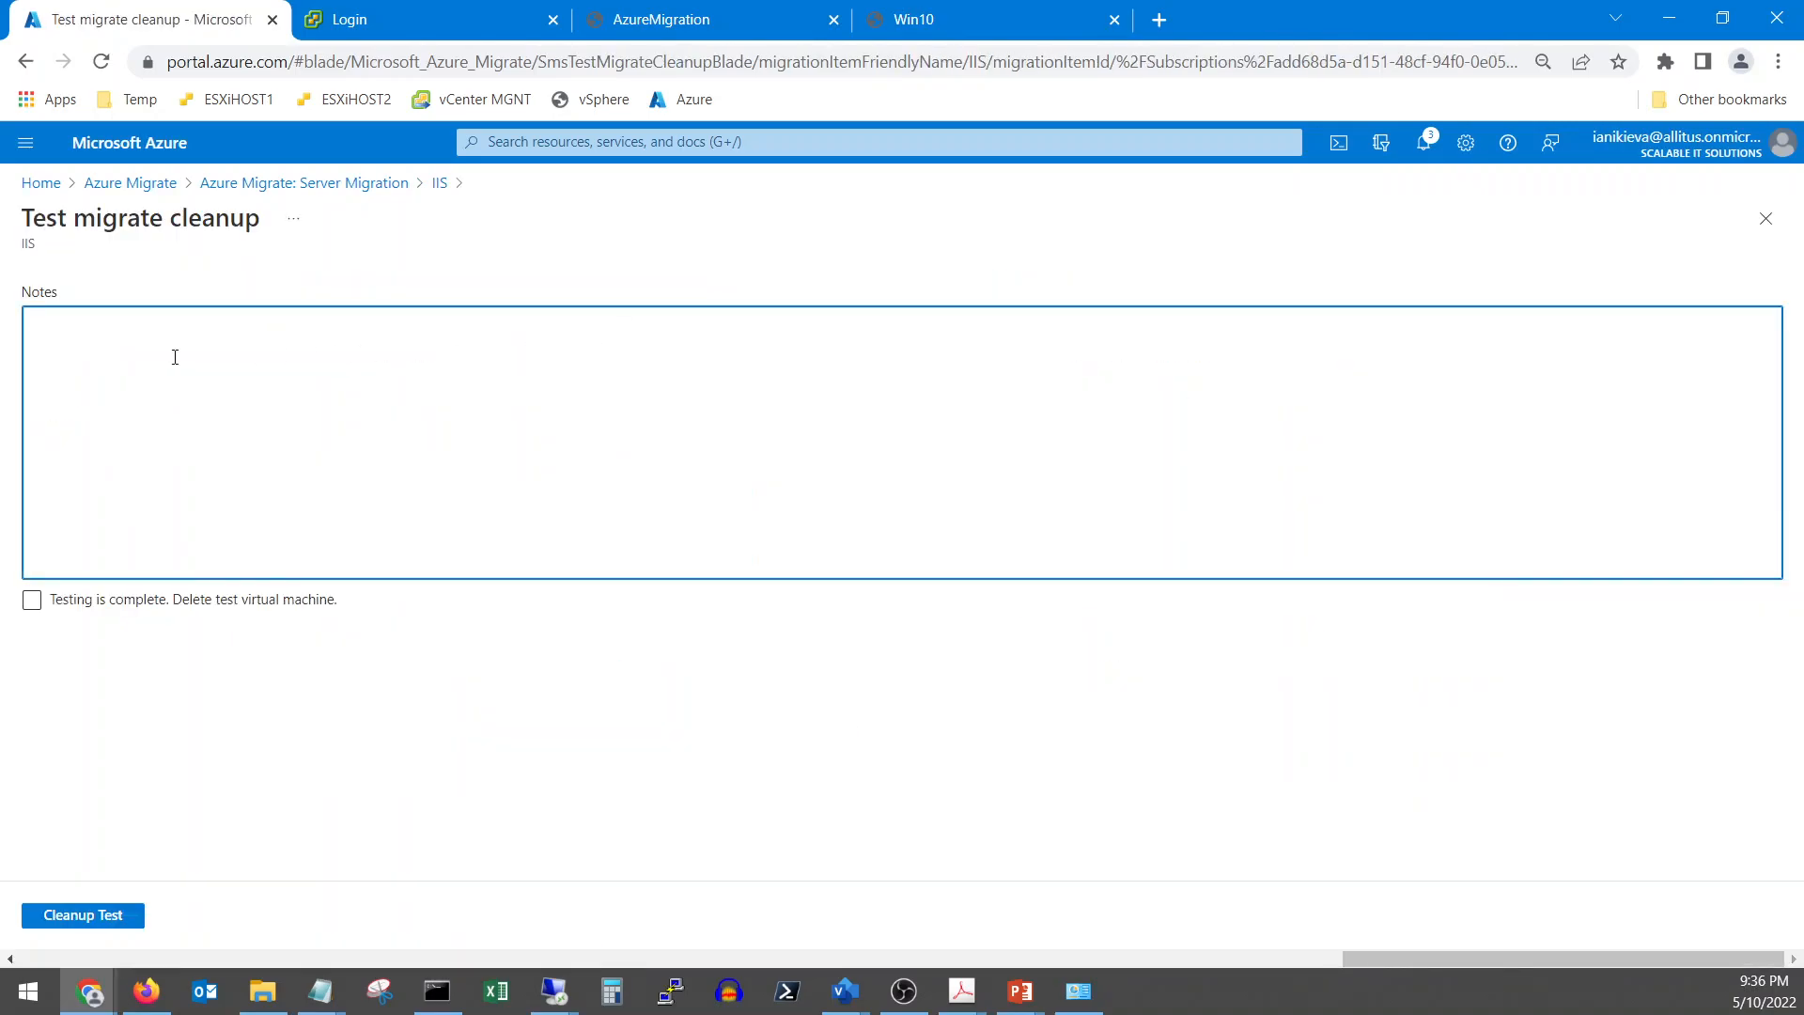
{"action": "left_click", "coordinate": [32, 599]}
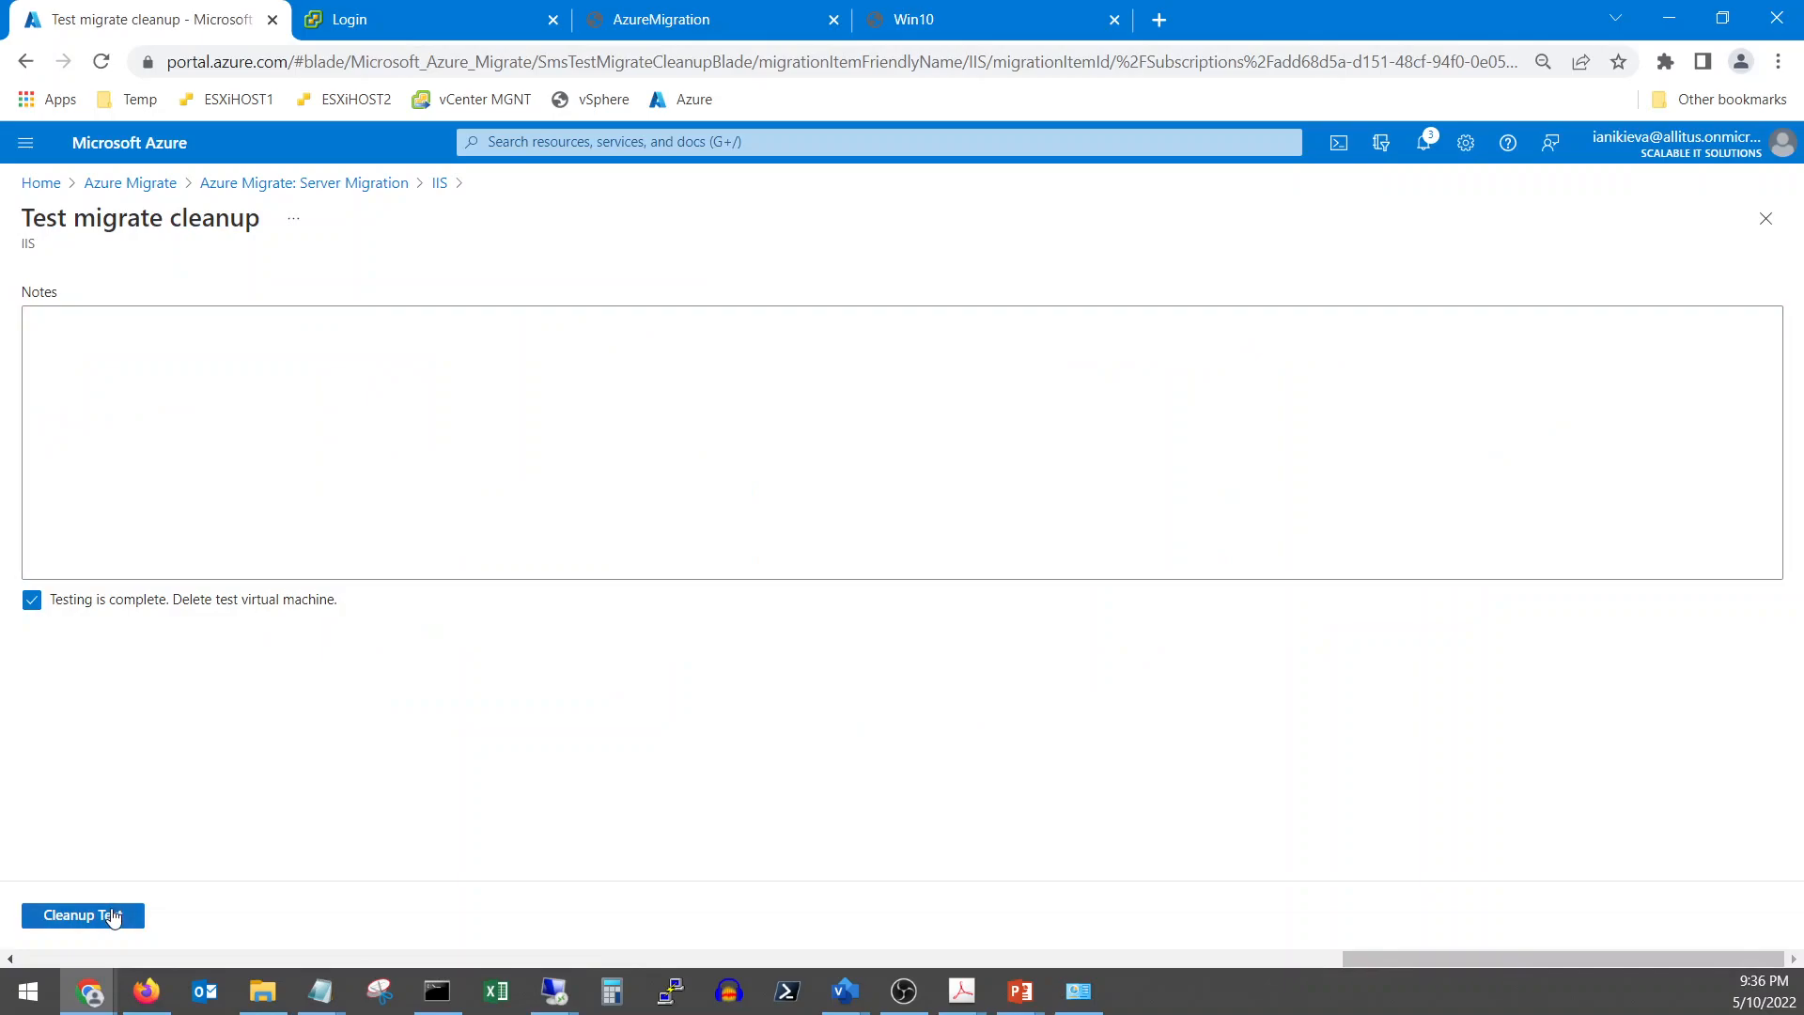
{"action": "left_click", "coordinate": [111, 916]}
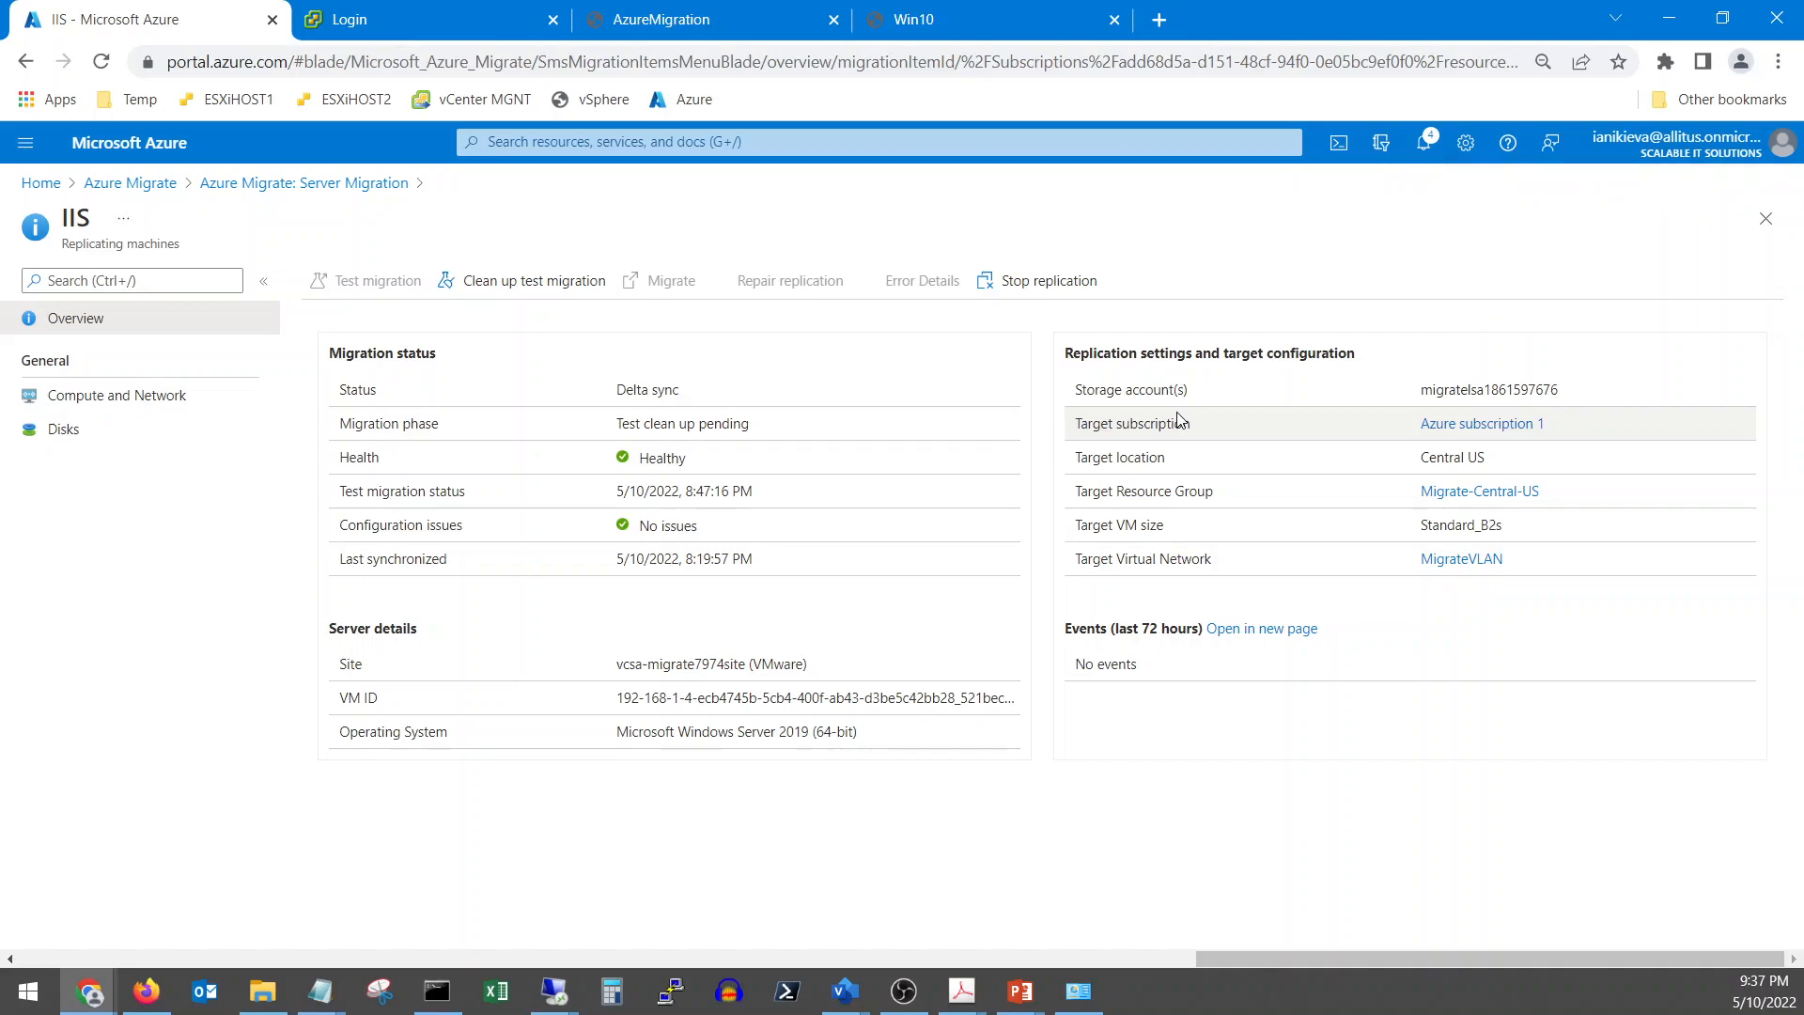
{"action": "left_click", "coordinate": [1426, 141]}
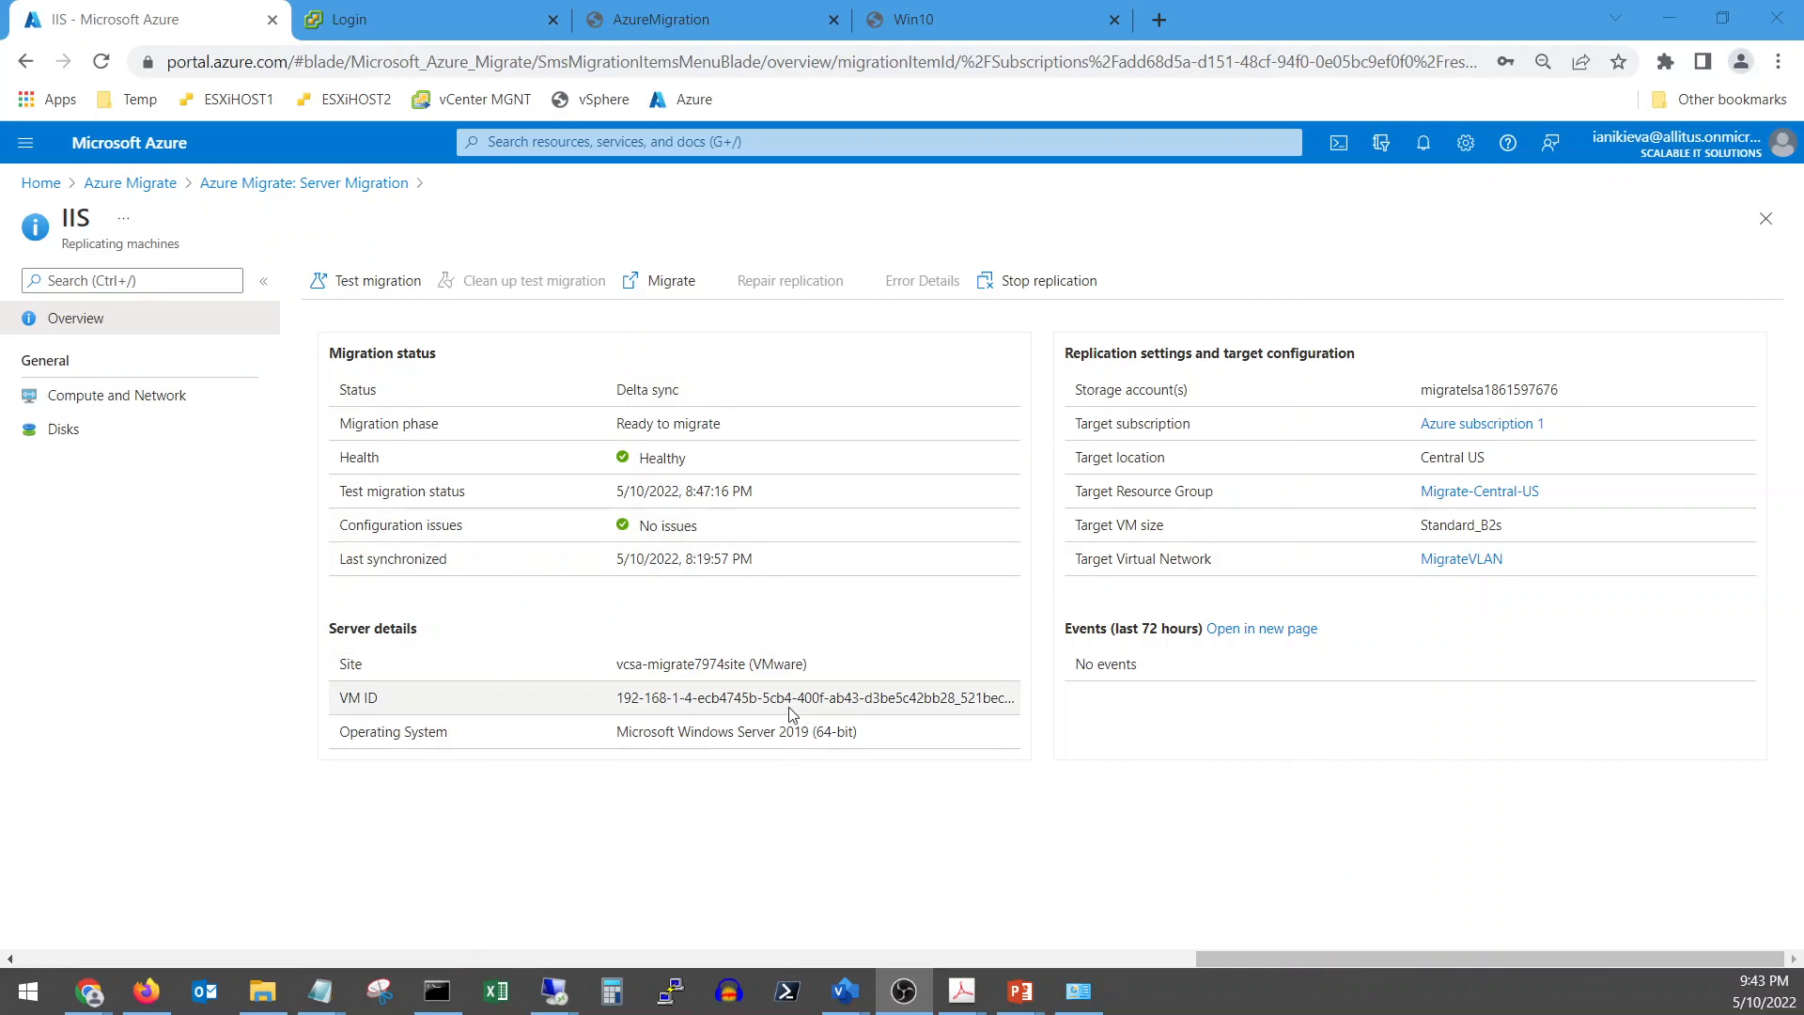
{"action": "left_click", "coordinate": [665, 281]}
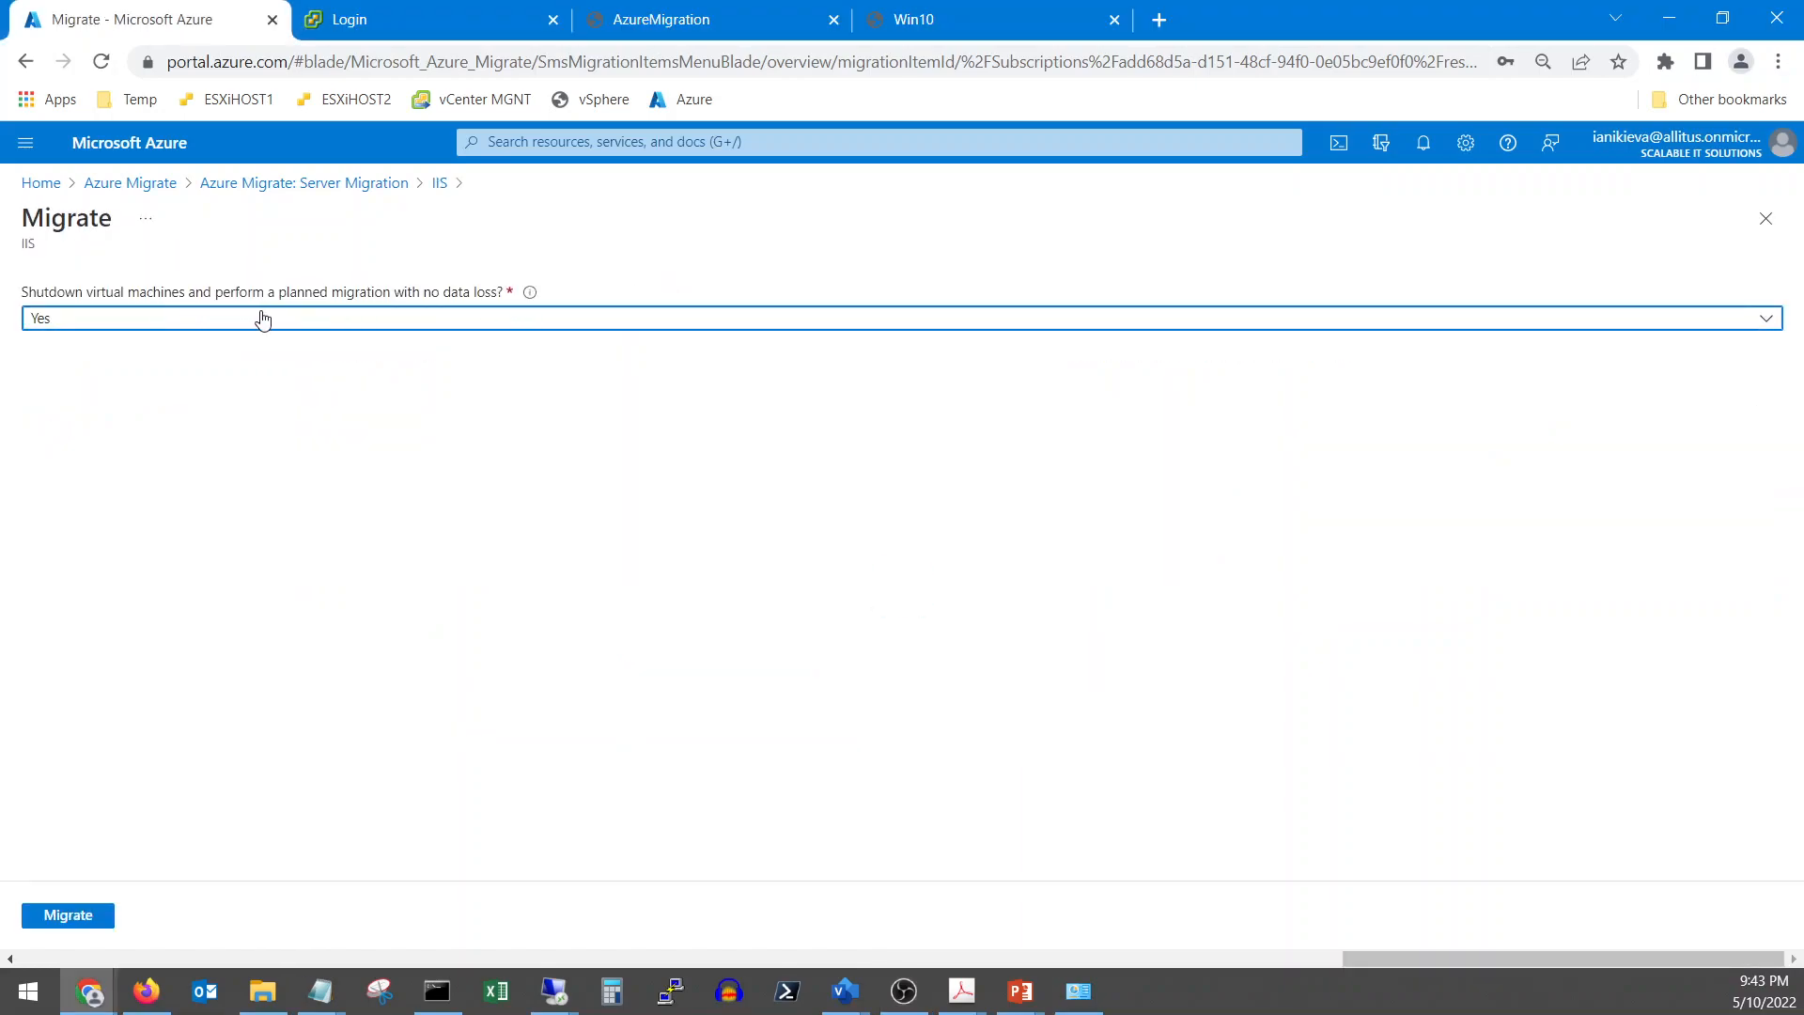
Start the IIS migration with VM shutdown before migrating kept on, and open the migration job's progress
{"action": "left_click", "coordinate": [413, 318]}
{"action": "left_click", "coordinate": [417, 322]}
{"action": "left_click", "coordinate": [67, 915]}
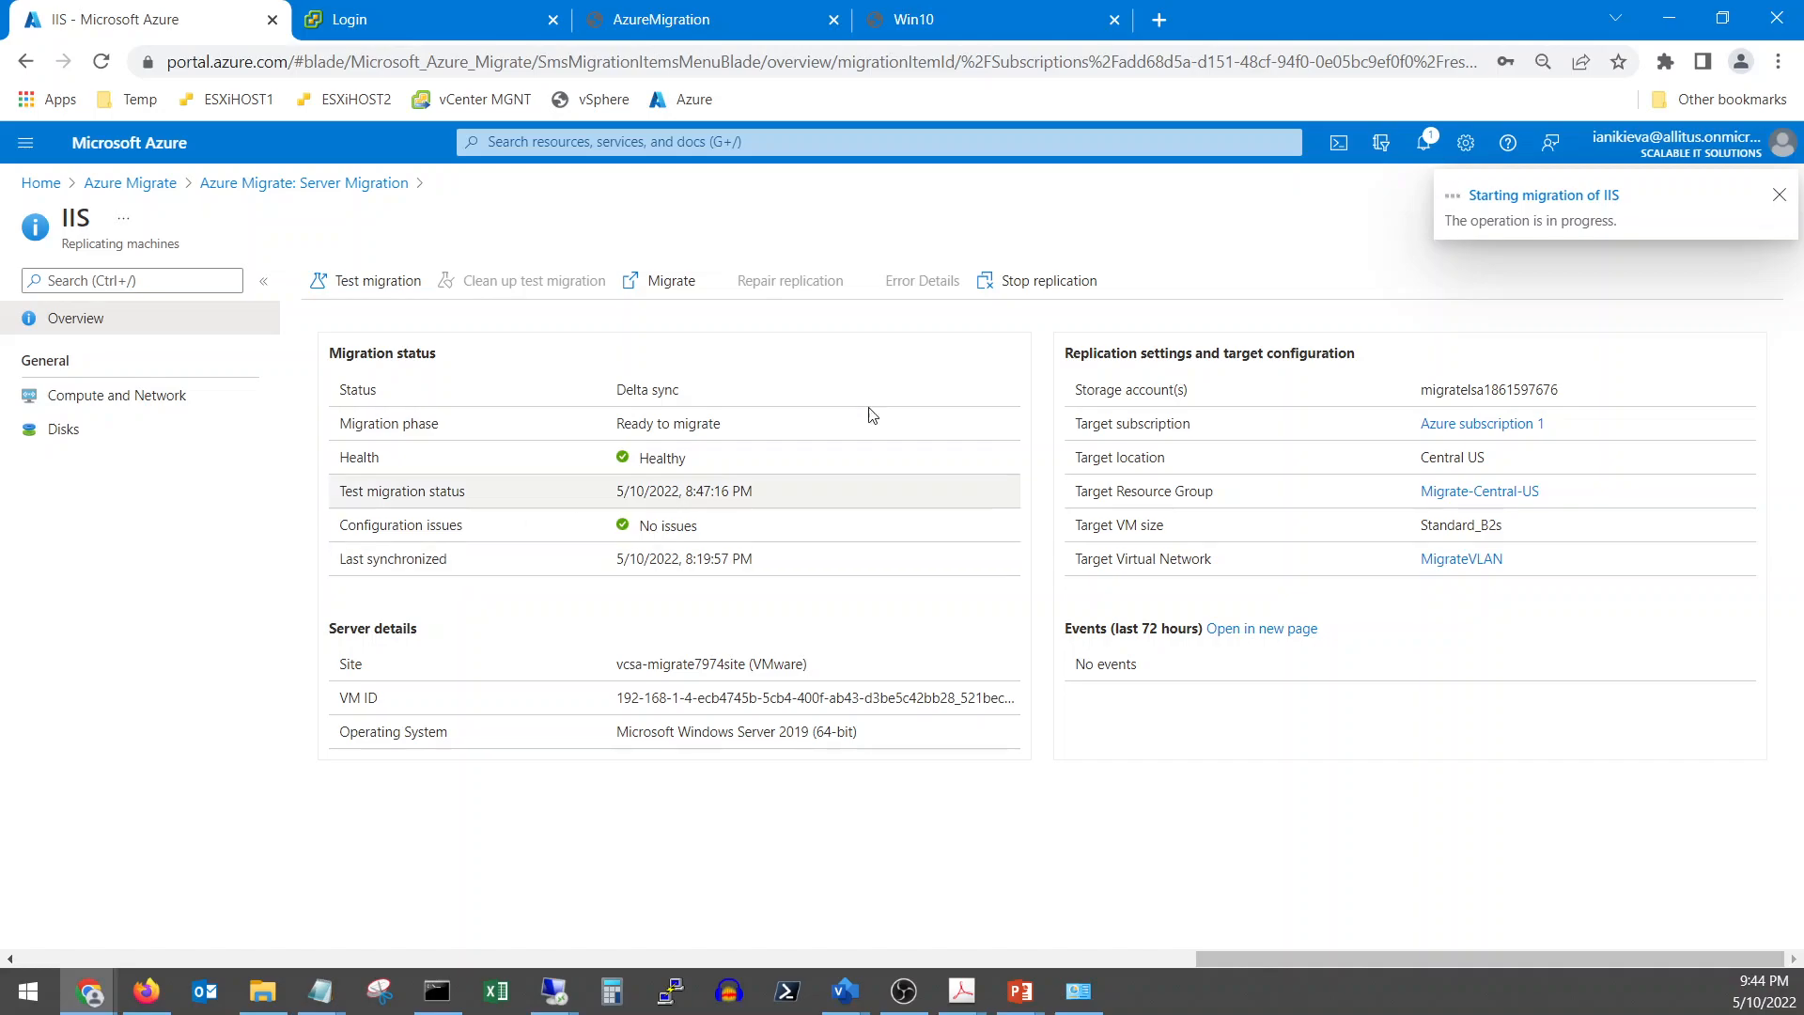
{"action": "left_click", "coordinate": [1513, 197]}
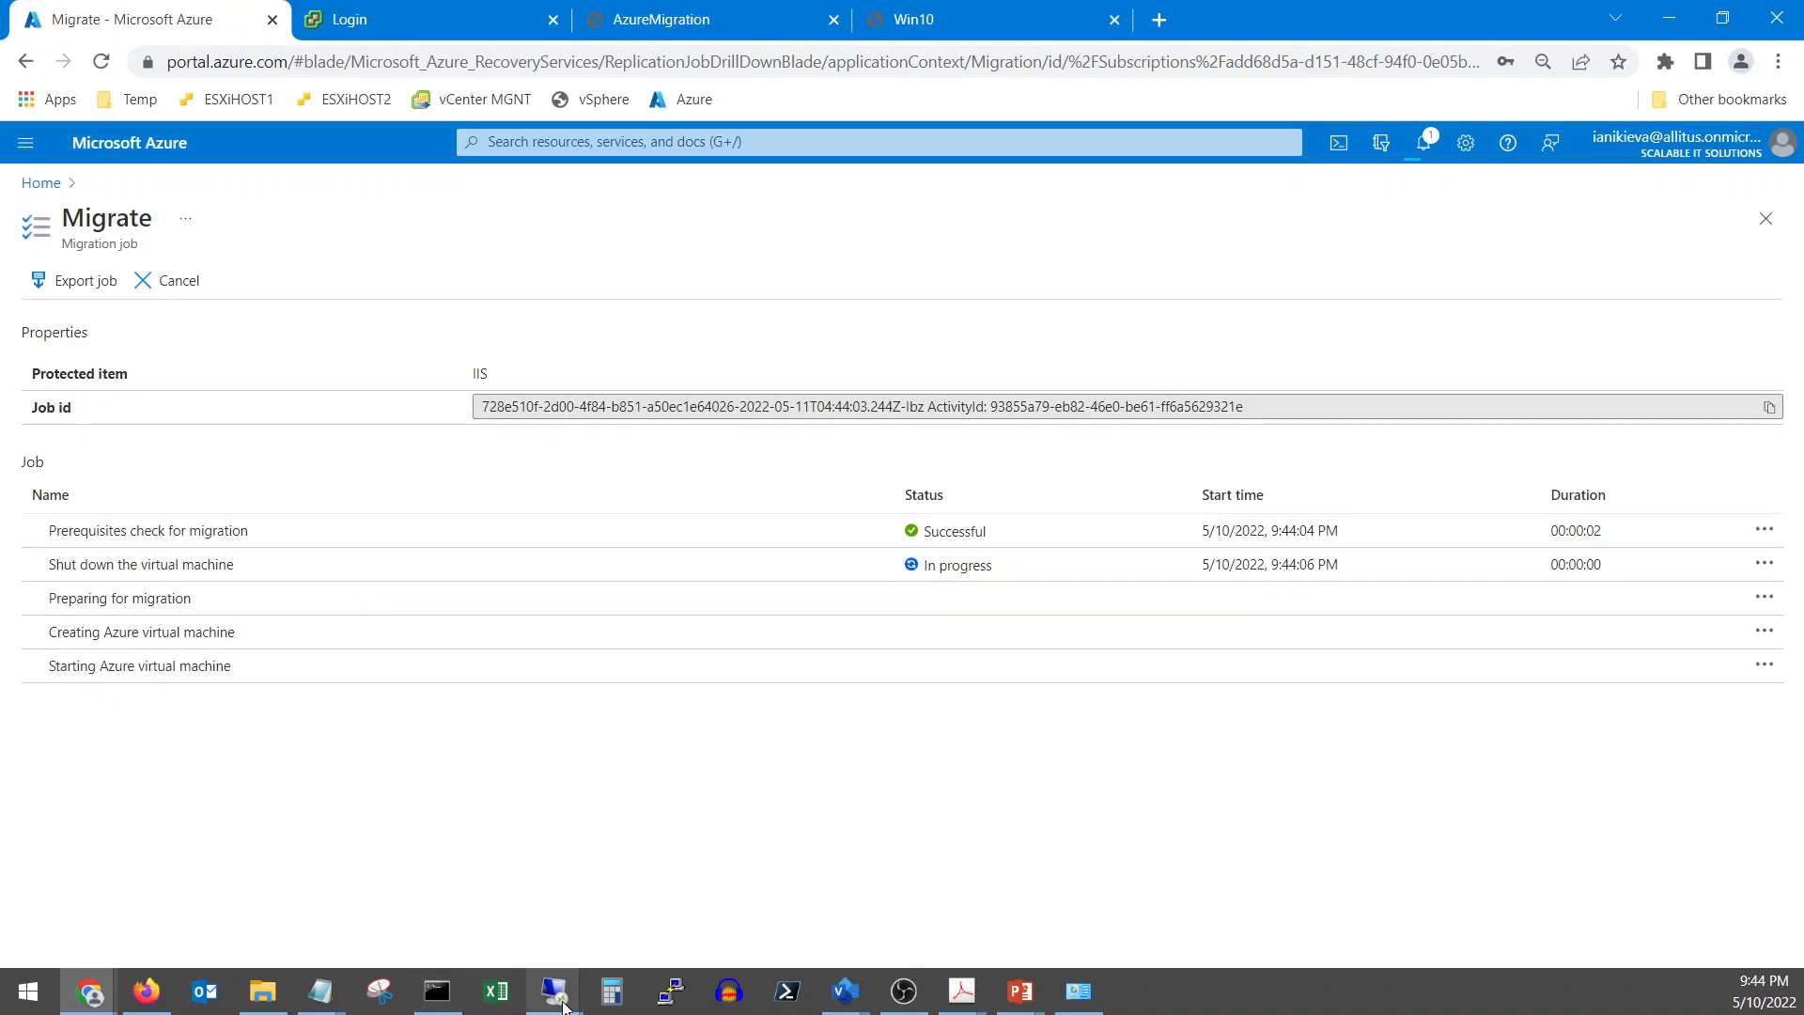
Close the stale Win10 and AzureMigration consoles and sign in to vSphere as administrator
{"action": "left_click", "coordinate": [949, 26]}
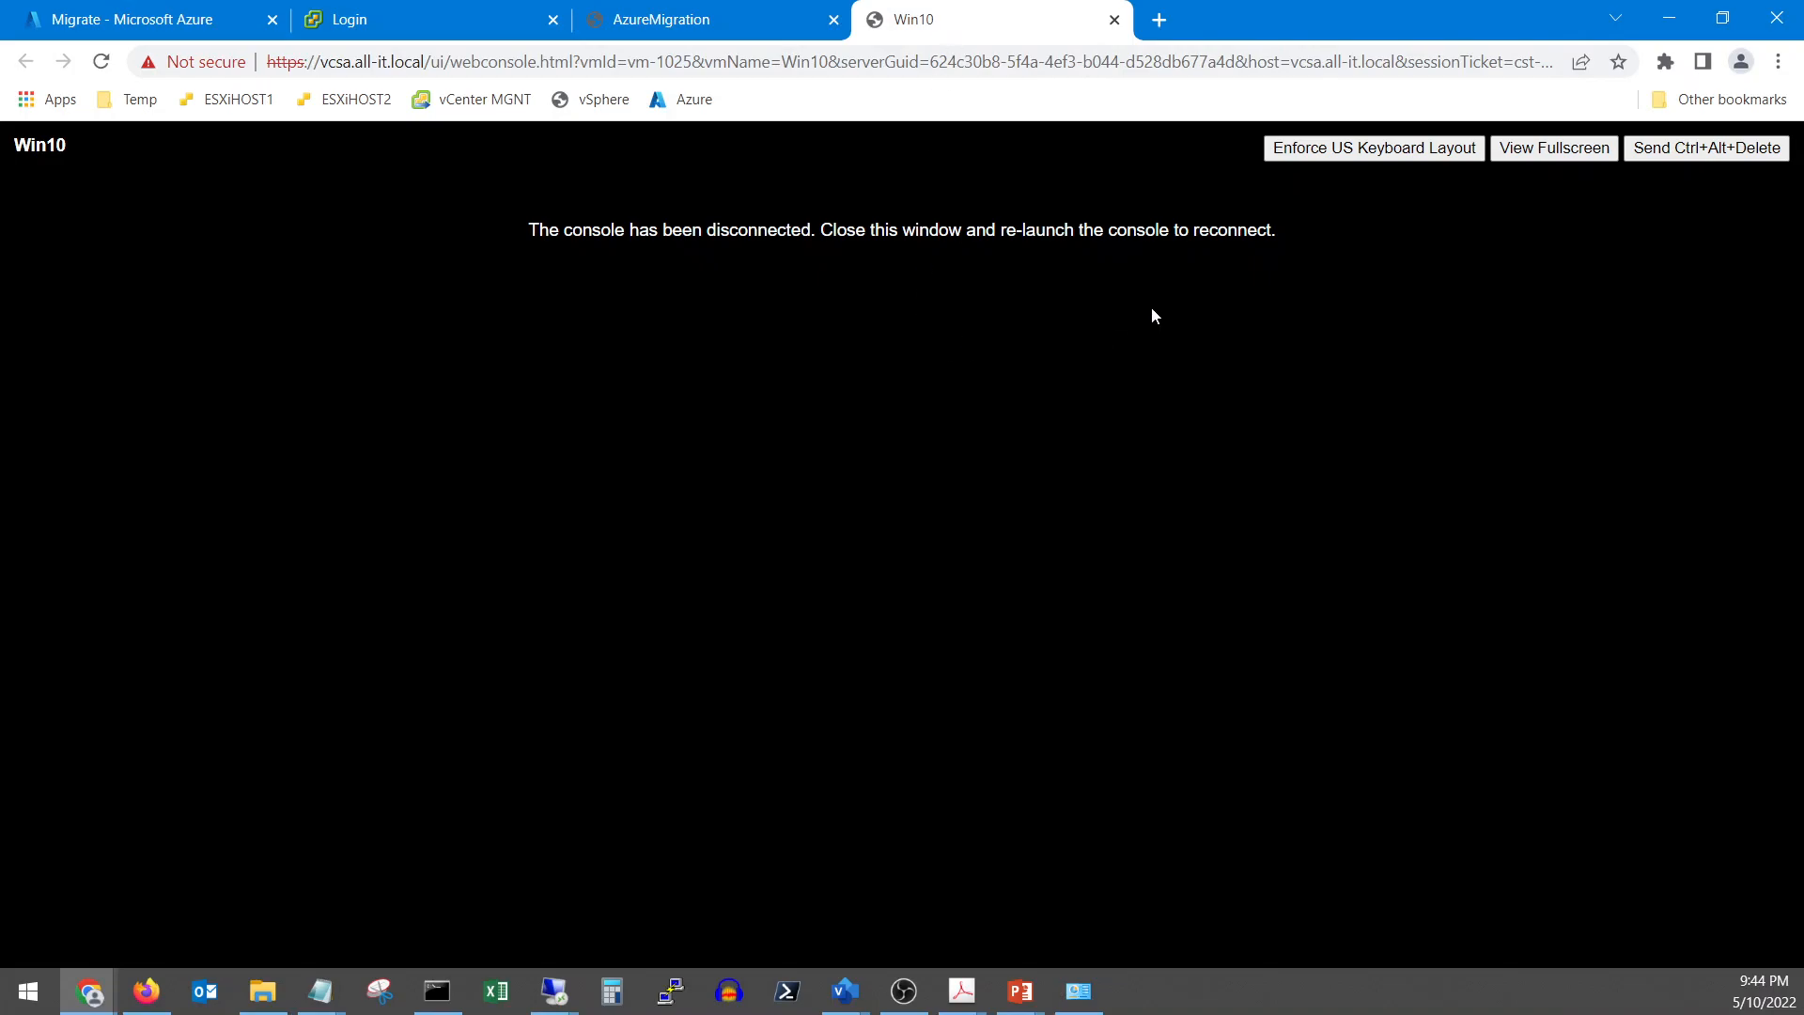
{"action": "left_click", "coordinate": [1115, 20]}
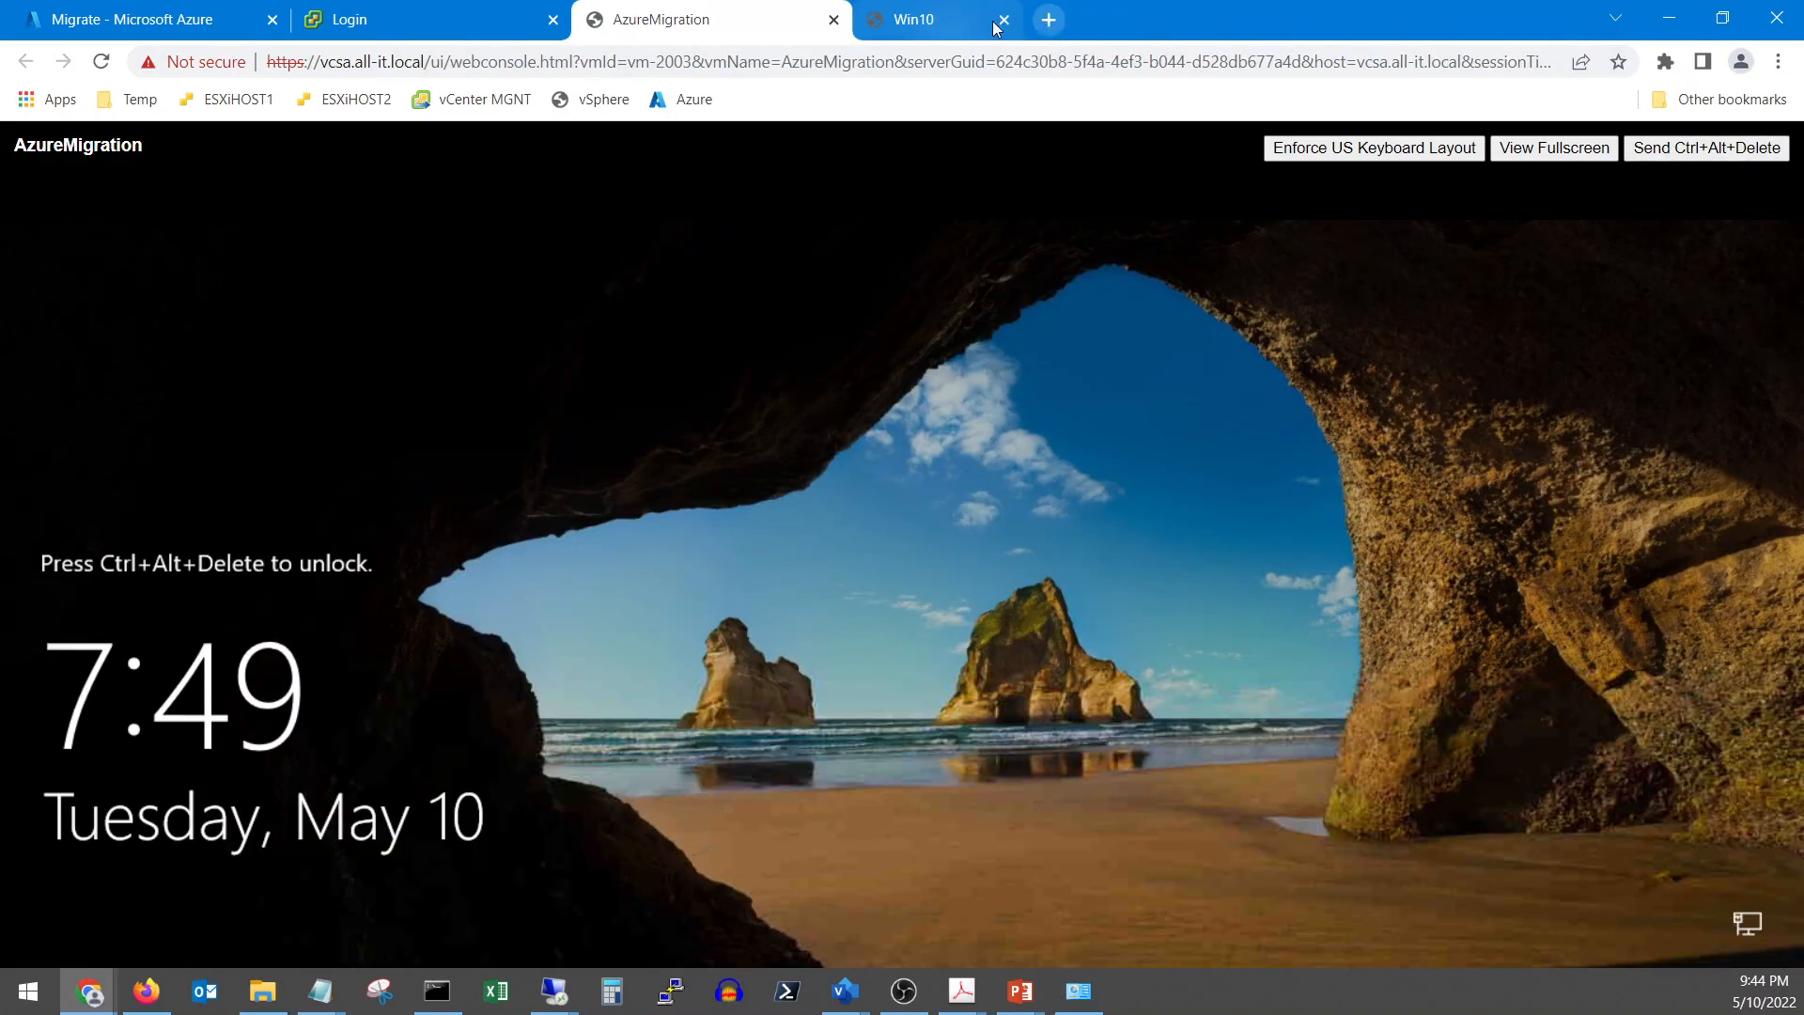
{"action": "left_click", "coordinate": [833, 20]}
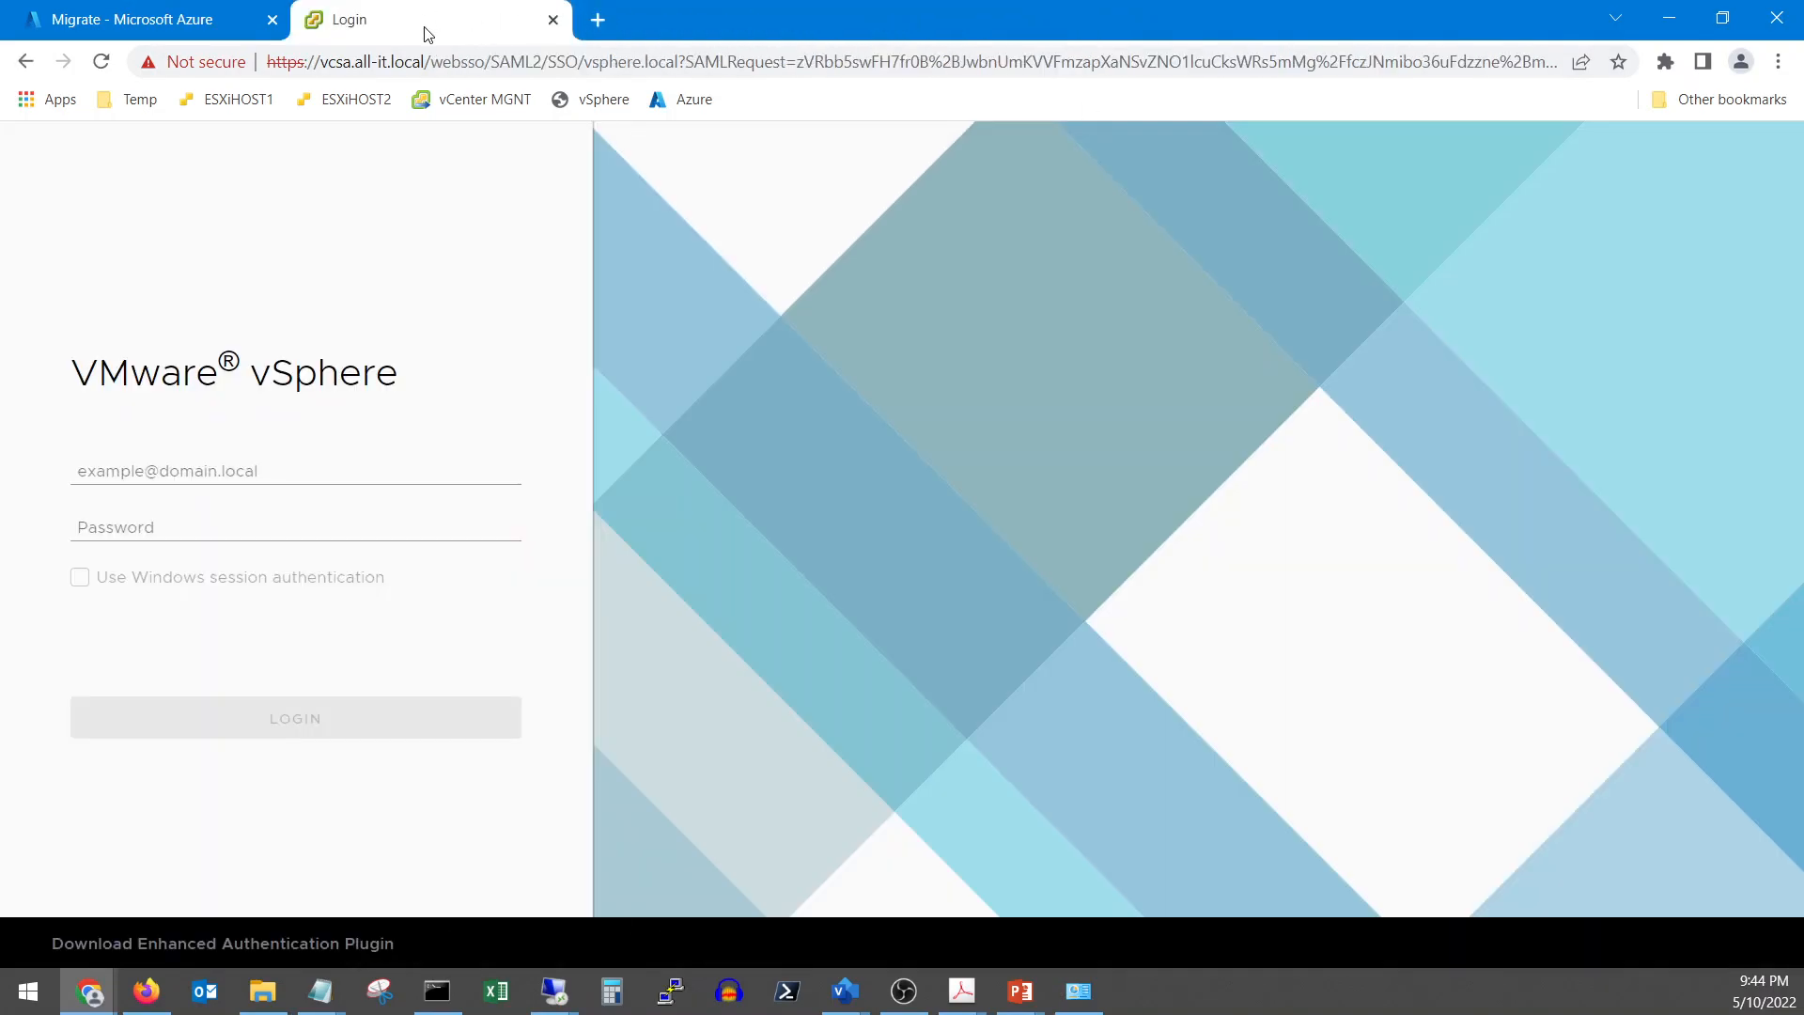
{"action": "left_click", "coordinate": [238, 467]}
{"action": "left_click", "coordinate": [241, 644]}
{"action": "left_click", "coordinate": [179, 528]}
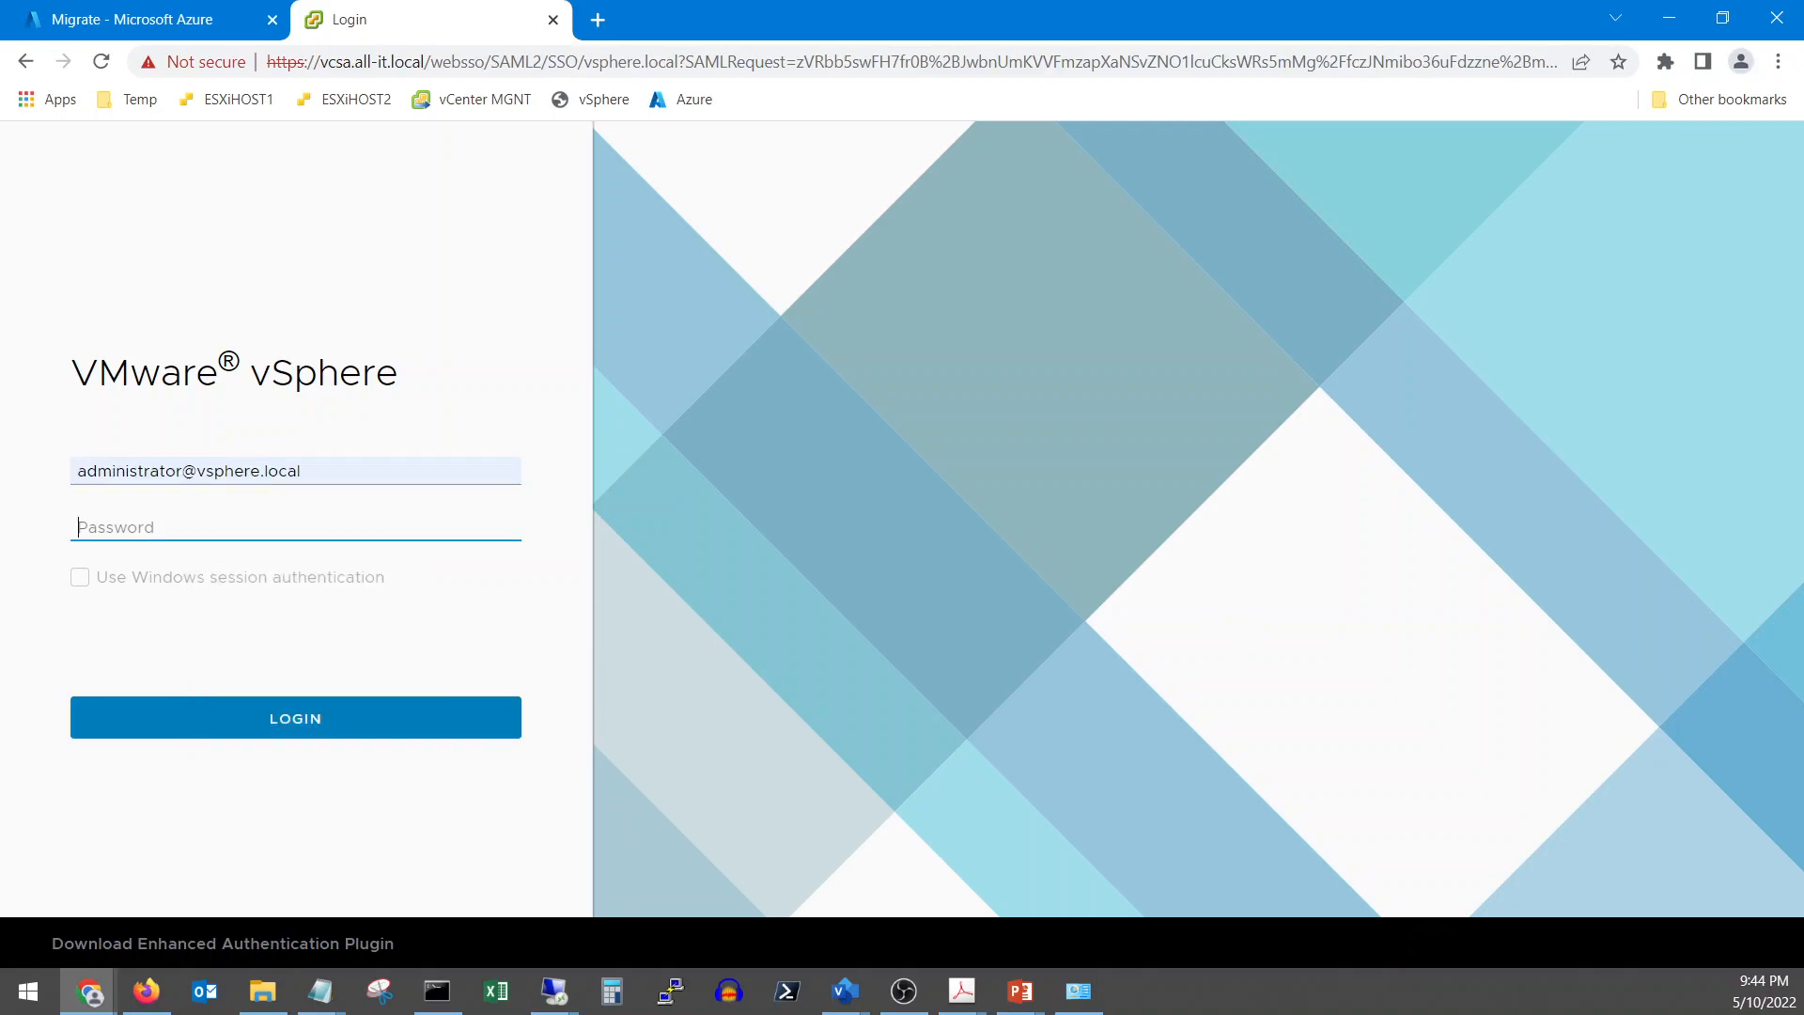
Check the Win10 ping window showing IIS unreachable, then return to the vSphere Summary tab
{"action": "key", "text": "alt+Tab"}
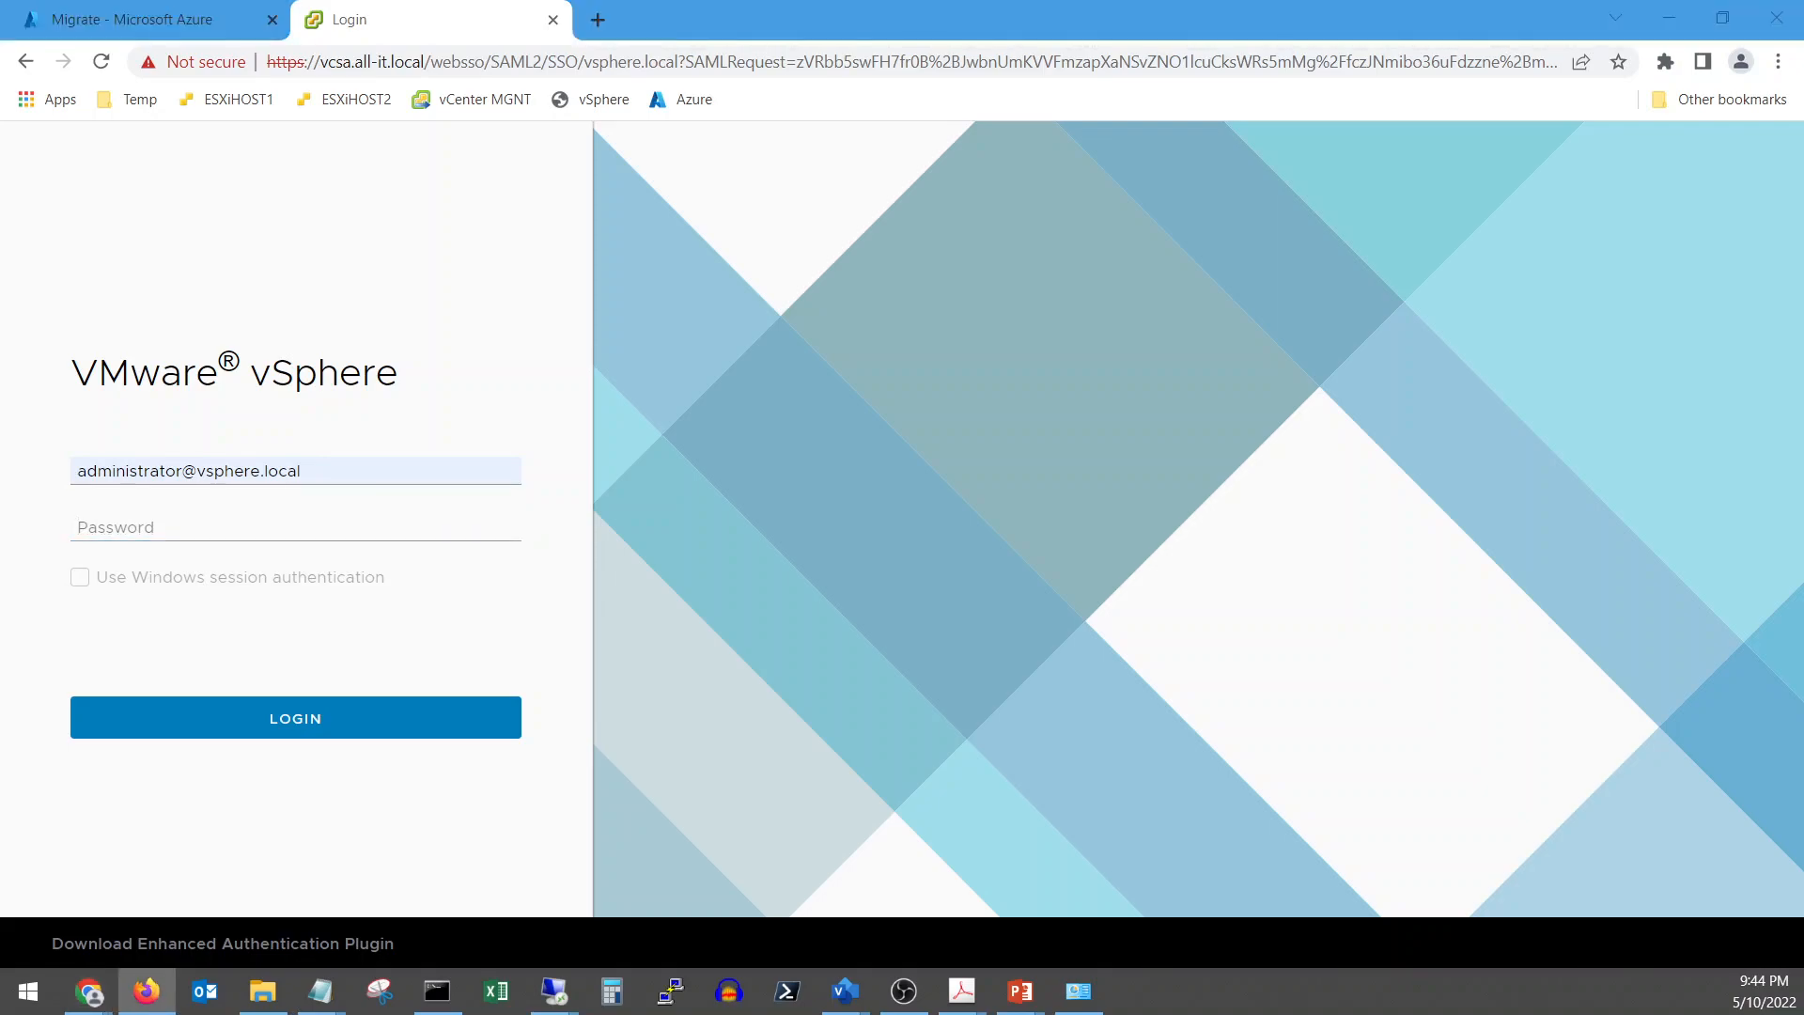
{"action": "key", "text": "alt+Tab"}
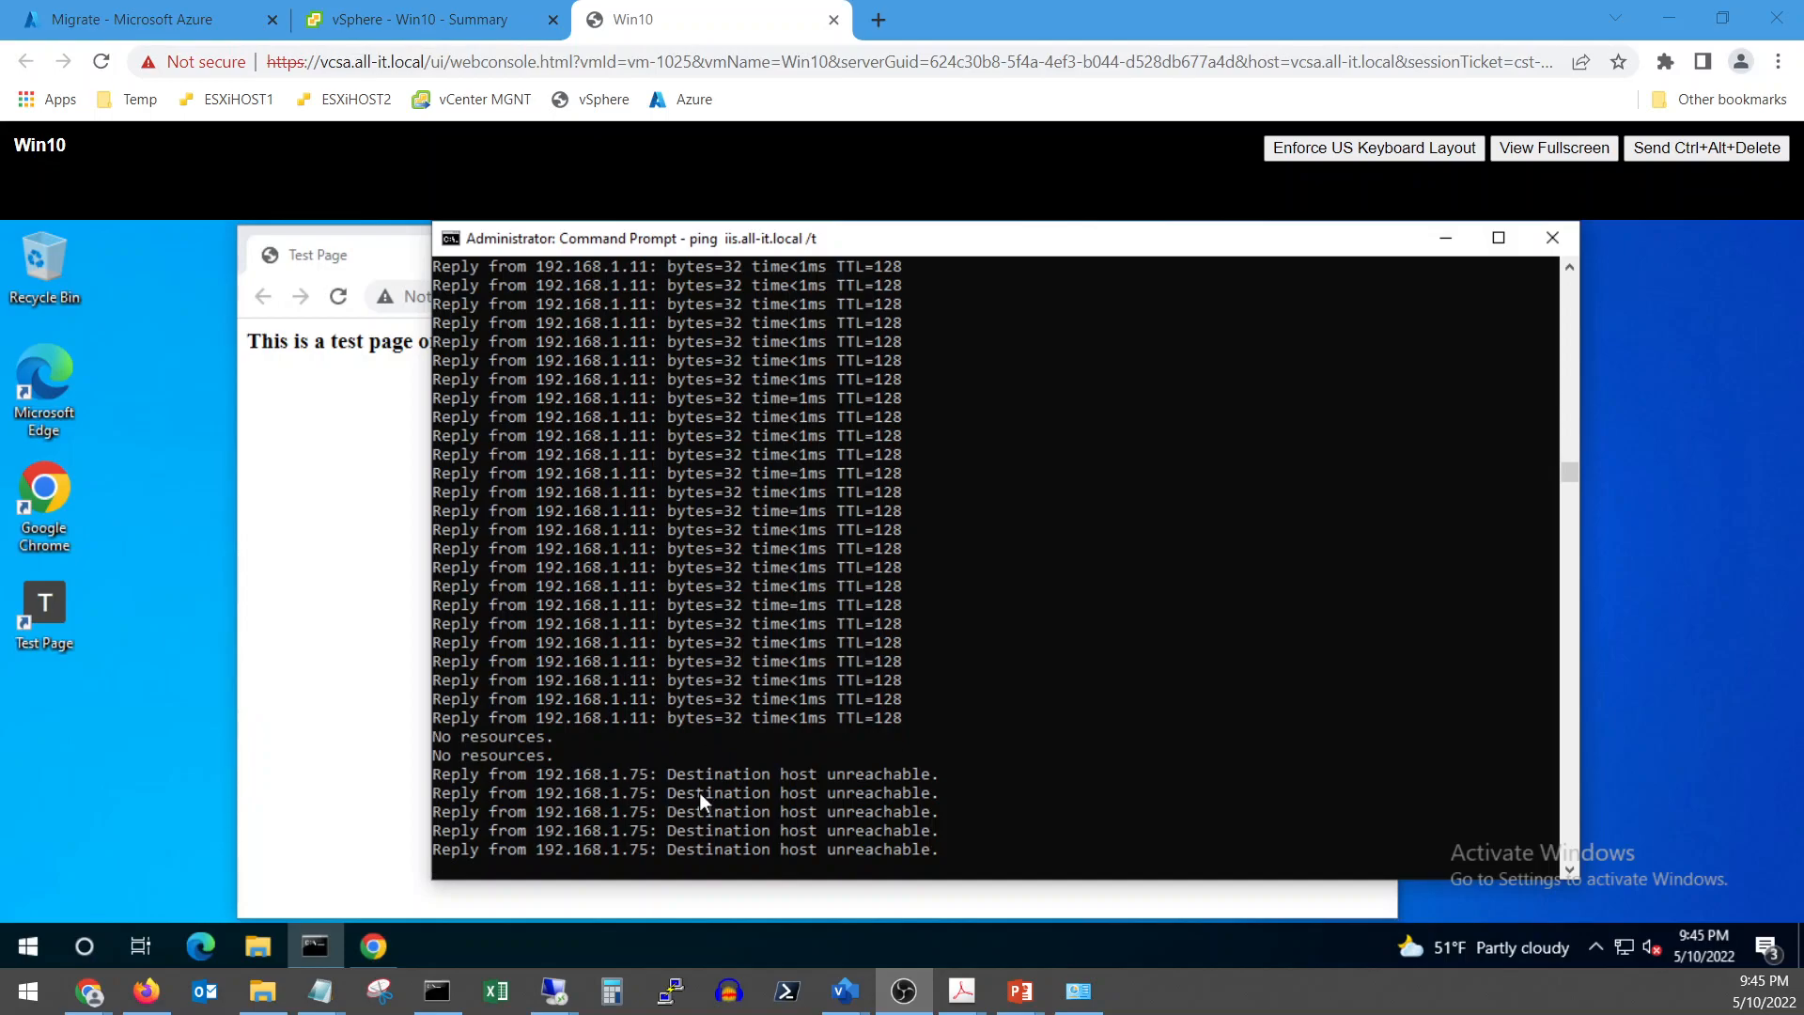
{"action": "mouse_move", "coordinate": [552, 1000]}
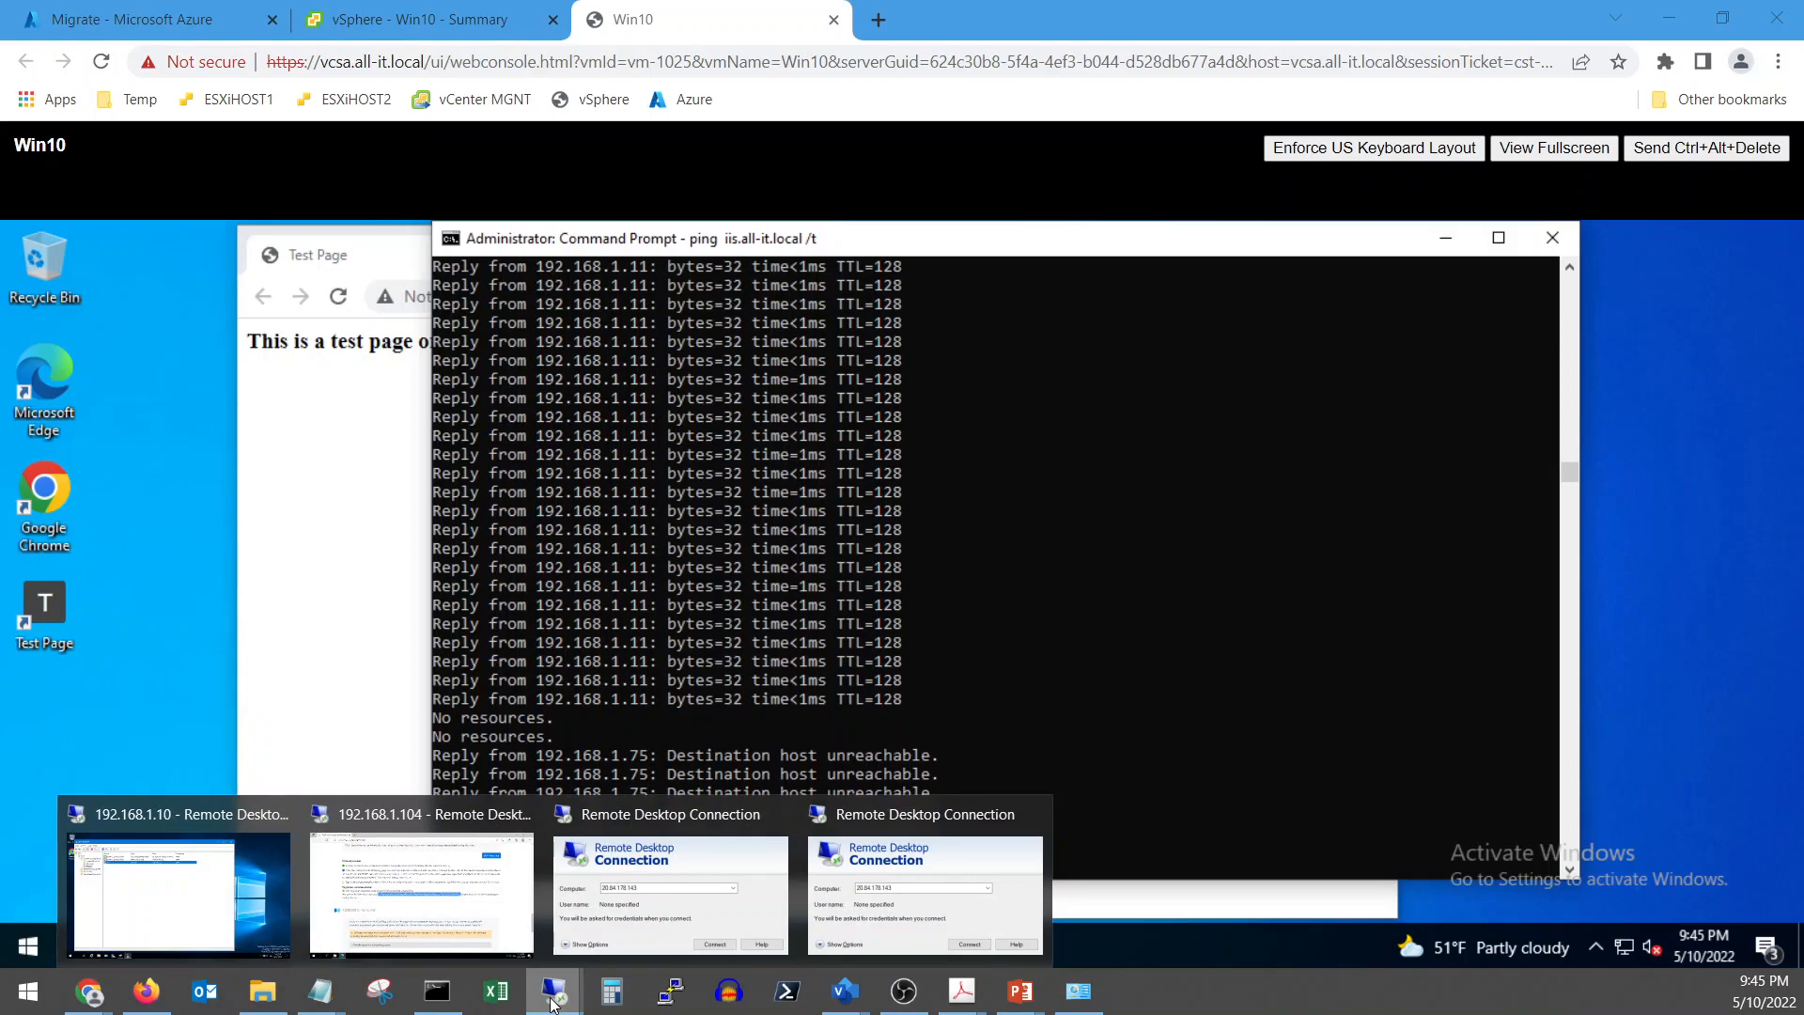
{"action": "left_click", "coordinate": [1158, 642]}
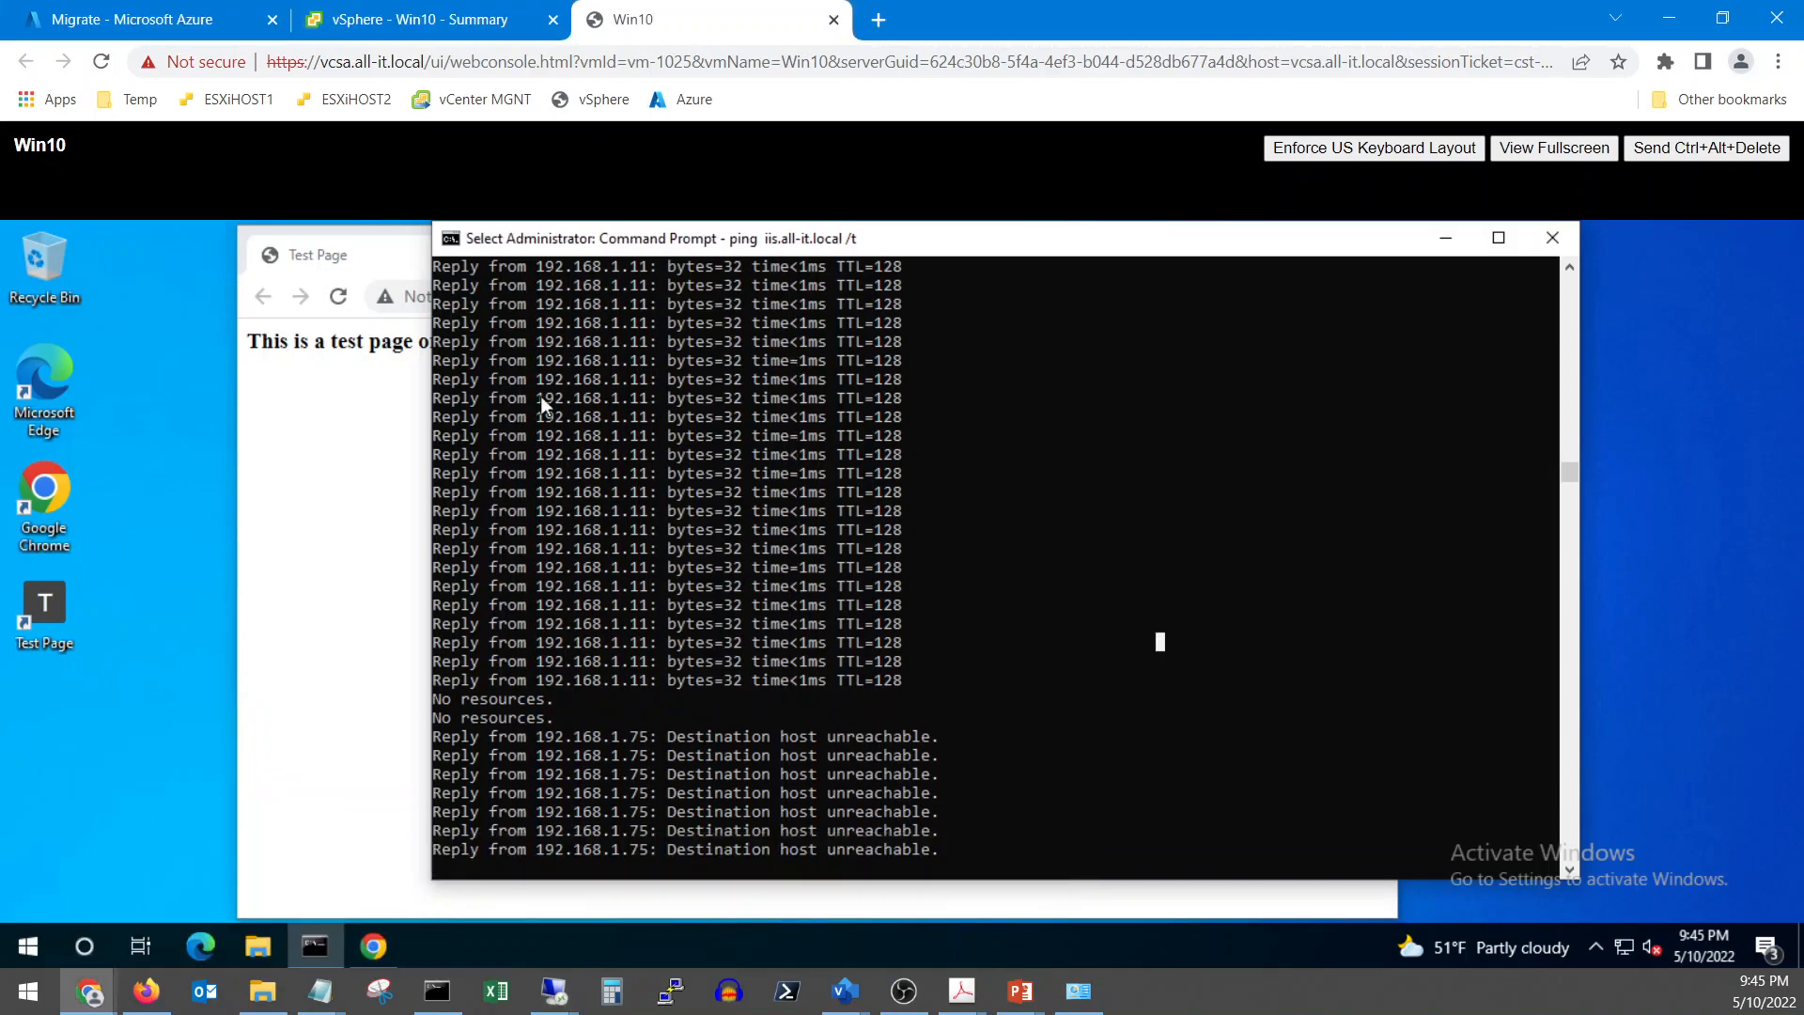
{"action": "left_click", "coordinate": [419, 18]}
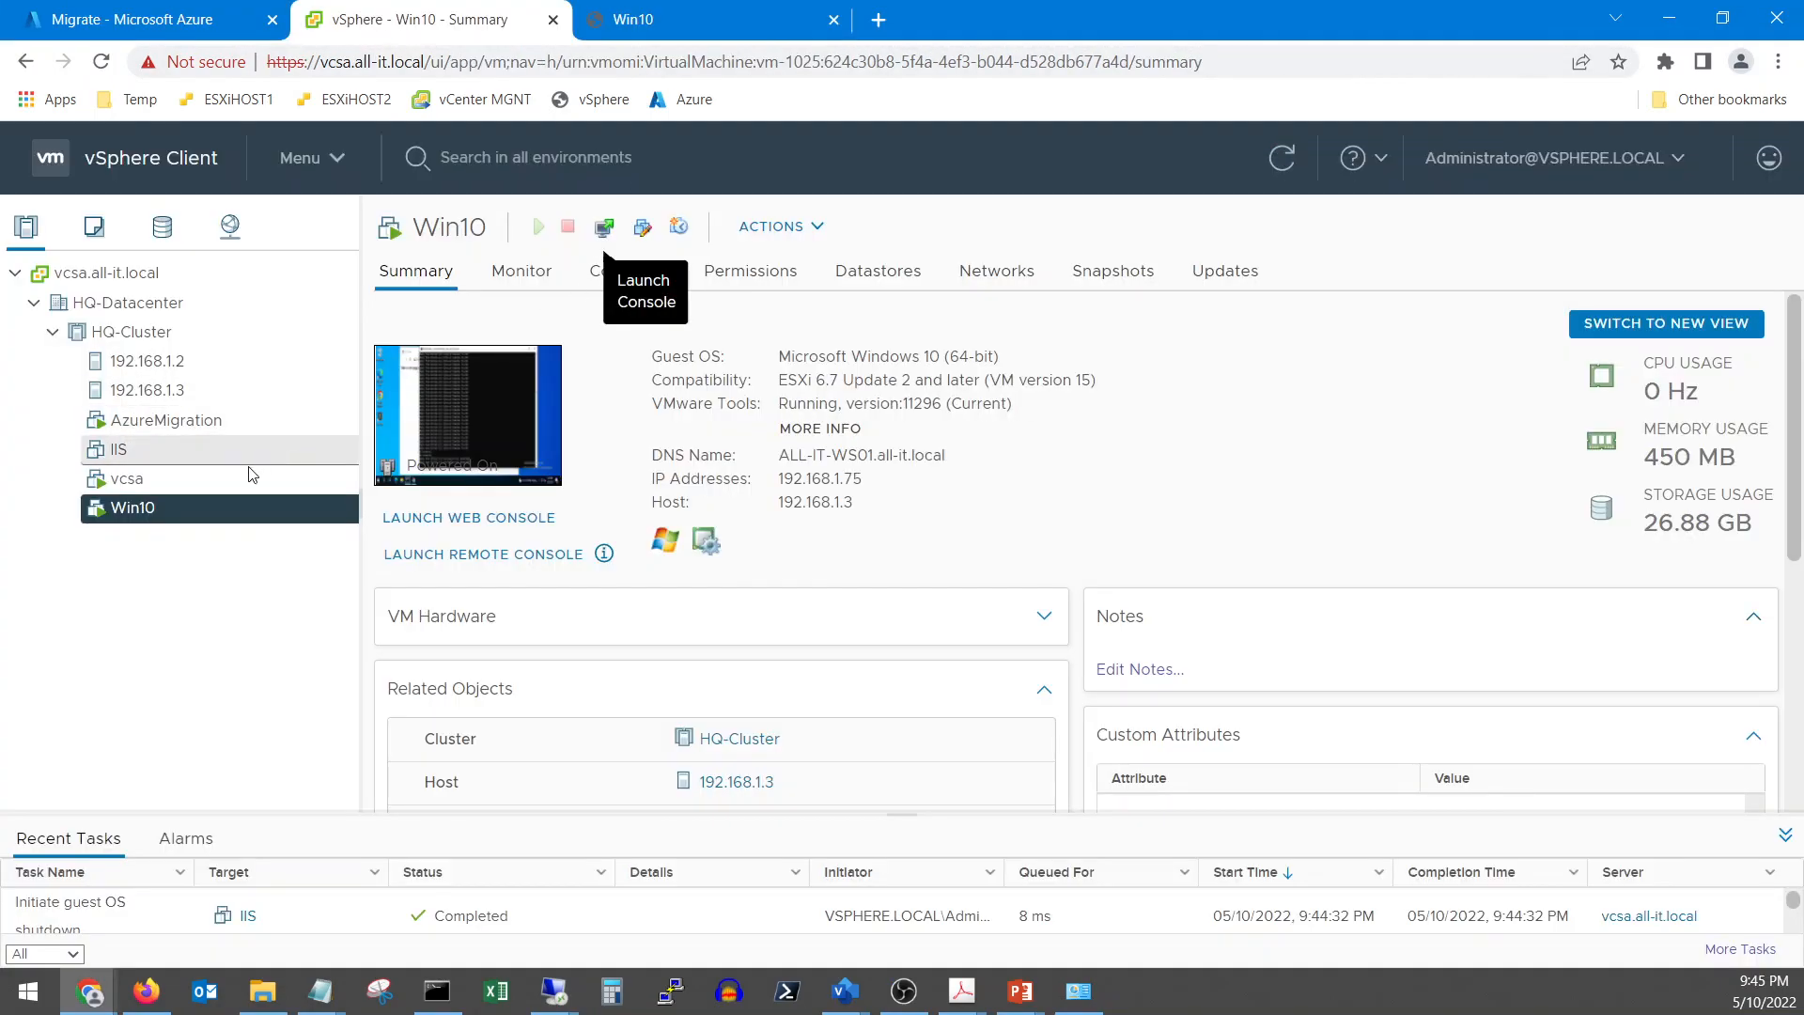
Check host 192.168.1.2's virtual machines for the powered-off IIS VM, then return to the Azure migration job
{"action": "left_click", "coordinate": [138, 362]}
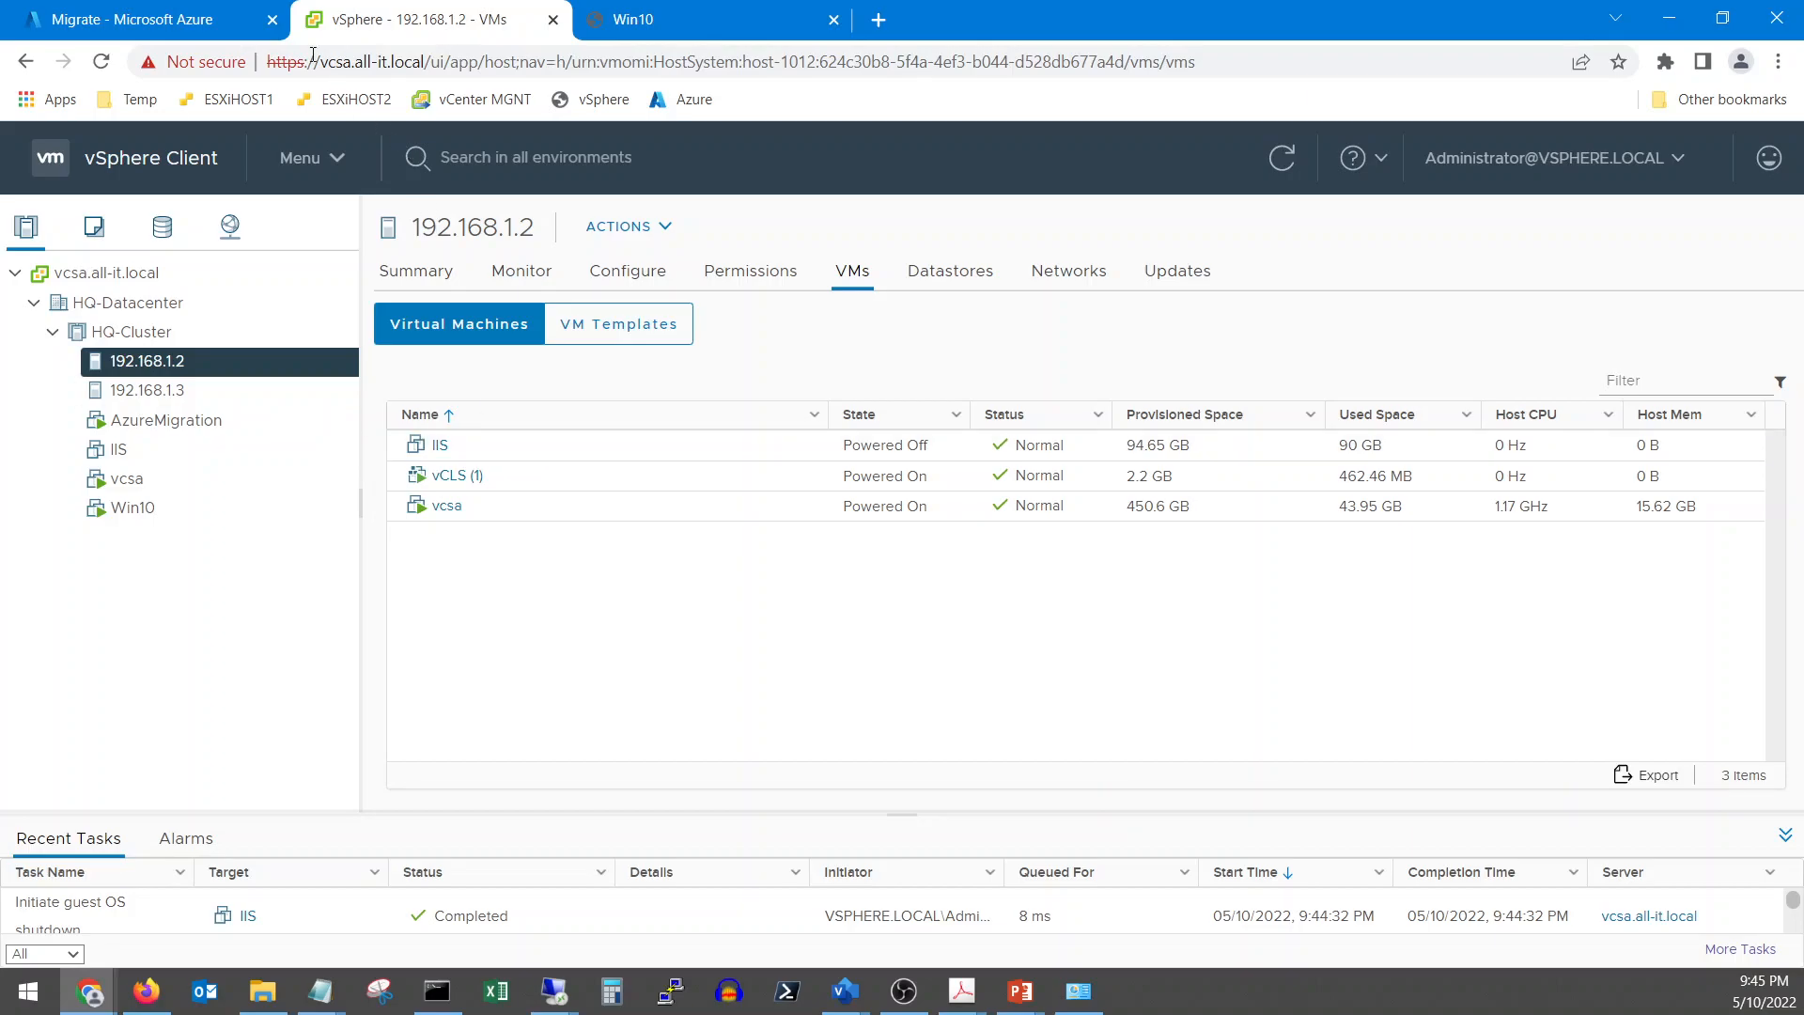
{"action": "left_click", "coordinate": [184, 28]}
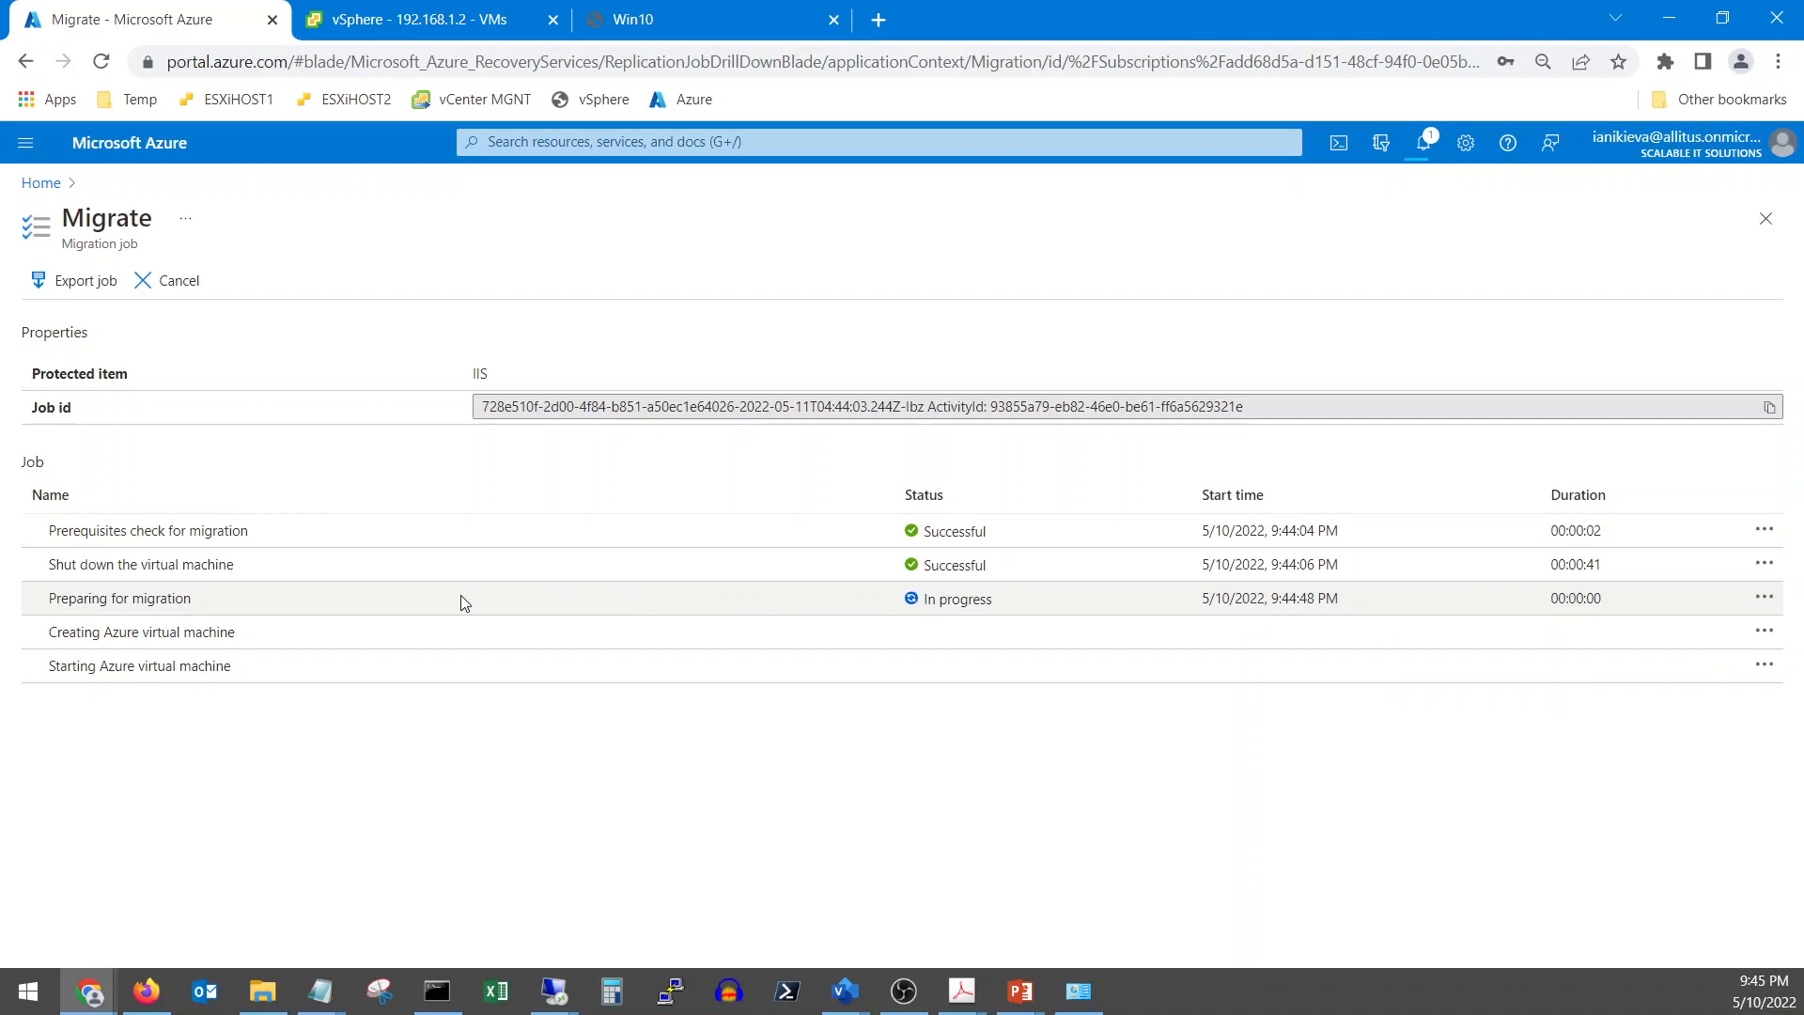
Open the Migrate-Central-US resource group from Home and scroll through its nine Central US resources
{"action": "left_click", "coordinate": [41, 182]}
{"action": "scroll", "coordinate": [526, 540], "scroll_direction": "up", "scroll_amount": 3}
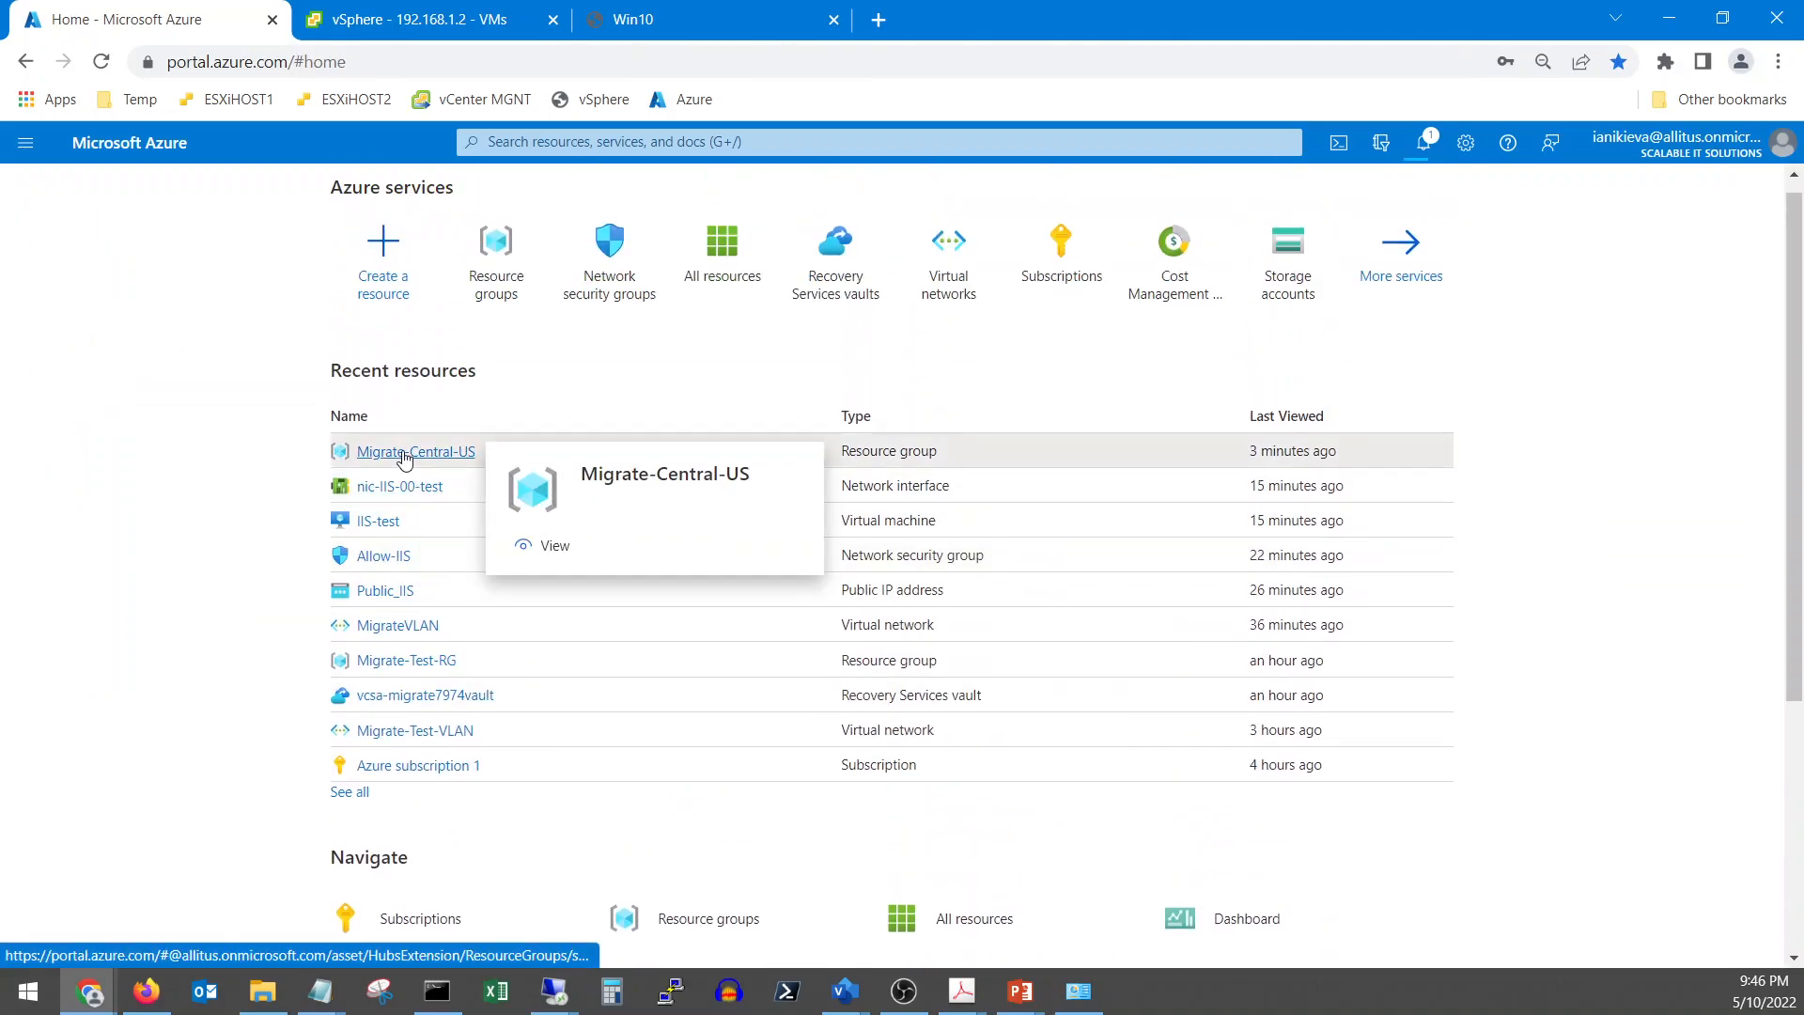
{"action": "left_click", "coordinate": [404, 455]}
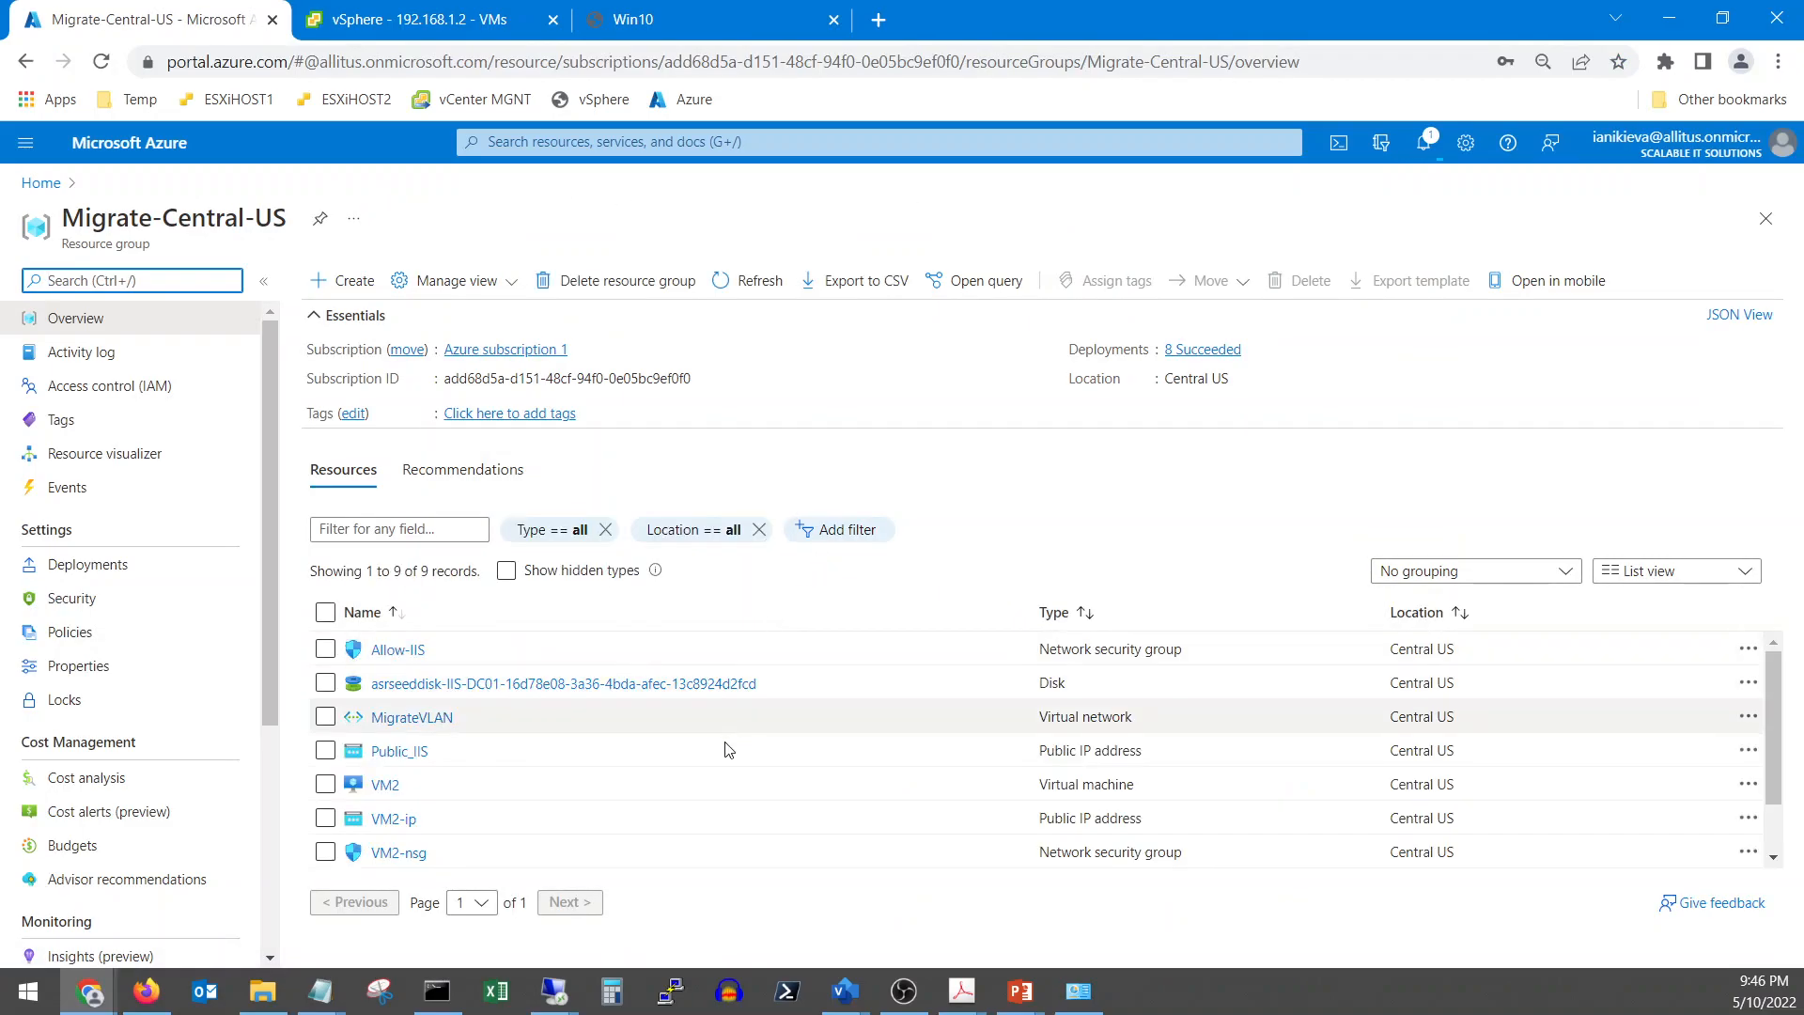
{"action": "scroll", "coordinate": [672, 801], "scroll_direction": "down", "scroll_amount": 1}
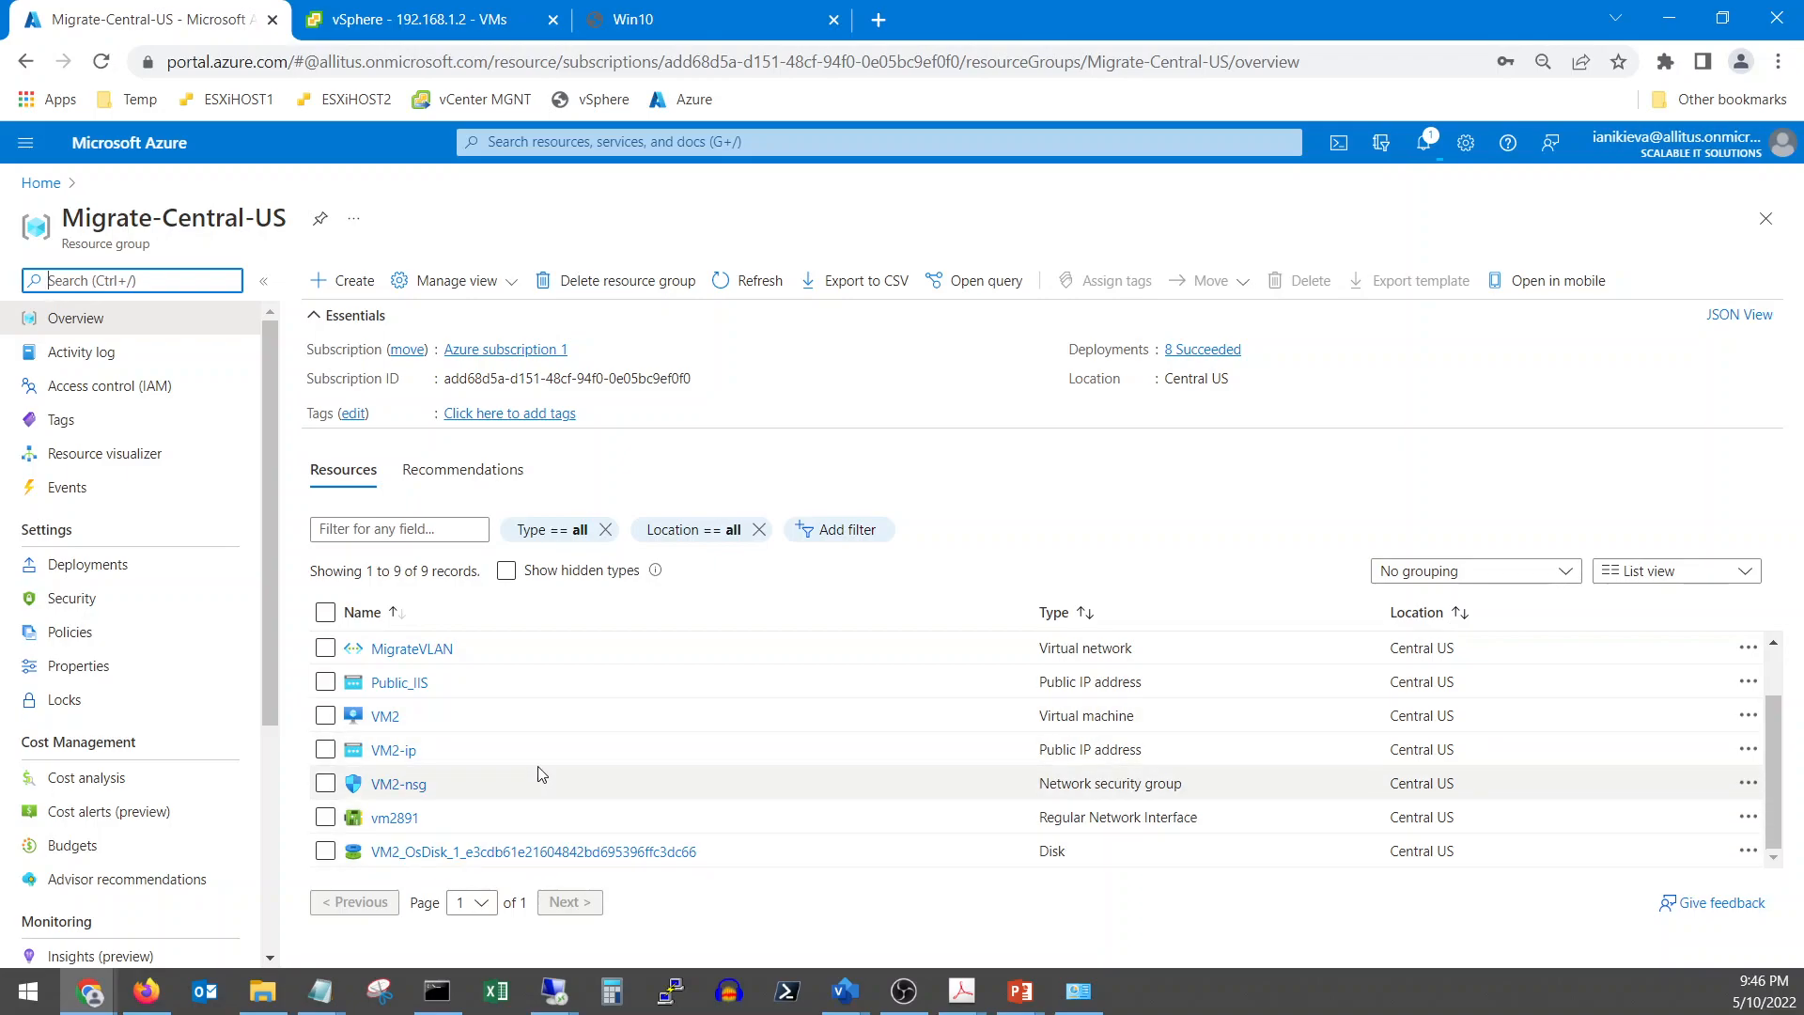
{"action": "scroll", "coordinate": [542, 773], "scroll_direction": "up", "scroll_amount": 1}
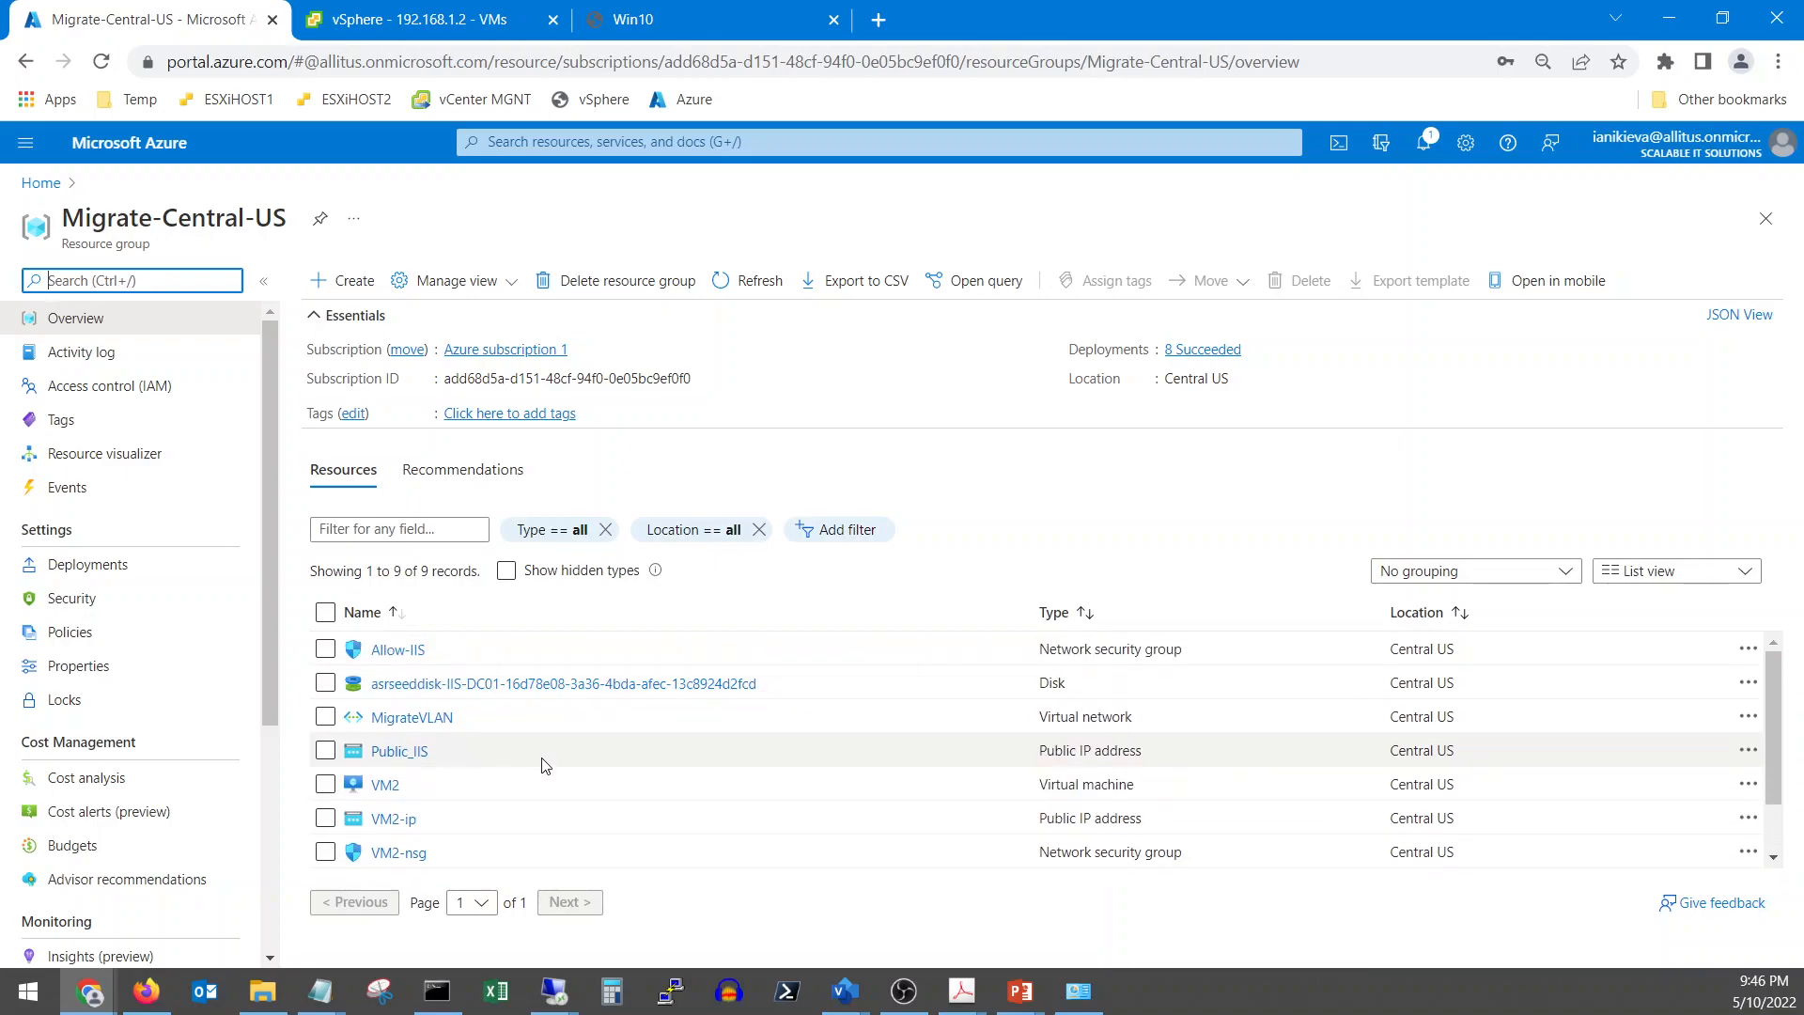
{"action": "scroll", "coordinate": [542, 764], "scroll_direction": "down", "scroll_amount": 1}
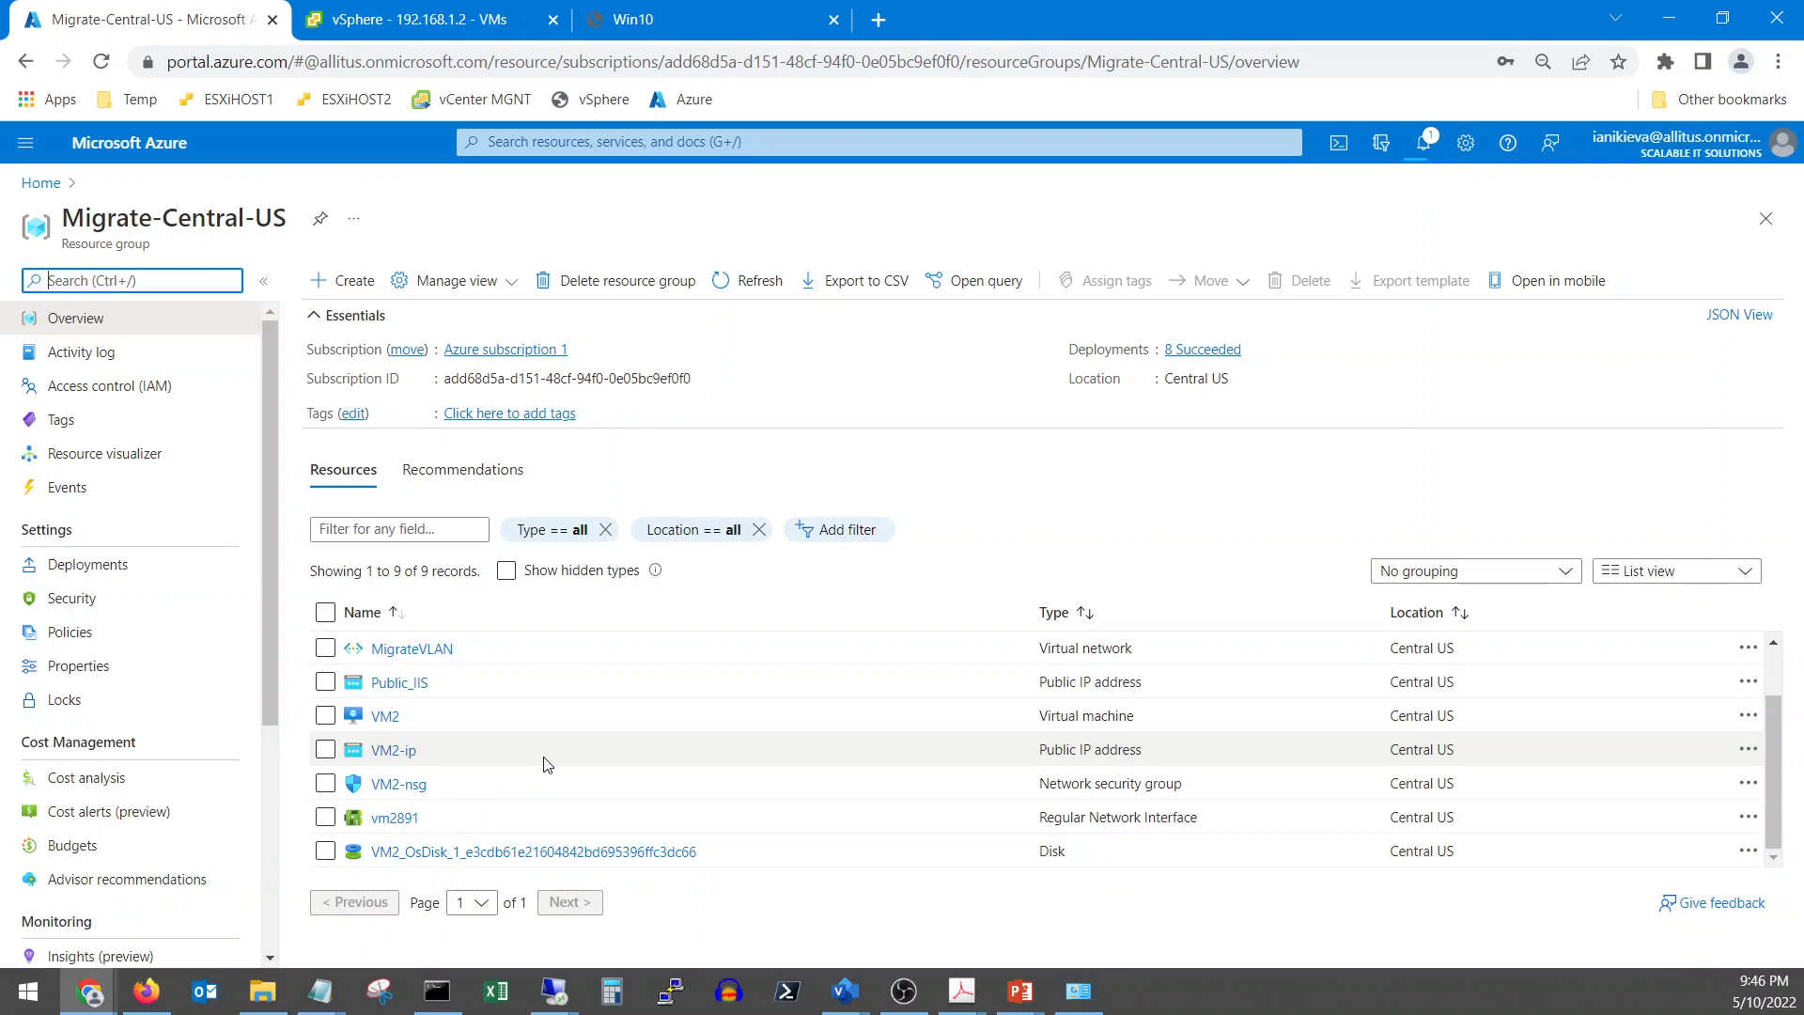
{"action": "scroll", "coordinate": [543, 761], "scroll_direction": "up", "scroll_amount": 1}
Browse the resource groups and scroll through the Migrate-Test-RG resource list
{"action": "left_click", "coordinate": [40, 182]}
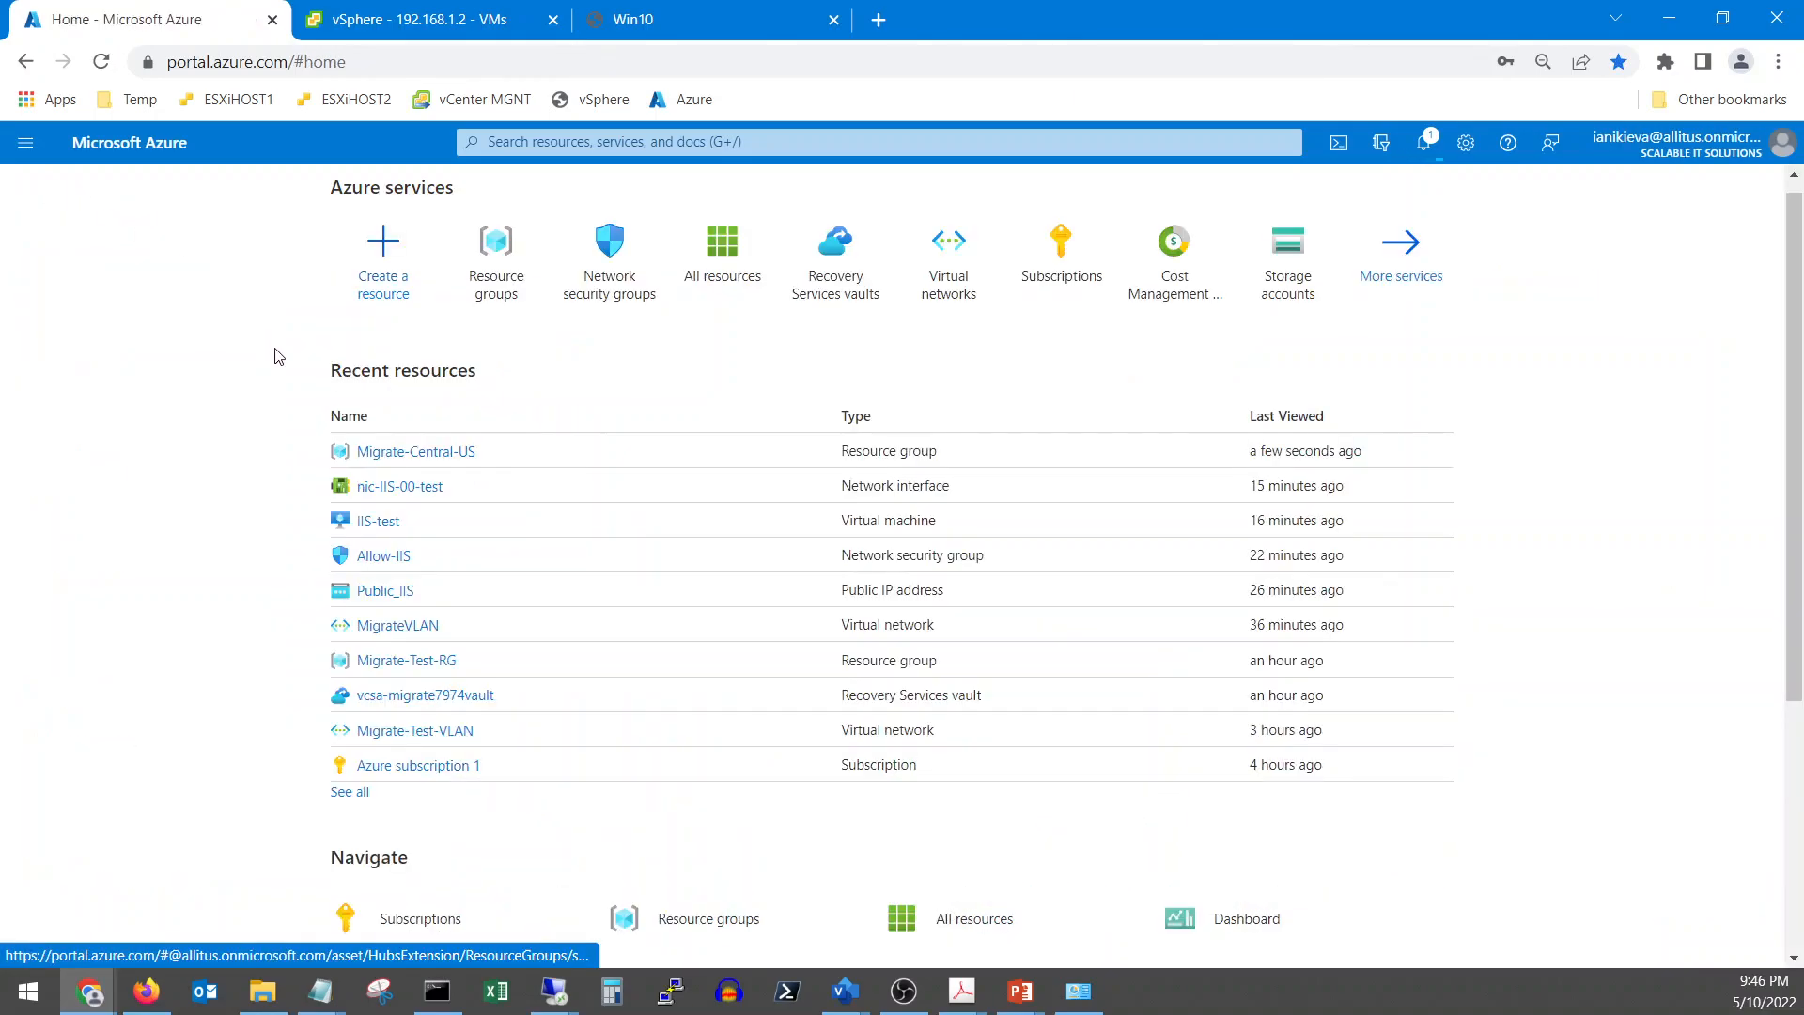
{"action": "left_click", "coordinate": [496, 273]}
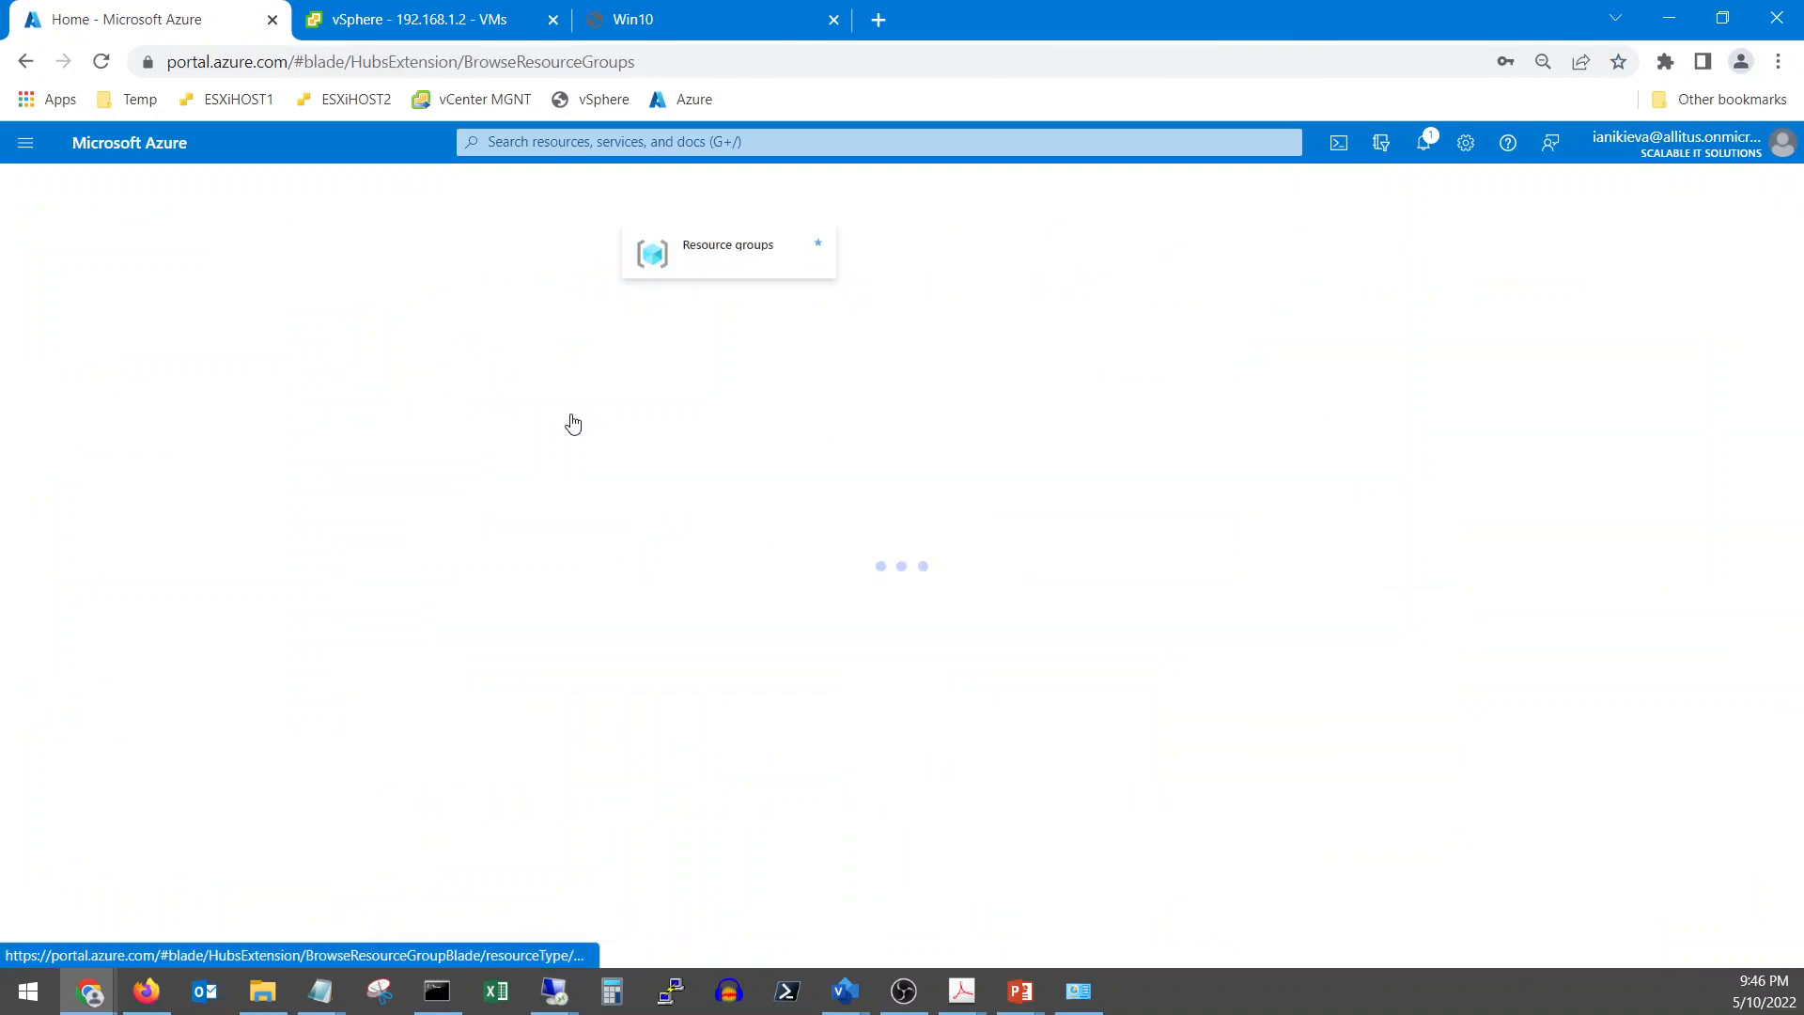
{"action": "left_click", "coordinate": [111, 500]}
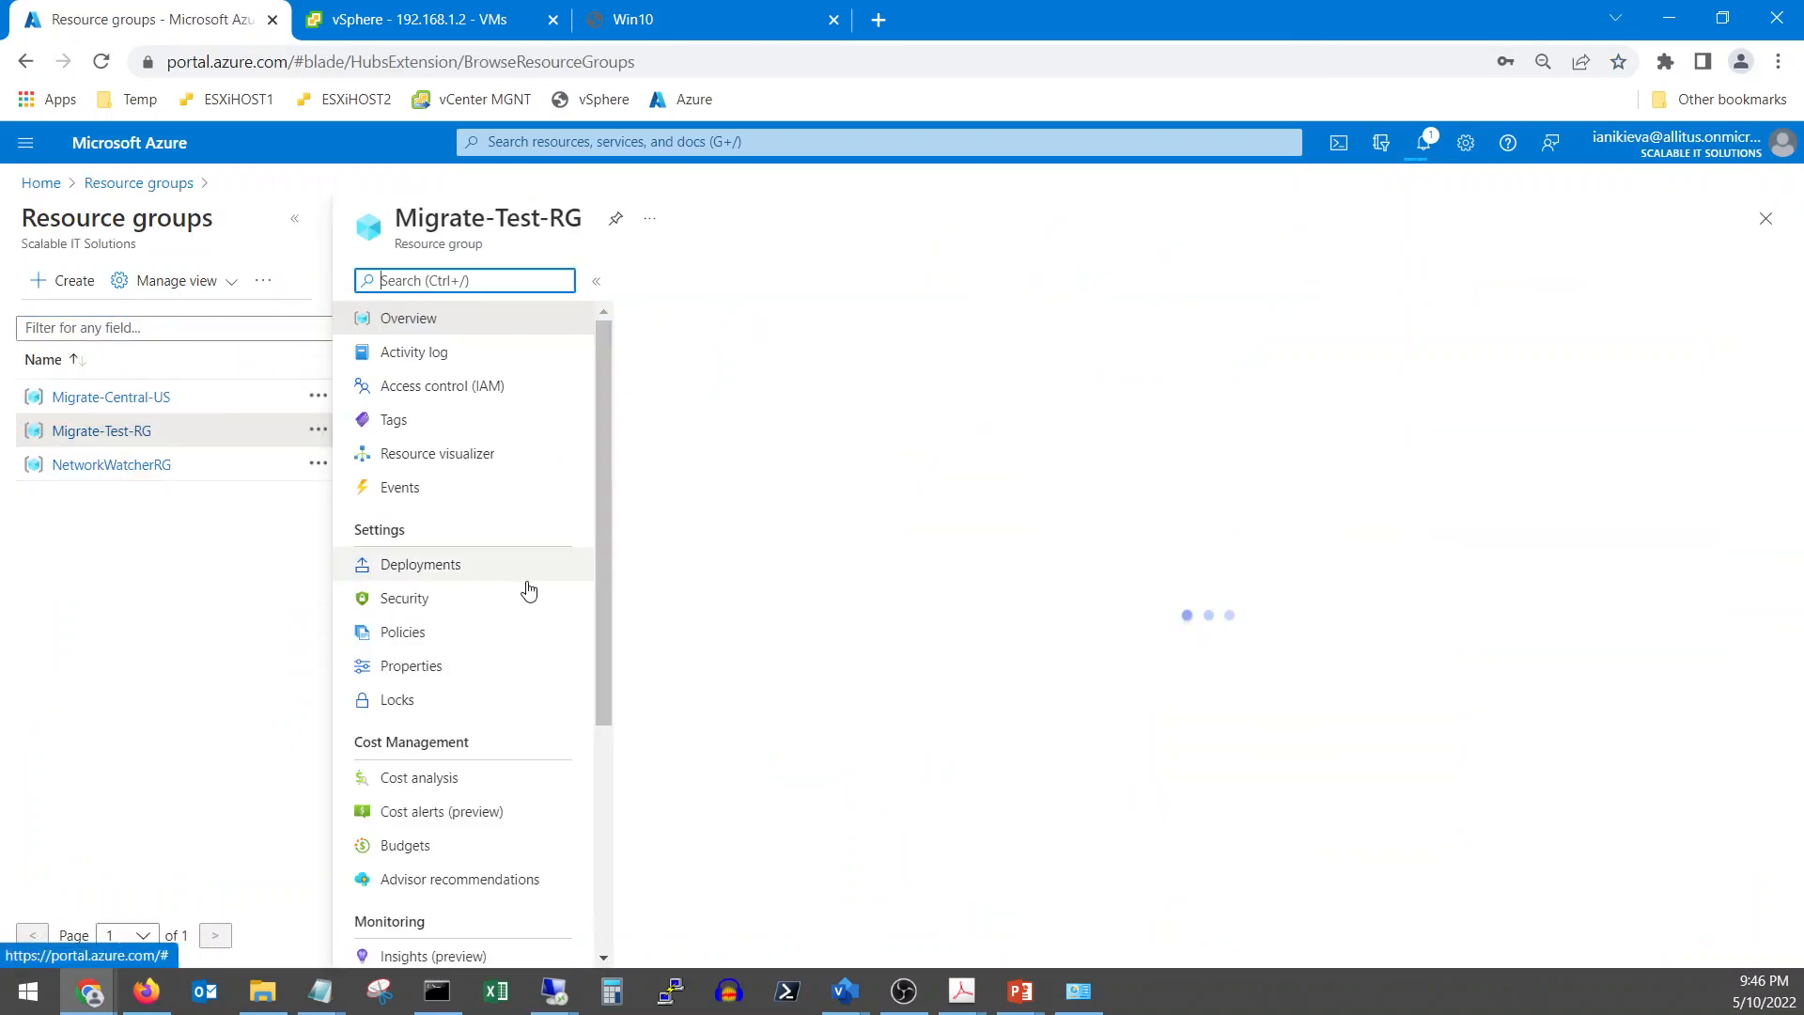
{"action": "scroll", "coordinate": [1040, 728], "scroll_direction": "down", "scroll_amount": 1}
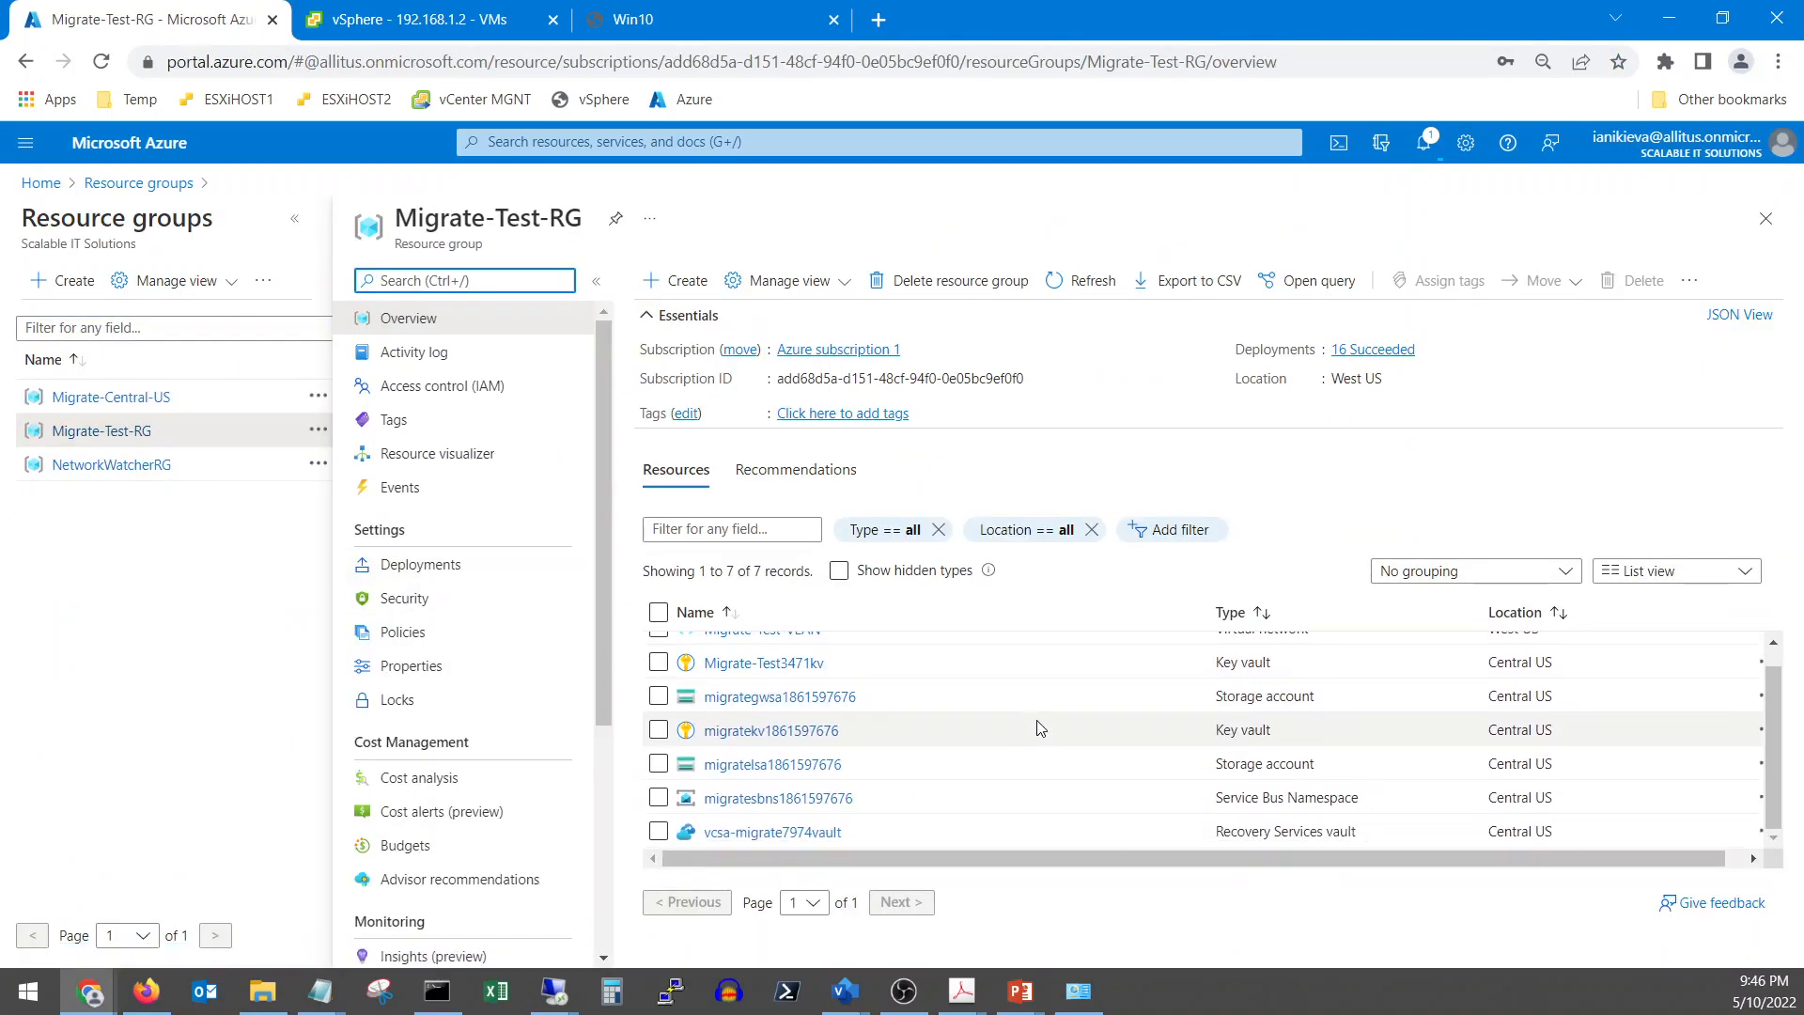
{"action": "scroll", "coordinate": [1039, 729], "scroll_direction": "up", "scroll_amount": 1}
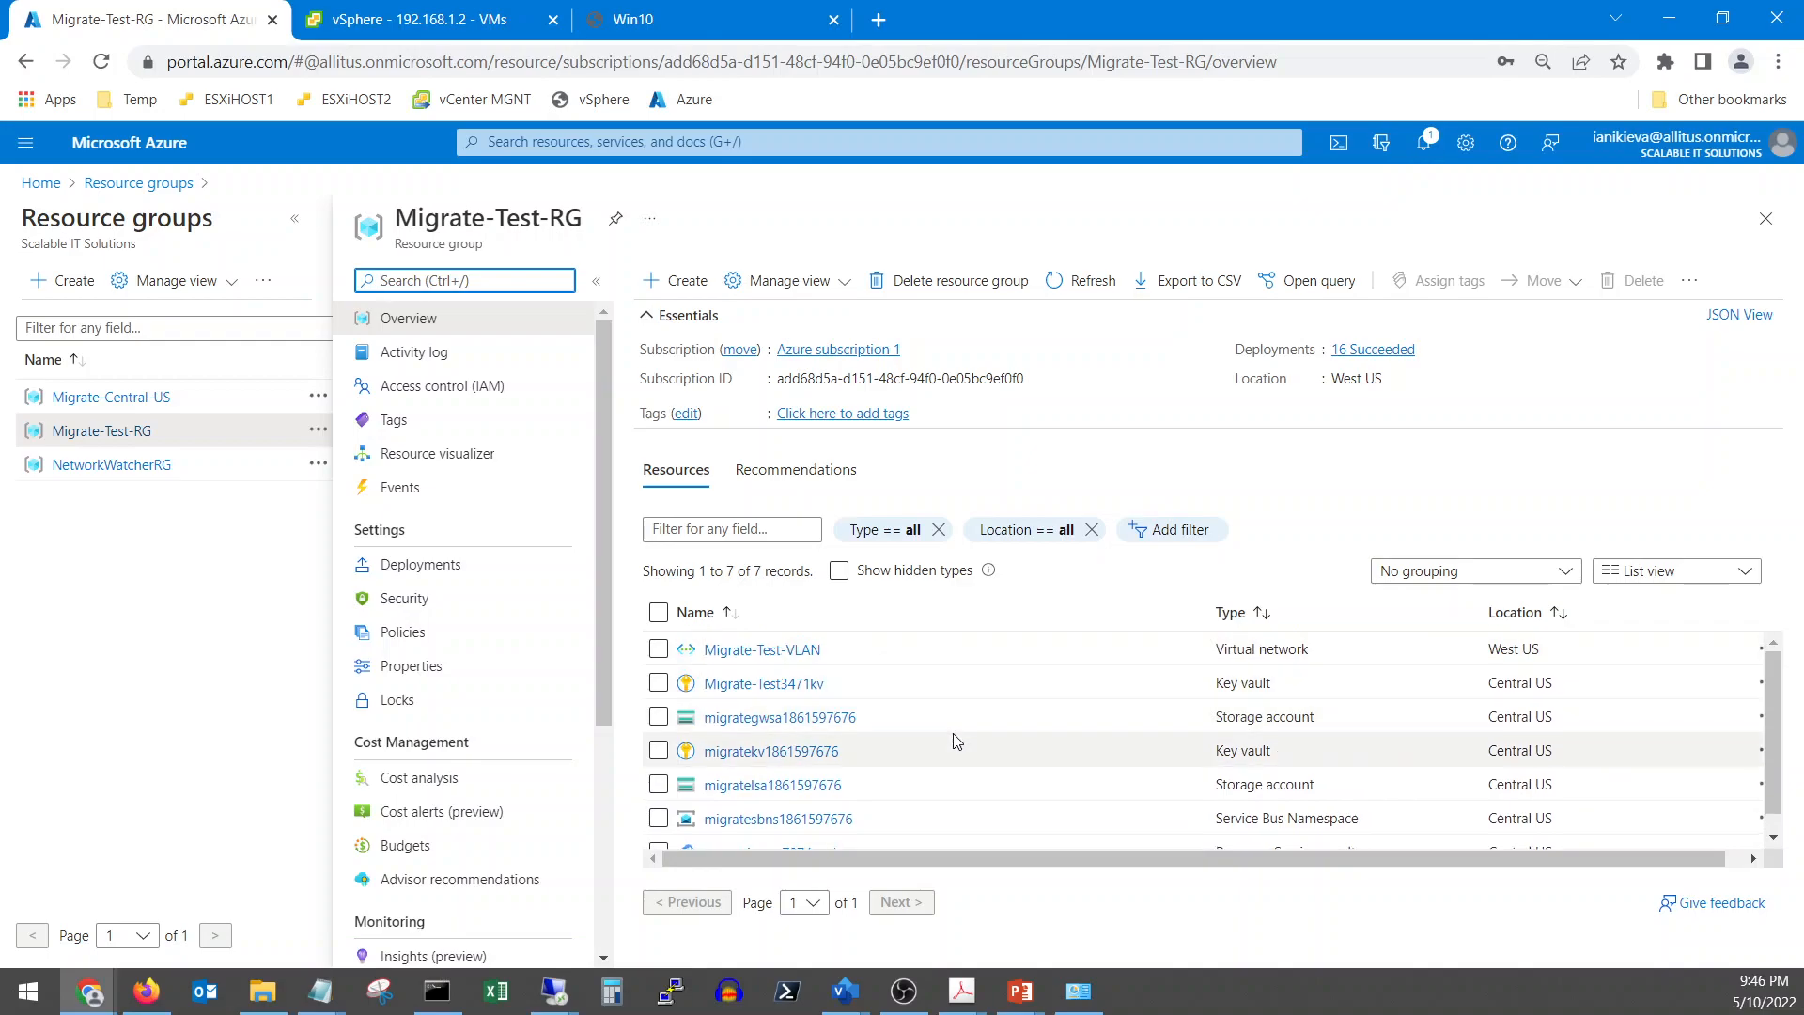
{"action": "scroll", "coordinate": [955, 737], "scroll_direction": "down", "scroll_amount": 1}
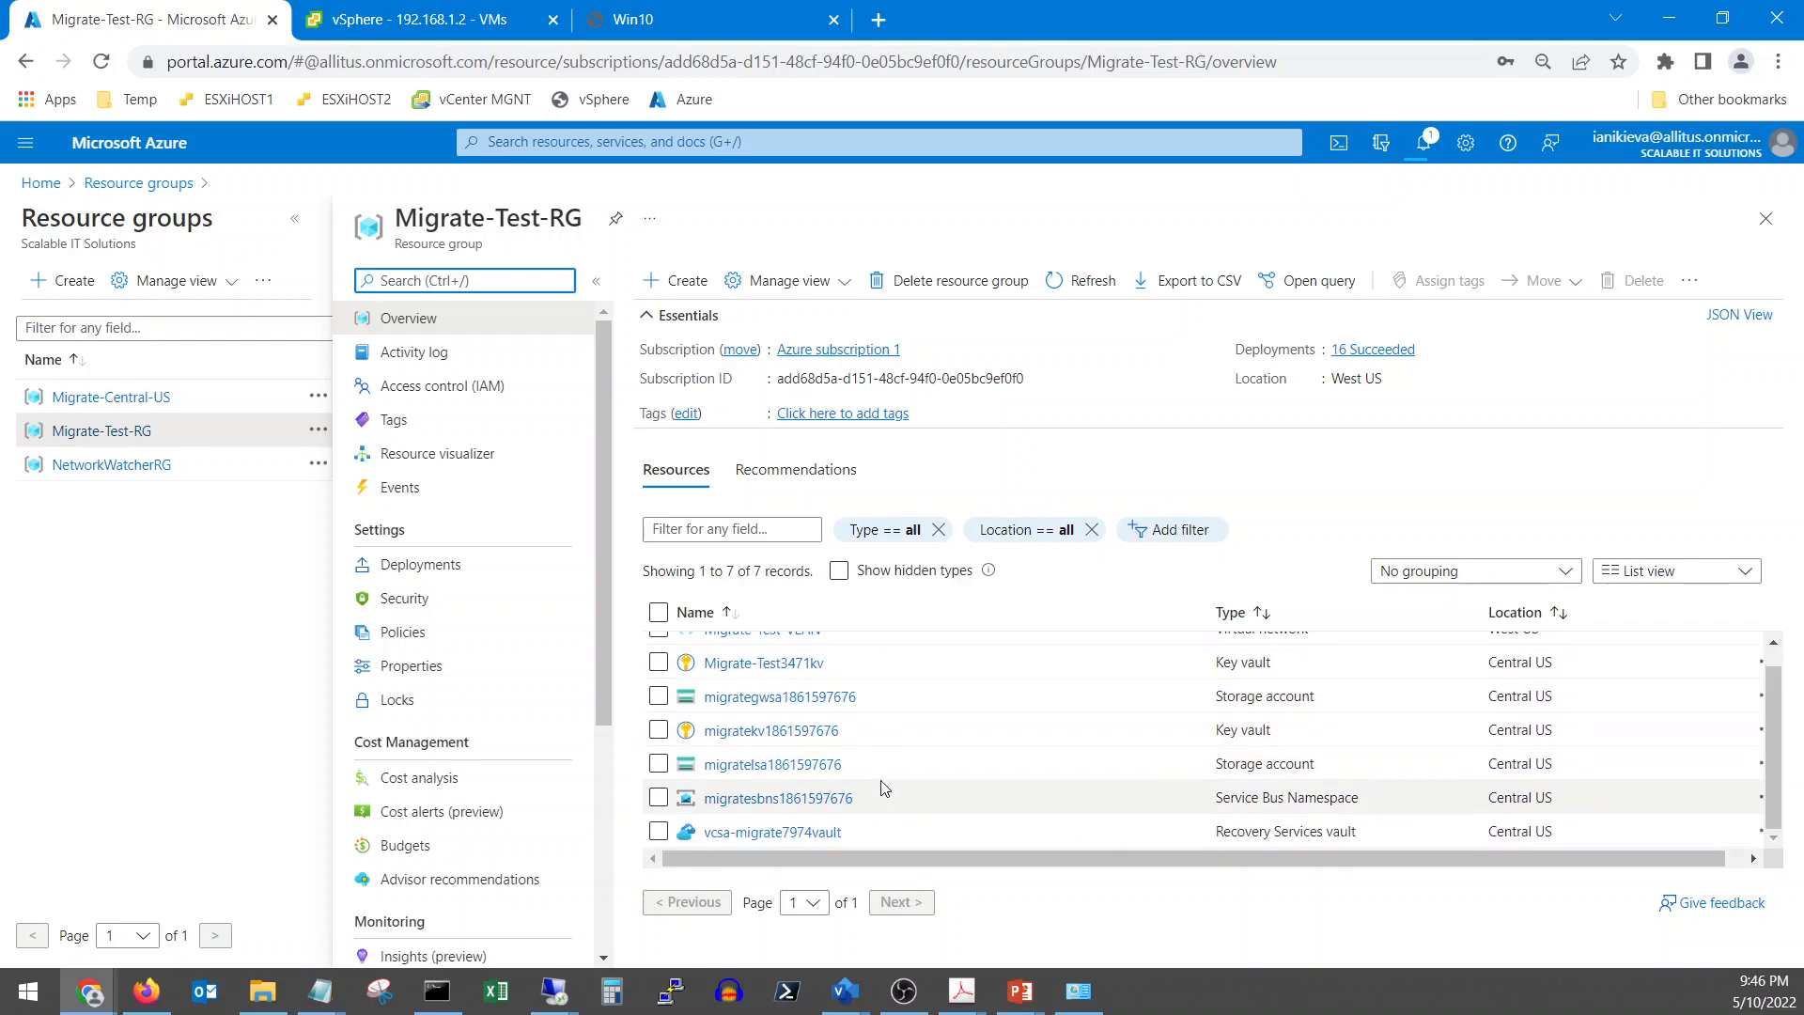
Open Migrate-Central-US, now with 10 resources, and open the running IIS migration job from notifications
{"action": "left_click", "coordinate": [144, 401]}
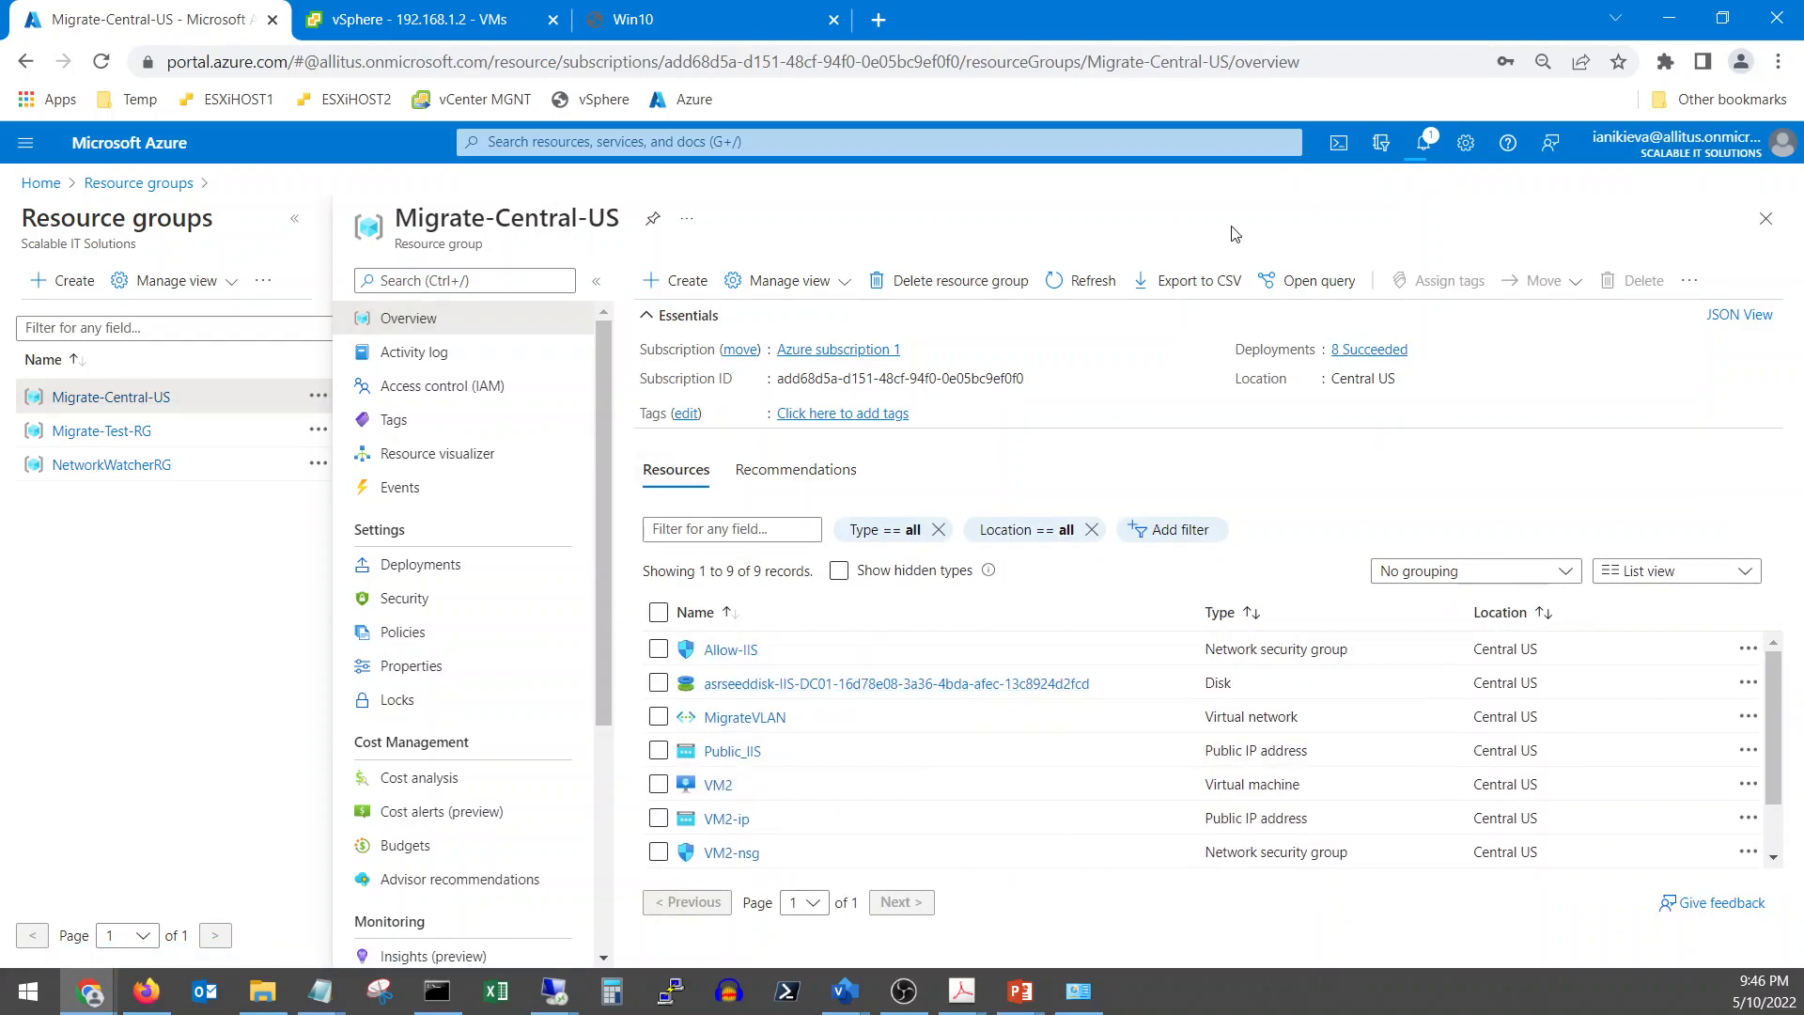
{"action": "left_click", "coordinate": [1426, 148]}
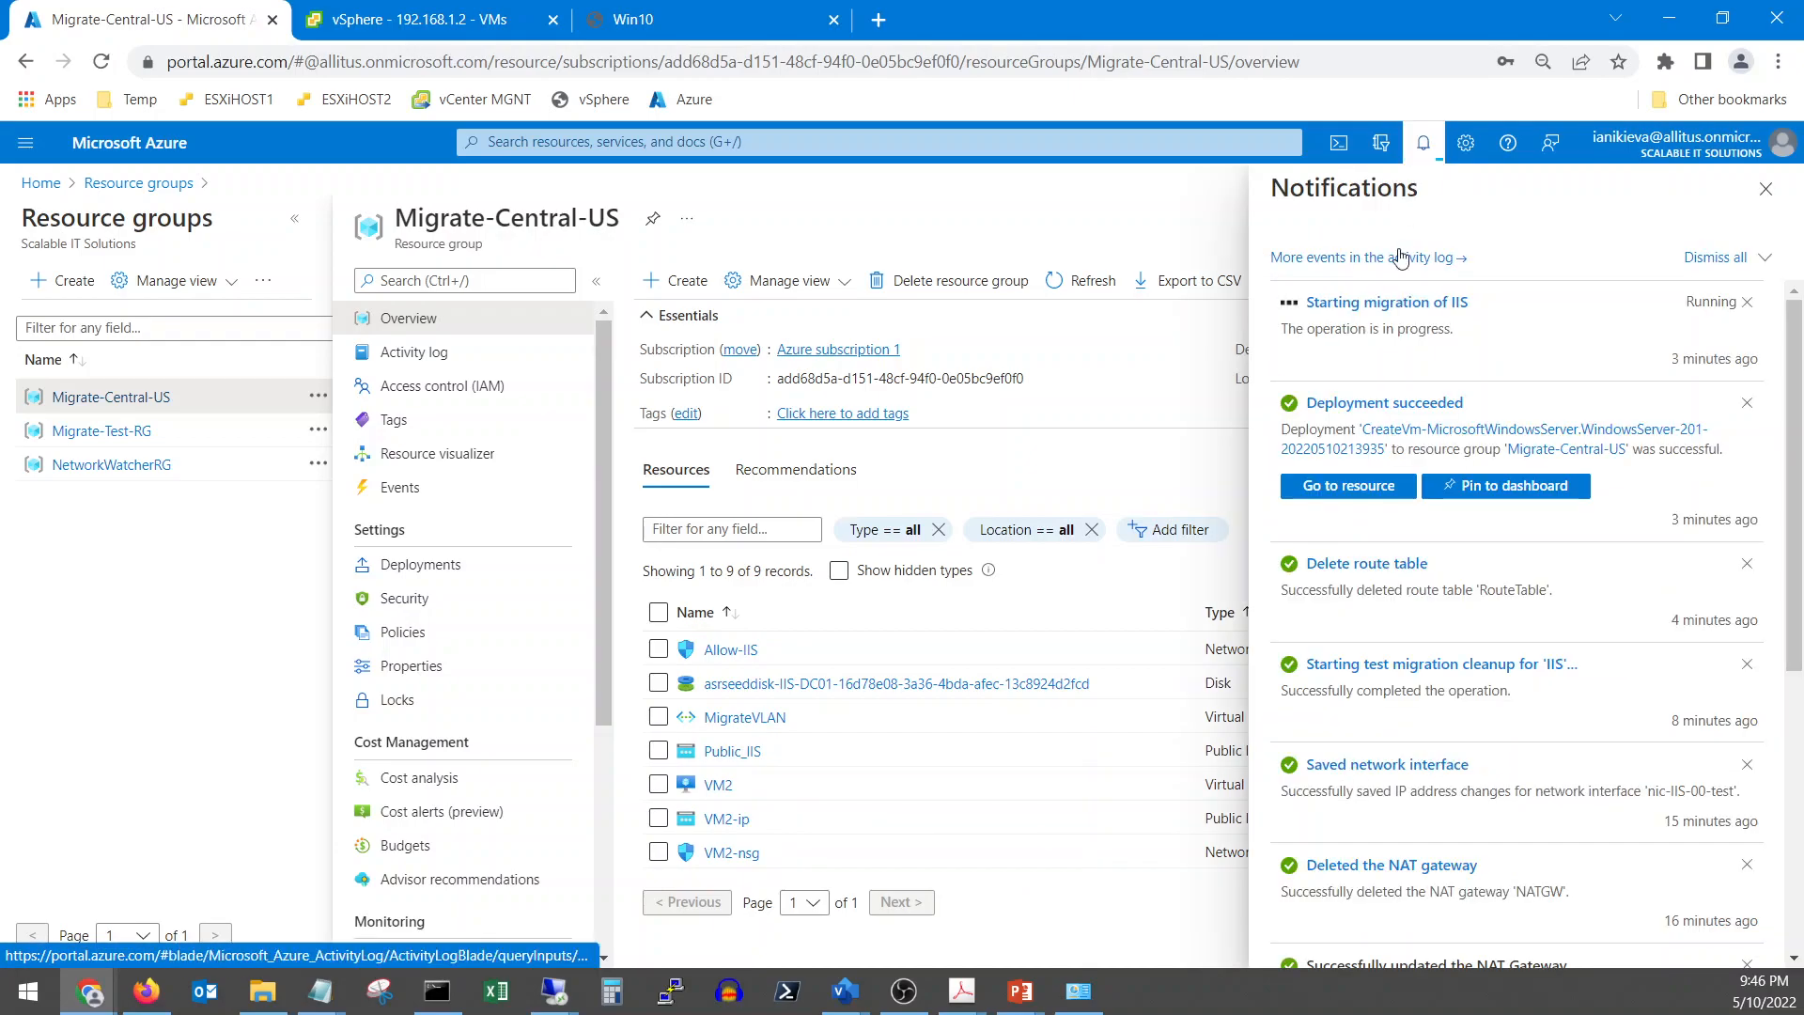
{"action": "left_click", "coordinate": [1410, 310]}
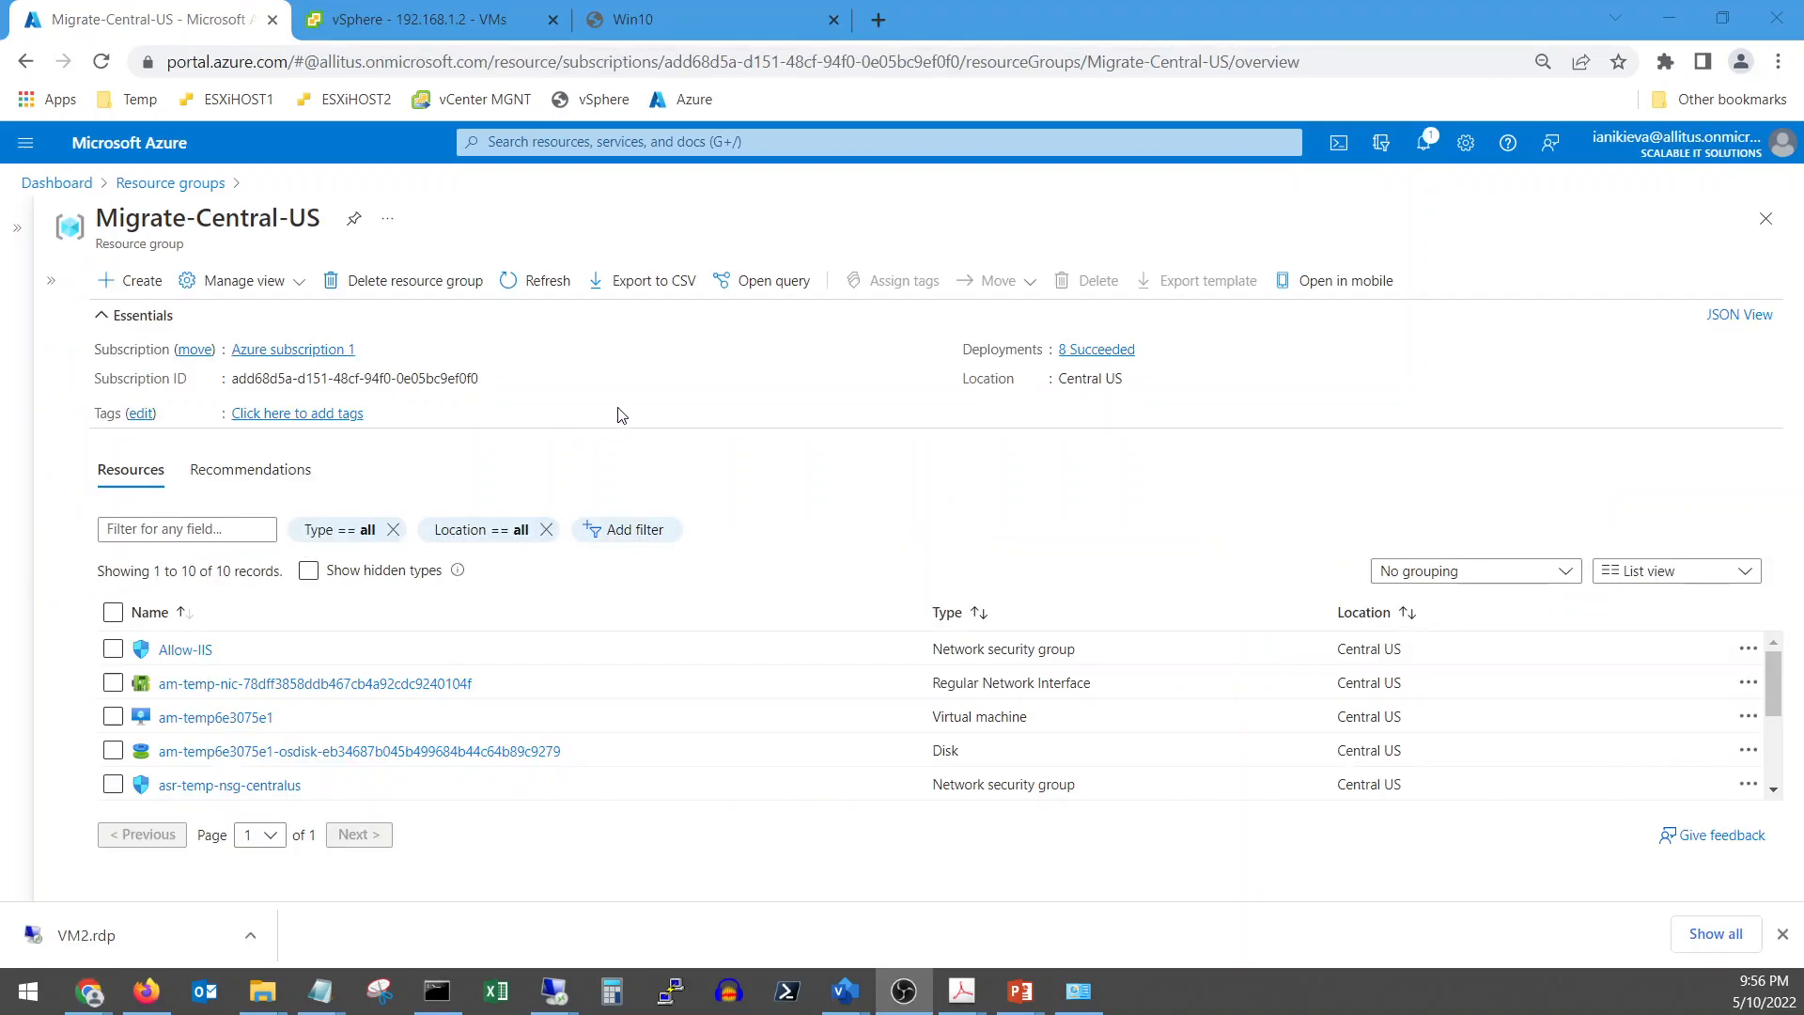
Reopen the Migrate-Central-US resource group and expand its overview to full width
{"action": "left_click", "coordinate": [170, 183]}
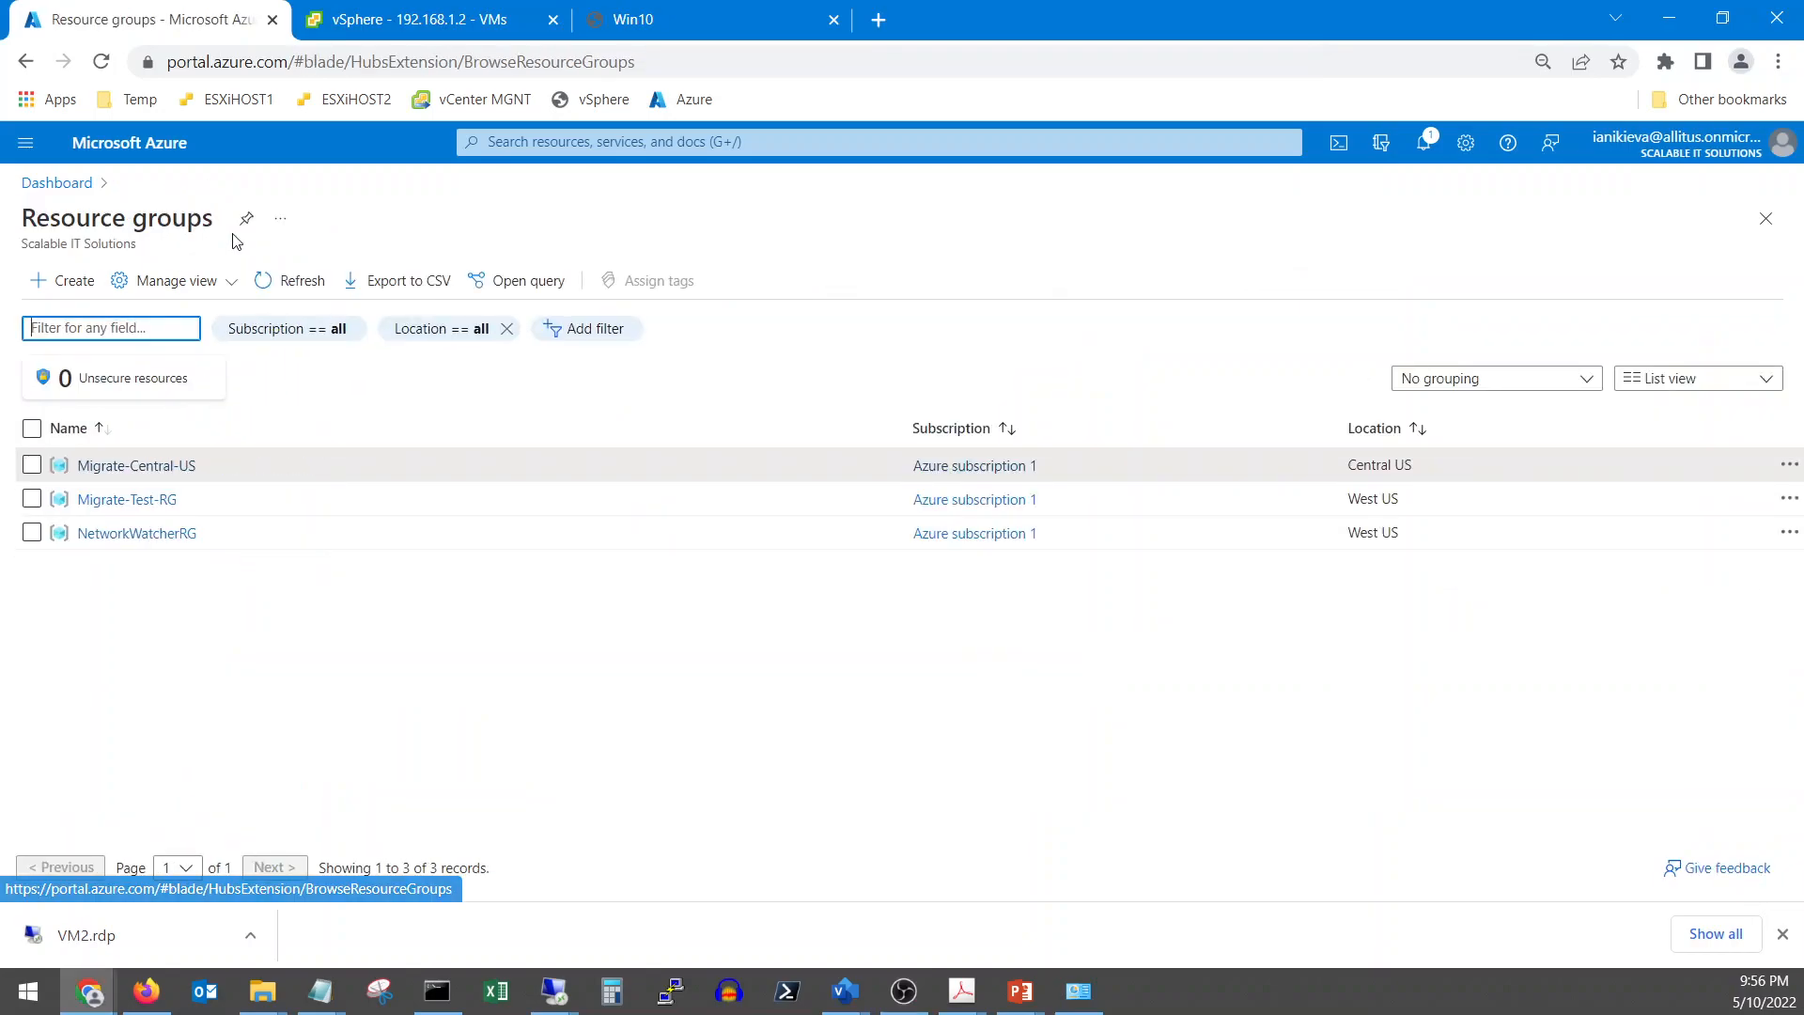
{"action": "left_click", "coordinate": [151, 465]}
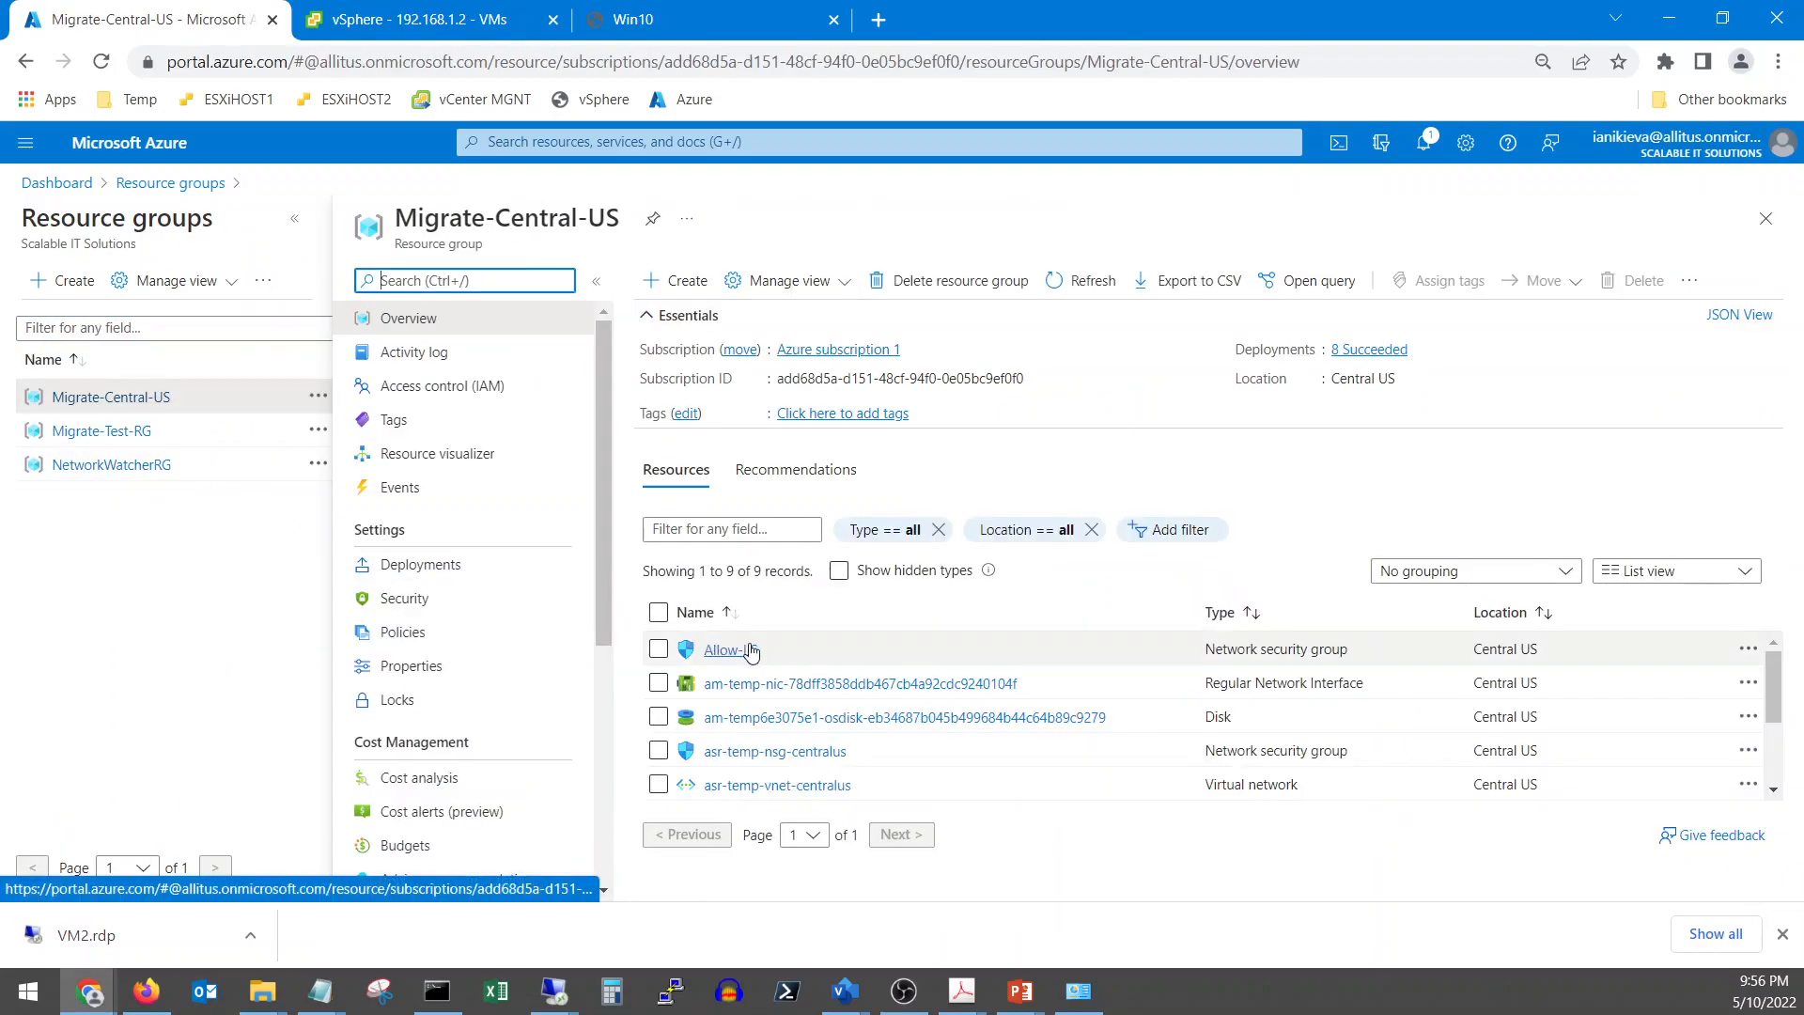
{"action": "left_click", "coordinate": [595, 286]}
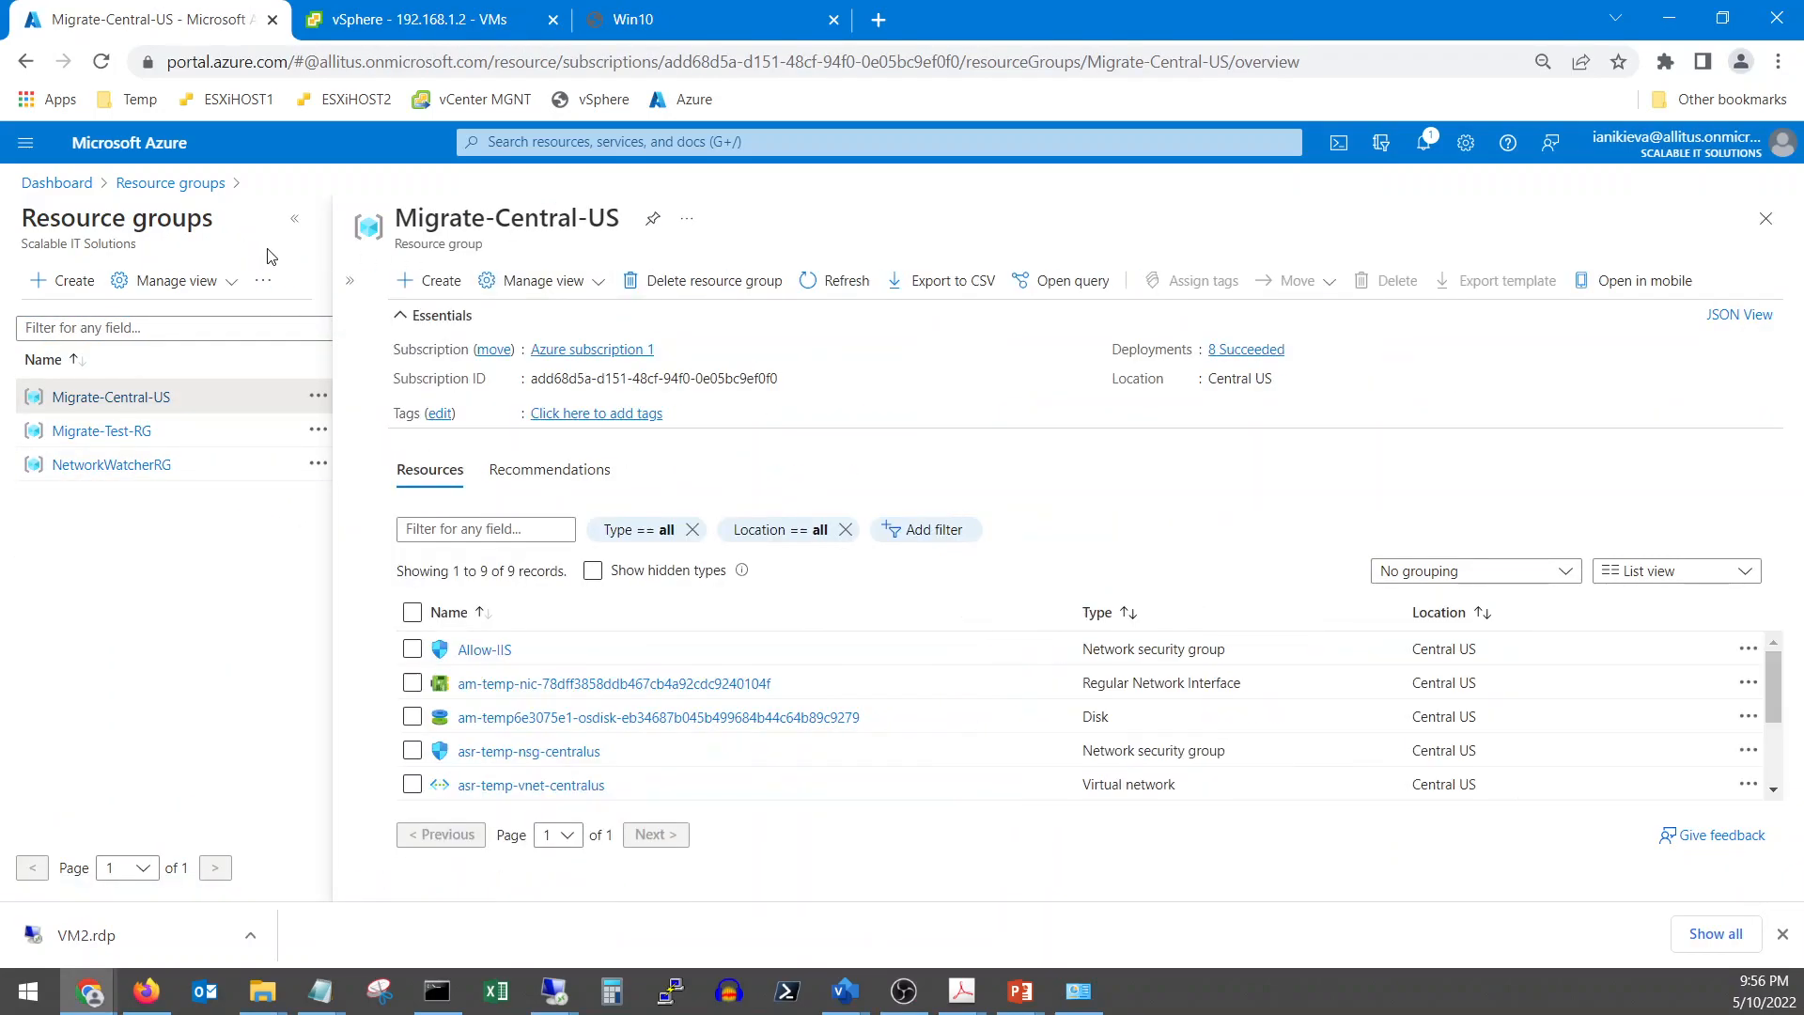
{"action": "left_click", "coordinate": [296, 219]}
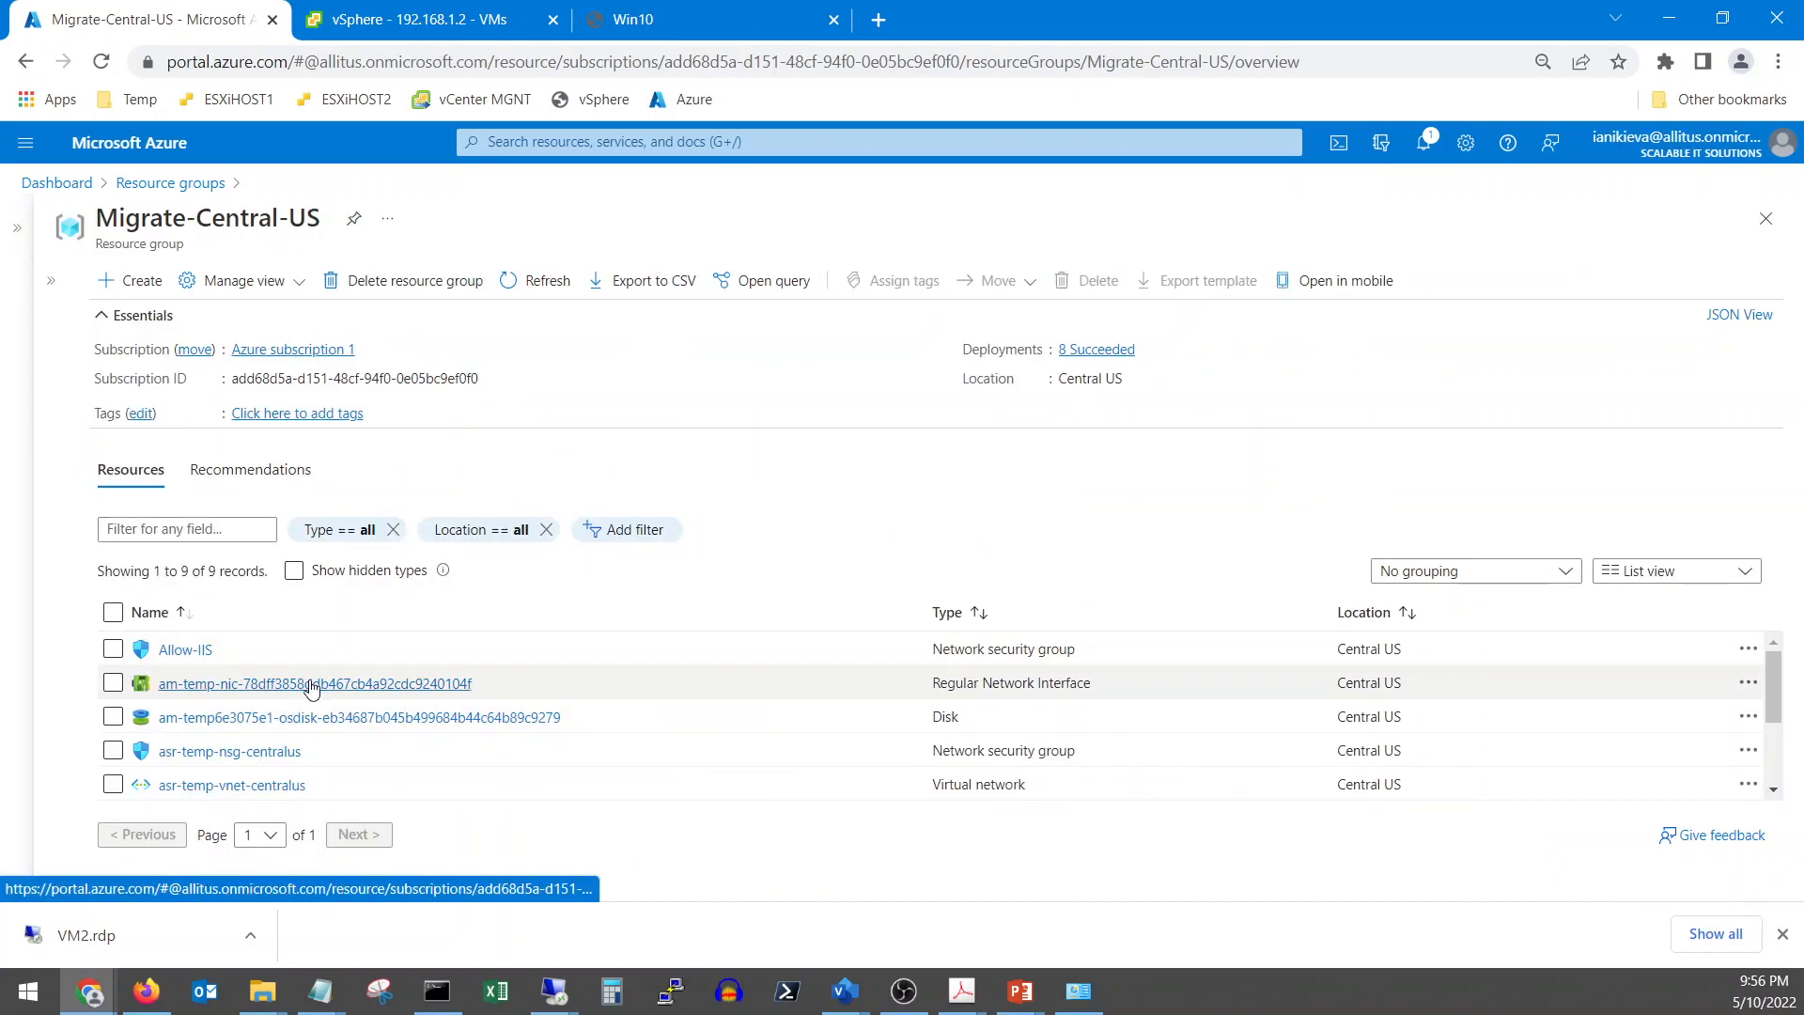
Scroll the 9 remaining resources, am-temp VM gone, and review notifications about the deleted VM2
{"action": "scroll", "coordinate": [430, 724], "scroll_direction": "down", "scroll_amount": 3}
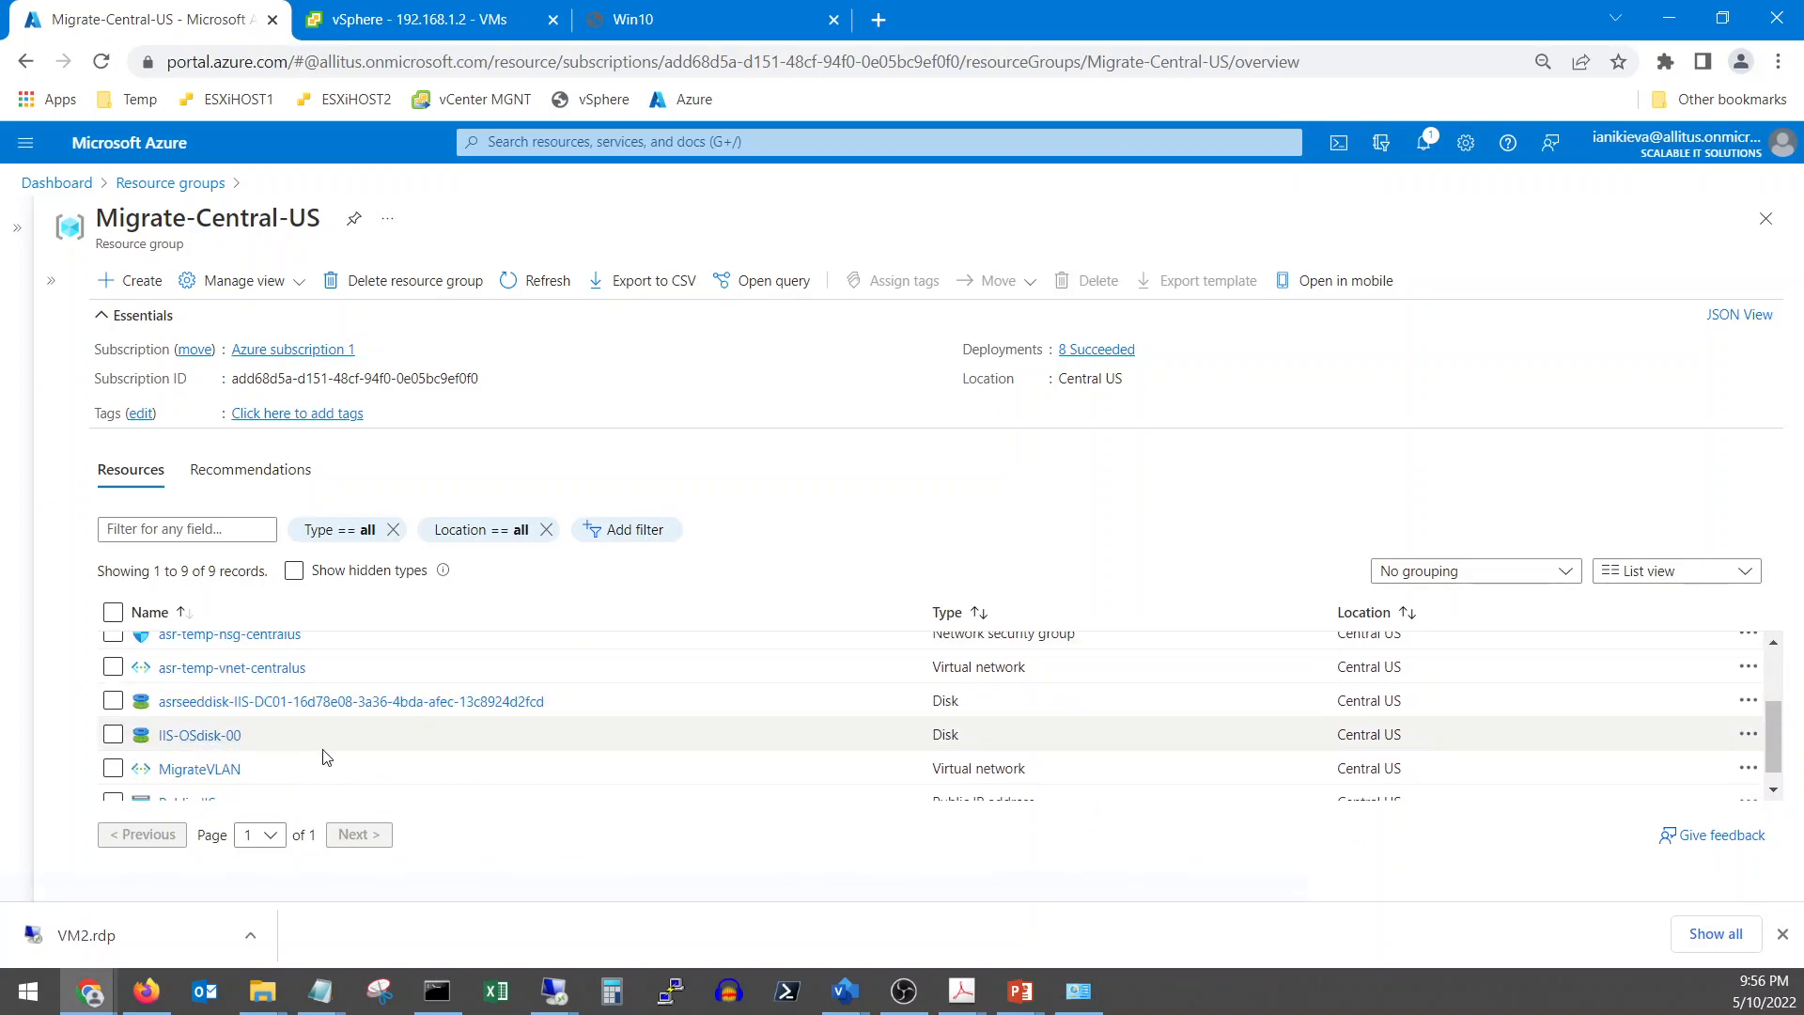
{"action": "scroll", "coordinate": [326, 757], "scroll_direction": "down", "scroll_amount": 1}
{"action": "scroll", "coordinate": [326, 758], "scroll_direction": "up", "scroll_amount": 5}
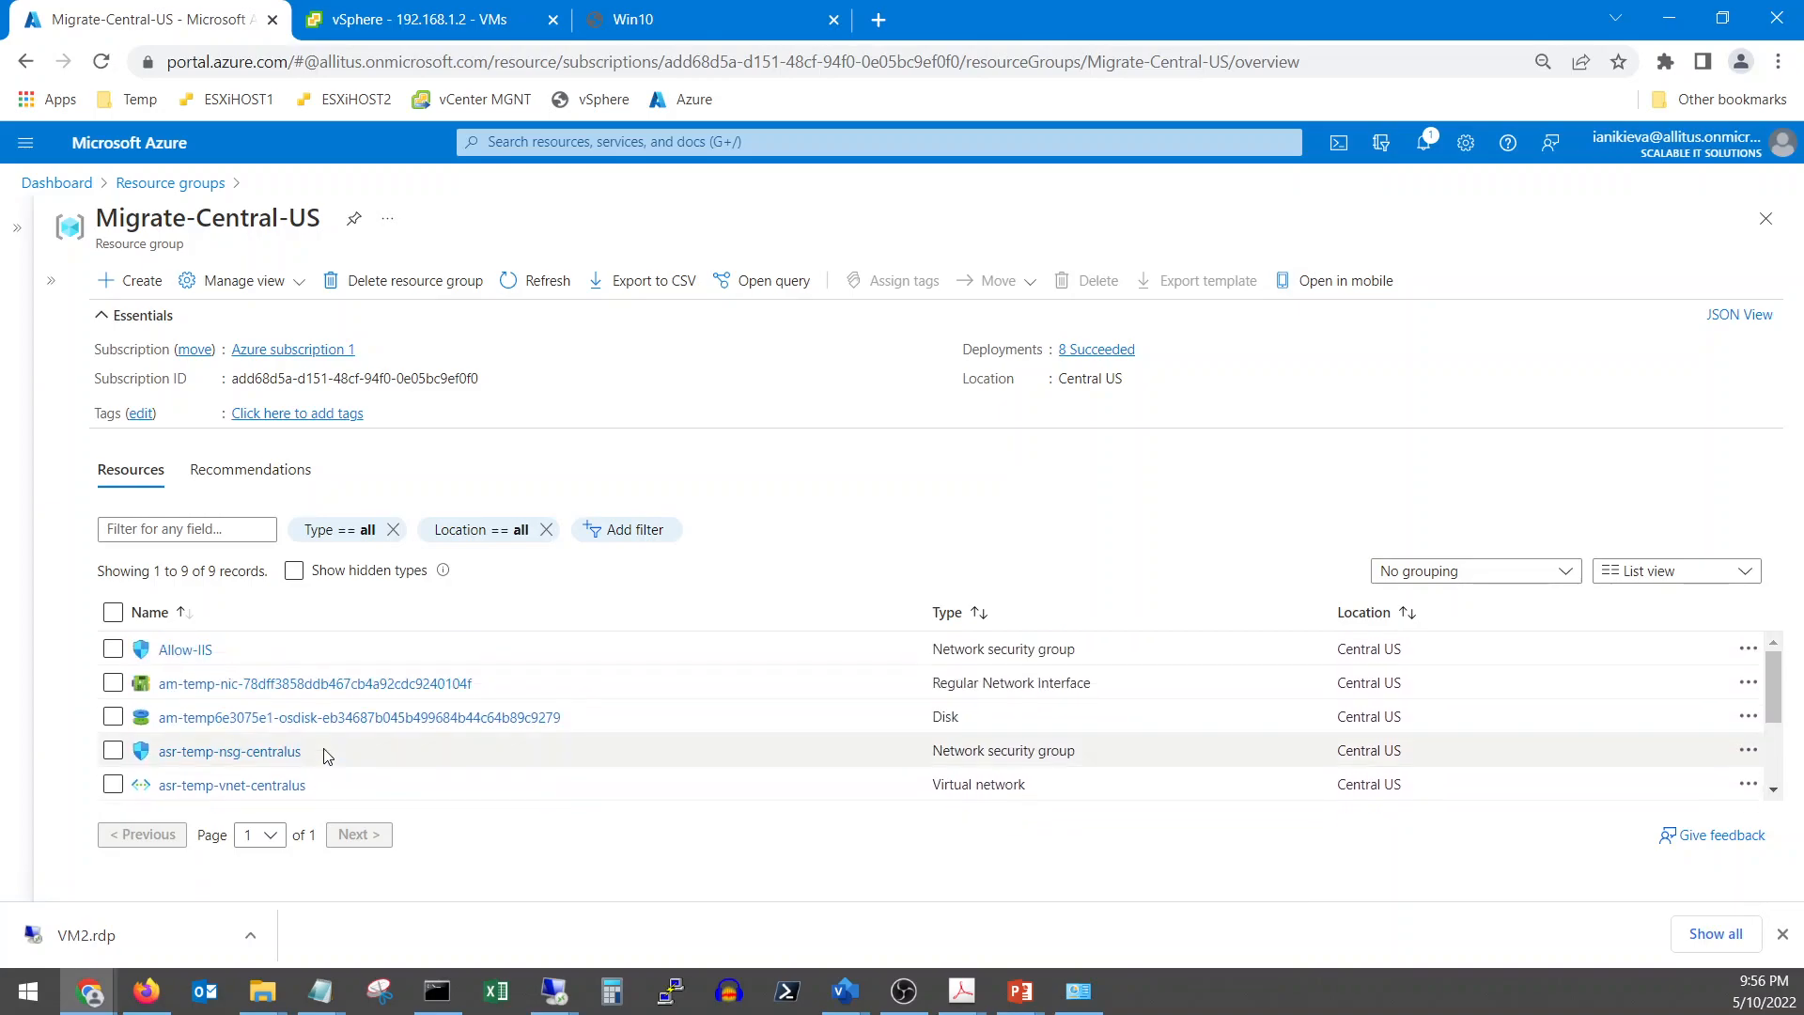
{"action": "left_click", "coordinate": [1423, 141]}
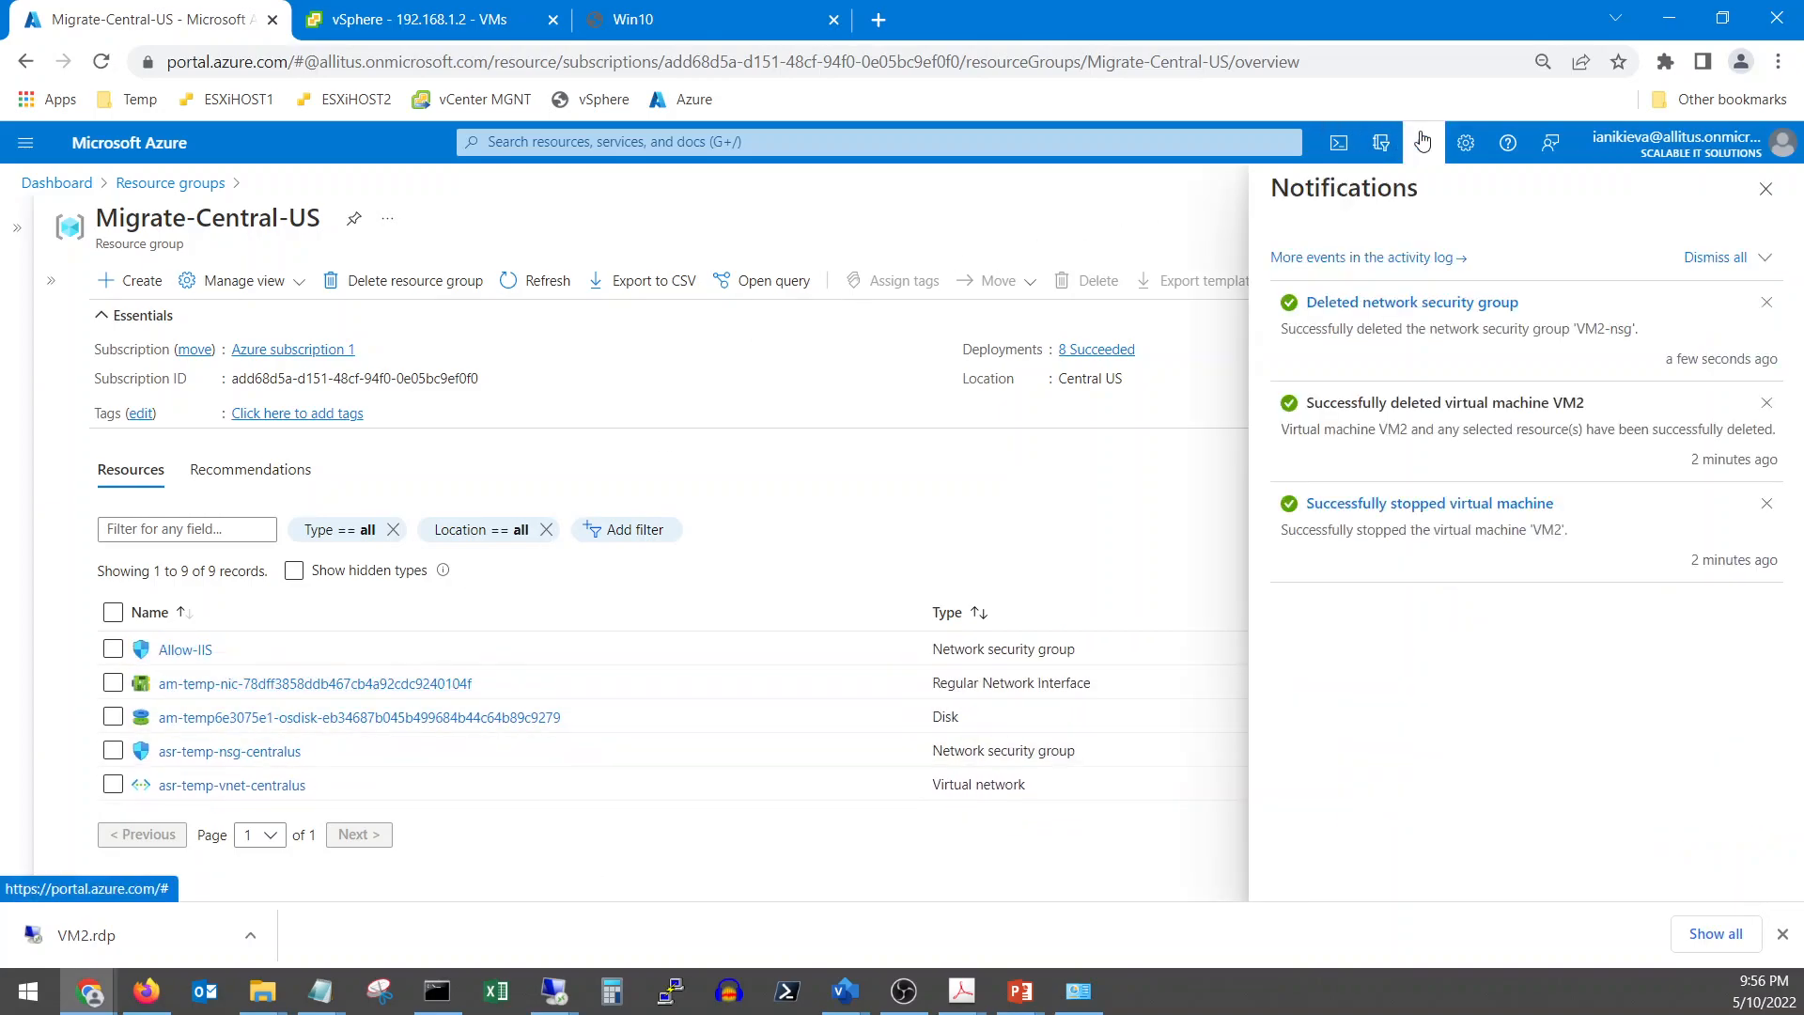
{"action": "left_click", "coordinate": [1766, 189]}
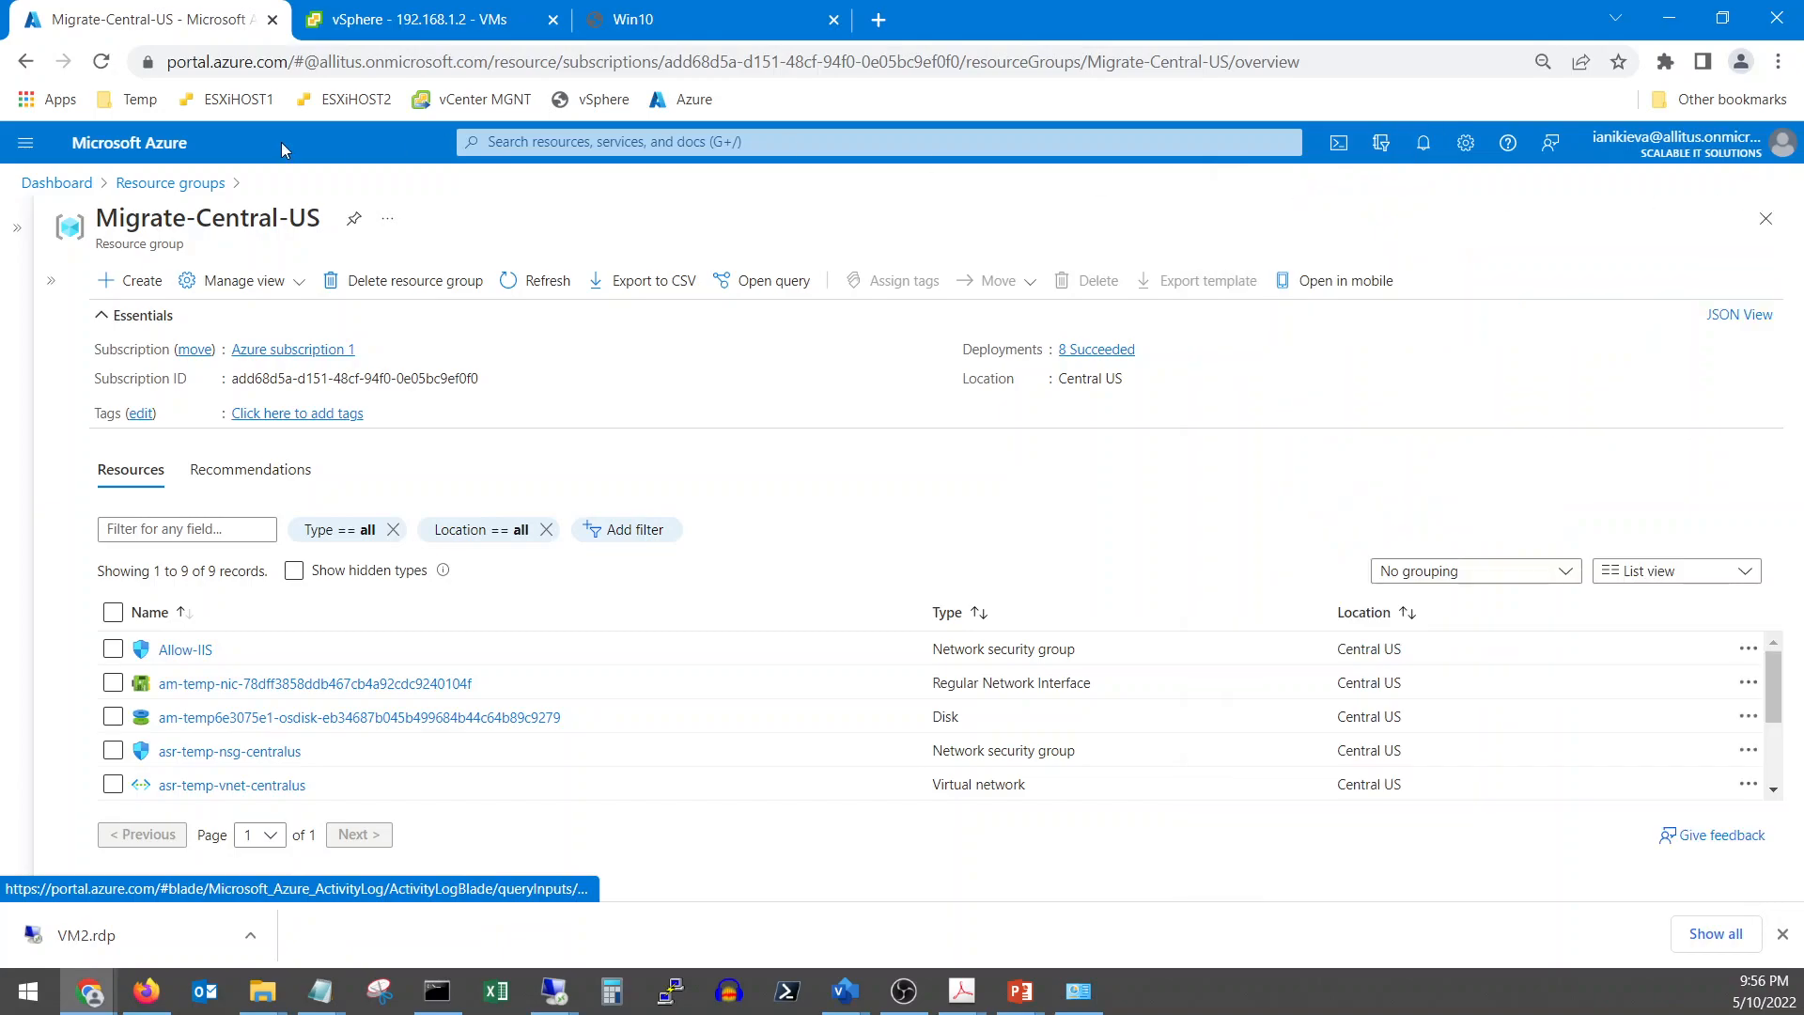
Open Azure Migrate from My Dashboard and check the queued IIS migration's progress in Server Migration
{"action": "left_click", "coordinate": [51, 184]}
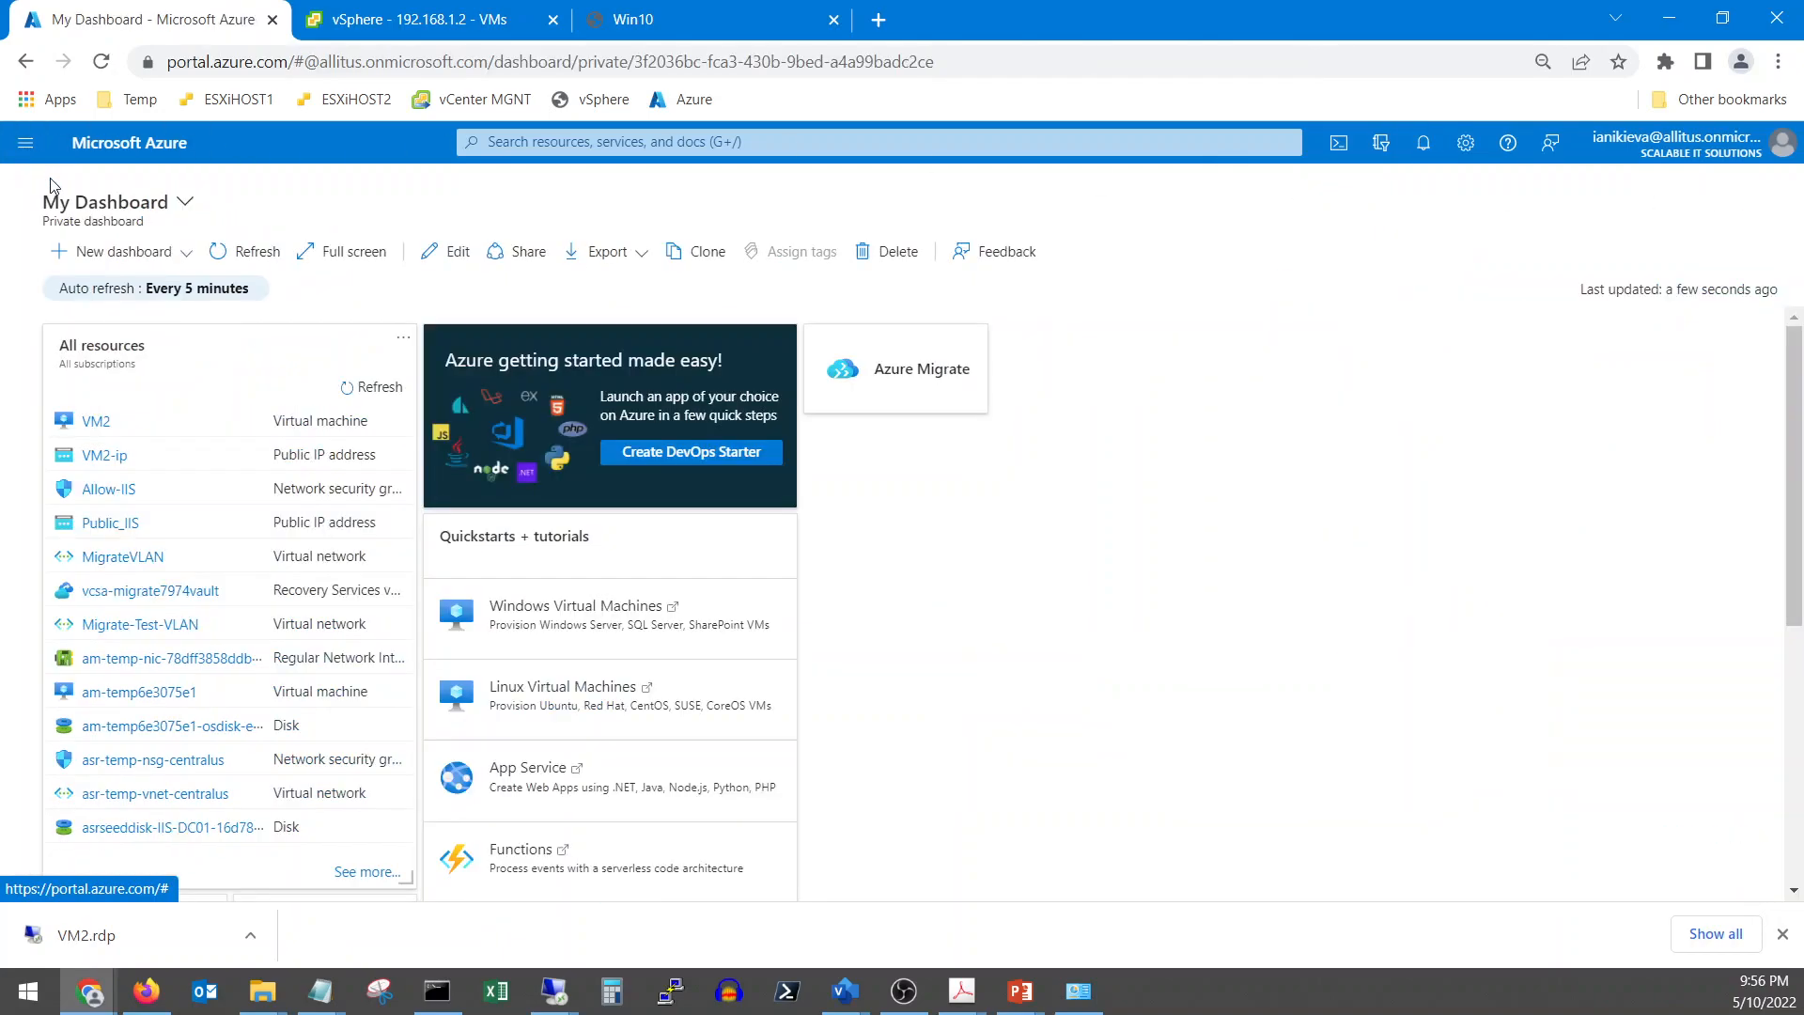
{"action": "left_click", "coordinate": [919, 402]}
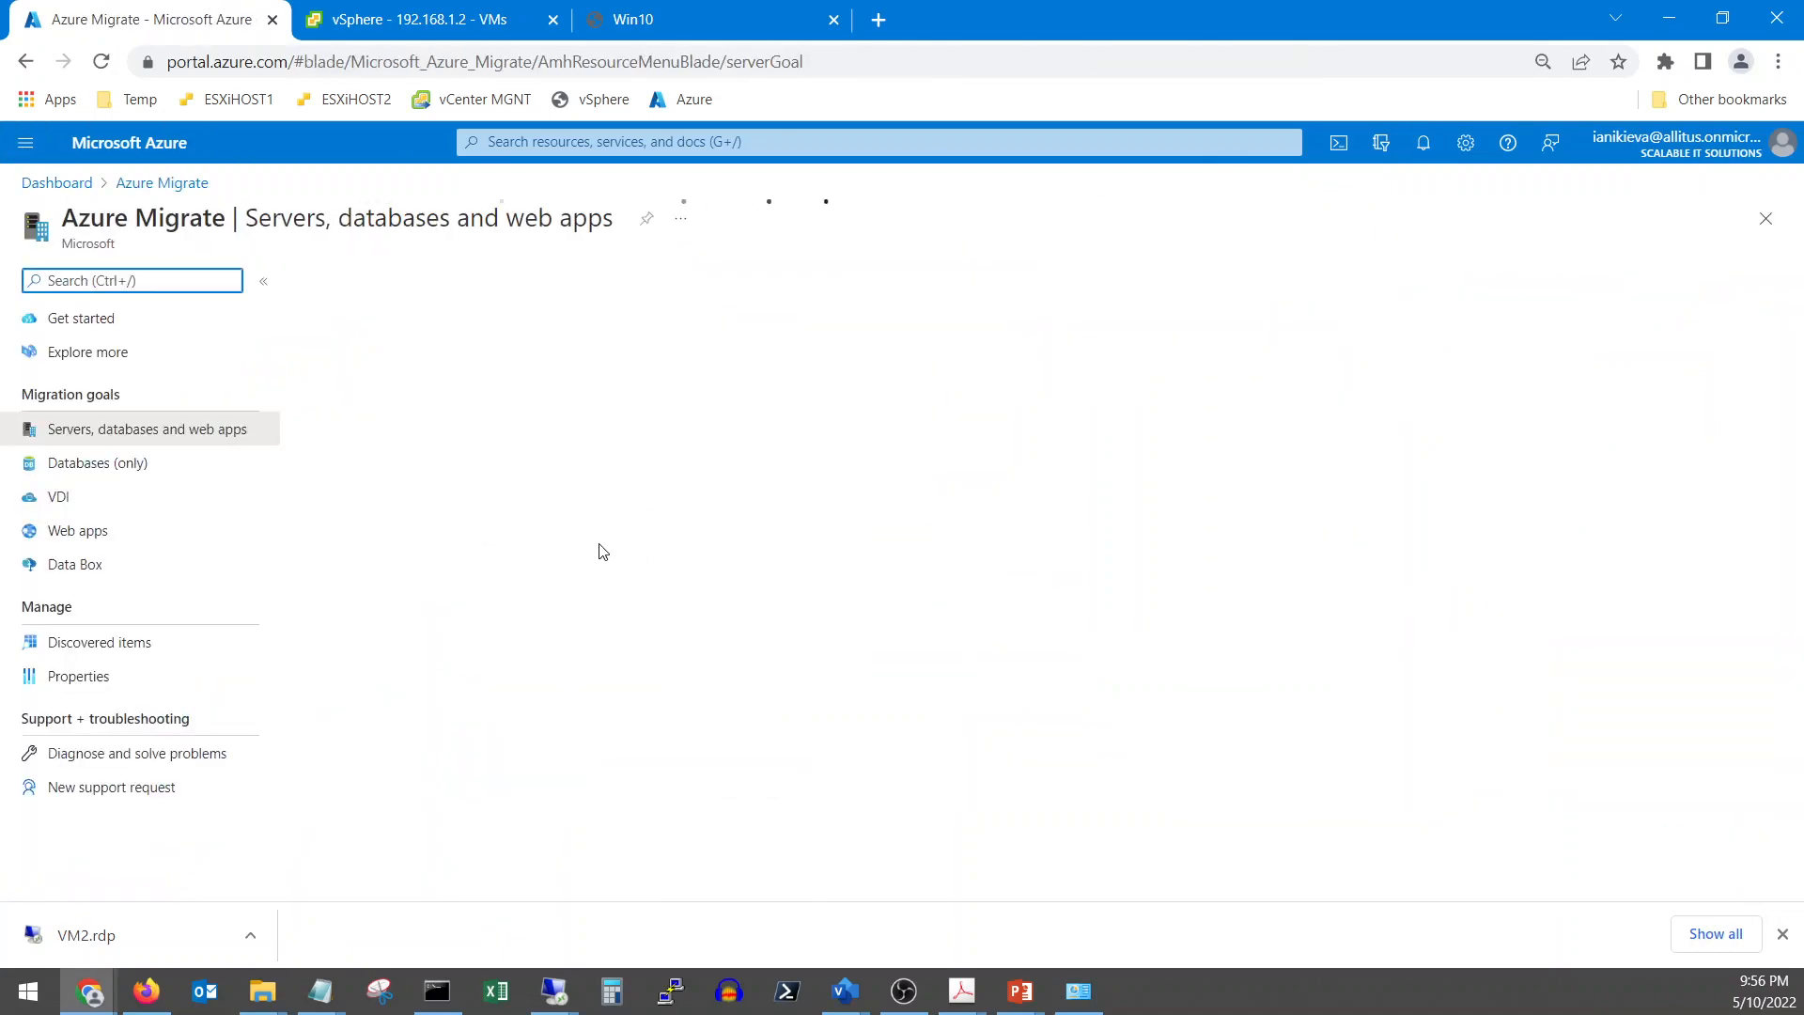
{"action": "scroll", "coordinate": [666, 648], "scroll_direction": "down", "scroll_amount": 4}
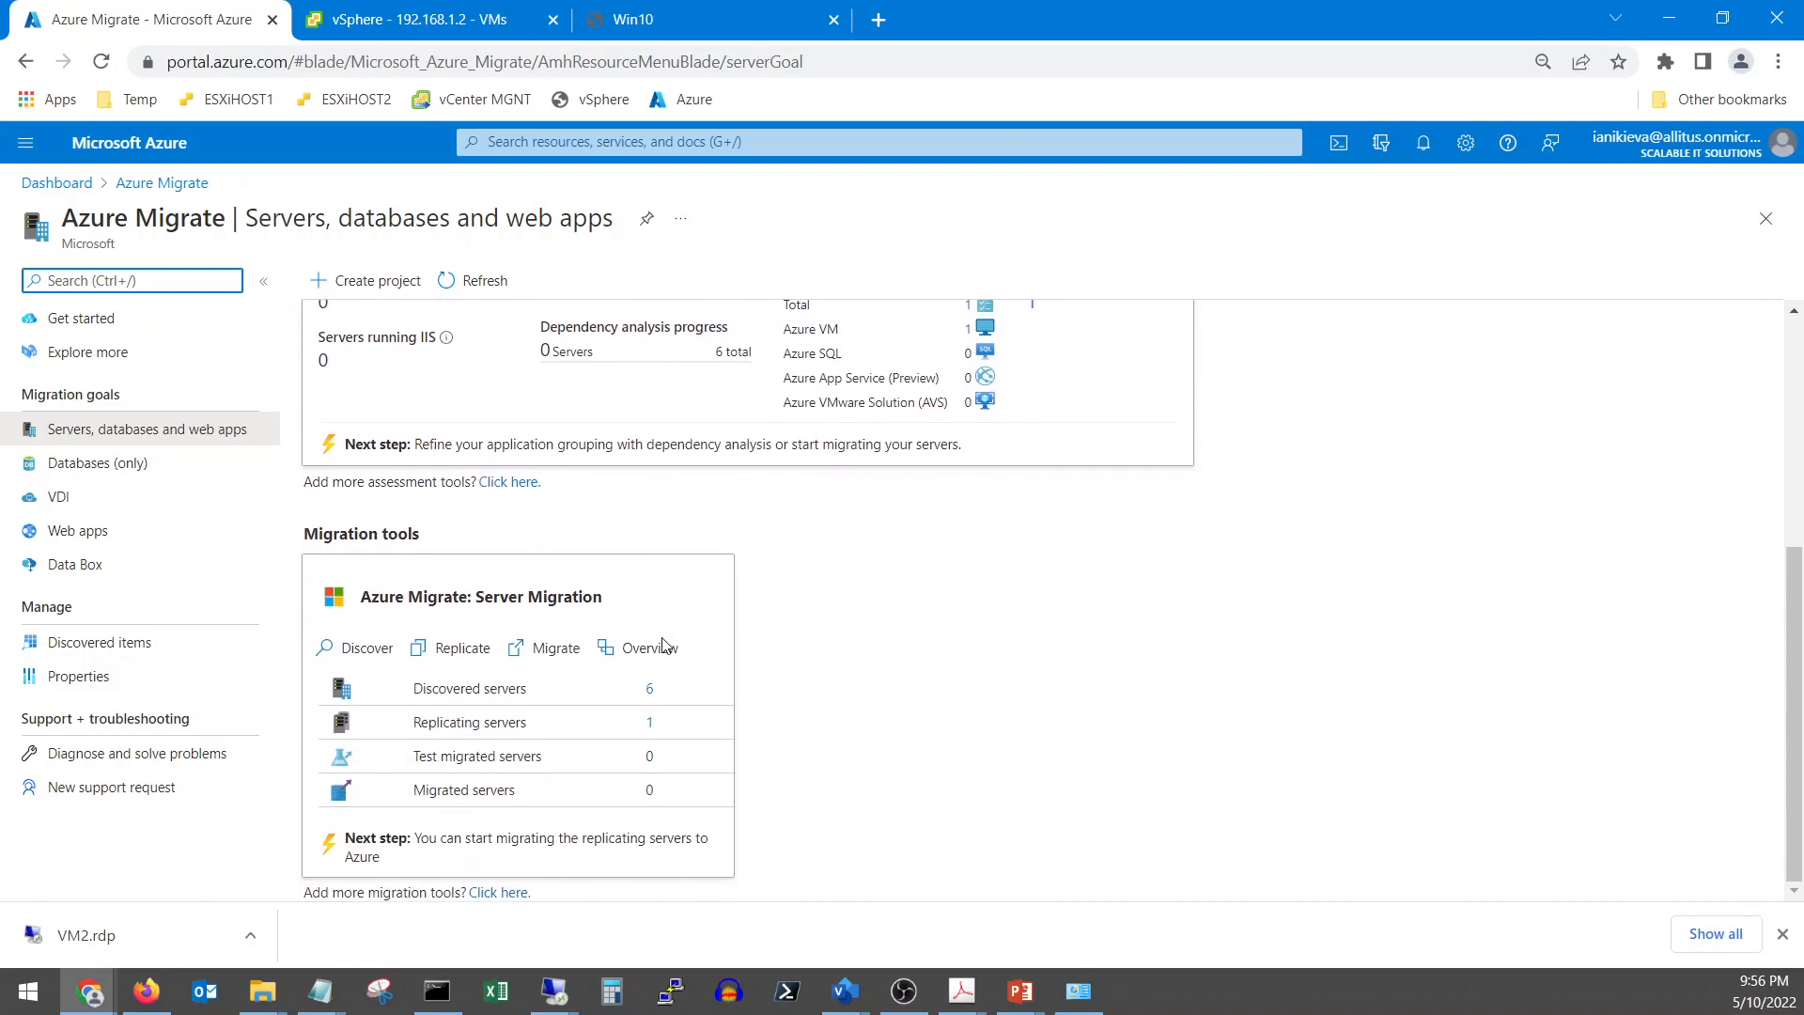
{"action": "left_click", "coordinate": [648, 726]}
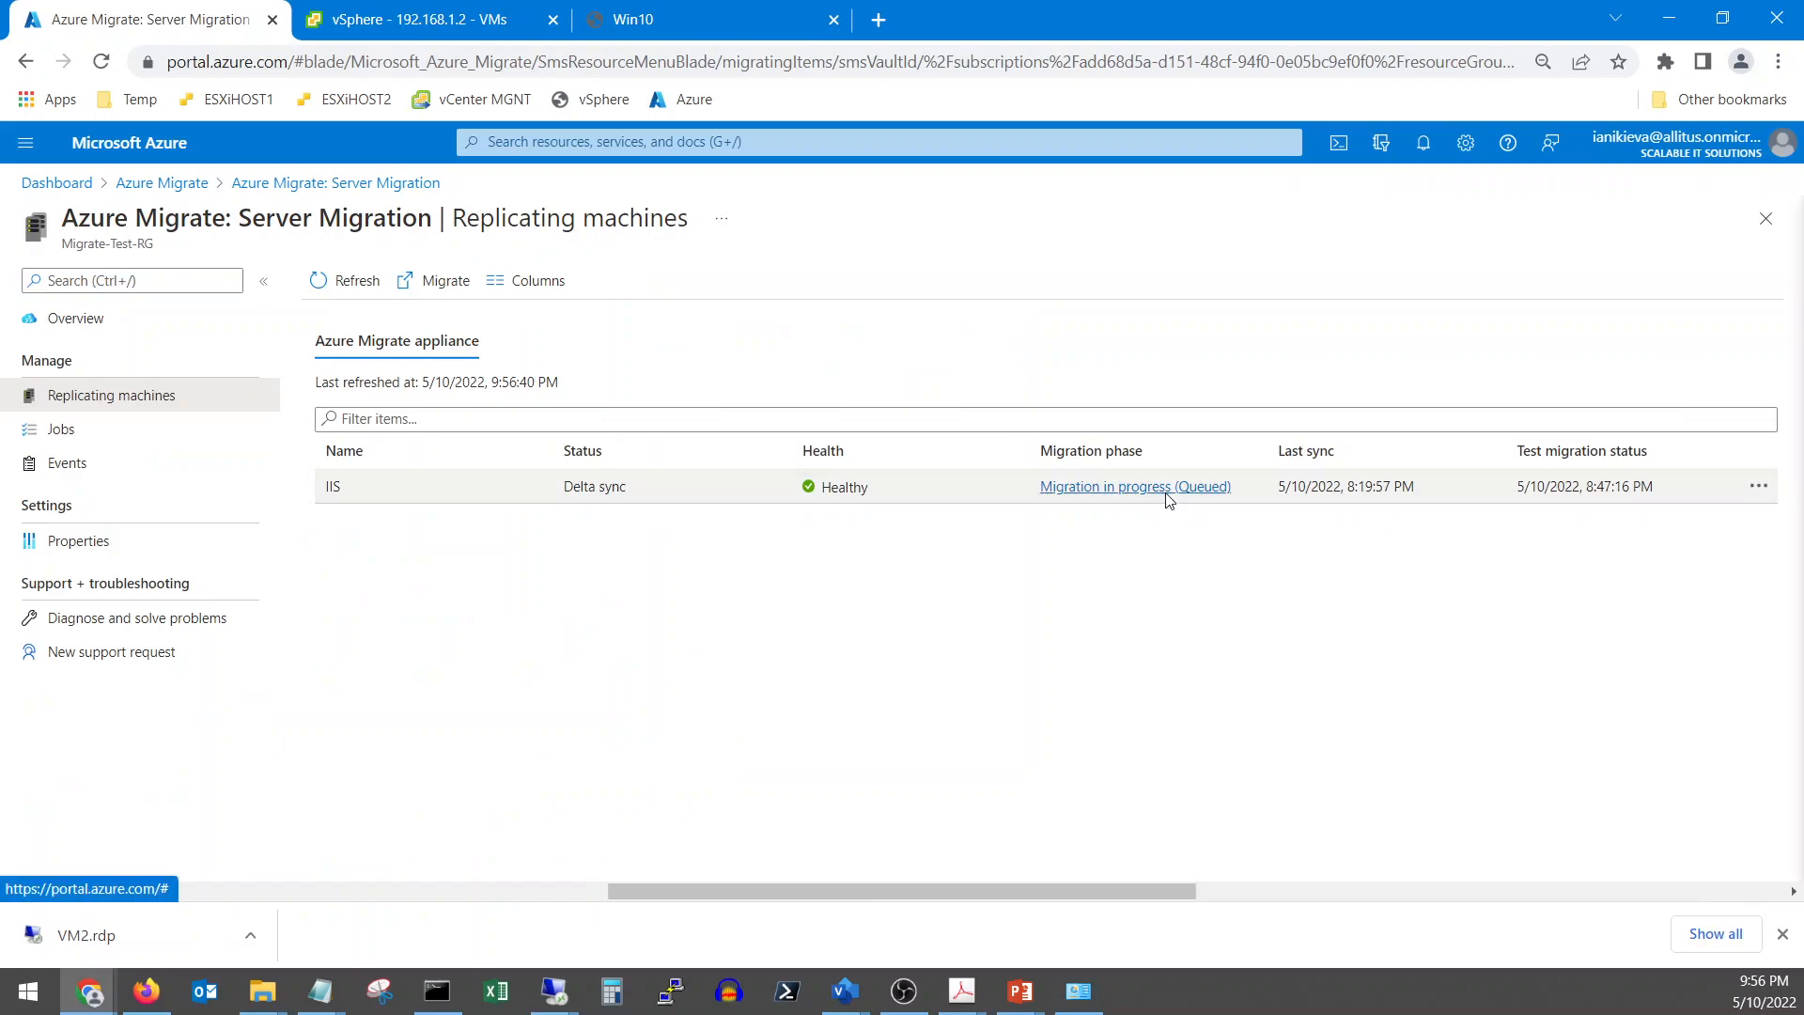
{"action": "left_click", "coordinate": [1168, 492]}
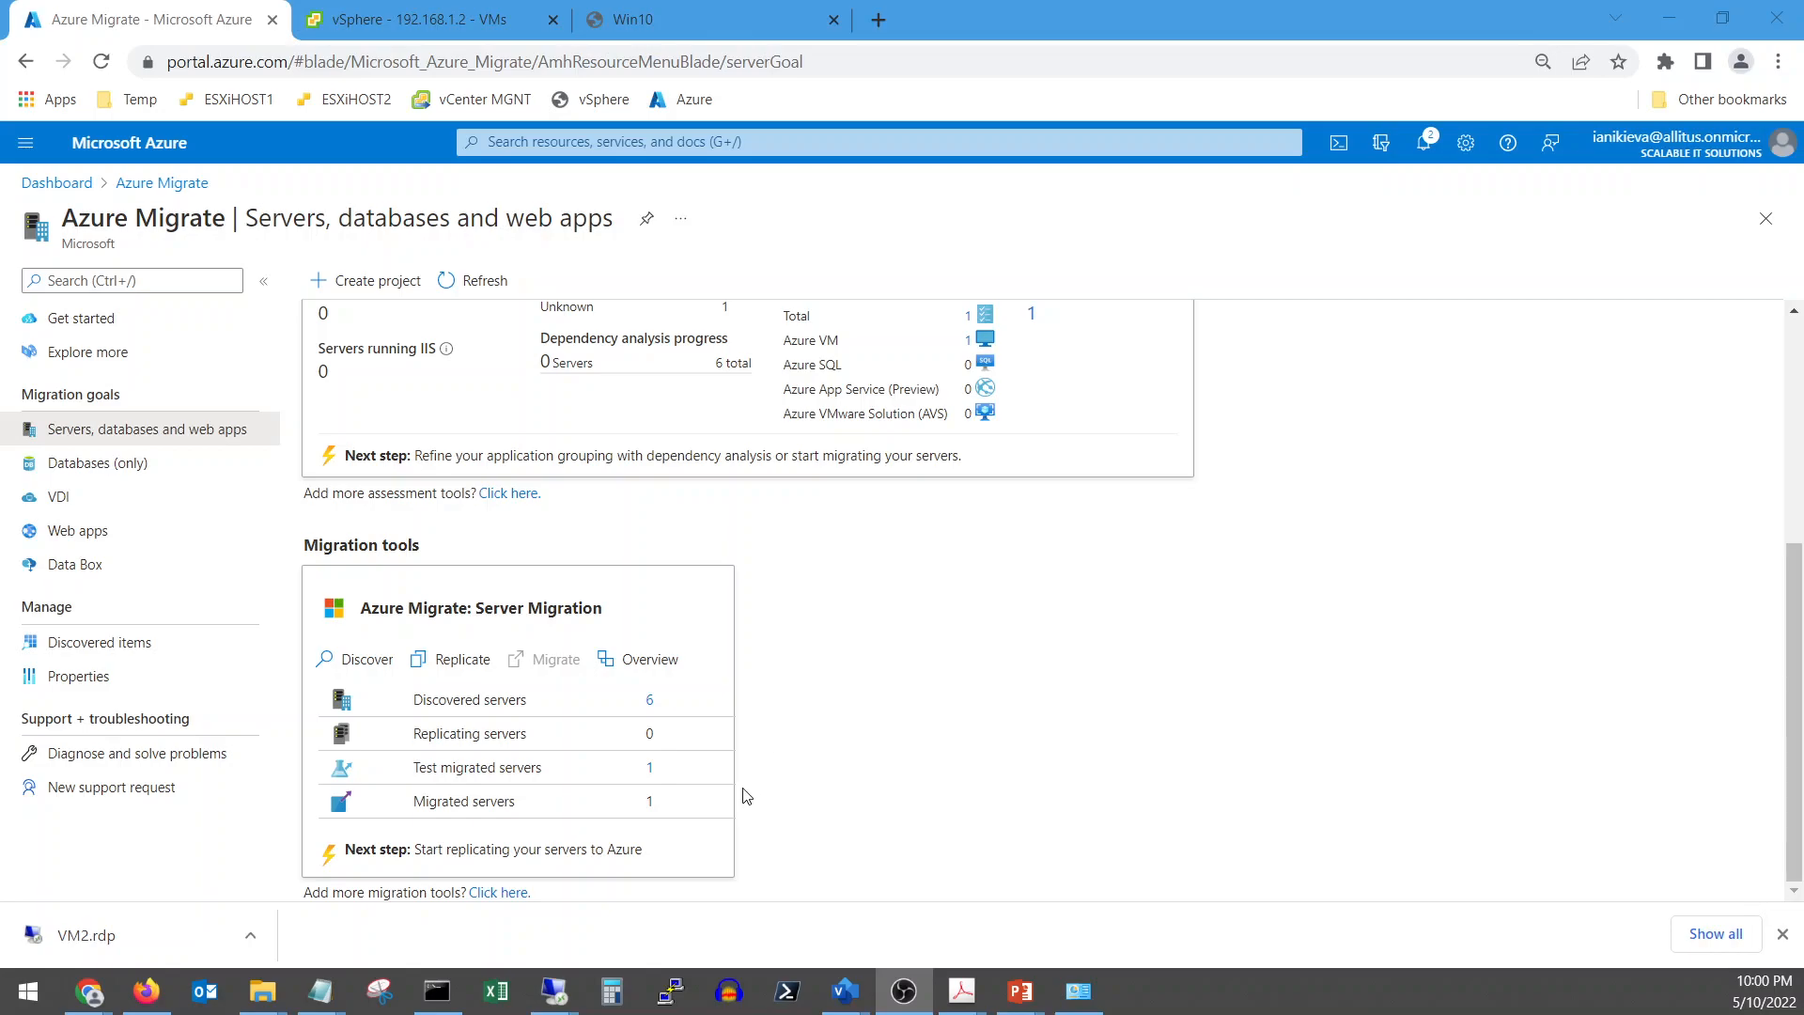
Open the IIS replicating machine's details, confirming status Migrated, last synchronized 9:45:57 PM, and return to My Dashboard
{"action": "left_click", "coordinate": [647, 802]}
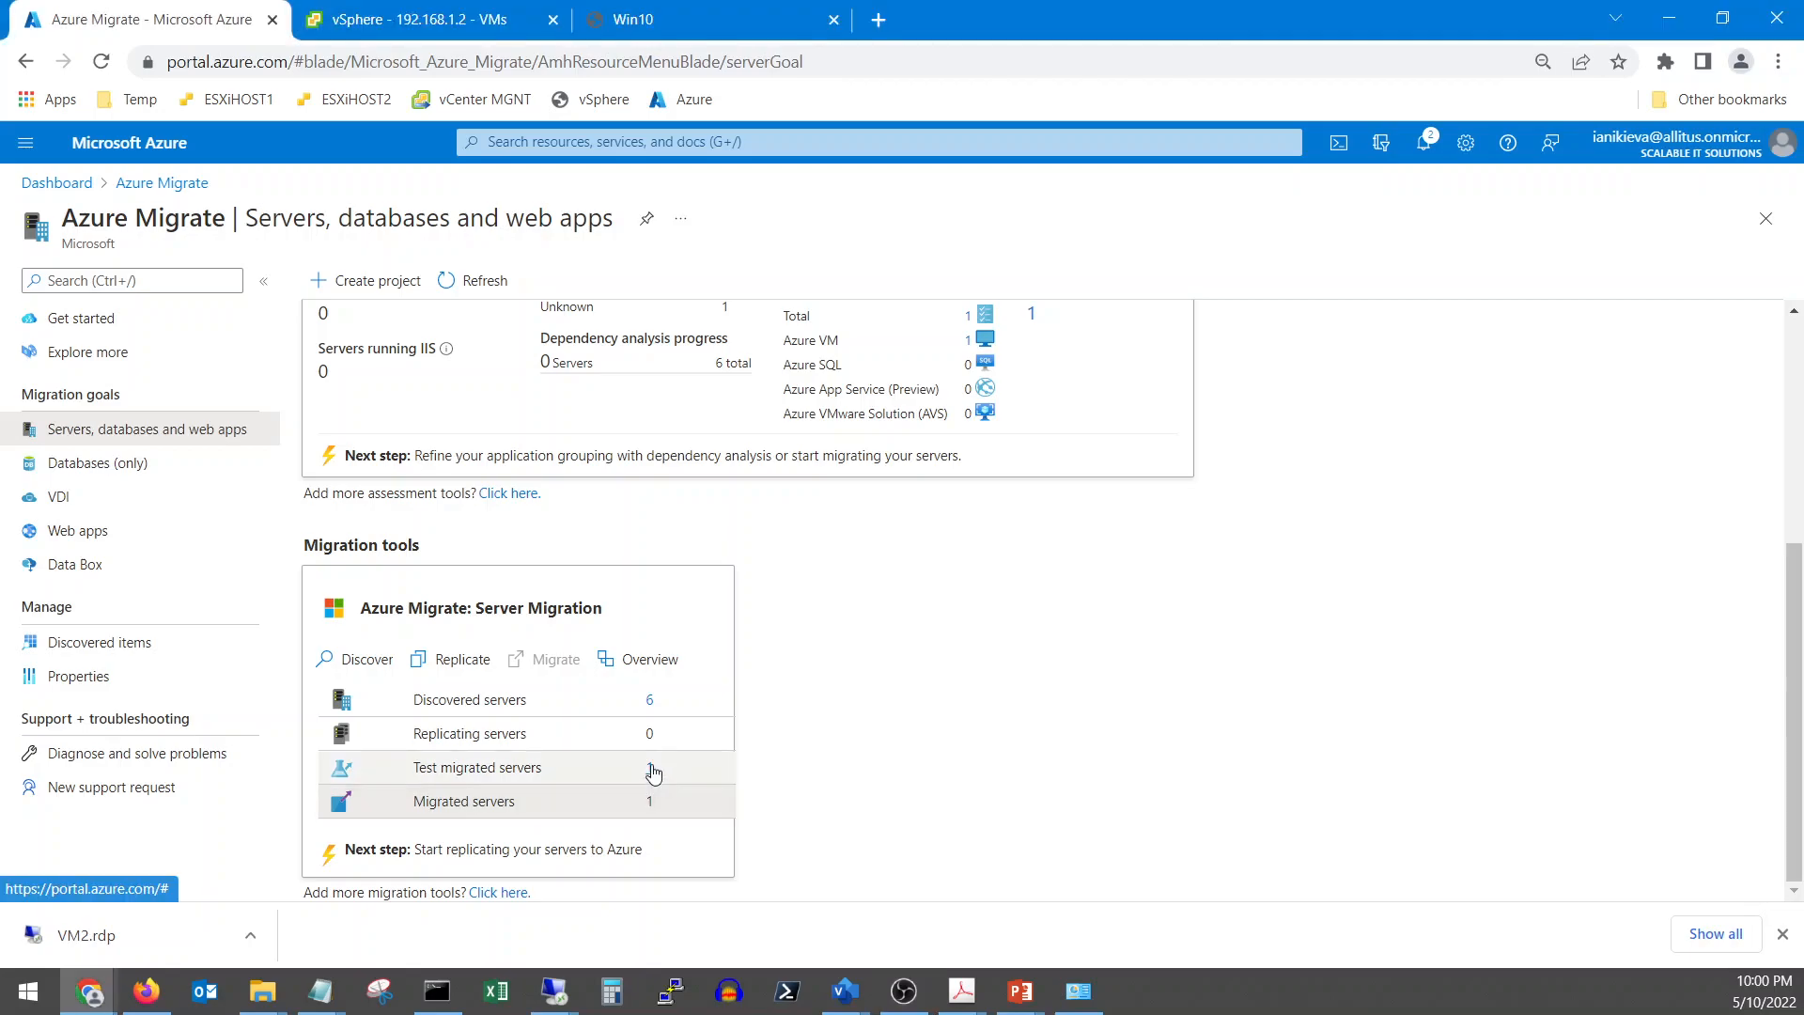
{"action": "left_click", "coordinate": [650, 767]}
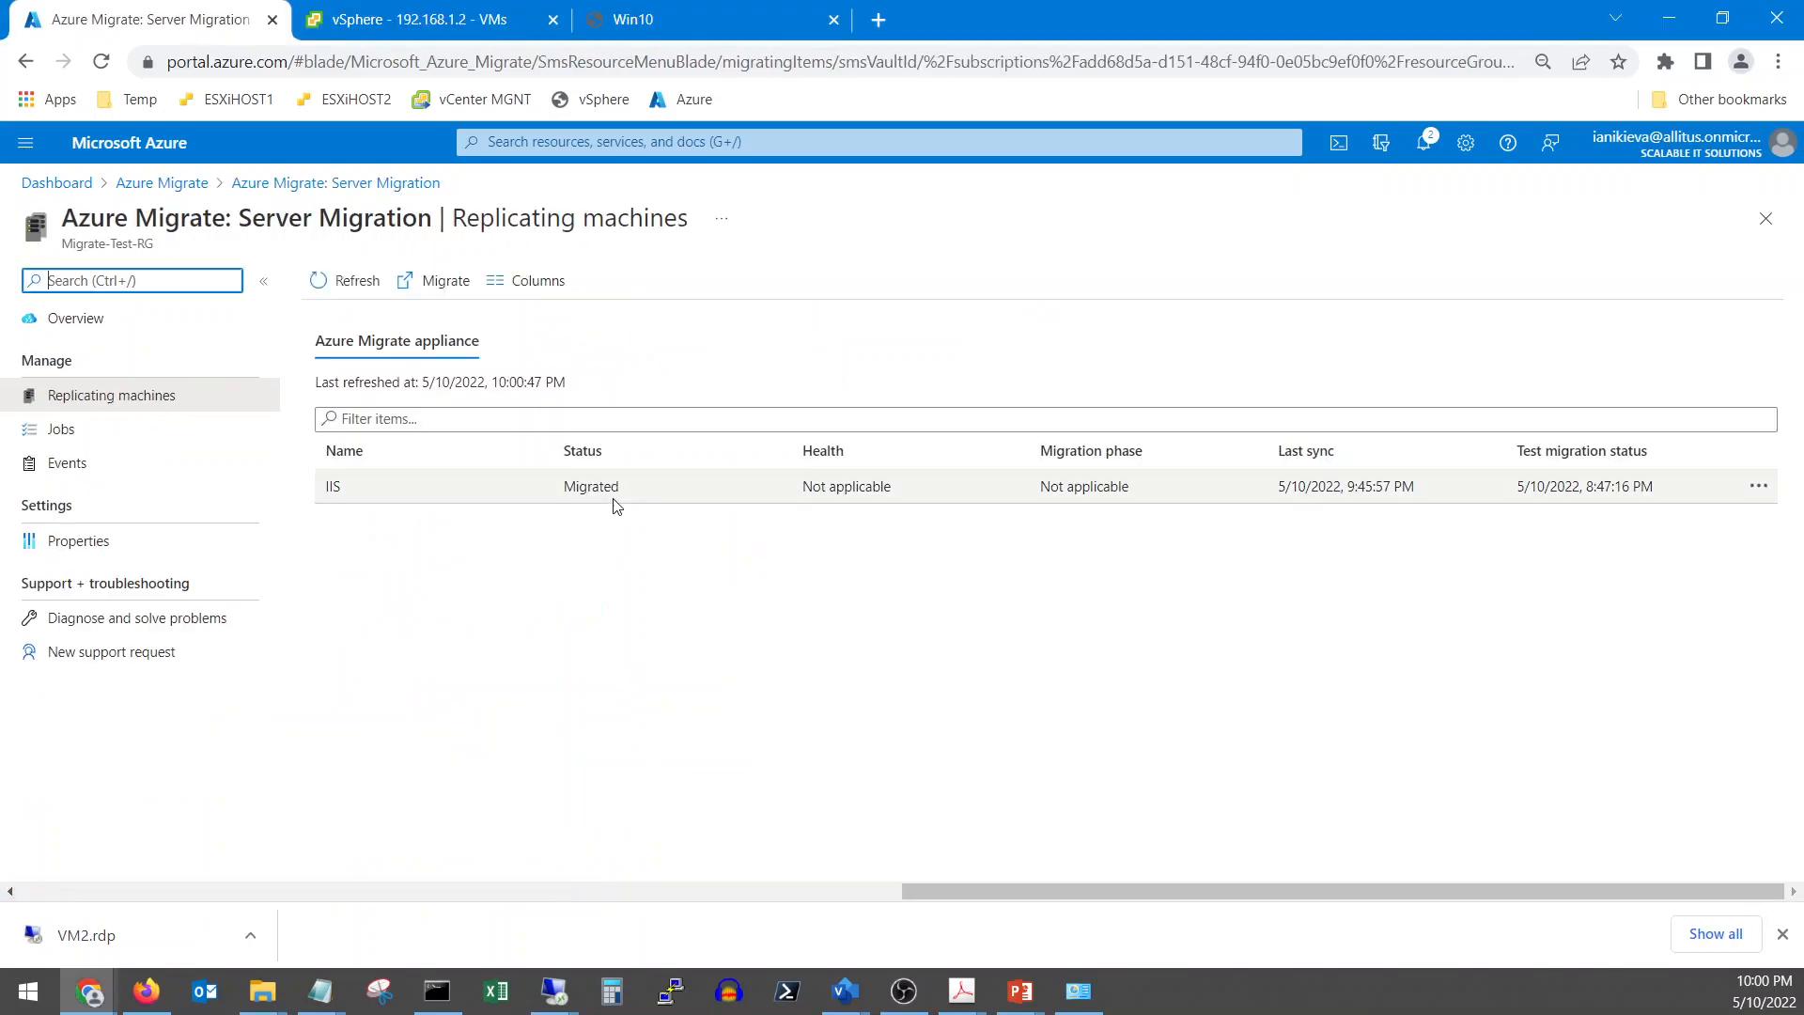
{"action": "left_click", "coordinate": [1237, 499]}
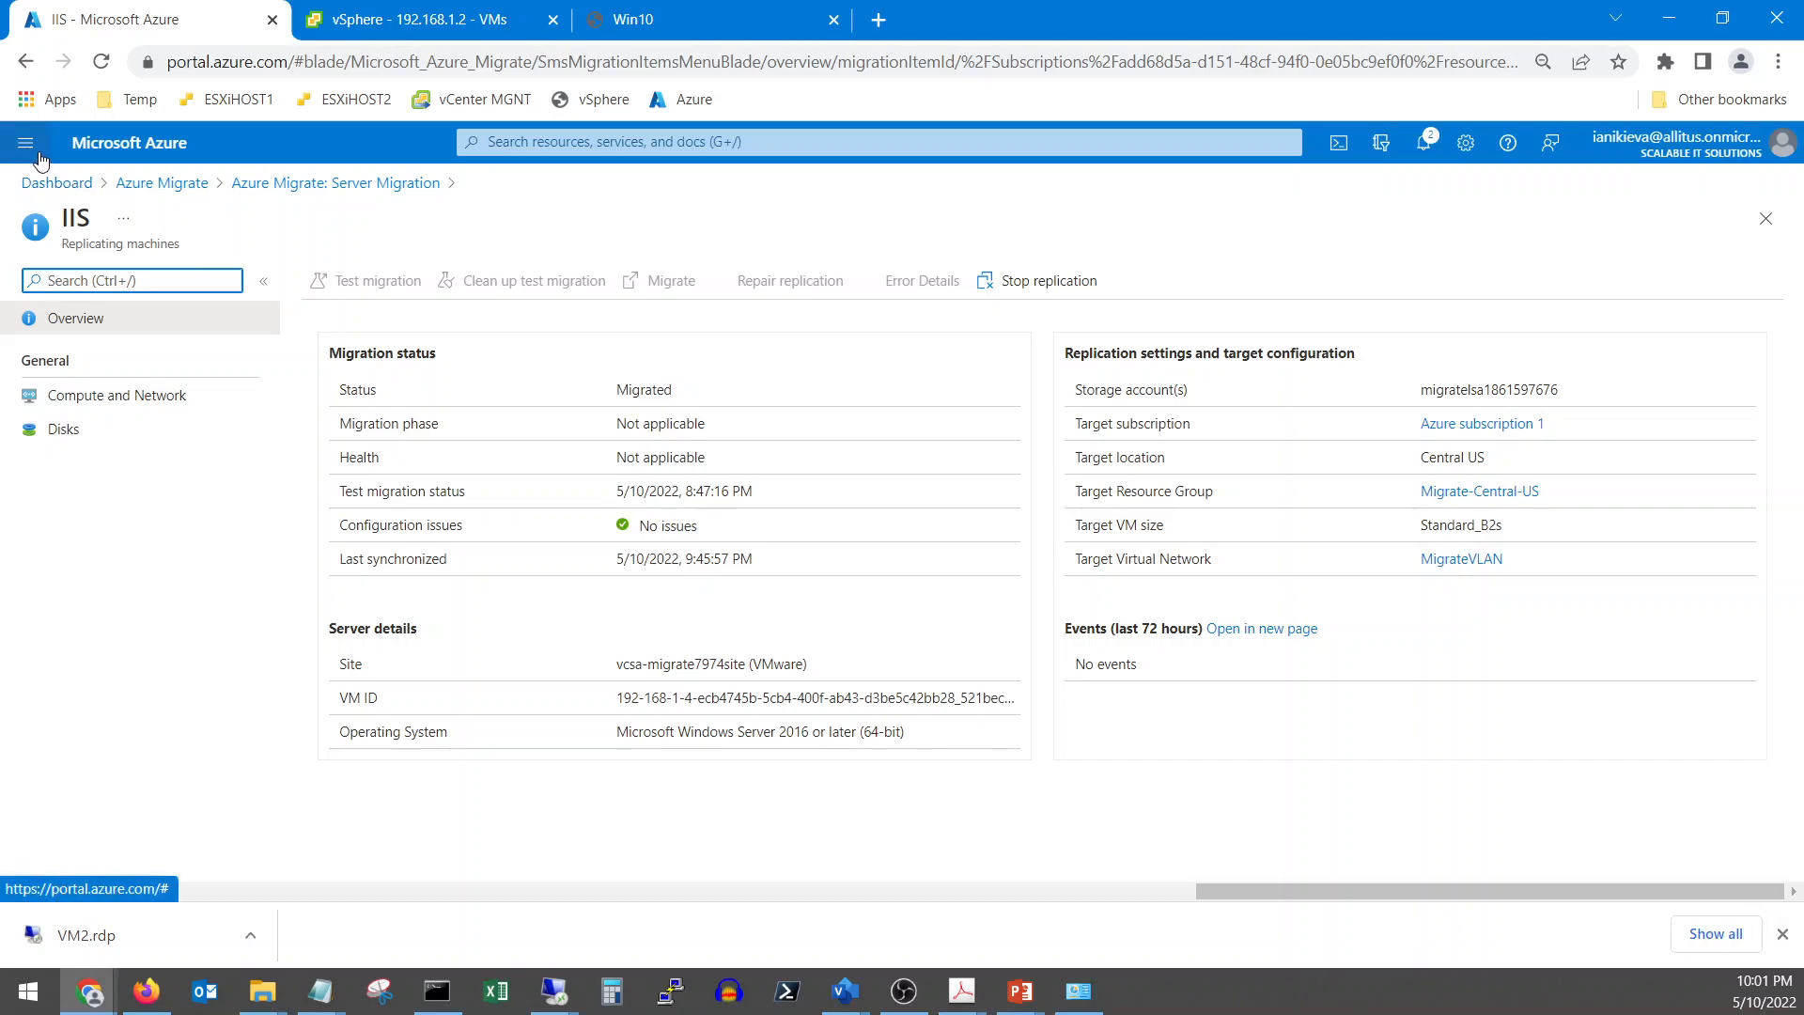
{"action": "left_click", "coordinate": [62, 193]}
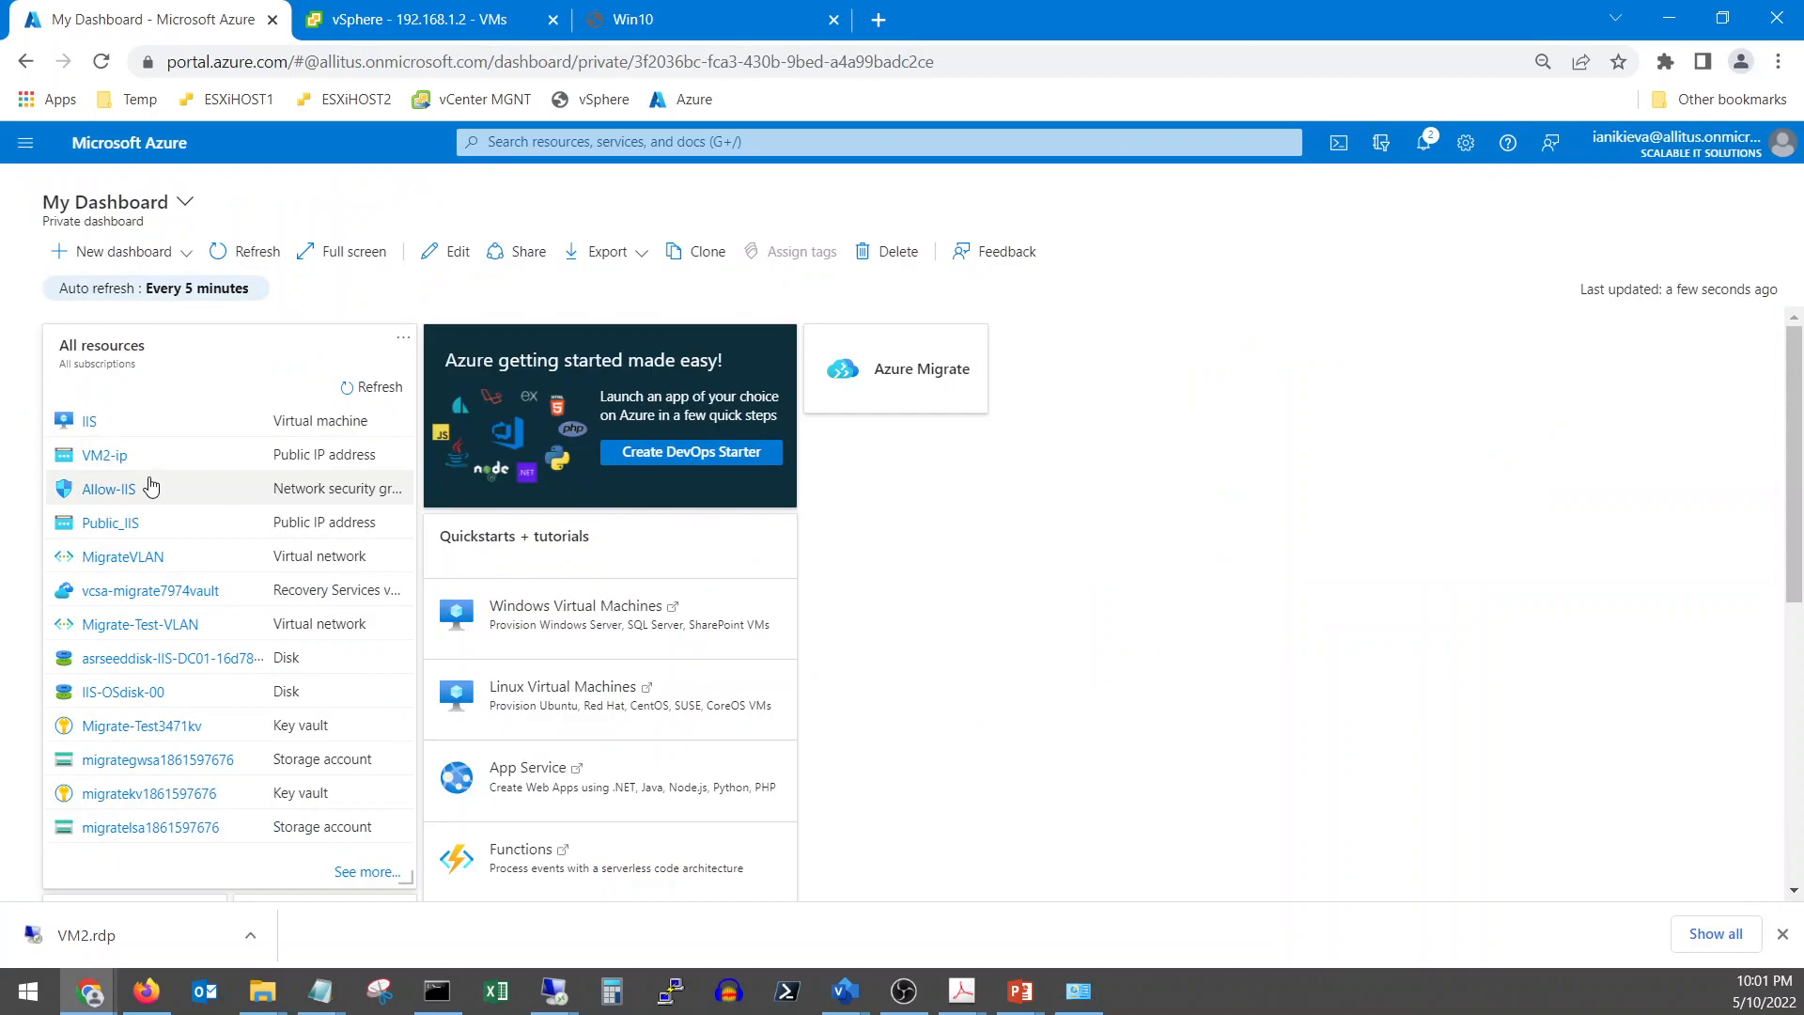
{"action": "left_click", "coordinate": [25, 142]}
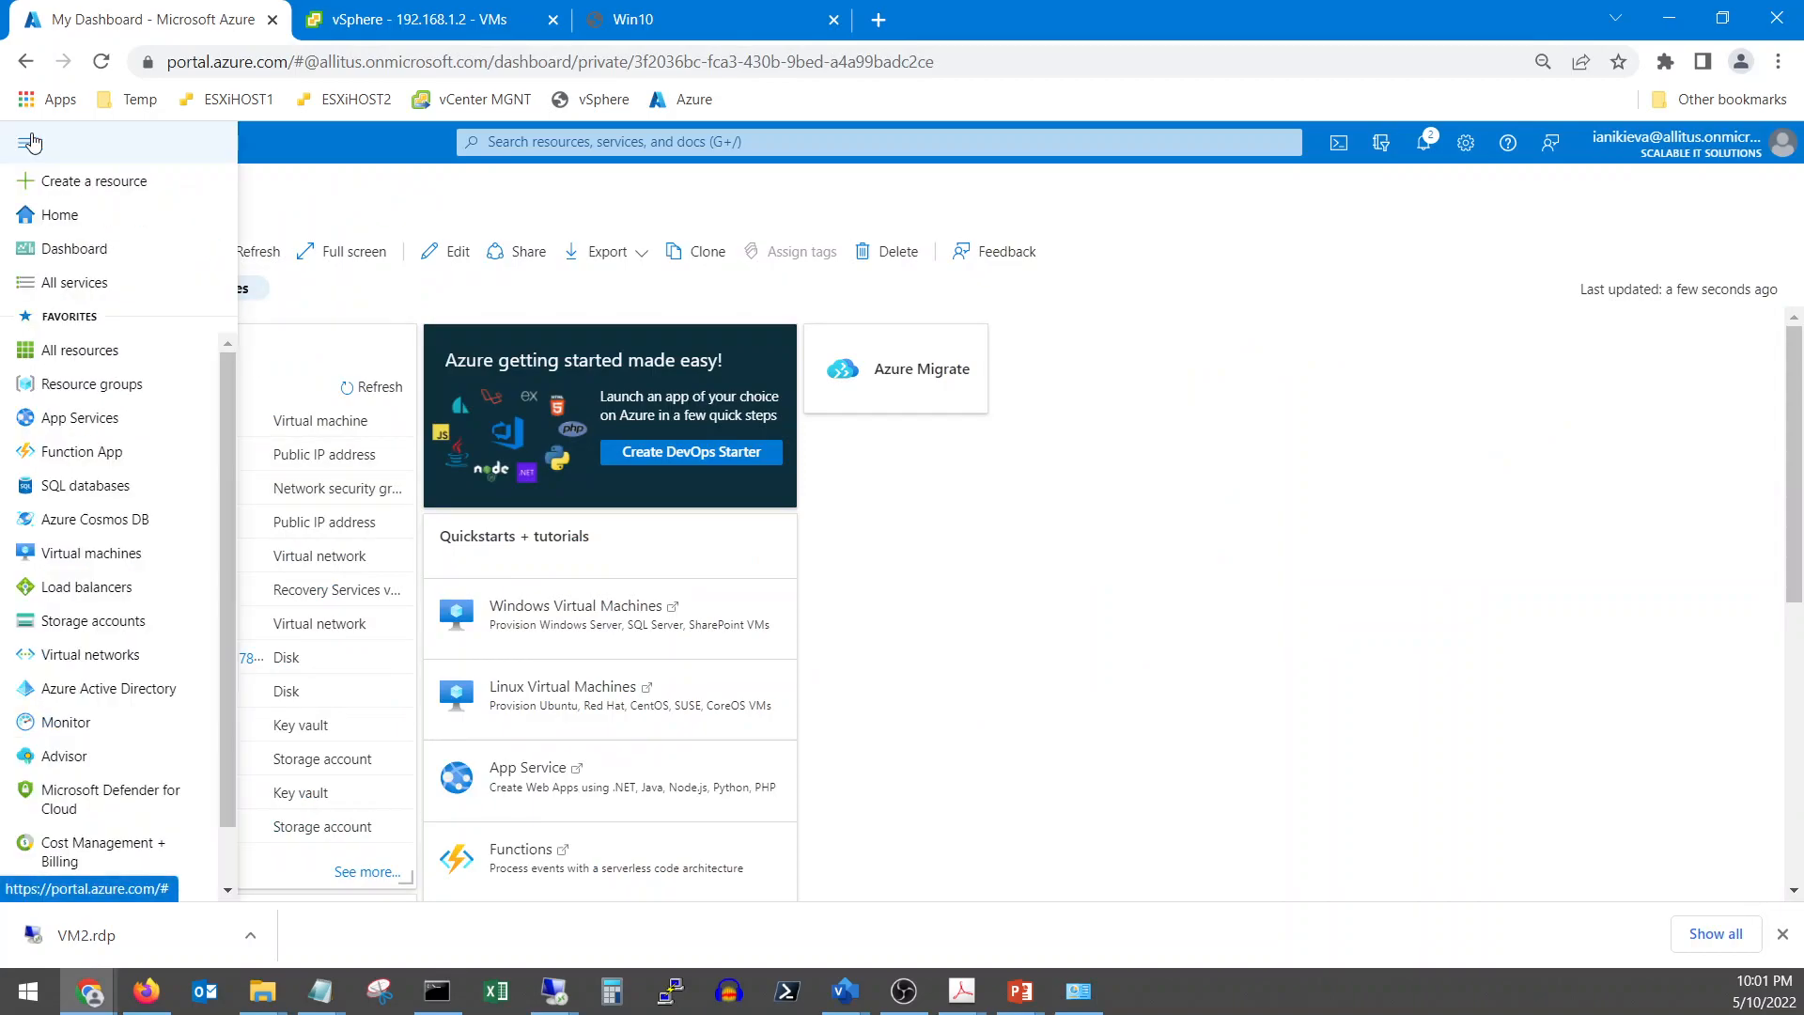
Open the IIS virtual machine from the Migrate-Central-US resource group and scroll through its overview
{"action": "left_click", "coordinate": [85, 383]}
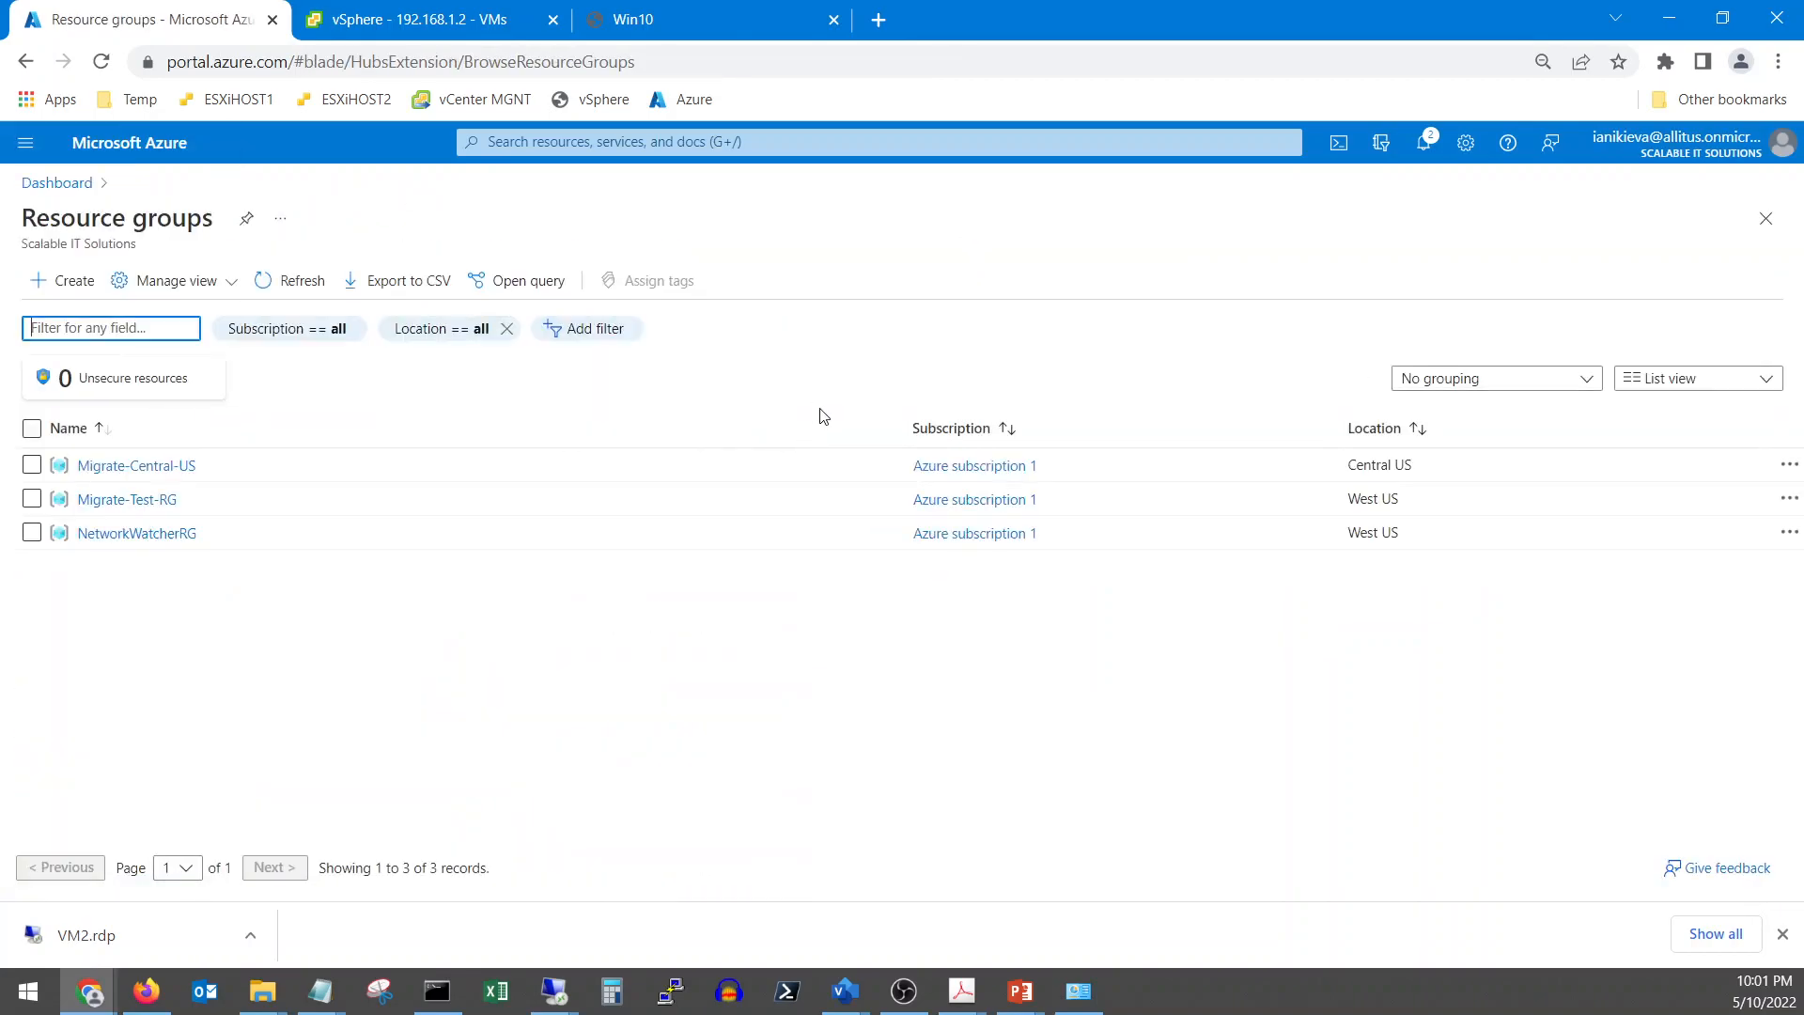
{"action": "left_click", "coordinate": [141, 466]}
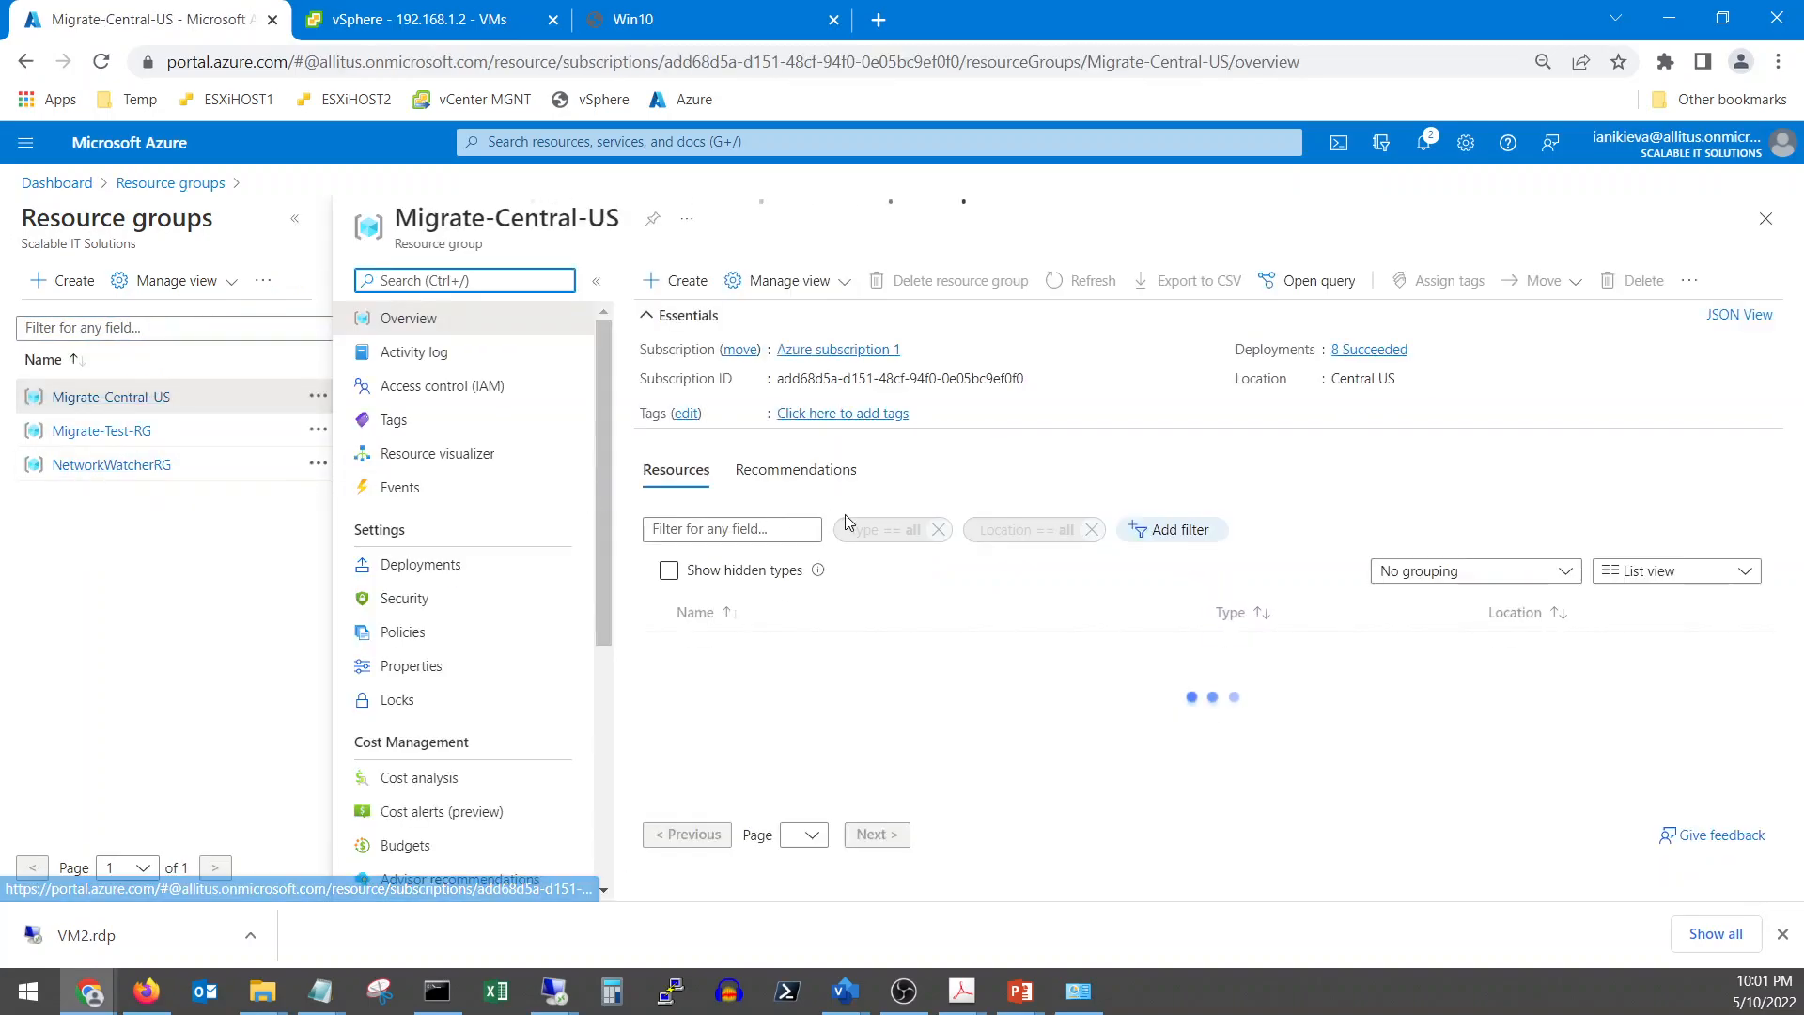
{"action": "left_click", "coordinate": [596, 281]}
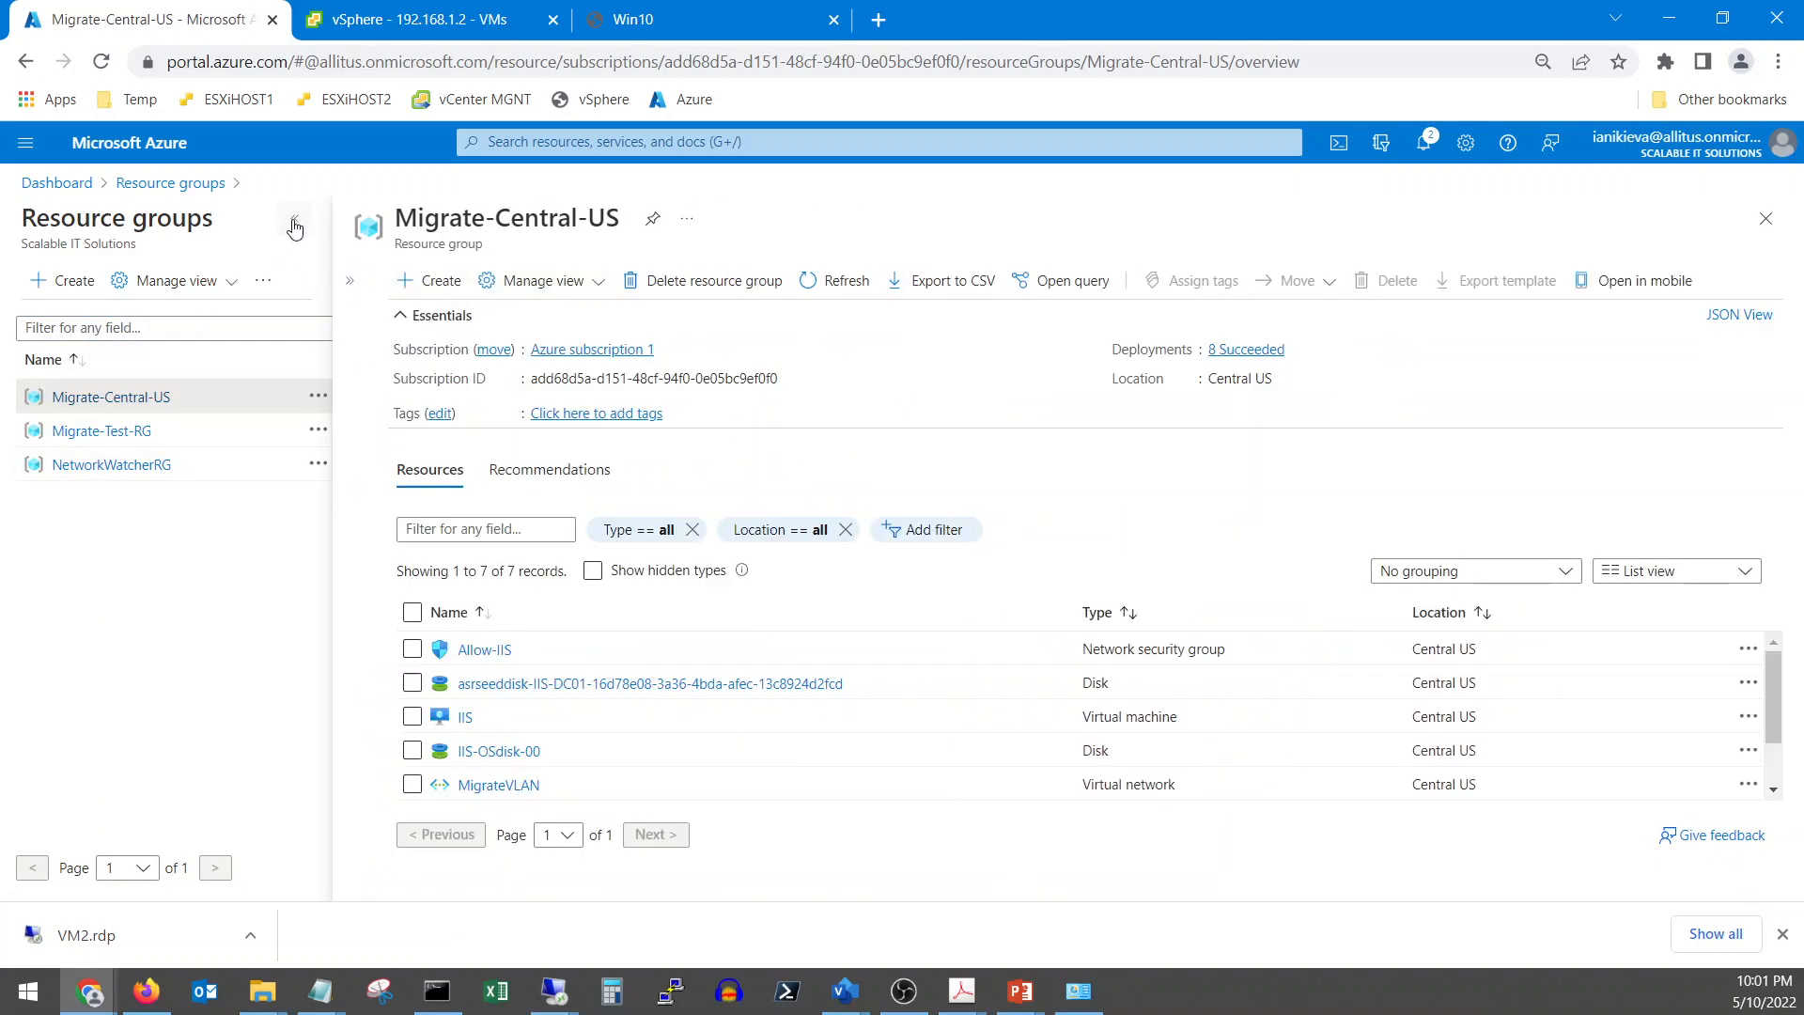
{"action": "left_click", "coordinate": [294, 218]}
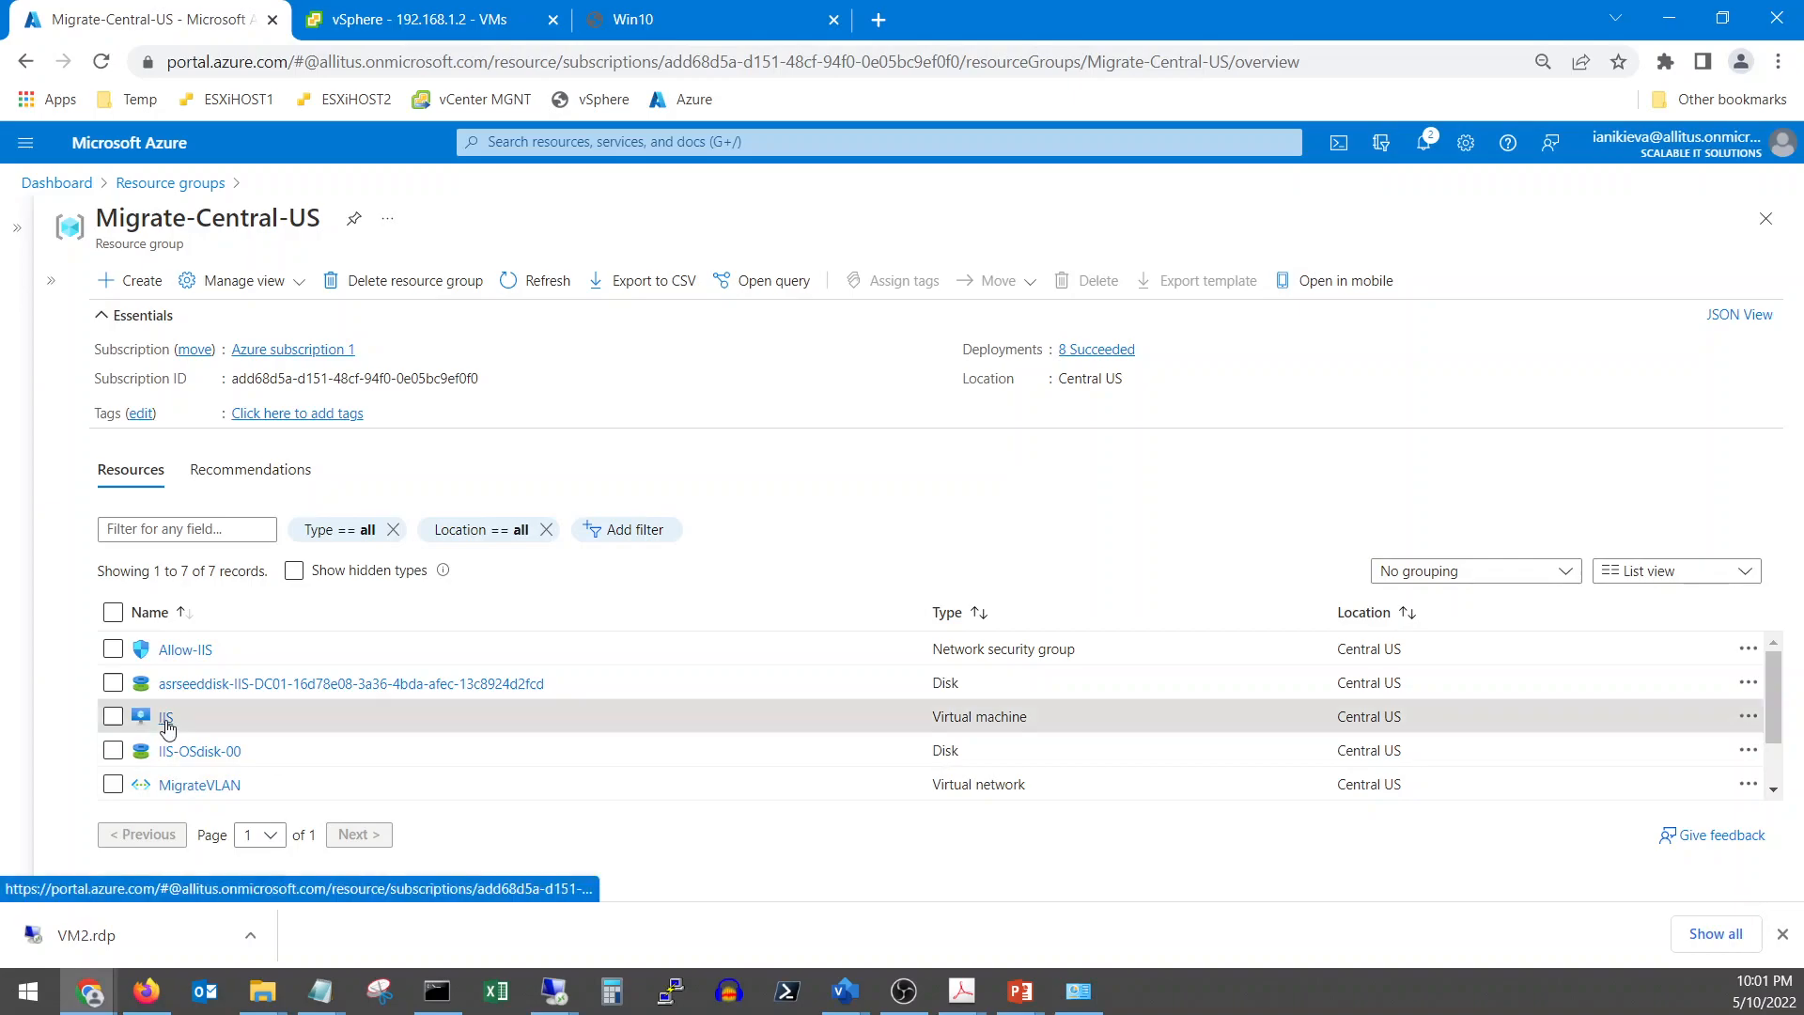
{"action": "left_click", "coordinate": [164, 718]}
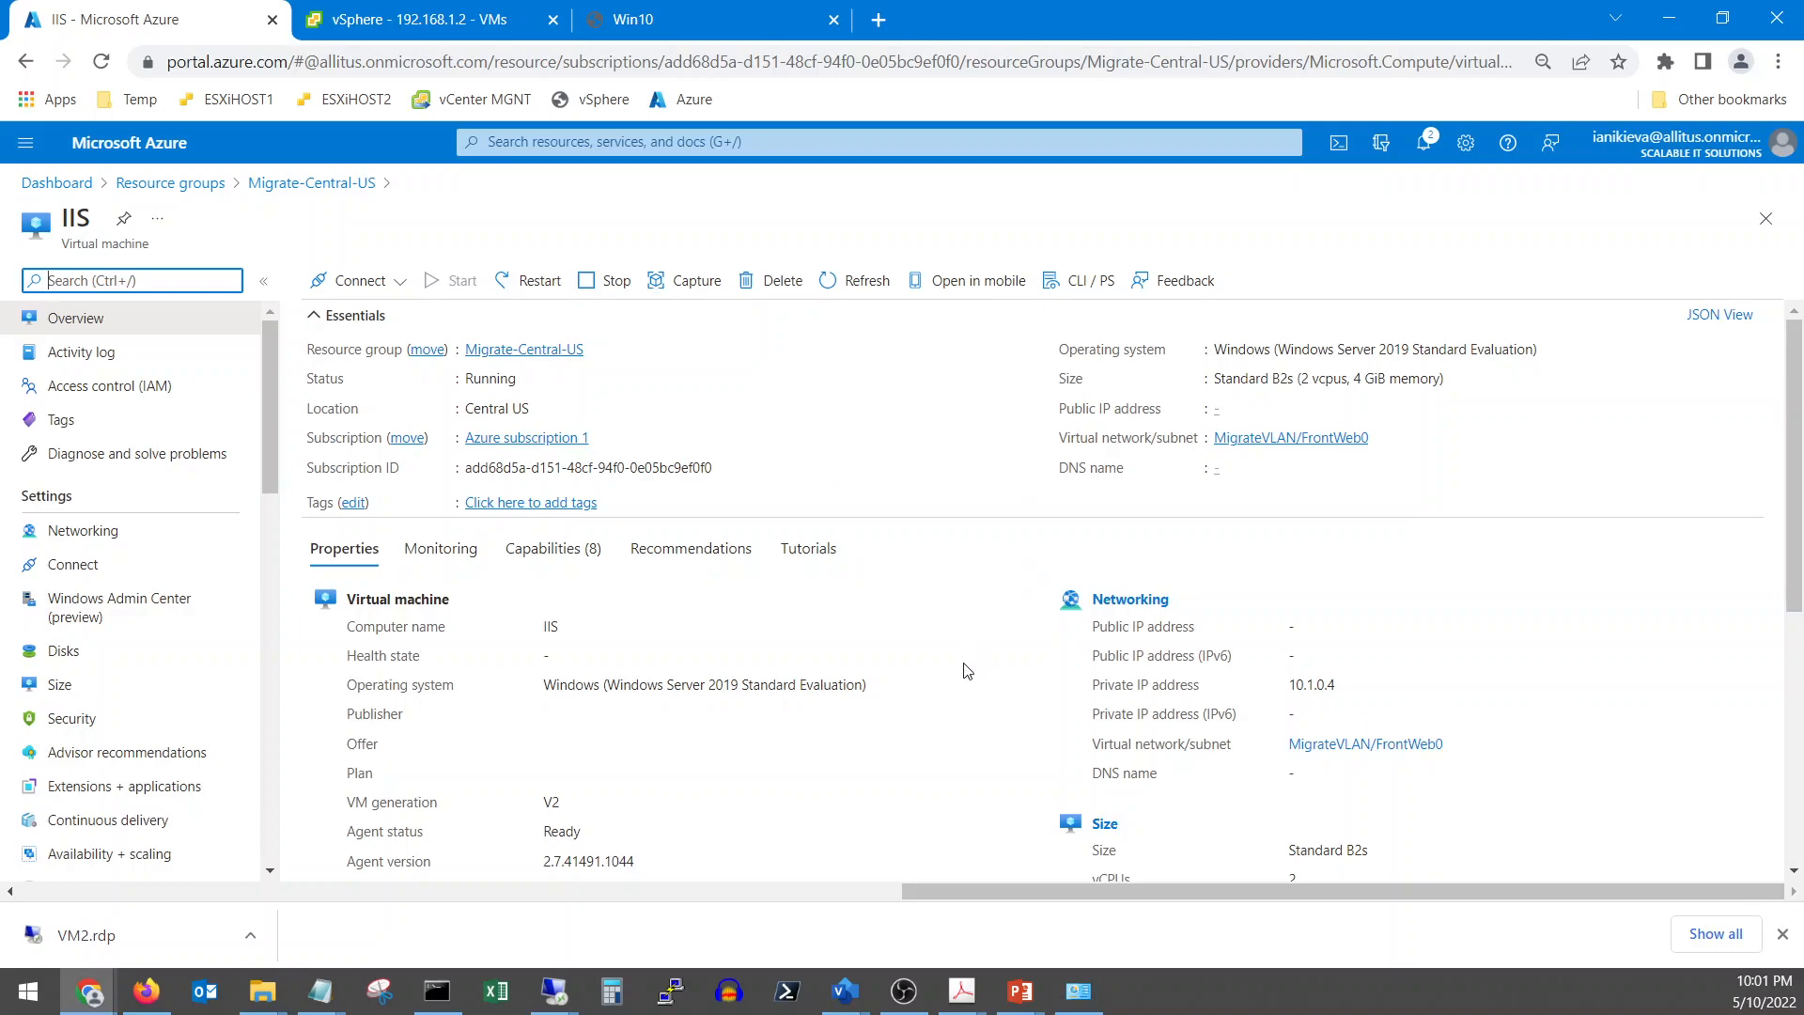
{"action": "scroll", "coordinate": [968, 670], "scroll_direction": "down", "scroll_amount": 1}
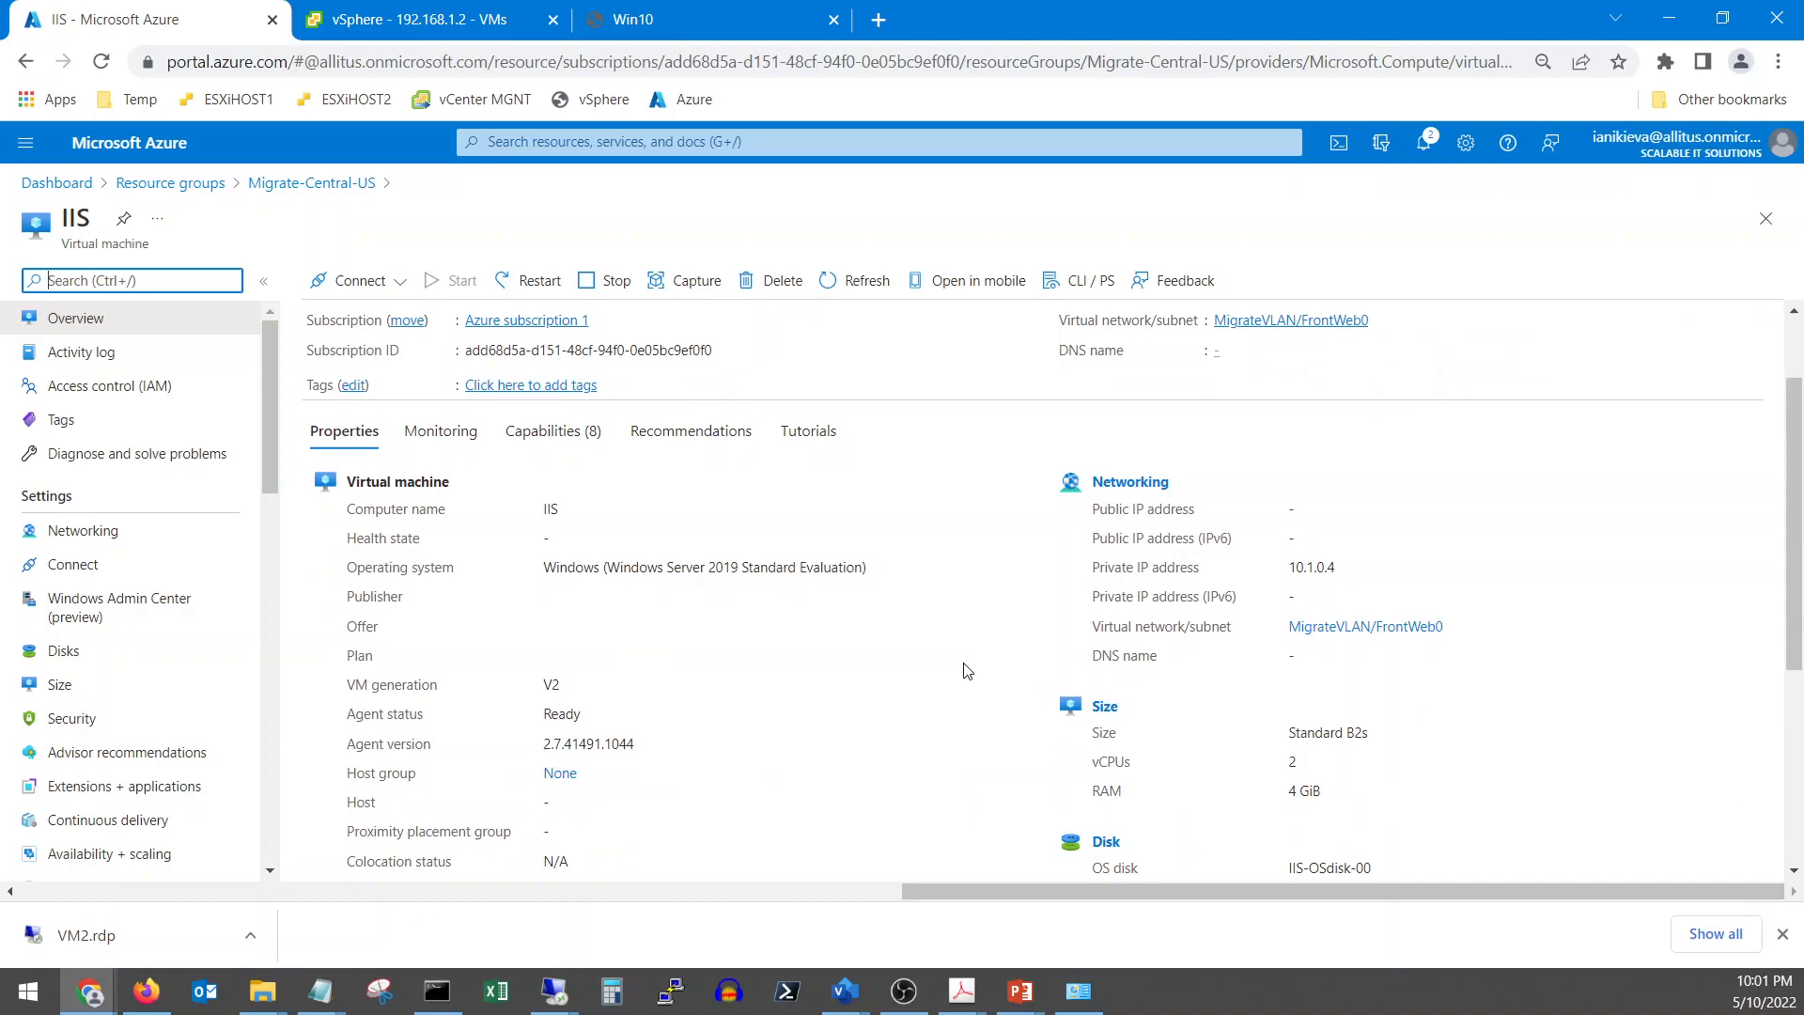
{"action": "scroll", "coordinate": [968, 670], "scroll_direction": "down", "scroll_amount": 2}
{"action": "scroll", "coordinate": [968, 670], "scroll_direction": "up", "scroll_amount": 3}
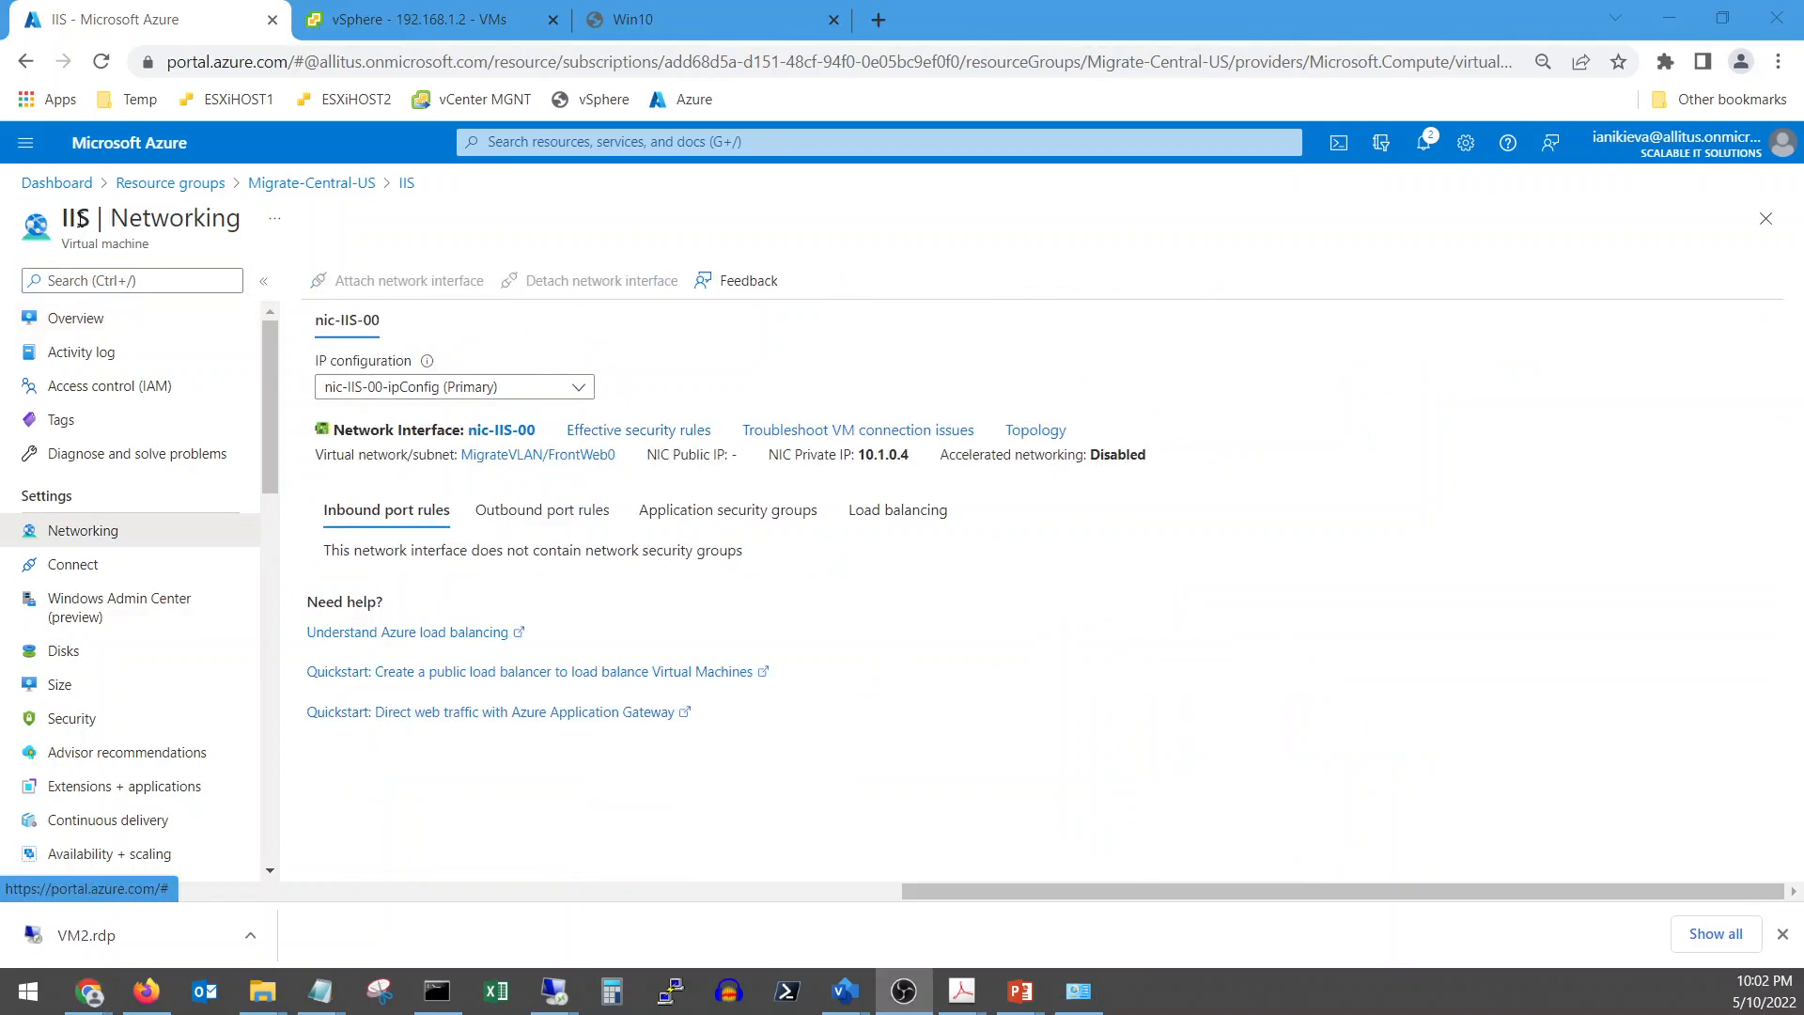
Open the ipConfig IP configuration of the IIS VM's network interface nic-IIS-00
{"action": "left_click", "coordinate": [406, 182]}
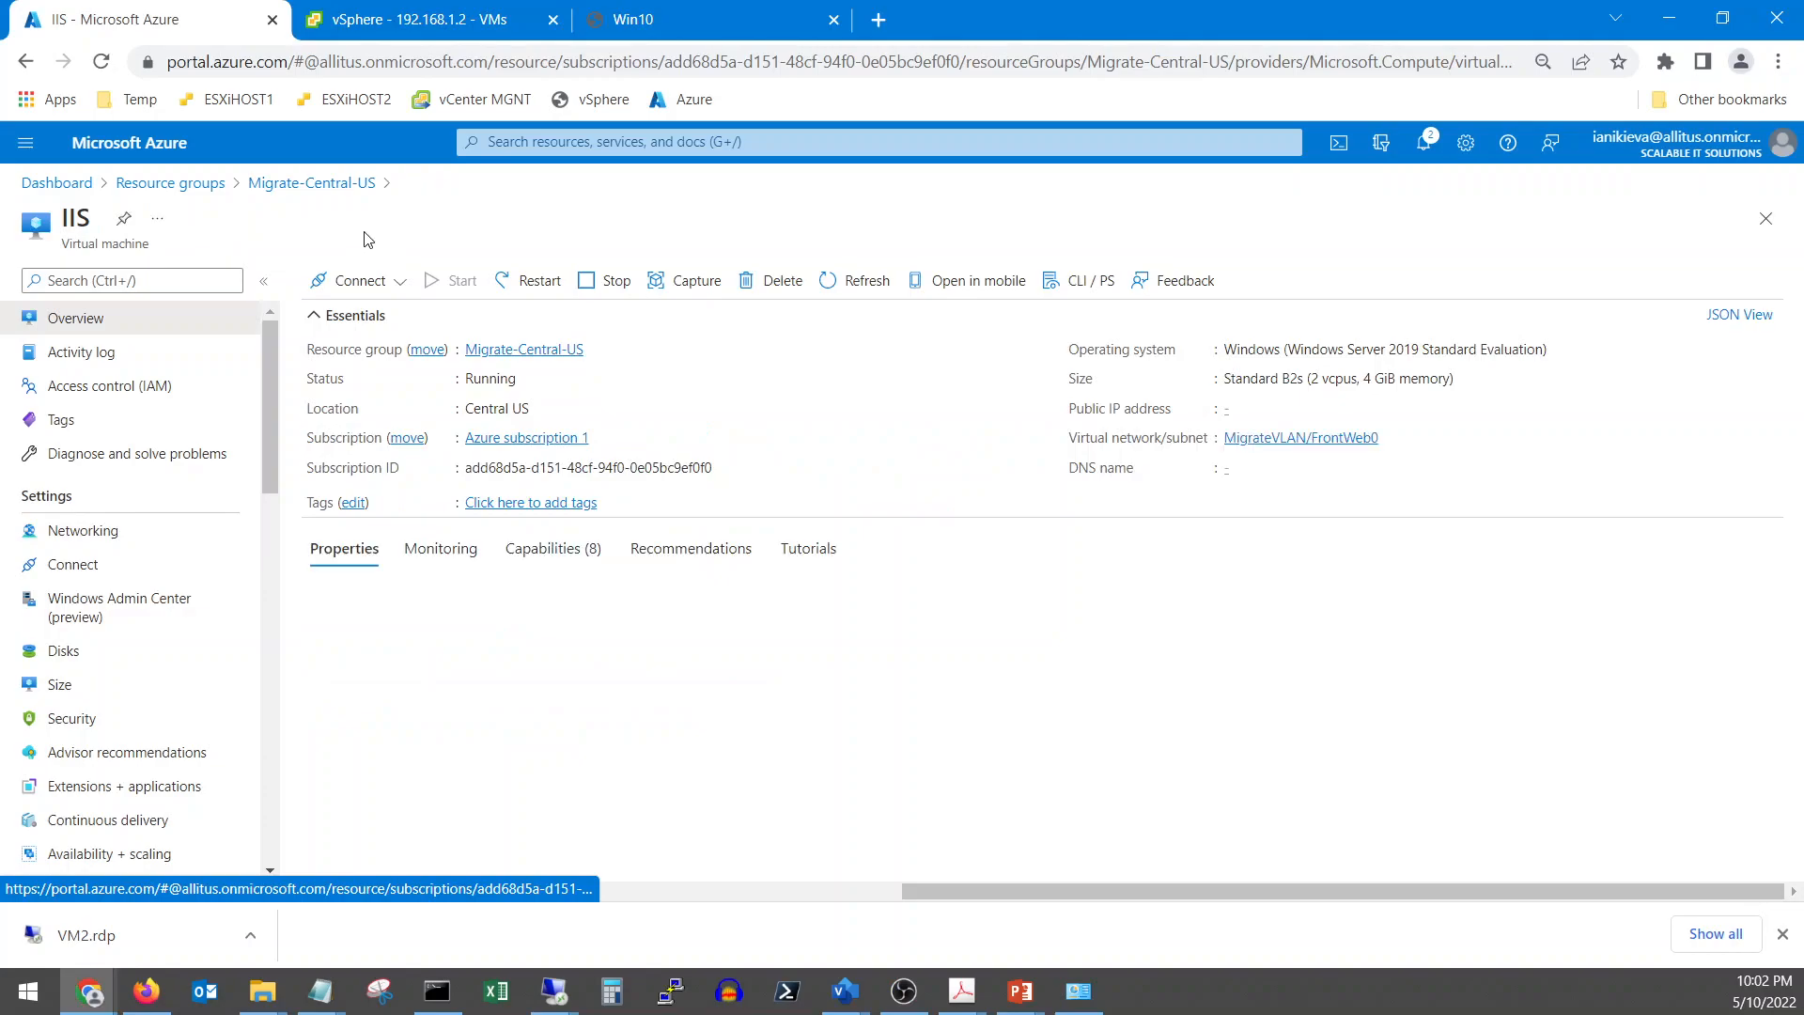
{"action": "left_click", "coordinate": [105, 534]}
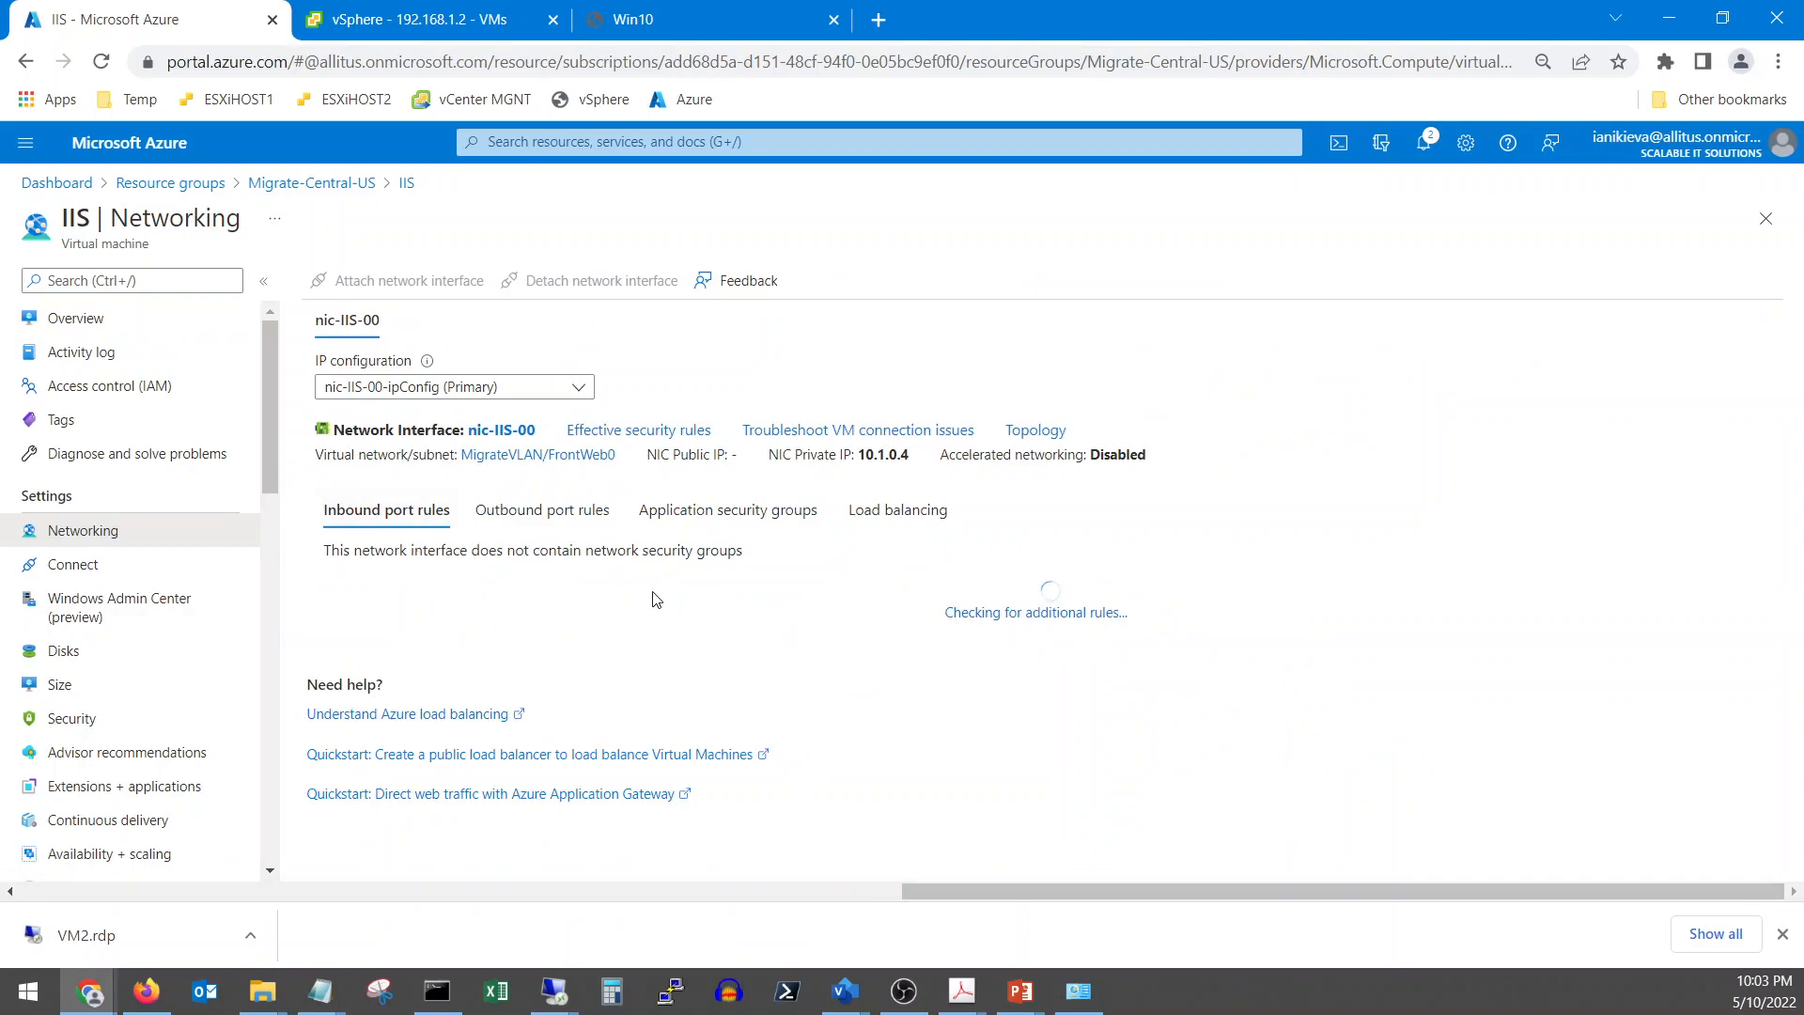
{"action": "left_click", "coordinate": [532, 438]}
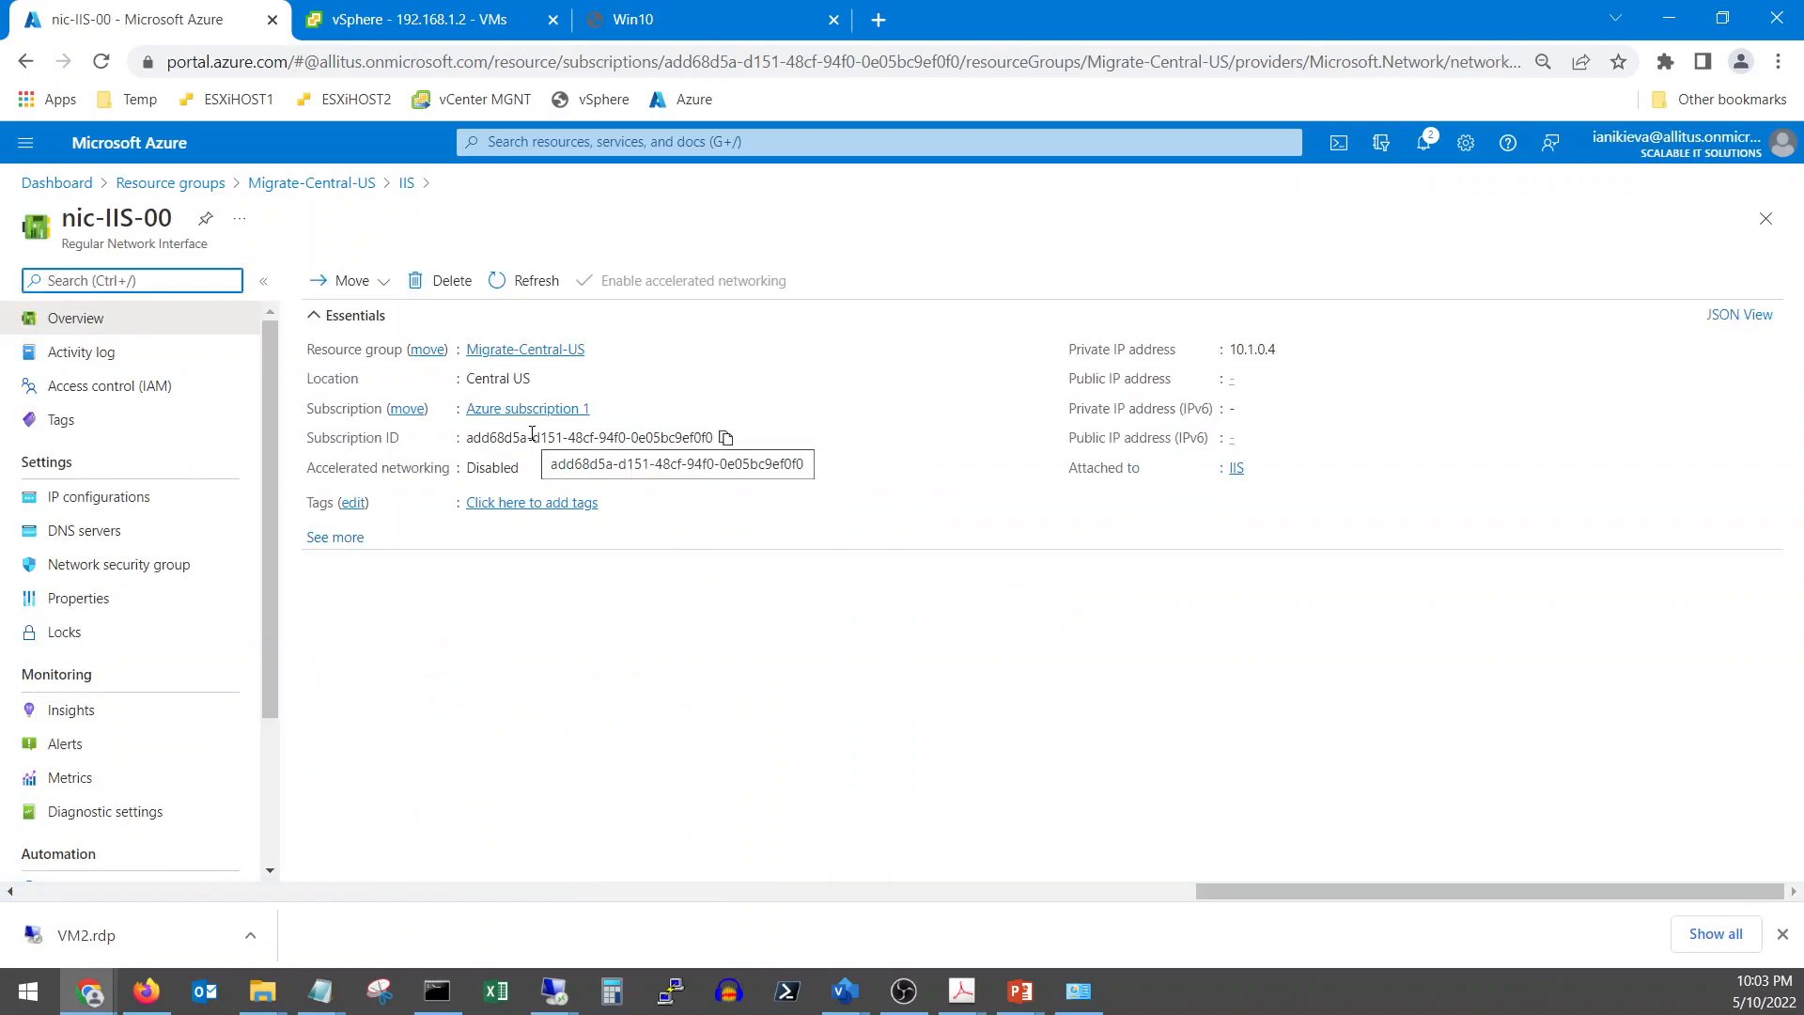
{"action": "left_click", "coordinate": [131, 496]}
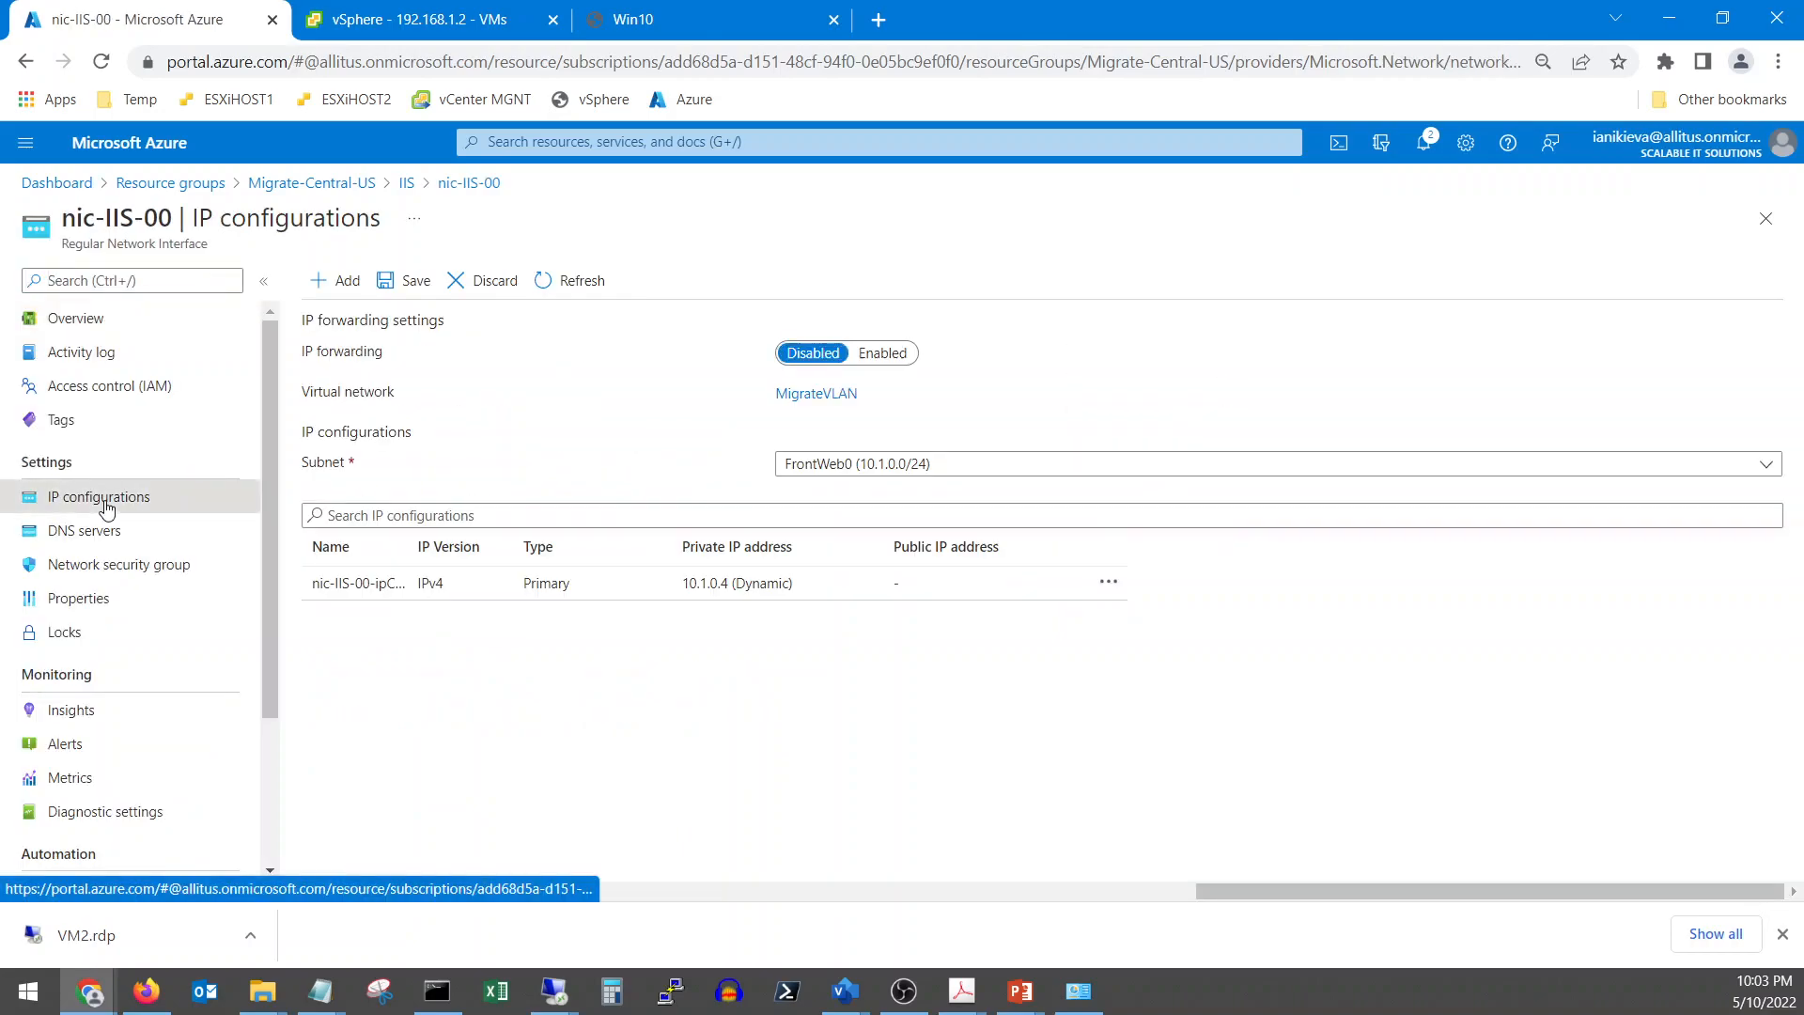
{"action": "left_click", "coordinate": [513, 581]}
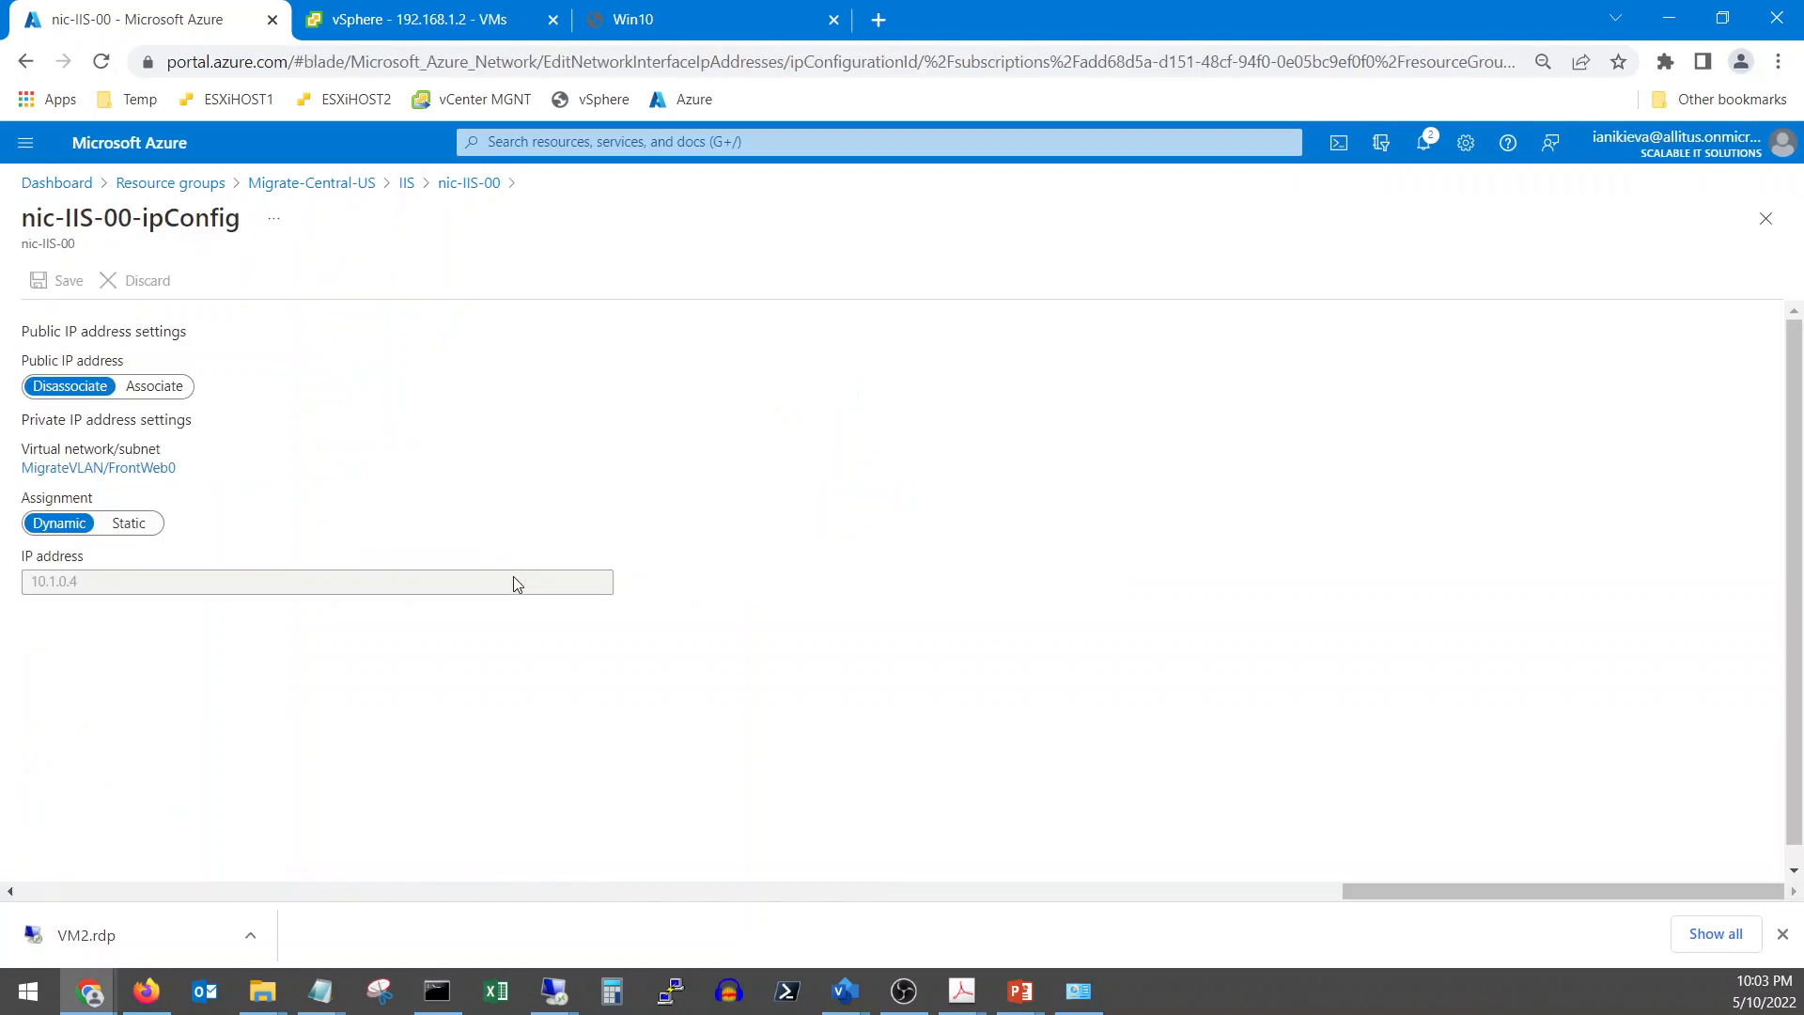
Associate the public IP Public_IIS (20.84.178.143) with the configuration and save
{"action": "left_click", "coordinate": [154, 392]}
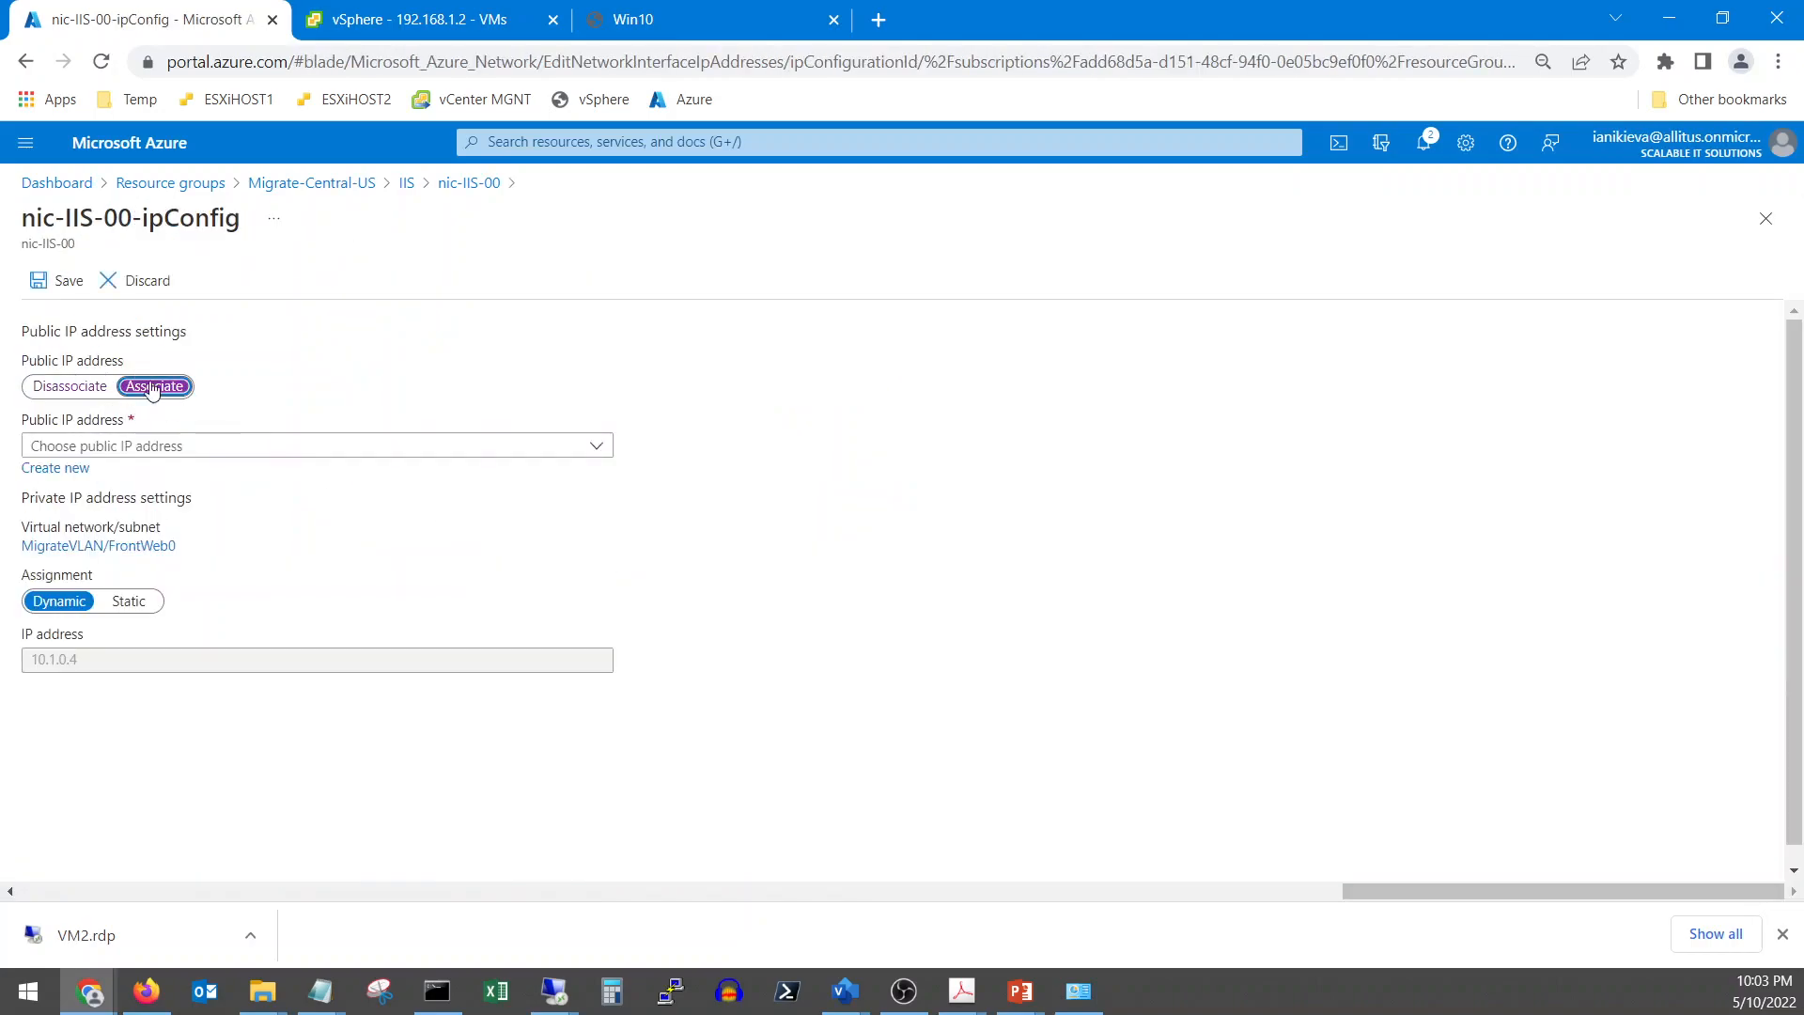
{"action": "left_click", "coordinate": [219, 456]}
{"action": "left_click", "coordinate": [178, 553]}
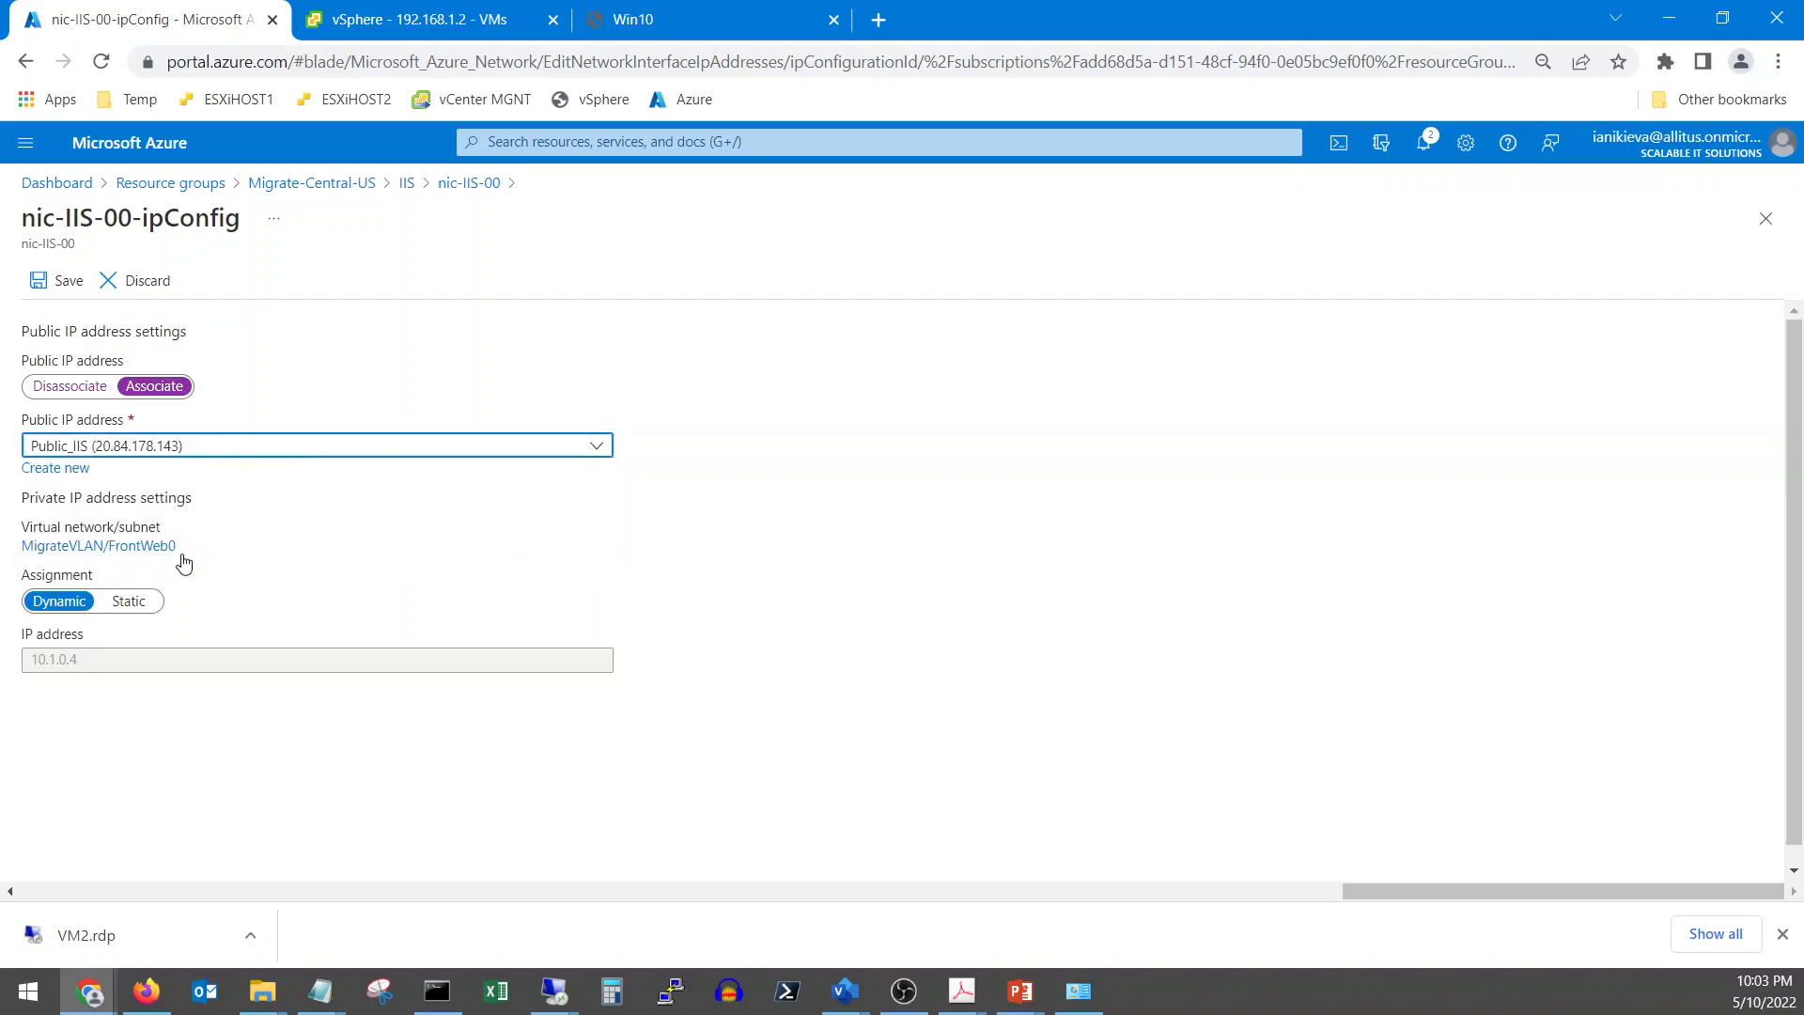
{"action": "left_click", "coordinate": [67, 282]}
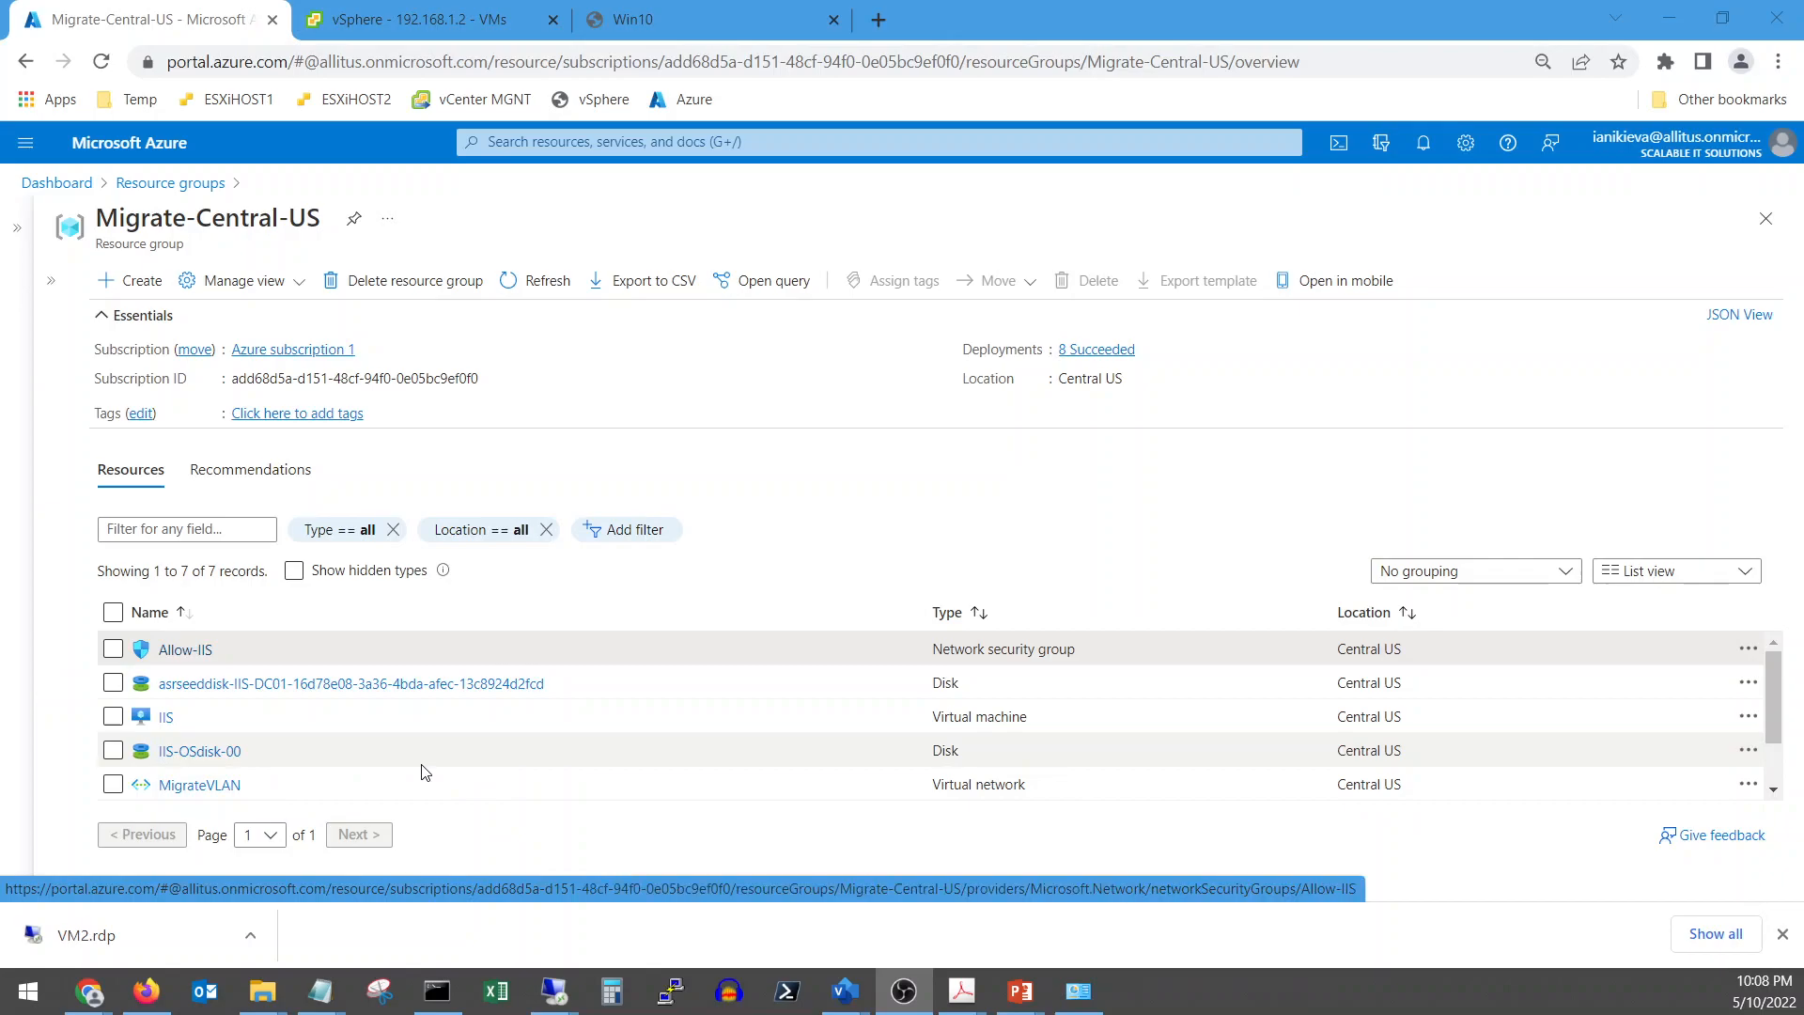
Open the Allow-IIS network security group in Migrate-Central-US
{"action": "left_click", "coordinate": [170, 719]}
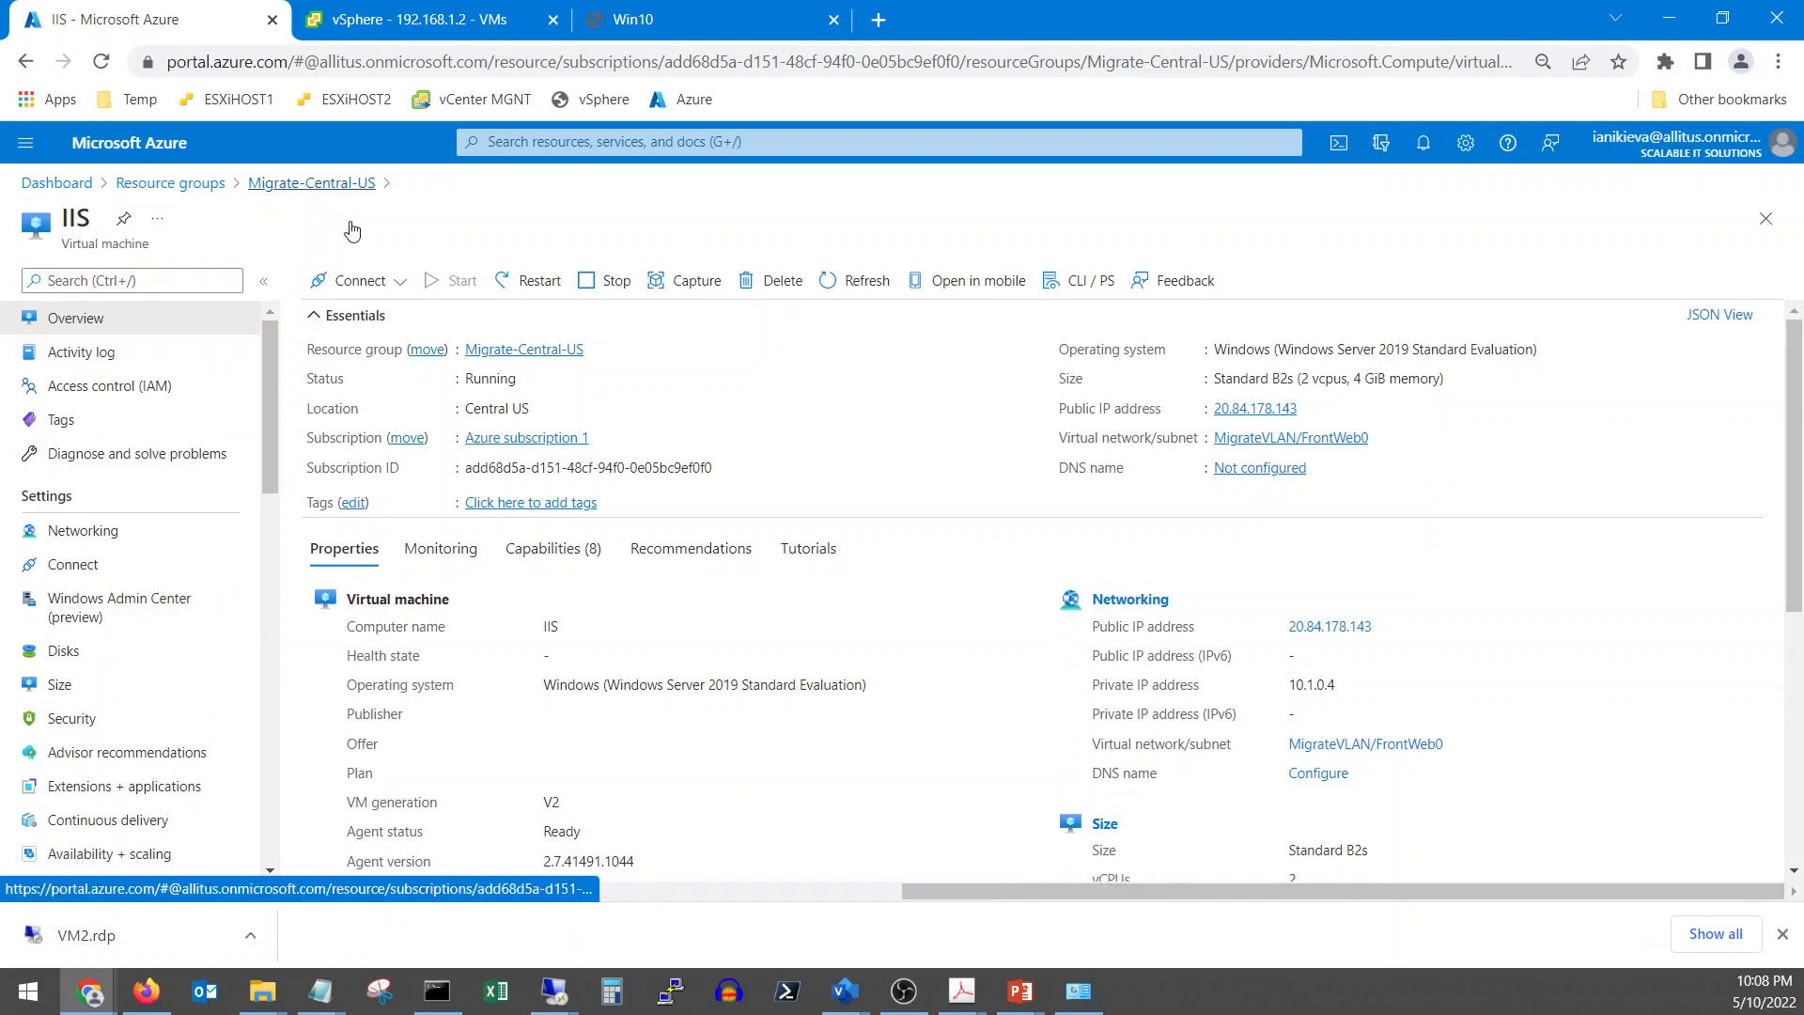
{"action": "left_click", "coordinate": [312, 183]}
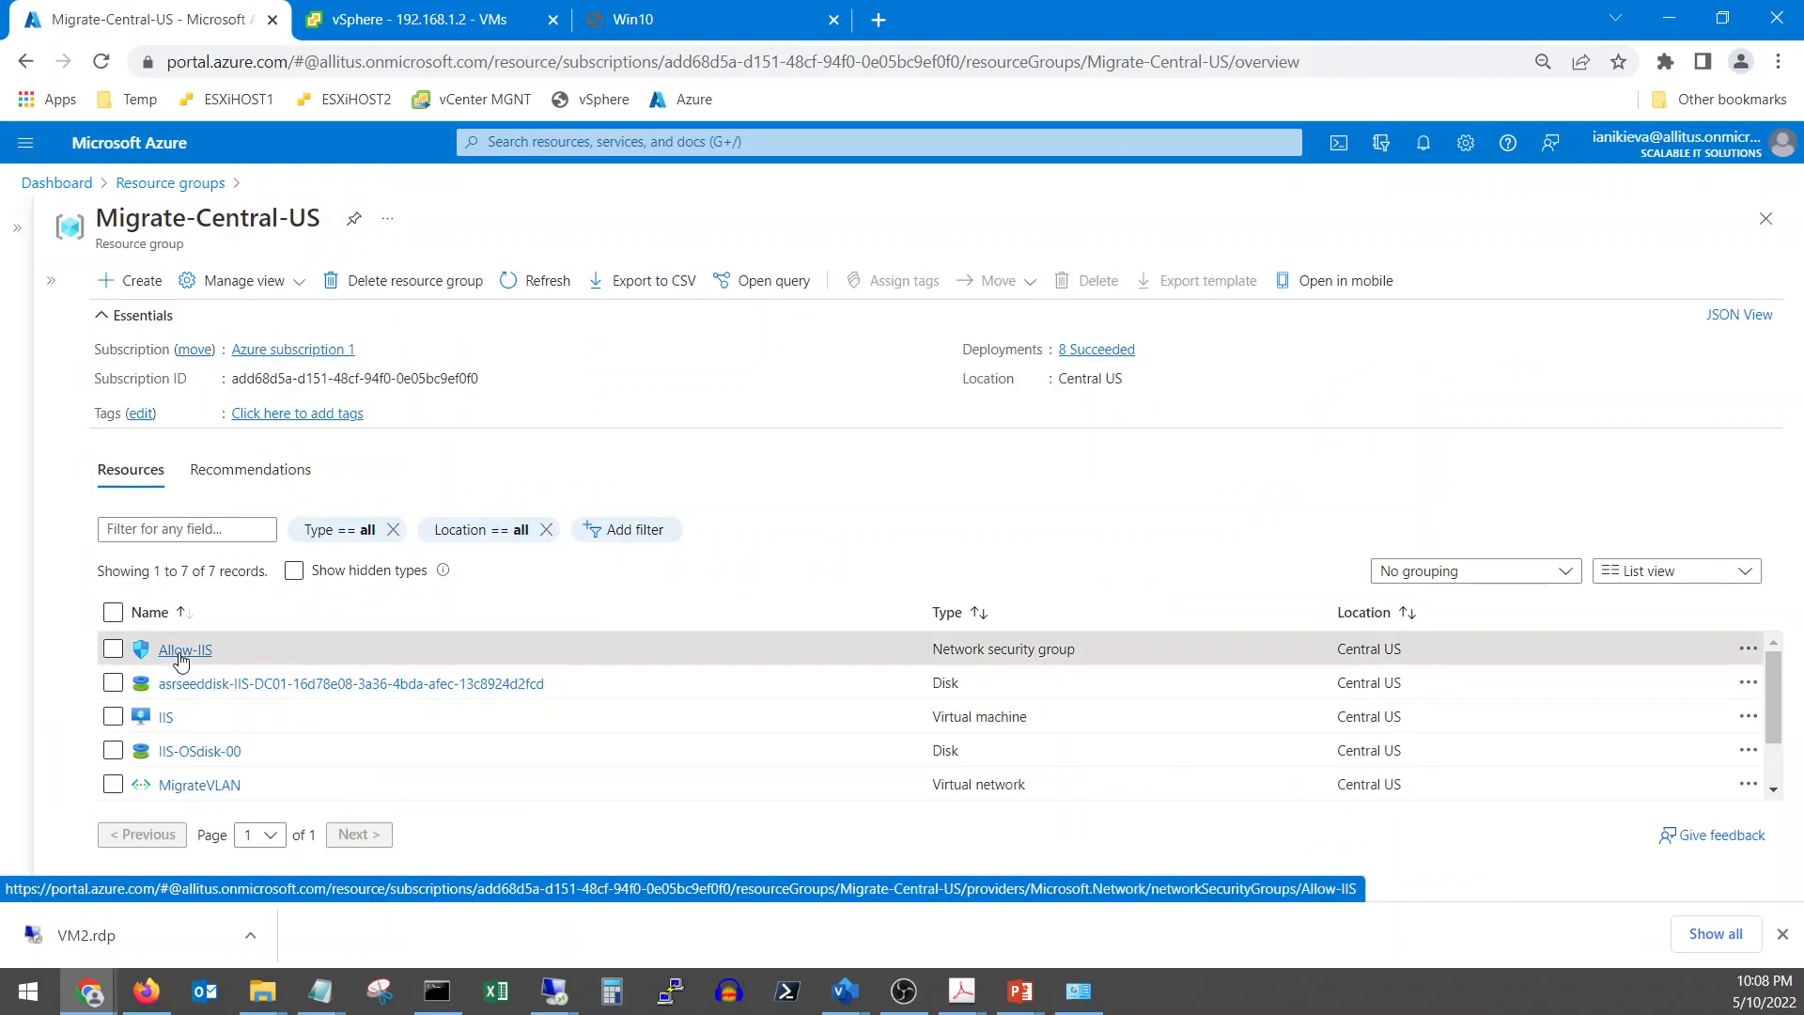
{"action": "left_click", "coordinate": [182, 653]}
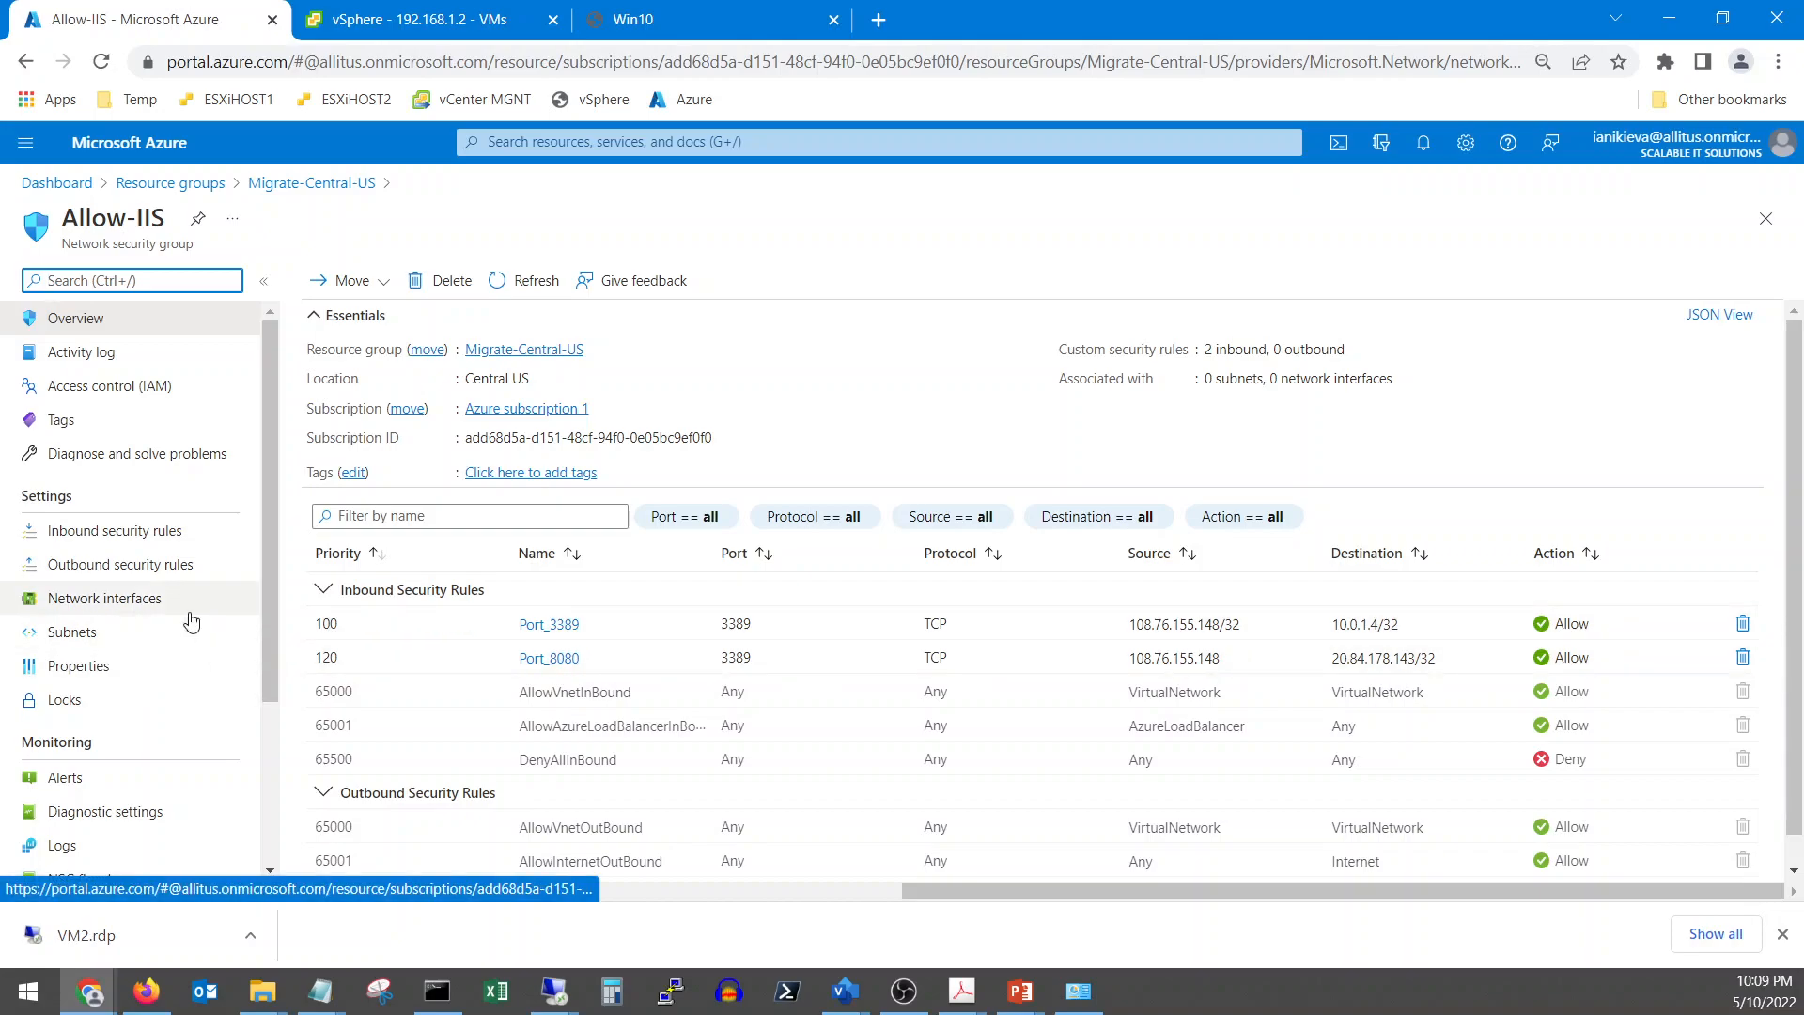
Associate the nic-IIS-00 network interface with Allow-IIS
{"action": "left_click", "coordinate": [96, 603]}
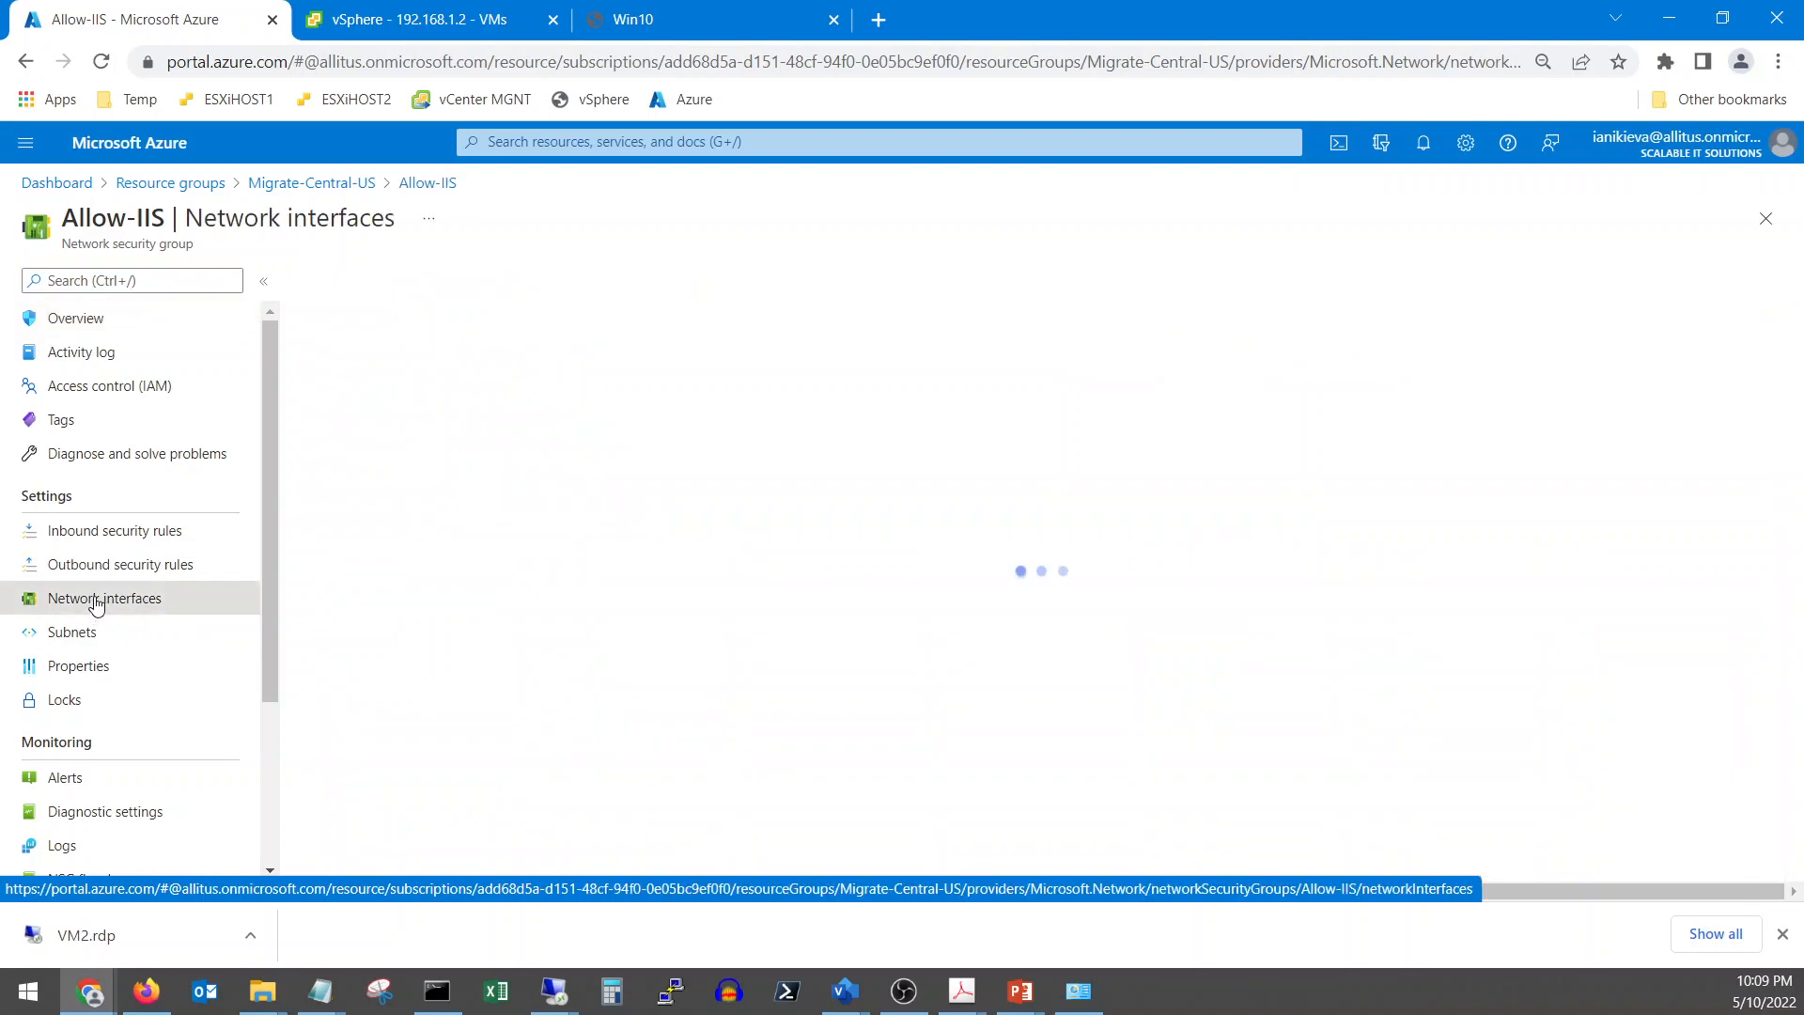
{"action": "left_click", "coordinate": [343, 280]}
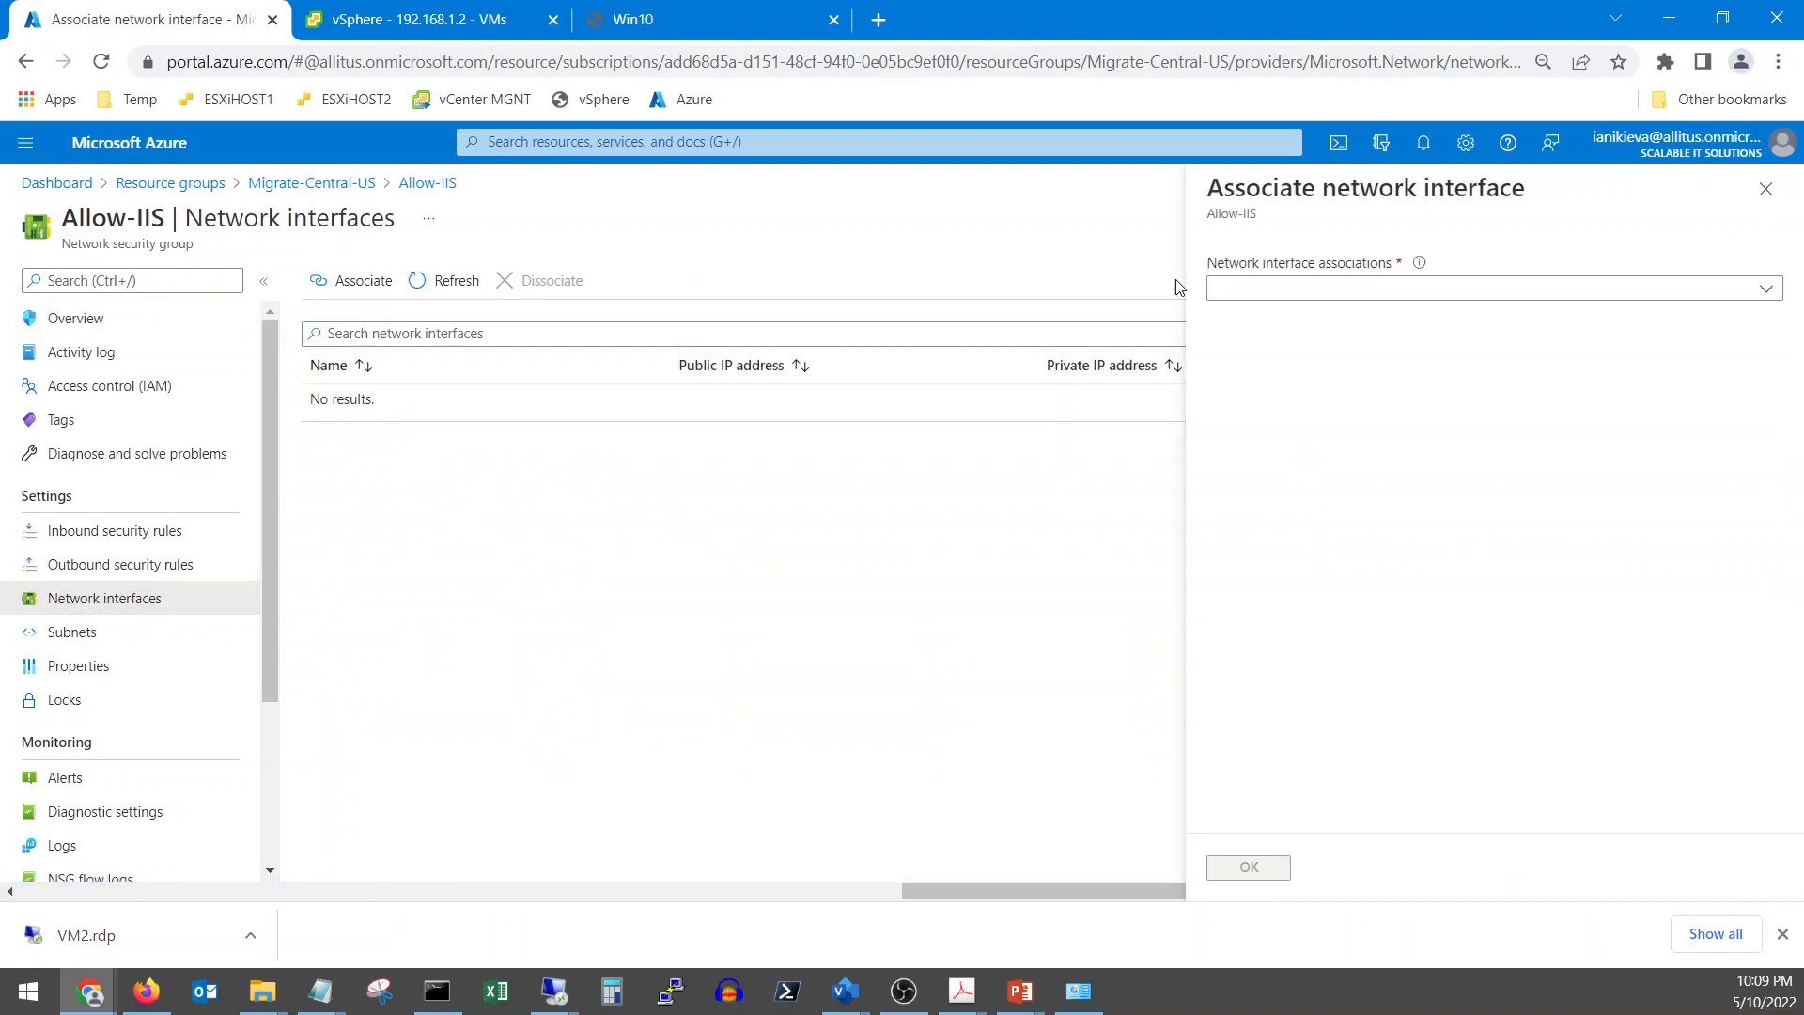
{"action": "left_click", "coordinate": [1416, 297]}
{"action": "left_click", "coordinate": [1243, 358]}
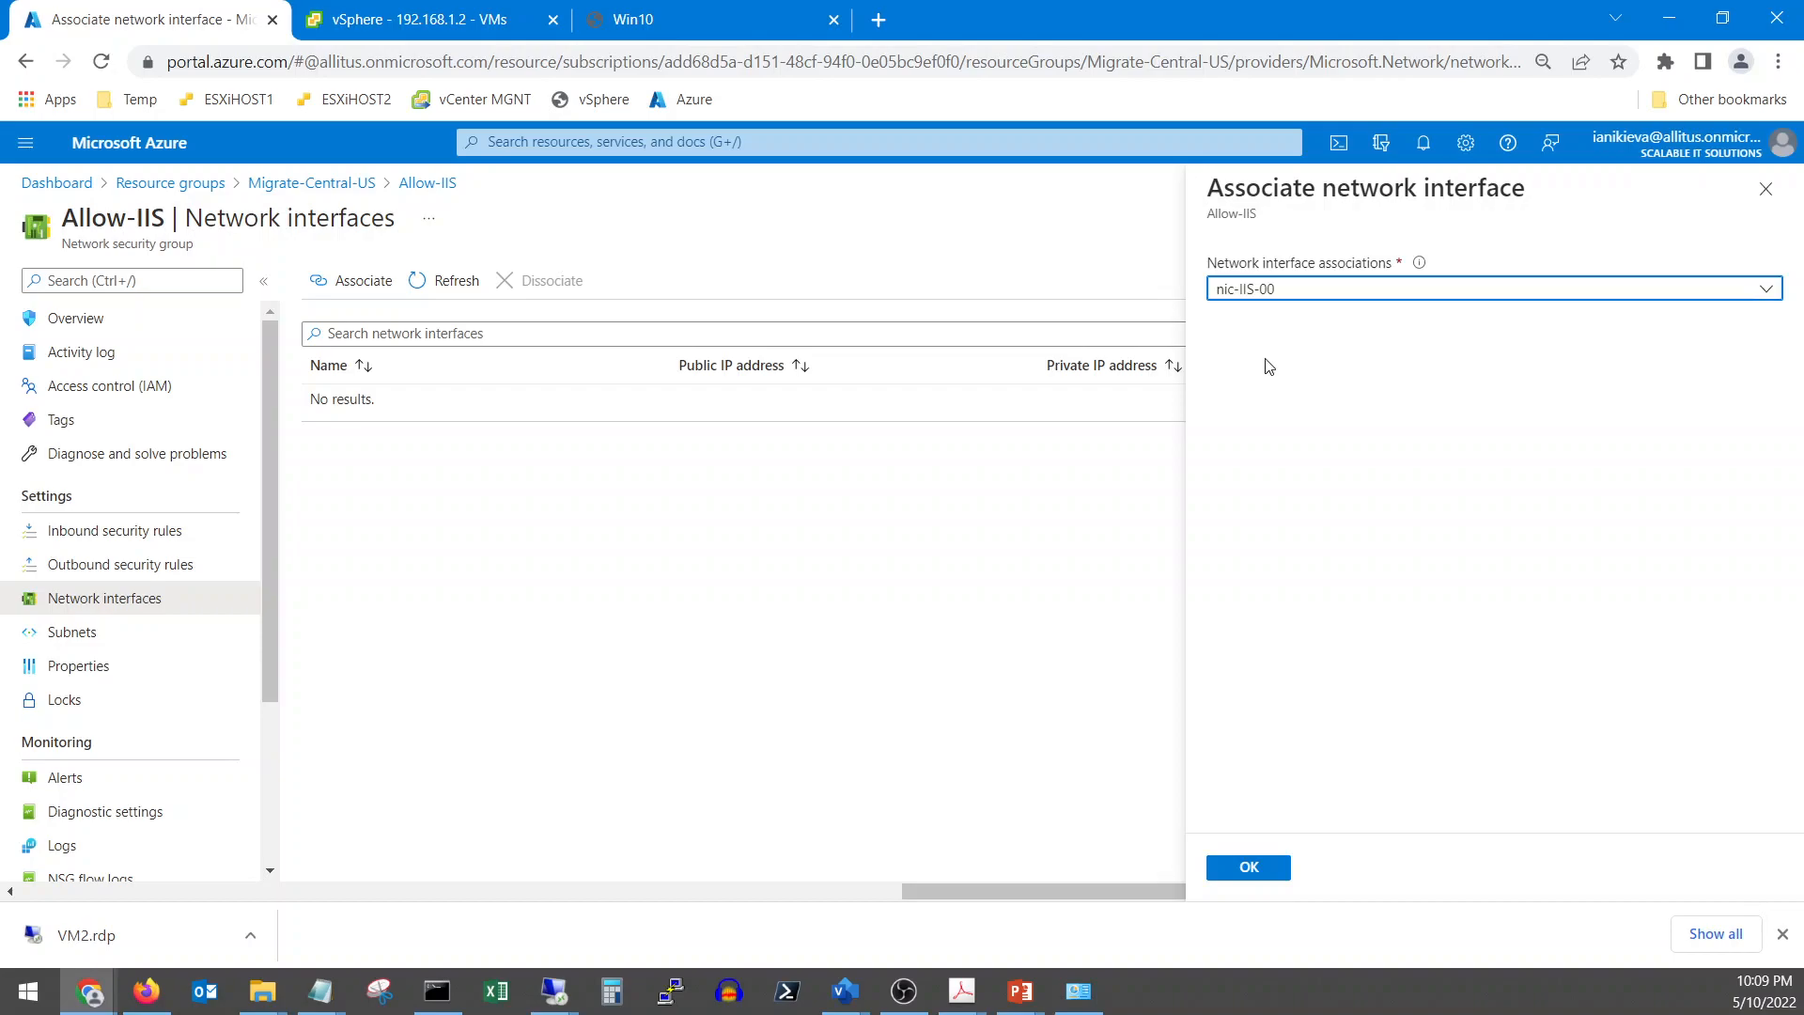
{"action": "left_click", "coordinate": [1273, 866]}
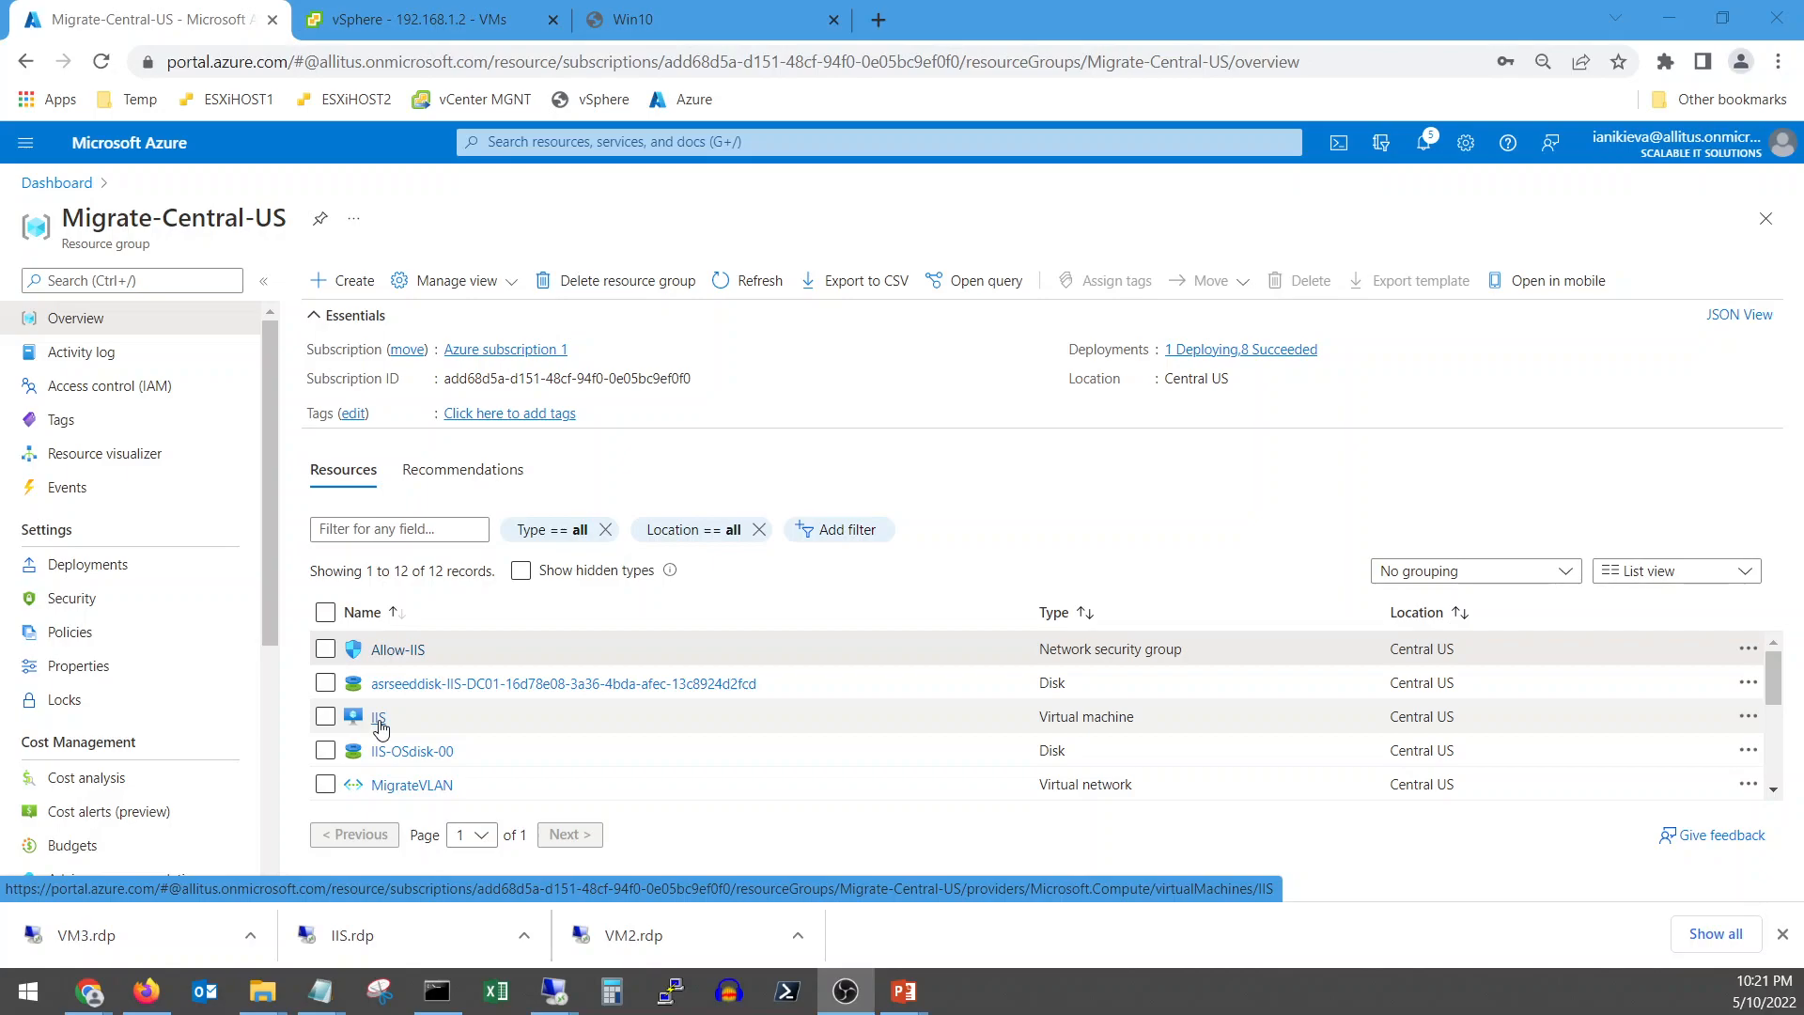
Open Allow-IIS in the portal, then launch the saved IIS.rdp connection from Downloads
{"action": "left_click", "coordinate": [394, 663]}
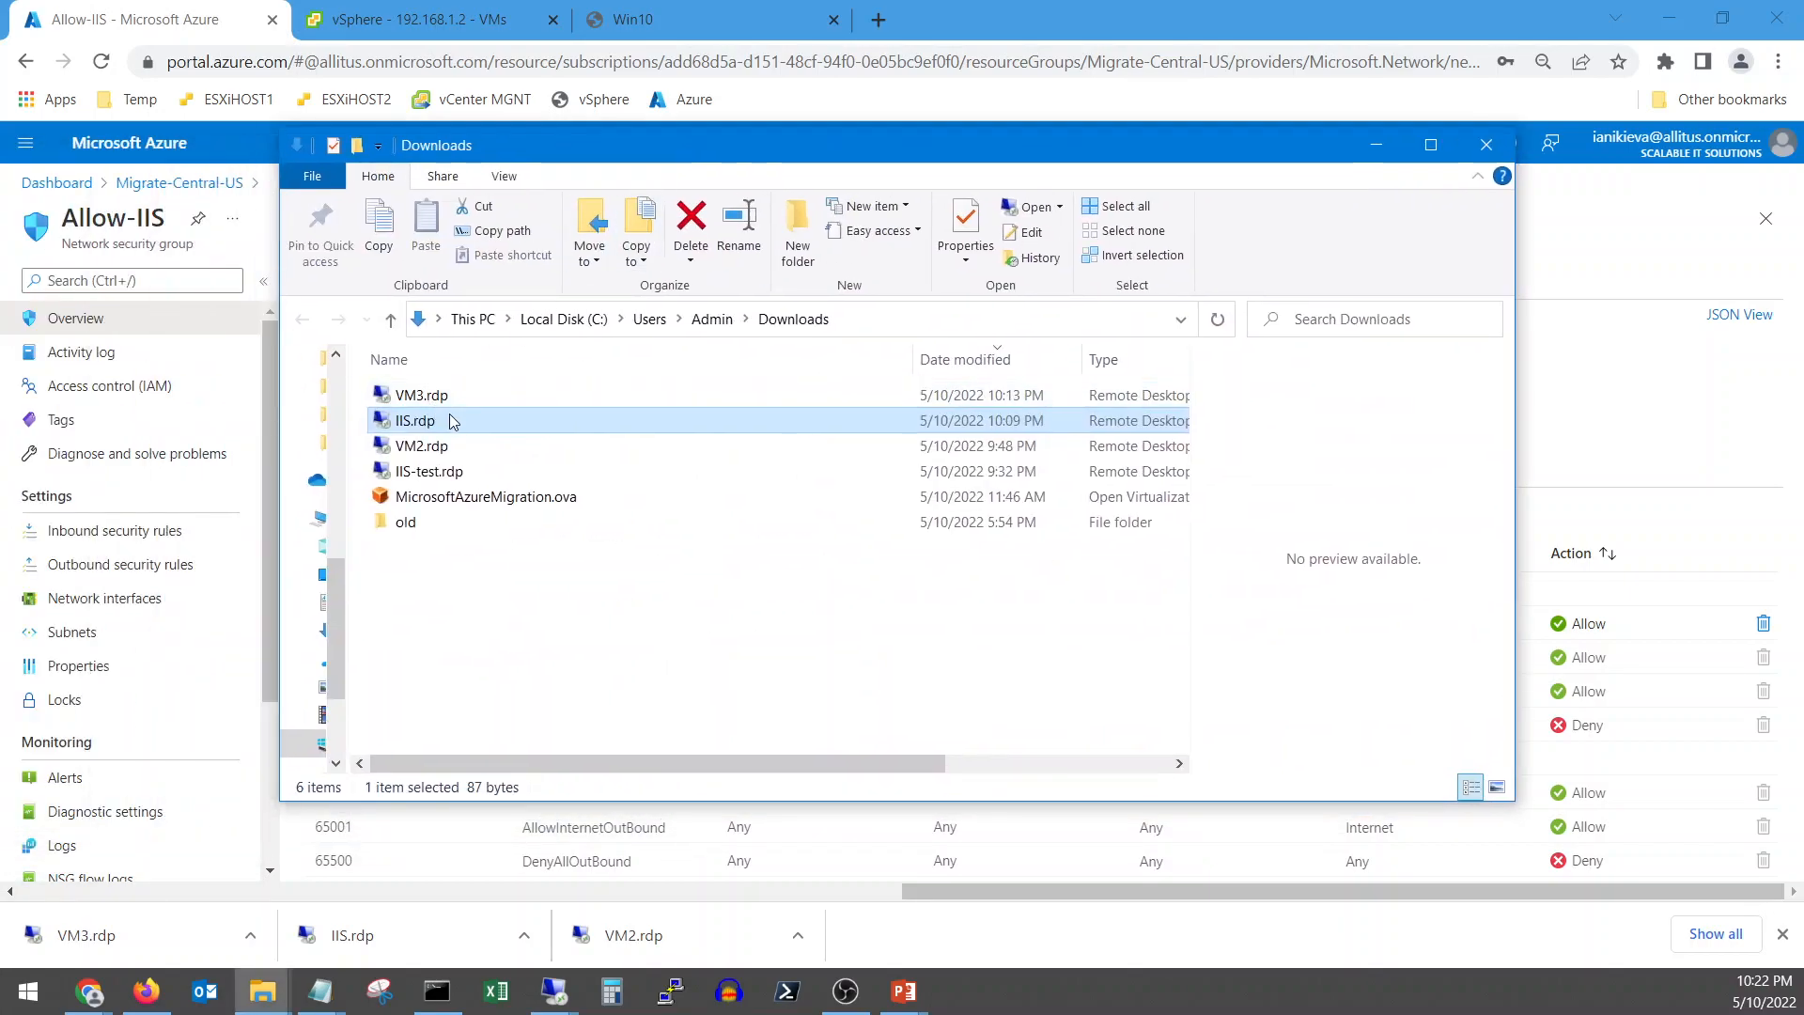
{"action": "double_click", "coordinate": [426, 428]}
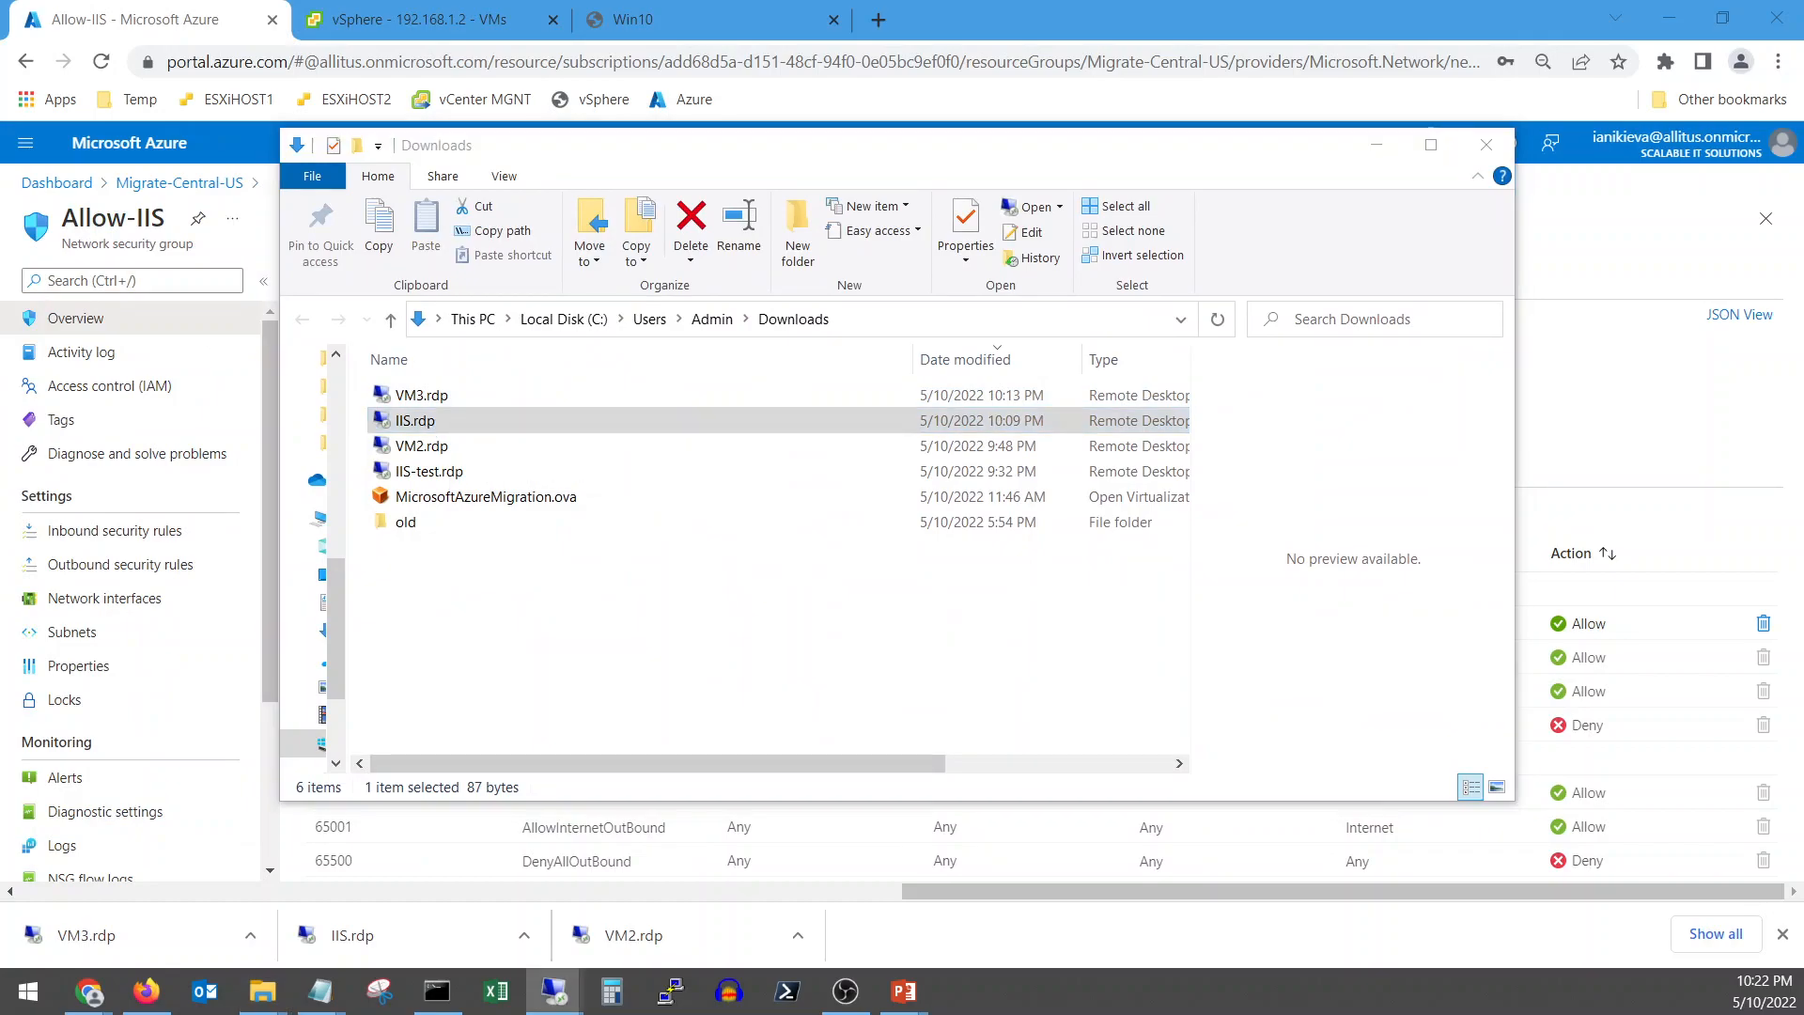
{"action": "left_click", "coordinate": [987, 587]}
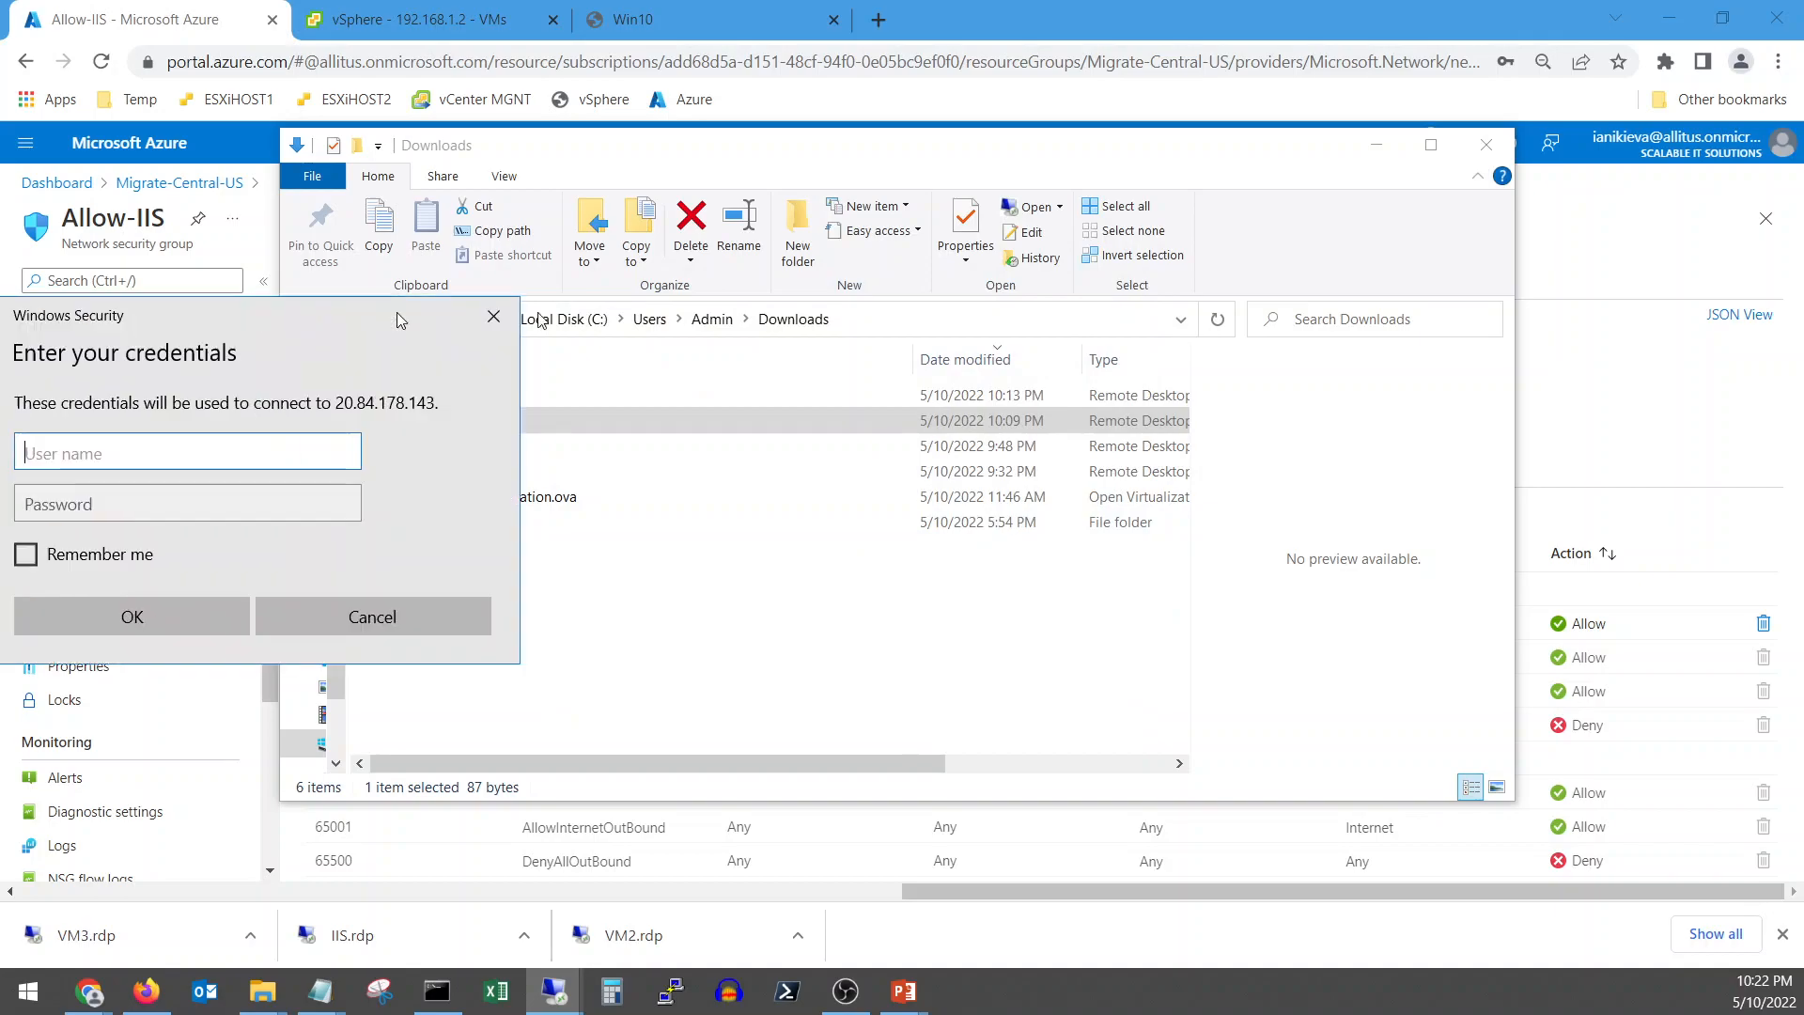
Sign in with the domain administrator user name and password and accept the server certificate
{"action": "type", "text": "all"}
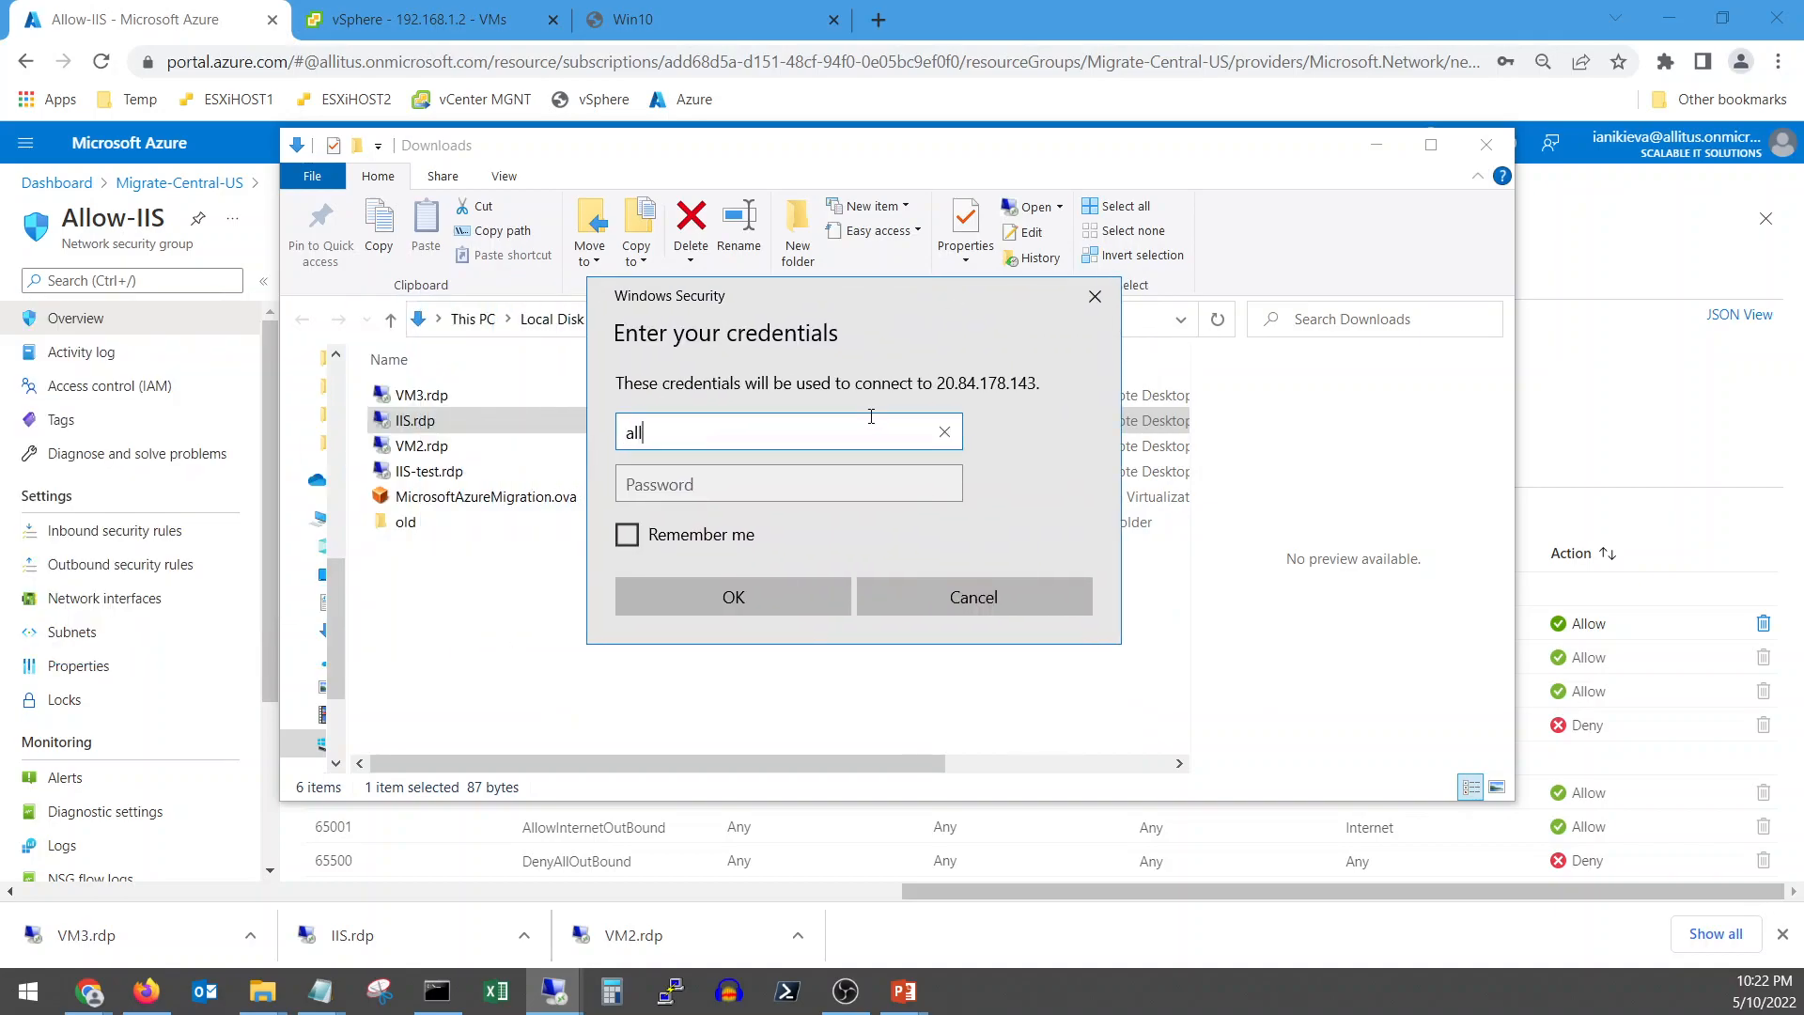
{"action": "type", "text": "-it.local\\Administrator"}
{"action": "key", "text": "Tab"}
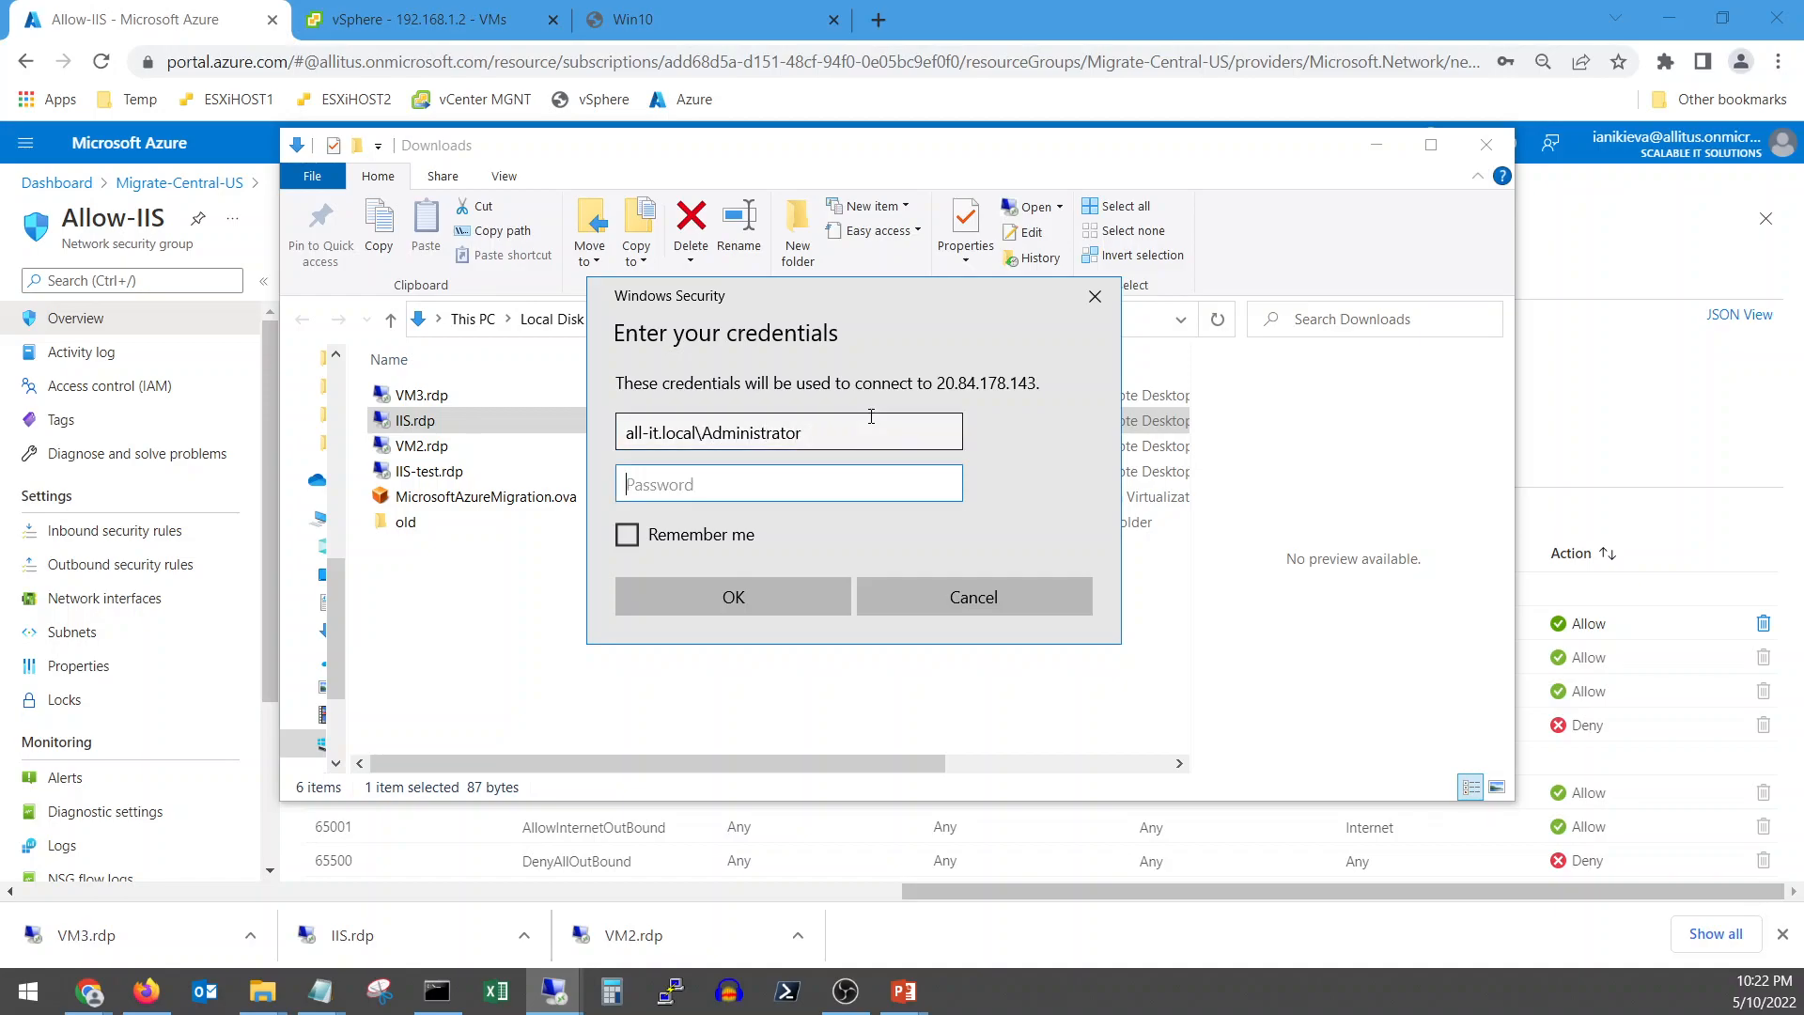
{"action": "type", "text": "*********"}
{"action": "key", "text": "Return"}
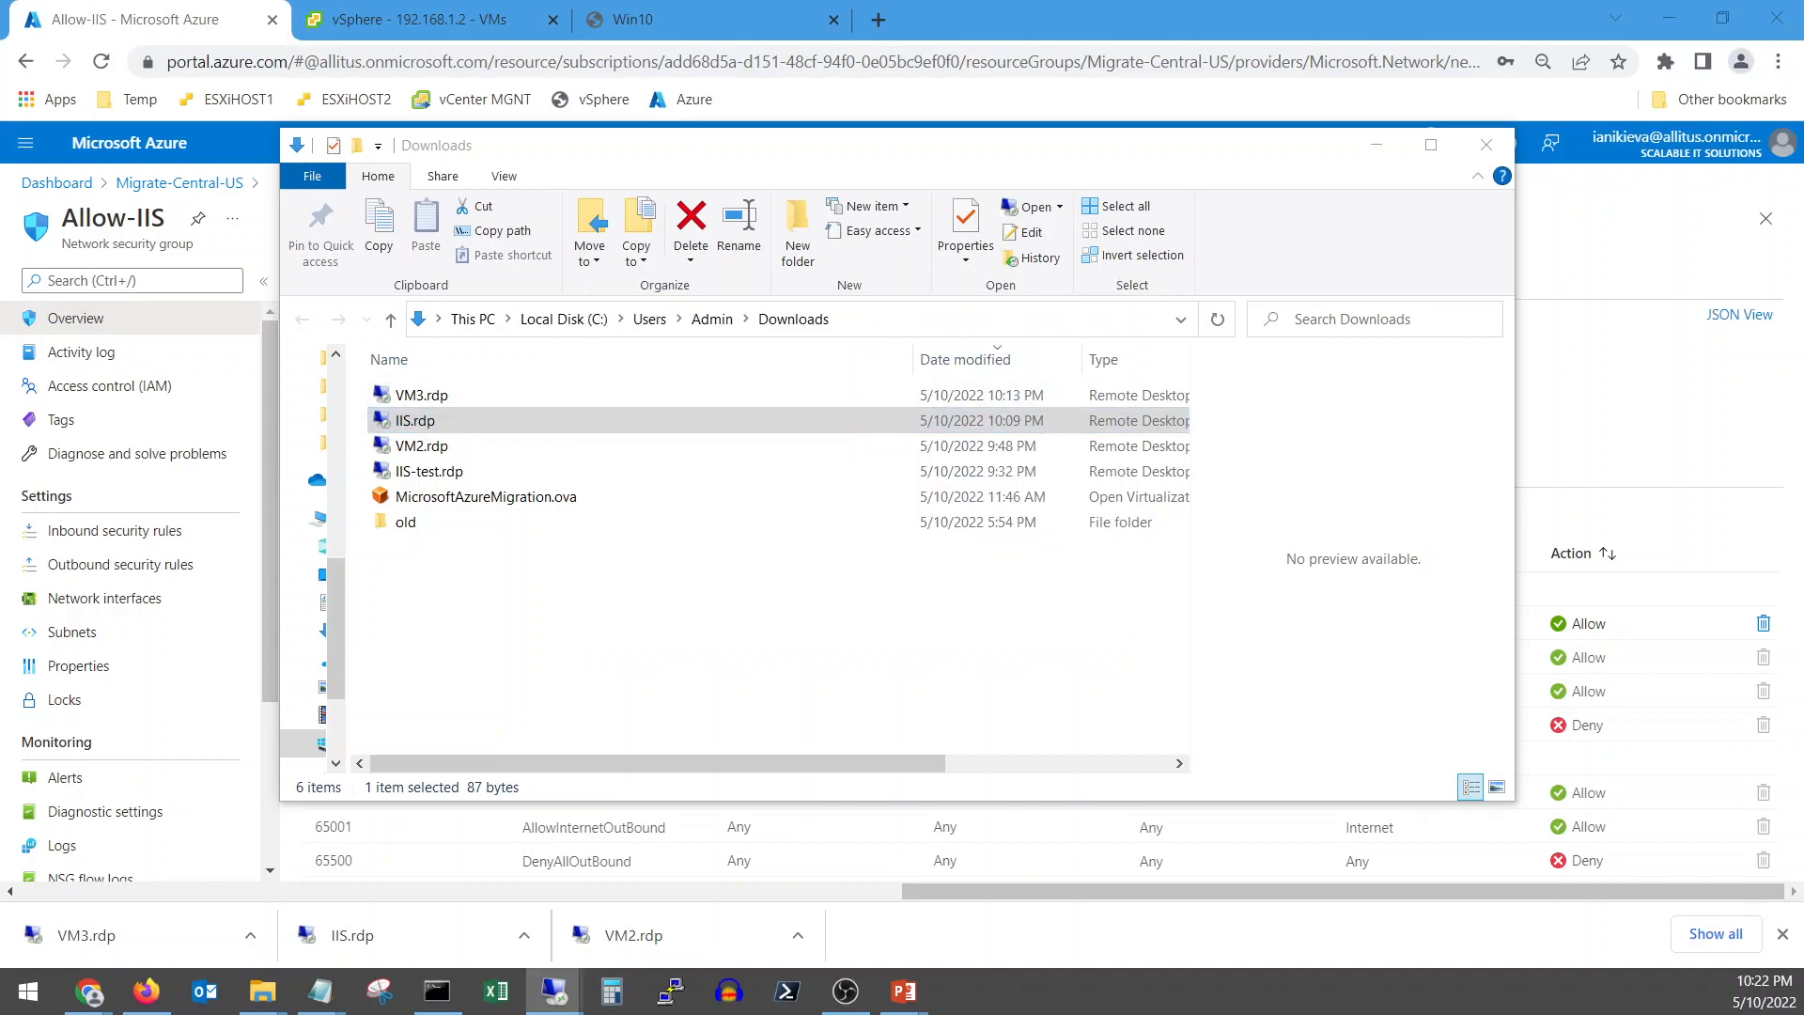
{"action": "left_click", "coordinate": [864, 689]}
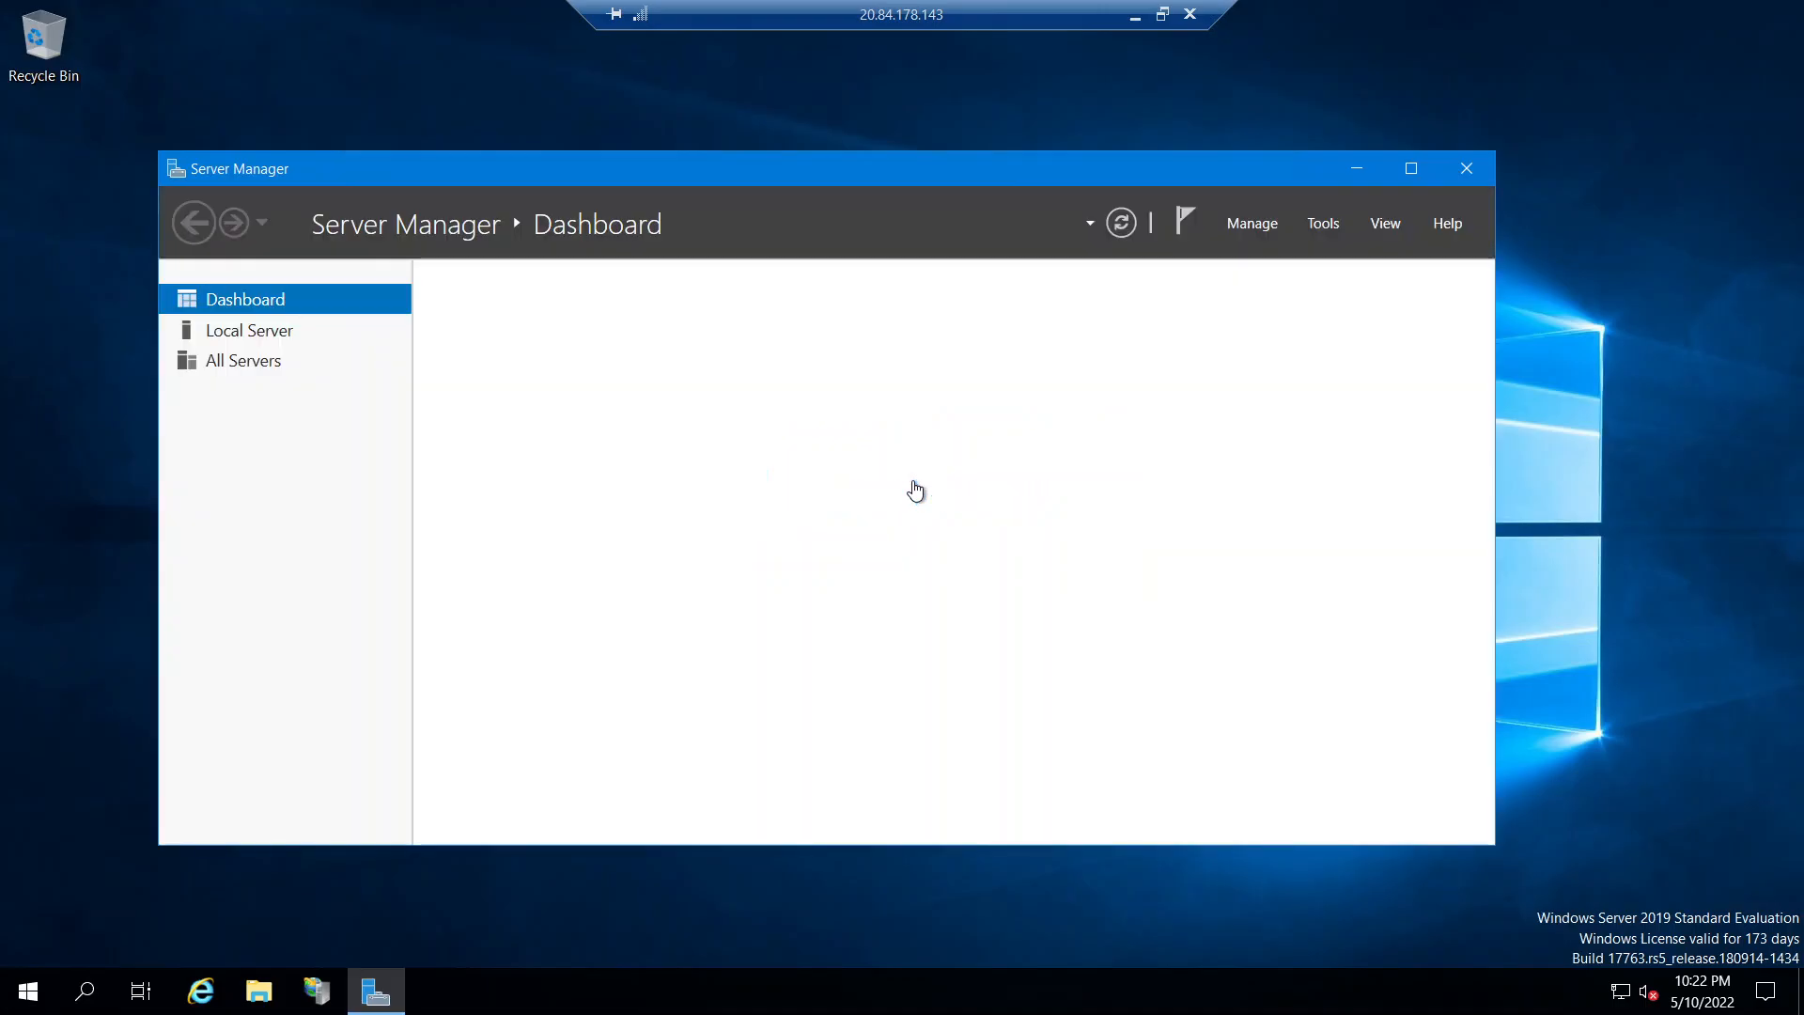
Minimize Server Manager and open an administrator Command Prompt via a cmd search
{"action": "left_click", "coordinate": [1353, 175]}
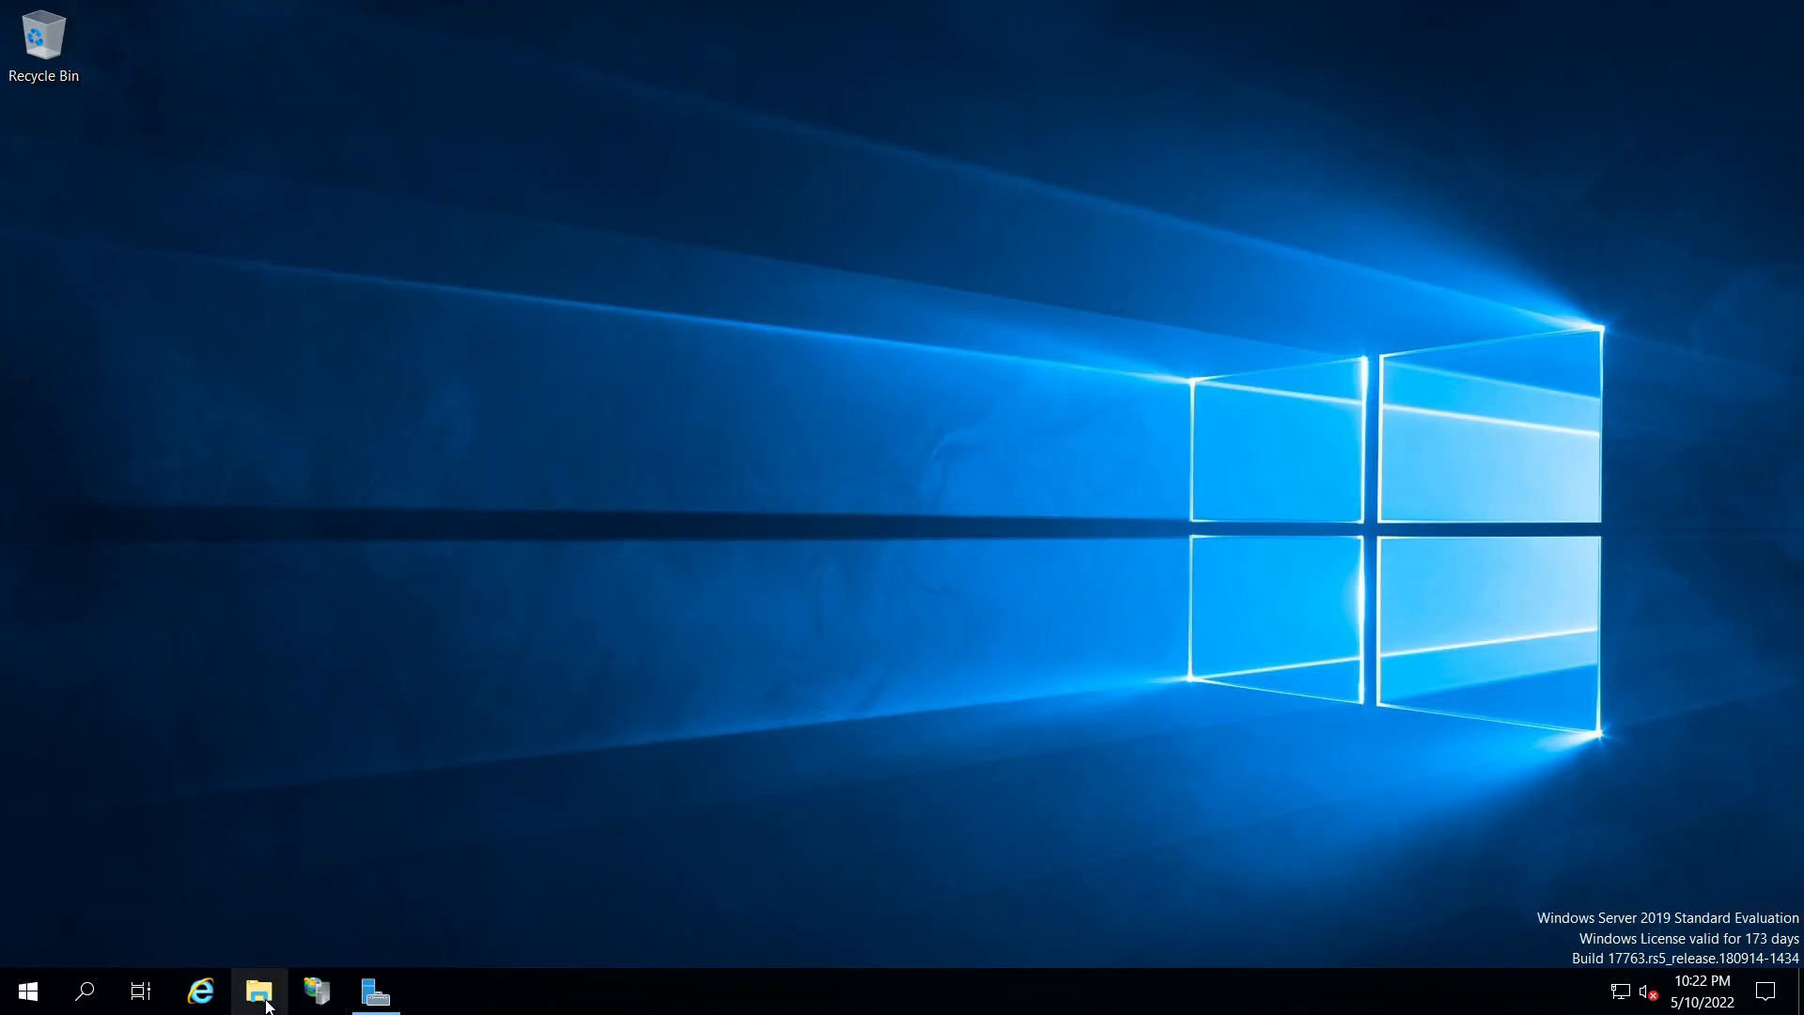
{"action": "key", "text": "super+e"}
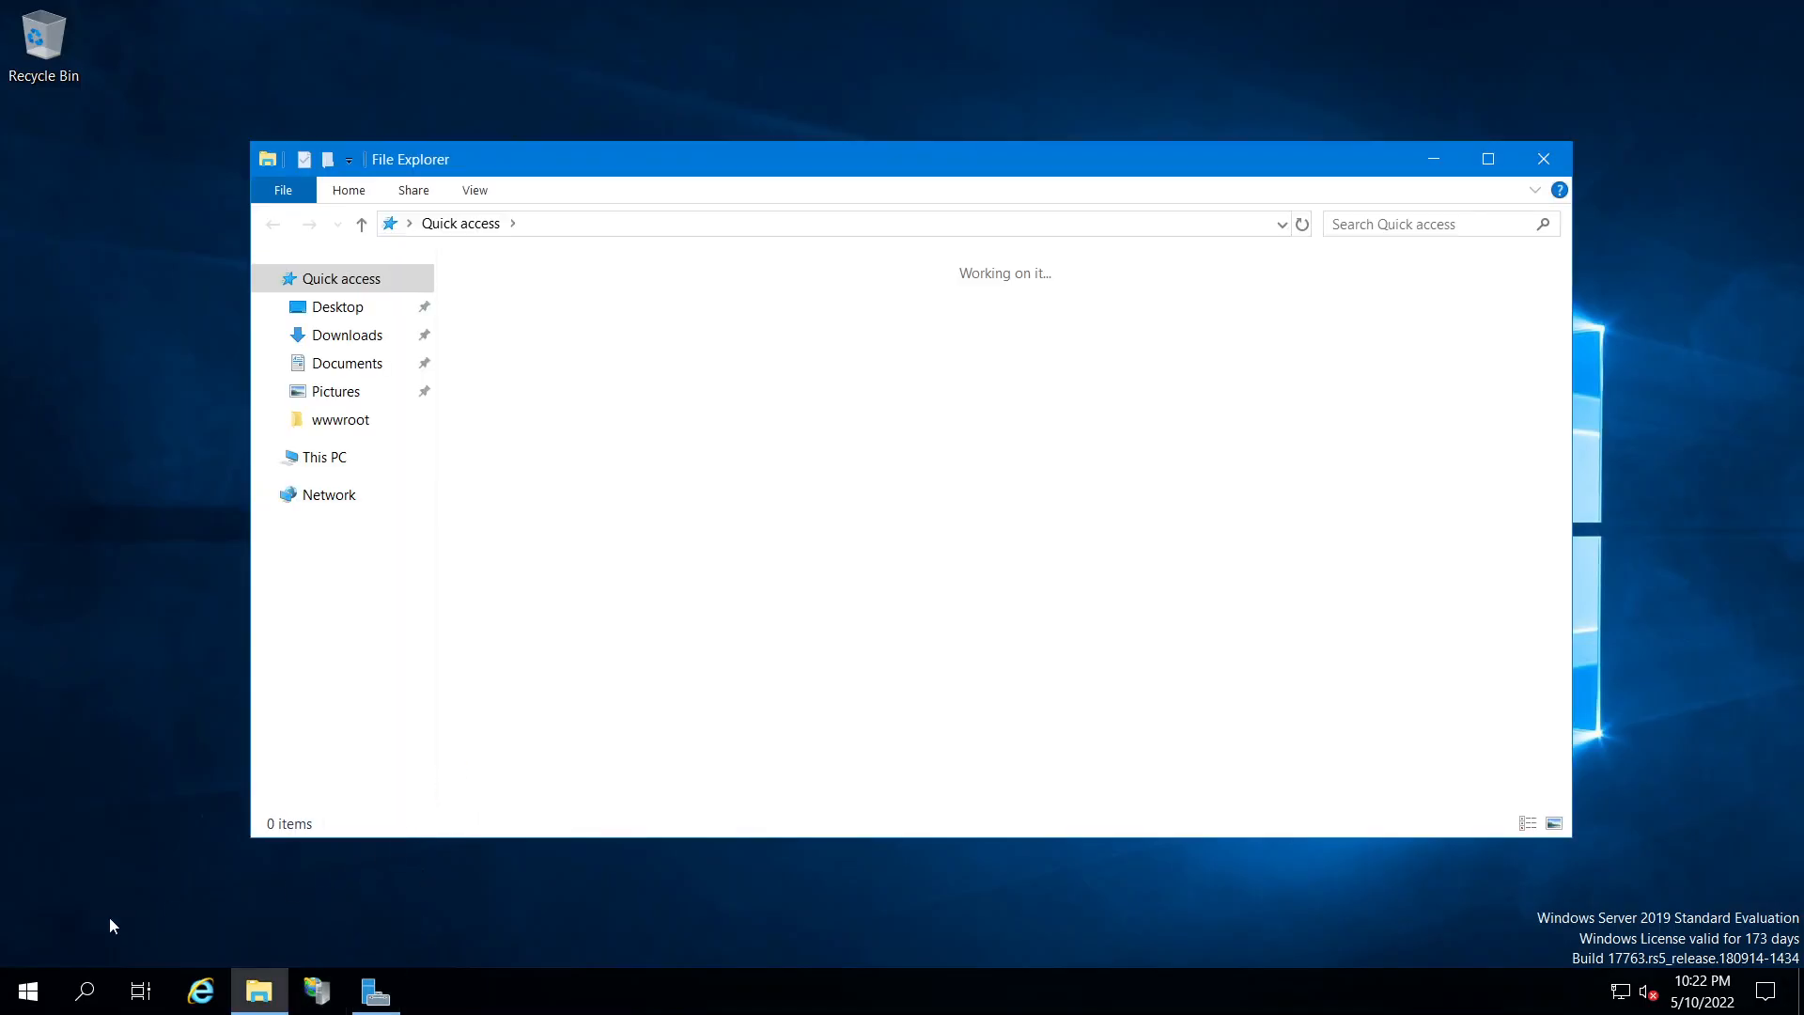
{"action": "right_click", "coordinate": [50, 996]}
{"action": "left_click", "coordinate": [49, 1004]}
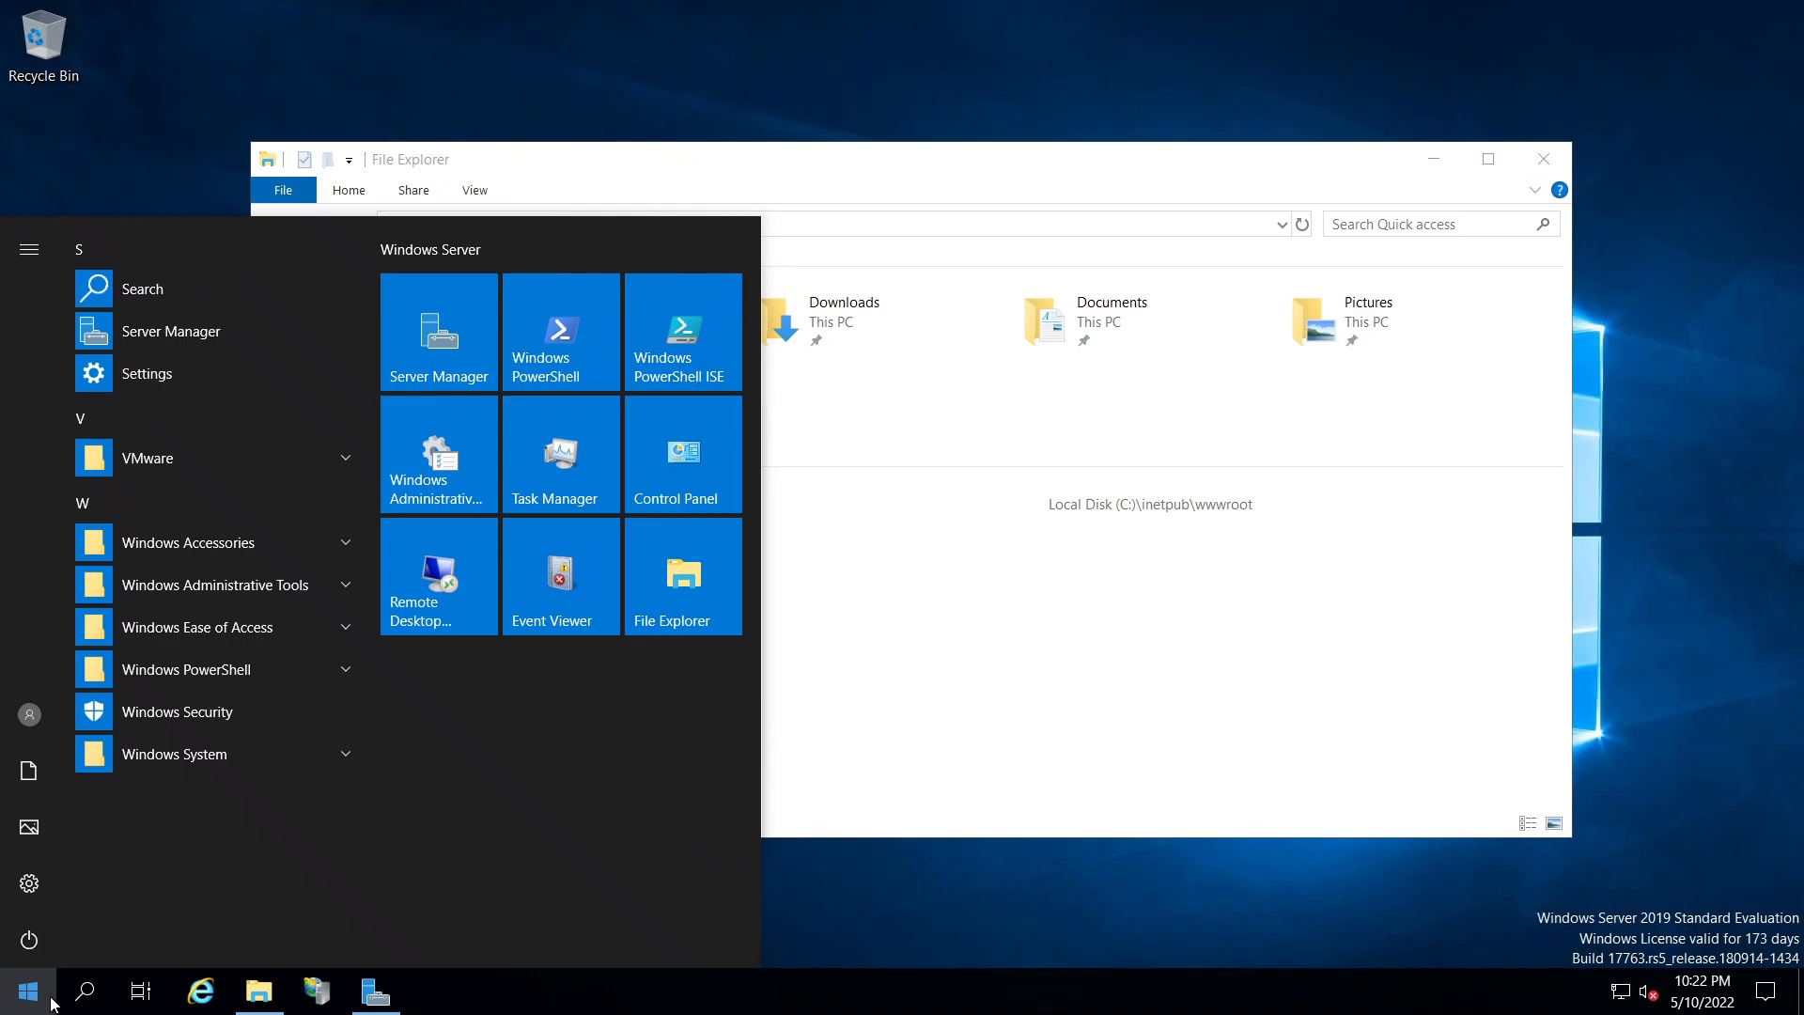
{"action": "type", "text": "cmd"}
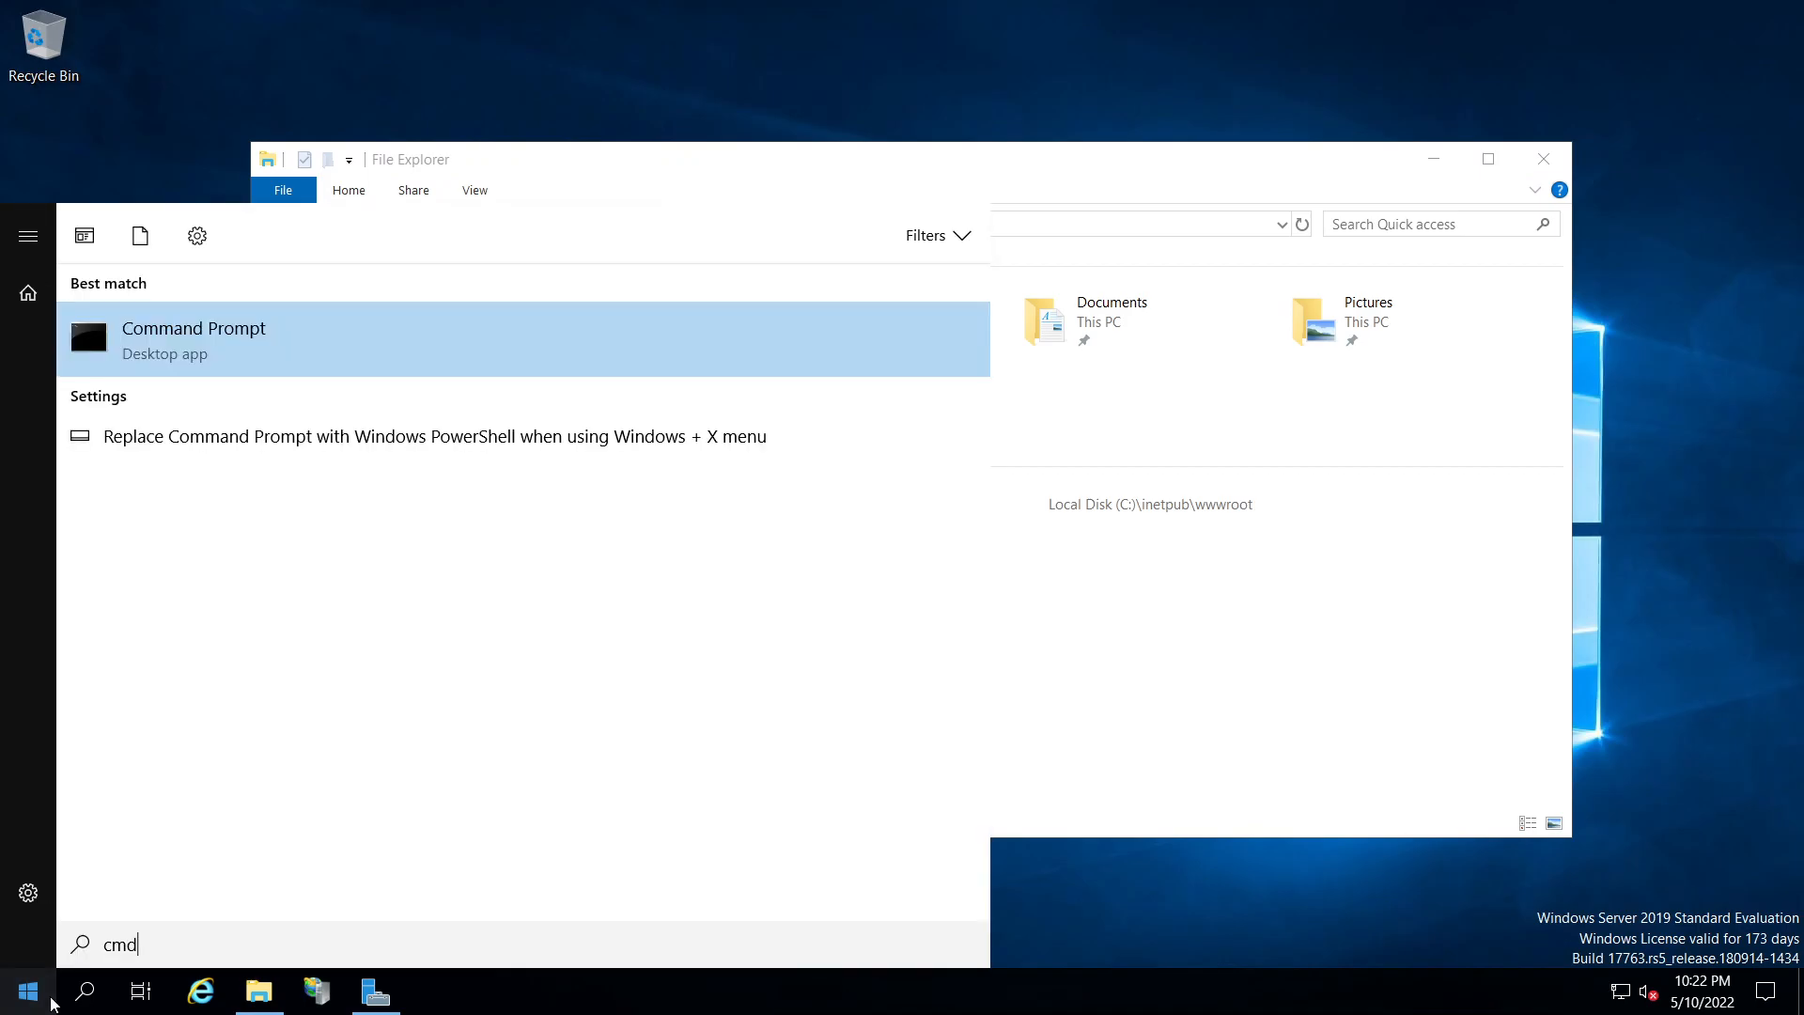
{"action": "left_click", "coordinate": [789, 310]}
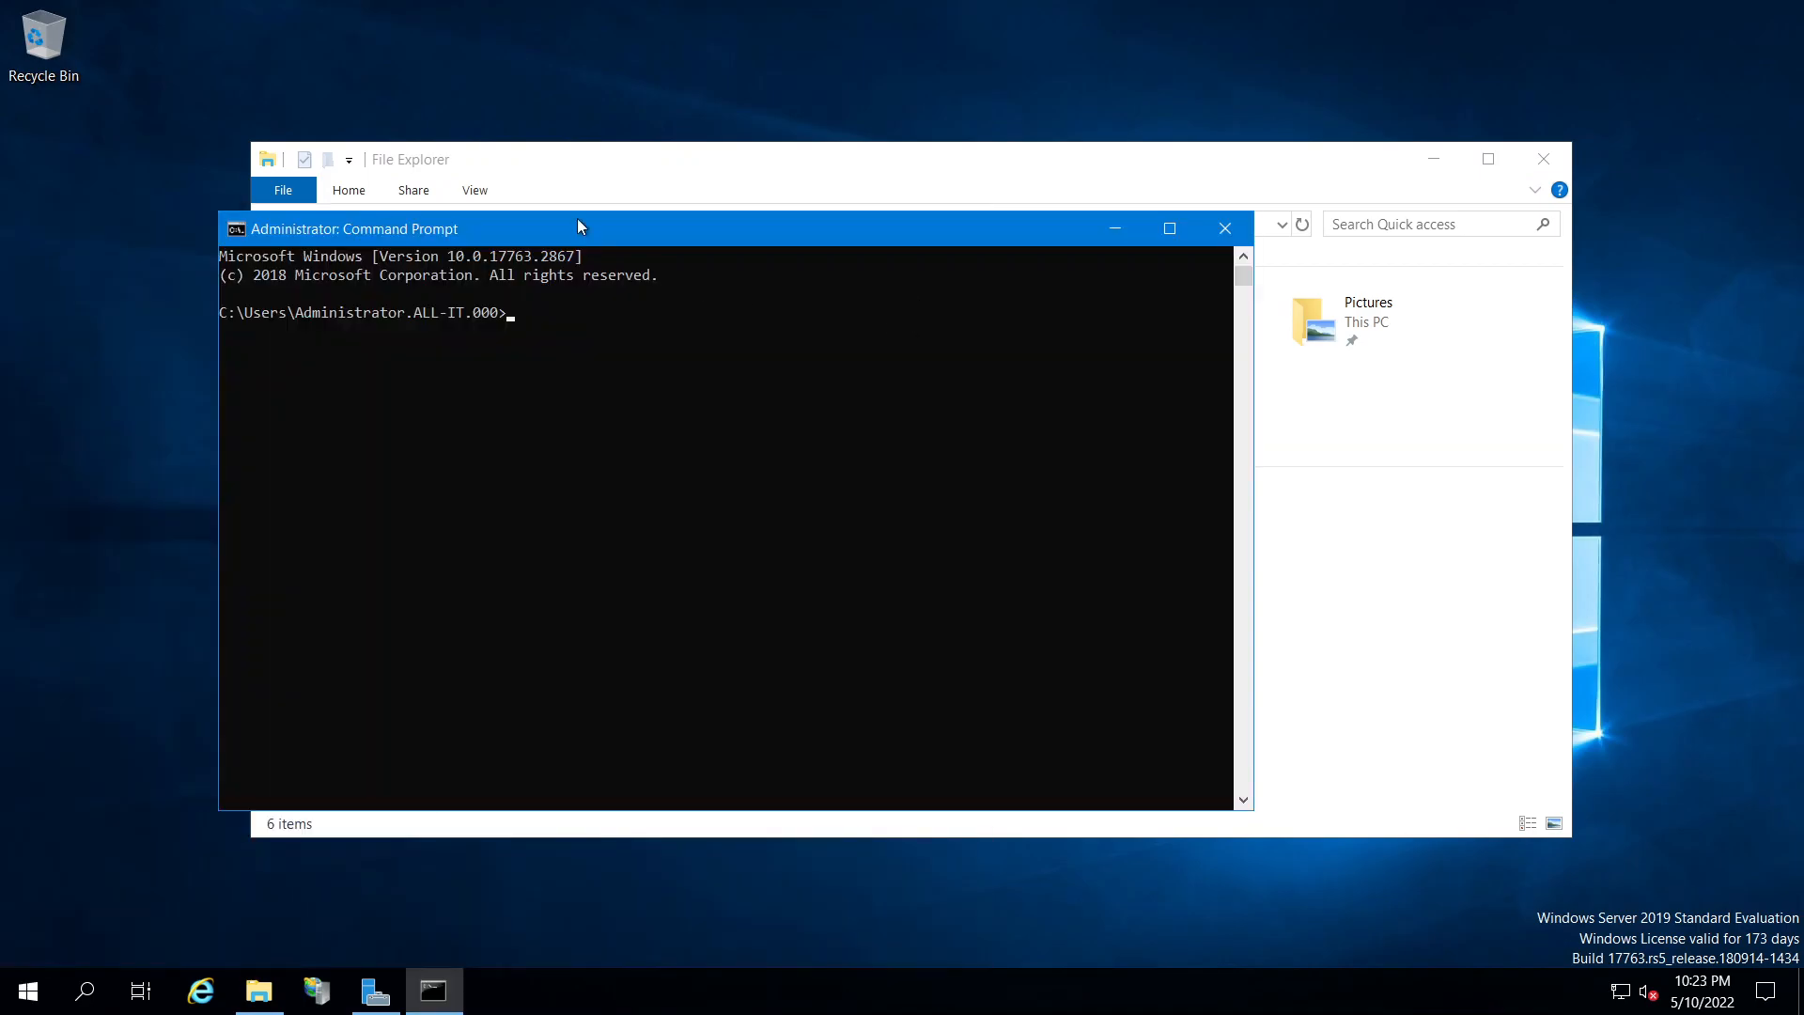
{"action": "left_click_drag", "start_coordinate": [580, 226], "coordinate": [706, 209]}
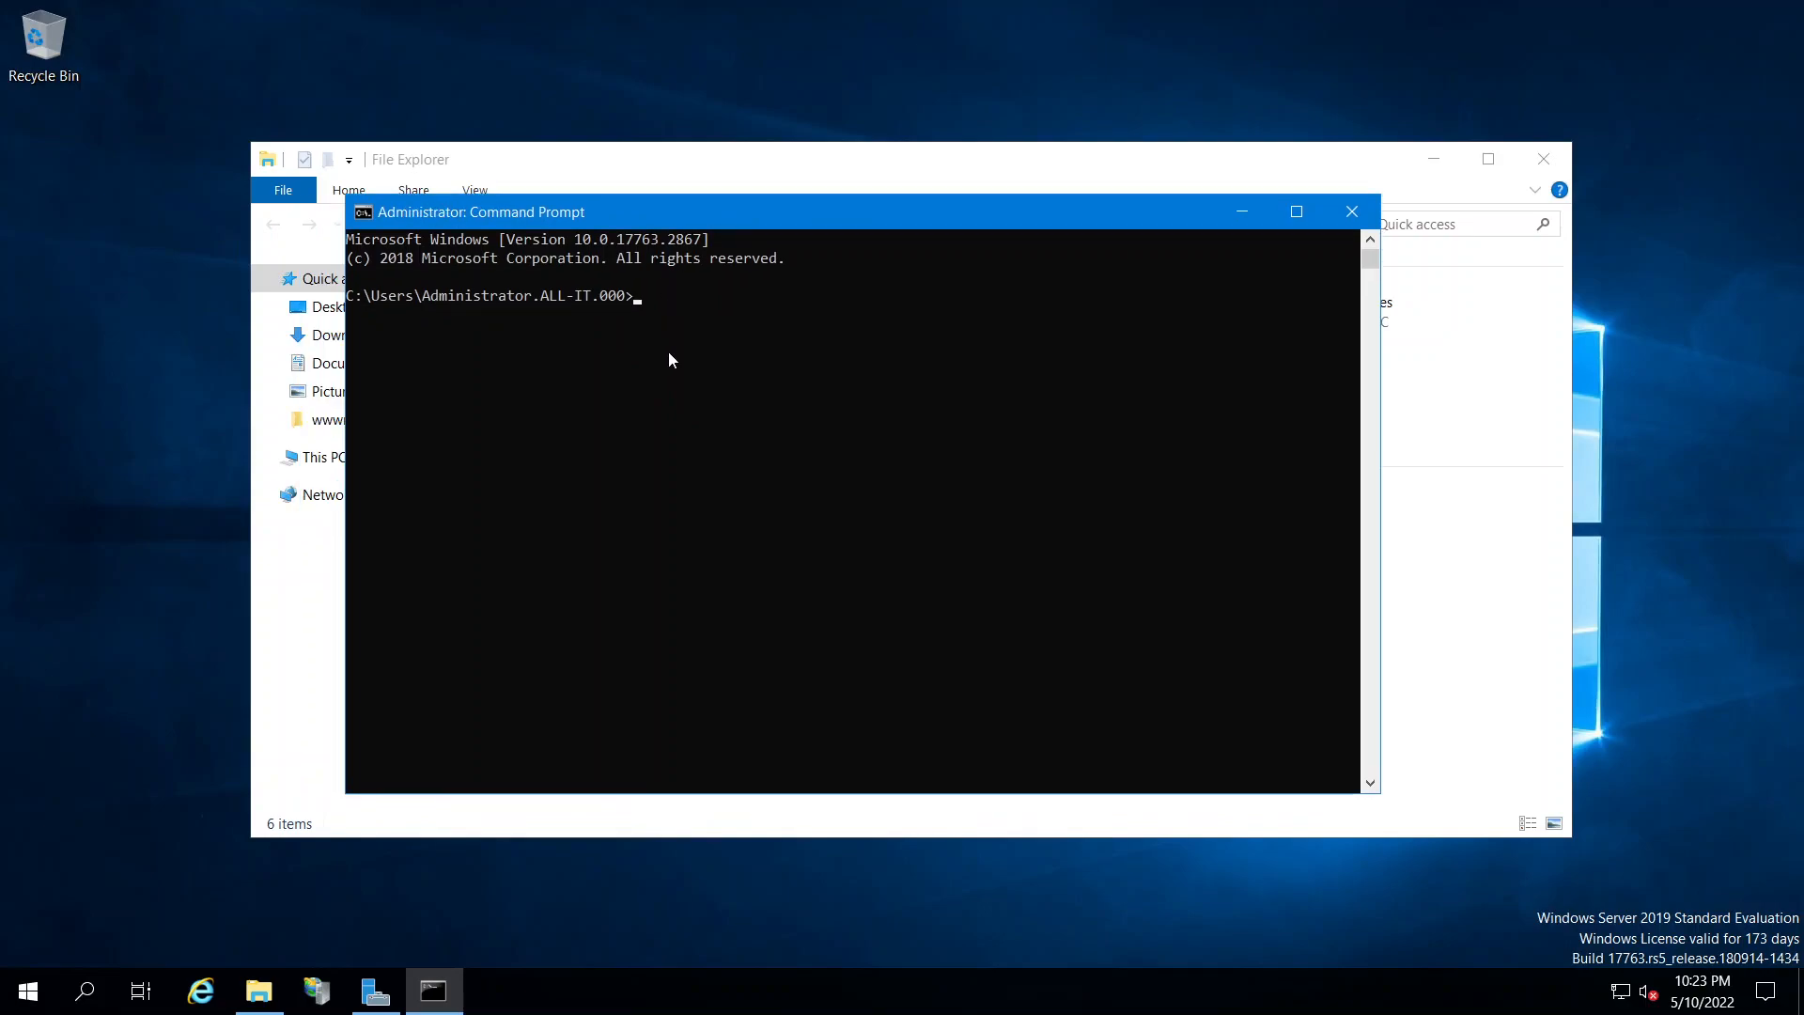
Run ipconfig /all and highlight the DNS suffix, DHCP server and DNS server 168.63.129.16
{"action": "type", "text": "ipconfig /all"}
{"action": "key", "text": "Return"}
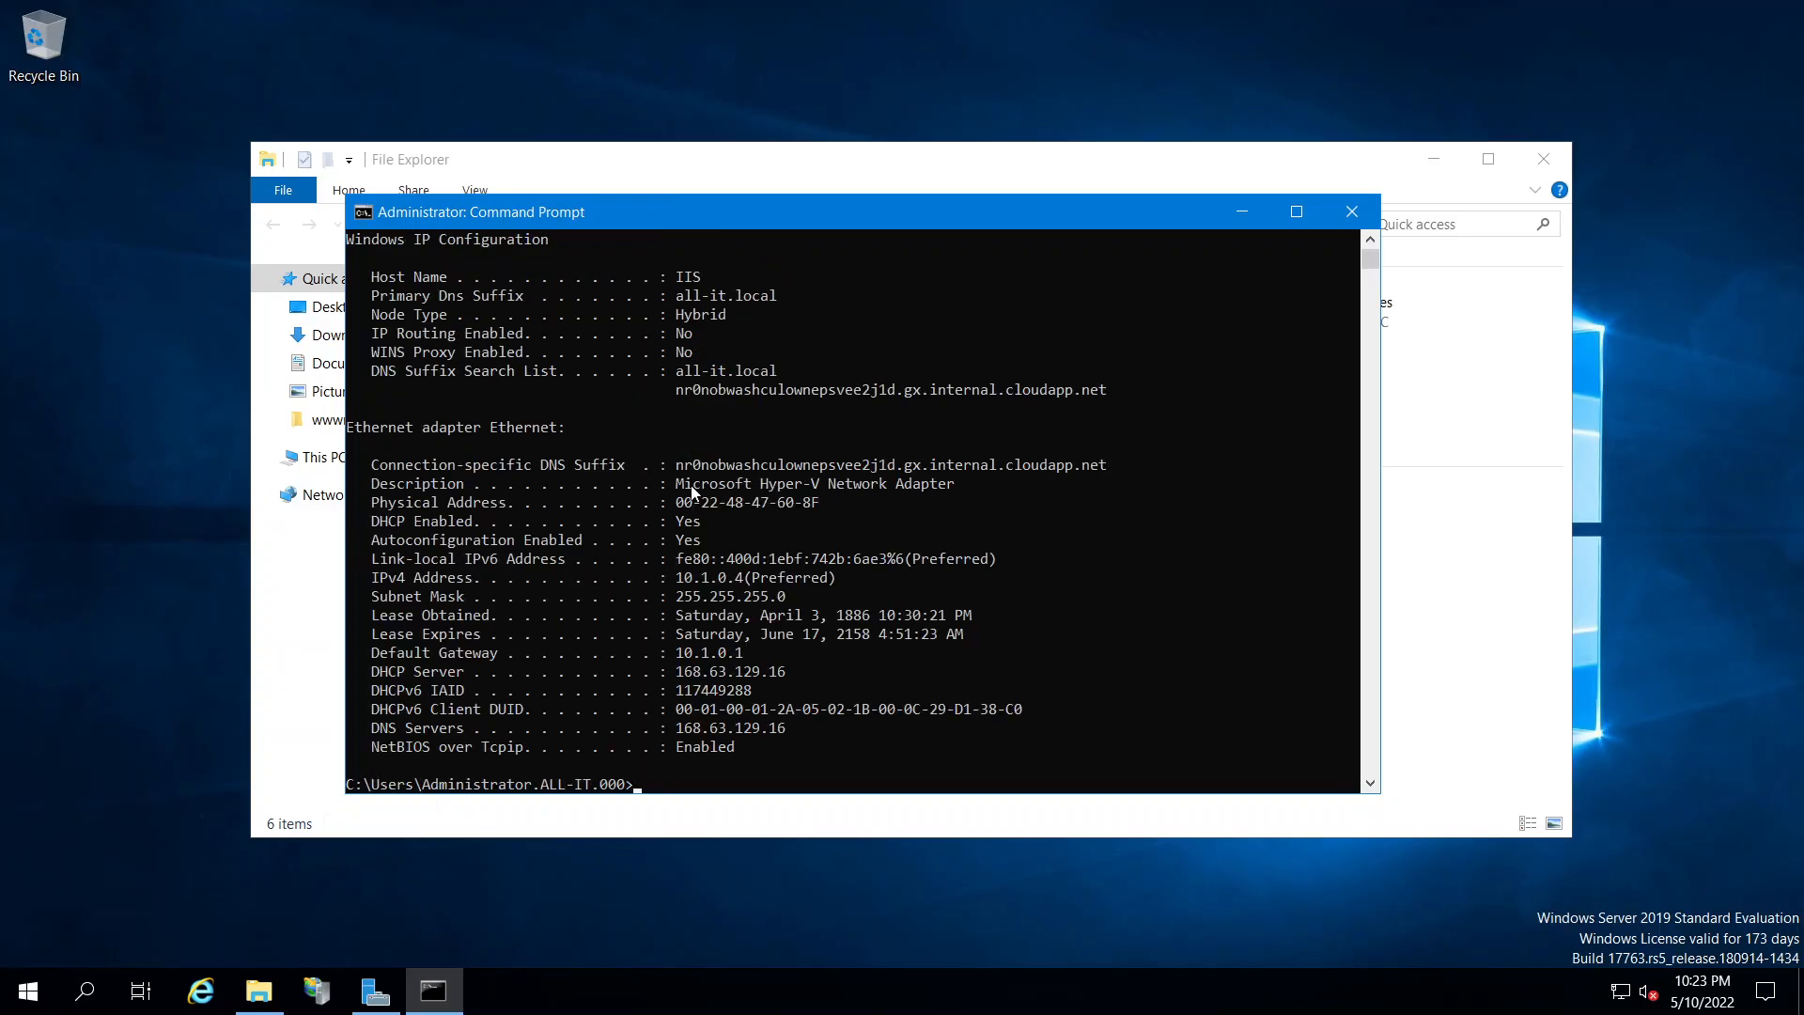
{"action": "left_click_drag", "start_coordinate": [679, 470], "coordinate": [1107, 470]}
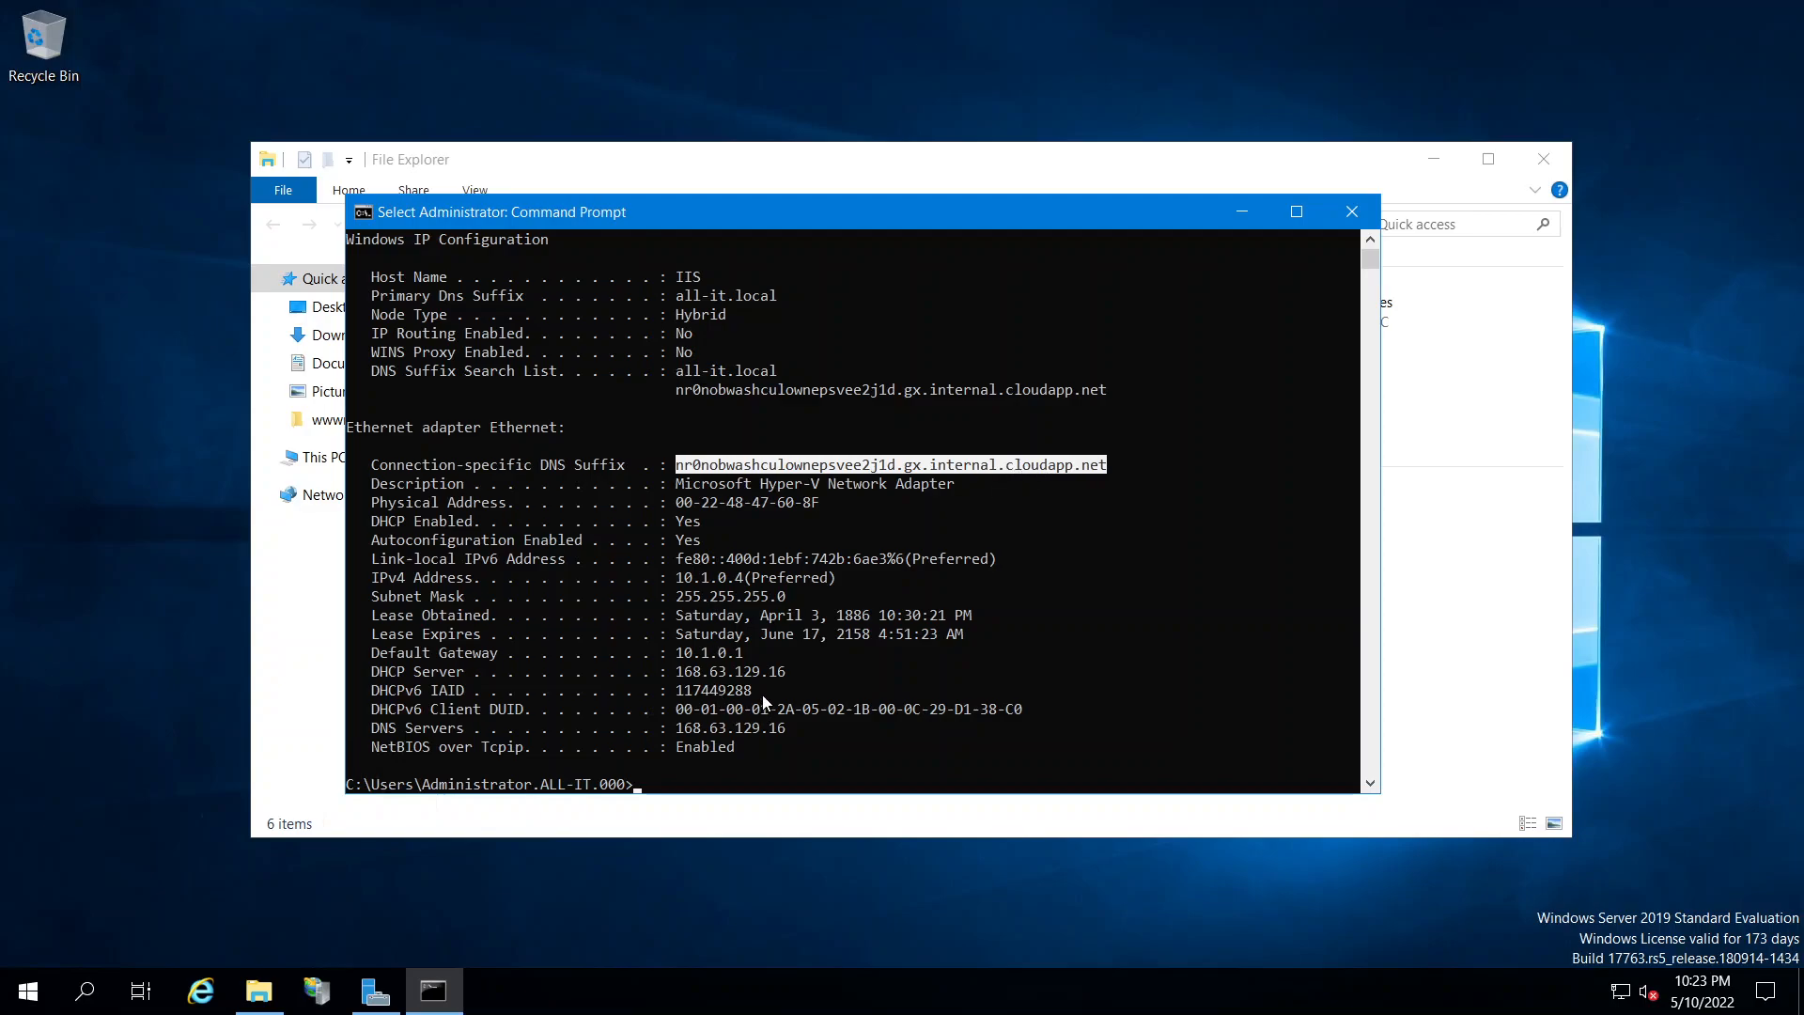
{"action": "left_click_drag", "start_coordinate": [669, 673], "coordinate": [799, 673]}
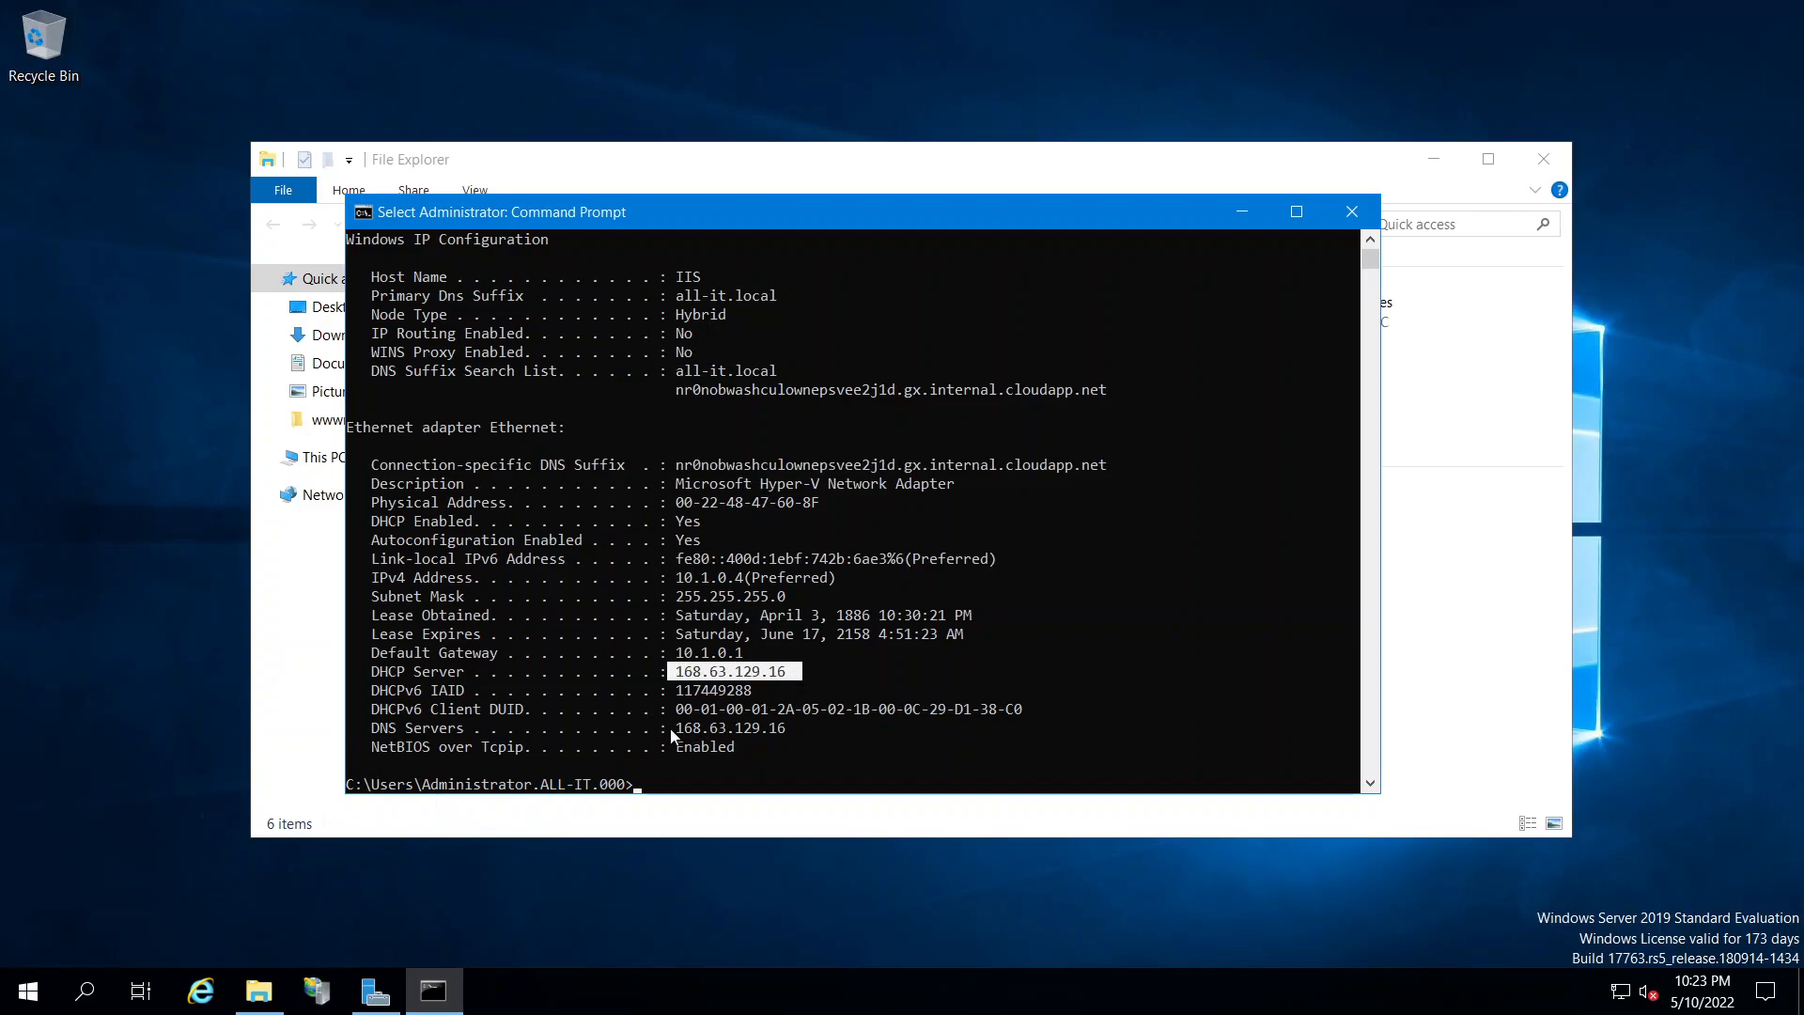
{"action": "left_click_drag", "start_coordinate": [672, 732], "coordinate": [773, 731]}
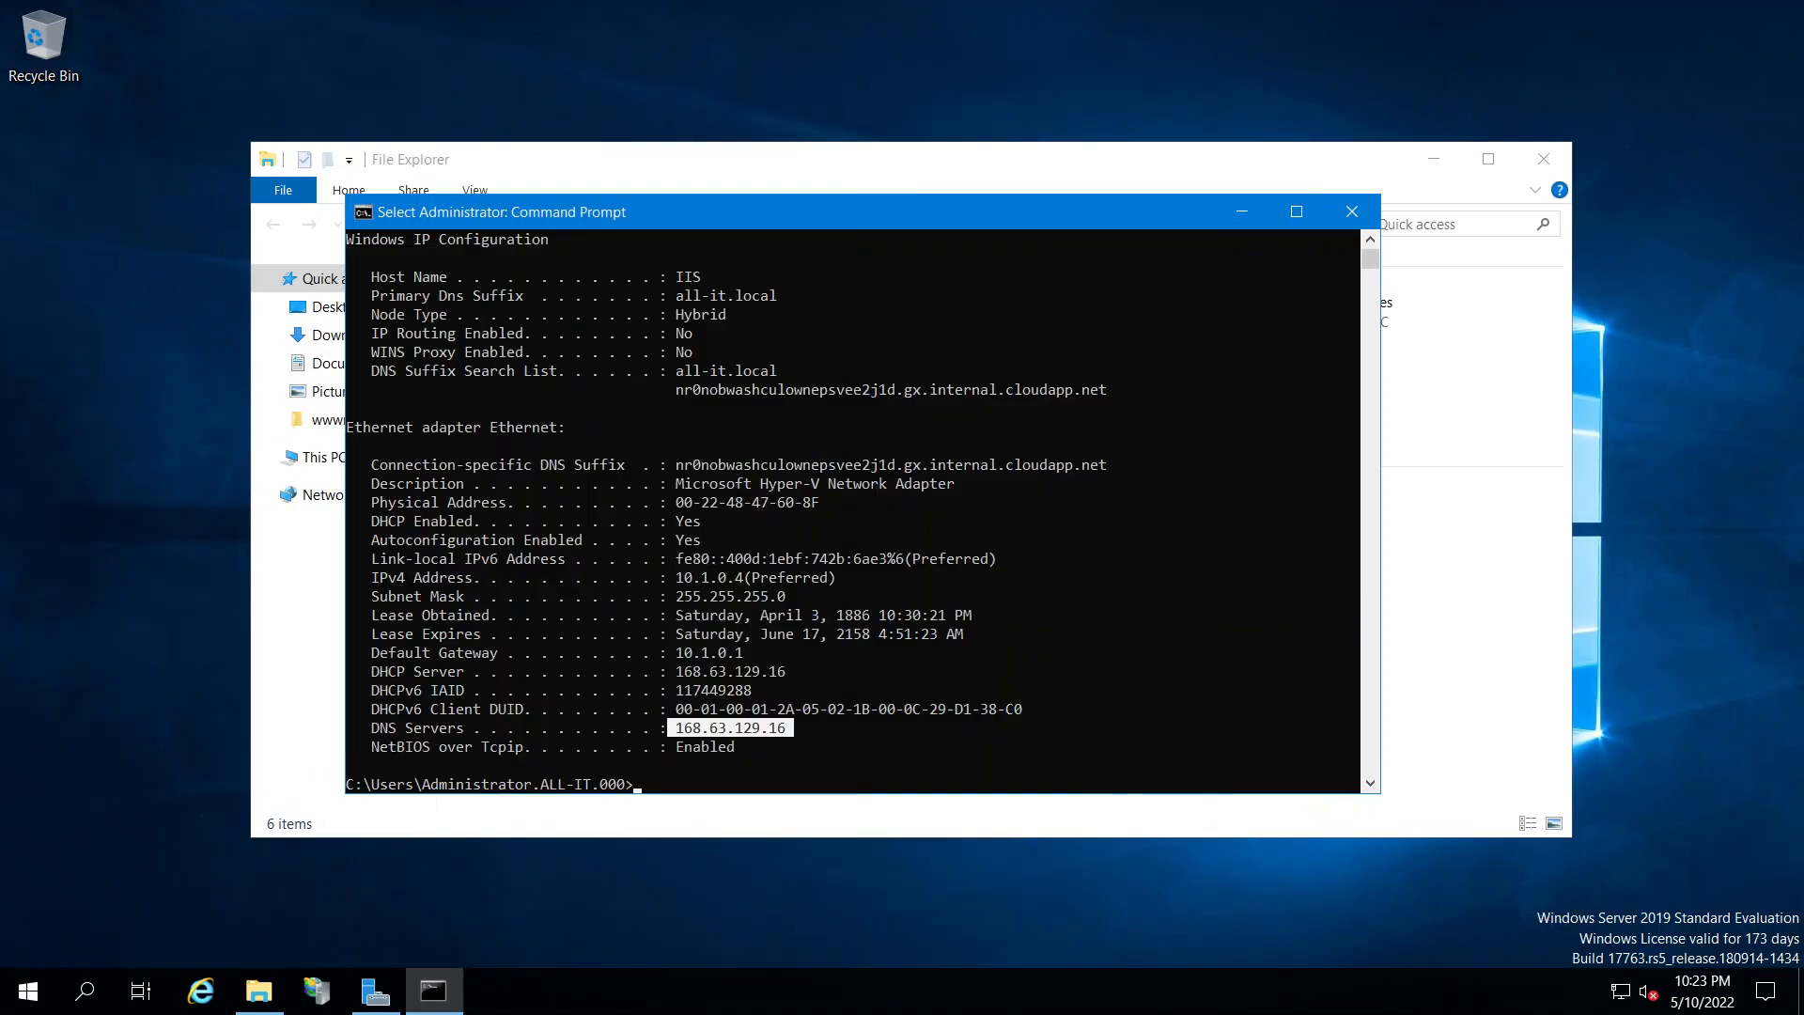
Leave the remote session and show Allow-IIS's inbound security rules in the Azure portal
{"action": "left_click", "coordinate": [1138, 19]}
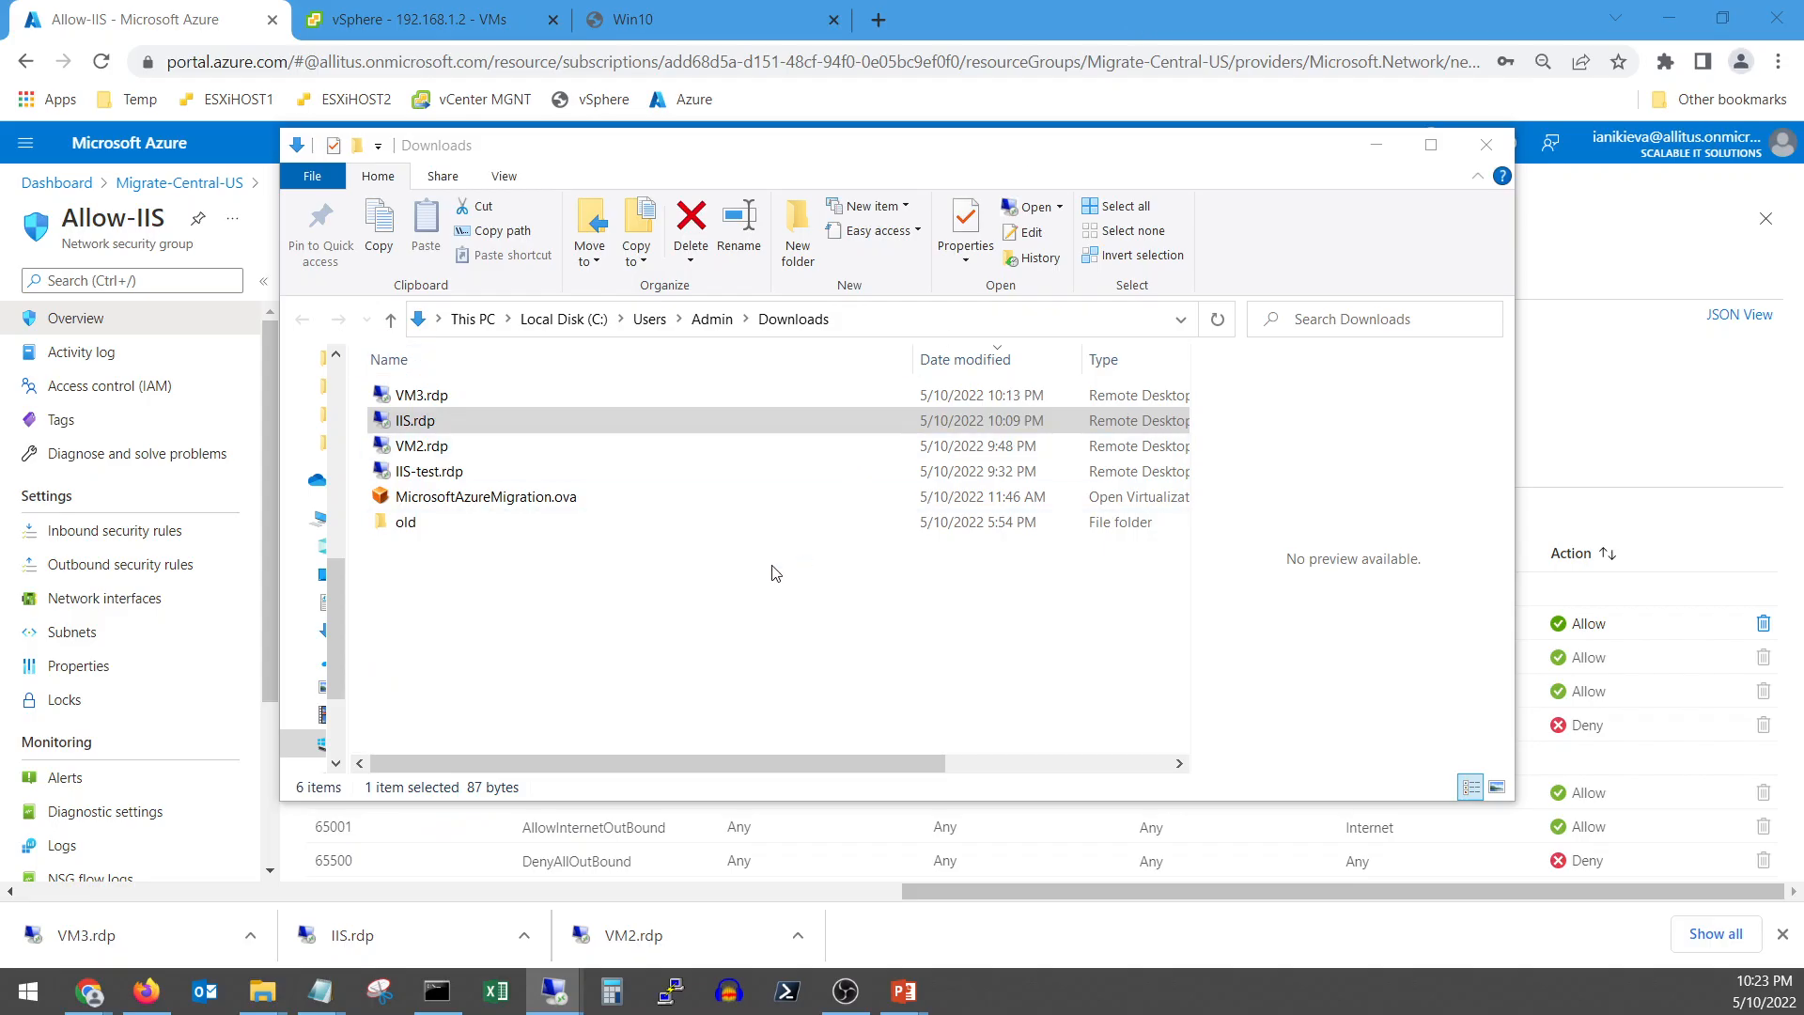
{"action": "left_click", "coordinate": [1346, 126]}
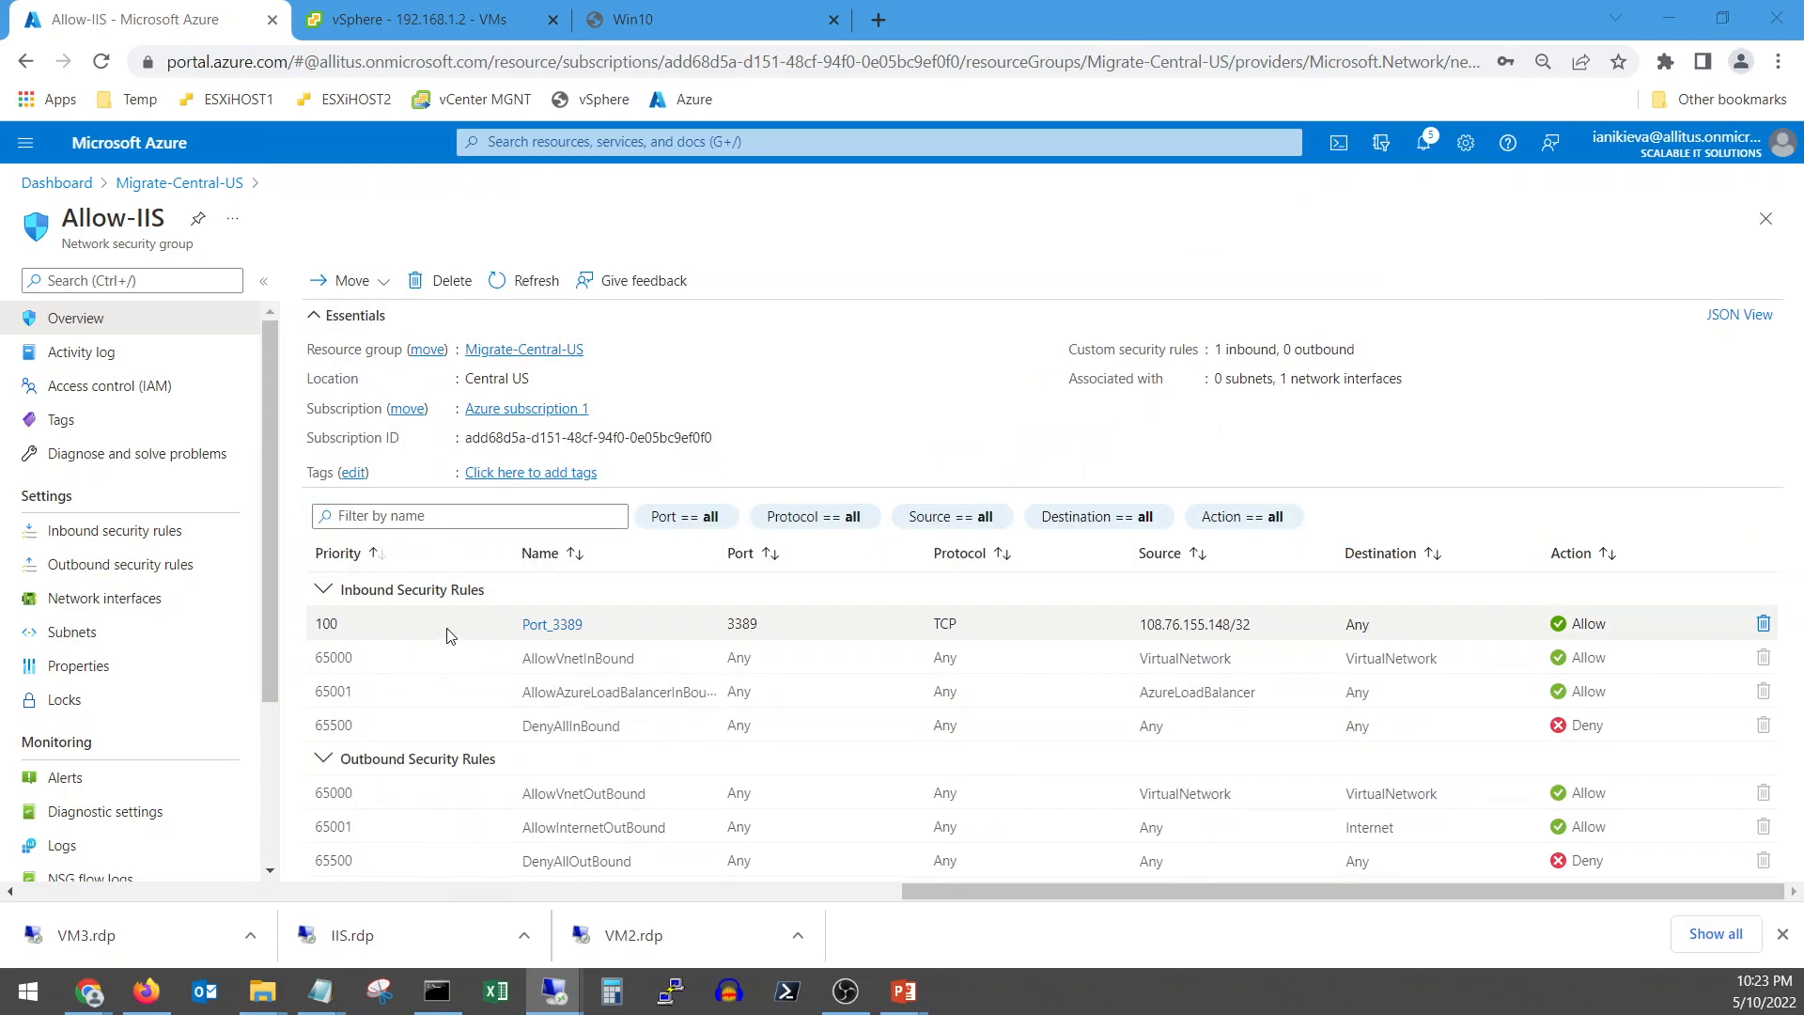
{"action": "left_click", "coordinate": [133, 529]}
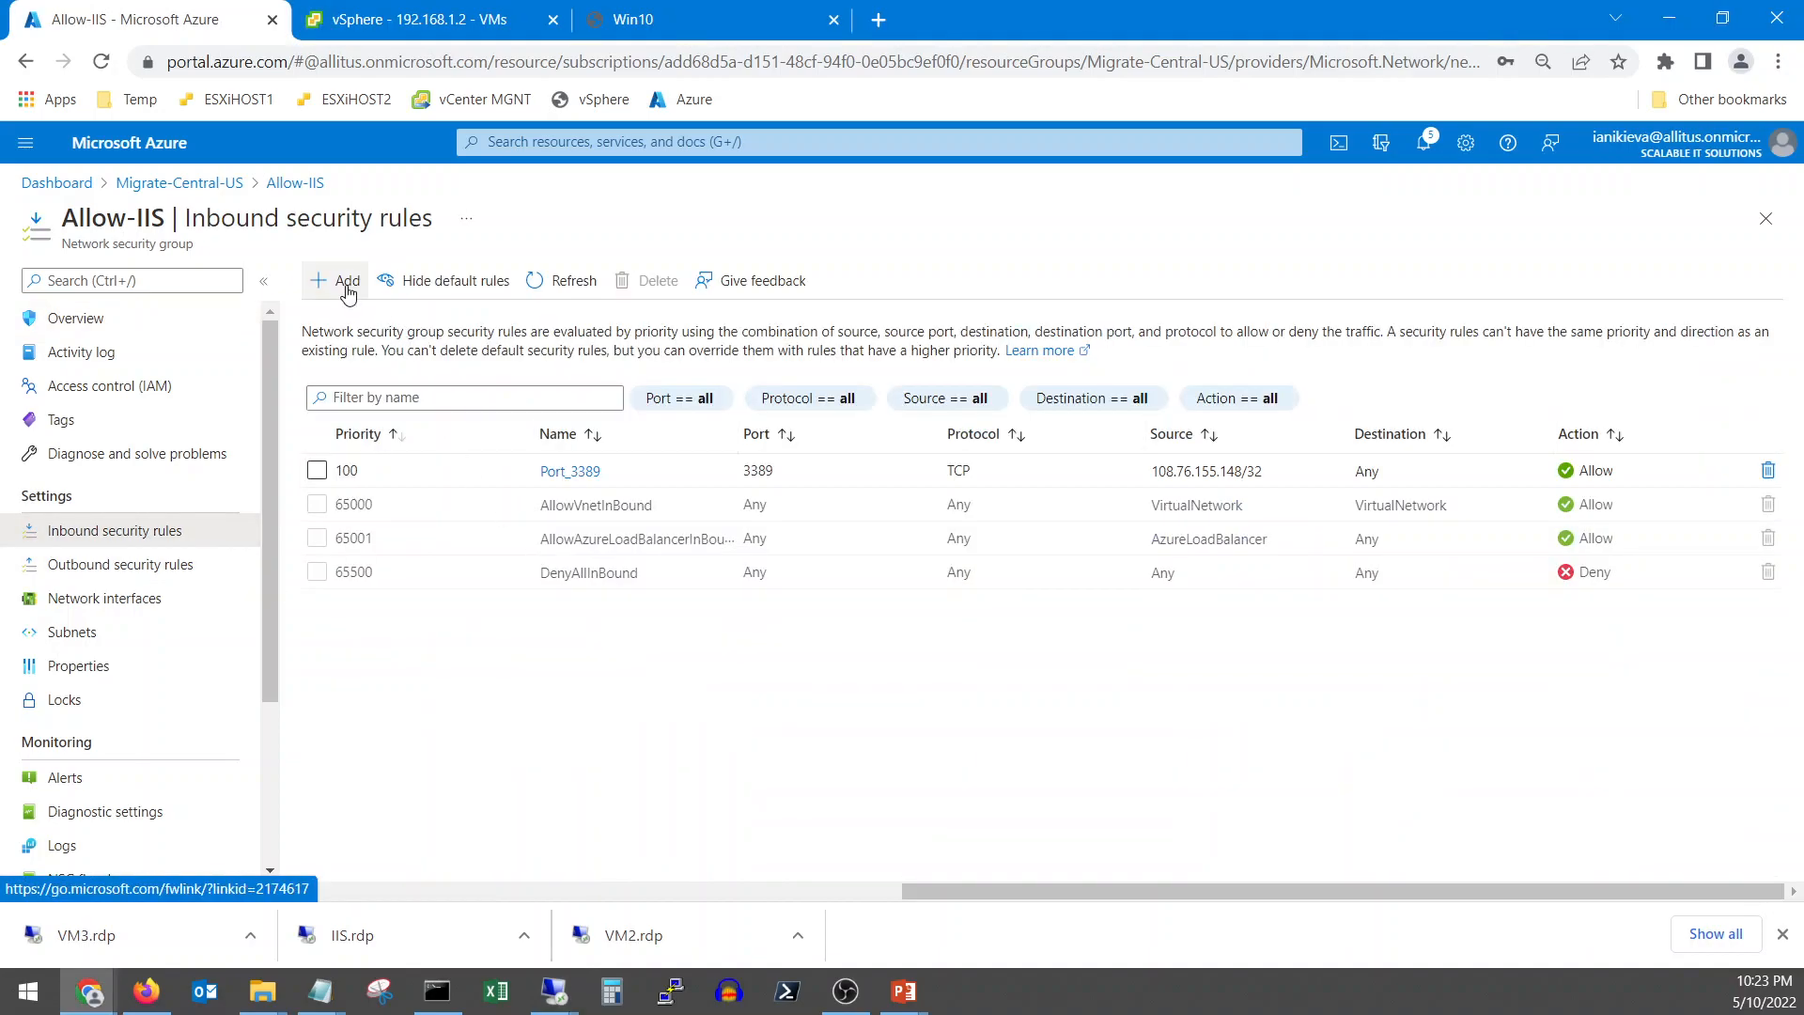
Start a new Allow-IIS inbound rule with source IP address 108.76.155.148/32
{"action": "left_click", "coordinate": [344, 280]}
{"action": "left_click", "coordinate": [1308, 298]}
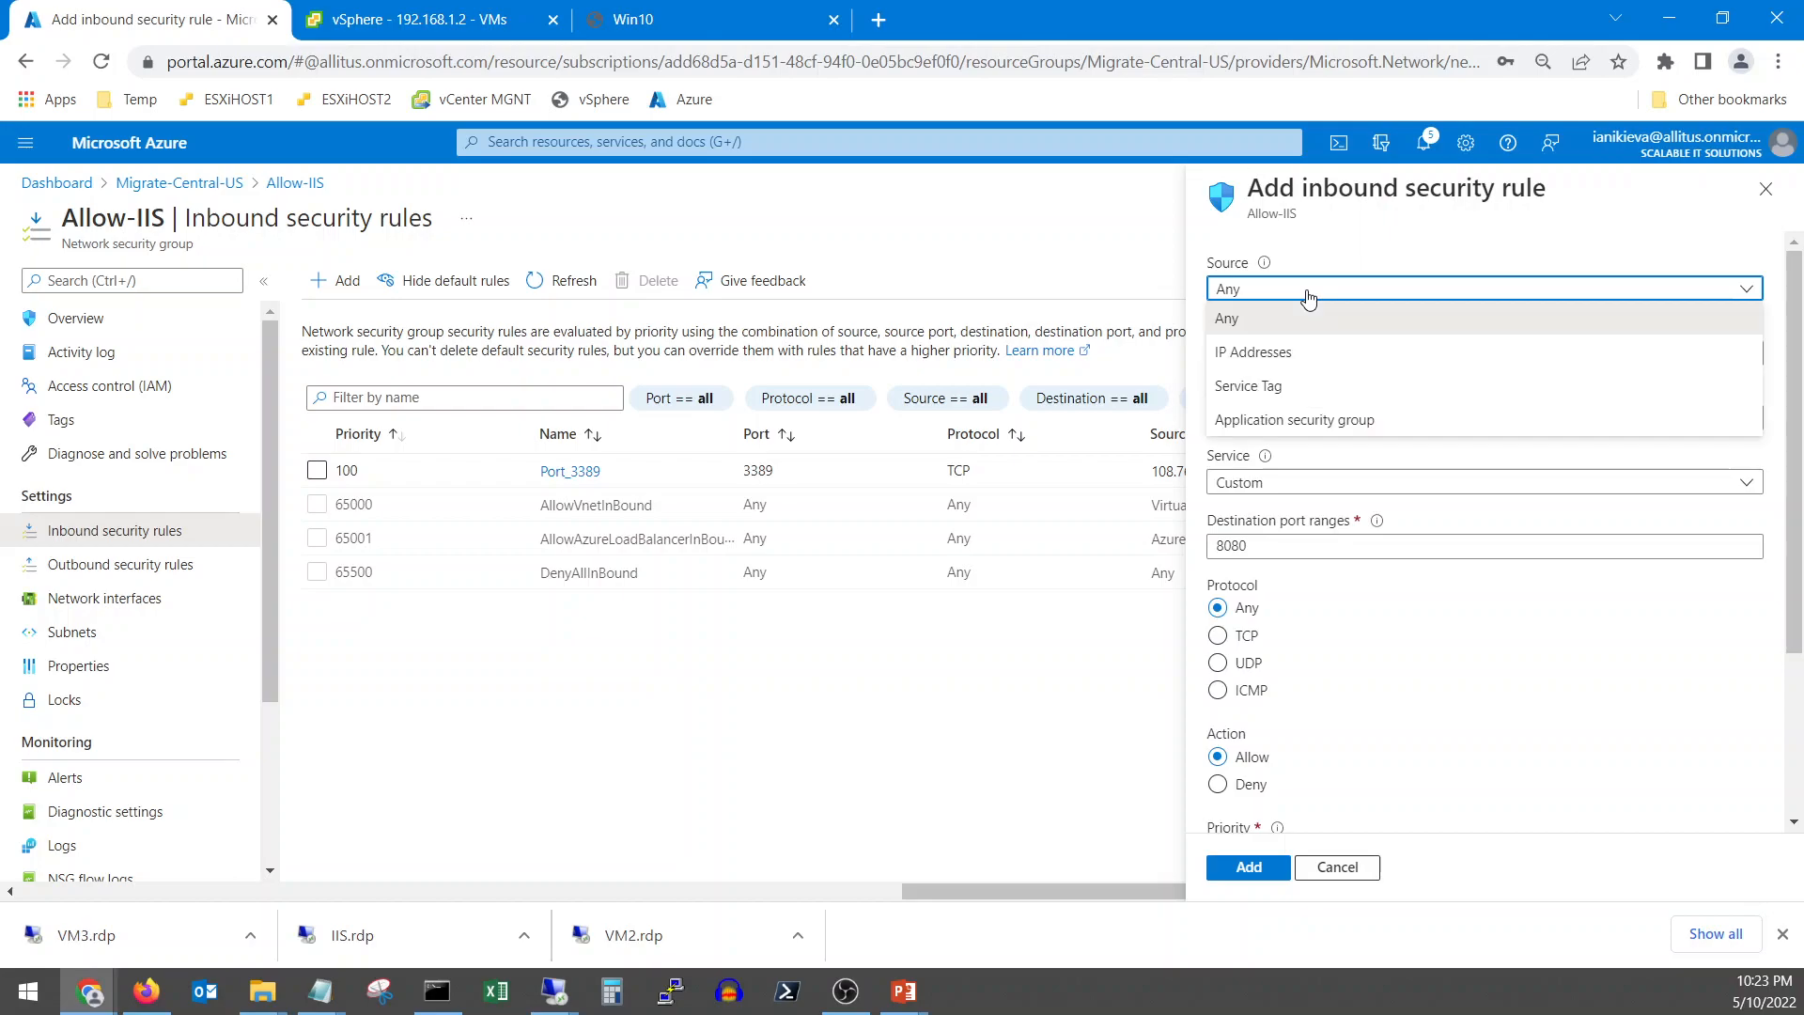
{"action": "left_click", "coordinate": [1297, 351]}
{"action": "left_click", "coordinate": [1295, 344]}
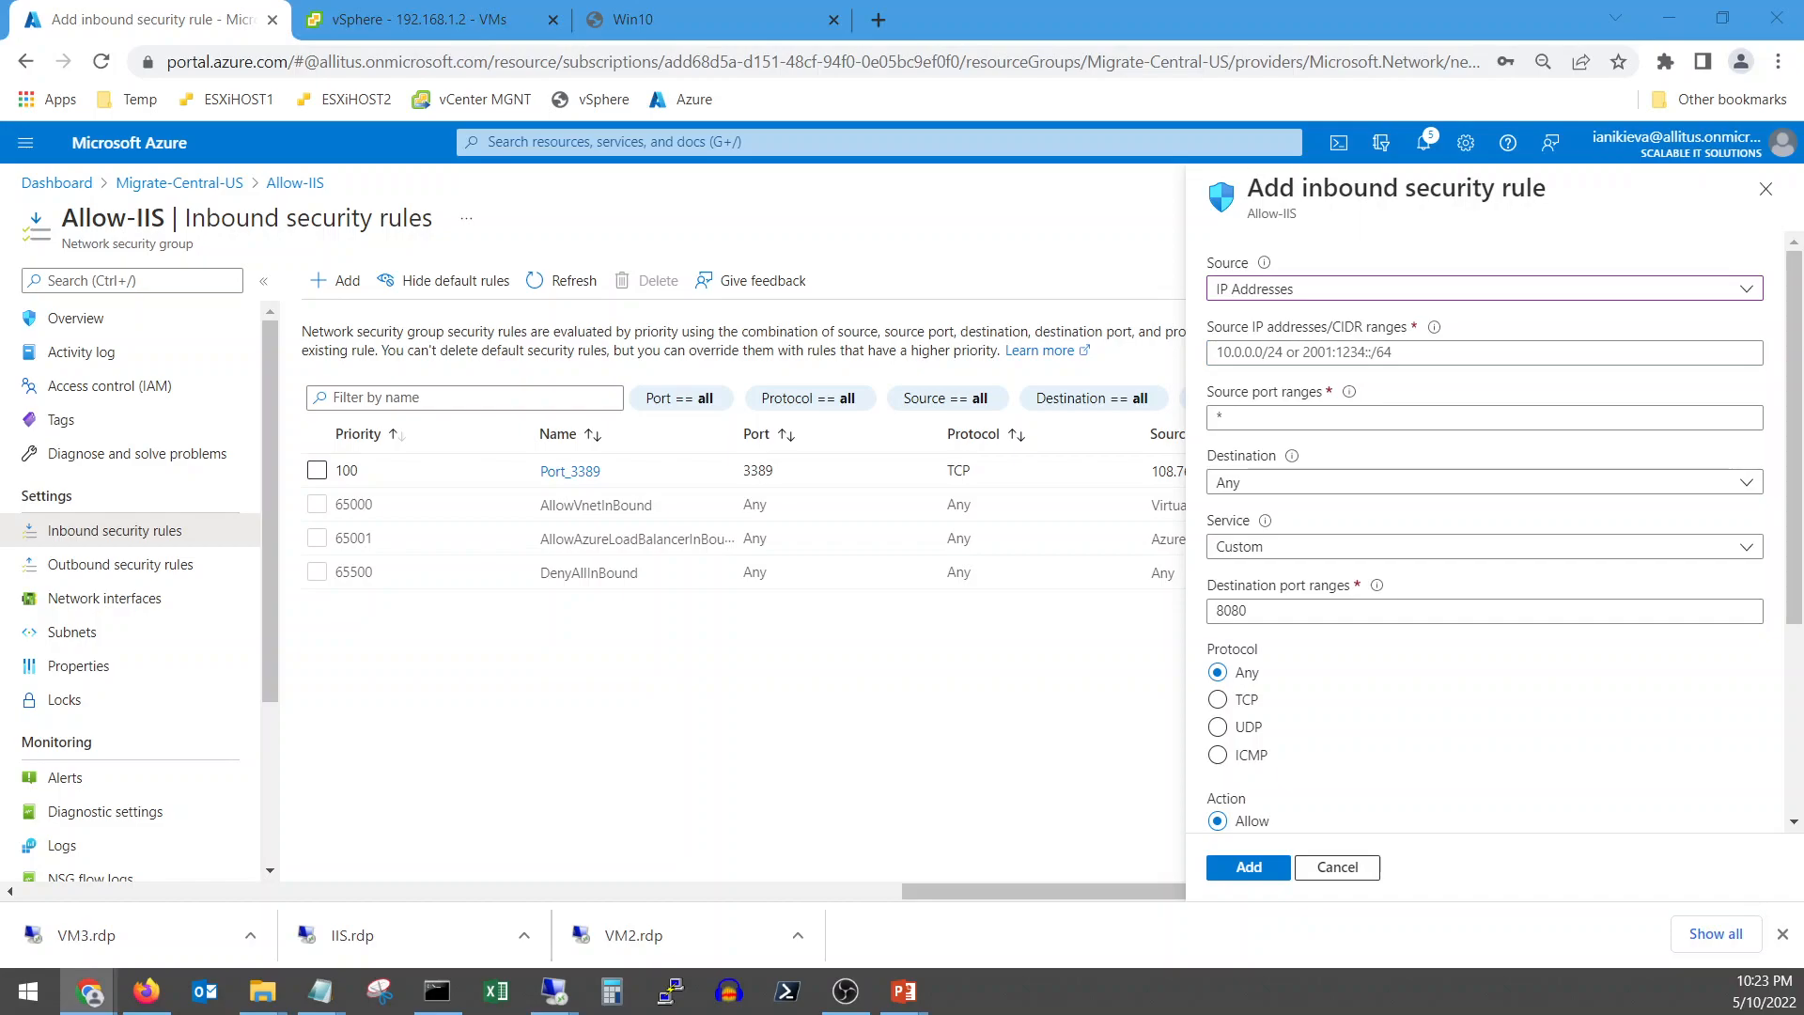
{"action": "left_click", "coordinate": [1299, 353]}
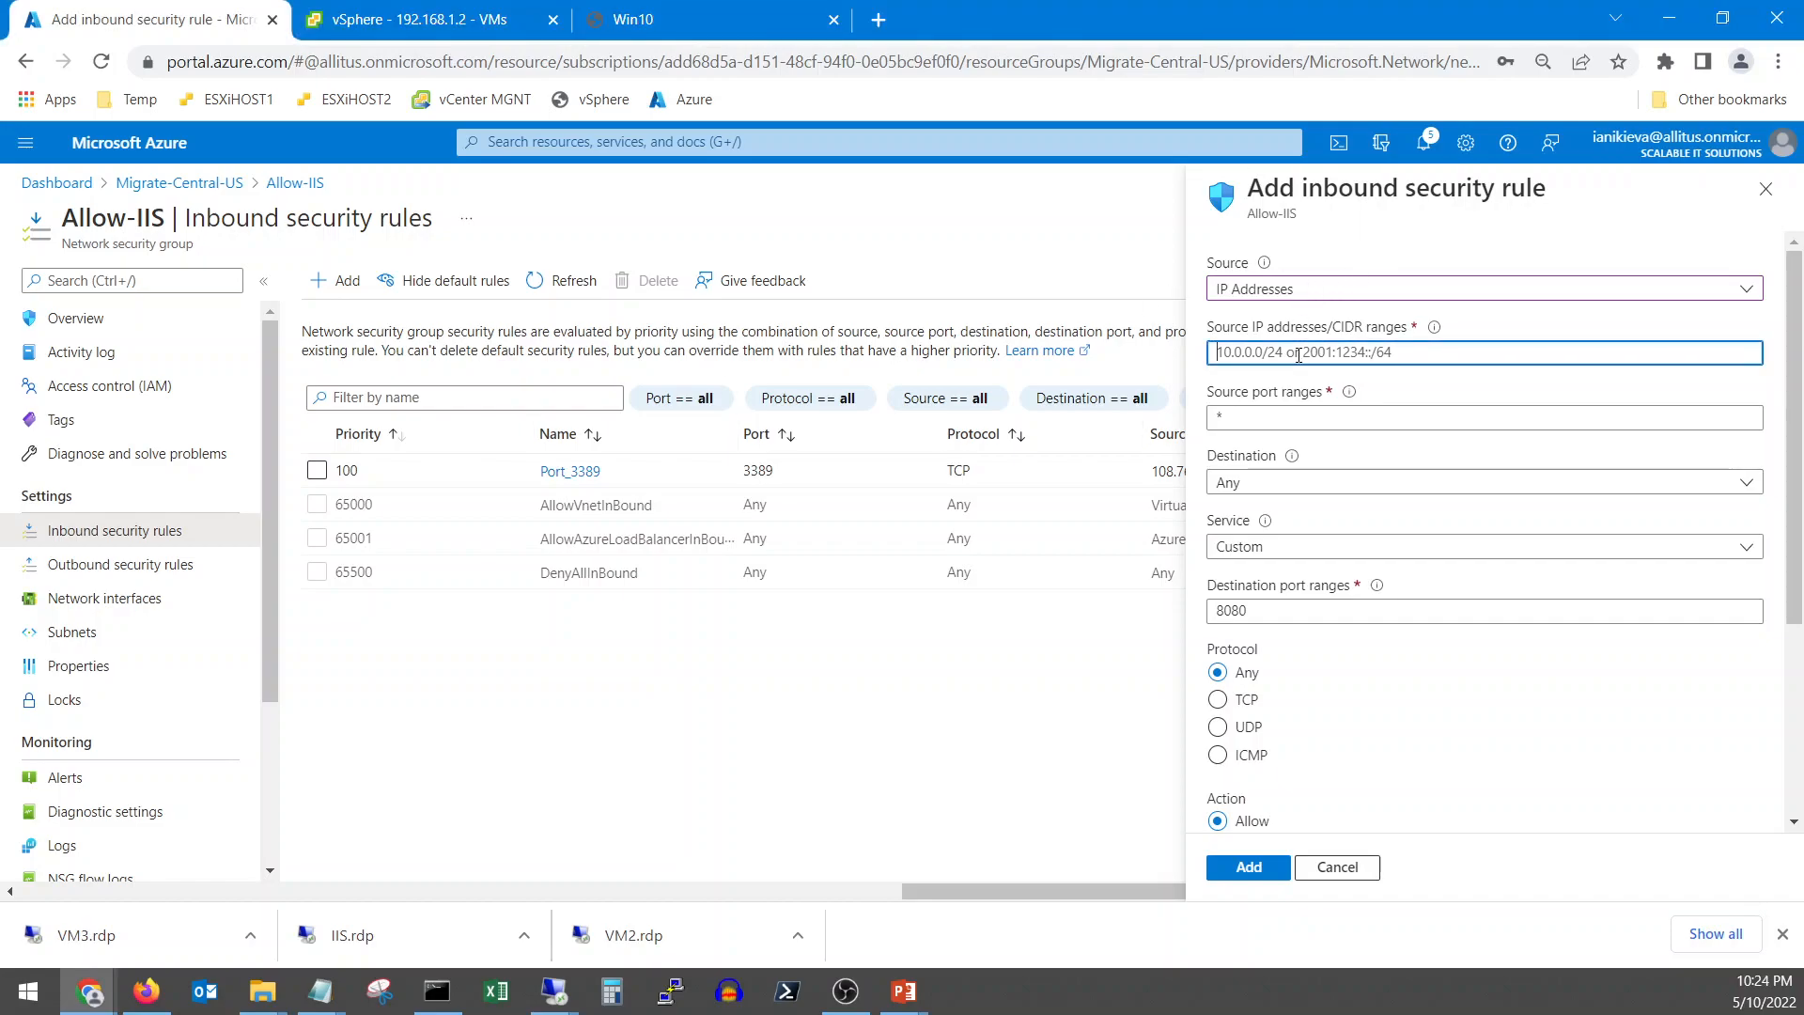
{"action": "type", "text": "108.76.155.148"}
{"action": "type", "text": "/32"}
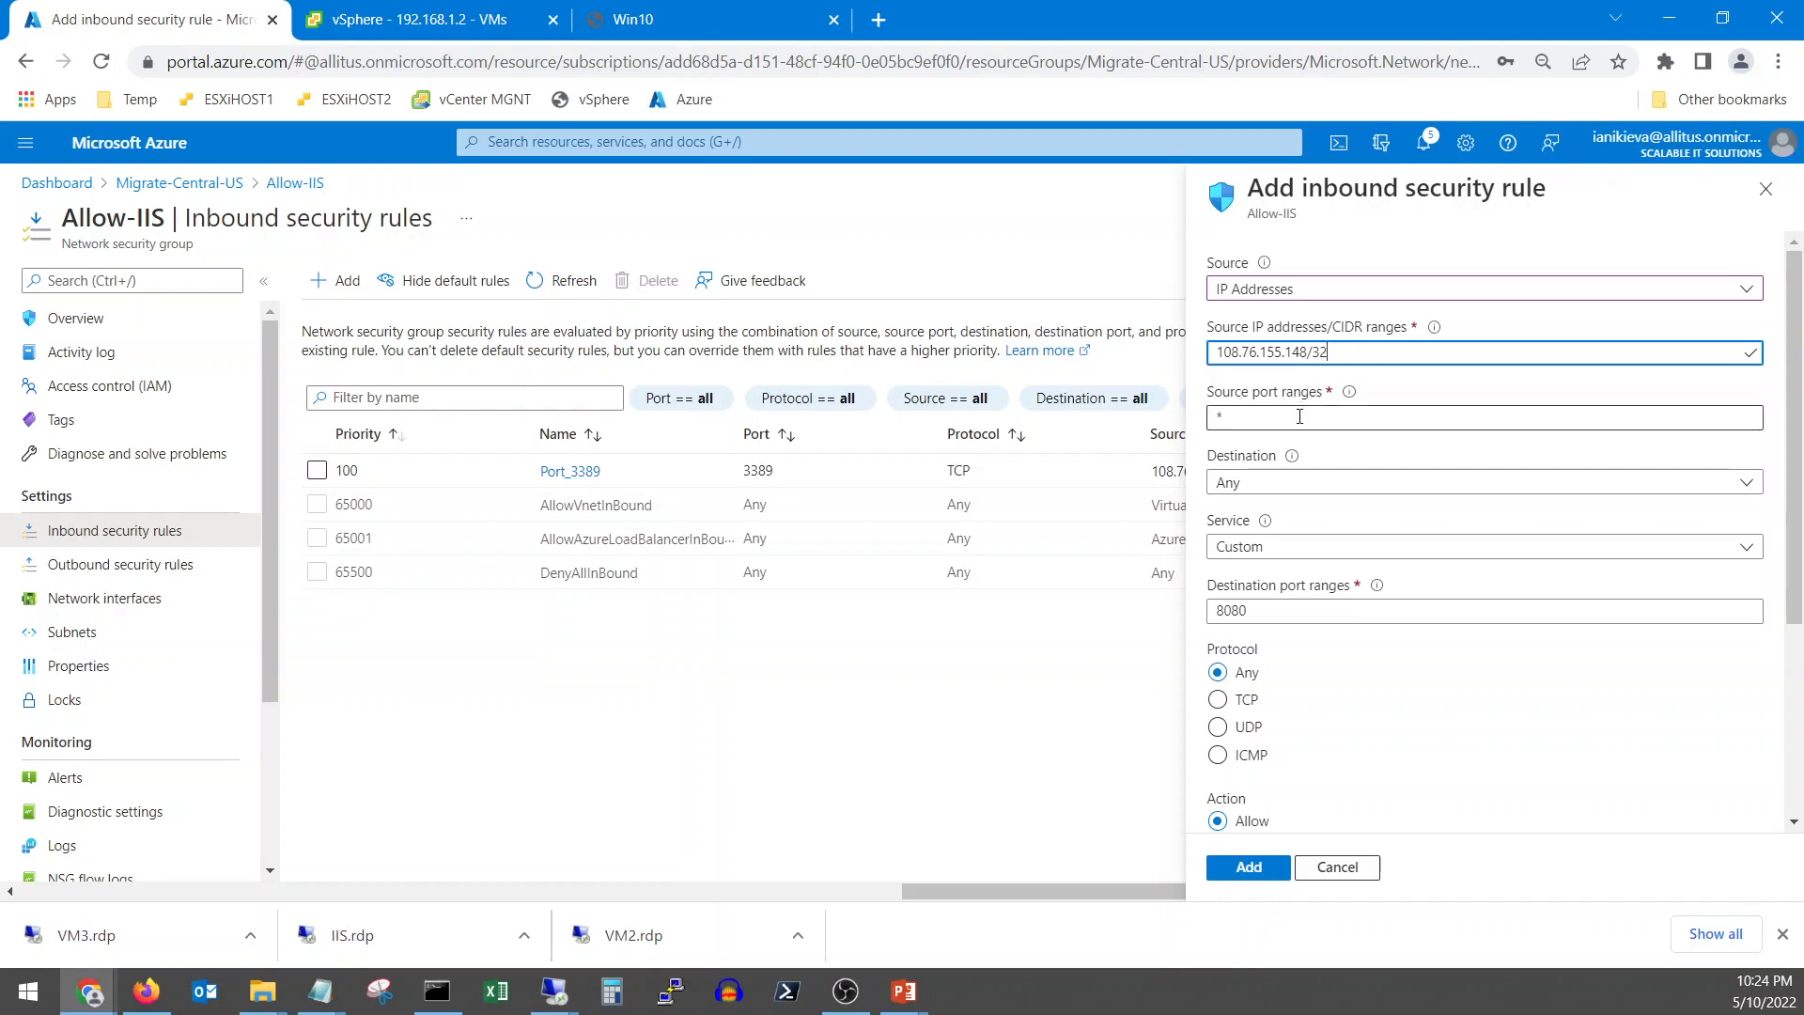
Keep destination Any, set service HTTP, name it Port_80_IIS_Server, and add the rule
{"action": "left_click", "coordinate": [1298, 484]}
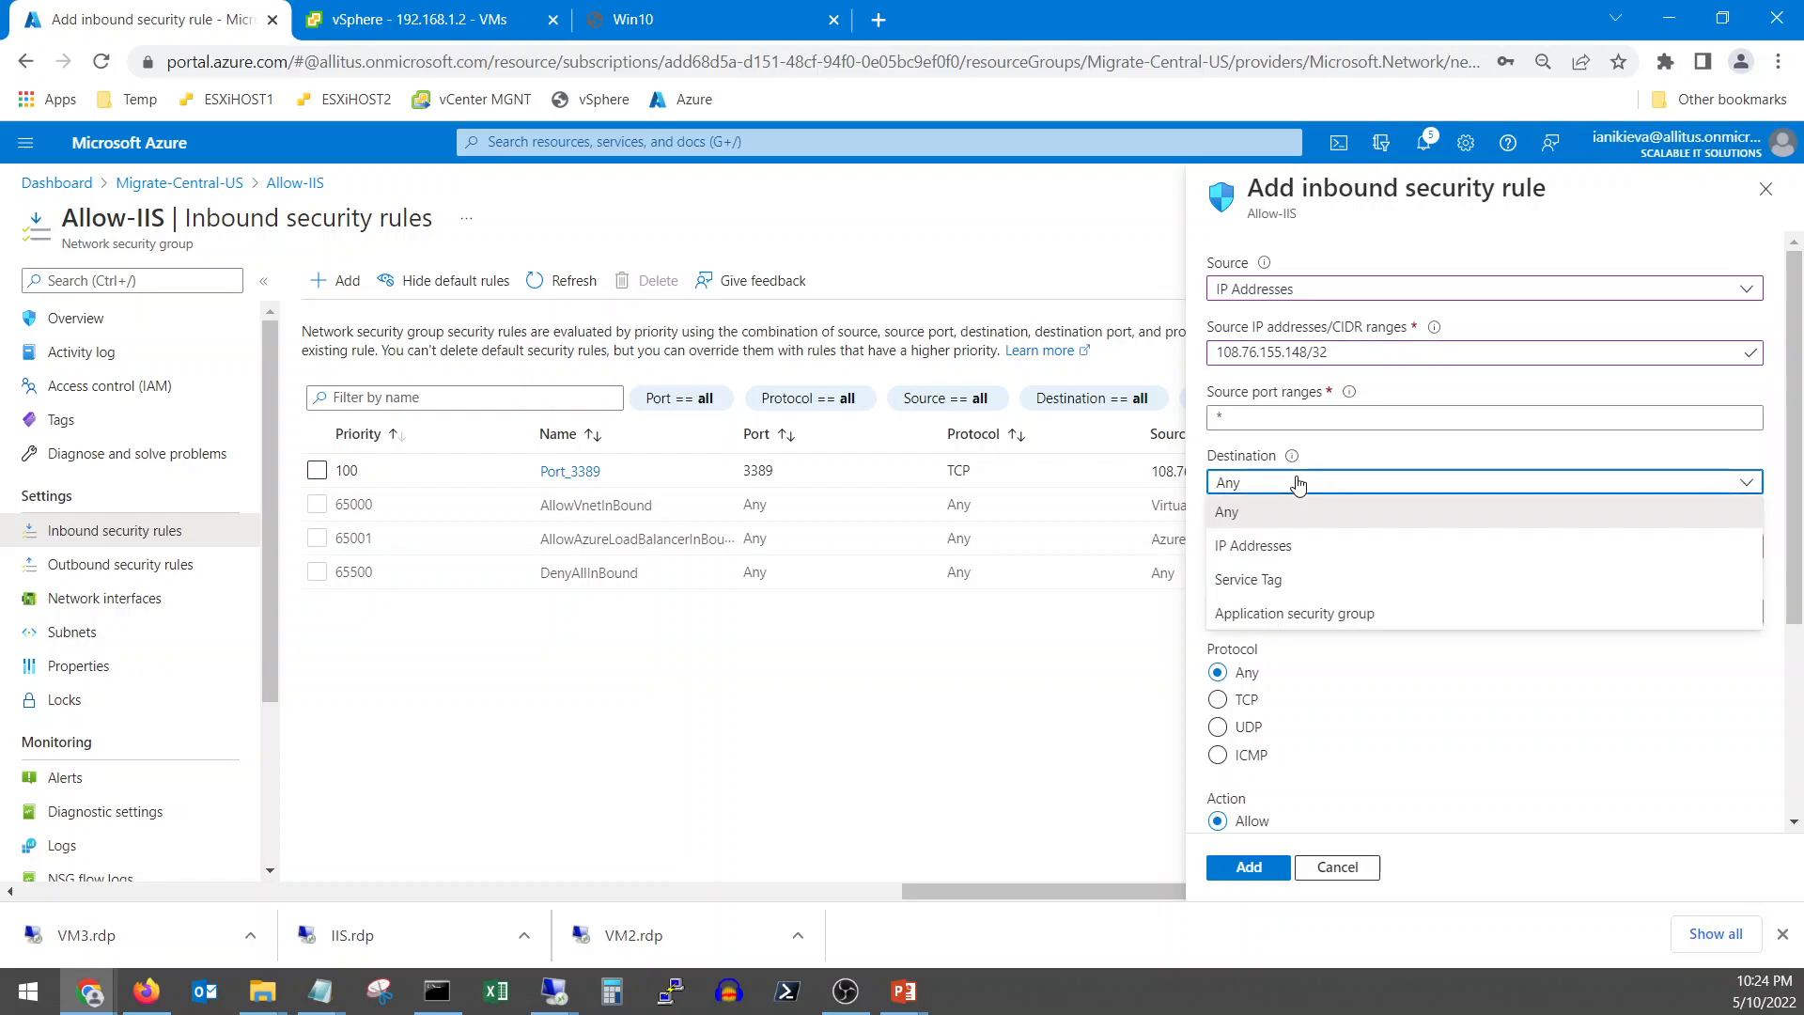
{"action": "left_click", "coordinate": [1290, 515]}
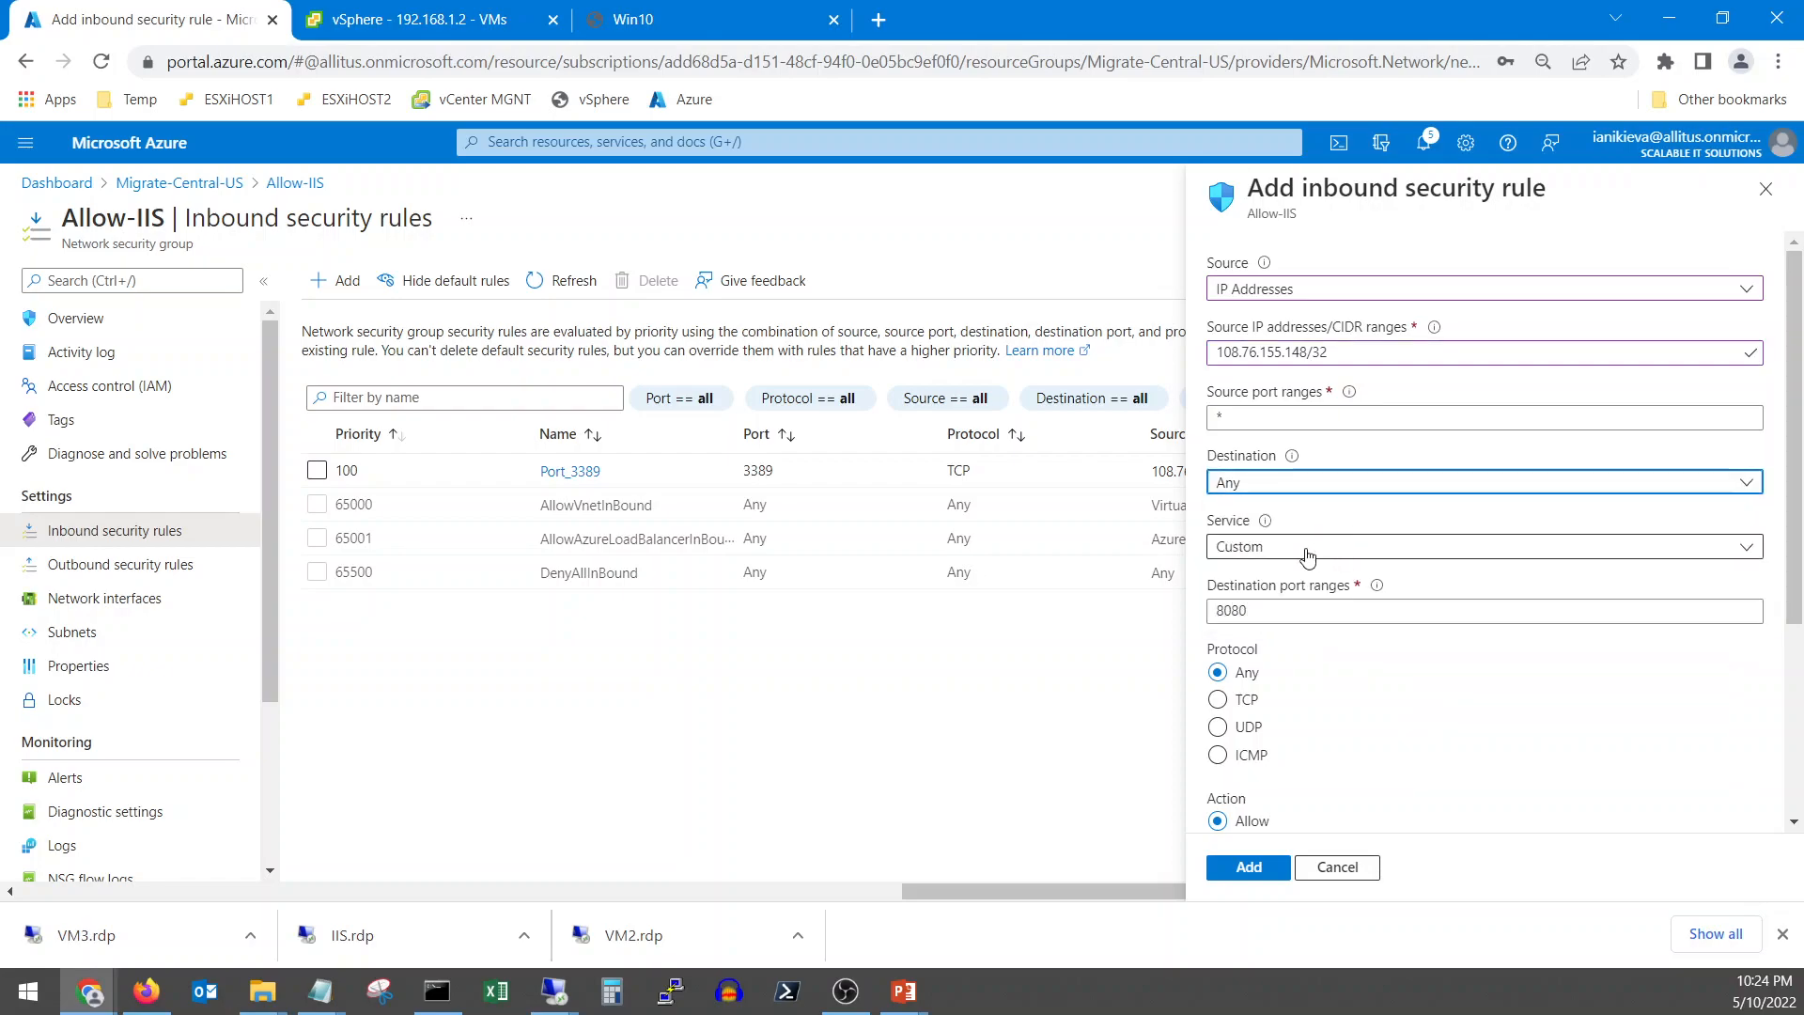
{"action": "left_click", "coordinate": [1299, 548]}
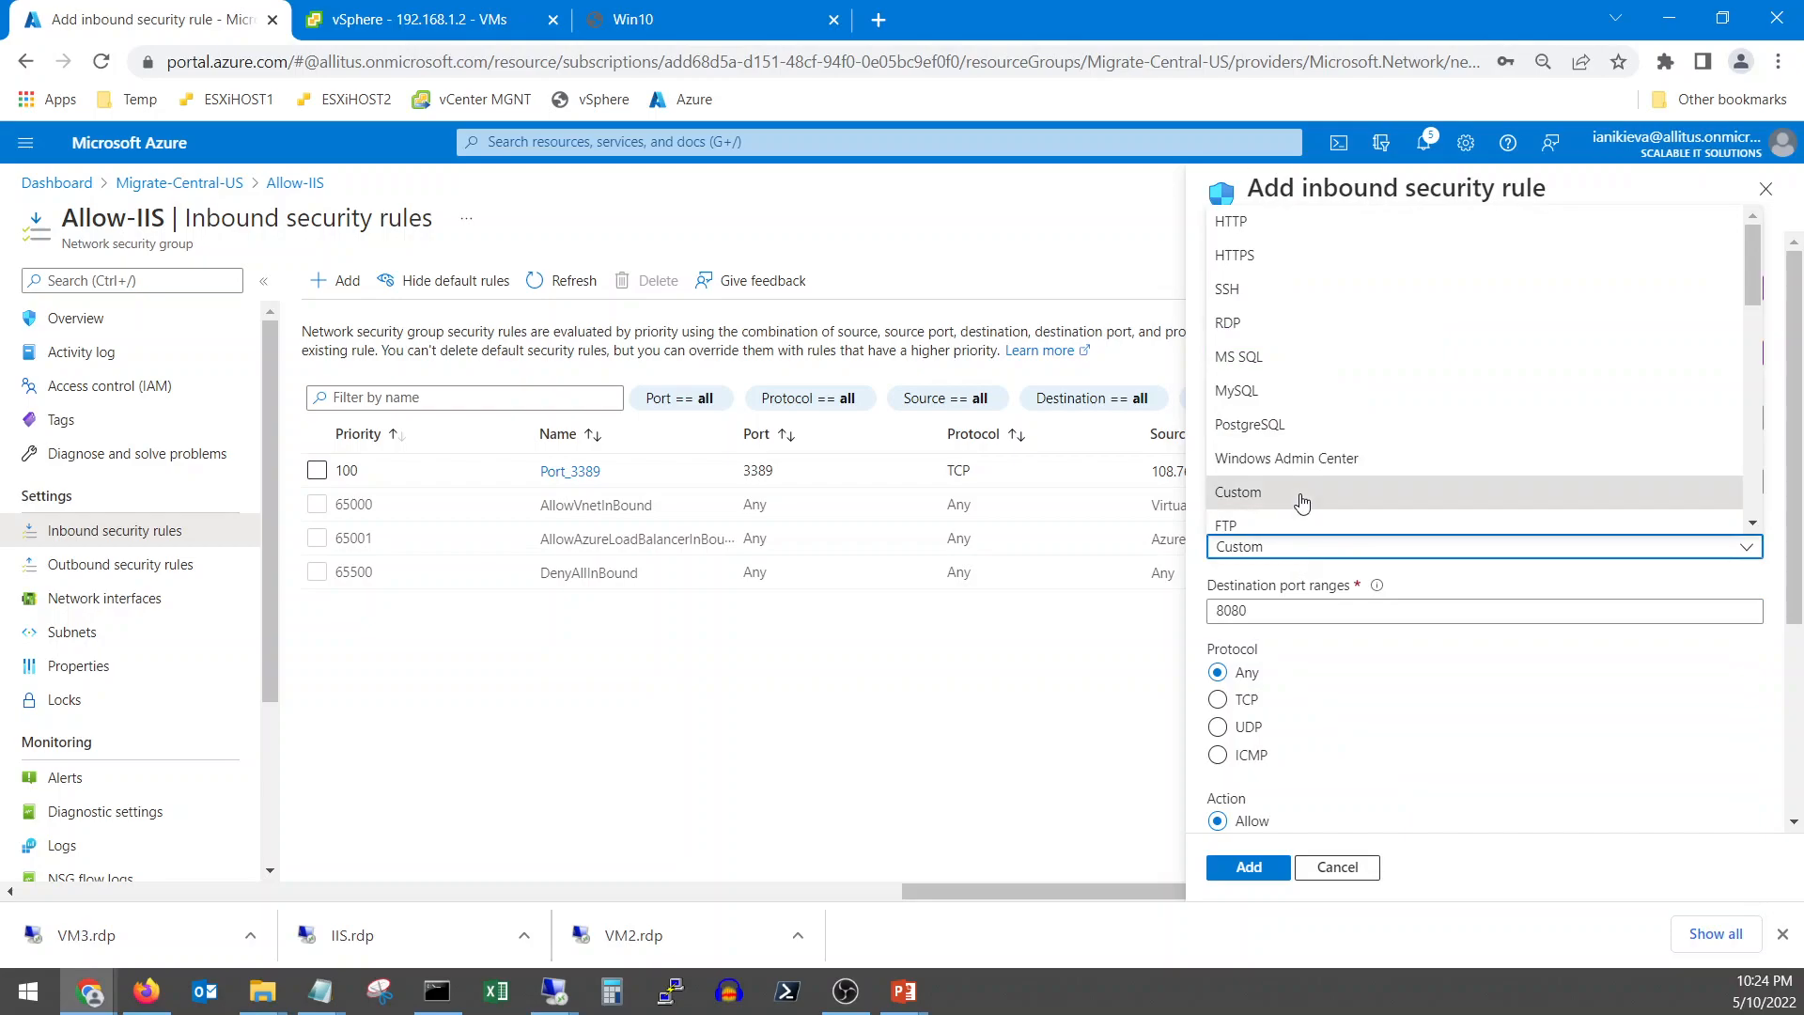
{"action": "left_click", "coordinate": [1250, 223]}
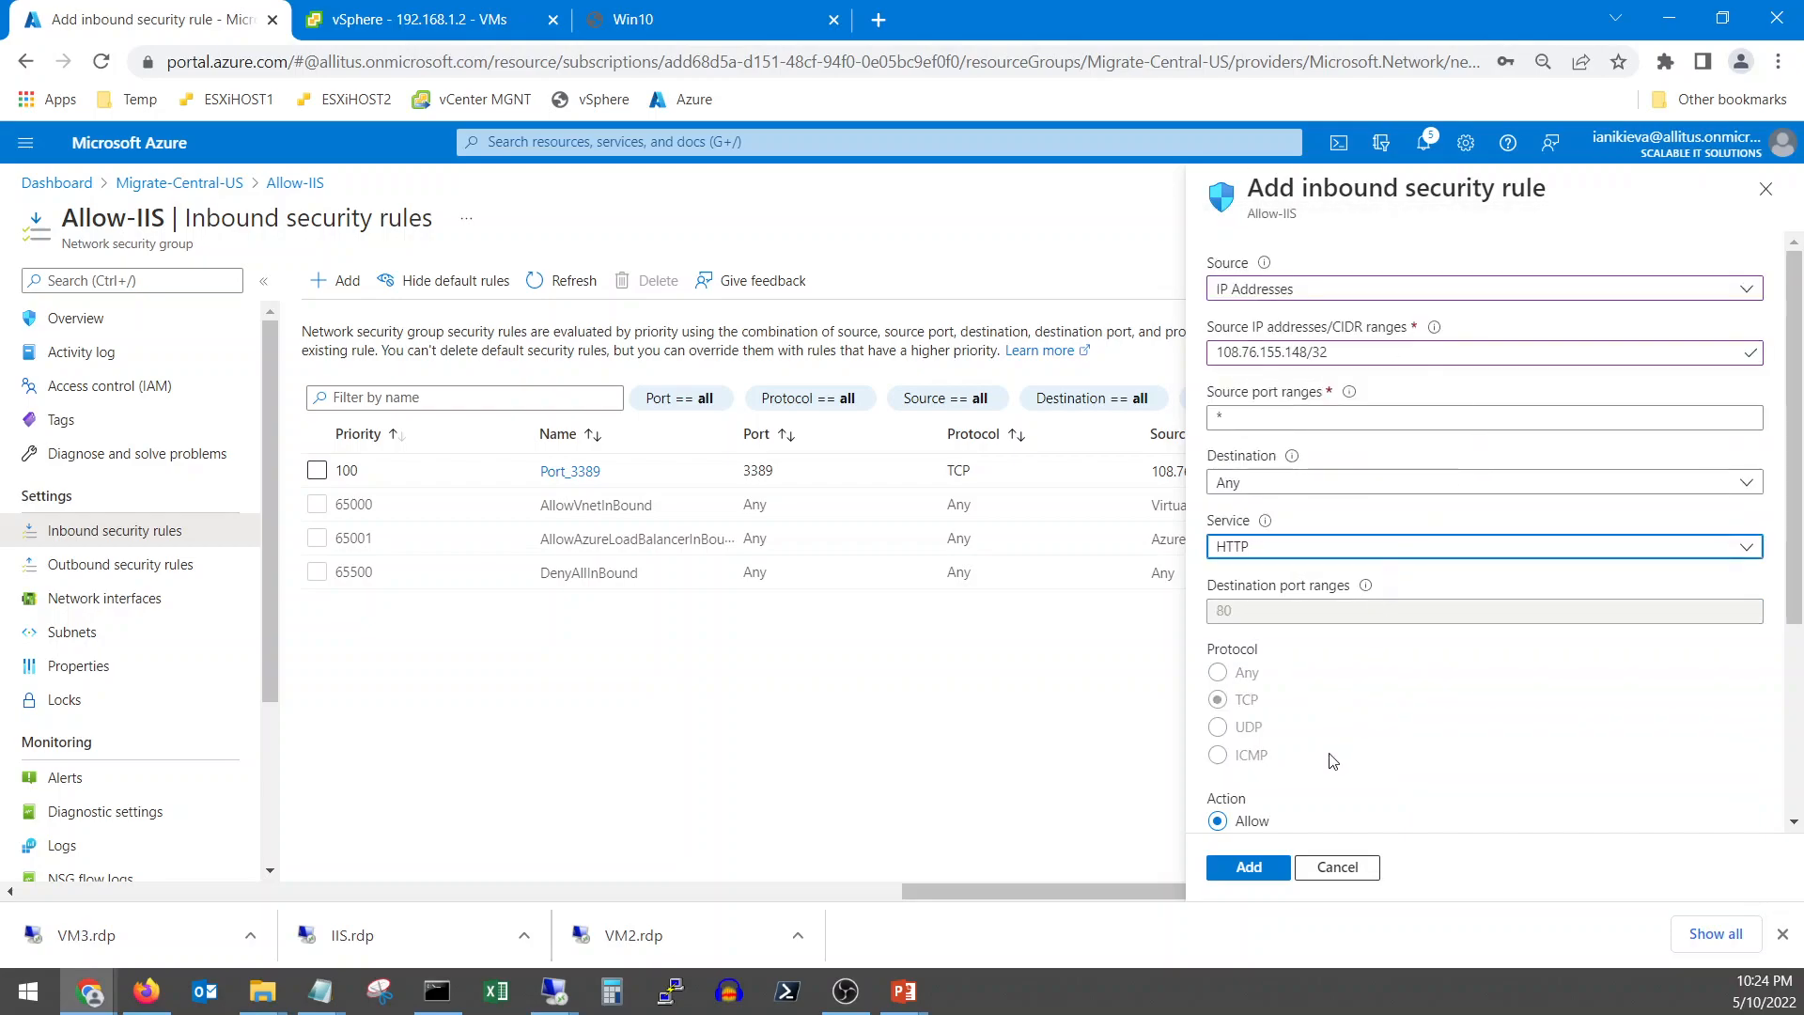
{"action": "scroll", "coordinate": [1335, 759], "scroll_direction": "down", "scroll_amount": 3}
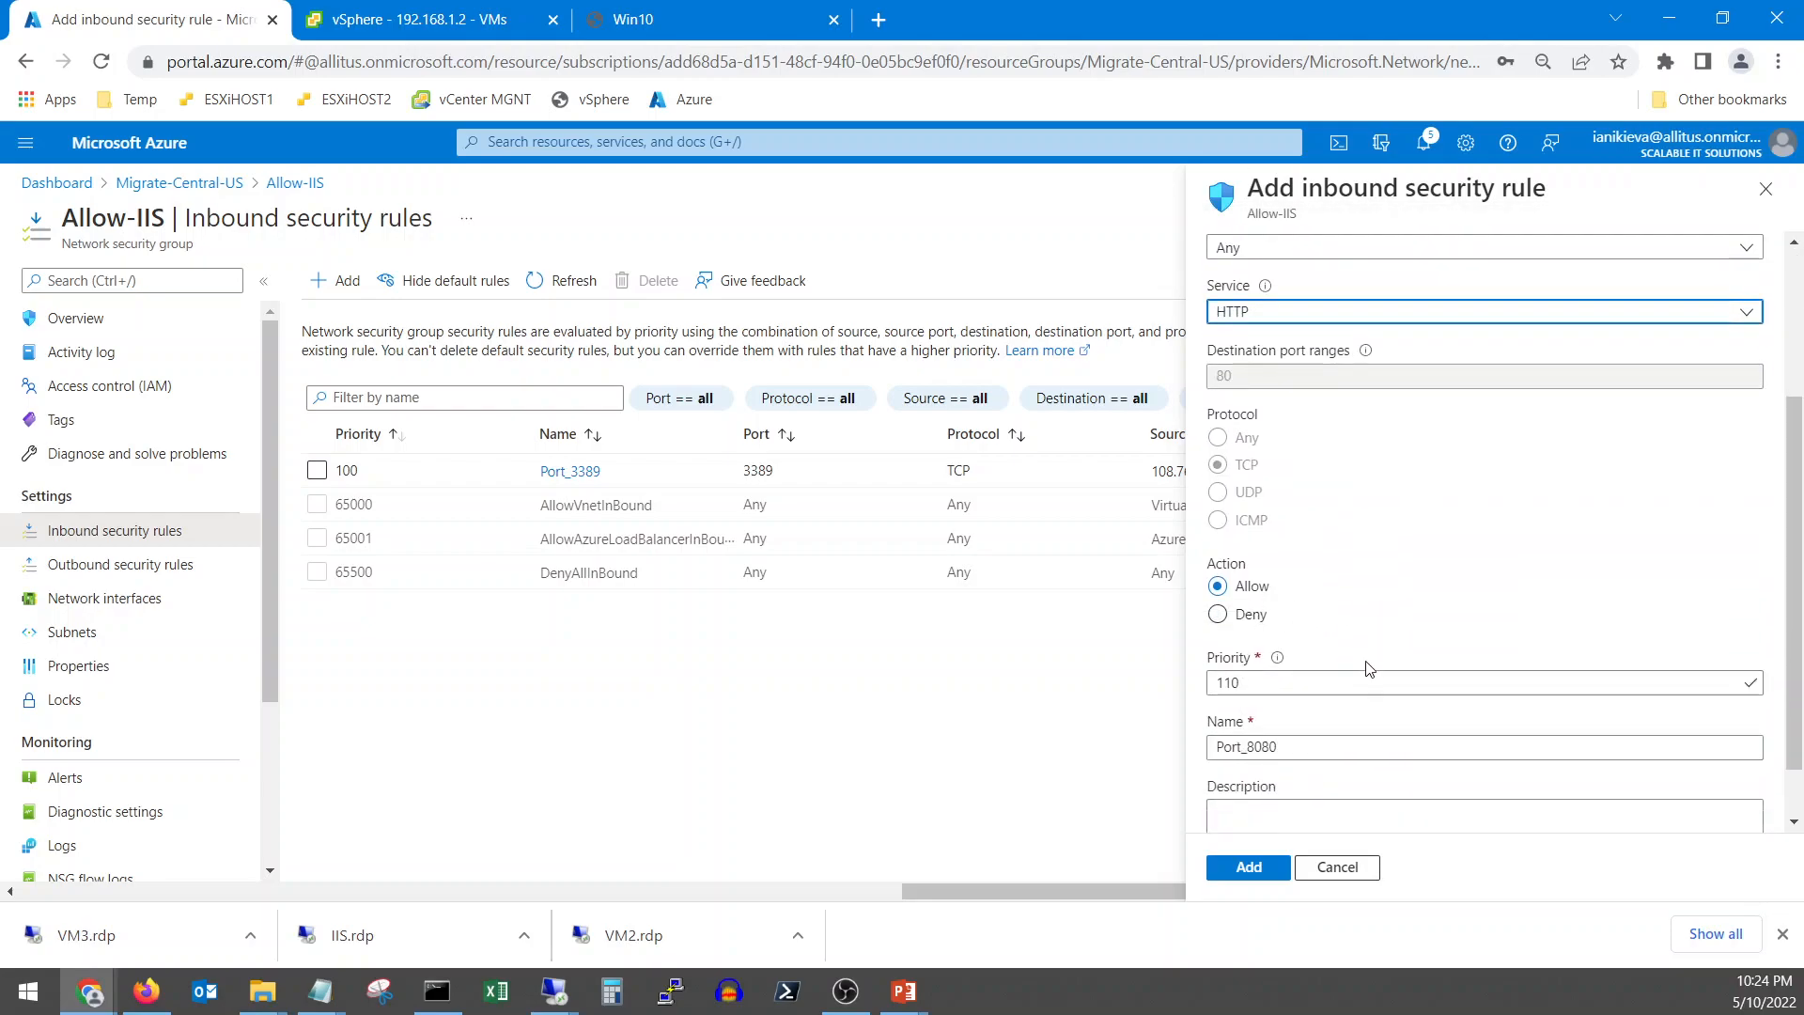
{"action": "scroll", "coordinate": [1366, 677], "scroll_direction": "down", "scroll_amount": 1}
{"action": "left_click", "coordinate": [1301, 683]}
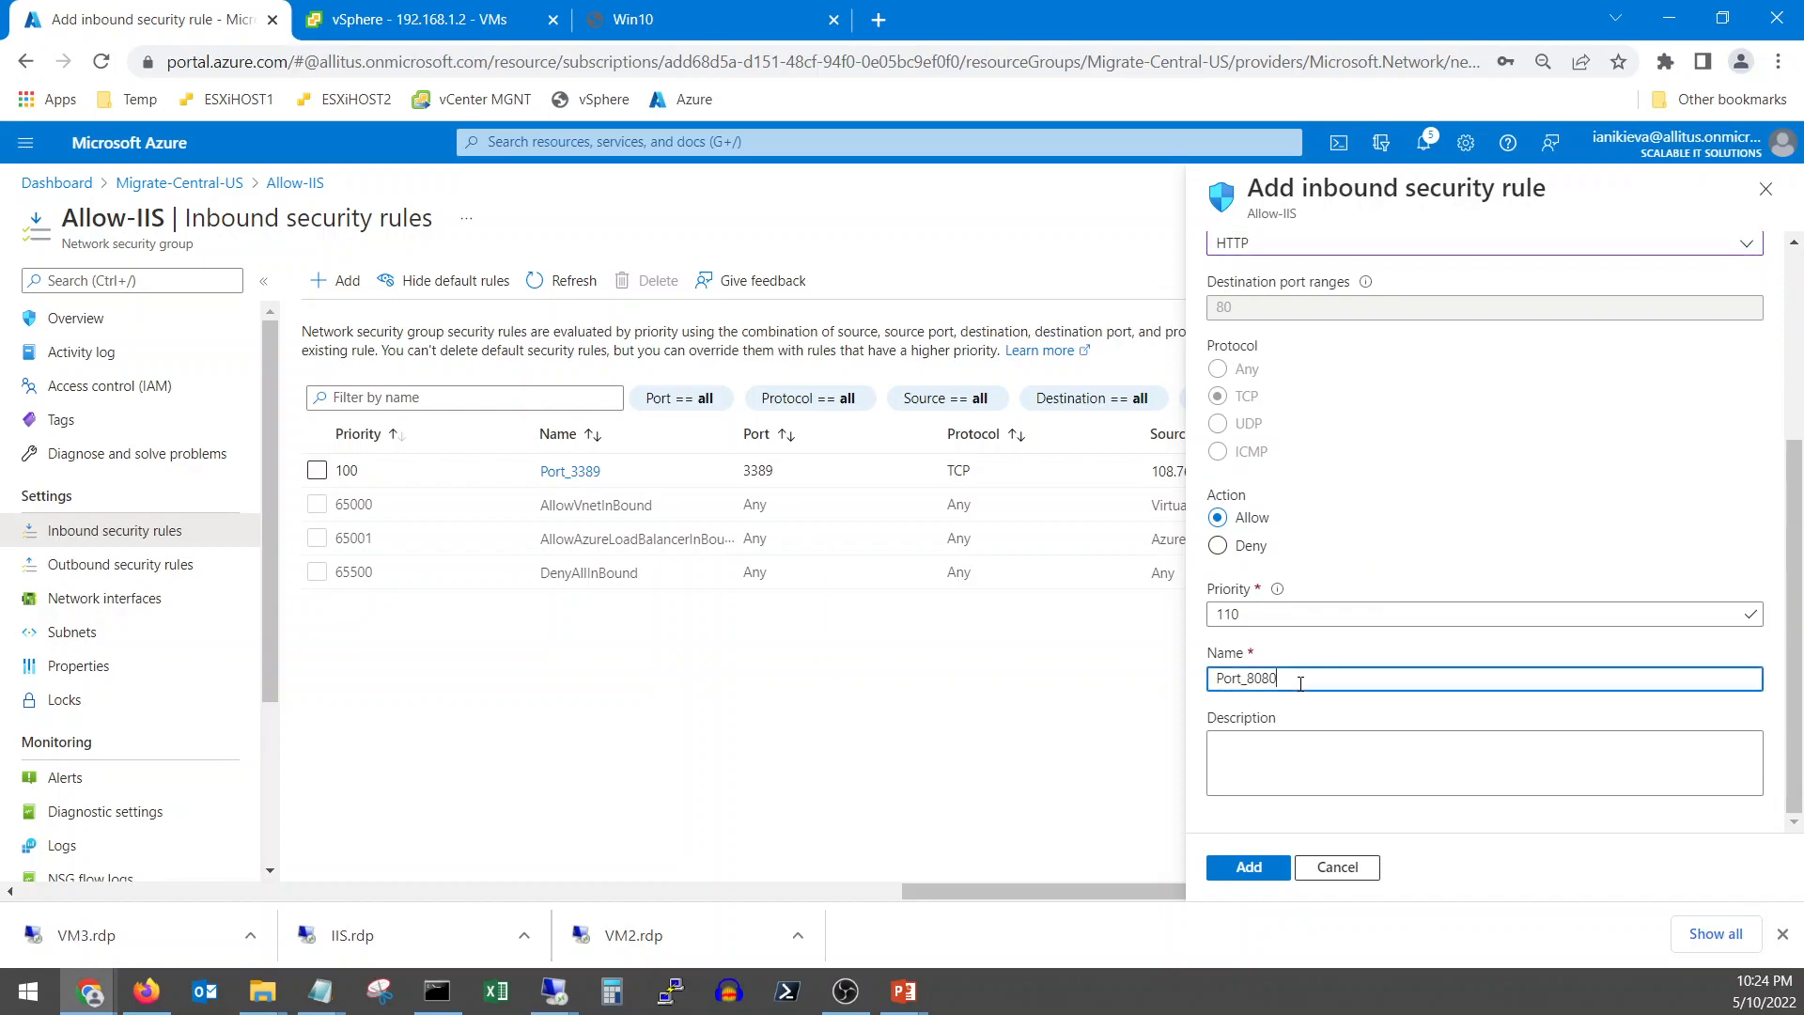
{"action": "key", "text": "BackSpace"}
{"action": "key", "text": "BackSpace"}
{"action": "type", "text": "_IIS_Server"}
{"action": "left_click", "coordinate": [1249, 865]}
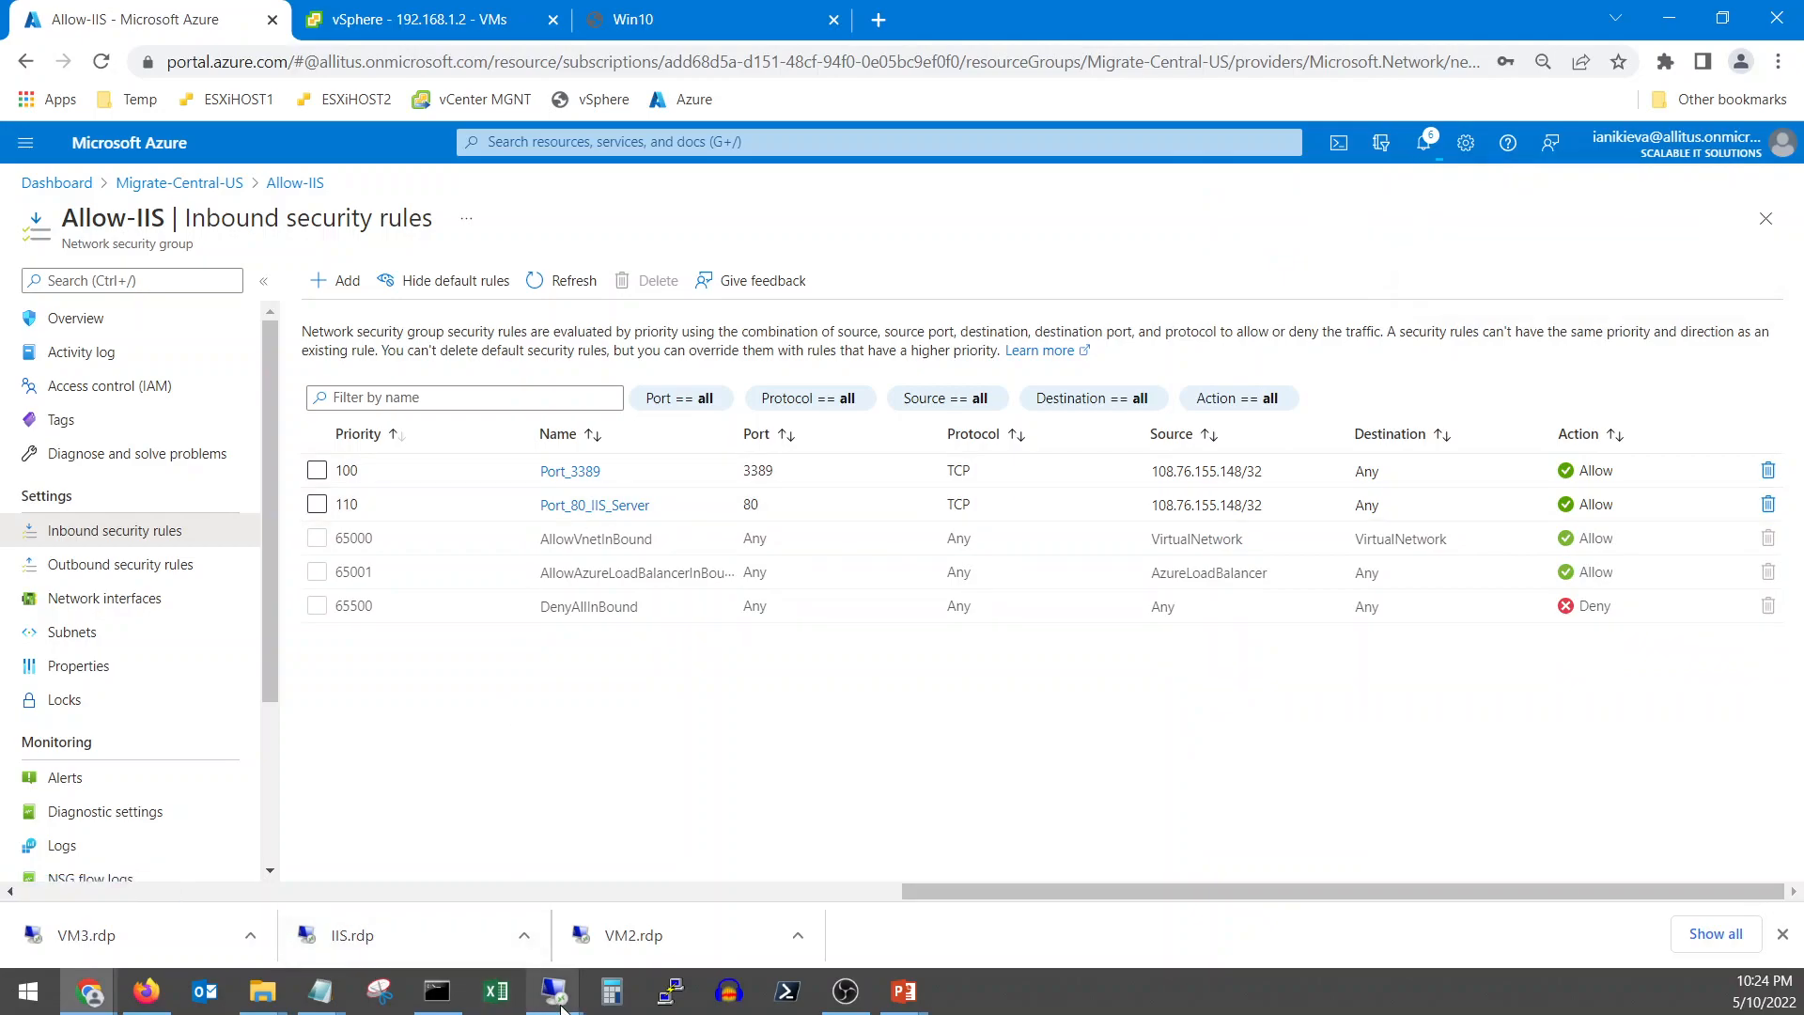
Sign in to the Win10 console after one failed password attempt and minimize Command Prompt
{"action": "mouse_move", "coordinate": [561, 1003]}
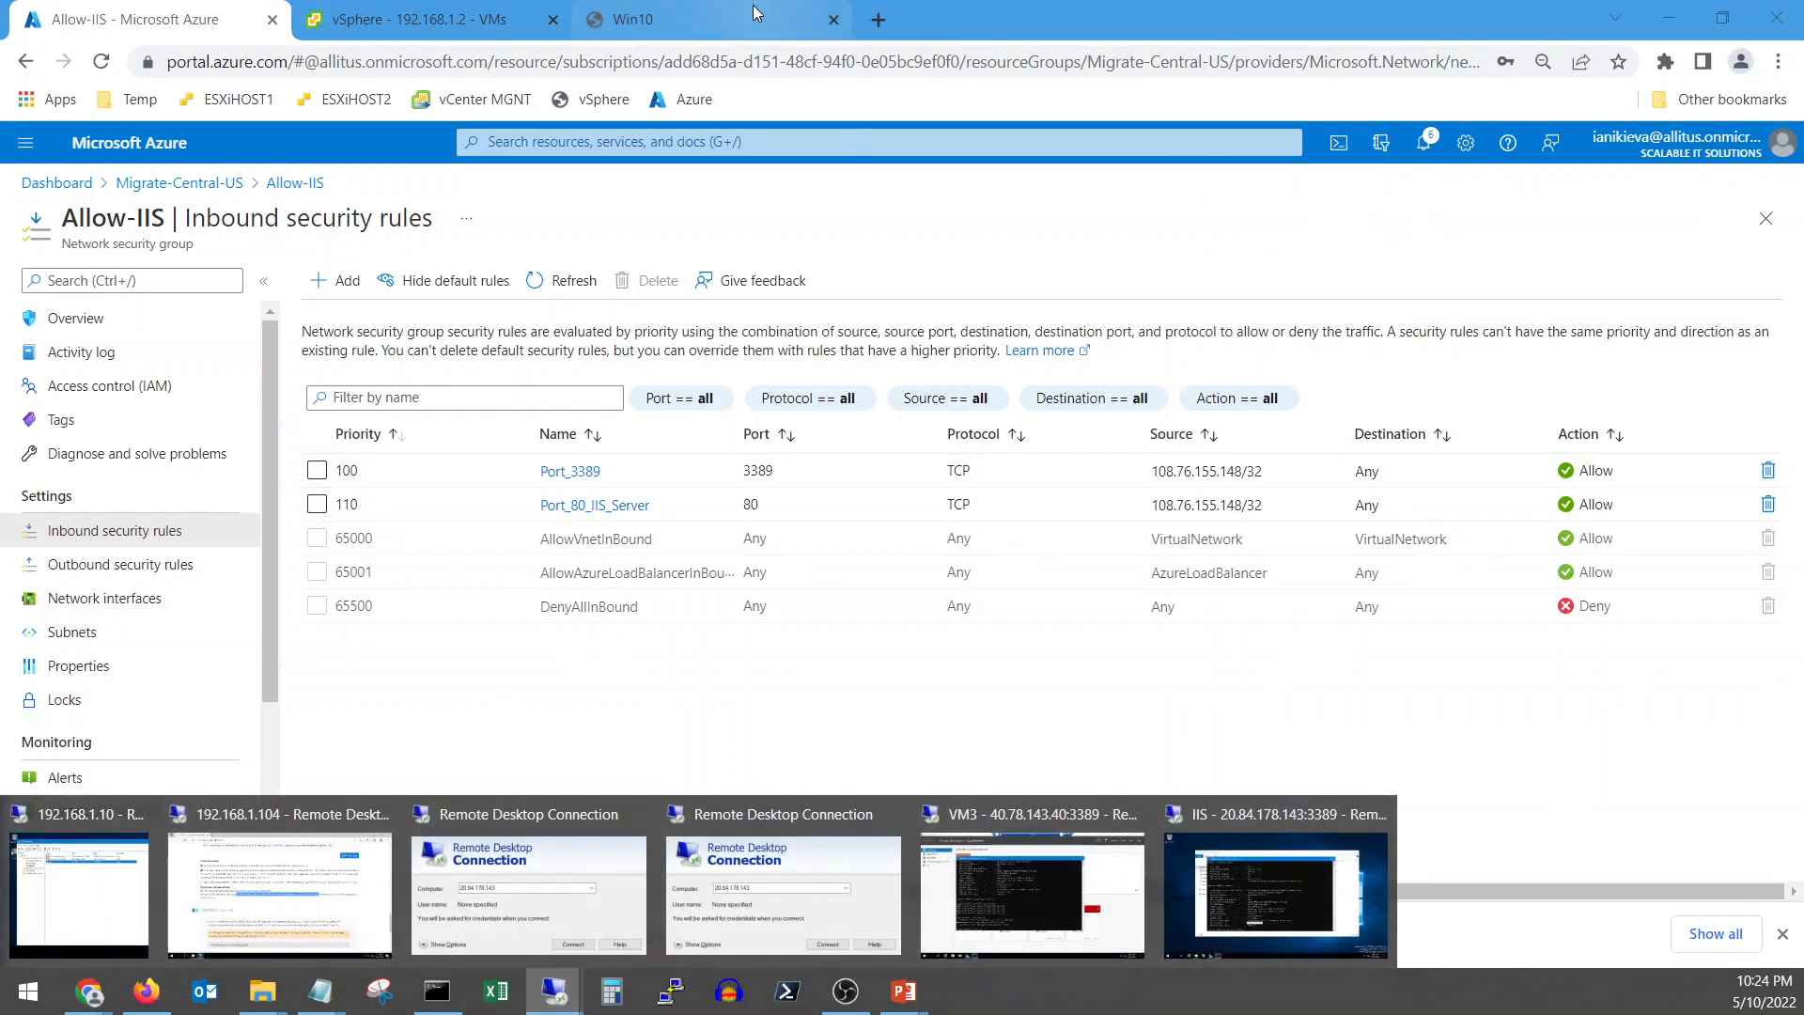
{"action": "left_click", "coordinate": [714, 18]}
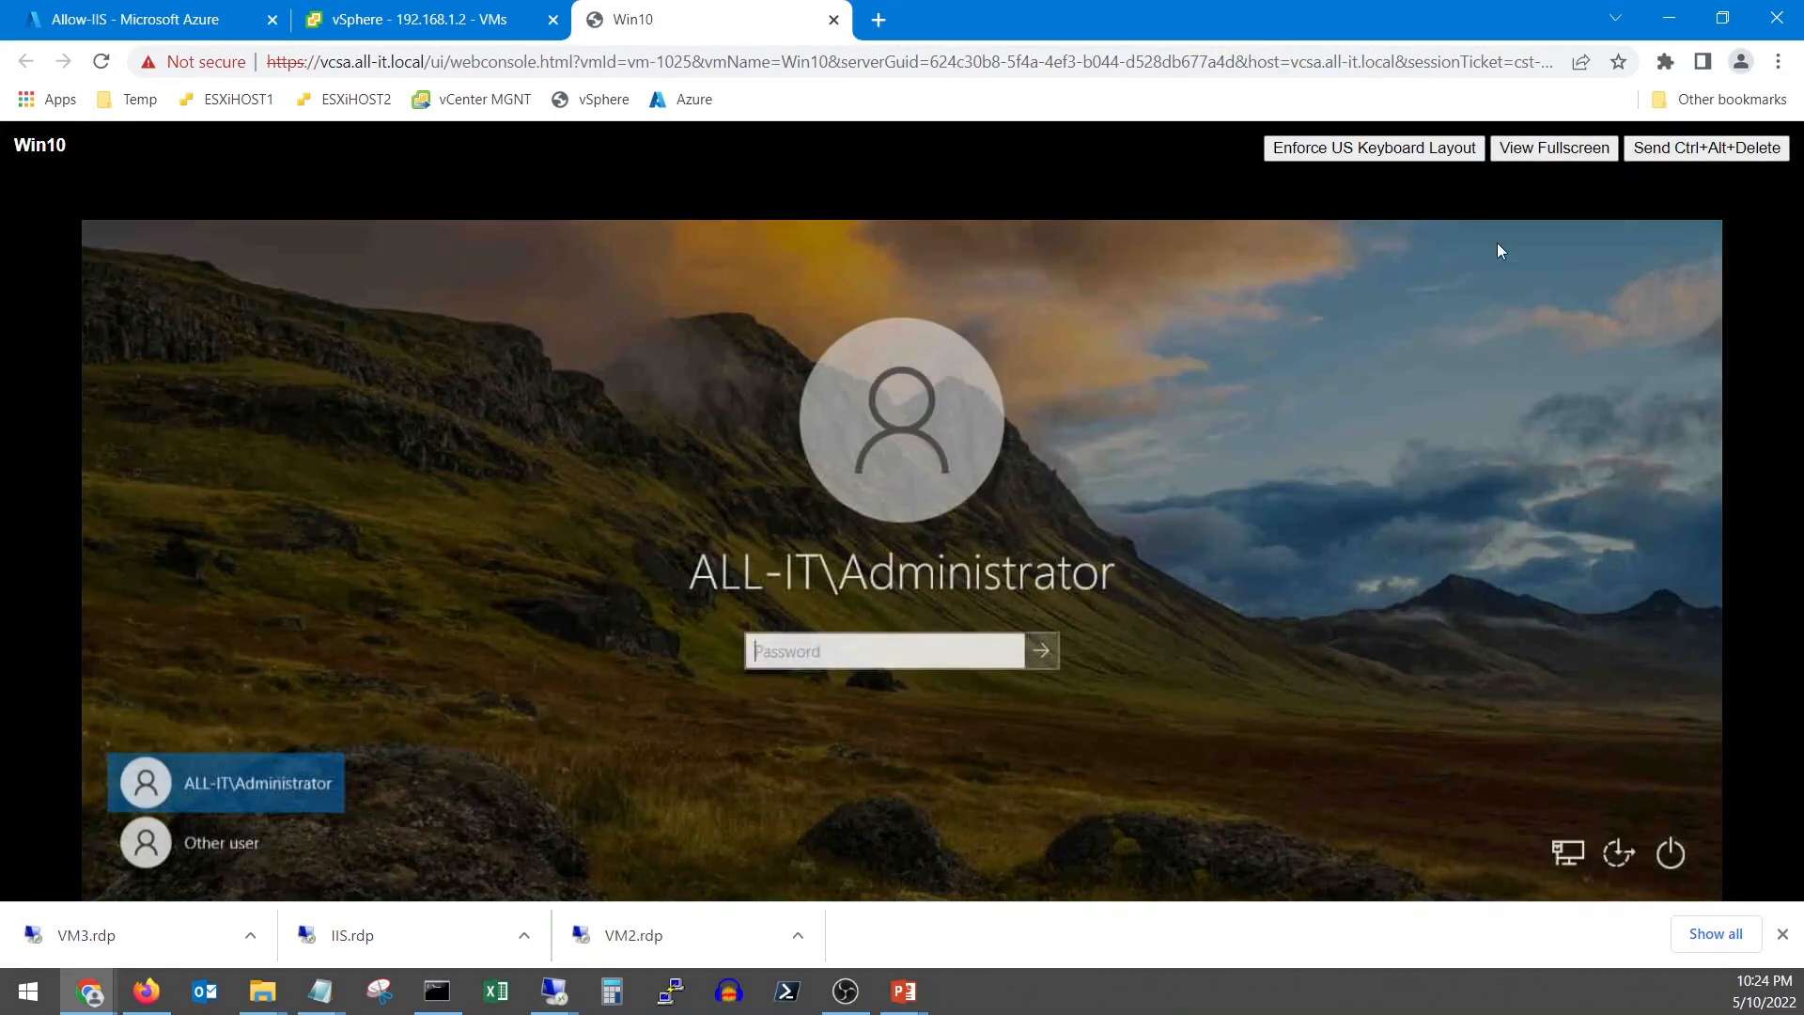
{"action": "left_click", "coordinate": [794, 658]}
{"action": "type", "text": "•••••"}
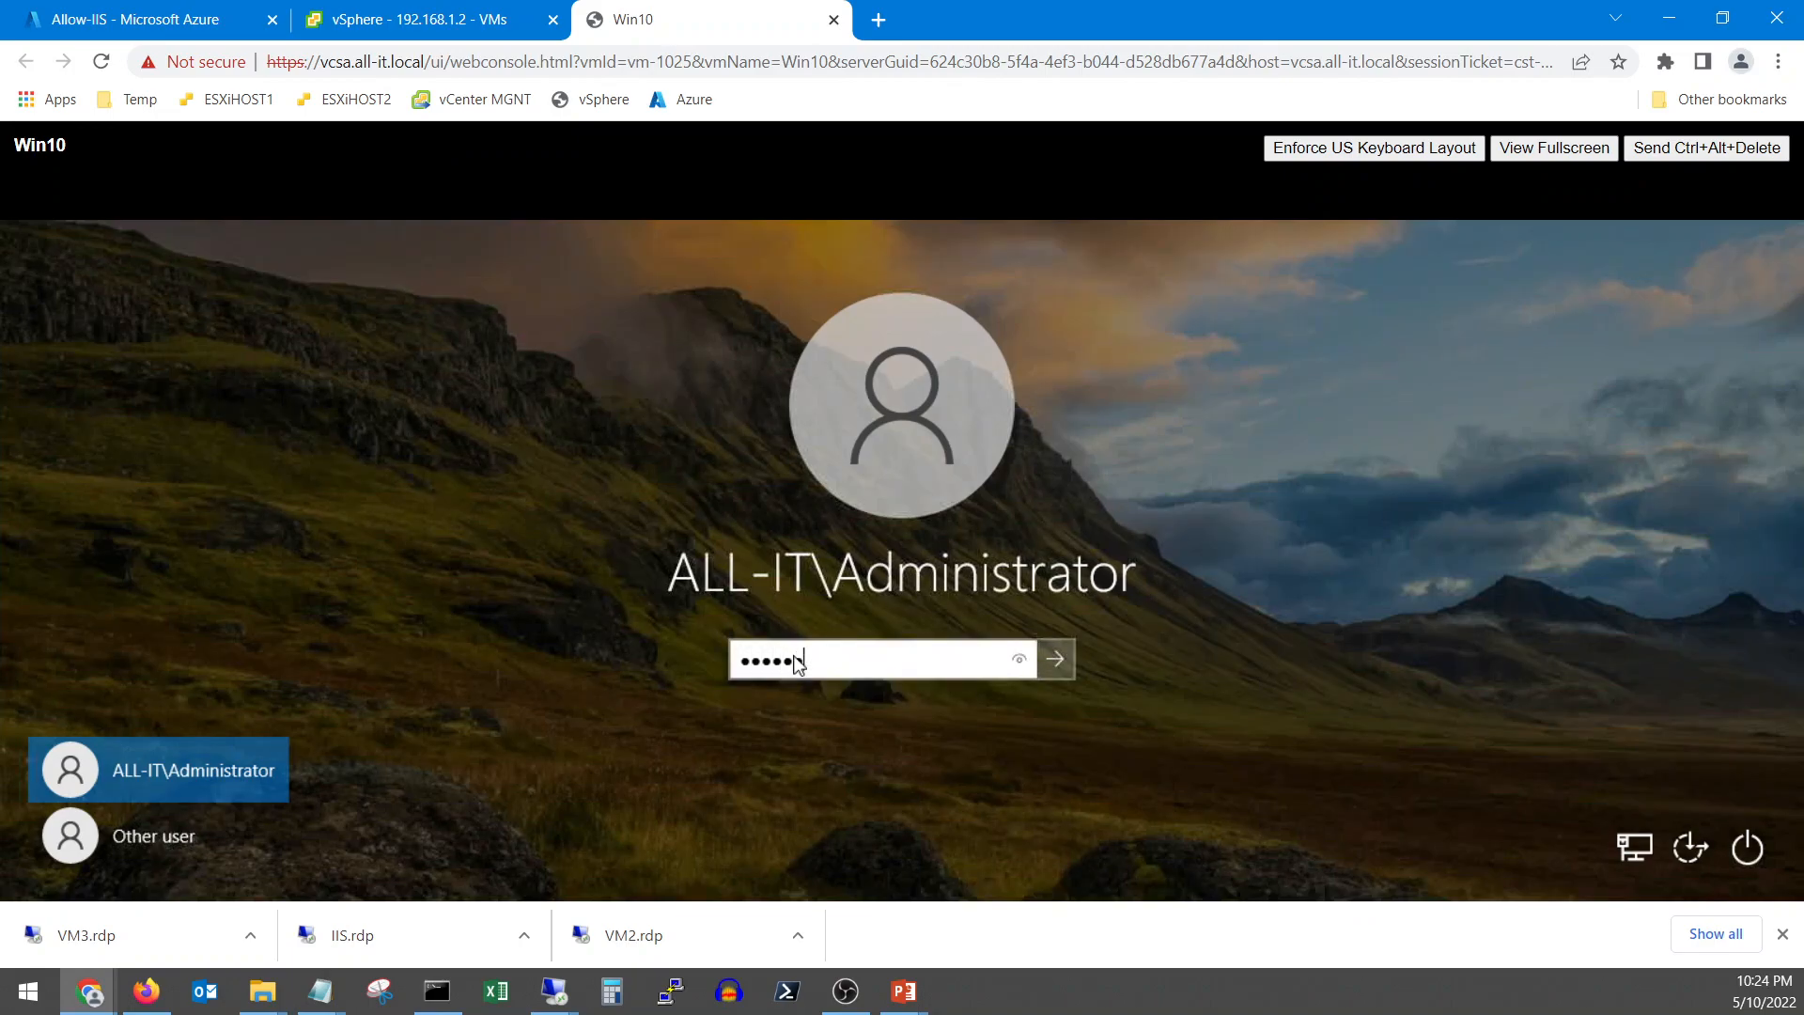
{"action": "type", "text": "•••••"}
{"action": "key", "text": "Return"}
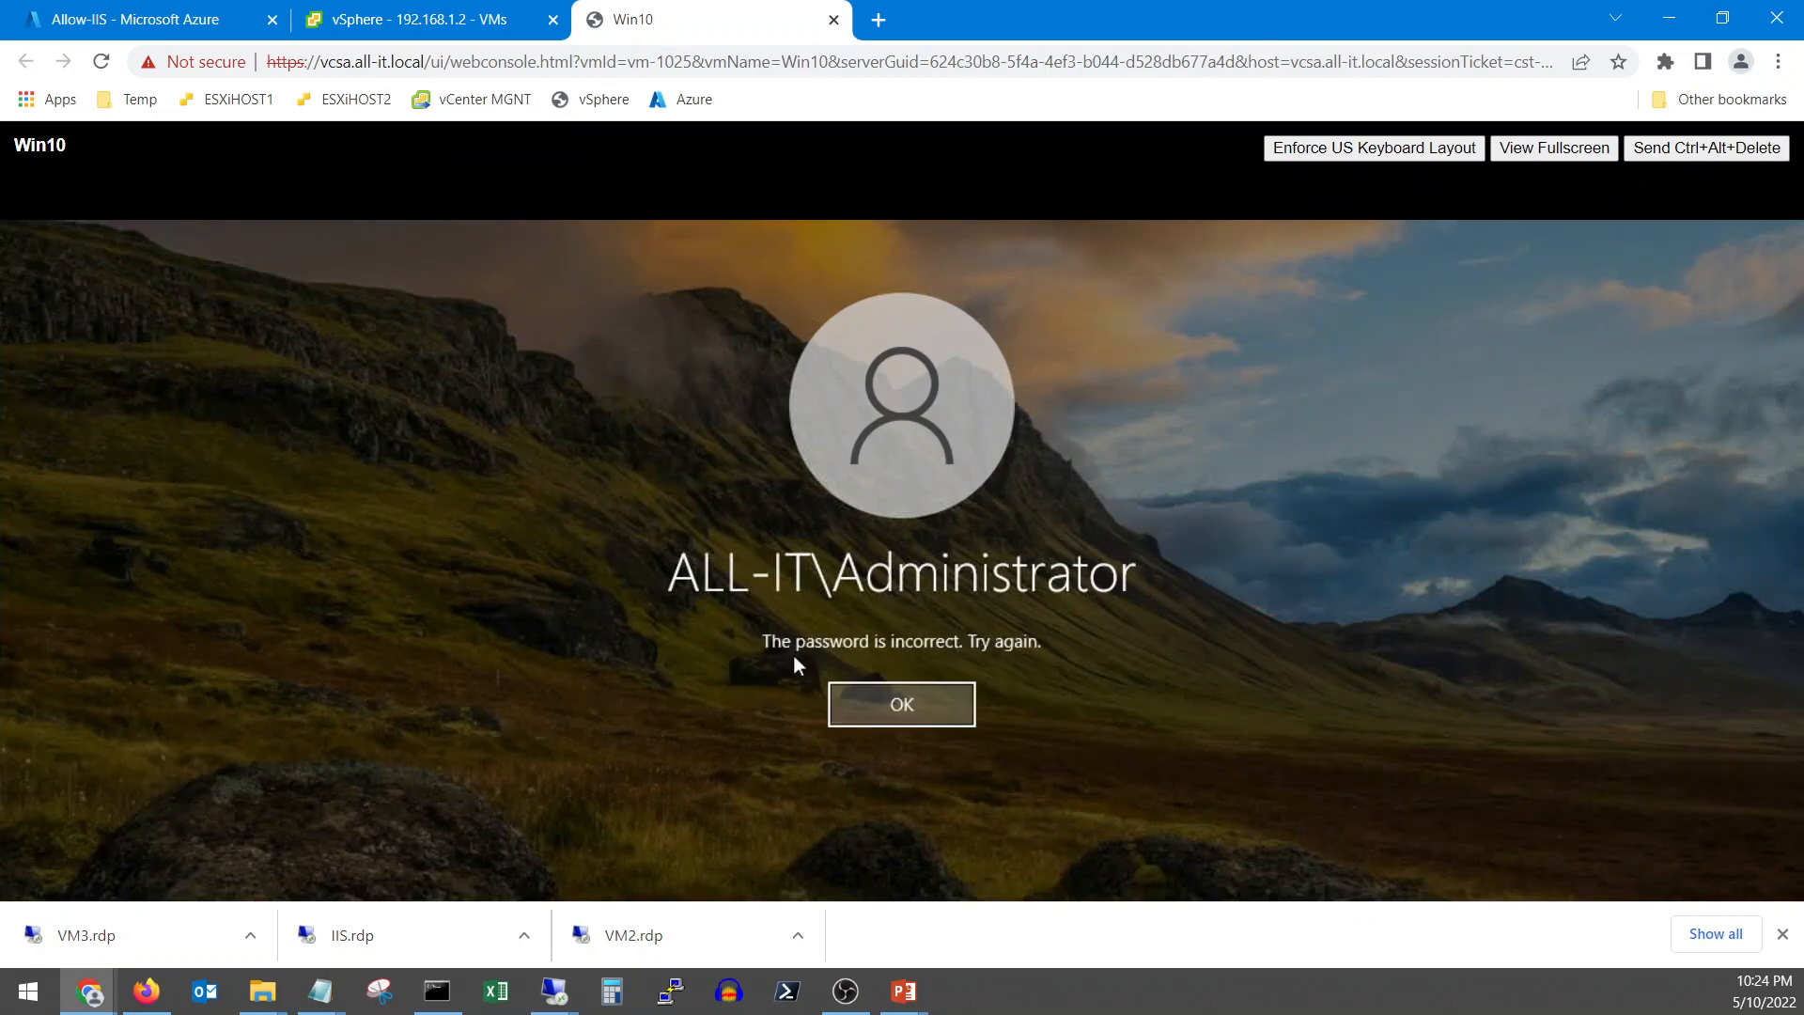
{"action": "left_click", "coordinate": [918, 699]}
{"action": "type", "text": "•••••••"}
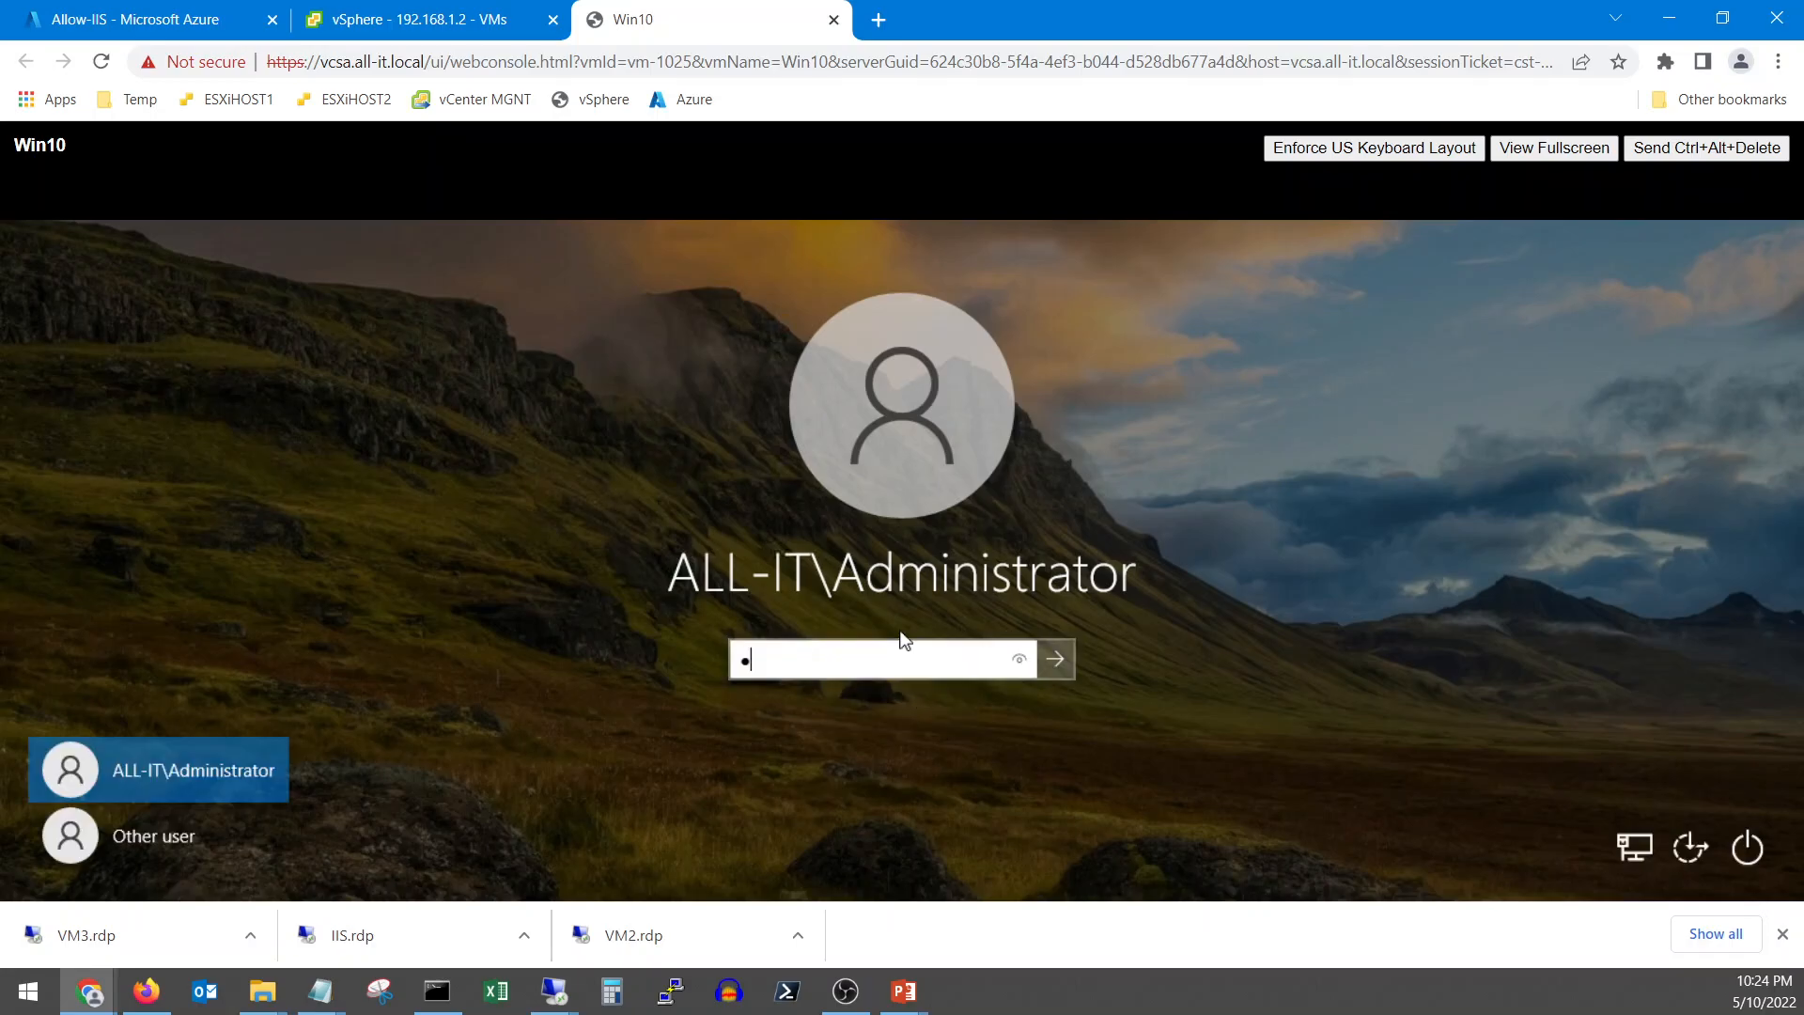
{"action": "key", "text": "Return"}
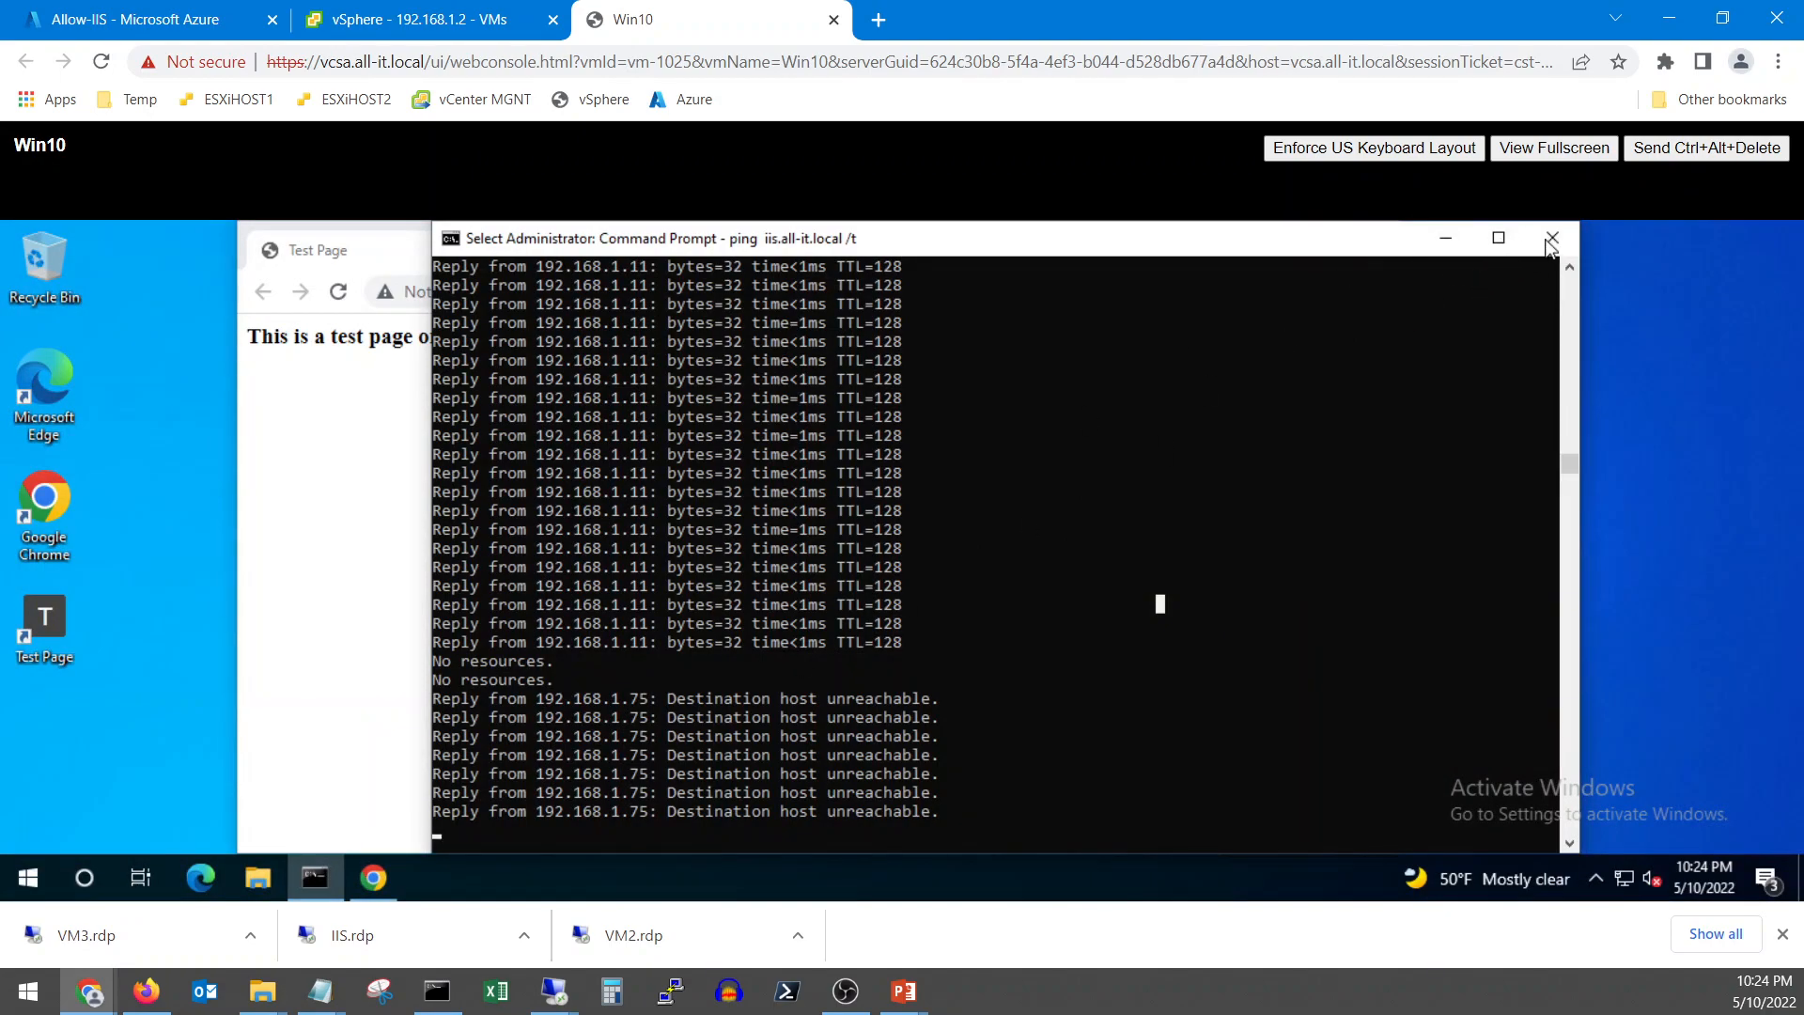
{"action": "left_click", "coordinate": [317, 884]}
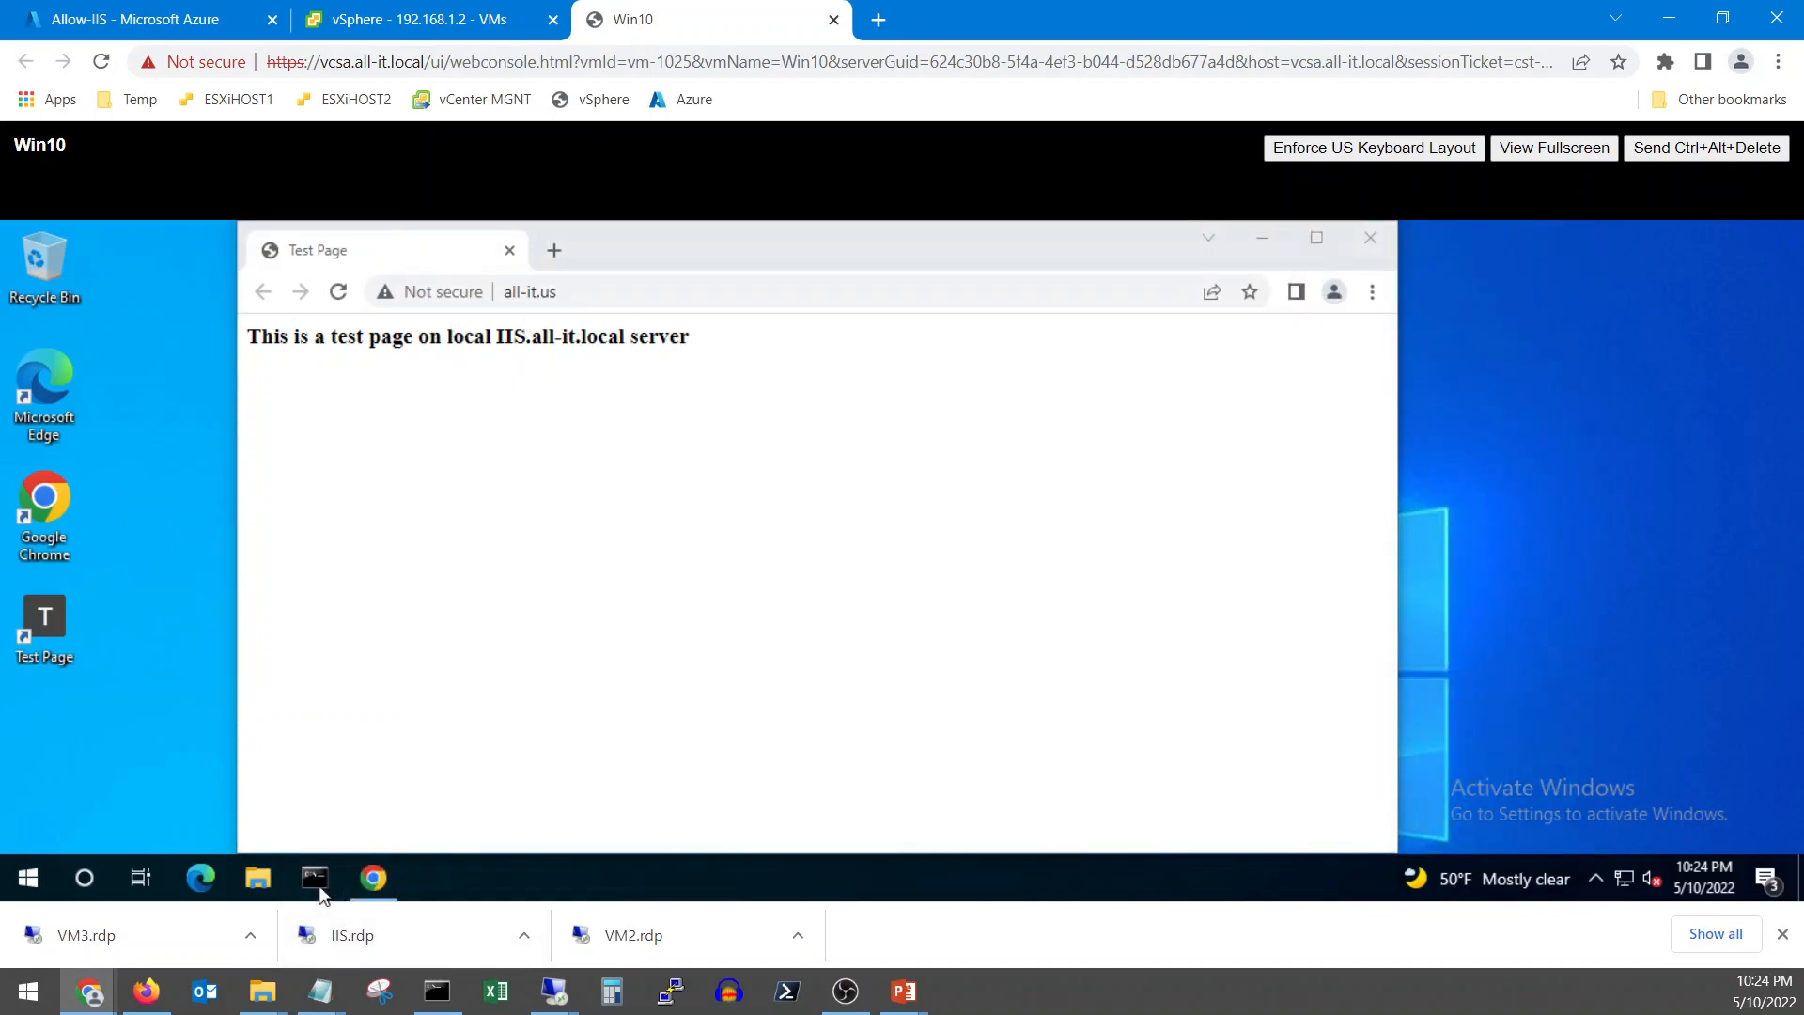
{"action": "left_click", "coordinate": [340, 293]}
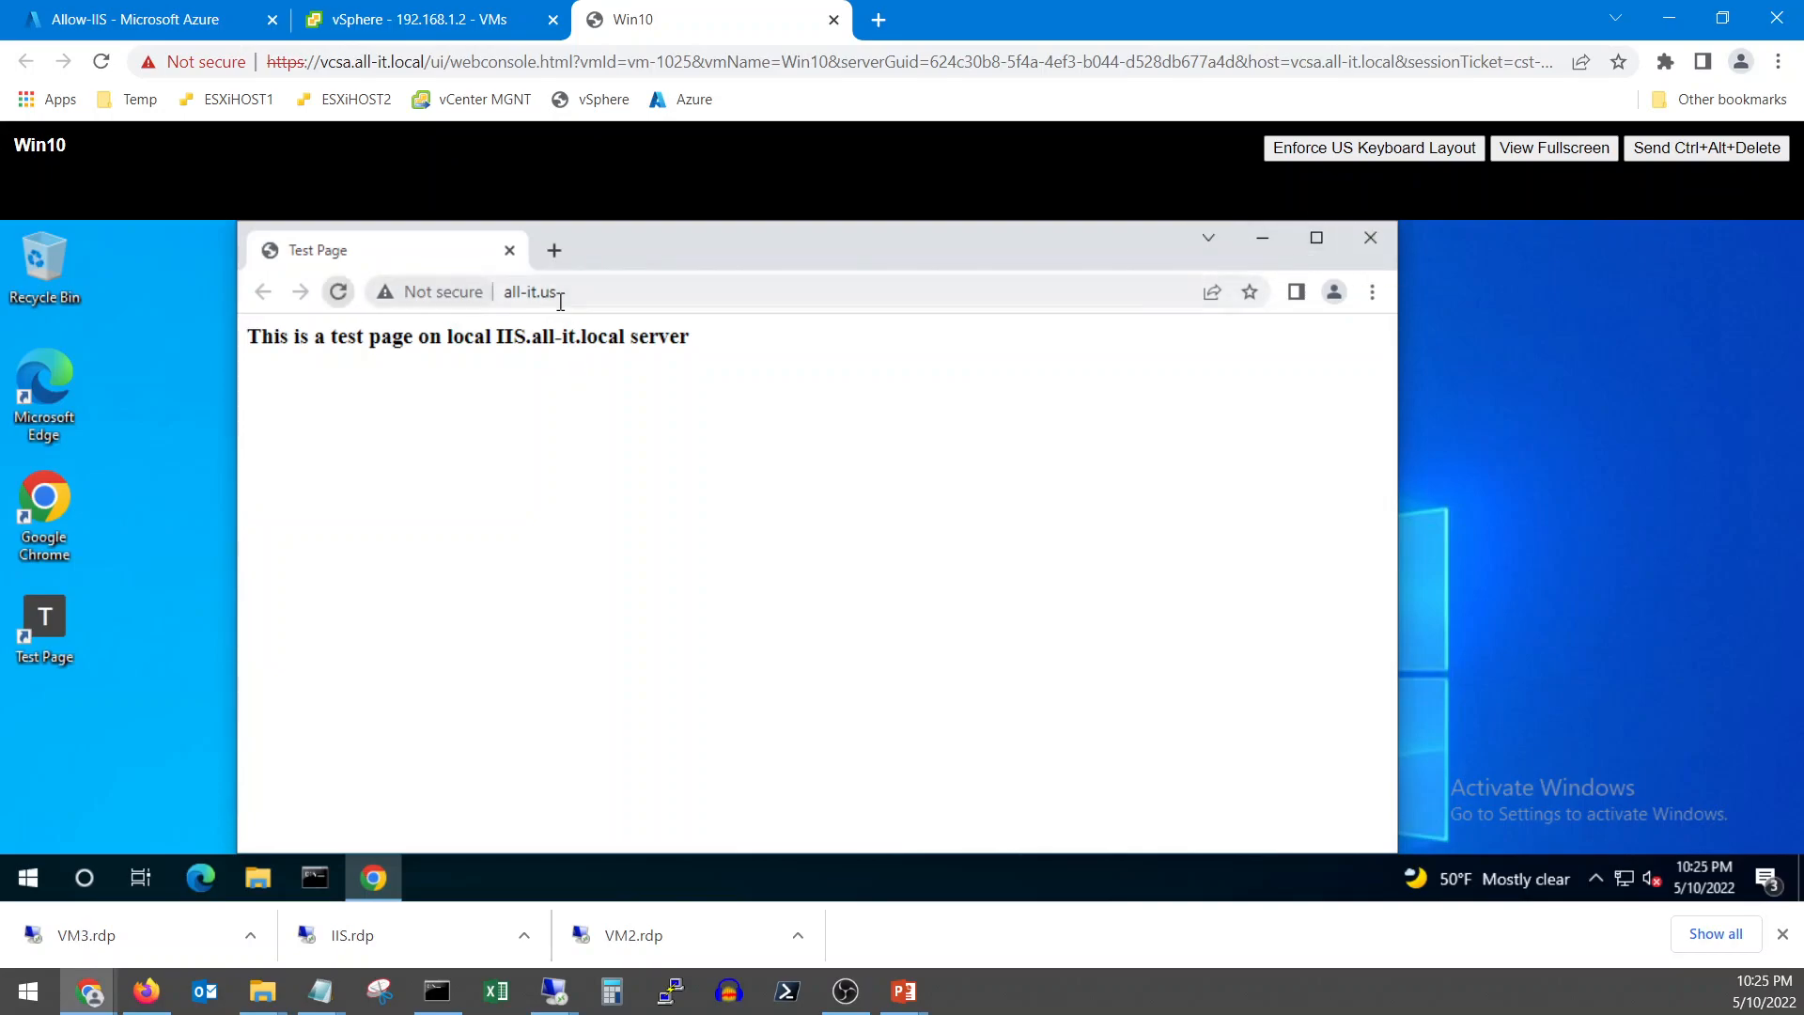
{"action": "left_click", "coordinate": [569, 296]}
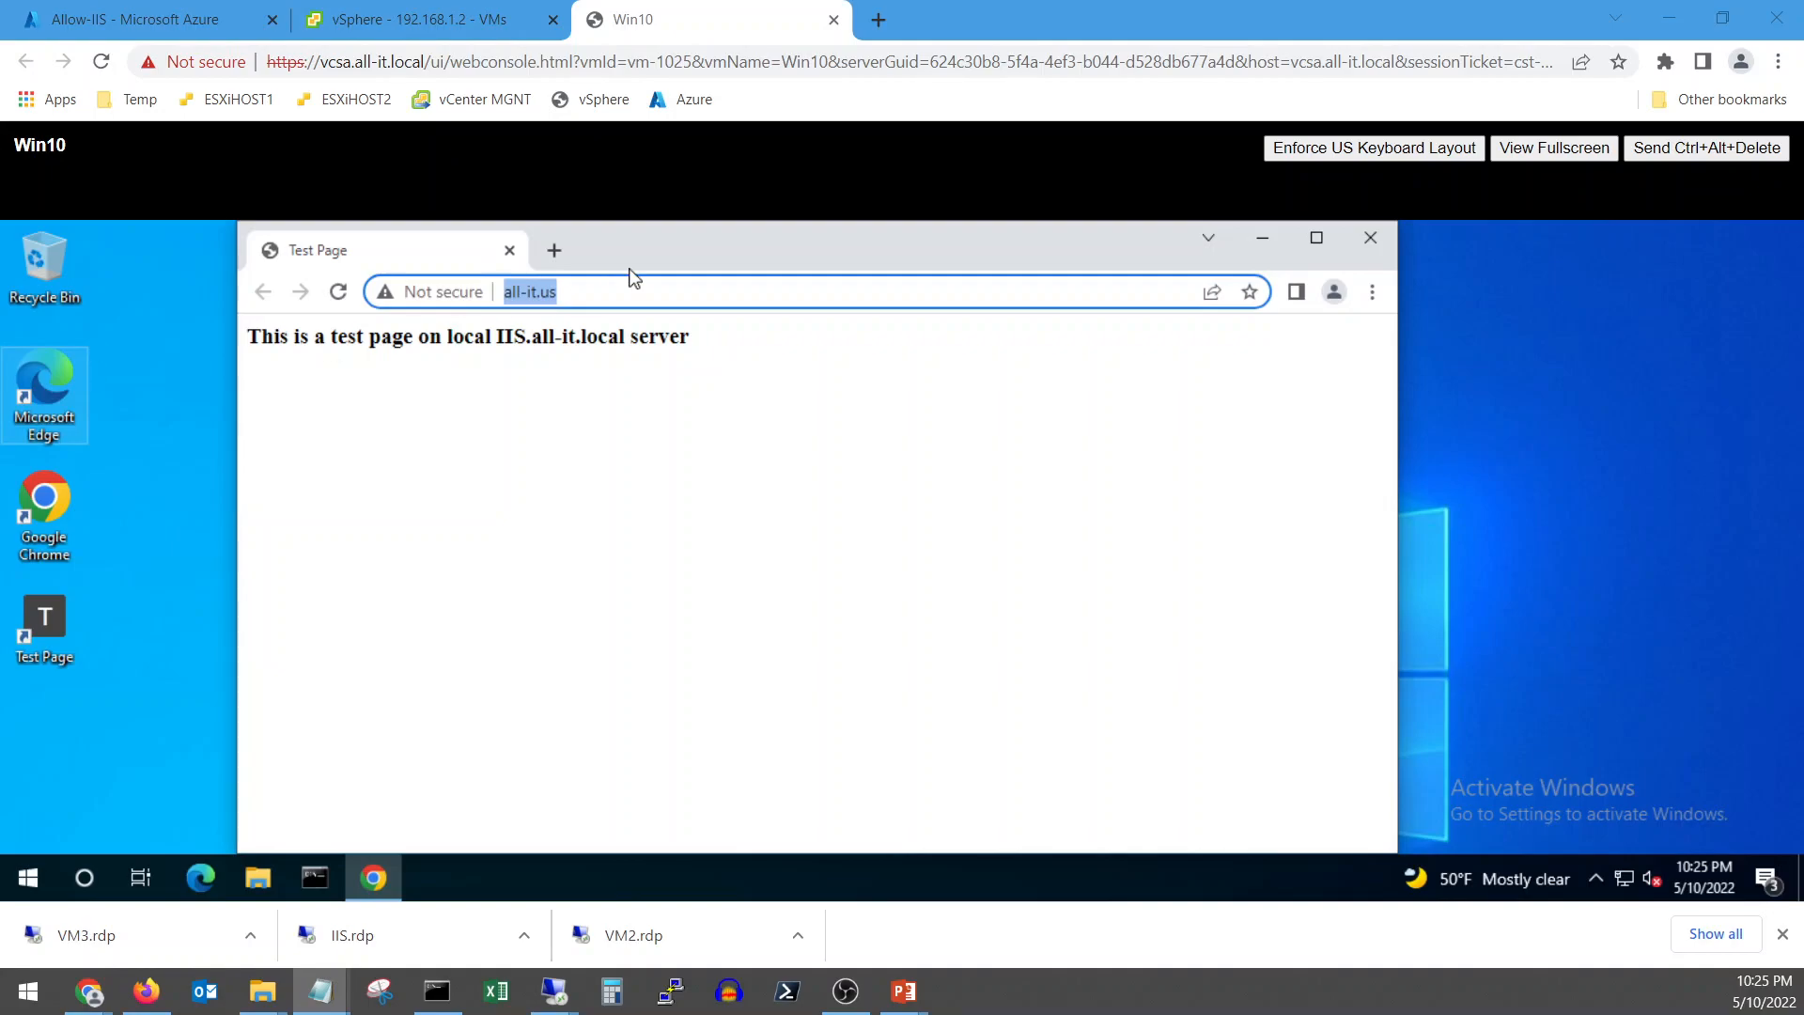
{"action": "double_click", "coordinate": [587, 292]}
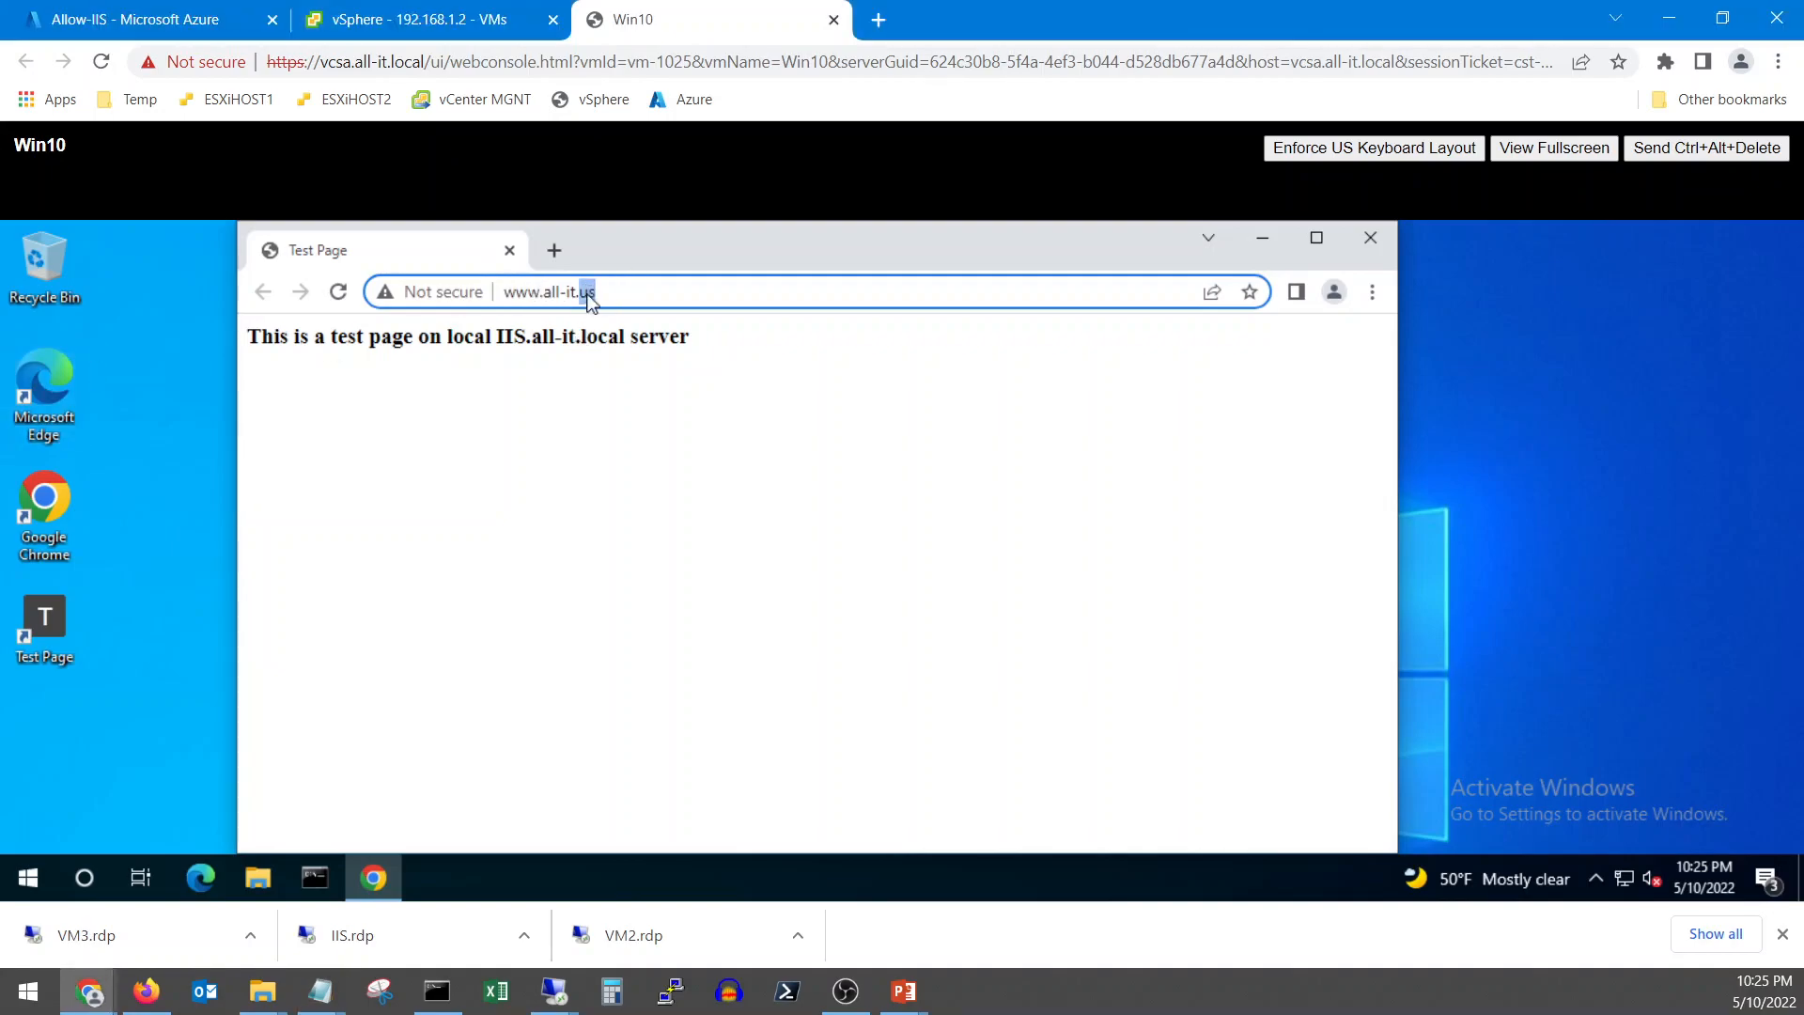
{"action": "left_click_drag", "start_coordinate": [555, 292], "coordinate": [501, 291]}
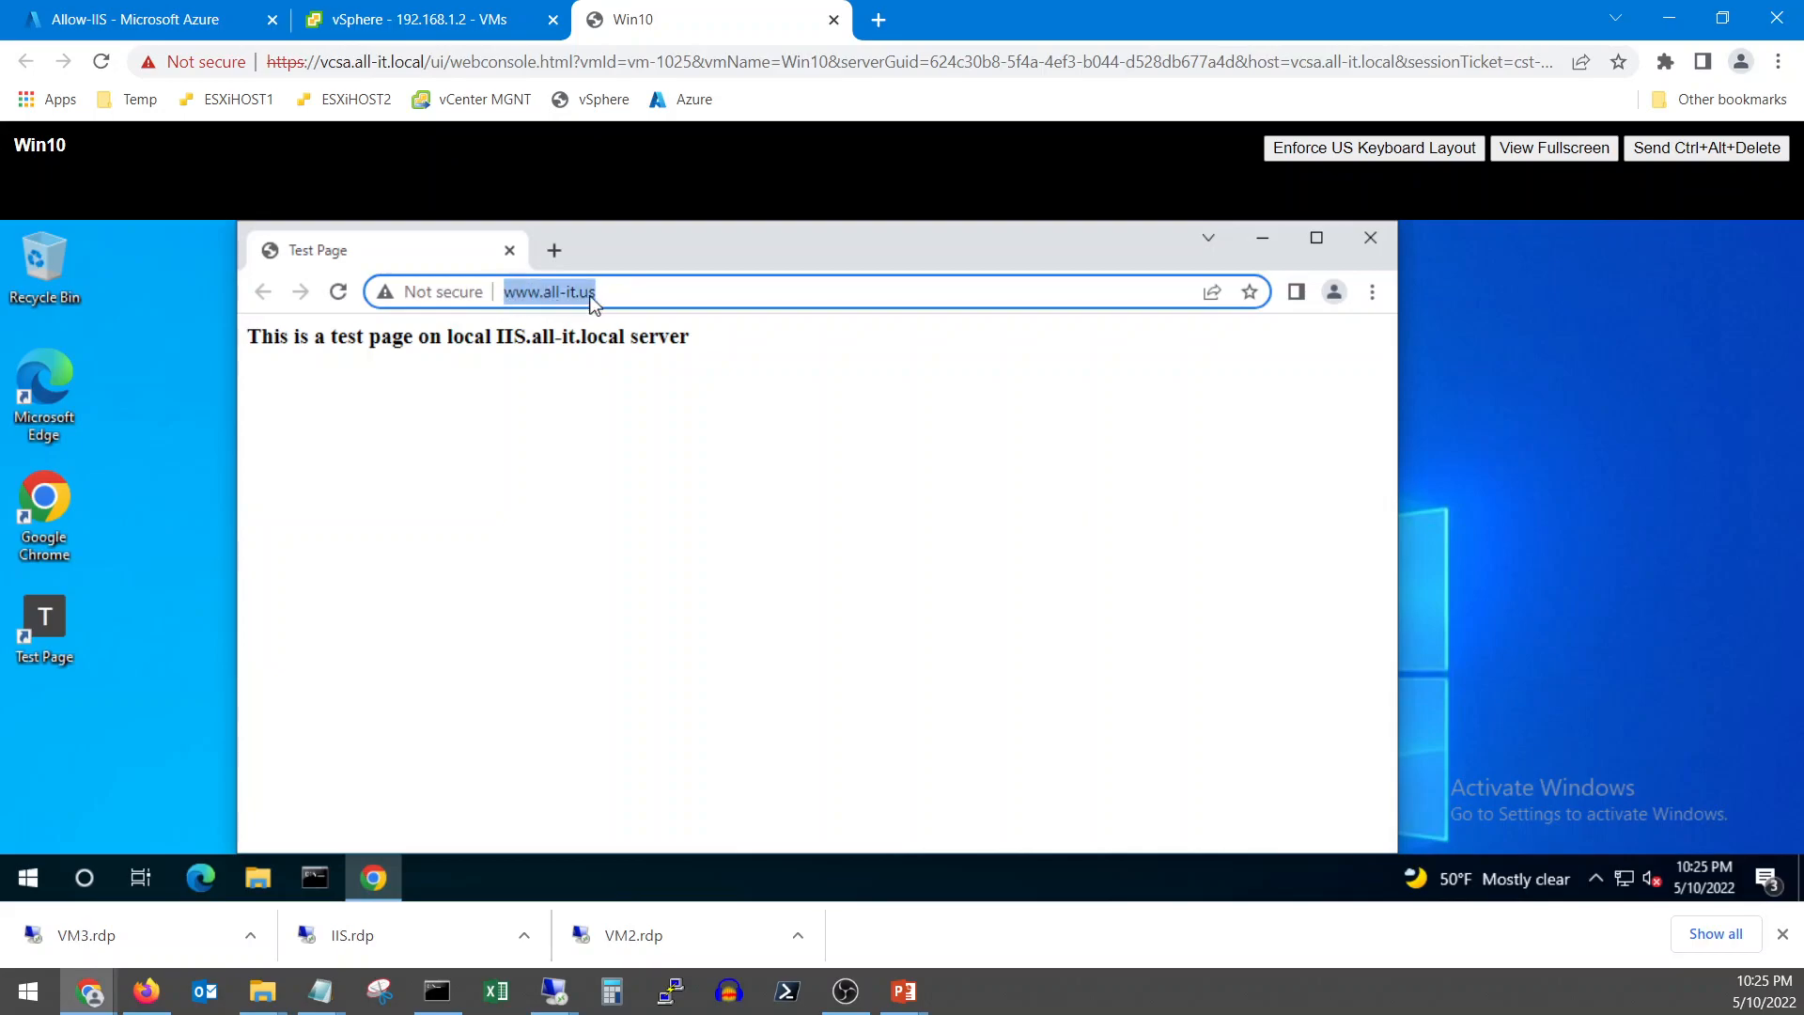
{"action": "type", "text": "20."}
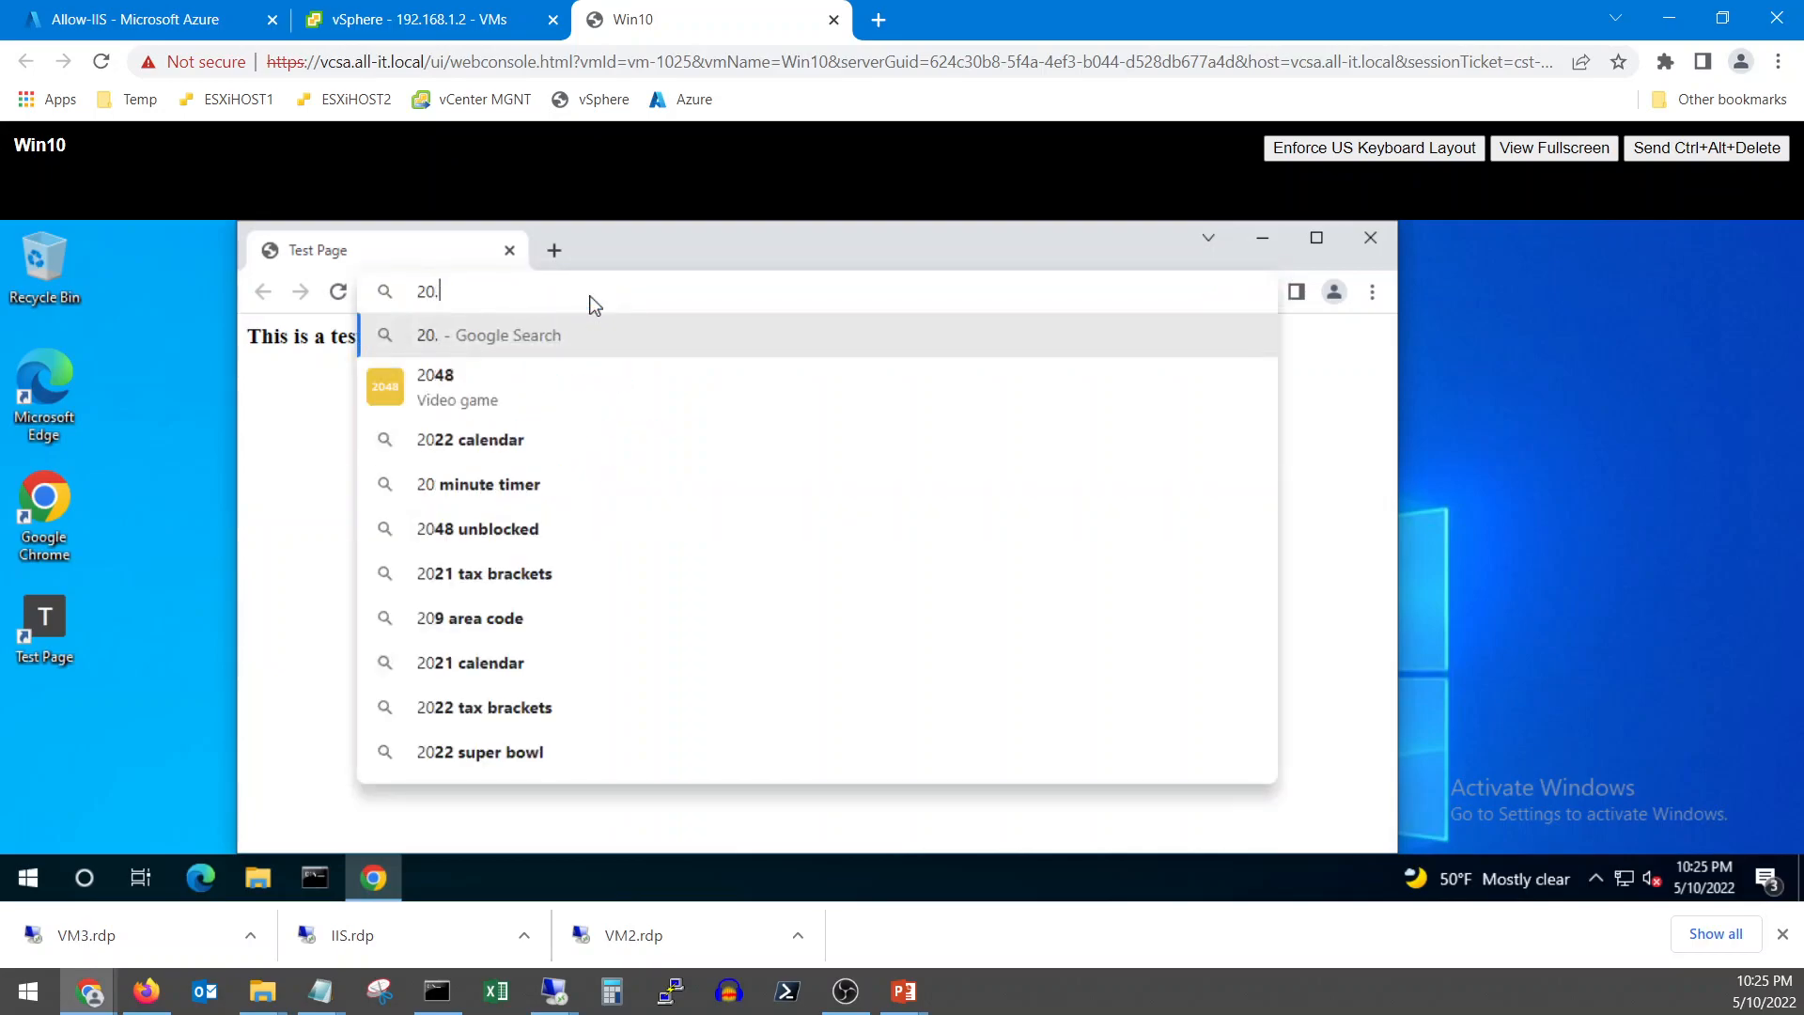
{"action": "type", "text": "84."}
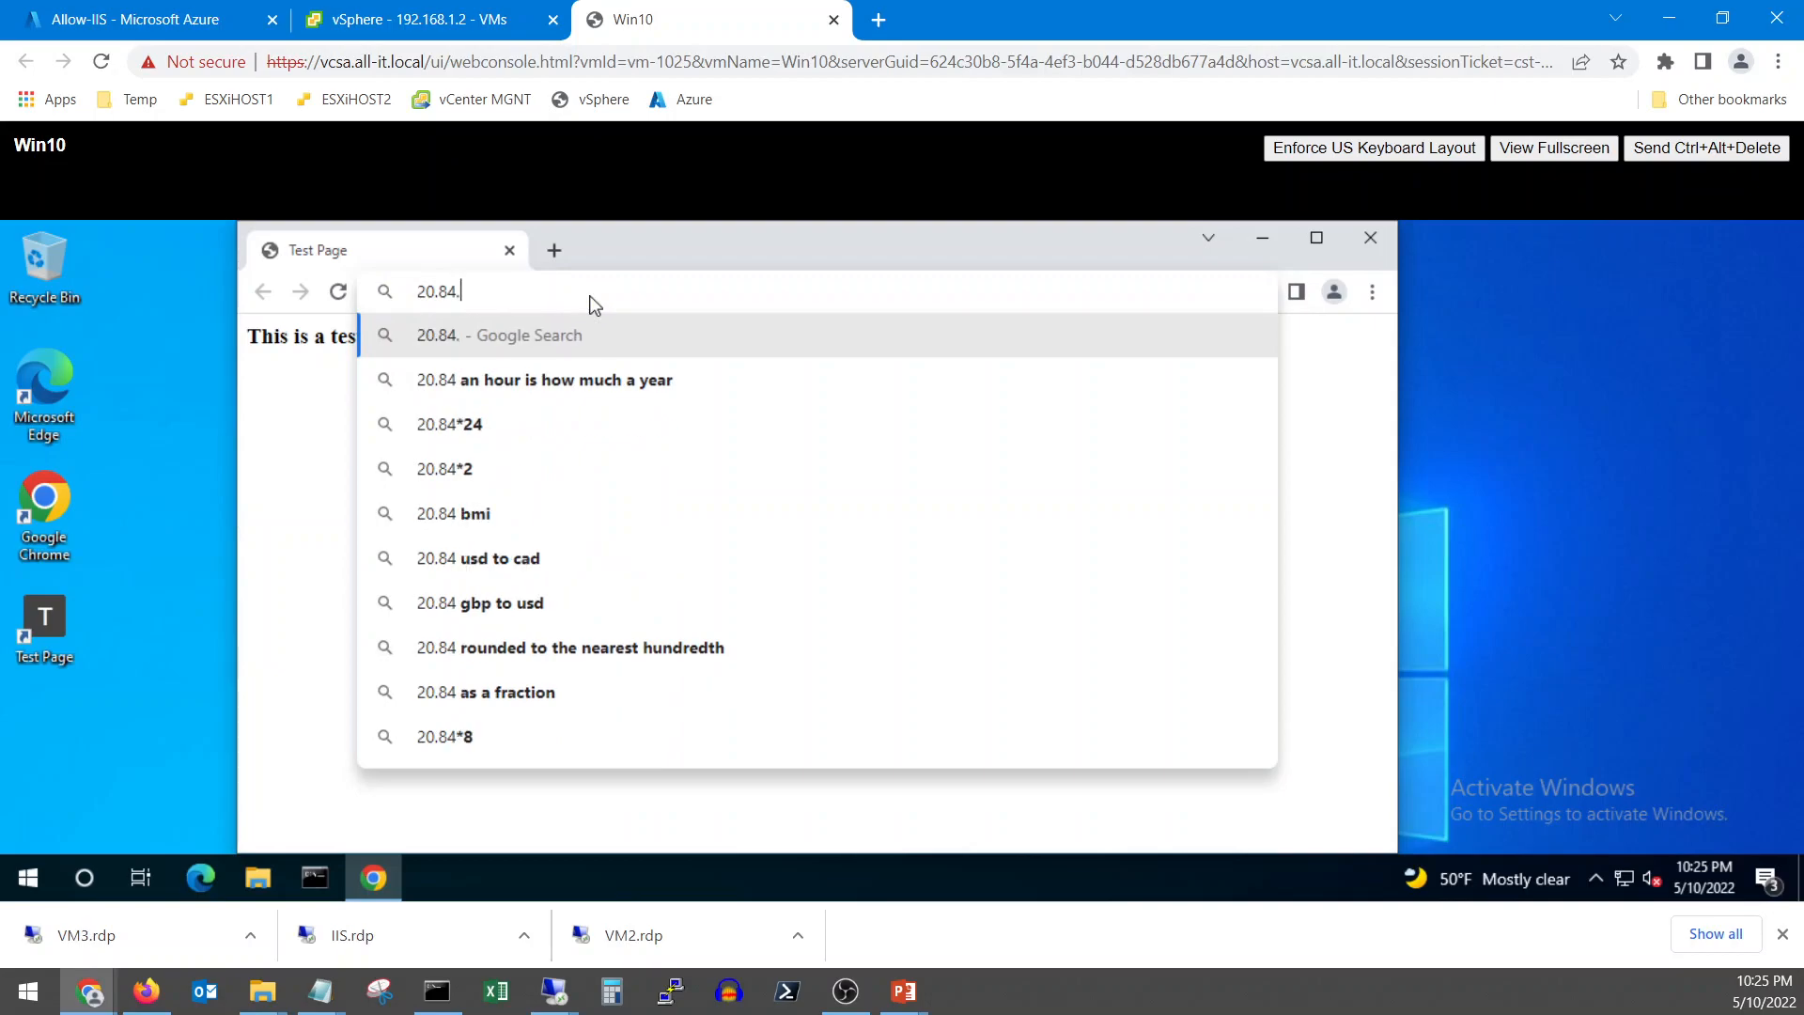
{"action": "type", "text": "178.143"}
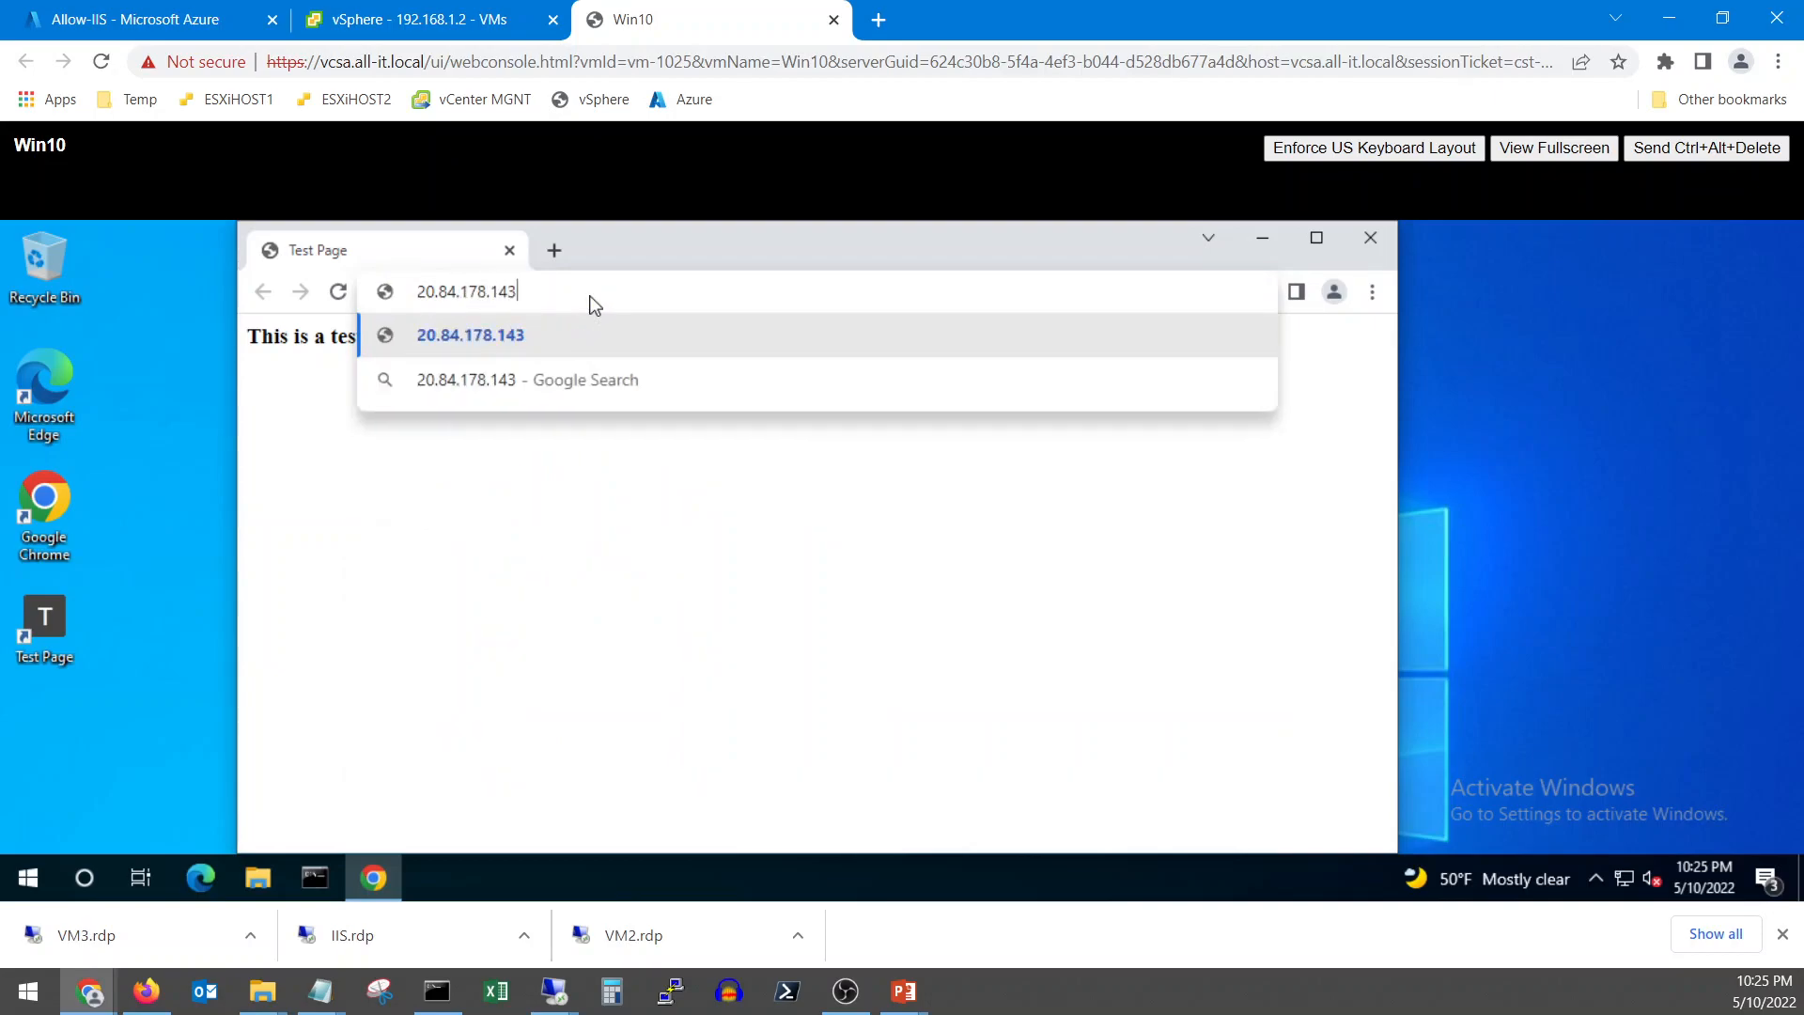
{"action": "key", "text": "Return"}
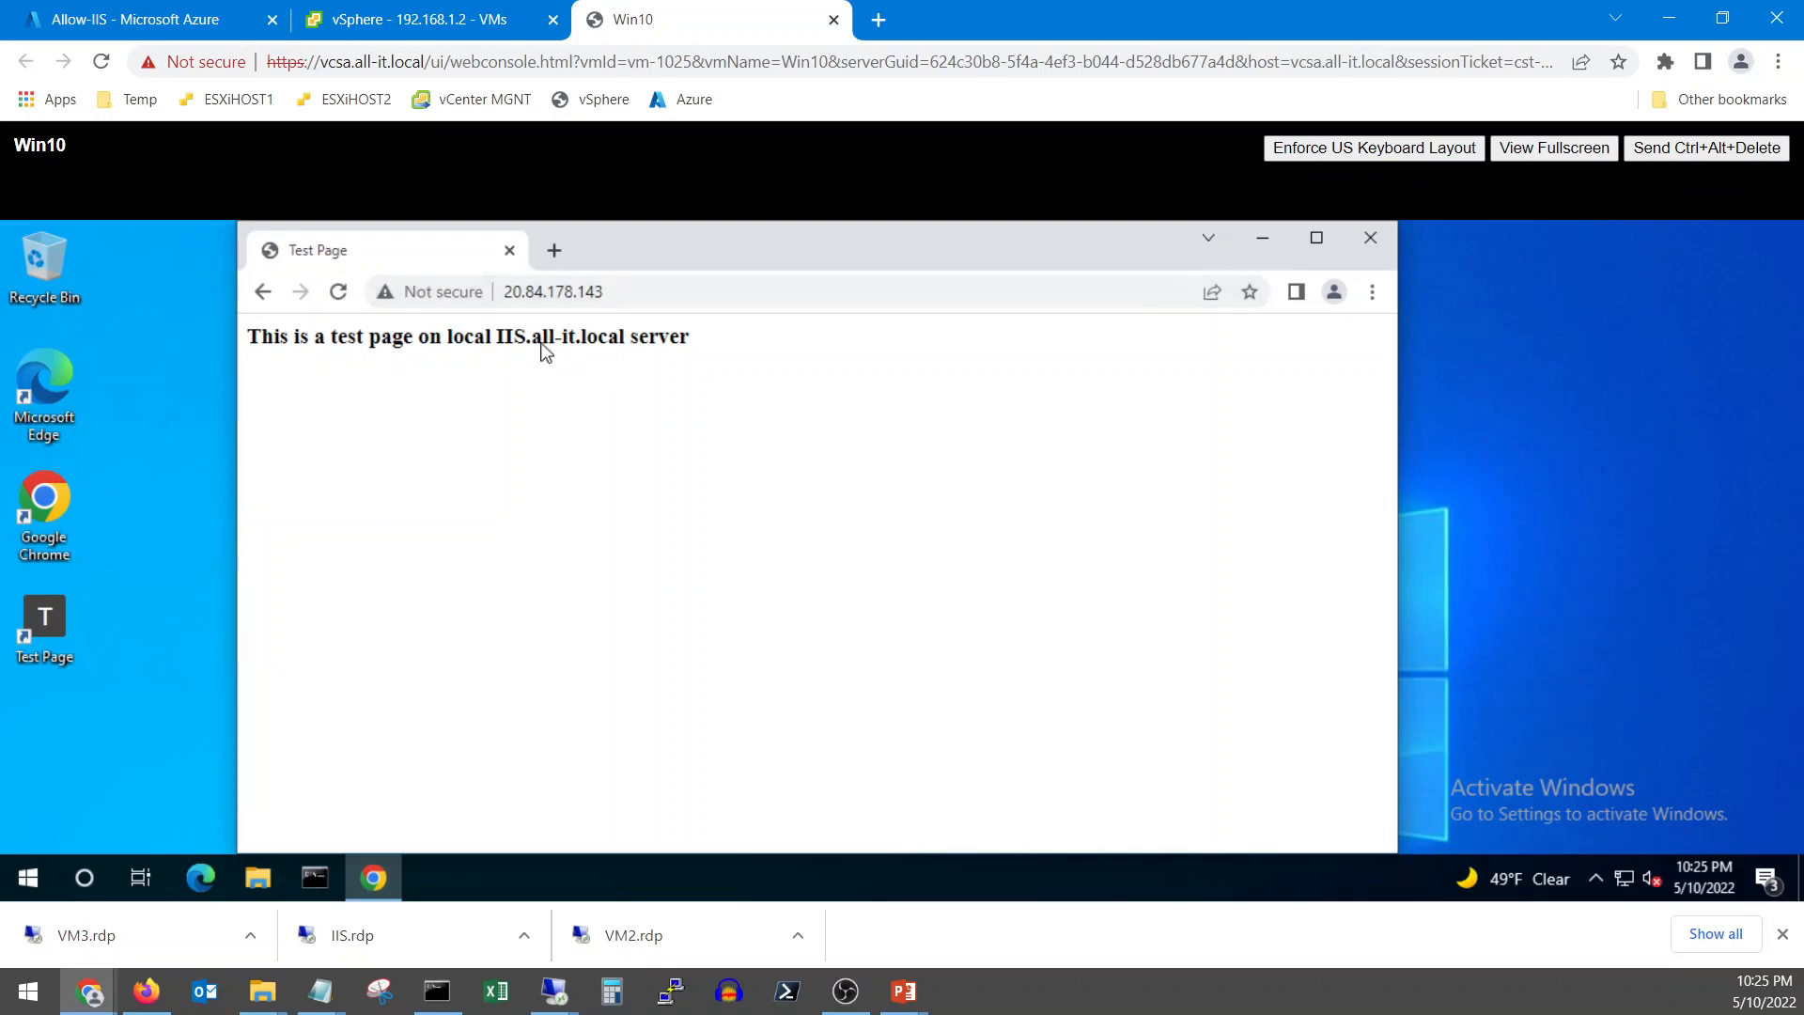
{"action": "left_click", "coordinate": [629, 296]}
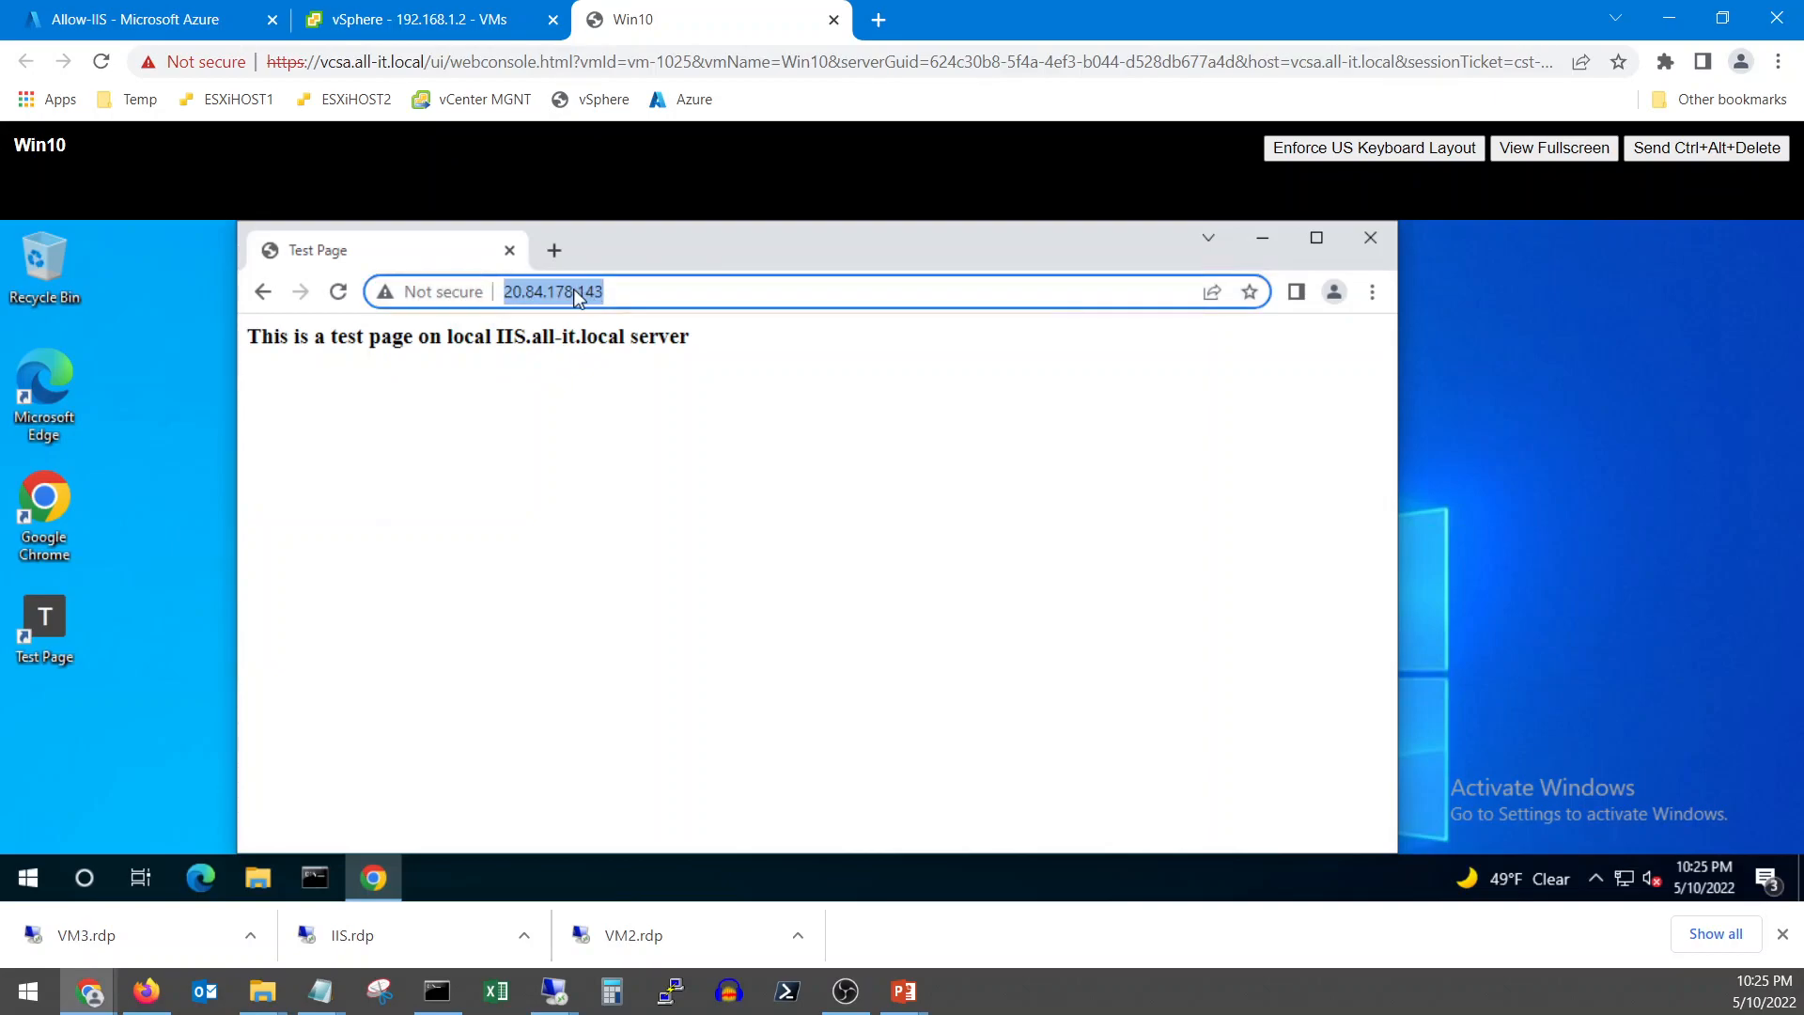
{"action": "left_click", "coordinate": [166, 21]}
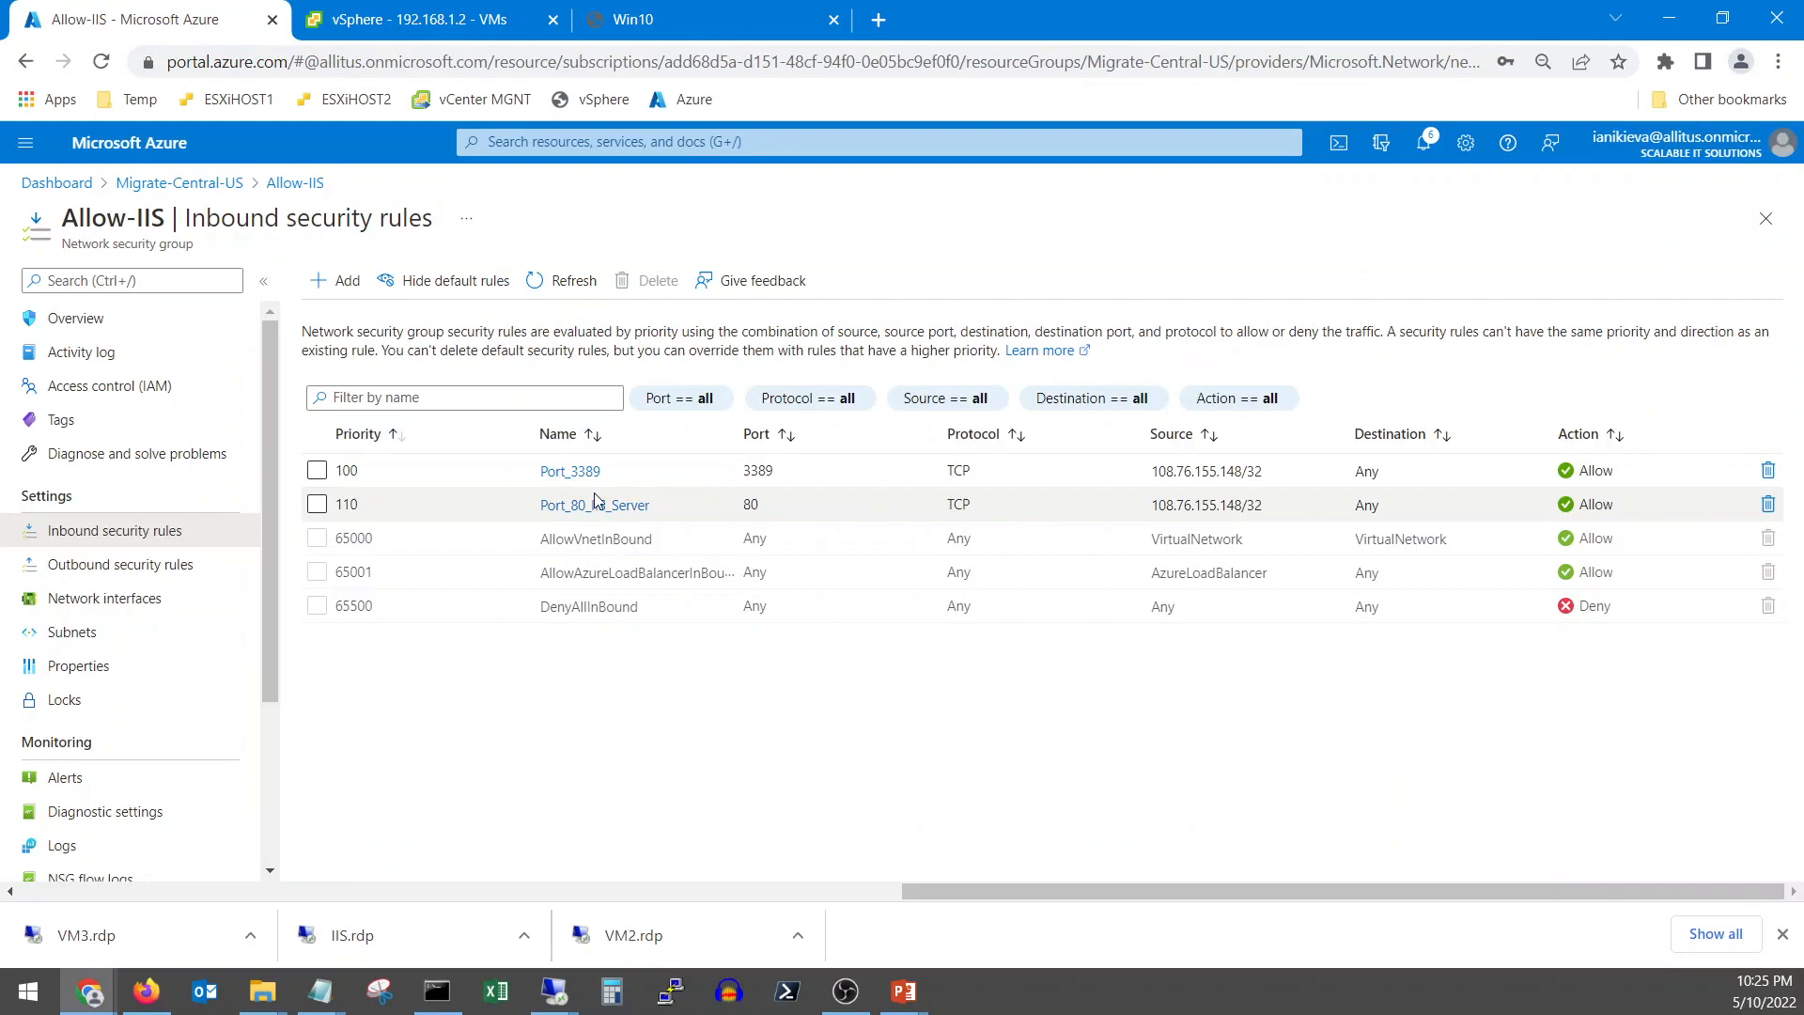
Highlight the IIS VM's public IP 20.84.178.143 in its overview, then switch to the Win10 console
{"action": "left_click", "coordinate": [82, 320]}
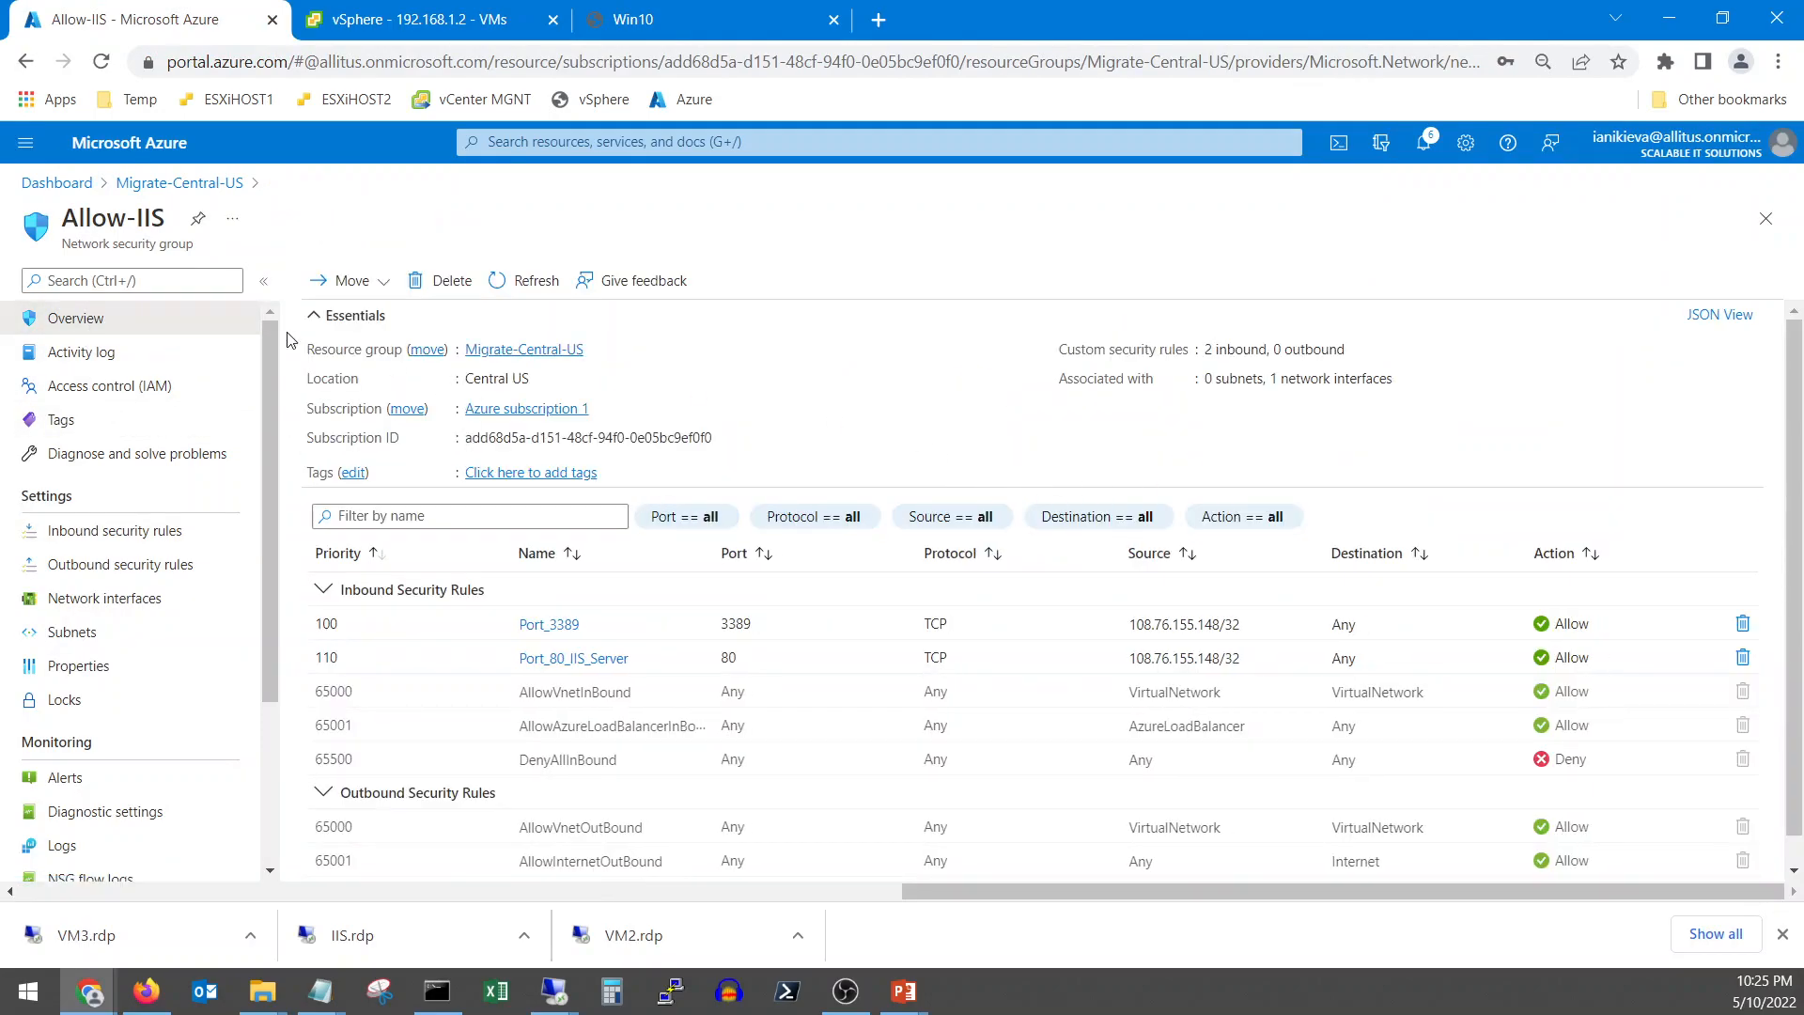
{"action": "left_click", "coordinate": [143, 185]}
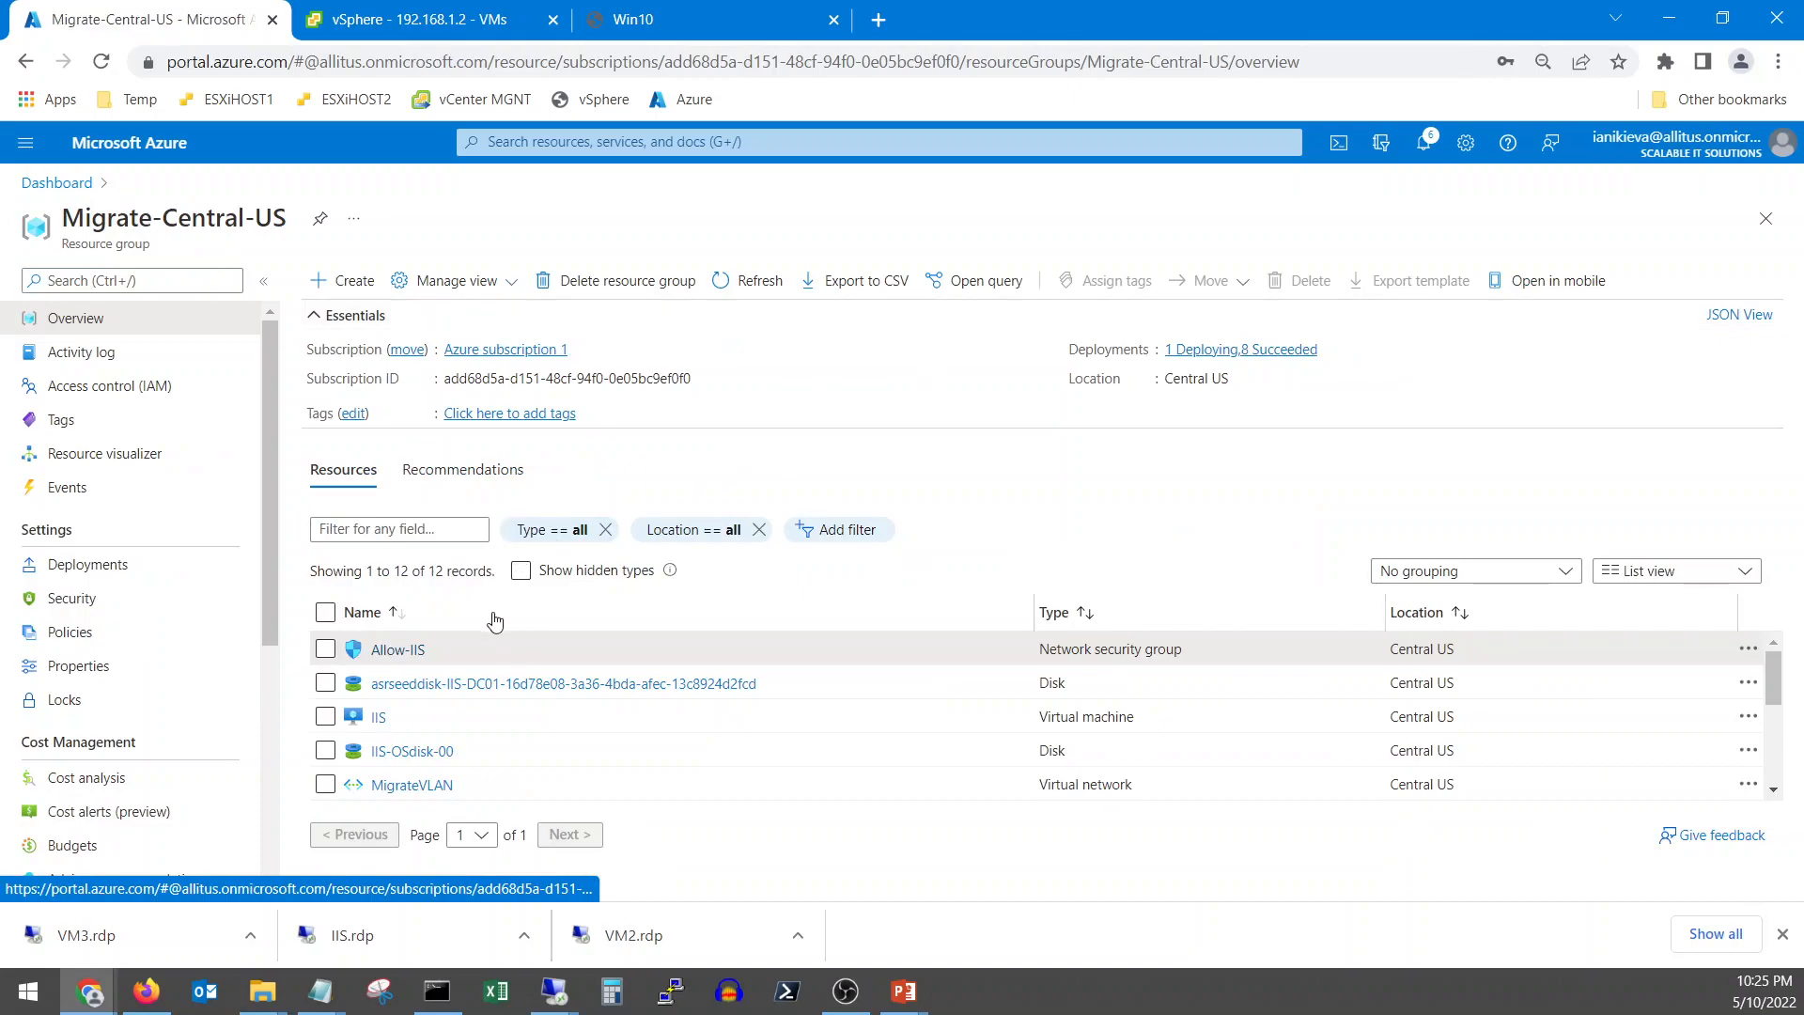
{"action": "left_click", "coordinate": [378, 718]}
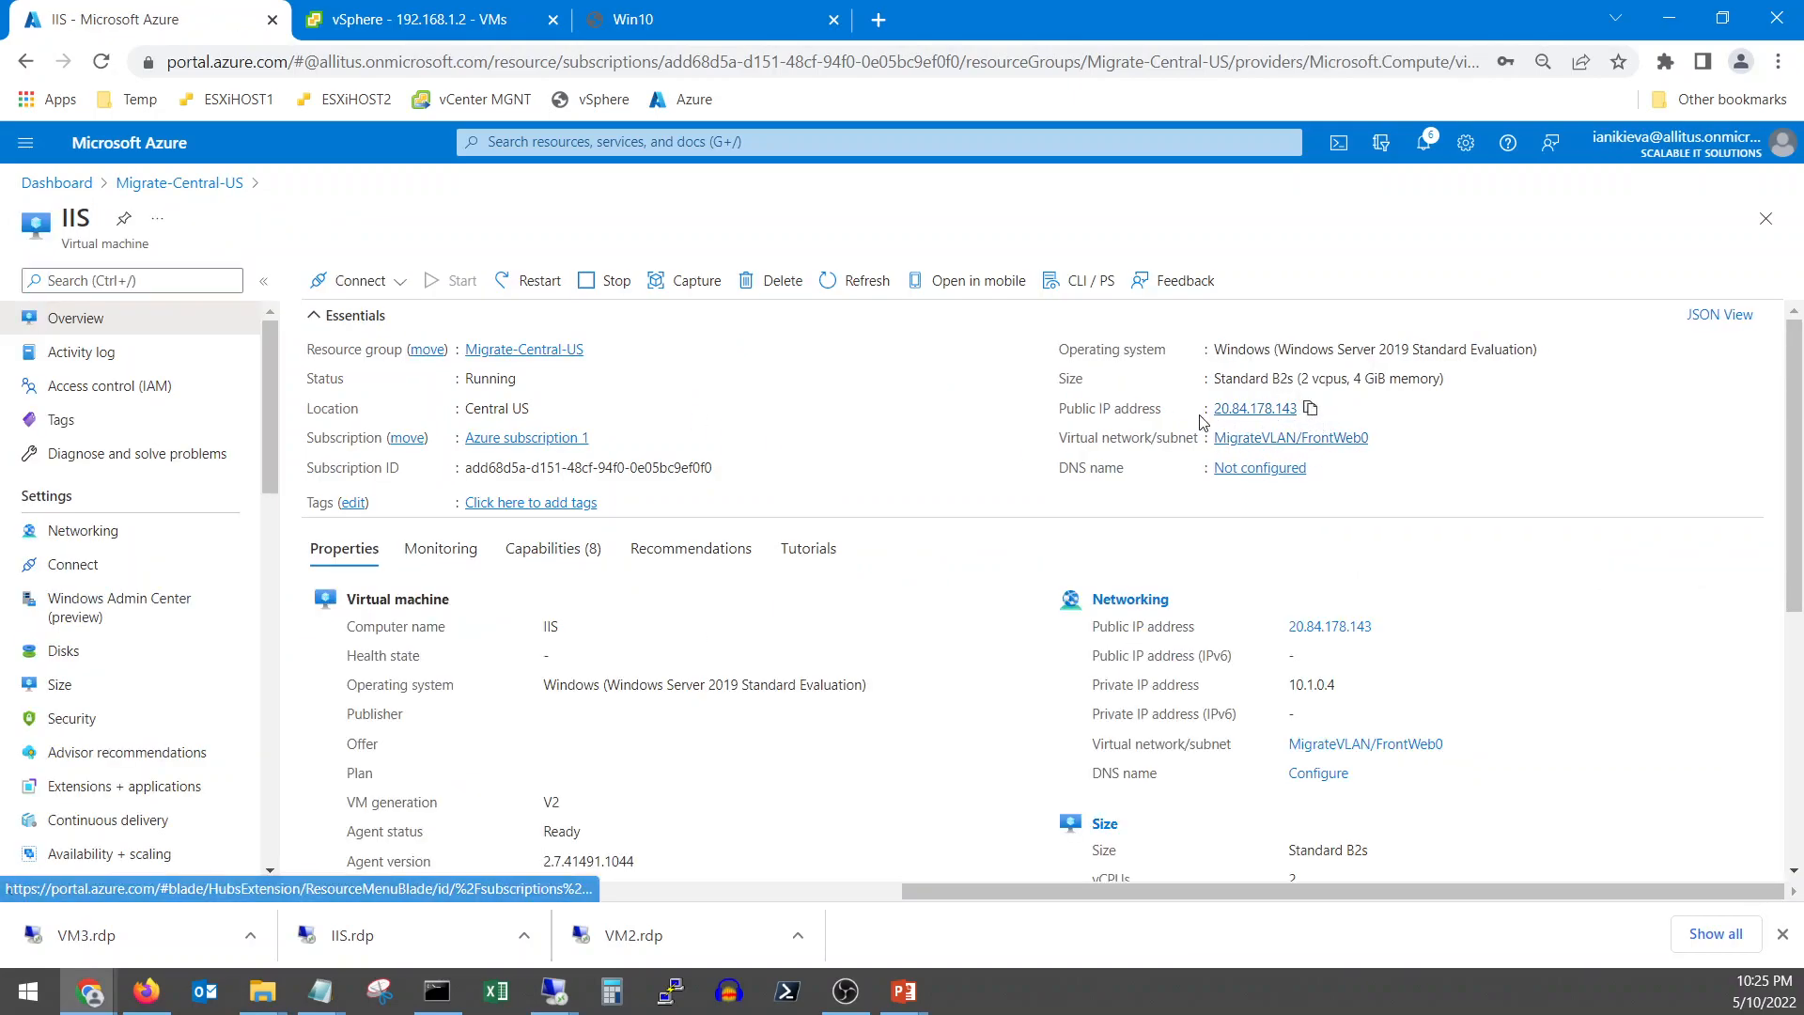
{"action": "left_click_drag", "start_coordinate": [1060, 412], "coordinate": [1338, 416]}
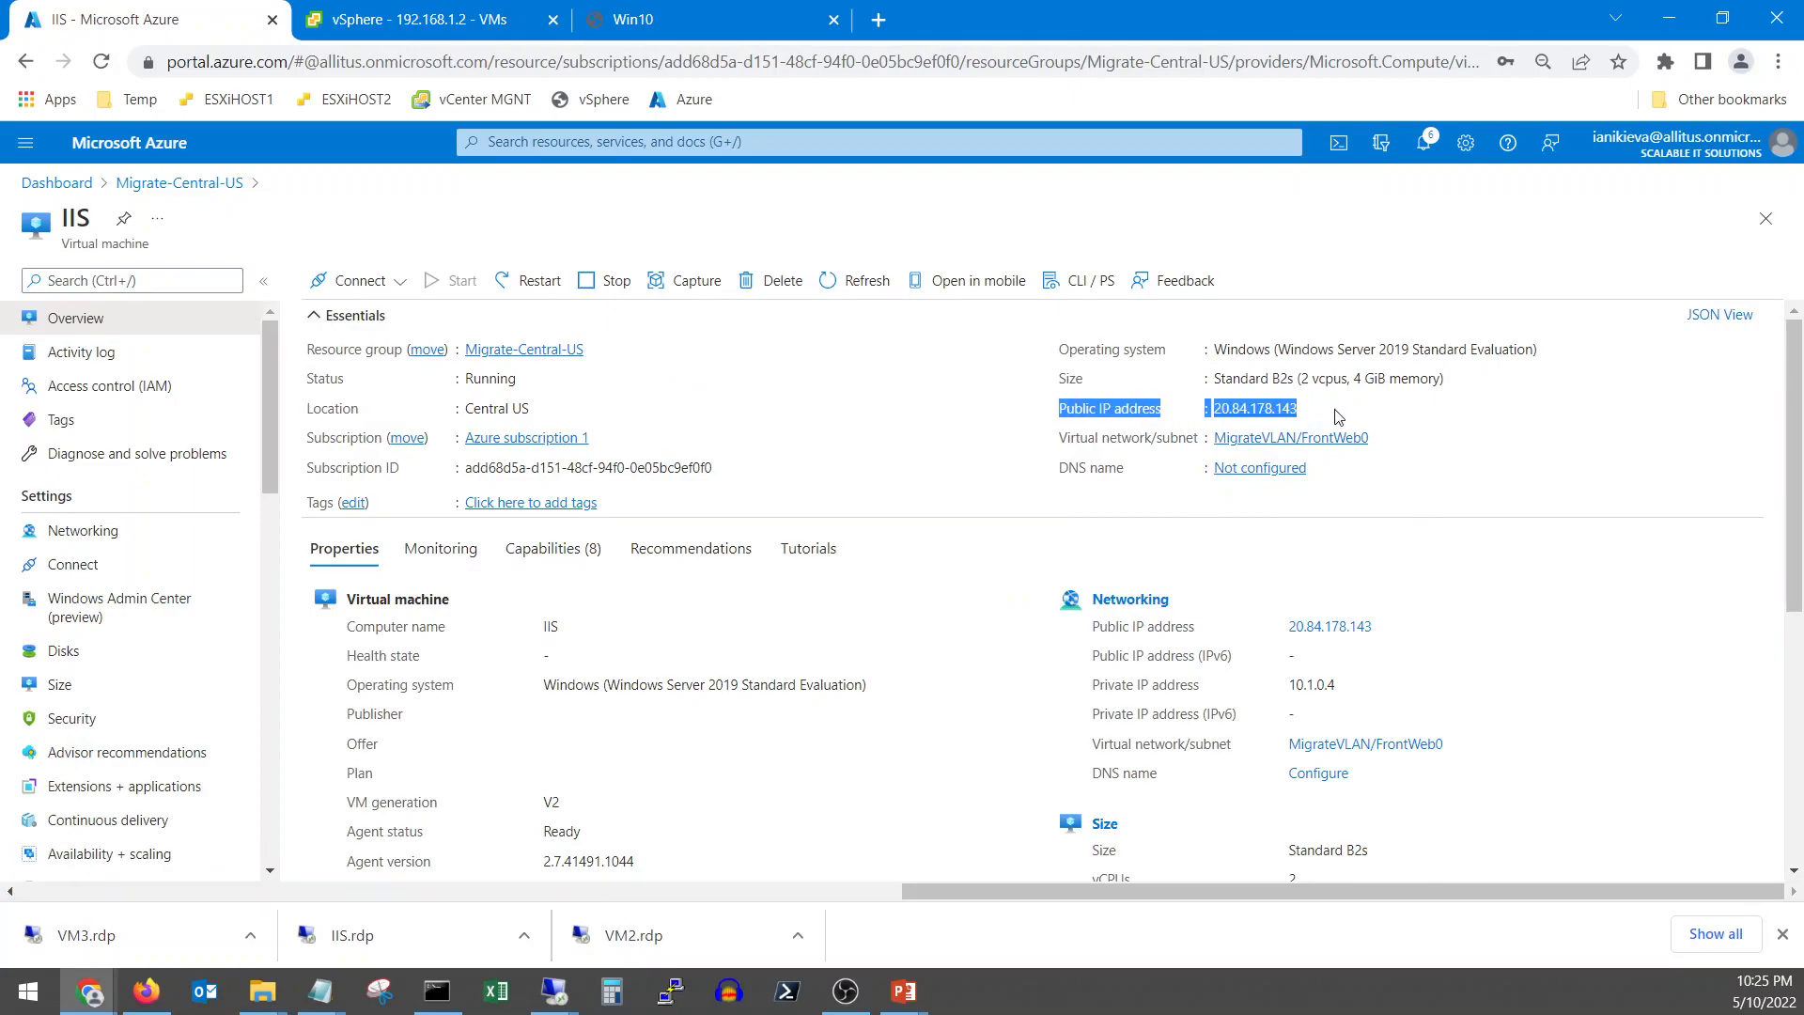
{"action": "left_click", "coordinate": [673, 21]}
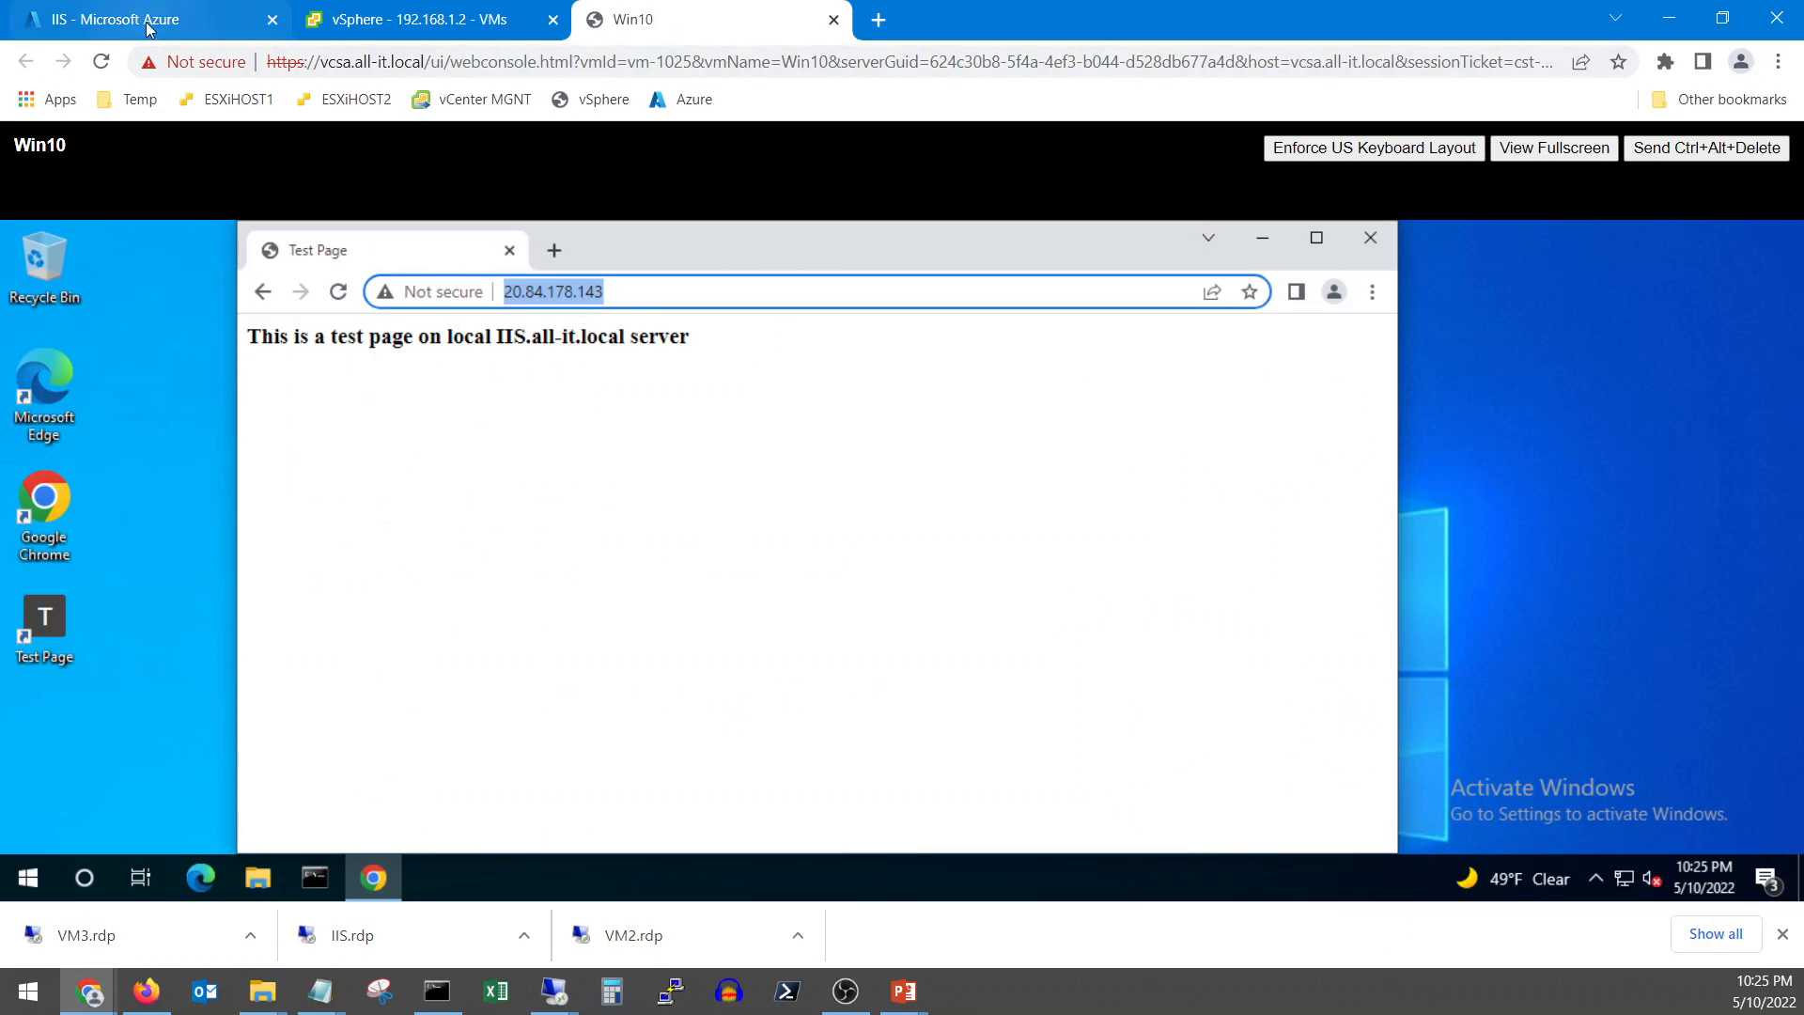
Open the IIS server's index file in Notepad over the remote session
{"action": "mouse_move", "coordinate": [554, 992]}
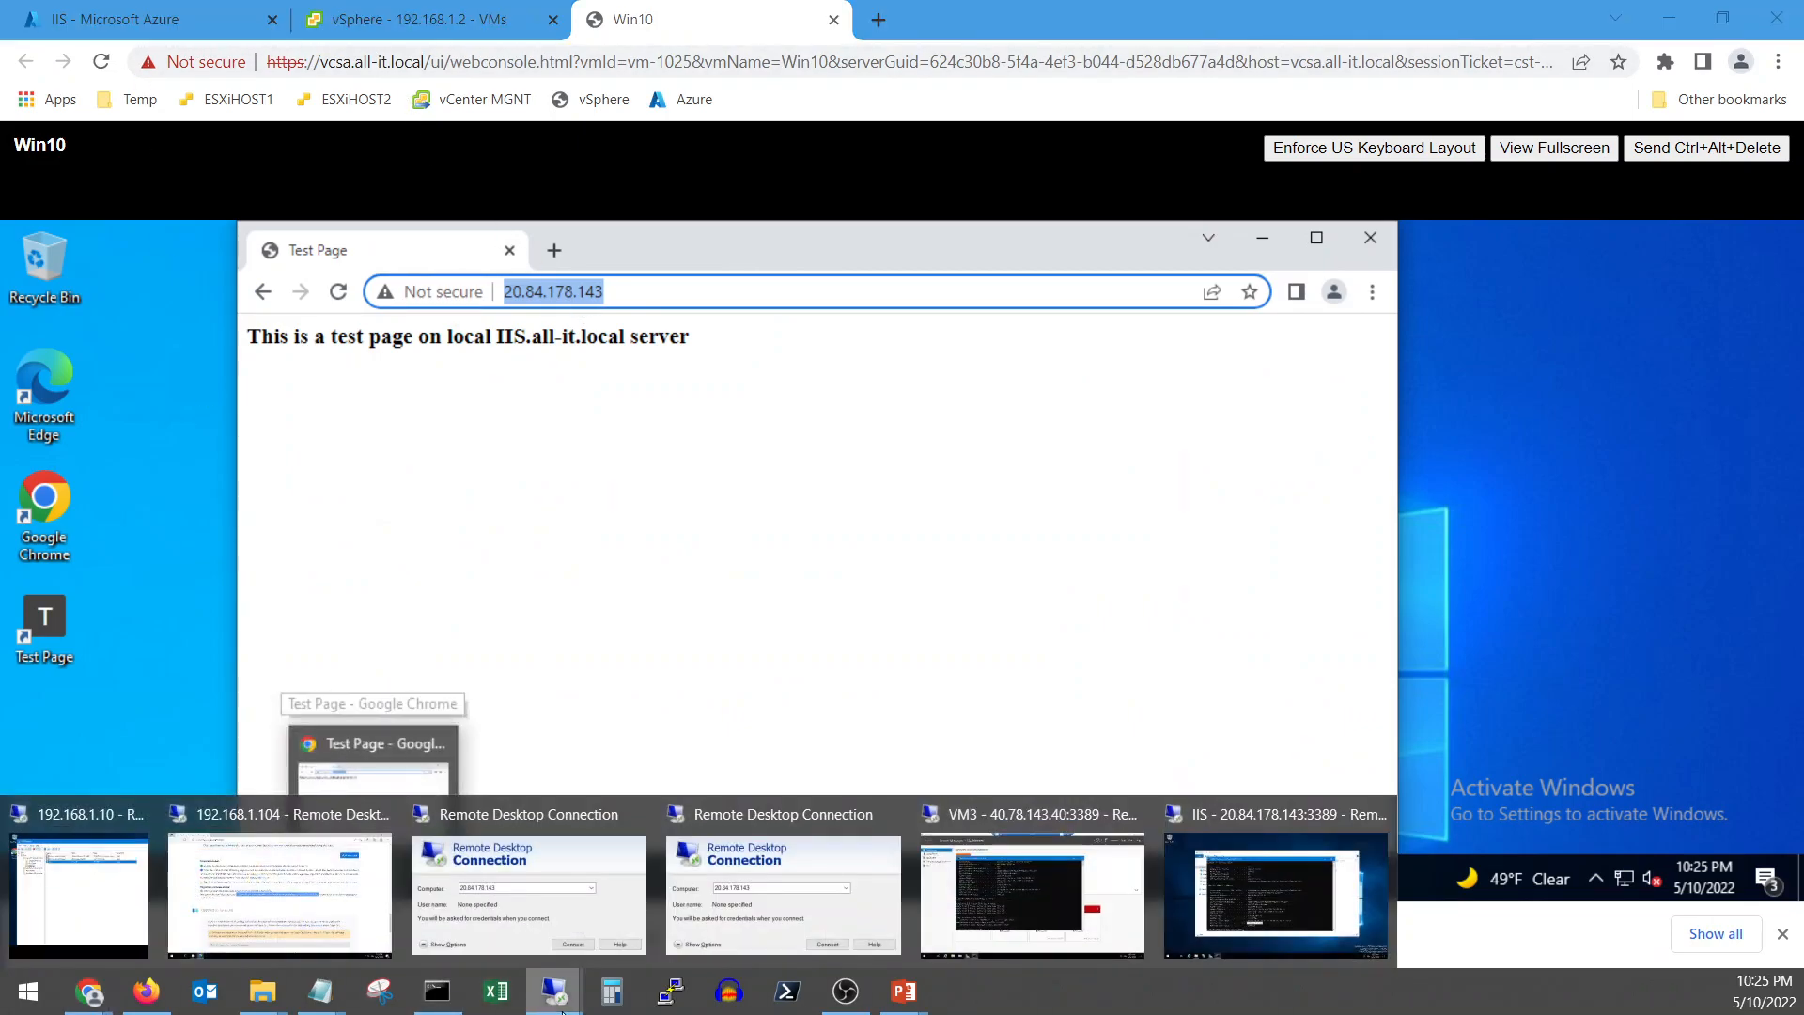
{"action": "left_click", "coordinate": [1175, 921]}
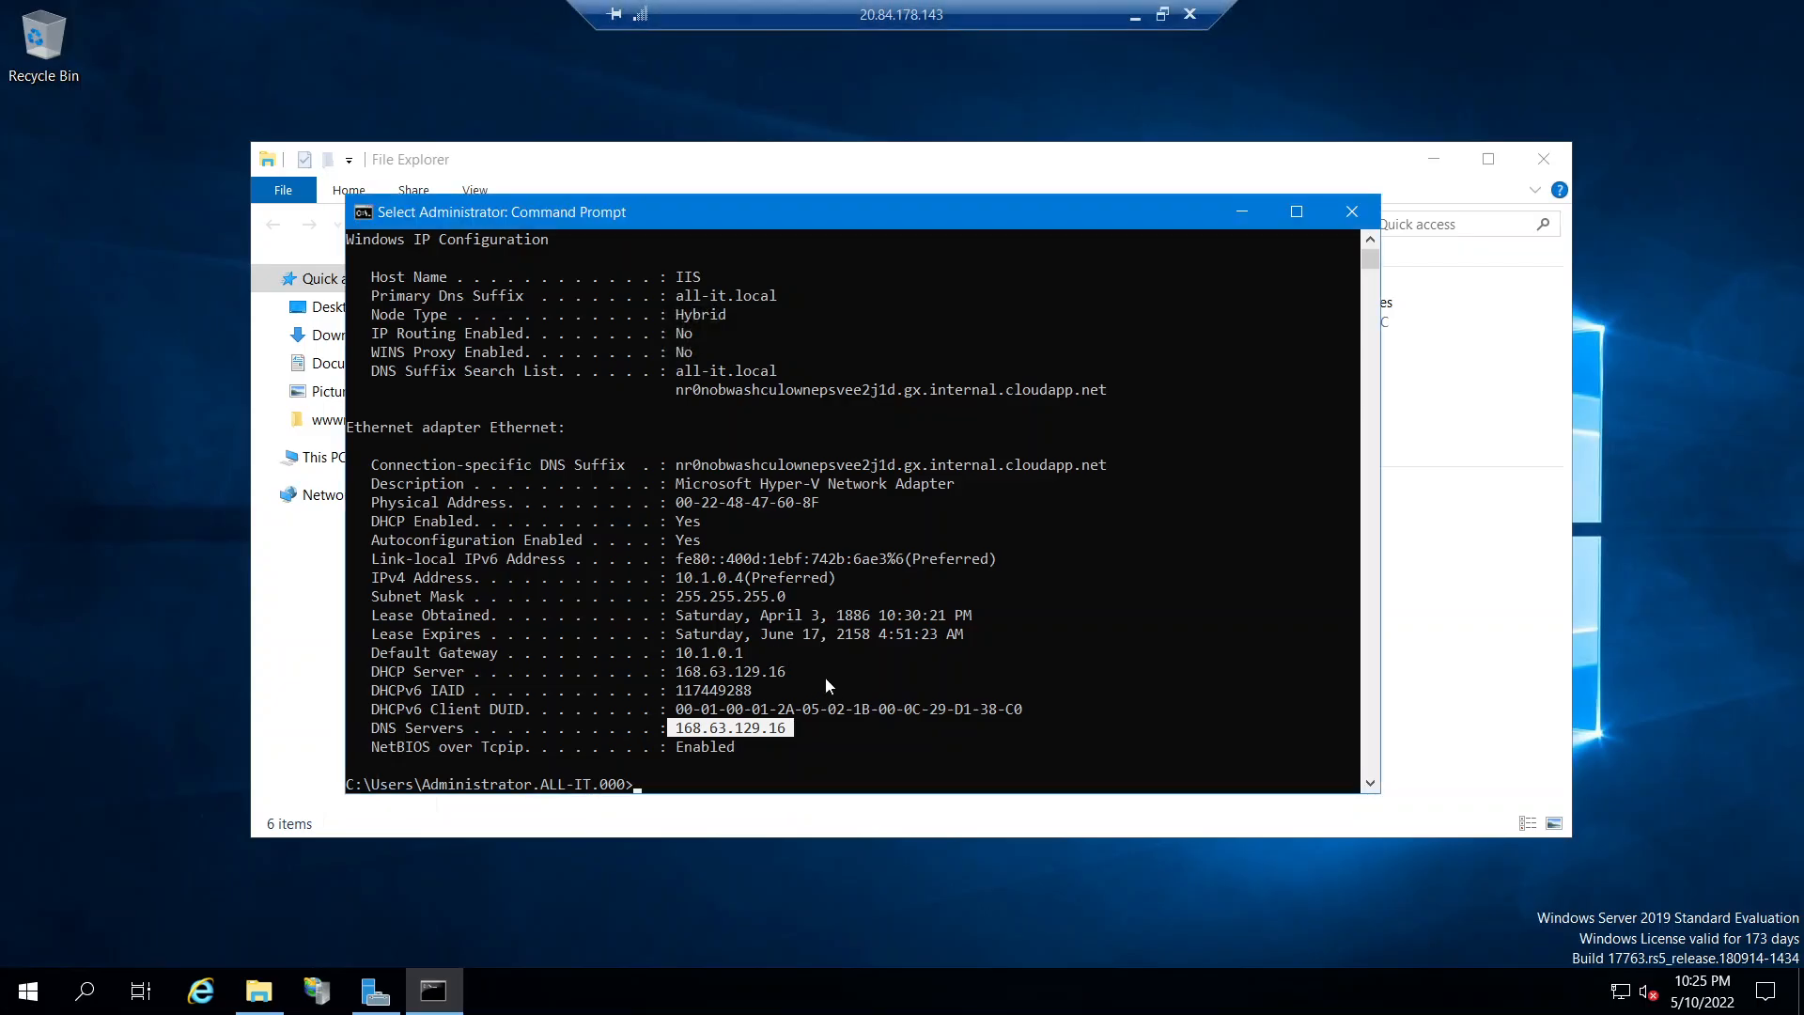
{"action": "left_click", "coordinate": [258, 991]}
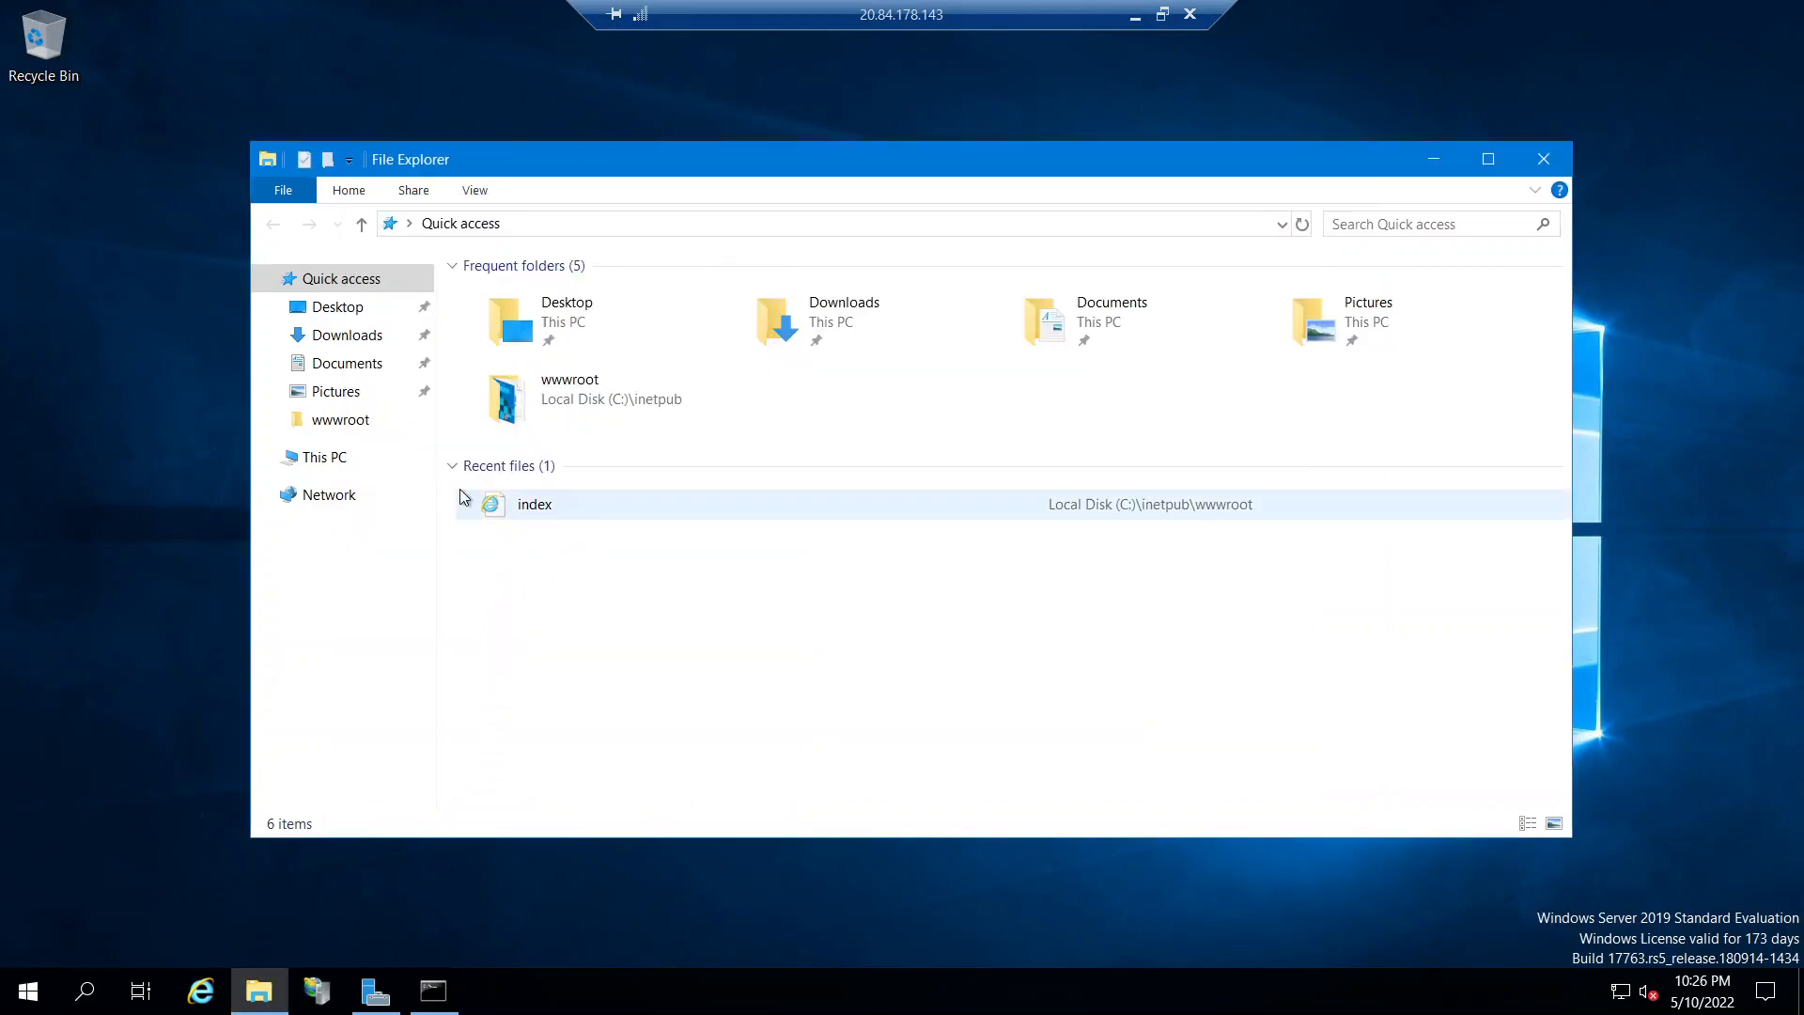
{"action": "left_click", "coordinate": [528, 508]}
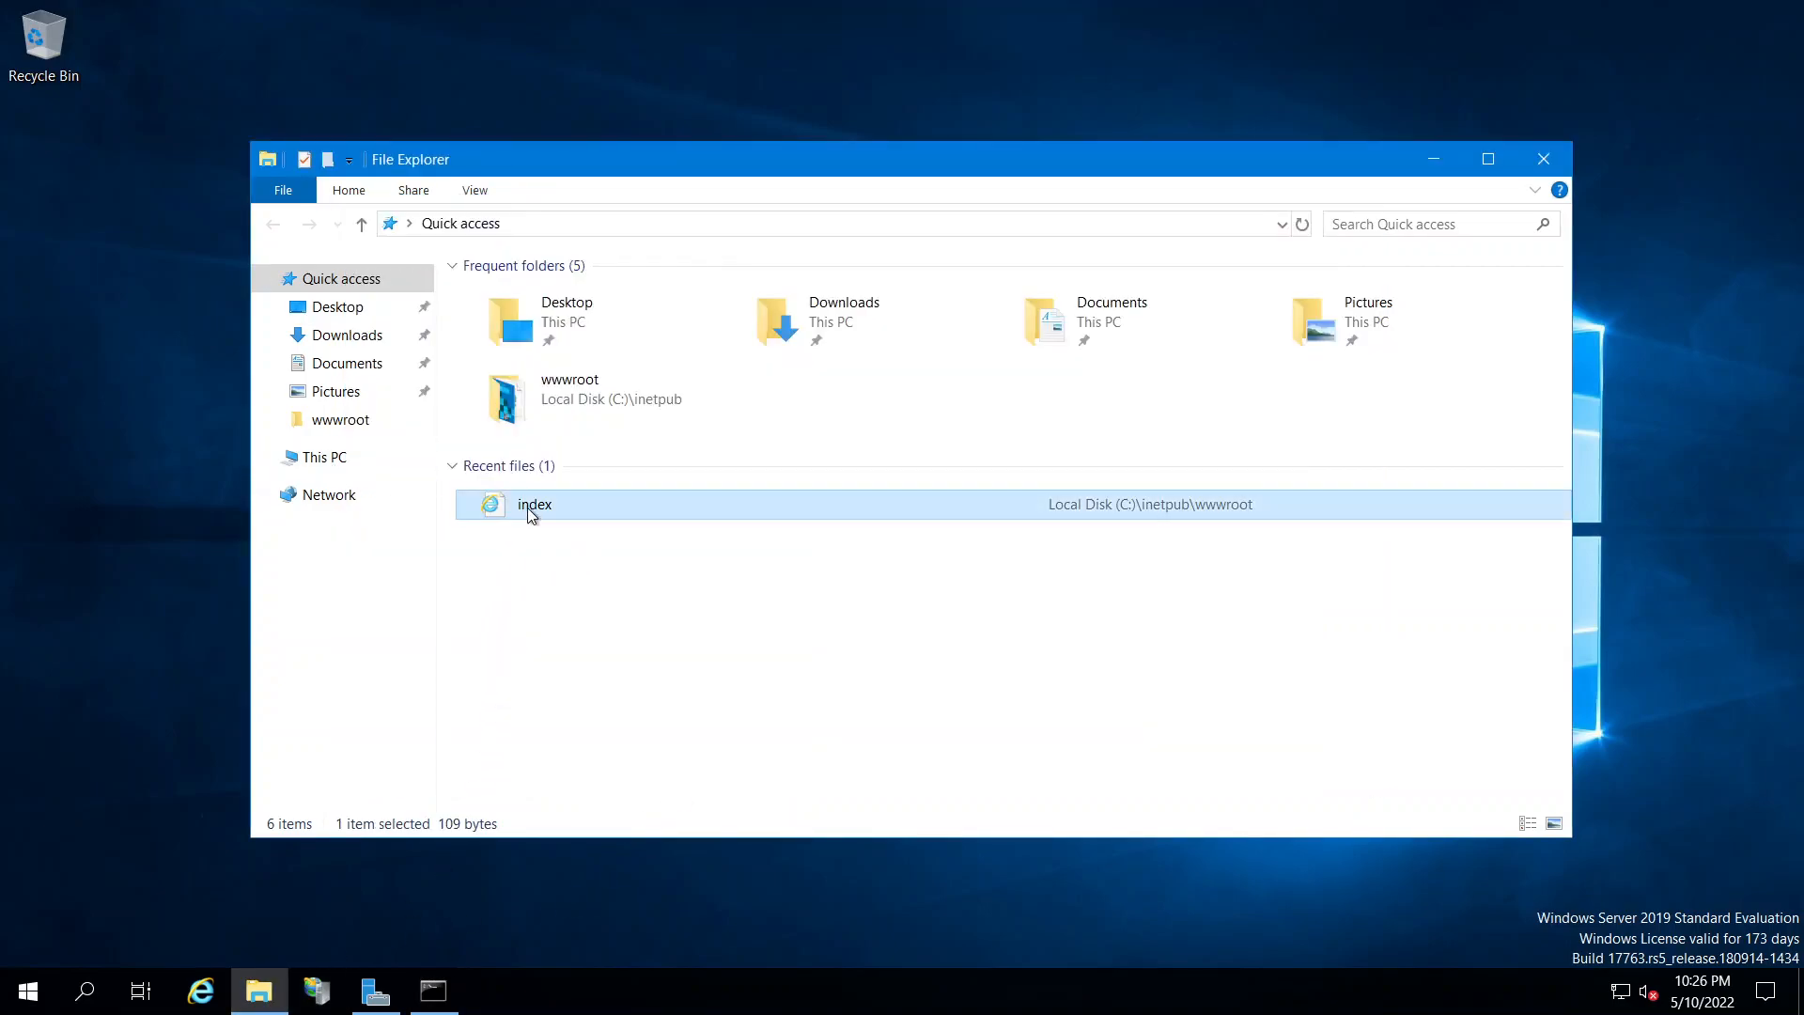
{"action": "right_click", "coordinate": [528, 508]}
{"action": "mouse_move", "coordinate": [616, 658]}
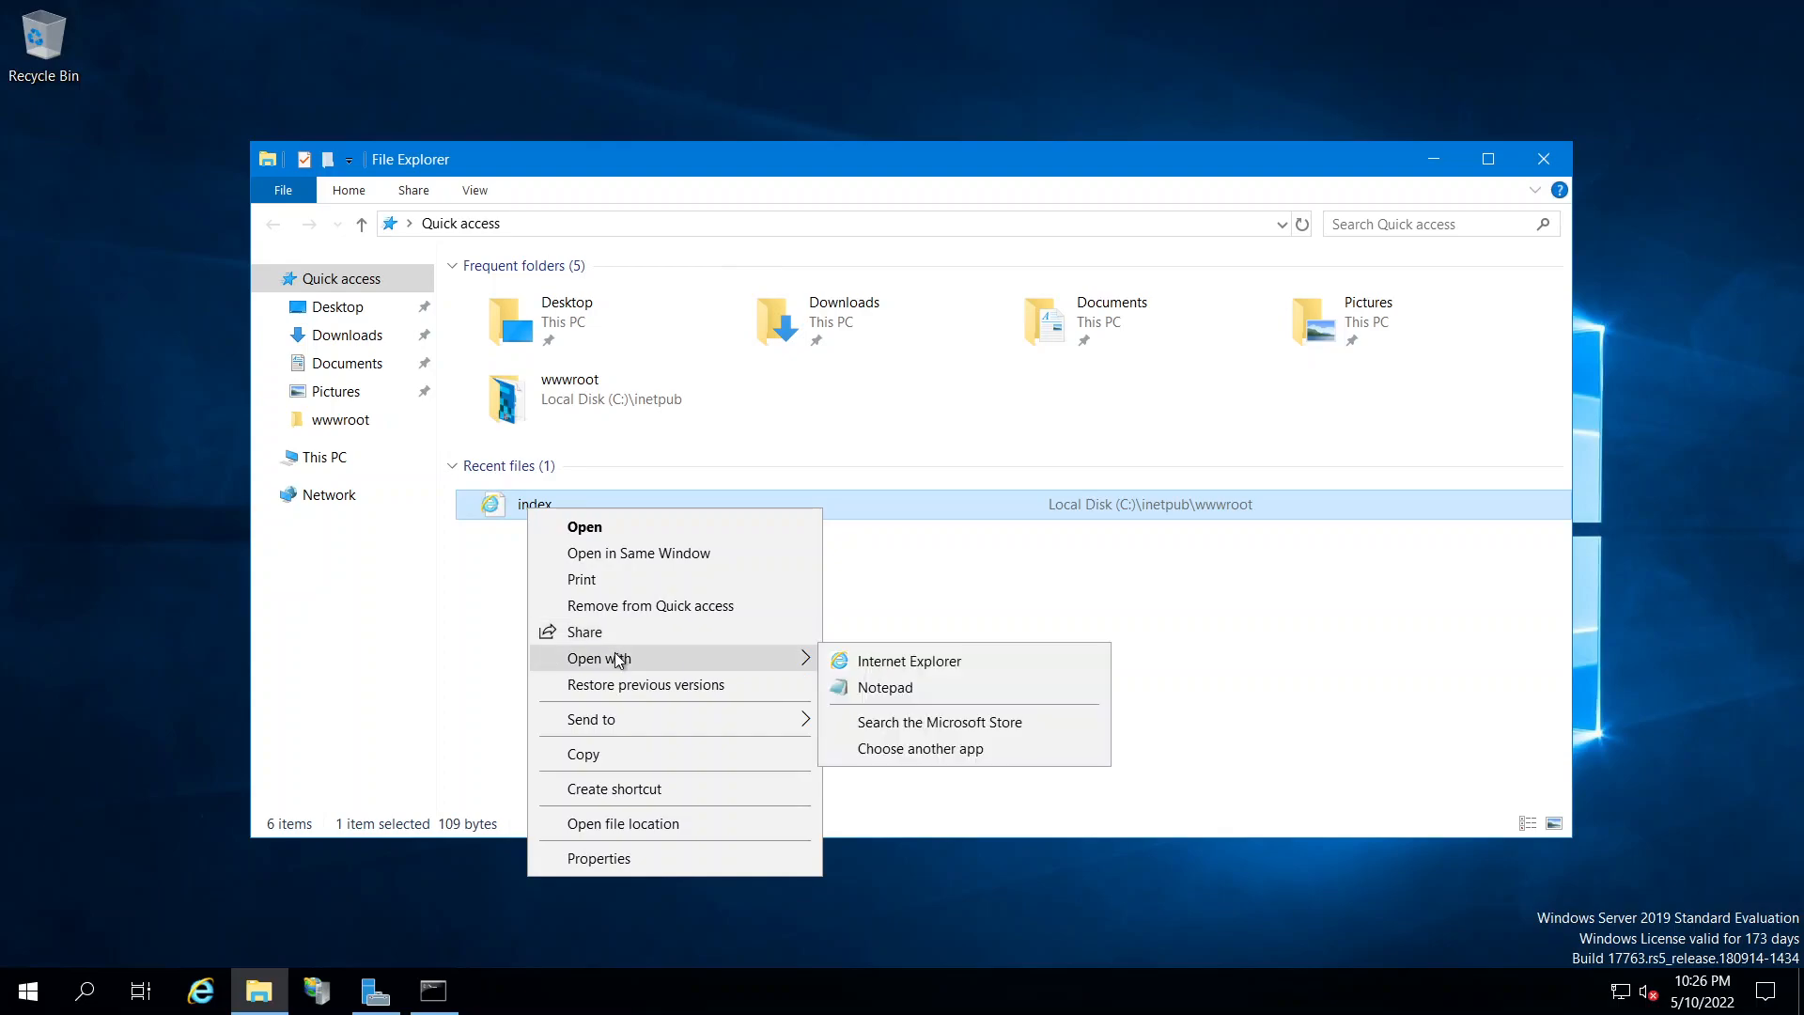
{"action": "left_click", "coordinate": [880, 689]}
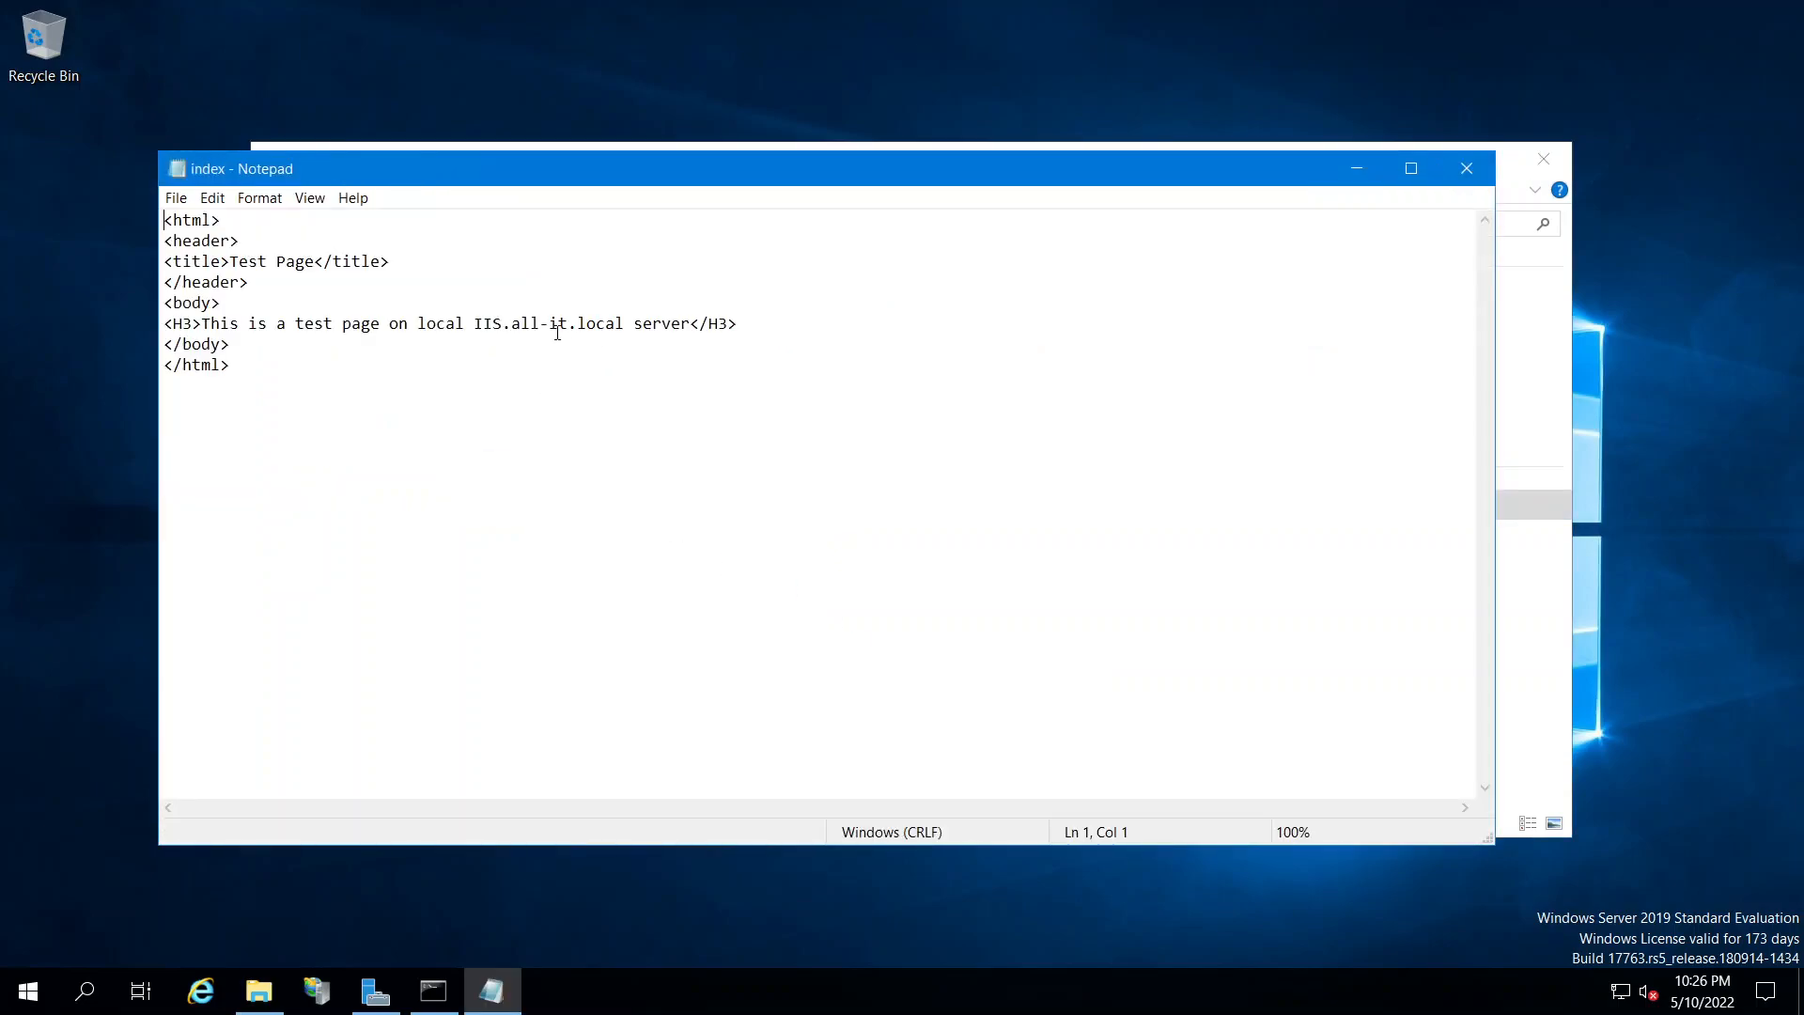
Replace 'local' in the heading with 'Azure server <br>' plus a new line, and save
{"action": "double_click", "coordinate": [443, 324]}
{"action": "type", "text": "Azure server <"}
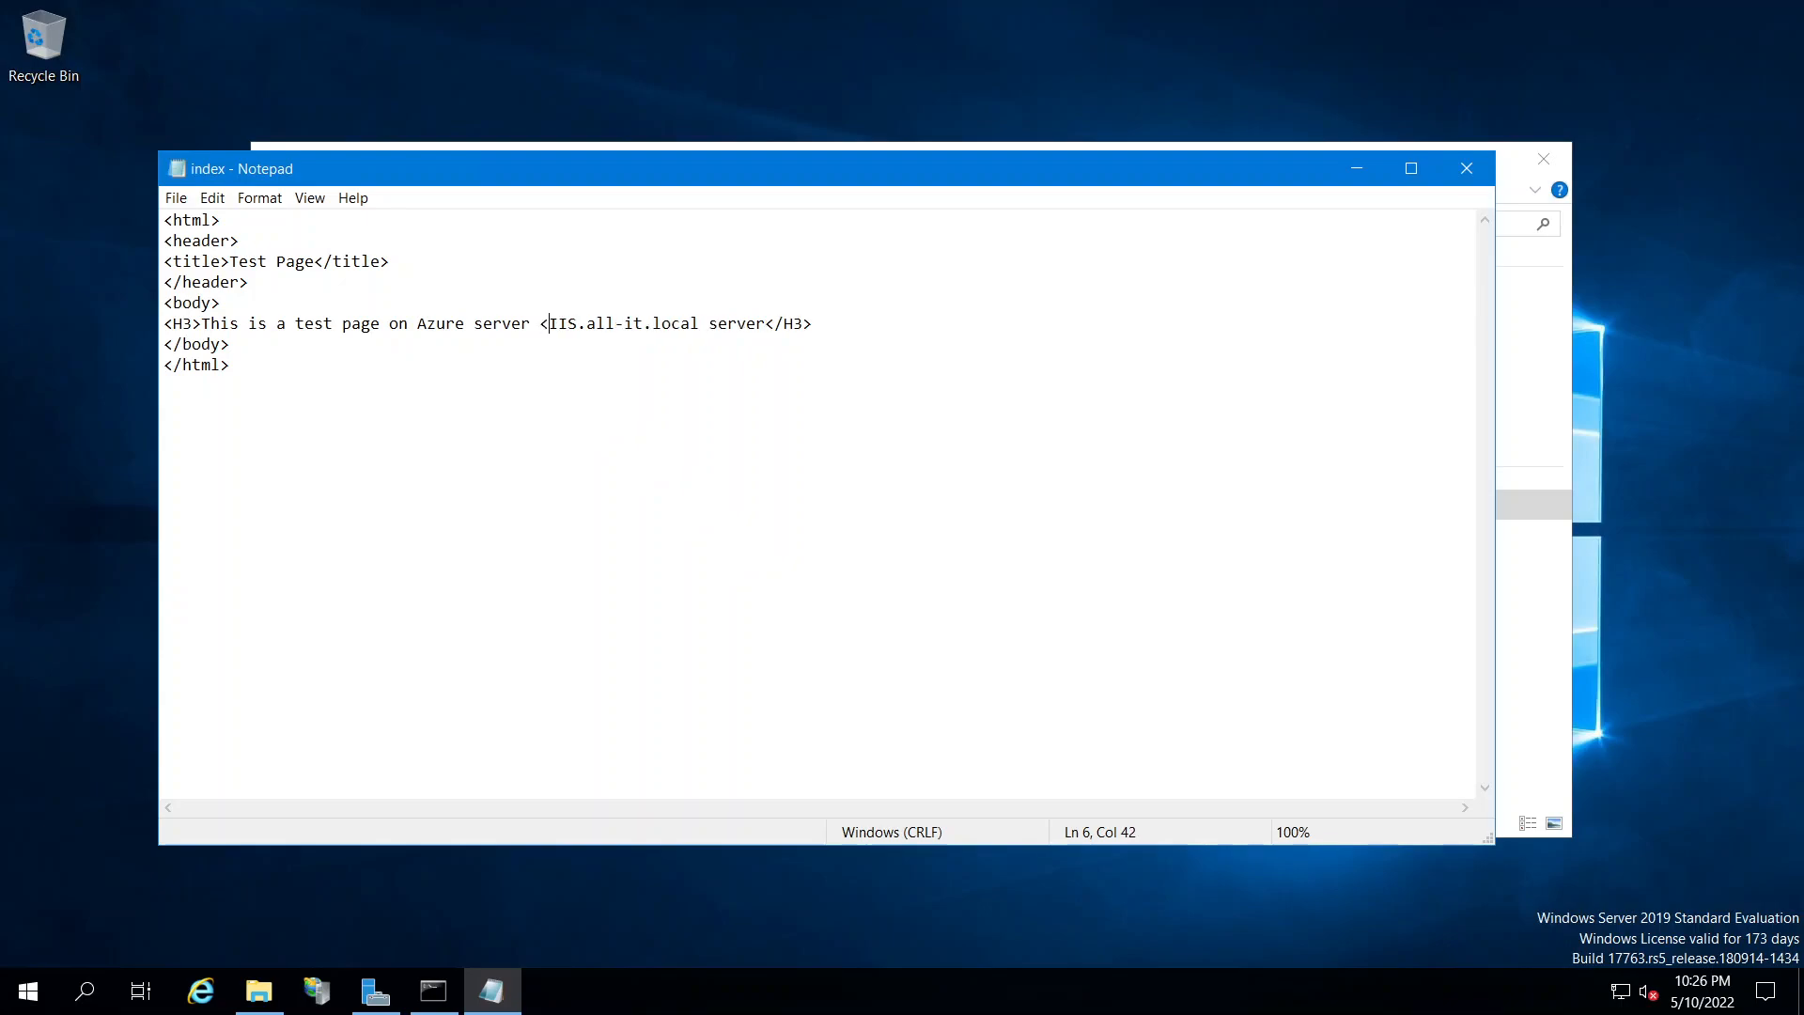
{"action": "type", "text": "br>"}
{"action": "key", "text": "Return"}
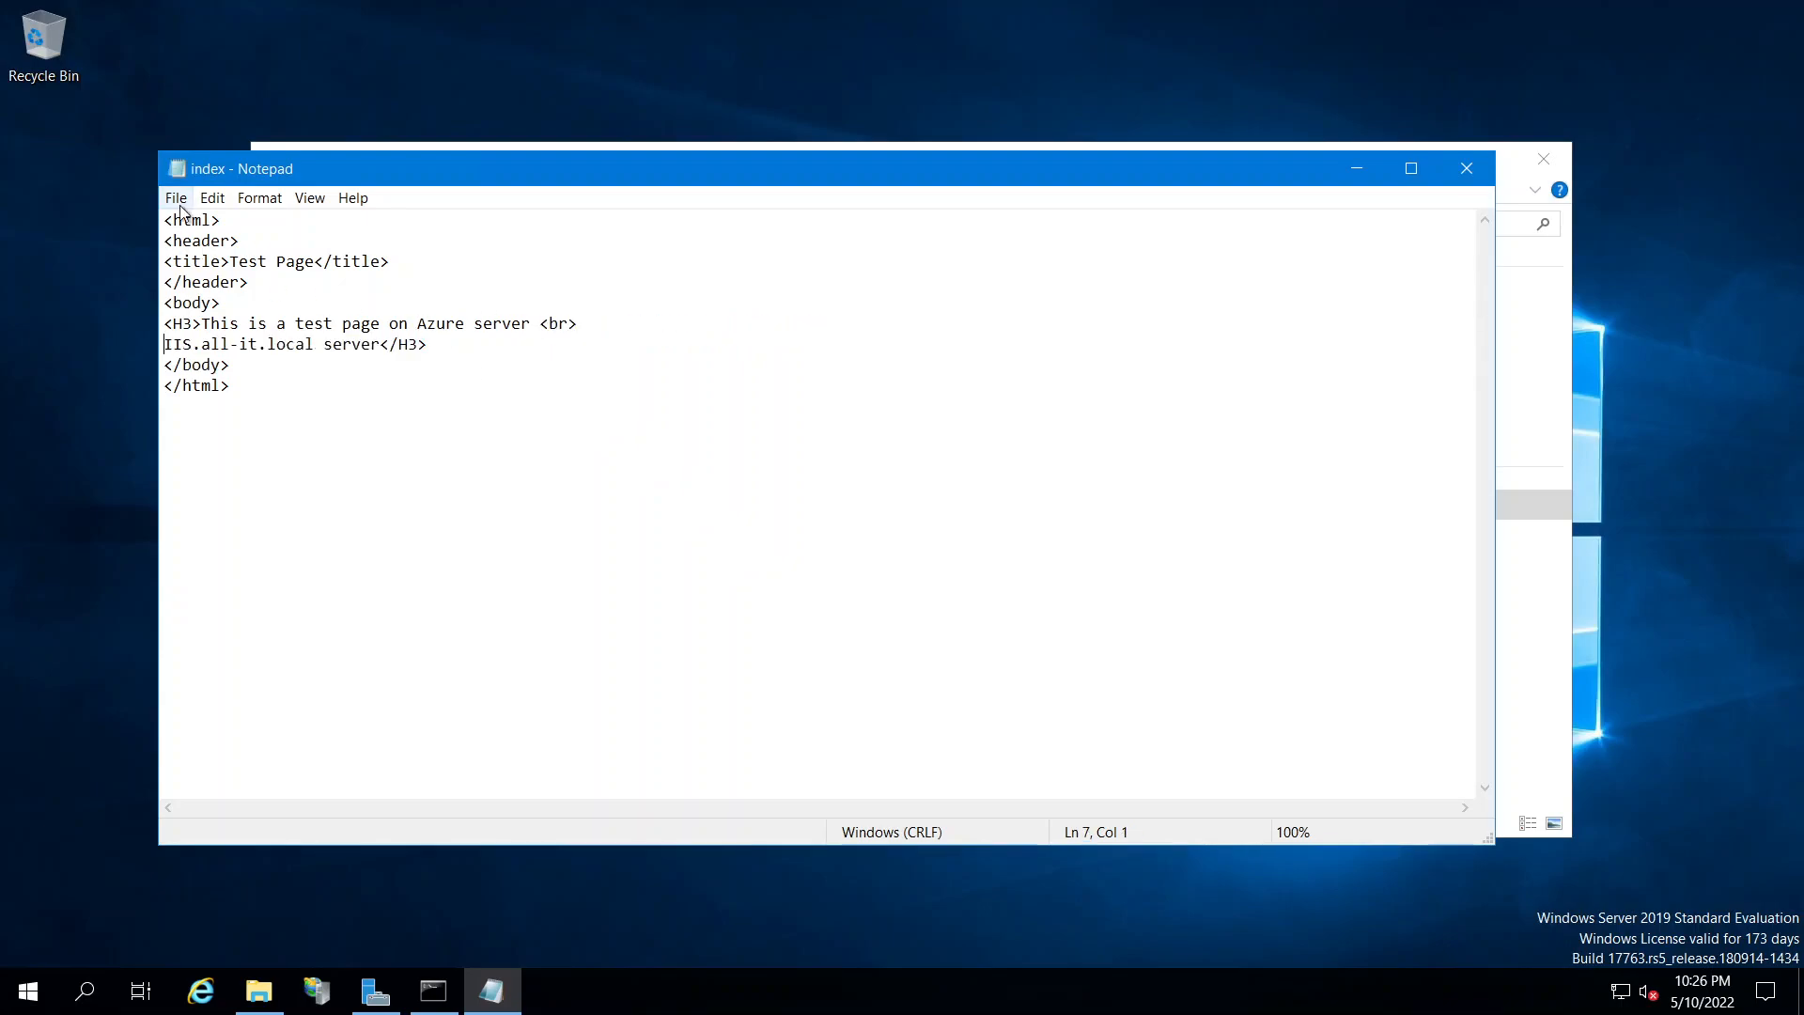
{"action": "left_click", "coordinate": [175, 197]}
{"action": "left_click", "coordinate": [207, 271]}
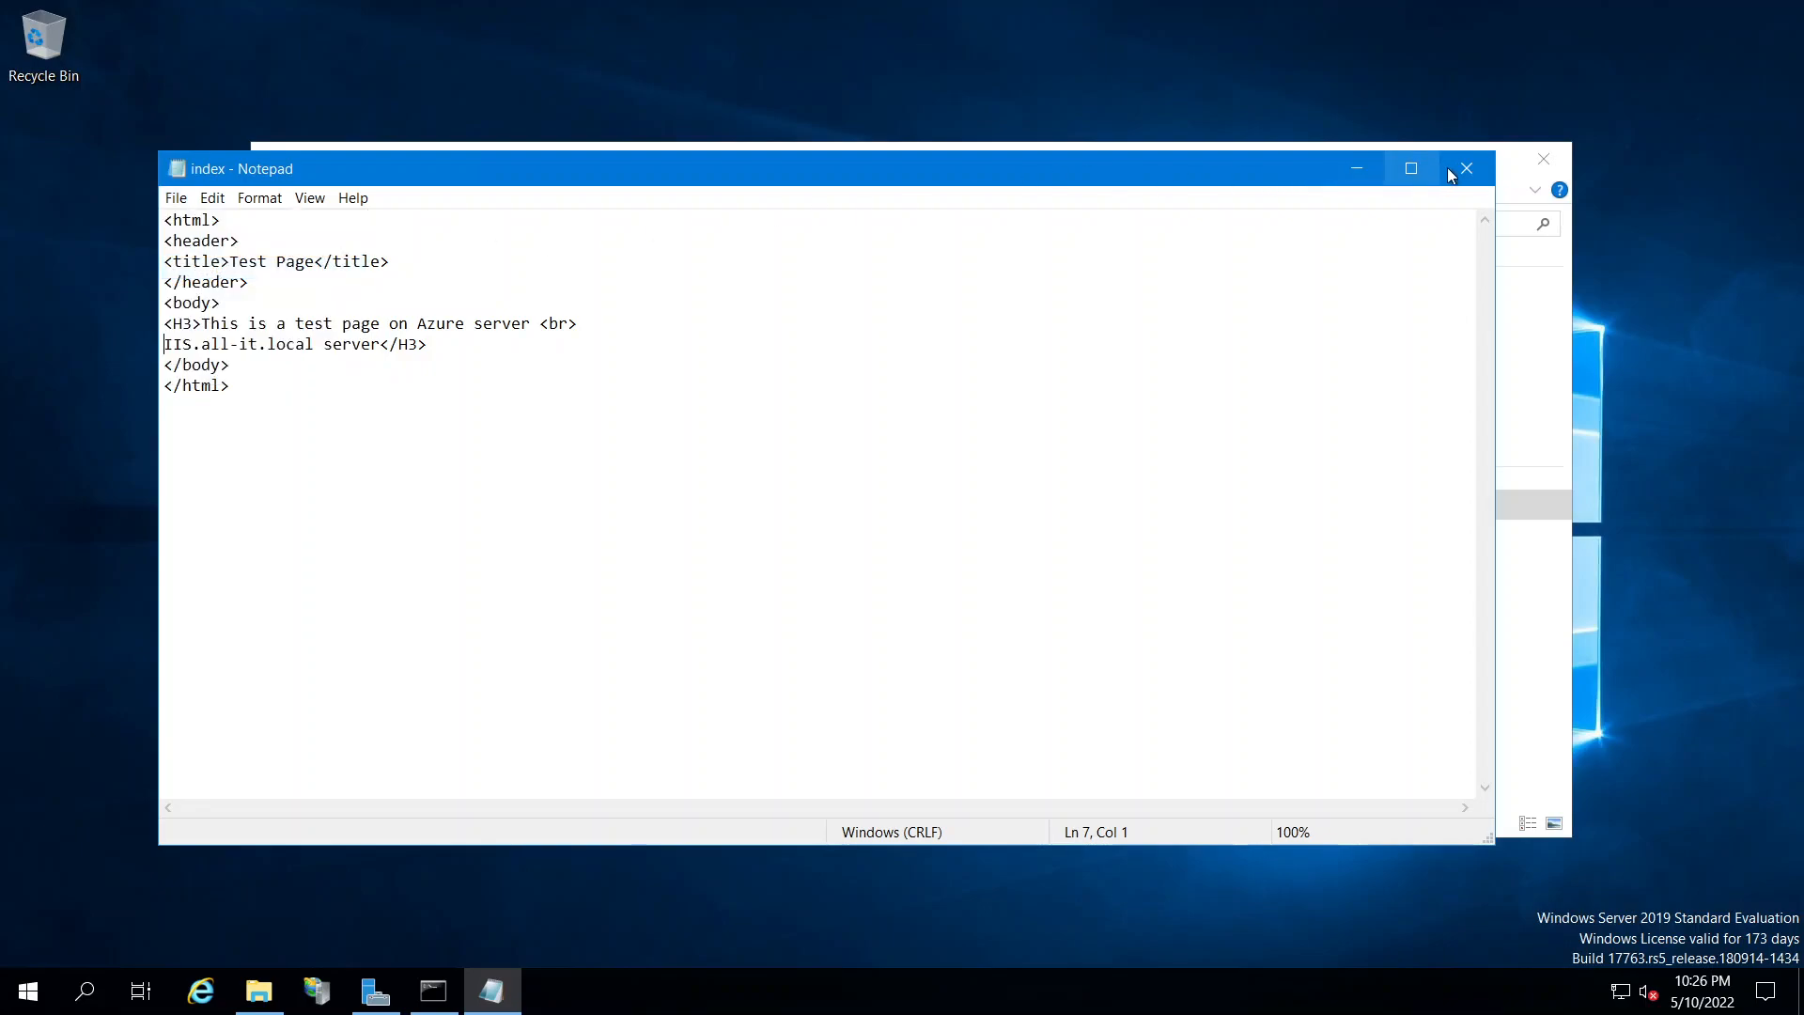
{"action": "left_click", "coordinate": [1466, 169]}
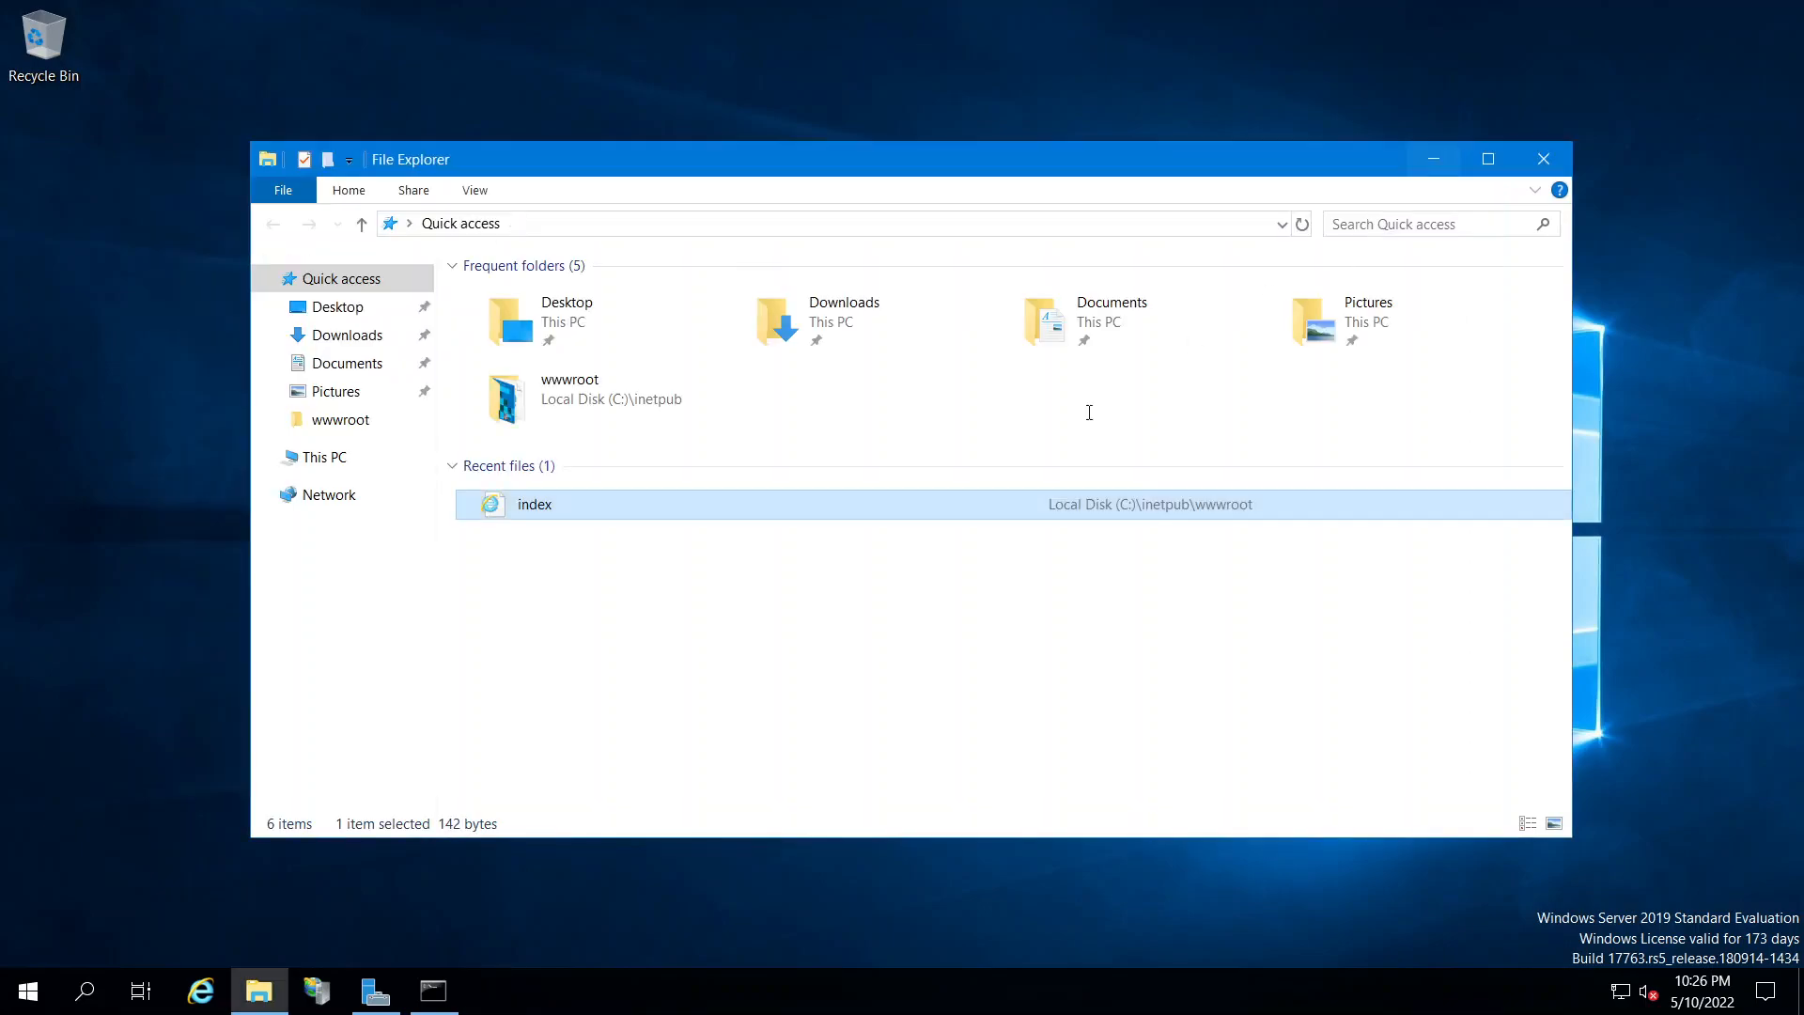
{"action": "left_click", "coordinate": [1135, 11]}
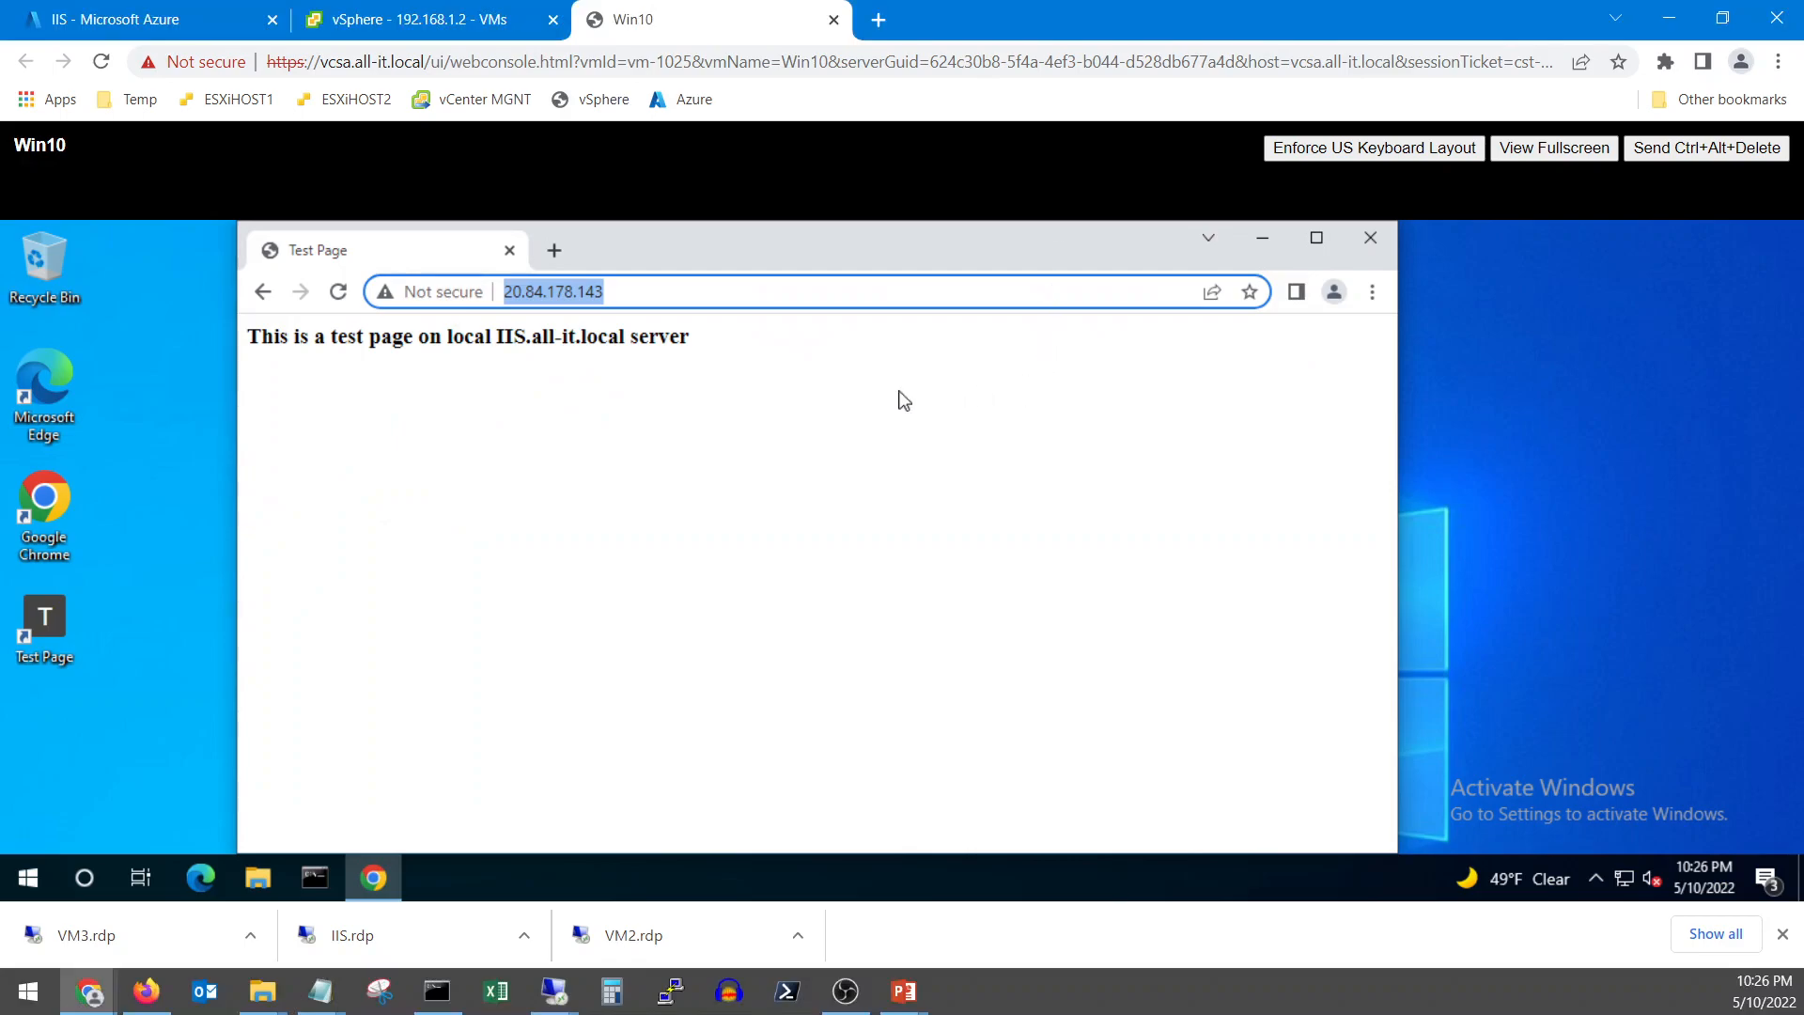
Reload the VM's test page to confirm it now reads 'test page on Azure server'
{"action": "left_click", "coordinate": [795, 400]}
{"action": "left_click", "coordinate": [339, 292]}
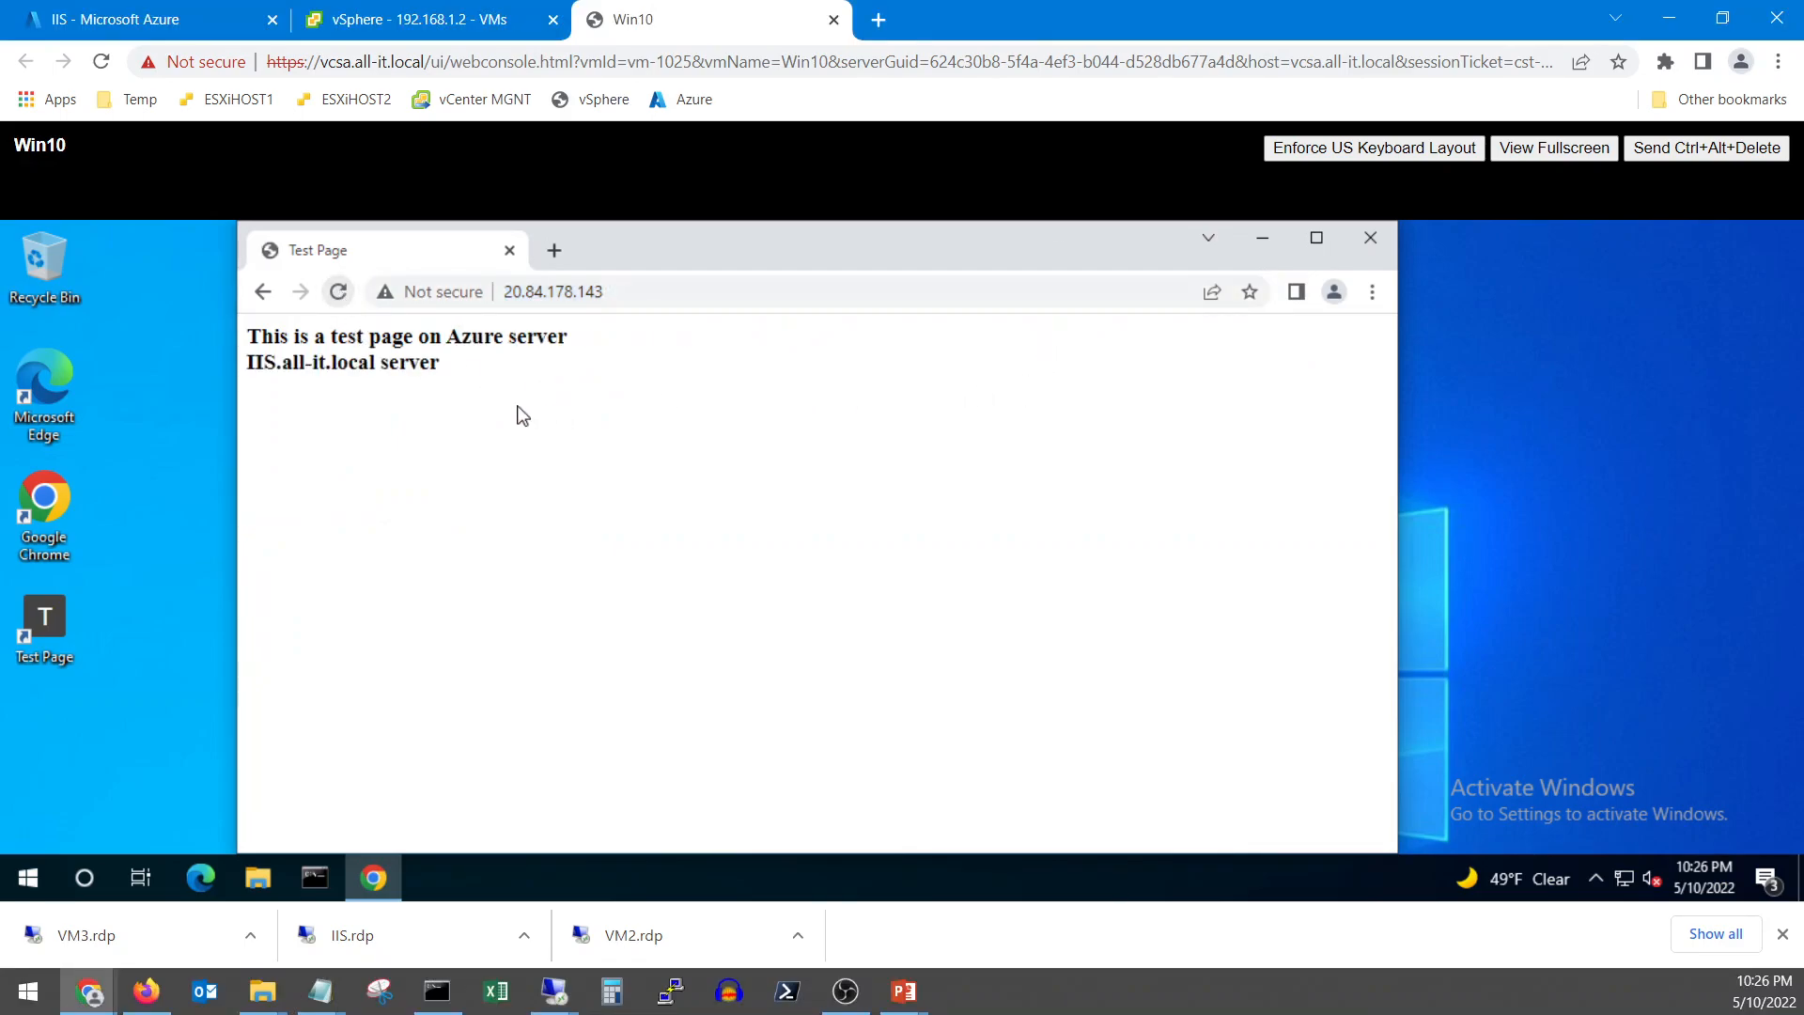
{"action": "left_click_drag", "start_coordinate": [661, 256], "coordinate": [711, 256]}
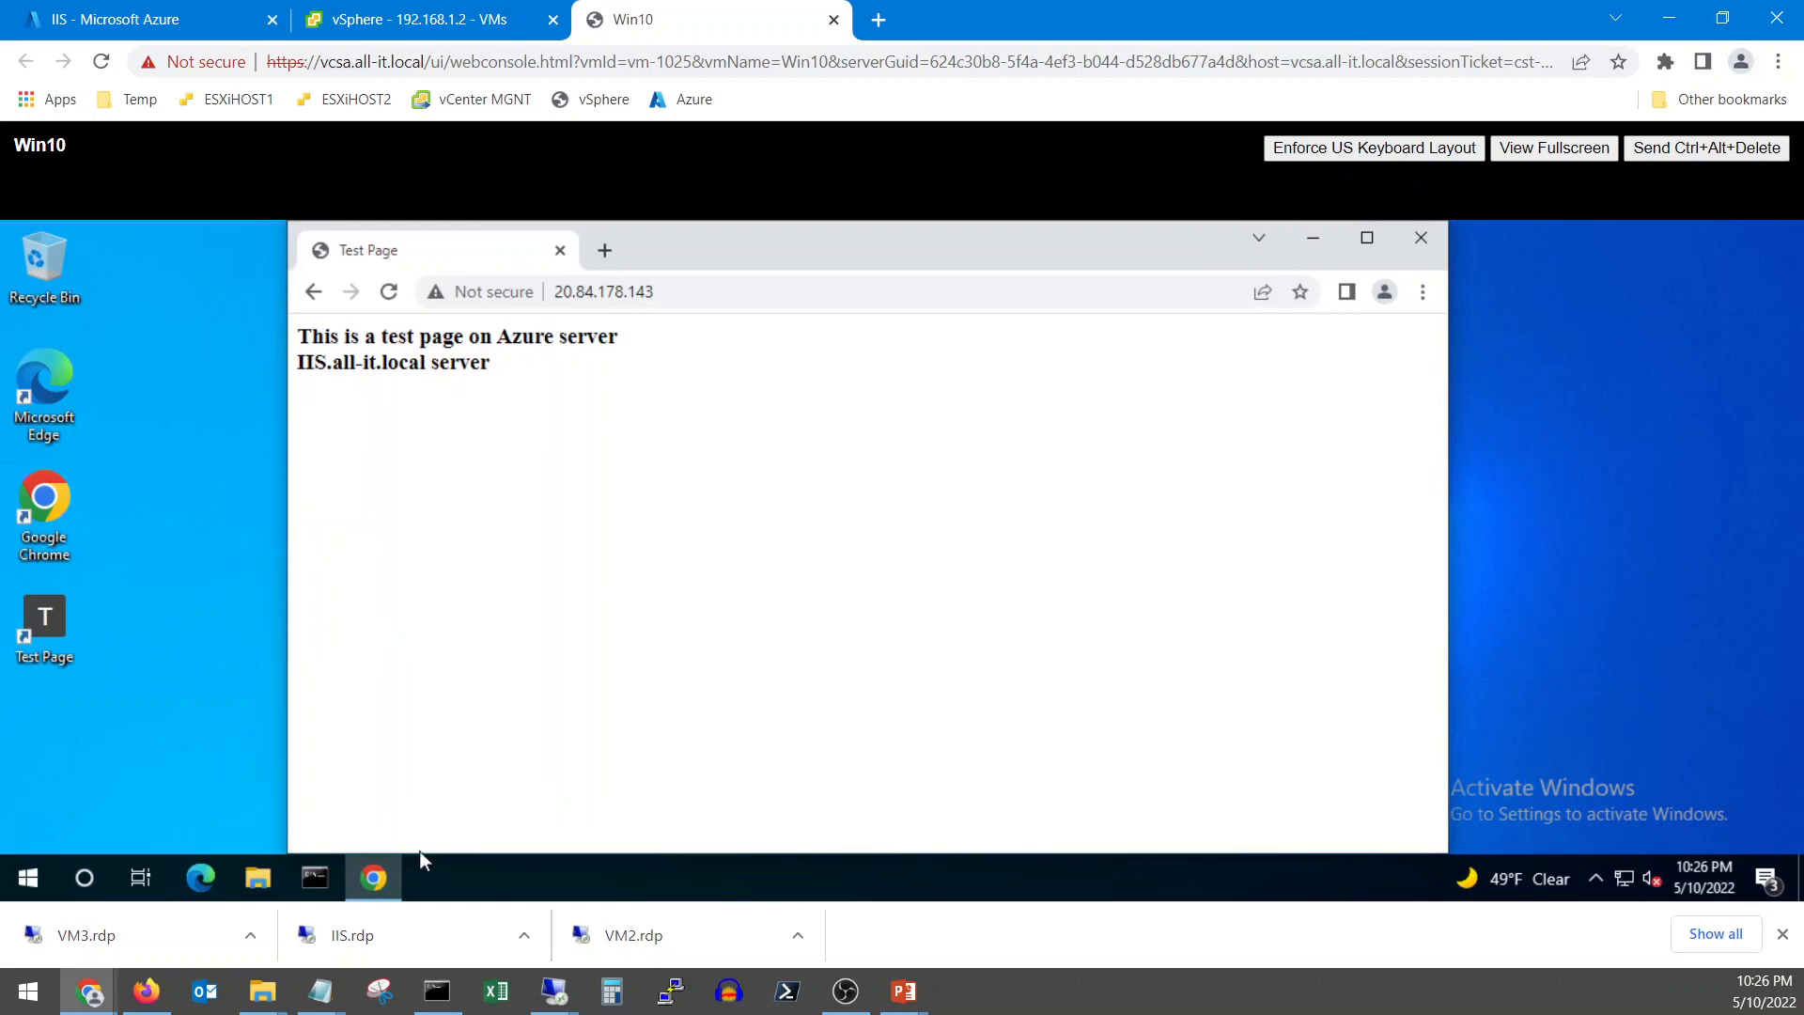
Select the DNS suffix in the IIS server's ipconfig output, then bring DC01's window forward
{"action": "left_click", "coordinate": [576, 996]}
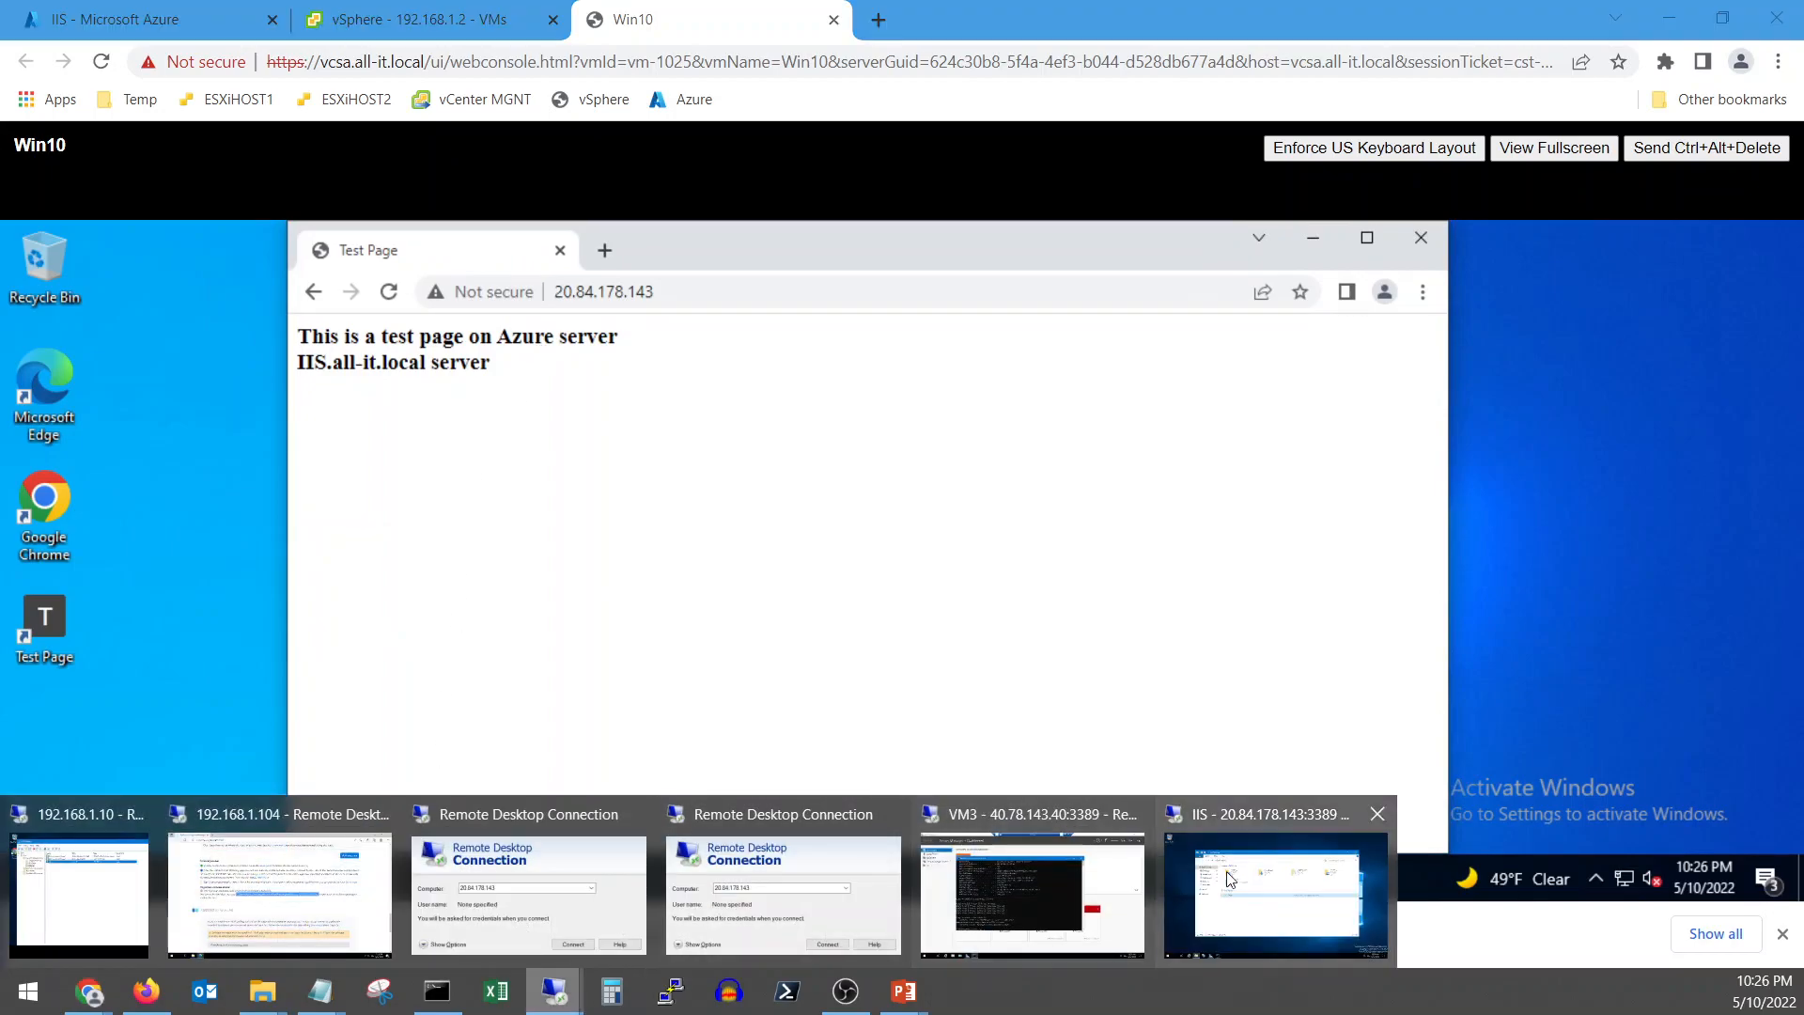
{"action": "left_click", "coordinate": [1275, 895]}
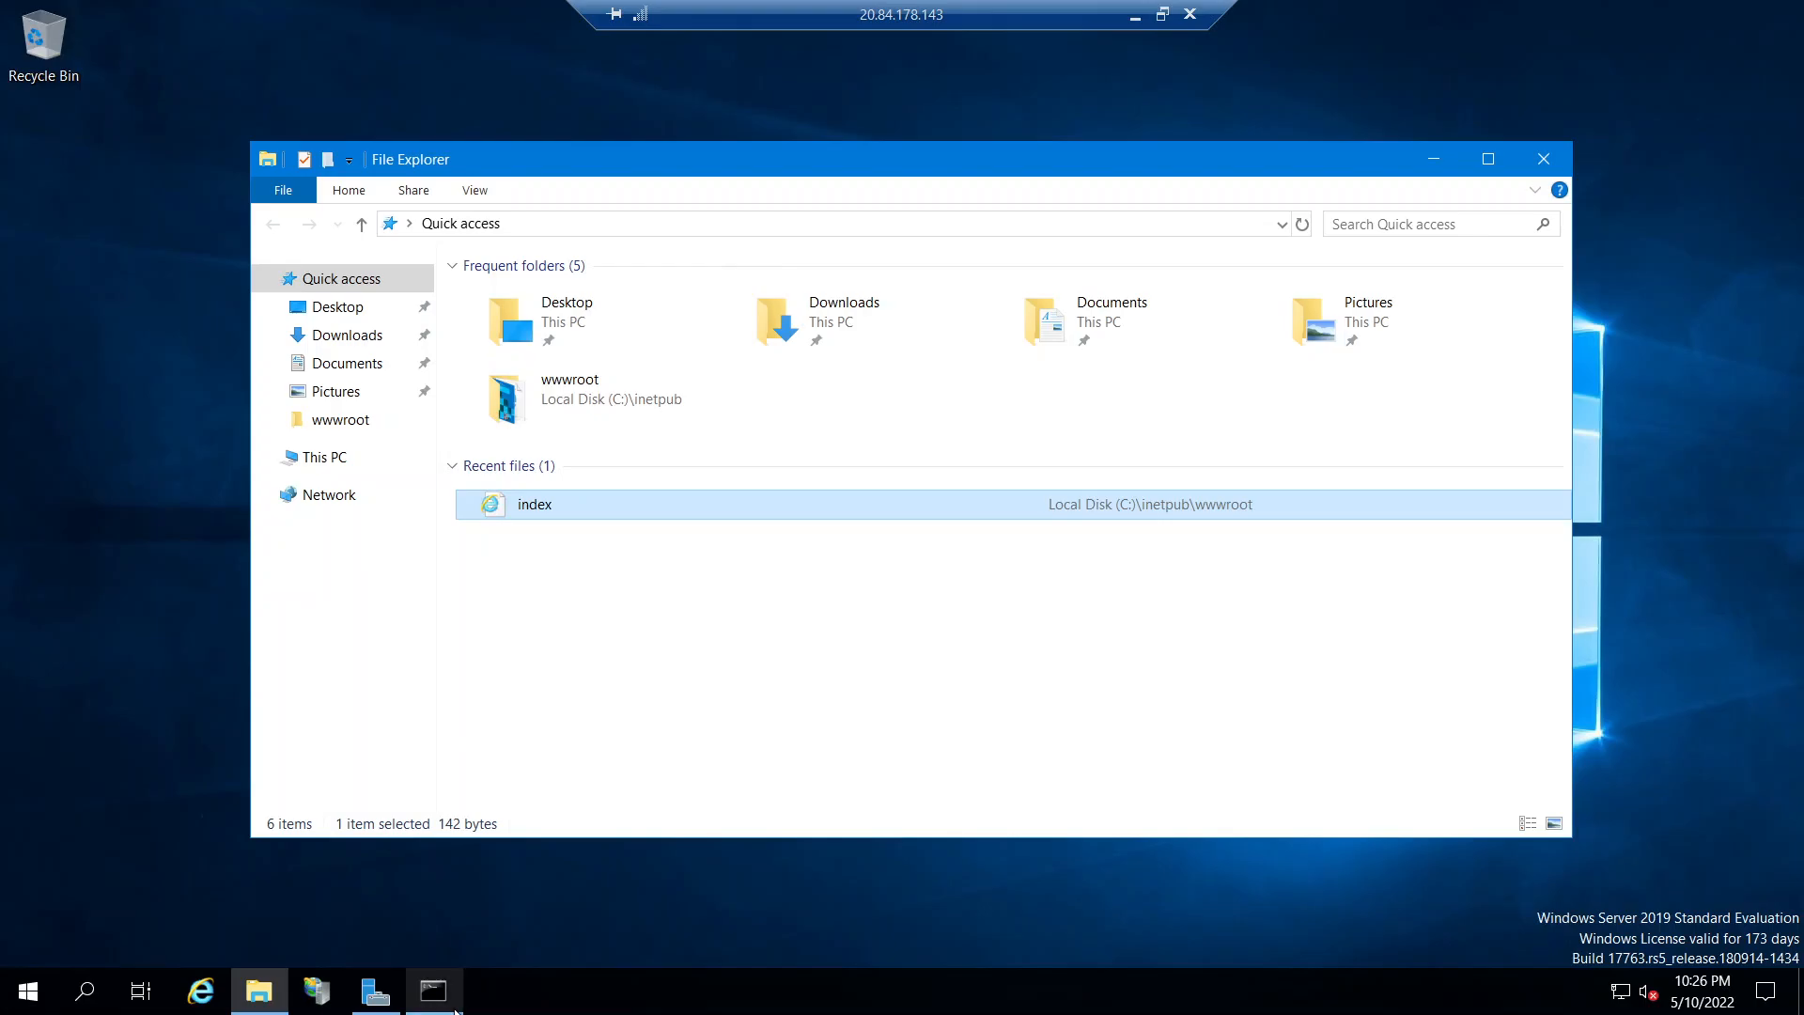
{"action": "left_click", "coordinate": [455, 1009]}
{"action": "left_click_drag", "start_coordinate": [1112, 464], "coordinate": [675, 464]}
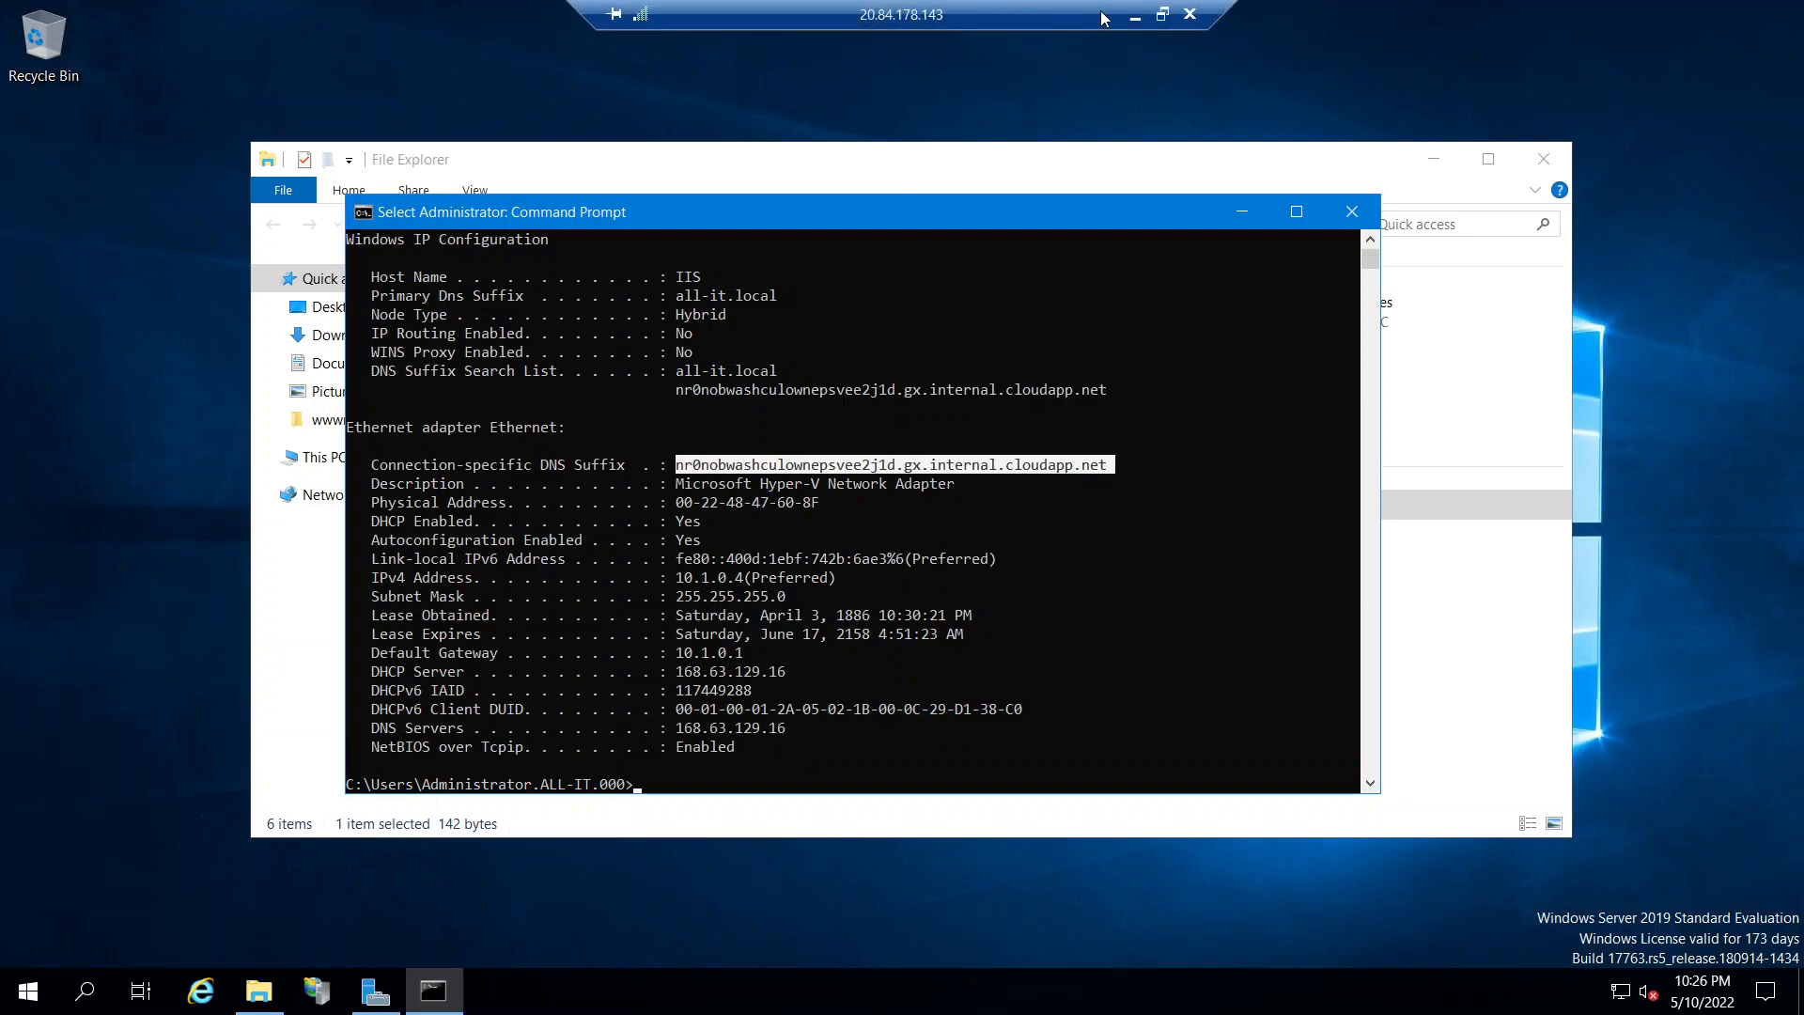
{"action": "left_click", "coordinate": [1135, 15]}
{"action": "mouse_move", "coordinate": [569, 1004]}
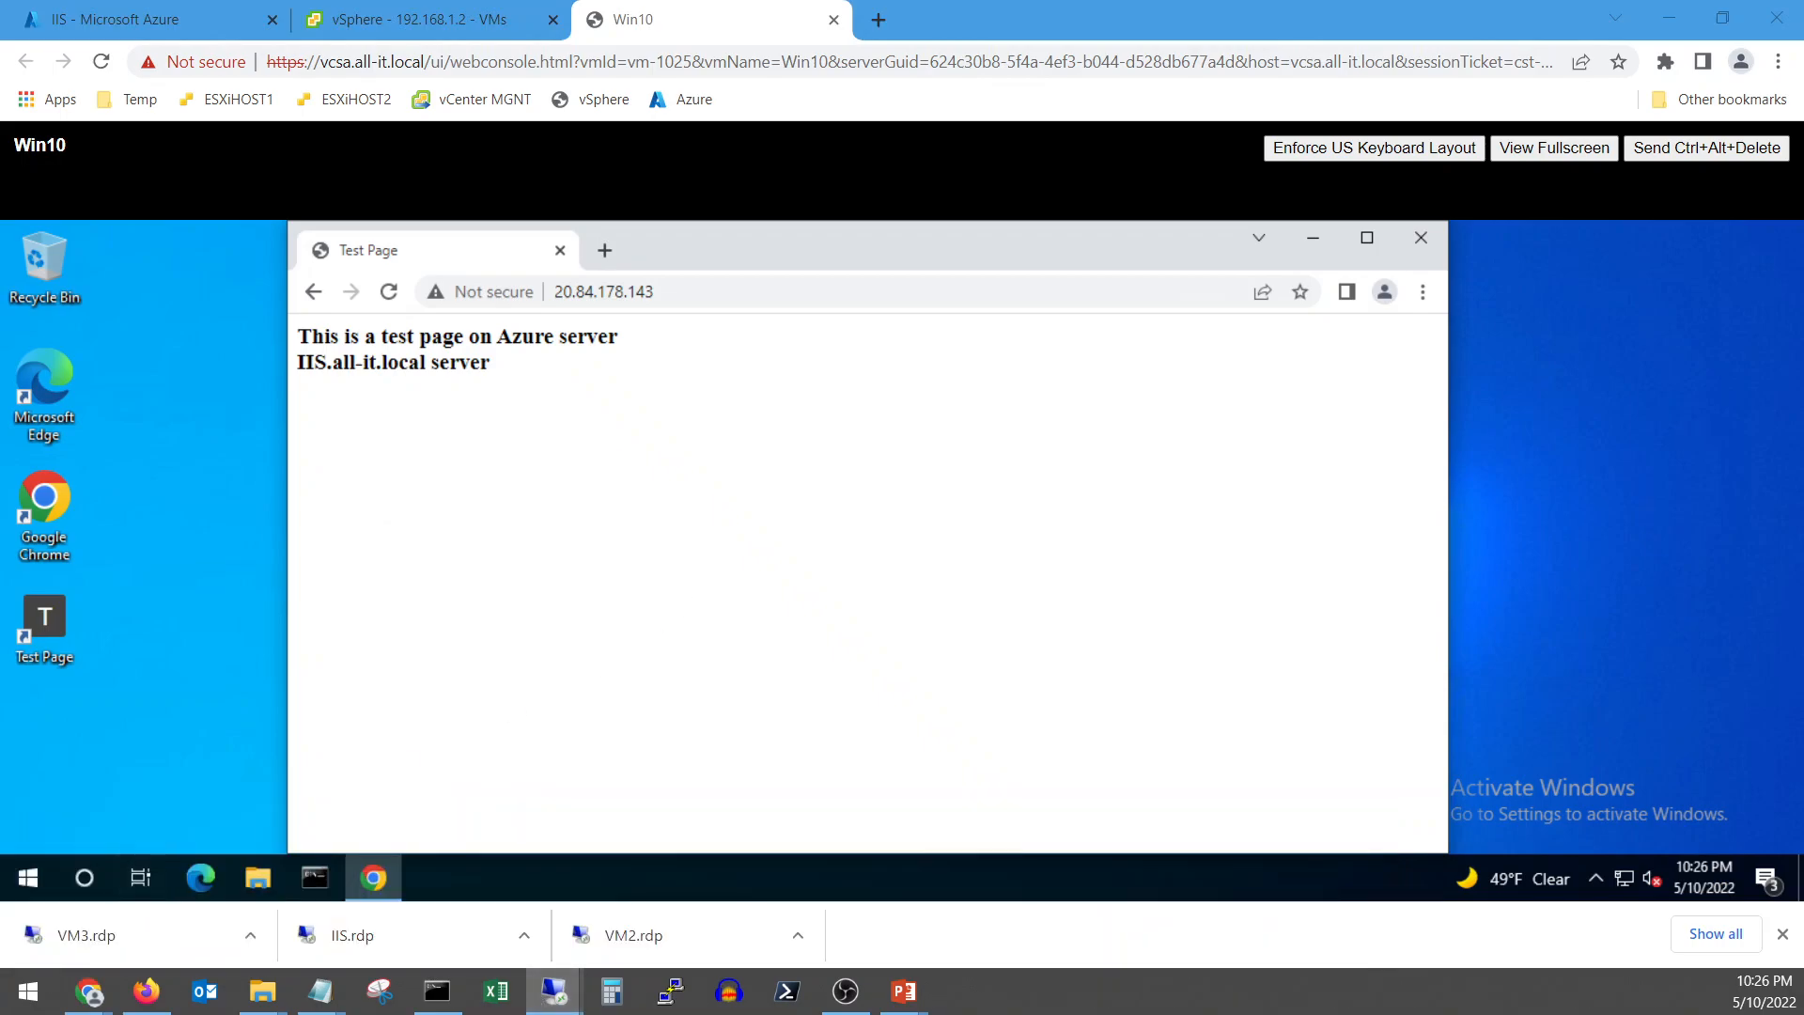
{"action": "left_click_drag", "start_coordinate": [0, 136], "coordinate": [820, 138]}
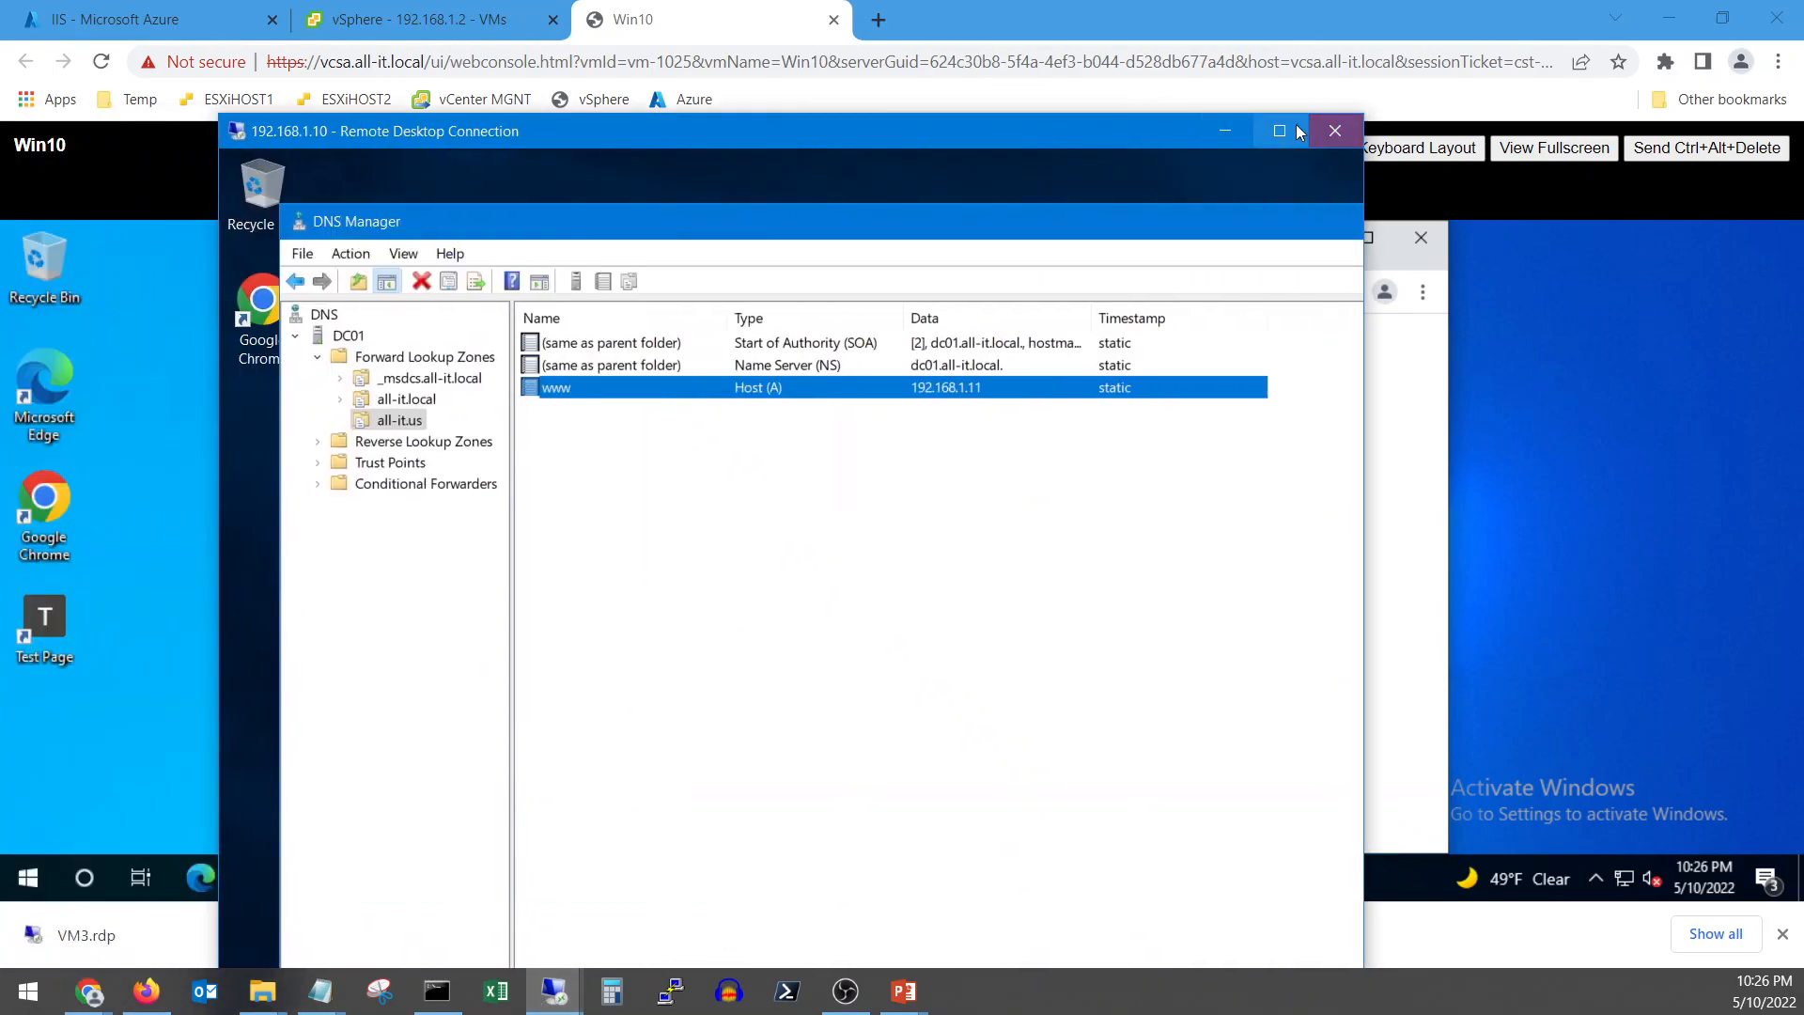
Change the www record's address from 192.168.1.11 to 20.84.178.143, accepting the PTR warning
{"action": "left_click", "coordinate": [1289, 131]}
{"action": "double_click", "coordinate": [382, 238]}
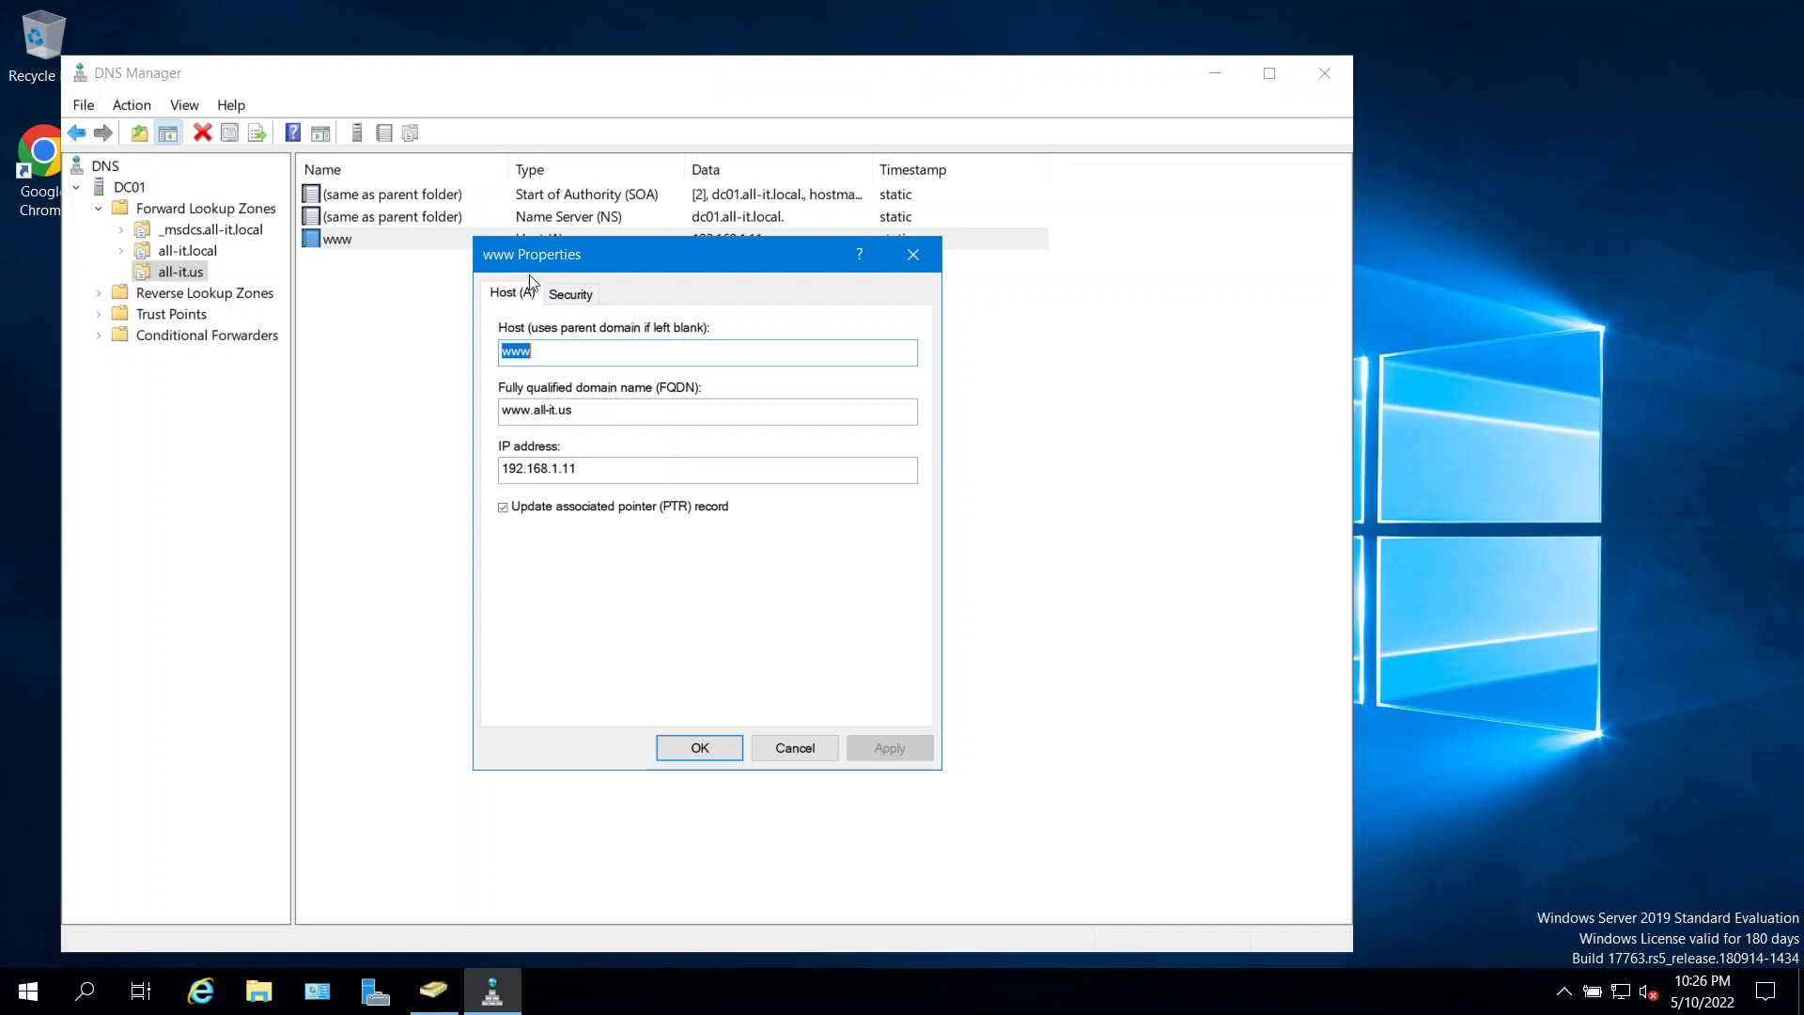
{"action": "left_click", "coordinate": [587, 470]}
{"action": "key", "text": "ctrl+a"}
{"action": "type", "text": "20.84.178.143"}
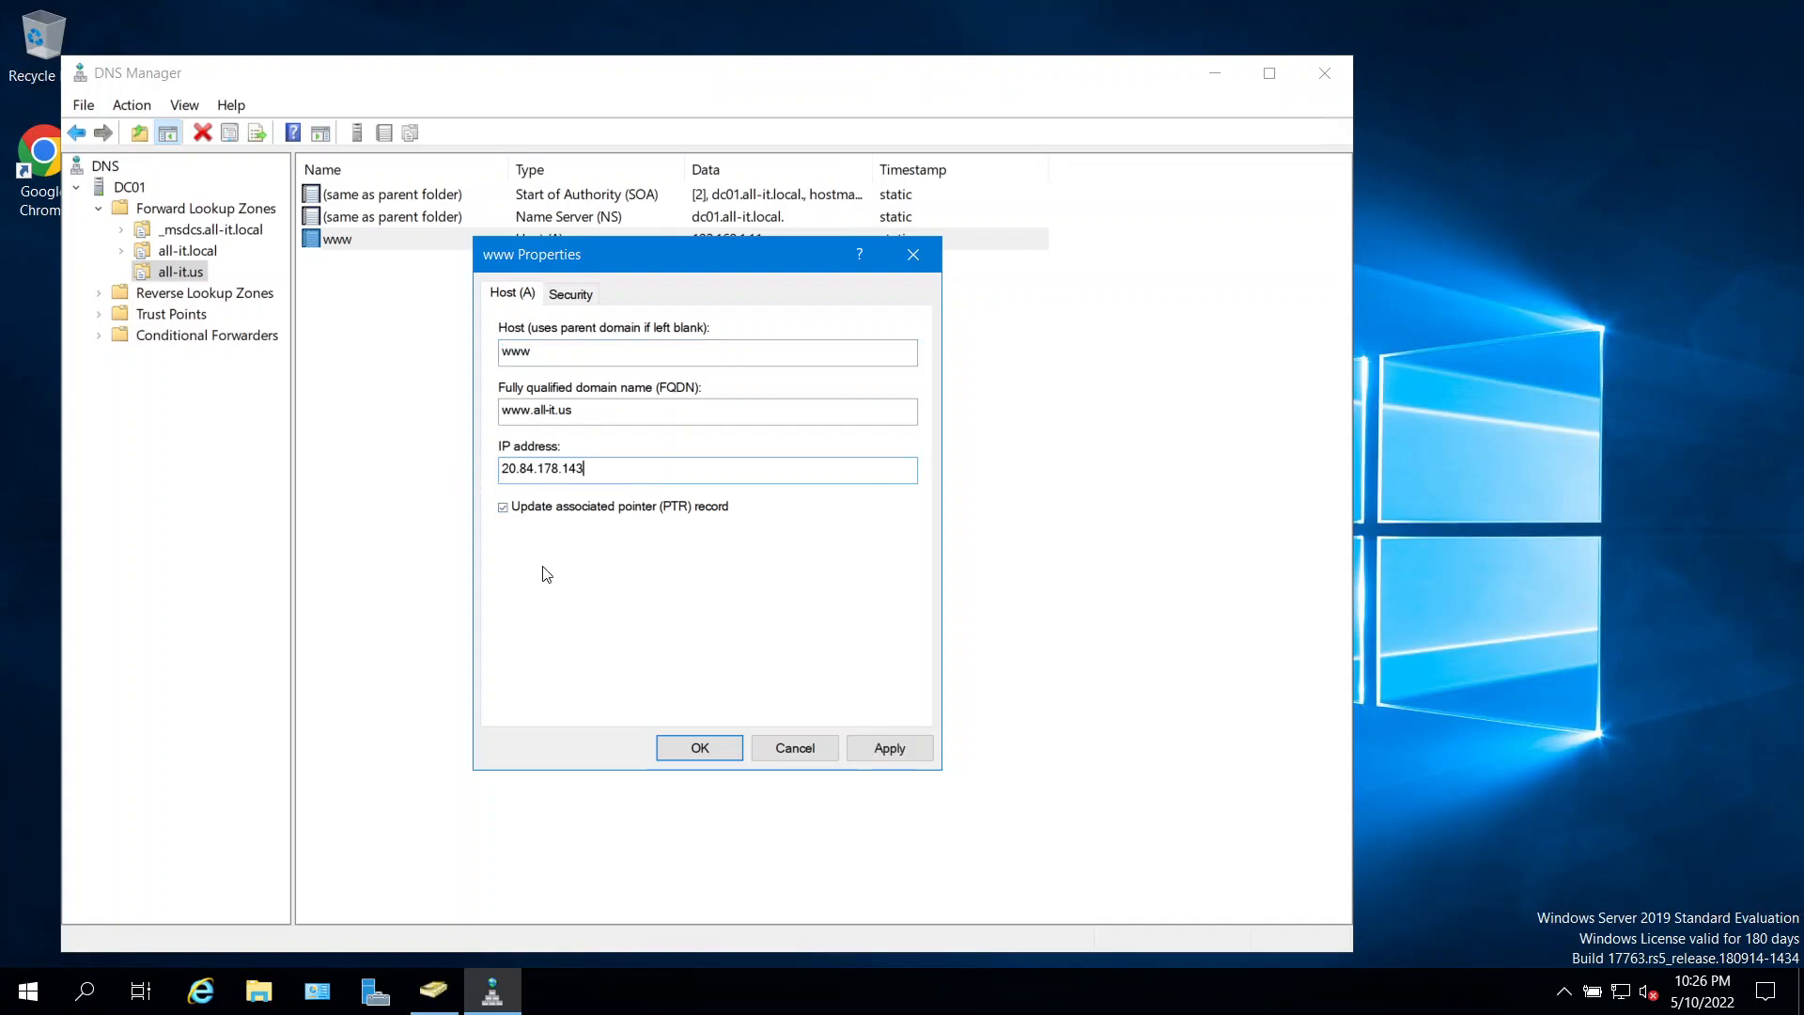
{"action": "left_click", "coordinate": [883, 749]}
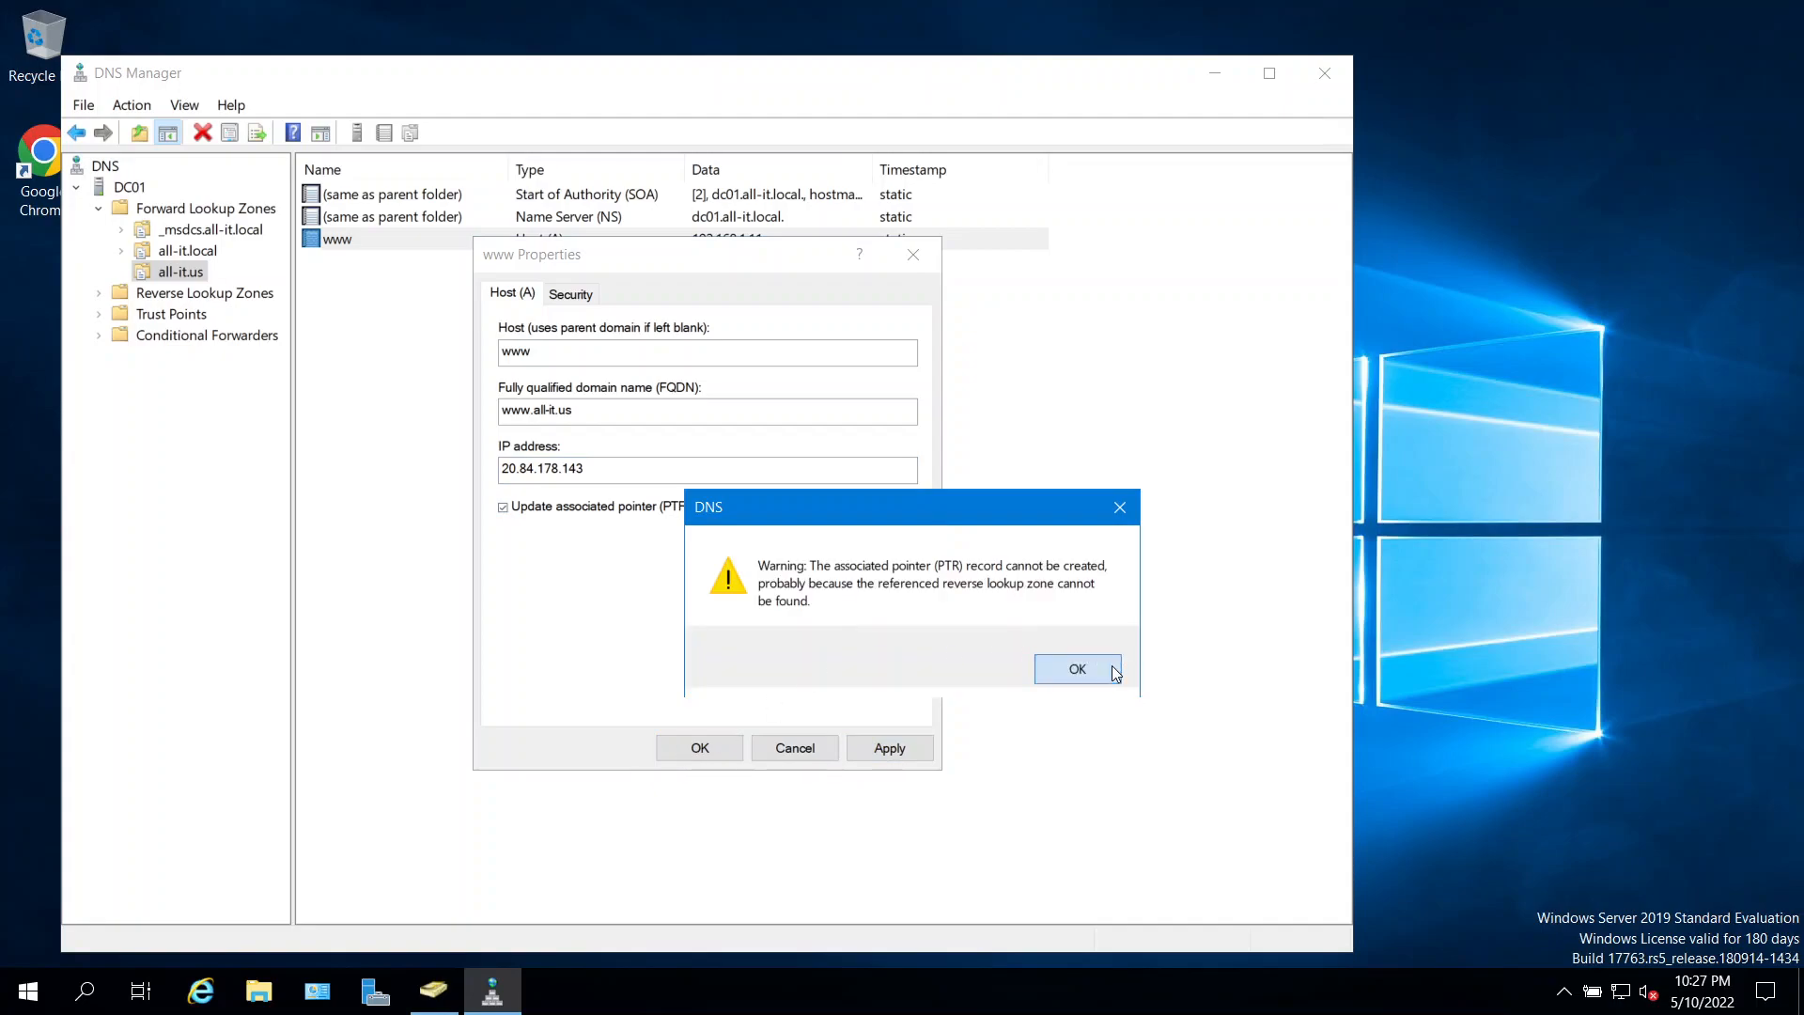
{"action": "left_click", "coordinate": [1078, 669]}
{"action": "left_click", "coordinate": [700, 748]}
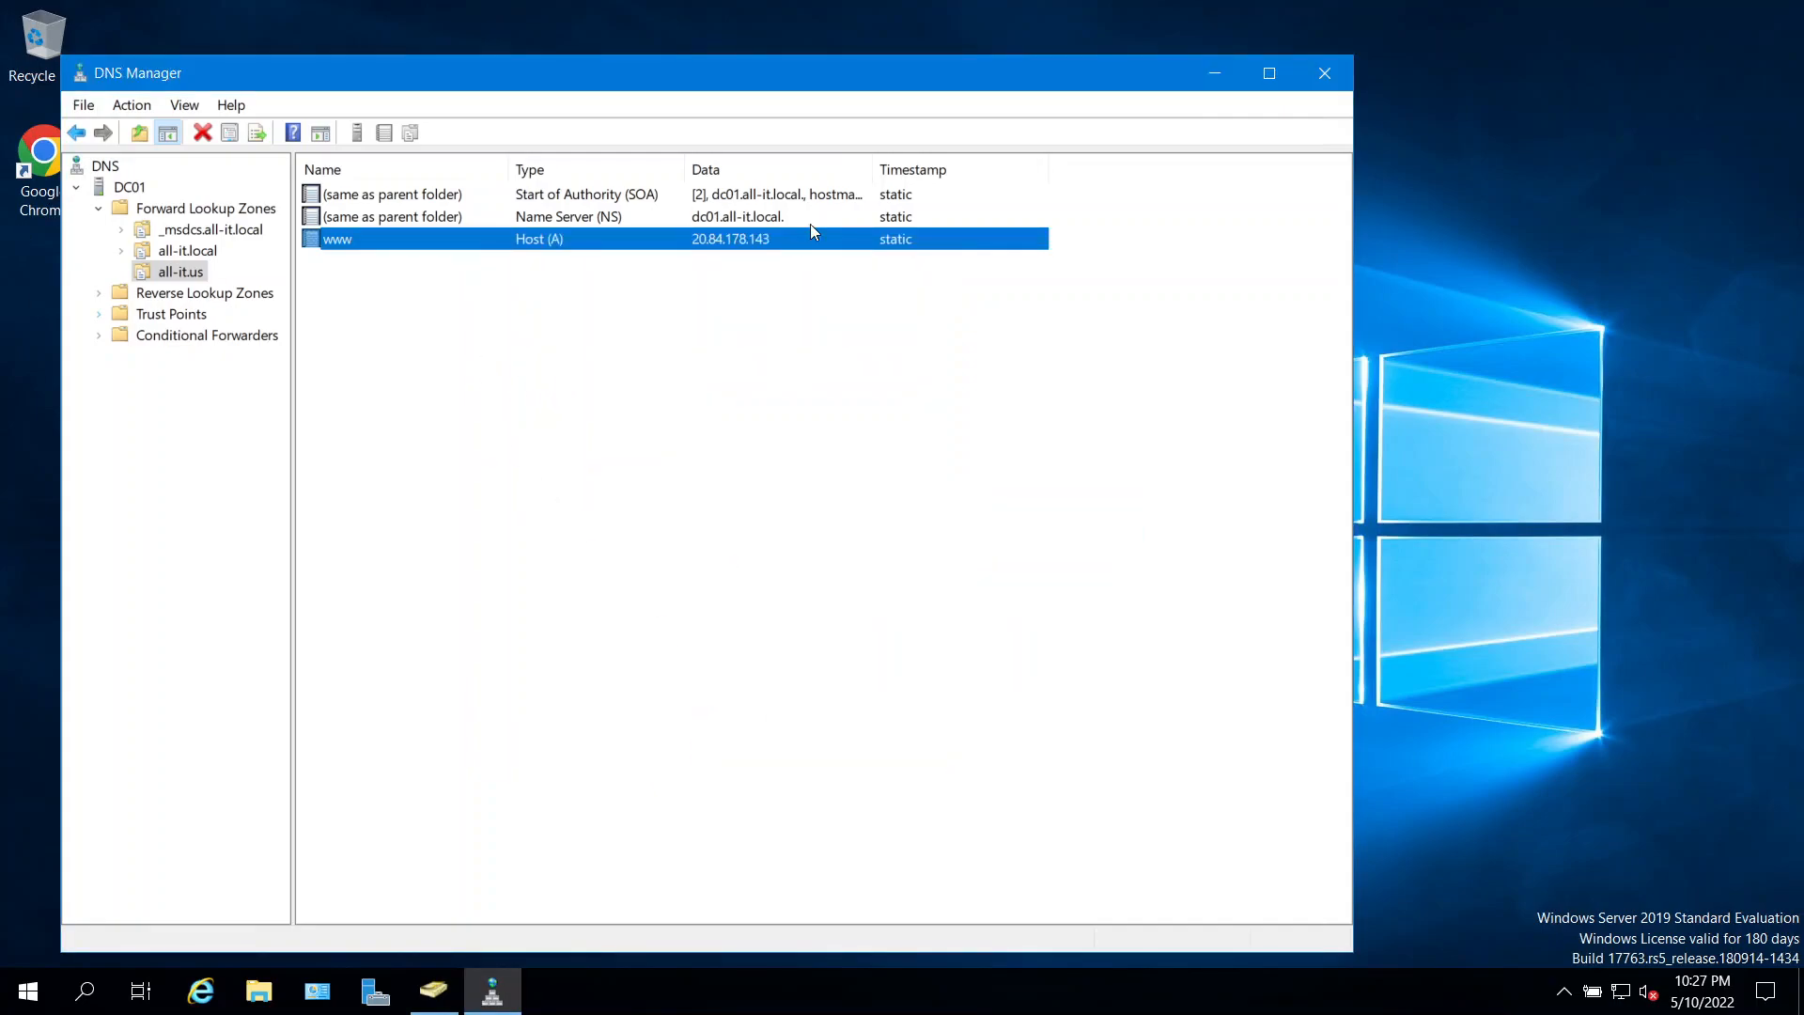
{"action": "mouse_move", "coordinate": [1194, 10]}
{"action": "left_click", "coordinate": [1137, 17]}
{"action": "left_click", "coordinate": [662, 293]}
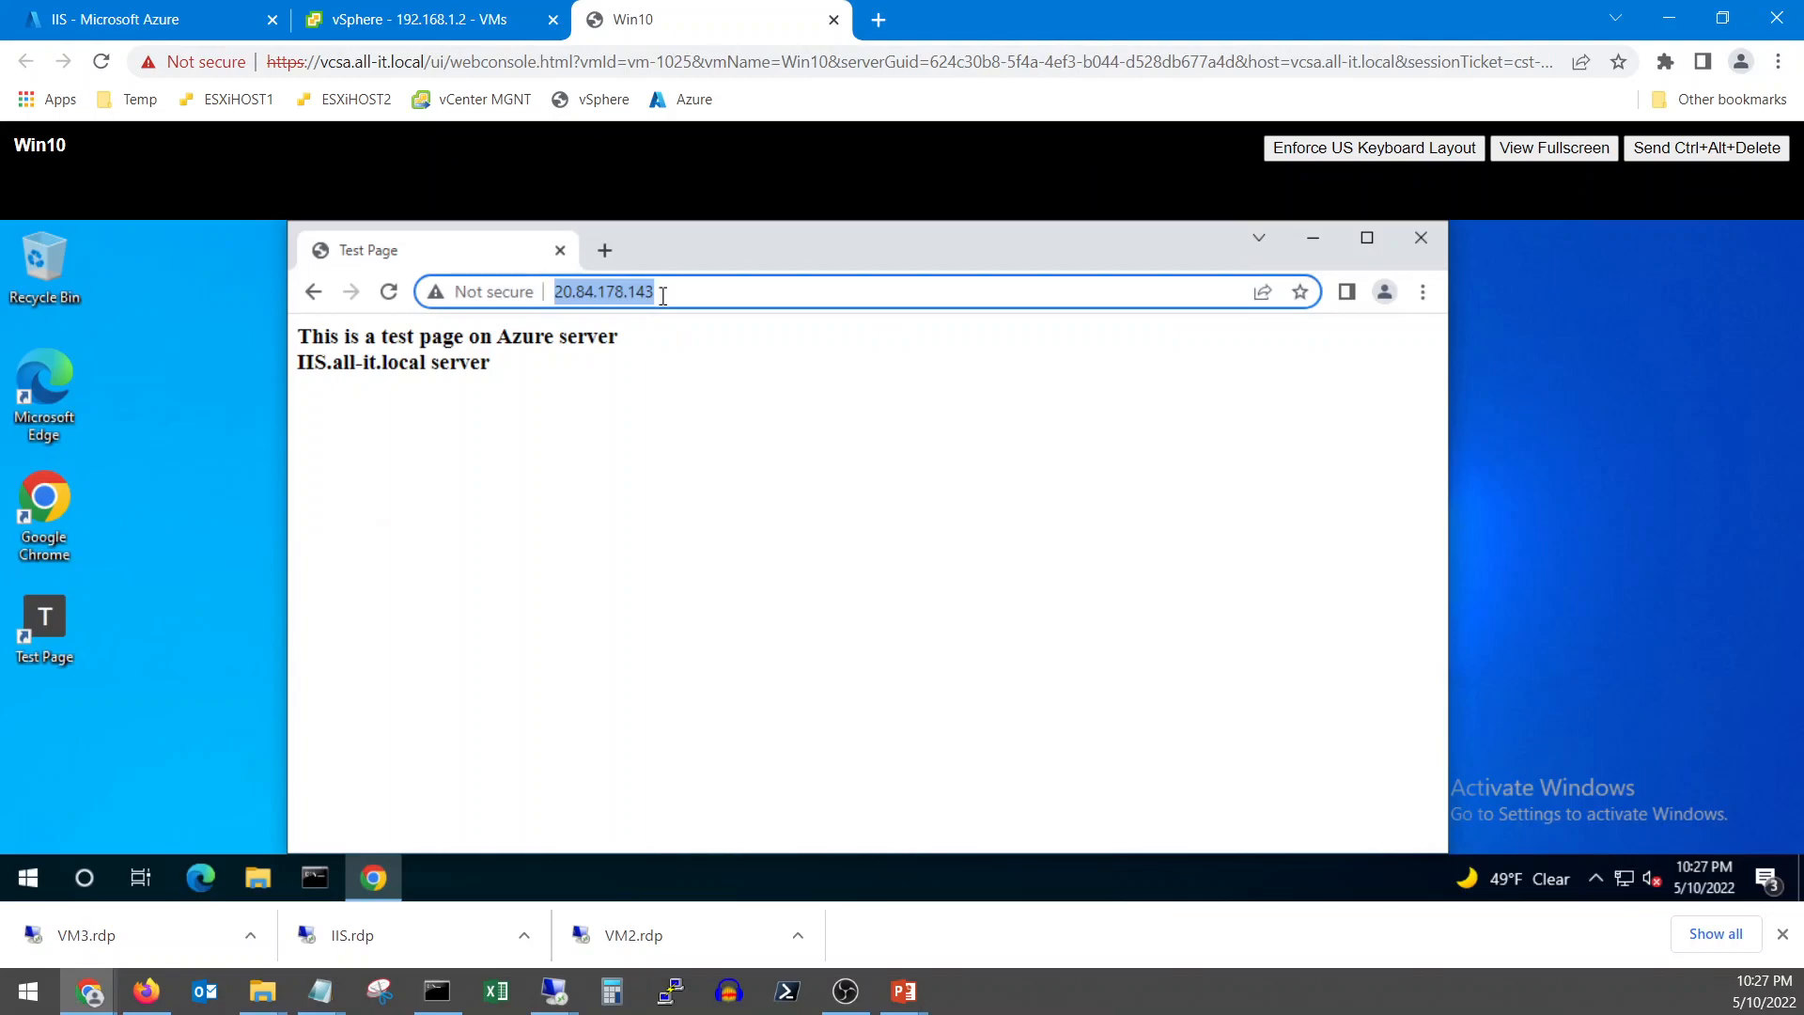
{"action": "type", "text": "h"}
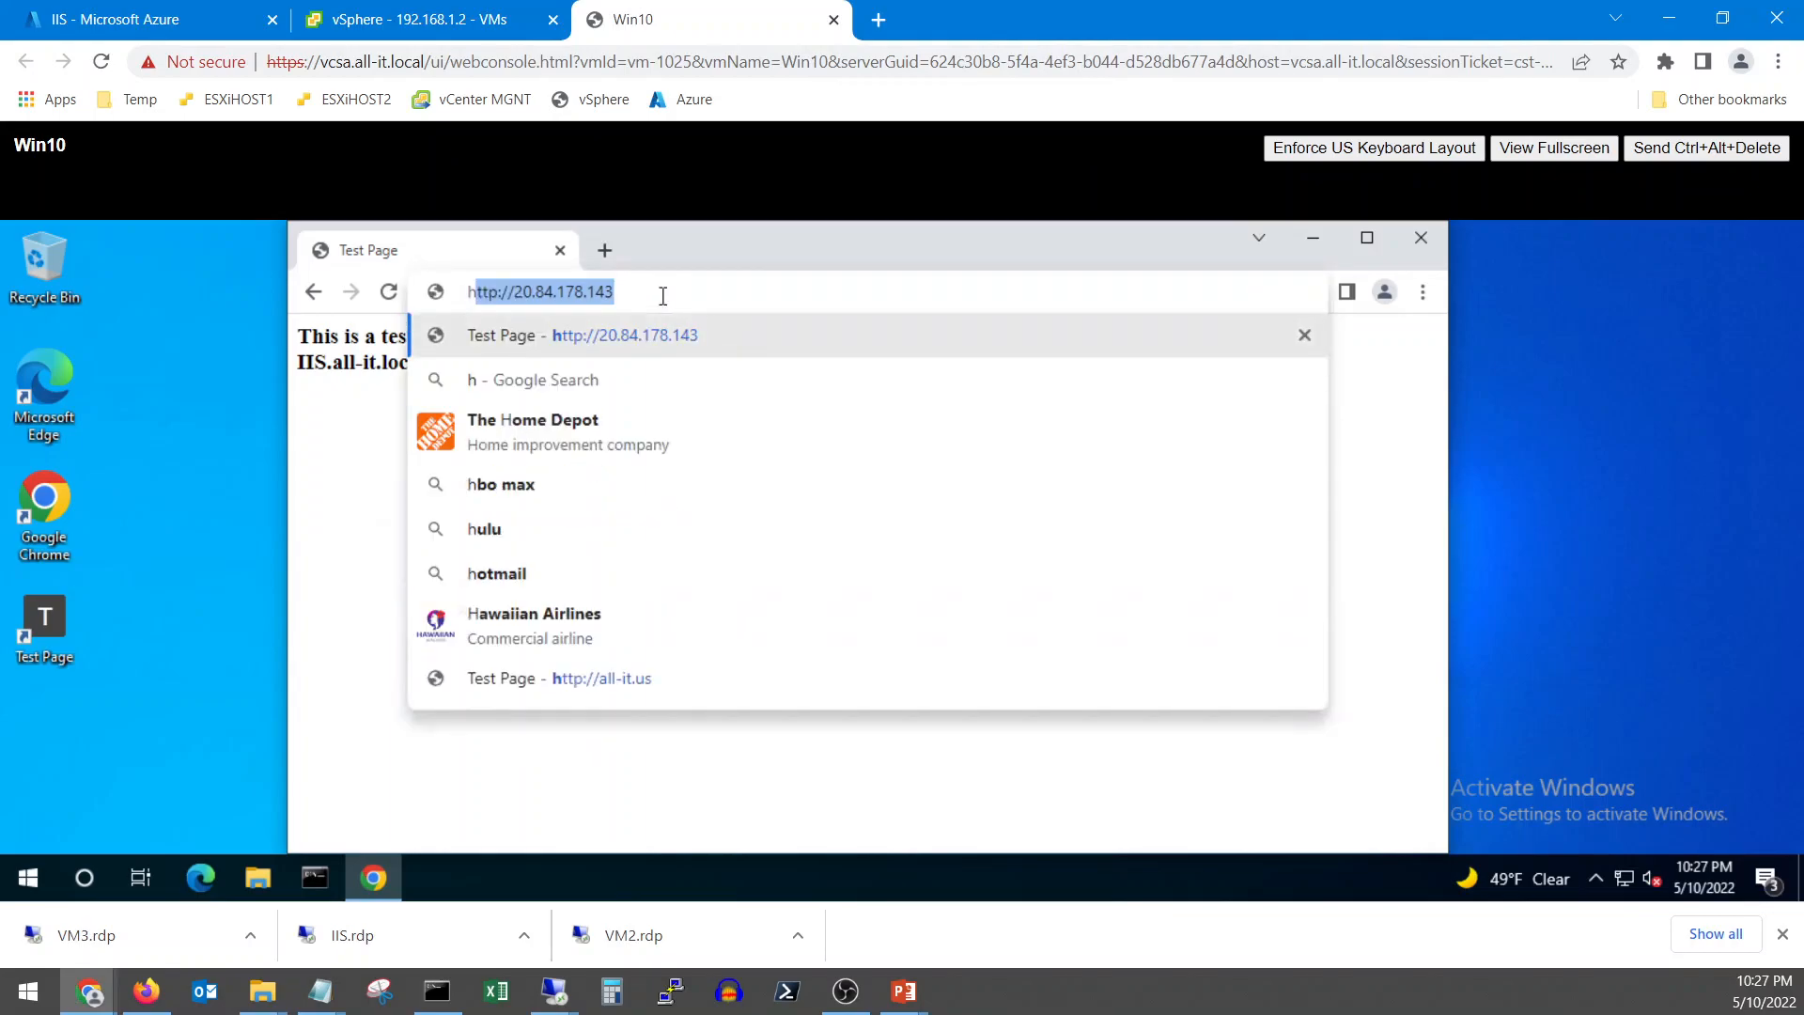
{"action": "type", "text": "ttp://ww"}
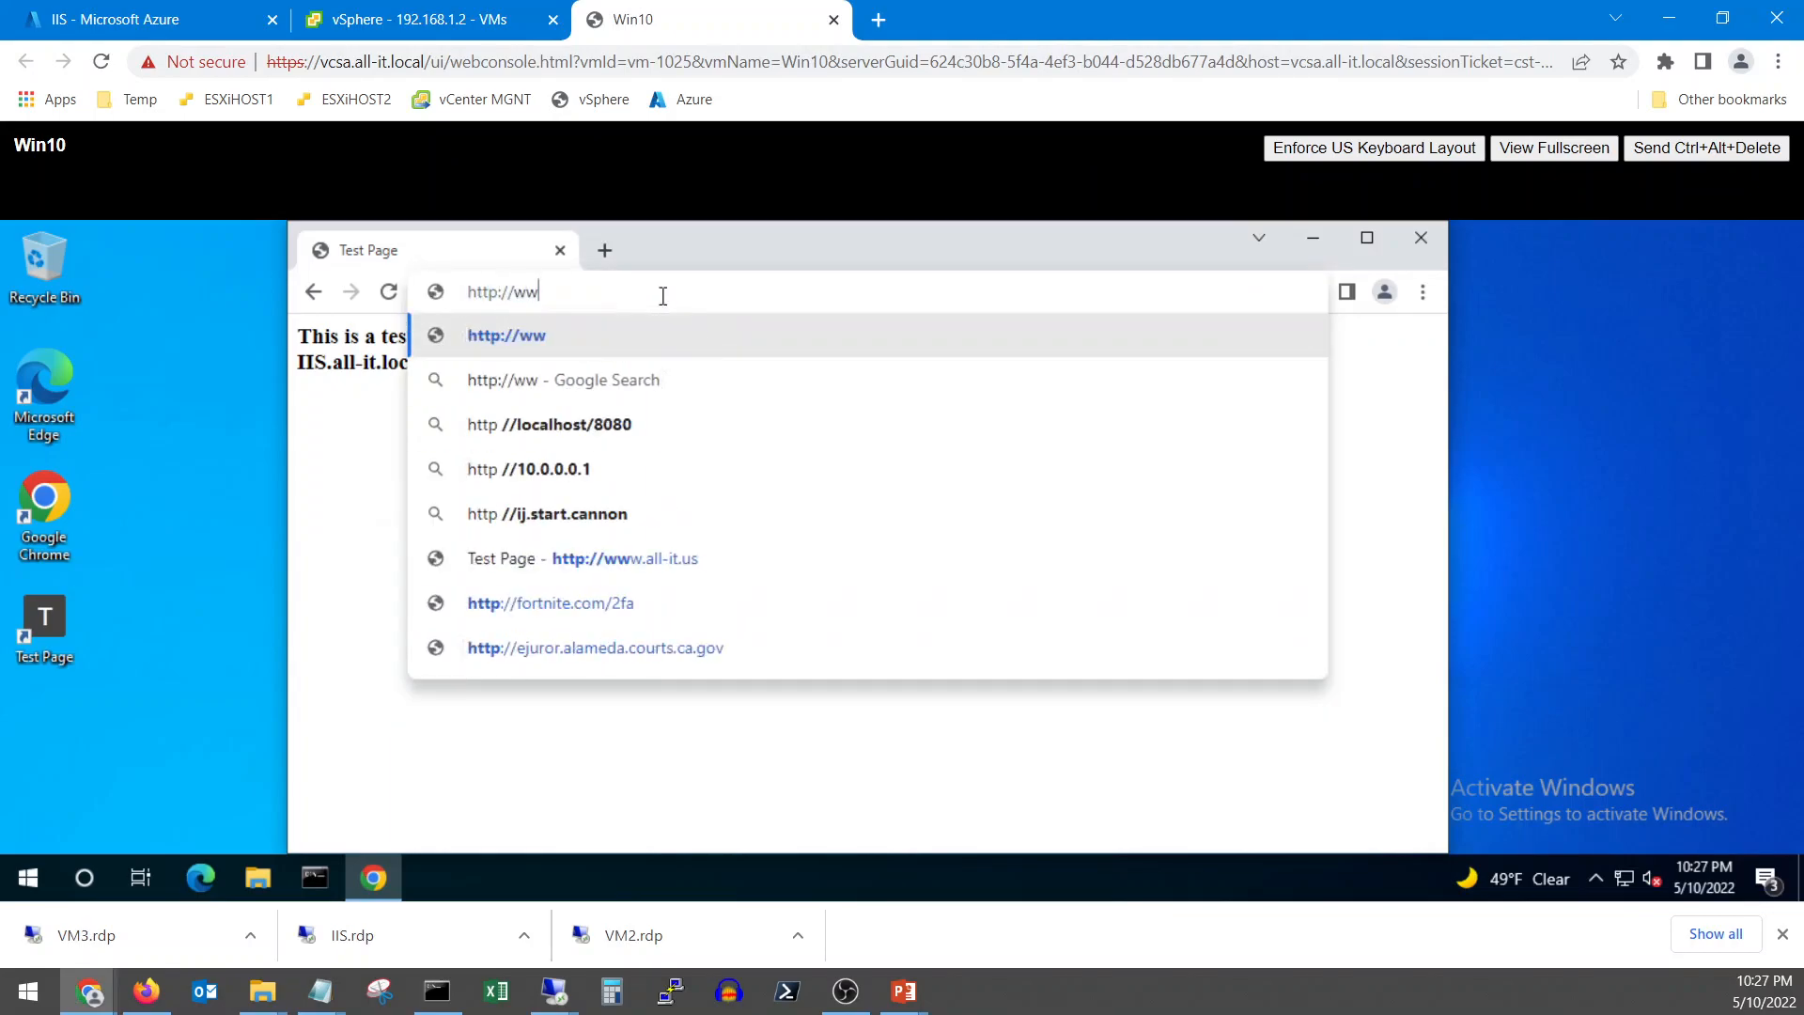
{"action": "type", "text": "w.a"}
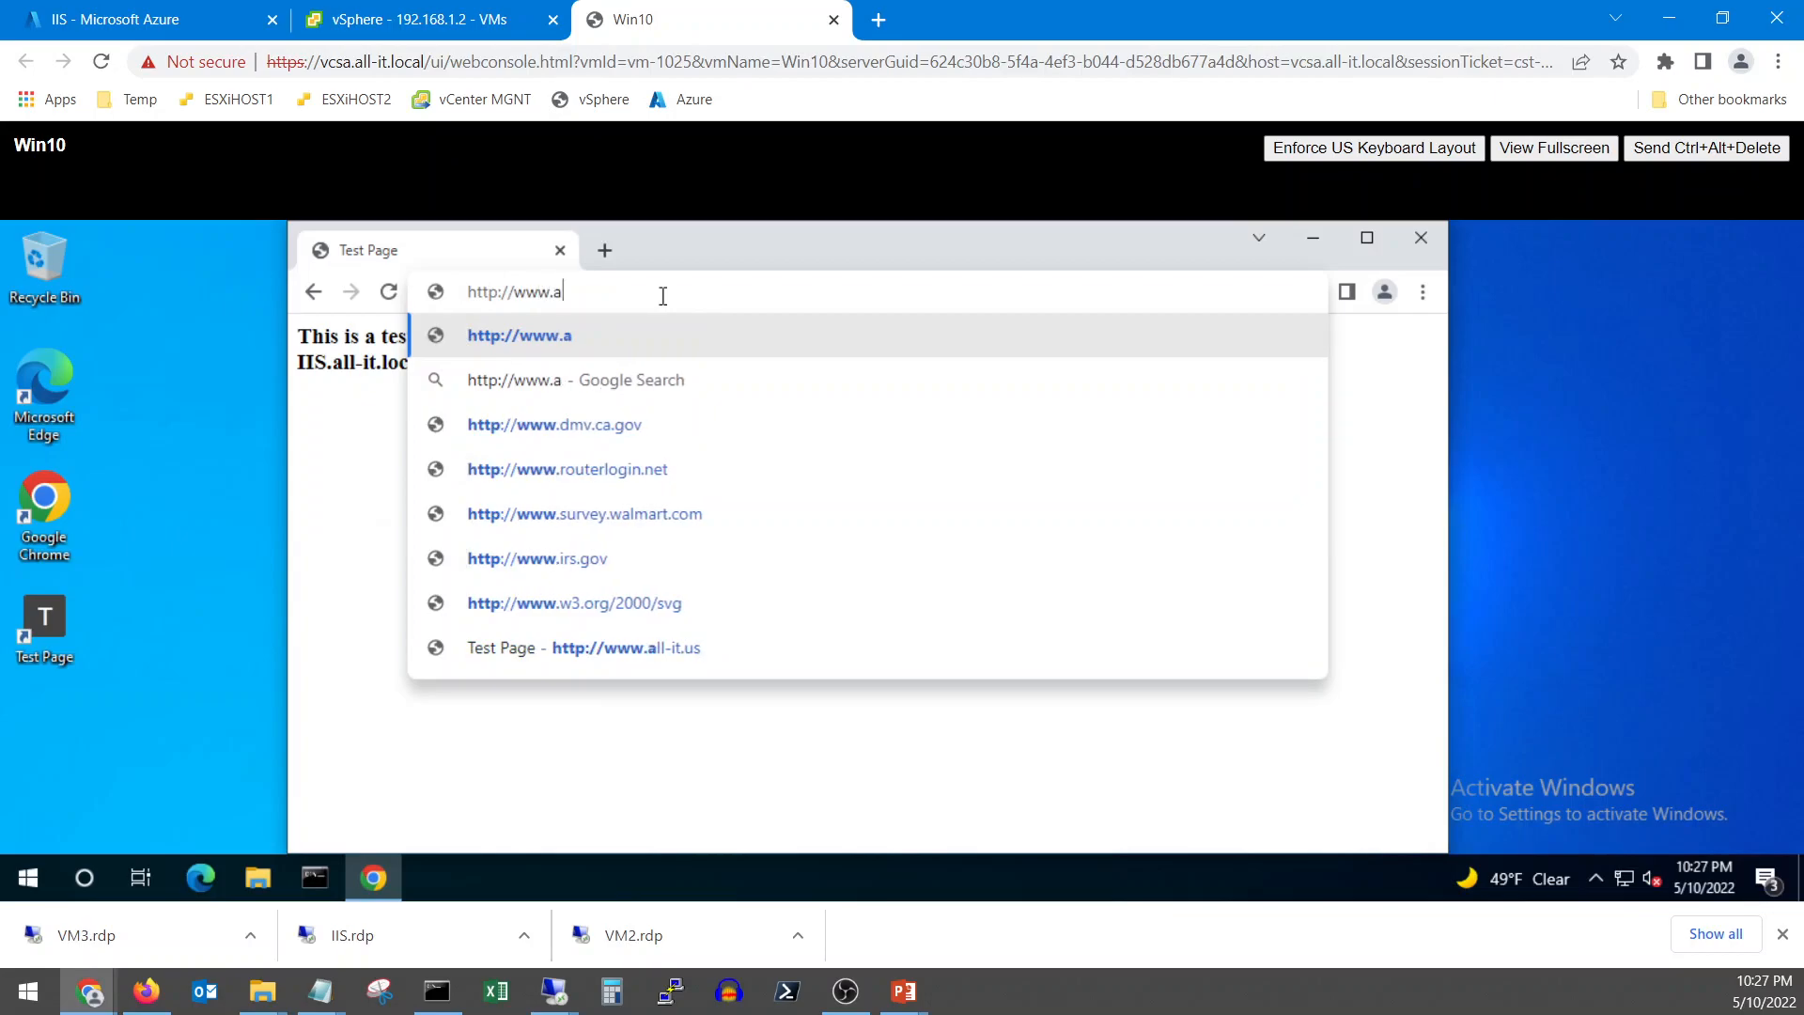
{"action": "type", "text": "ll-it.us"}
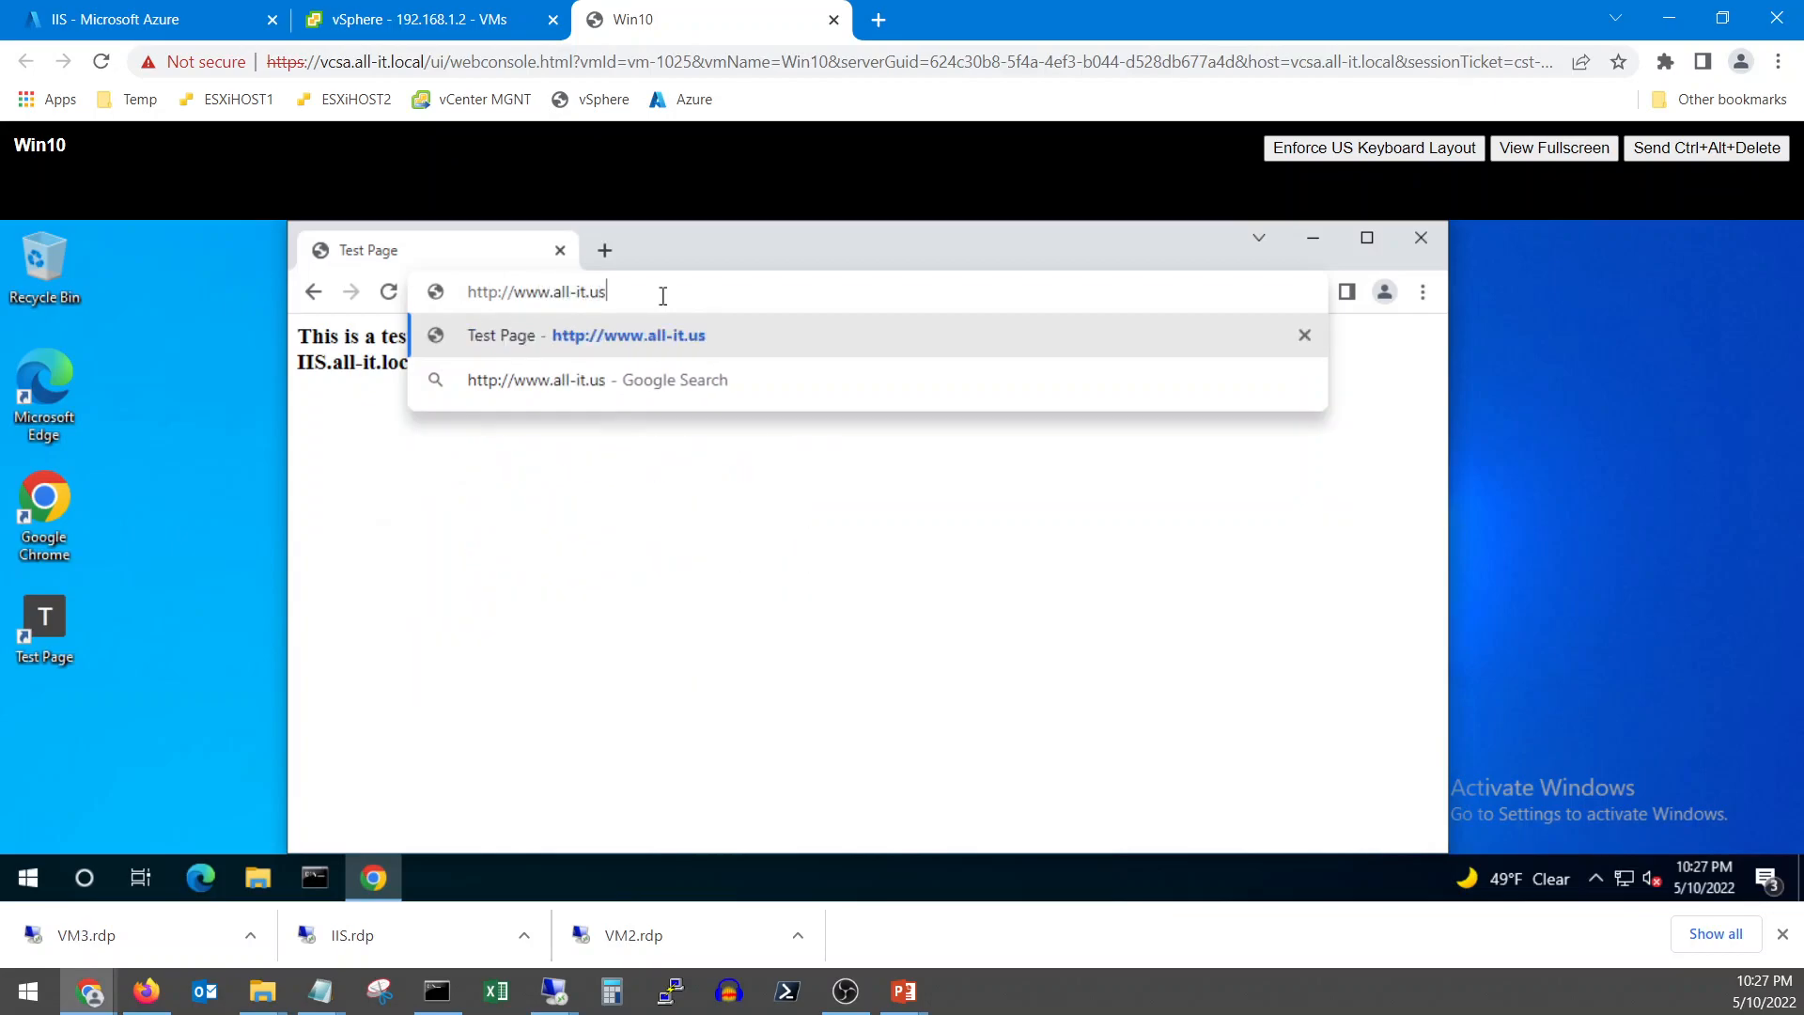
{"action": "key", "text": "Return"}
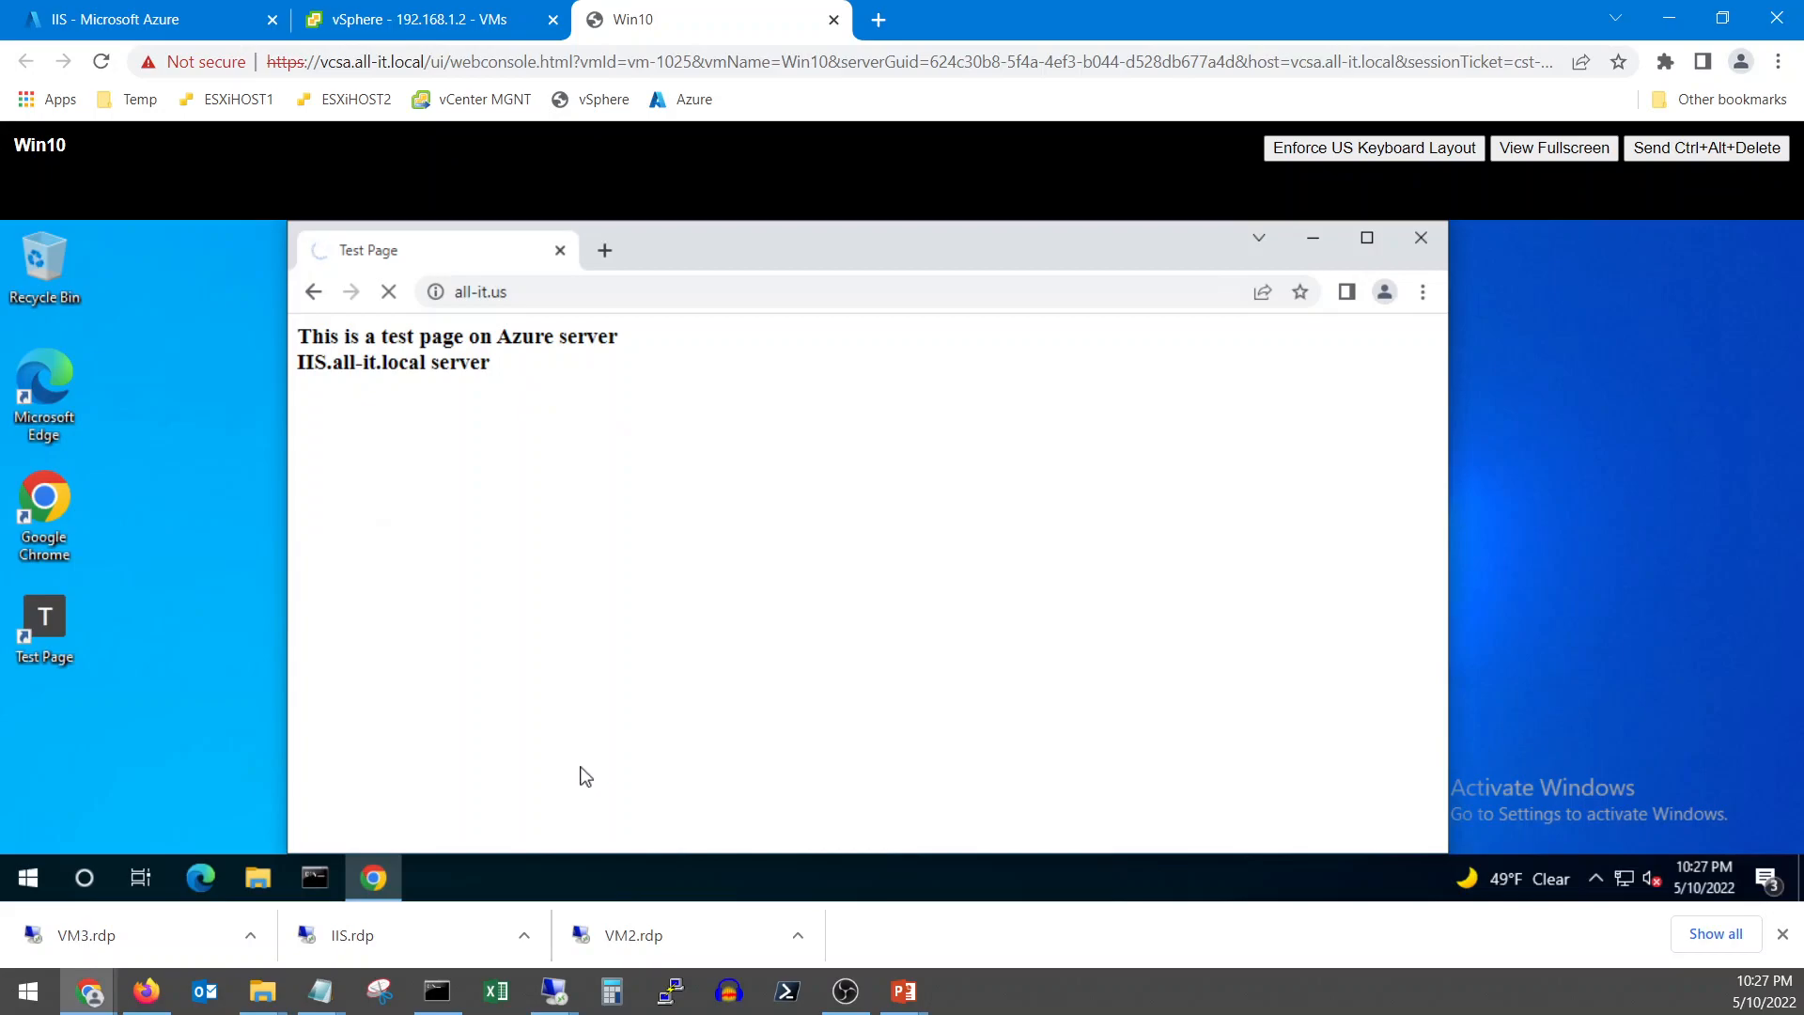
Flush the VM's DNS cache with ipconfig /flushdns, correcting the typos
{"action": "left_click", "coordinate": [315, 877]}
{"action": "left_click_drag", "start_coordinate": [632, 320], "coordinate": [1139, 475]}
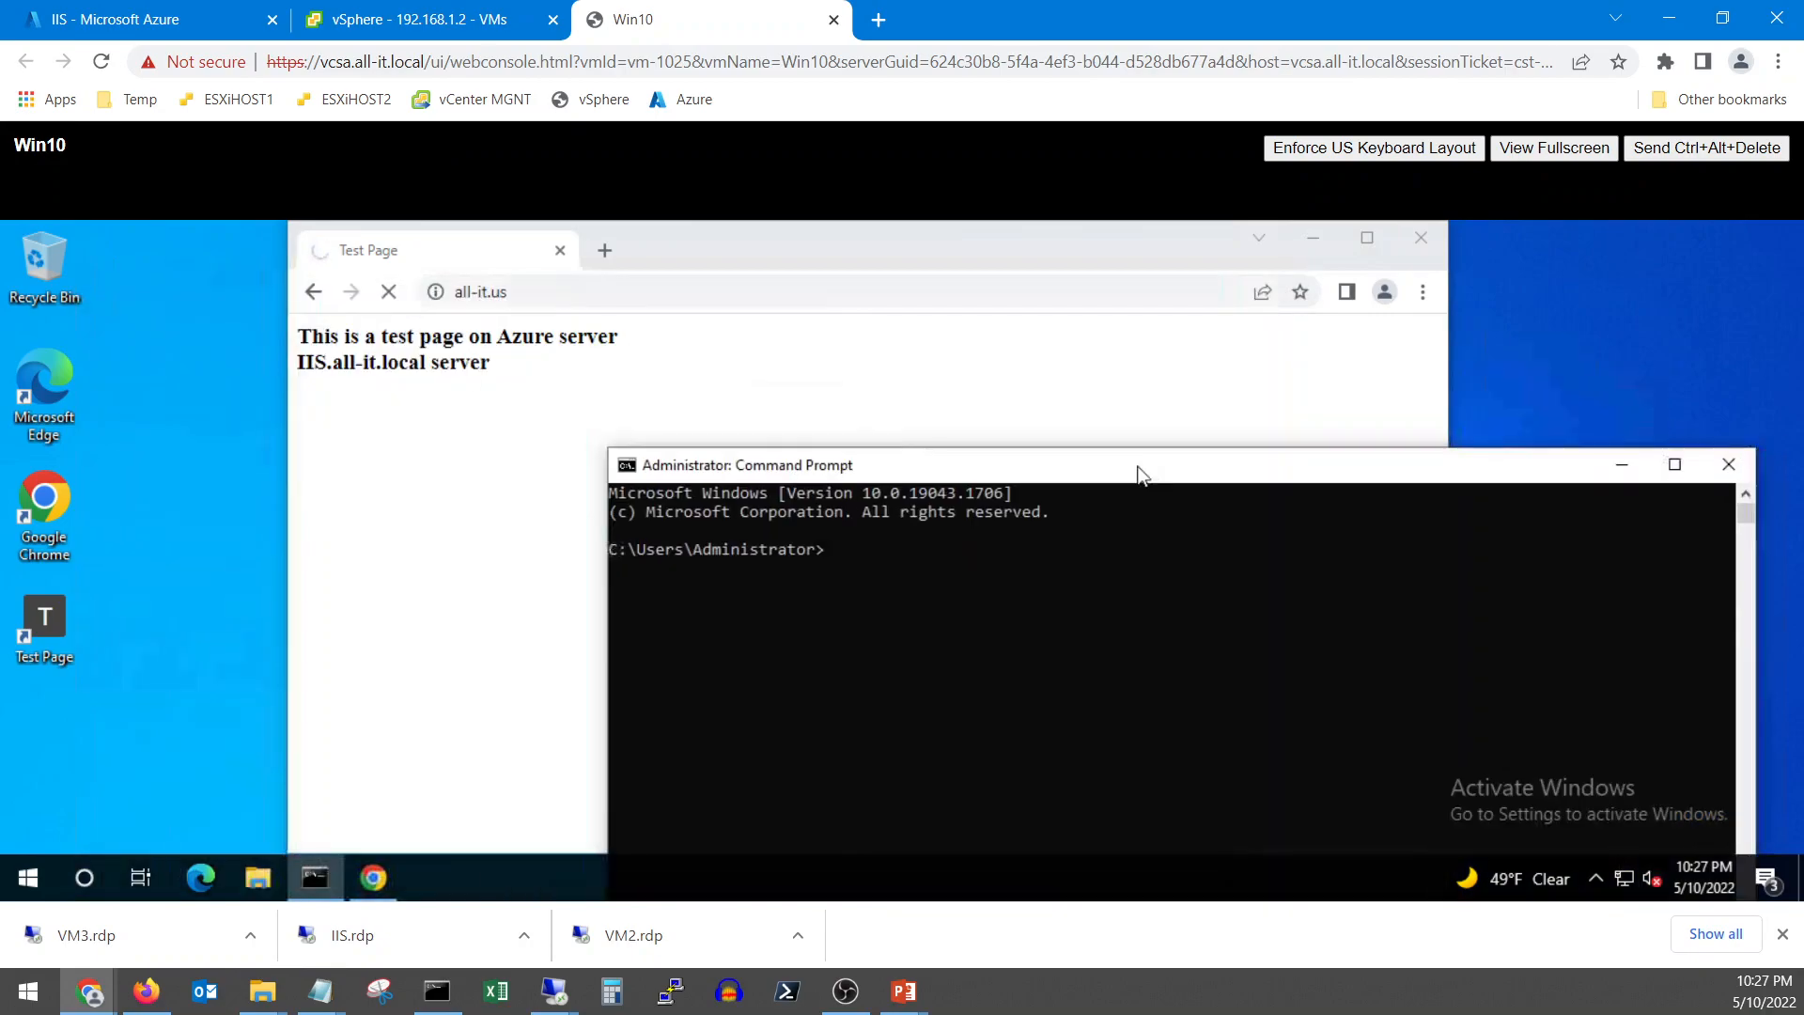
{"action": "type", "text": "ipcofnig /flishdns"}
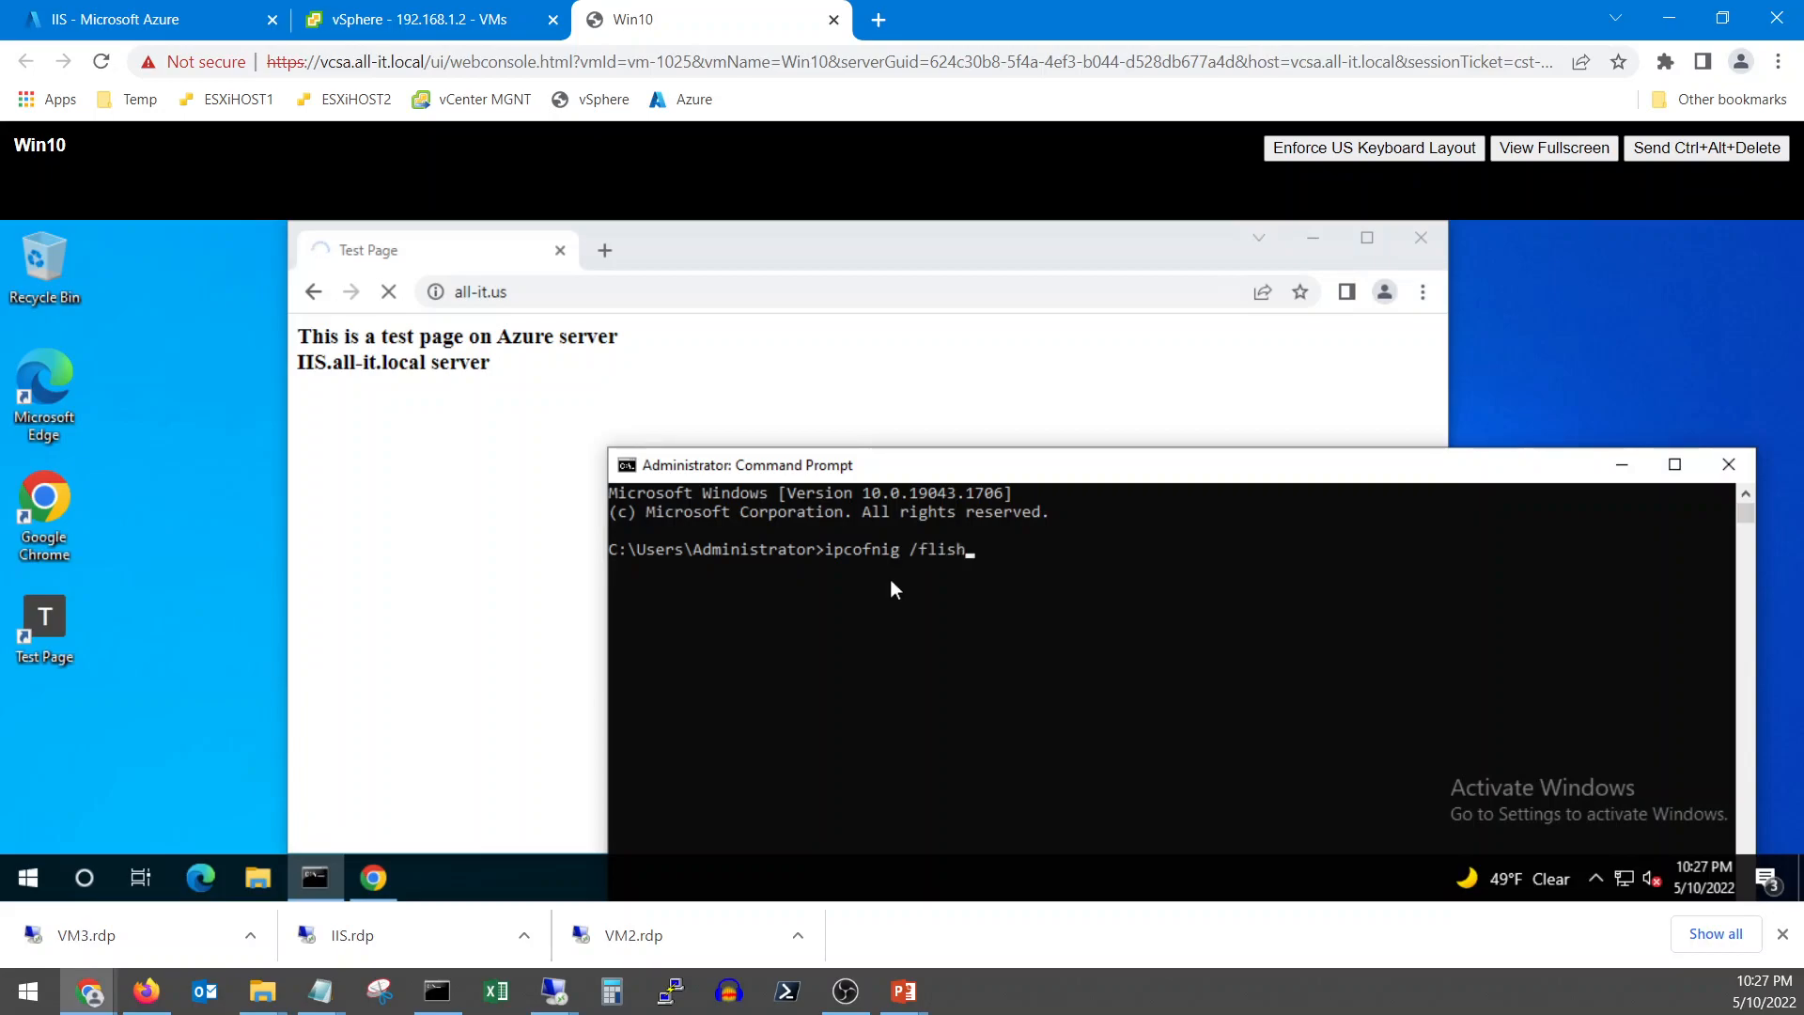
{"action": "key", "text": "BackSpace"}
{"action": "key", "text": "BackSpace"}
{"action": "key", "text": "BackSpace"}
{"action": "key", "text": "BackSpace"}
{"action": "key", "text": "BackSpace"}
{"action": "key", "text": "BackSpace"}
{"action": "type", "text": "ushdns"}
{"action": "key", "text": "Return"}
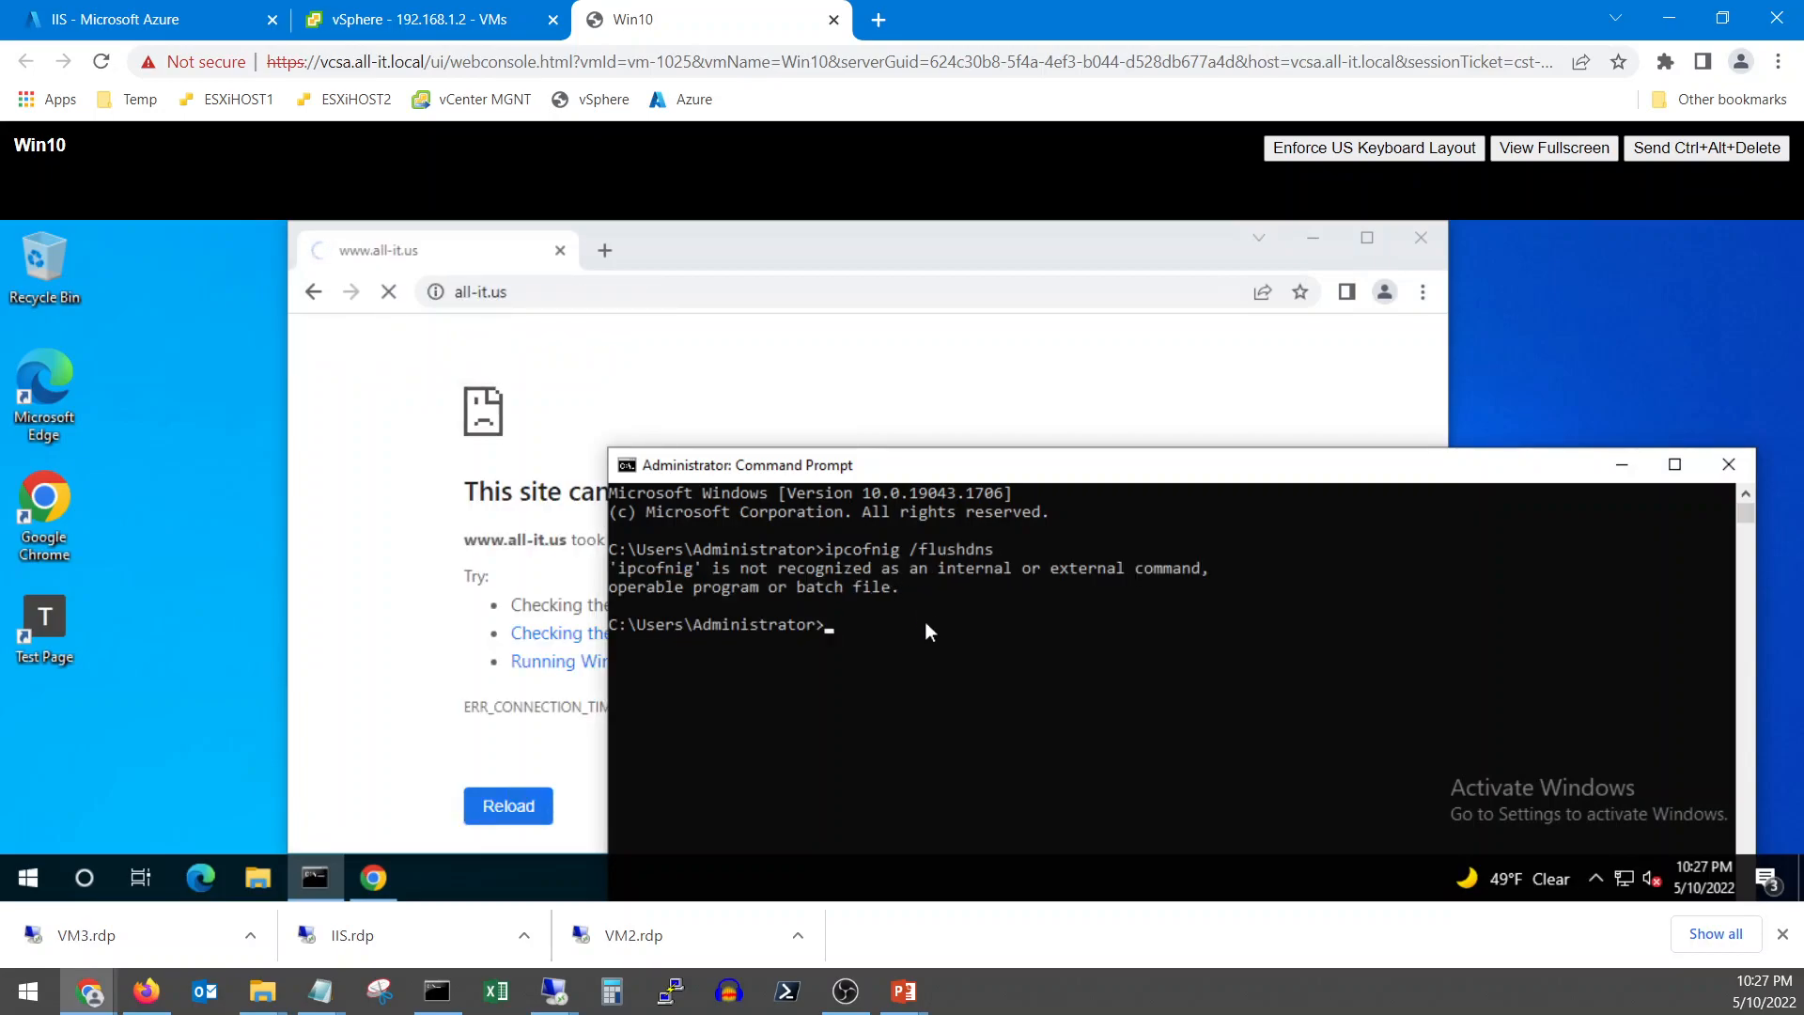
{"action": "key", "text": "Up"}
{"action": "key", "text": "BackSpace"}
{"action": "type", "text": "nfig /flushdns"}
{"action": "key", "text": "Return"}
{"action": "left_click", "coordinate": [635, 368]}
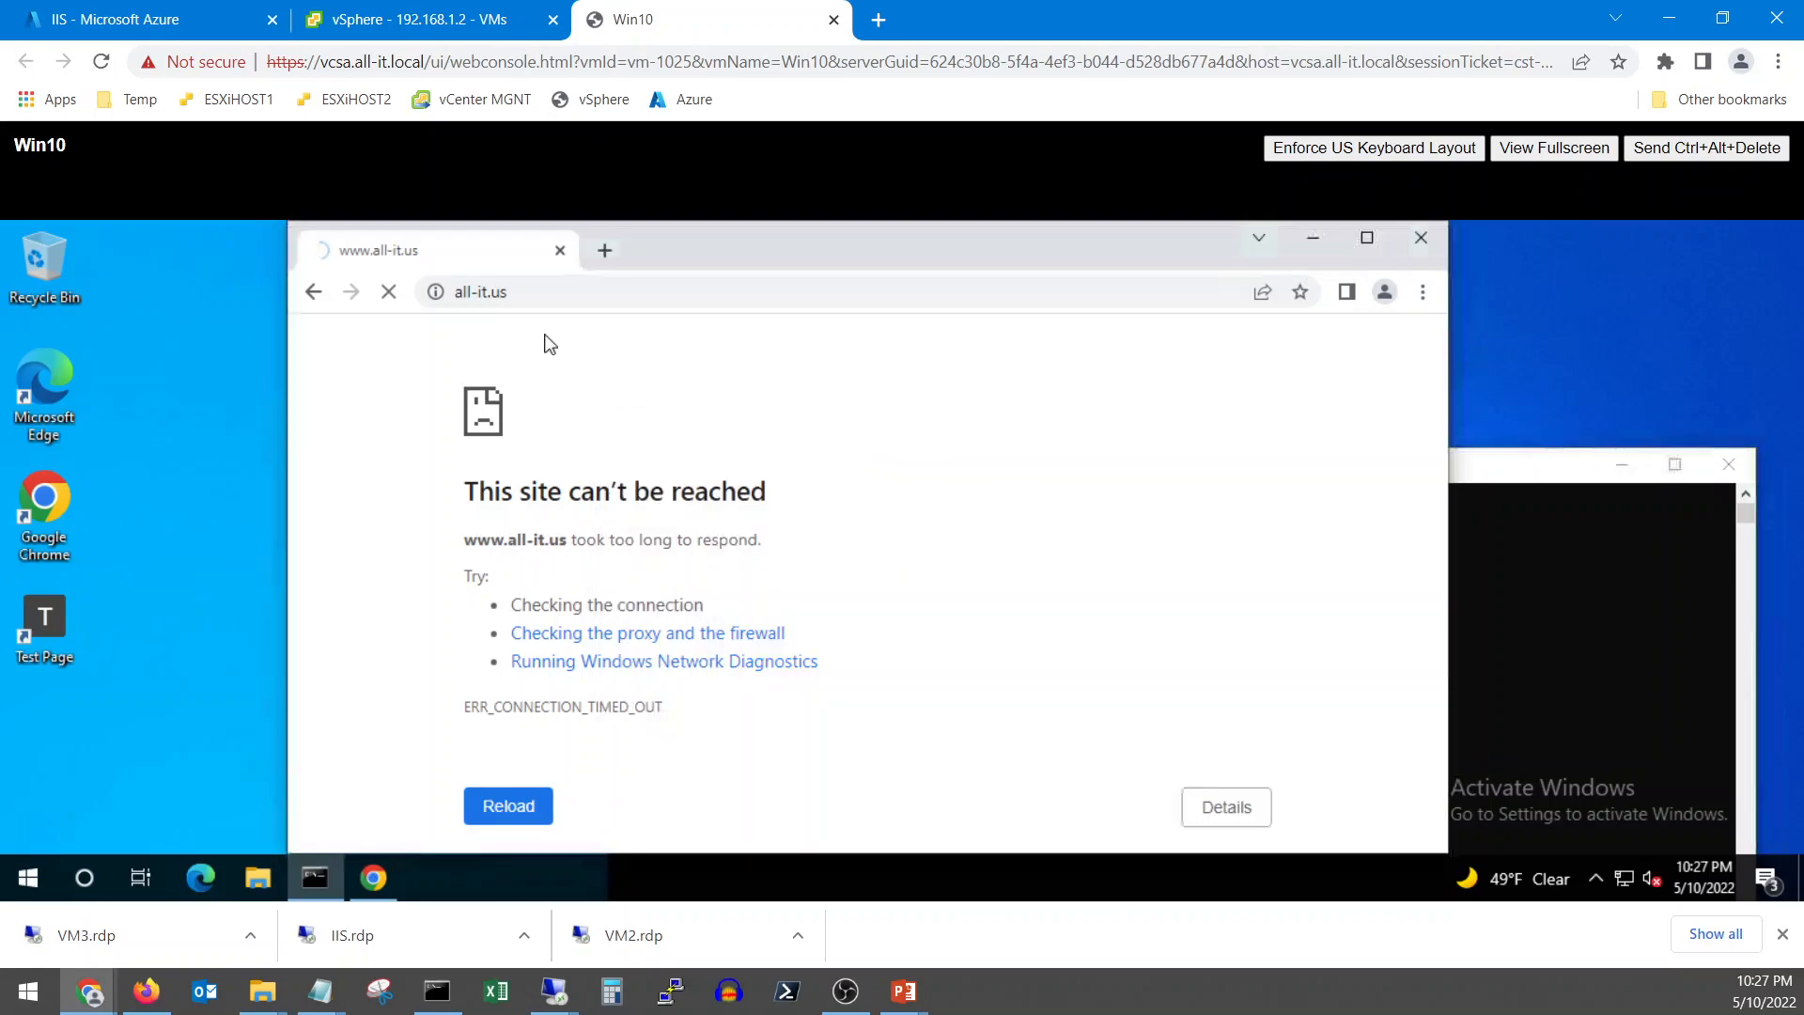
{"action": "left_click", "coordinate": [588, 295]}
{"action": "key", "text": "Return"}
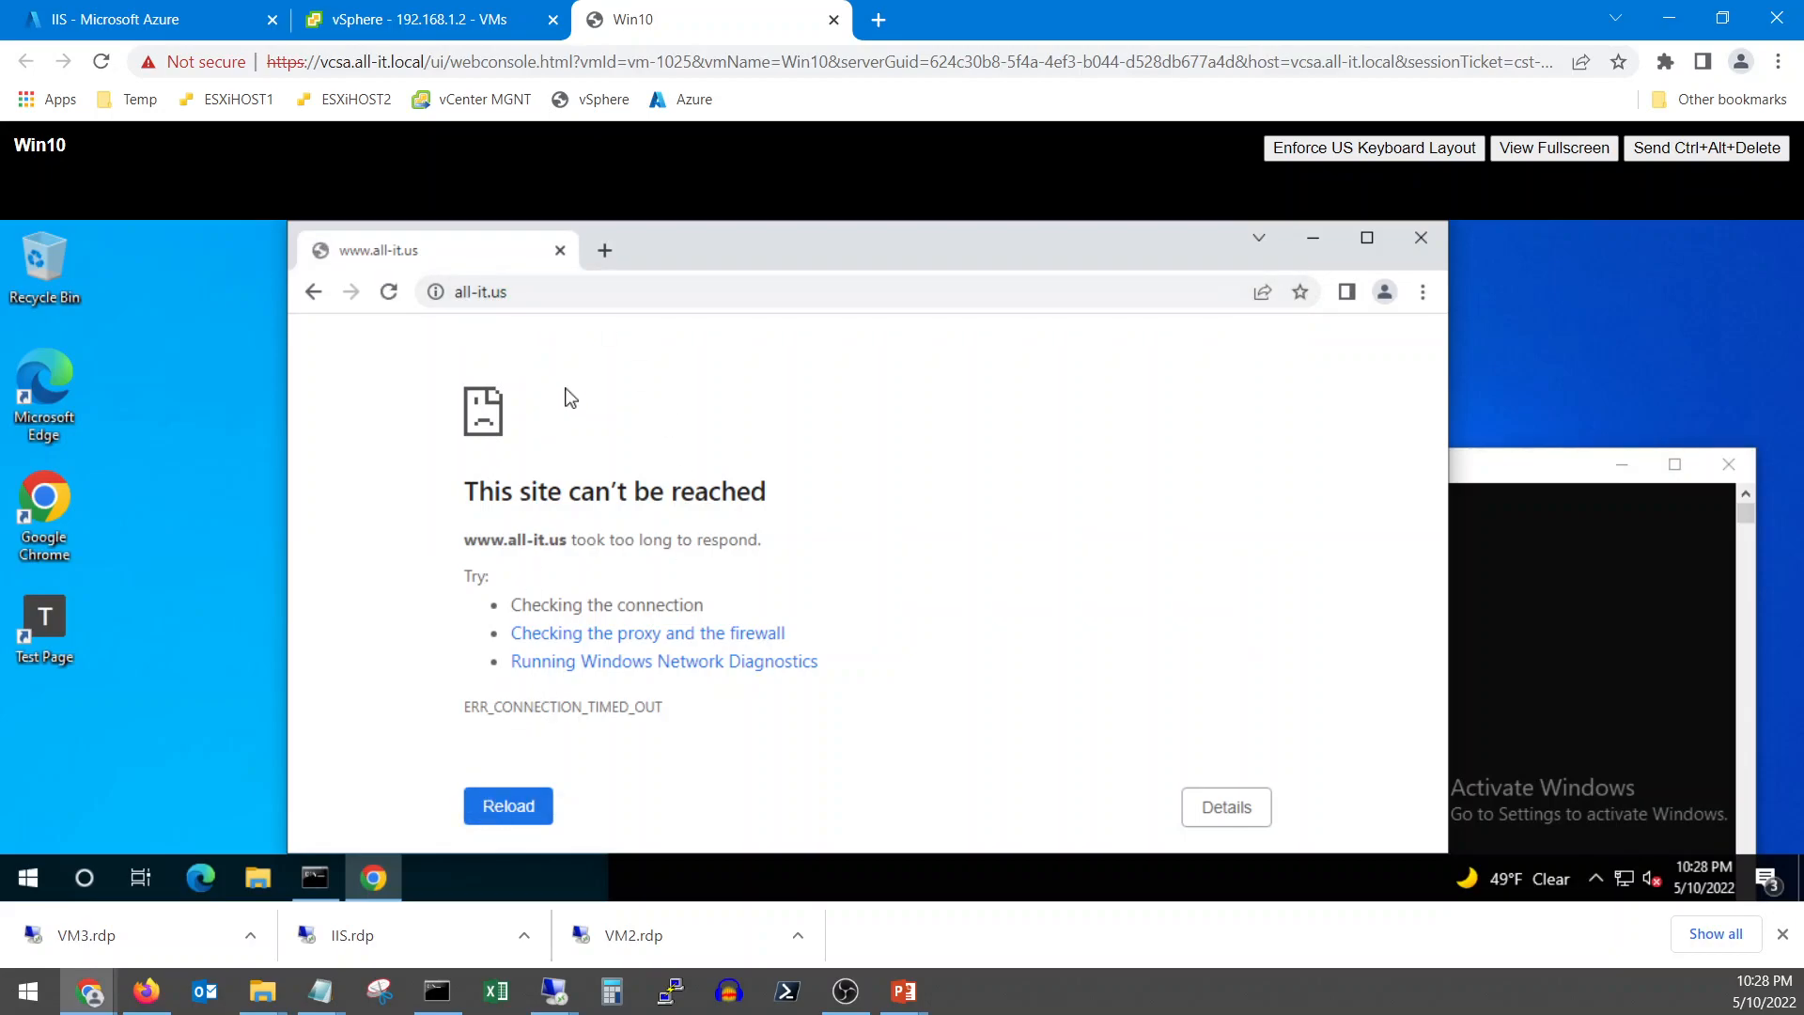
{"action": "left_click", "coordinate": [1420, 238]}
{"action": "double_click", "coordinate": [44, 620]}
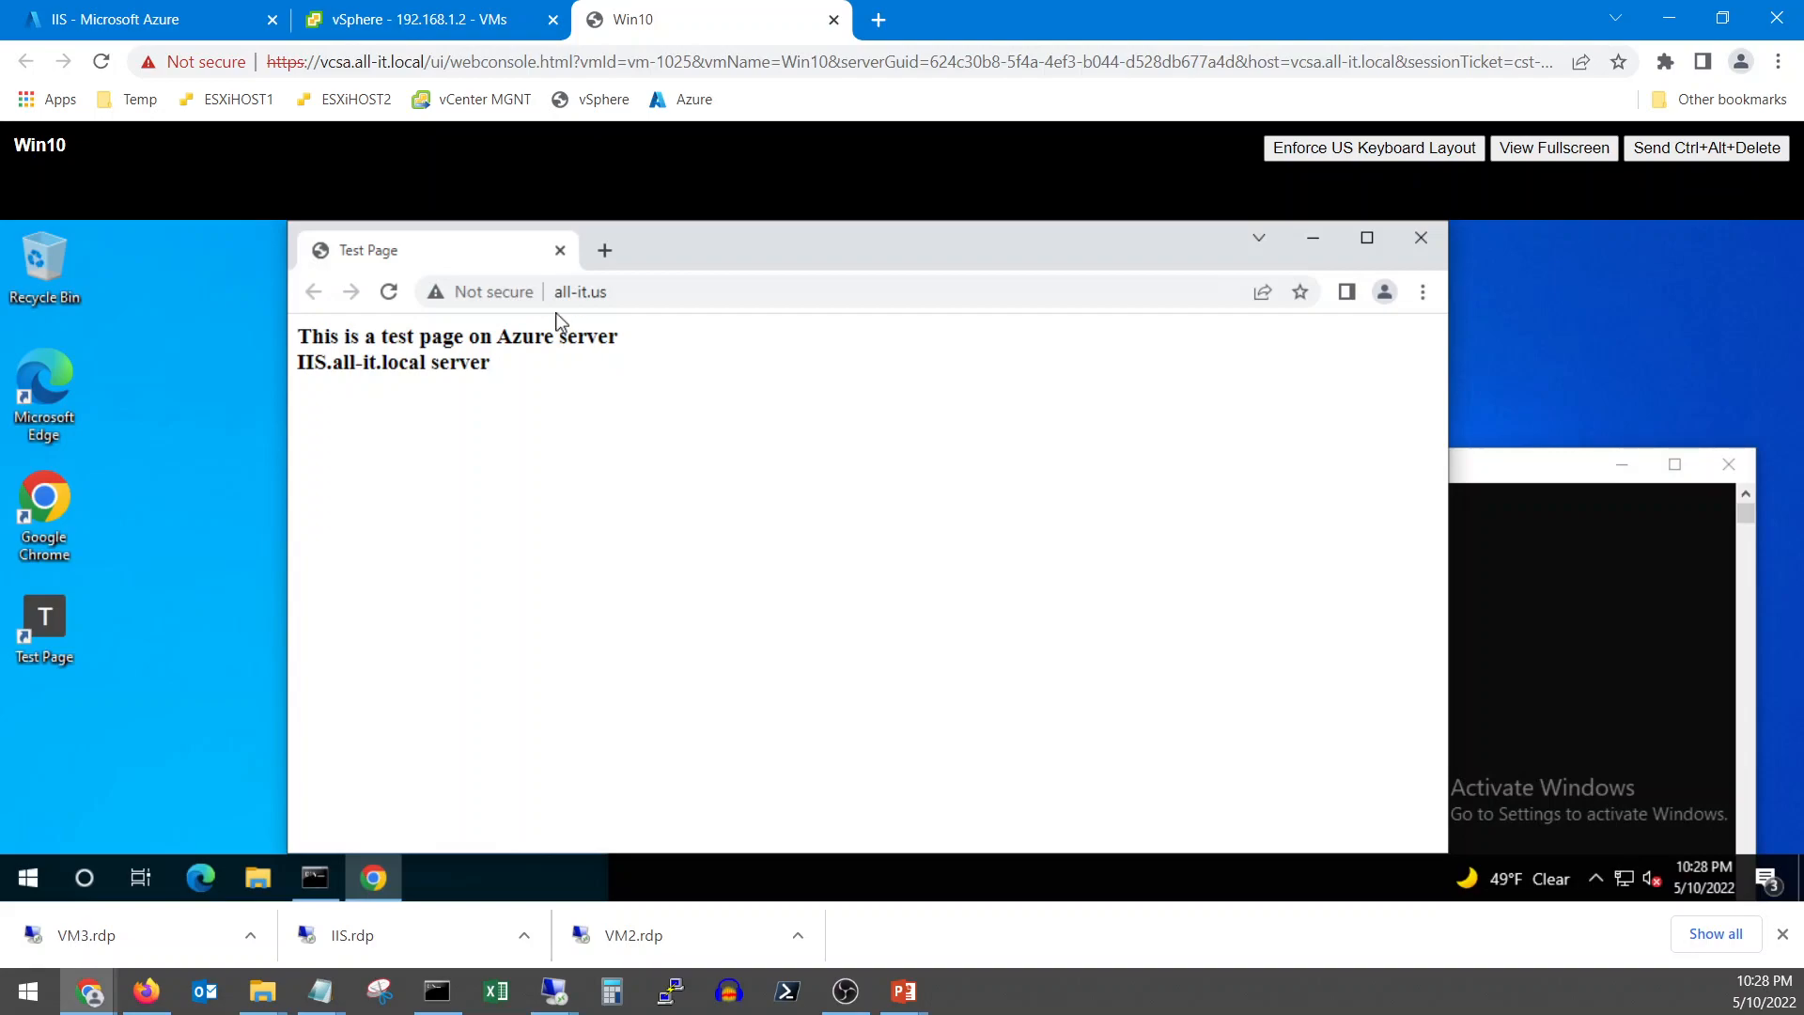
{"action": "left_click", "coordinate": [620, 291]}
{"action": "key", "text": "Home"}
{"action": "type", "text": "www."}
{"action": "left_click_drag", "start_coordinate": [651, 291], "coordinate": [549, 282]}
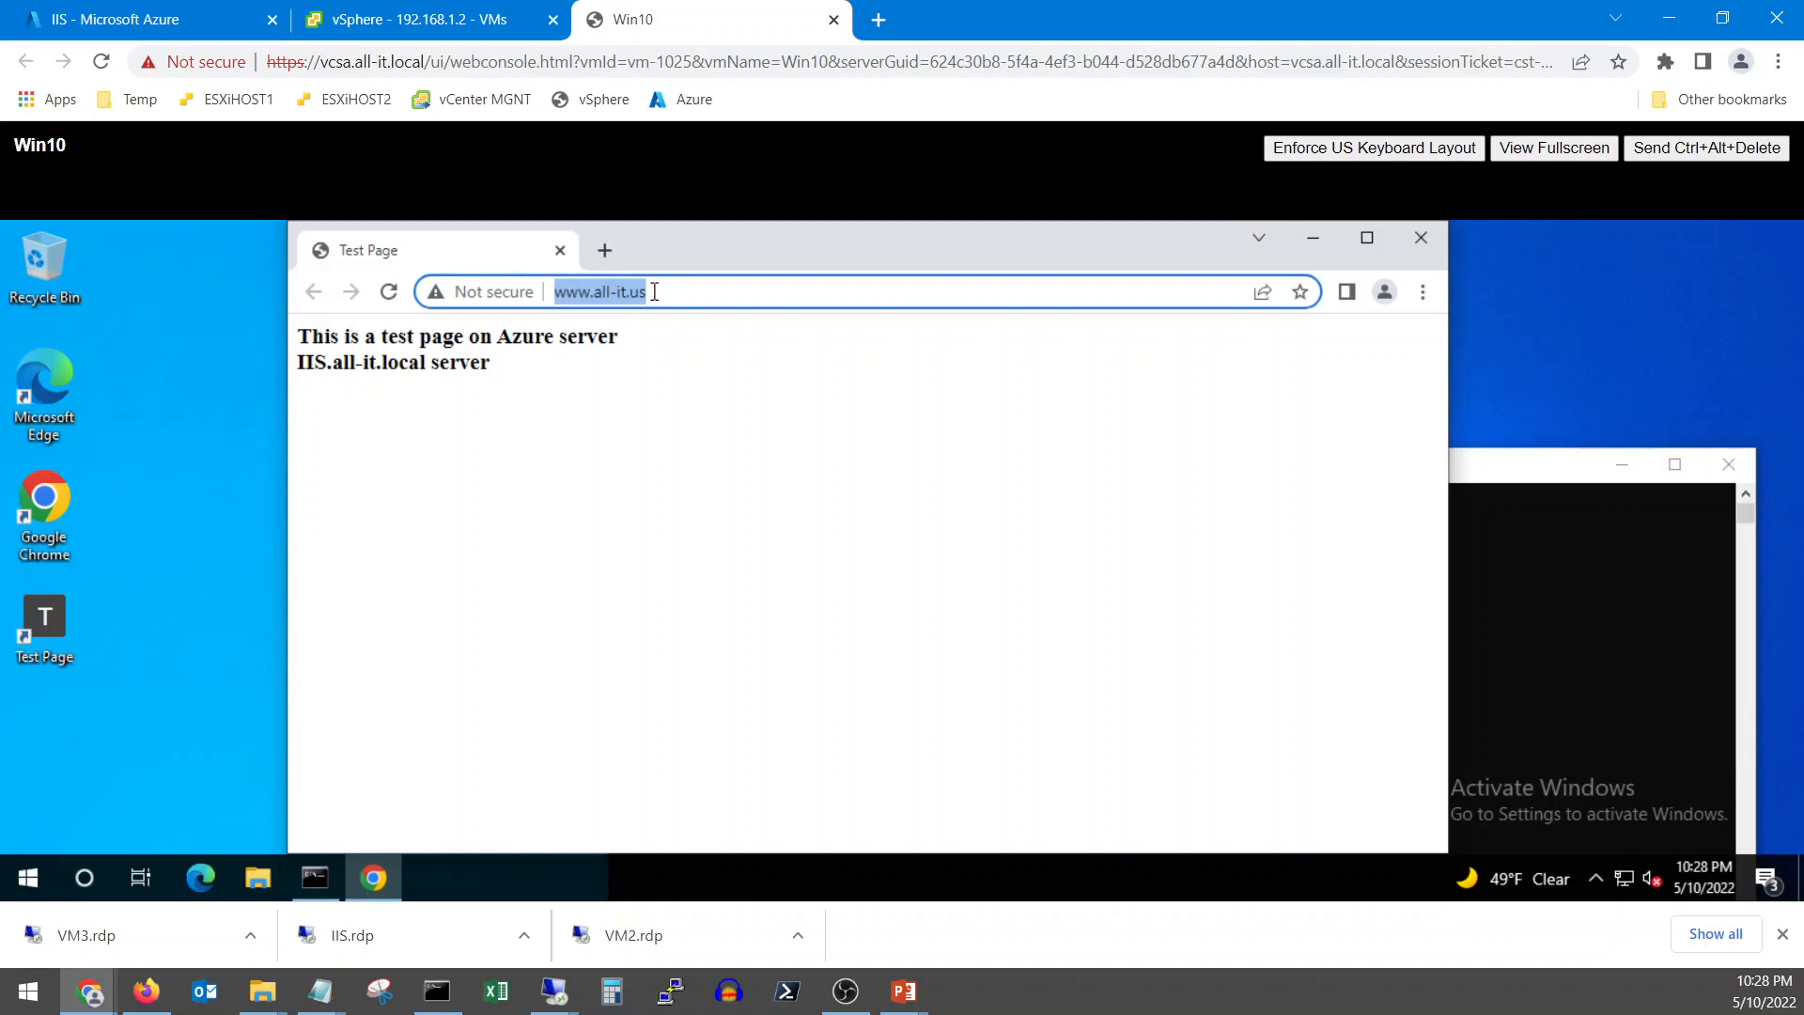
{"action": "left_click", "coordinate": [549, 368]}
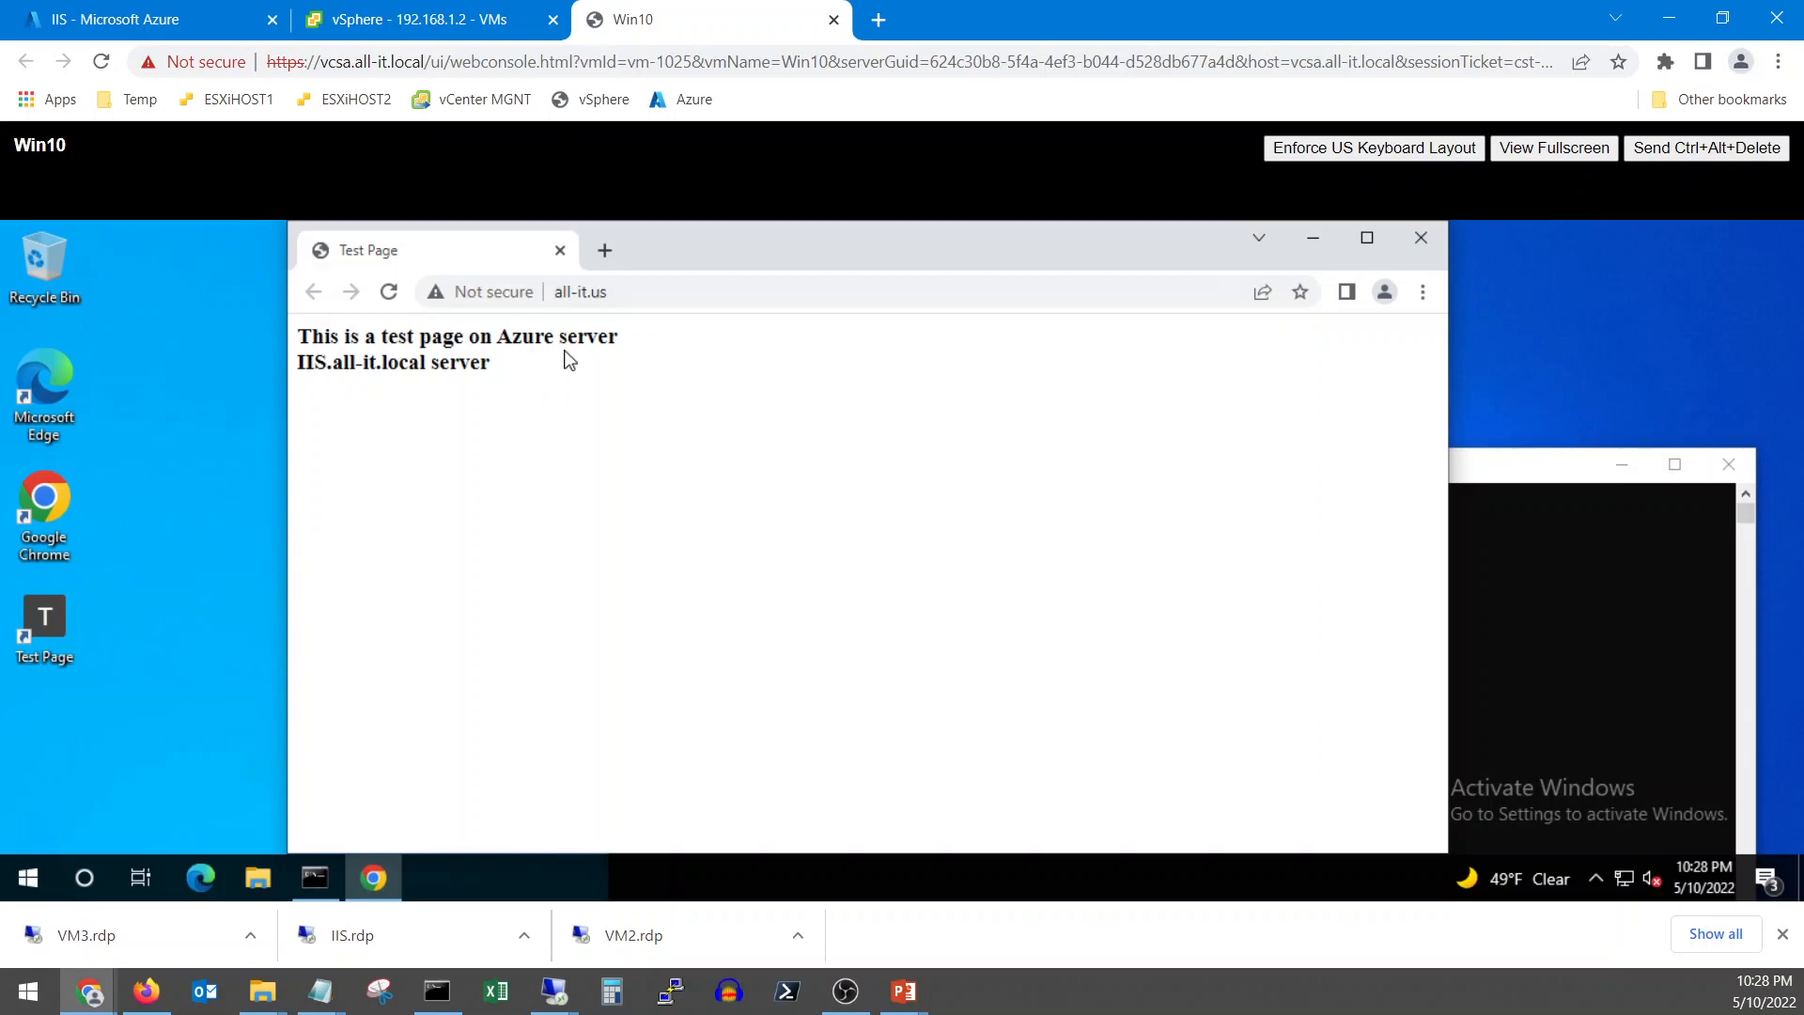
Open the IIS server's index.html in Notepad over the remote session
{"action": "mouse_move", "coordinate": [558, 1004]}
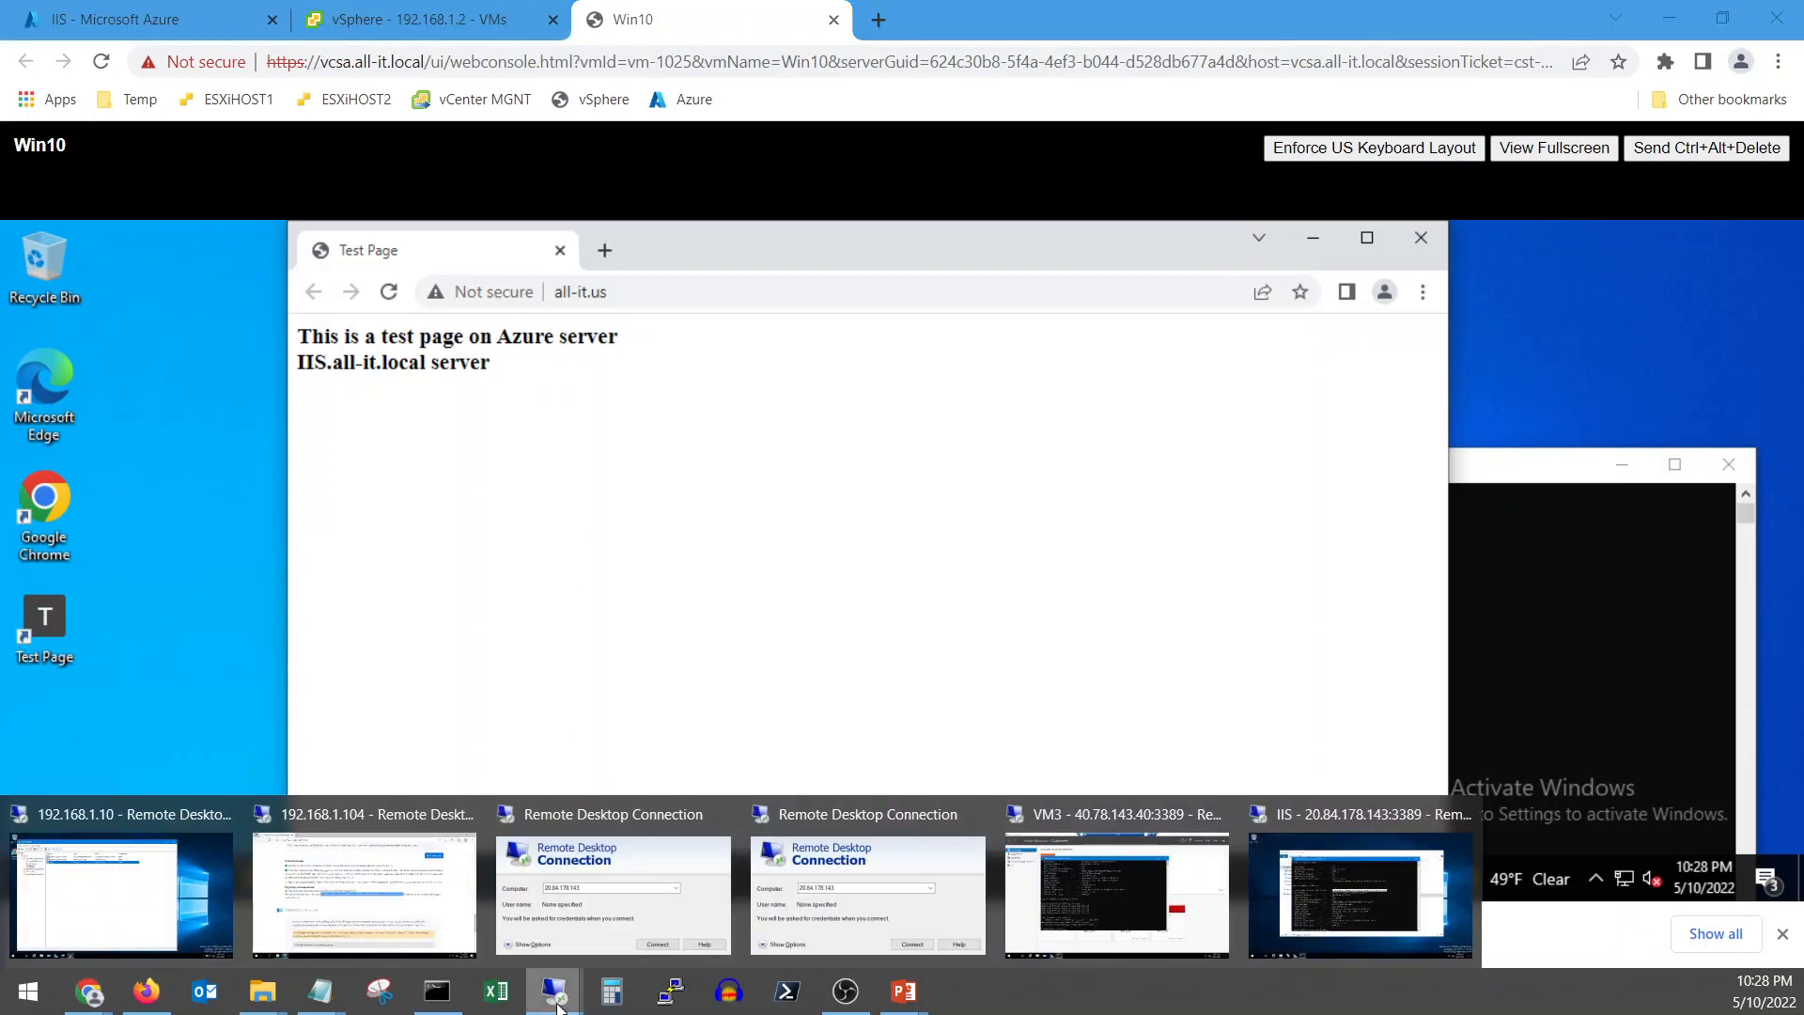
{"action": "left_click", "coordinate": [1363, 878]}
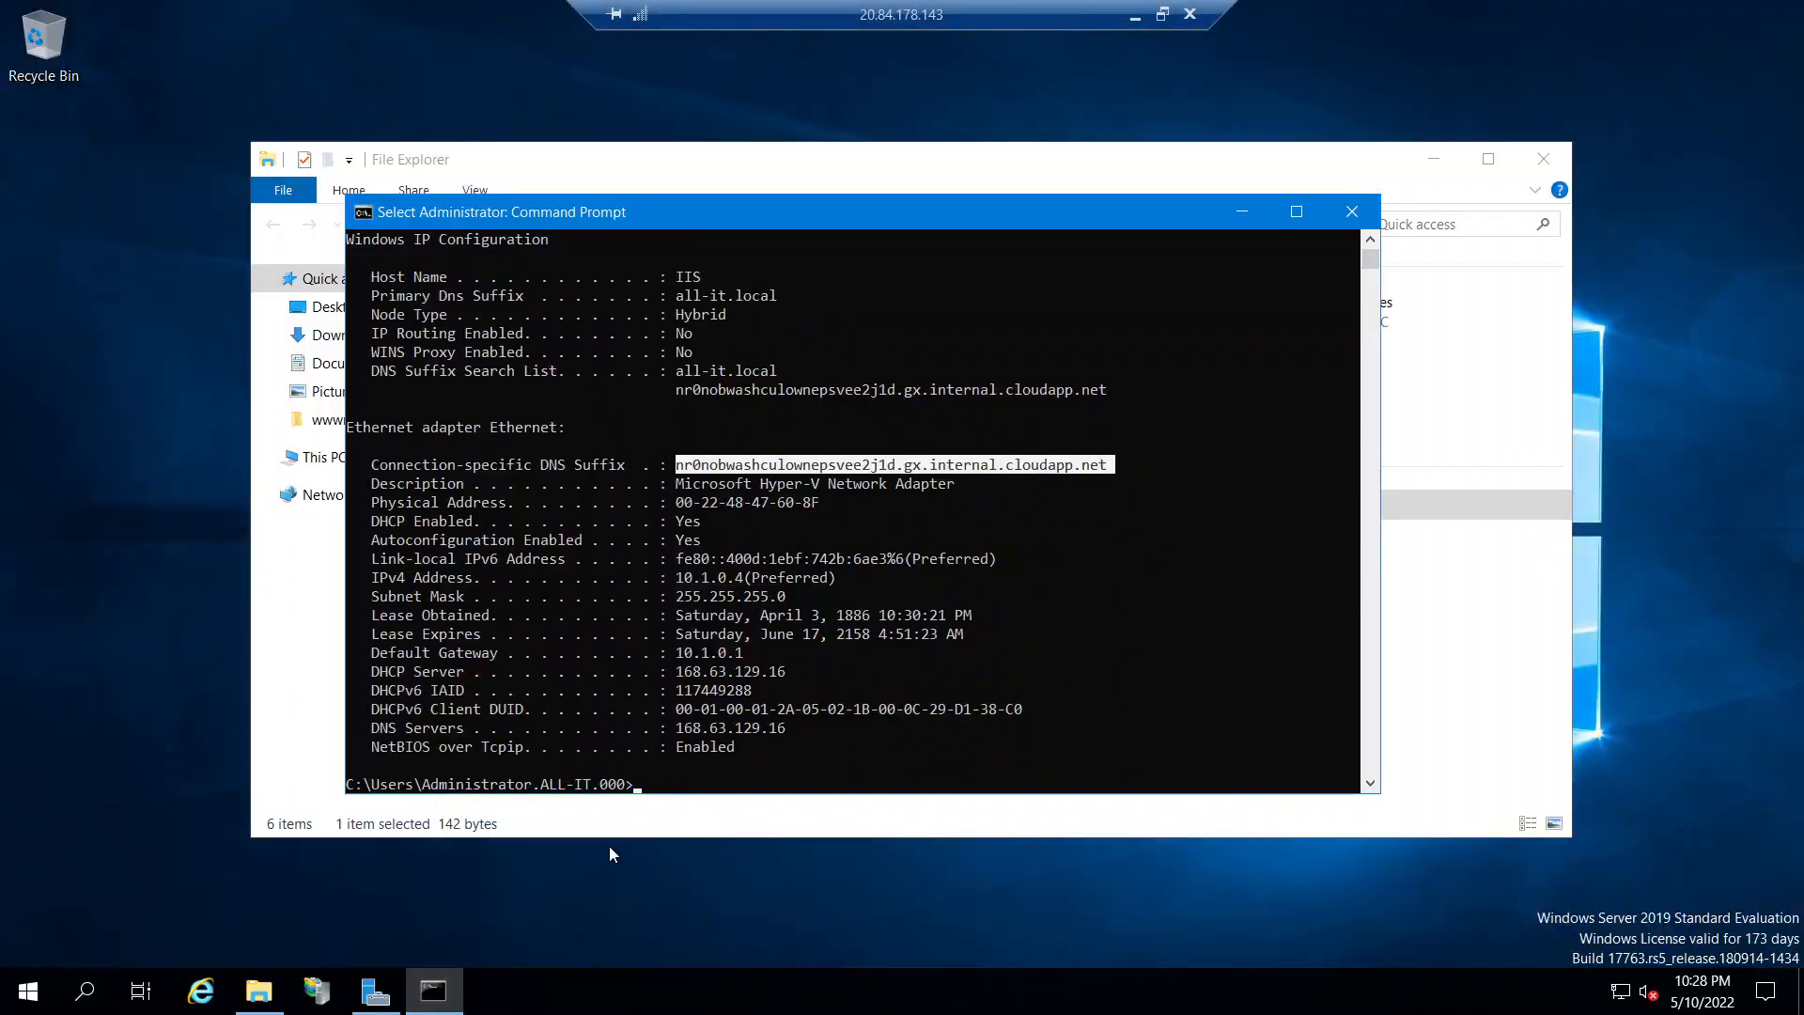
{"action": "left_click", "coordinate": [686, 826]}
{"action": "right_click", "coordinate": [546, 502]}
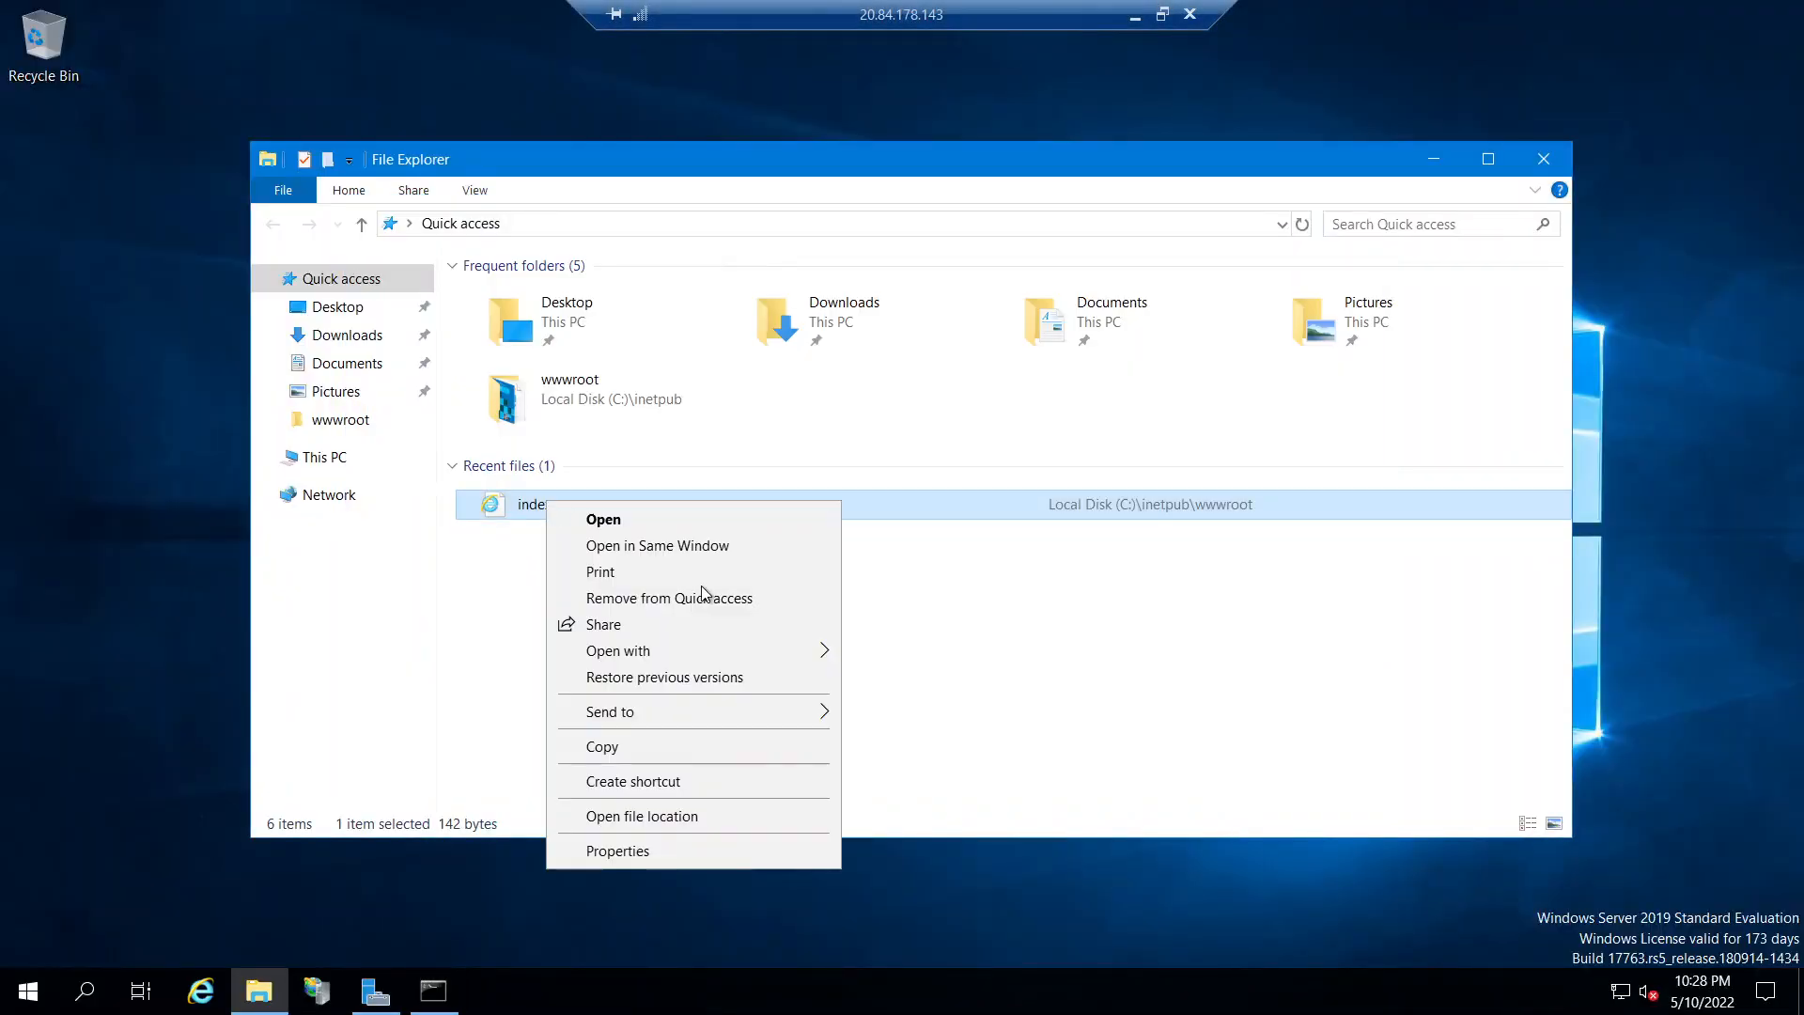
{"action": "mouse_move", "coordinate": [654, 650]}
{"action": "left_click", "coordinate": [940, 676]}
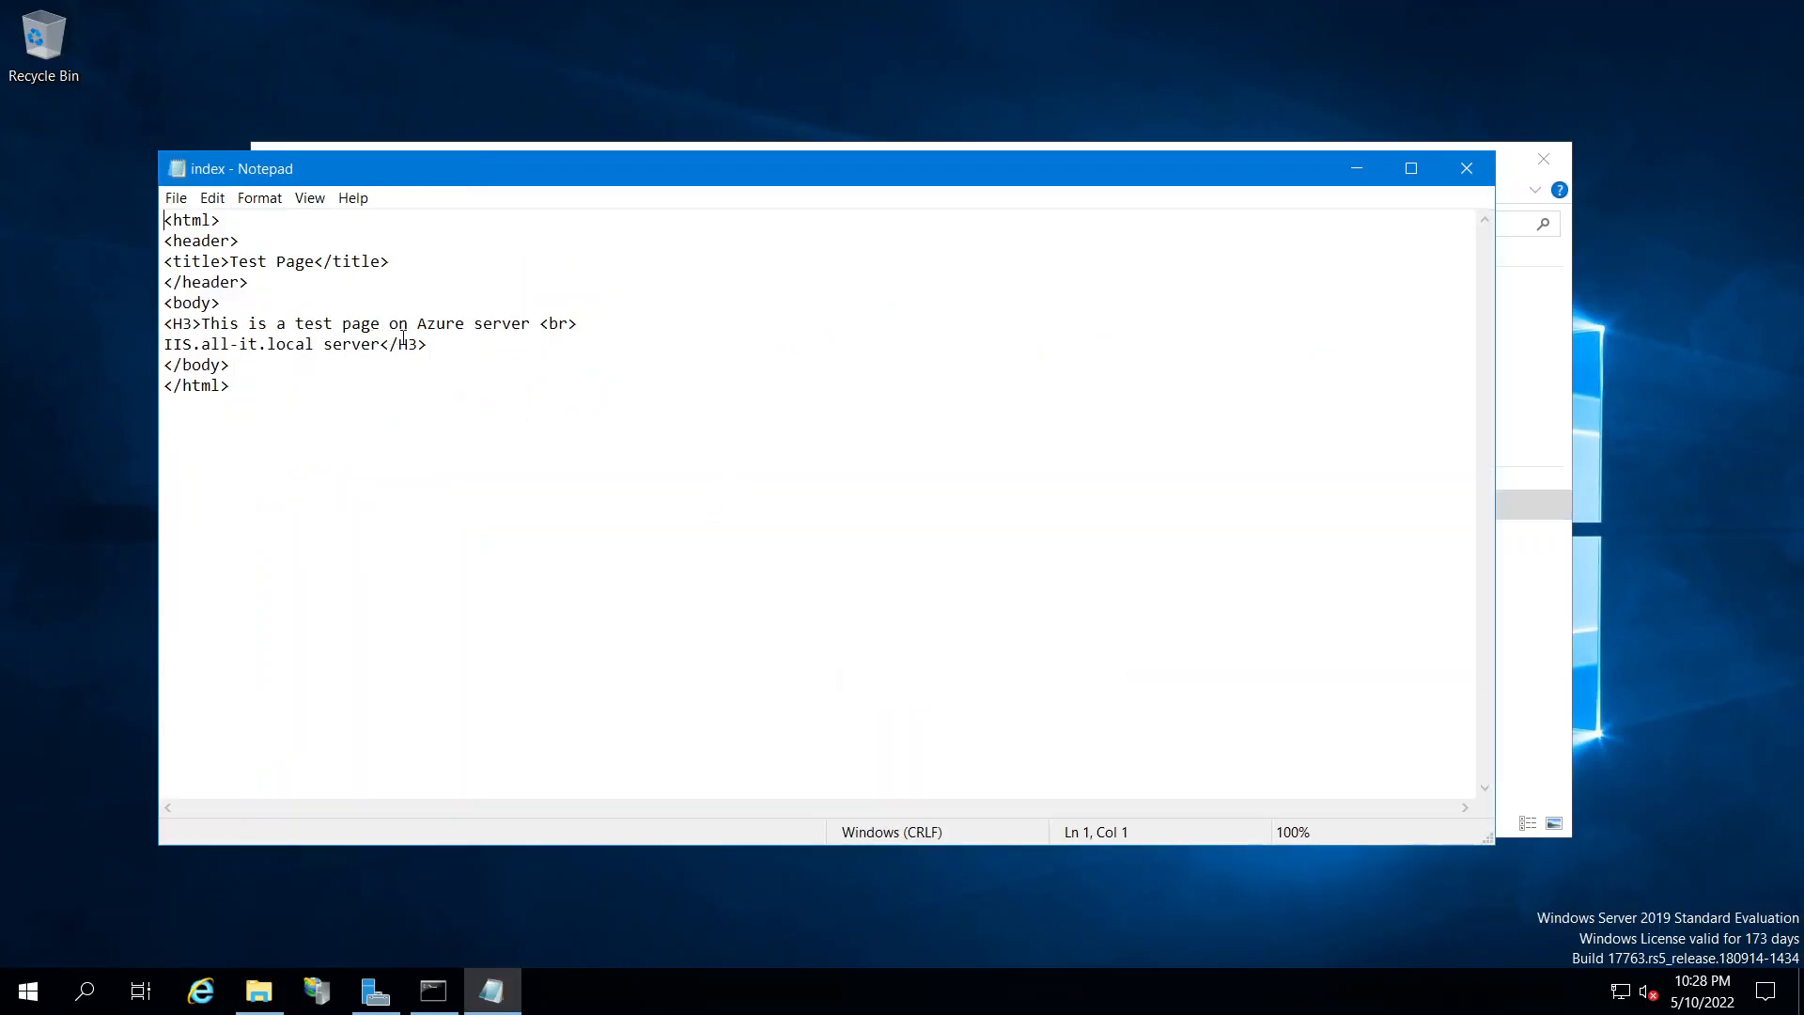
Add an <h4> line with 05/10/2022 below the heading and save the file
{"action": "left_click", "coordinate": [382, 345]}
{"action": "left_click", "coordinate": [449, 356]}
{"action": "key", "text": "Return"}
{"action": "type", "text": "<h4></h4>"}
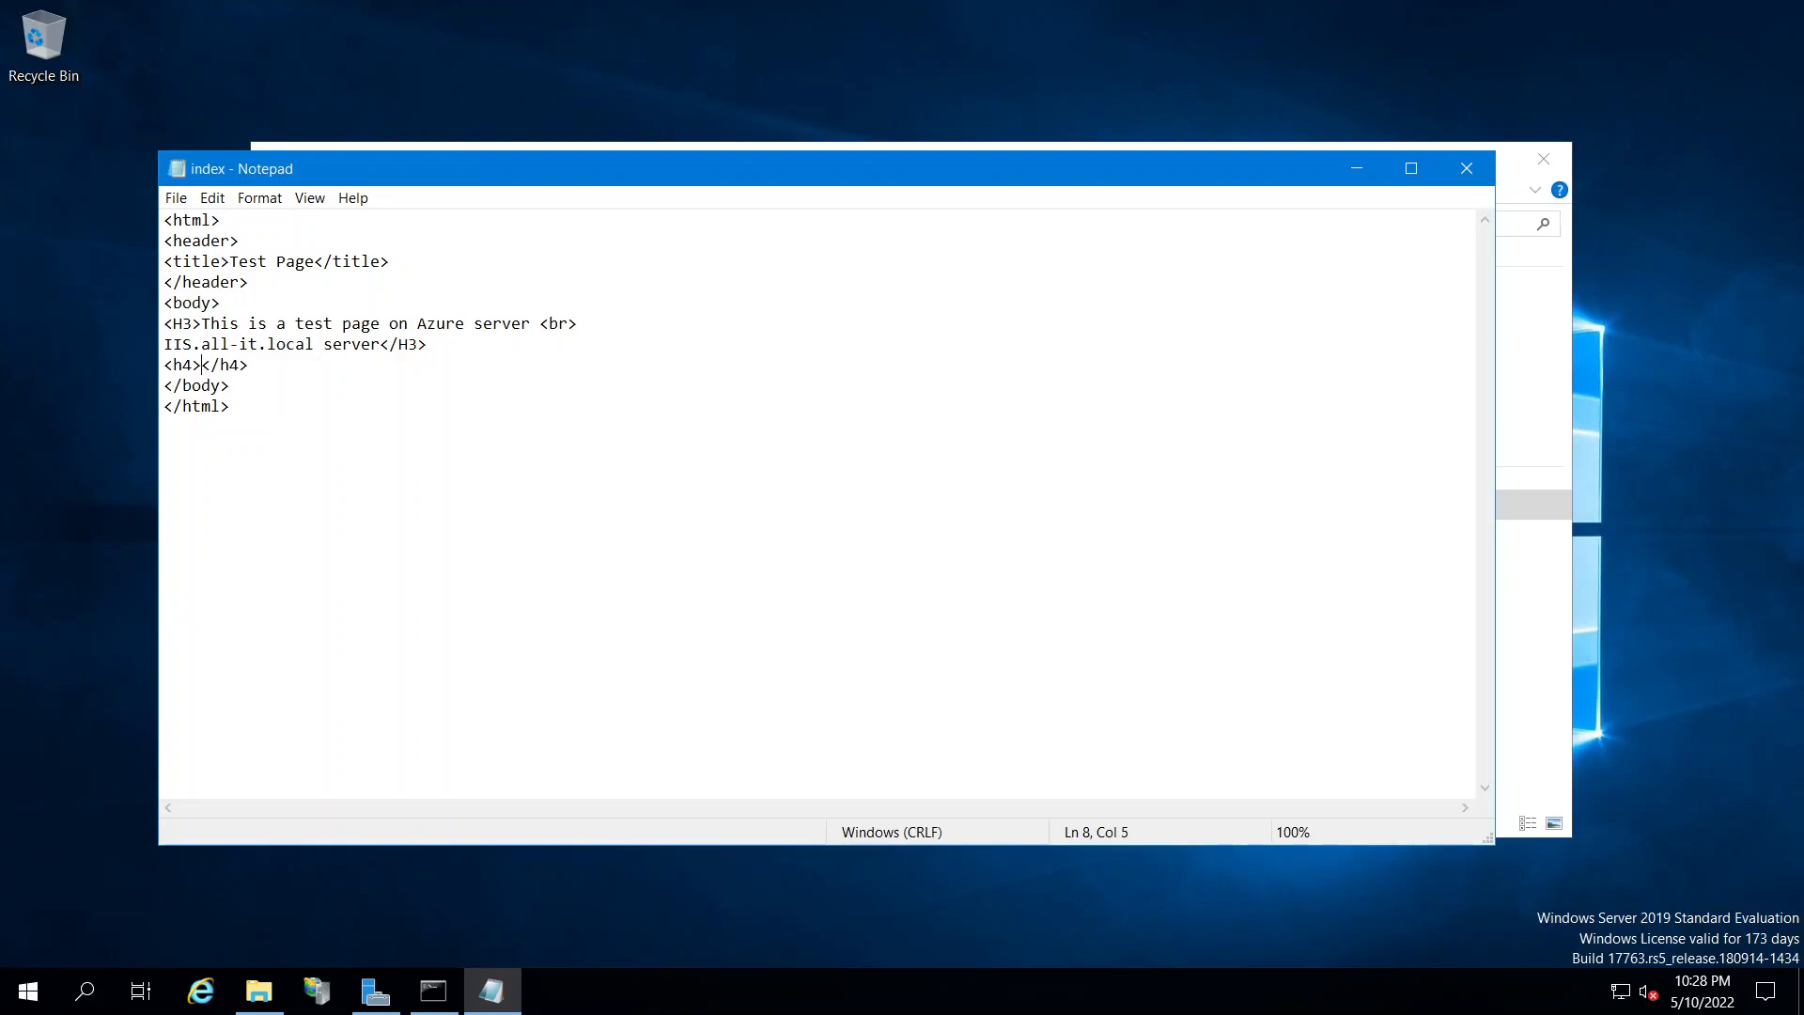
{"action": "type", "text": "05/10/2022"}
{"action": "left_click", "coordinate": [176, 197]}
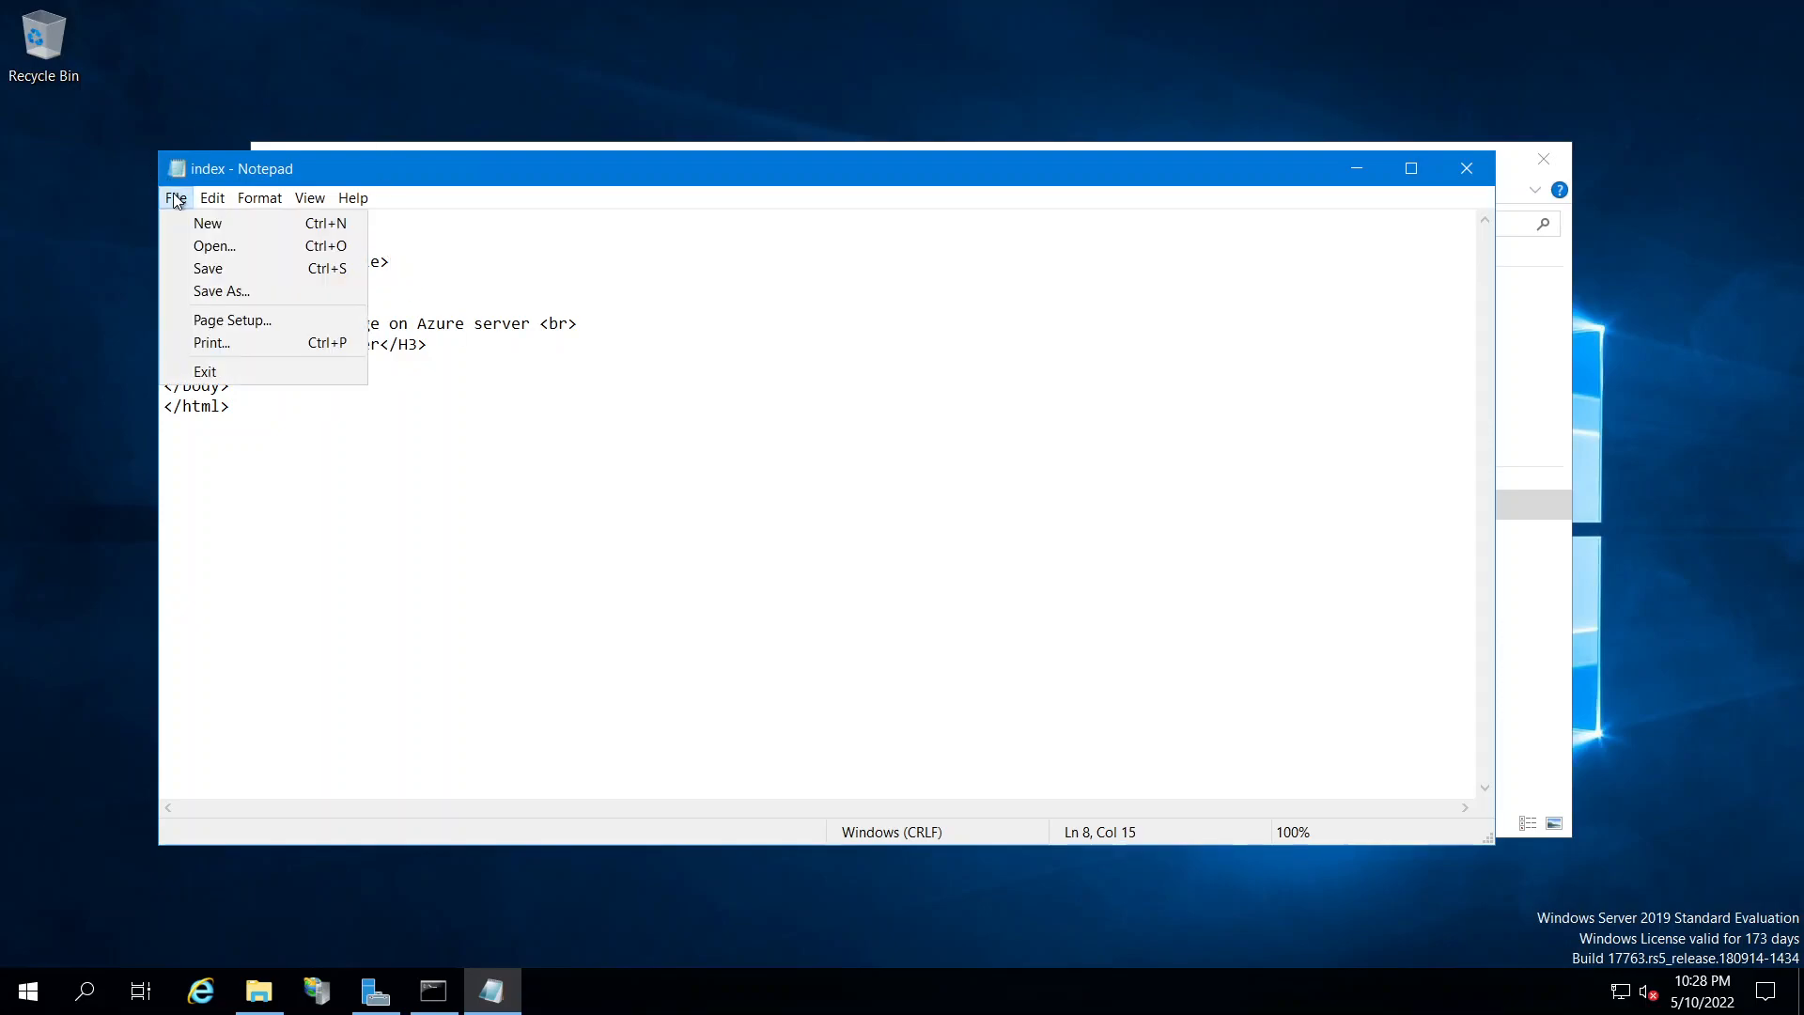
{"action": "left_click", "coordinate": [193, 268]}
{"action": "left_click", "coordinate": [1466, 182]}
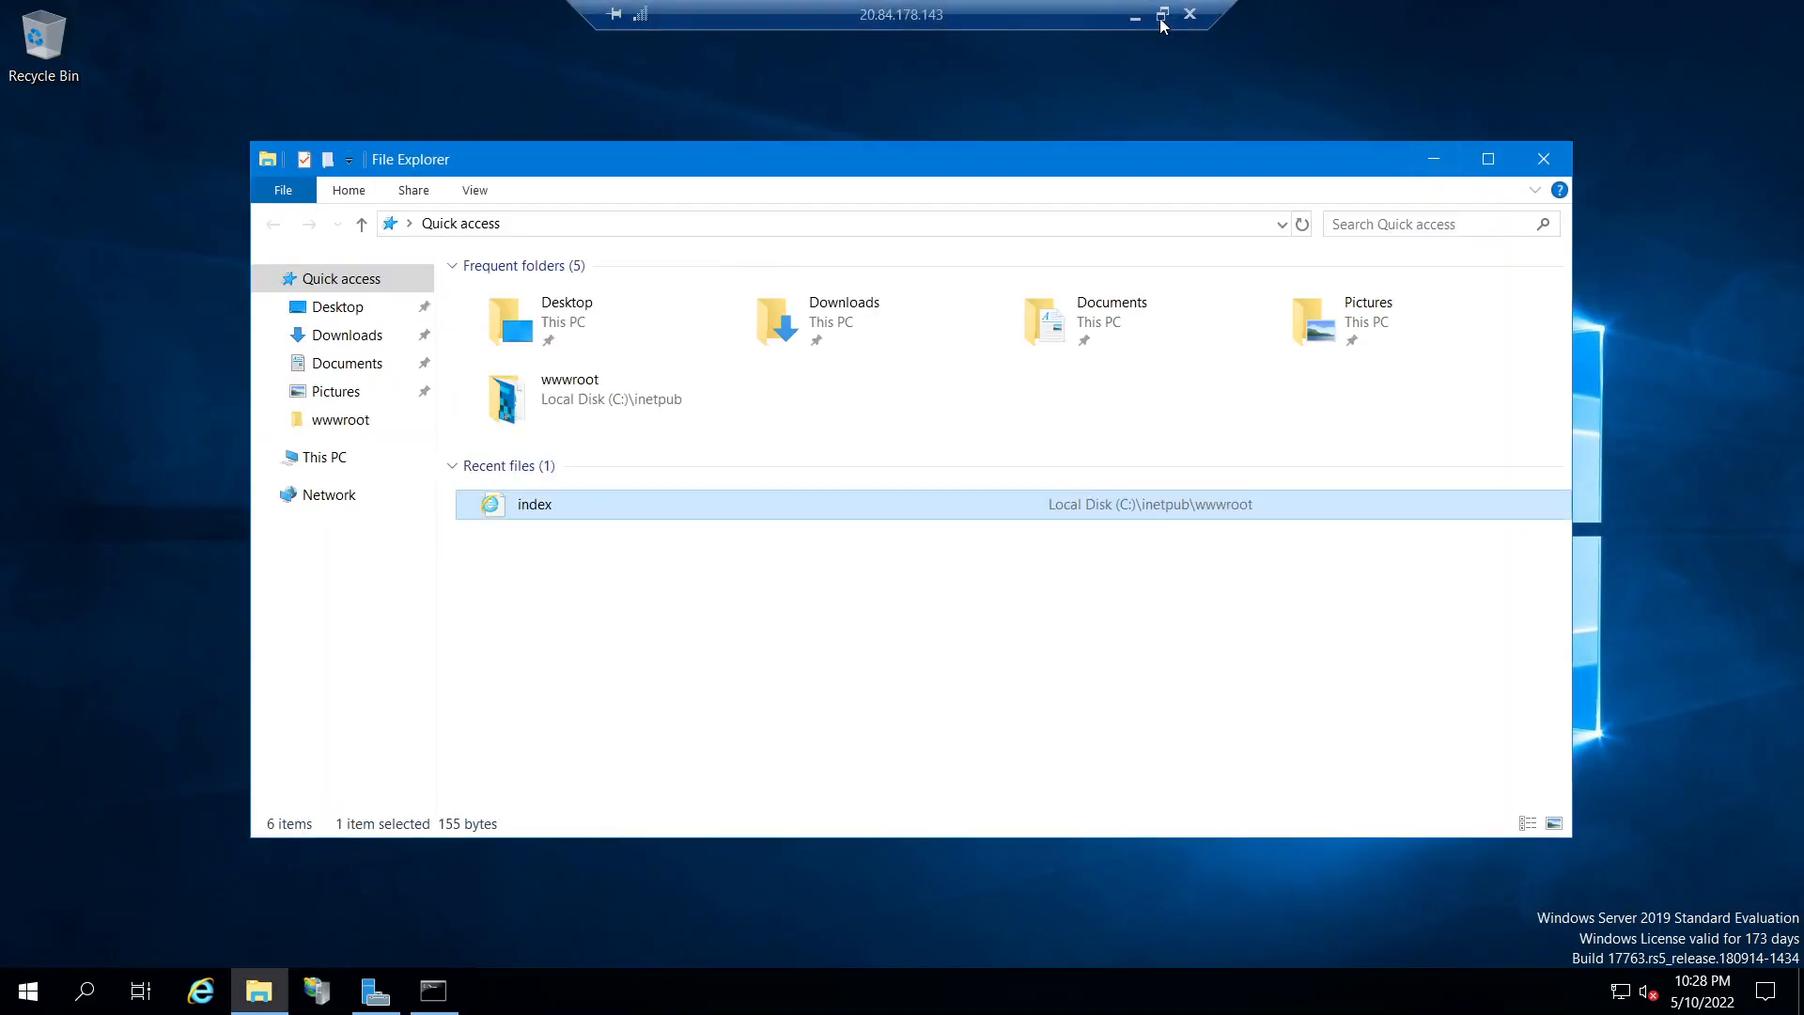
Reload the VM's test page to show the new 05/10/2022 date
{"action": "left_click", "coordinate": [1141, 18]}
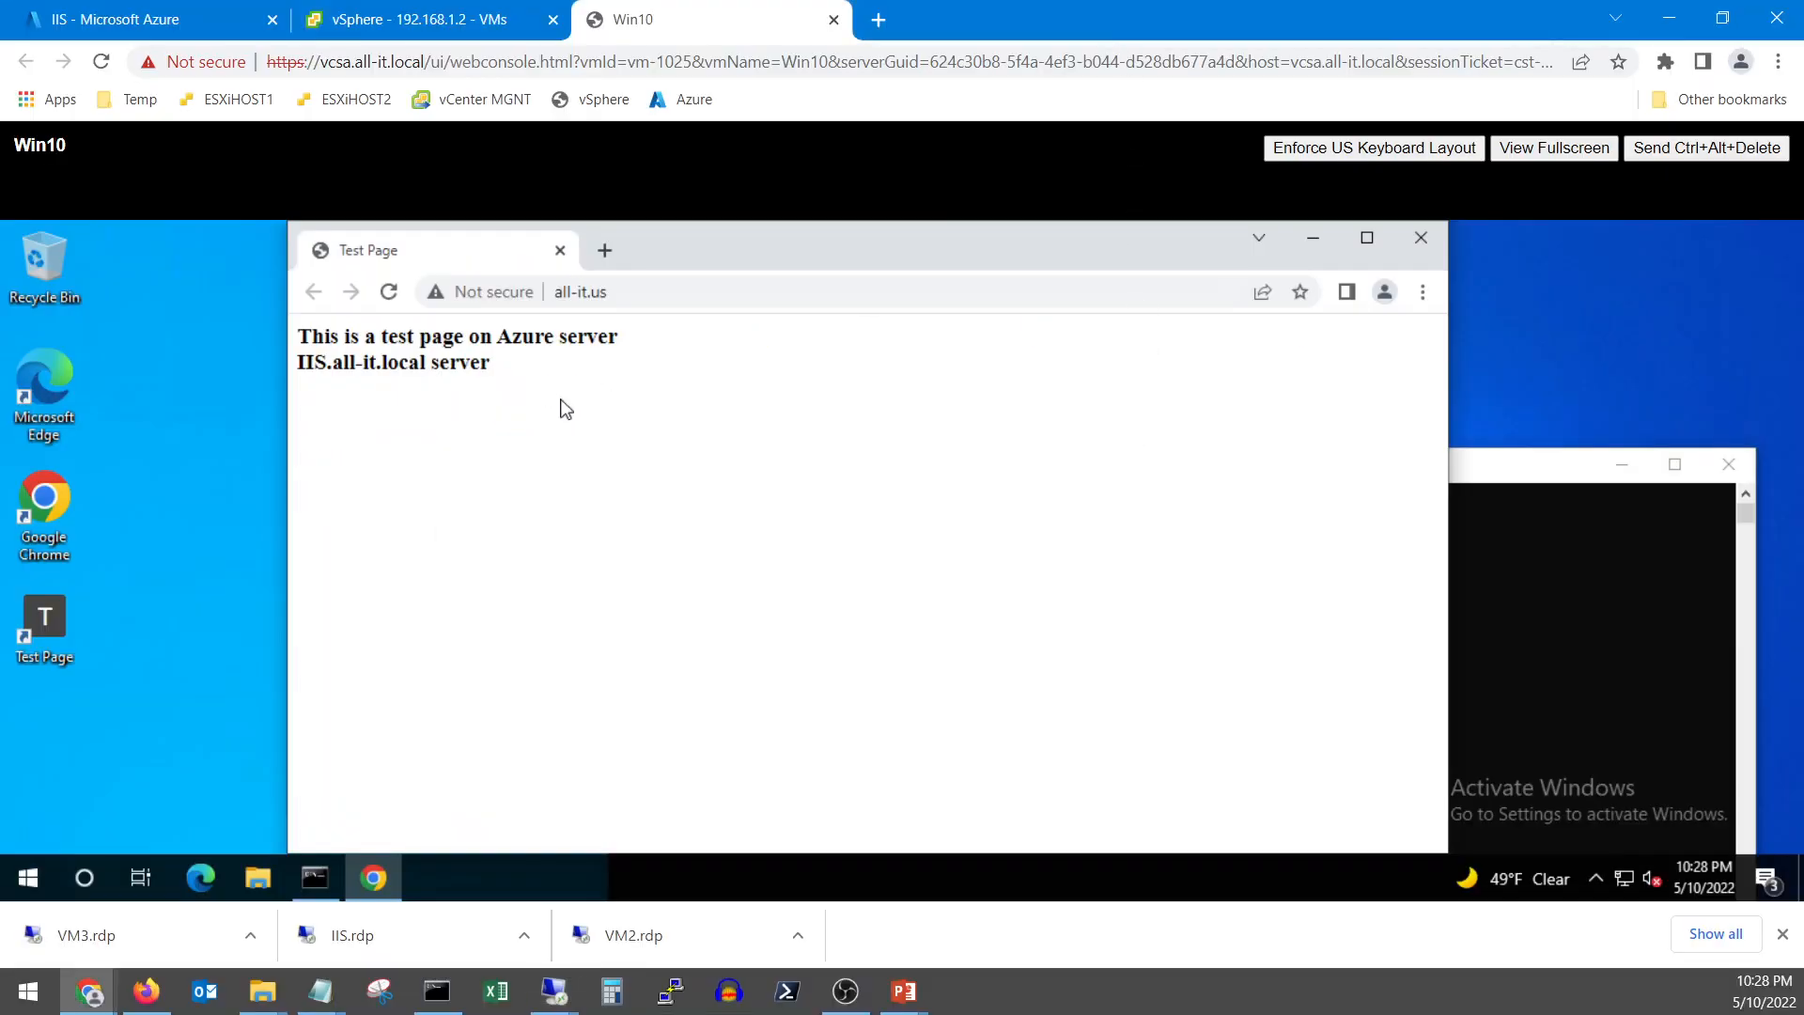
{"action": "left_click", "coordinate": [389, 292]}
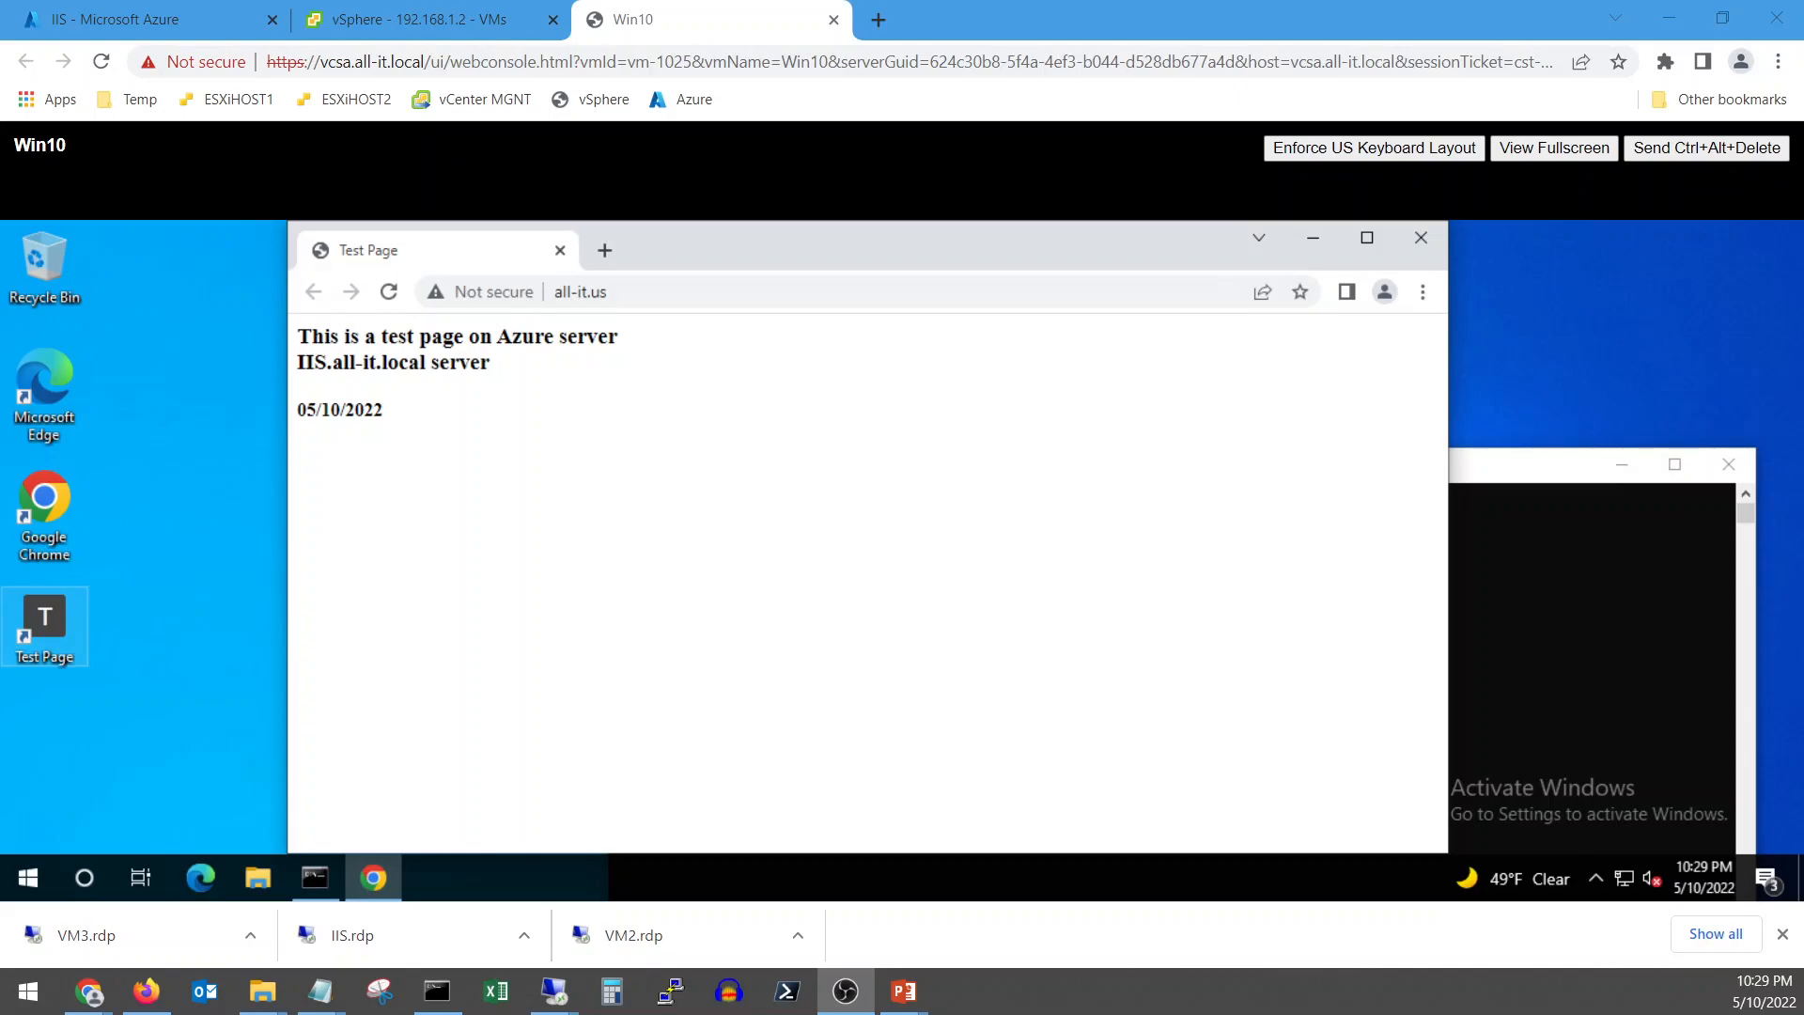
{"action": "left_click", "coordinate": [170, 21]}
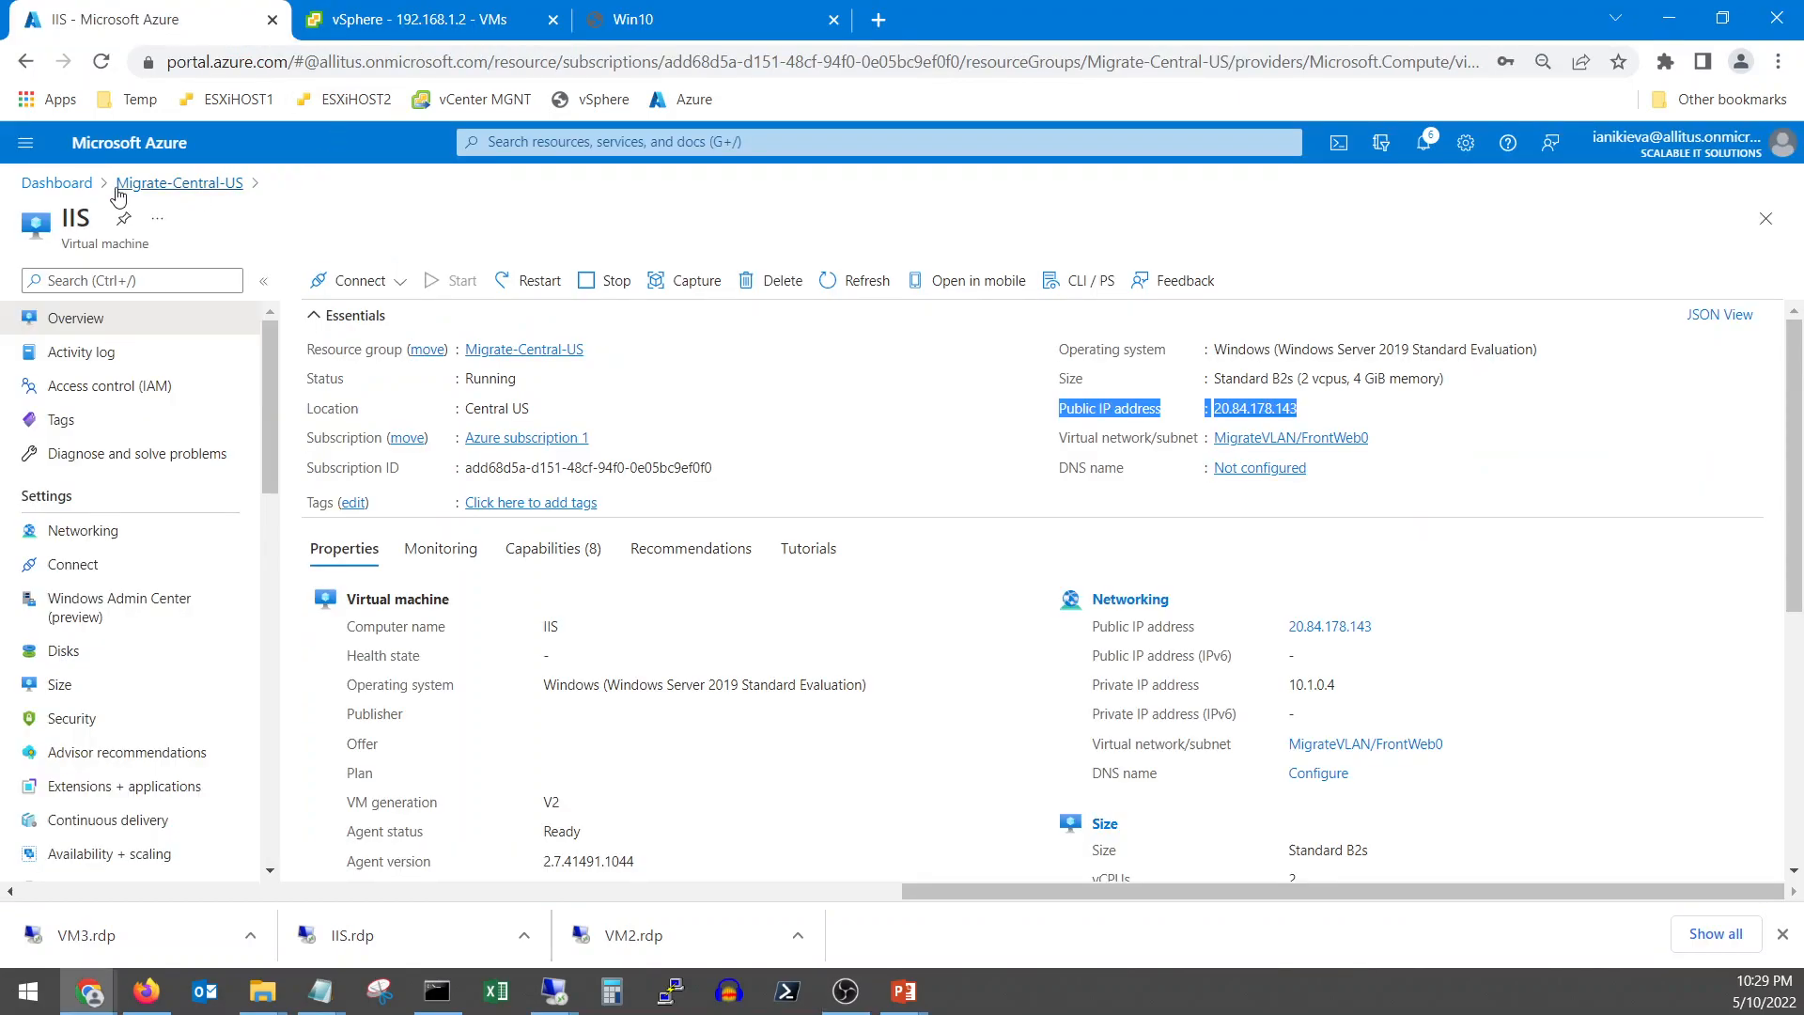
Open Azure Migrate, list the 6 discovered servers, and view Win10's 11 installed applications
{"action": "left_click", "coordinate": [58, 183]}
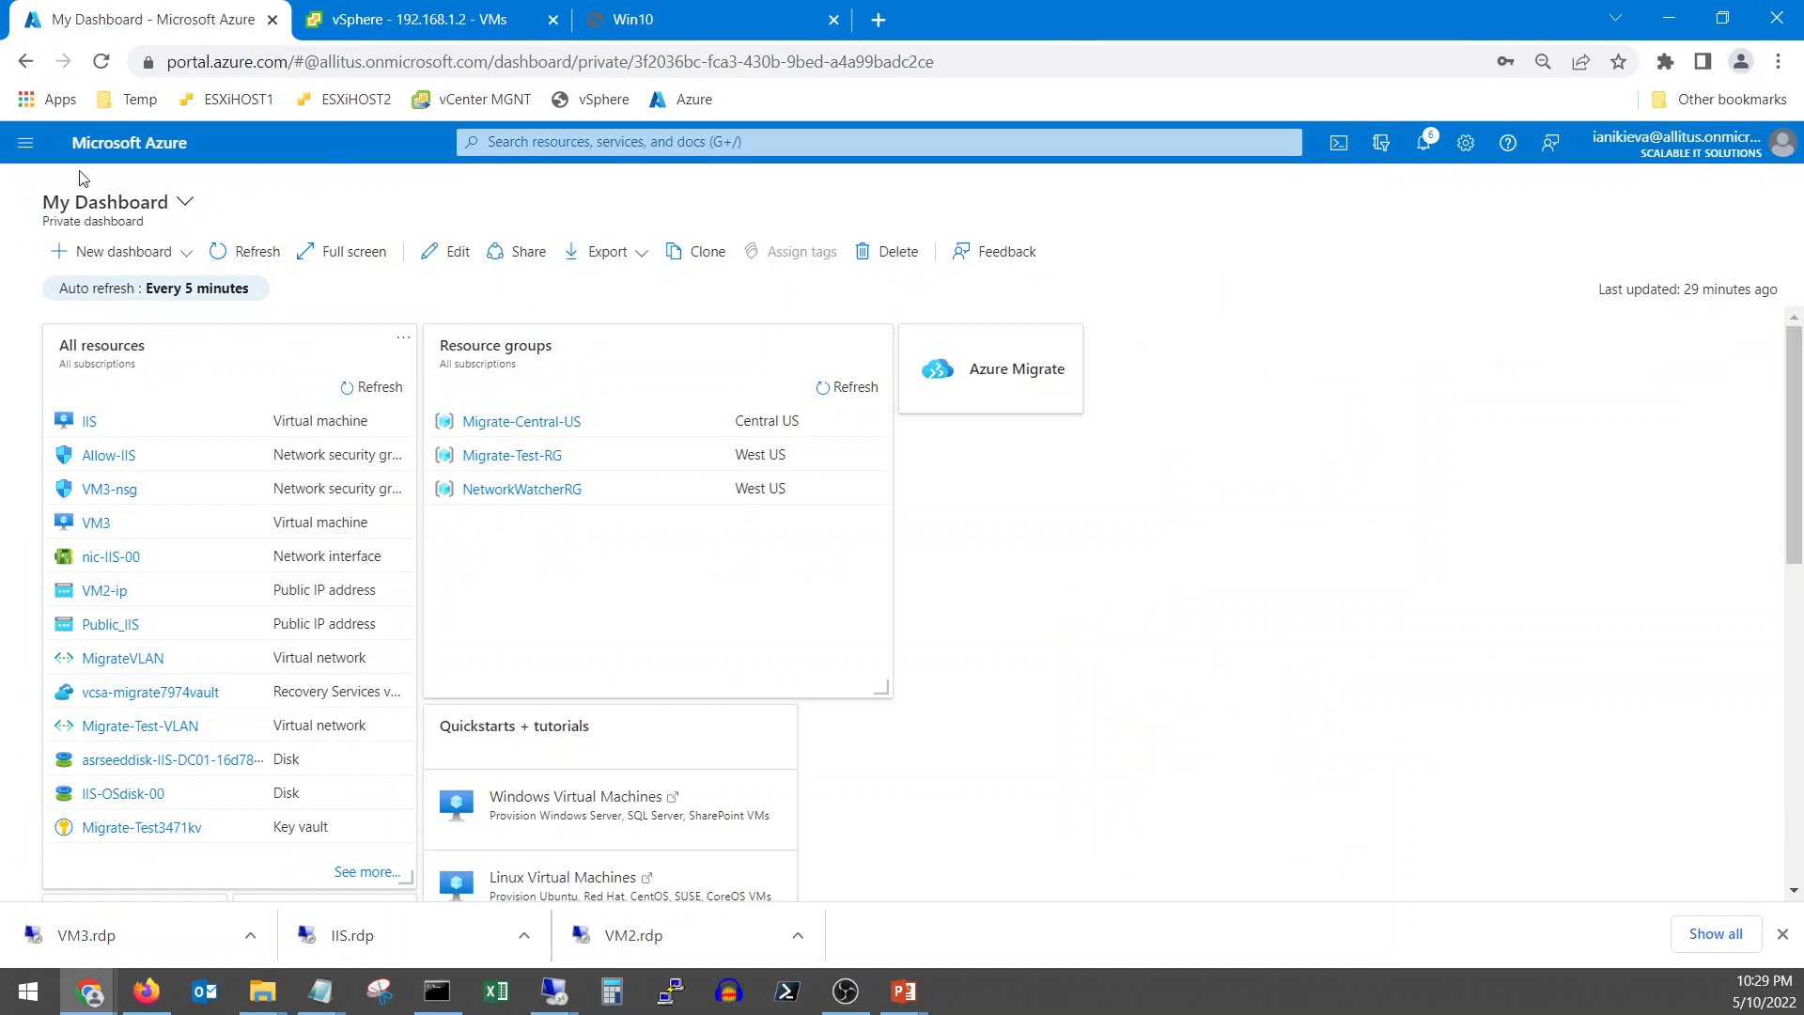
{"action": "left_click", "coordinate": [25, 141]}
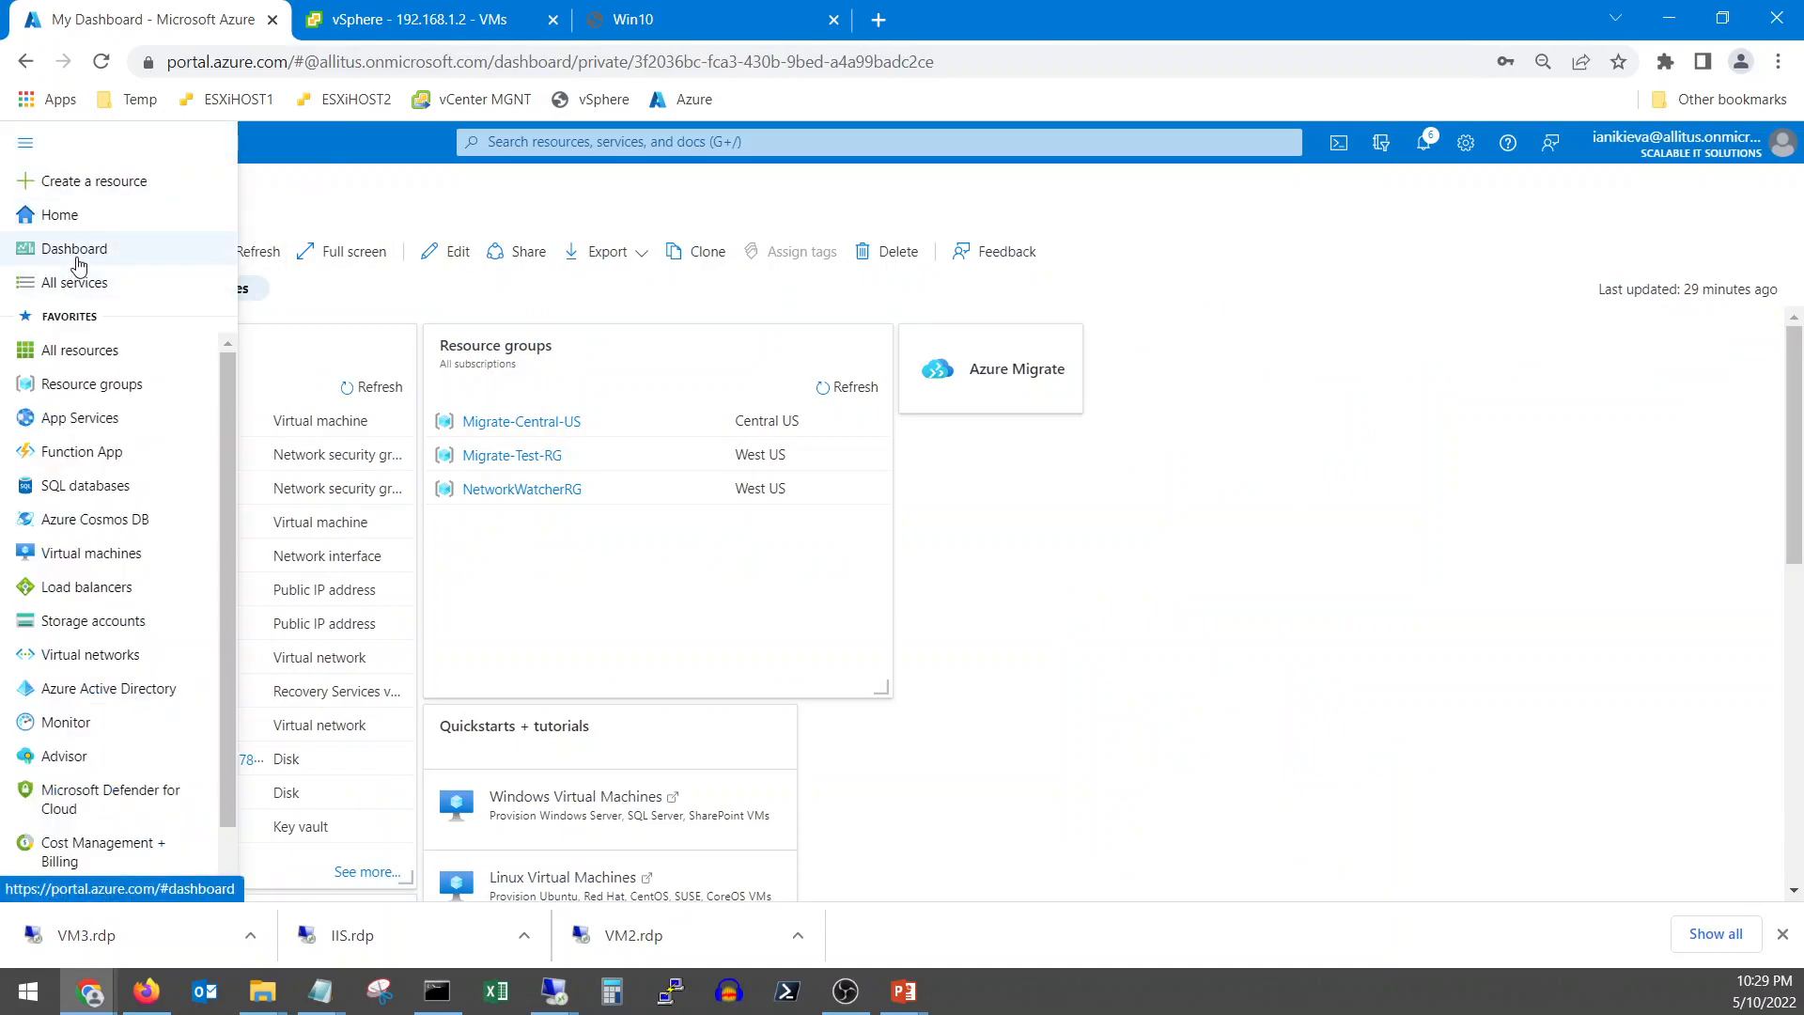
{"action": "left_click", "coordinate": [78, 254]}
{"action": "left_click", "coordinate": [1009, 384]}
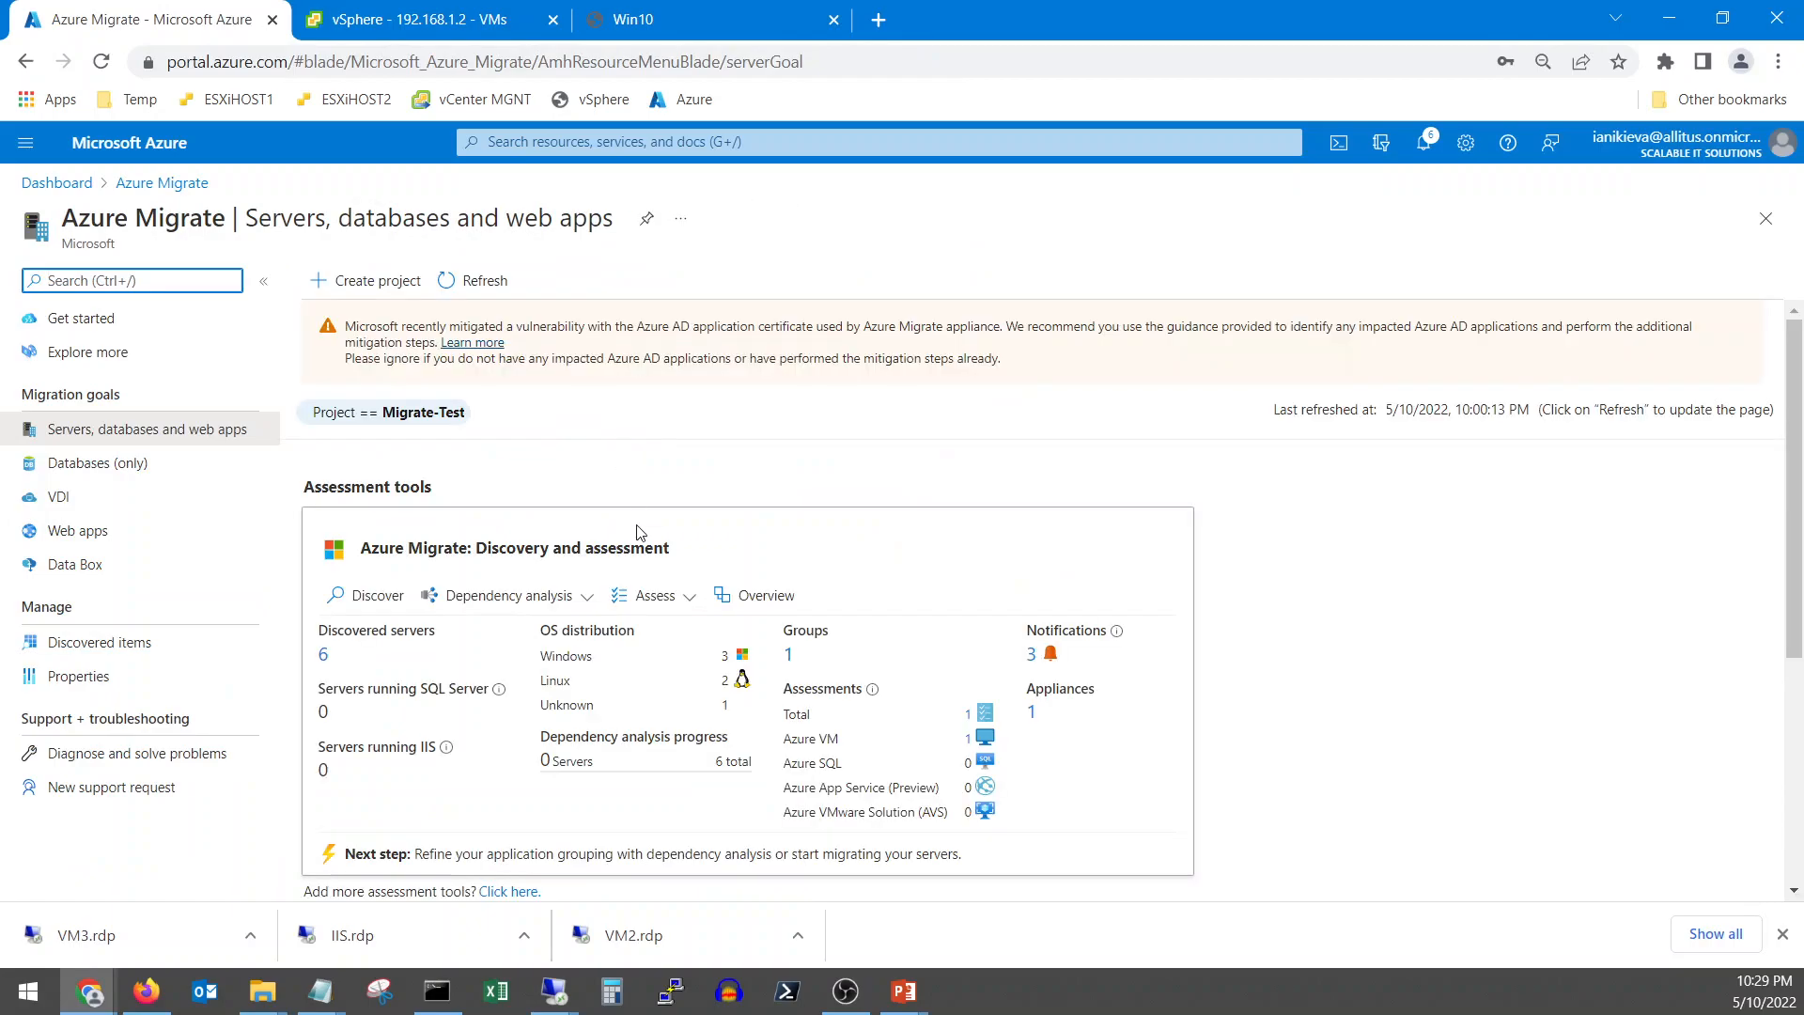
{"action": "left_click", "coordinate": [323, 658]}
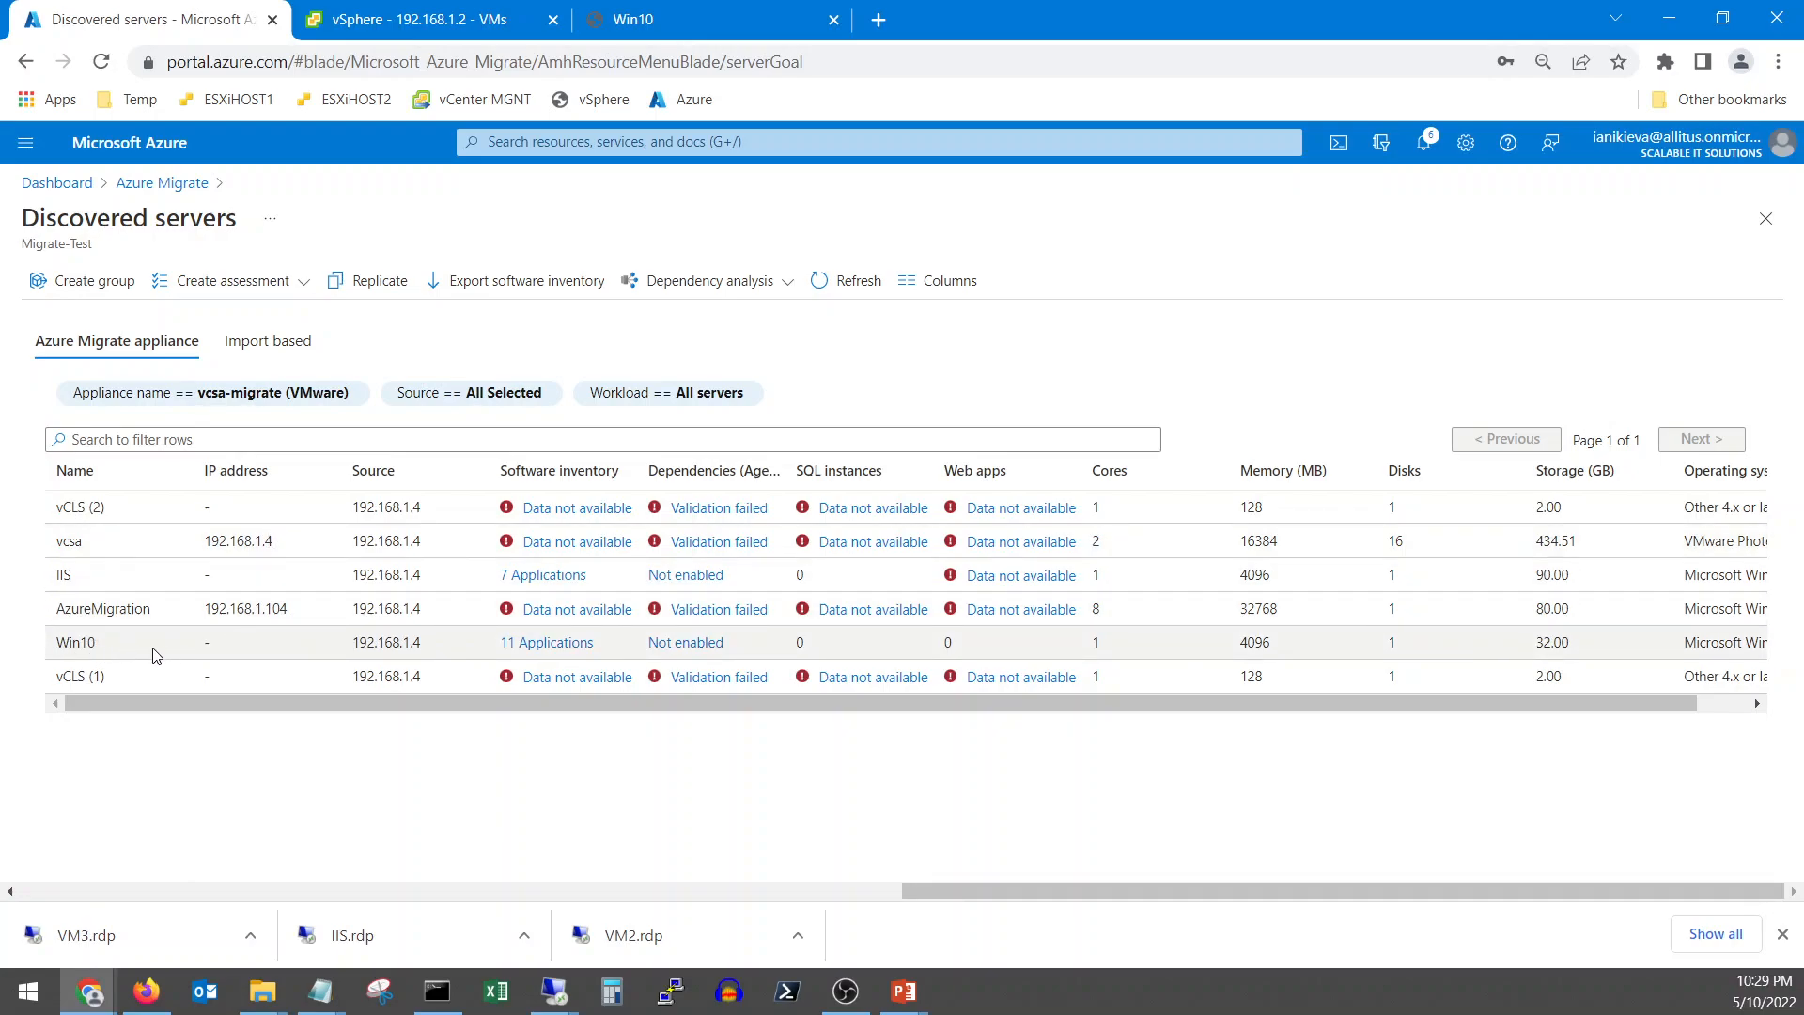
{"action": "left_click", "coordinate": [569, 647]}
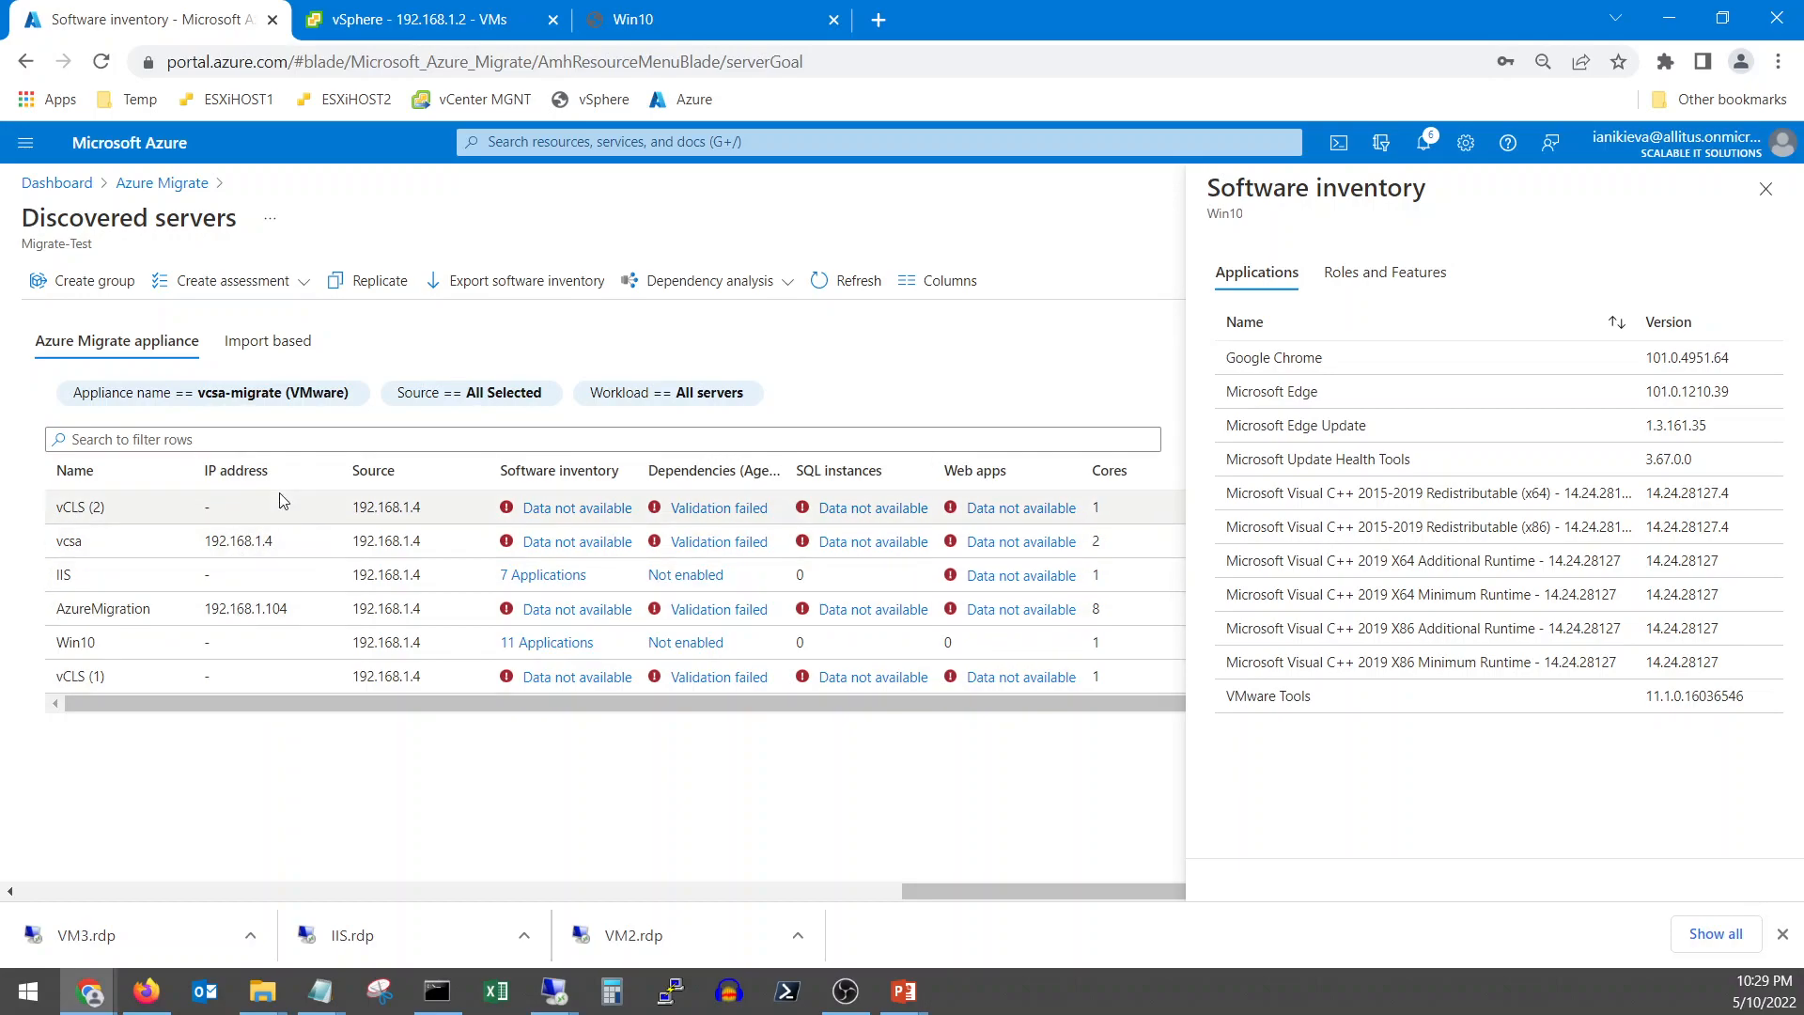
{"action": "left_click", "coordinate": [164, 184]}
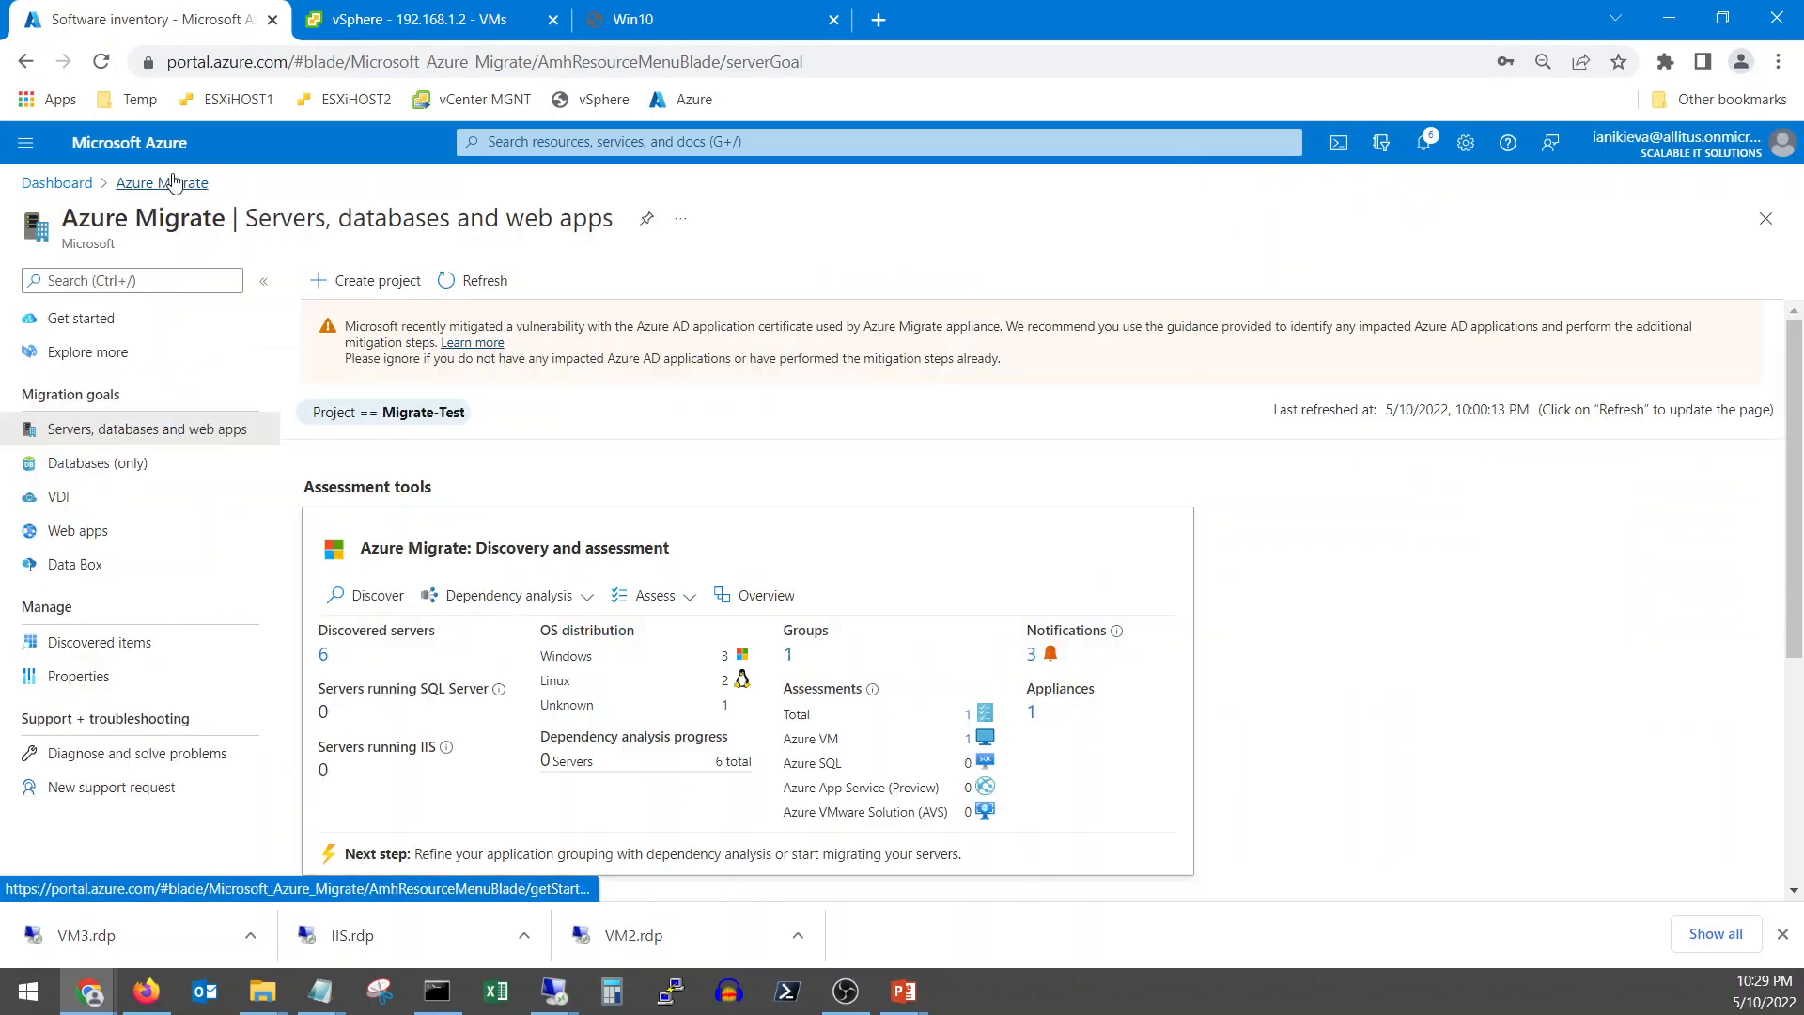